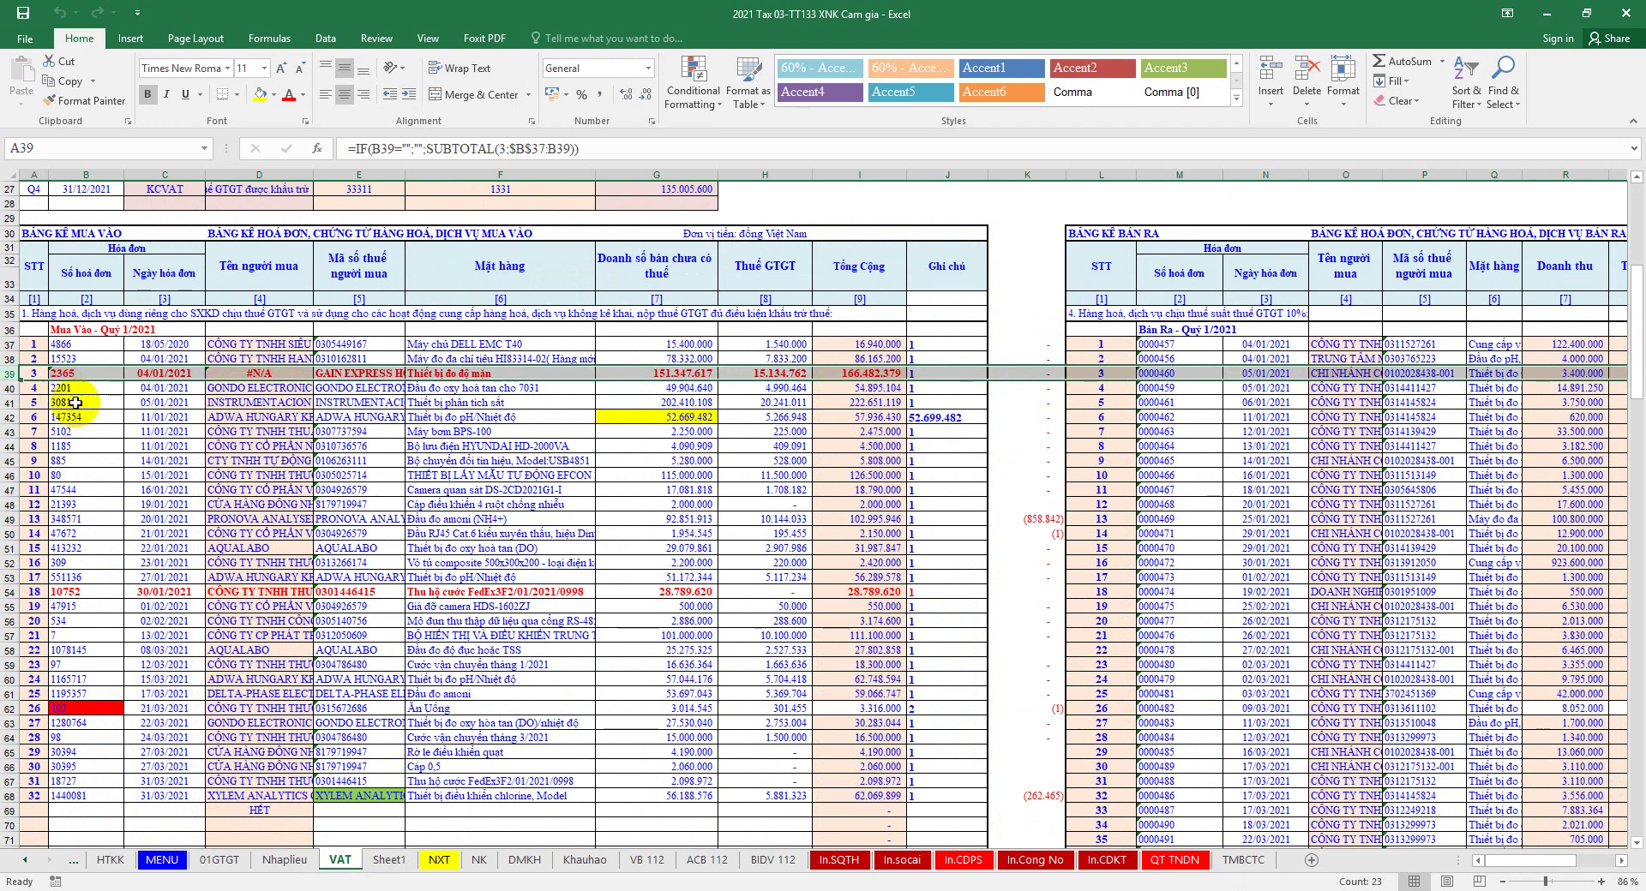
Step: Copy the customer code from U17 of the Nhaplieu journal into E39 of the VAT purchase list as values only
{"action": "scroll", "coordinate": [204, 475], "scroll_direction": "down", "scroll_amount": 1}
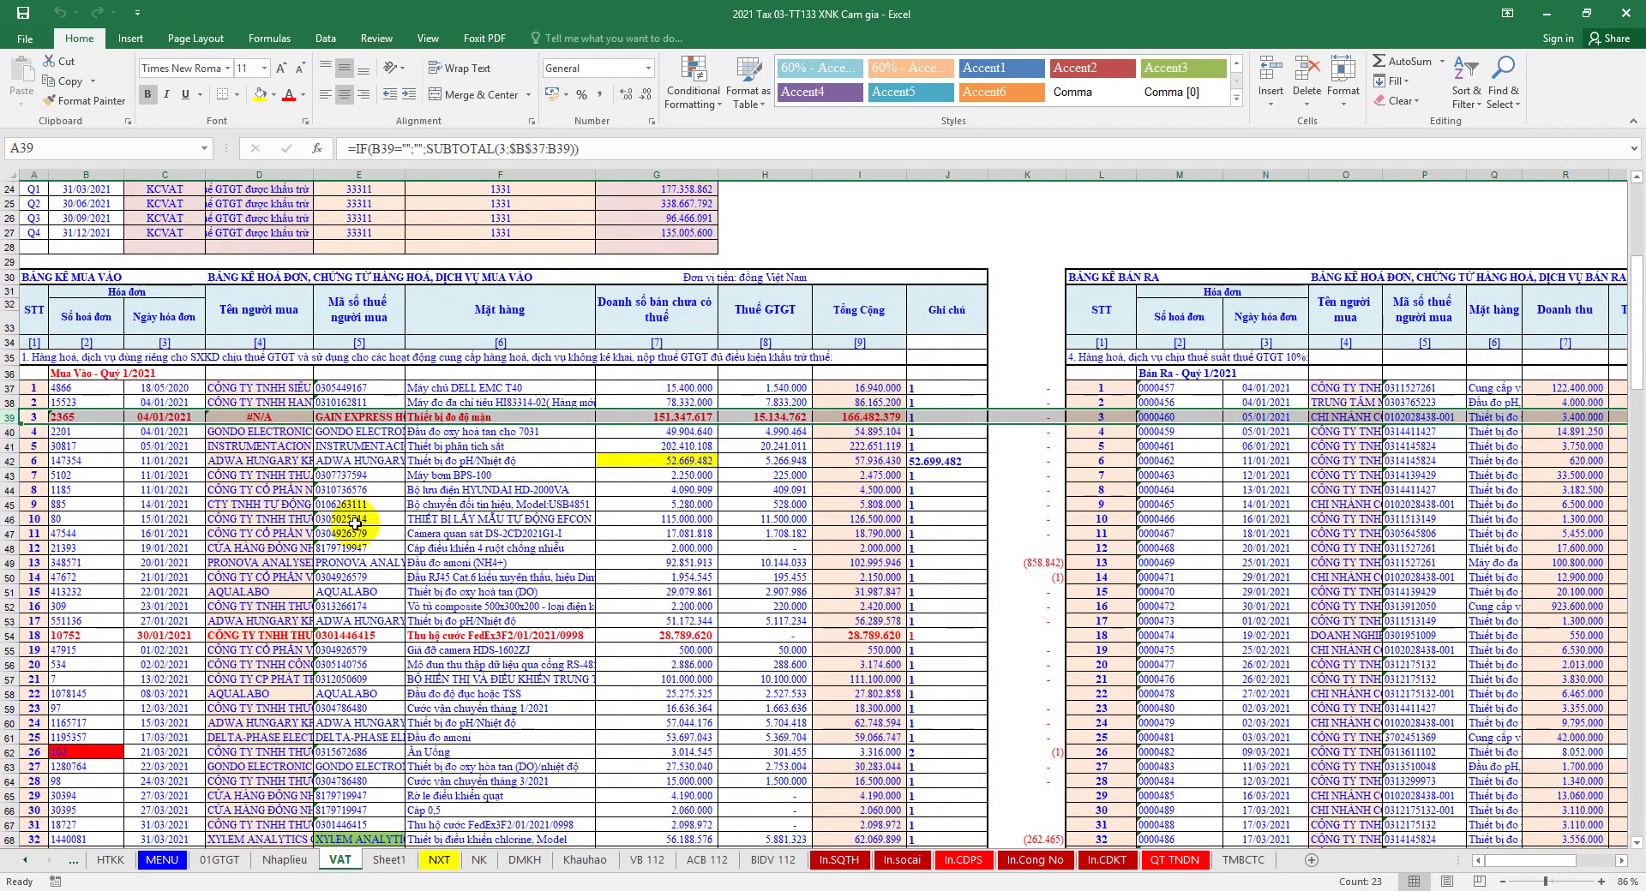
{"action": "left_click", "coordinate": [284, 860]}
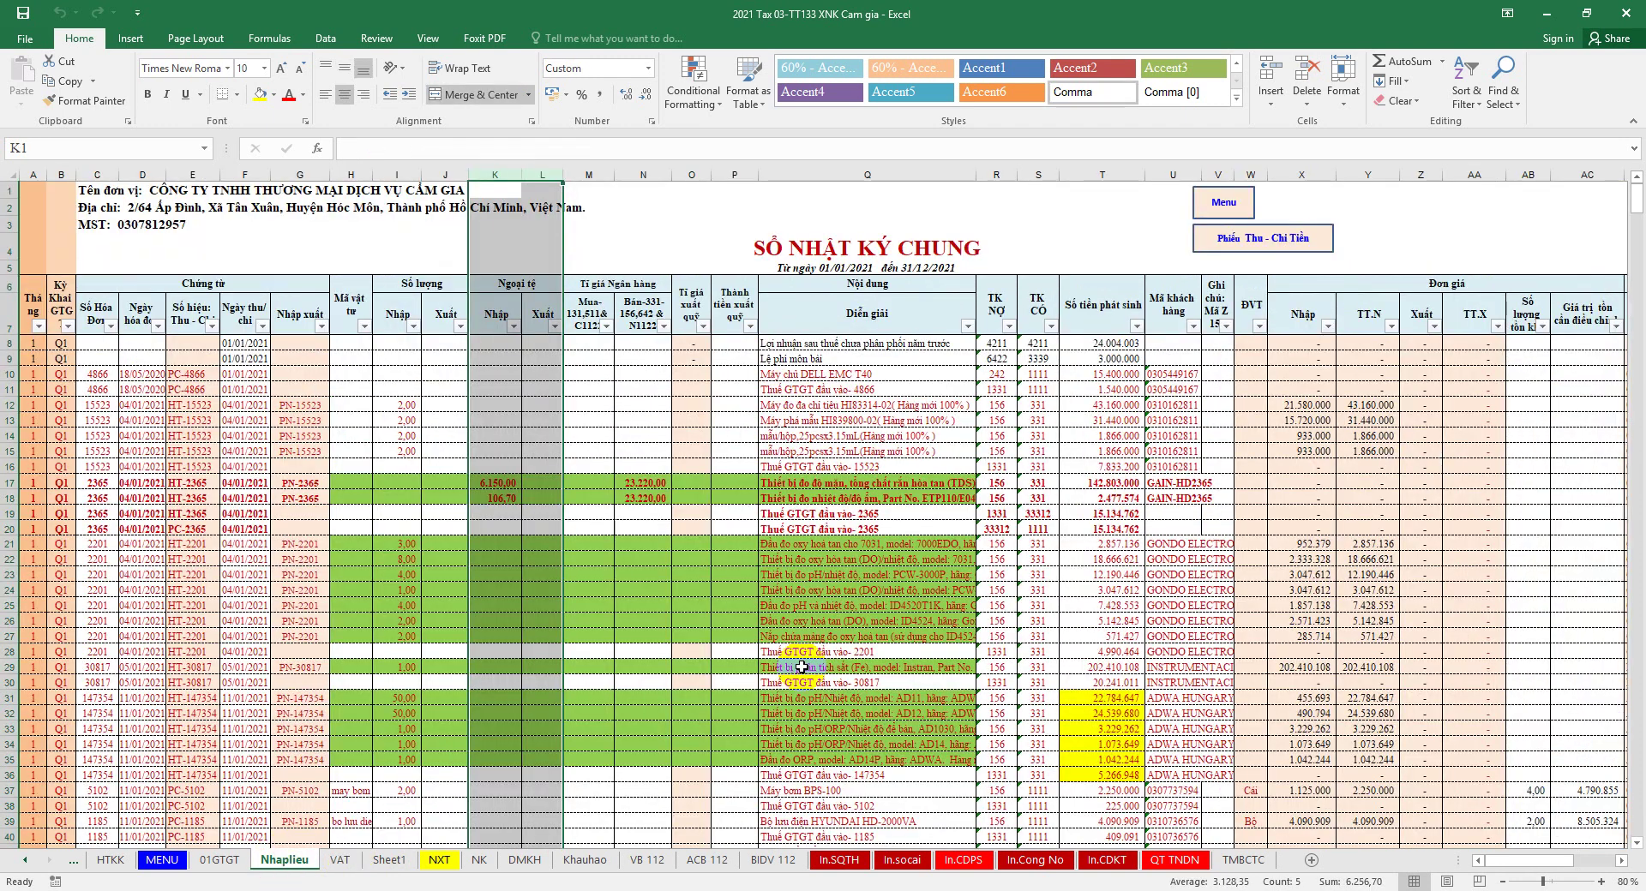
{"action": "left_click", "coordinate": [1166, 482]}
{"action": "right_click", "coordinate": [1165, 483]}
{"action": "left_click", "coordinate": [1196, 504]}
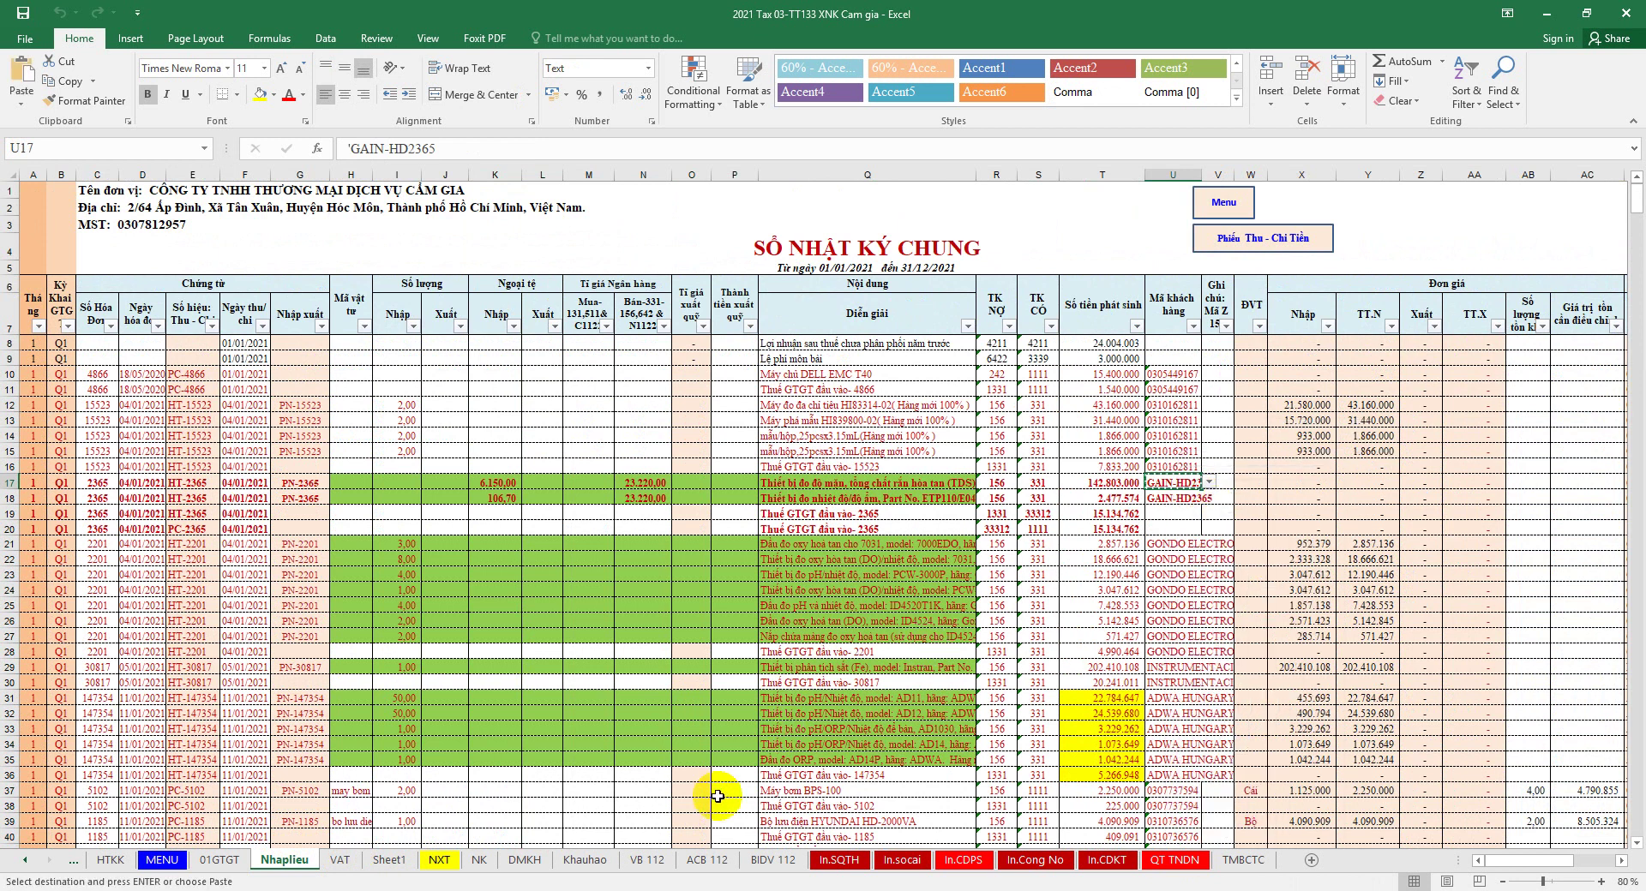
{"action": "left_click", "coordinate": [340, 860]}
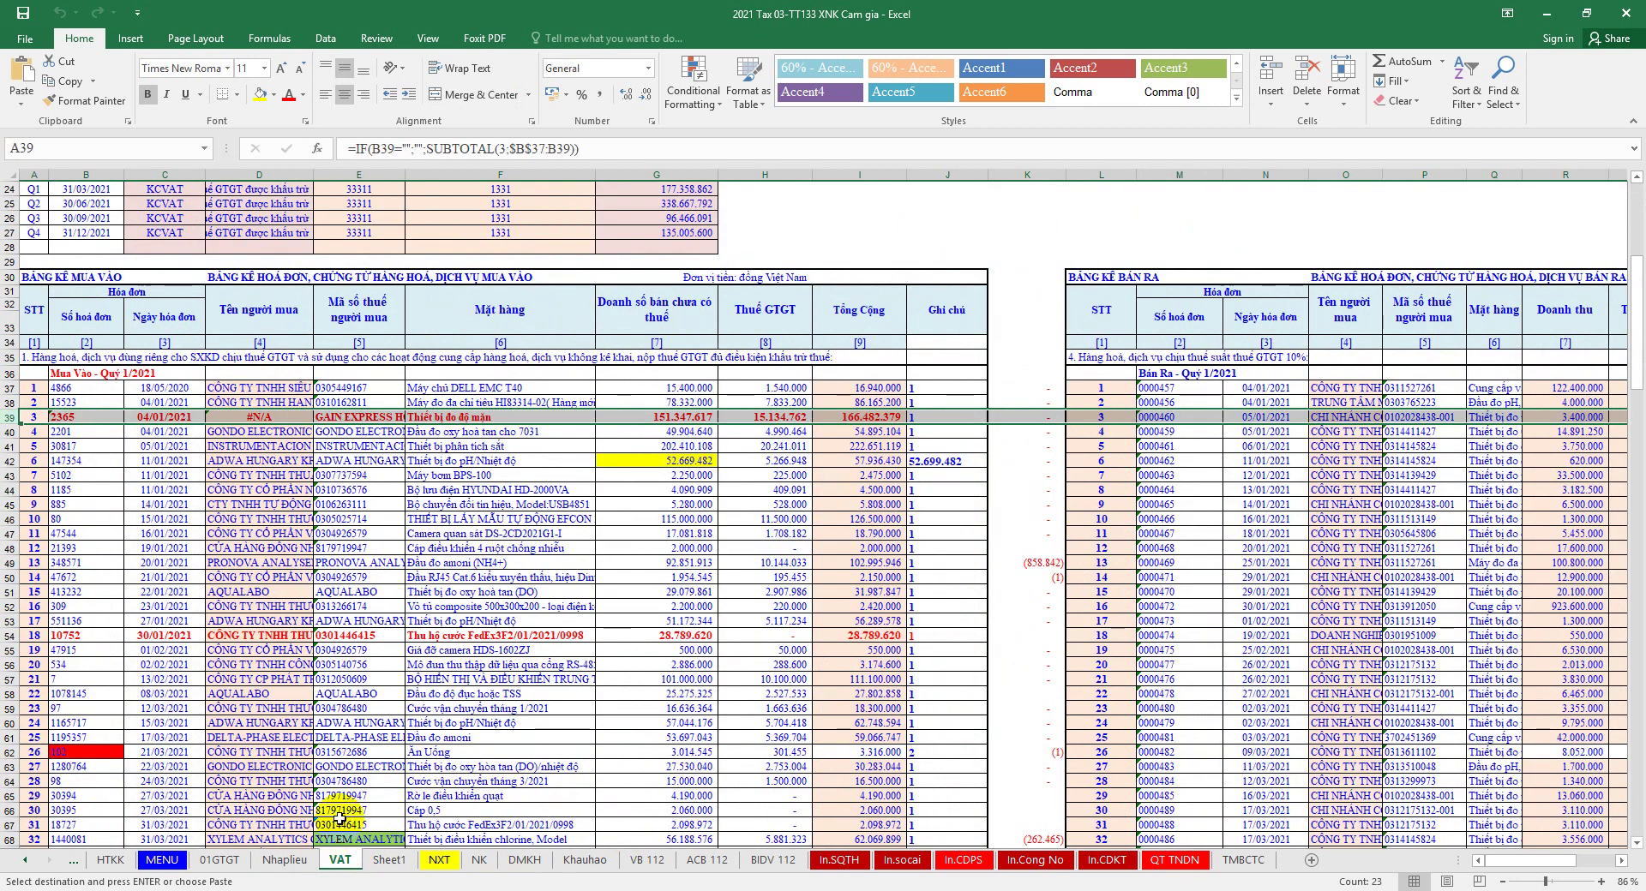
{"action": "left_click", "coordinate": [276, 417]}
{"action": "right_click", "coordinate": [363, 422]}
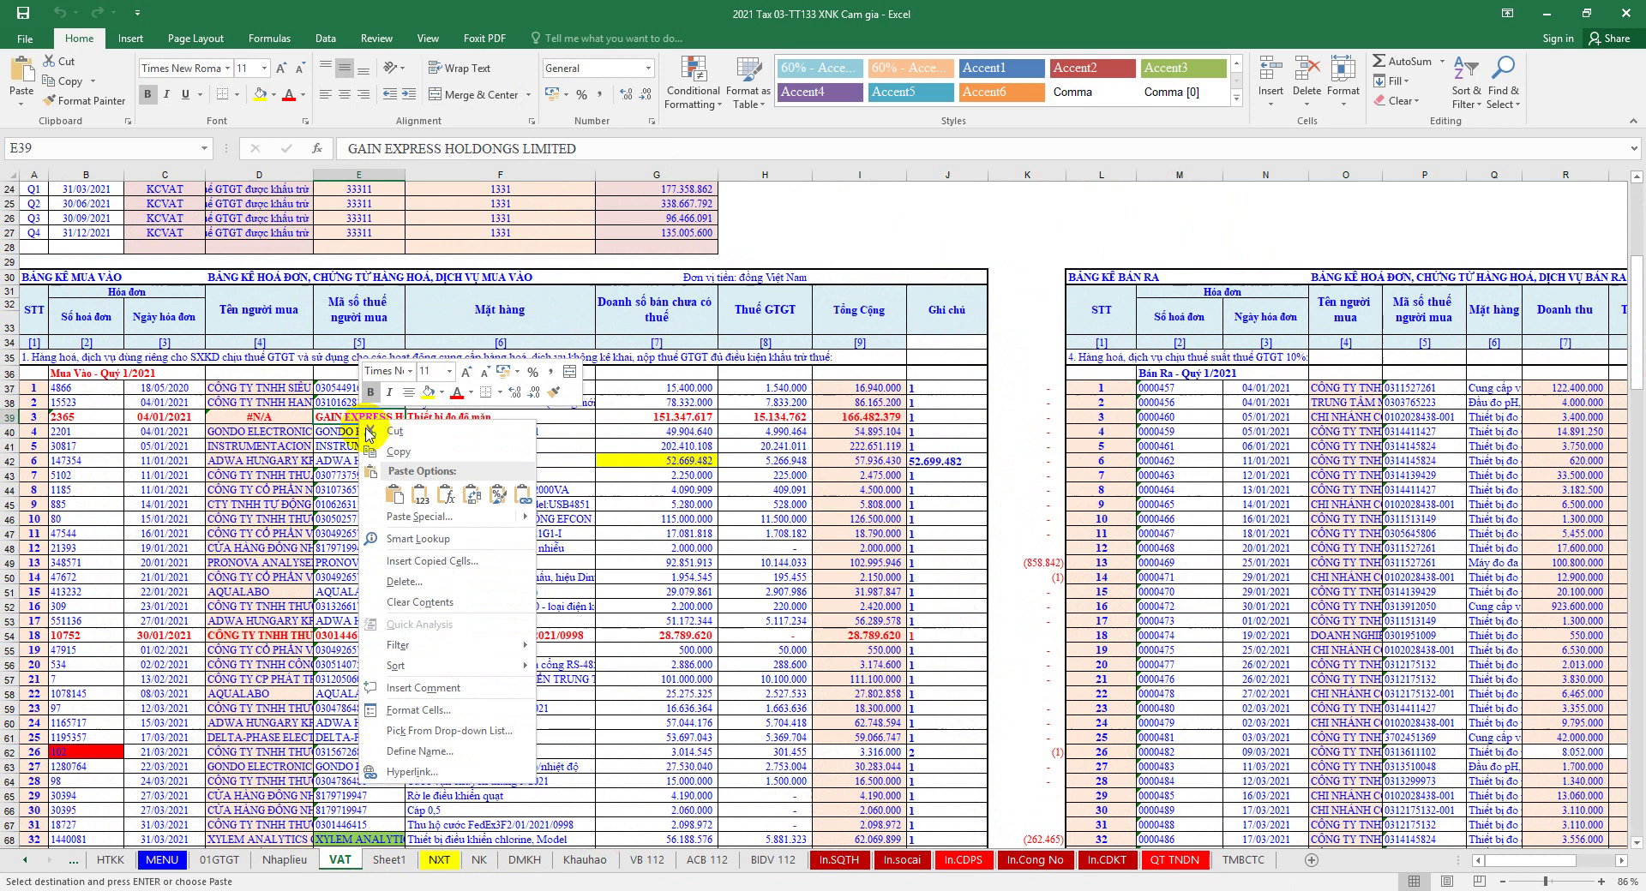
{"action": "left_click", "coordinate": [420, 495]}
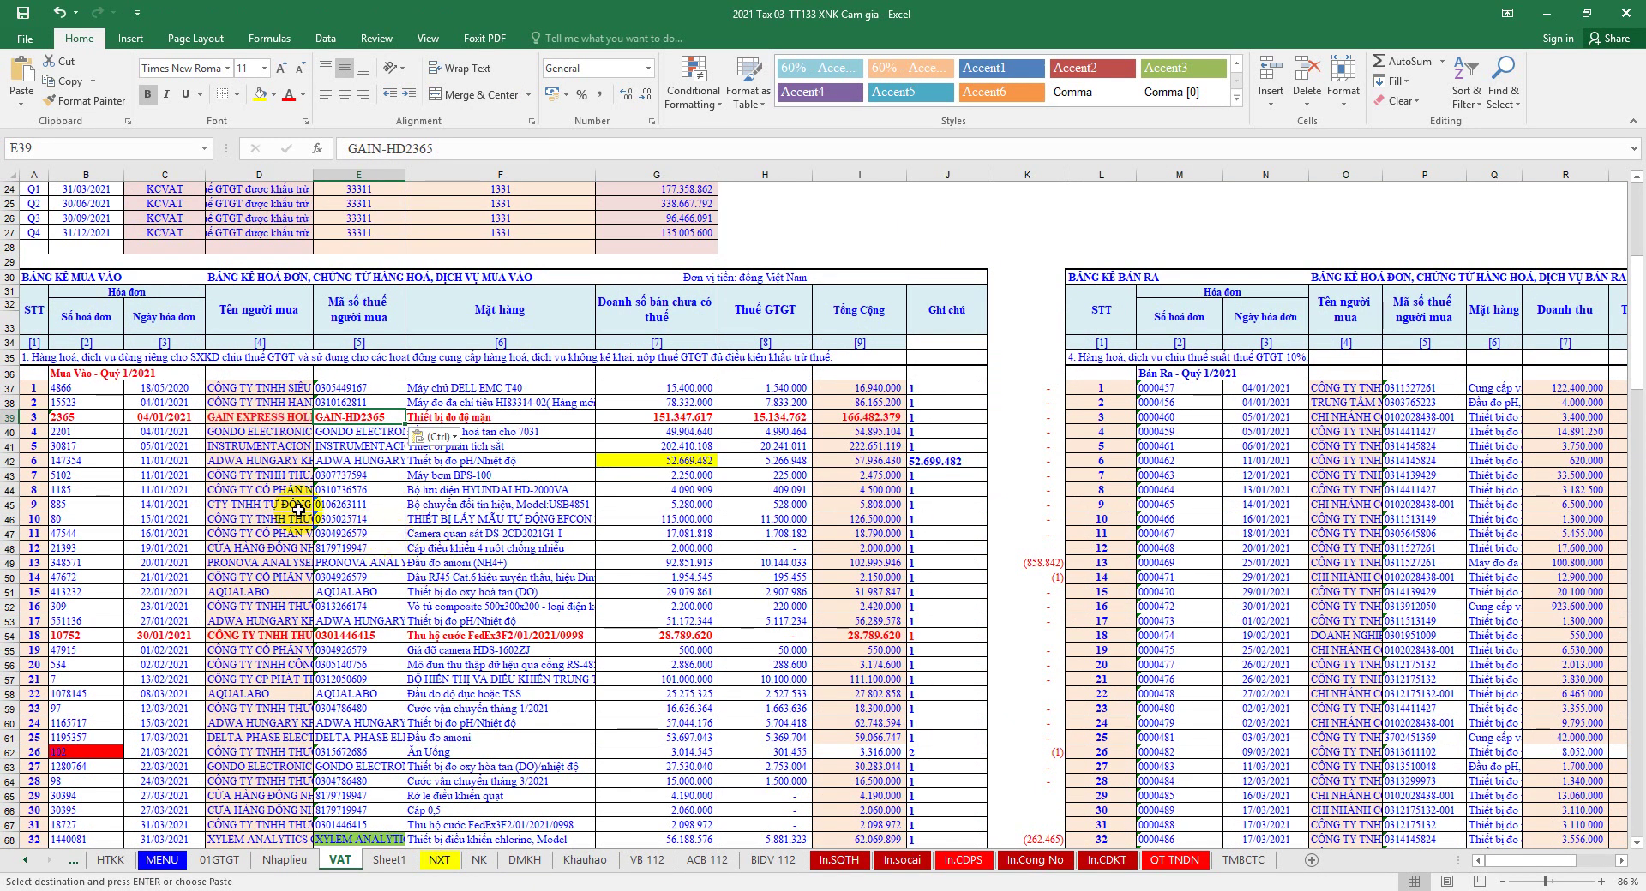
Step: Format the purchase invoice entry in B40:I40 of the VAT sheet with a red, bold font
{"action": "left_click", "coordinate": [7, 417]}
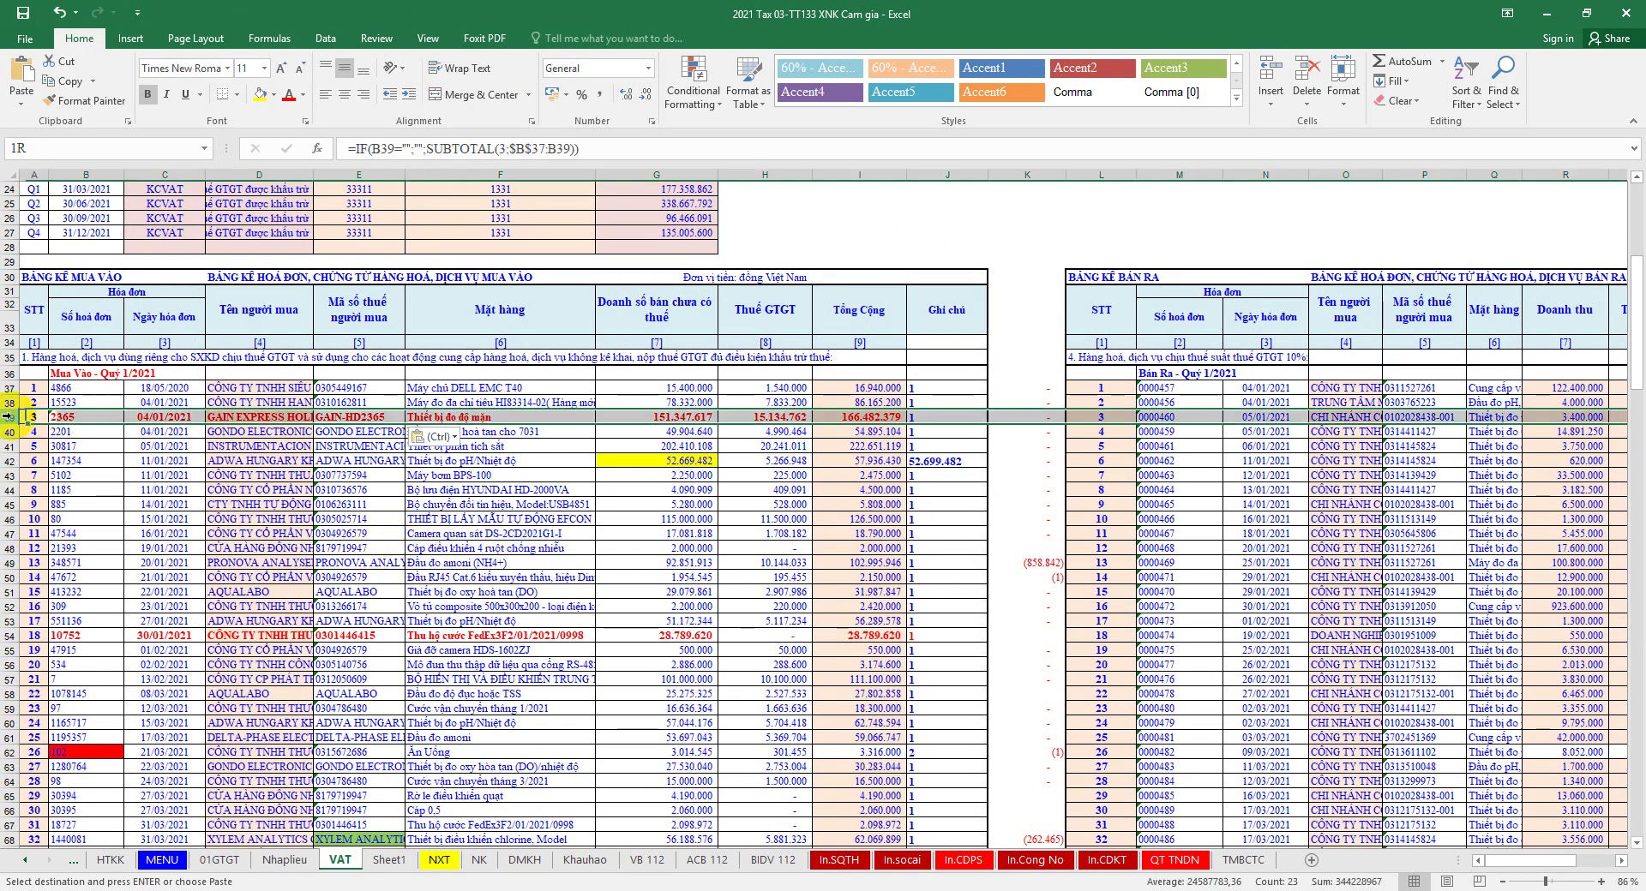
{"action": "left_click", "coordinate": [8, 431]}
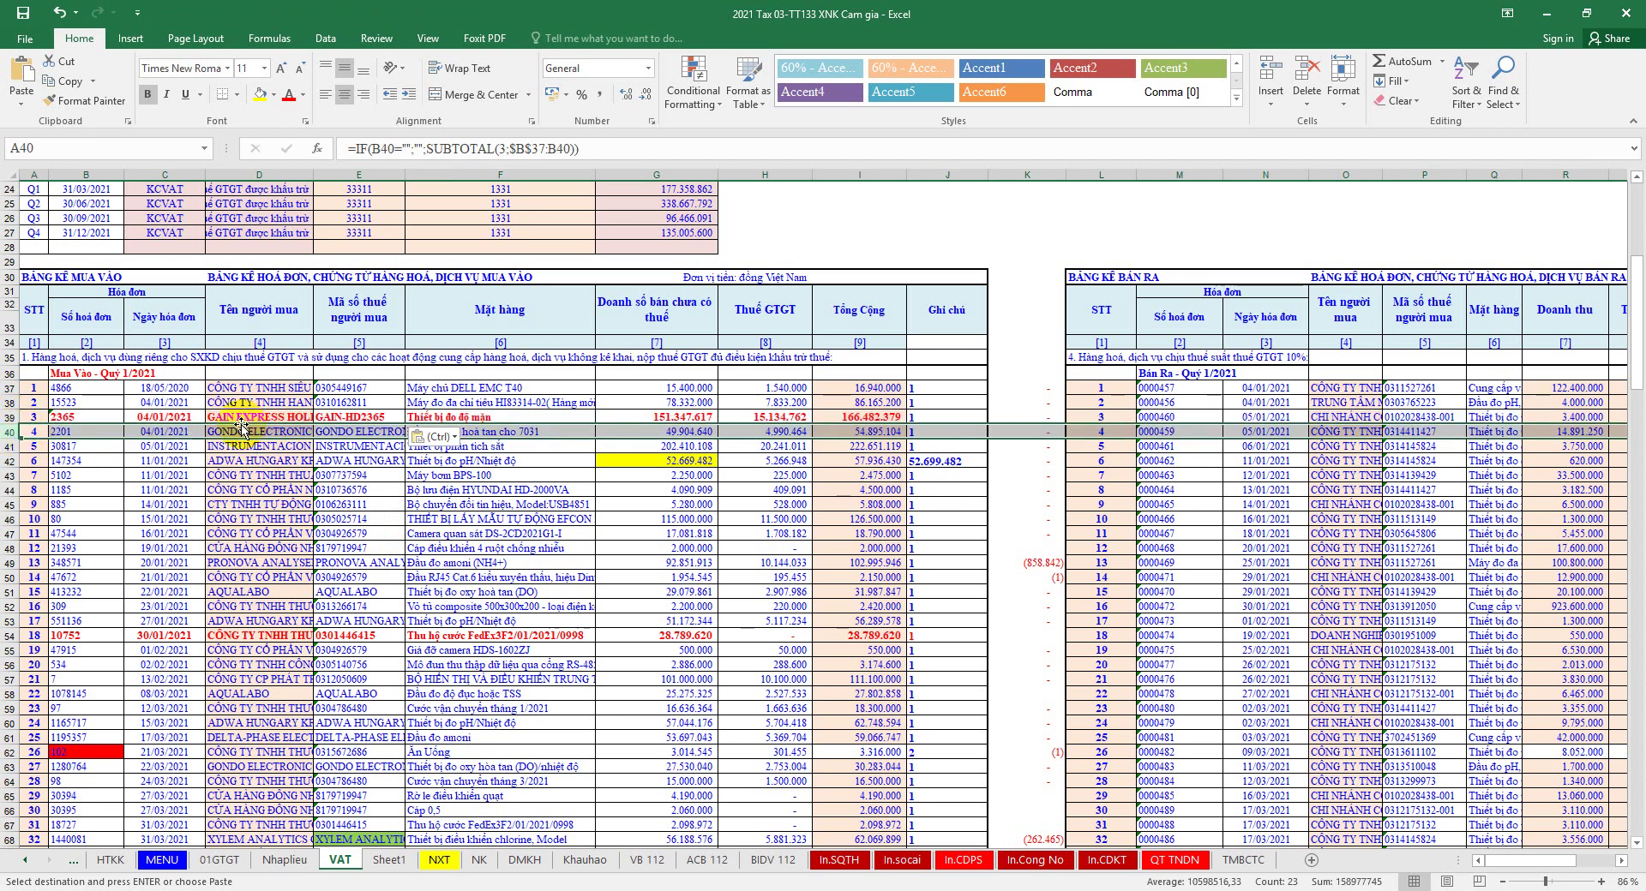
{"action": "left_click", "coordinate": [248, 434]}
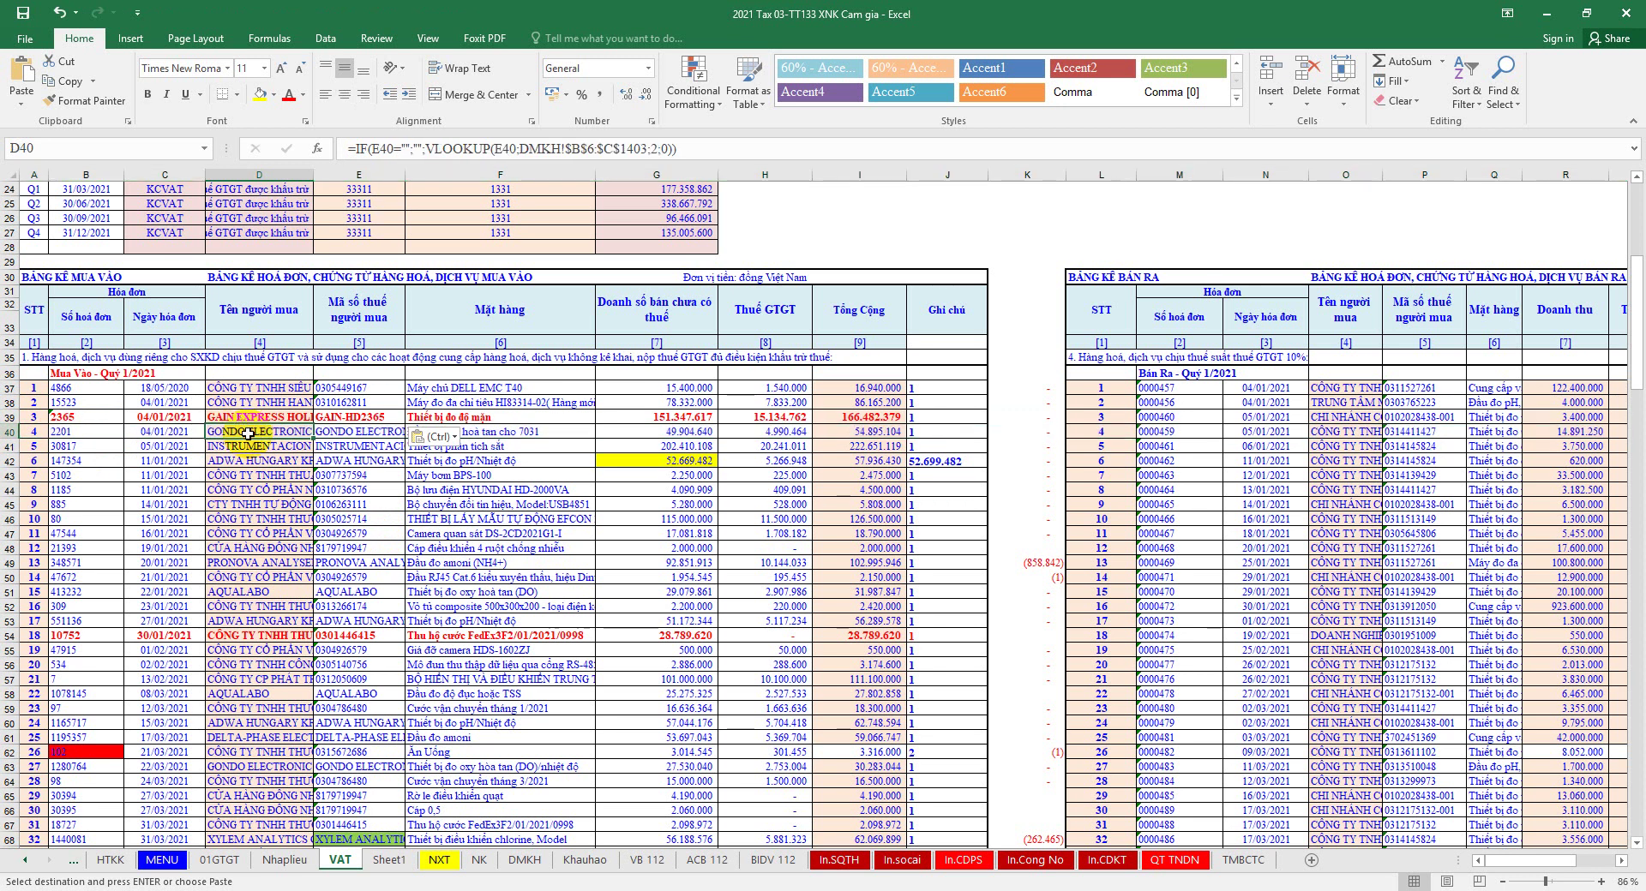
{"action": "key", "text": "Right"}
{"action": "key", "text": "Right"}
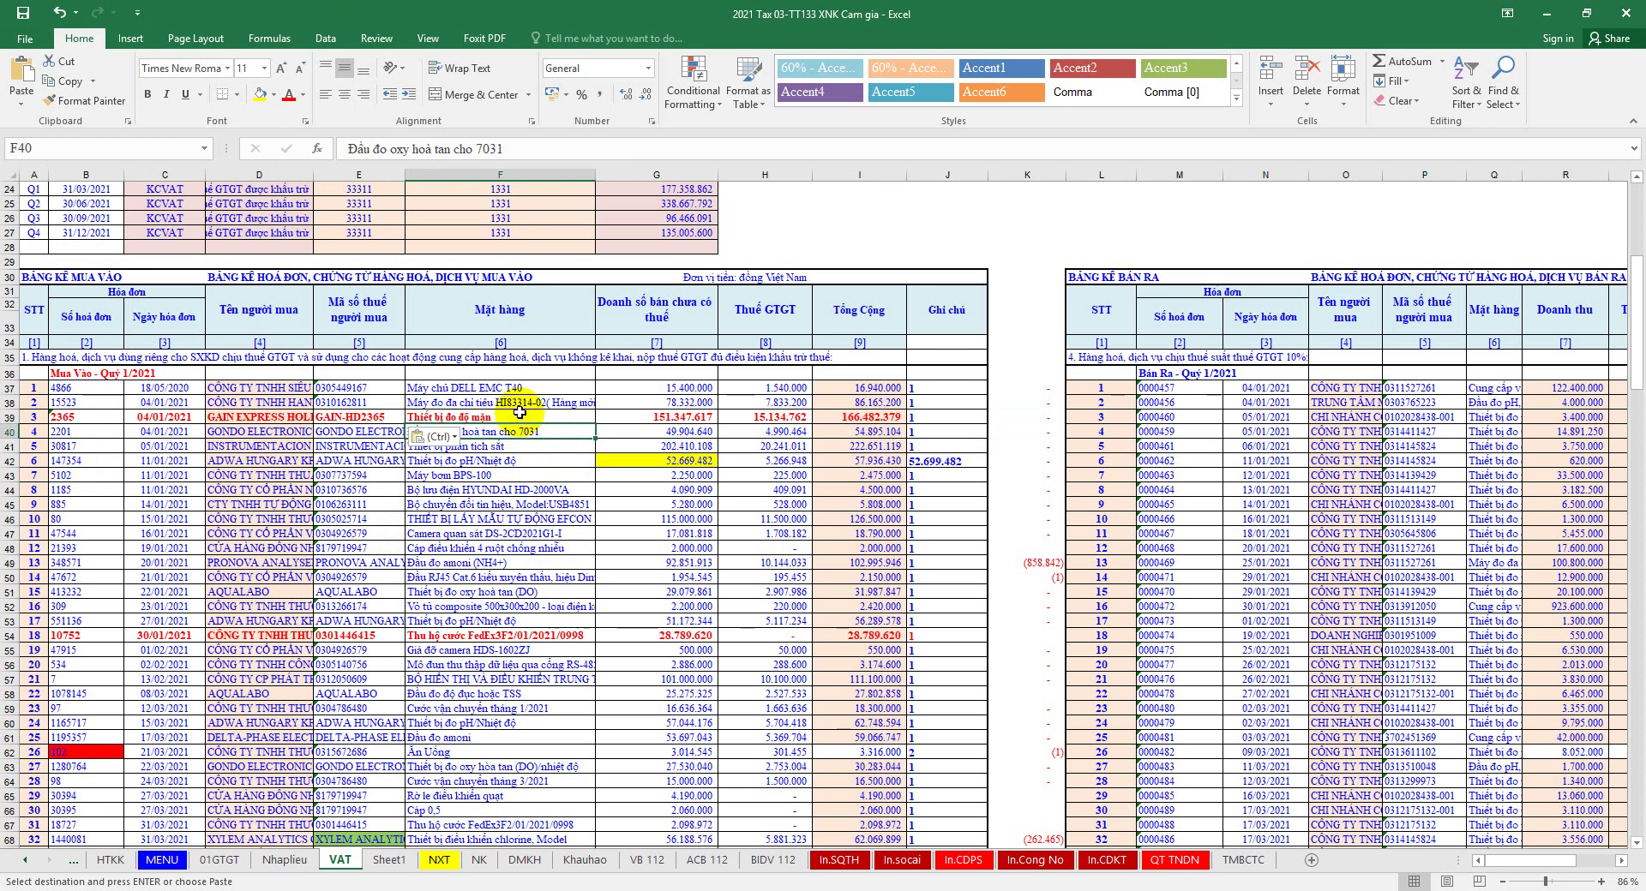
{"action": "left_click", "coordinate": [709, 433]}
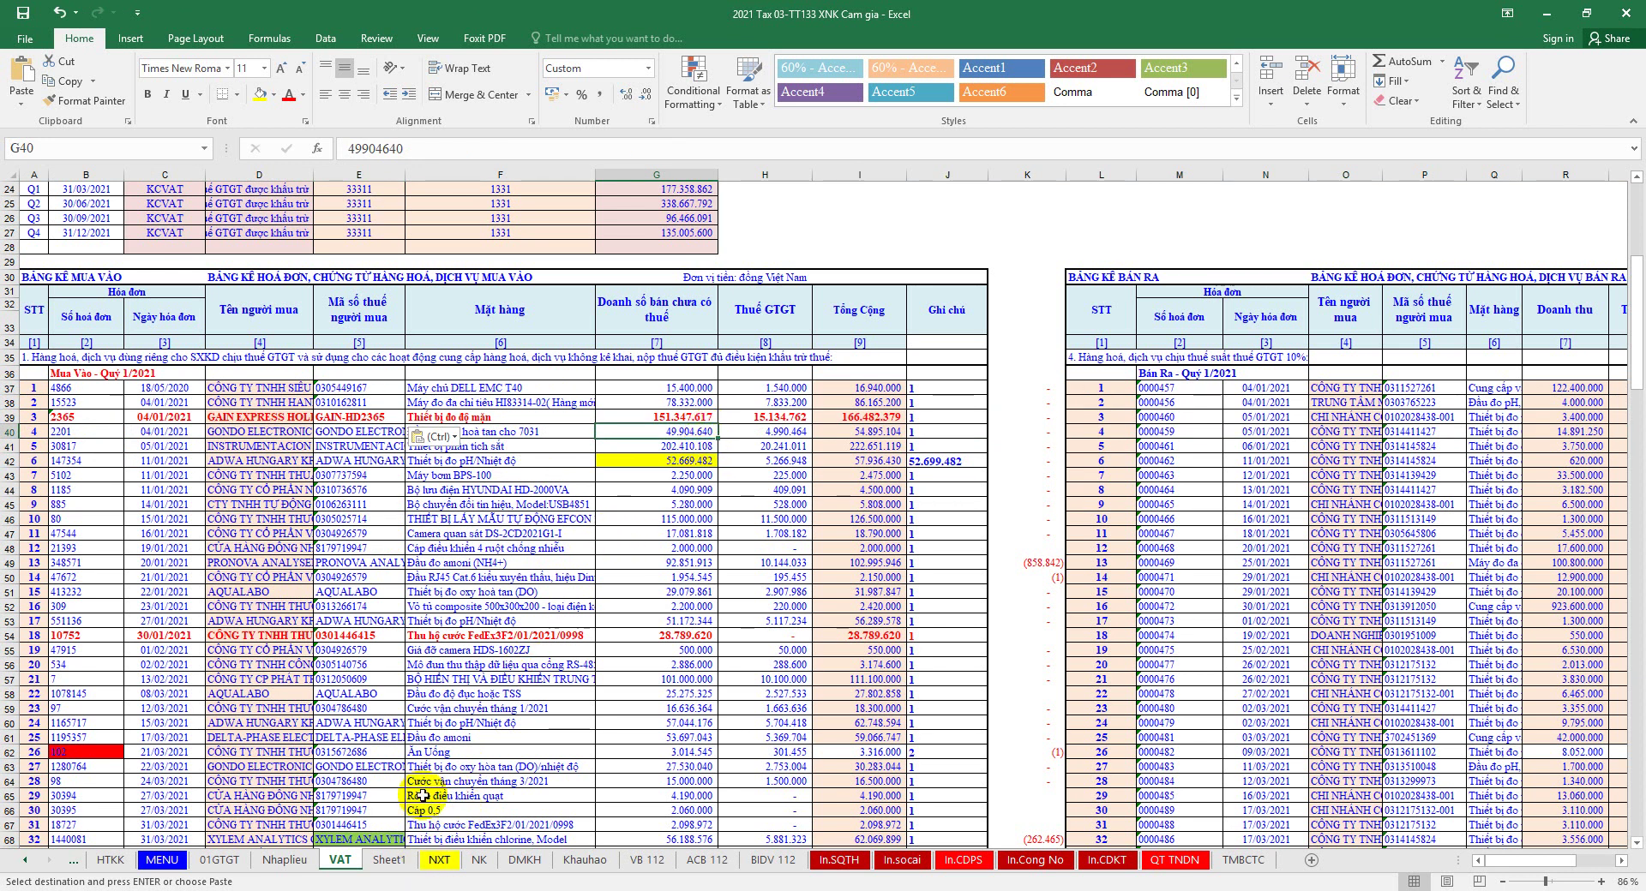
{"action": "left_click", "coordinate": [86, 431]}
{"action": "left_click_drag", "start_coordinate": [284, 431], "coordinate": [861, 433]}
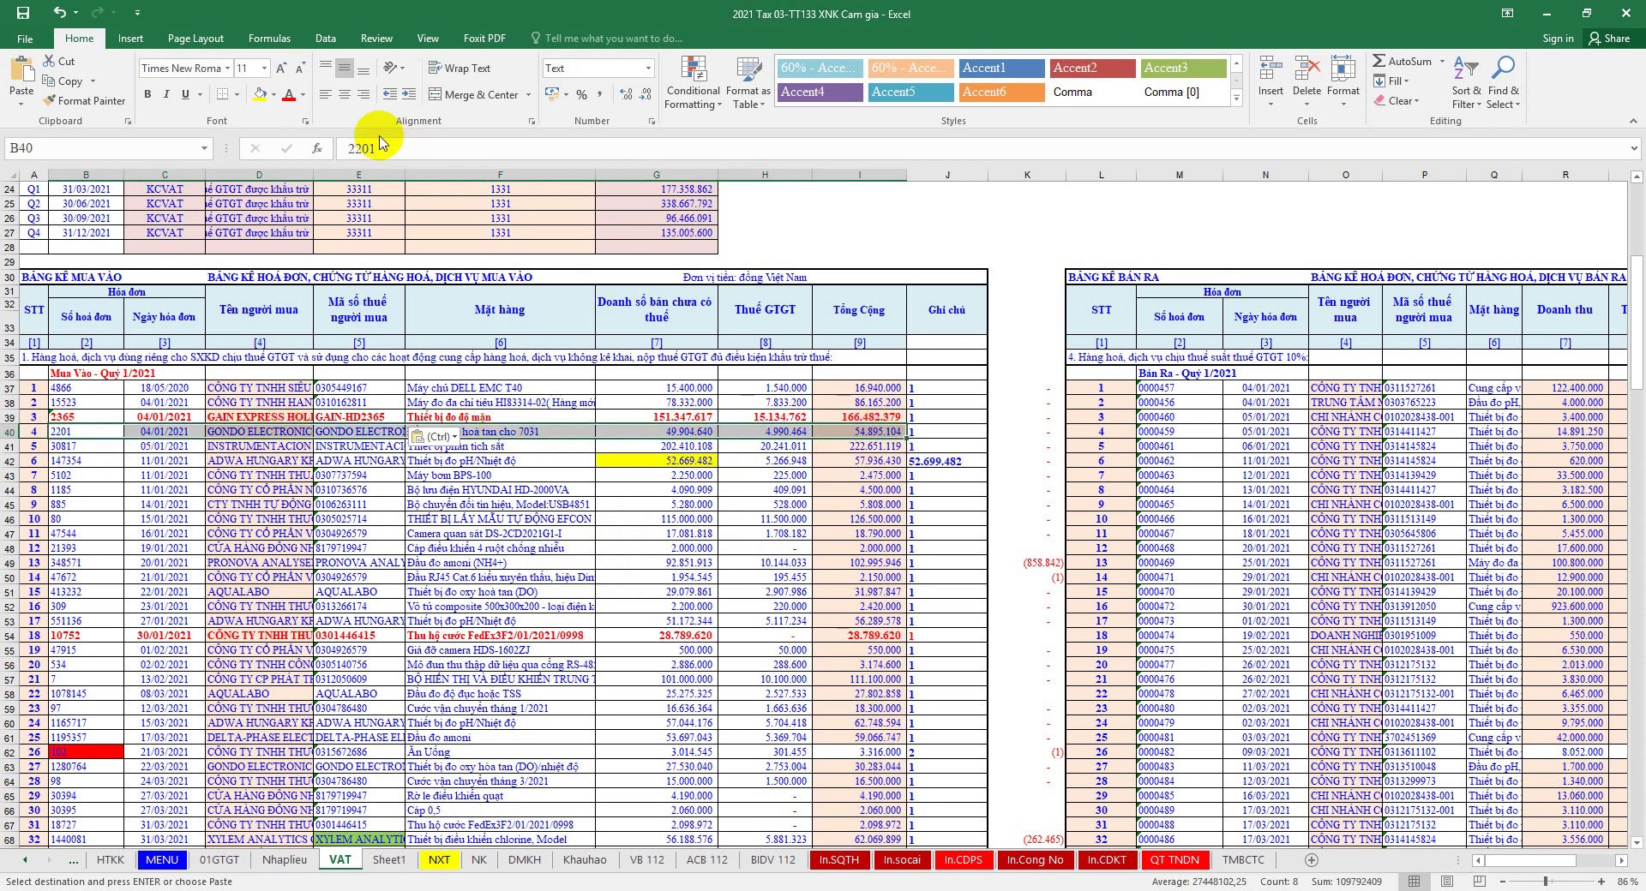
{"action": "left_click", "coordinate": [288, 95]}
{"action": "left_click", "coordinate": [148, 95]}
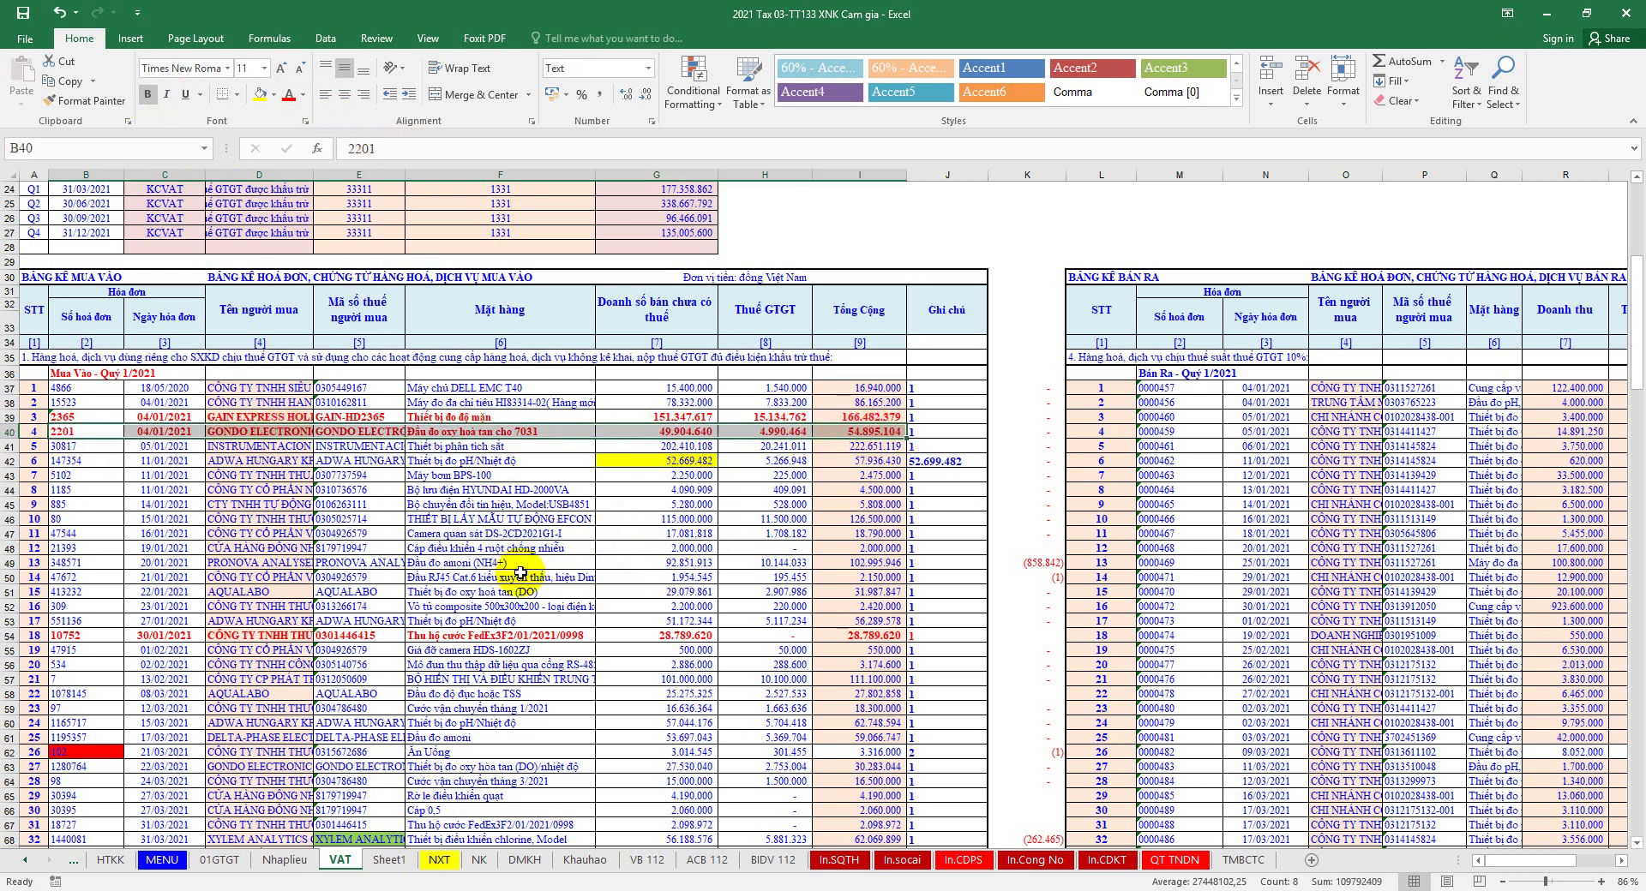
Step: Make the matching goods entries in rows 21 to 27 of the Nhaplieu journal bold
{"action": "left_click", "coordinate": [285, 859]}
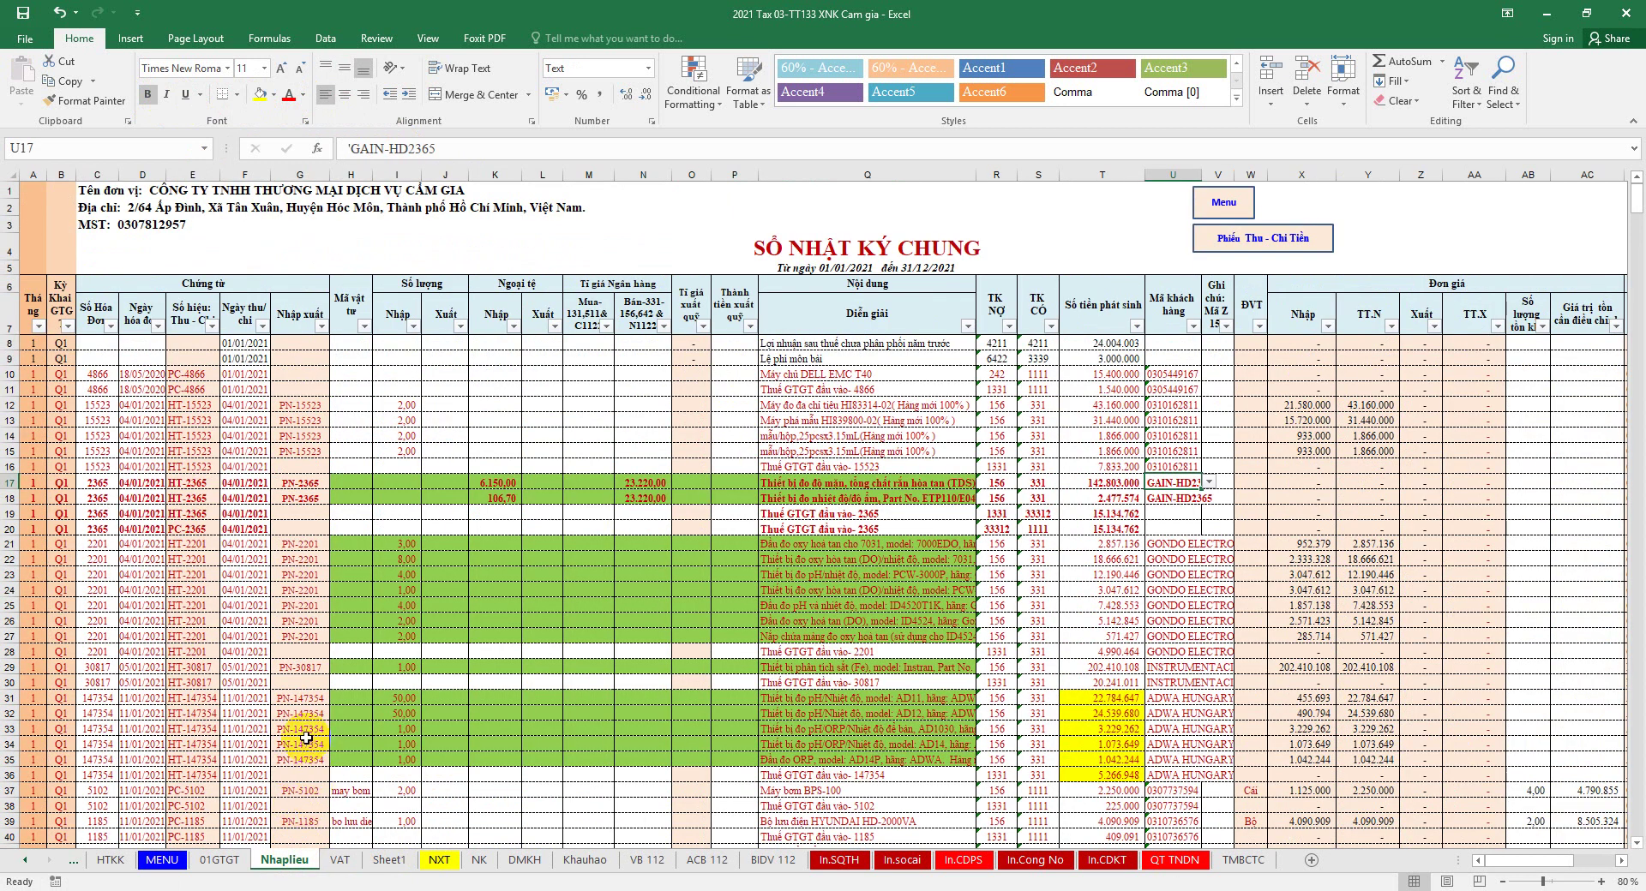
{"action": "left_click_drag", "start_coordinate": [13, 543], "coordinate": [16, 648]}
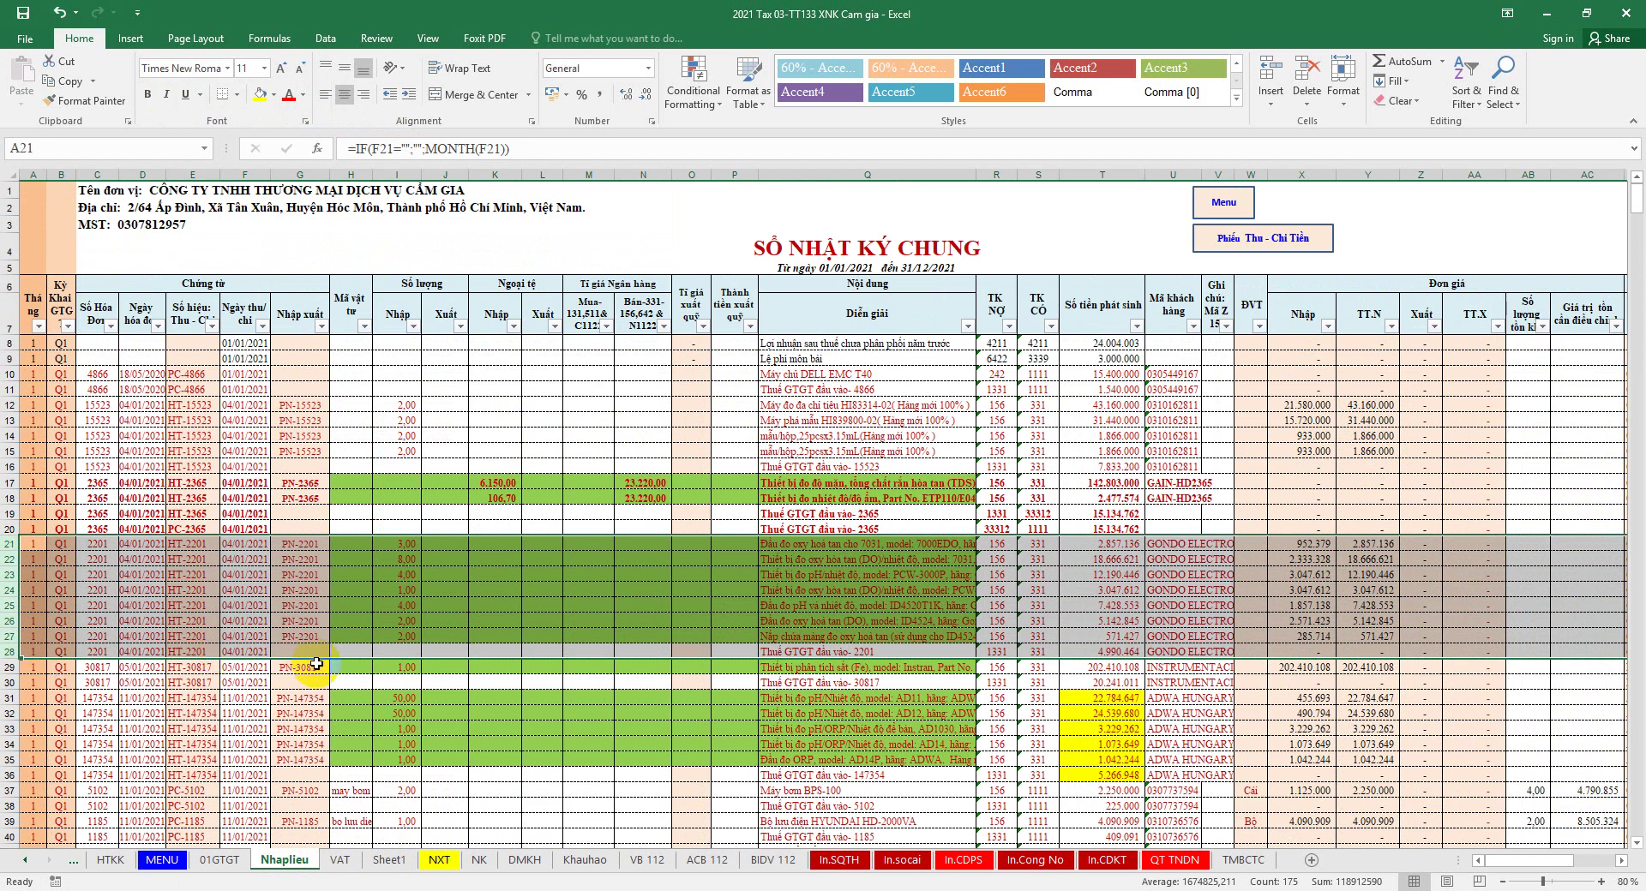
{"action": "scroll", "coordinate": [365, 647], "scroll_direction": "down", "scroll_amount": 1}
{"action": "left_click_drag", "start_coordinate": [759, 495], "coordinate": [778, 585]}
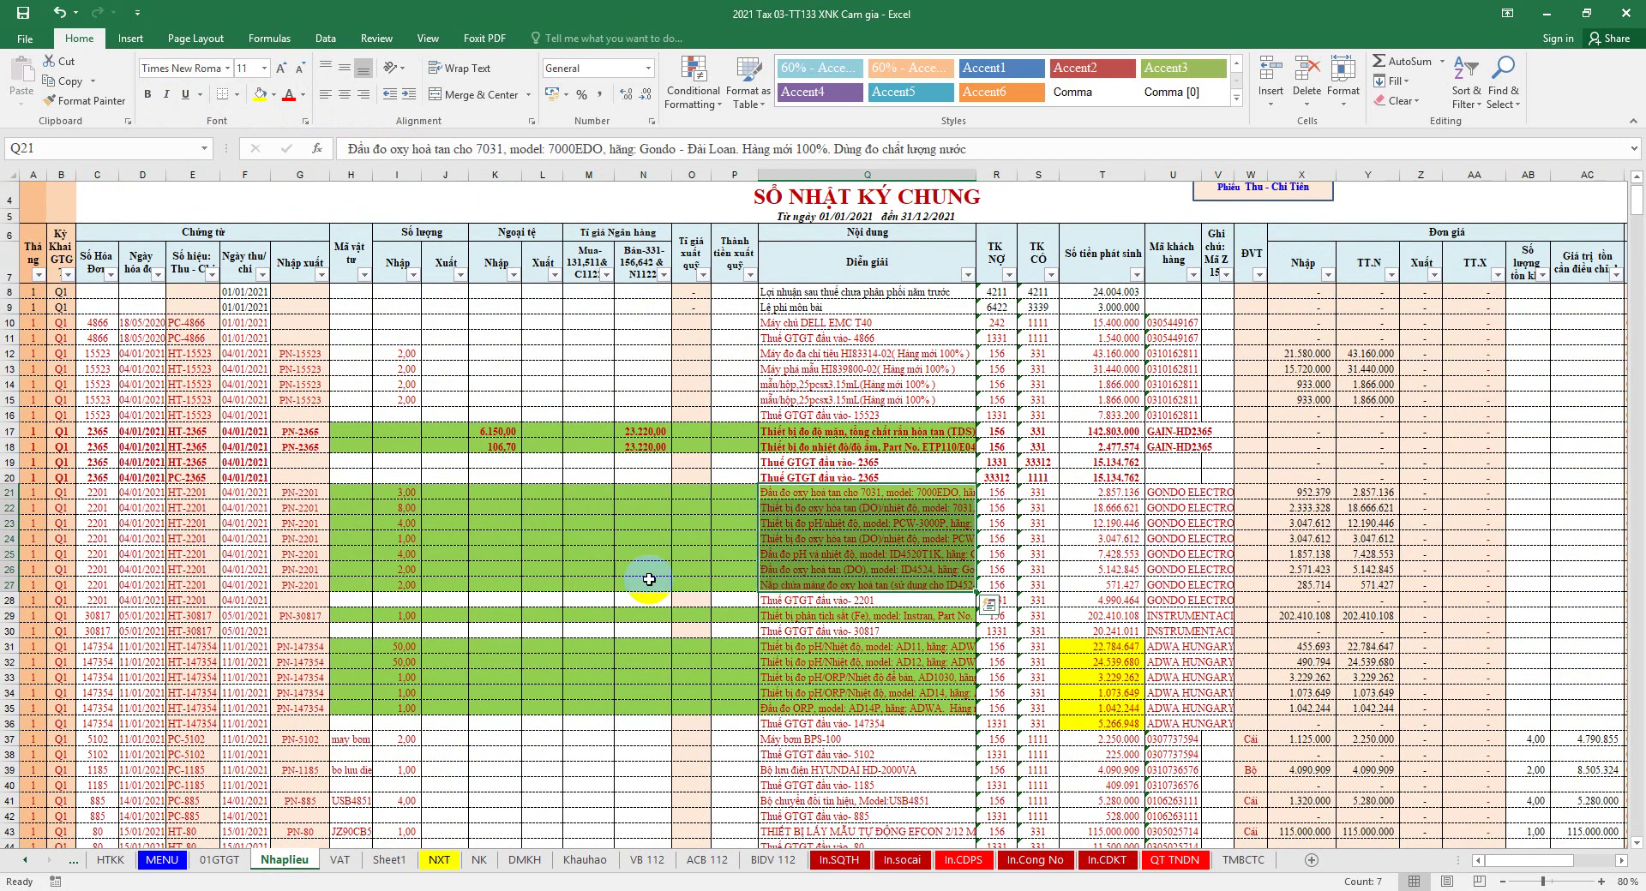
{"action": "left_click_drag", "start_coordinate": [11, 492], "coordinate": [37, 587]}
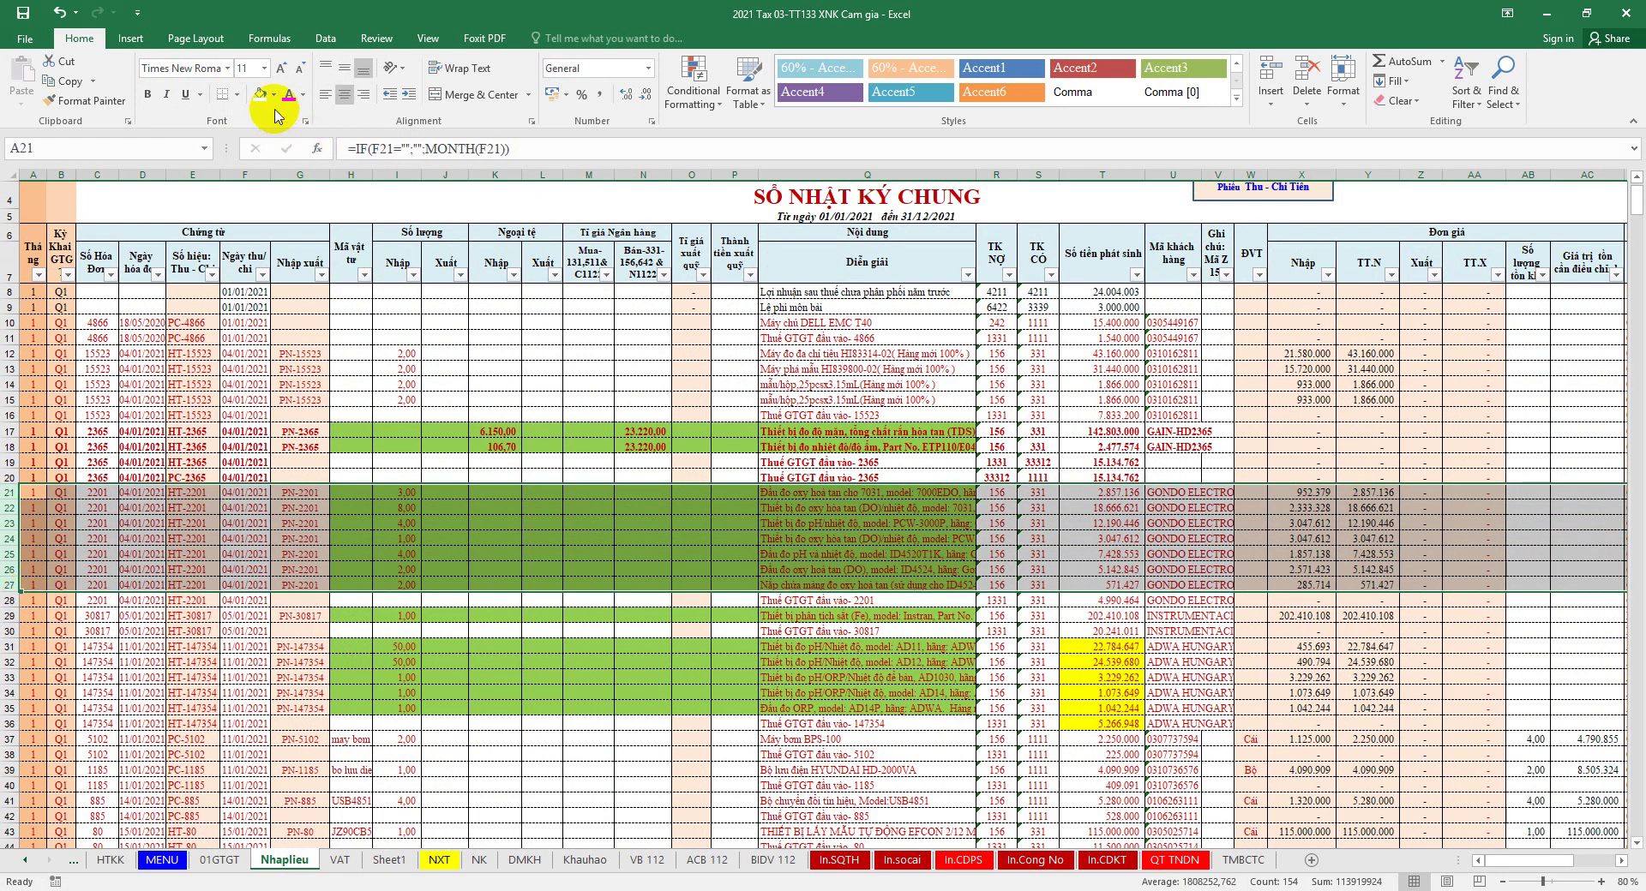
{"action": "left_click", "coordinate": [148, 93]}
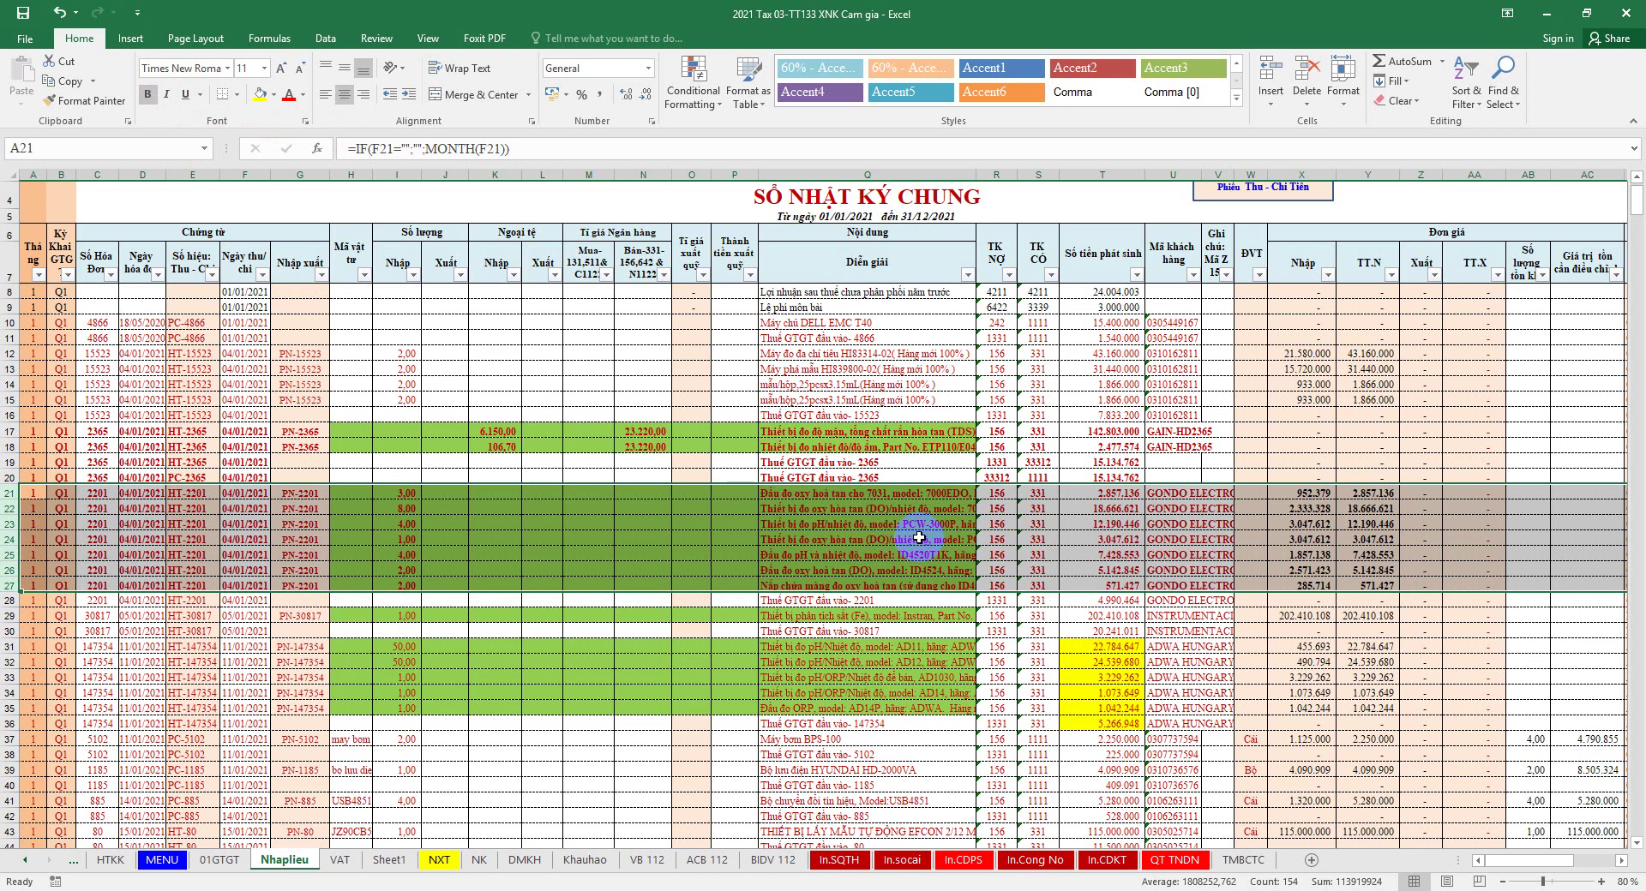
Step: Set the credit account of the input VAT entry in row 28 to 33312, copied from S19, and make the row bold
{"action": "left_click", "coordinate": [1040, 600]}
{"action": "left_click_drag", "start_coordinate": [941, 602], "coordinate": [1077, 607]}
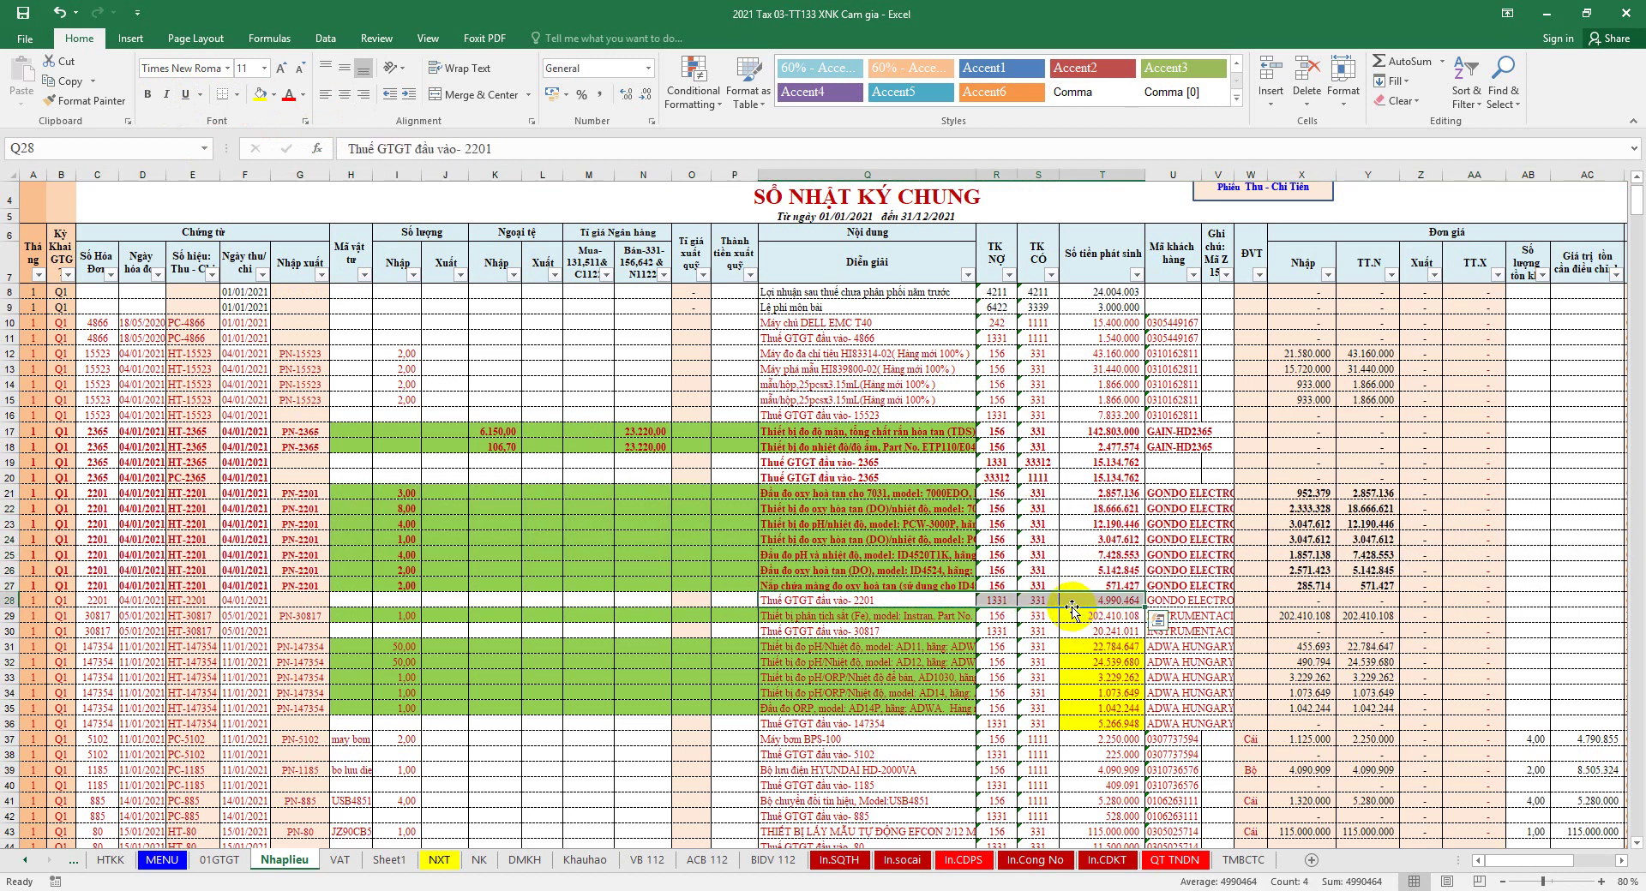
{"action": "left_click", "coordinate": [1001, 602]}
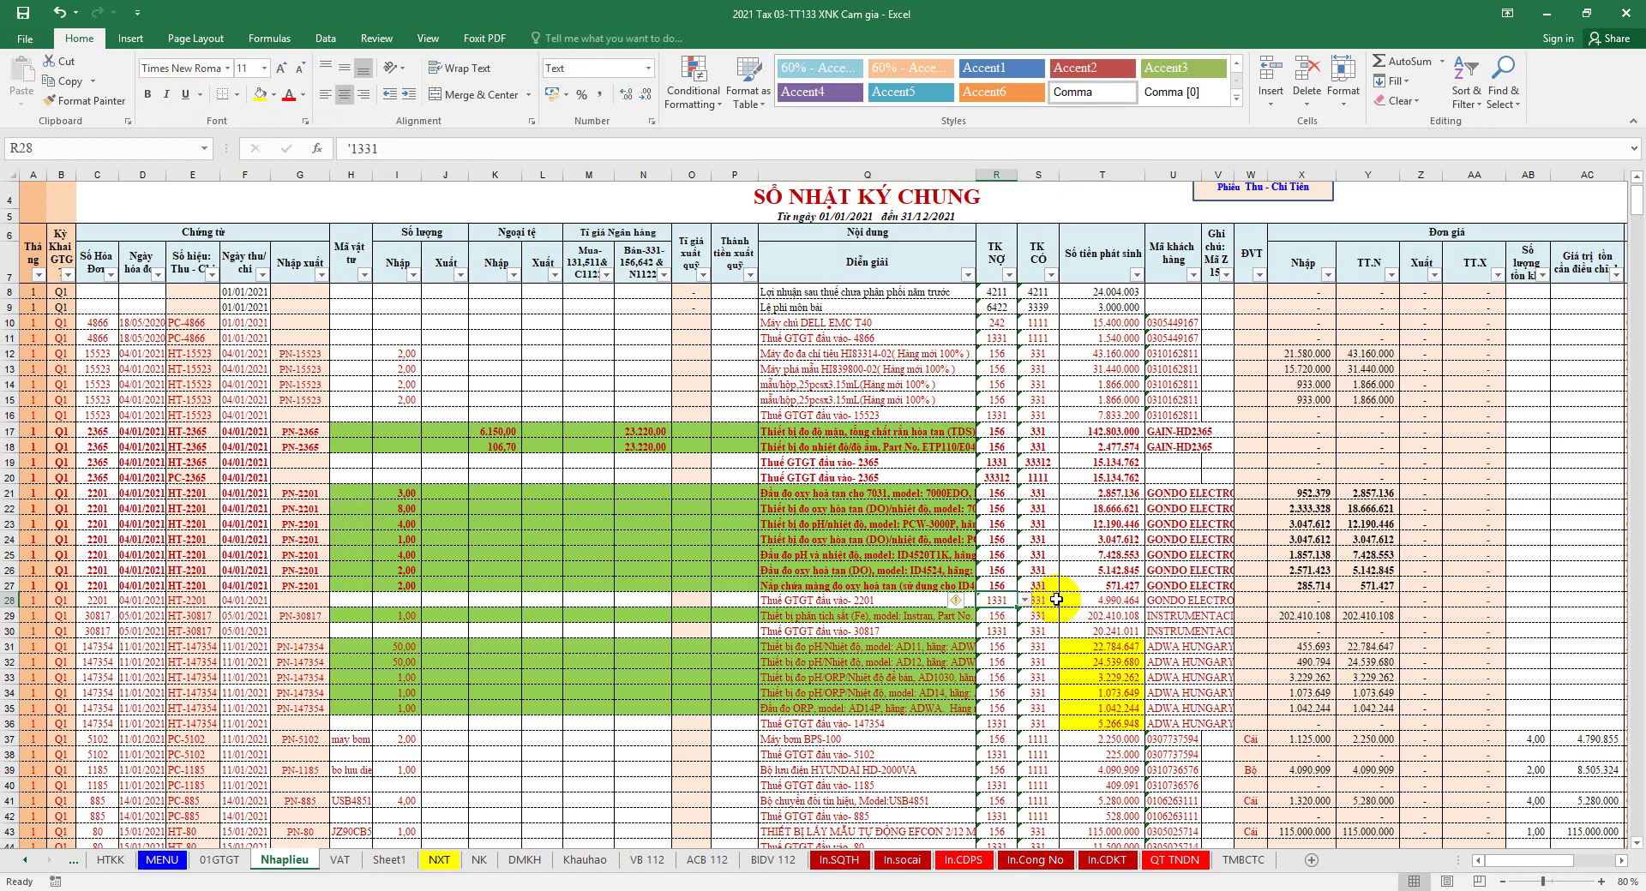
{"action": "right_click", "coordinate": [1038, 462]}
{"action": "left_click", "coordinate": [1067, 466]}
{"action": "left_click", "coordinate": [1044, 602]}
{"action": "right_click", "coordinate": [1044, 603]}
{"action": "left_click", "coordinate": [1106, 312]}
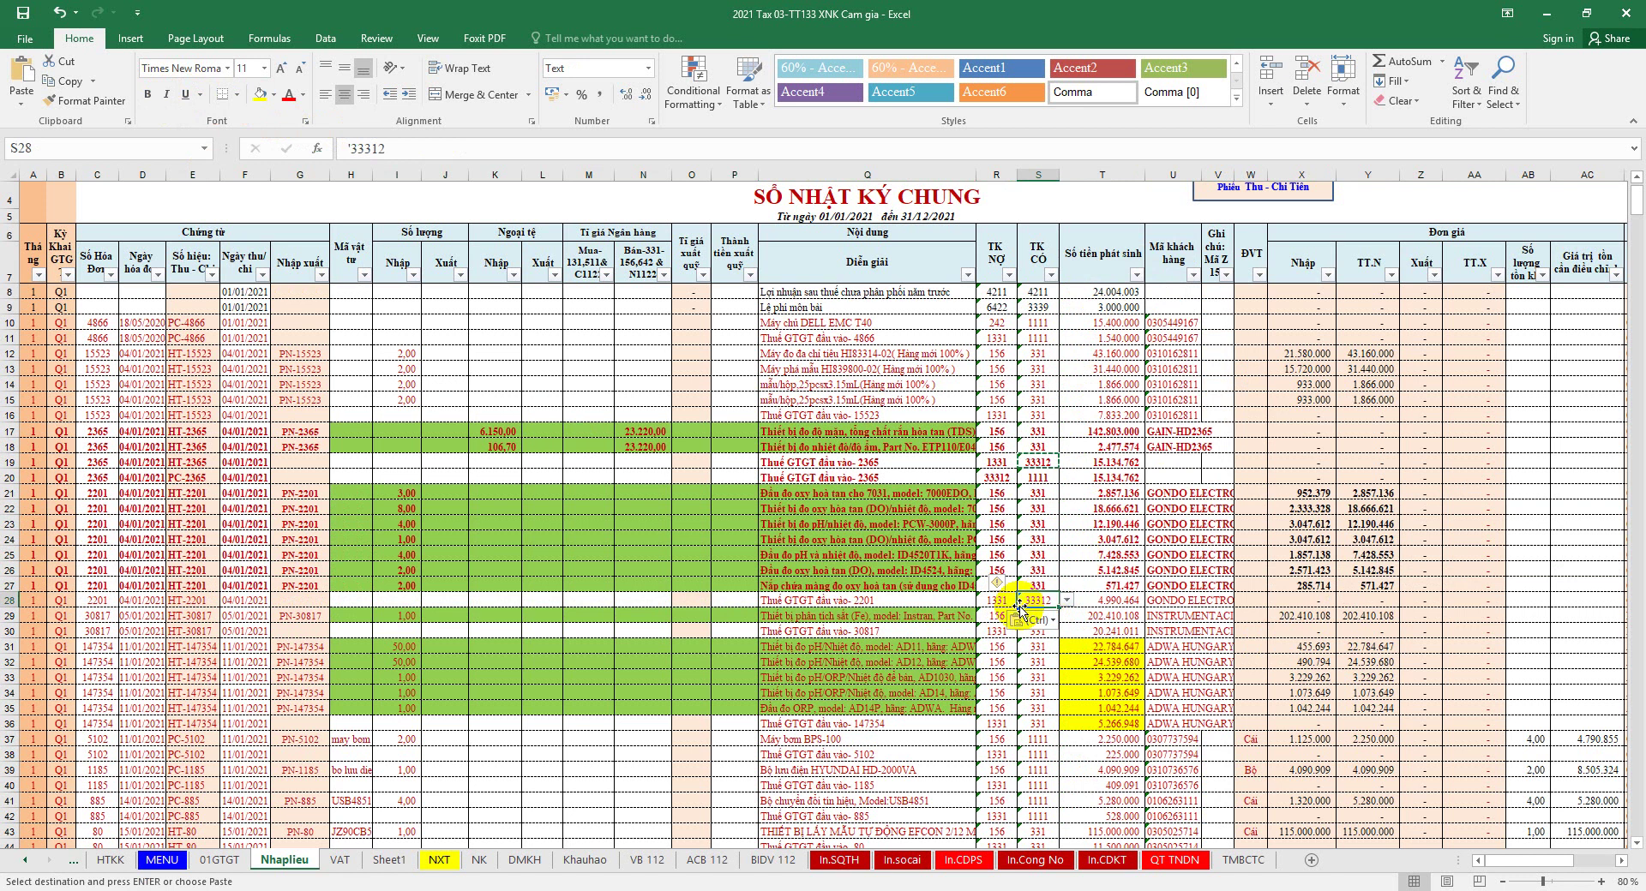
{"action": "left_click", "coordinate": [9, 601]}
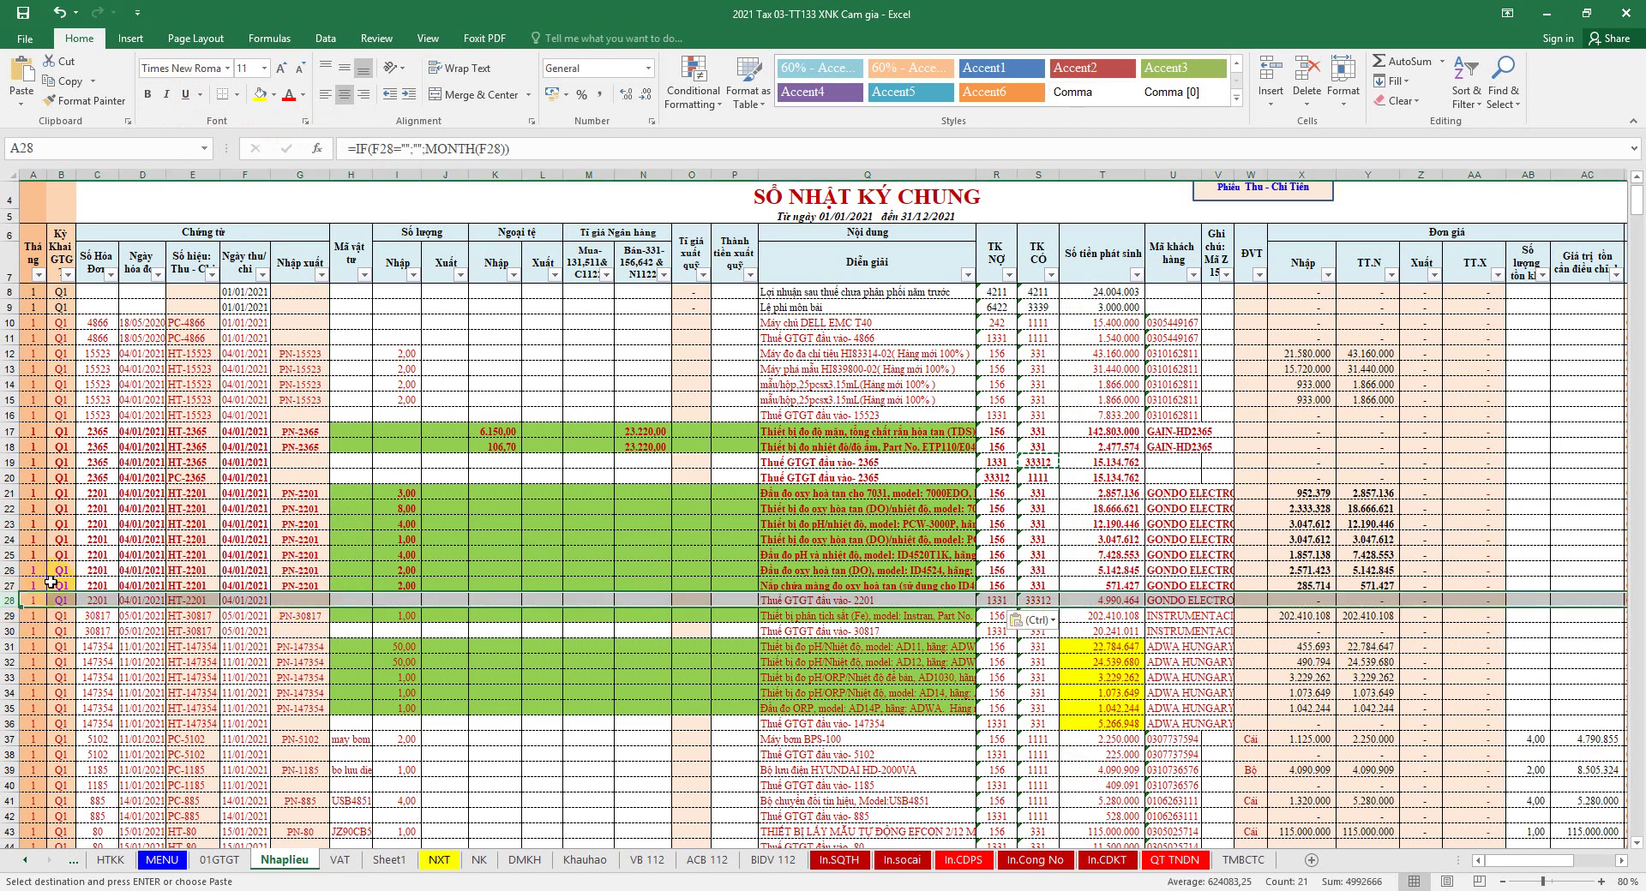
{"action": "left_click", "coordinate": [147, 94]}
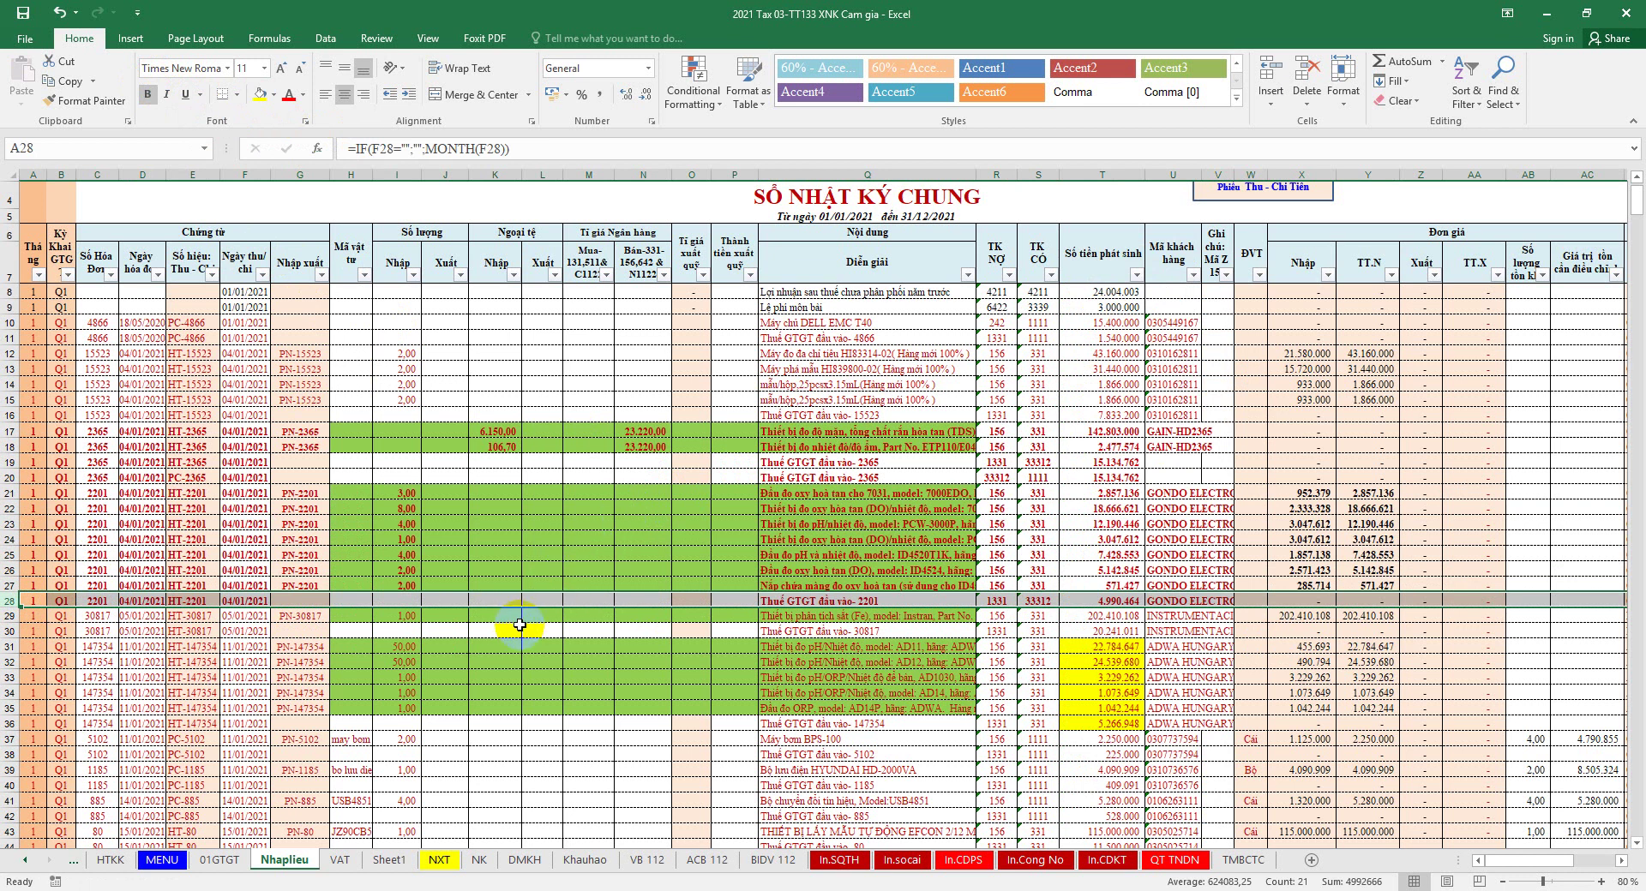
Step: Duplicate the VAT entry in row 28 by inserting a copy of it as row 29
{"action": "right_click", "coordinate": [555, 599]}
{"action": "left_click", "coordinate": [591, 630]}
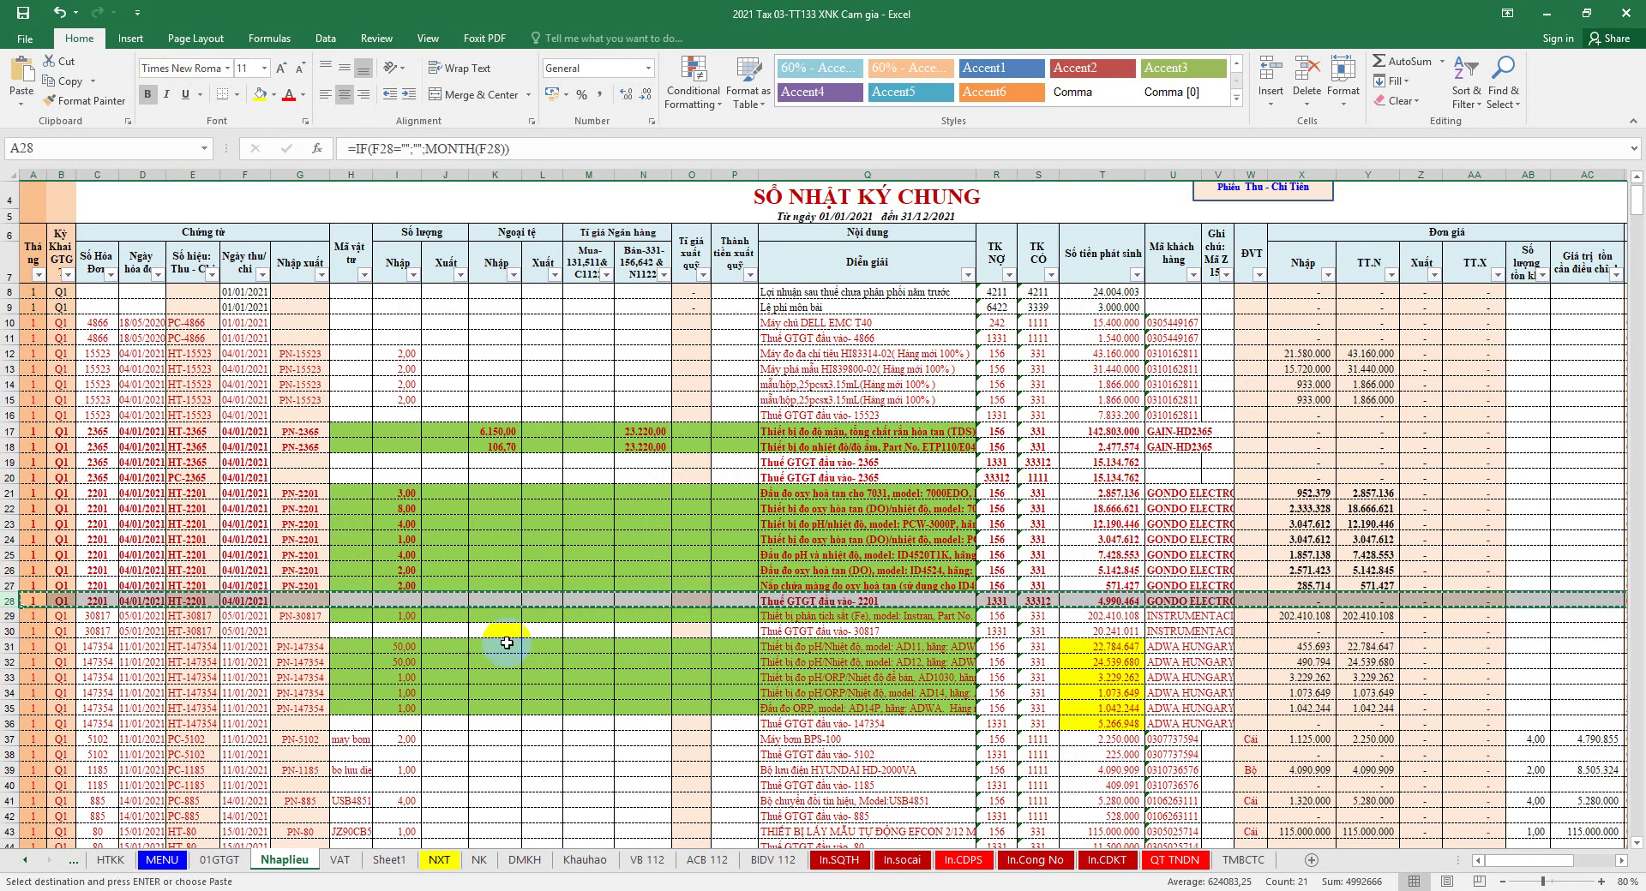
{"action": "right_click", "coordinate": [7, 616]}
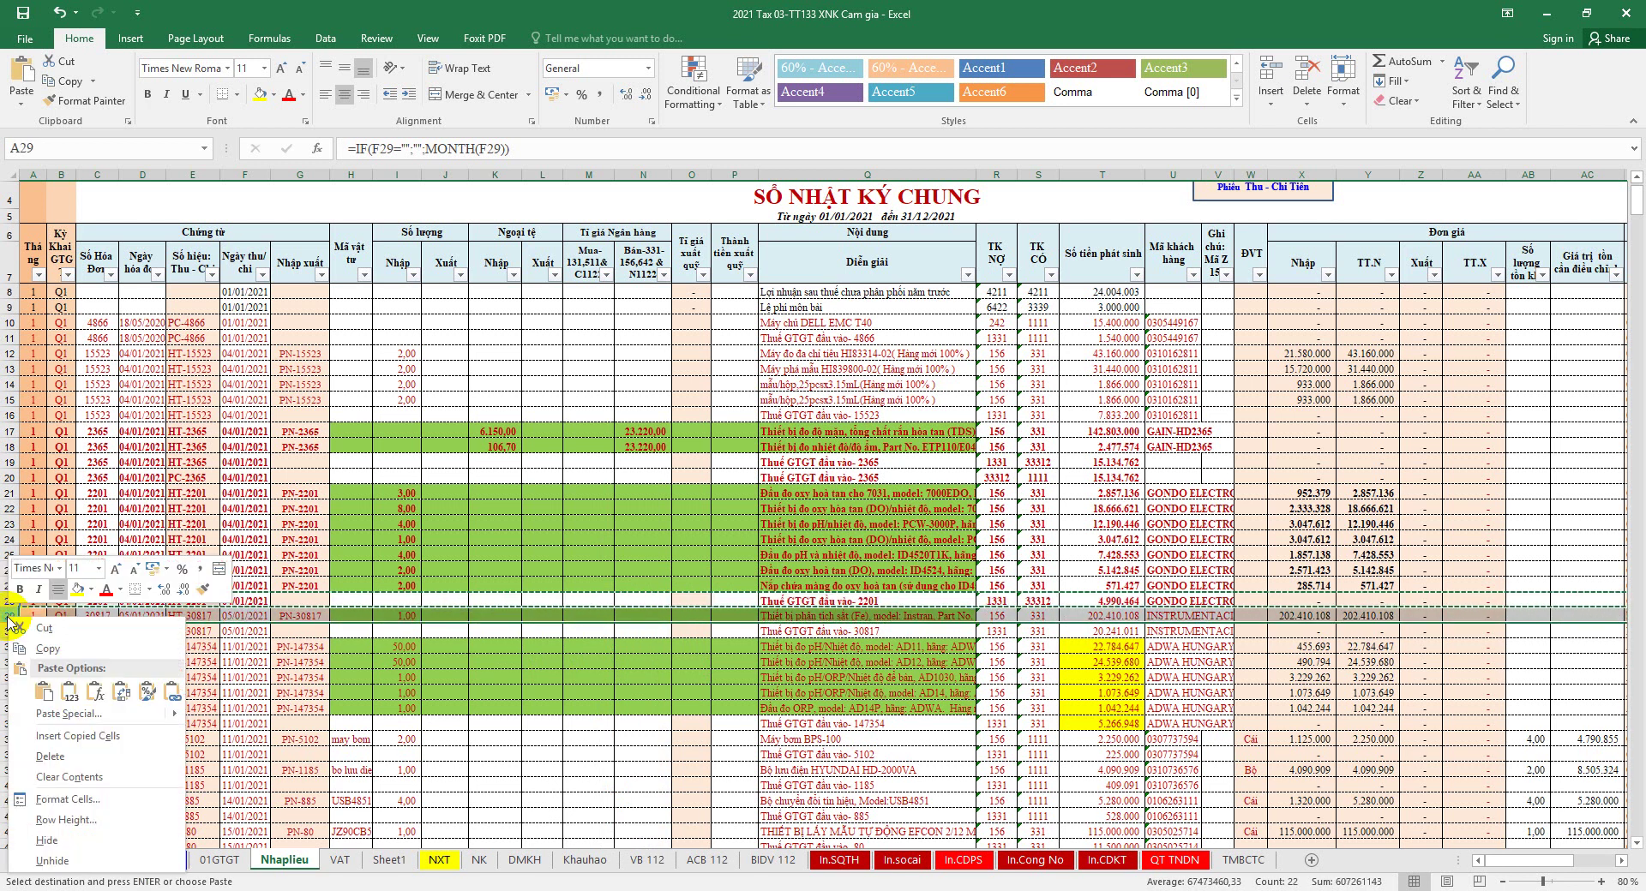
{"action": "left_click", "coordinate": [117, 731]}
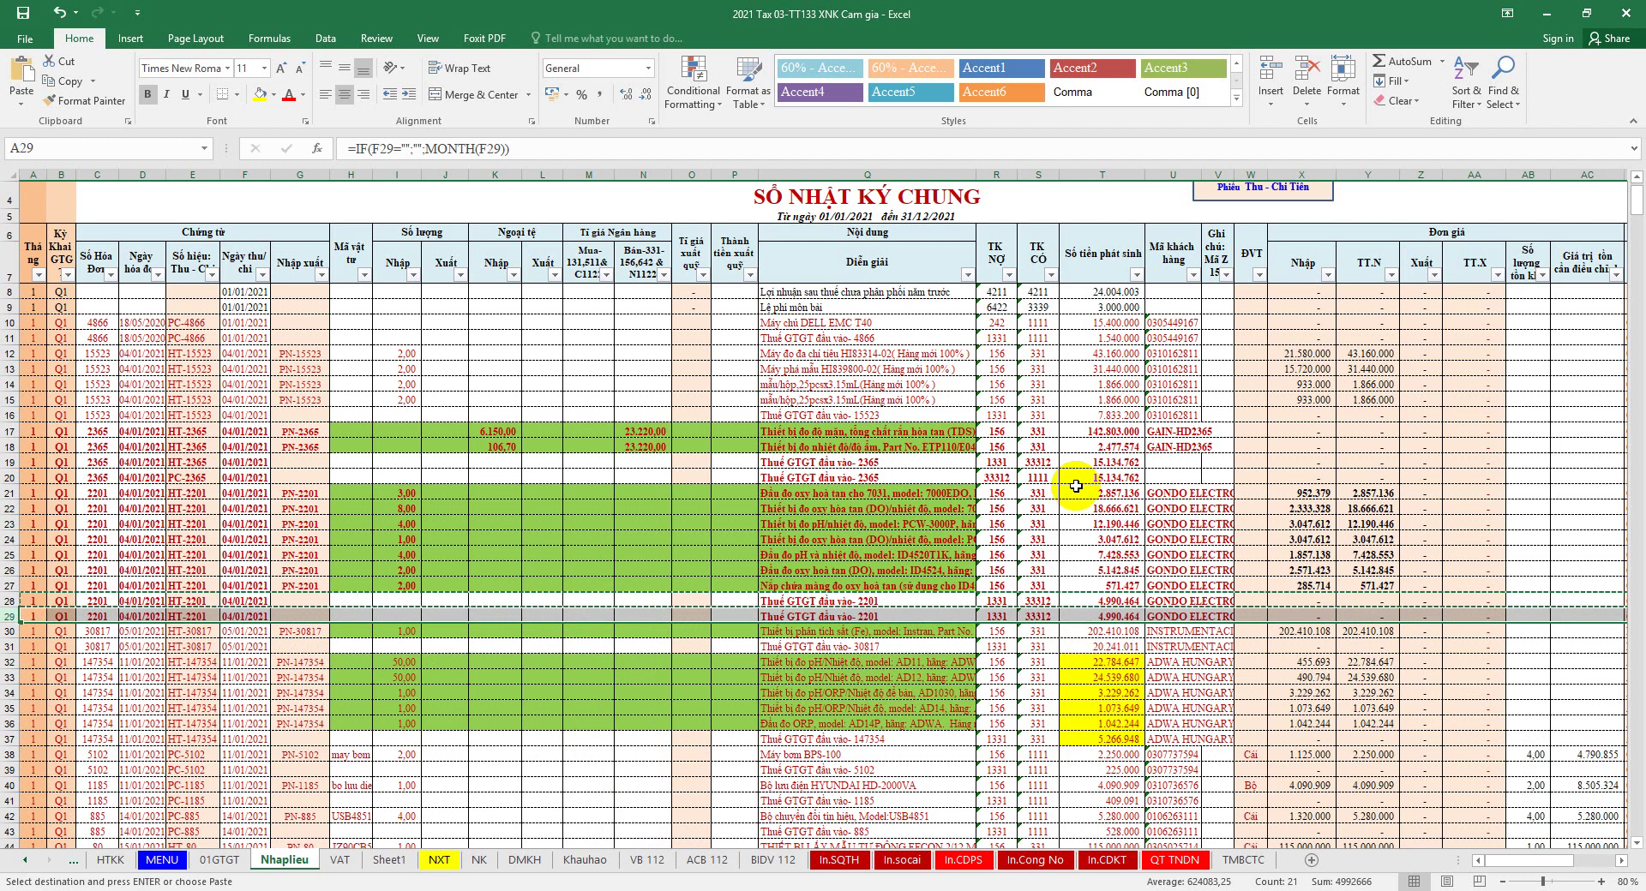
Step: Set row 29's debit account to 33312 and credit account to 1111 by copying existing account cells, and save the workbook
{"action": "left_click", "coordinate": [1042, 604]}
{"action": "right_click", "coordinate": [1045, 604]}
{"action": "left_click", "coordinate": [1103, 275]}
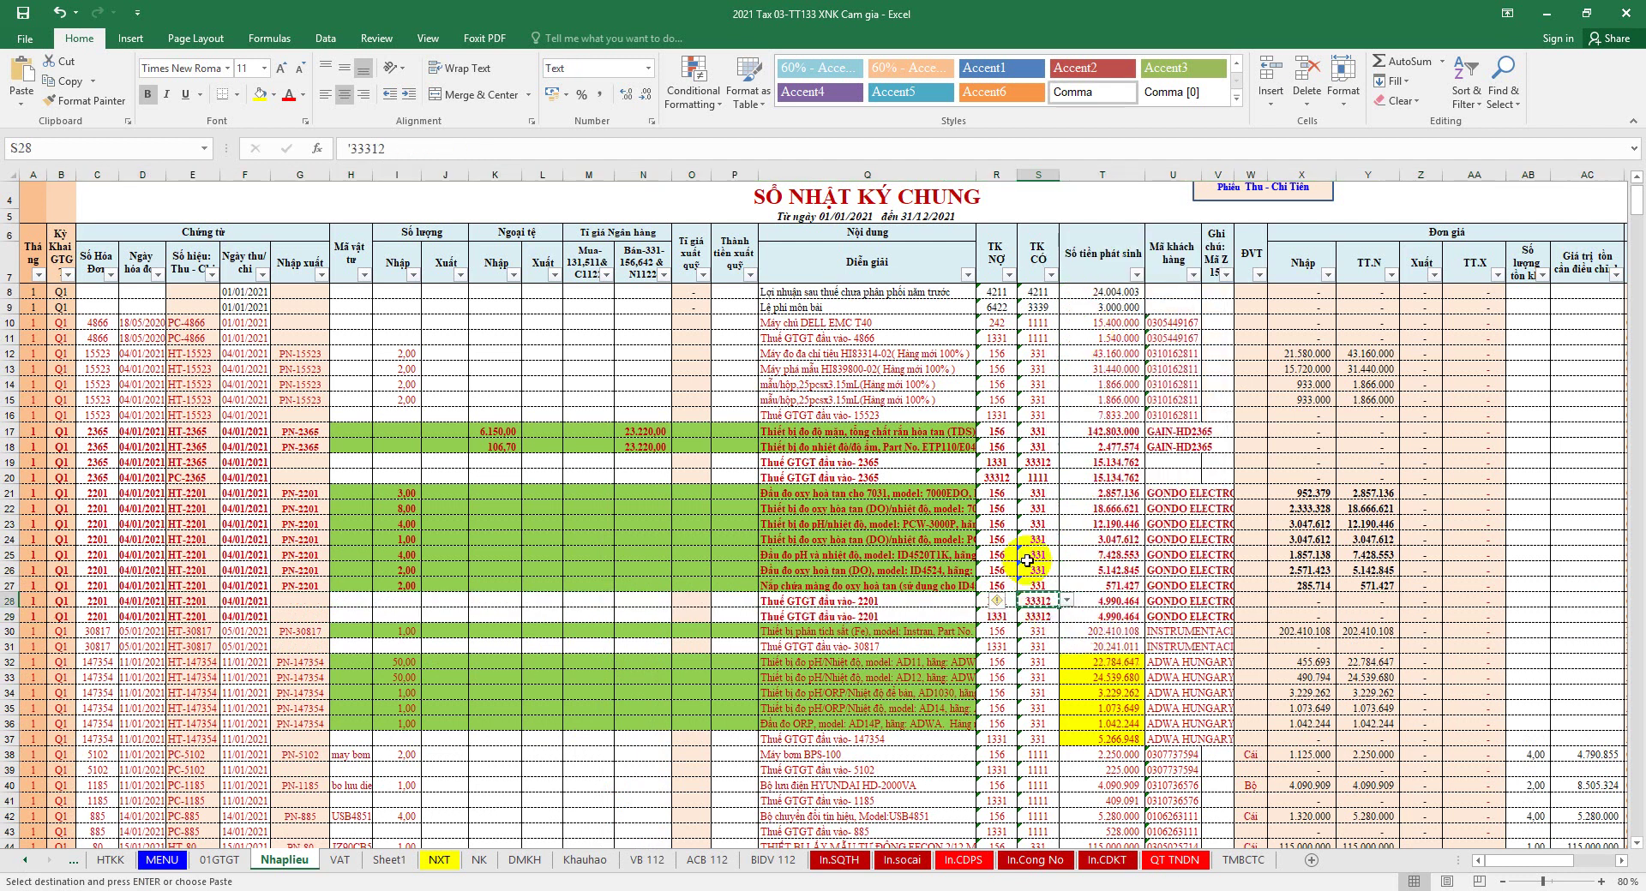
{"action": "right_click", "coordinate": [997, 615]}
{"action": "left_click", "coordinate": [1054, 323]}
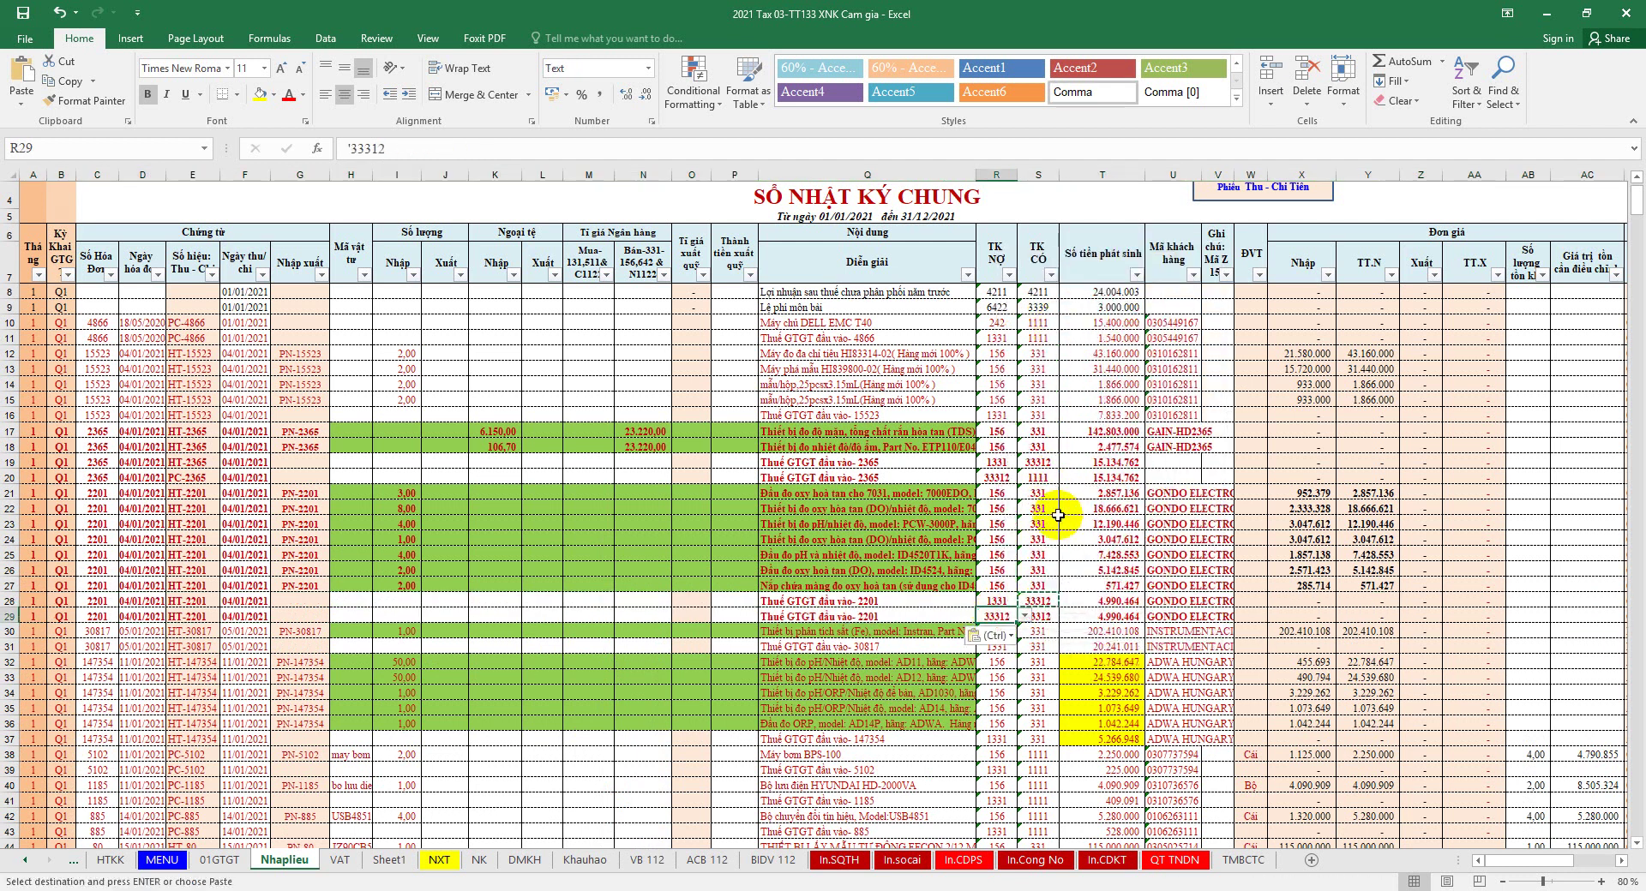
{"action": "right_click", "coordinate": [1042, 477]}
{"action": "left_click", "coordinate": [1080, 549]}
{"action": "right_click", "coordinate": [1037, 617]}
{"action": "left_click", "coordinate": [1095, 323]}
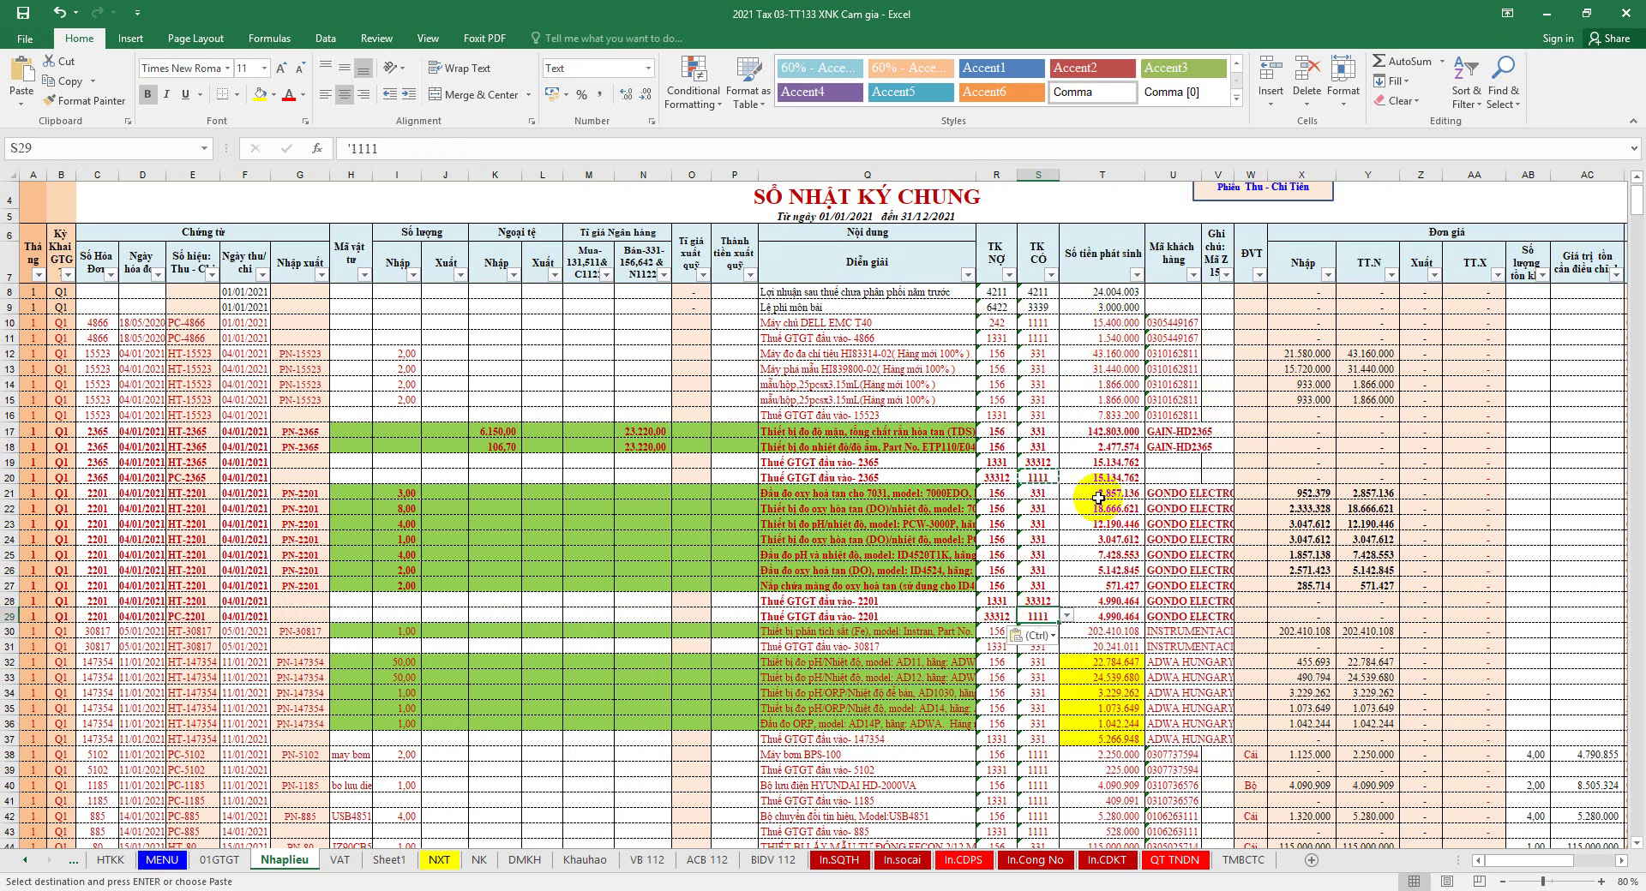
{"action": "left_click", "coordinate": [23, 12]}
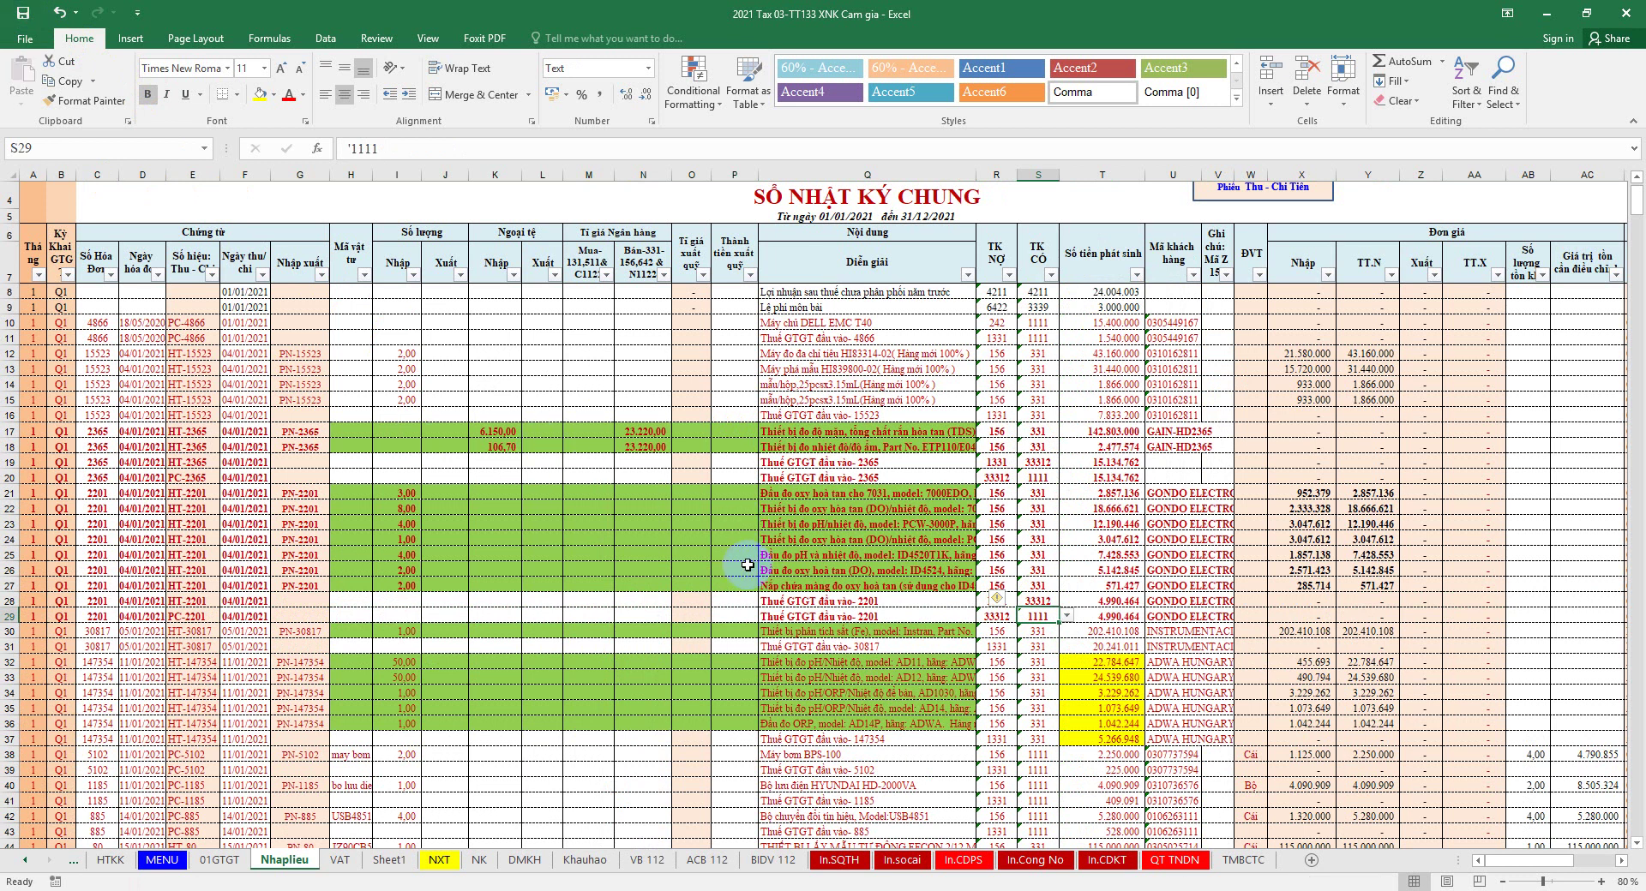
Step: Review the VAT entries in rows 28 and 29, the quantities in I21:I27, the NK cost allocation sheet and journal rows 12 to 16
{"action": "left_click_drag", "start_coordinate": [1097, 616], "coordinate": [767, 603]}
{"action": "left_click_drag", "start_coordinate": [10, 616], "coordinate": [432, 571]}
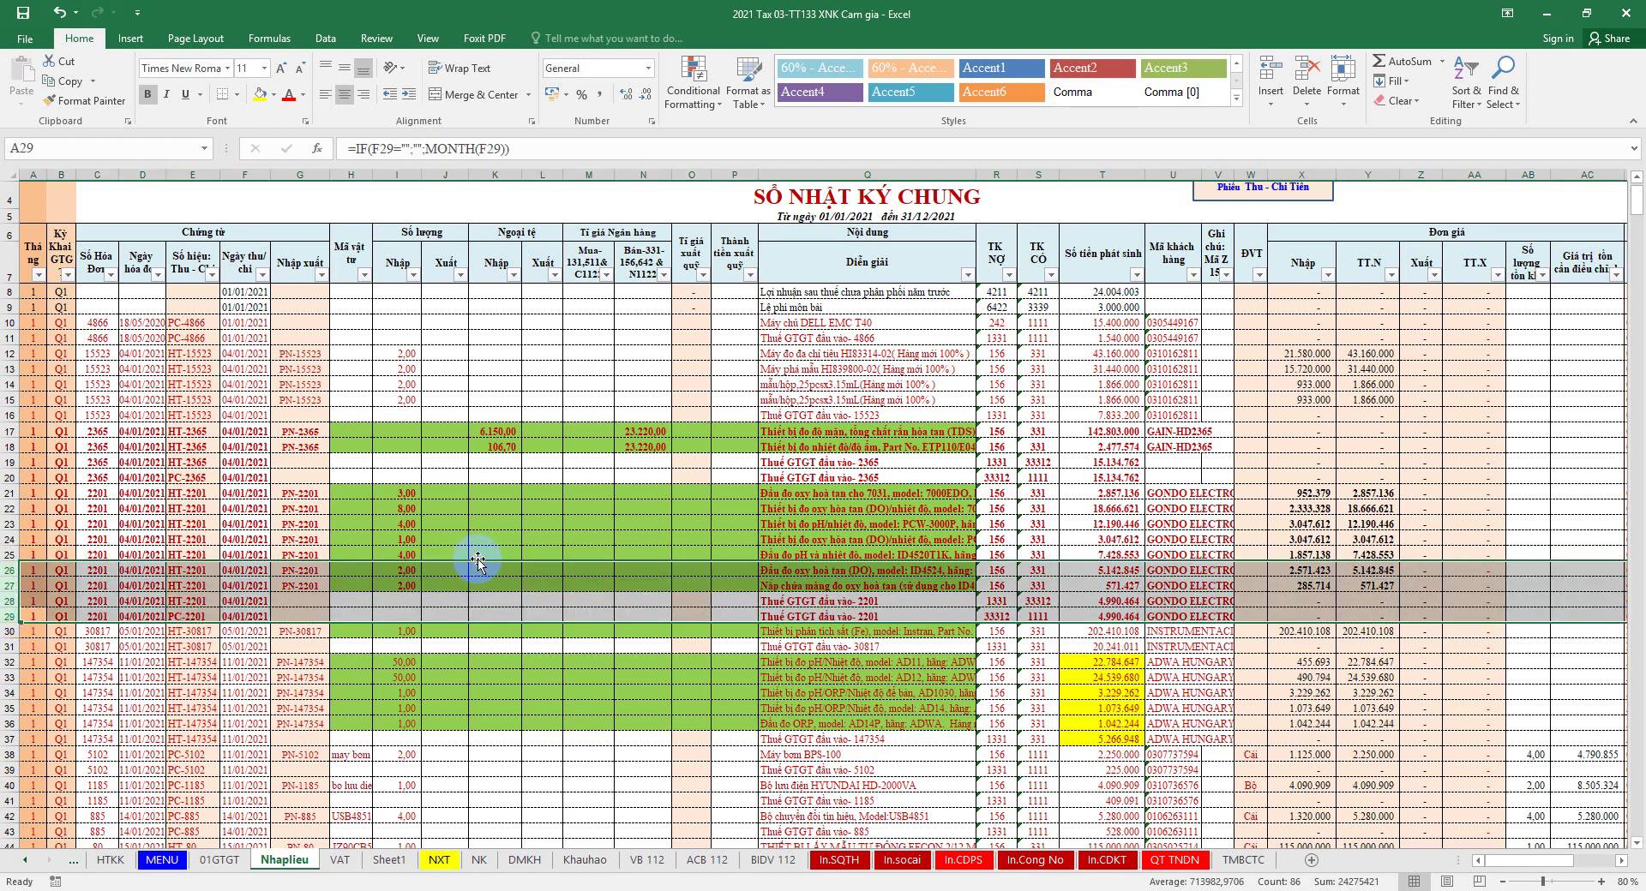
{"action": "left_click_drag", "start_coordinate": [406, 495], "coordinate": [412, 587]}
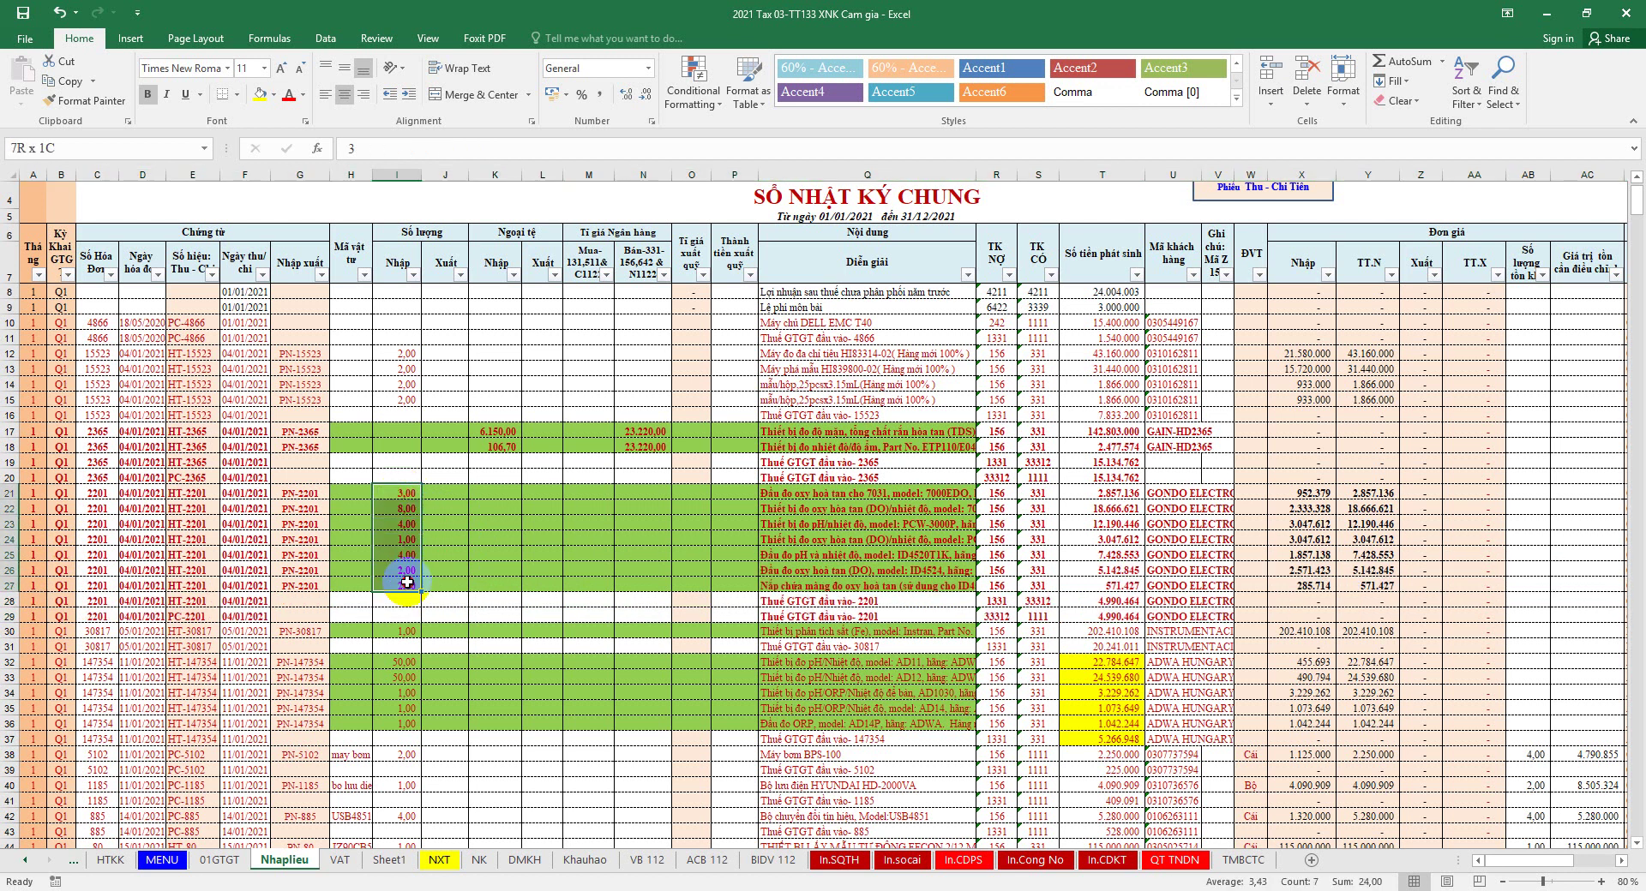
{"action": "left_click", "coordinate": [480, 860]}
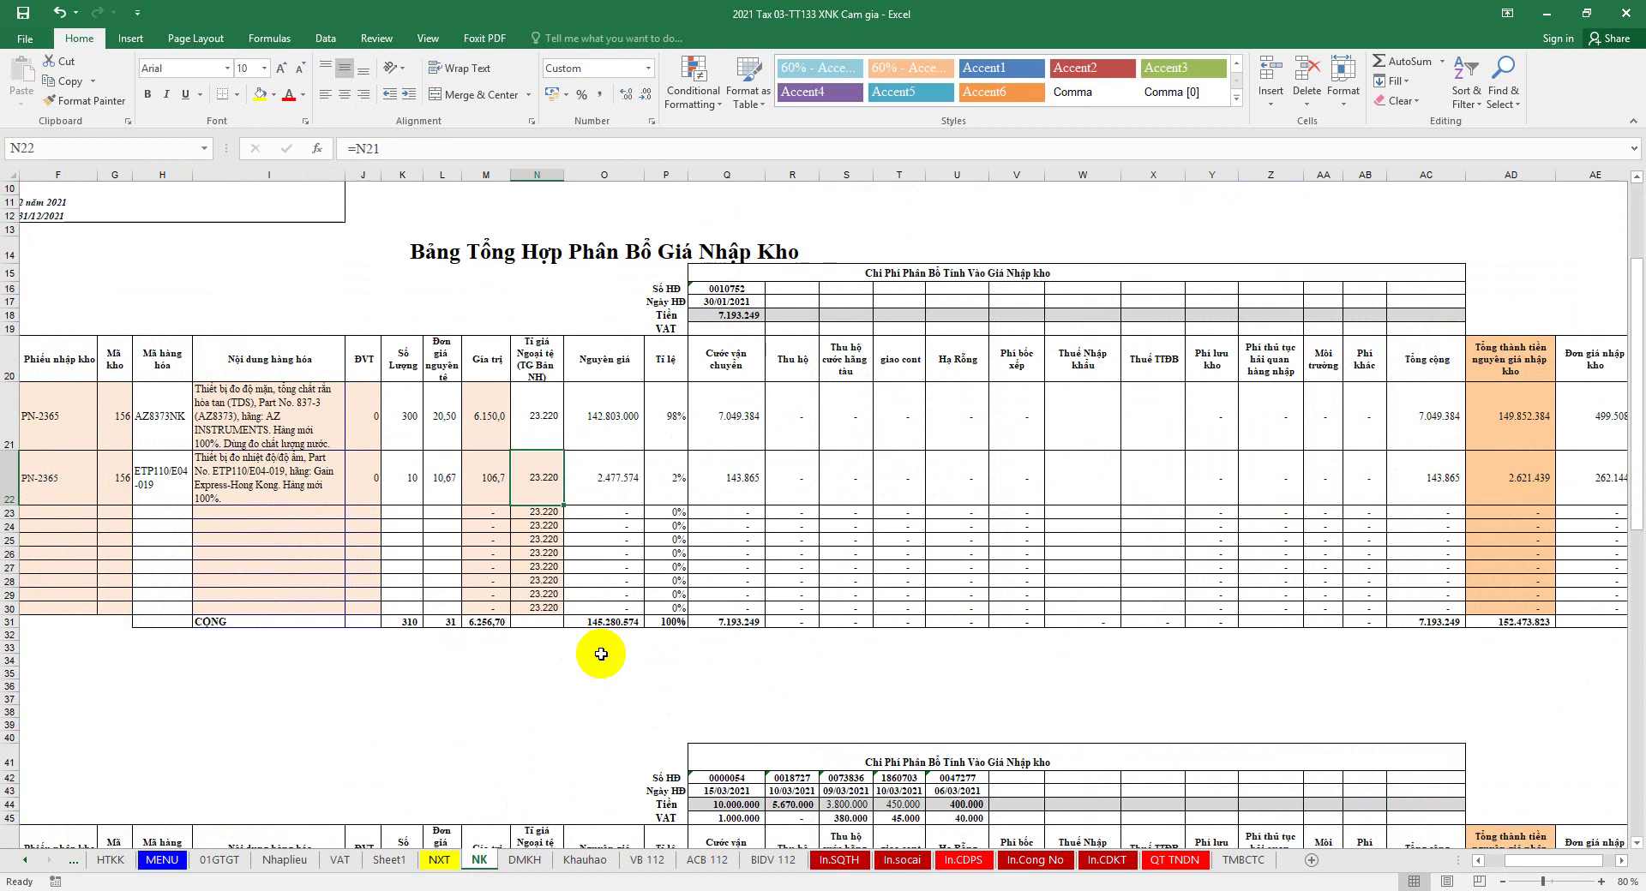
{"action": "left_click", "coordinate": [285, 860]}
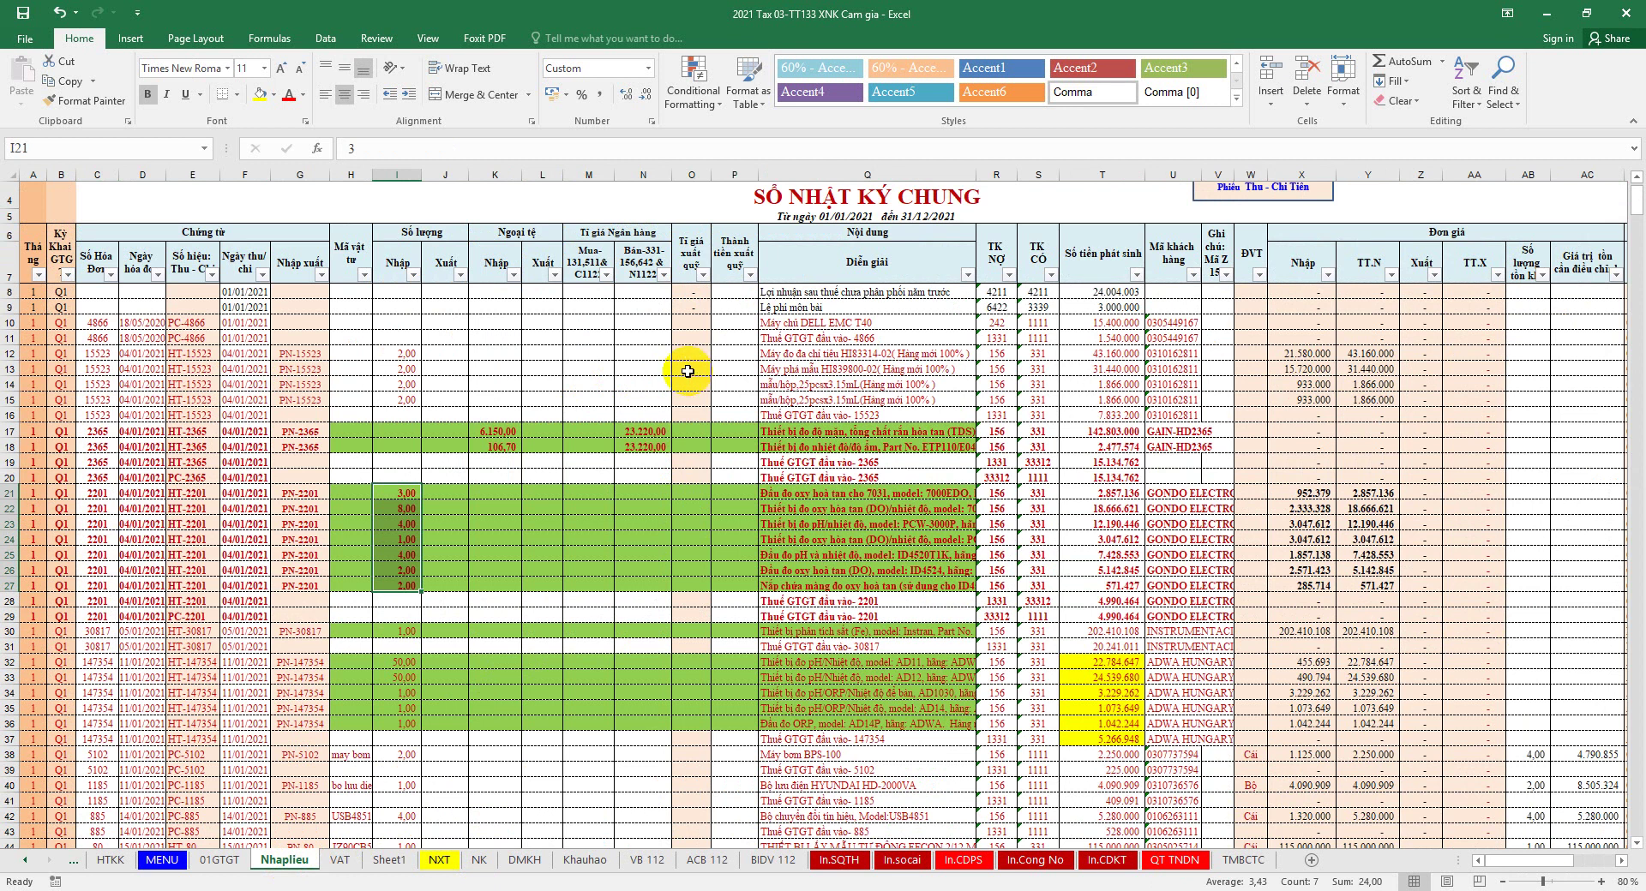
{"action": "left_click", "coordinate": [14, 353]}
{"action": "left_click_drag", "start_coordinate": [14, 353], "coordinate": [37, 414]}
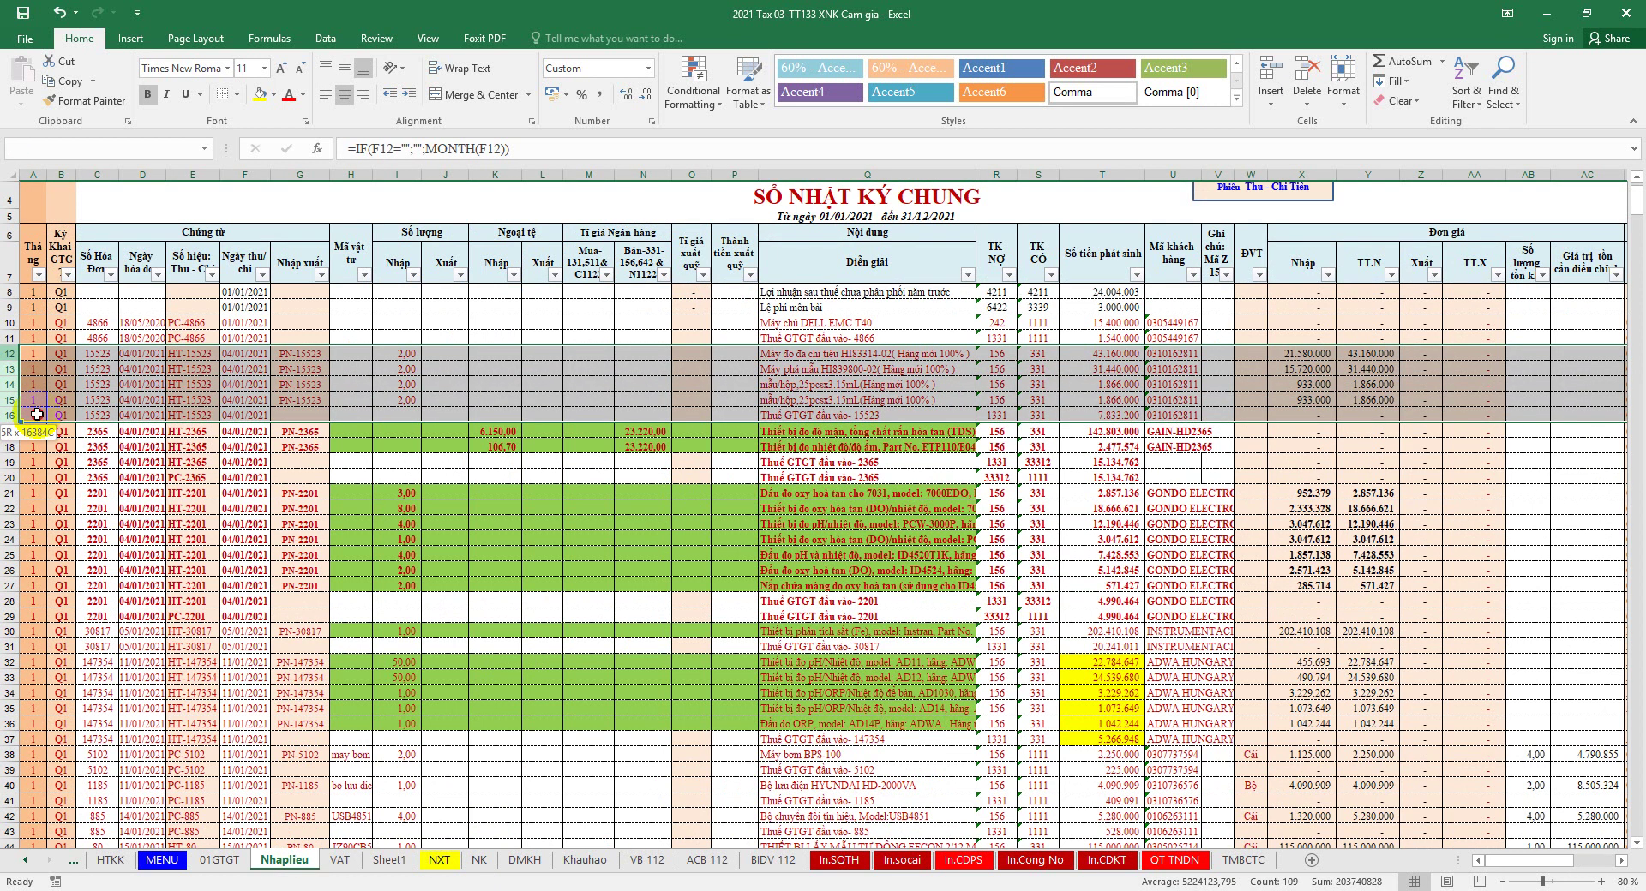
Step: Add "Nộp tiền" at the start of the VAT description for invoice 2365 in Q20
{"action": "left_click_drag", "start_coordinate": [36, 415], "coordinate": [37, 417]}
{"action": "left_click_drag", "start_coordinate": [17, 494], "coordinate": [35, 612]}
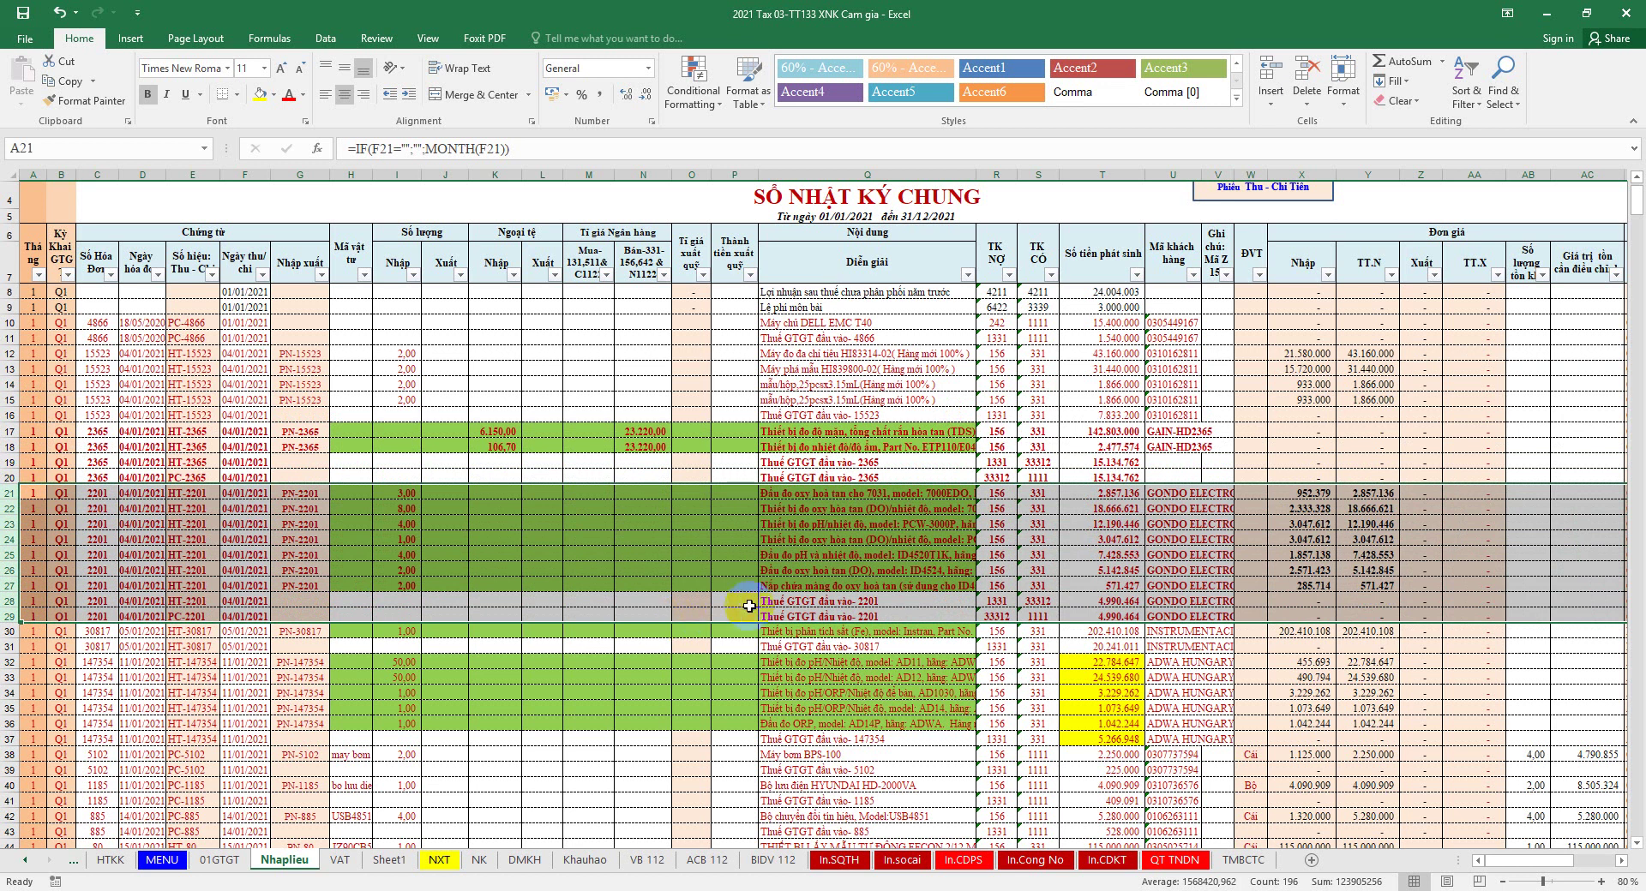
{"action": "left_click", "coordinate": [846, 477]}
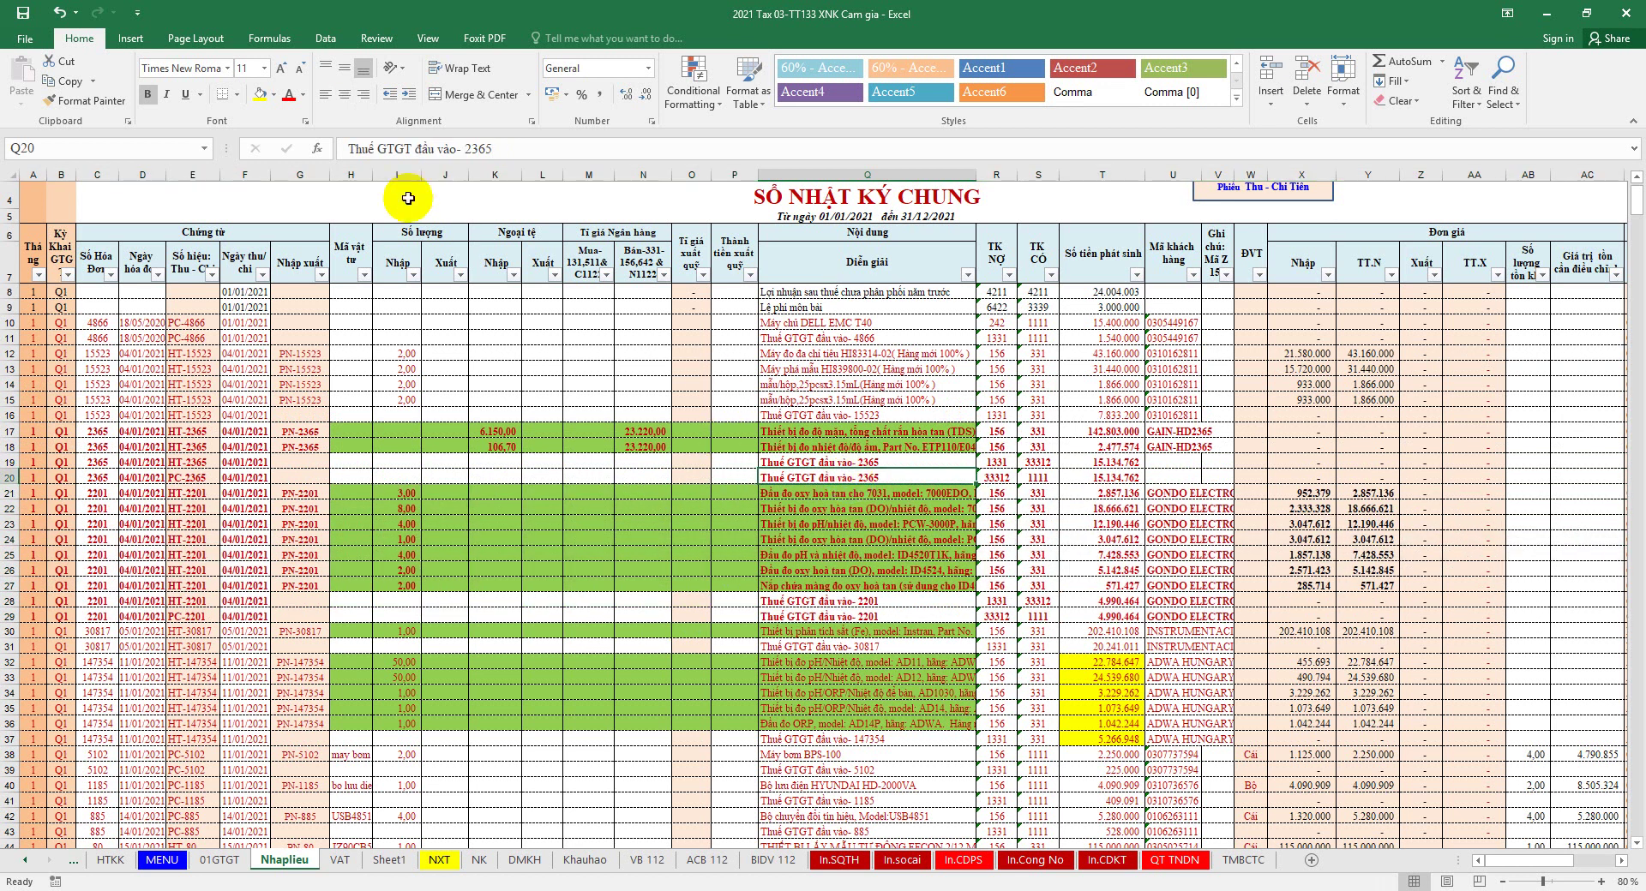
{"action": "left_click", "coordinate": [351, 149]}
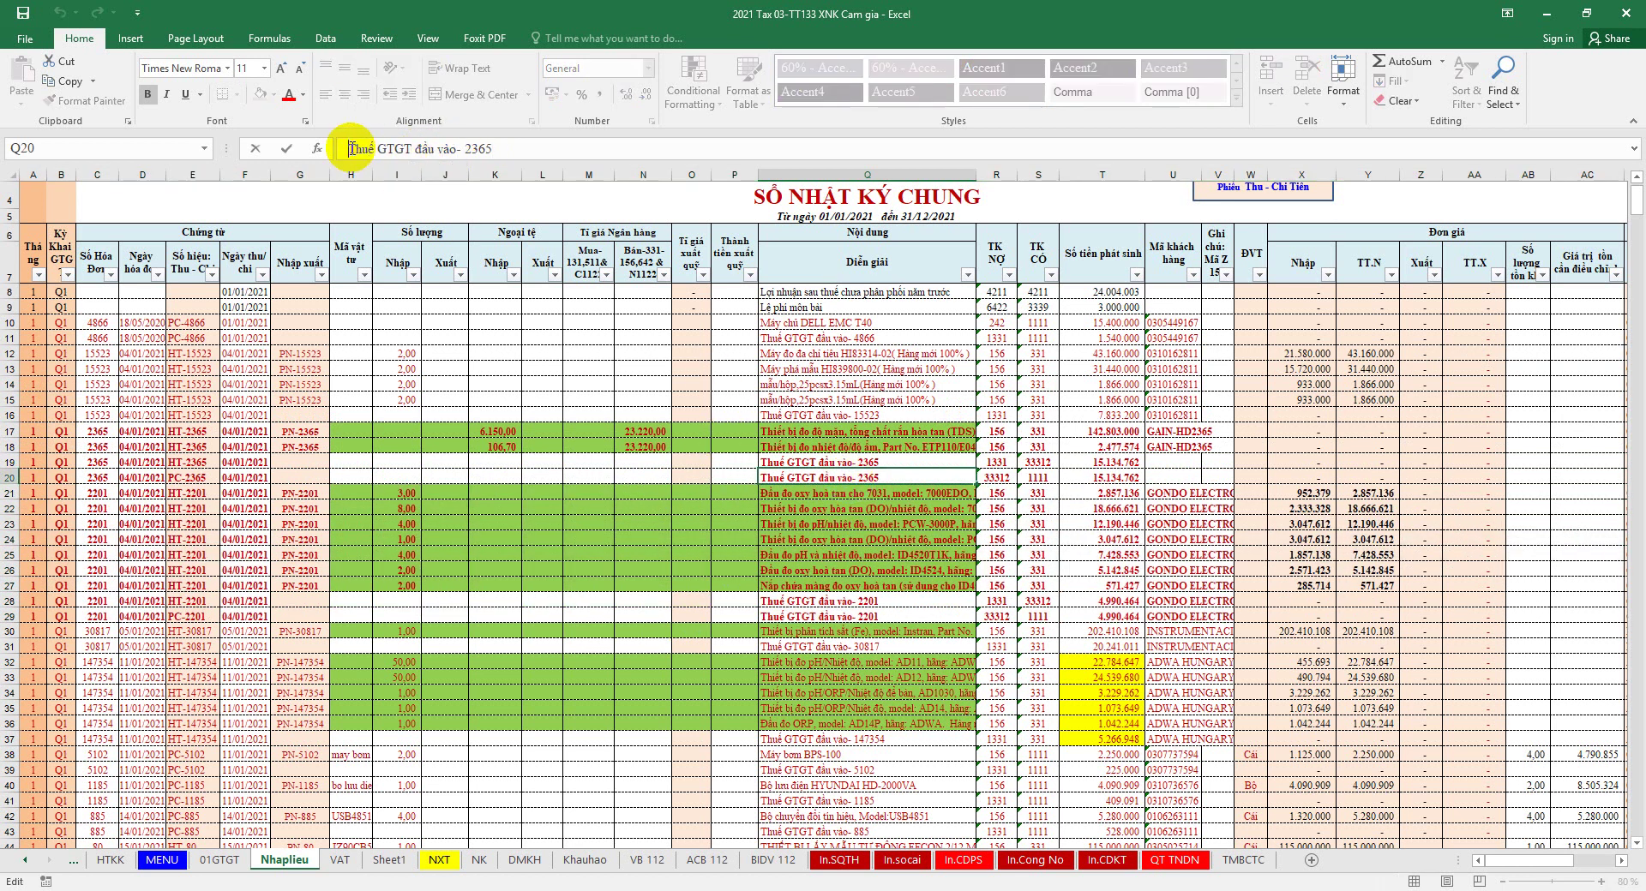
{"action": "type", "text": "Nộp tiền"}
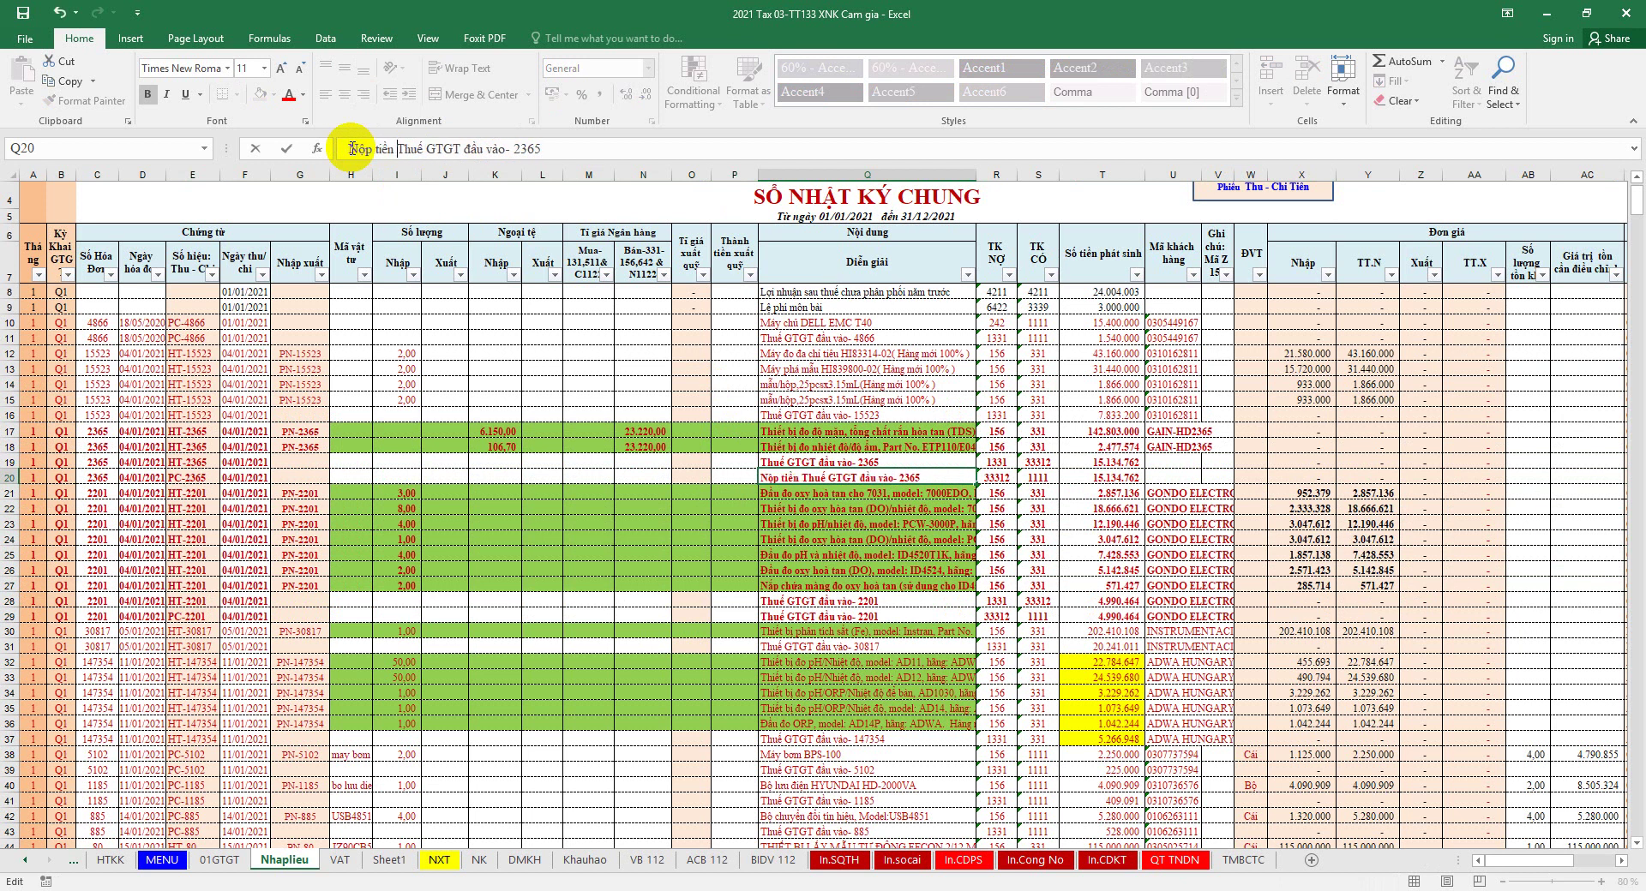
{"action": "right_click", "coordinate": [399, 147]}
{"action": "left_click", "coordinate": [845, 400]}
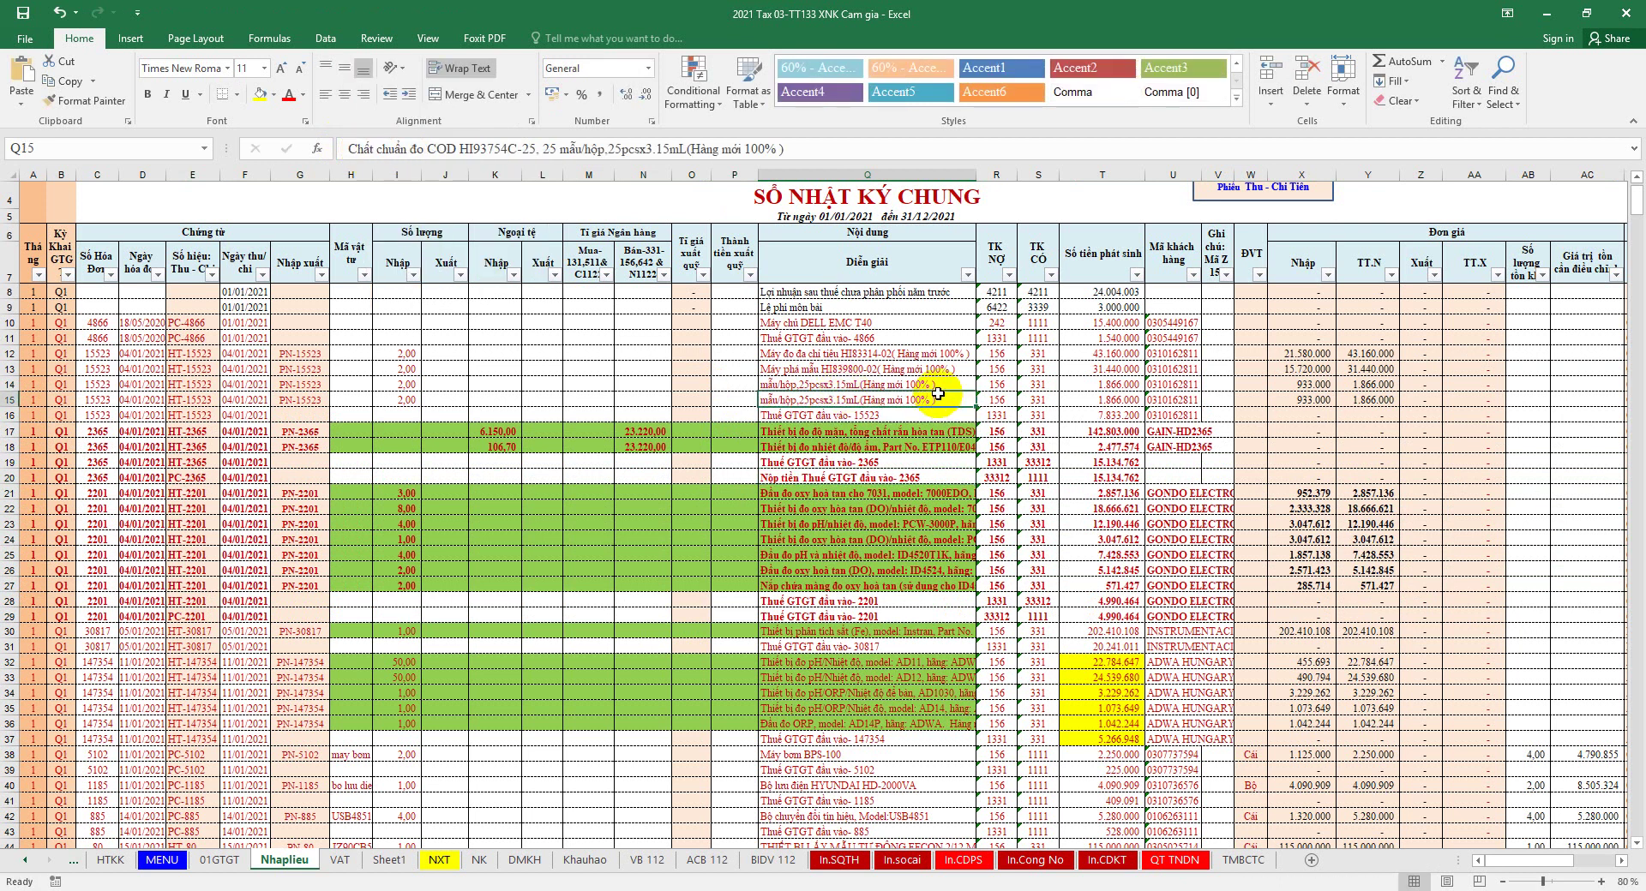
Step: Copy the same "Nộp tiền" prefix to the VAT description for invoice 2201 in Q29 and save the workbook
{"action": "left_click", "coordinate": [897, 614]}
{"action": "right_click", "coordinate": [349, 150]}
{"action": "left_click", "coordinate": [384, 224]}
{"action": "left_click", "coordinate": [946, 415]}
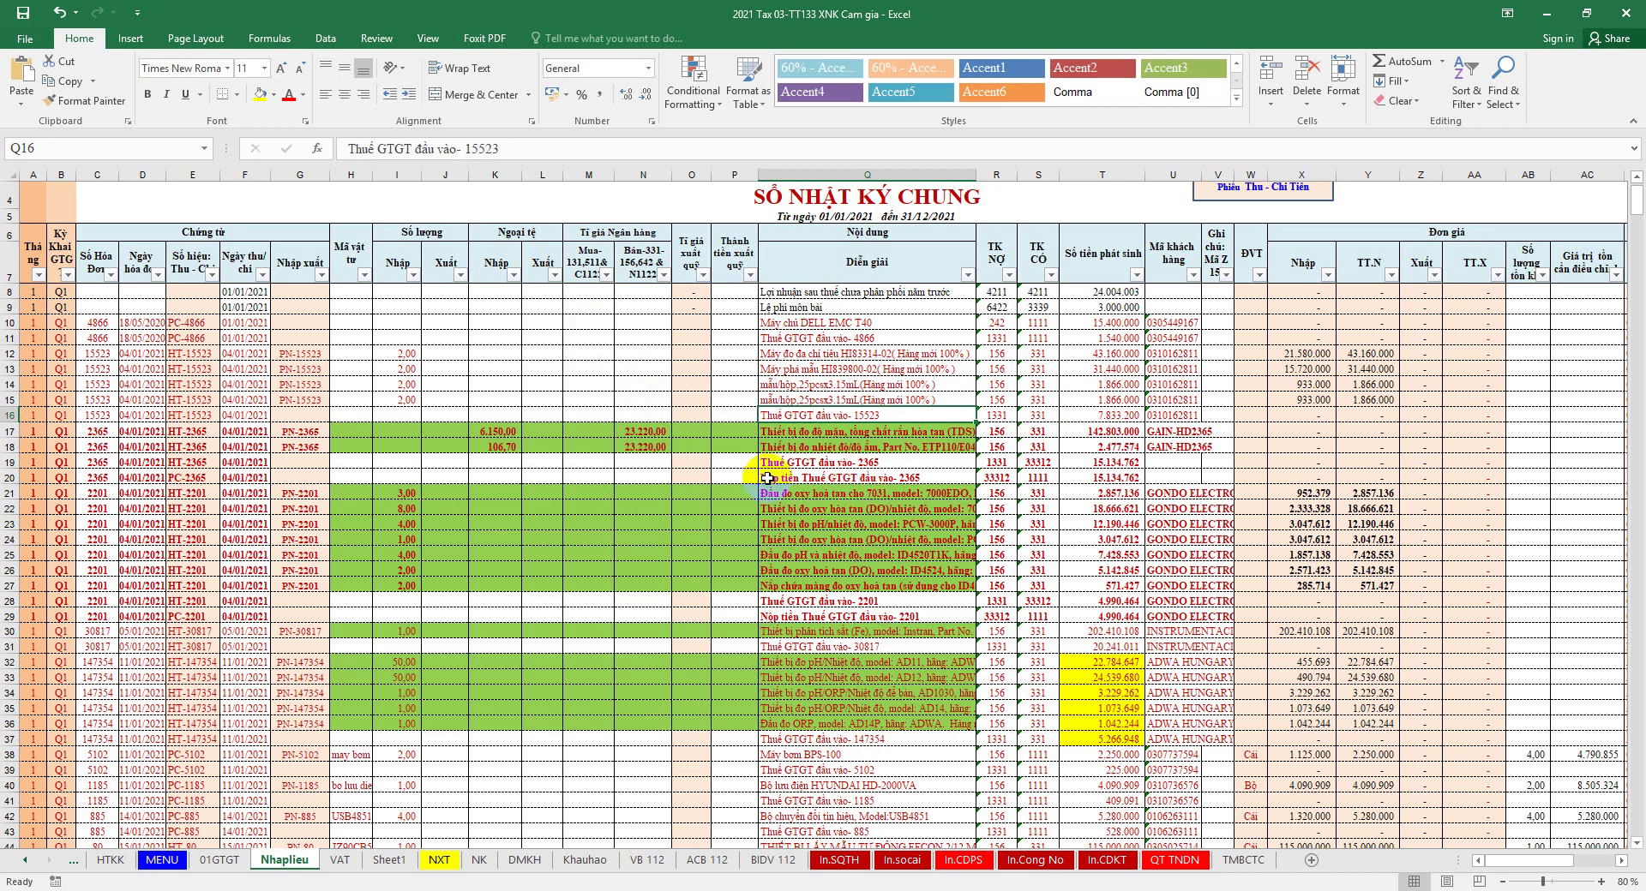
{"action": "left_click_drag", "start_coordinate": [26, 617], "coordinate": [26, 601]}
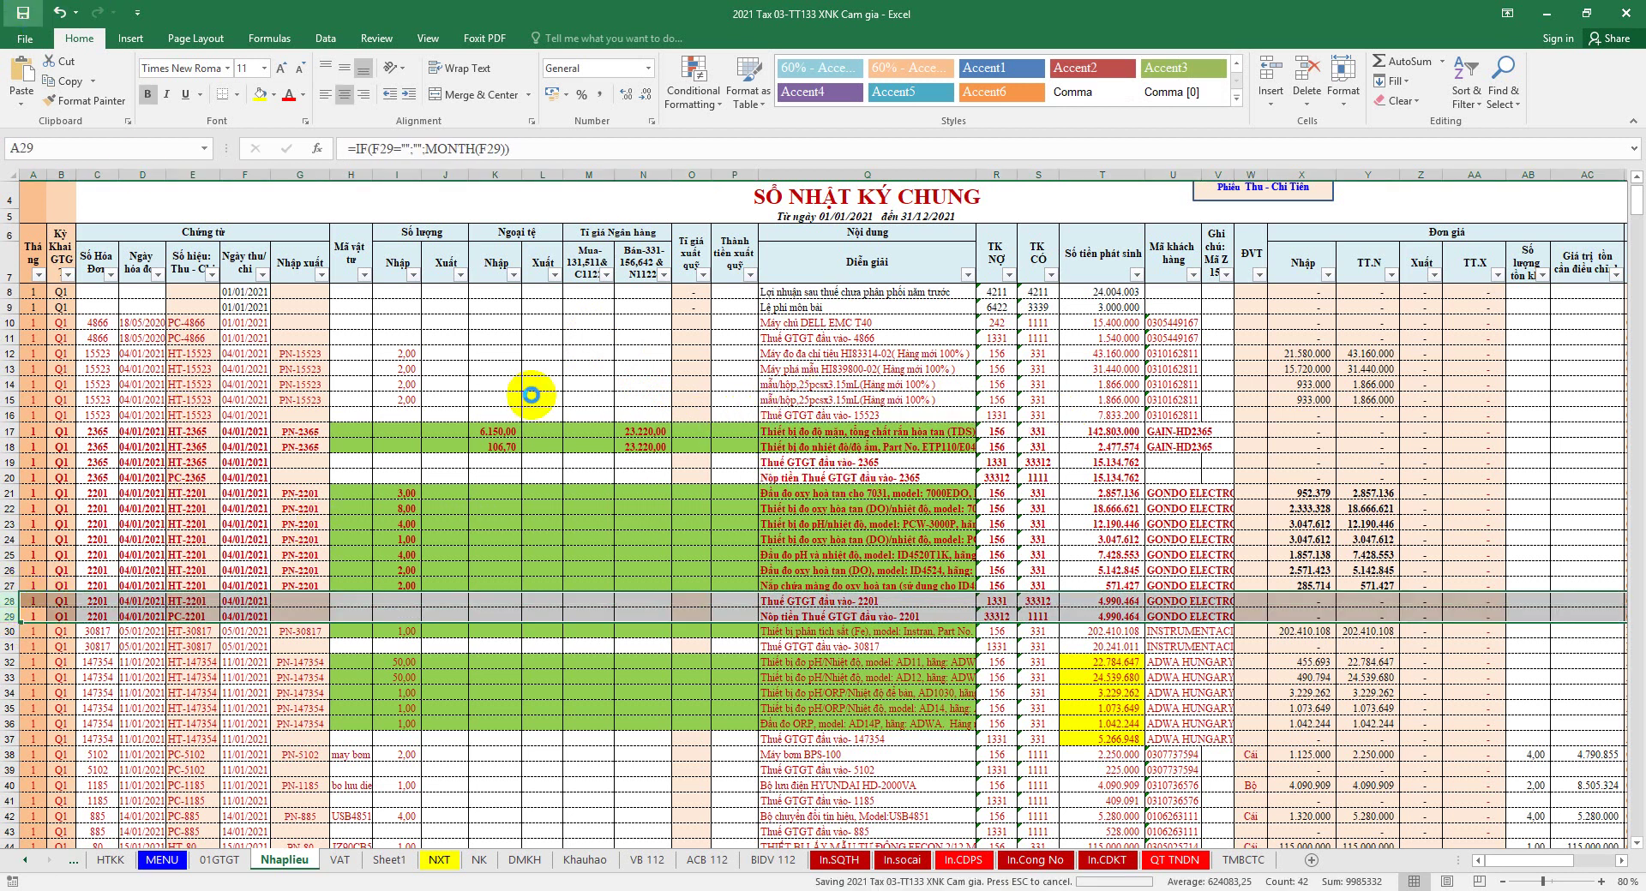
Step: Open the customs declaration workbook for invoice 2201 (file starting "9- ToKhaiHQ7N") from the Q1 NK folder
{"action": "left_click", "coordinate": [436, 872]}
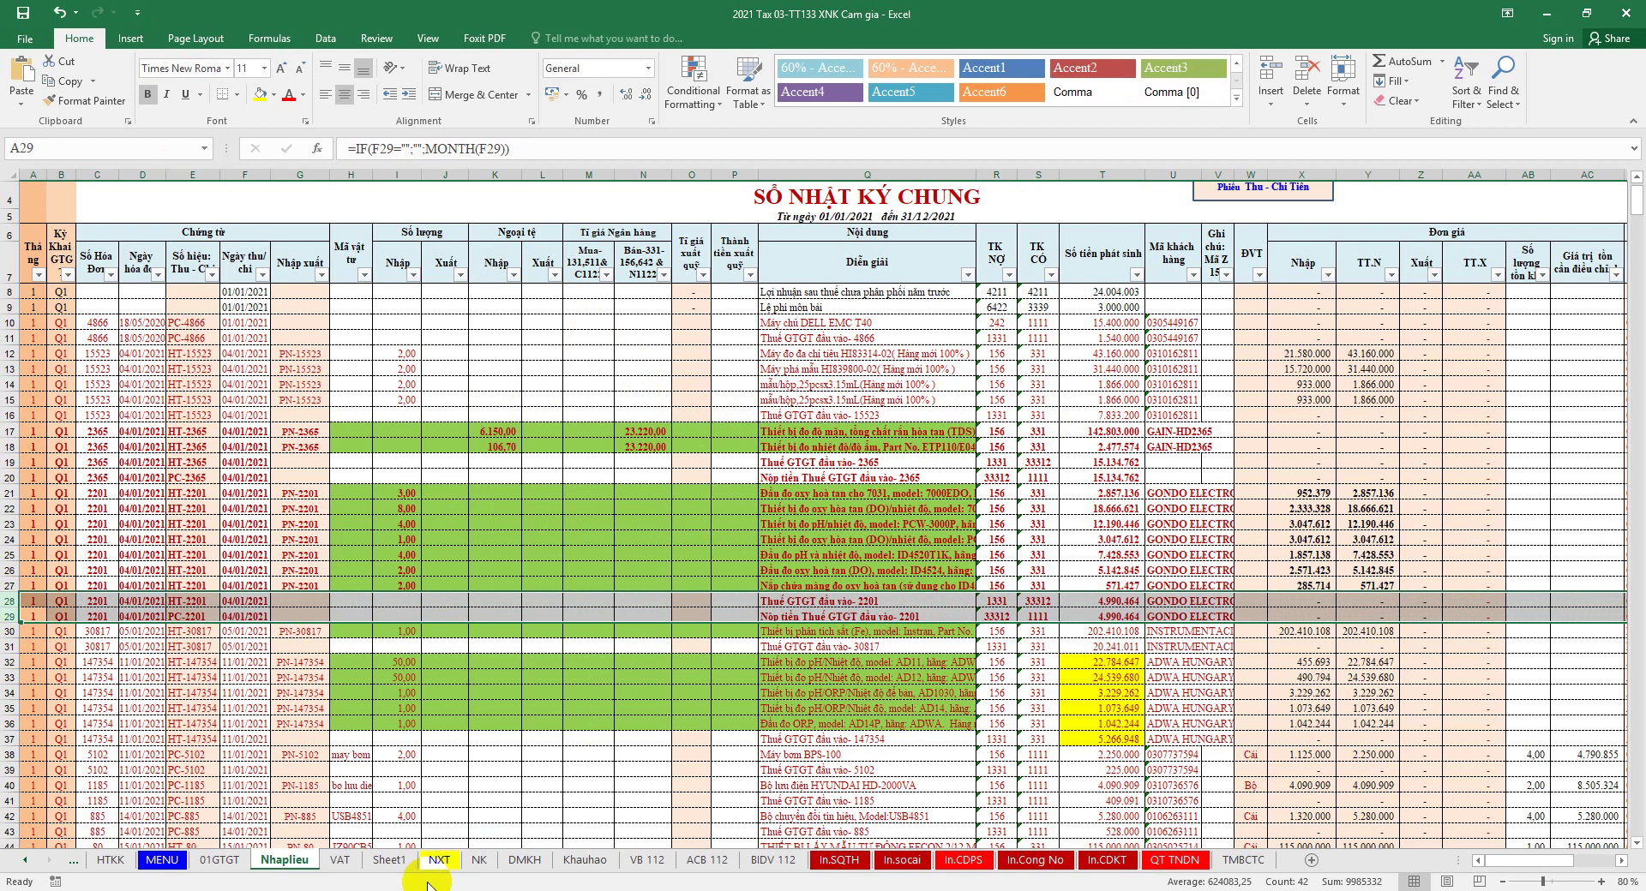
{"action": "key", "text": "alt+Tab"}
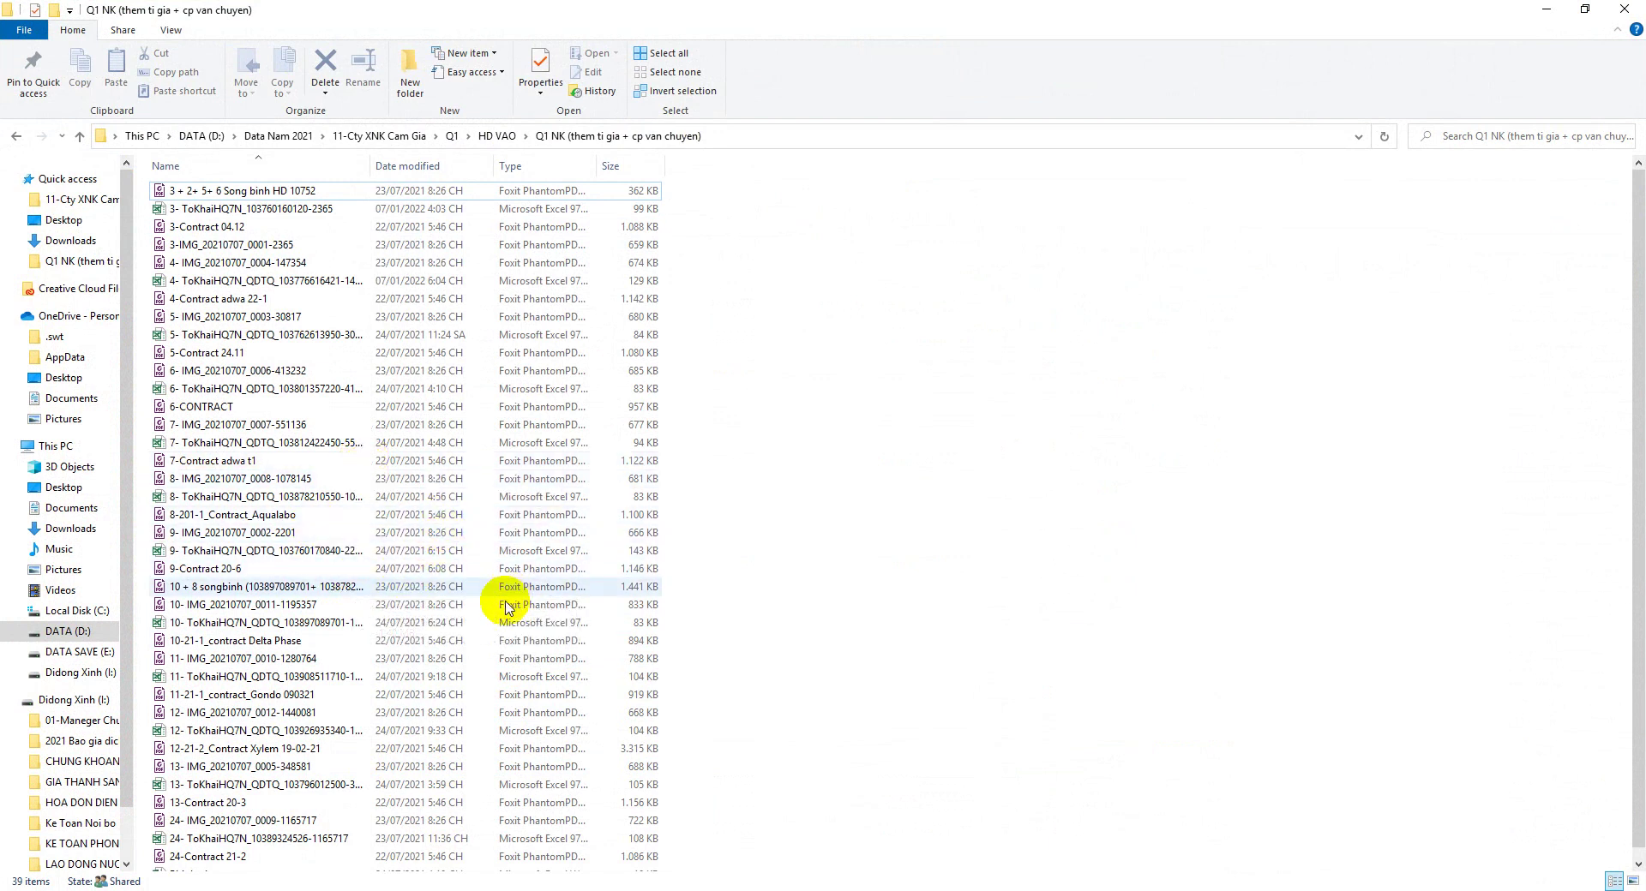
{"action": "left_click", "coordinate": [544, 888]}
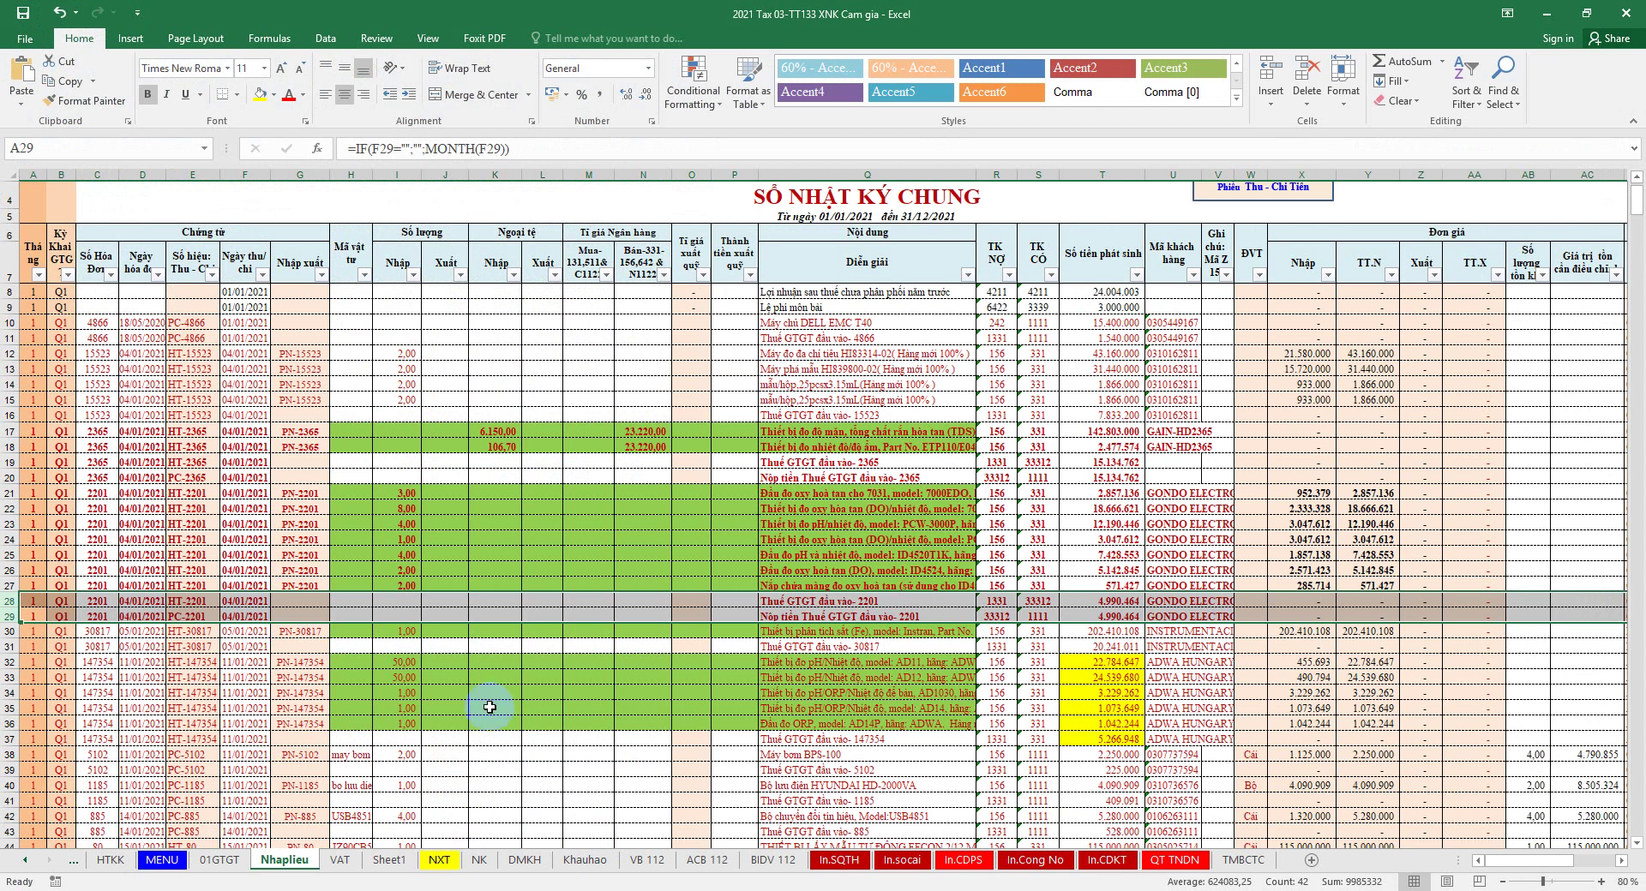
{"action": "left_click", "coordinate": [105, 494]}
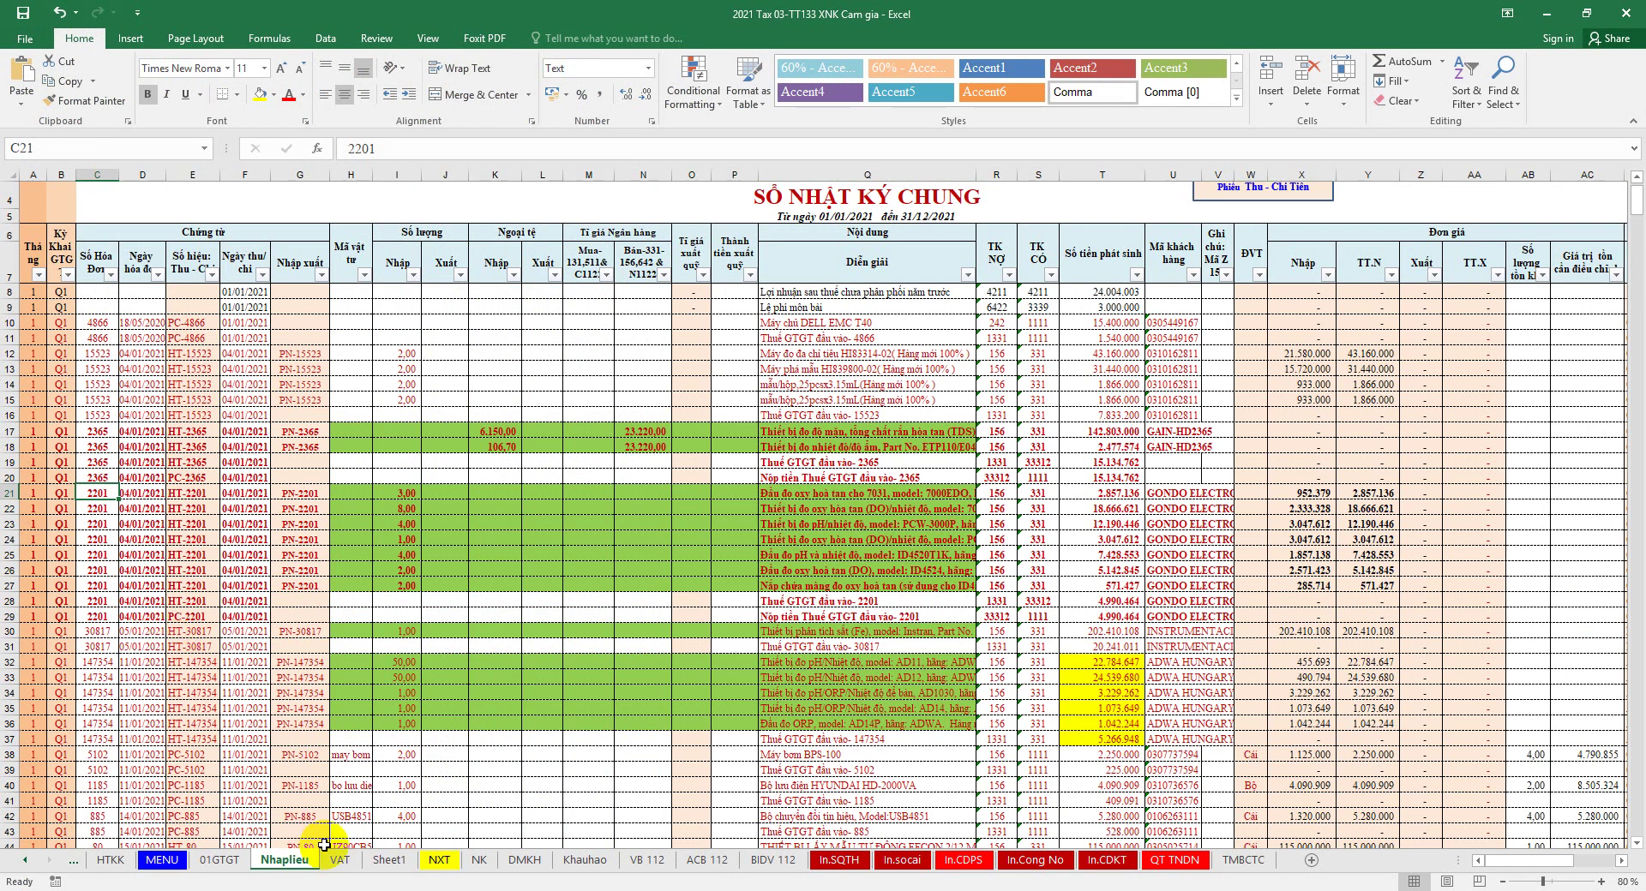
{"action": "mouse_move", "coordinate": [304, 890]}
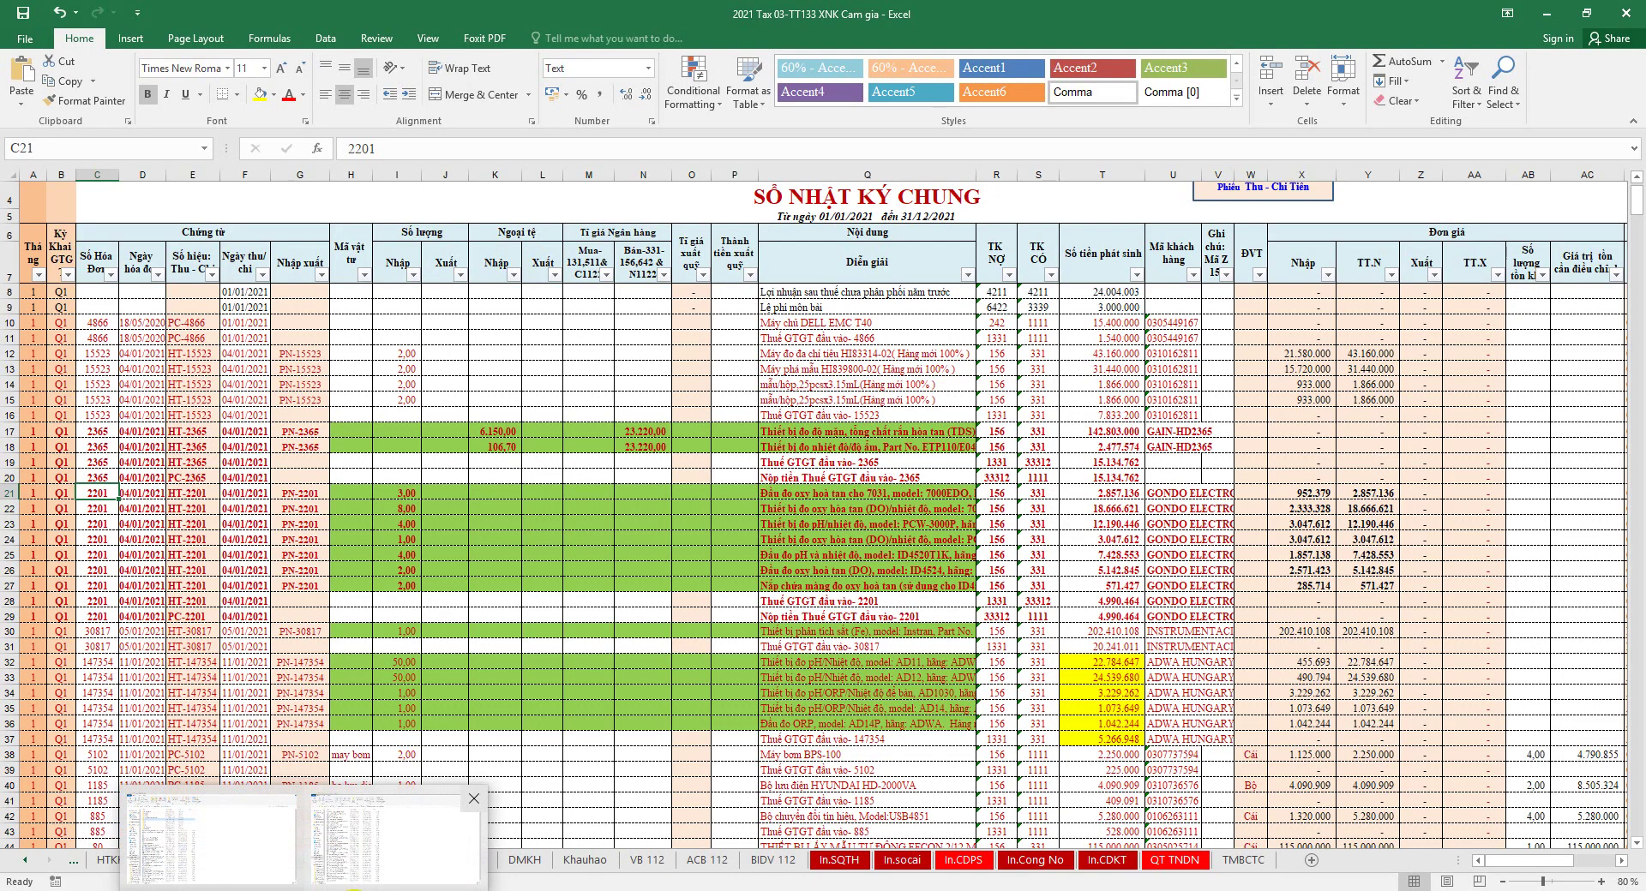
{"action": "left_click", "coordinate": [369, 836]}
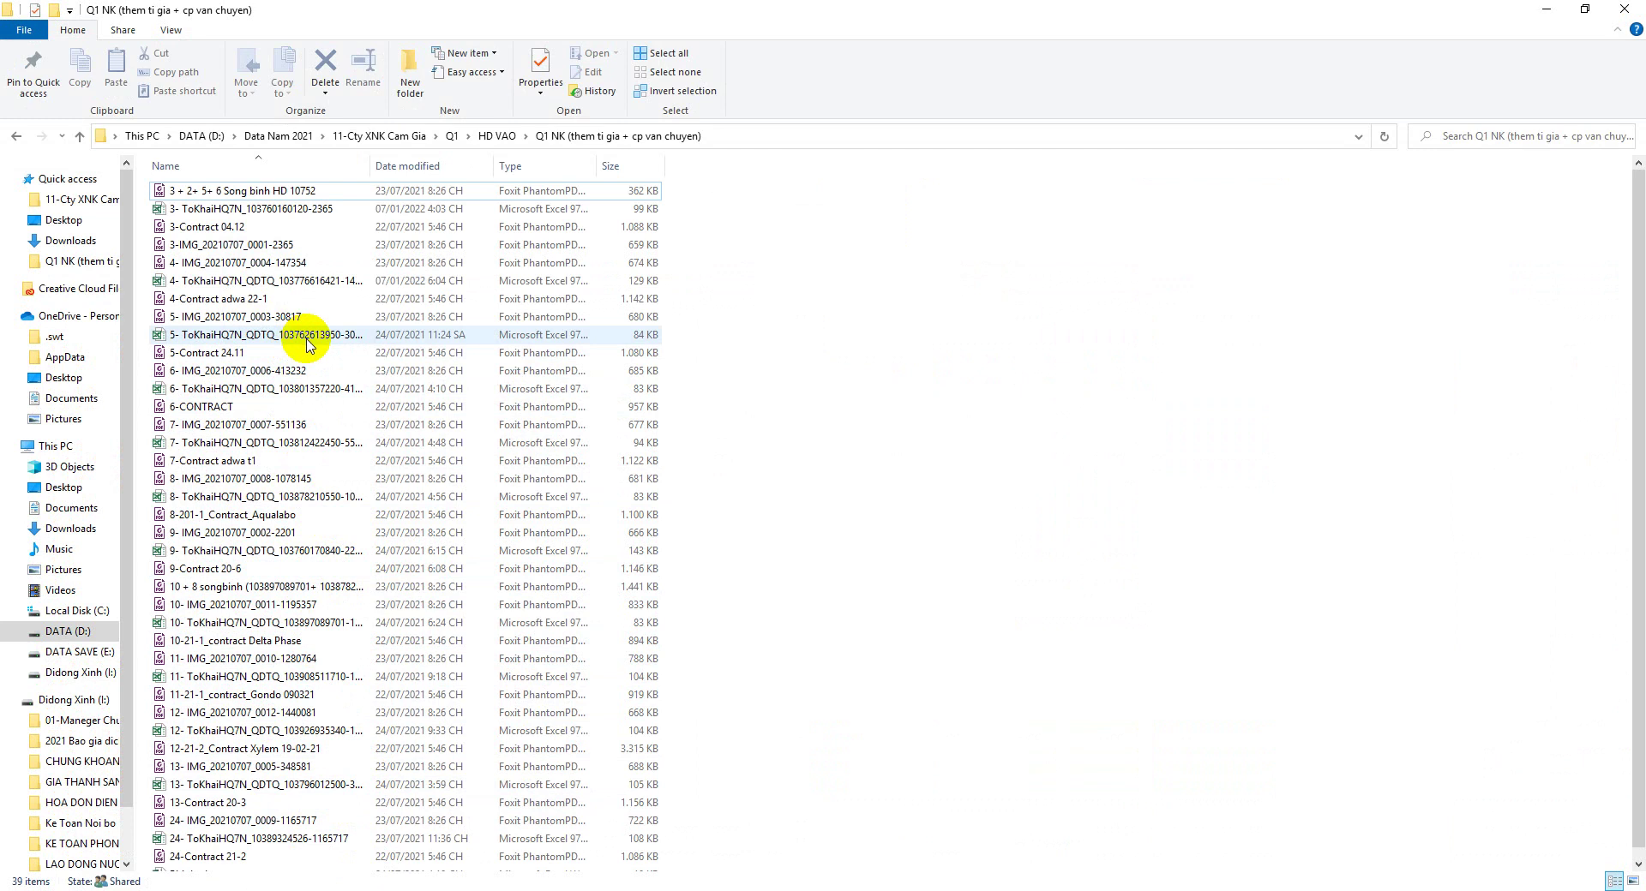
{"action": "left_click", "coordinate": [270, 536]}
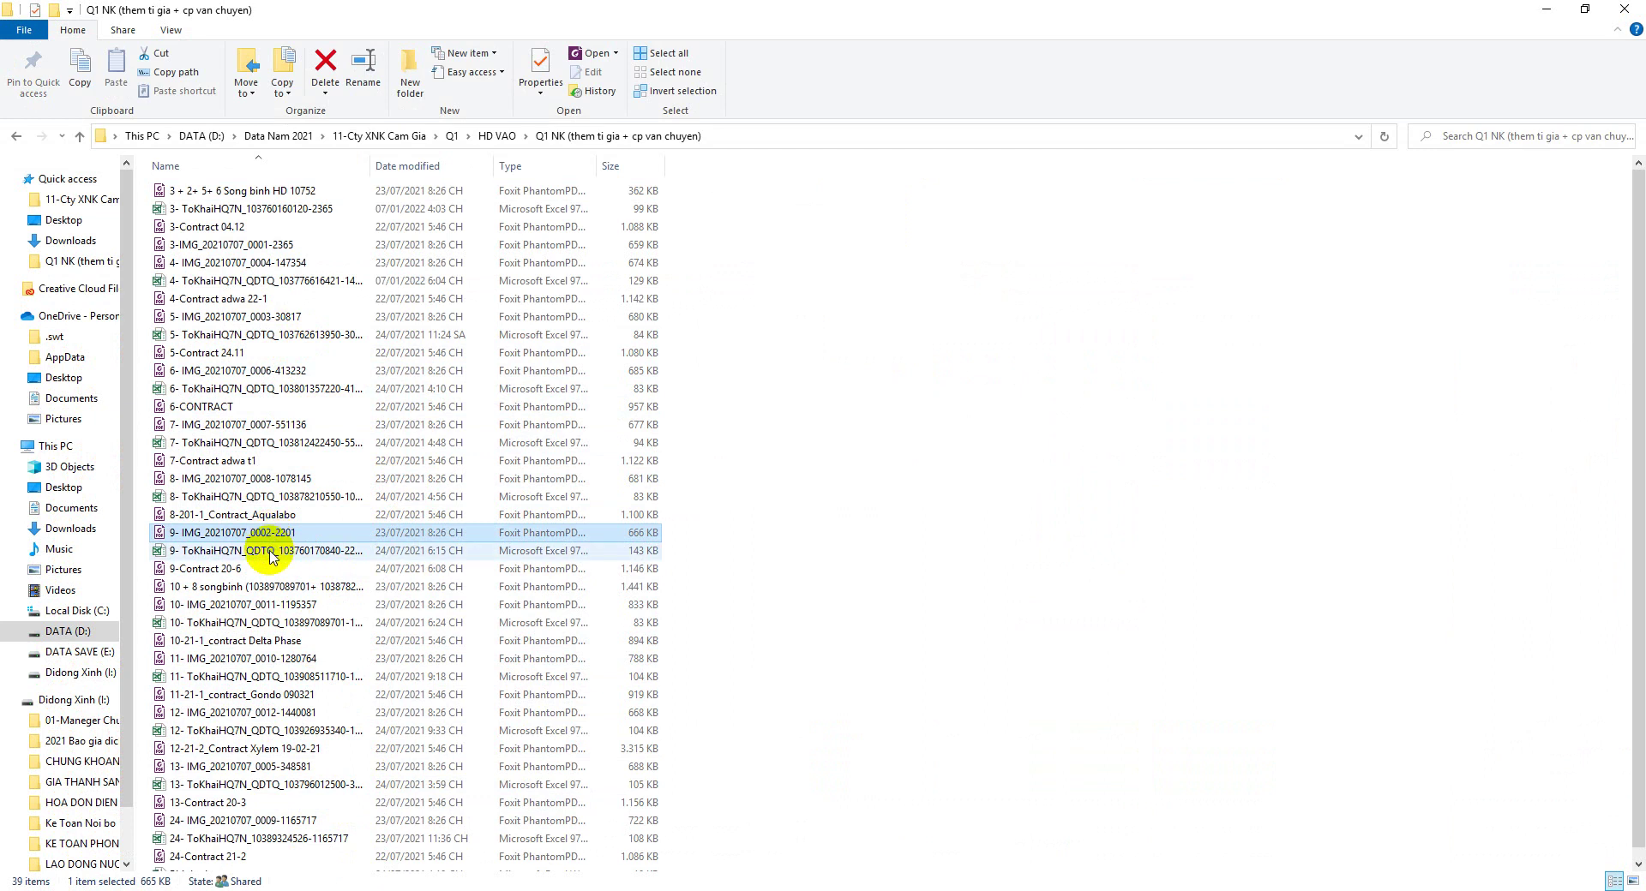
{"action": "double_click", "coordinate": [270, 551]}
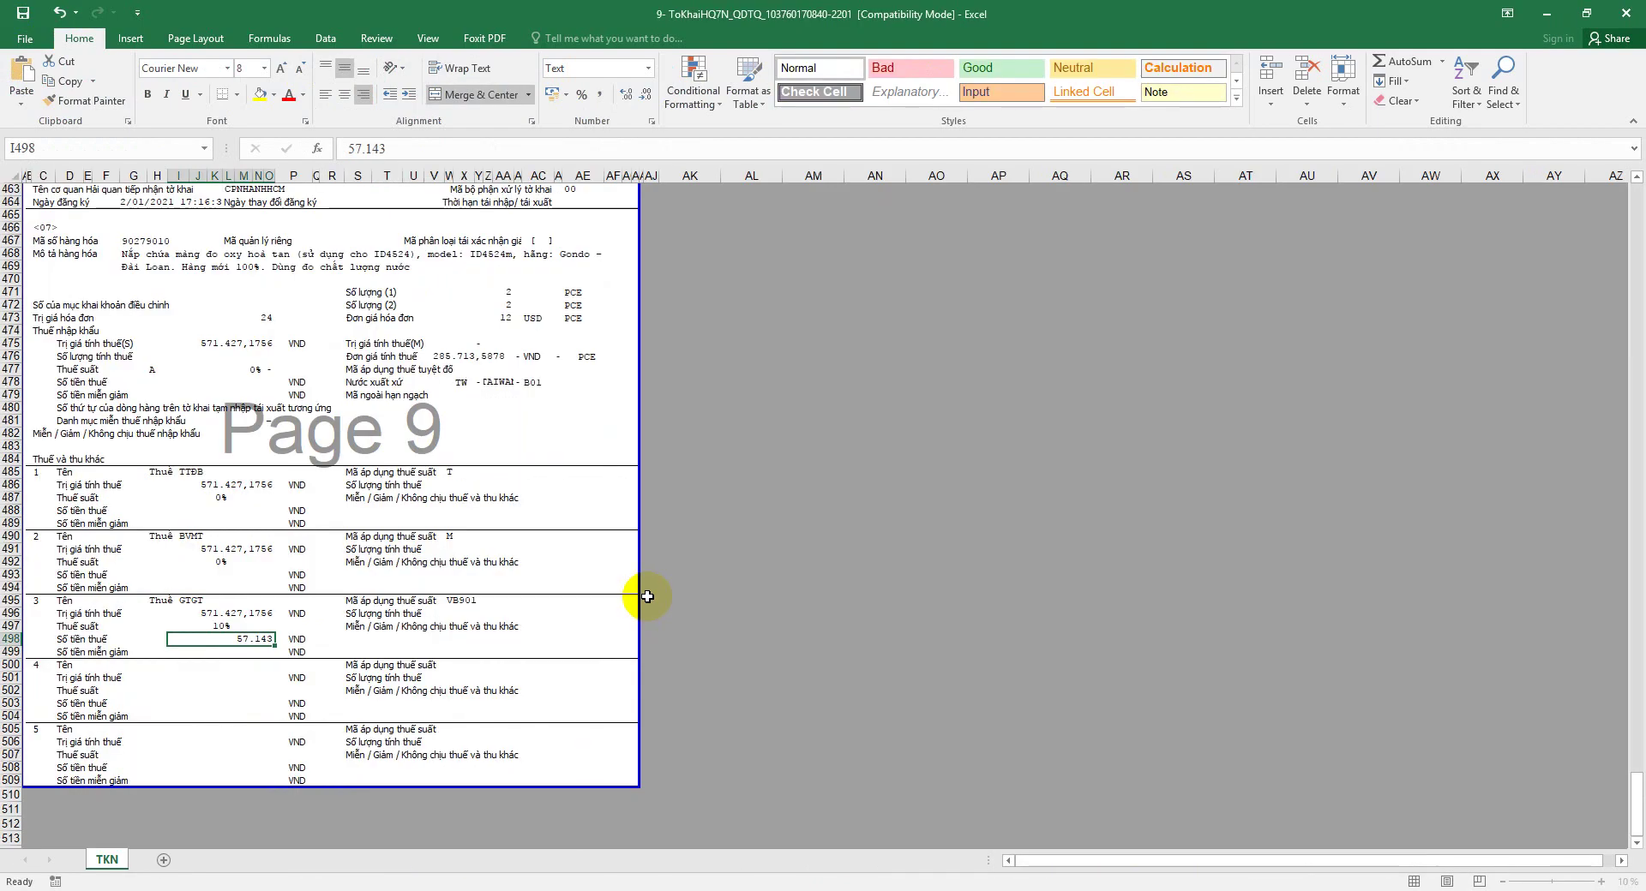
Step: Examine the customs declaration for invoice 2201 from page 9 back to page 1
{"action": "scroll", "coordinate": [643, 643], "scroll_direction": "up", "scroll_amount": 1}
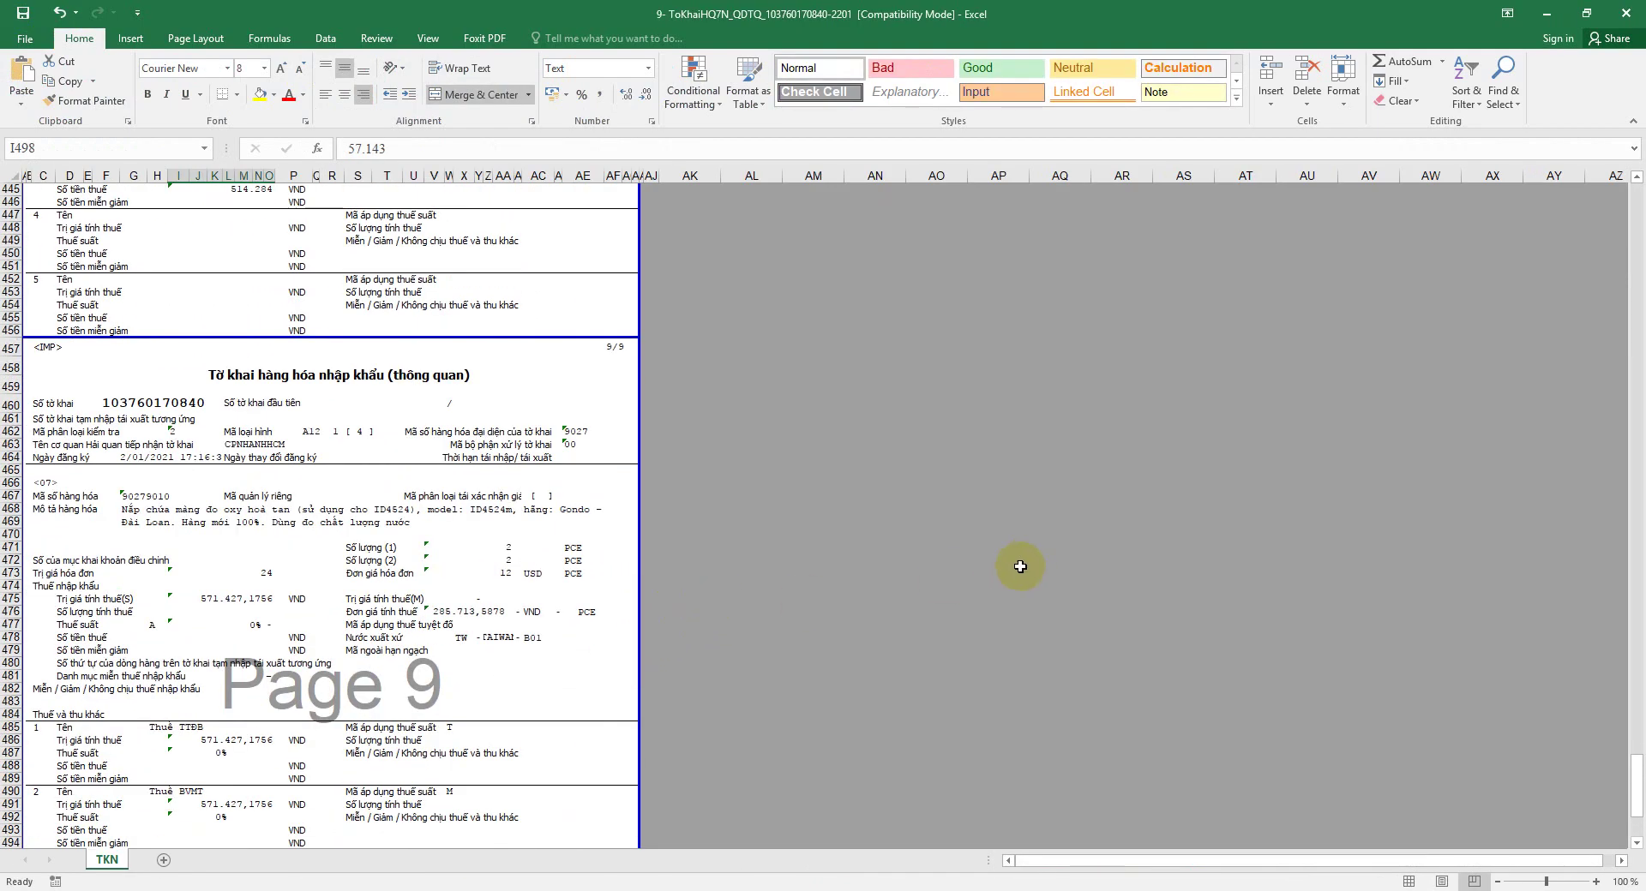
{"action": "left_click", "coordinate": [613, 346]}
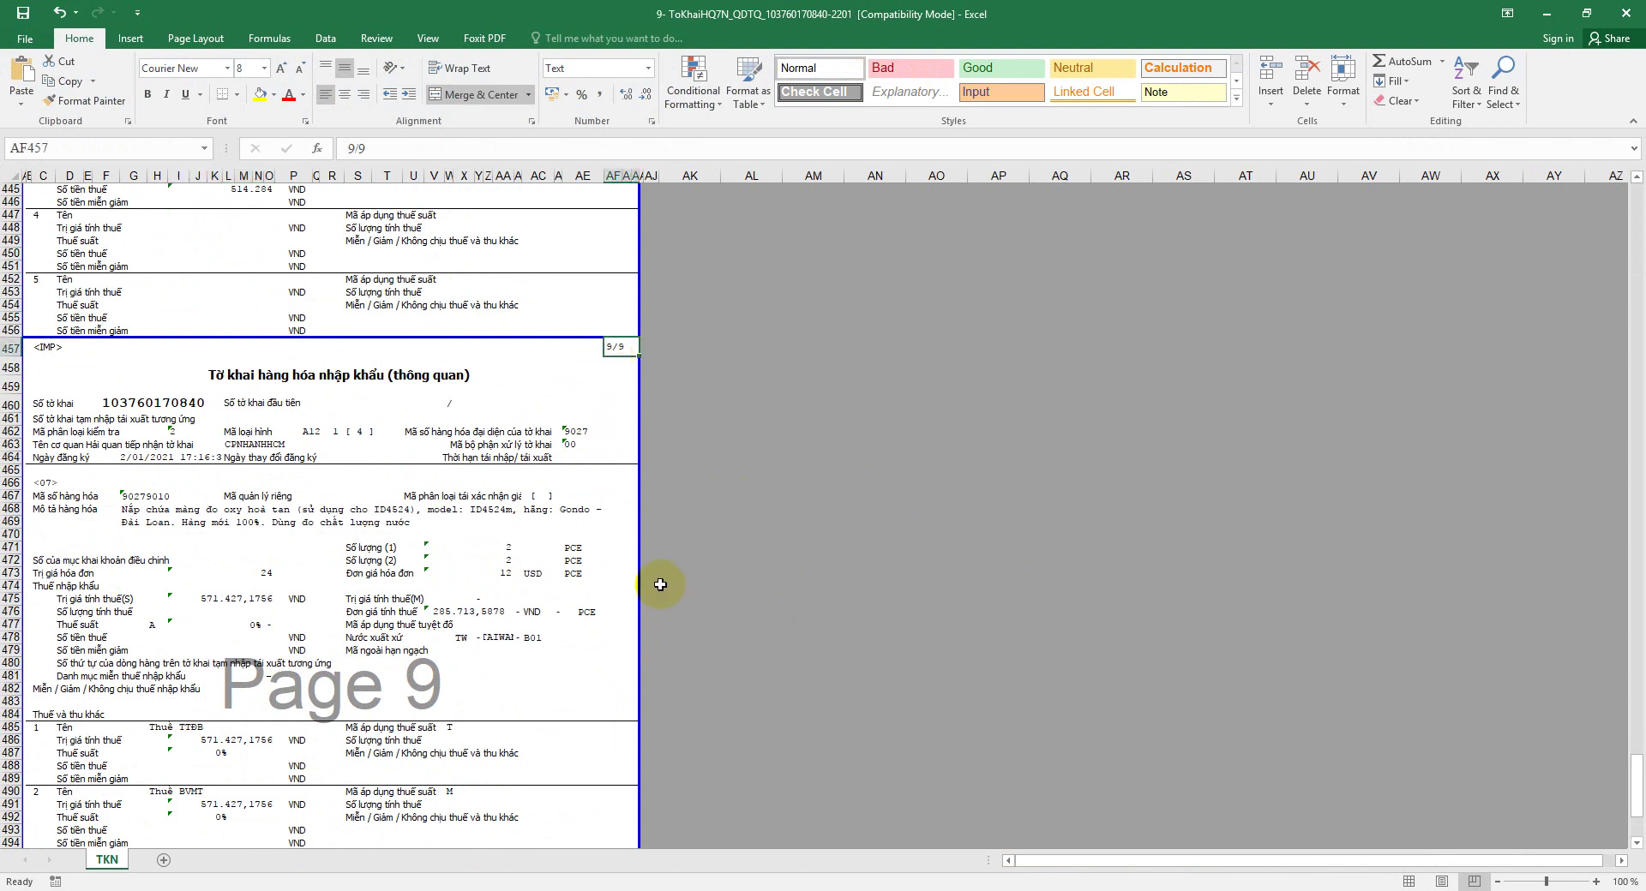
{"action": "left_click", "coordinate": [337, 688]}
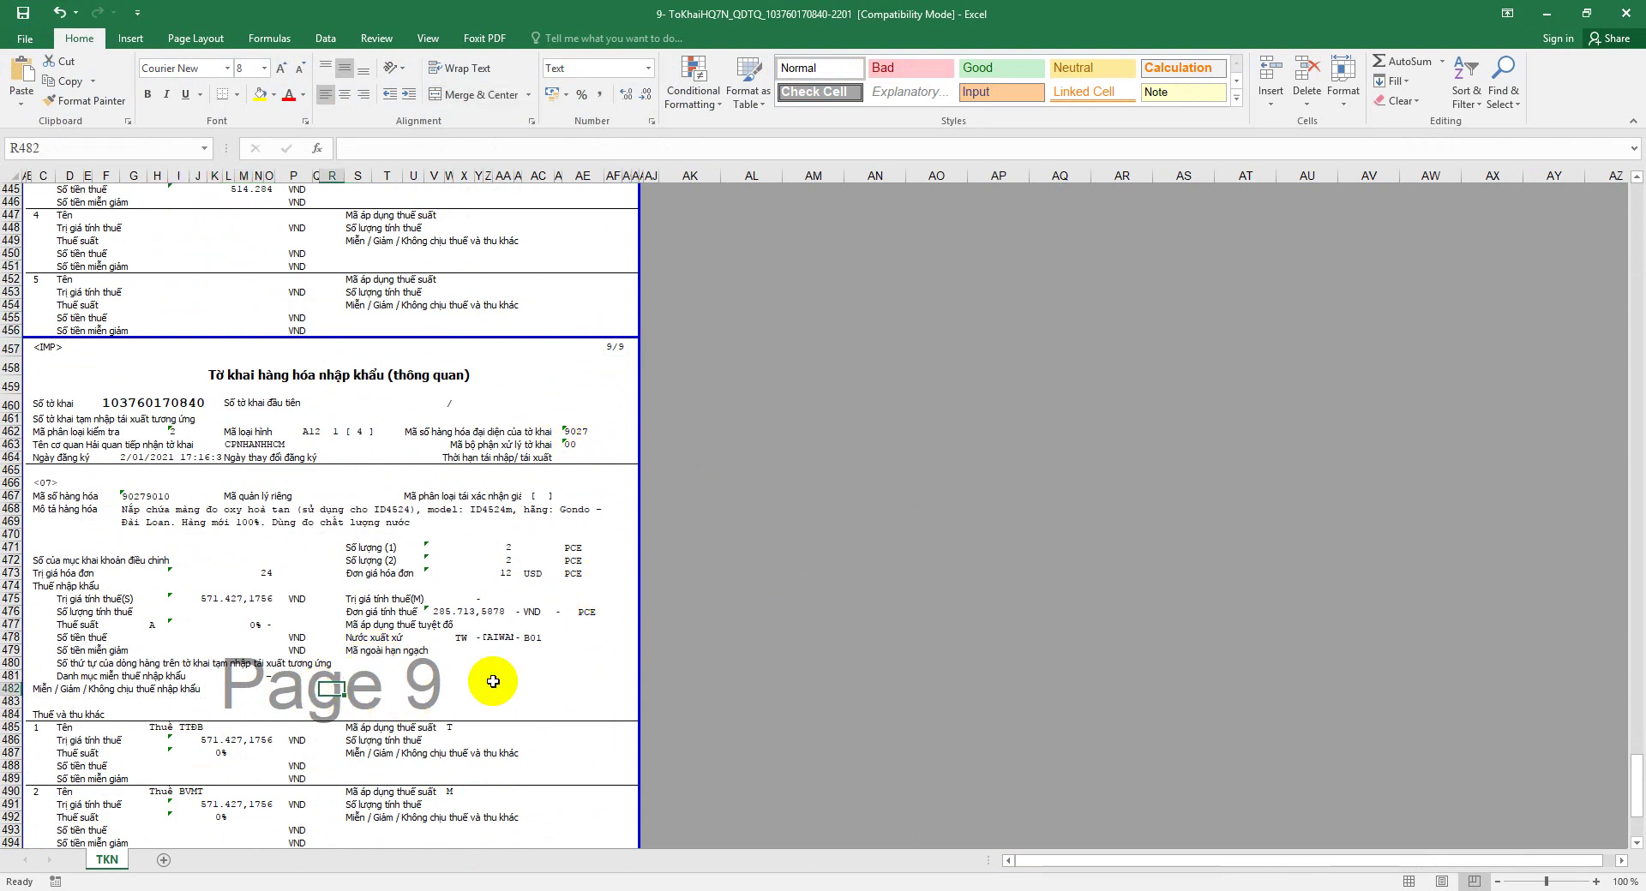
{"action": "left_click_drag", "start_coordinate": [1634, 744], "coordinate": [1498, 205]}
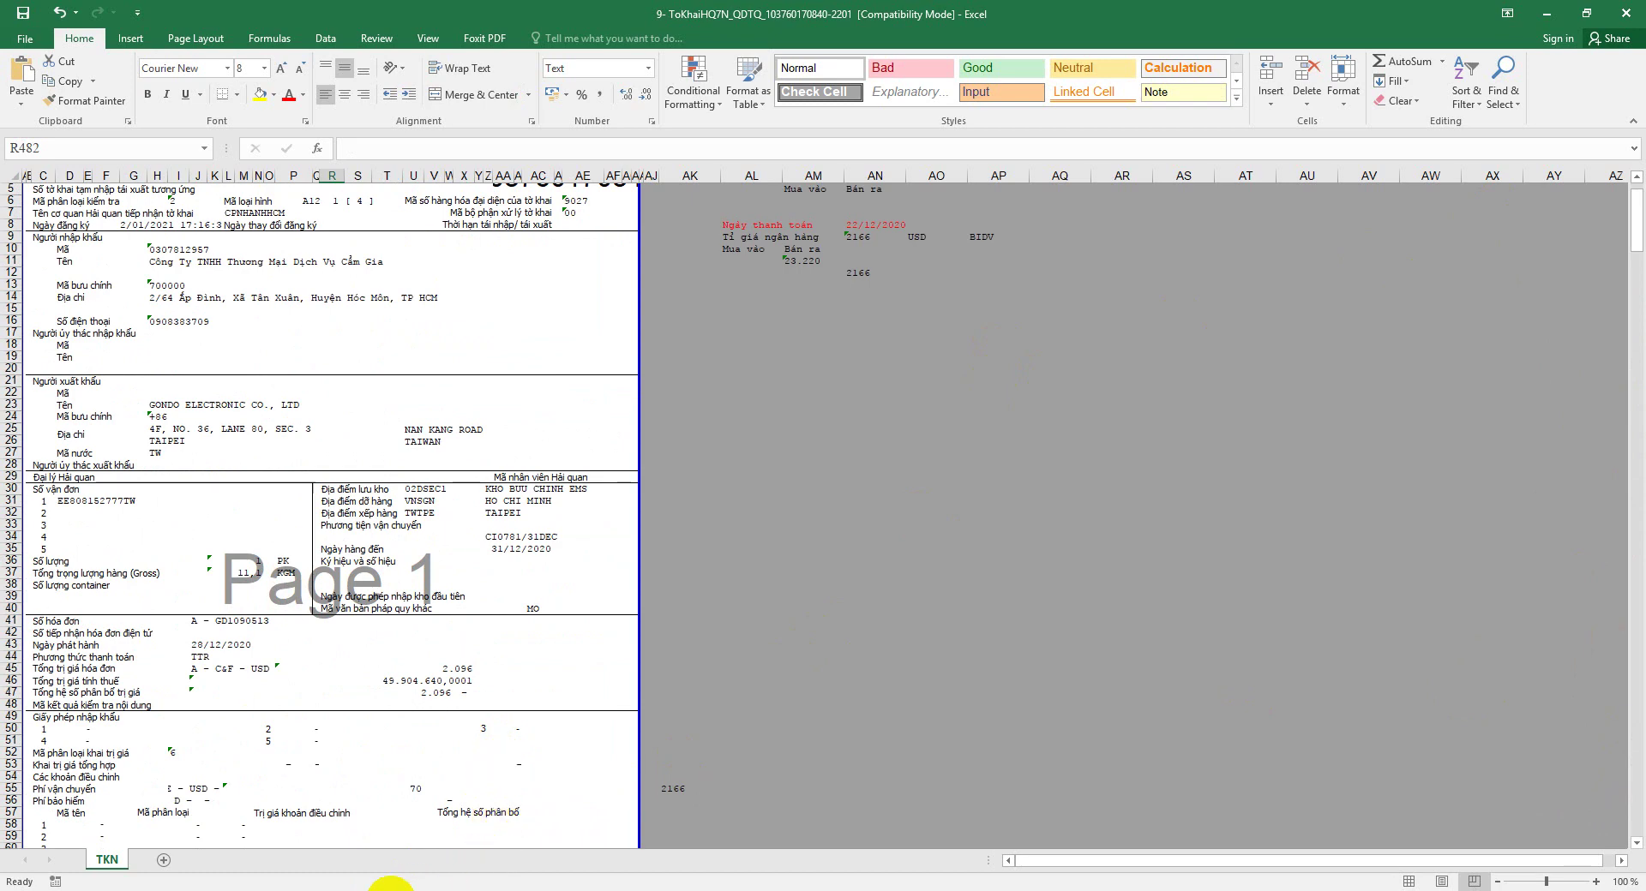
Step: Open the contract 9-Contract 20-6 and the tax payment slip 9- IMG_20210707_0002-2201 and read through the slip
{"action": "left_click", "coordinate": [352, 890]}
{"action": "left_click", "coordinate": [221, 567]}
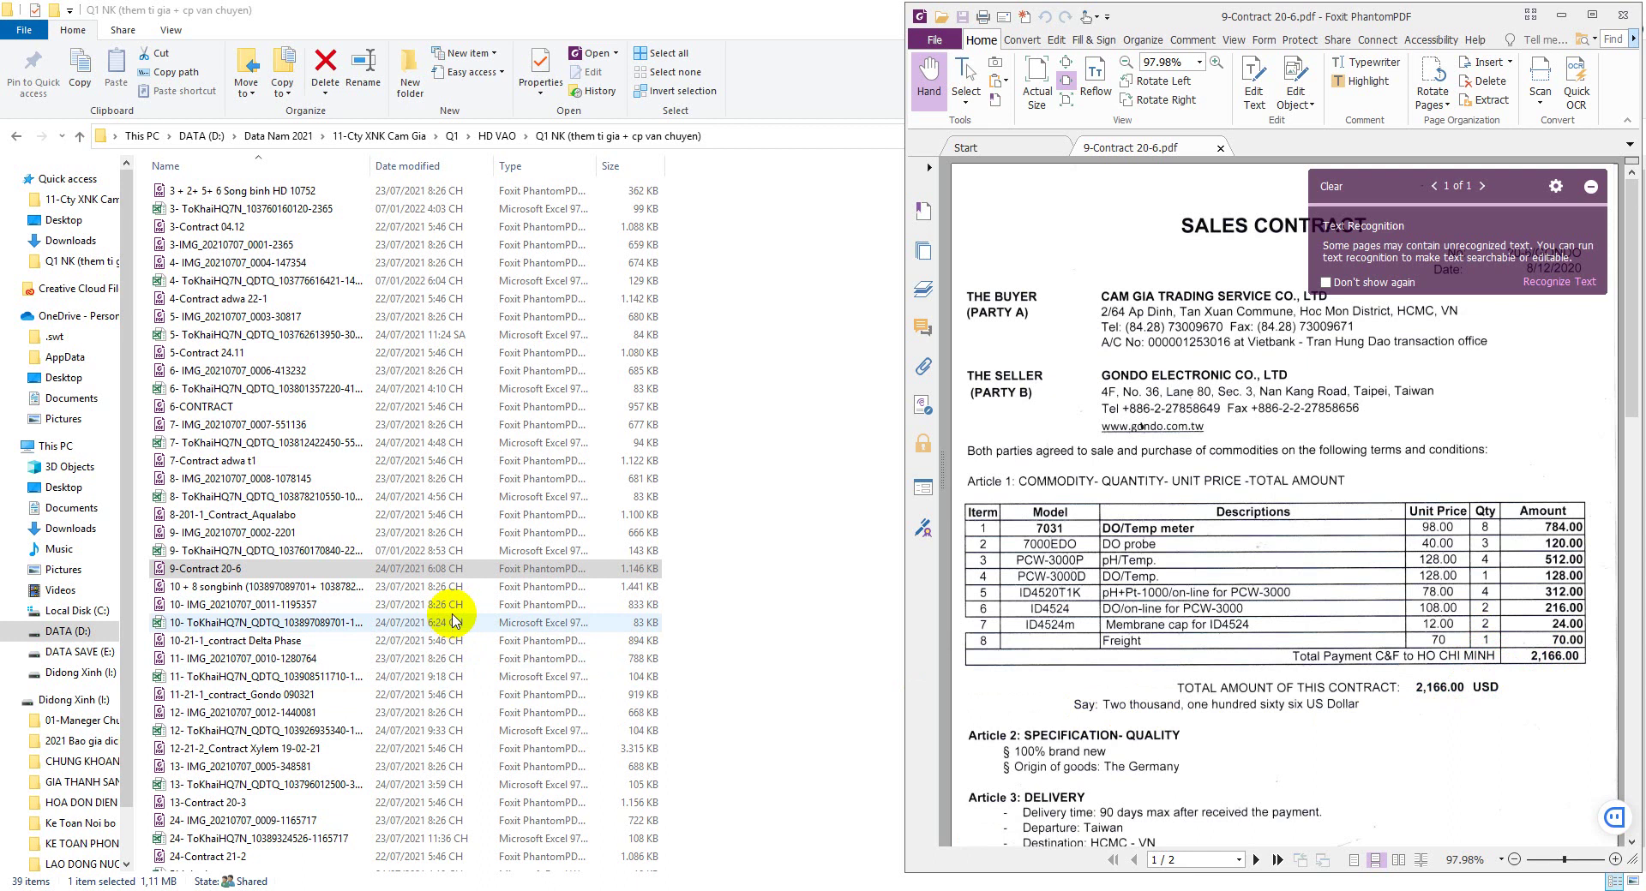
{"action": "double_click", "coordinate": [283, 532]}
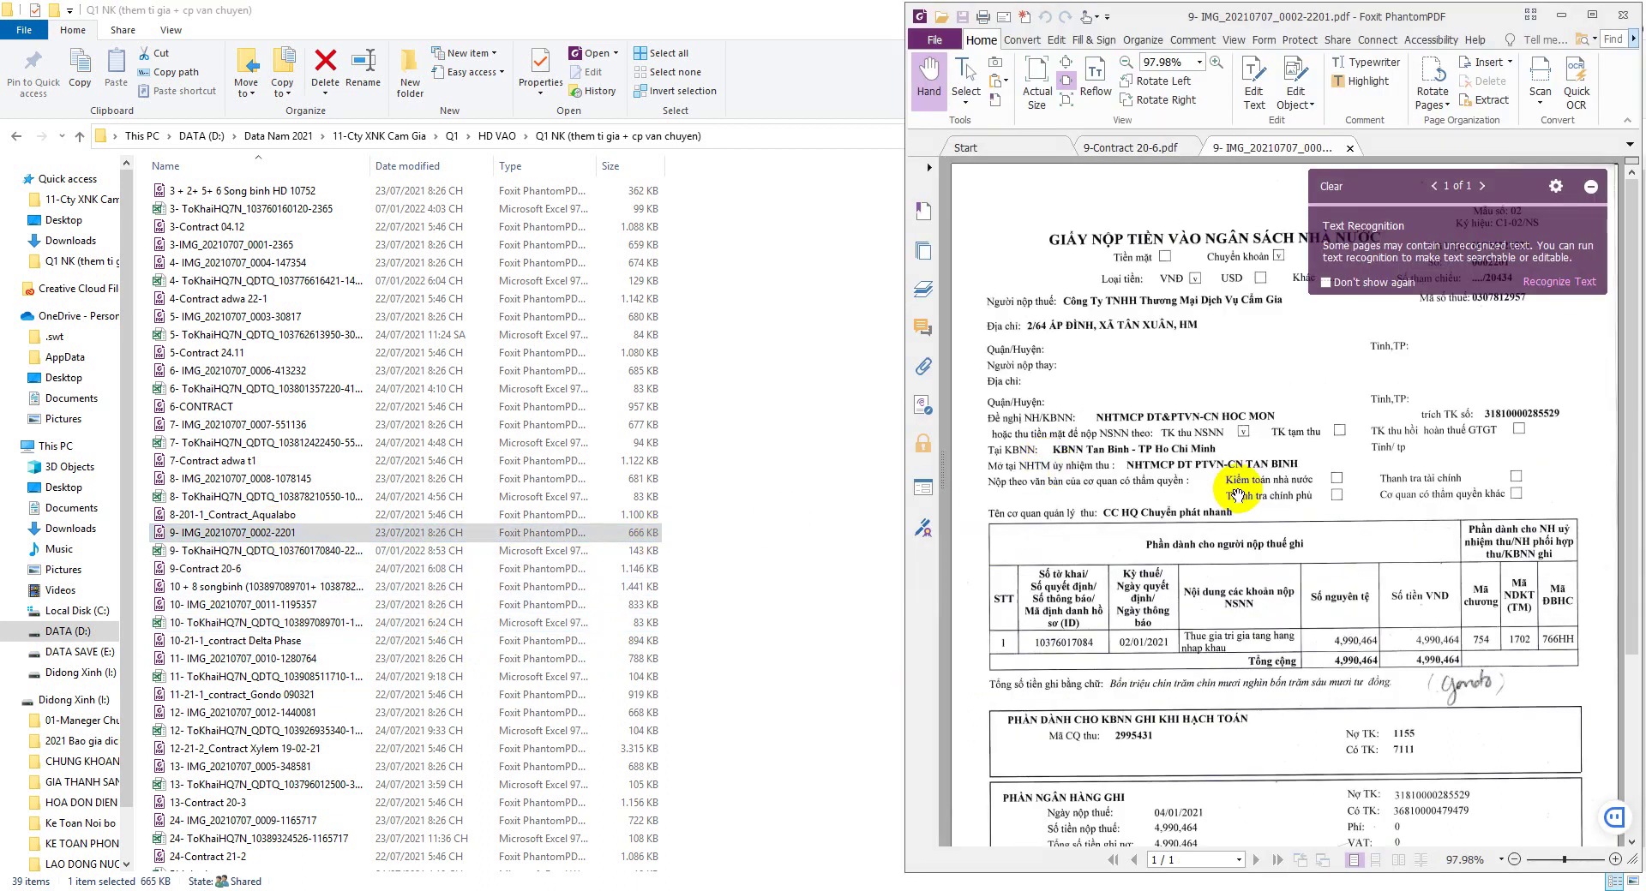
{"action": "scroll", "coordinate": [1359, 662], "scroll_direction": "down", "scroll_amount": 5}
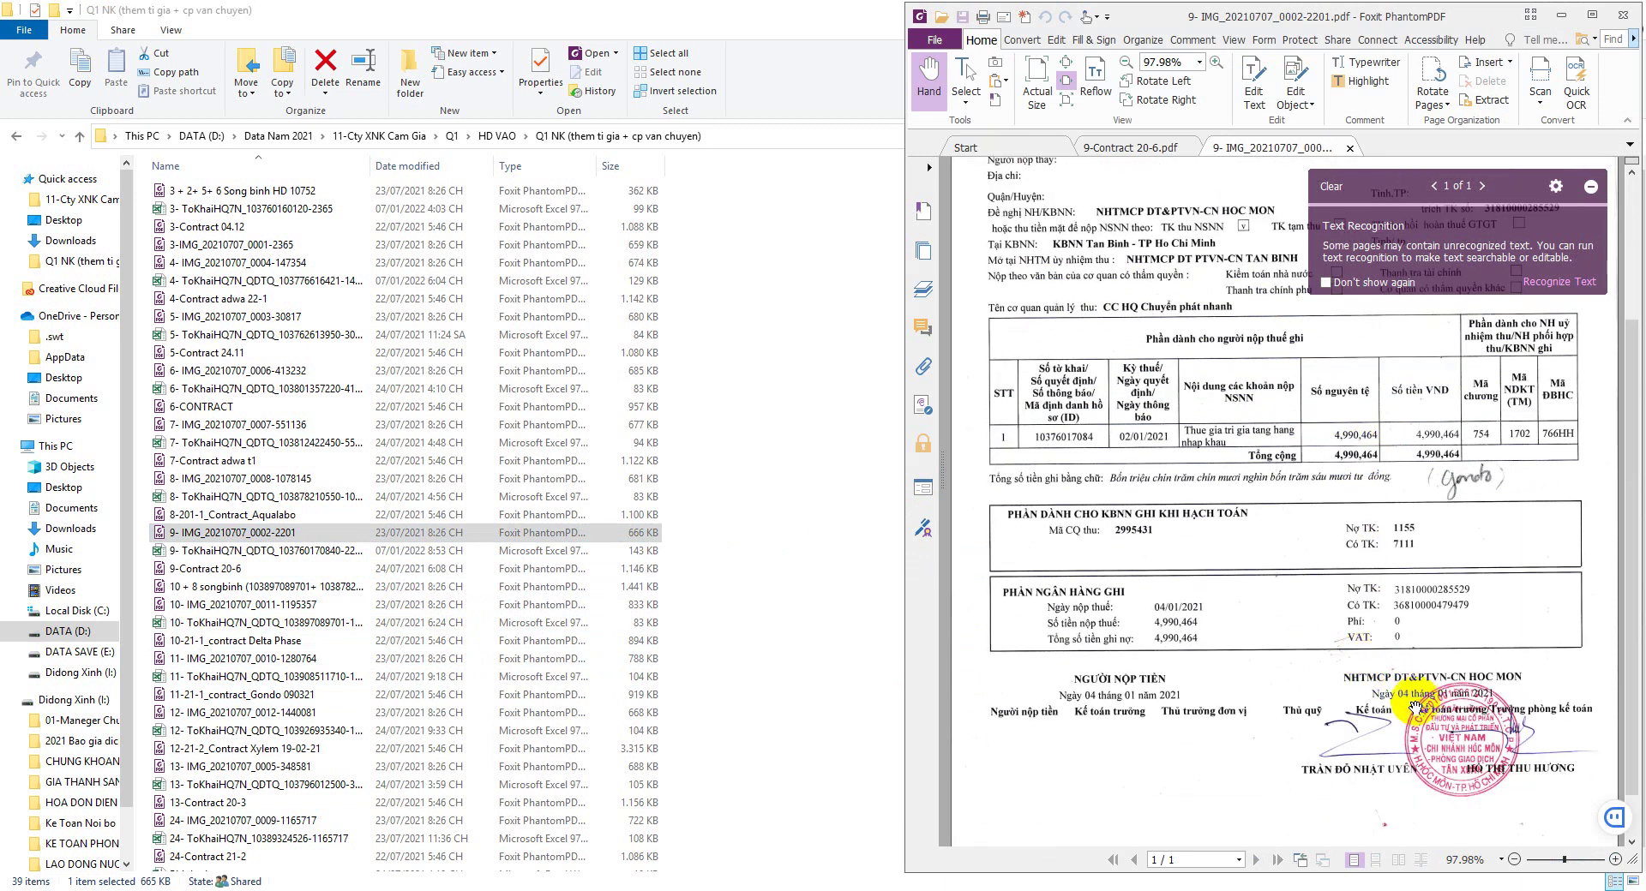
{"action": "scroll", "coordinate": [1342, 664], "scroll_direction": "up", "scroll_amount": 5}
Step: Return to the customs declaration and check the tax payment, goods receipt and bank exchange rate notes beside page 1
{"action": "left_click", "coordinate": [731, 883]}
{"action": "scroll", "coordinate": [774, 597], "scroll_direction": "up", "scroll_amount": 2}
{"action": "left_click", "coordinate": [814, 237]}
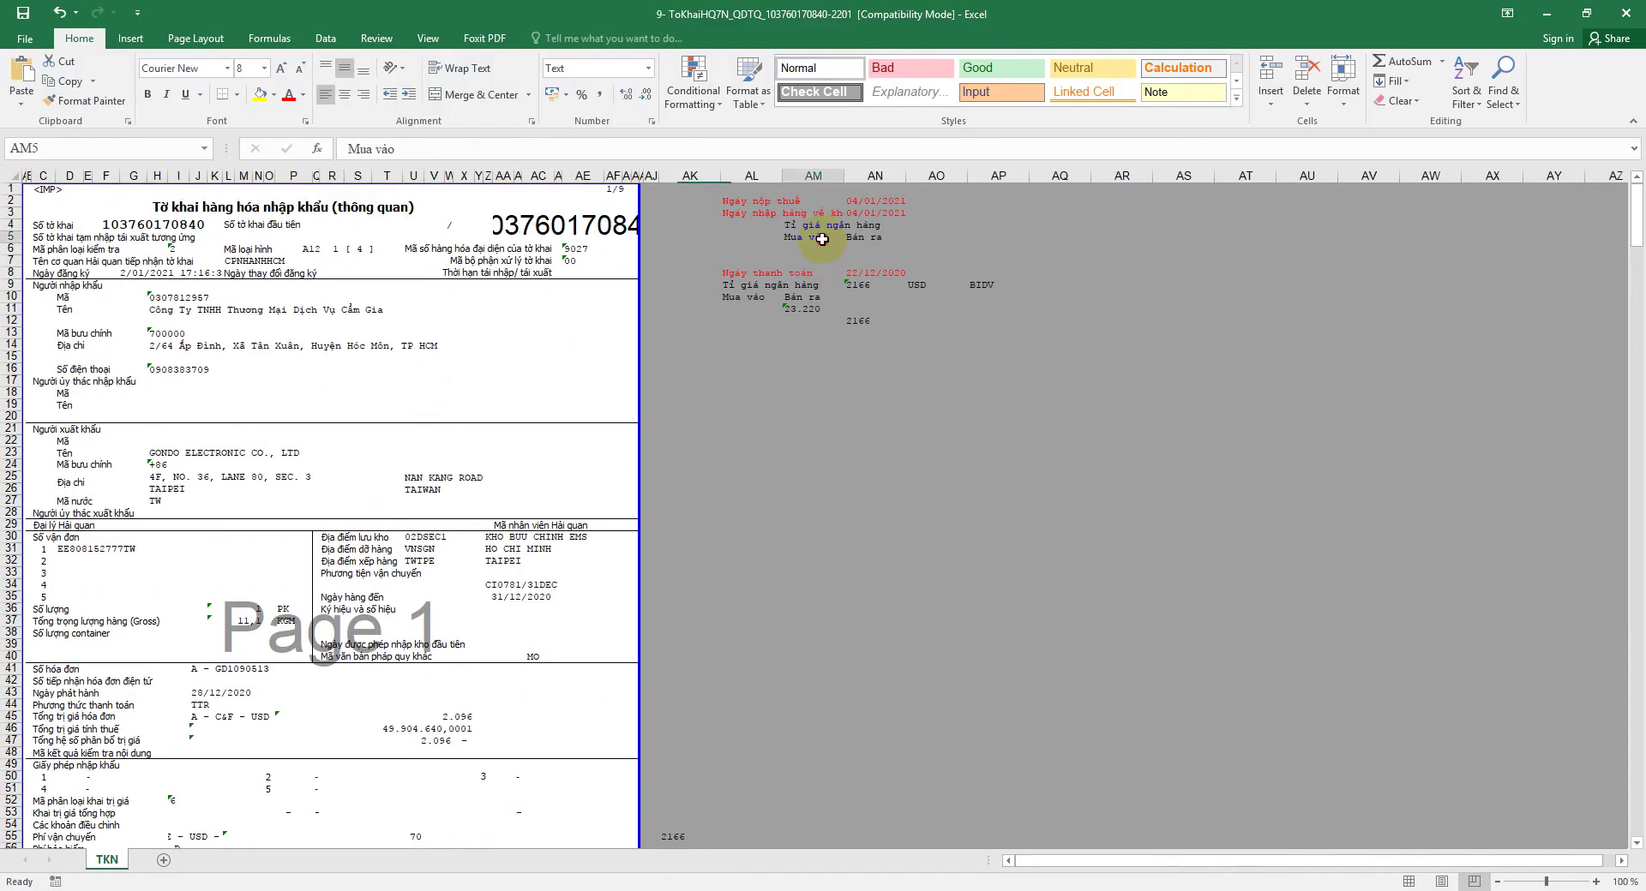
{"action": "left_click", "coordinate": [428, 39]}
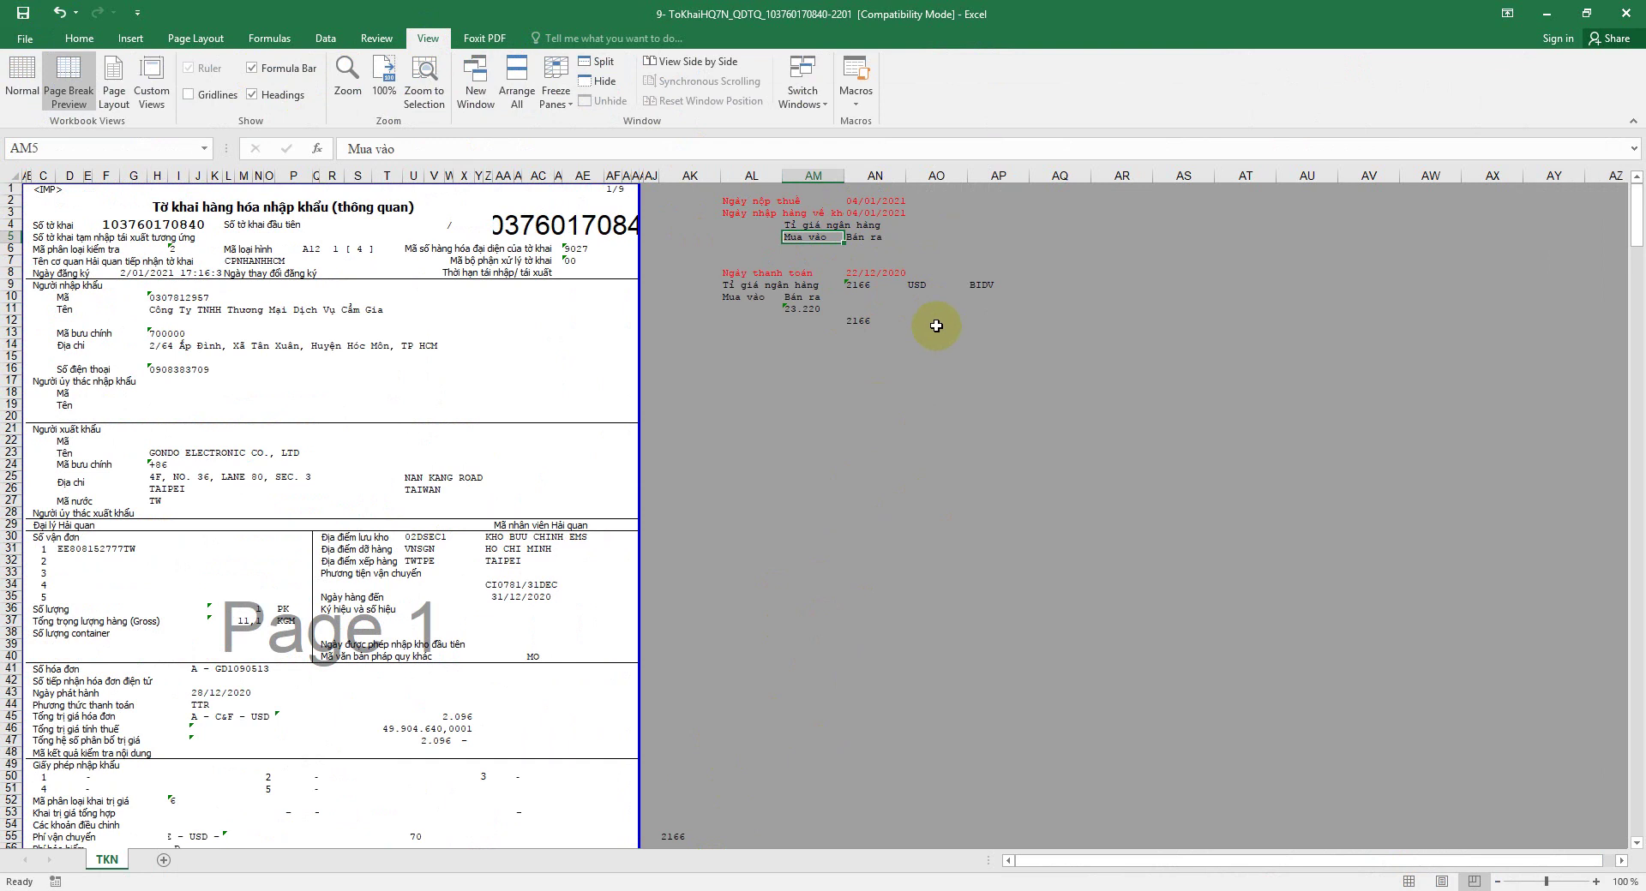
{"action": "left_click", "coordinate": [809, 308]}
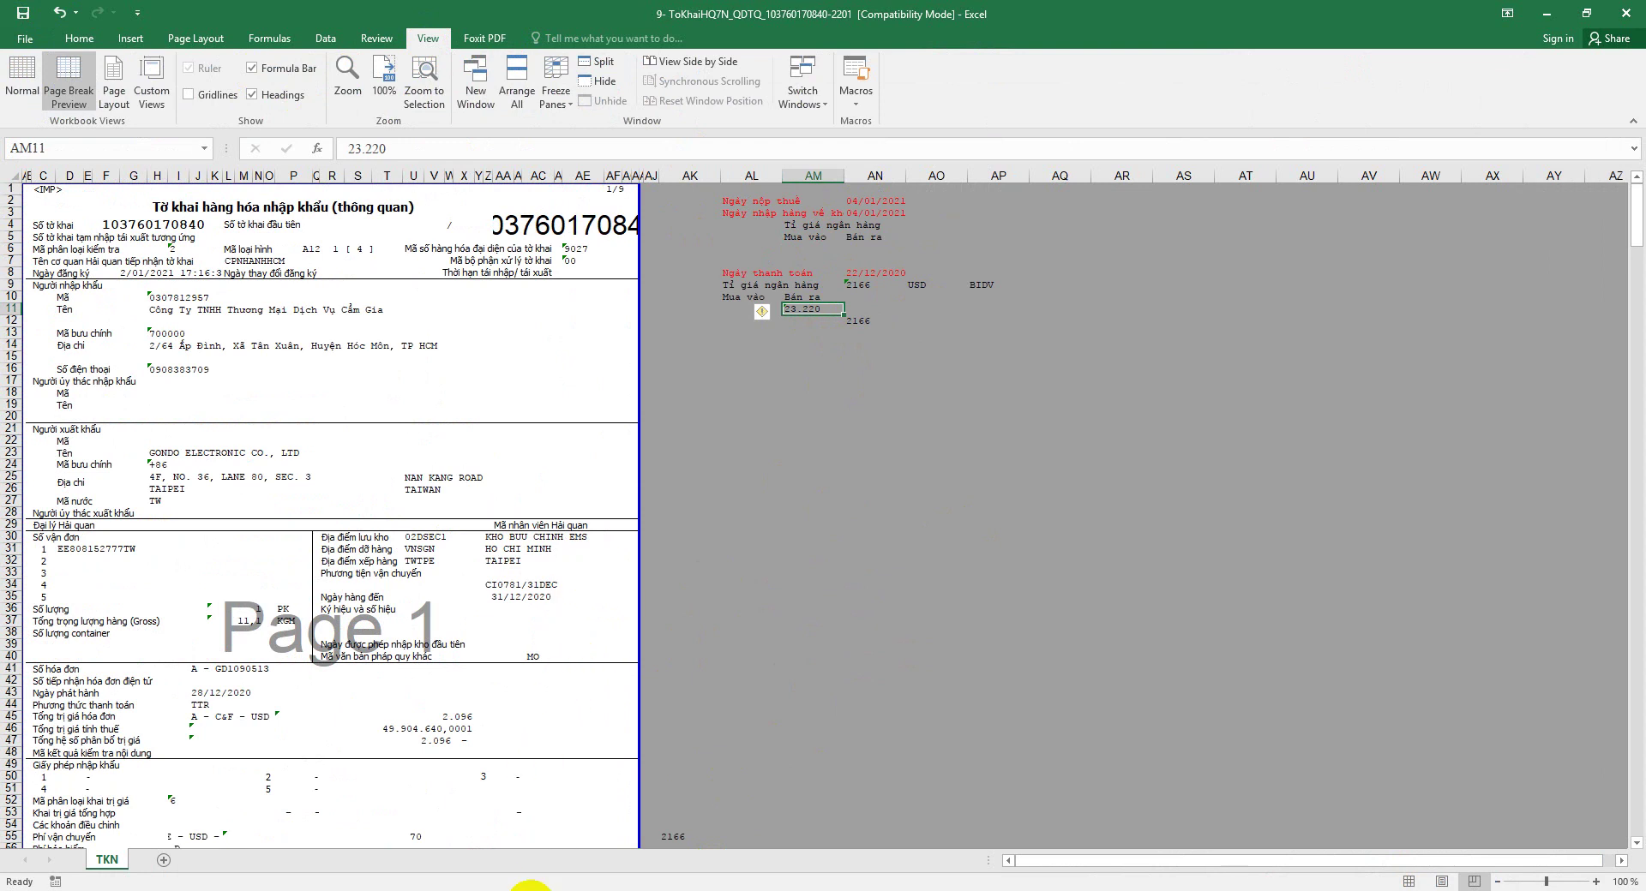
Step: Open the Word document 2022 NHẬP KHẨU EXCEL CÔNG TY CẨM GIA and read the three exchange rate cases for imported goods
{"action": "left_click", "coordinate": [257, 890]}
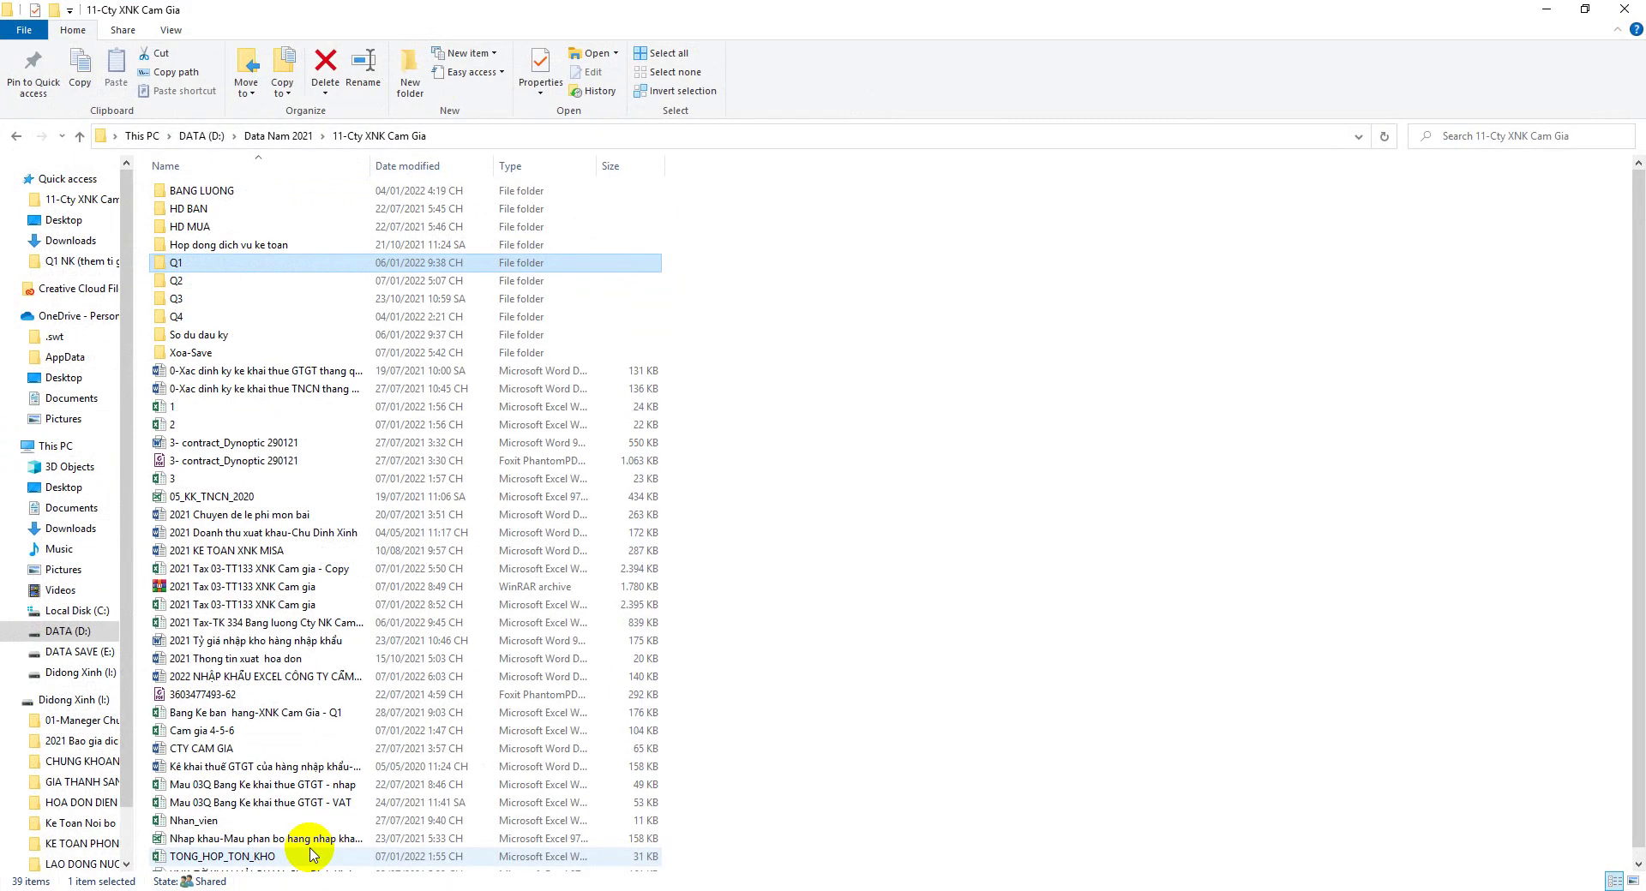
{"action": "double_click", "coordinate": [285, 680]}
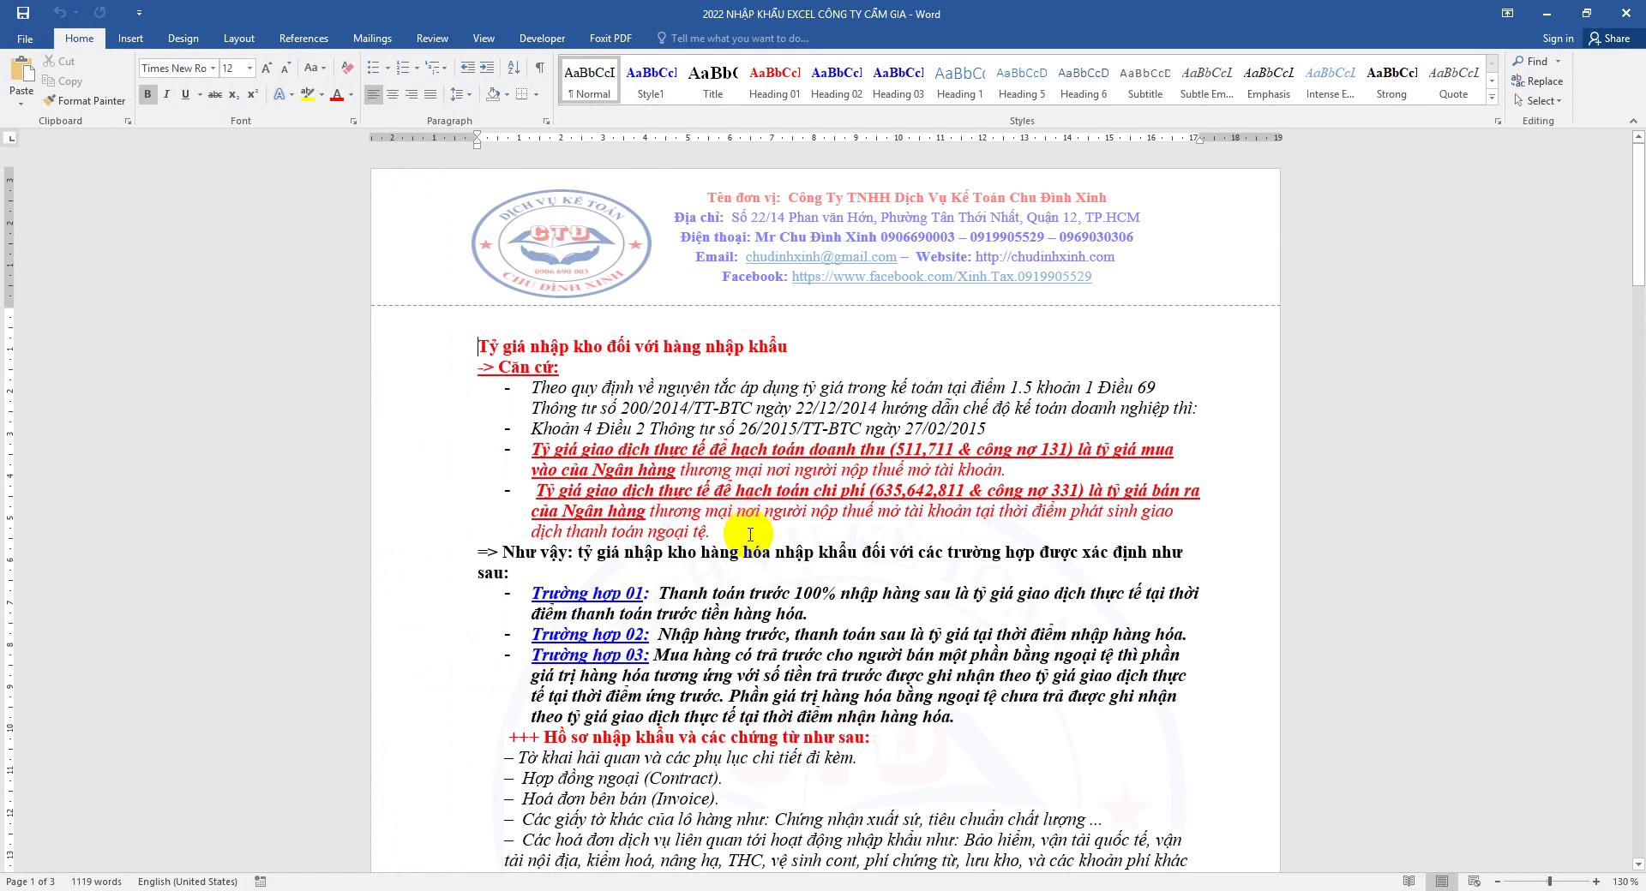
{"action": "scroll", "coordinate": [750, 535], "scroll_direction": "down", "scroll_amount": 3}
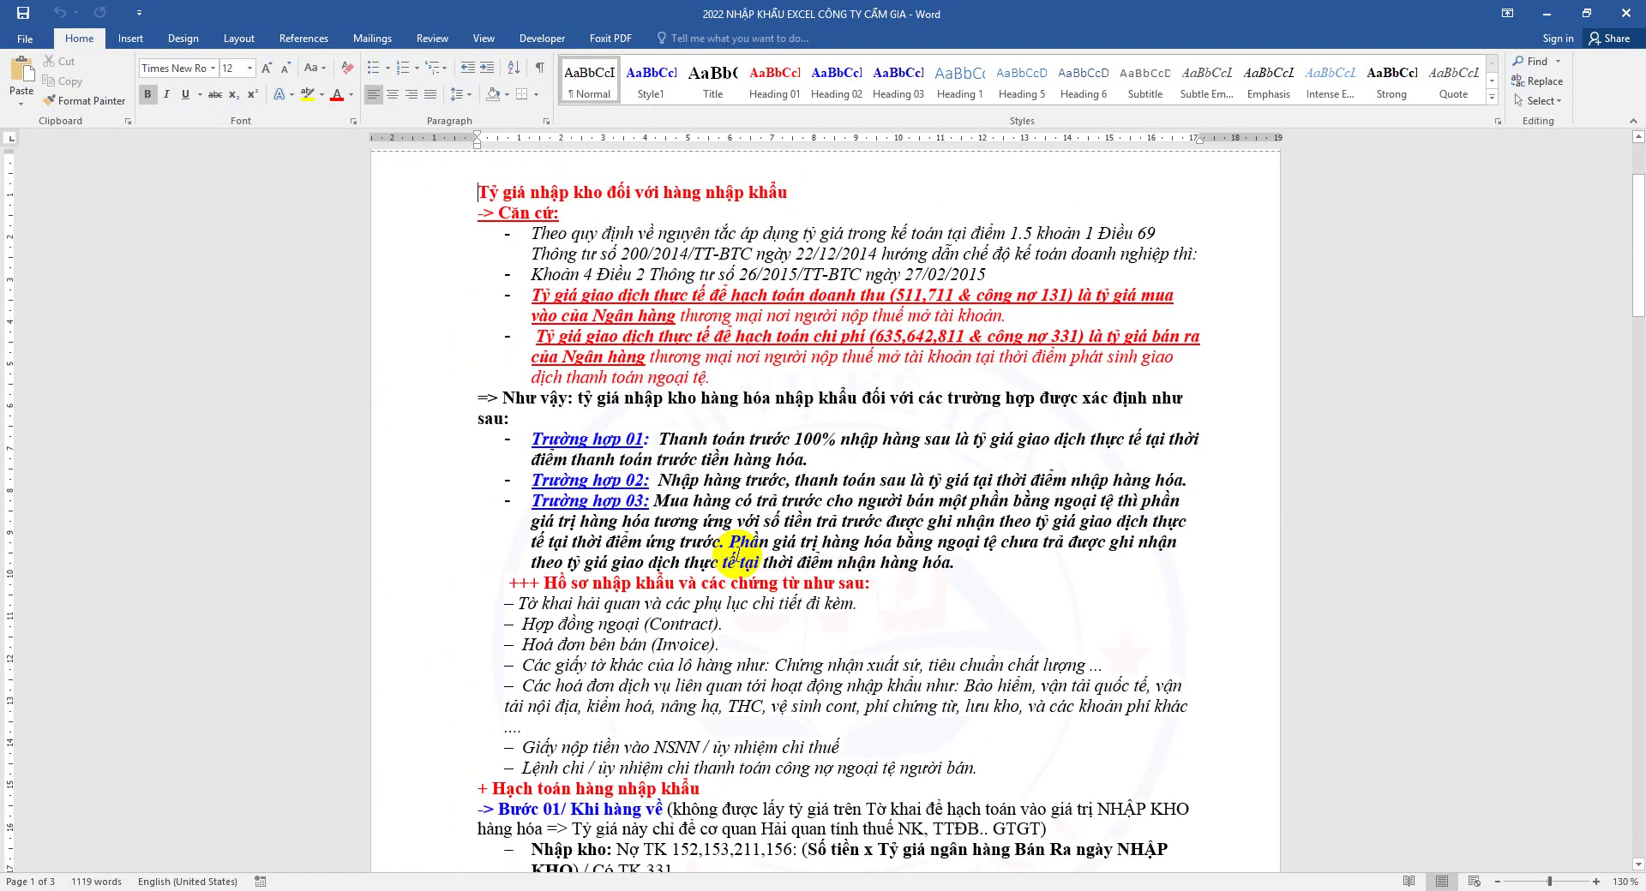
{"action": "left_click_drag", "start_coordinate": [557, 437], "coordinate": [819, 461]}
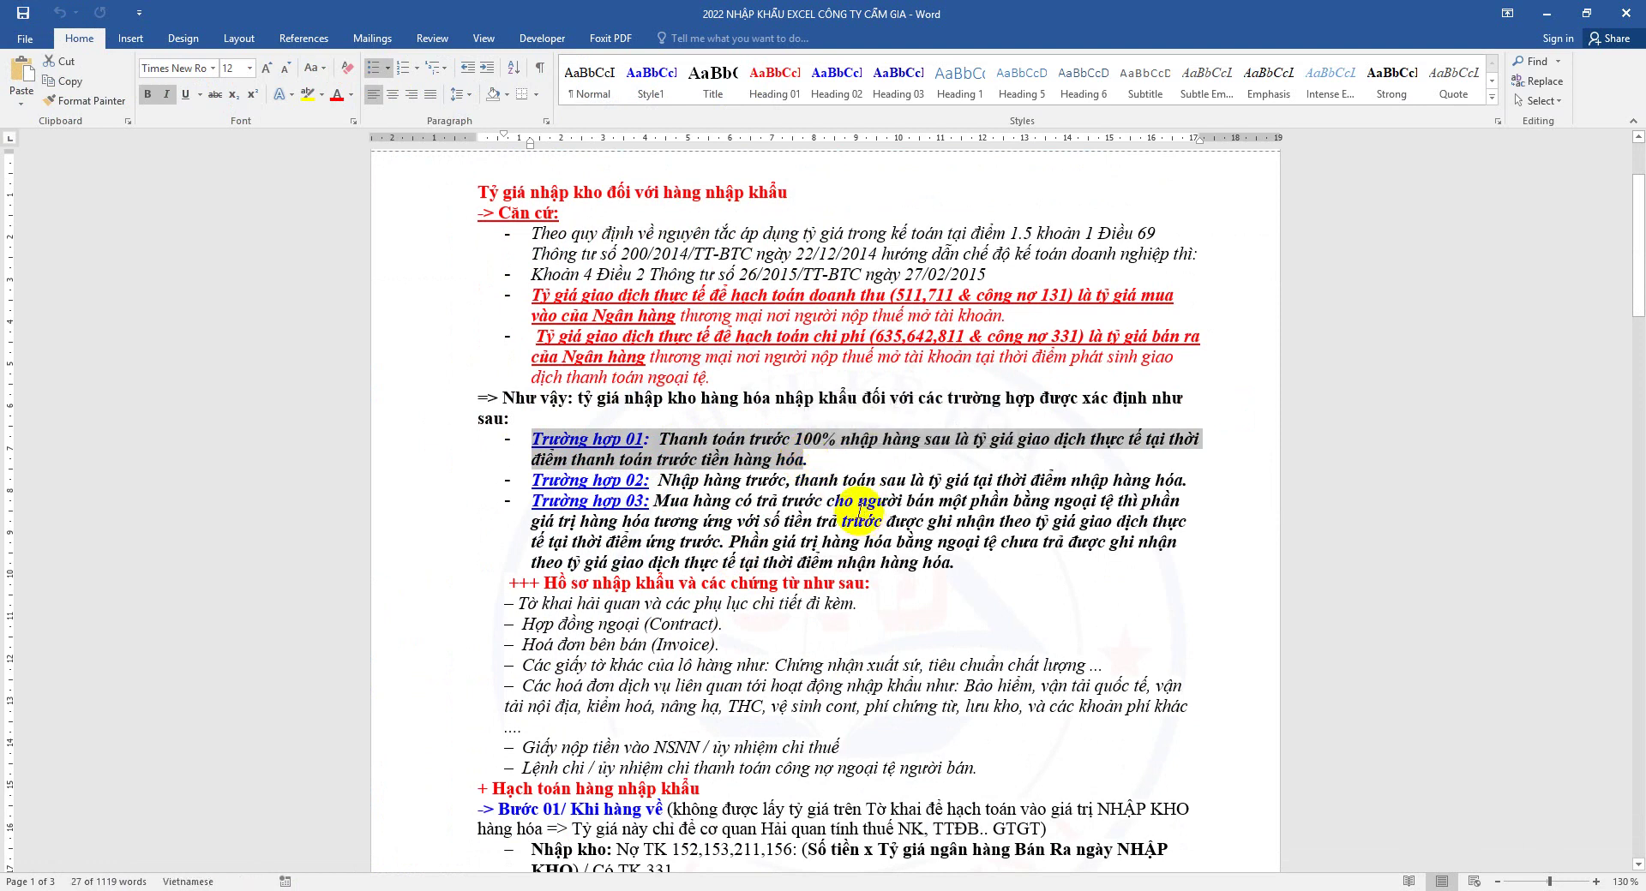
{"action": "left_click_drag", "start_coordinate": [519, 480], "coordinate": [1186, 480]}
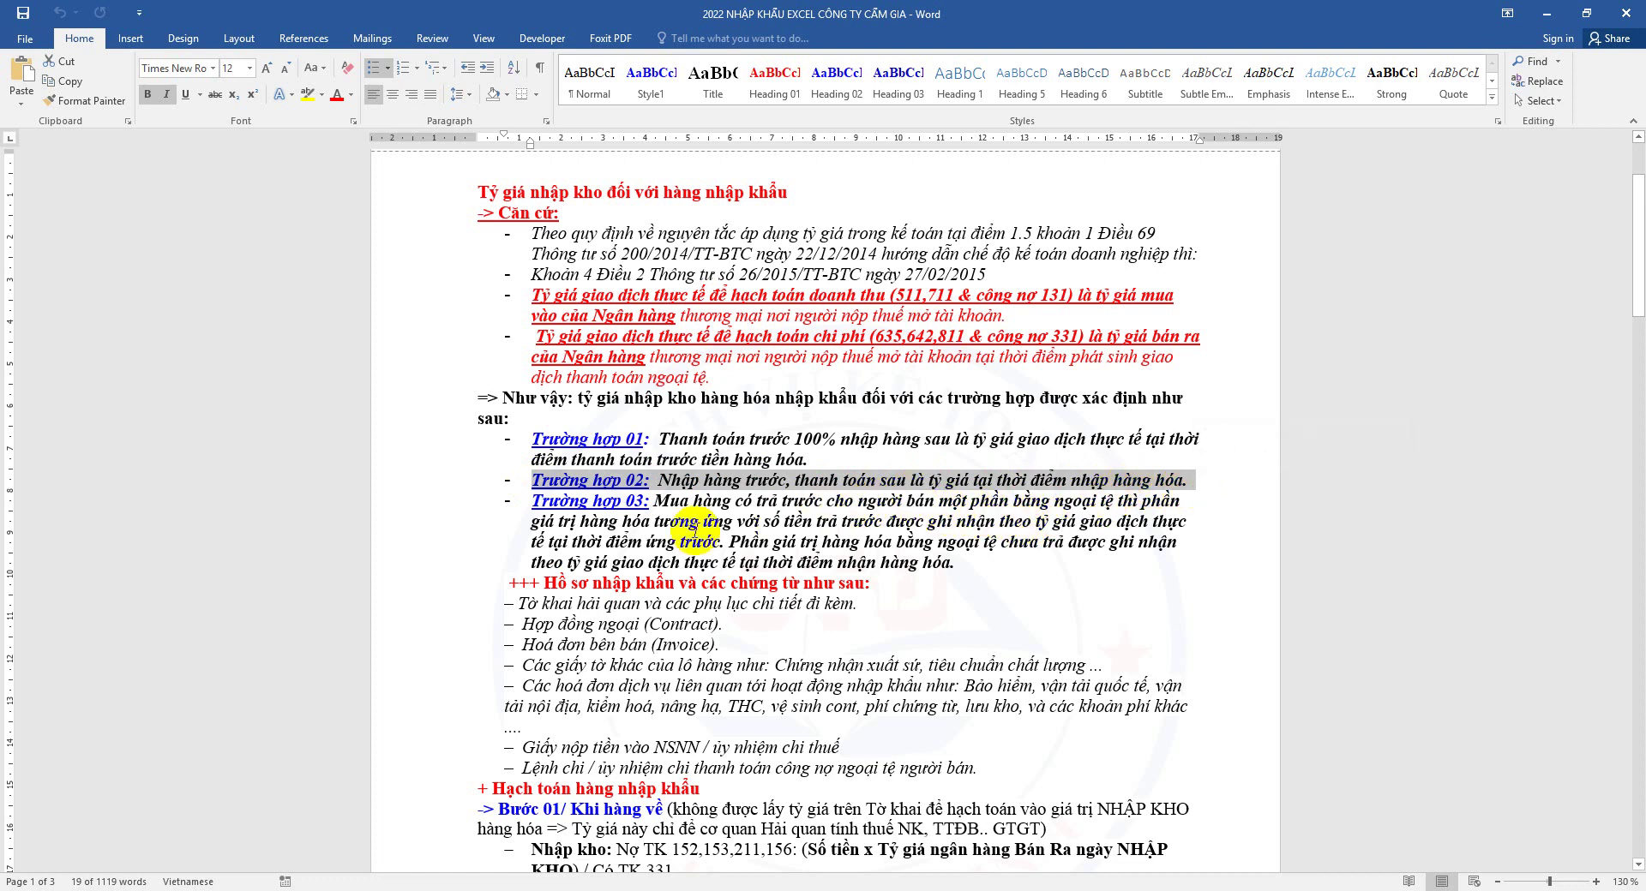
{"action": "left_click_drag", "start_coordinate": [531, 502], "coordinate": [864, 563]}
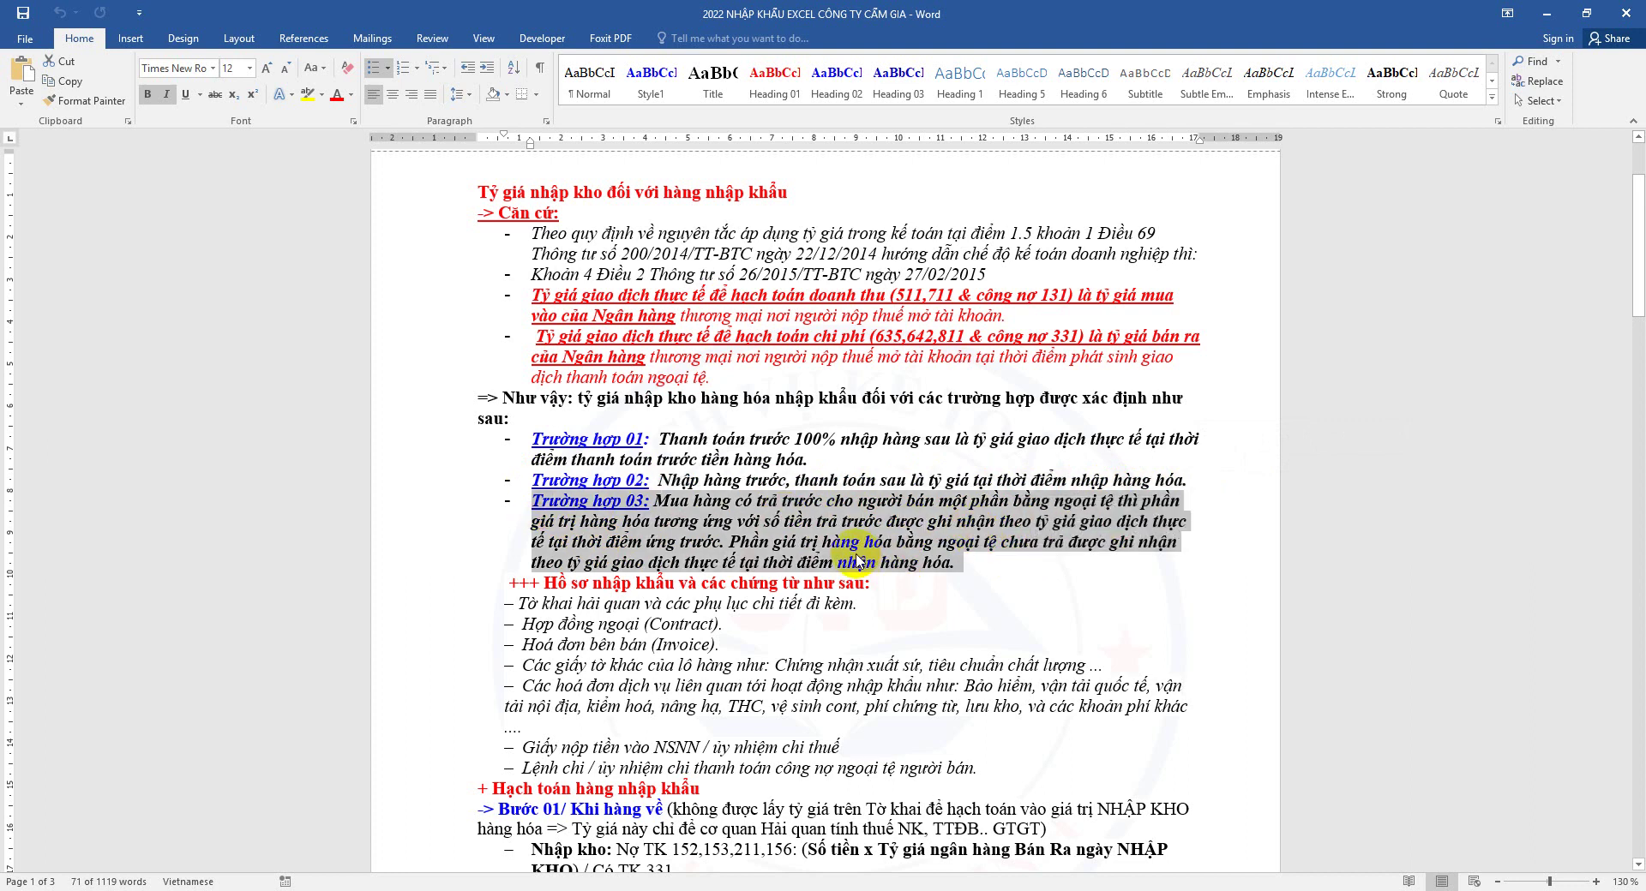
{"action": "scroll", "coordinate": [793, 587], "scroll_direction": "up", "scroll_amount": 3}
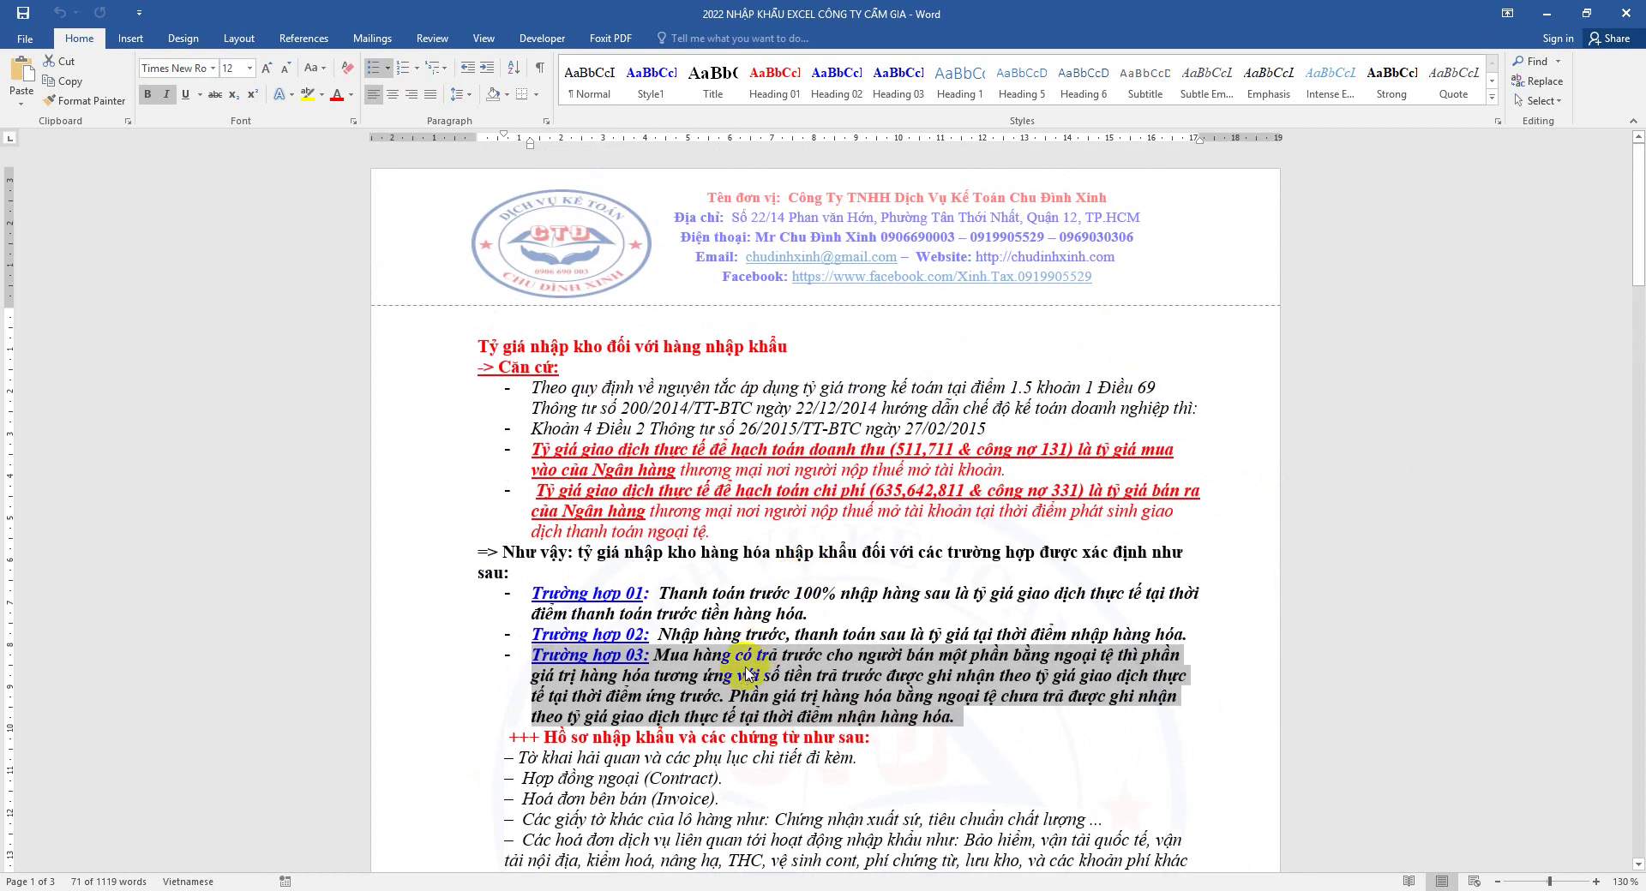
Step: Review the Bước 01 import posting rules, highlighting the import duty, special consumption tax and VAT entries
{"action": "scroll", "coordinate": [726, 714], "scroll_direction": "down", "scroll_amount": 10}
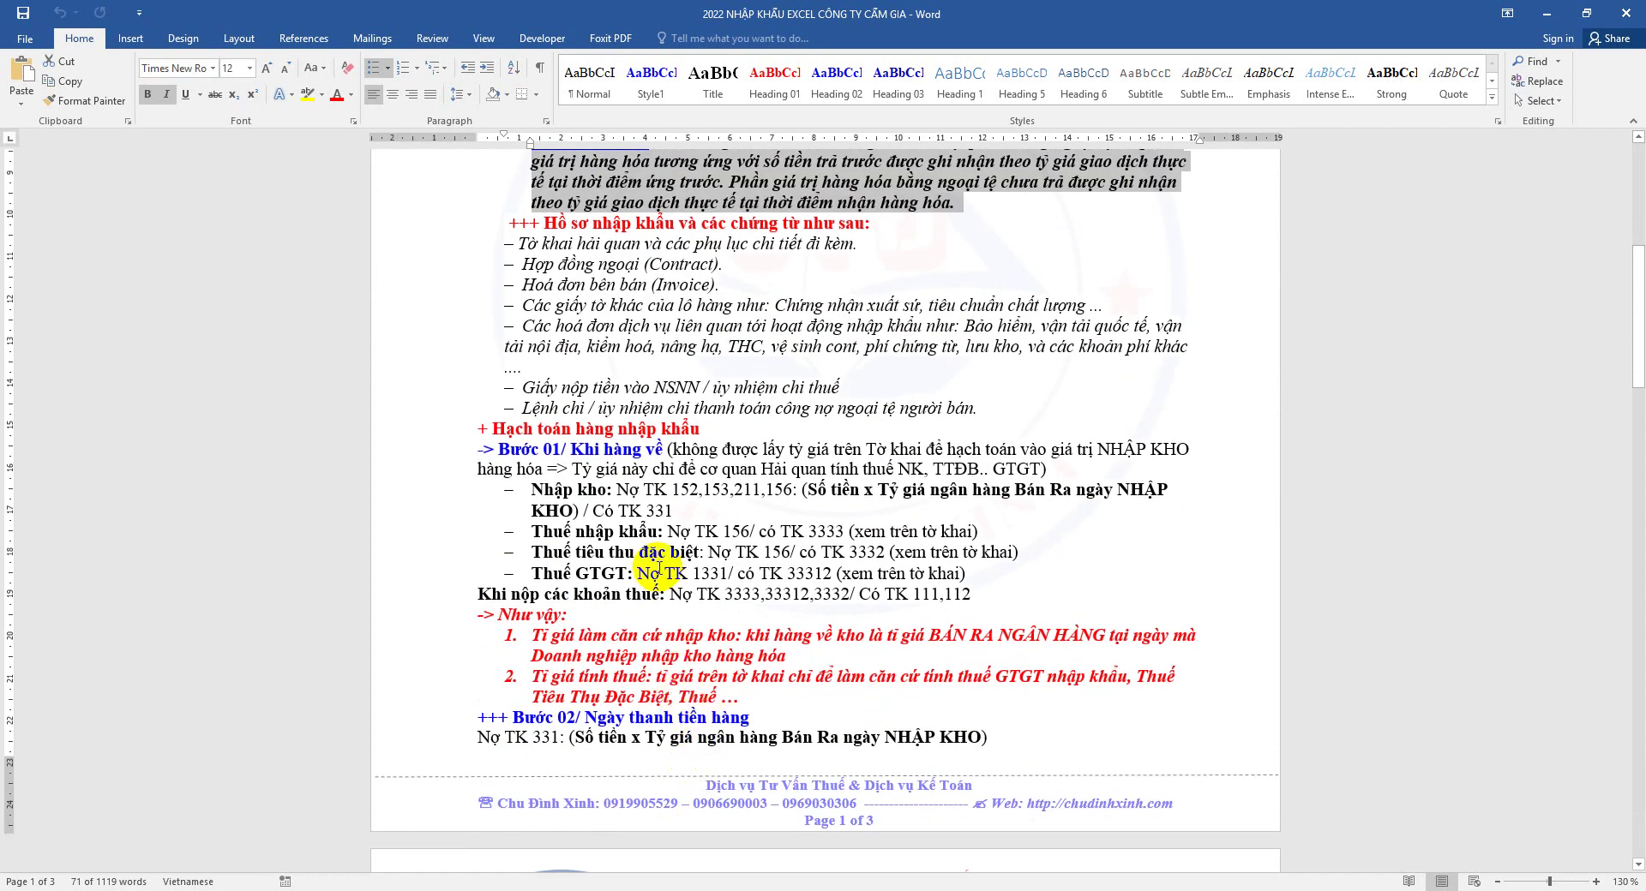
{"action": "scroll", "coordinate": [590, 635], "scroll_direction": "up", "scroll_amount": 1}
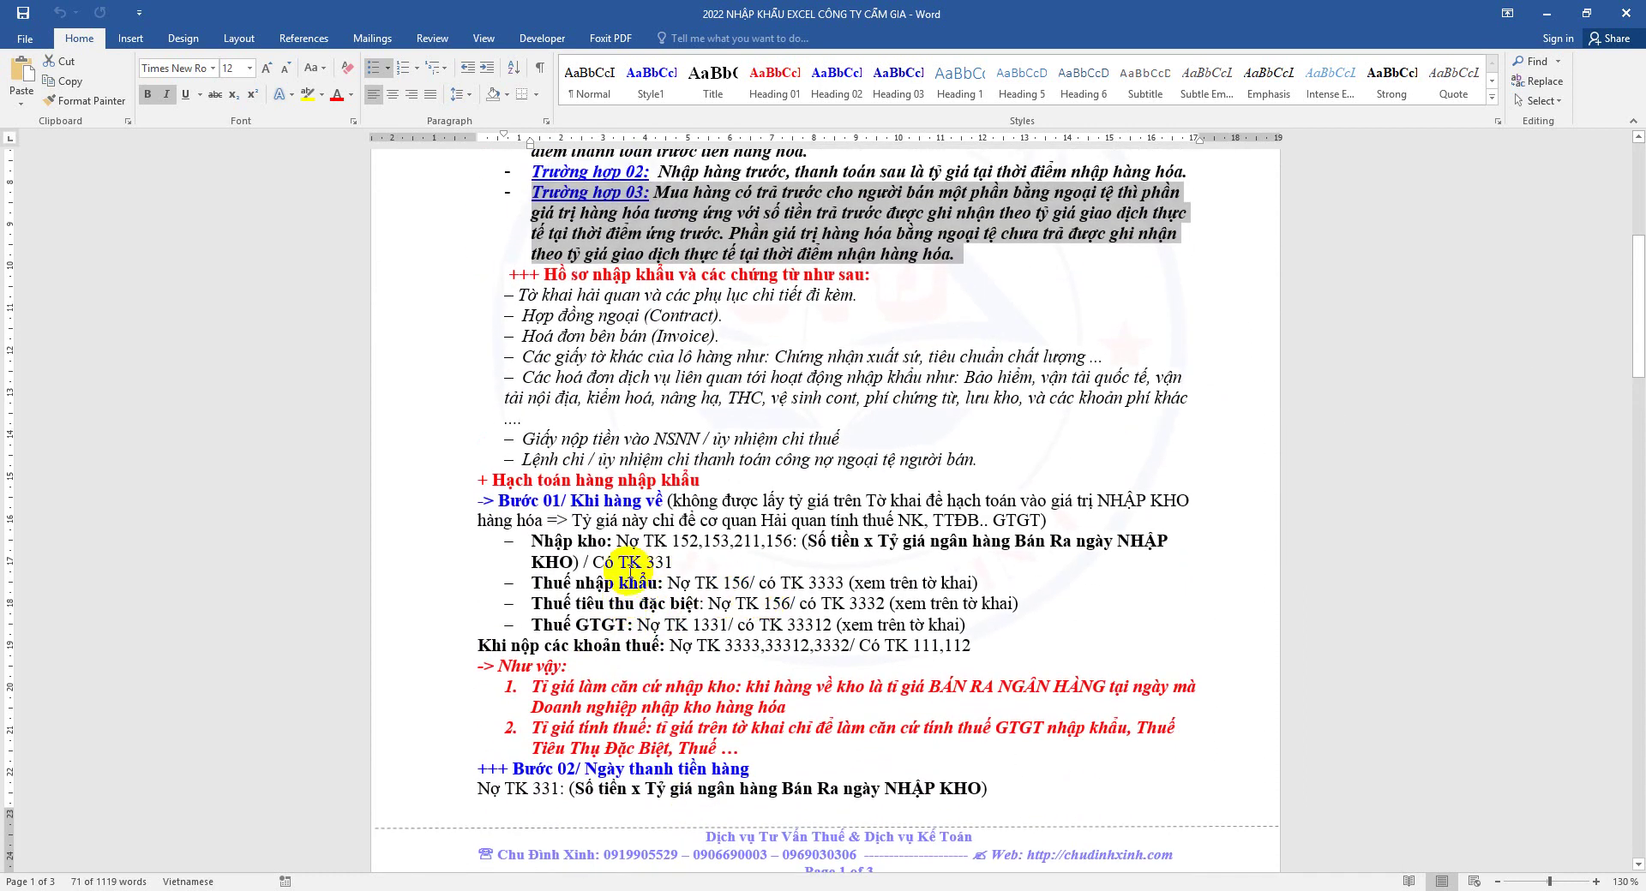
{"action": "left_click_drag", "start_coordinate": [530, 579], "coordinate": [986, 626]}
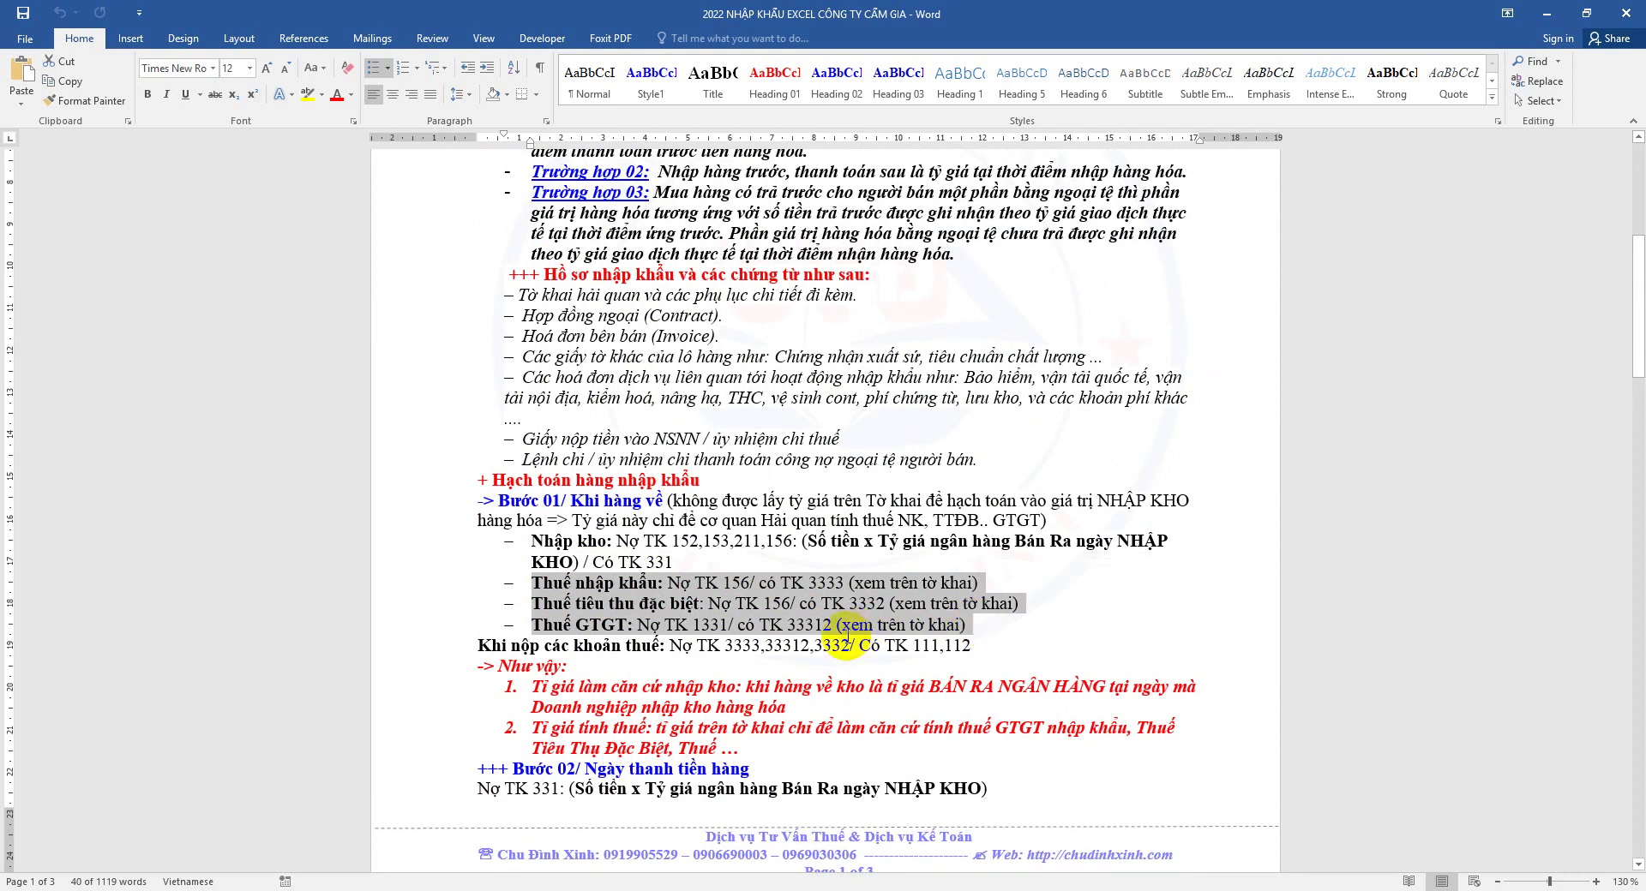
Step: Highlight the Nhập kho posting rule and check the 2201 goods rows in Nhaplieu and the cost allocation tables in NK
{"action": "left_click_drag", "start_coordinate": [681, 563], "coordinate": [540, 549]}
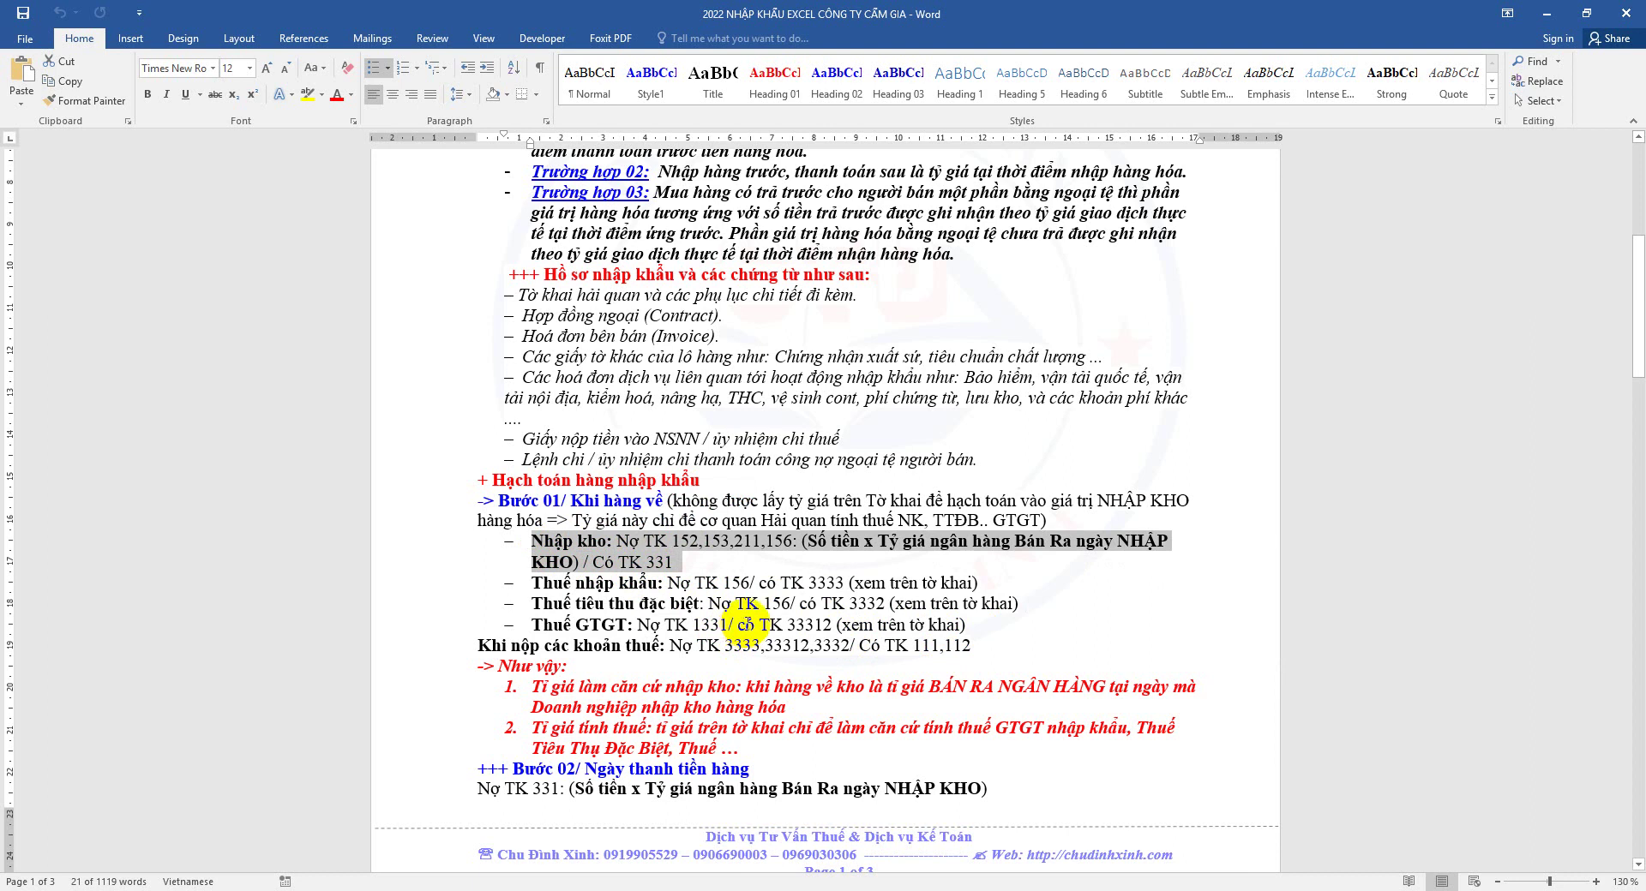
{"action": "left_click", "coordinate": [756, 888]}
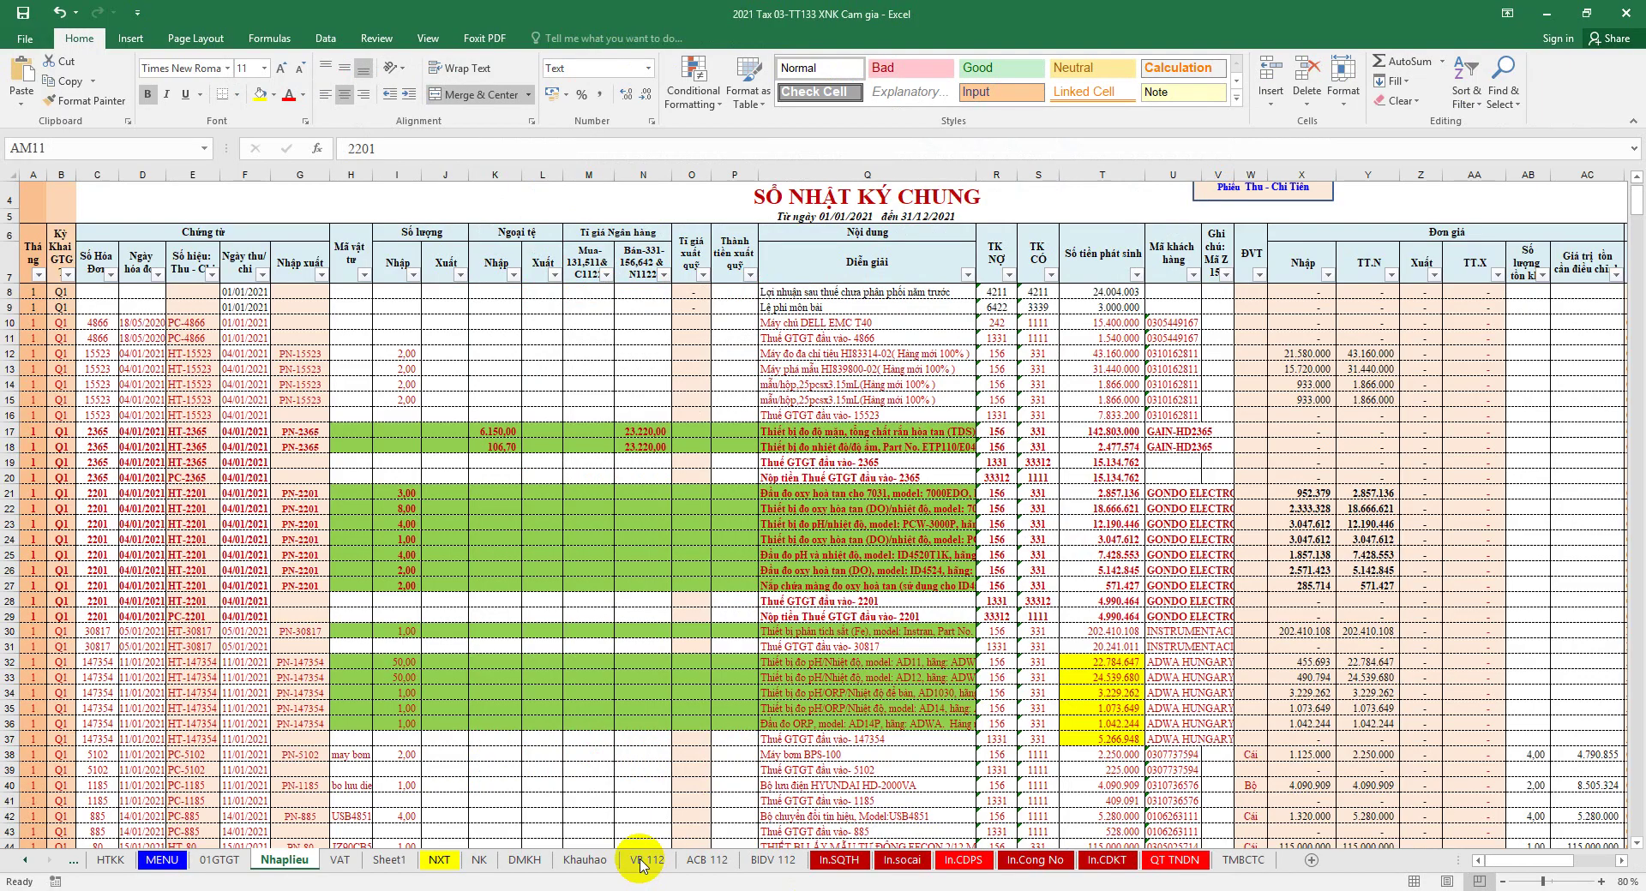
{"action": "left_click_drag", "start_coordinate": [790, 494], "coordinate": [790, 585]}
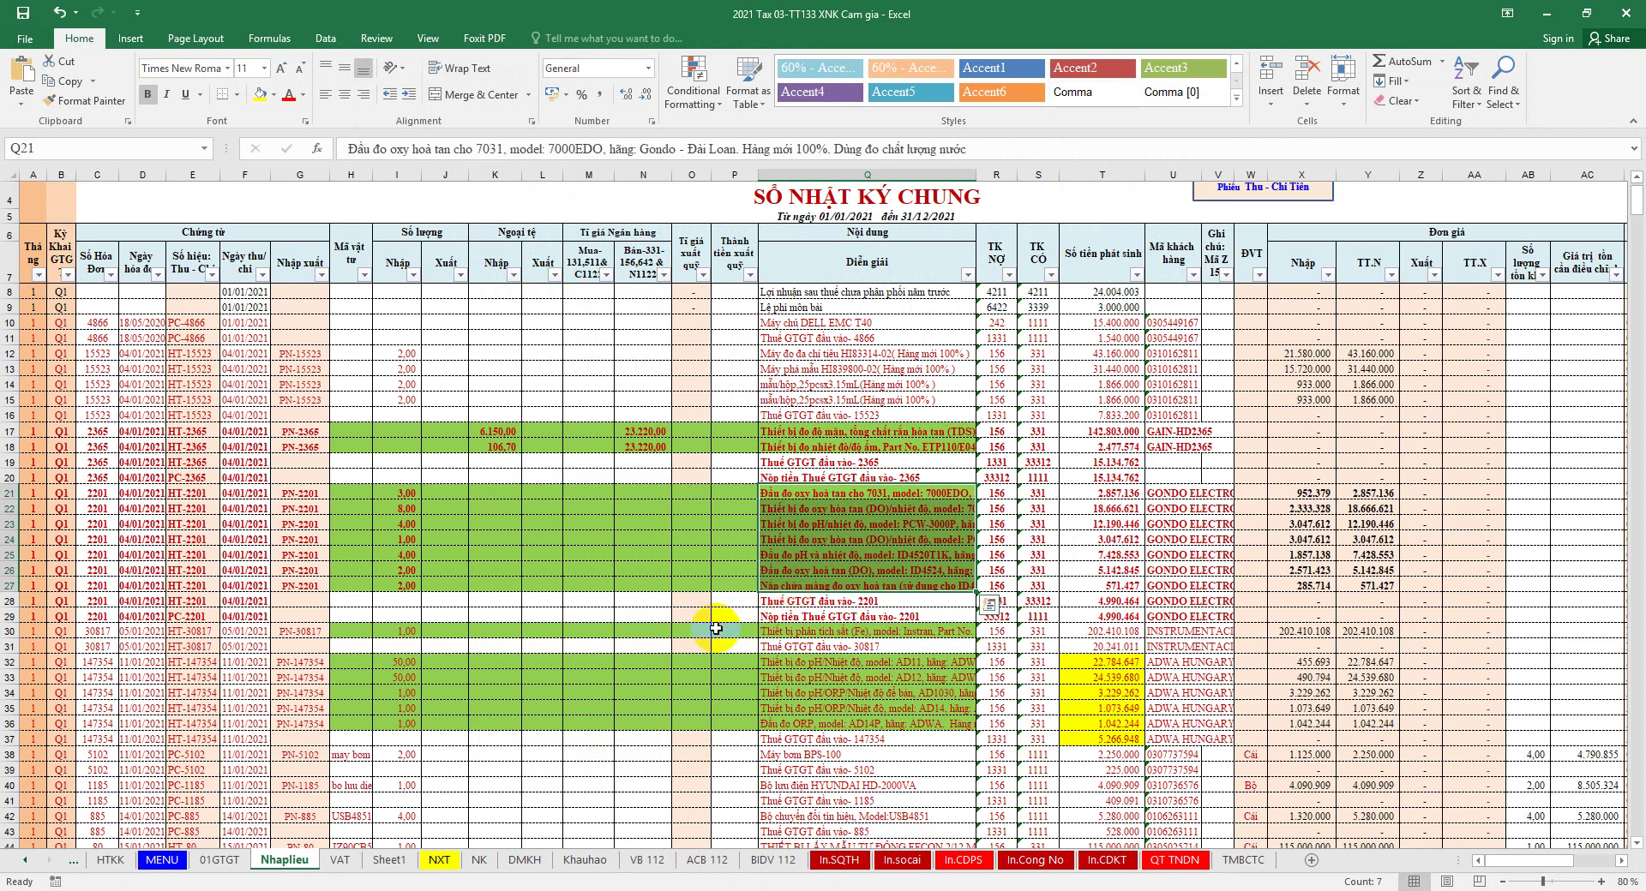
{"action": "left_click_drag", "start_coordinate": [780, 494], "coordinate": [776, 586]}
{"action": "left_click", "coordinate": [478, 860]}
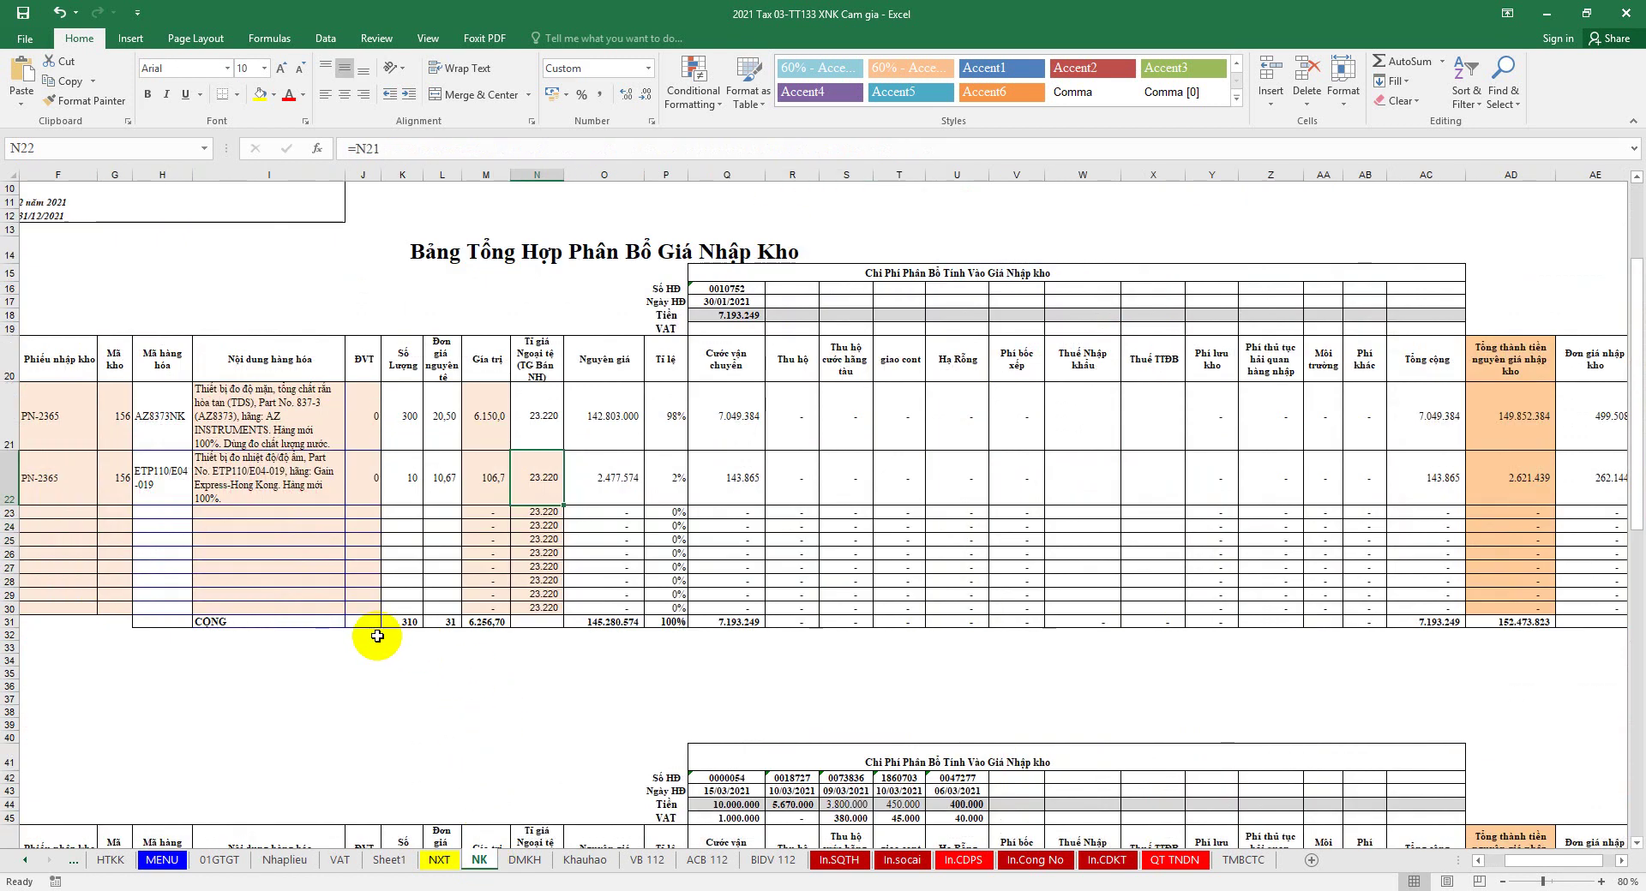
{"action": "scroll", "coordinate": [278, 560], "scroll_direction": "down", "scroll_amount": 4}
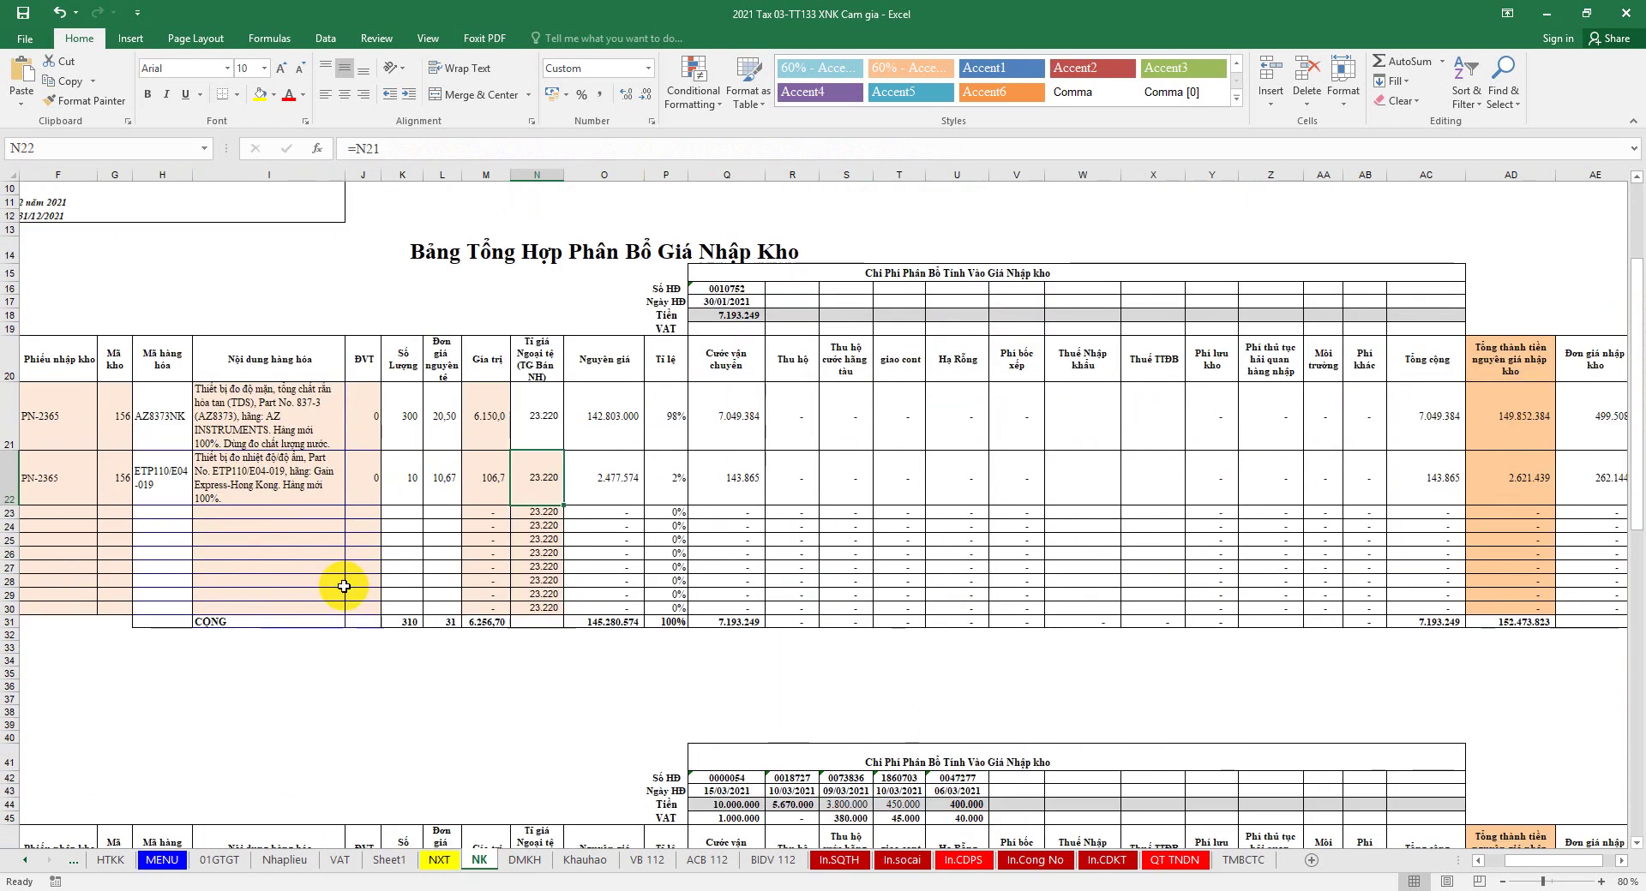
{"action": "left_click", "coordinate": [283, 860]}
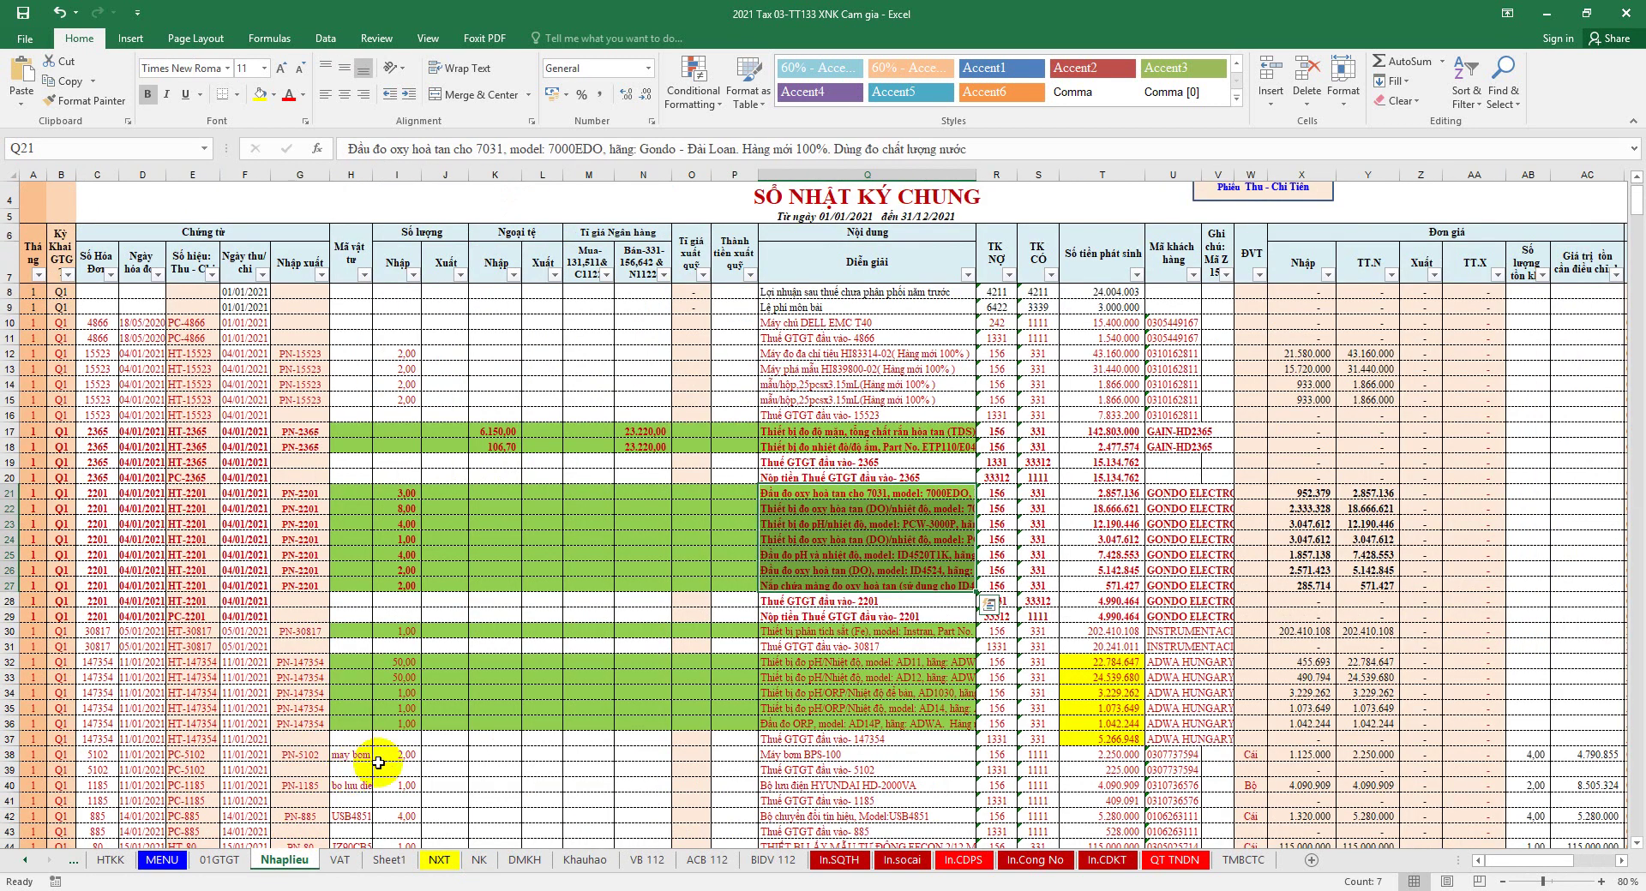
Step: Check the full customer code in the first 2201 goods row of the journal
{"action": "left_click", "coordinate": [1168, 494]}
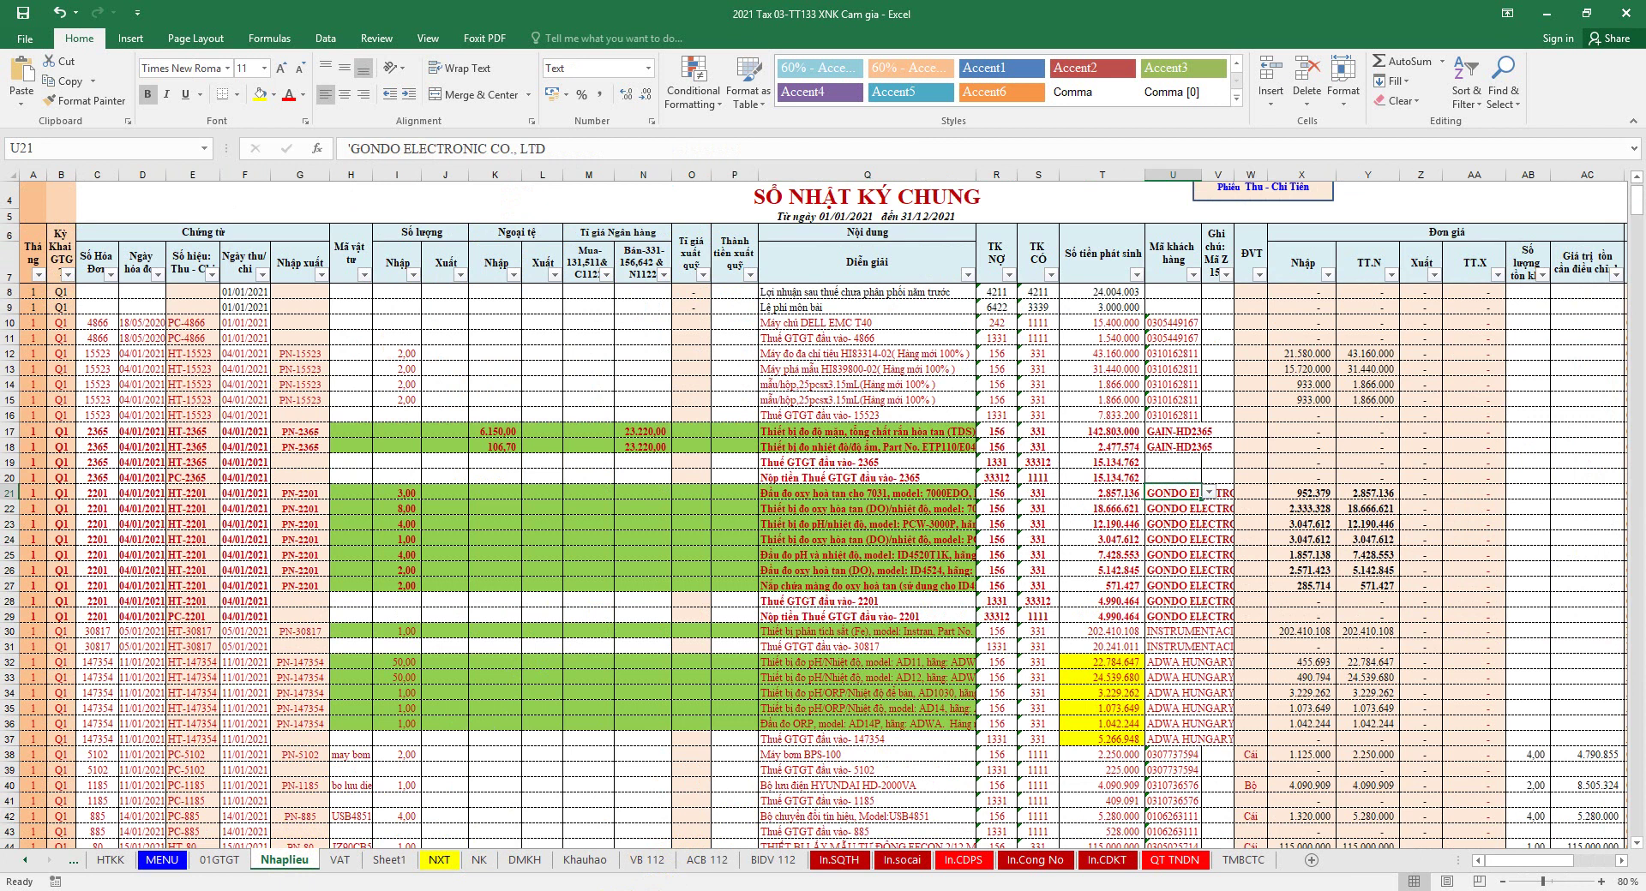
{"action": "left_click", "coordinate": [1166, 501]}
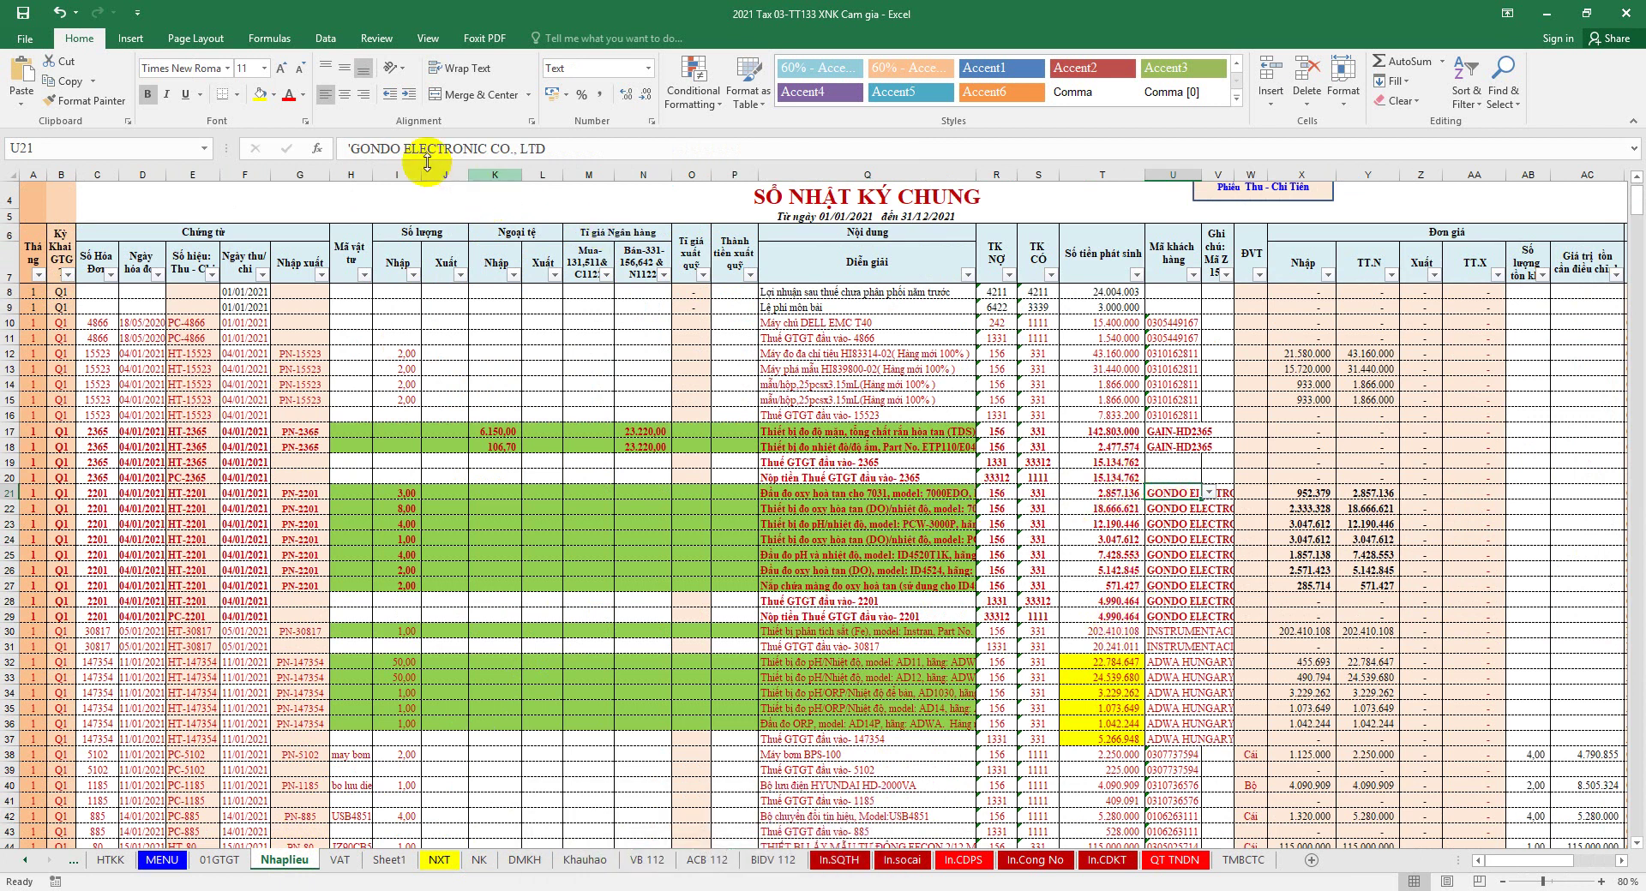
{"action": "left_click_drag", "start_coordinate": [545, 150], "coordinate": [345, 150]}
{"action": "right_click", "coordinate": [346, 150]}
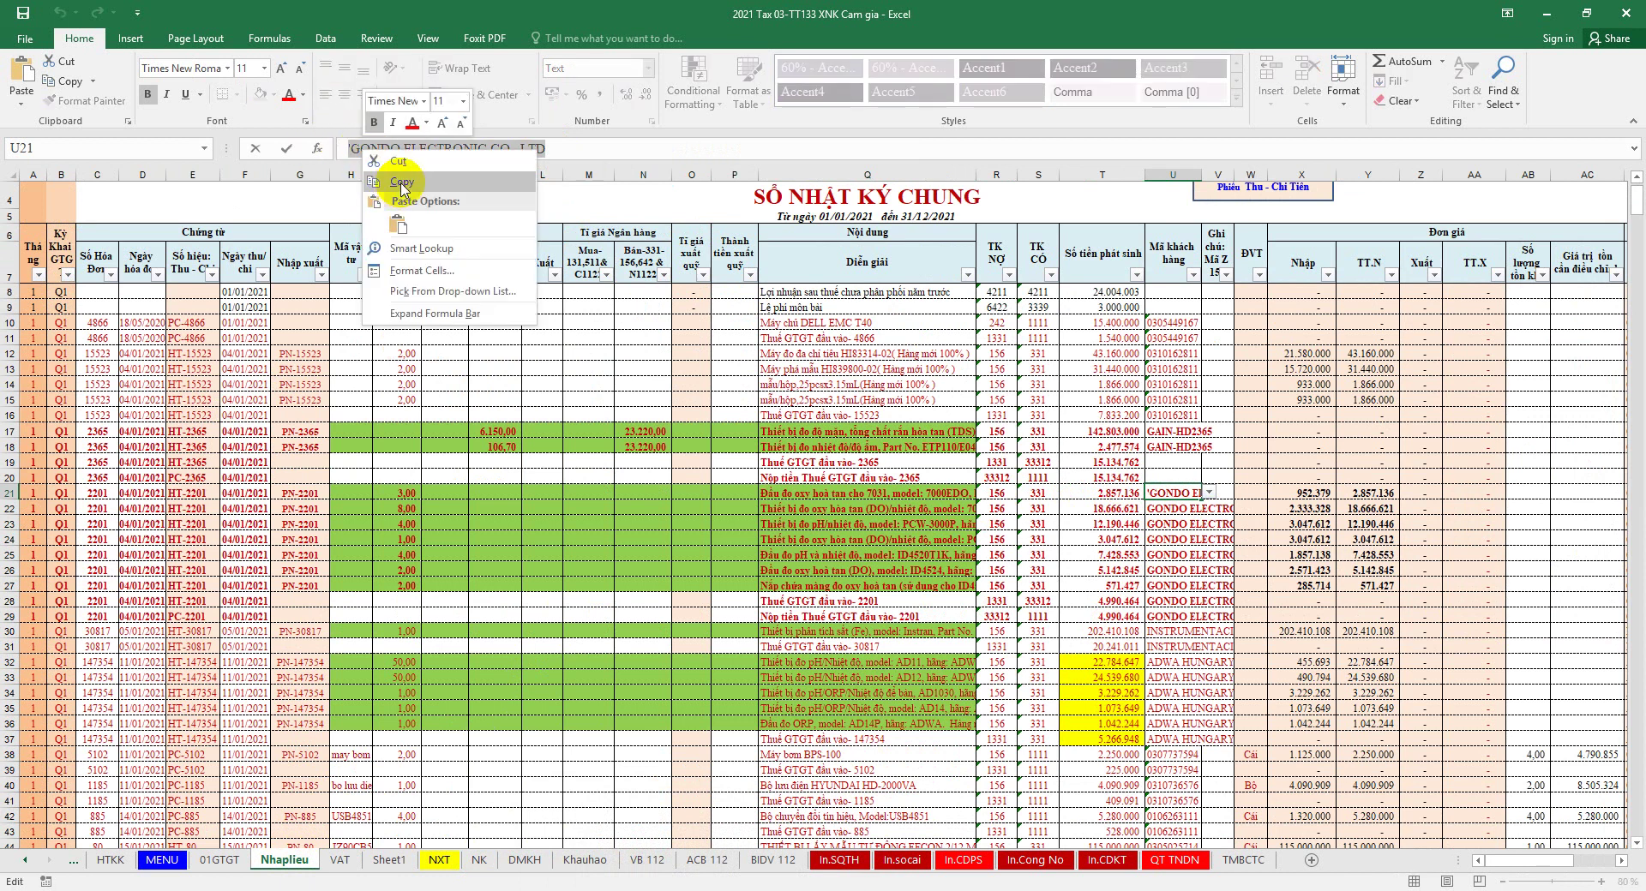
{"action": "key", "text": "Escape"}
Step: Colour the text of the GONDO ELECTRONIC CO., LTD row red in the DMKH sheet
{"action": "left_click", "coordinate": [525, 860]}
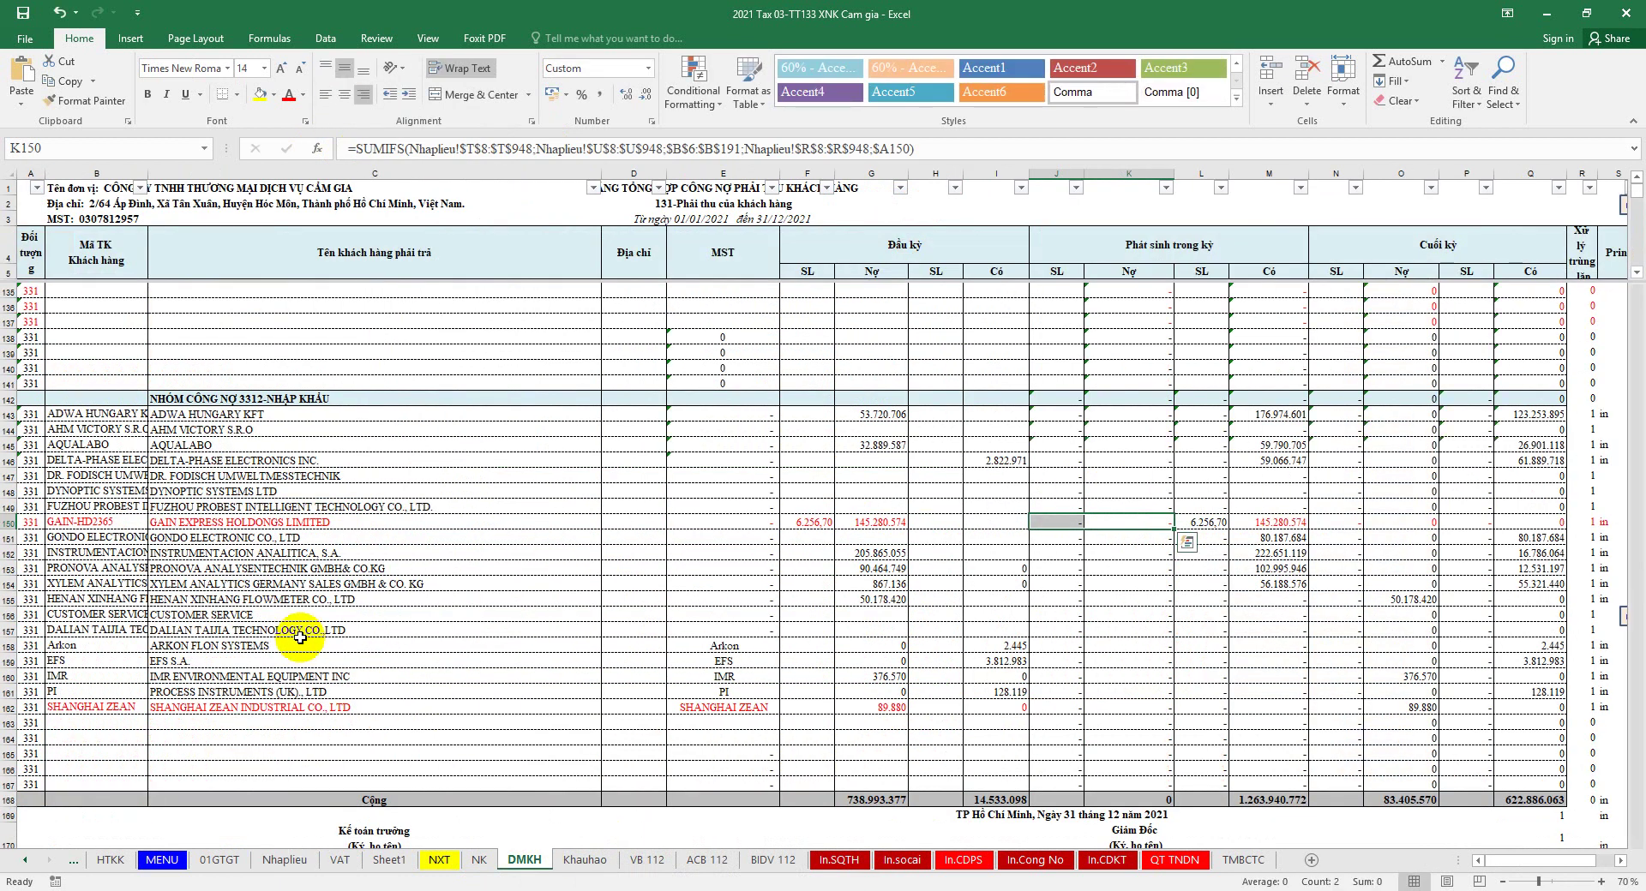
{"action": "left_click", "coordinate": [10, 538]}
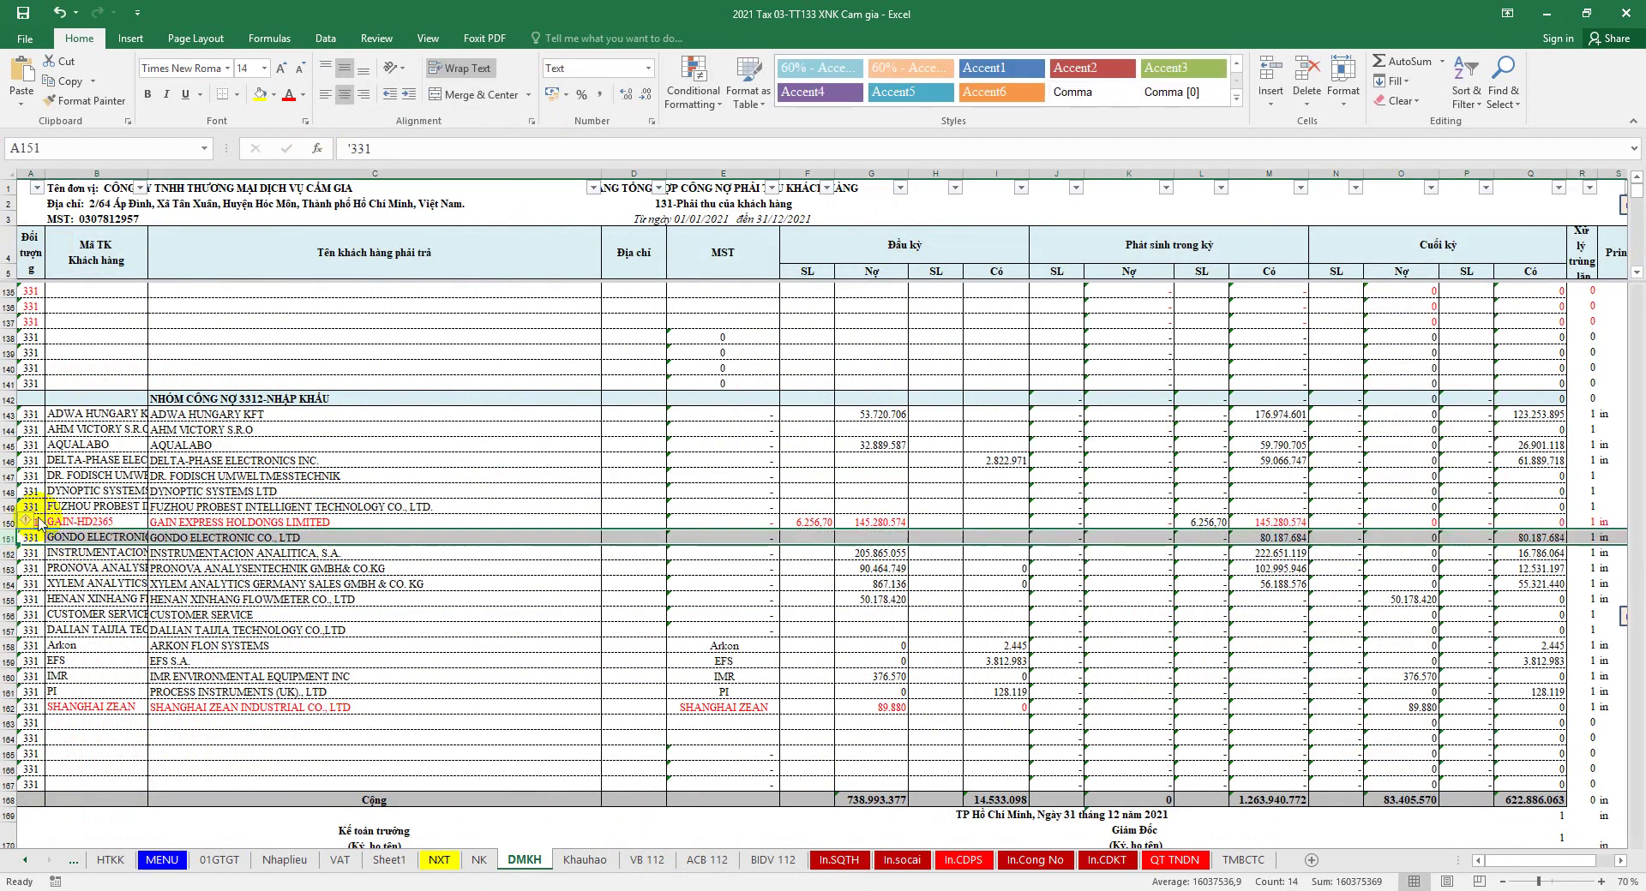
{"action": "left_click", "coordinate": [289, 96]}
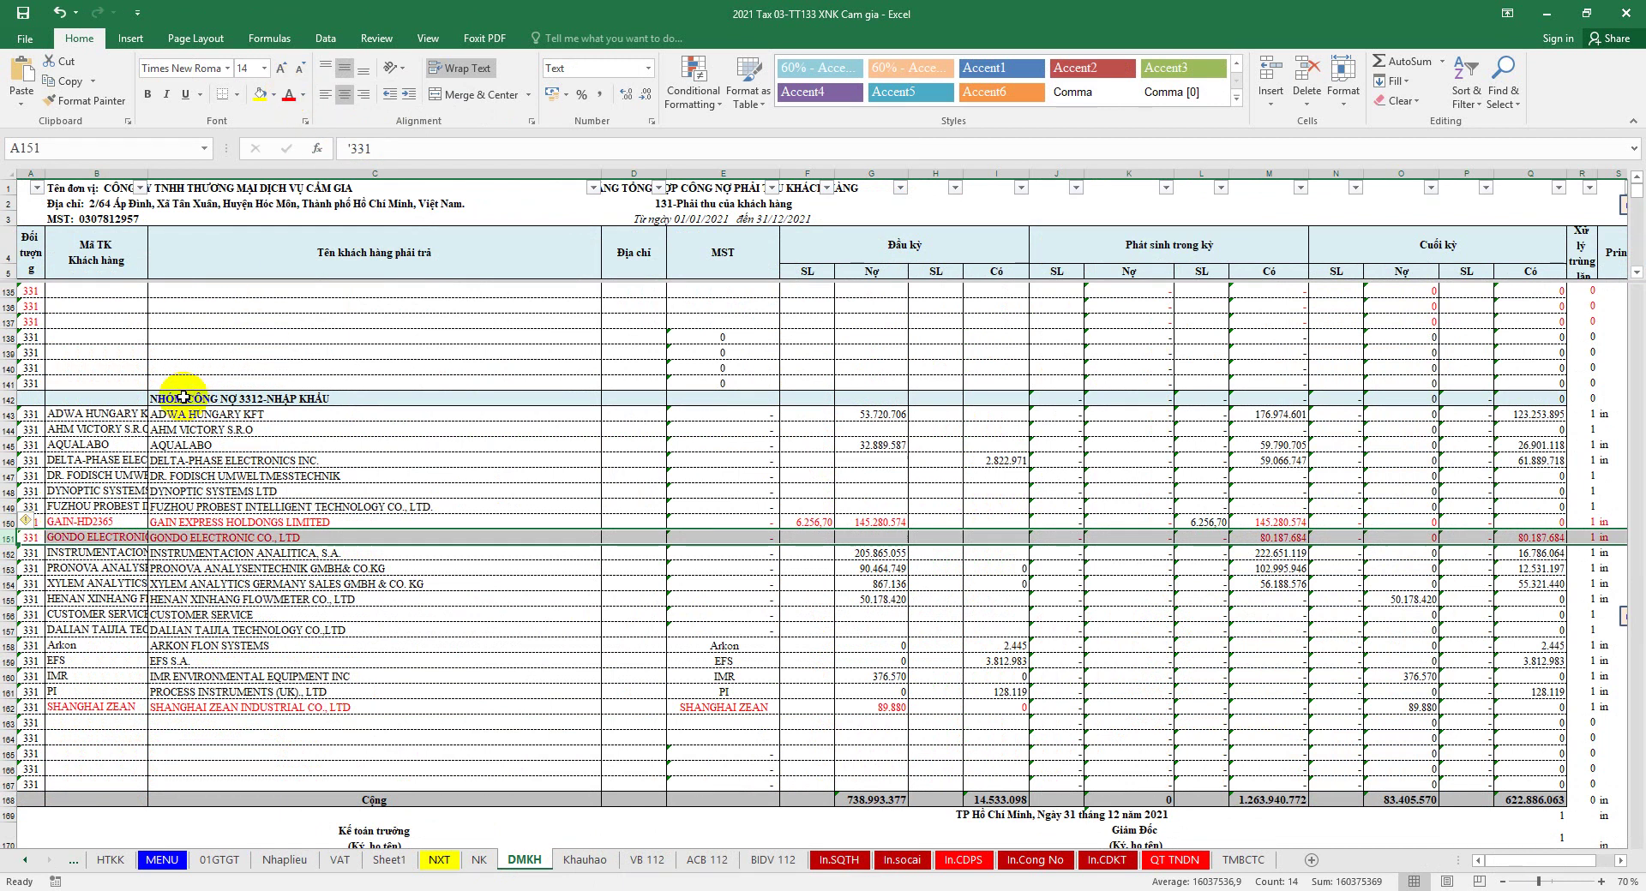
Step: Change the customer code of GONDO ELECTRONIC CO., LTD in DMKH to GONDO-HD2201
{"action": "left_click", "coordinate": [115, 537]}
{"action": "left_click_drag", "start_coordinate": [401, 149], "coordinate": [661, 168]}
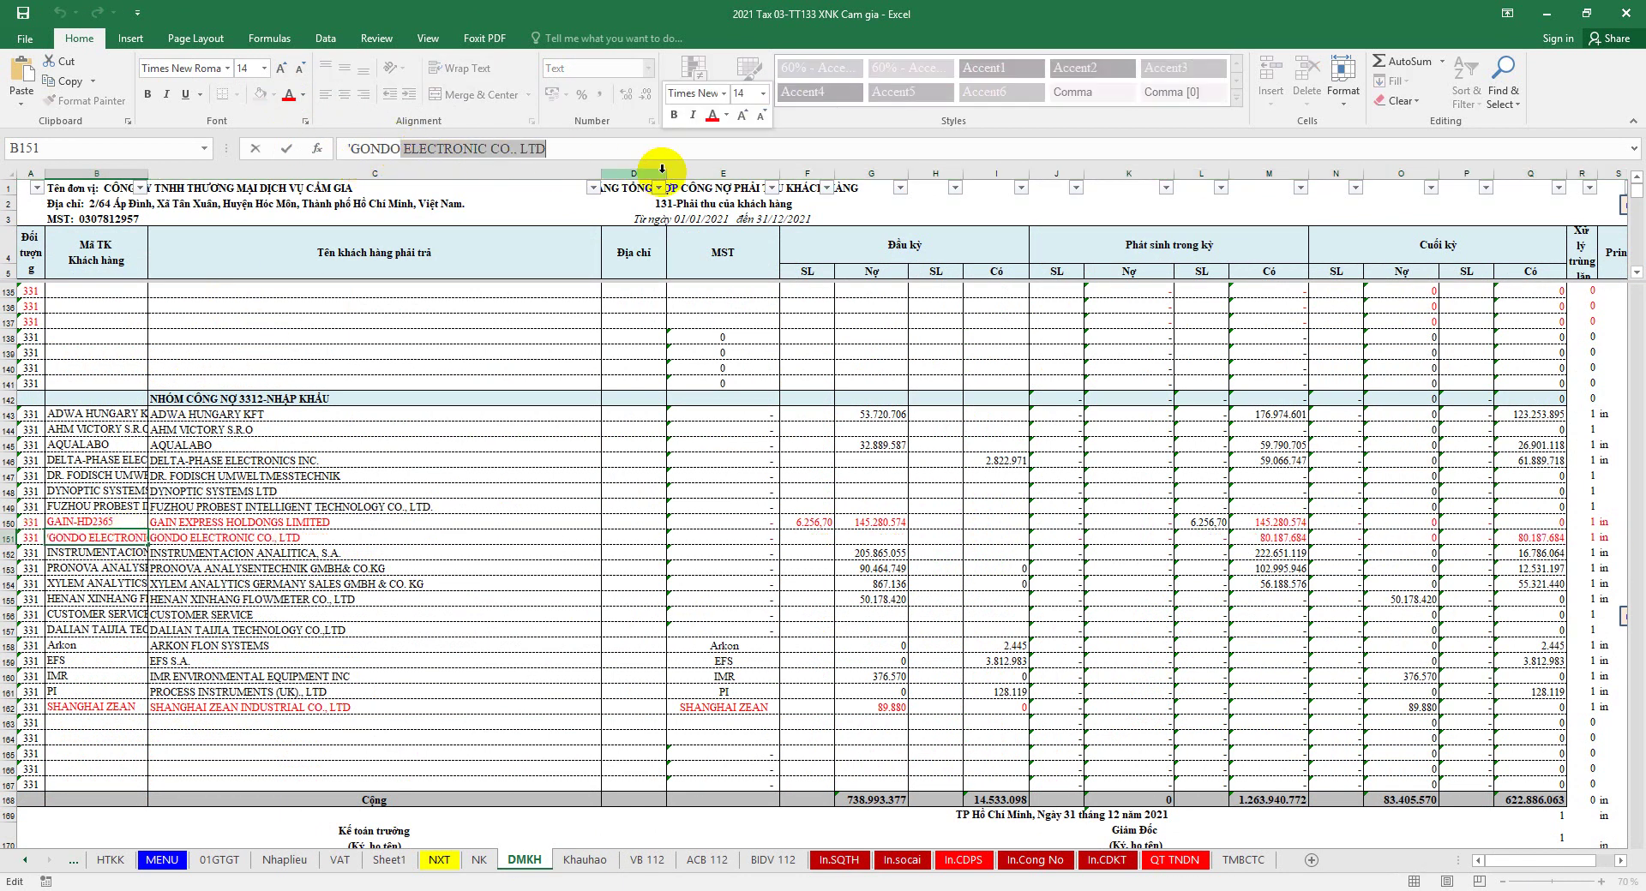
{"action": "type", "text": "22"}
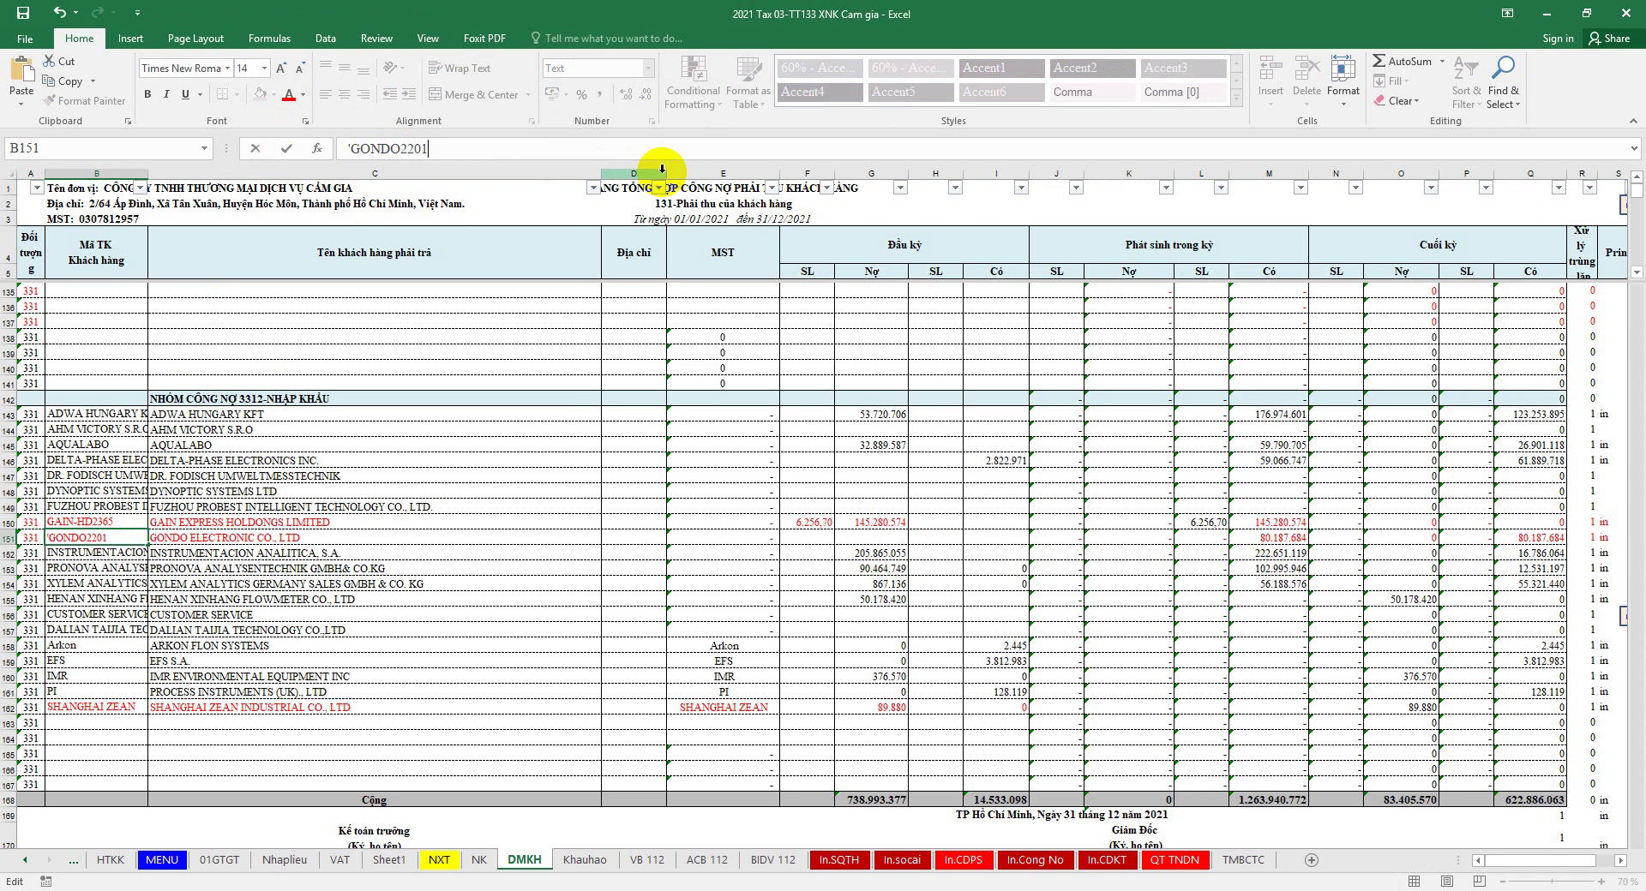
{"action": "type", "text": "01"}
{"action": "left_click", "coordinate": [400, 148]}
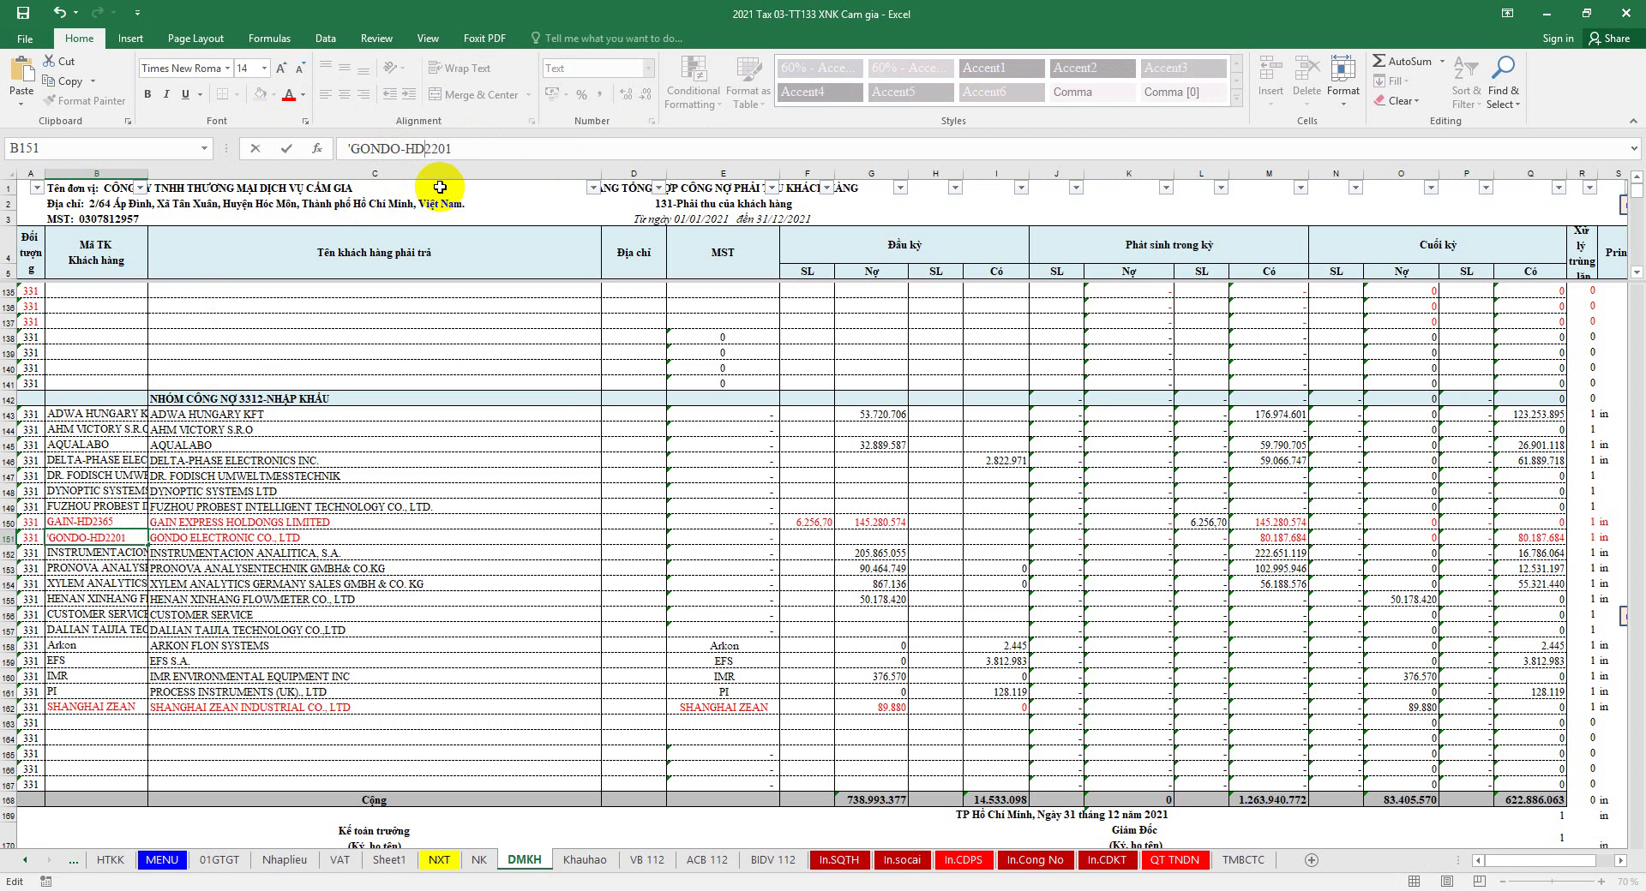
{"action": "left_click", "coordinate": [480, 430]}
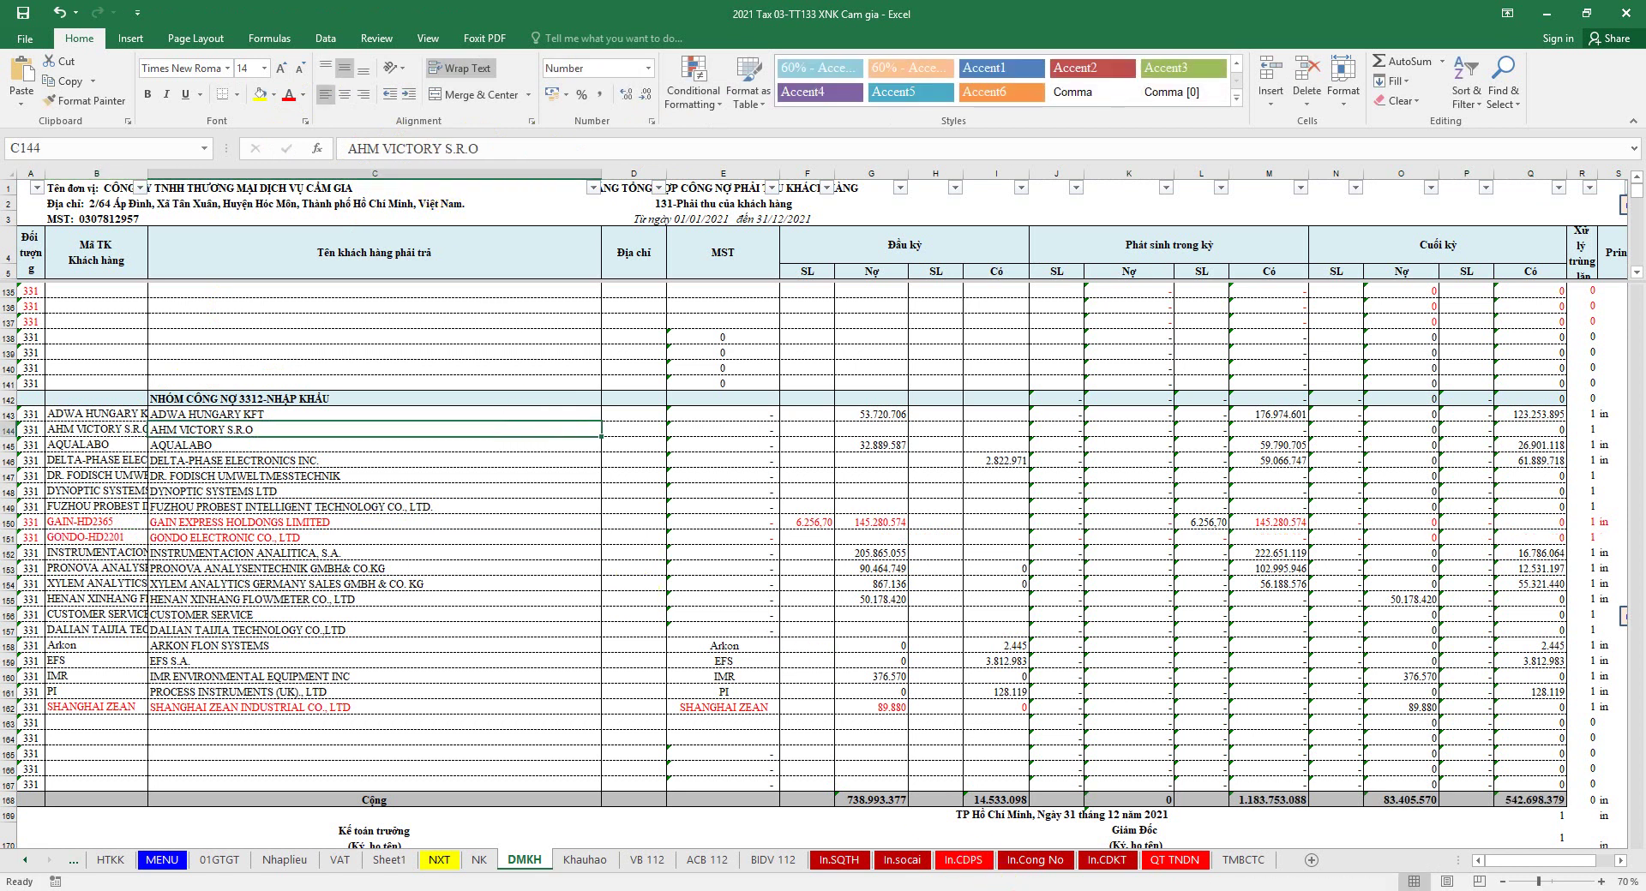
Step: Check the document number on the tax payment slip 9- IMG_20210707_0002-2201 and return to the workbook
{"action": "key", "text": "alt+Tab"}
{"action": "left_click", "coordinate": [1590, 186]}
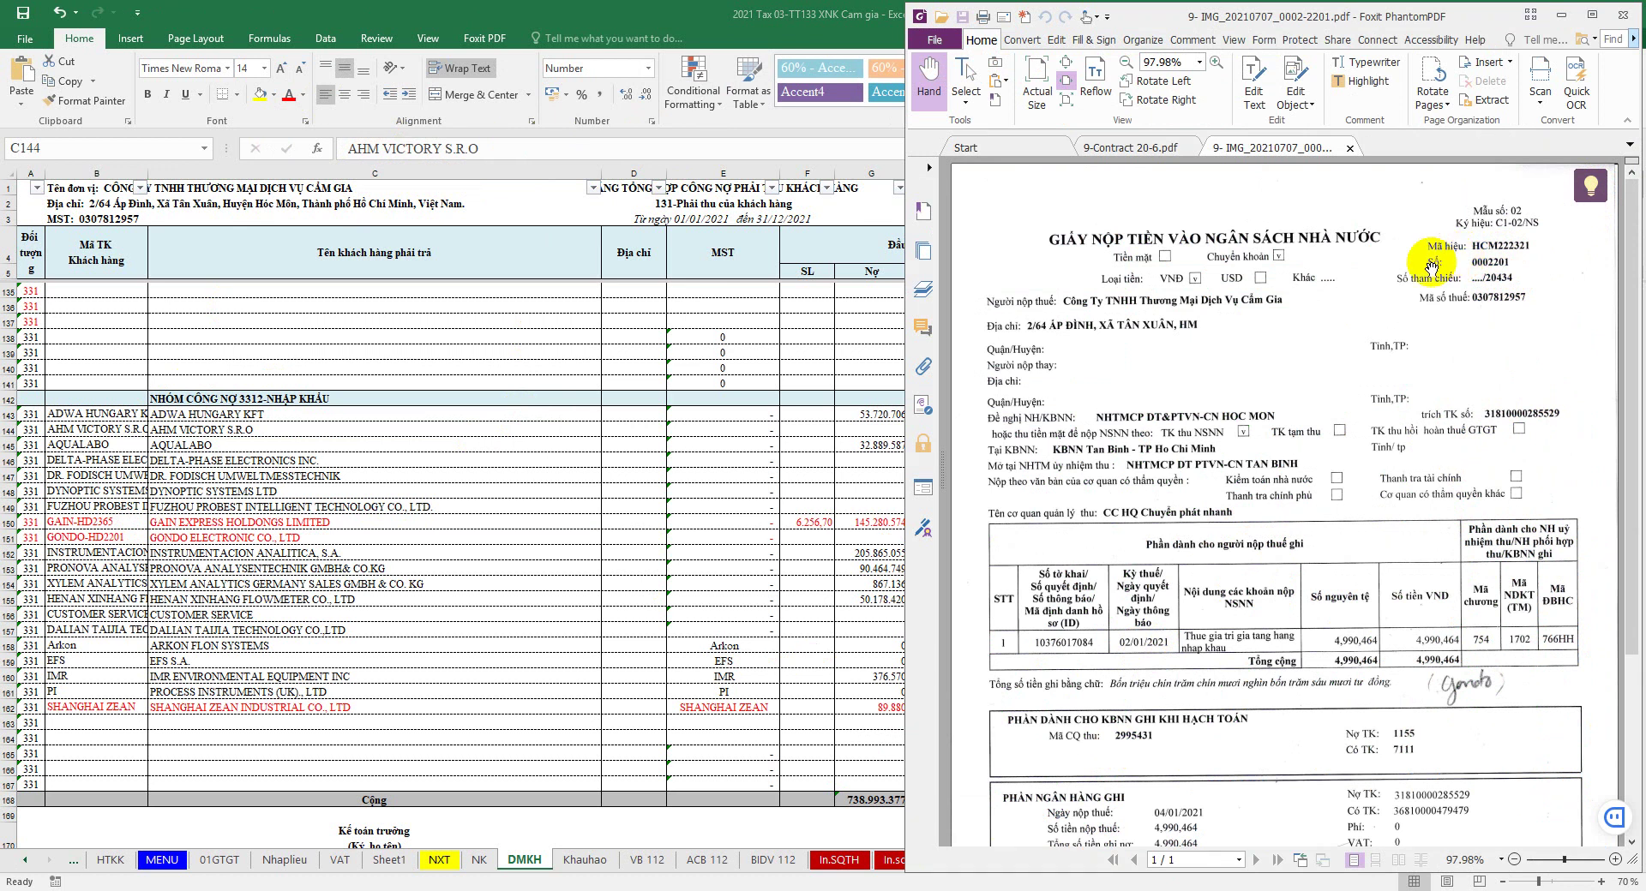
{"action": "left_click", "coordinate": [540, 433]}
Step: Copy the code GONDO-HD2201 from DMKH into customer code cells U21:U27 of the 2201 goods rows in Nhaplieu
{"action": "right_click", "coordinate": [112, 544]}
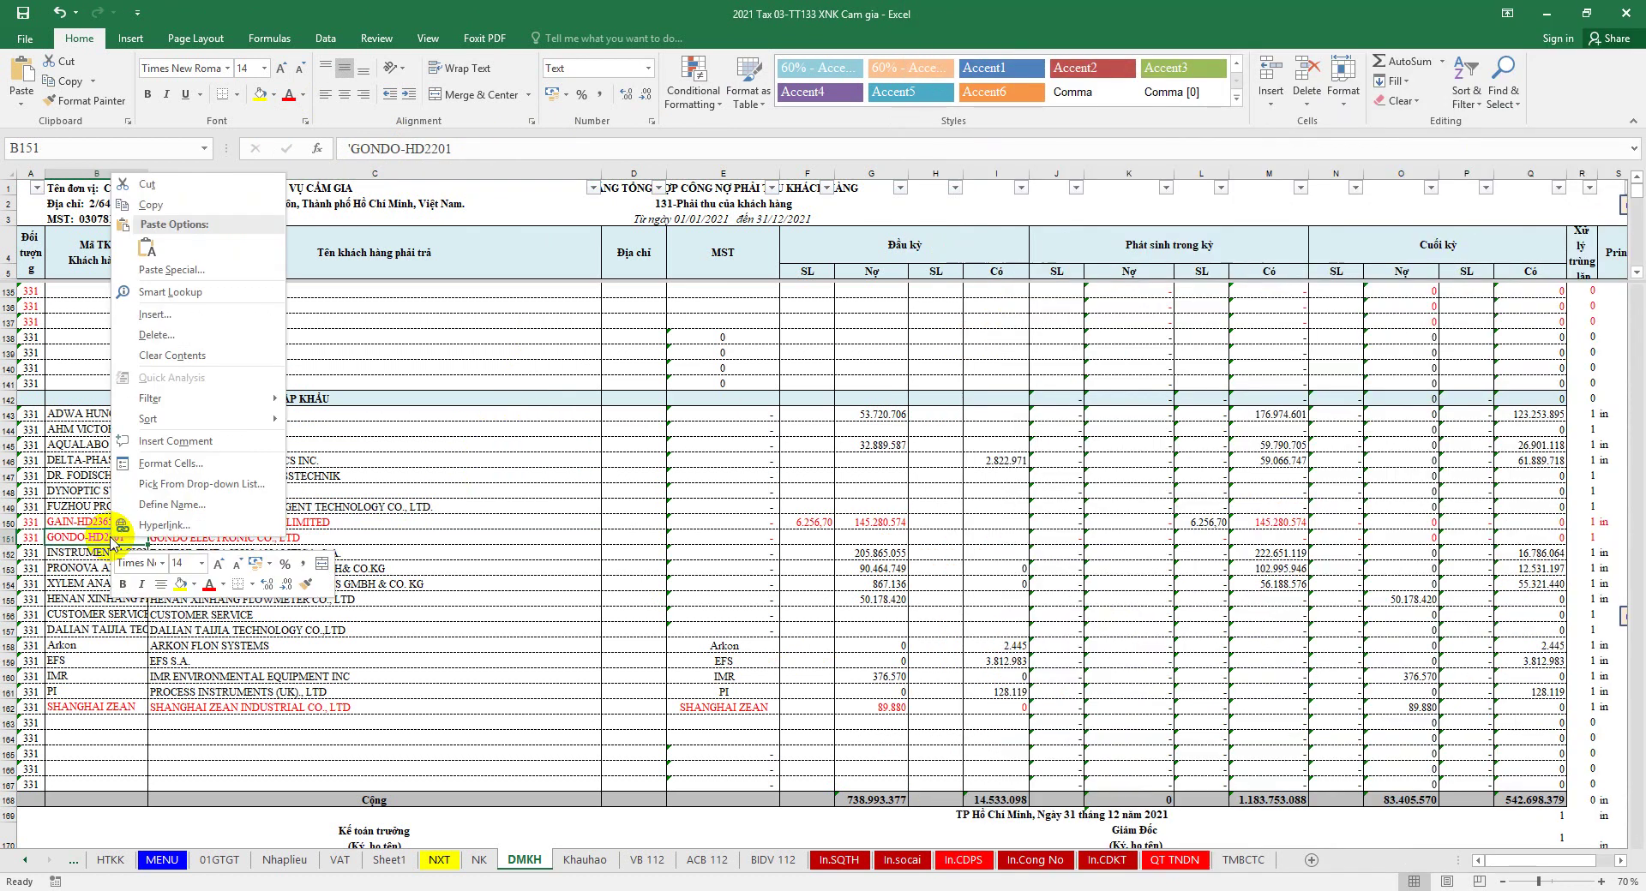
{"action": "left_click", "coordinate": [146, 210]}
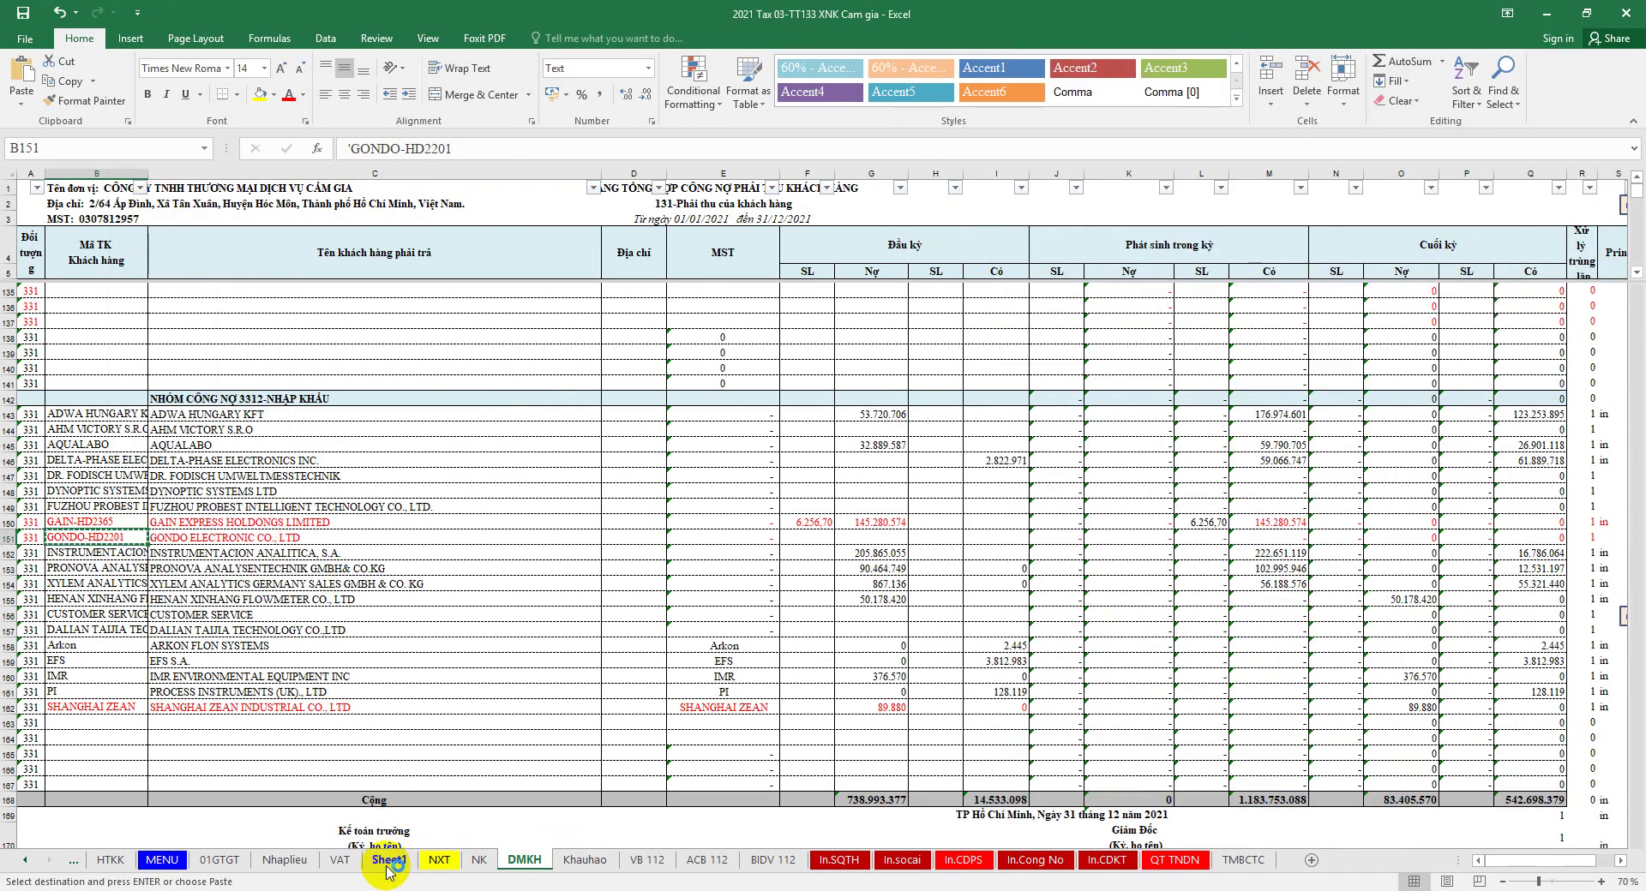
{"action": "left_click", "coordinate": [284, 859]}
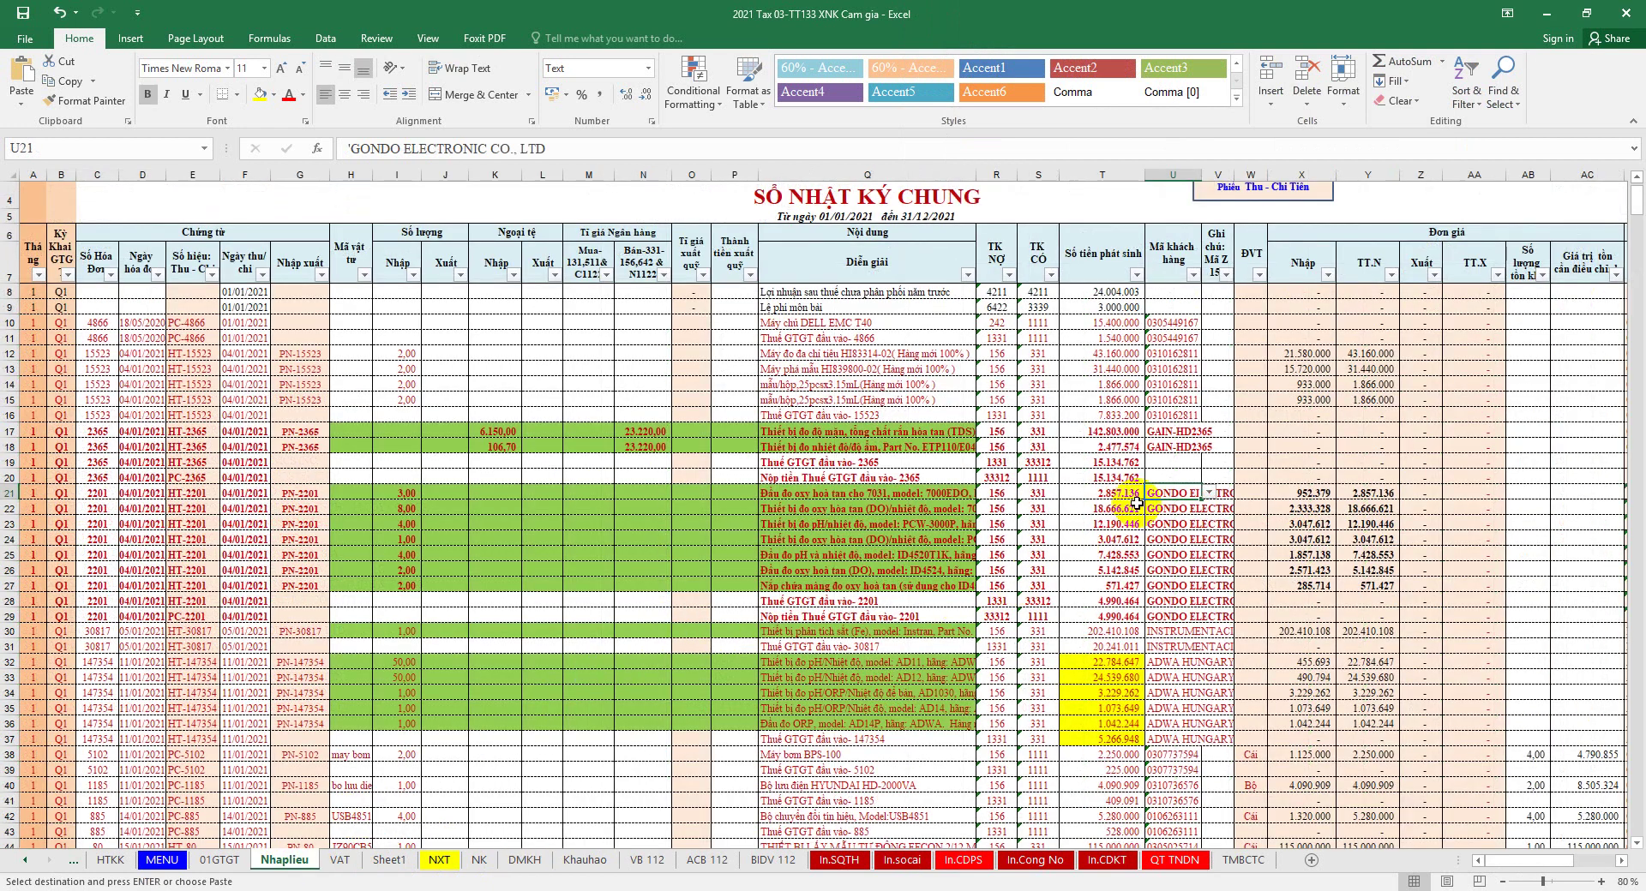
{"action": "left_click_drag", "start_coordinate": [1163, 493], "coordinate": [1166, 588]}
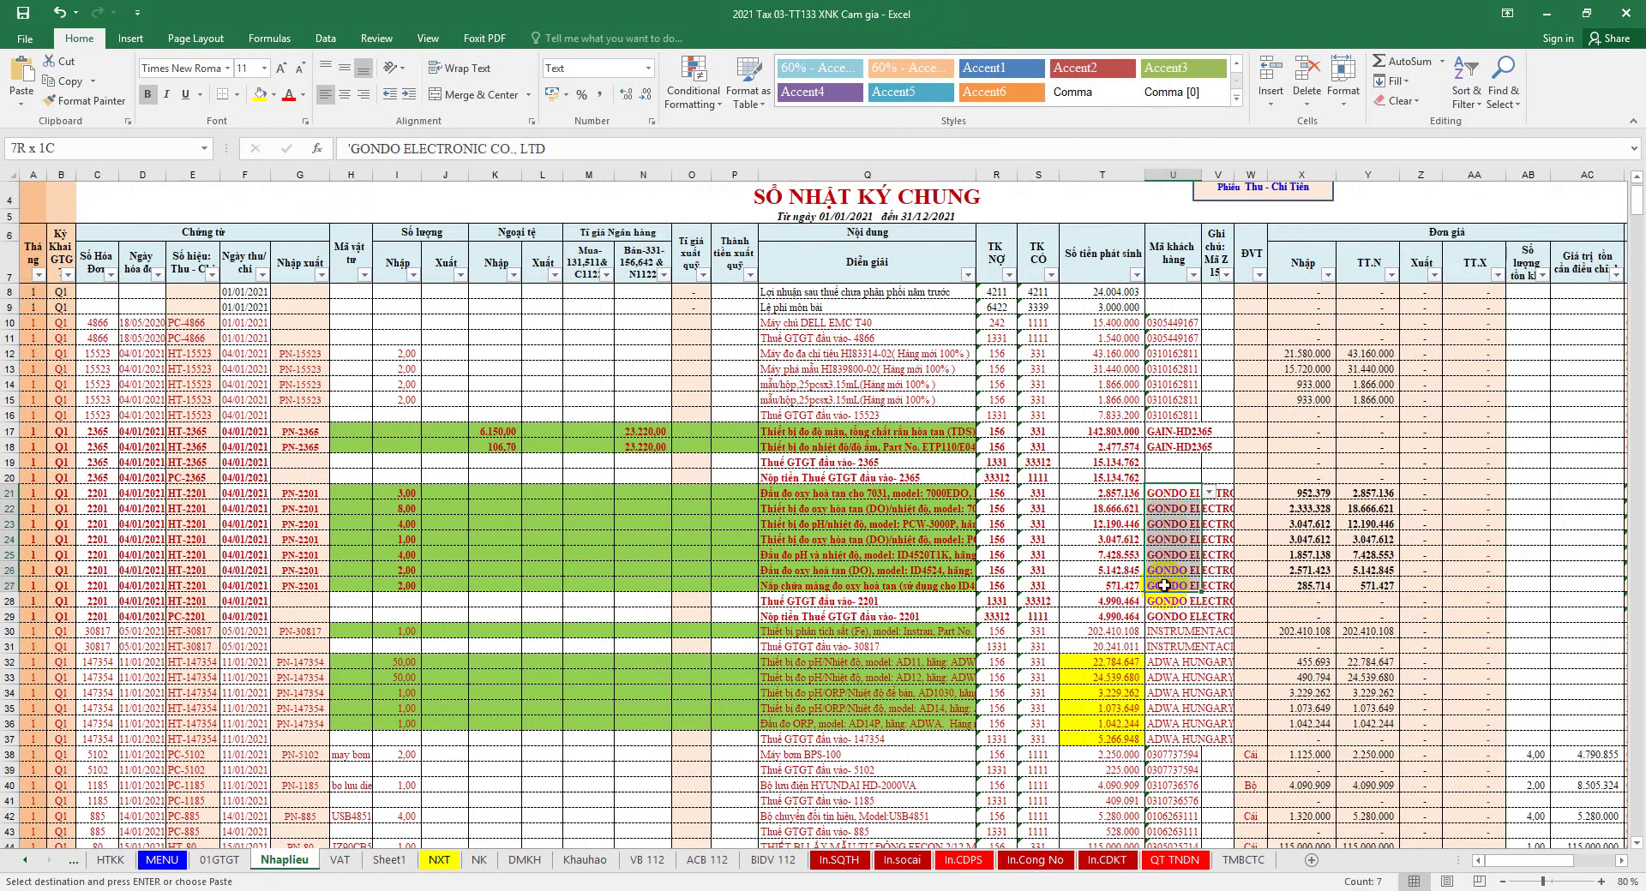
{"action": "right_click", "coordinate": [1167, 589]}
{"action": "left_click", "coordinate": [1221, 210]}
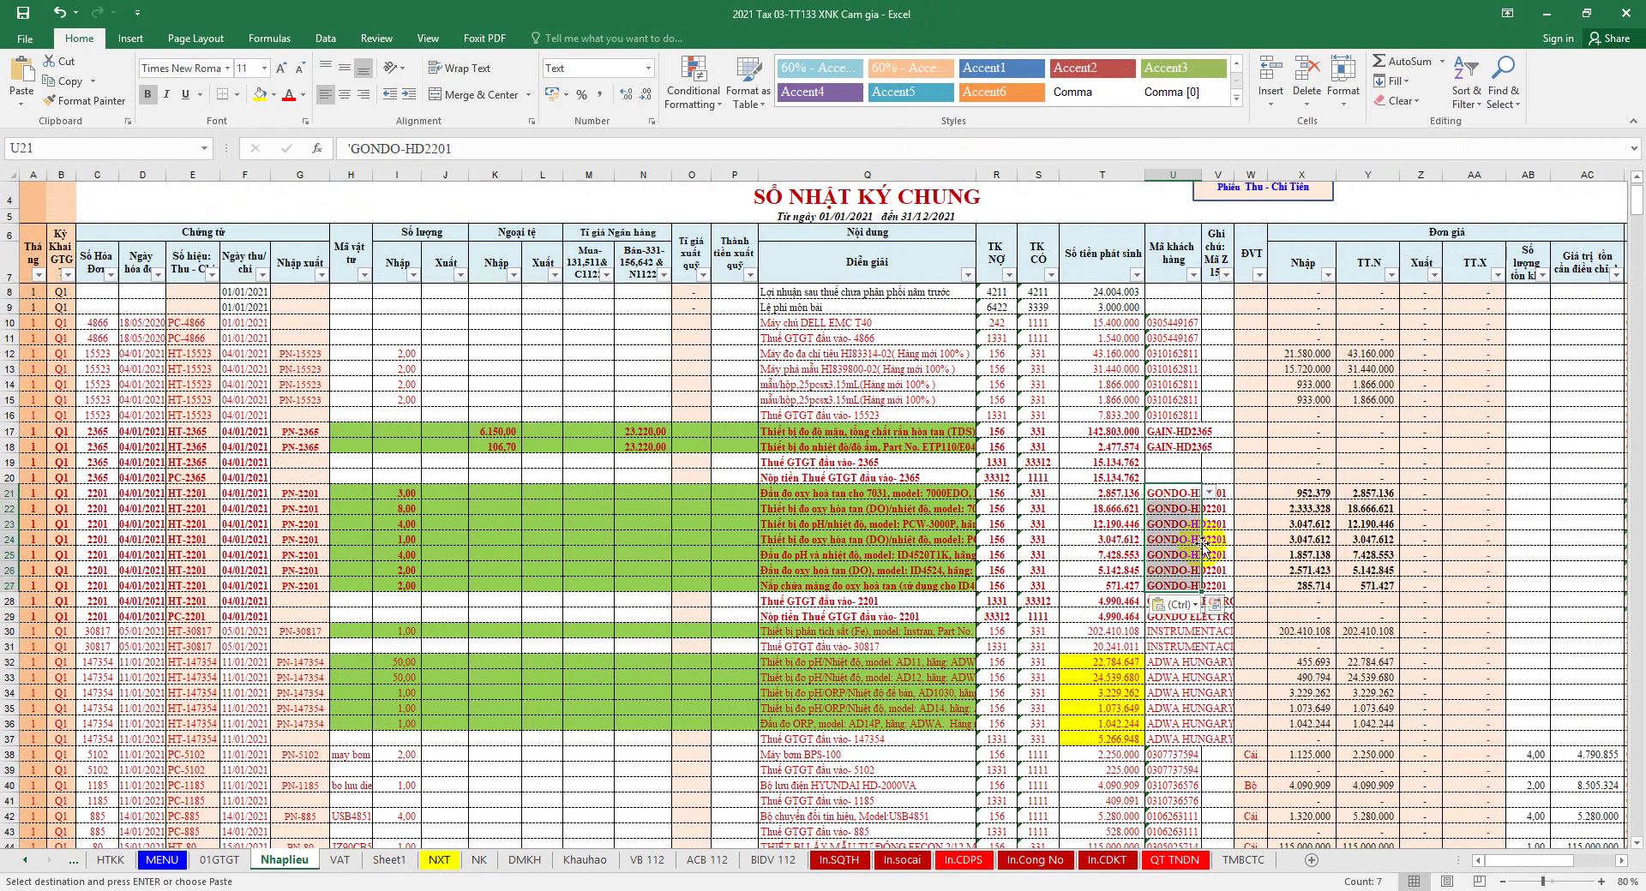
{"action": "right_click", "coordinate": [1148, 590]}
{"action": "key", "text": "Escape"}
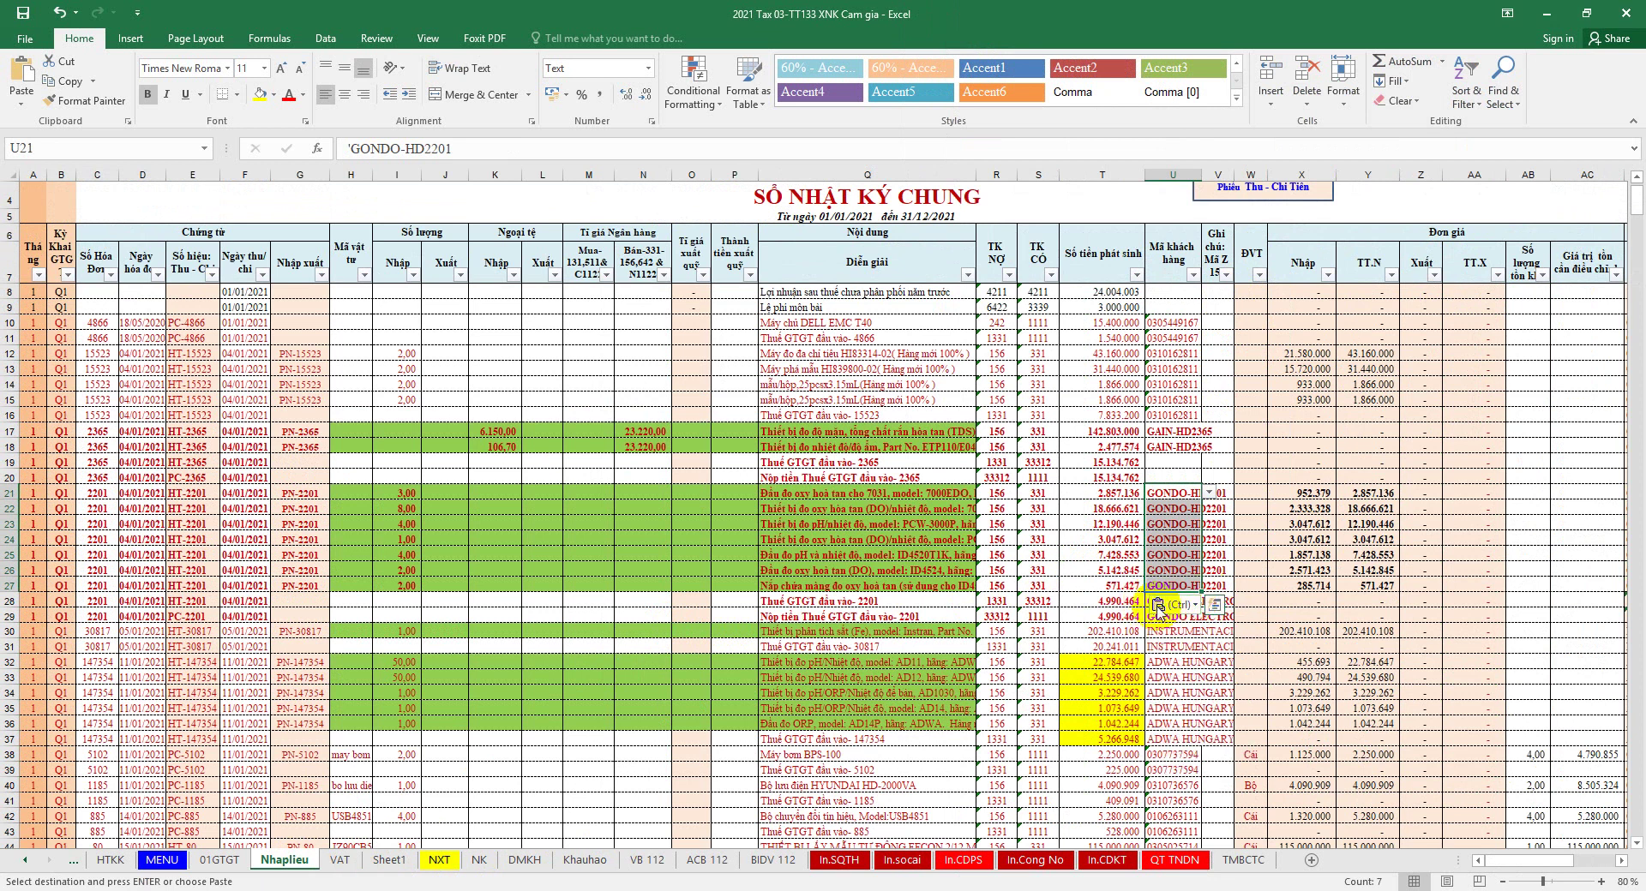
Step: Clear the customer codes in U28 and U29 of the two 2201 VAT rows and save the workbook
{"action": "left_click", "coordinate": [1162, 584]}
{"action": "key", "text": "Down"}
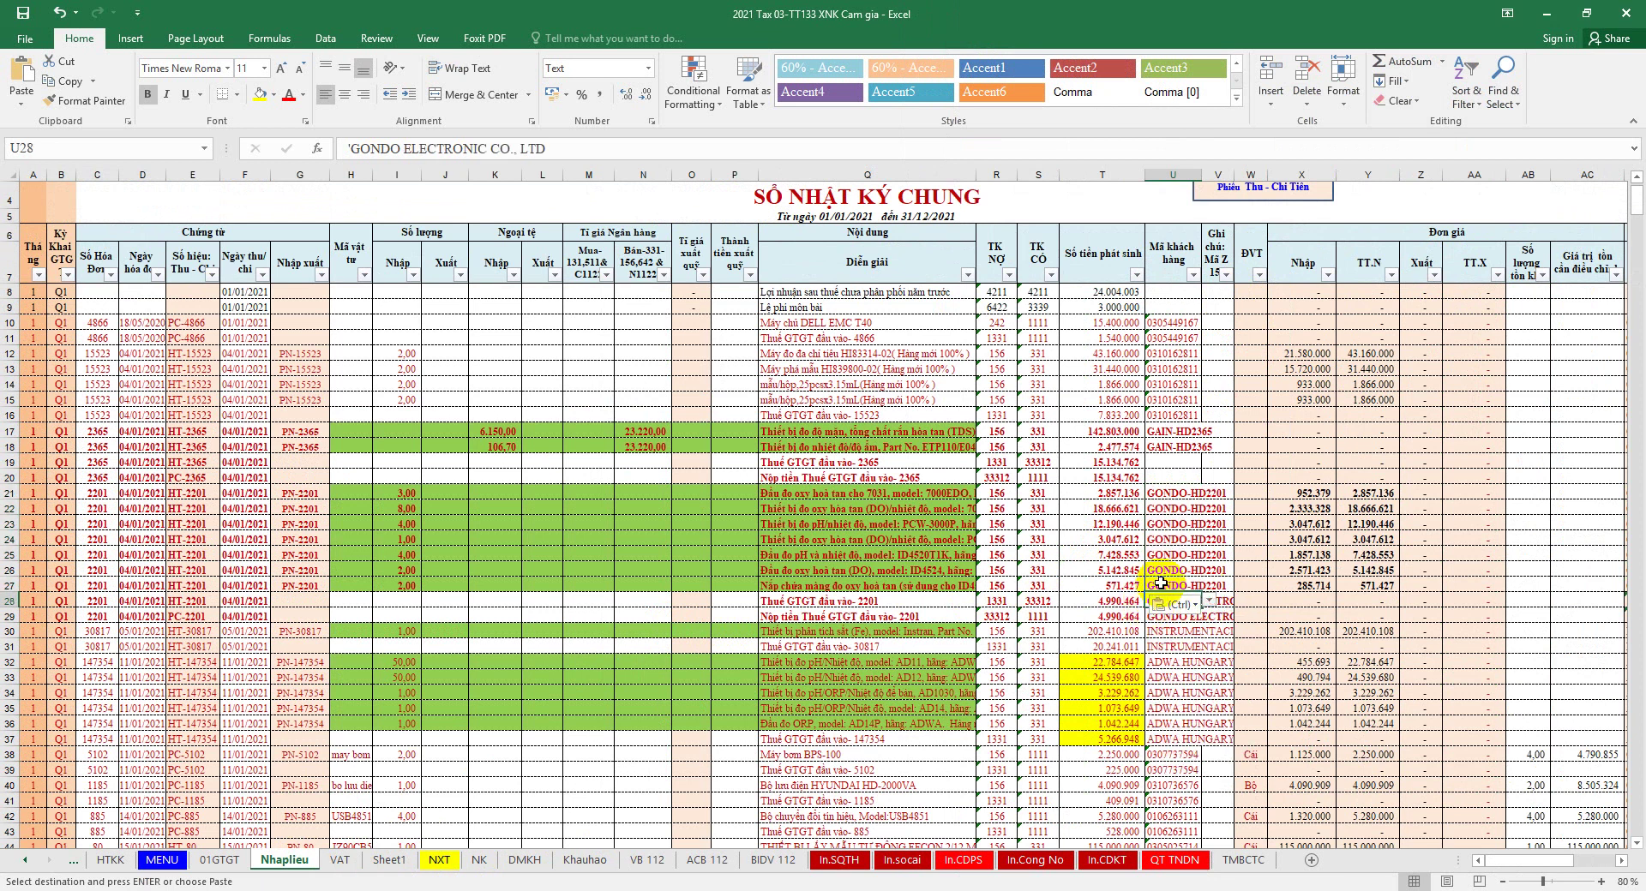
{"action": "key", "text": "Return"}
{"action": "left_click", "coordinate": [1162, 613]}
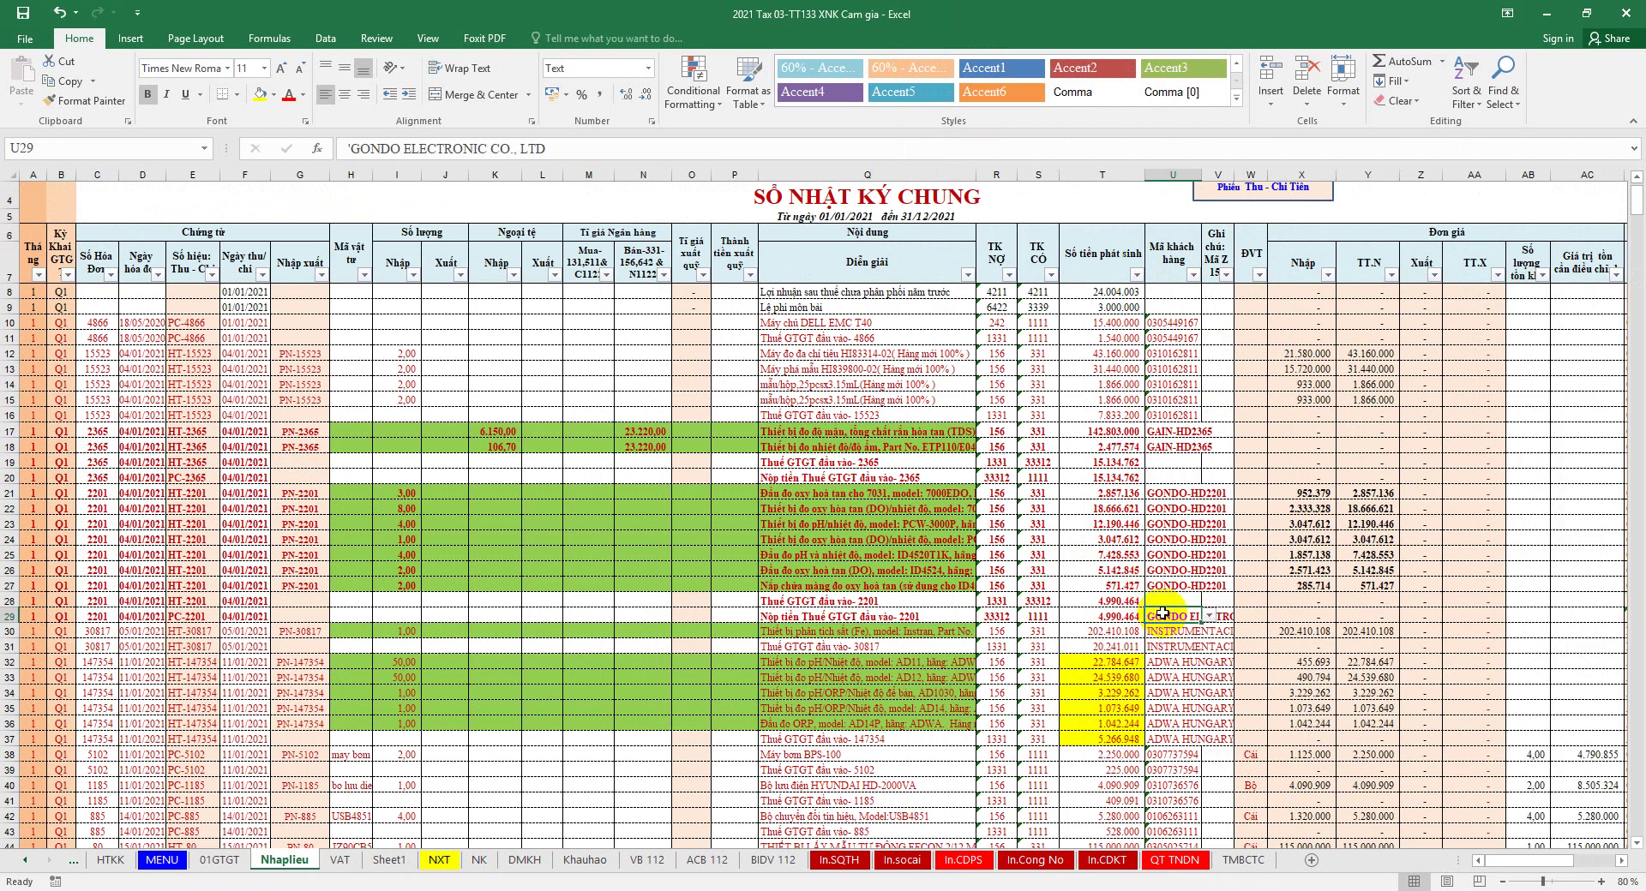
{"action": "key", "text": "Delete"}
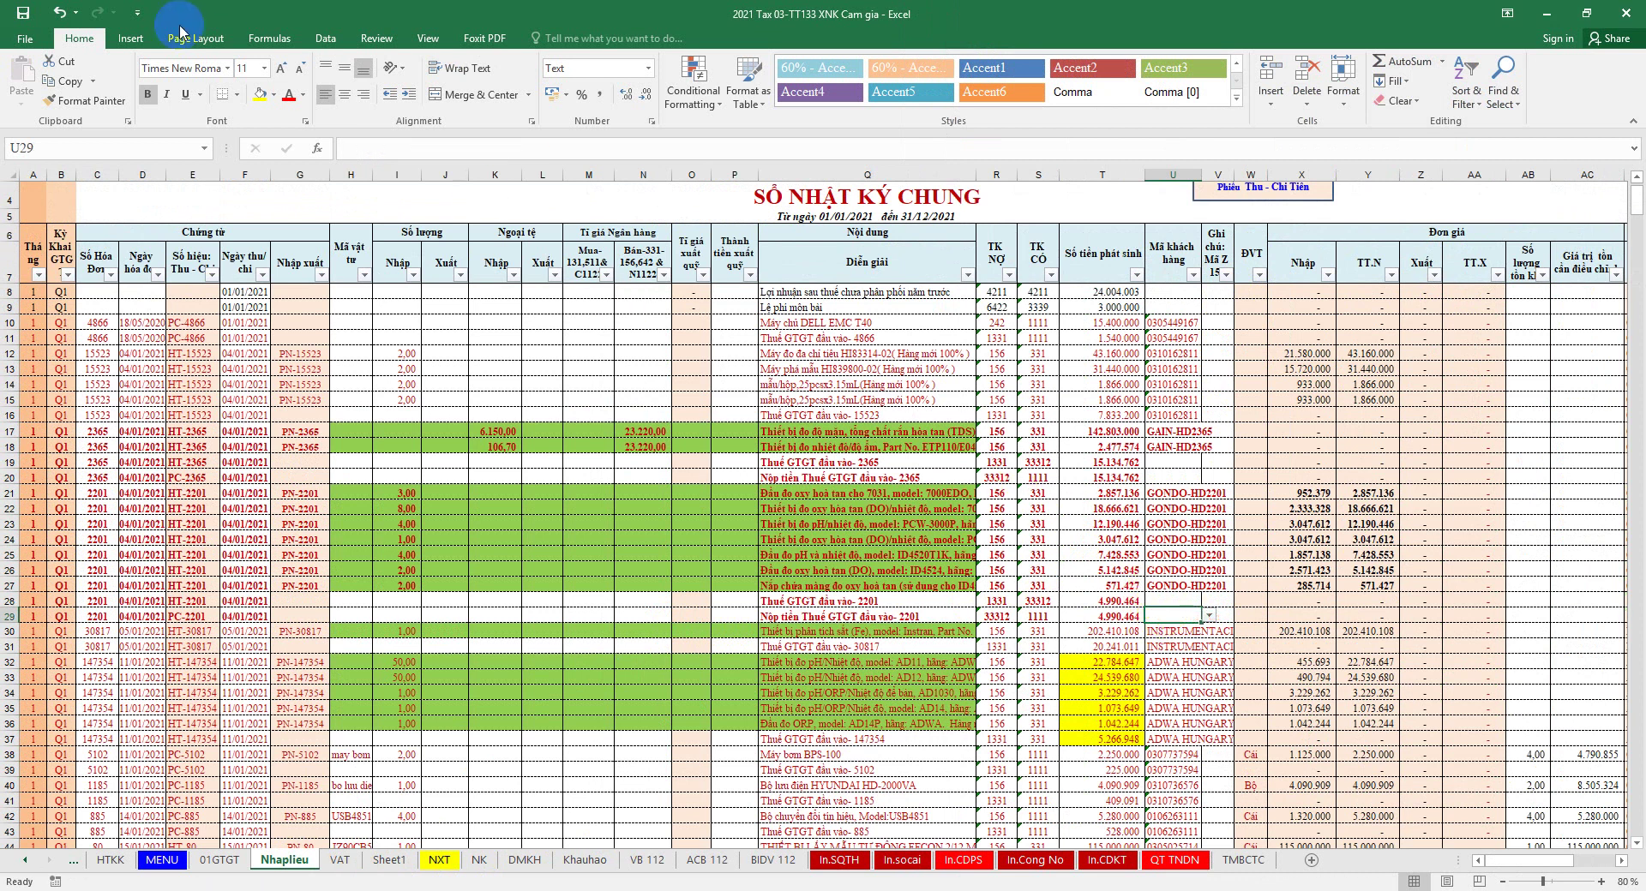
{"action": "left_click", "coordinate": [23, 13]}
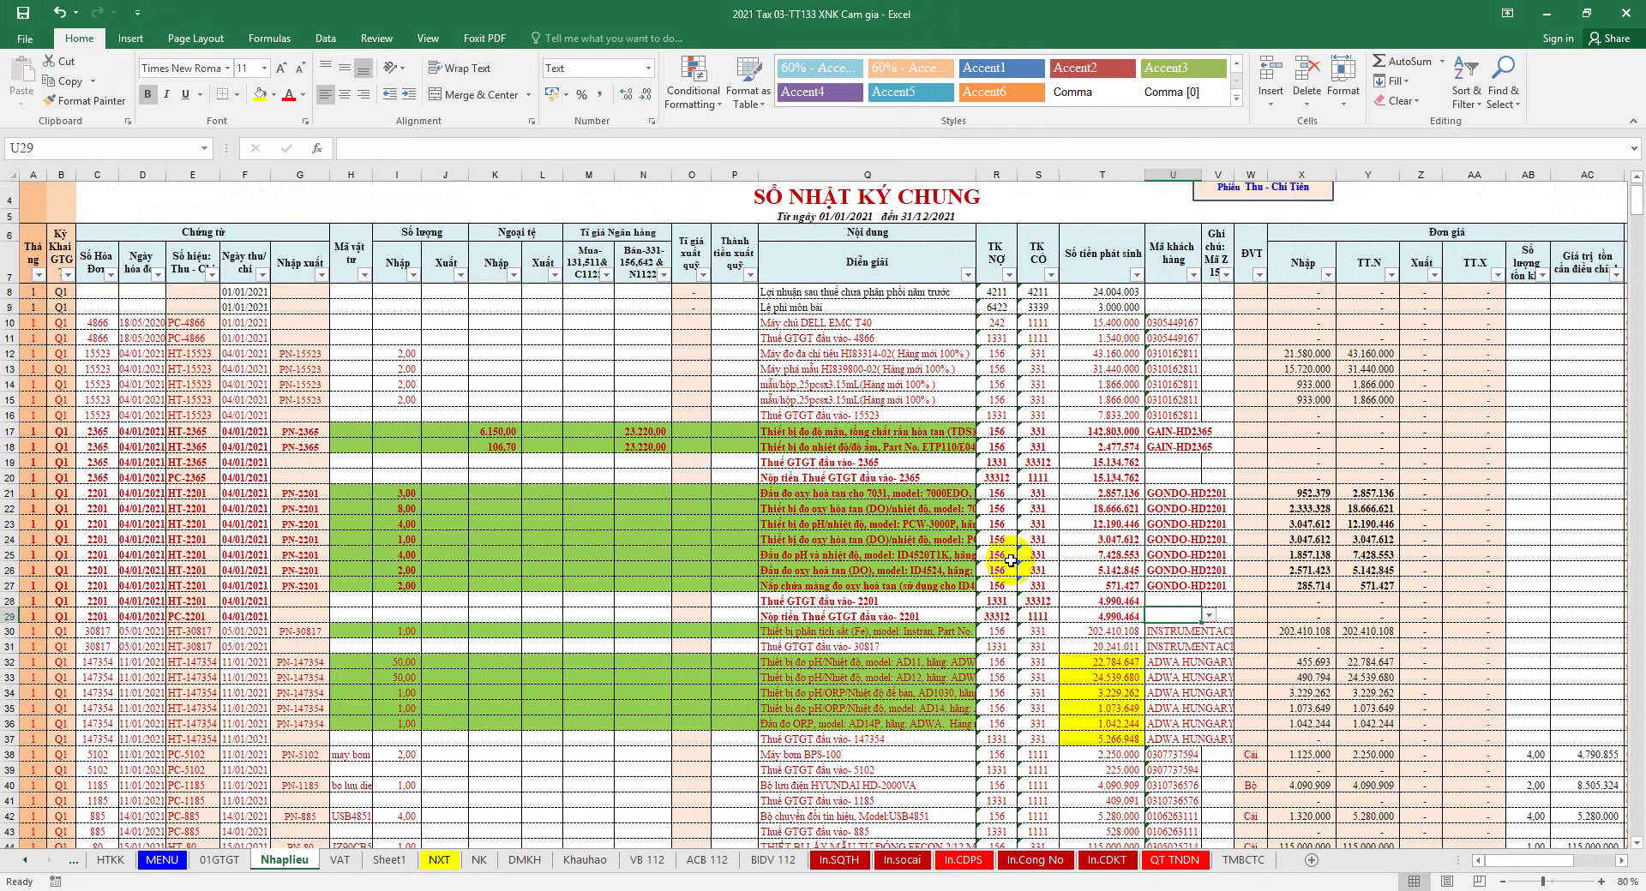
Step: Review the 2201 goods and VAT postings against the customs declaration, selecting the tax lines at the end of page 1
{"action": "left_click_drag", "start_coordinate": [1038, 493], "coordinate": [1204, 586]}
{"action": "left_click_drag", "start_coordinate": [996, 601], "coordinate": [1217, 617]}
{"action": "key", "text": "ctrl+Tab"}
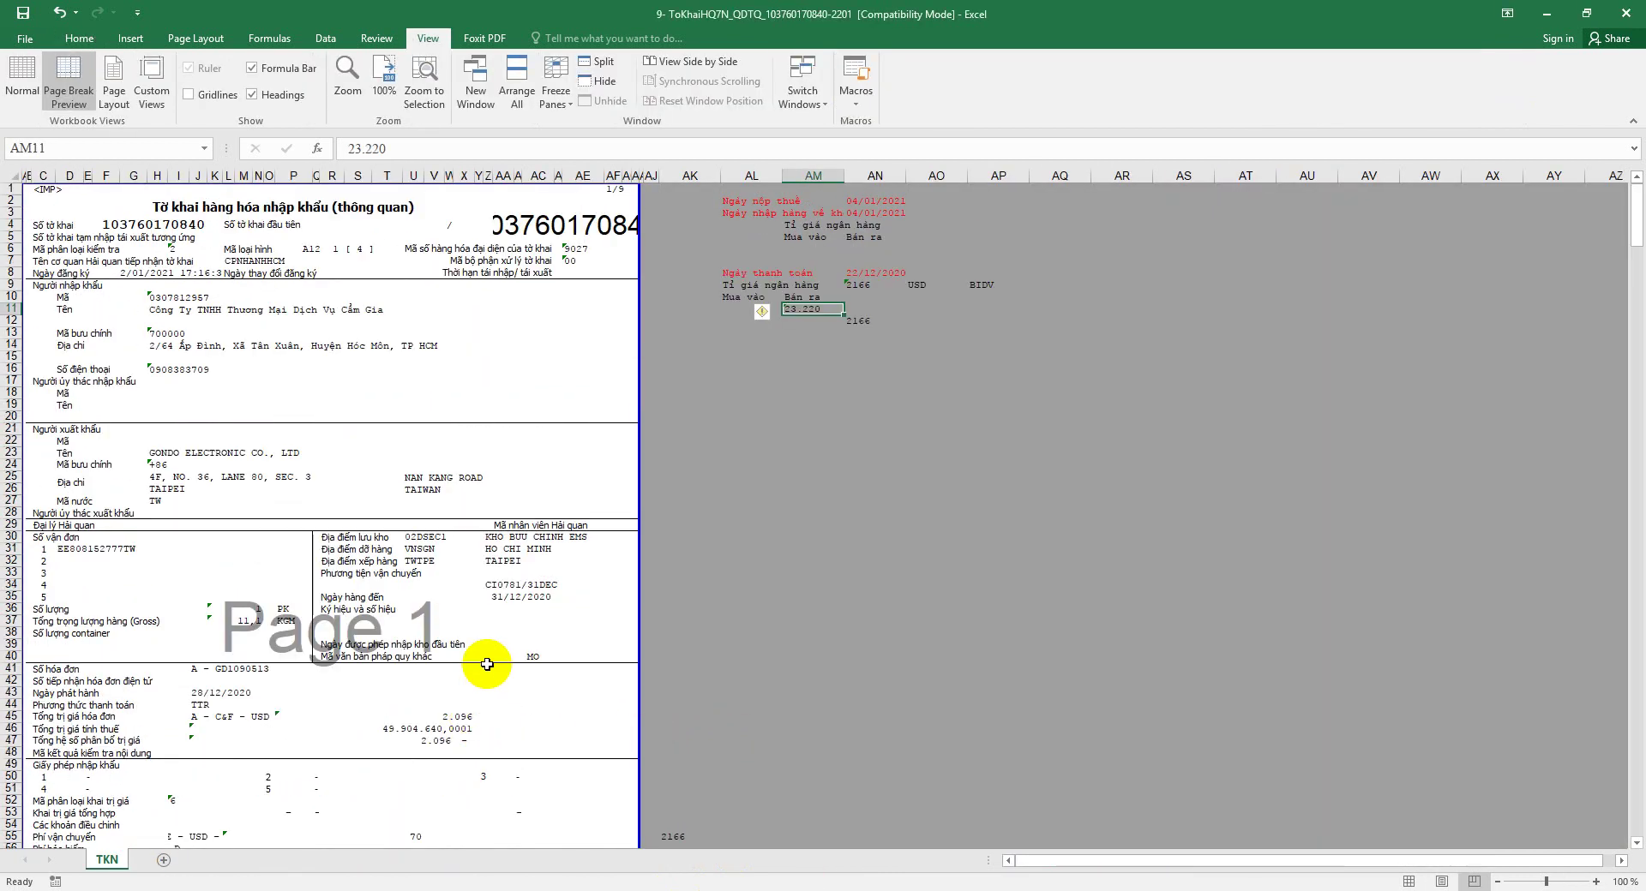
{"action": "left_click", "coordinate": [614, 189]}
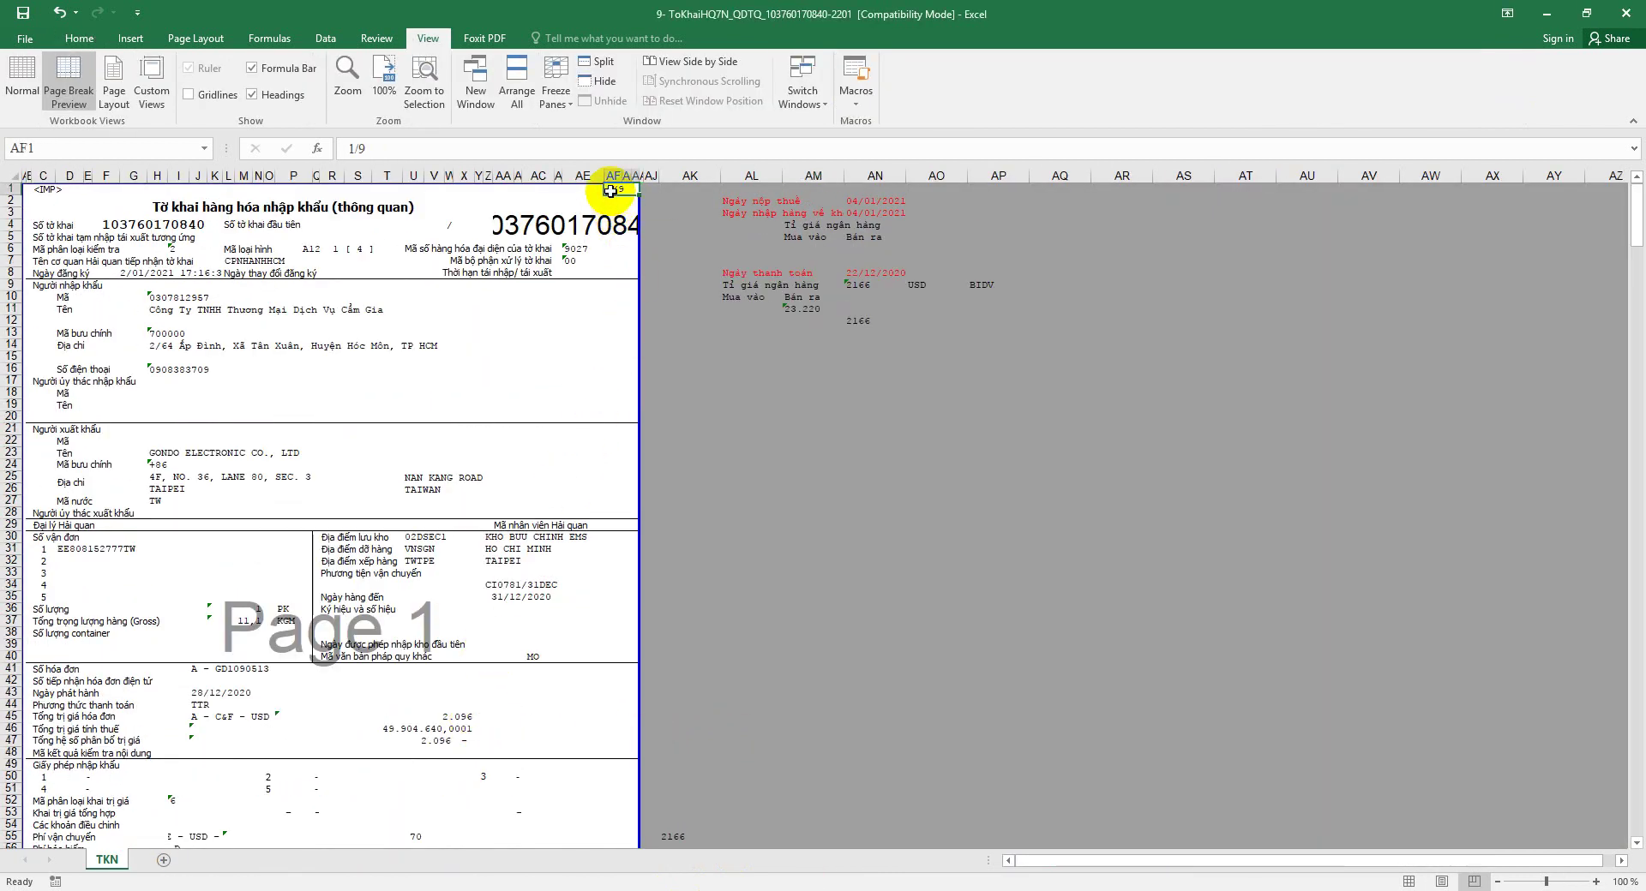
{"action": "scroll", "coordinate": [583, 403], "scroll_direction": "down", "scroll_amount": 6}
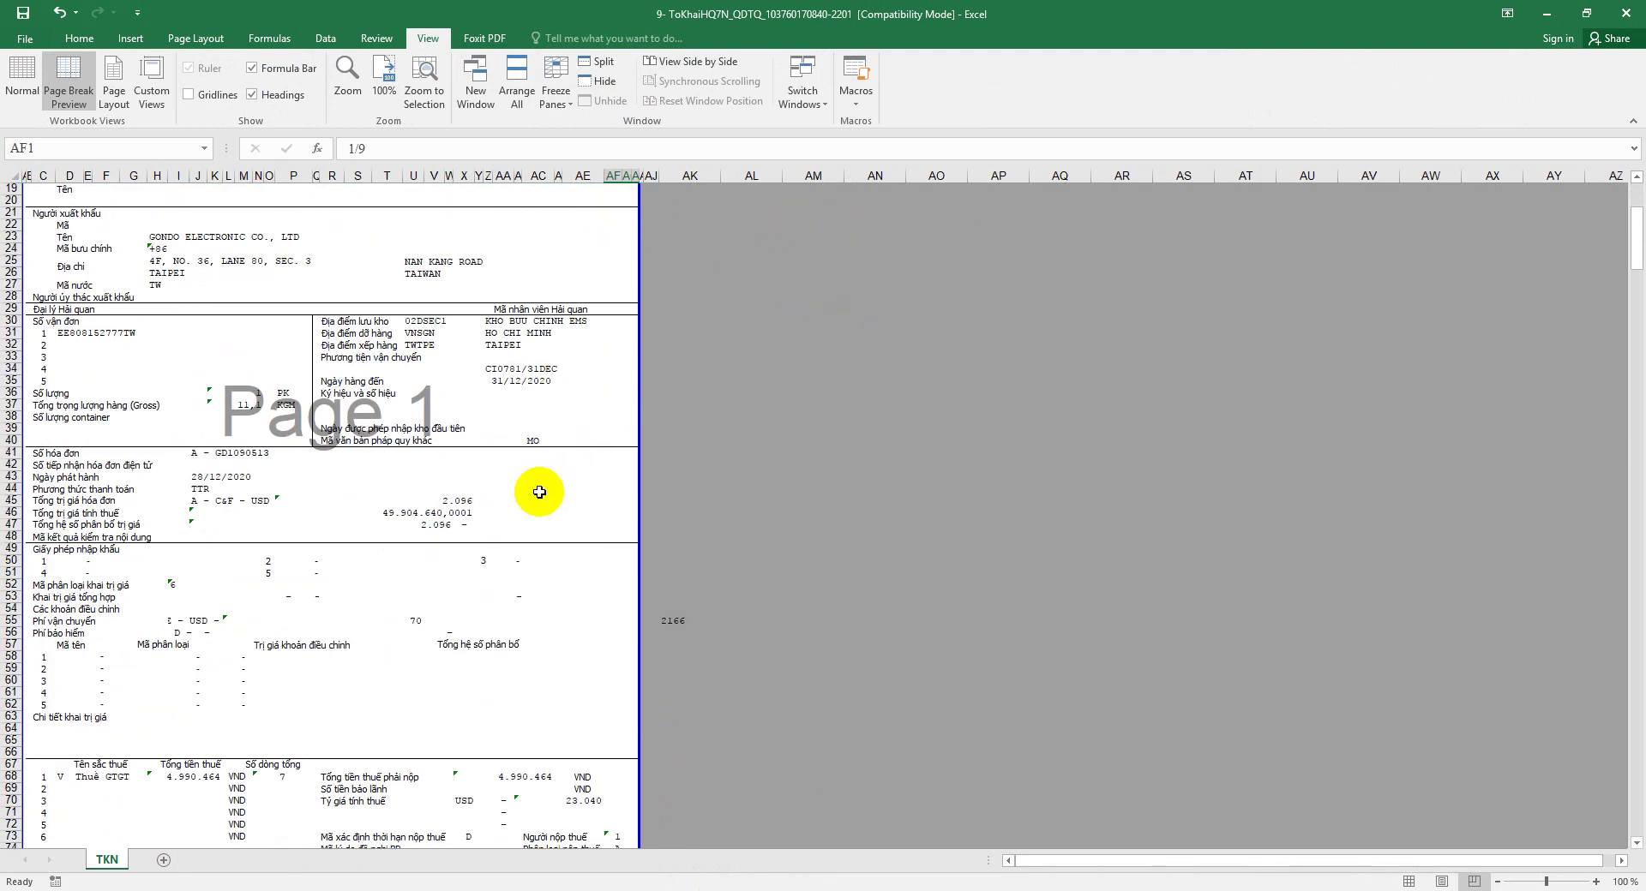
{"action": "scroll", "coordinate": [540, 492], "scroll_direction": "down", "scroll_amount": 2}
{"action": "scroll", "coordinate": [539, 492], "scroll_direction": "down", "scroll_amount": 3}
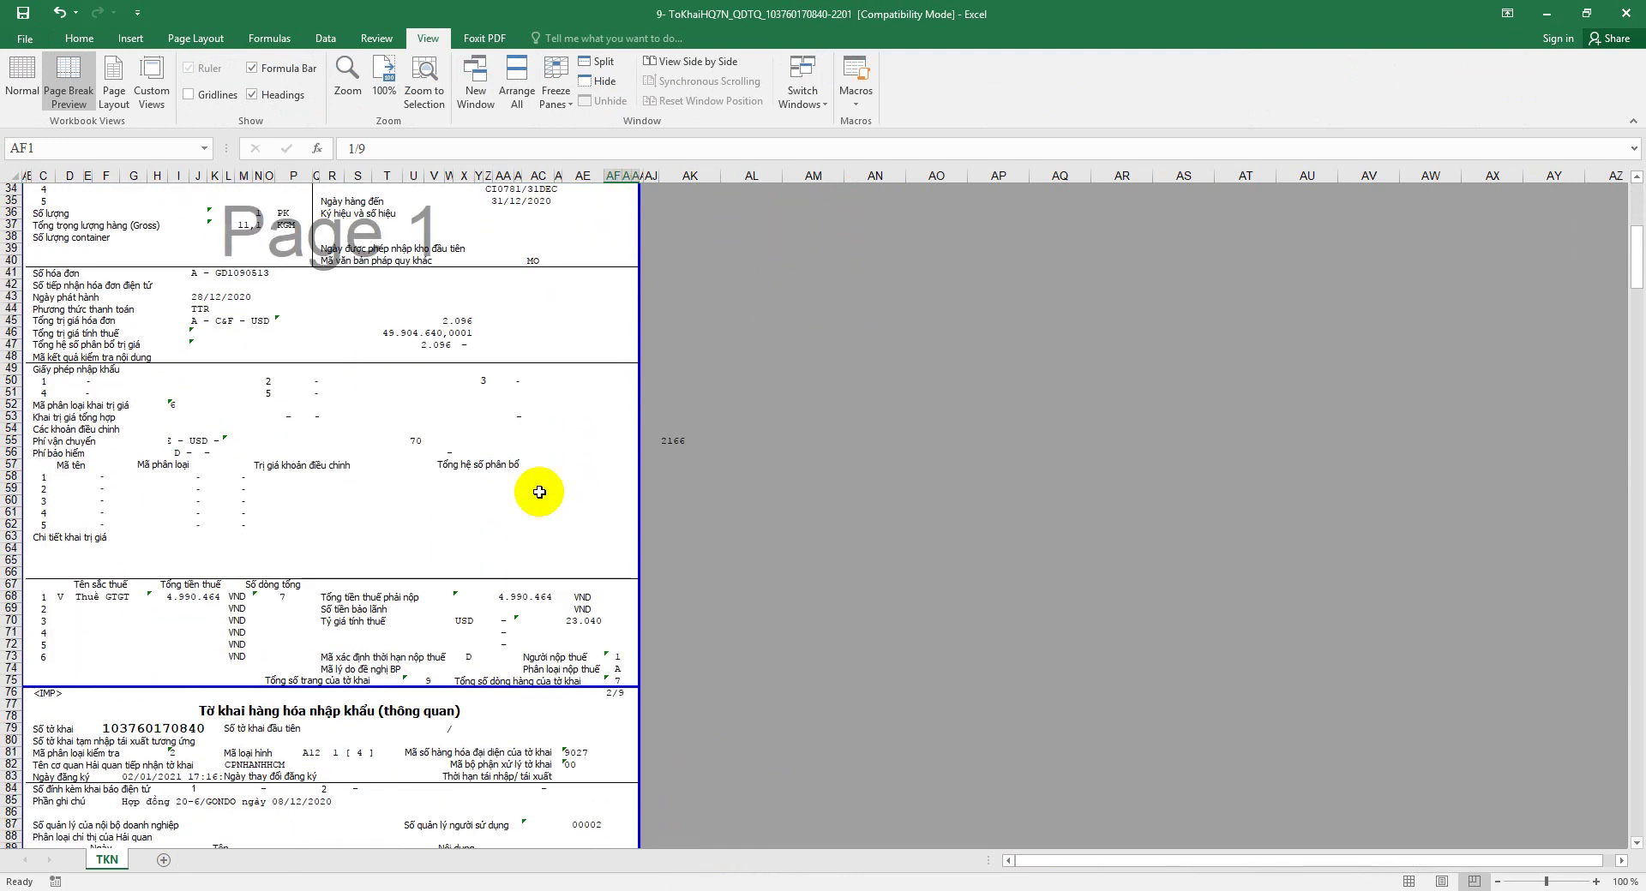
{"action": "left_click_drag", "start_coordinate": [60, 597], "coordinate": [251, 658]}
Step: Examine the customs notice on page 2 and the first item's details on page 3 of the declaration
{"action": "scroll", "coordinate": [464, 619], "scroll_direction": "down", "scroll_amount": 20}
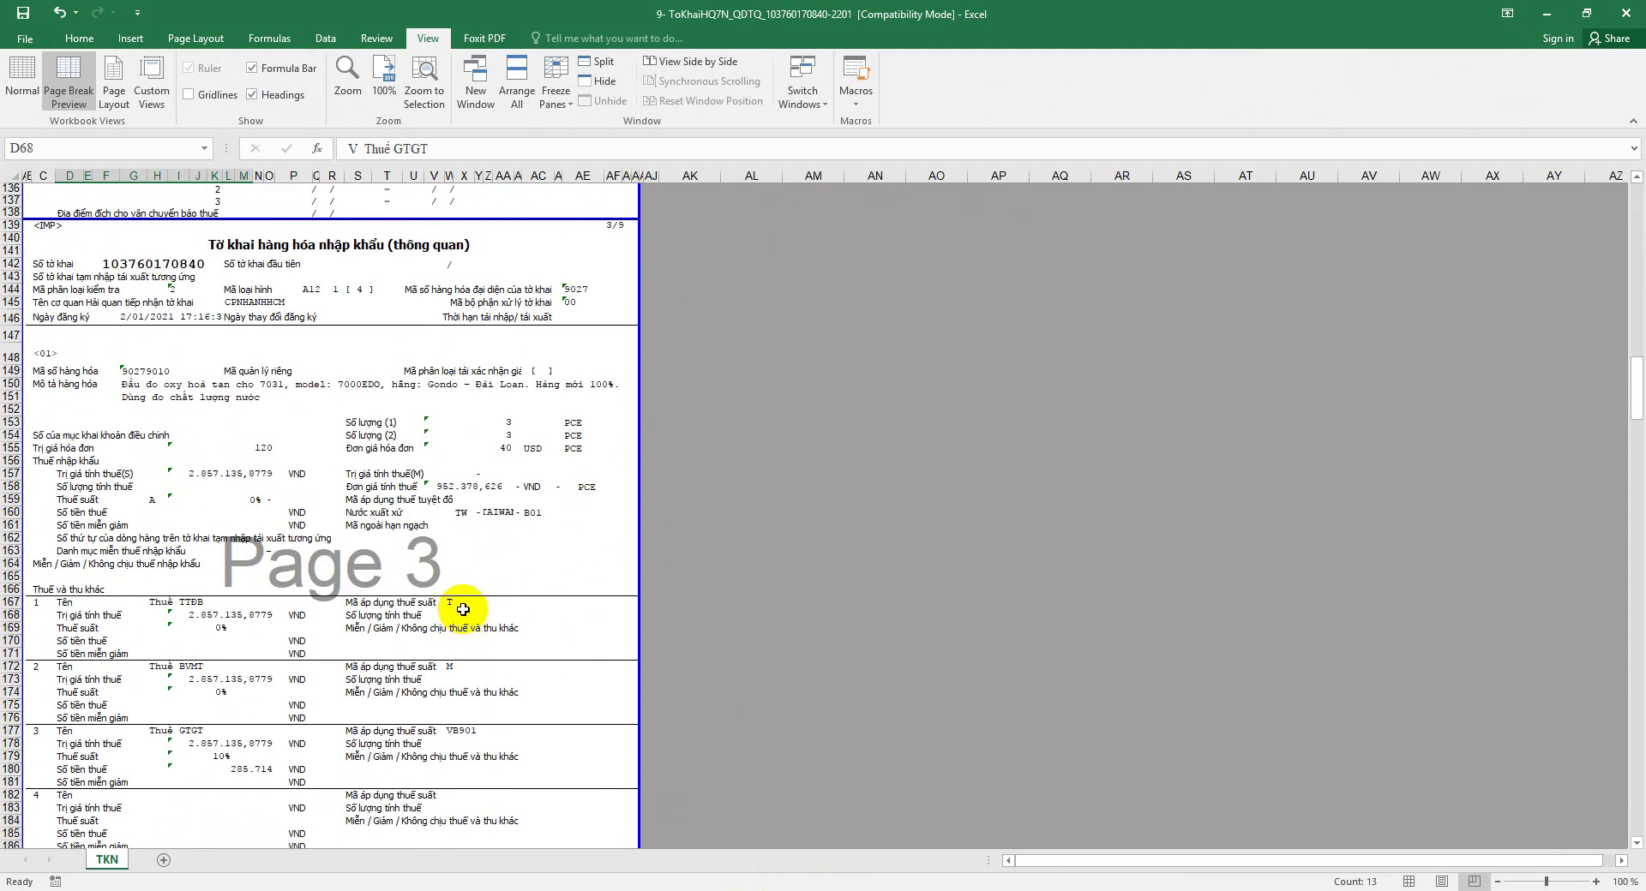
{"action": "scroll", "coordinate": [461, 610], "scroll_direction": "up", "scroll_amount": 7}
{"action": "scroll", "coordinate": [471, 598], "scroll_direction": "up", "scroll_amount": 3}
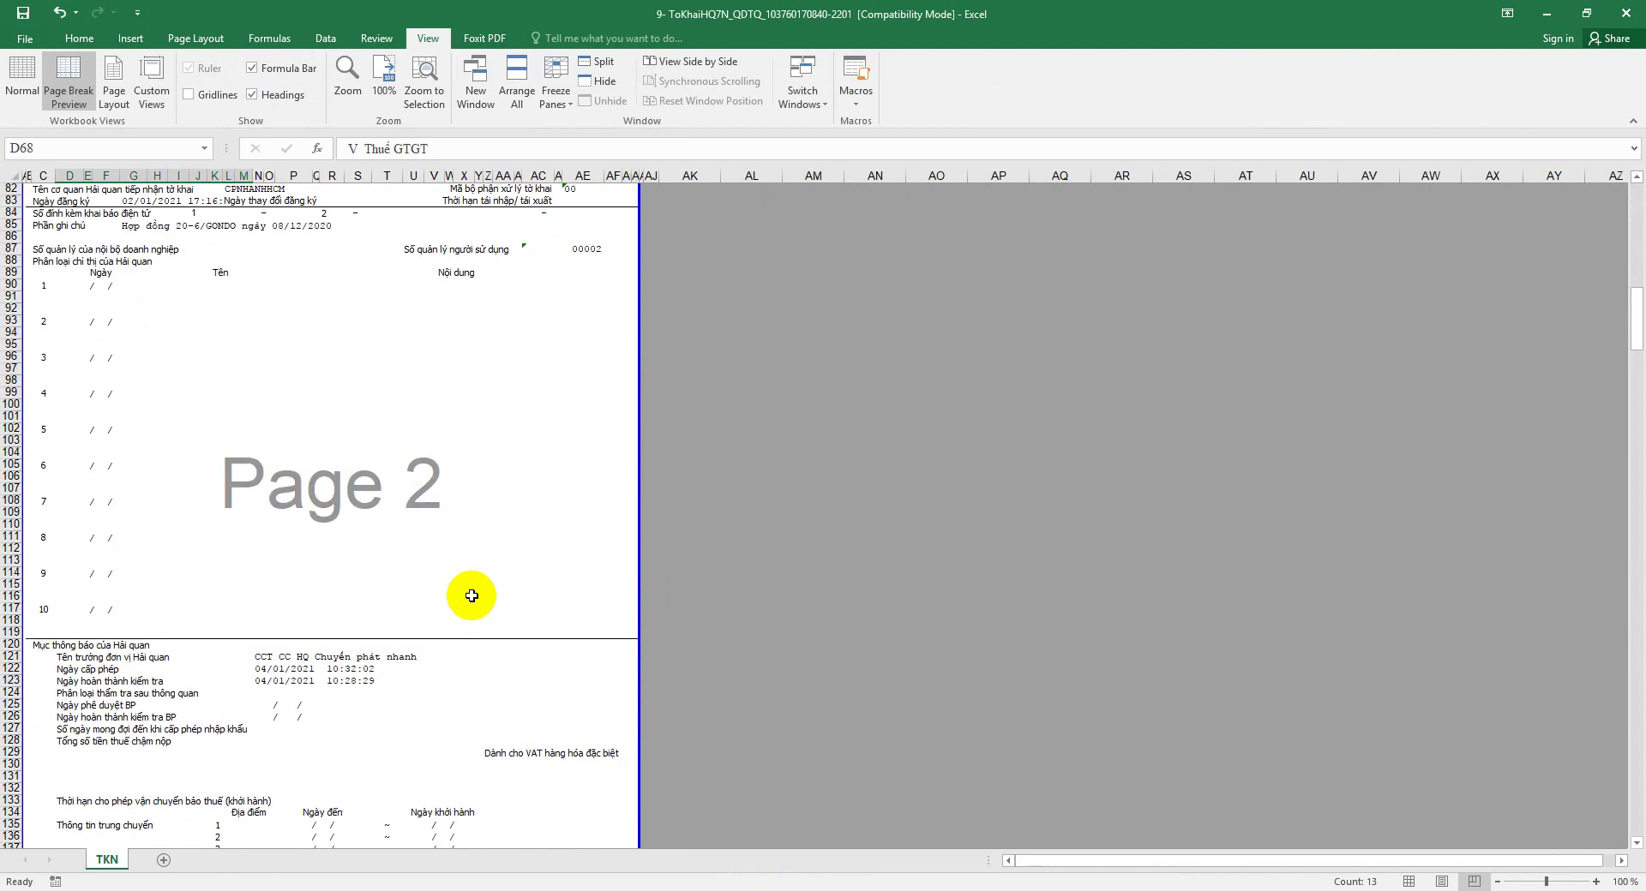
{"action": "scroll", "coordinate": [472, 595], "scroll_direction": "down", "scroll_amount": 11}
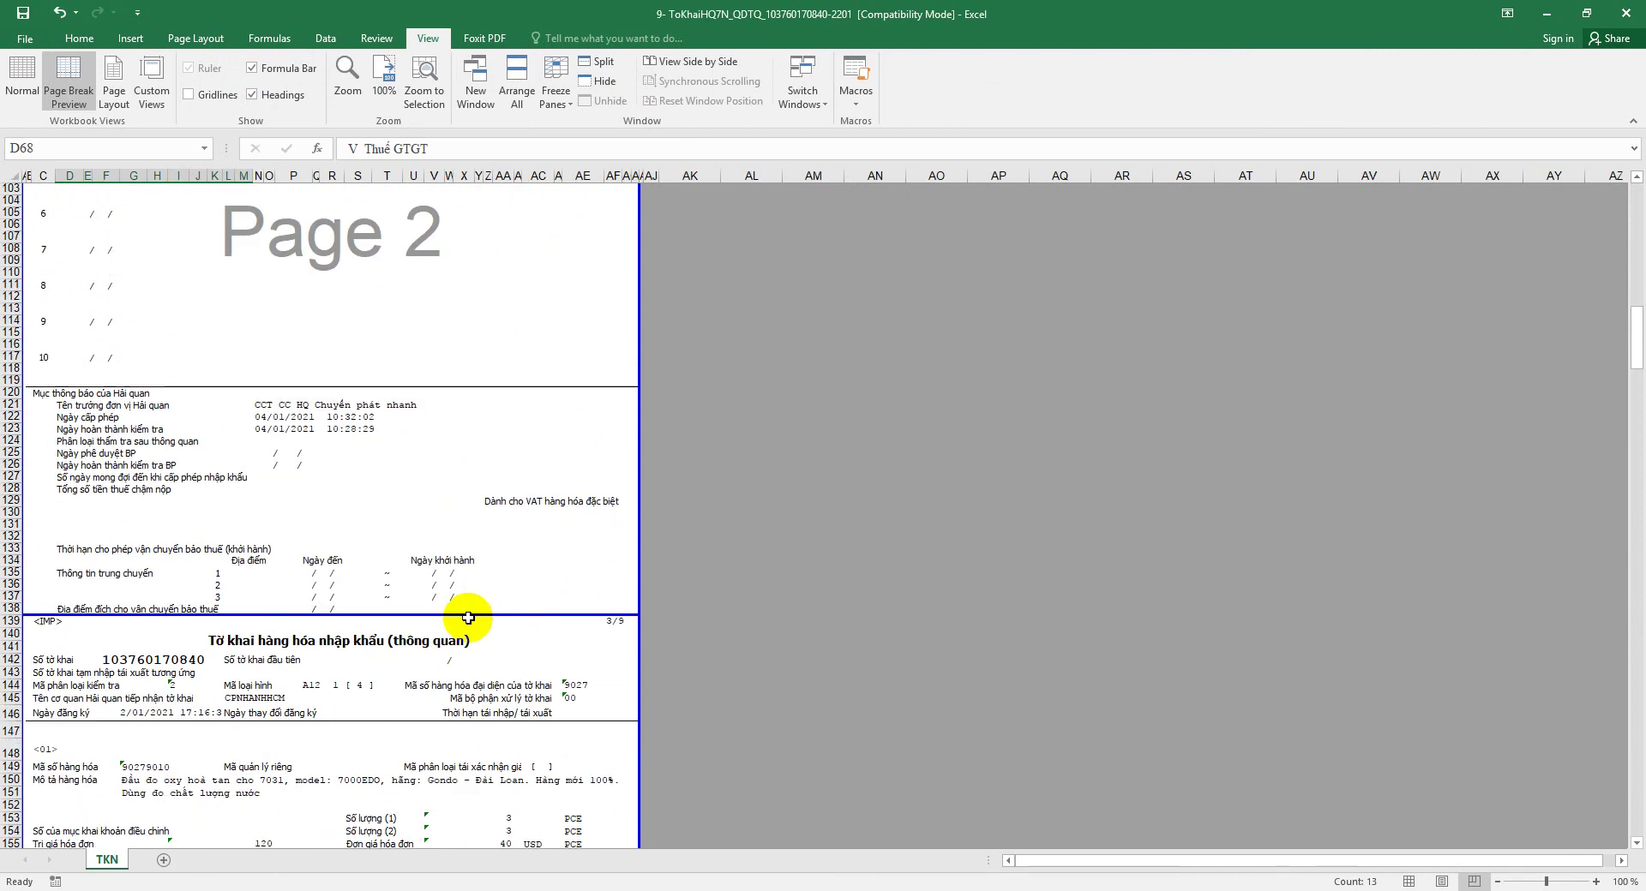
{"action": "scroll", "coordinate": [470, 504], "scroll_direction": "down", "scroll_amount": 3}
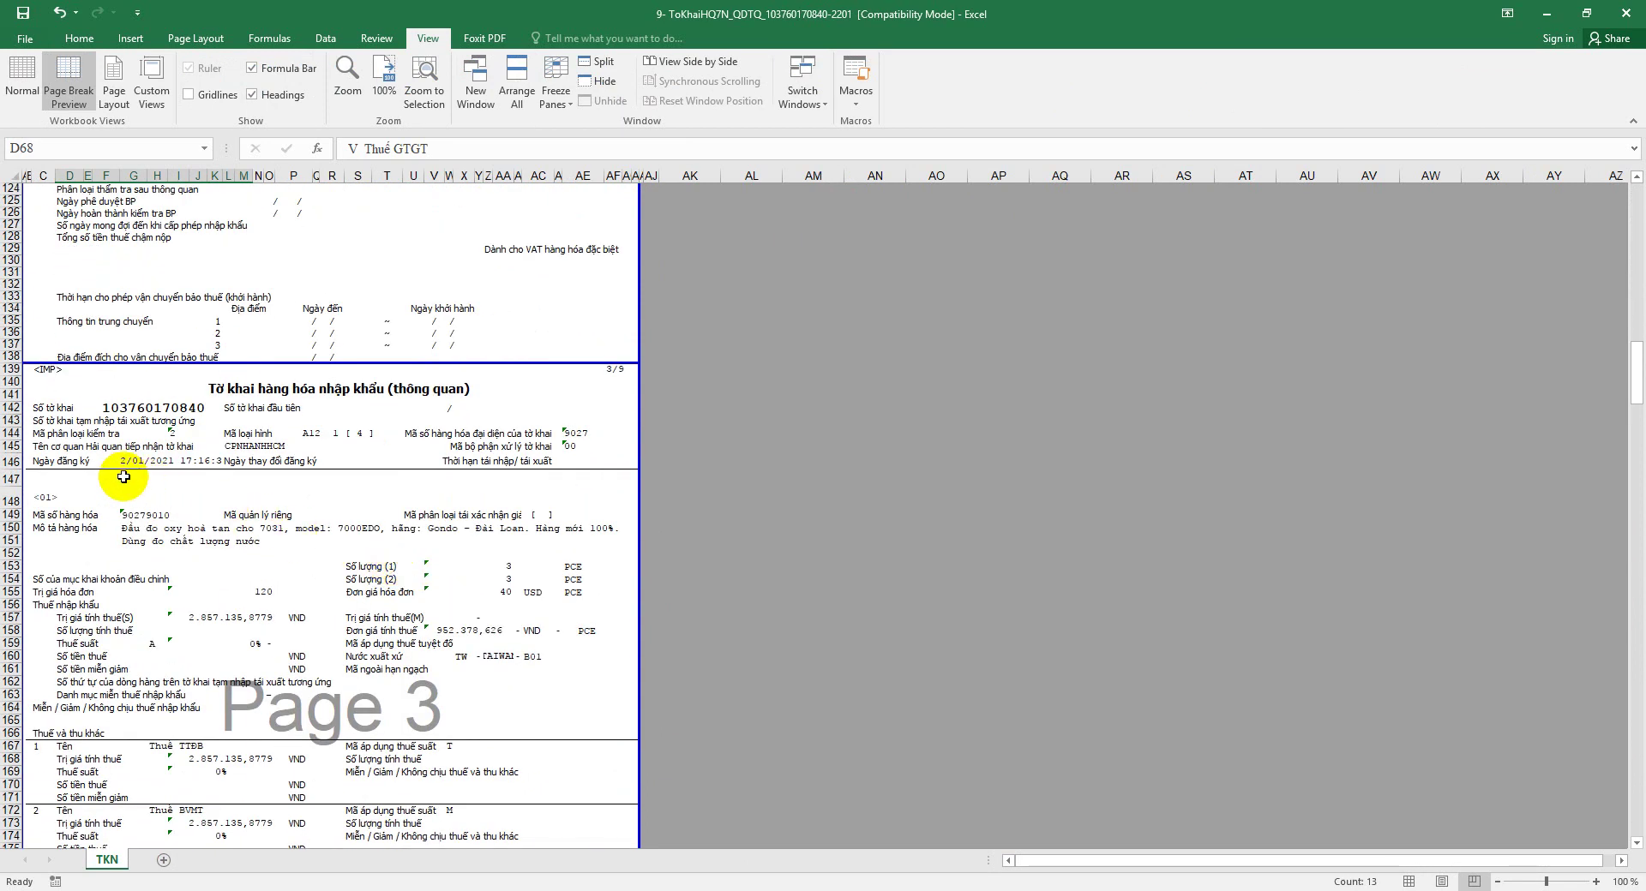
Step: Examine the first item's description, quantity, unit price, invoice value and taxable value on page 3 of the declaration
{"action": "left_click", "coordinate": [48, 446]}
{"action": "left_click_drag", "start_coordinate": [60, 527], "coordinate": [365, 537]}
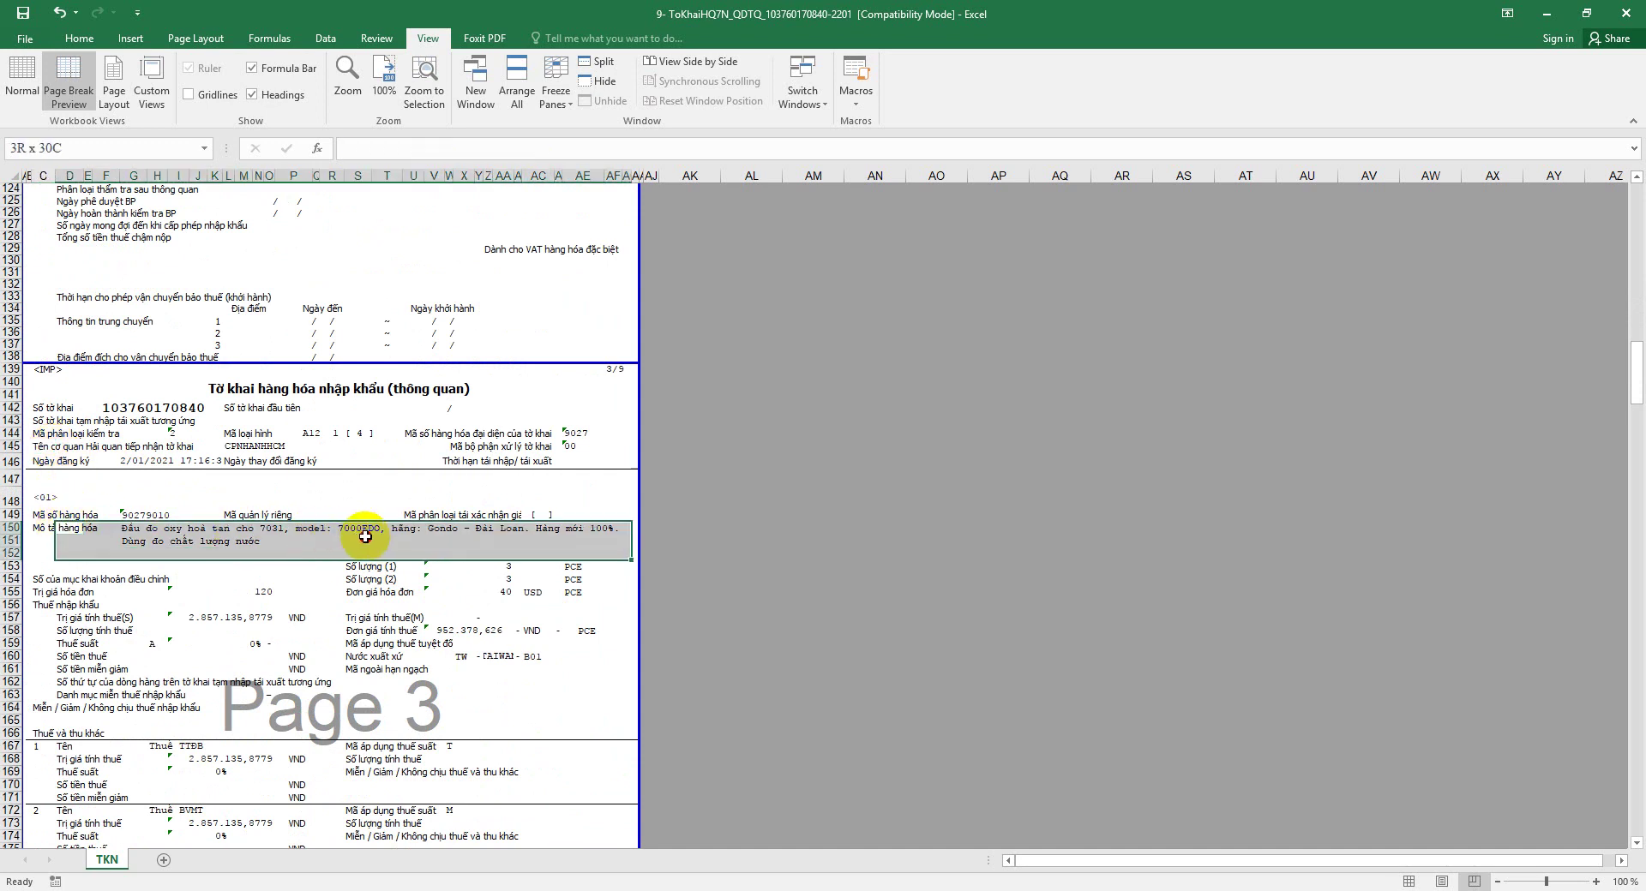
{"action": "left_click", "coordinate": [474, 568]}
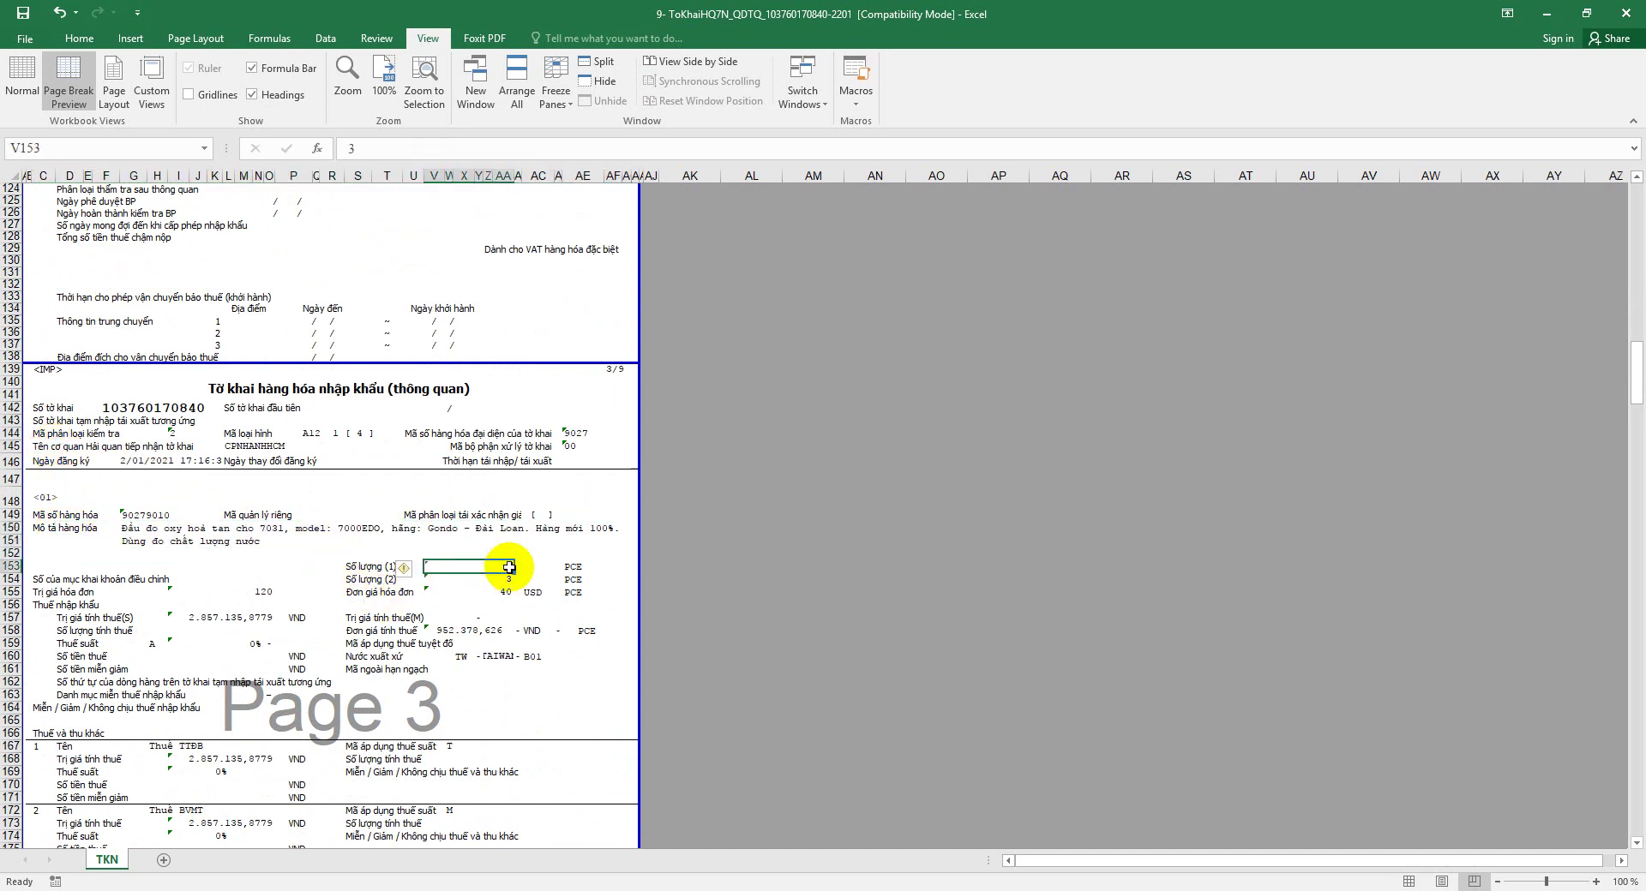
{"action": "left_click", "coordinate": [496, 592]}
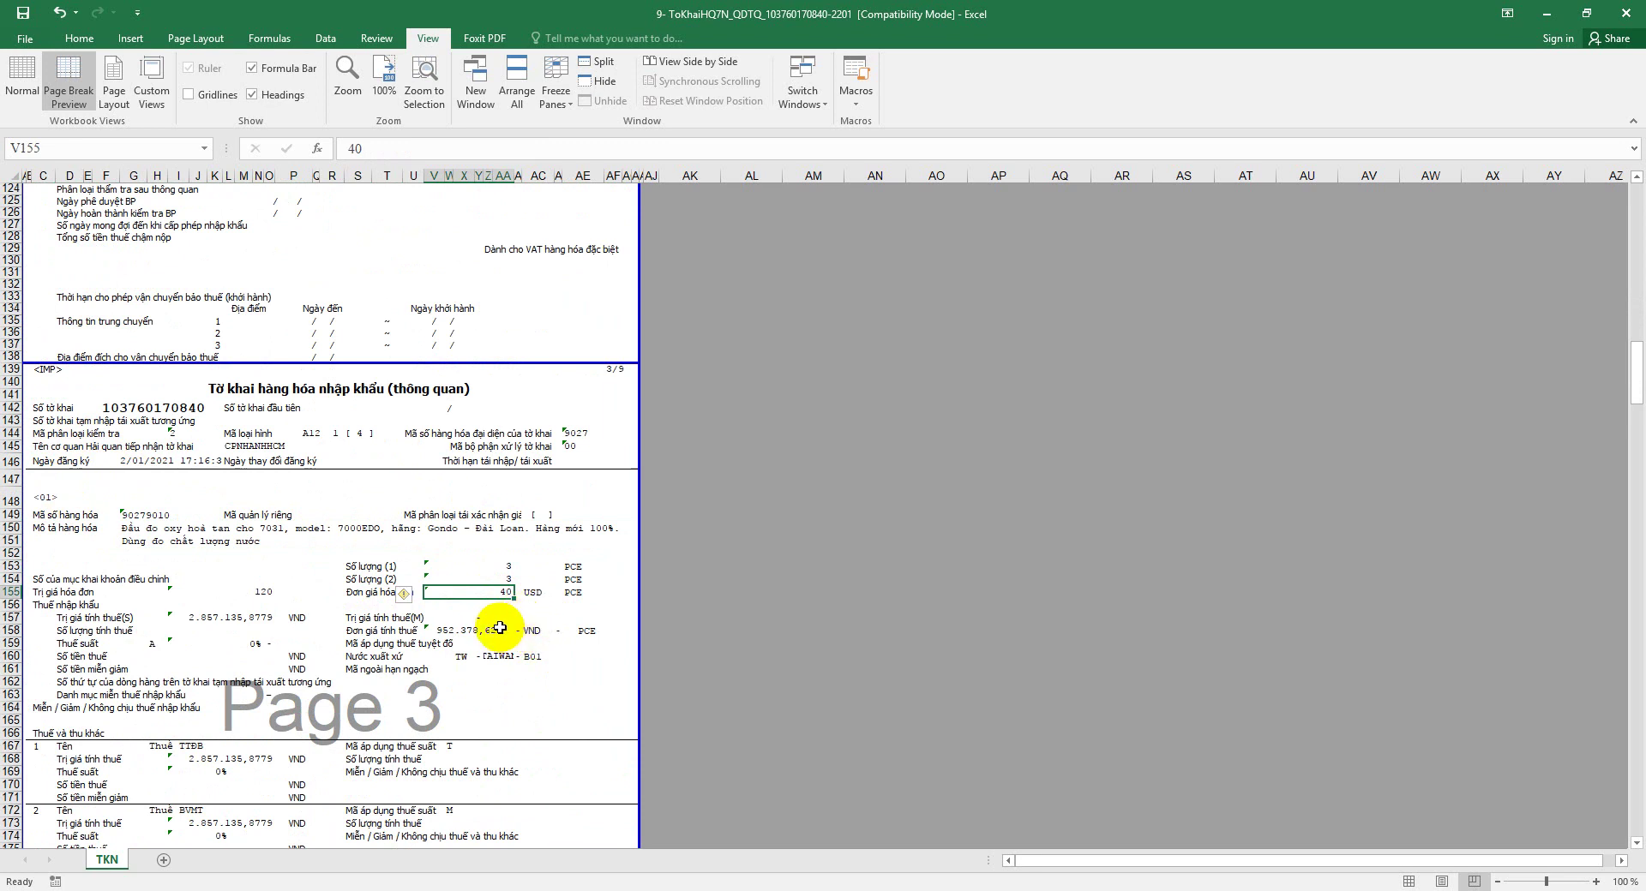
{"action": "left_click", "coordinate": [265, 592]}
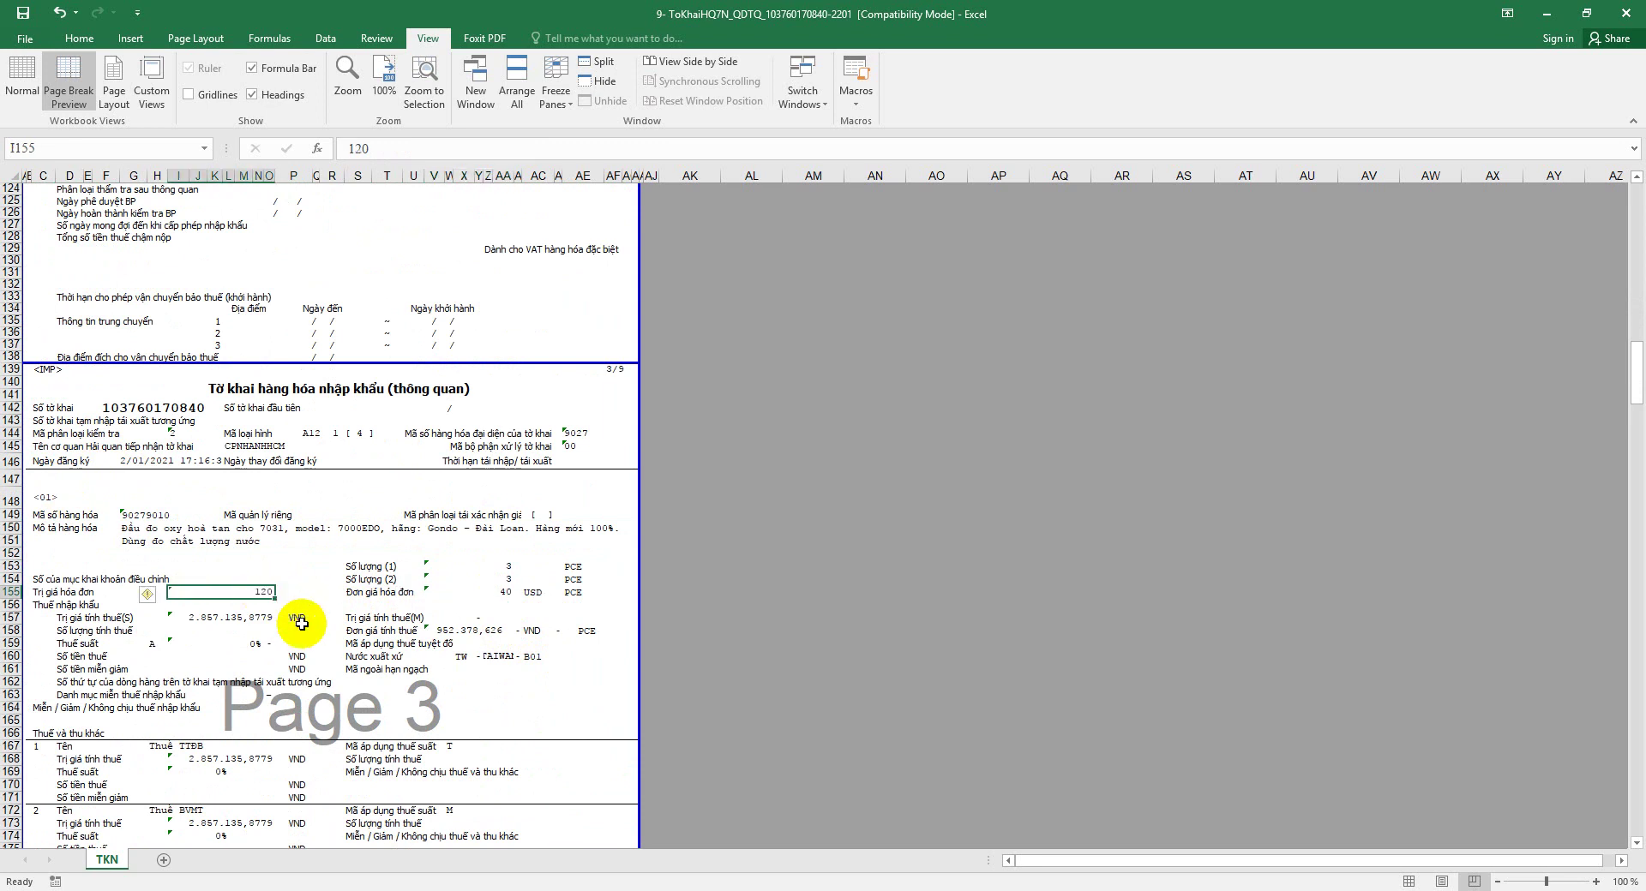
{"action": "left_click", "coordinate": [497, 591]}
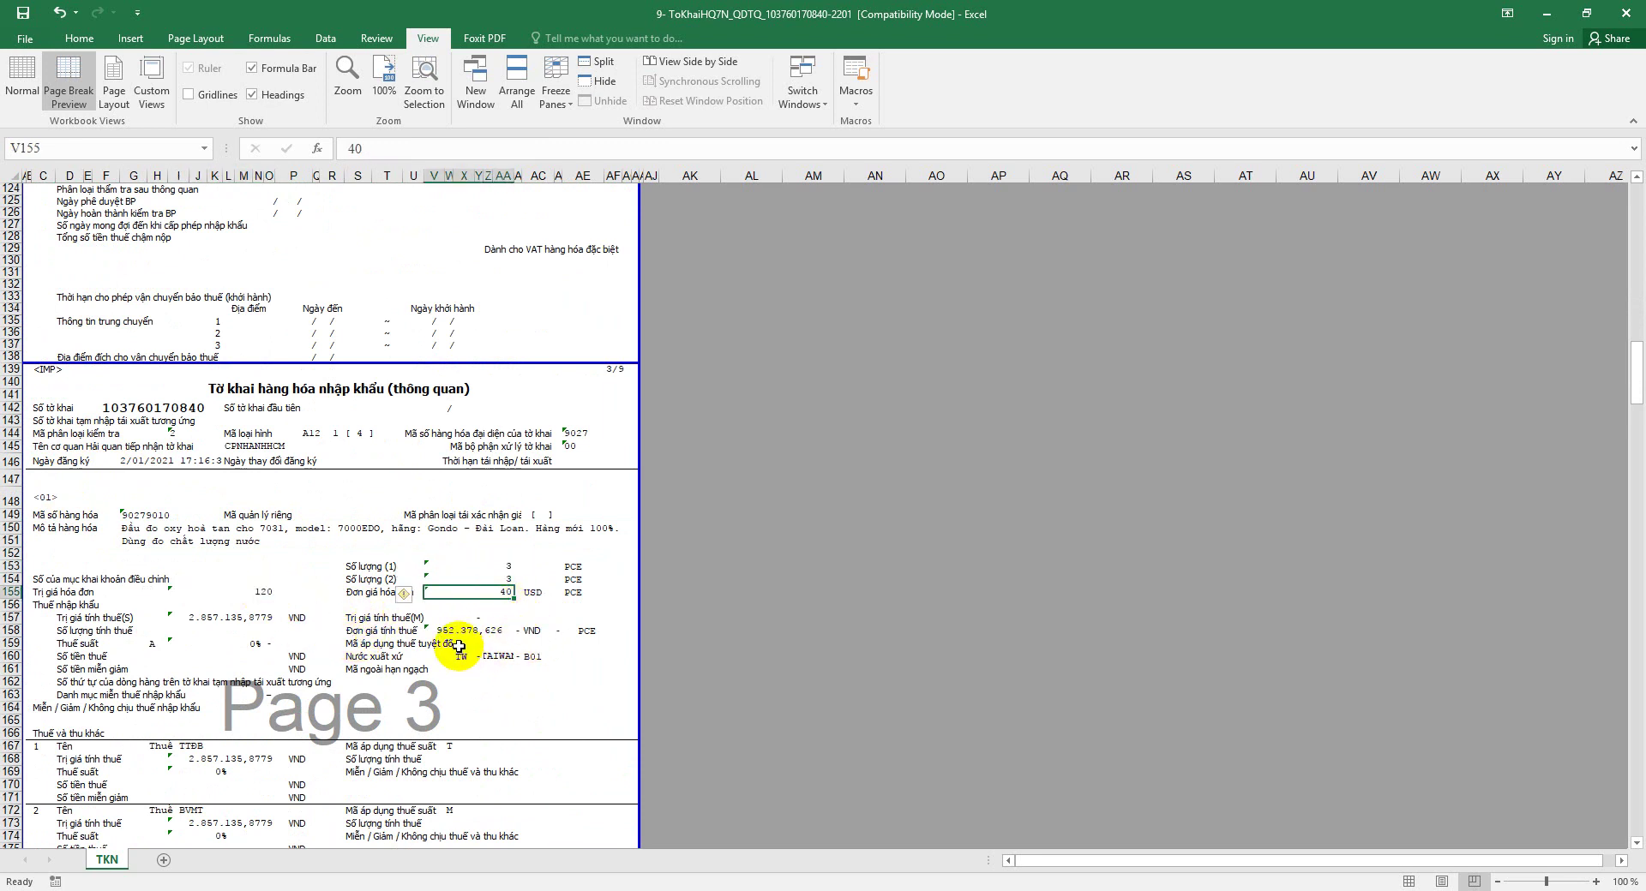
{"action": "left_click", "coordinate": [270, 595]}
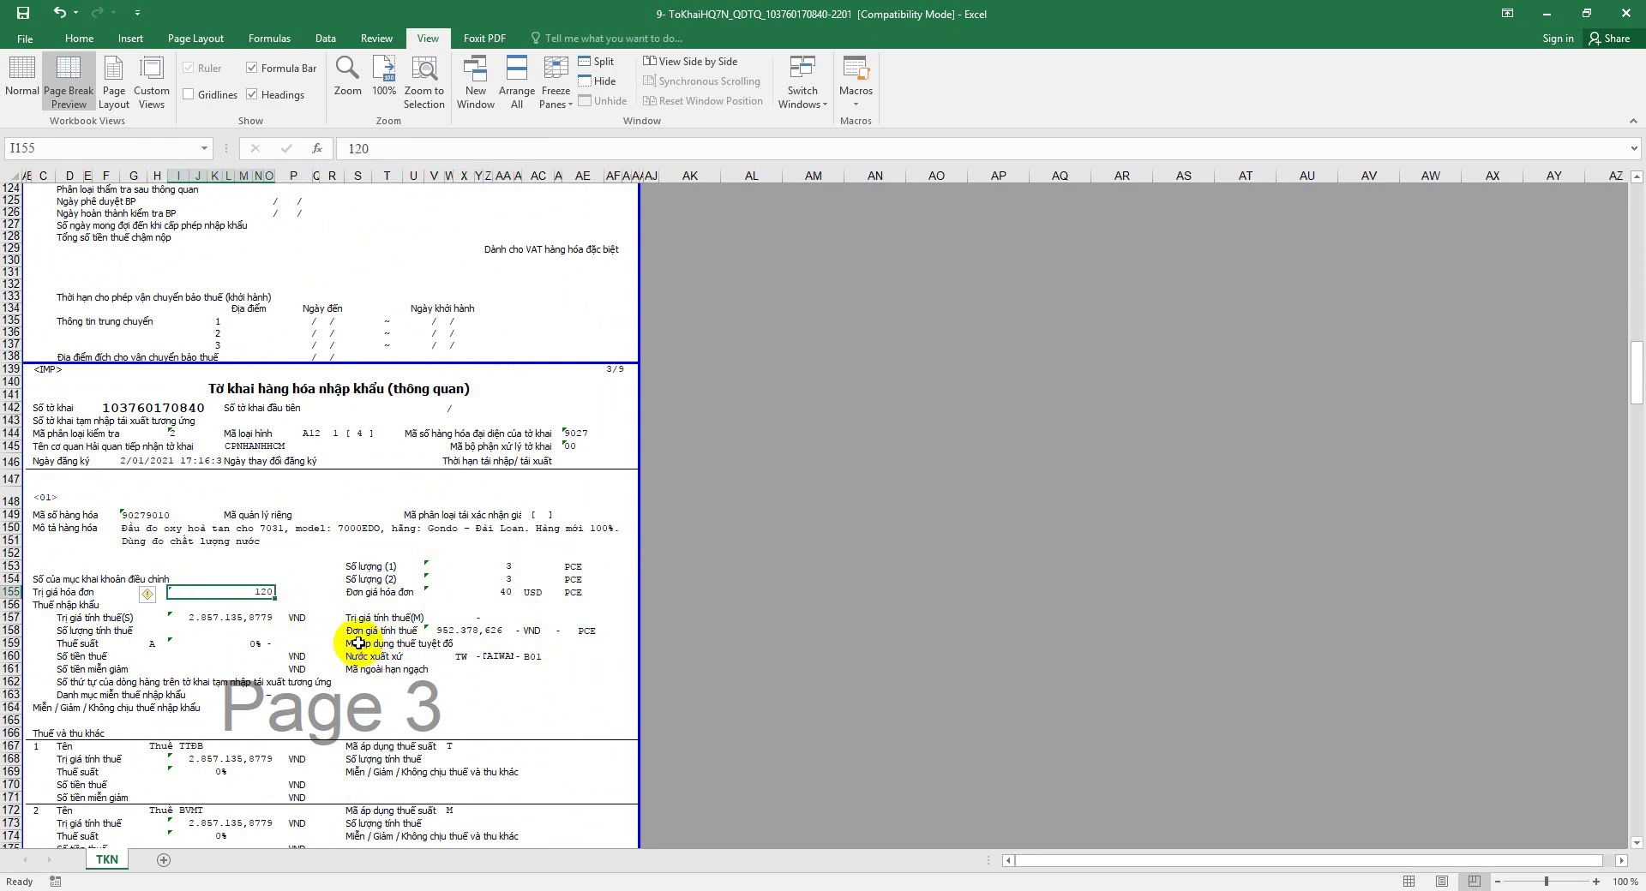
{"action": "left_click", "coordinate": [205, 615]}
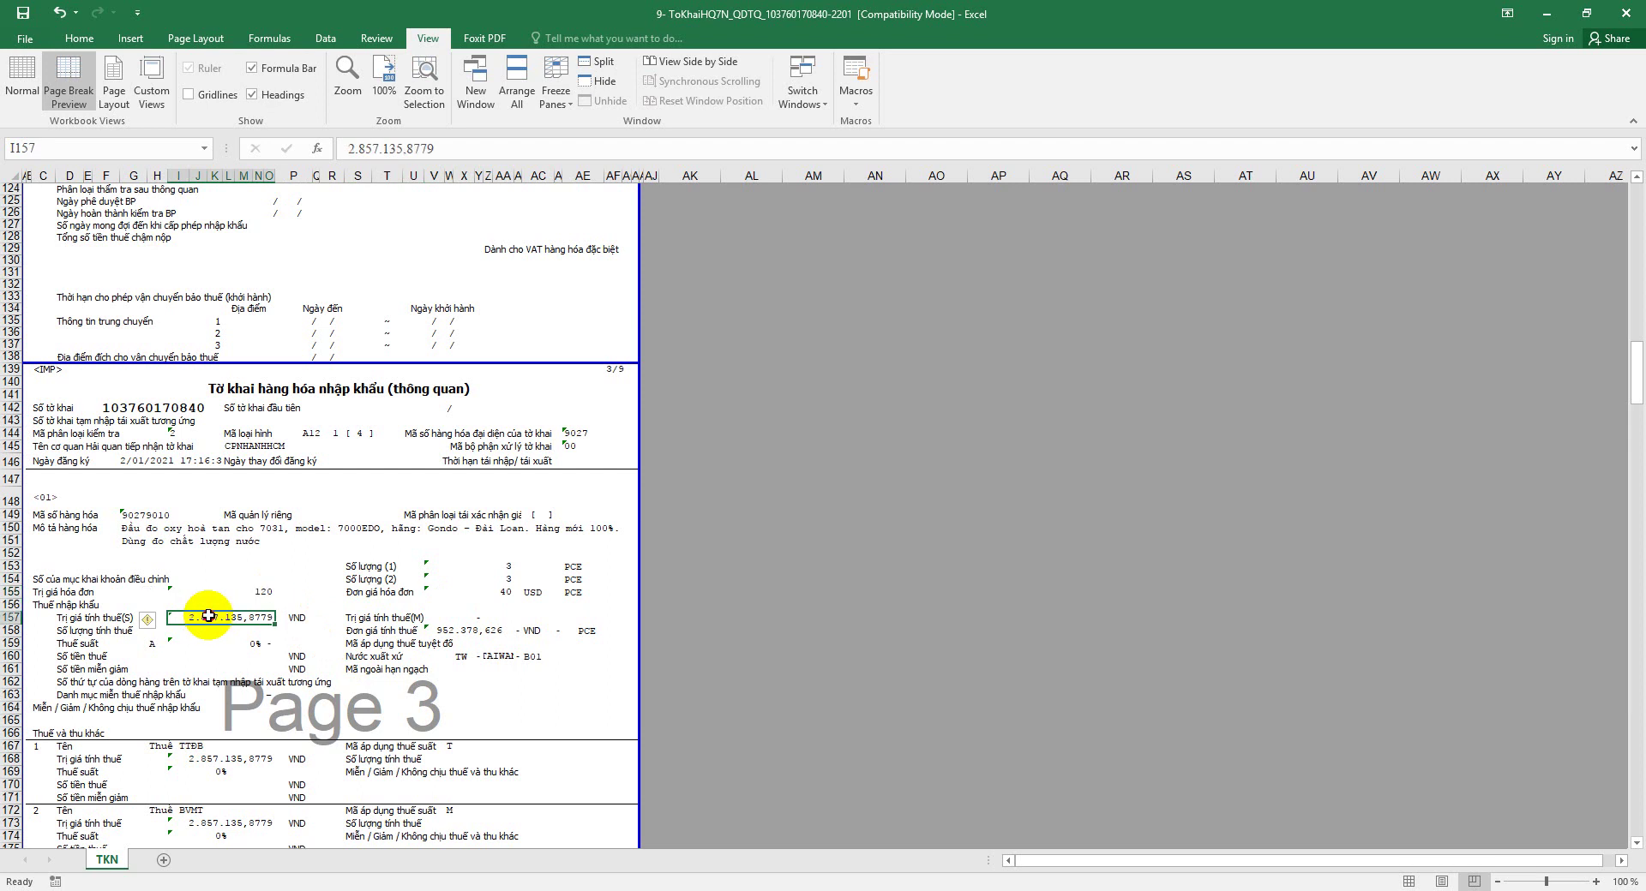
Step: Review the first item's special consumption, environmental protection and VAT lines, continuing to the second item on page 4
{"action": "scroll", "coordinate": [231, 698], "scroll_direction": "down", "scroll_amount": 2}
{"action": "left_click_drag", "start_coordinate": [229, 559], "coordinate": [248, 704]}
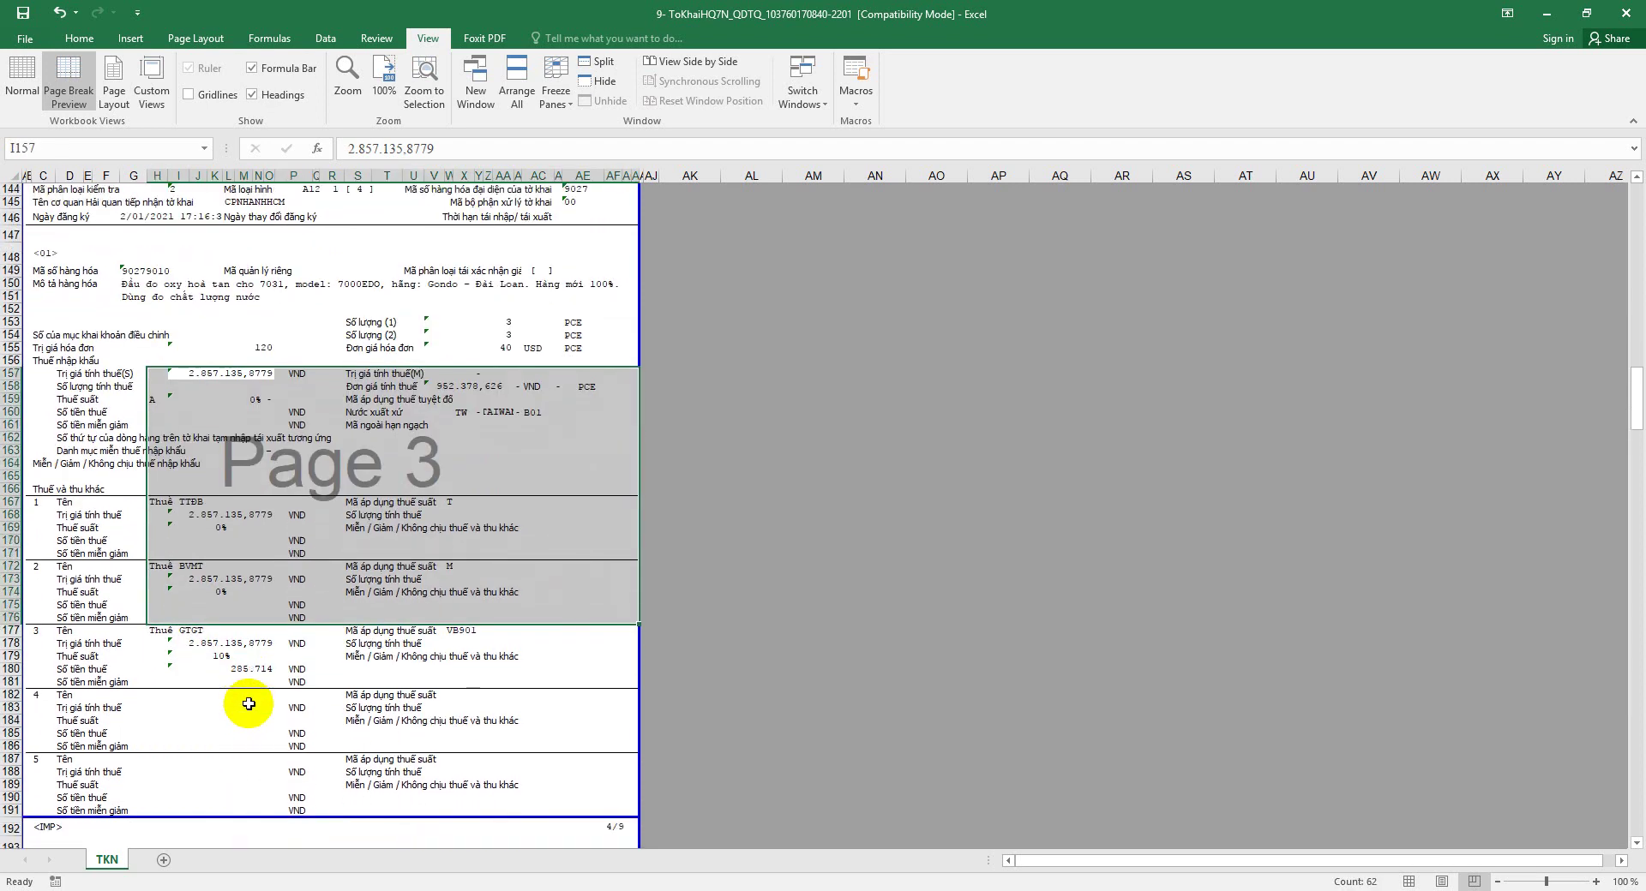
{"action": "left_click", "coordinate": [228, 514]}
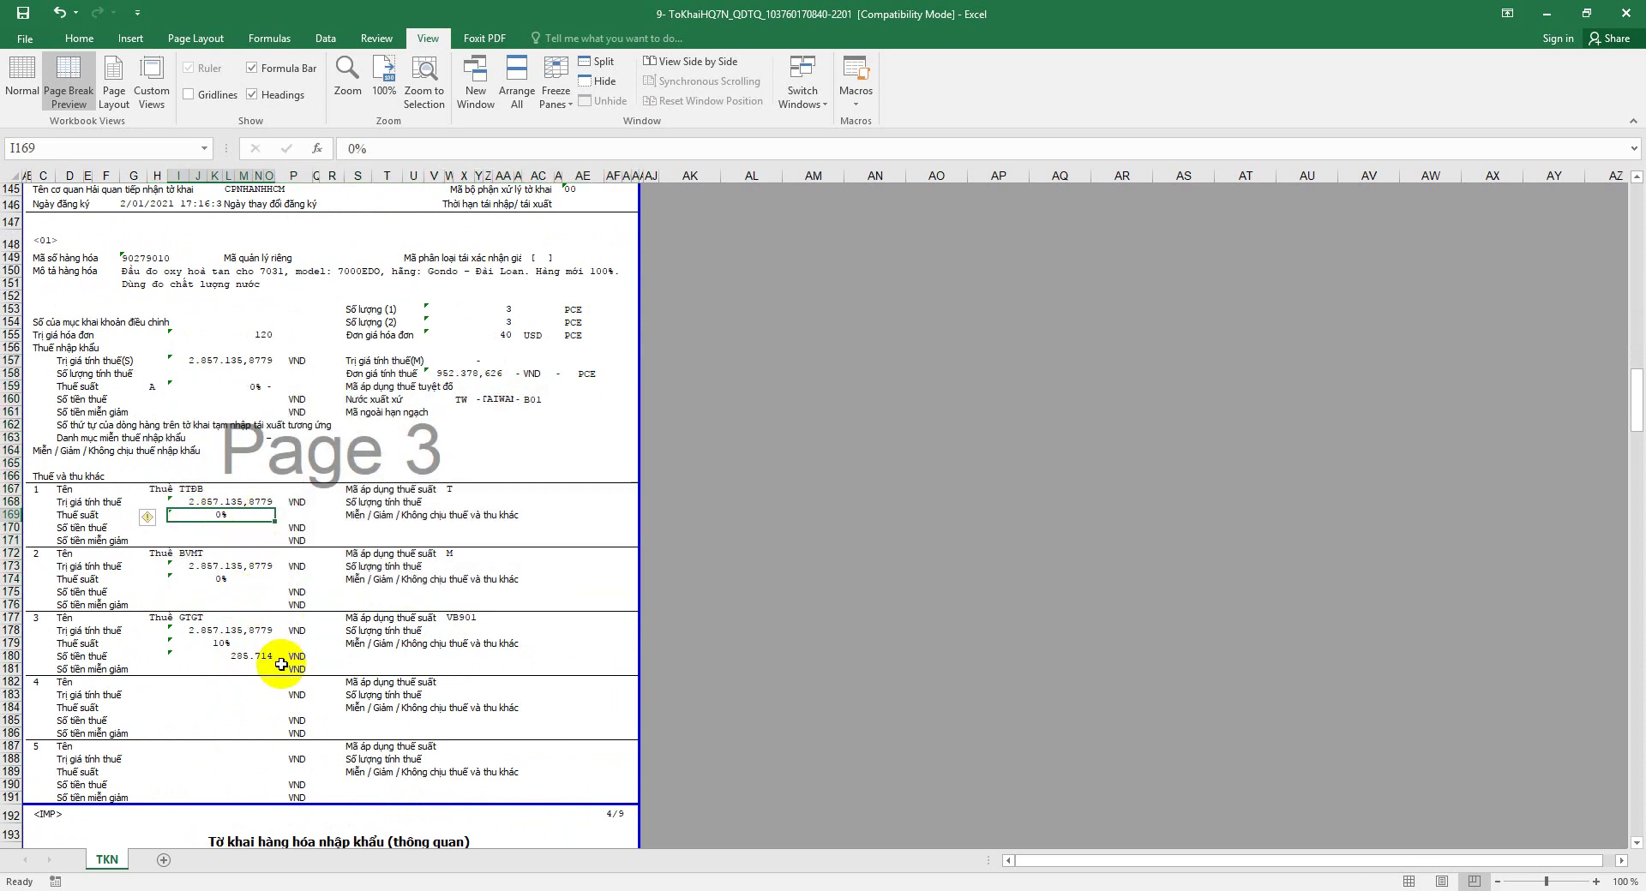
{"action": "scroll", "coordinate": [281, 664], "scroll_direction": "down", "scroll_amount": 7}
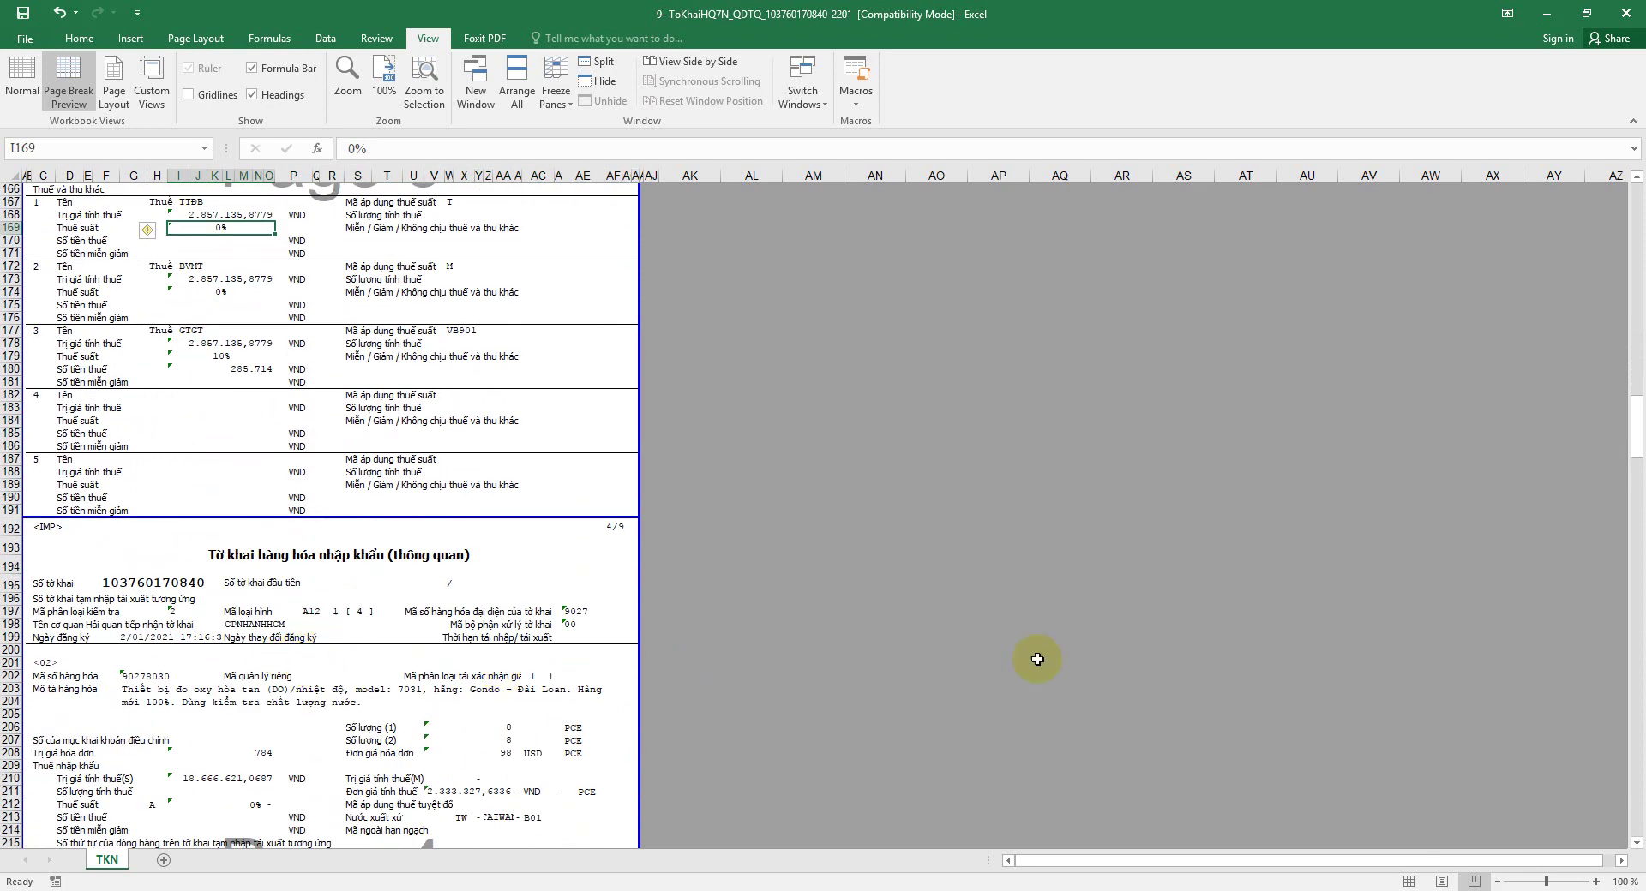
Step: Compare the page 1 tax lines with the state budget payment slip in Foxit PhantomPDF, ending in the 2021 Tax 03 workbook
{"action": "left_click_drag", "start_coordinate": [1637, 422], "coordinate": [1581, 184]}
{"action": "scroll", "coordinate": [560, 489], "scroll_direction": "down", "scroll_amount": 11}
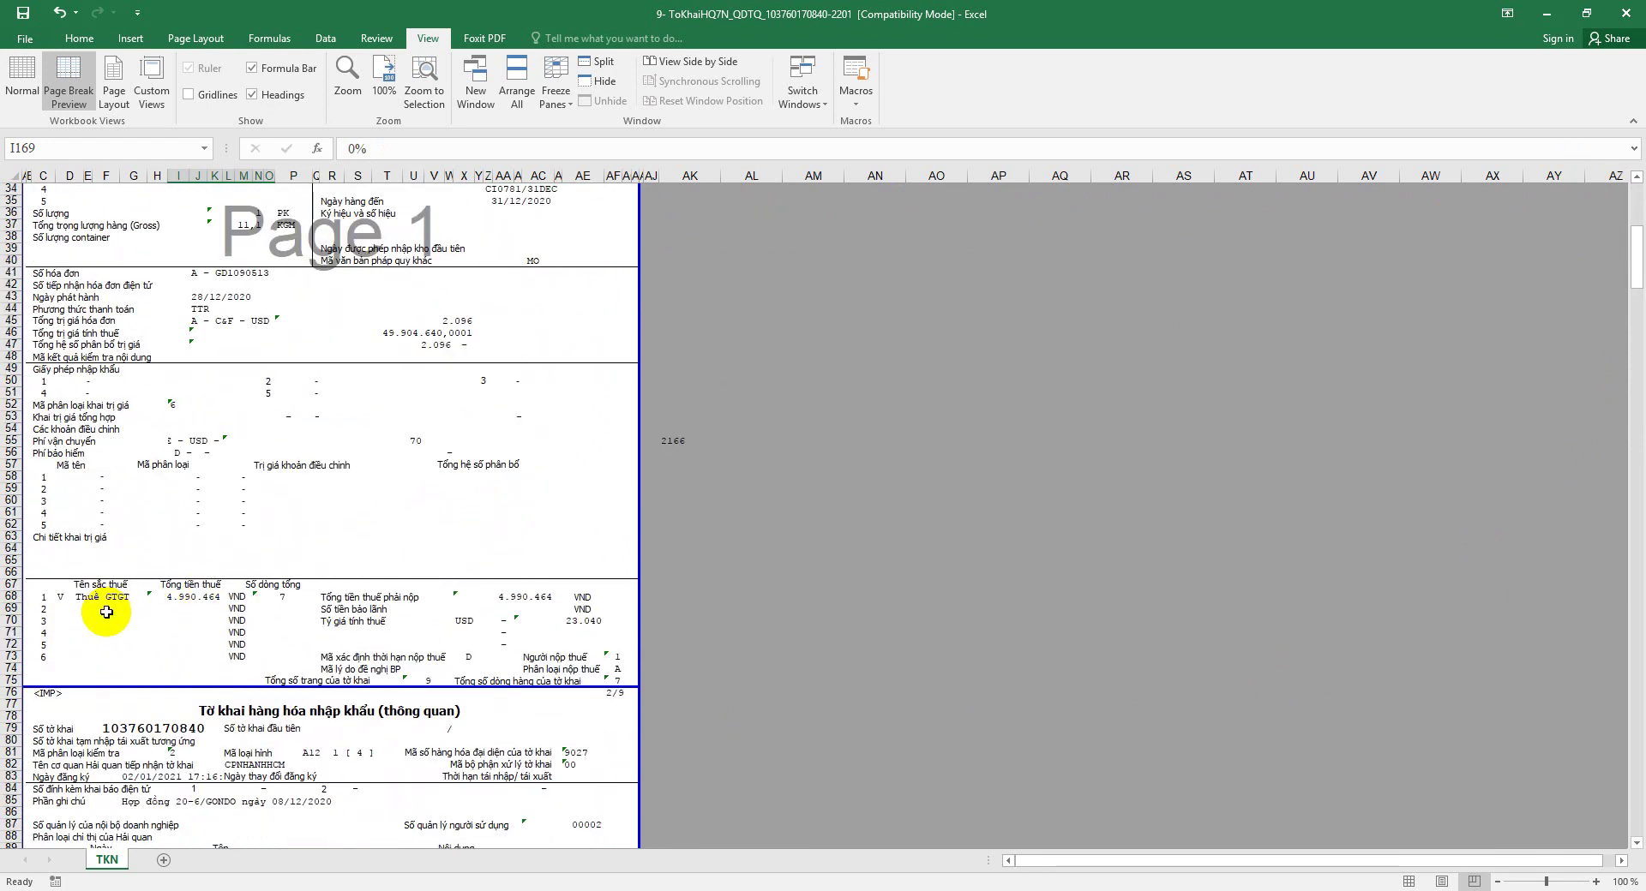
{"action": "key", "text": "alt+Tab"}
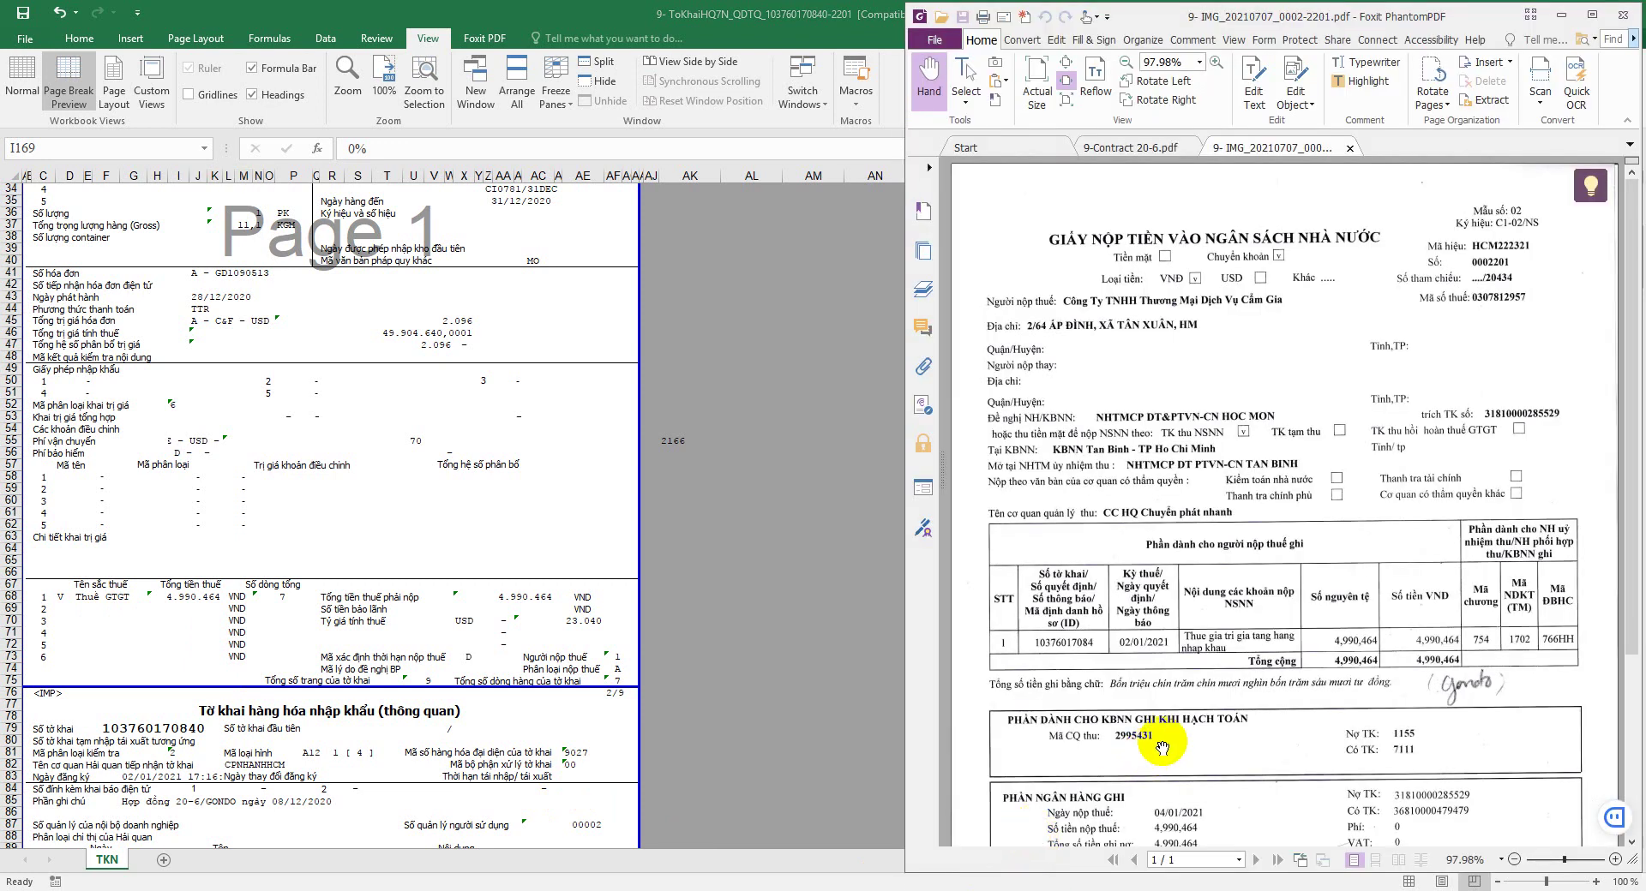
{"action": "scroll", "coordinate": [1217, 716], "scroll_direction": "down", "scroll_amount": 3}
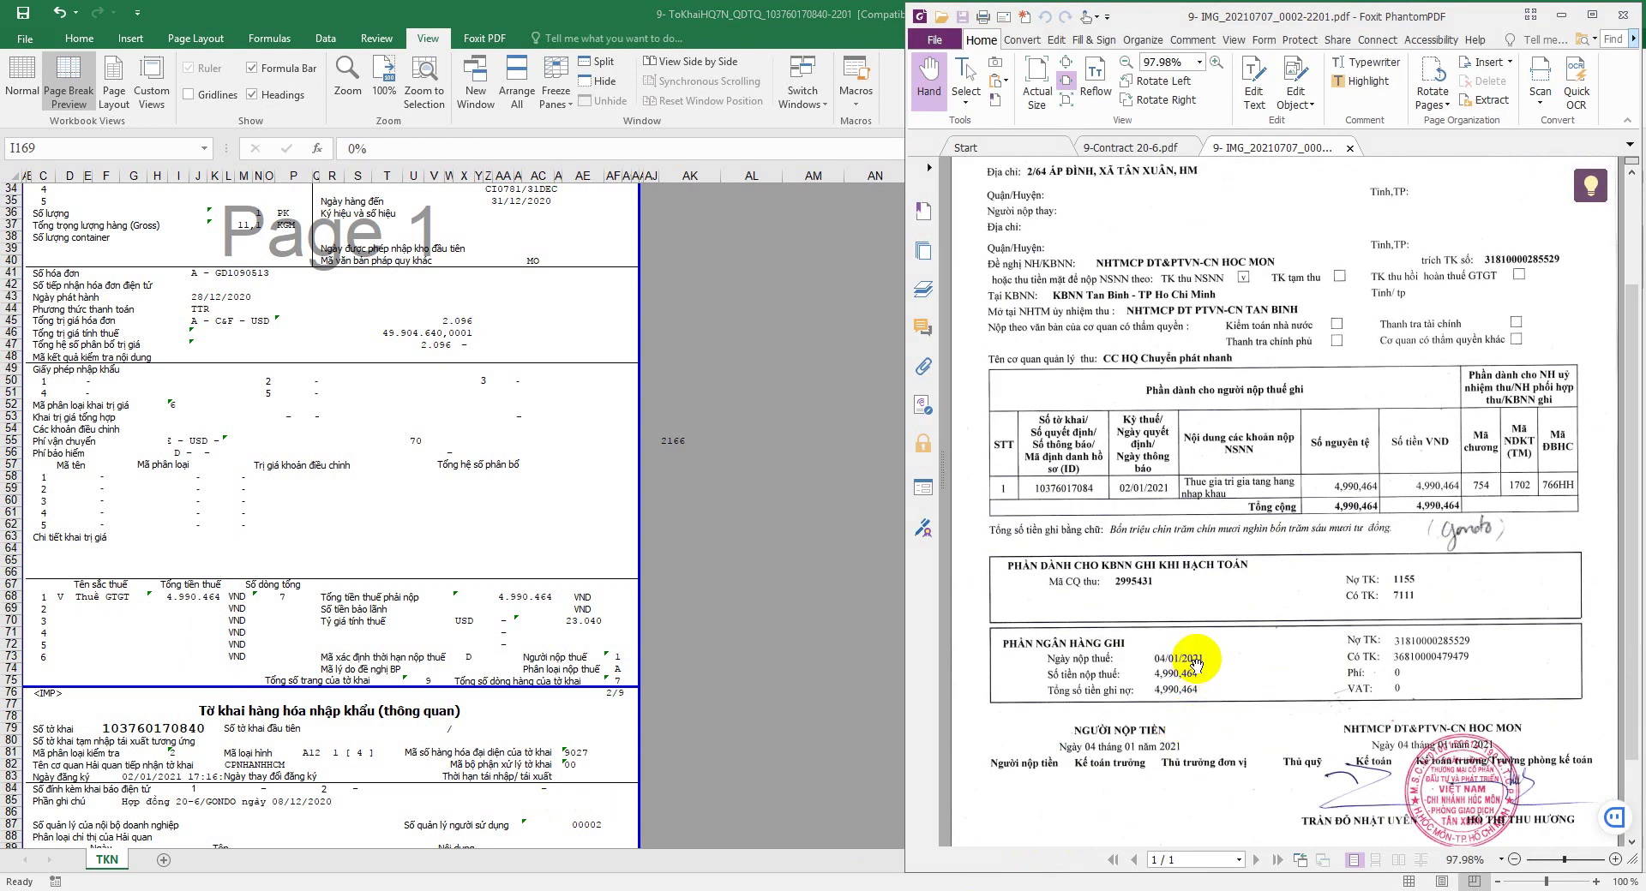
{"action": "key", "text": "alt+Tab"}
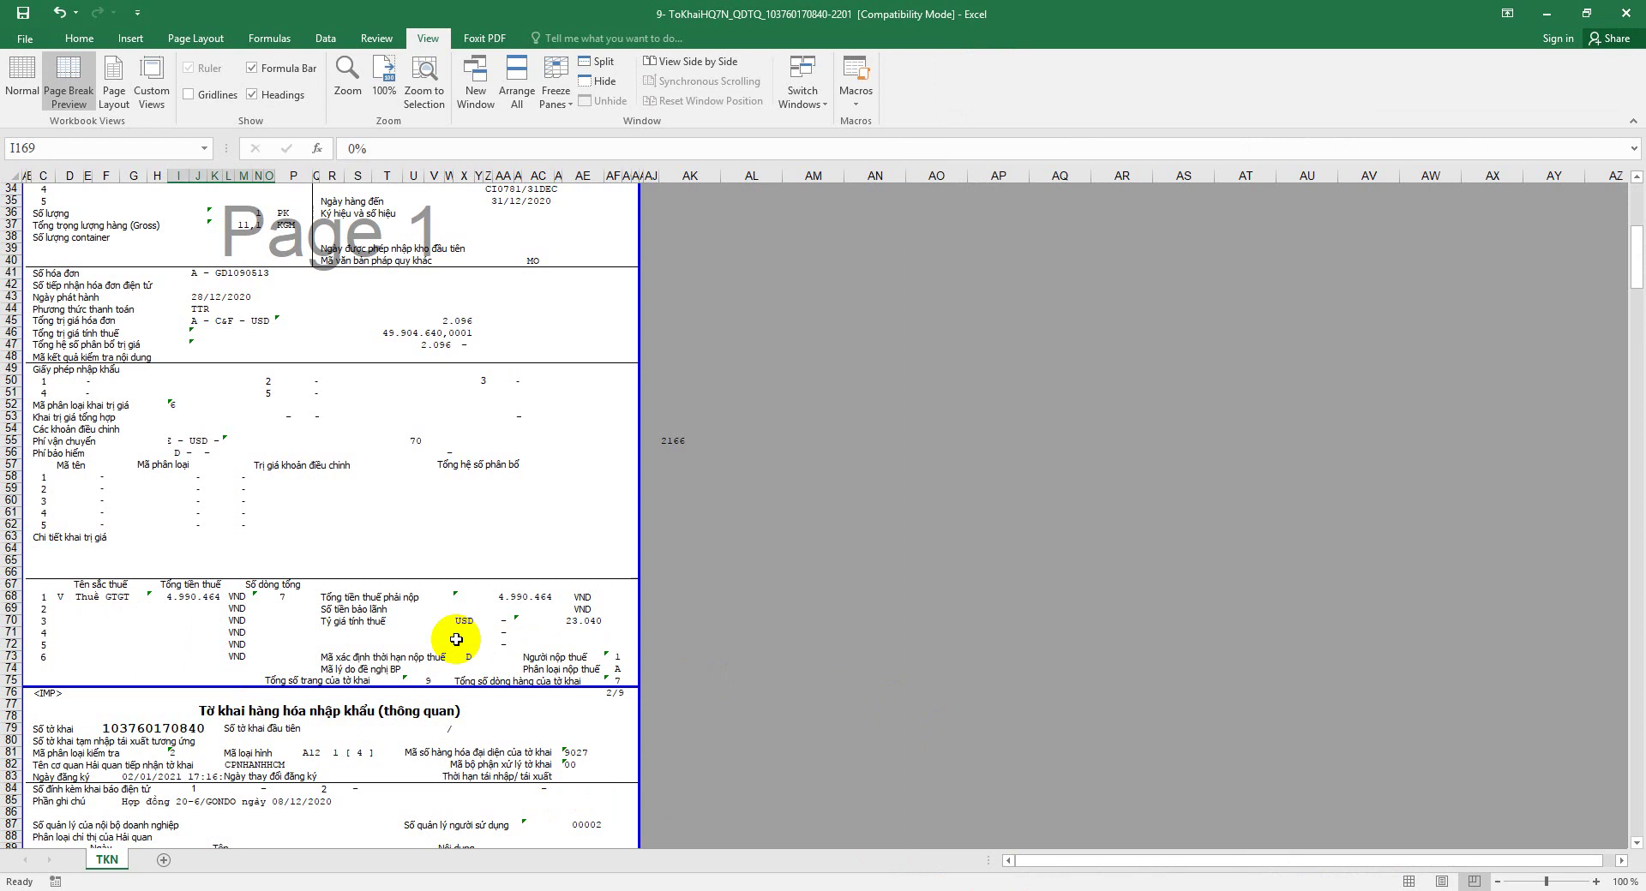
{"action": "left_click", "coordinate": [146, 609]}
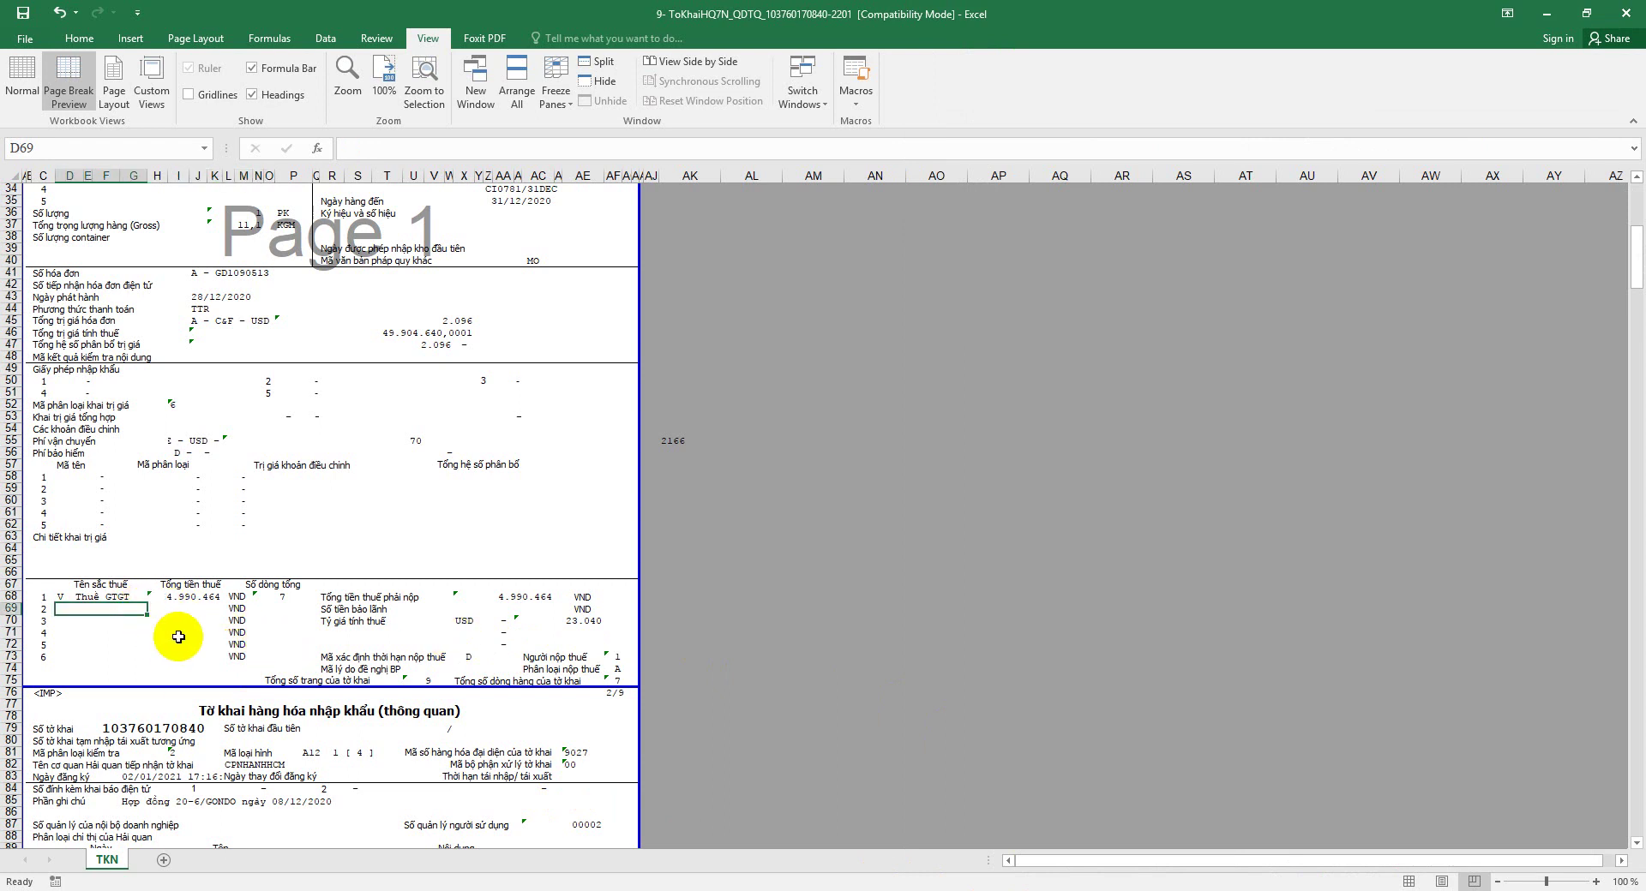
{"action": "scroll", "coordinate": [434, 713], "scroll_direction": "up", "scroll_amount": 11}
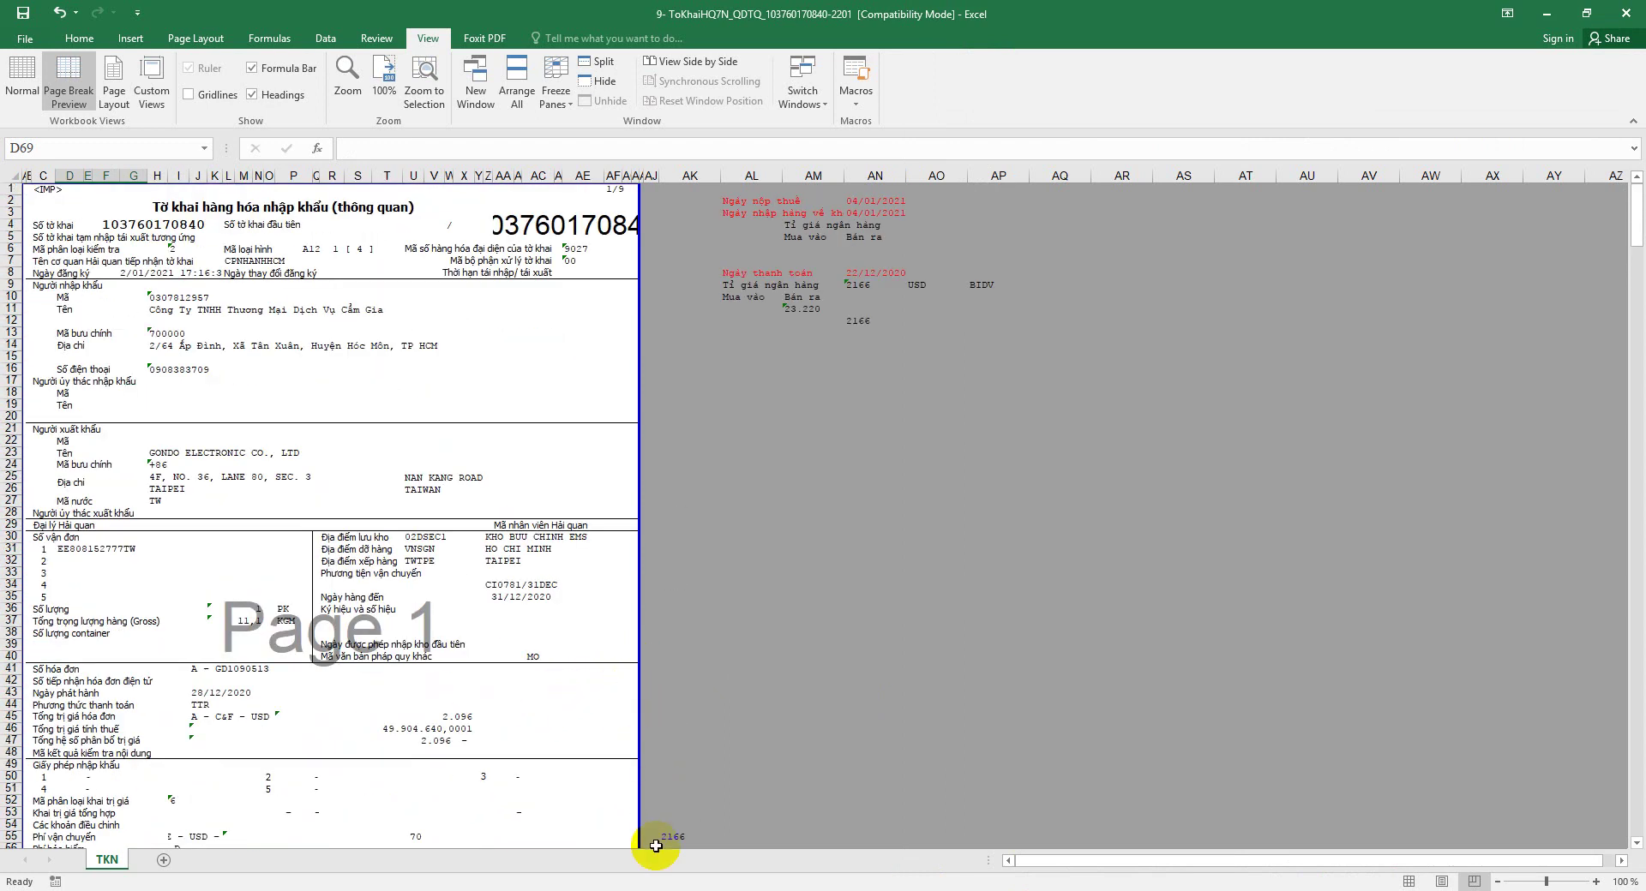
{"action": "key", "text": "alt+Tab"}
{"action": "left_click_drag", "start_coordinate": [777, 493], "coordinate": [781, 585]}
{"action": "right_click", "coordinate": [797, 522]}
{"action": "left_click", "coordinate": [810, 603]}
Step: In the NK sheet, copy the import cost allocation table in rows 14:31 and insert the copied rows at row 32
{"action": "left_click", "coordinate": [483, 861]}
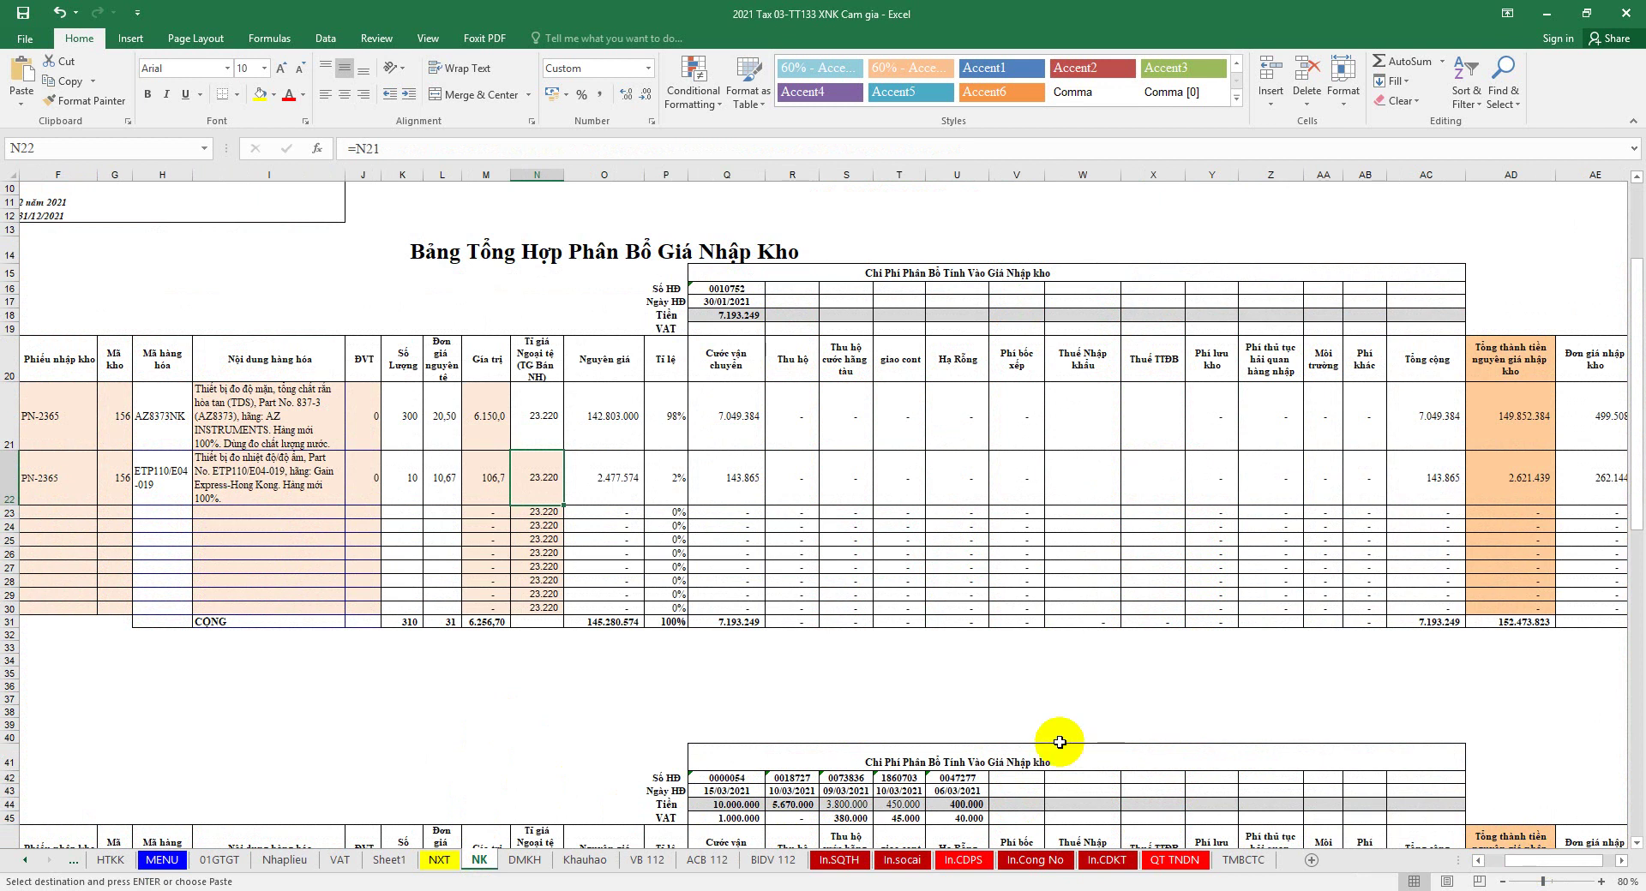
{"action": "scroll", "coordinate": [694, 698], "scroll_direction": "up", "scroll_amount": 2}
{"action": "left_click_drag", "start_coordinate": [7, 341], "coordinate": [9, 708]}
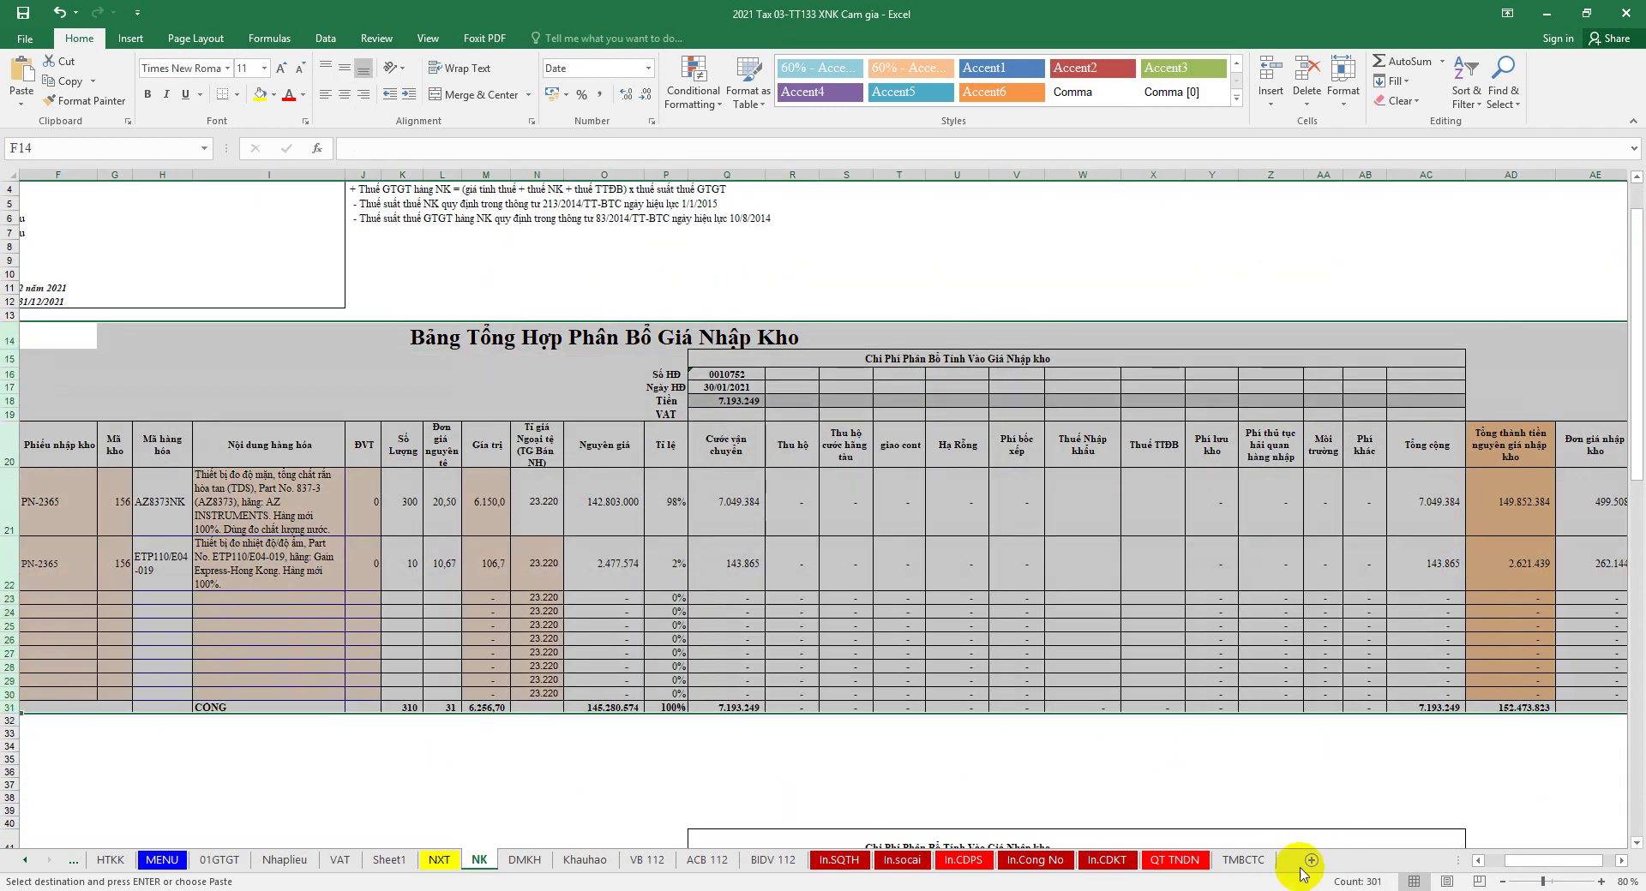
{"action": "scroll", "coordinate": [1535, 857], "scroll_direction": "left", "scroll_amount": 3}
{"action": "right_click", "coordinate": [654, 453]}
{"action": "key", "text": "Escape"}
{"action": "scroll", "coordinate": [677, 441], "scroll_direction": "down", "scroll_amount": 6}
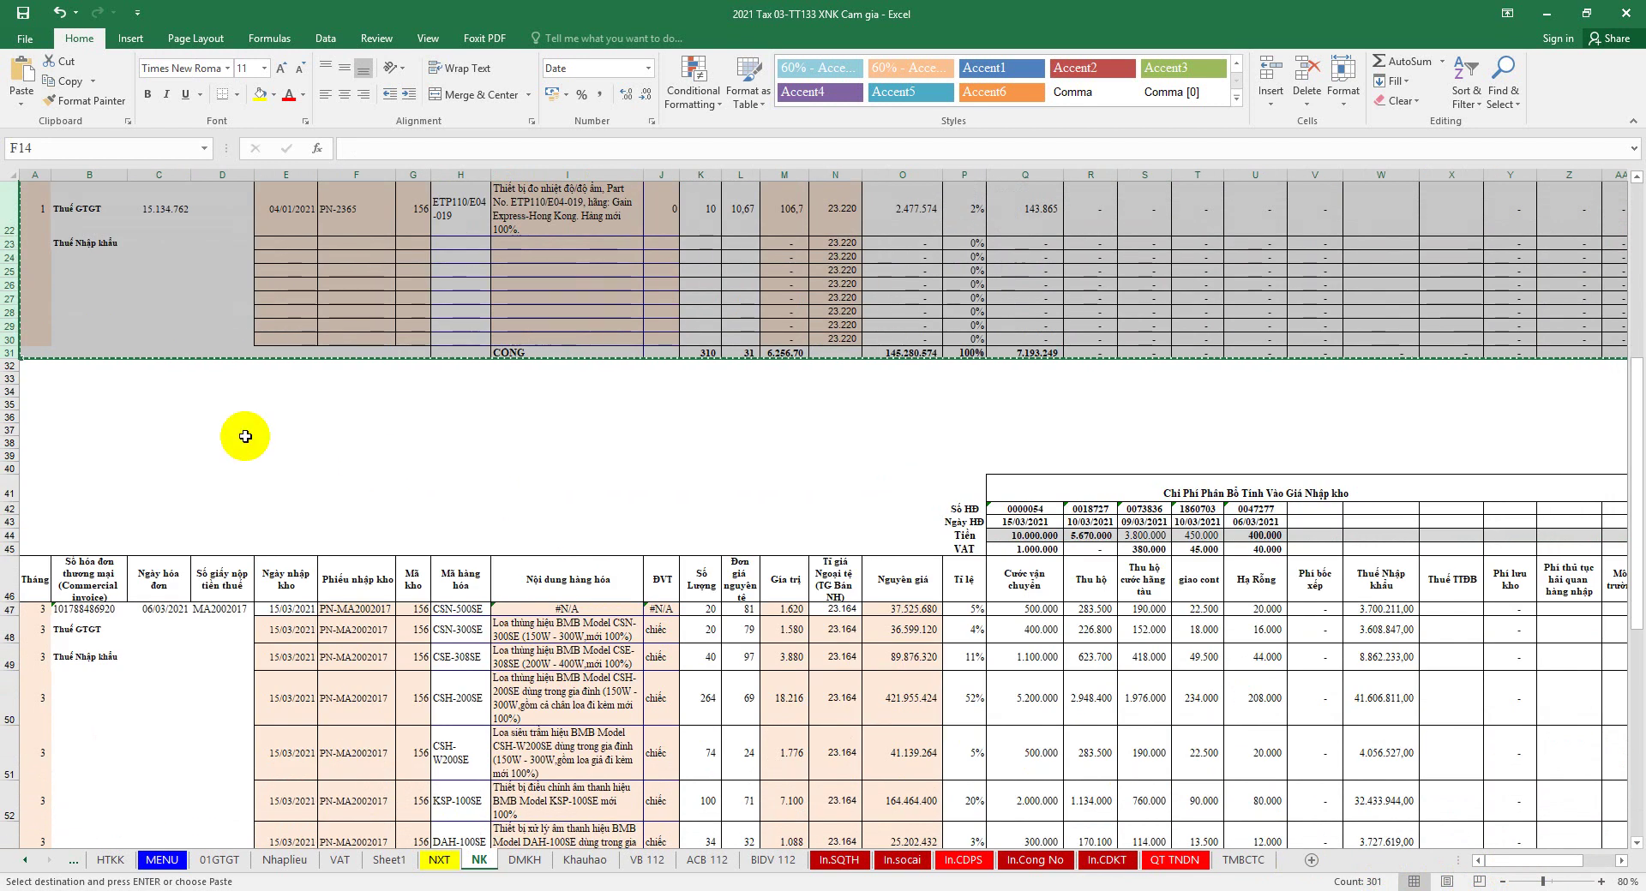
{"action": "left_click", "coordinate": [10, 365]}
{"action": "right_click", "coordinate": [9, 365]}
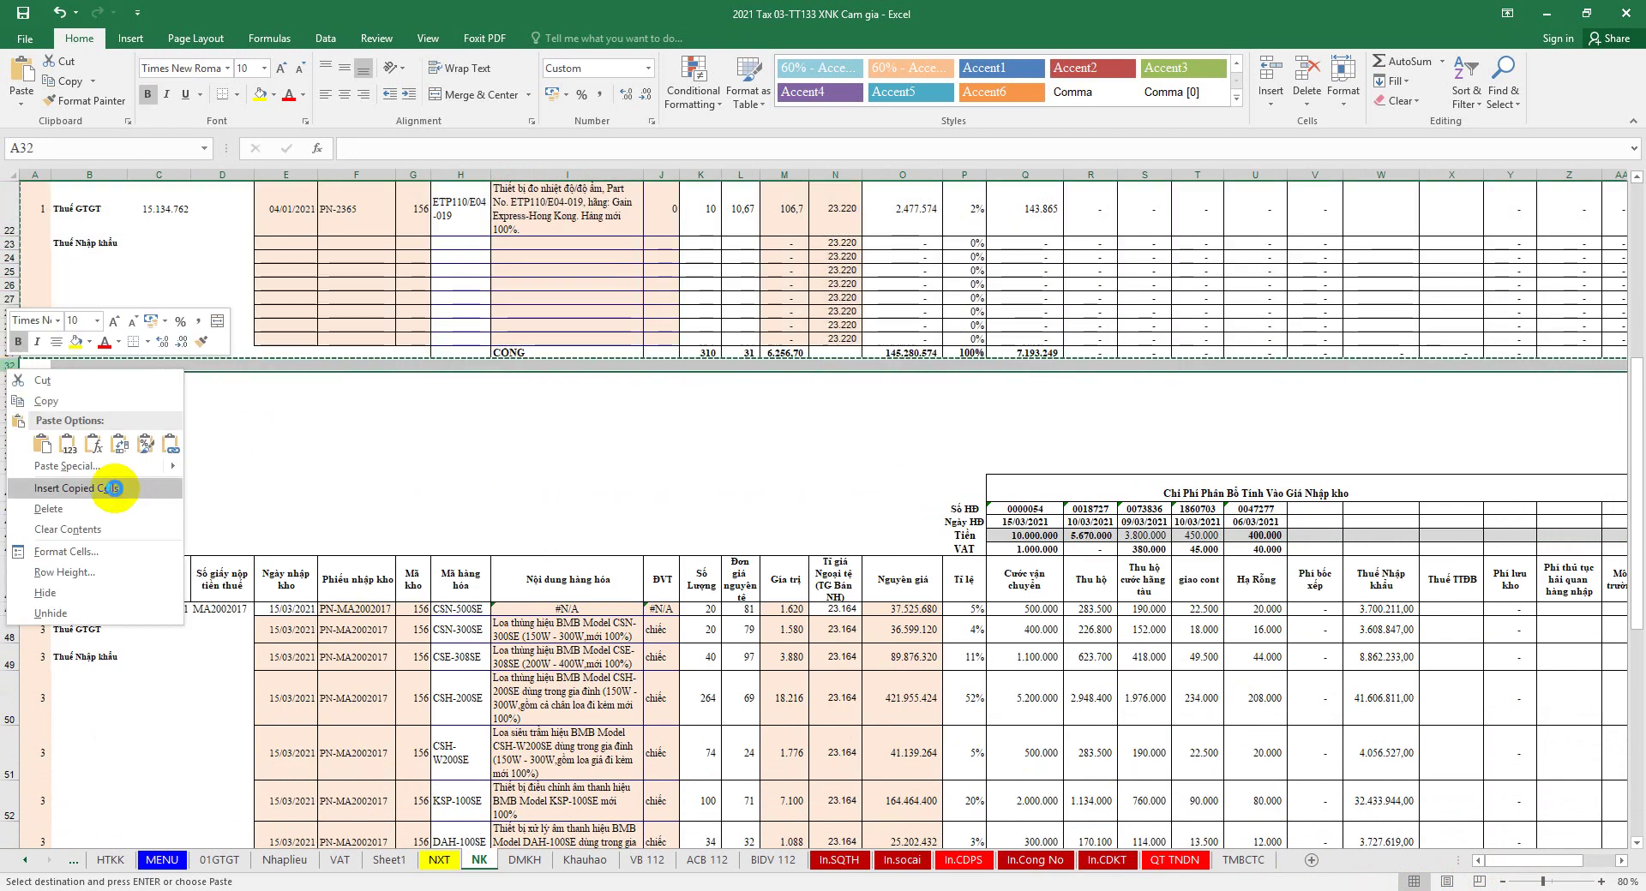
{"action": "left_click", "coordinate": [114, 490]}
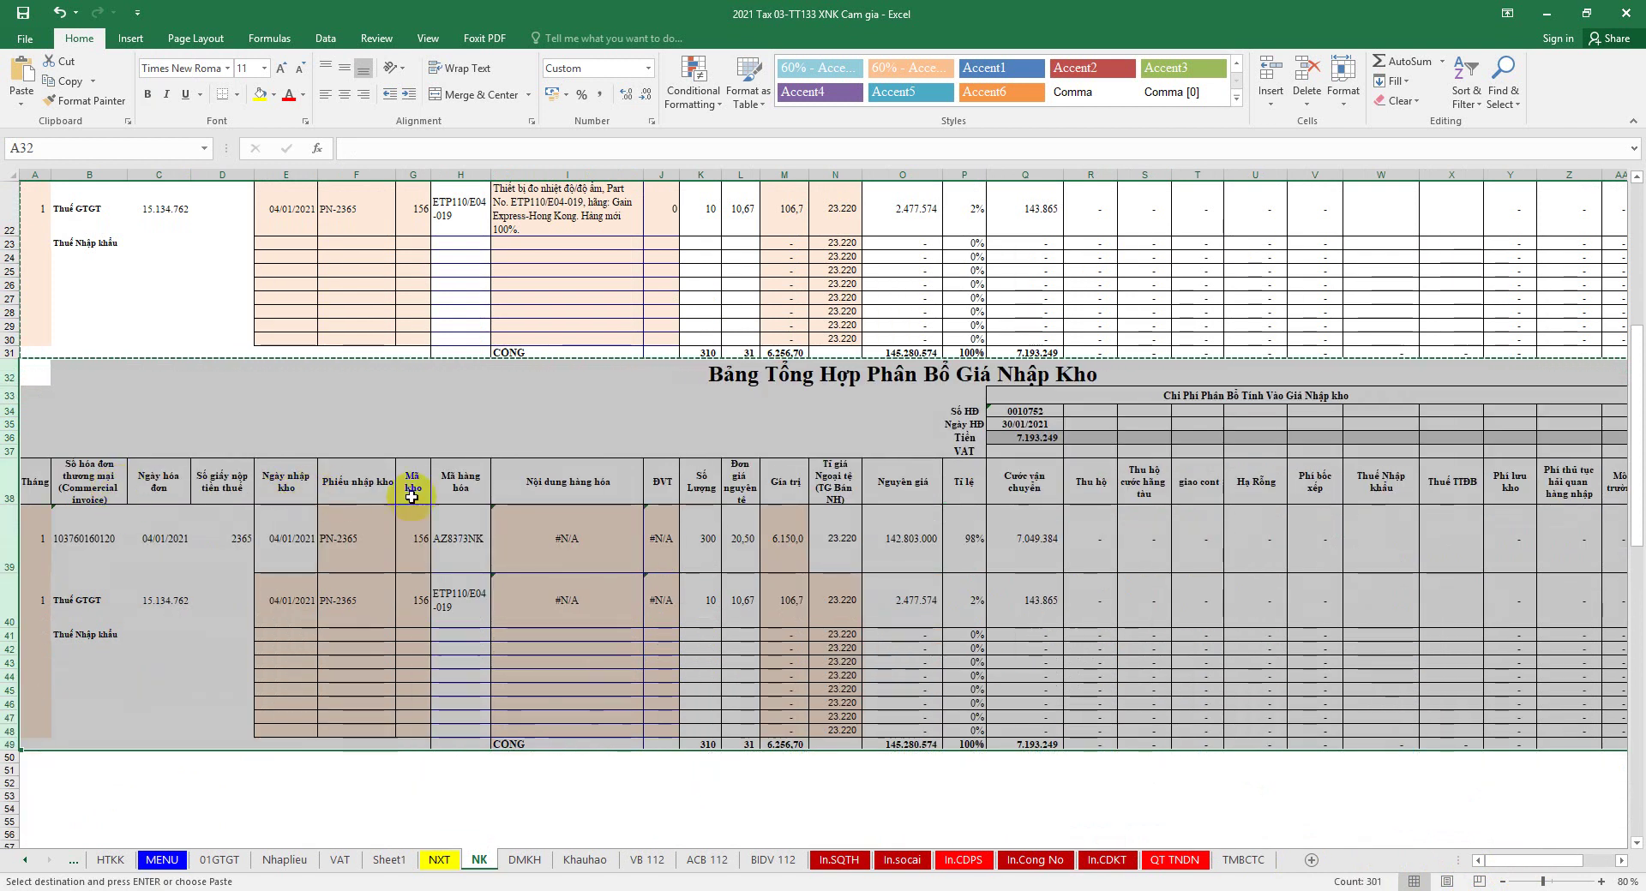
Step: Clear the freight invoice number, date and amount in Q34:Q36 of the new NK allocation table
{"action": "left_click_drag", "start_coordinate": [1024, 412], "coordinate": [1020, 437]}
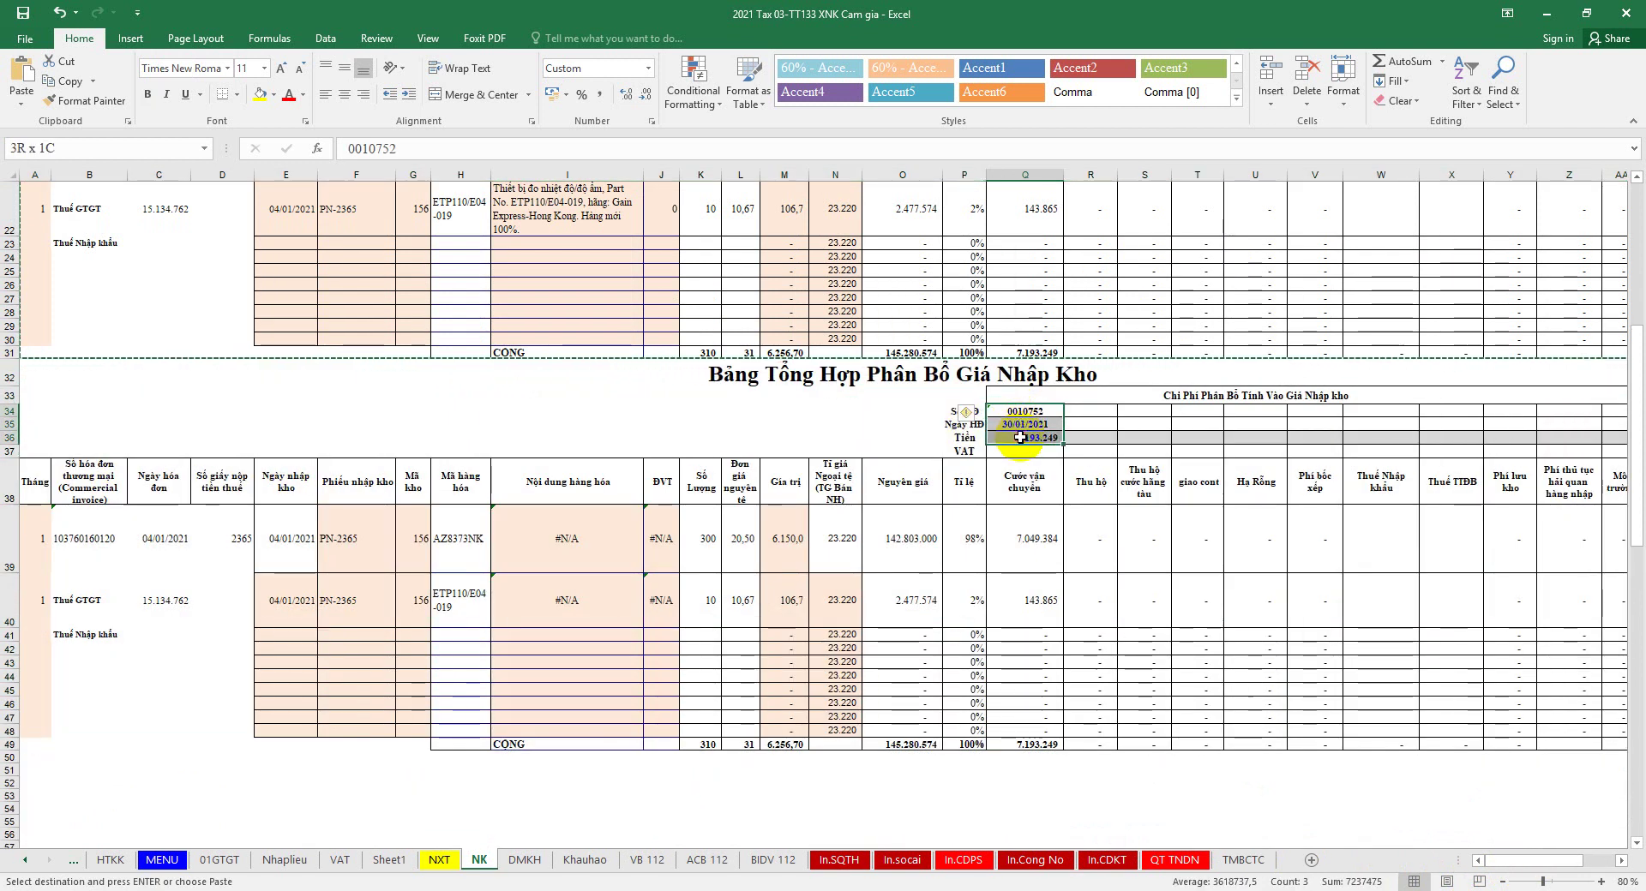
{"action": "type", "text": "\\"}
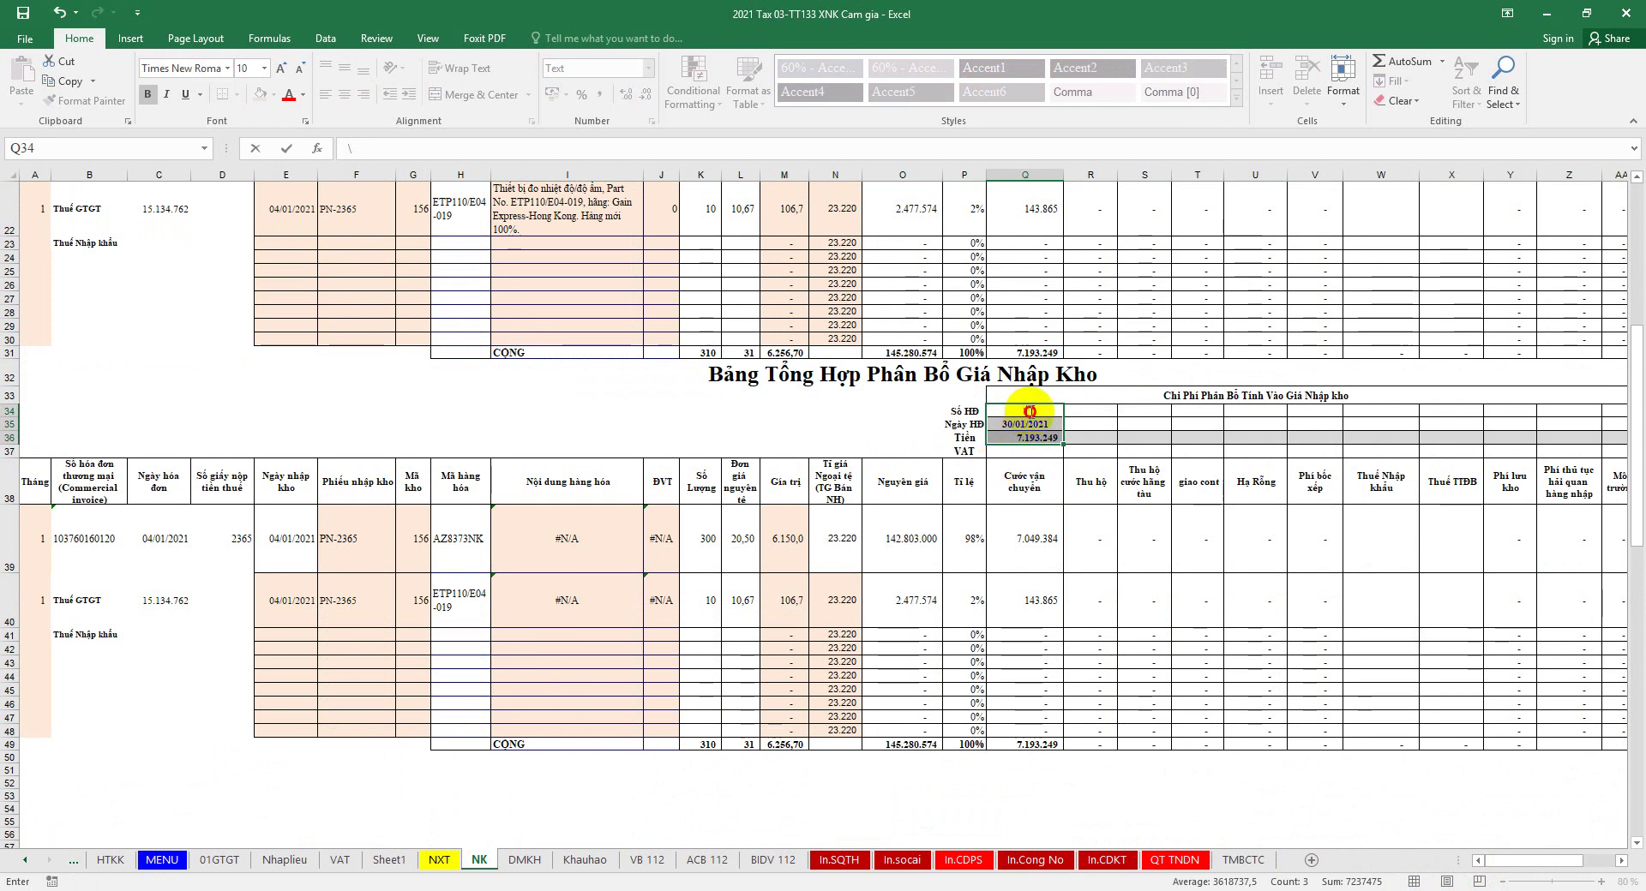
{"action": "key", "text": "Escape"}
{"action": "key", "text": "Delete"}
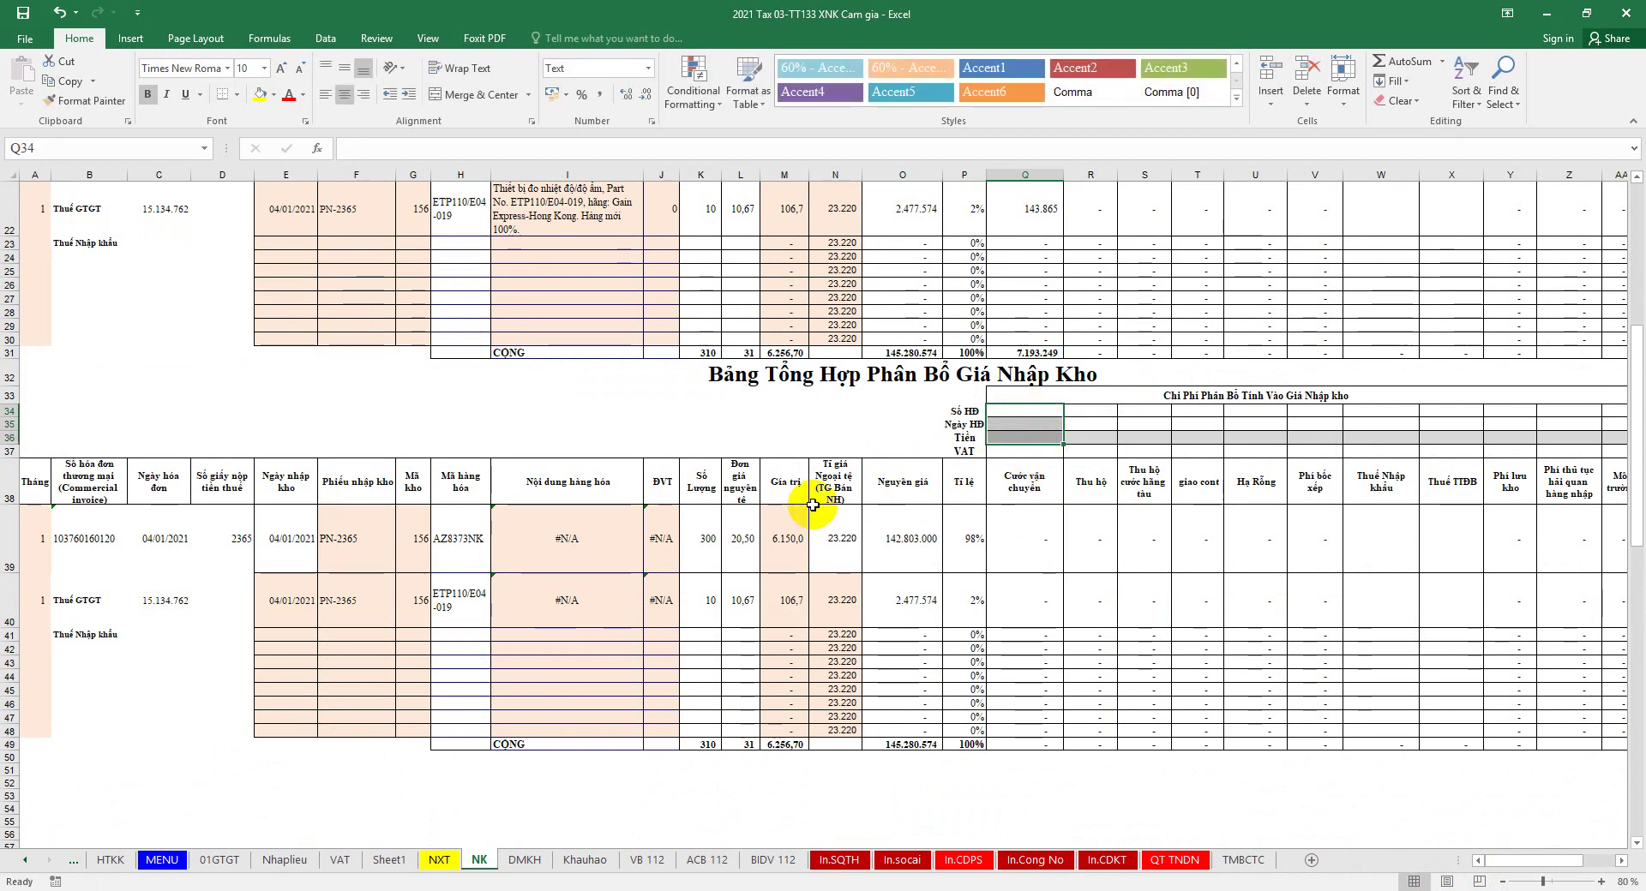
Step: Clear the item codes in H39:H40 and the invoice number, date and tax slip number in B39:D39 of the NK sheet
{"action": "left_click_drag", "start_coordinate": [455, 544], "coordinate": [446, 610]}
{"action": "key", "text": "Delete"}
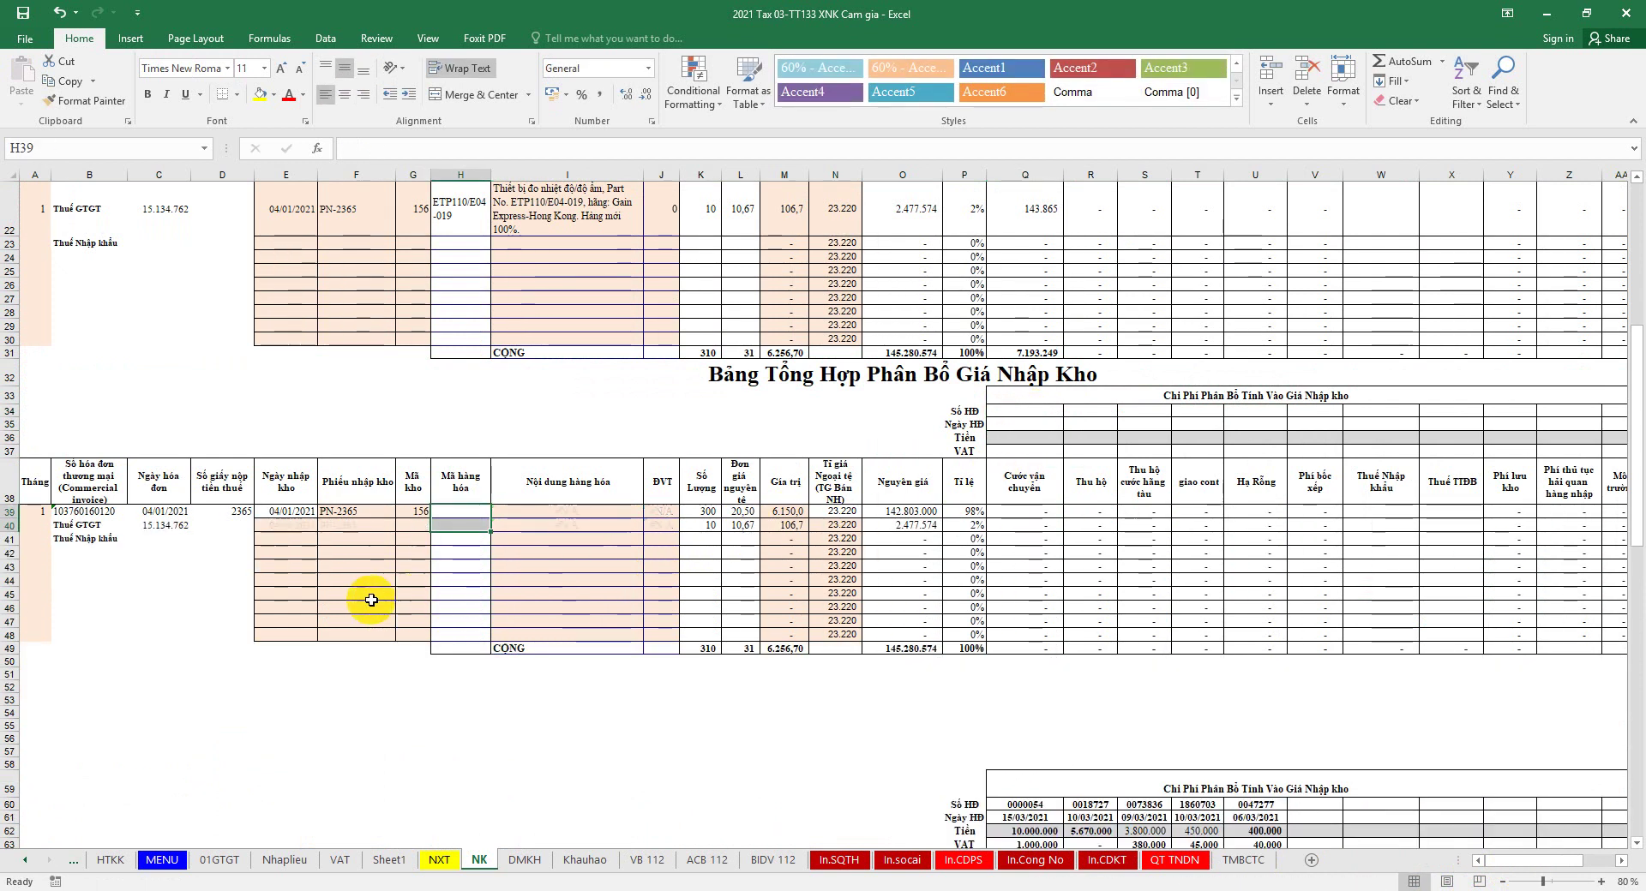
{"action": "left_click_drag", "start_coordinate": [86, 512], "coordinate": [223, 512]}
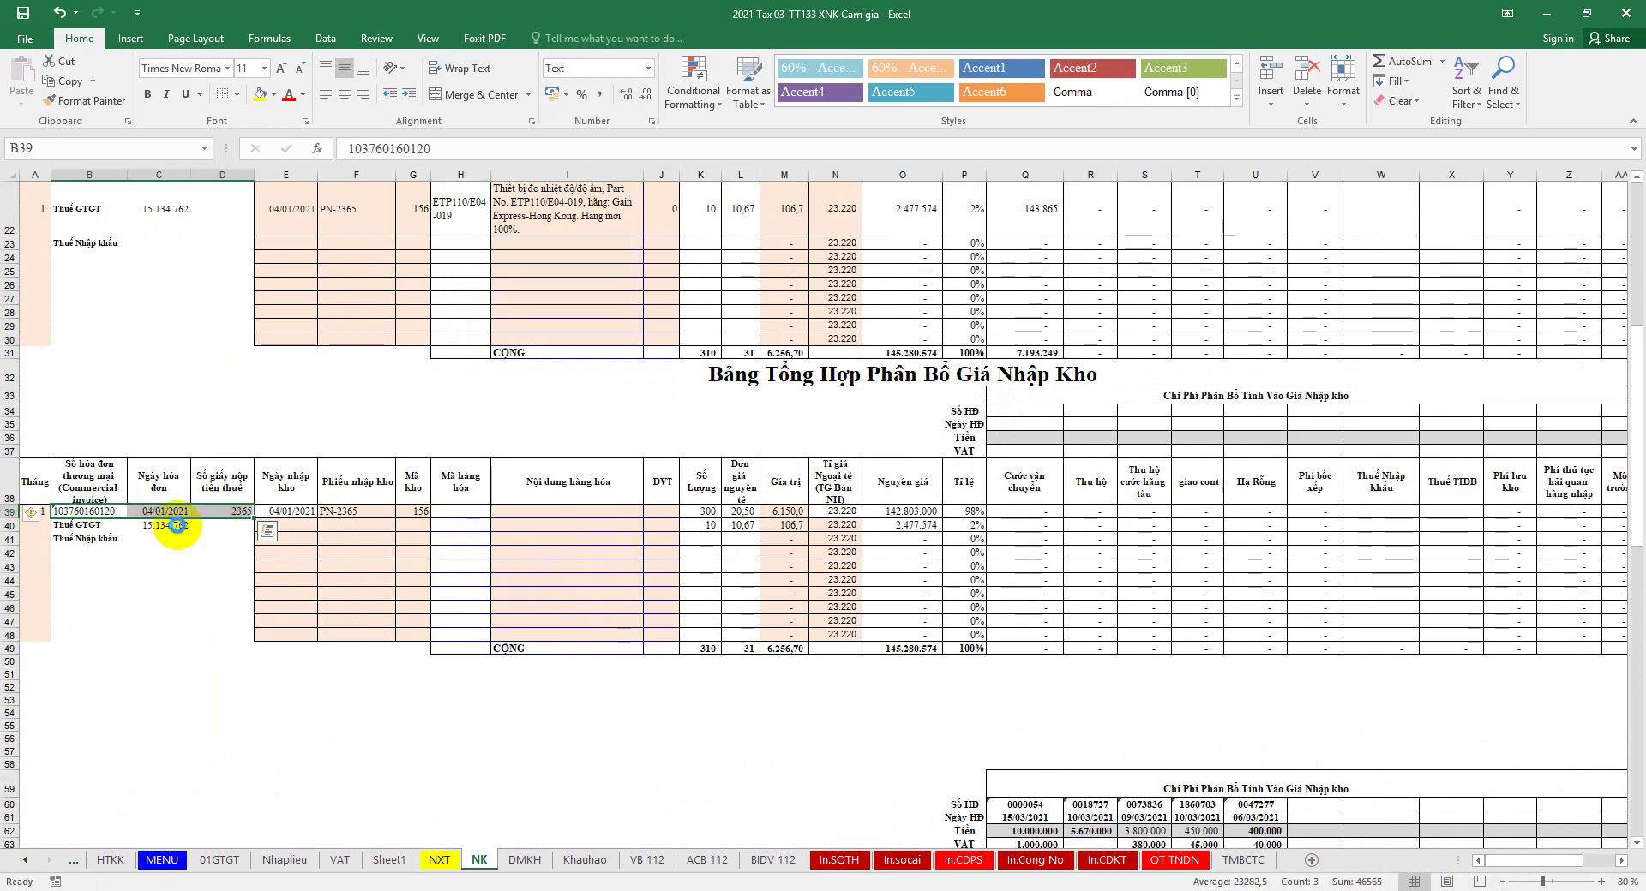
{"action": "key", "text": "Delete"}
{"action": "left_click", "coordinate": [287, 512]}
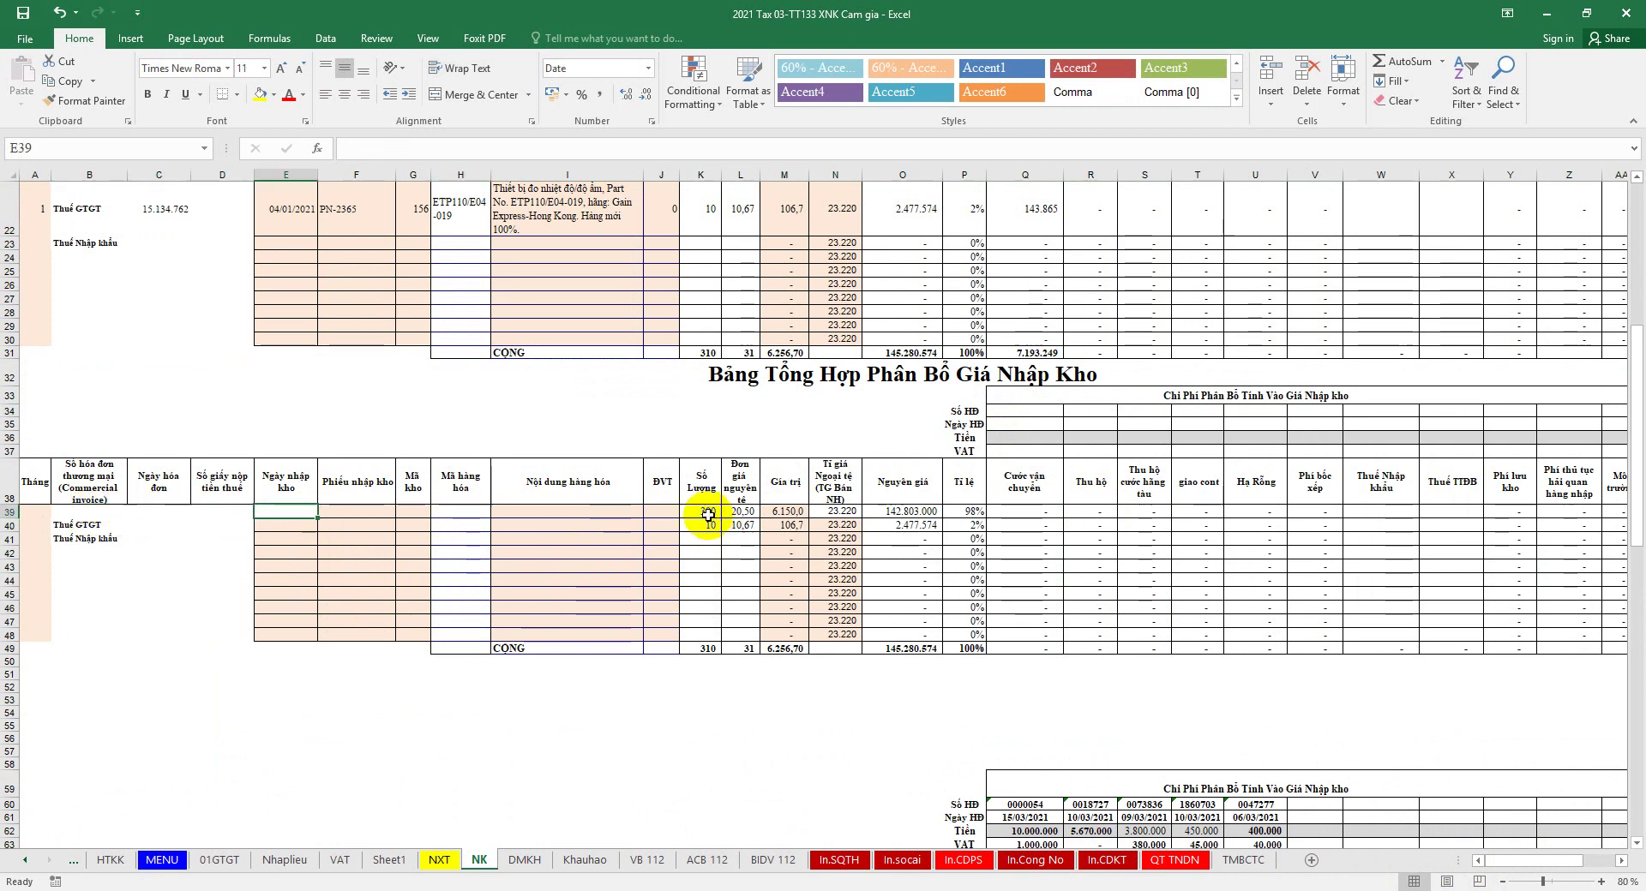
Step: Clear the quantities and unit prices in K39:L41 and the exchange rate in N39, and save the workbook
{"action": "left_click_drag", "start_coordinate": [704, 515], "coordinate": [738, 537]}
{"action": "key", "text": "Delete"}
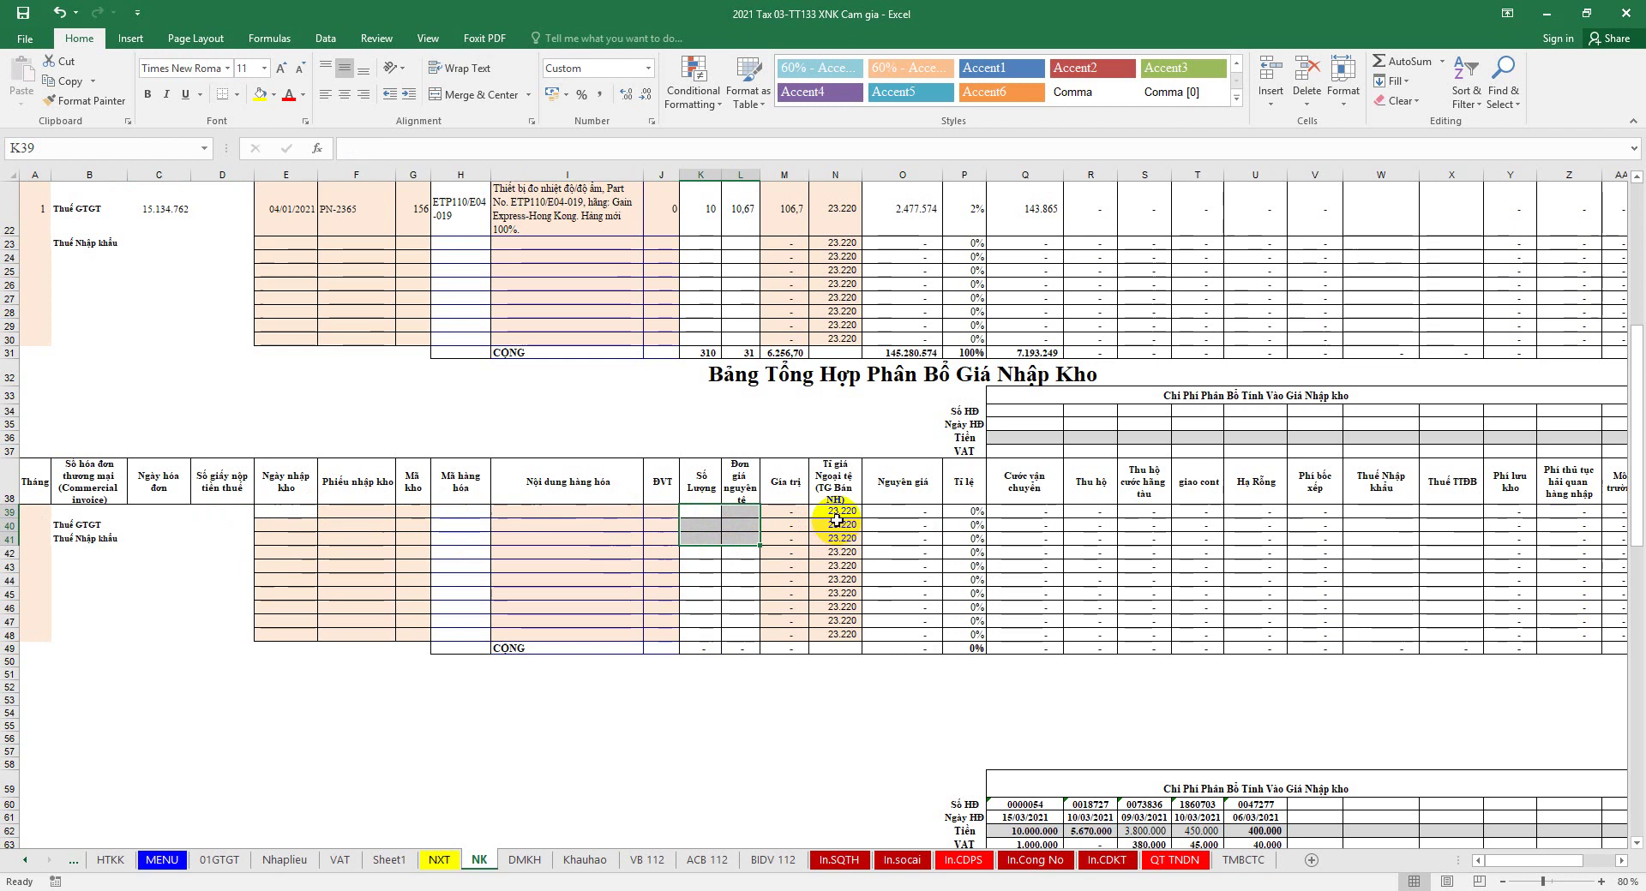
{"action": "left_click", "coordinate": [835, 511]}
{"action": "key", "text": "Delete"}
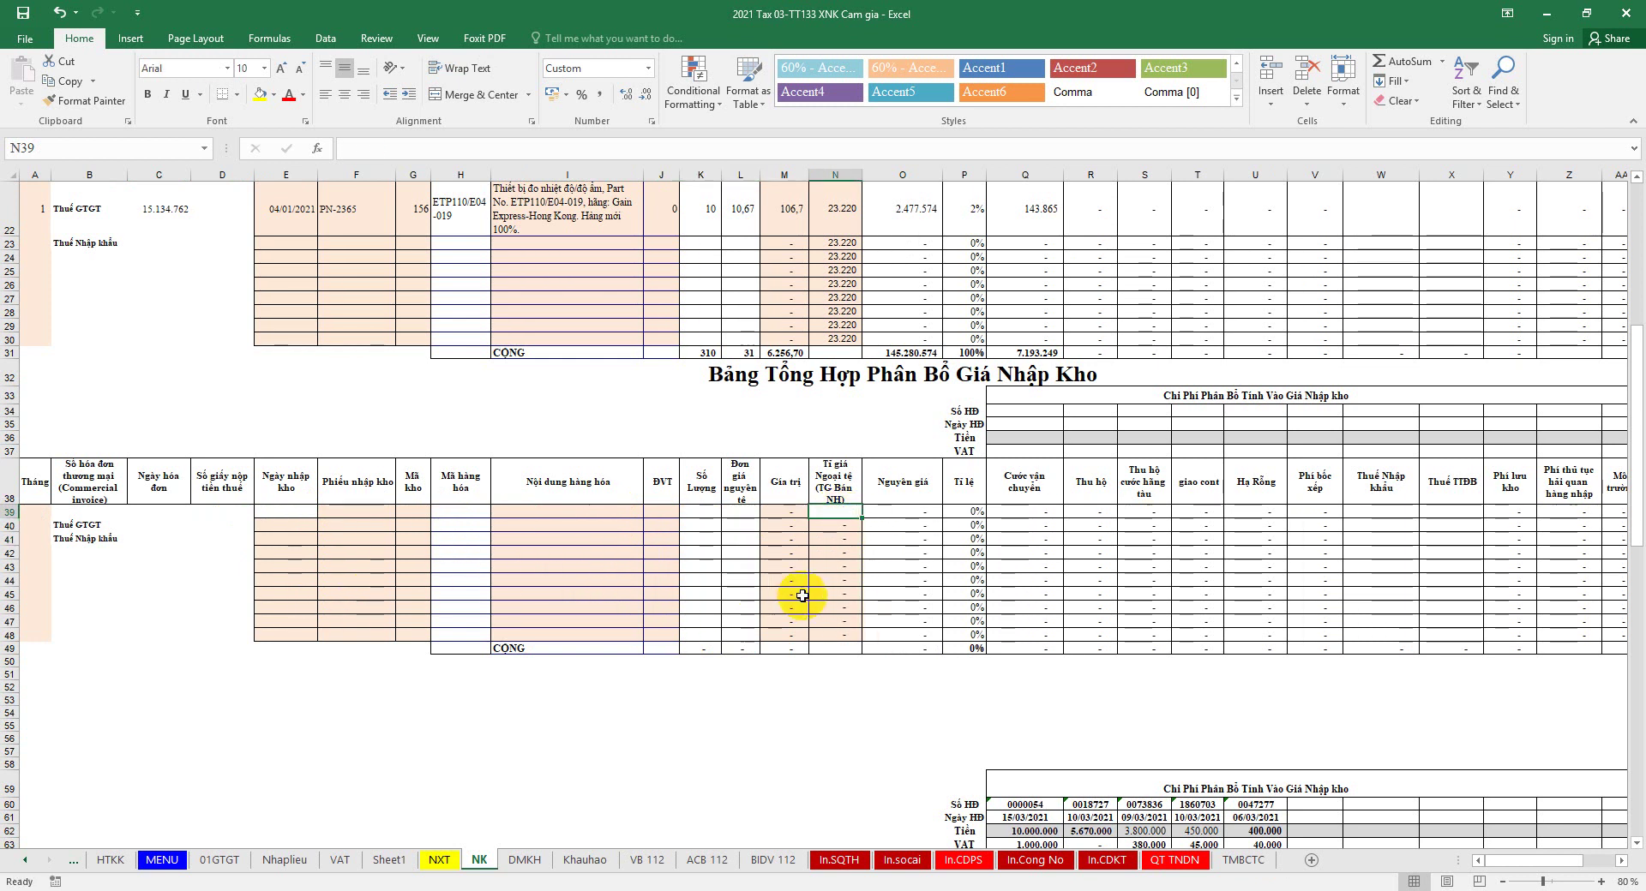
{"action": "left_click", "coordinate": [23, 13]}
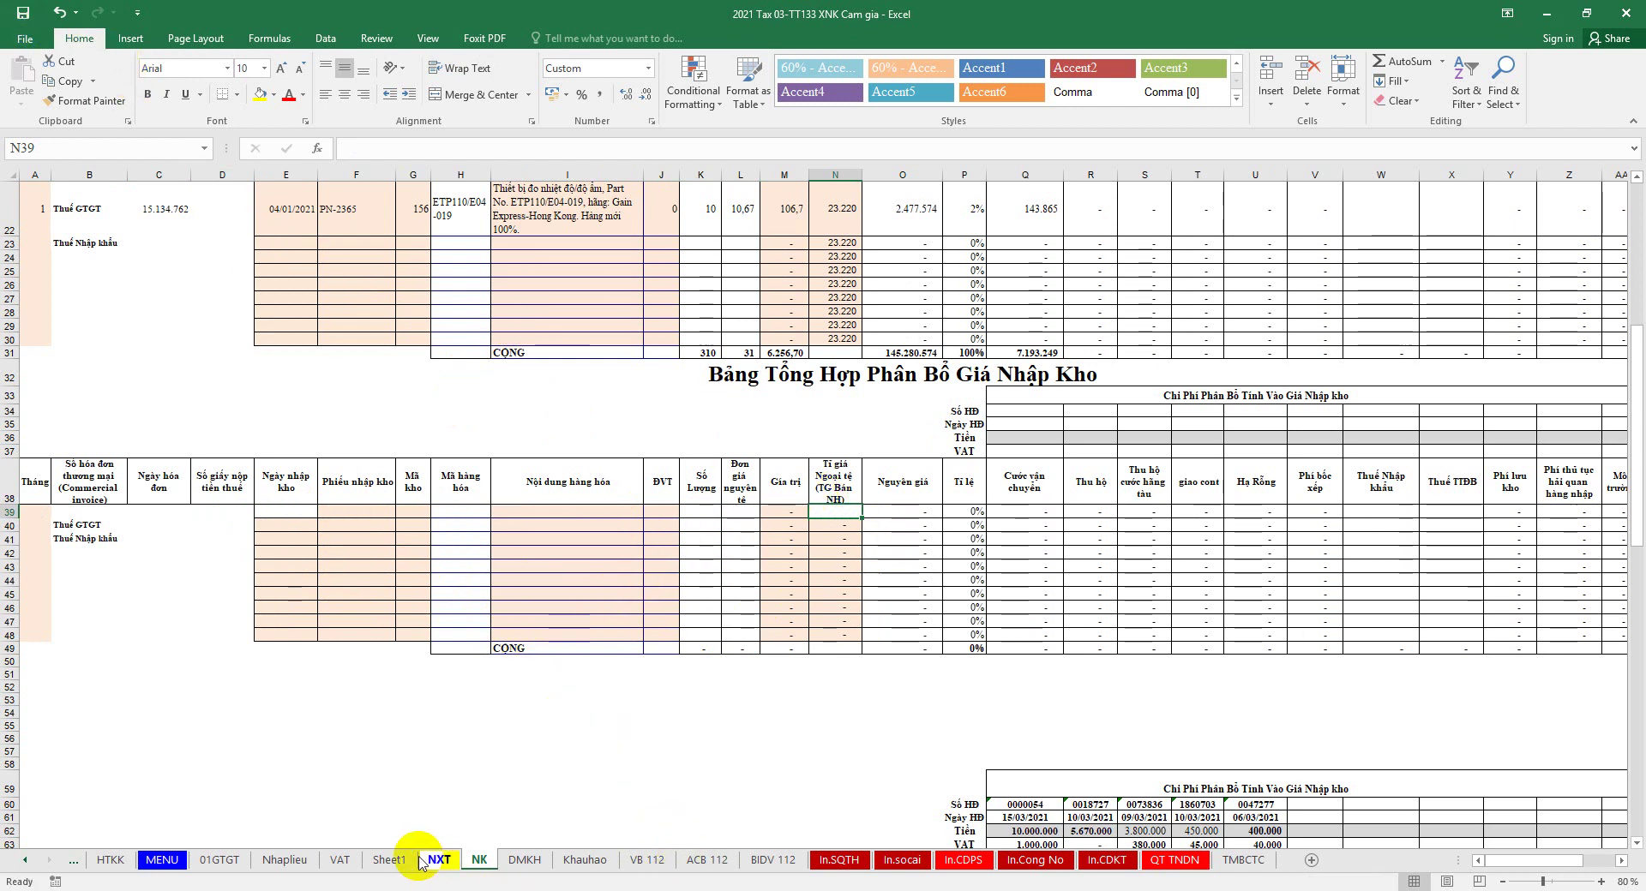
Step: Copy the code GONDO-HD2201 from Nhaplieu cell U21 into E40 of the VAT sheet's 2201 purchase row
{"action": "left_click", "coordinate": [341, 858]}
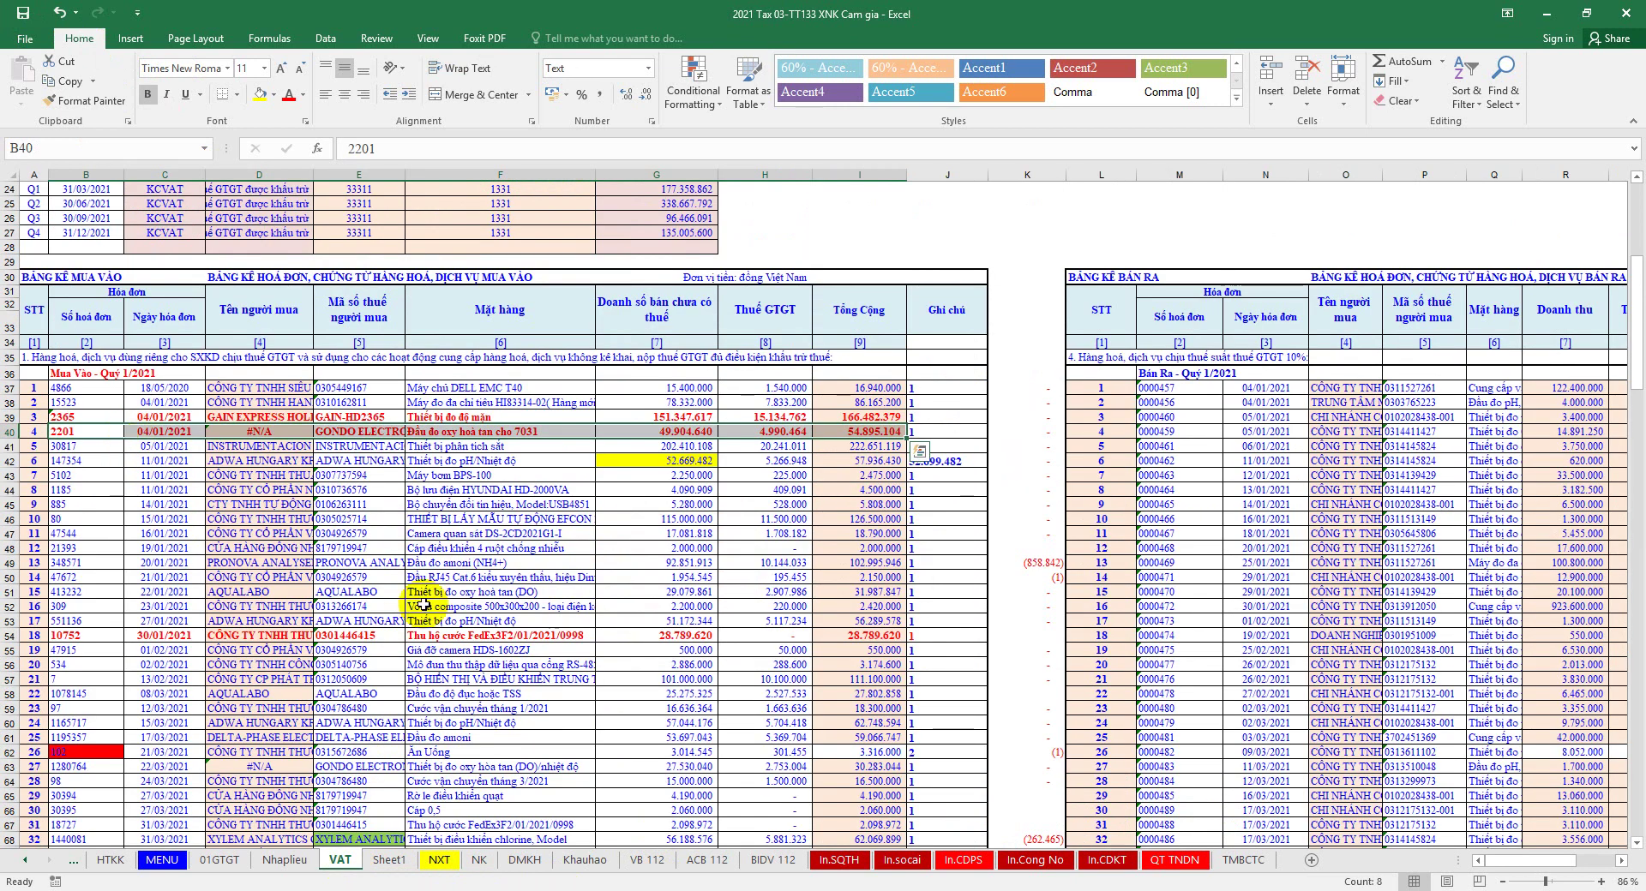
{"action": "left_click", "coordinate": [285, 859]}
{"action": "right_click", "coordinate": [1171, 492]}
{"action": "left_click", "coordinate": [1221, 521]}
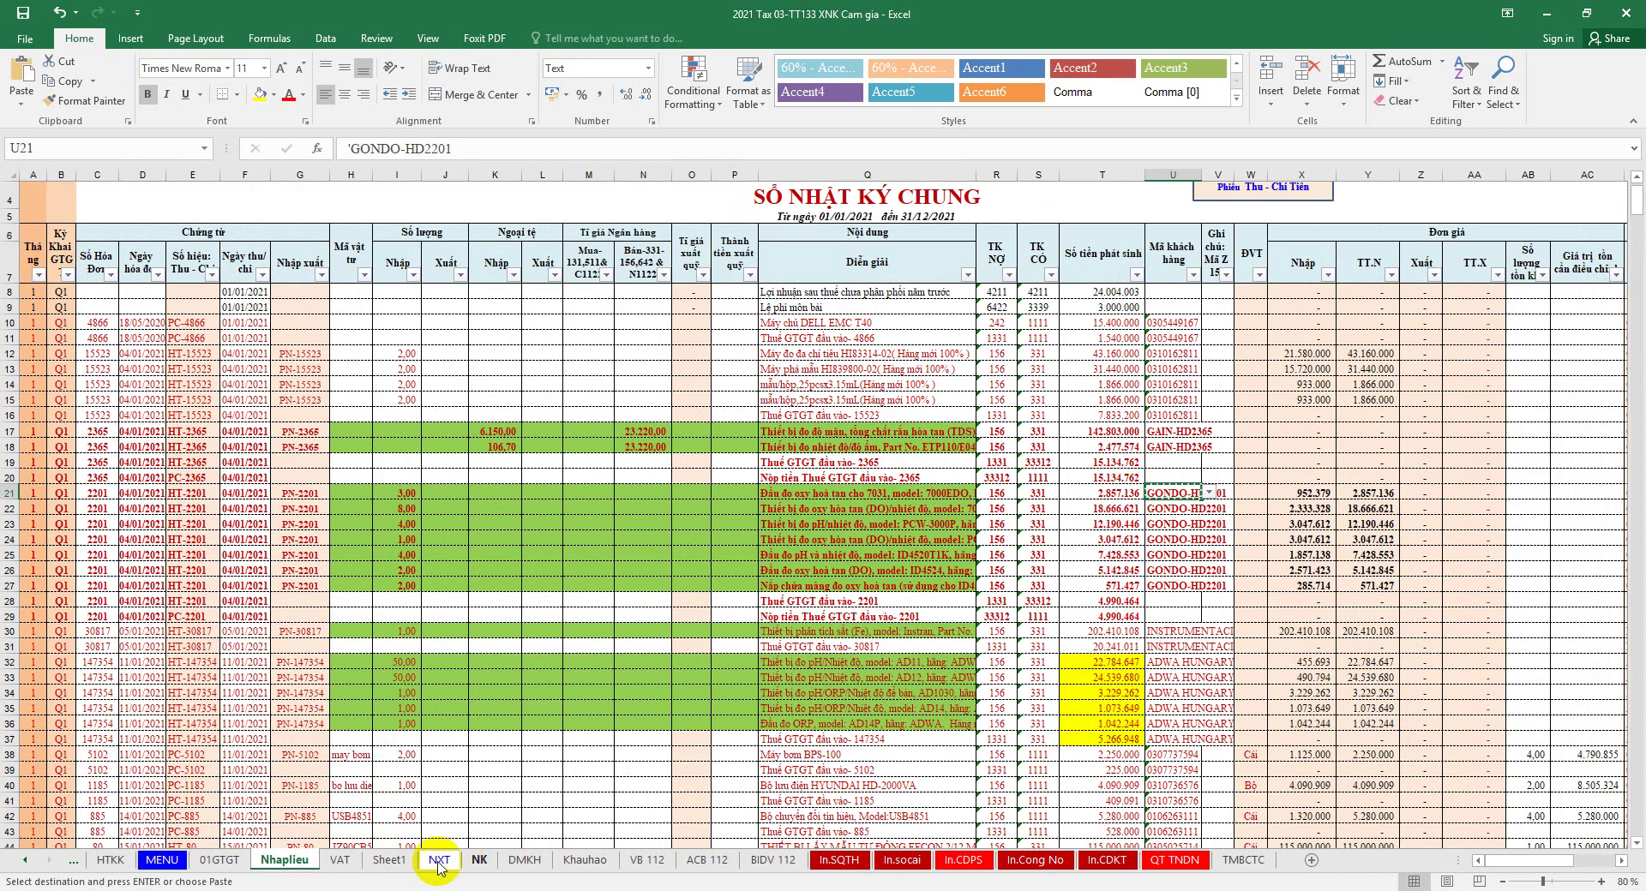
{"action": "left_click", "coordinate": [340, 860]}
{"action": "left_click", "coordinate": [357, 435]}
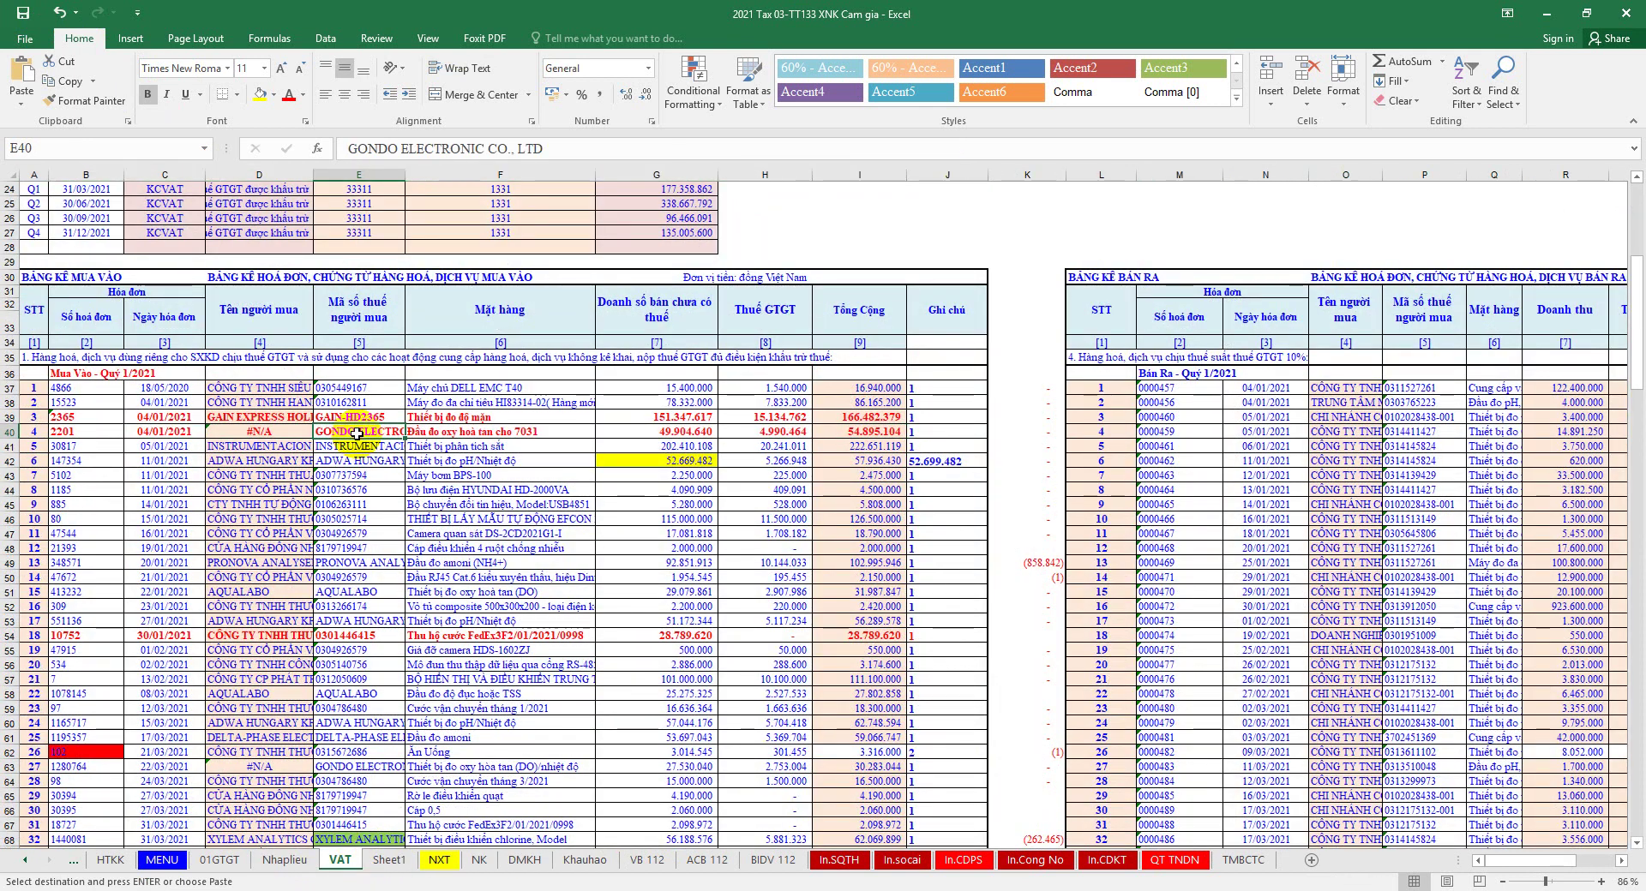
{"action": "right_click", "coordinate": [341, 431]}
{"action": "left_click", "coordinate": [390, 508]}
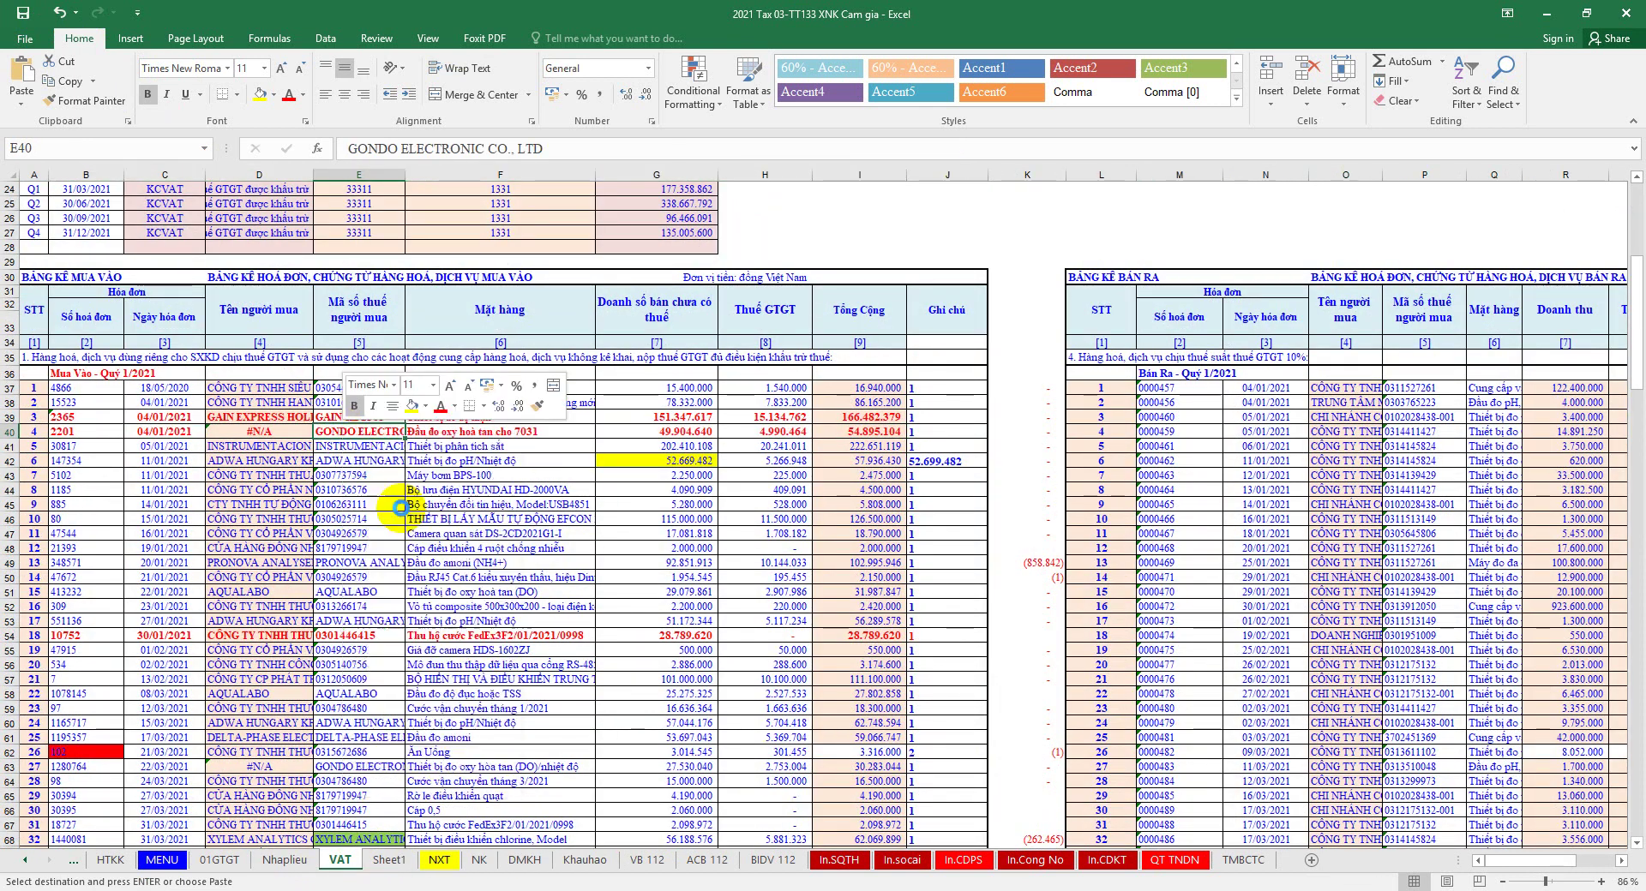
Step: Copy the invoice number 2201 and date 04/01/2021 from VAT B40:C40 into B39:C39 of the NK sheet as values
{"action": "left_click", "coordinate": [69, 432]}
{"action": "right_click", "coordinate": [58, 427]}
{"action": "left_click", "coordinate": [95, 455]}
{"action": "left_click_drag", "start_coordinate": [162, 431], "coordinate": [68, 429]}
{"action": "right_click", "coordinate": [68, 429]}
{"action": "left_click", "coordinate": [160, 458]}
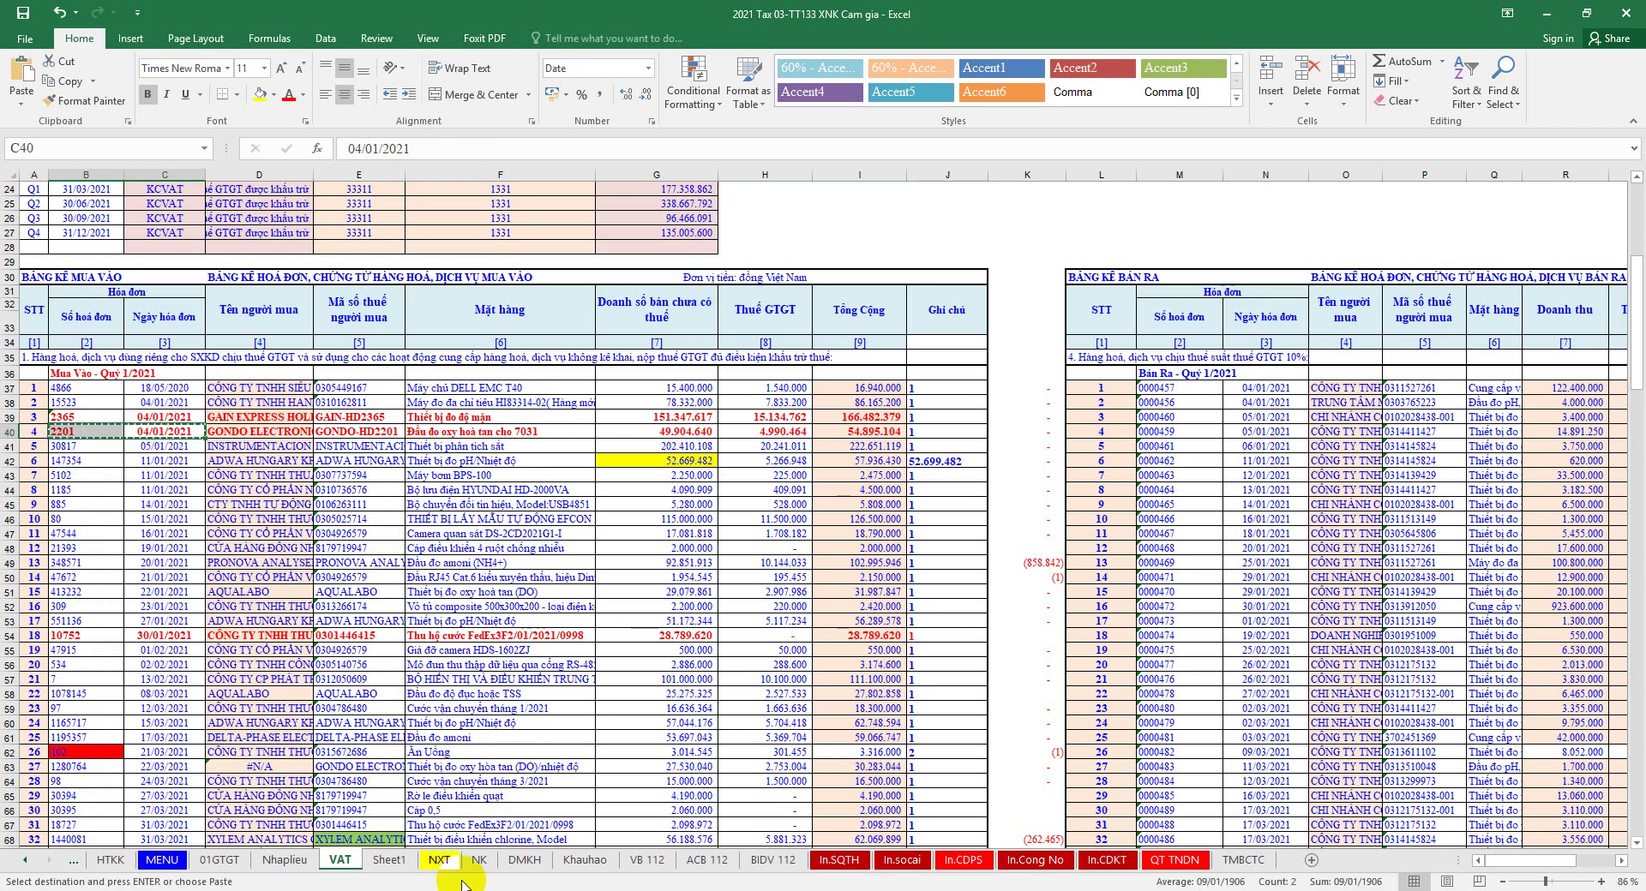
{"action": "left_click", "coordinate": [480, 861]}
{"action": "right_click", "coordinate": [101, 515]}
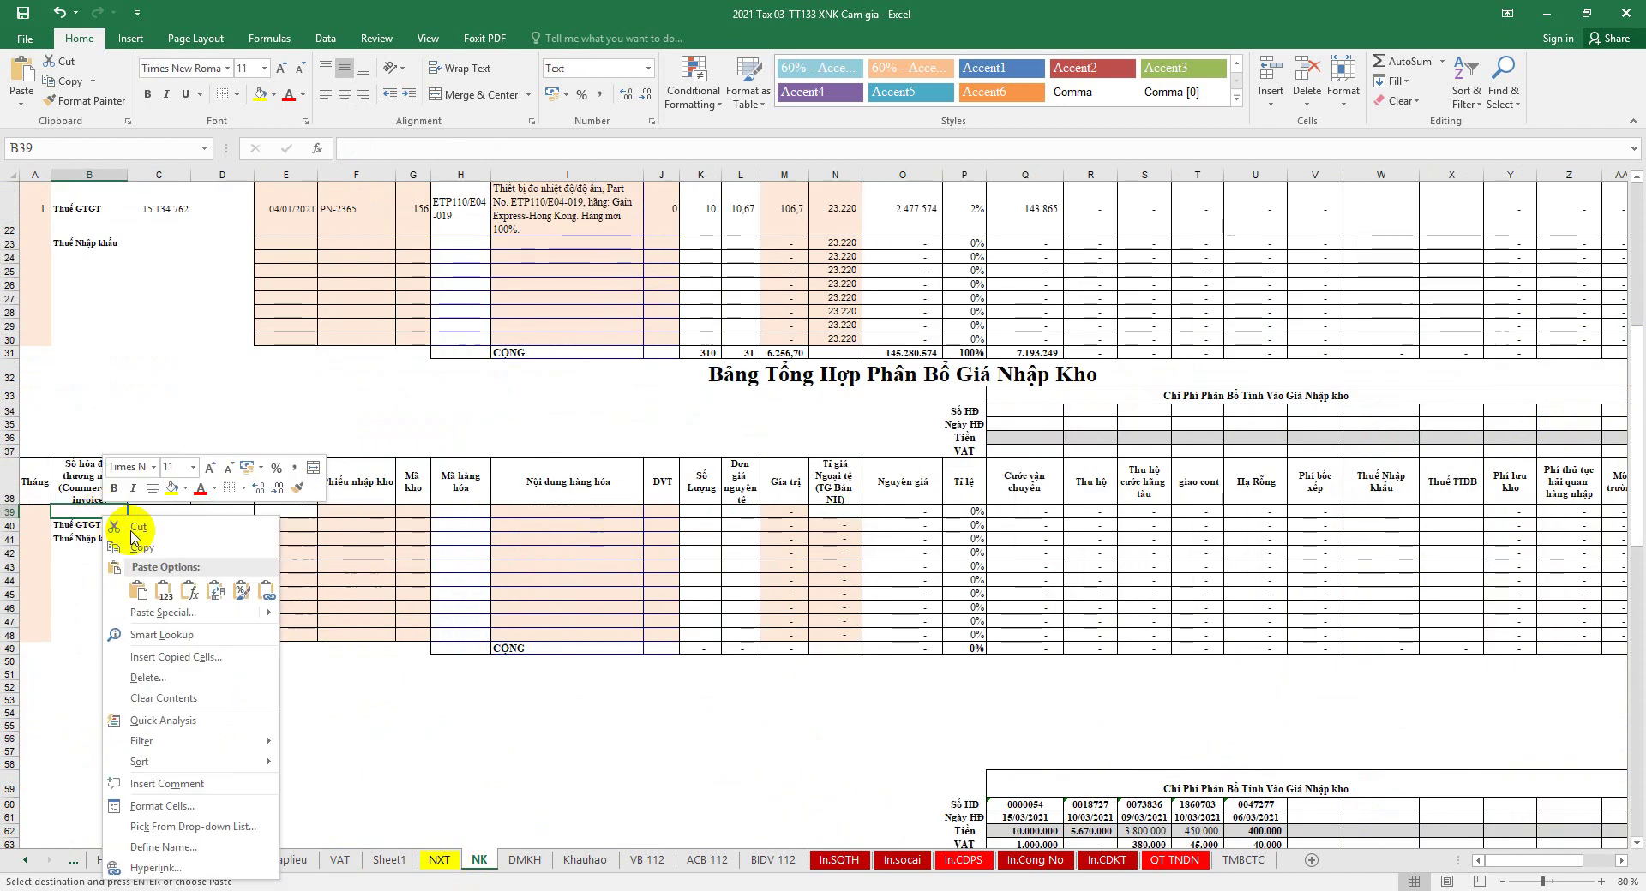
{"action": "left_click", "coordinate": [185, 488]}
{"action": "key", "text": "Escape"}
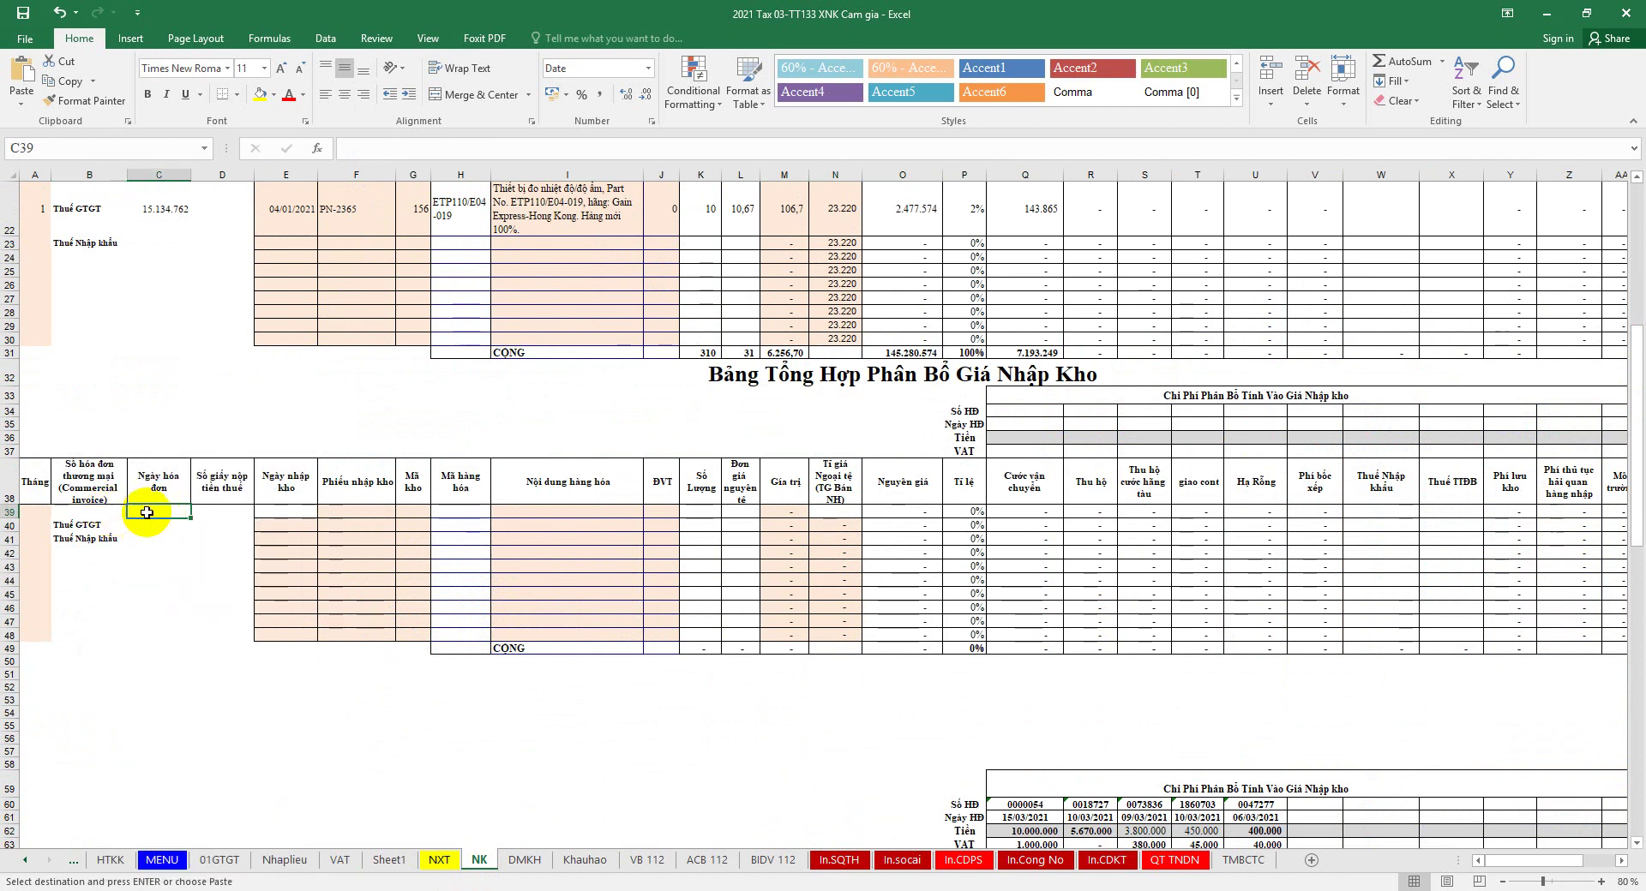
{"action": "right_click", "coordinate": [77, 513]}
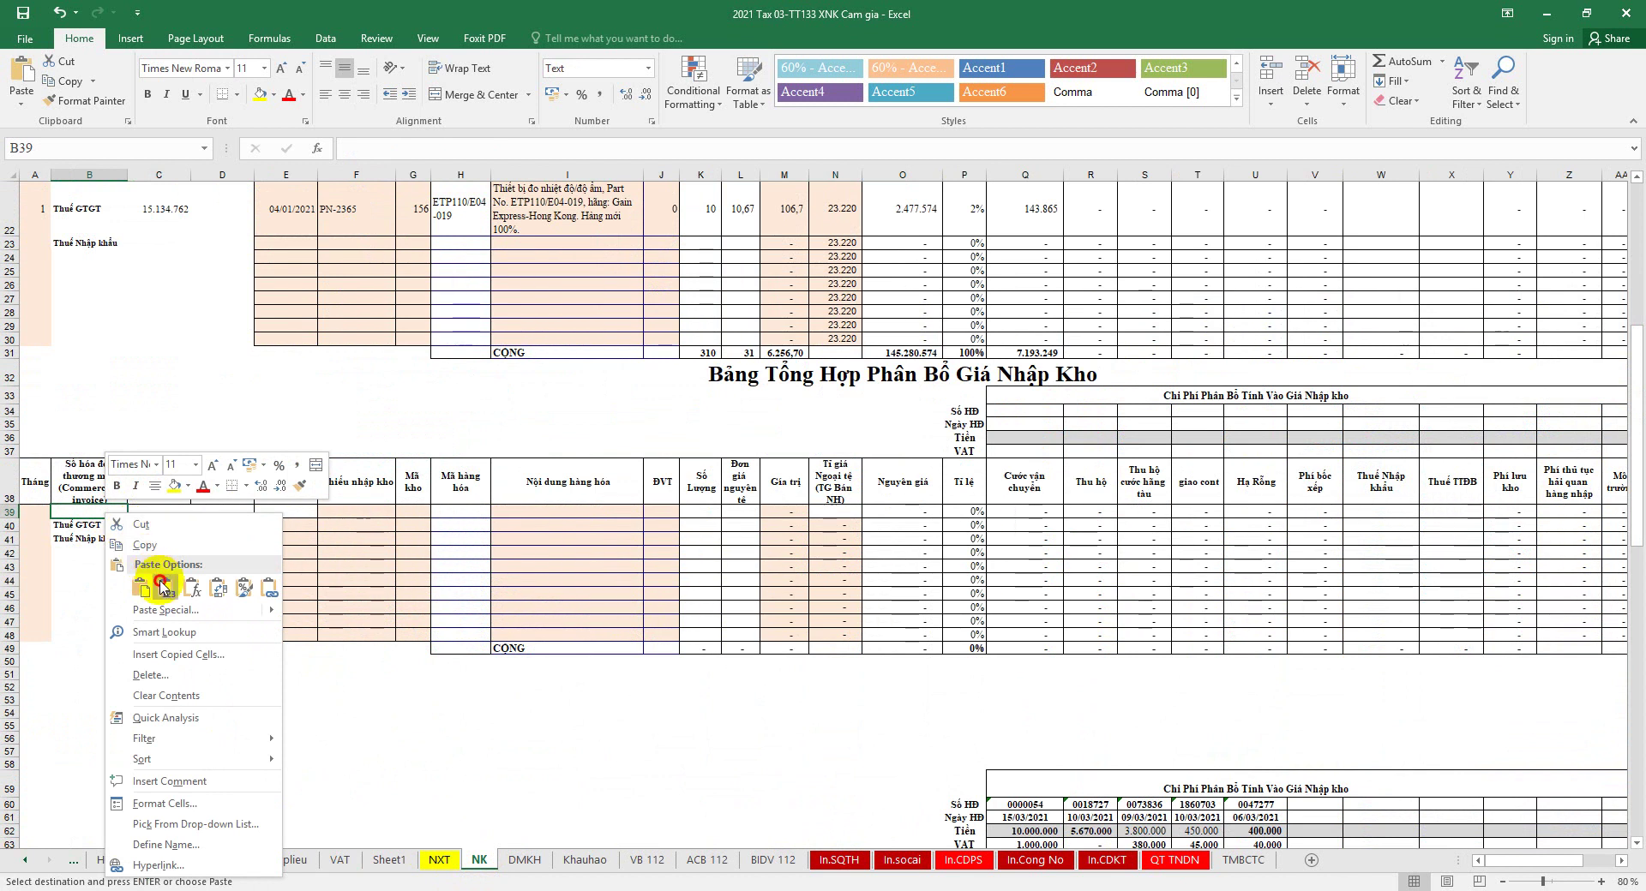
{"action": "left_click", "coordinate": [135, 671]}
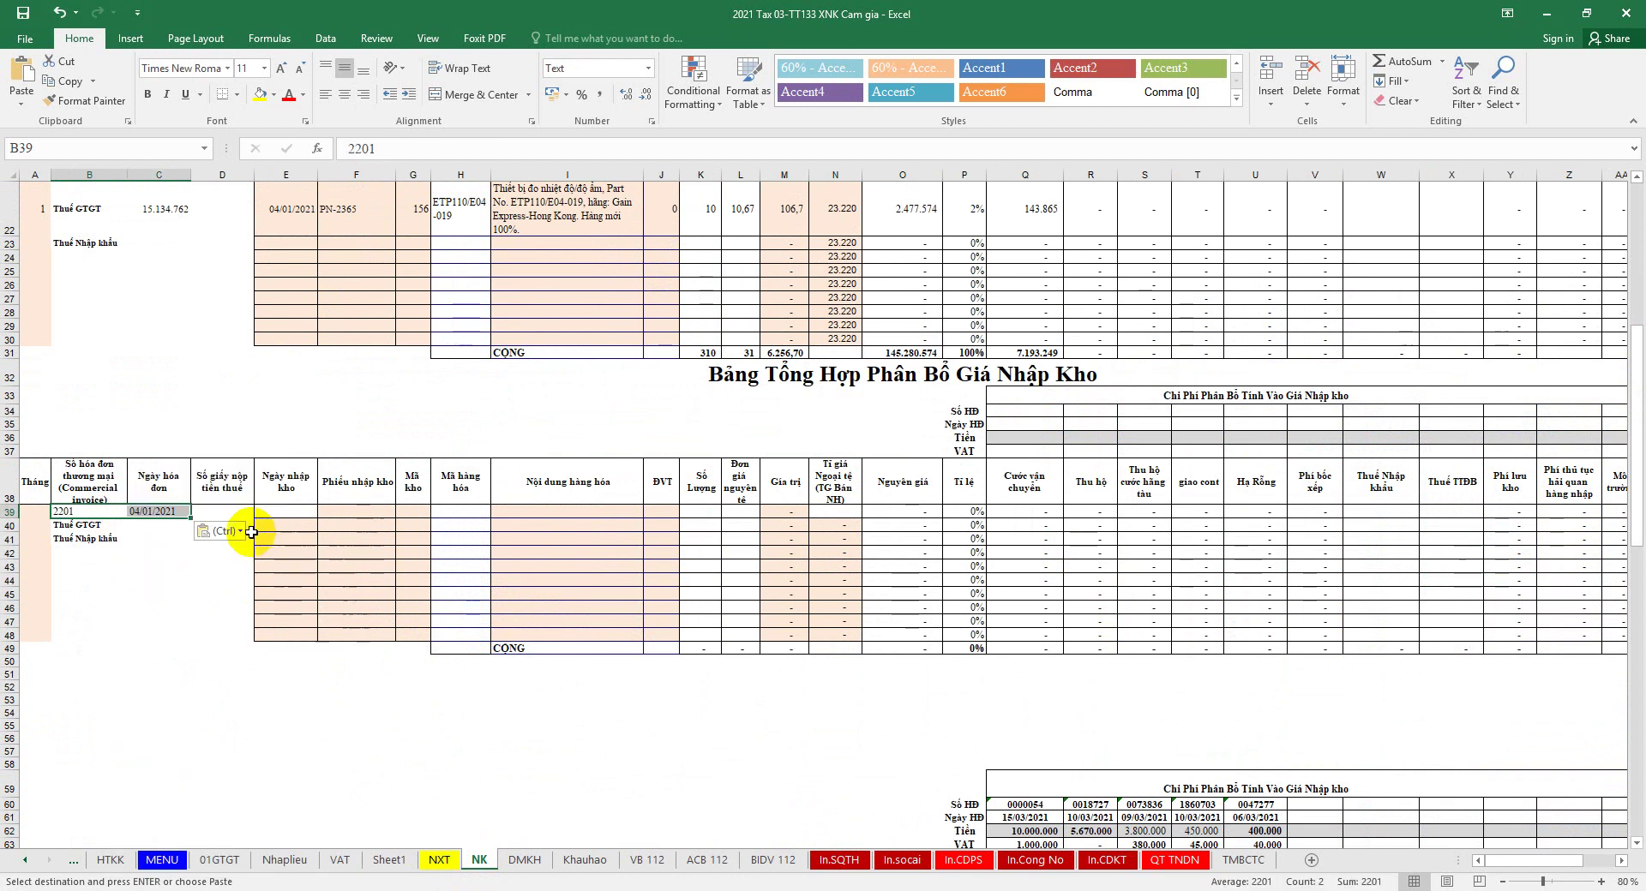
Step: Copy 2201 from B39 into D39 as the tax payment slip number on the NK sheet
{"action": "left_click", "coordinate": [231, 513]}
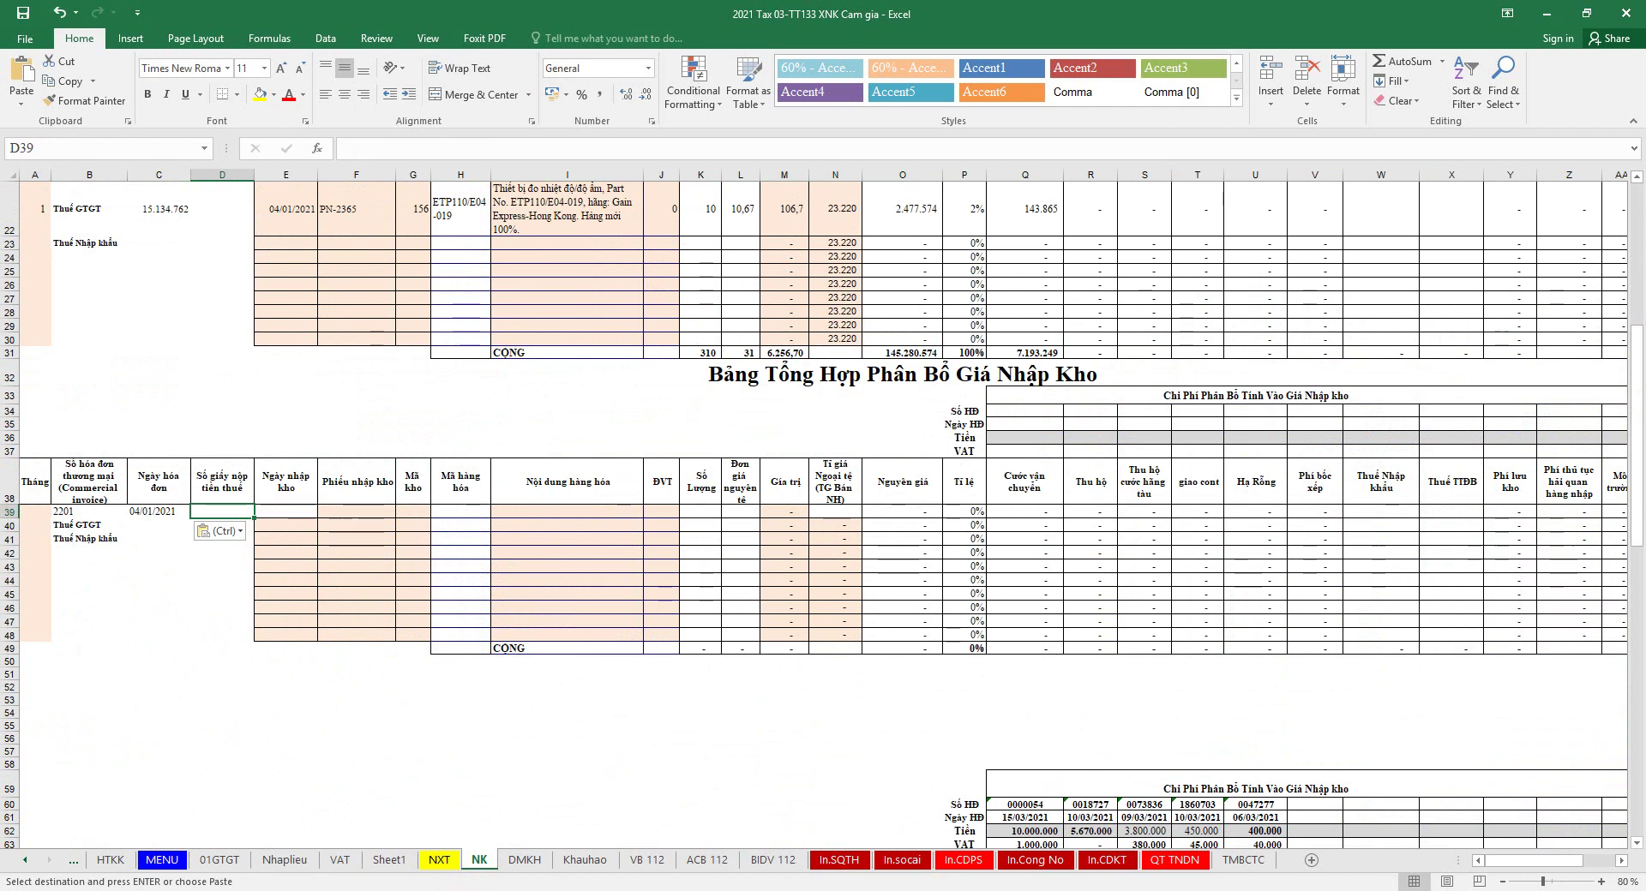
{"action": "right_click", "coordinate": [86, 512]}
{"action": "left_click", "coordinate": [124, 543]}
{"action": "right_click", "coordinate": [214, 512]}
{"action": "left_click", "coordinate": [274, 585]}
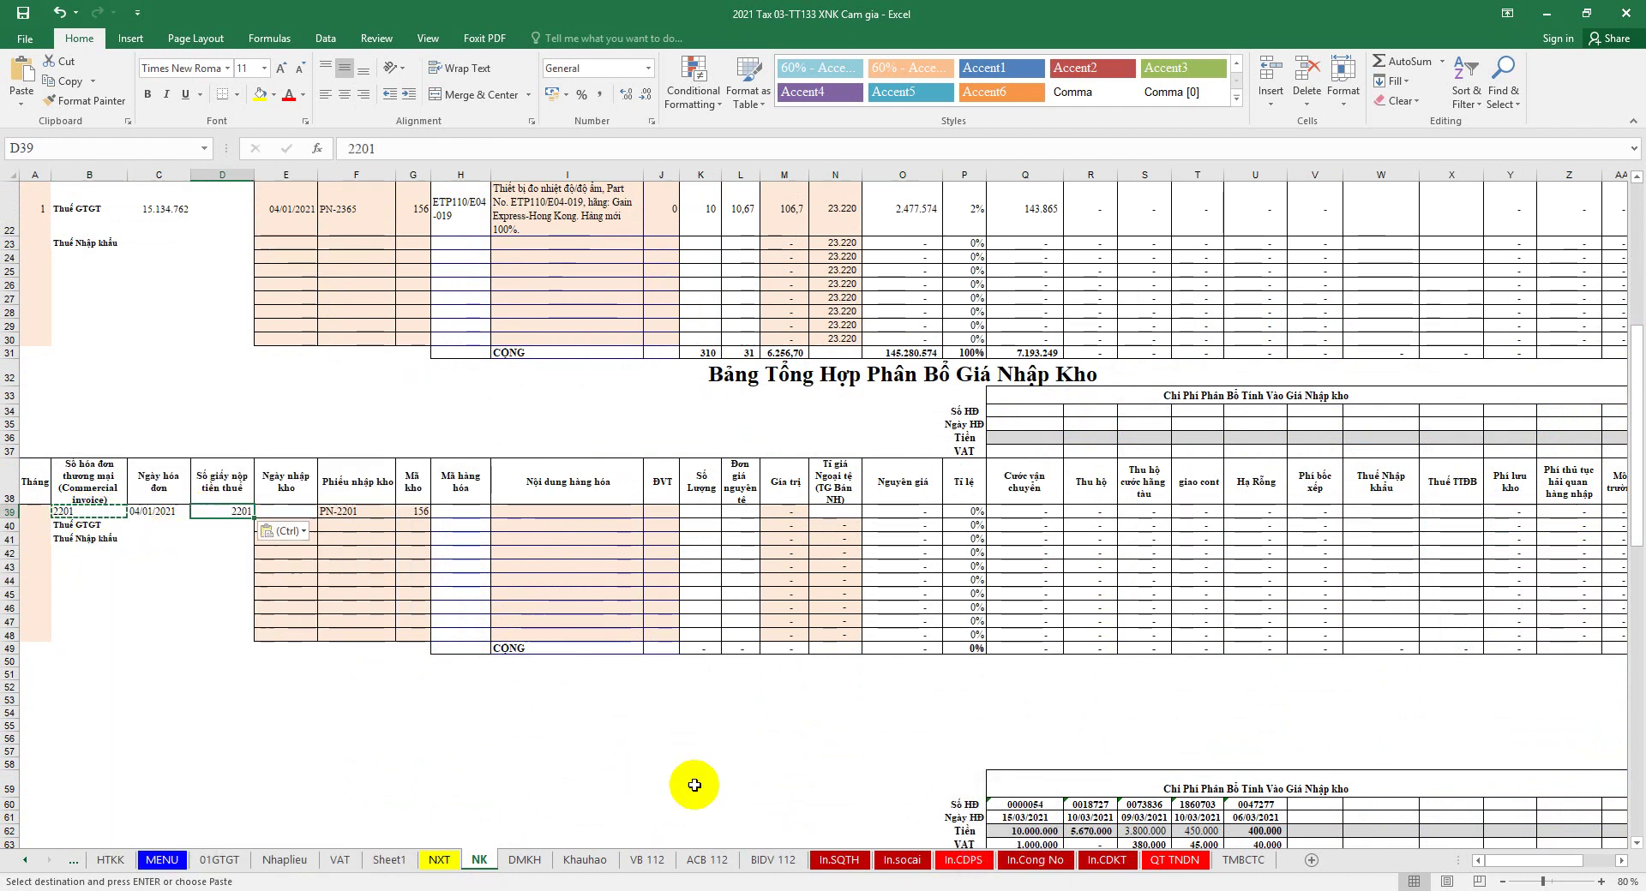
Step: Replace B39 on the NK sheet with the customs declaration number copied from the 2201 import declaration workbook
{"action": "key", "text": "ctrl+Tab"}
{"action": "left_click", "coordinate": [129, 222]}
{"action": "double_click", "coordinate": [430, 148]}
{"action": "right_click", "coordinate": [373, 152]}
{"action": "left_click", "coordinate": [408, 187]}
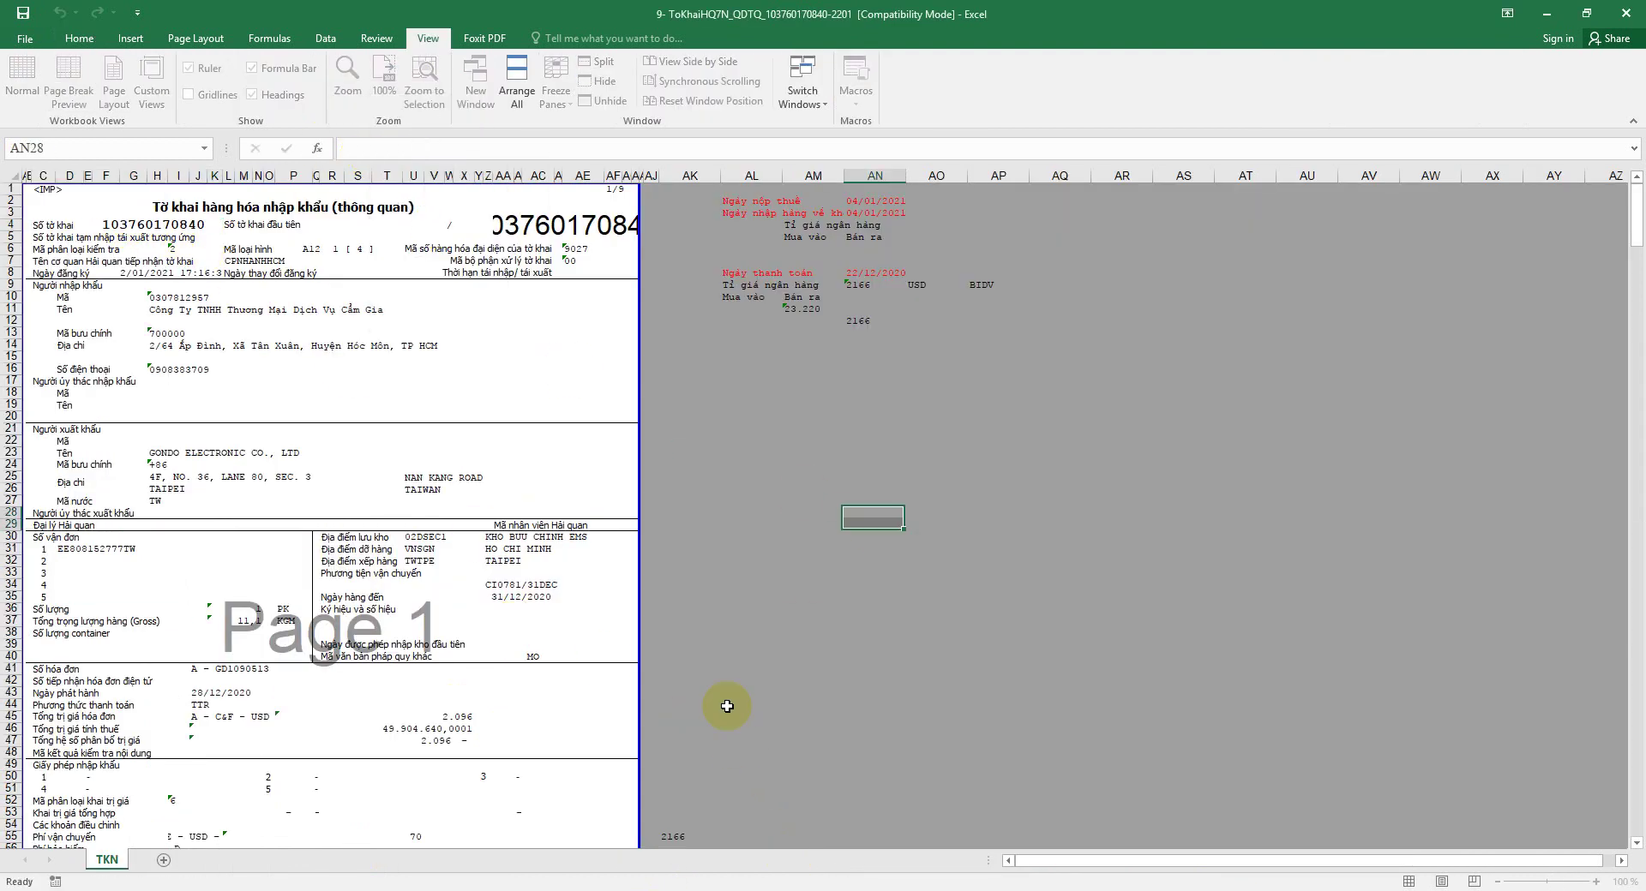
{"action": "key", "text": "ctrl+Tab"}
{"action": "right_click", "coordinate": [114, 515]}
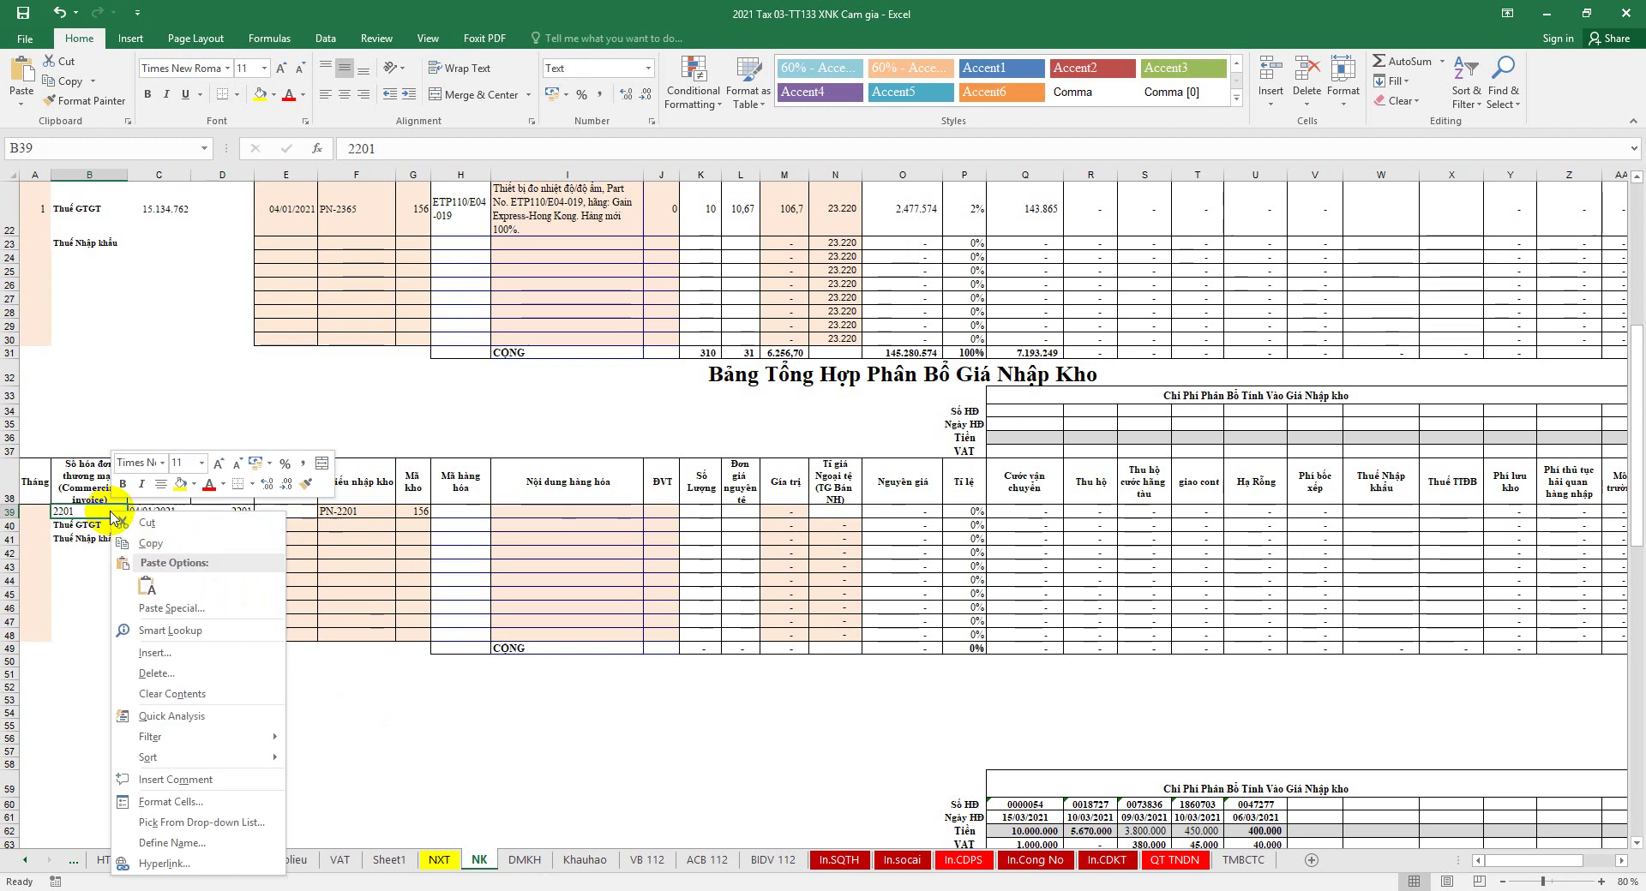
{"action": "left_click", "coordinate": [146, 587]}
Step: Copy the invoice date 04/01/2021 from C39 into E39 as the warehouse receipt date
{"action": "left_click", "coordinate": [308, 509]}
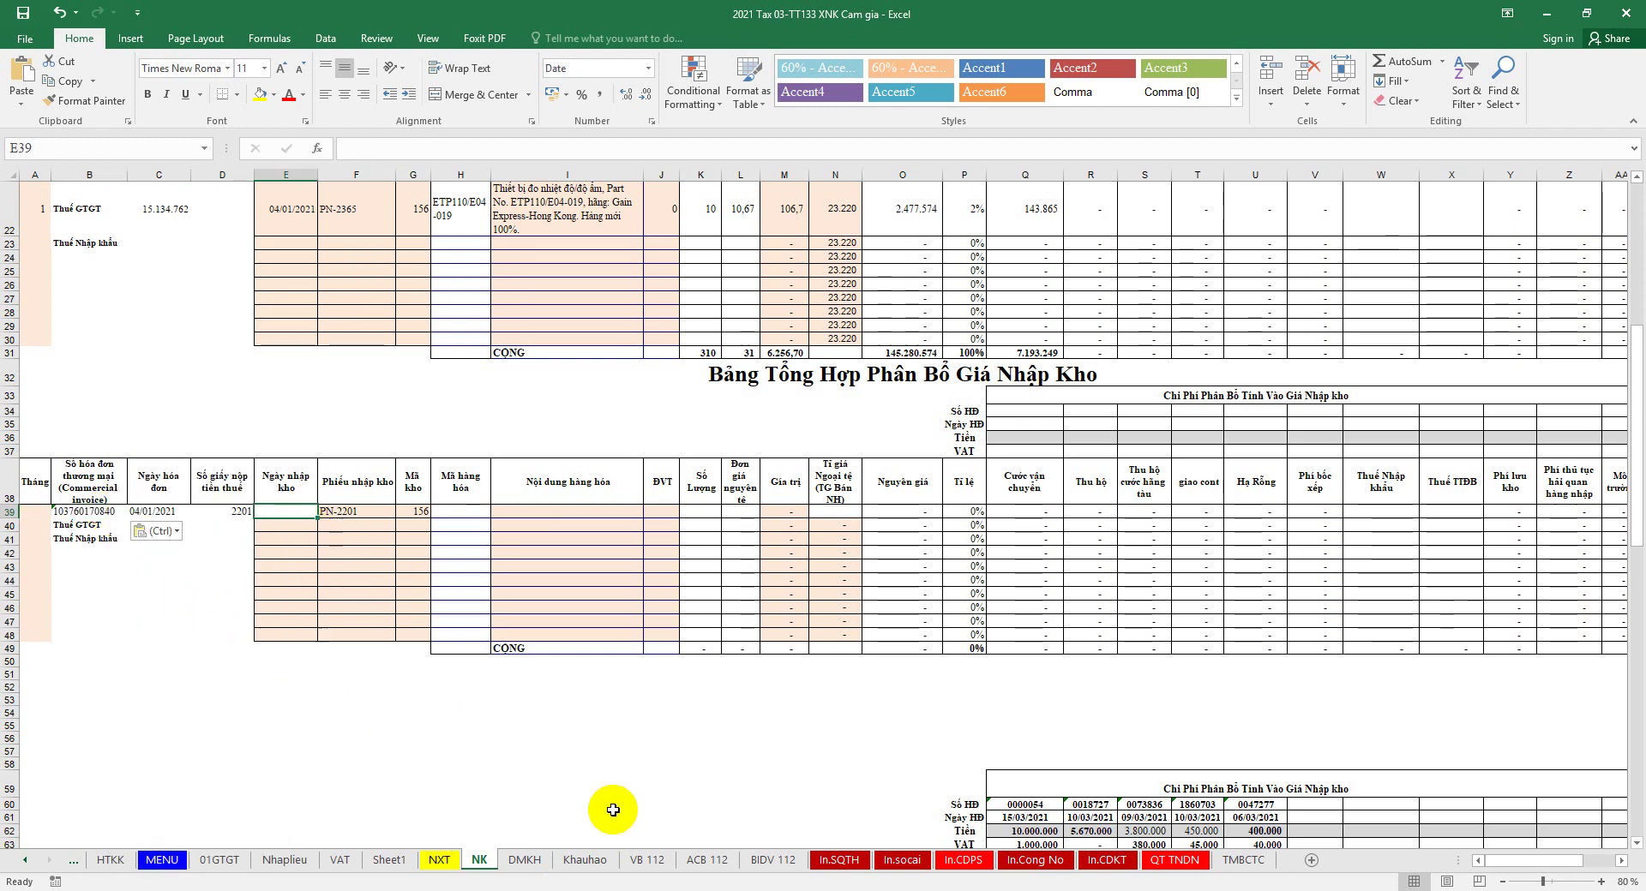
{"action": "right_click", "coordinate": [163, 513]}
{"action": "left_click", "coordinate": [208, 538]}
{"action": "right_click", "coordinate": [289, 512]}
{"action": "left_click", "coordinate": [328, 585]}
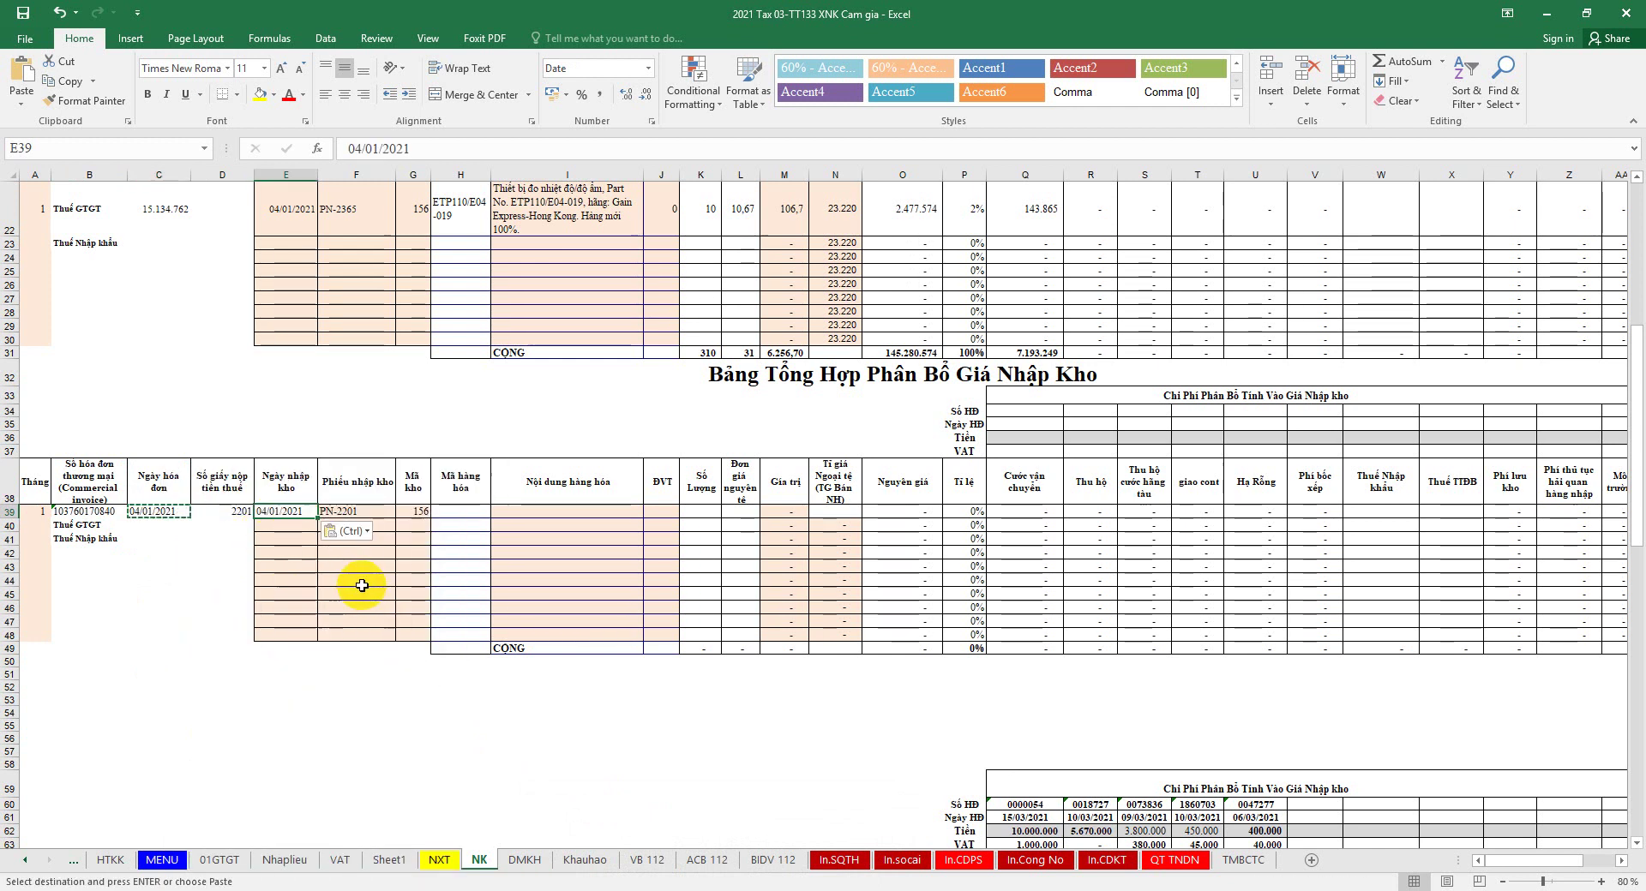
Step: Copy the seven GONDO item descriptions from Nhaplieu Q21:Q27 into C340:C346 of the NXT sheet as values
{"action": "left_click", "coordinate": [453, 512]}
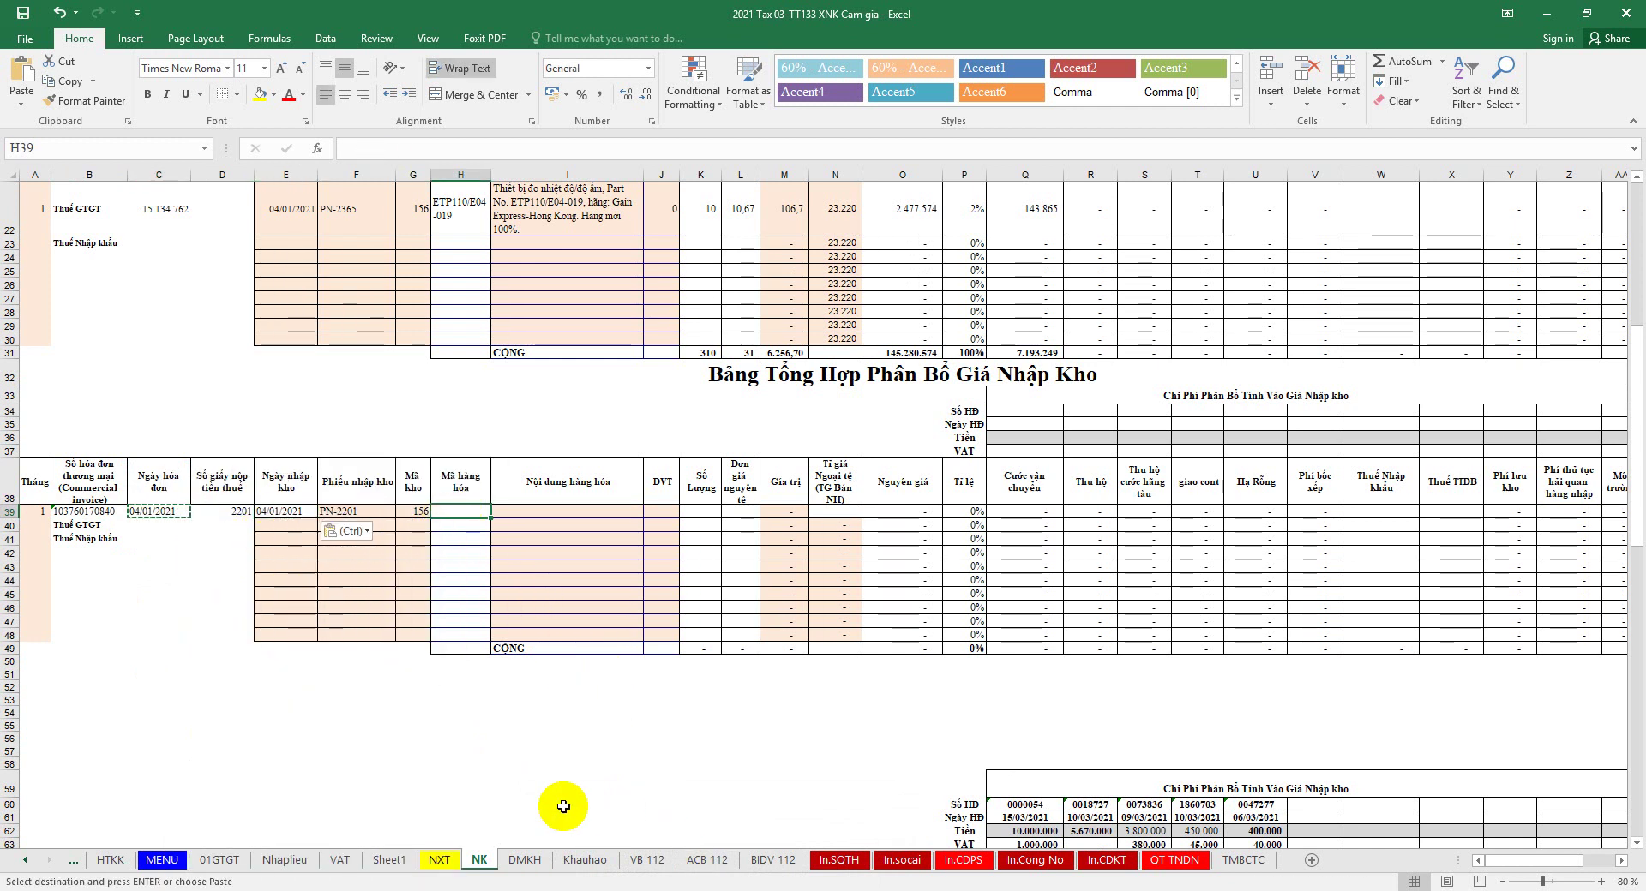
{"action": "left_click", "coordinate": [284, 859]}
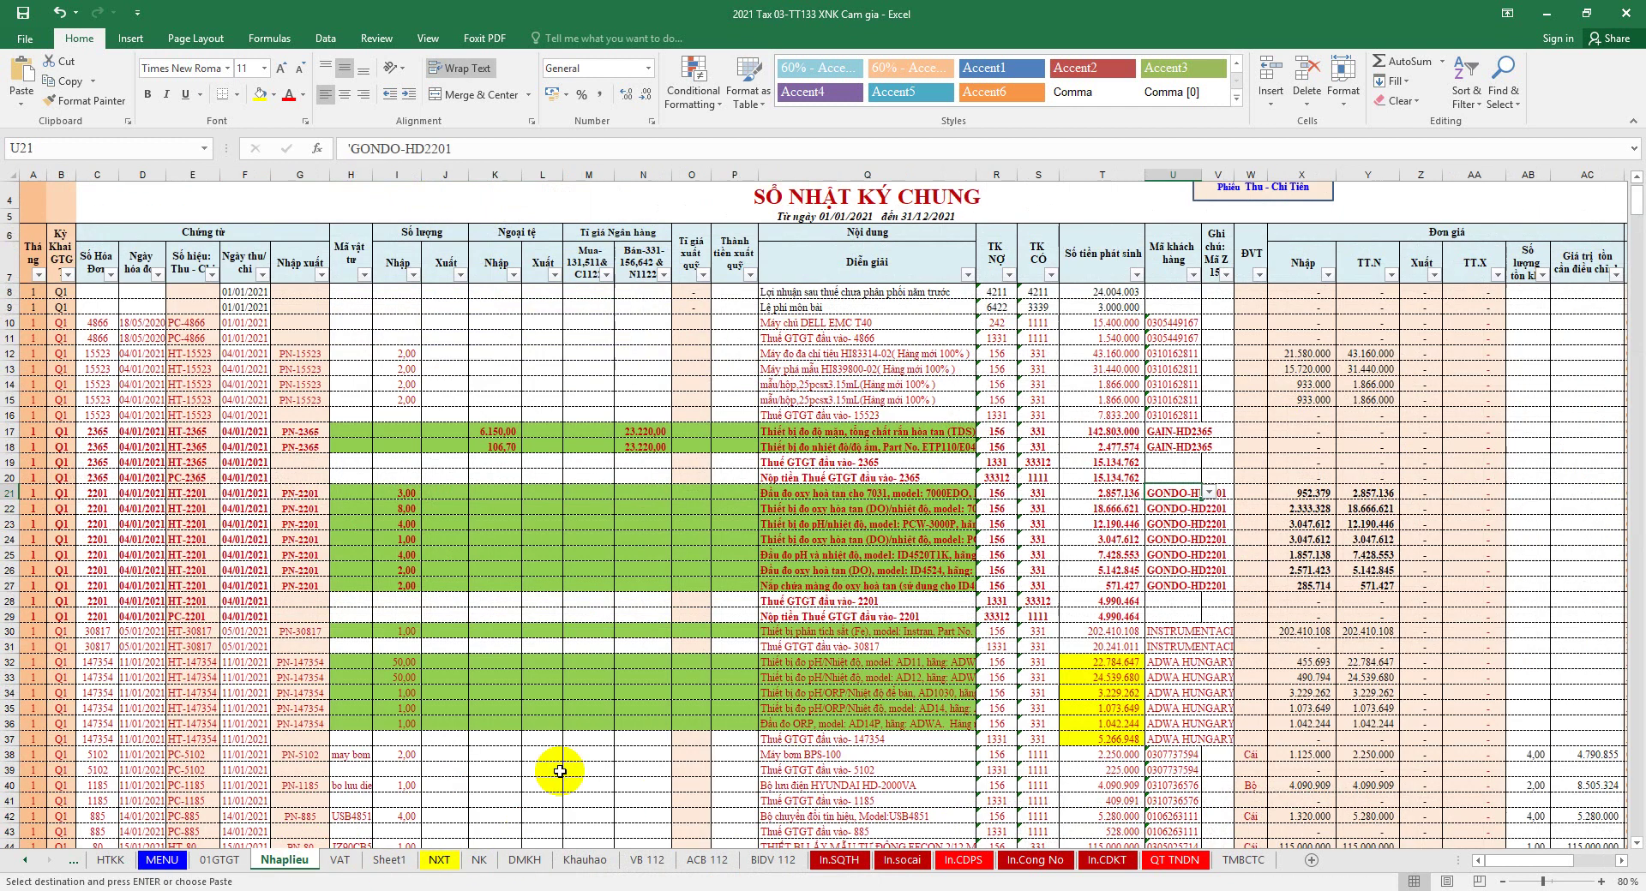
{"action": "left_click_drag", "start_coordinate": [766, 494], "coordinate": [784, 586]}
{"action": "right_click", "coordinate": [828, 507]}
{"action": "left_click", "coordinate": [861, 536]}
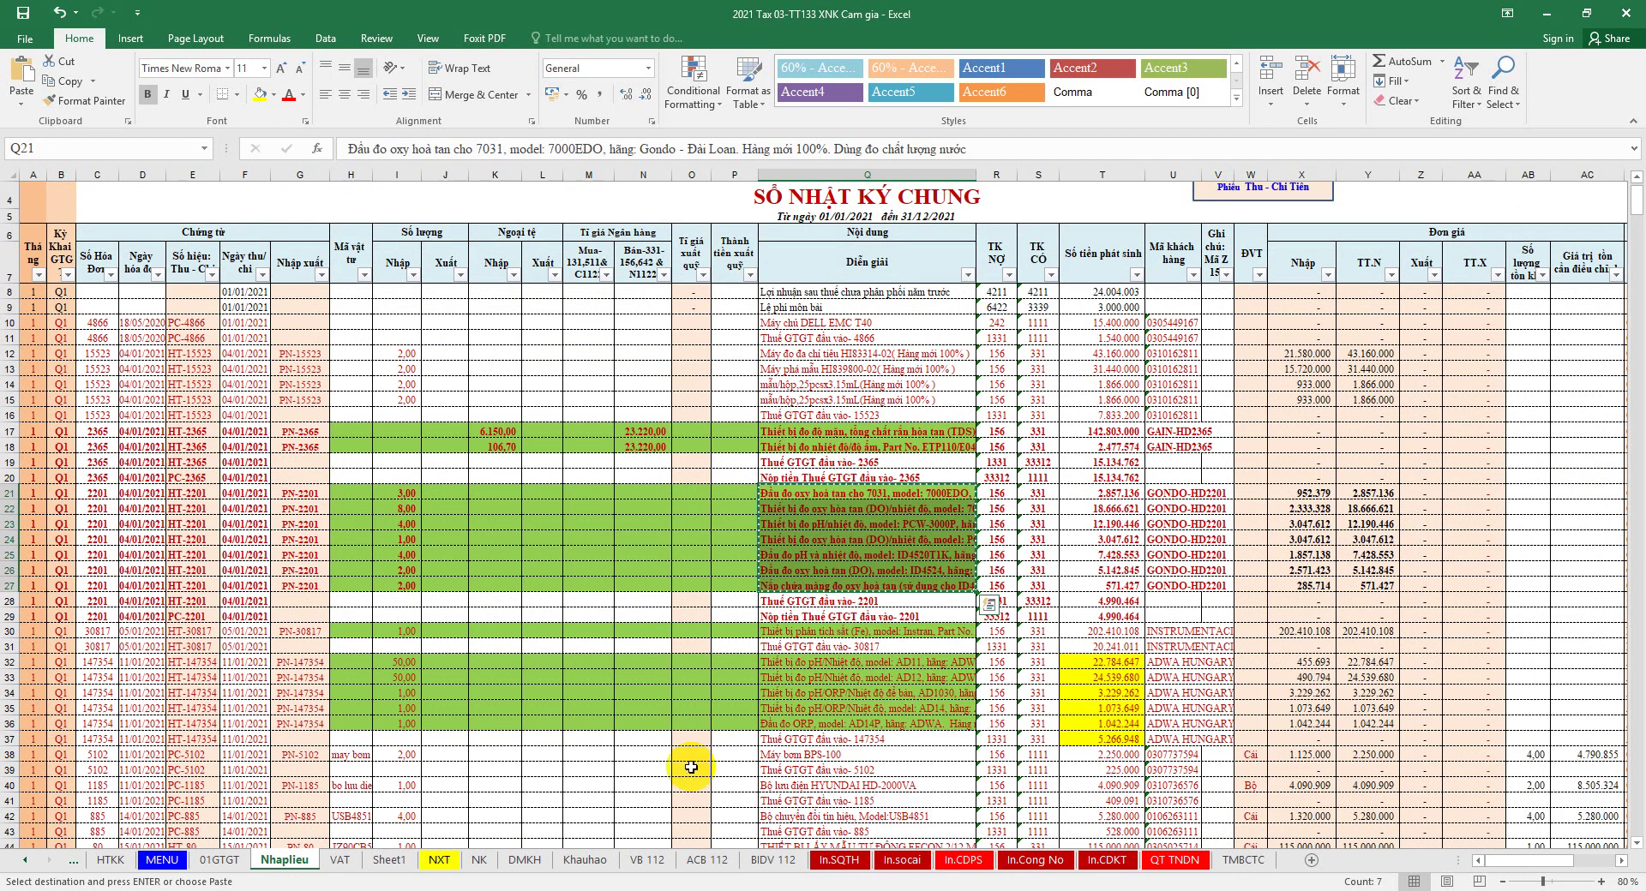
{"action": "left_click", "coordinate": [479, 859]}
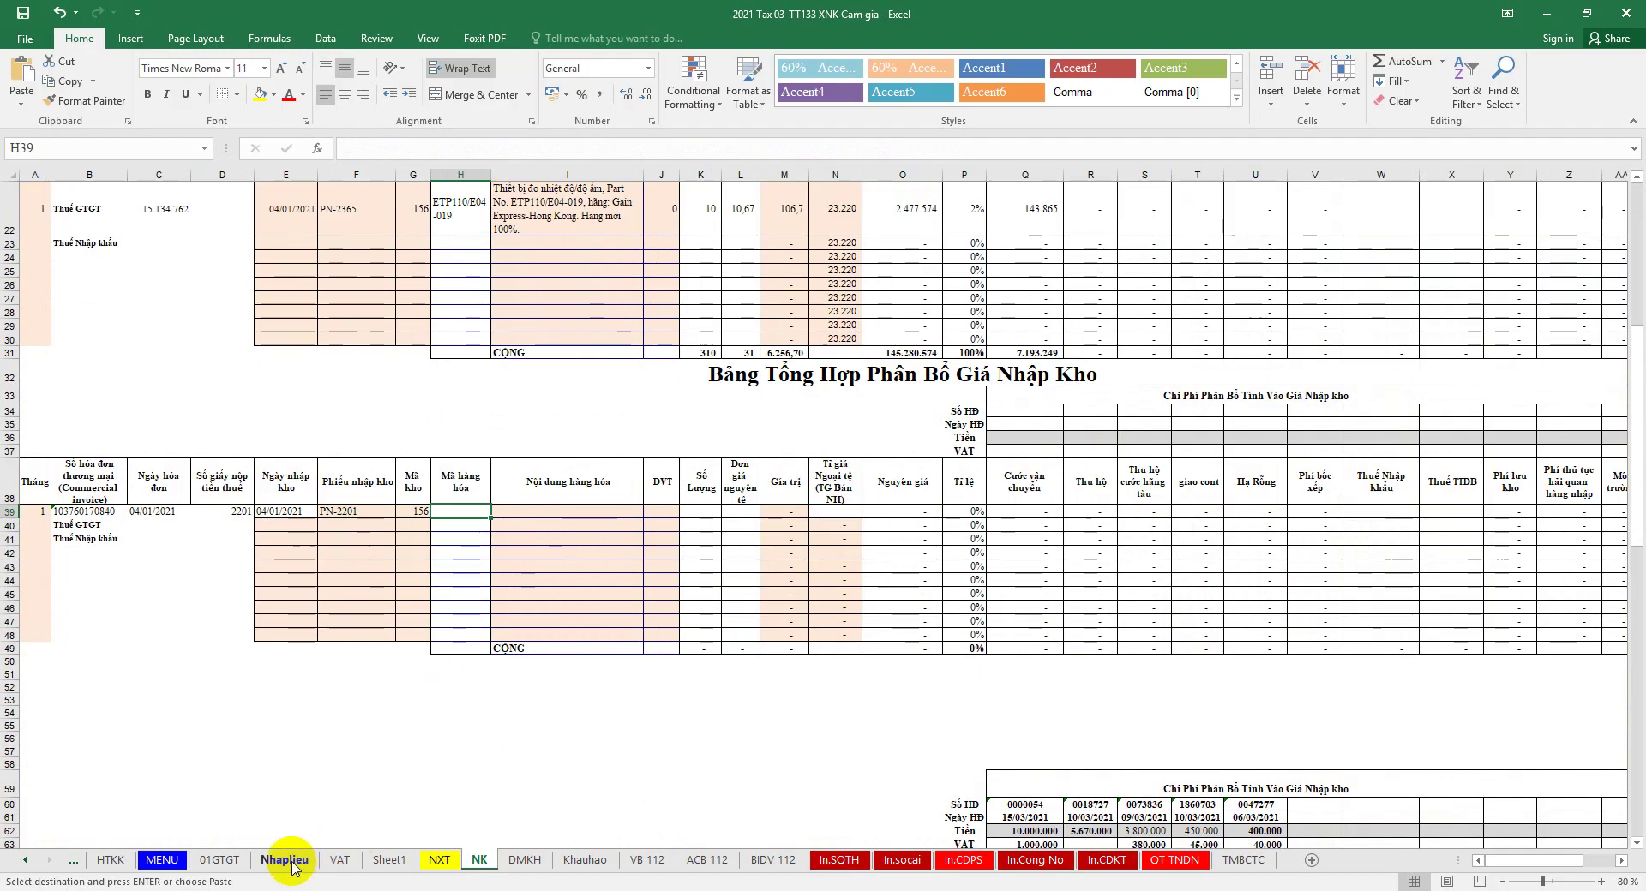
{"action": "left_click", "coordinate": [437, 860]}
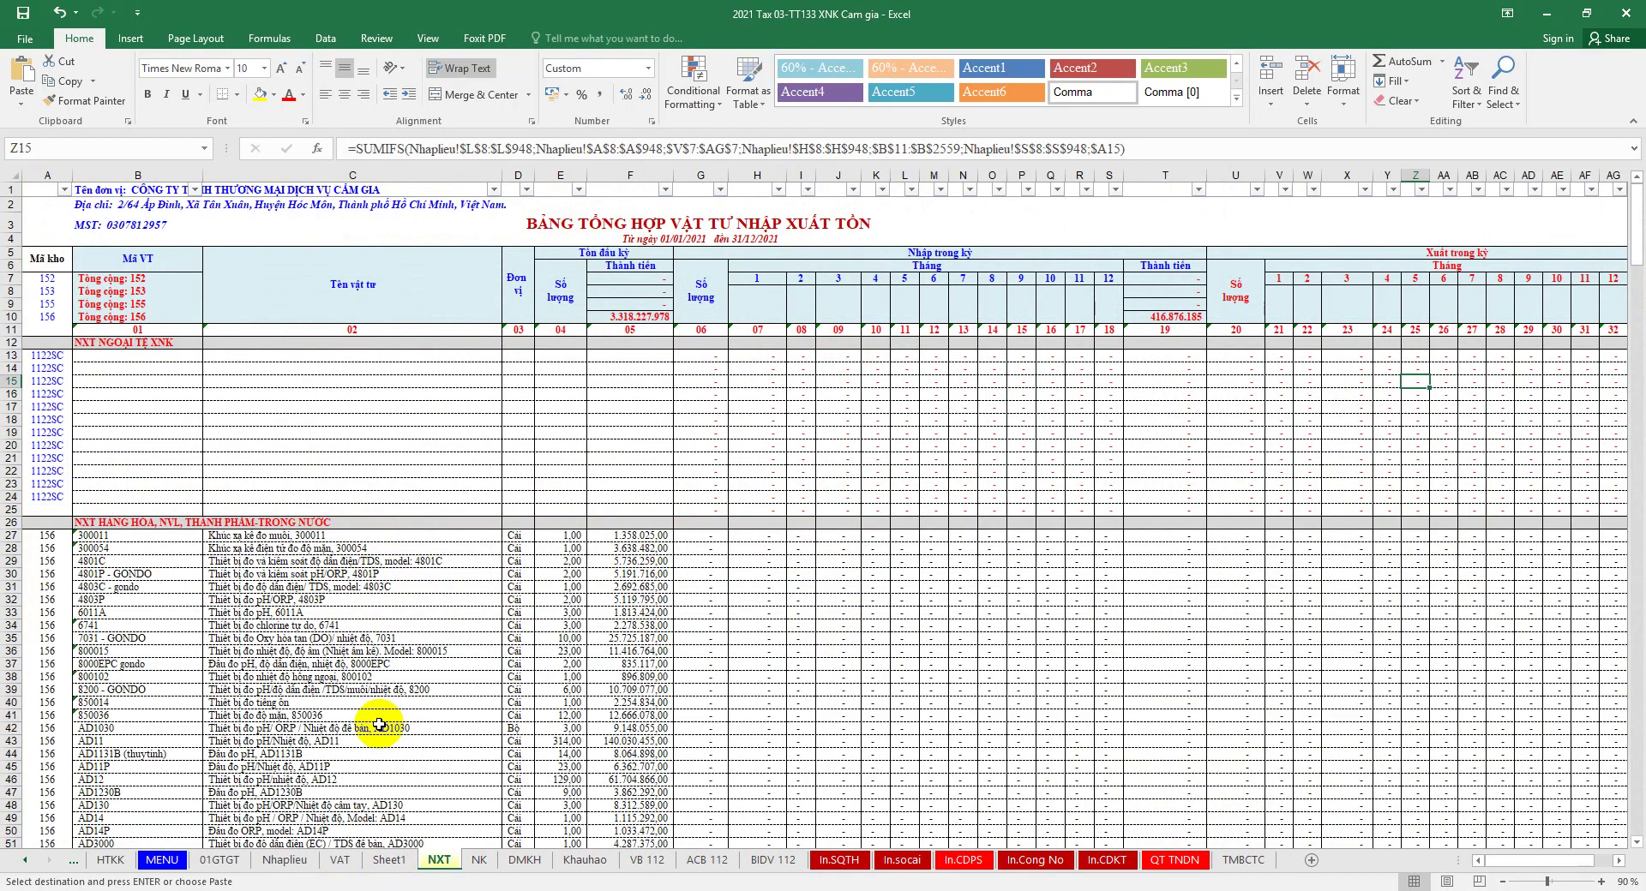
{"action": "scroll", "coordinate": [380, 727], "scroll_direction": "down", "scroll_amount": 20}
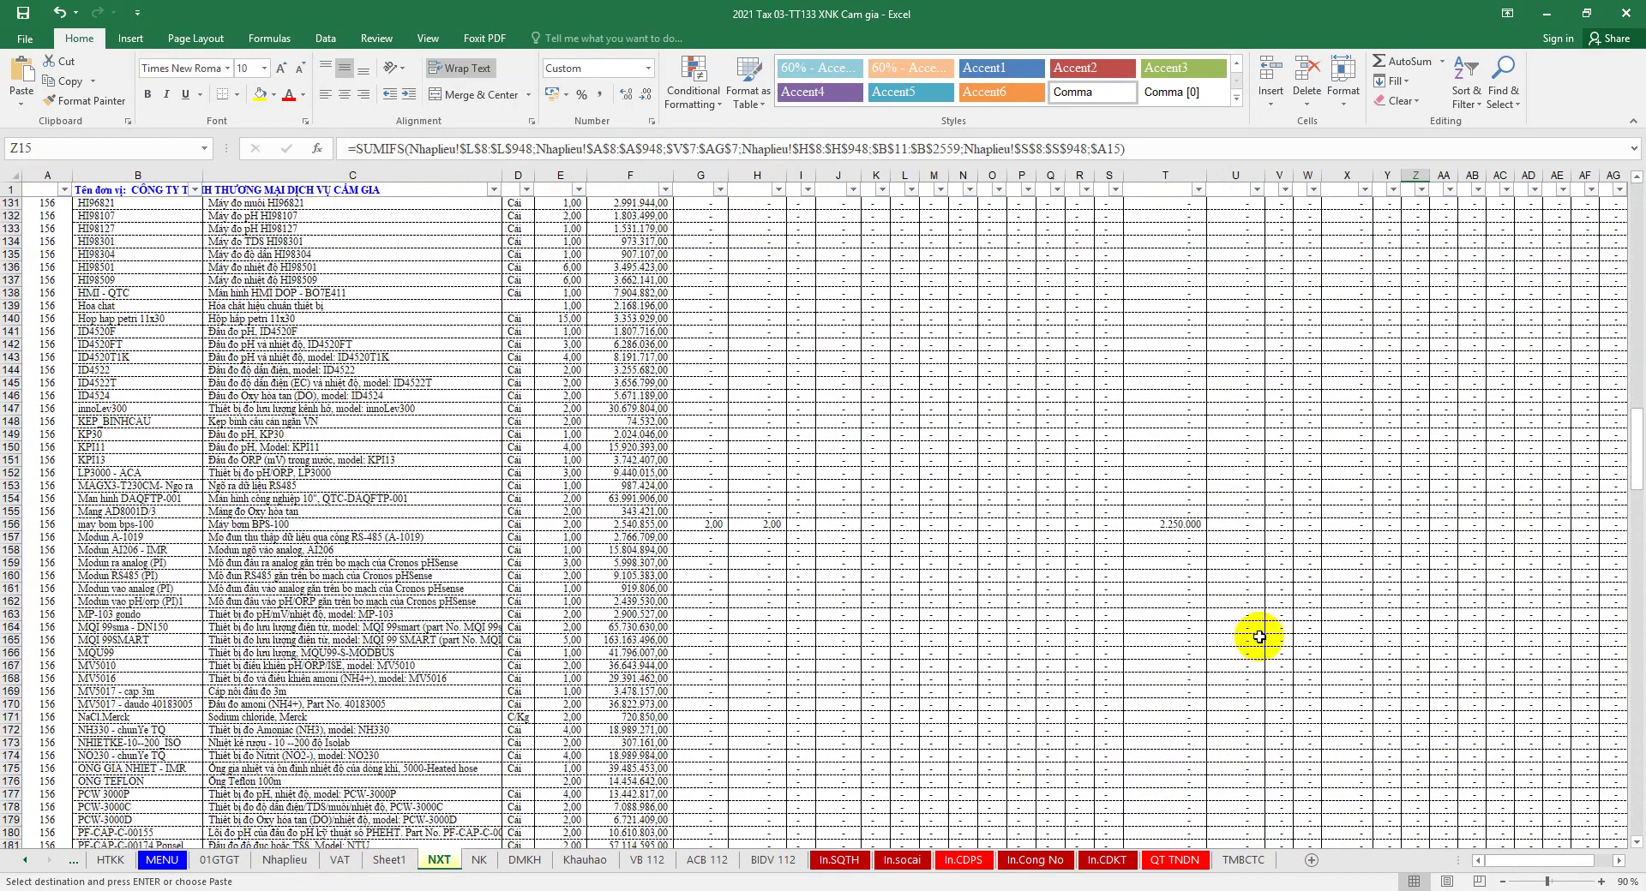
{"action": "left_click_drag", "start_coordinate": [1633, 459], "coordinate": [1637, 728]}
{"action": "scroll", "coordinate": [937, 617], "scroll_direction": "down", "scroll_amount": 3}
{"action": "right_click", "coordinate": [239, 417]}
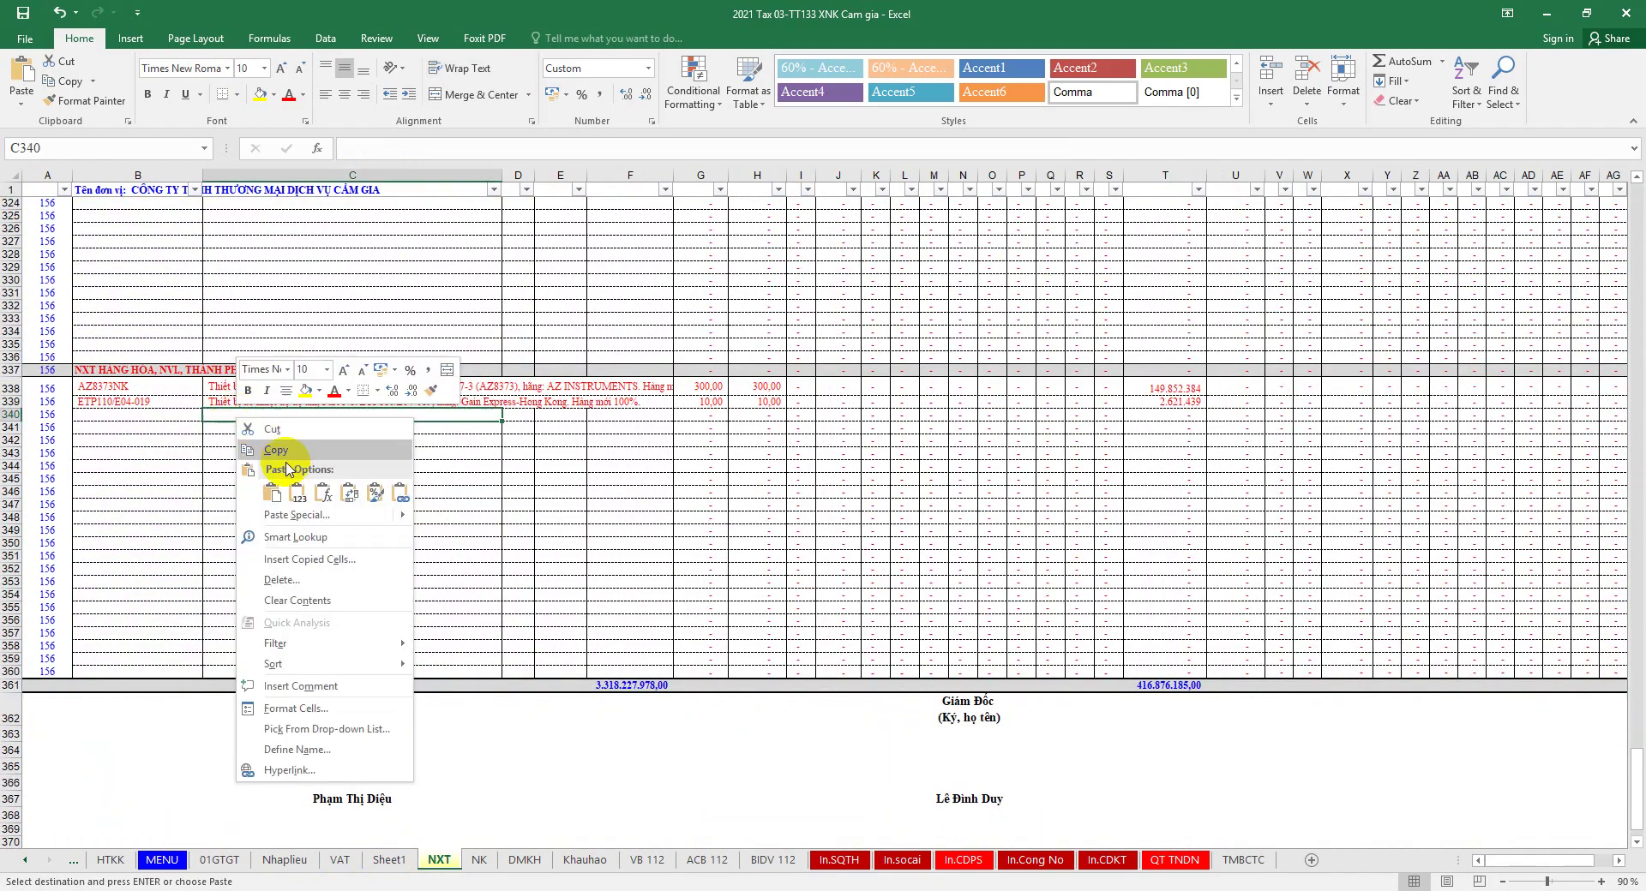
{"action": "left_click", "coordinate": [300, 492]}
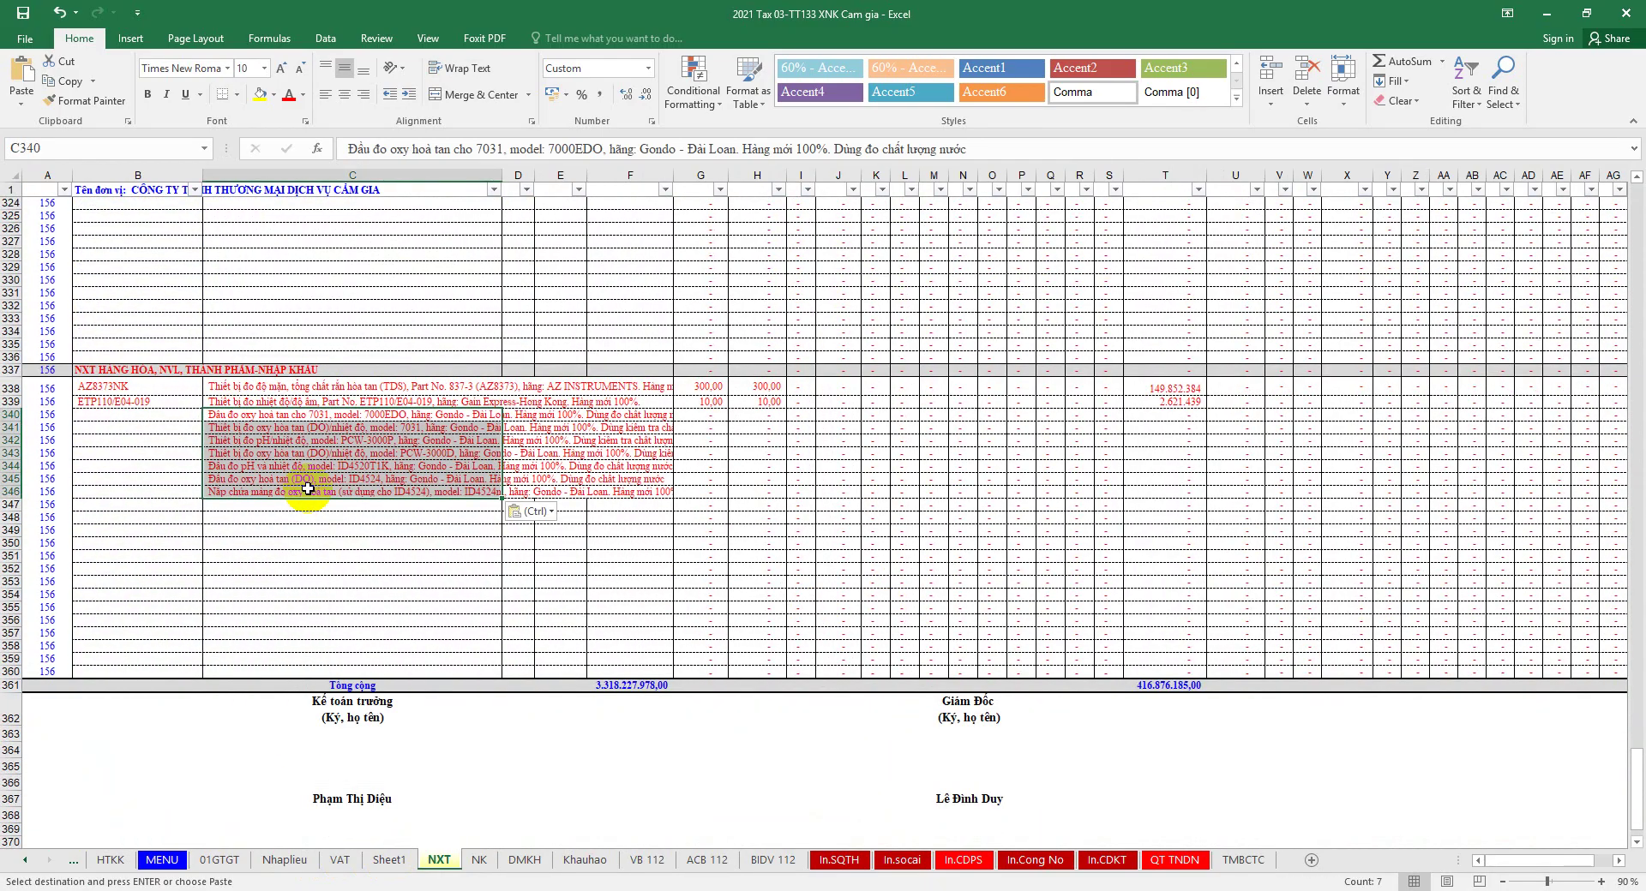
Step: Copy the model code 7000EDO from the description in C340 into B340 and save the workbook
{"action": "left_click", "coordinate": [243, 418]}
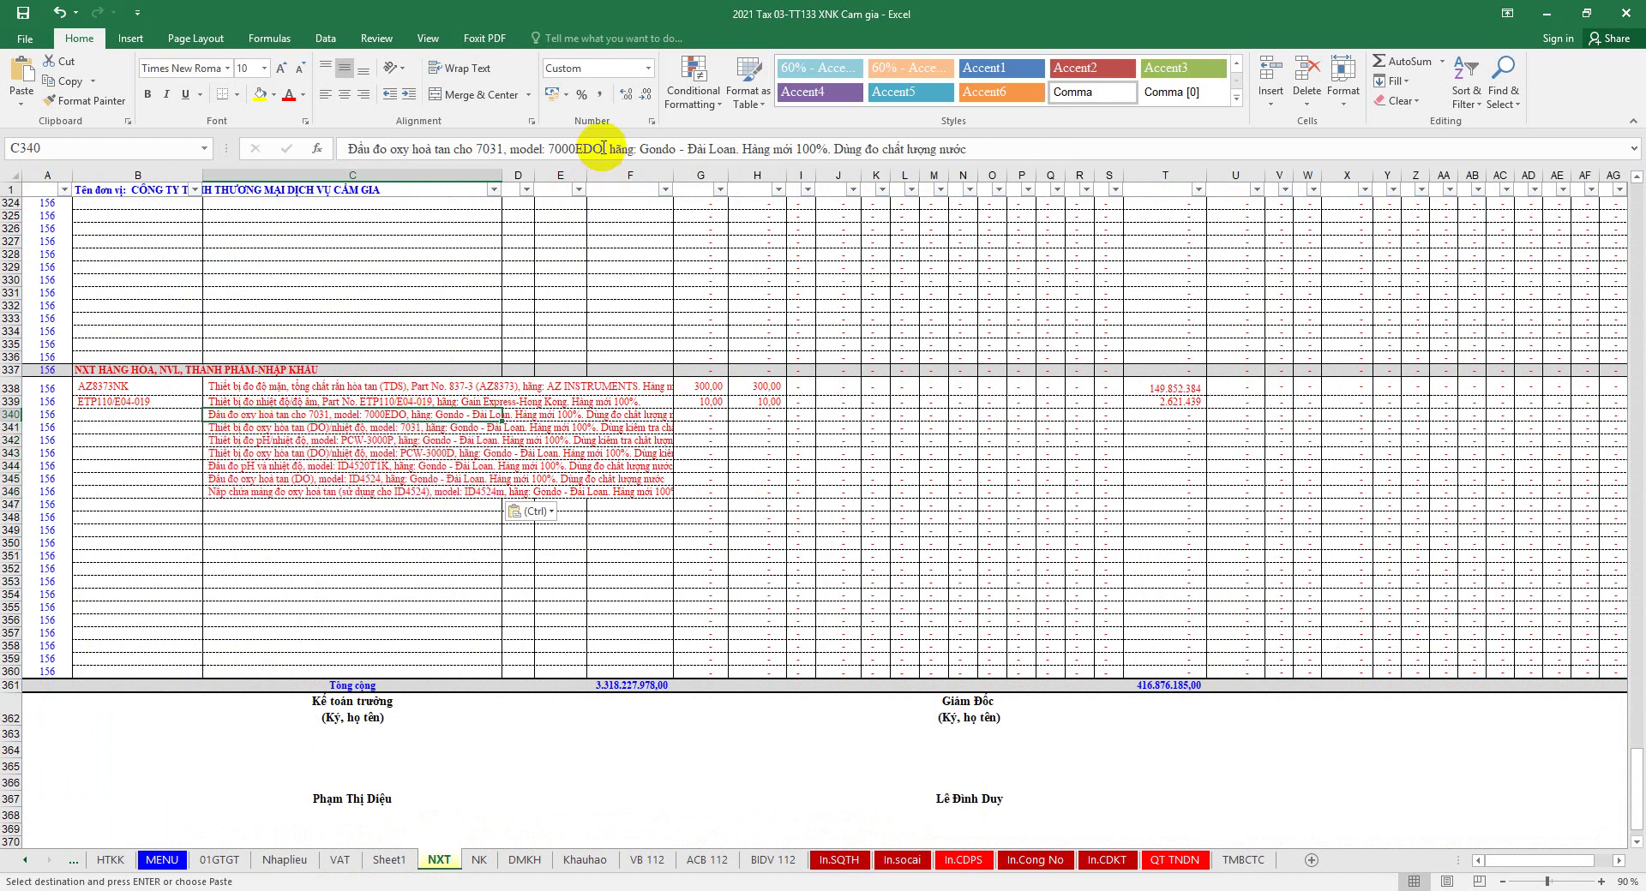
{"action": "left_click", "coordinate": [575, 147]}
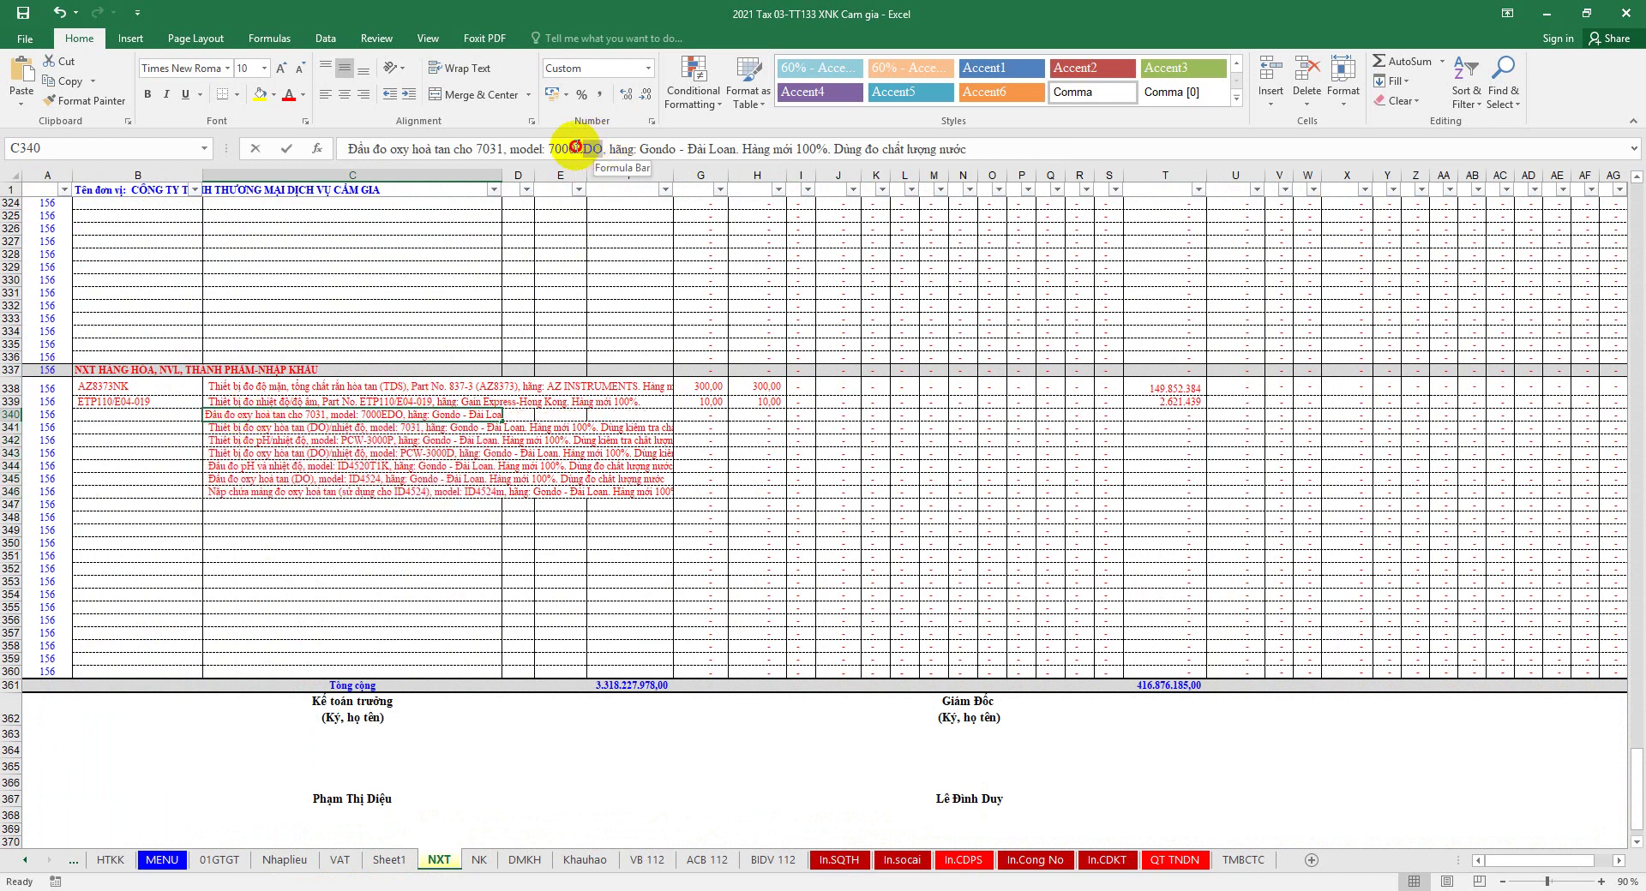
{"action": "right_click", "coordinate": [548, 146]}
{"action": "left_click", "coordinate": [638, 176]}
{"action": "right_click", "coordinate": [163, 421]}
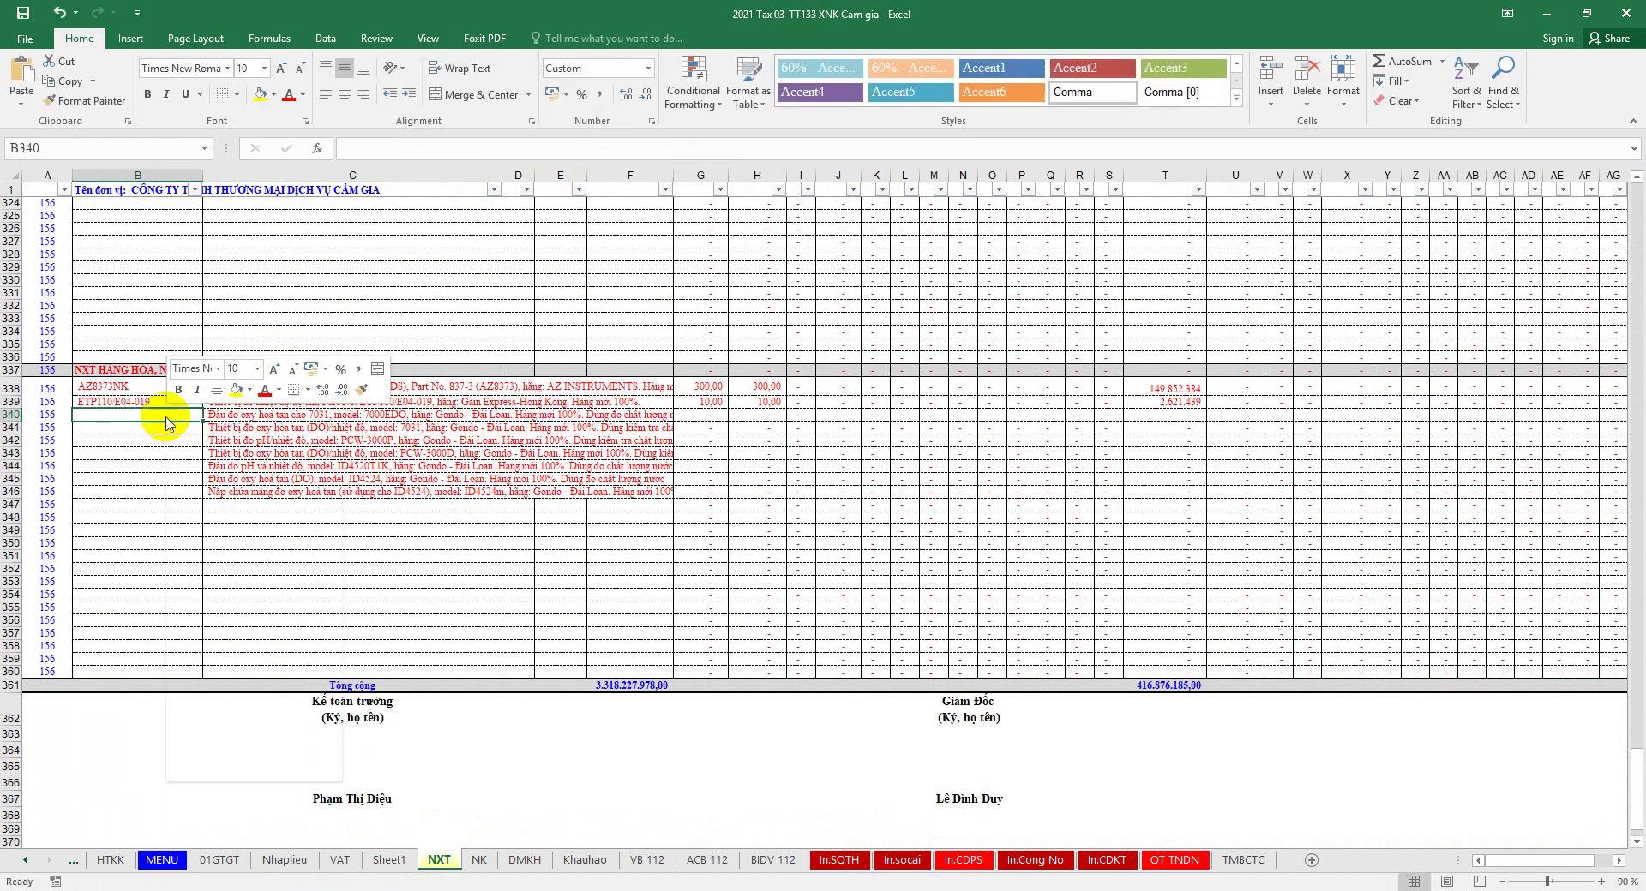
{"action": "left_click", "coordinate": [195, 489]}
{"action": "left_click", "coordinate": [284, 431]}
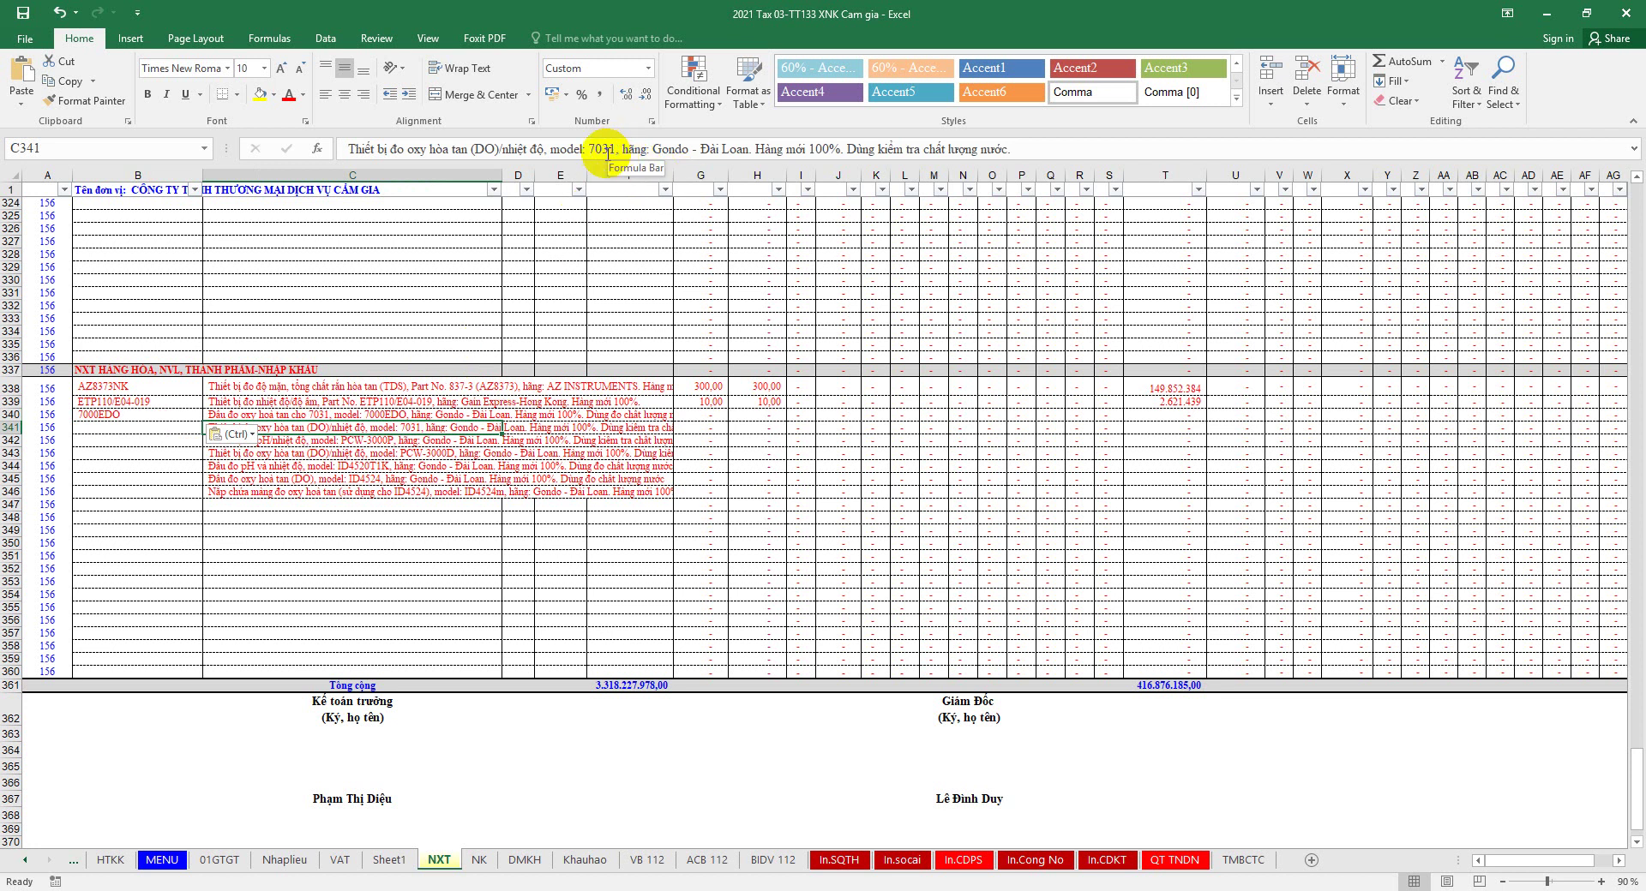
{"action": "left_click", "coordinate": [223, 414]}
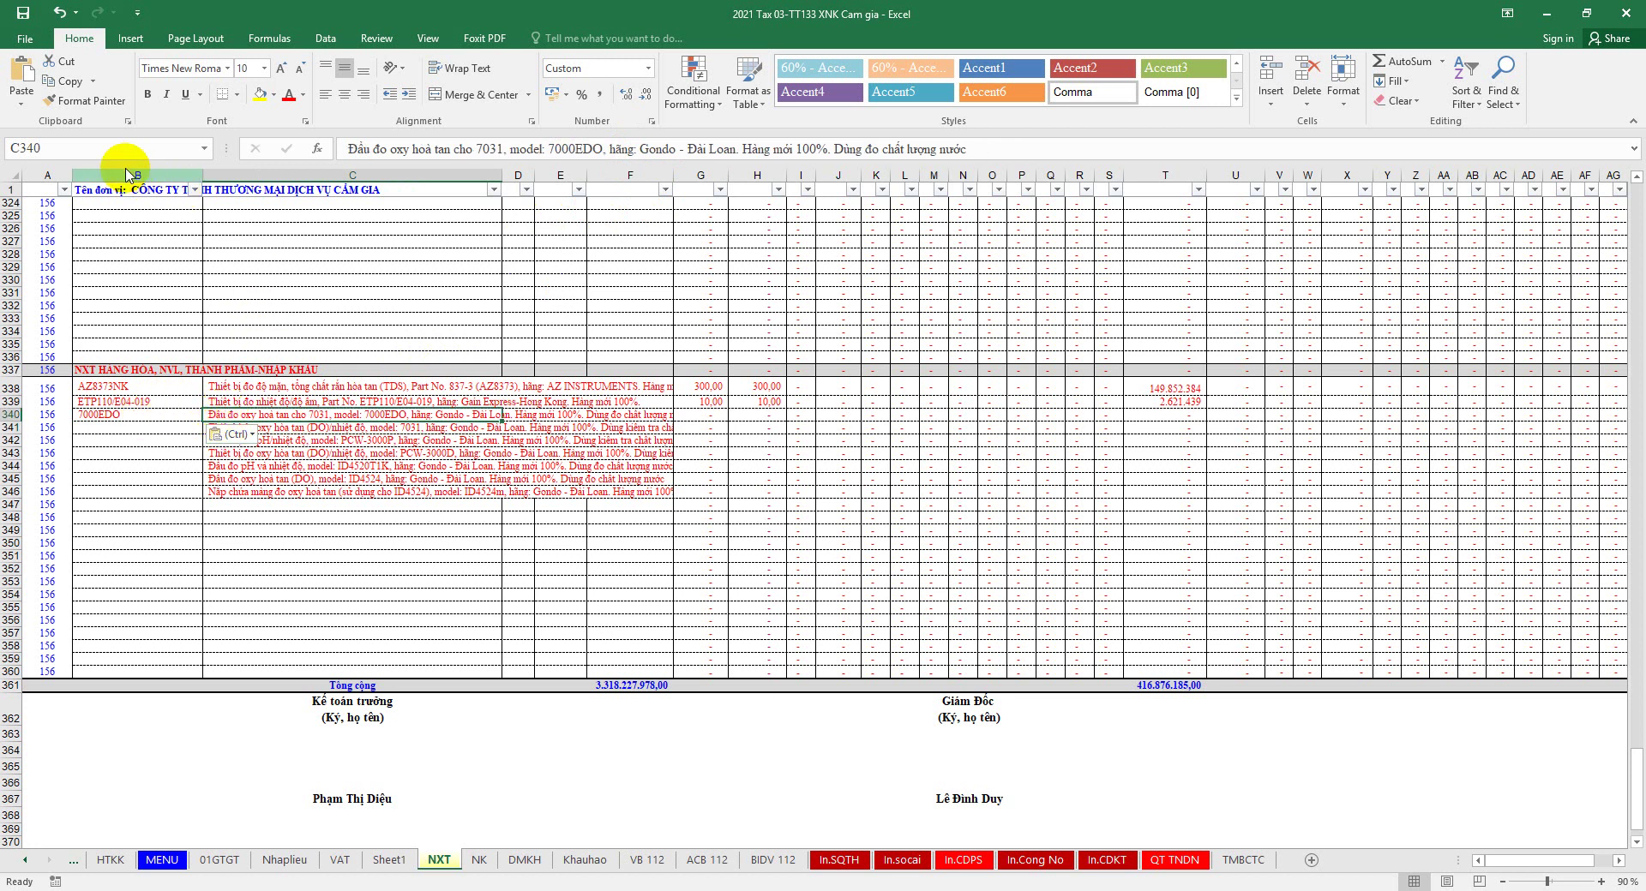
{"action": "left_click", "coordinate": [23, 14]}
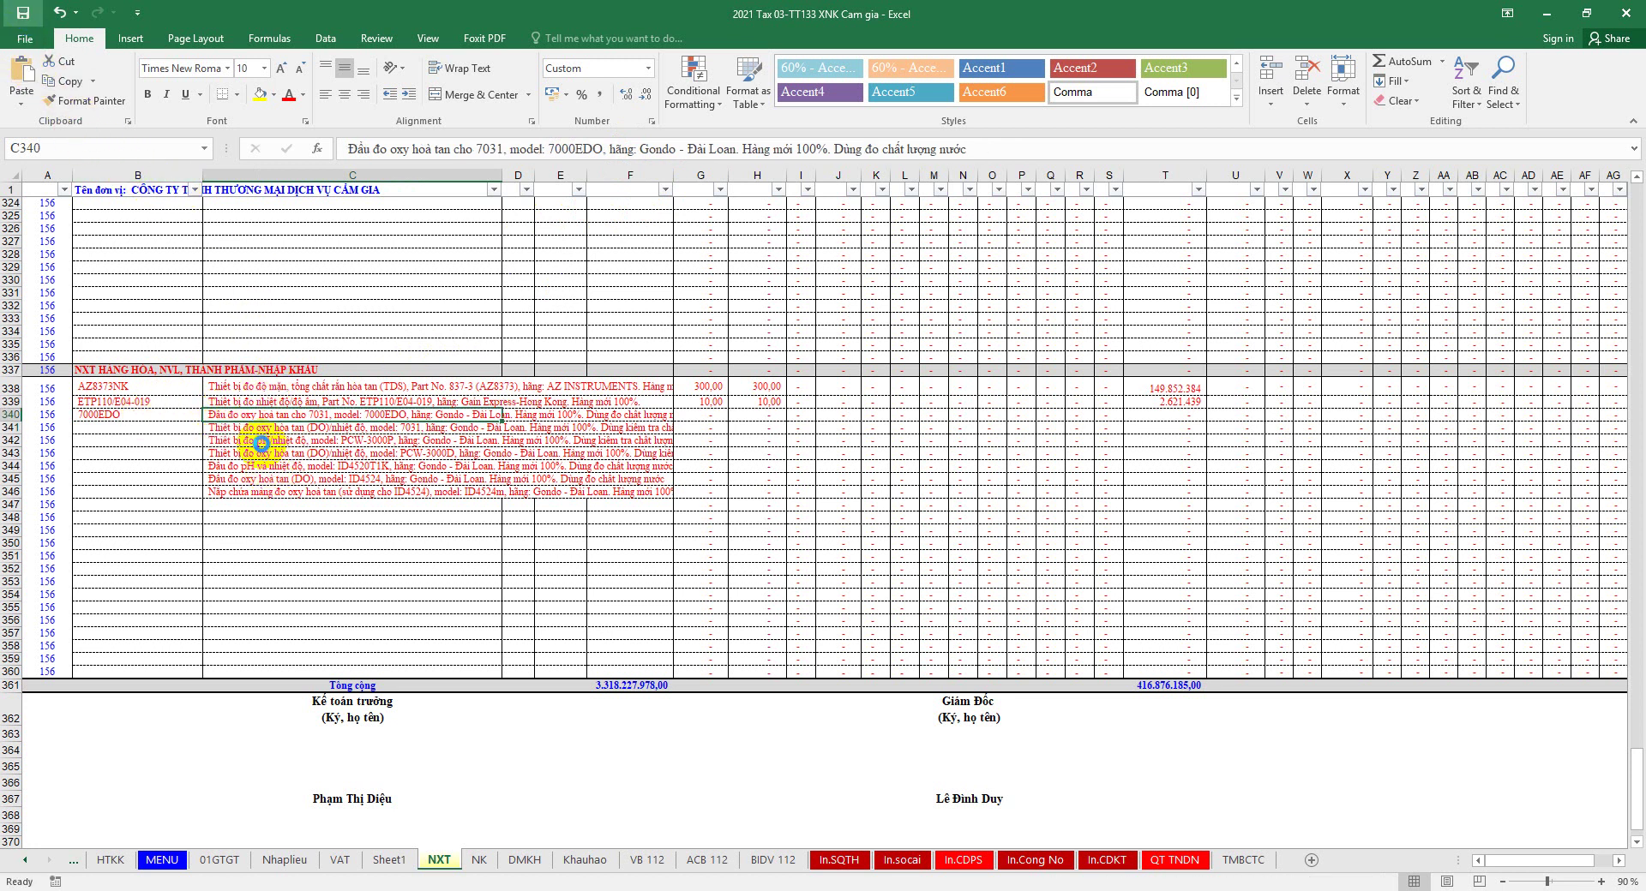
Step: Copy the model code 7031 from the description in C341 into B341 of the NXT sheet
{"action": "left_click", "coordinate": [262, 431]}
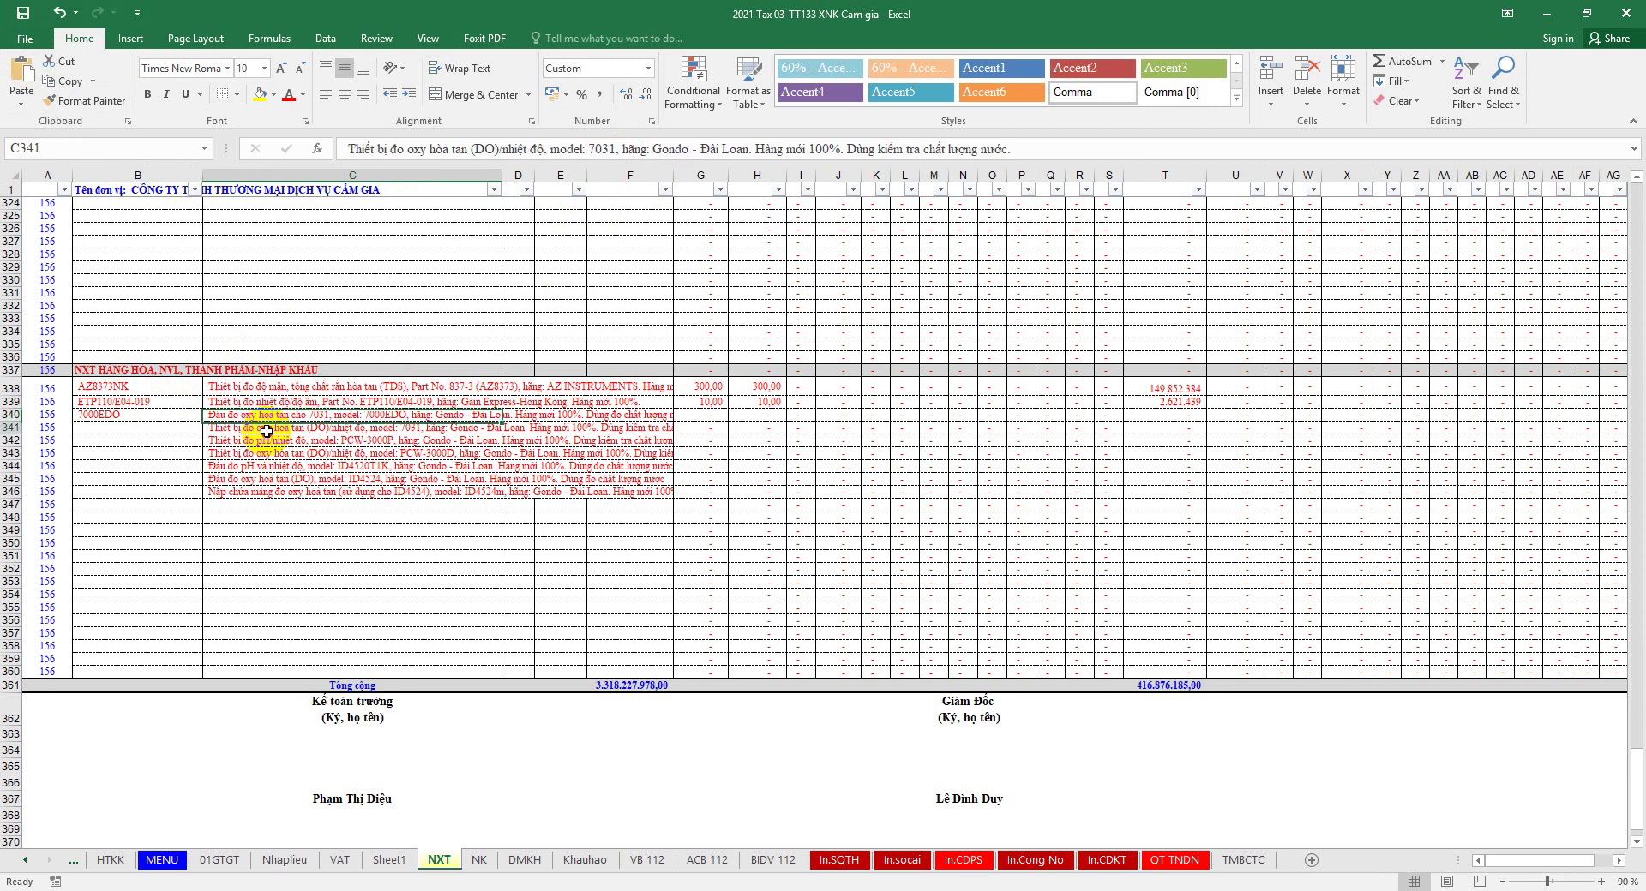
{"action": "double_click", "coordinate": [615, 147]}
{"action": "right_click", "coordinate": [617, 148]}
{"action": "left_click", "coordinate": [631, 183]}
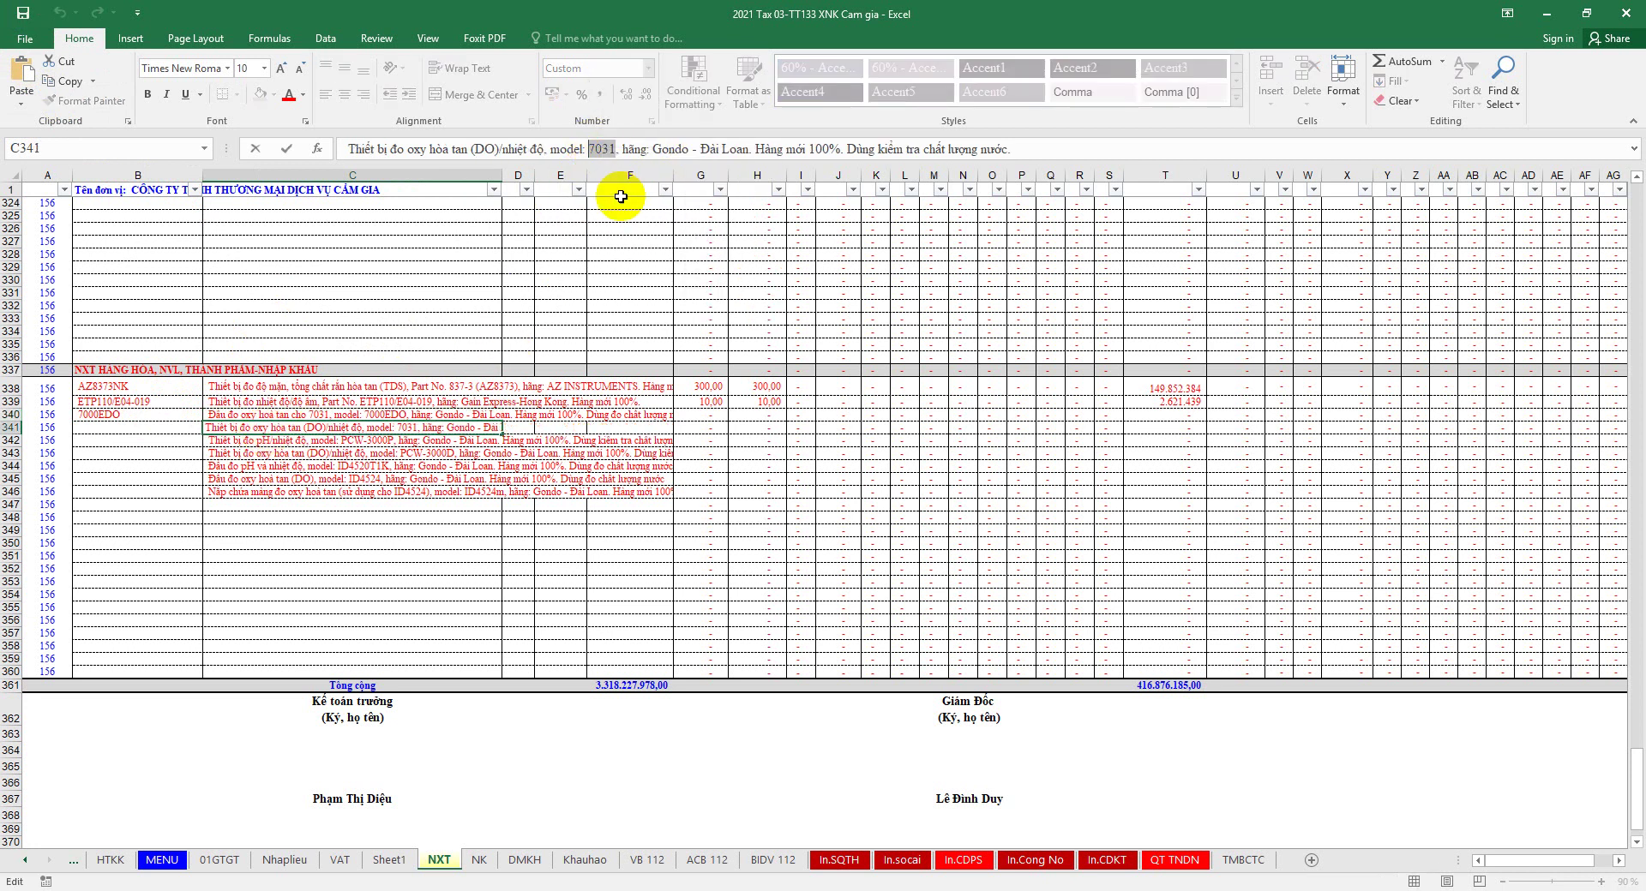
{"action": "left_click", "coordinate": [129, 427]}
{"action": "right_click", "coordinate": [128, 427]}
{"action": "left_click", "coordinate": [126, 505]}
Step: Format the imported goods' item code cells B338:B360 on the NXT sheet as Text
{"action": "left_click_drag", "start_coordinate": [10, 427], "coordinate": [11, 414]}
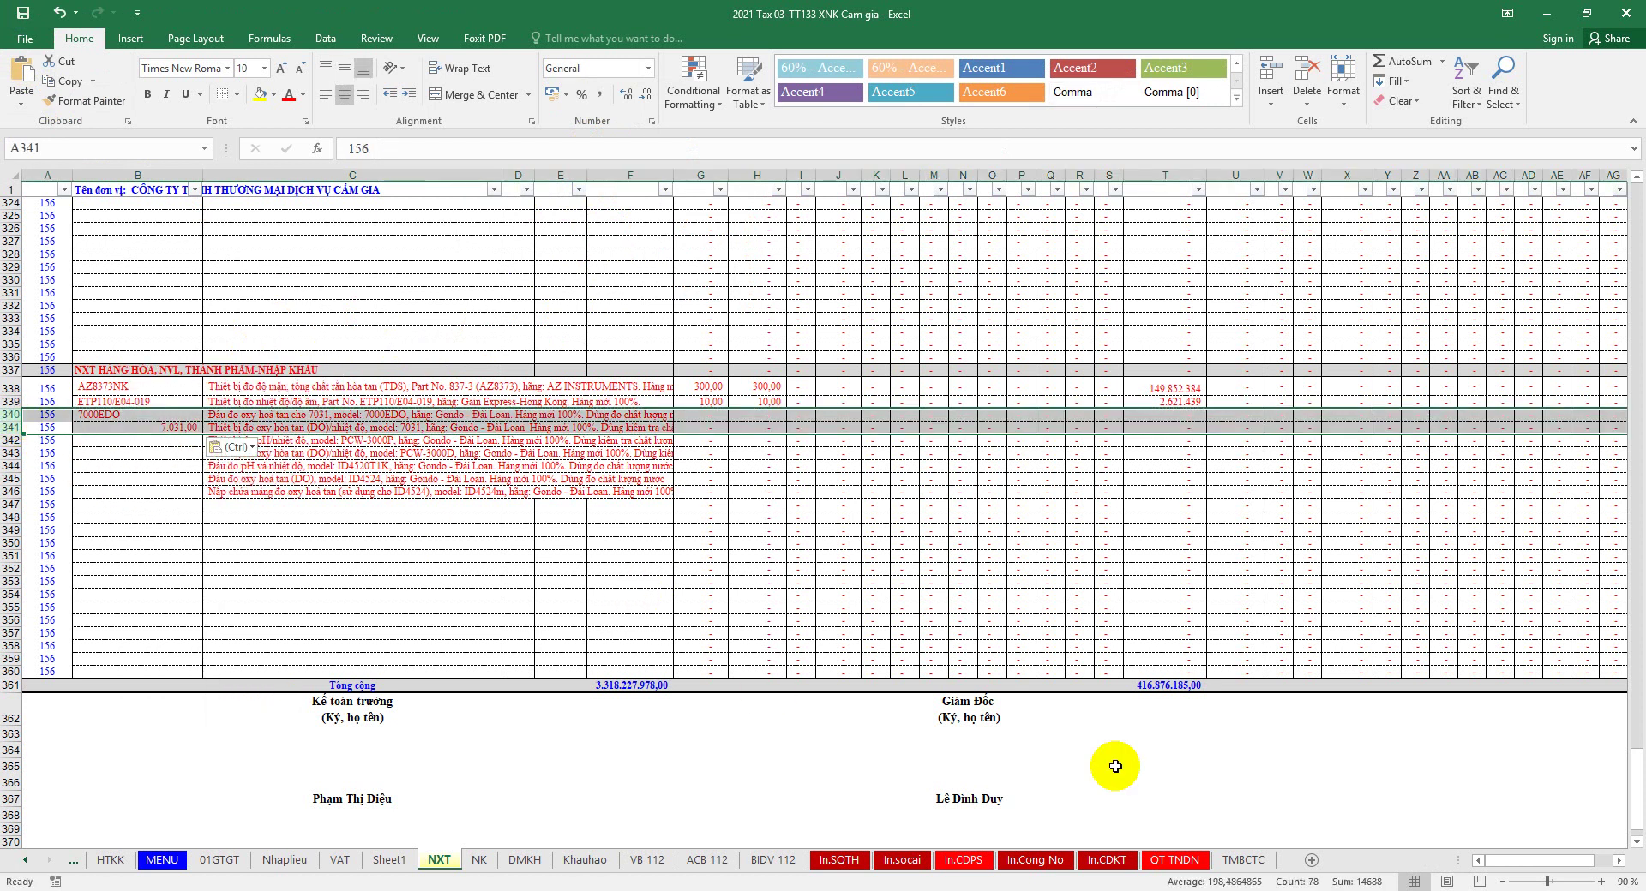
{"action": "scroll", "coordinate": [1584, 853], "scroll_direction": "right", "scroll_amount": 10}
{"action": "scroll", "coordinate": [1584, 853], "scroll_direction": "left", "scroll_amount": 10}
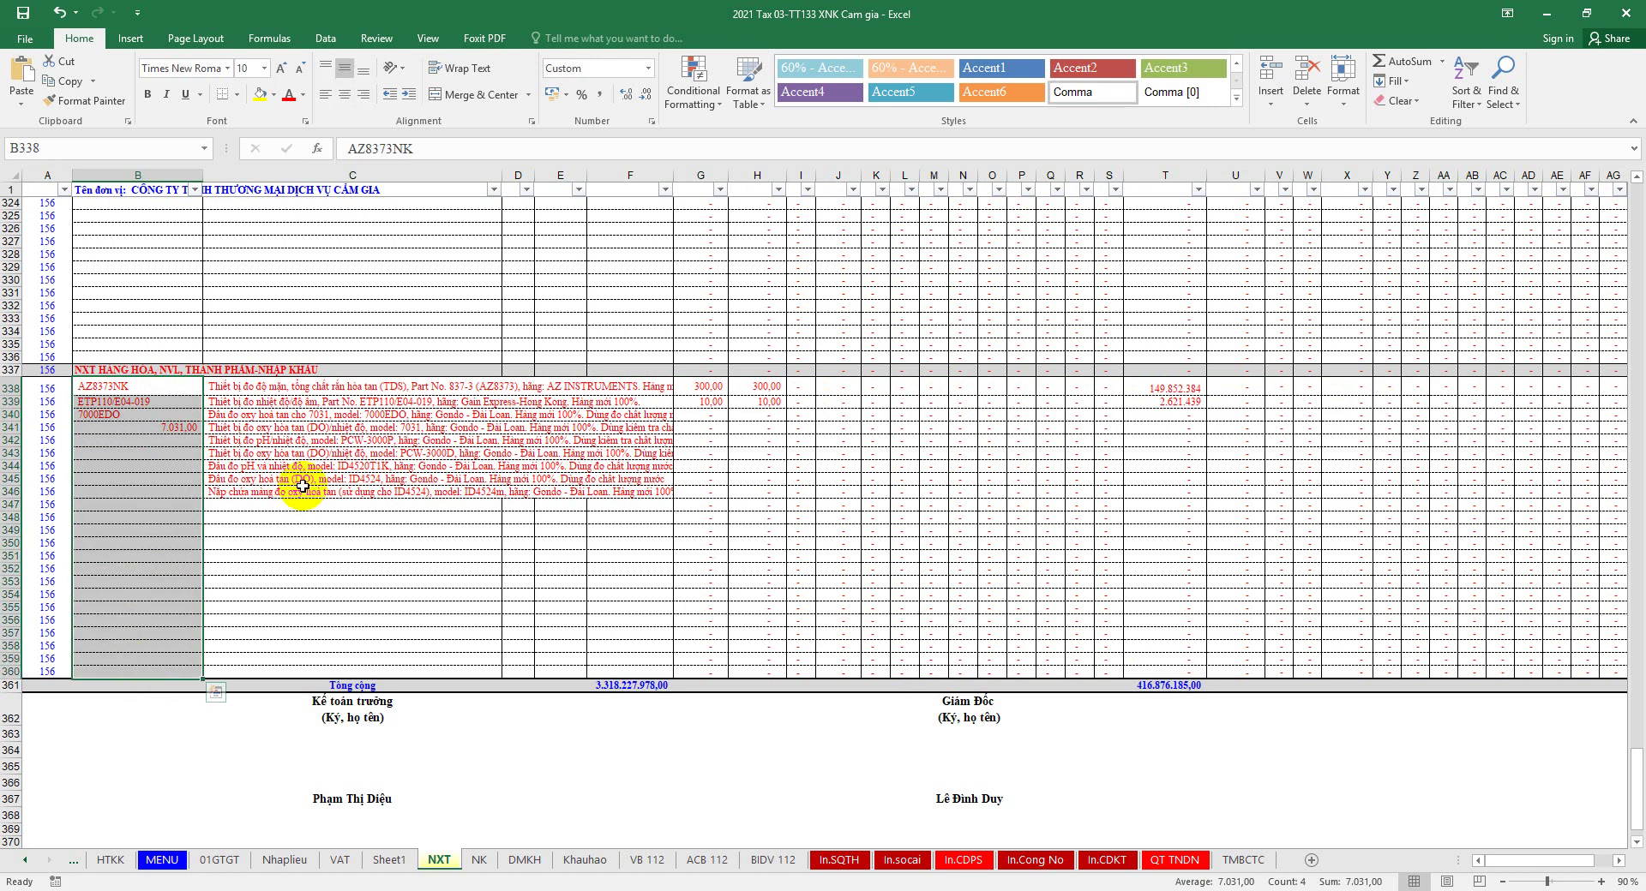
{"action": "left_click", "coordinate": [648, 67]}
{"action": "left_click", "coordinate": [619, 100]}
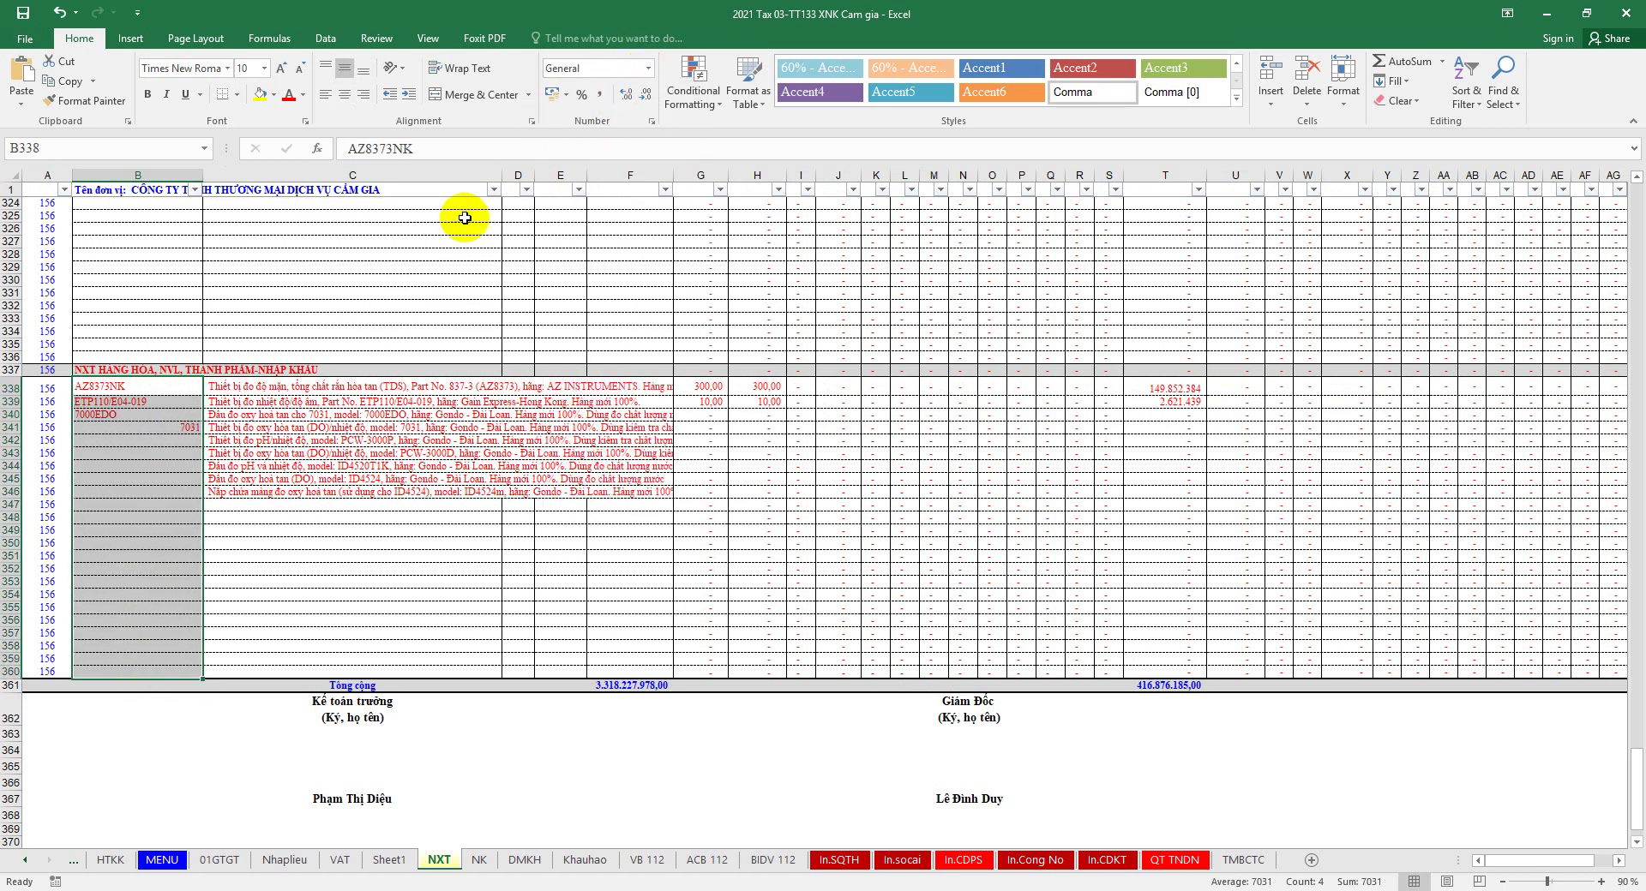
{"action": "left_click", "coordinate": [648, 68]}
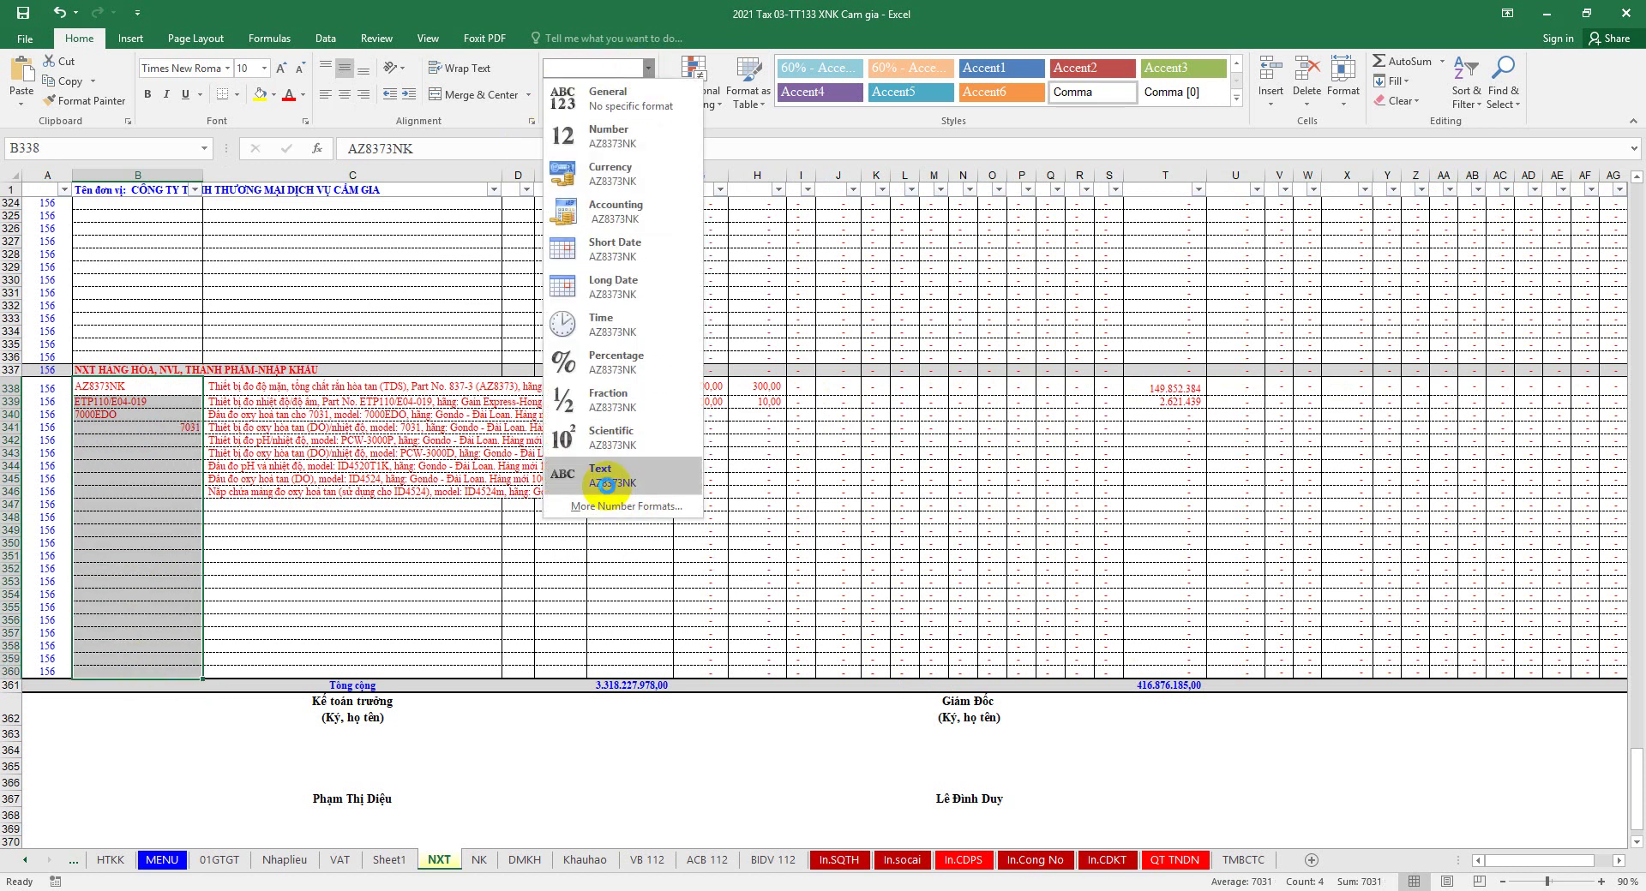
{"action": "left_click", "coordinate": [647, 471]}
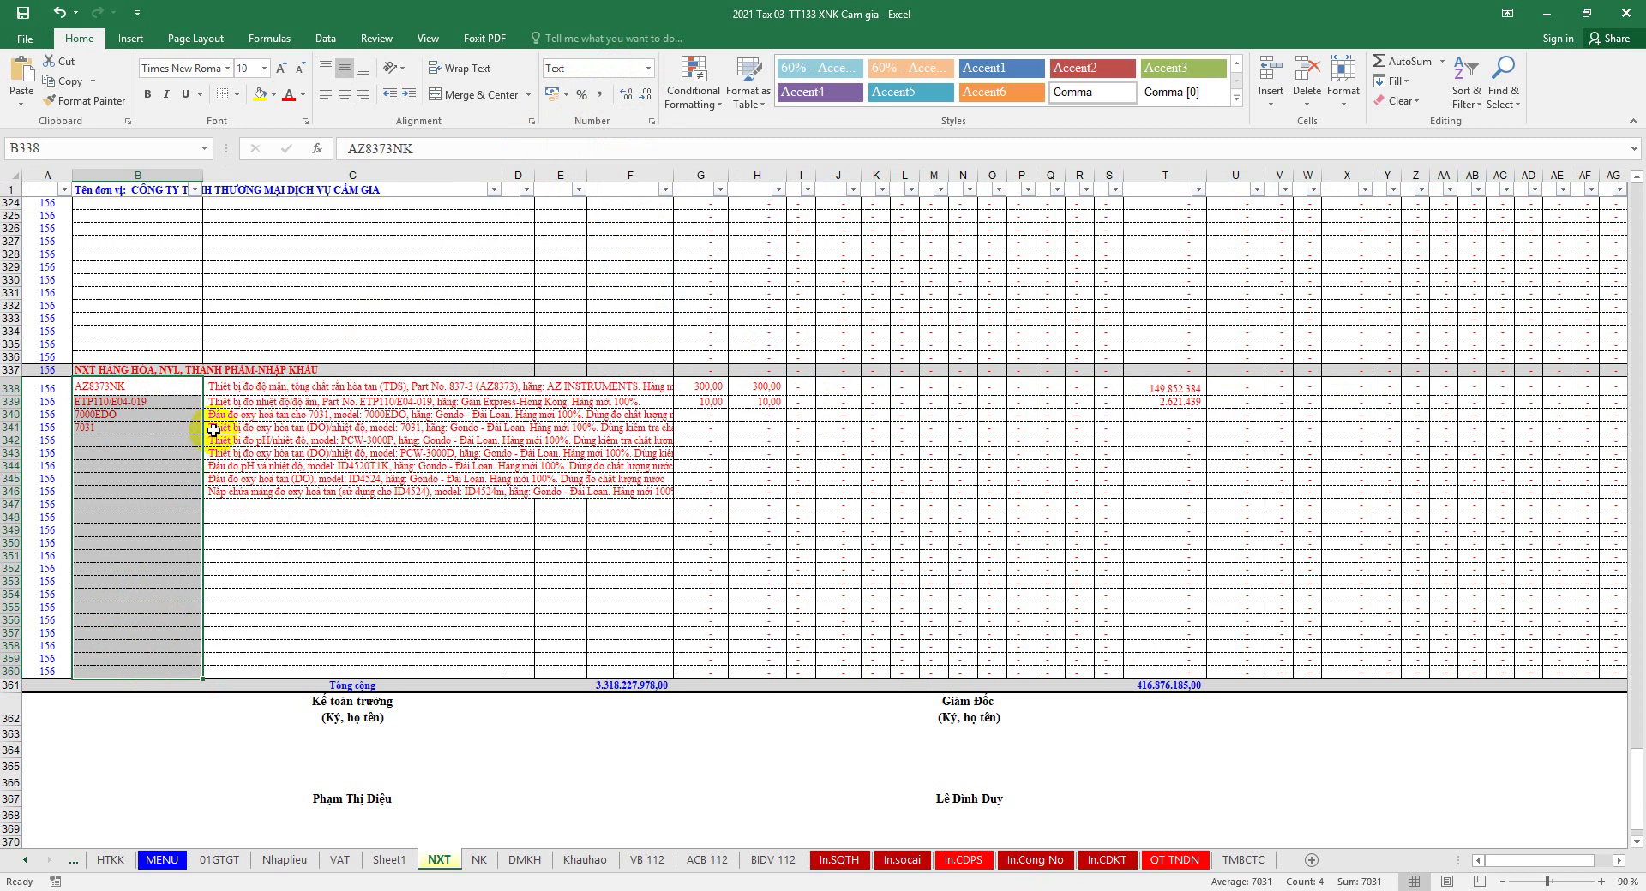
Step: Copy the model code PCW-3000P from the description in C342 into B342 of the NXT sheet
{"action": "left_click", "coordinate": [237, 415]}
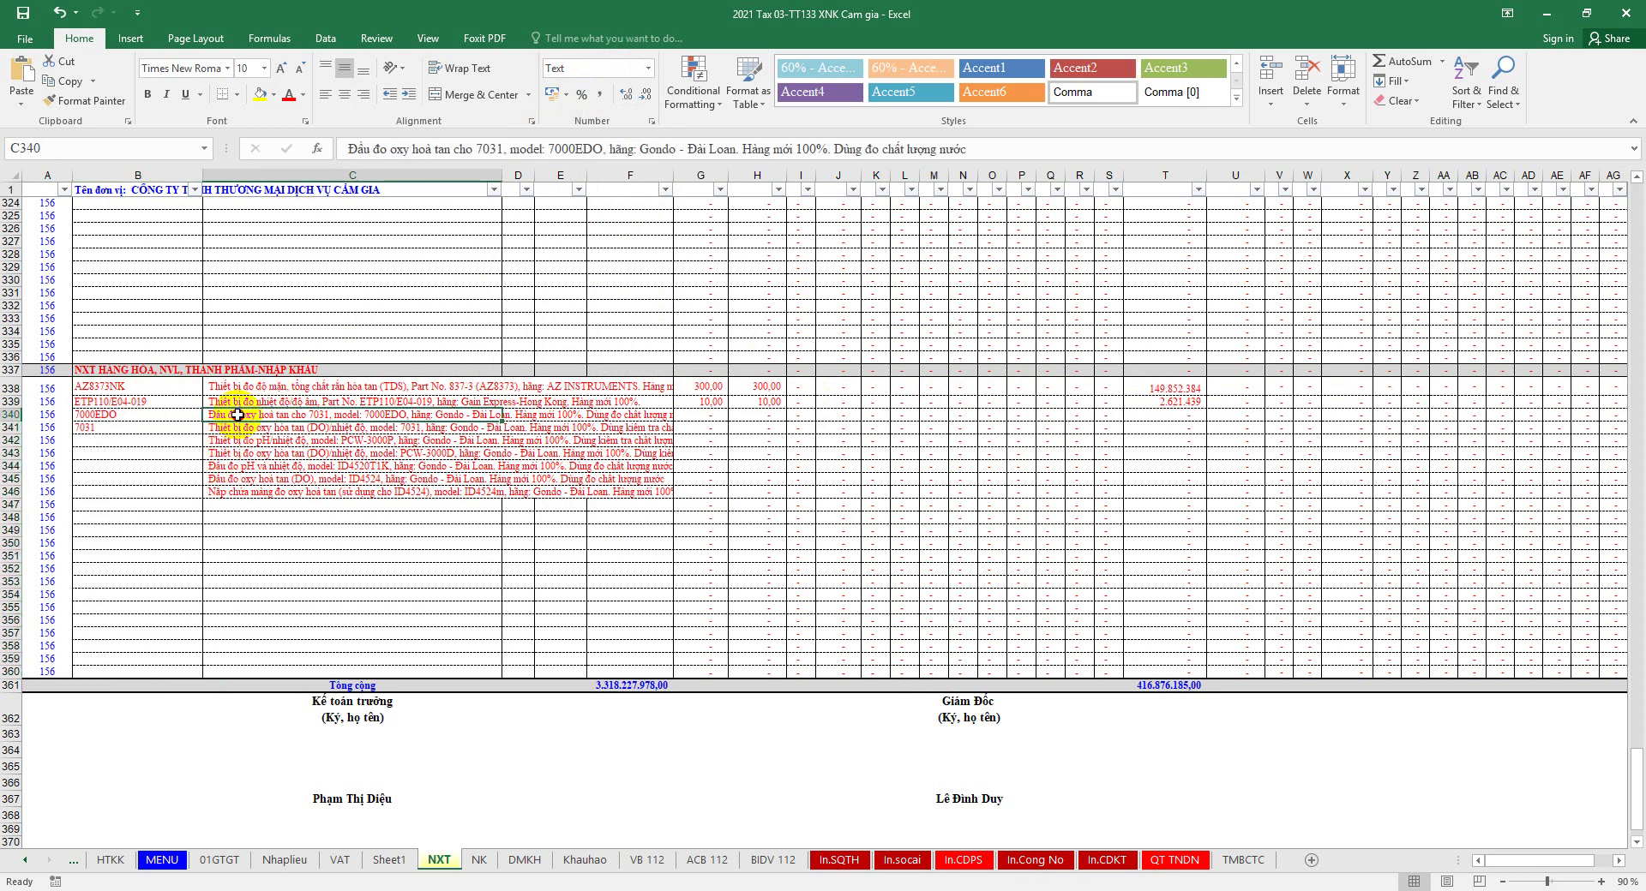
{"action": "left_click", "coordinate": [229, 427]}
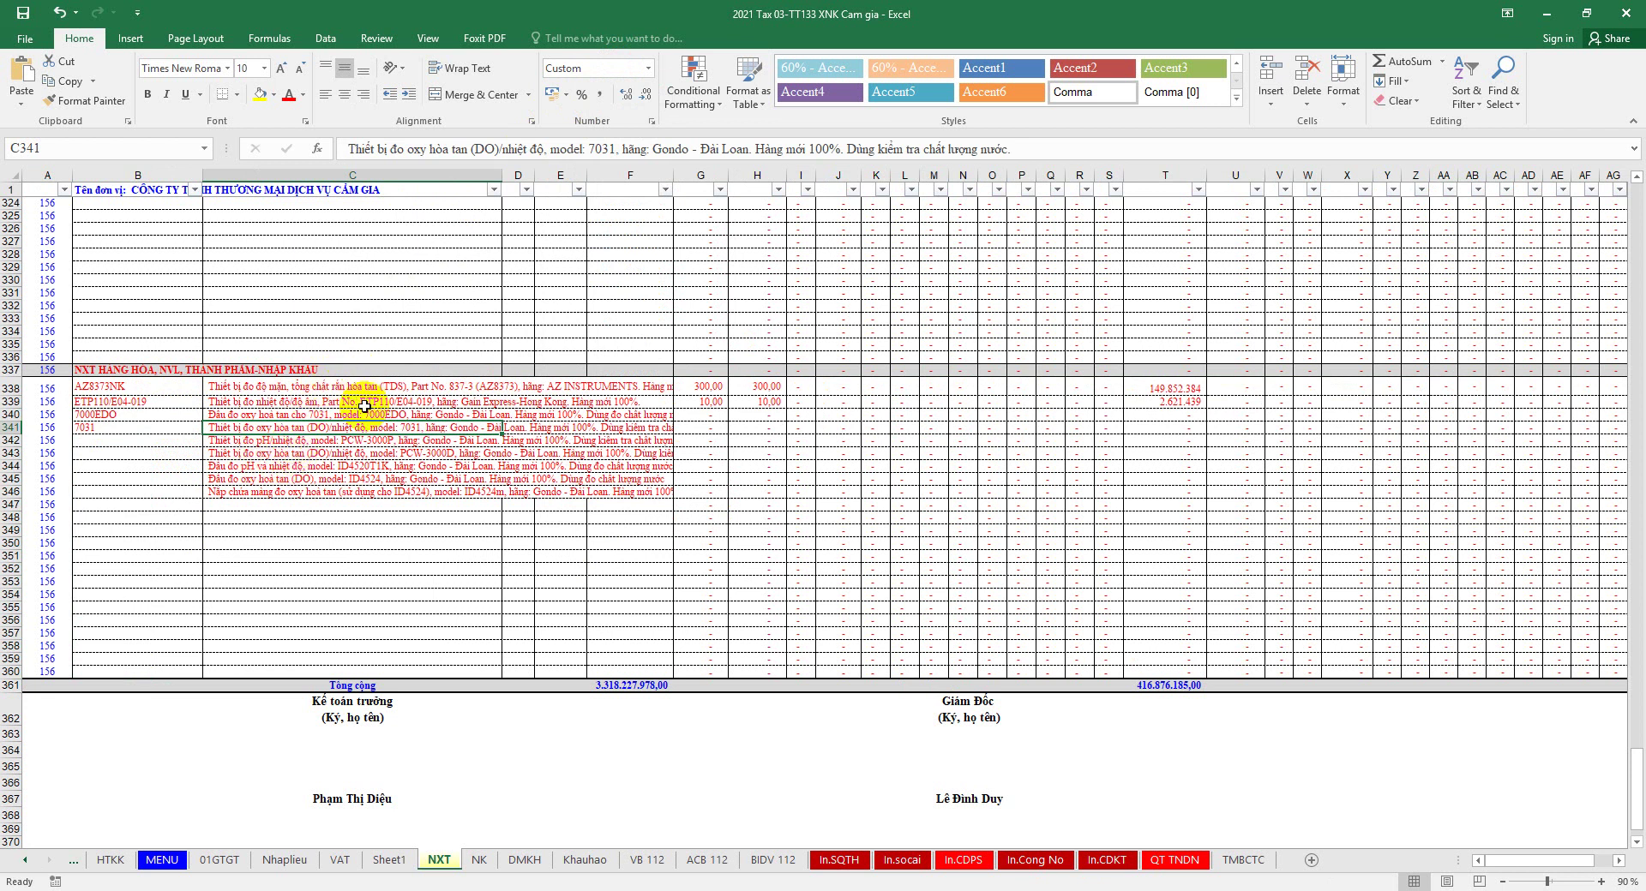
{"action": "left_click", "coordinate": [245, 444]}
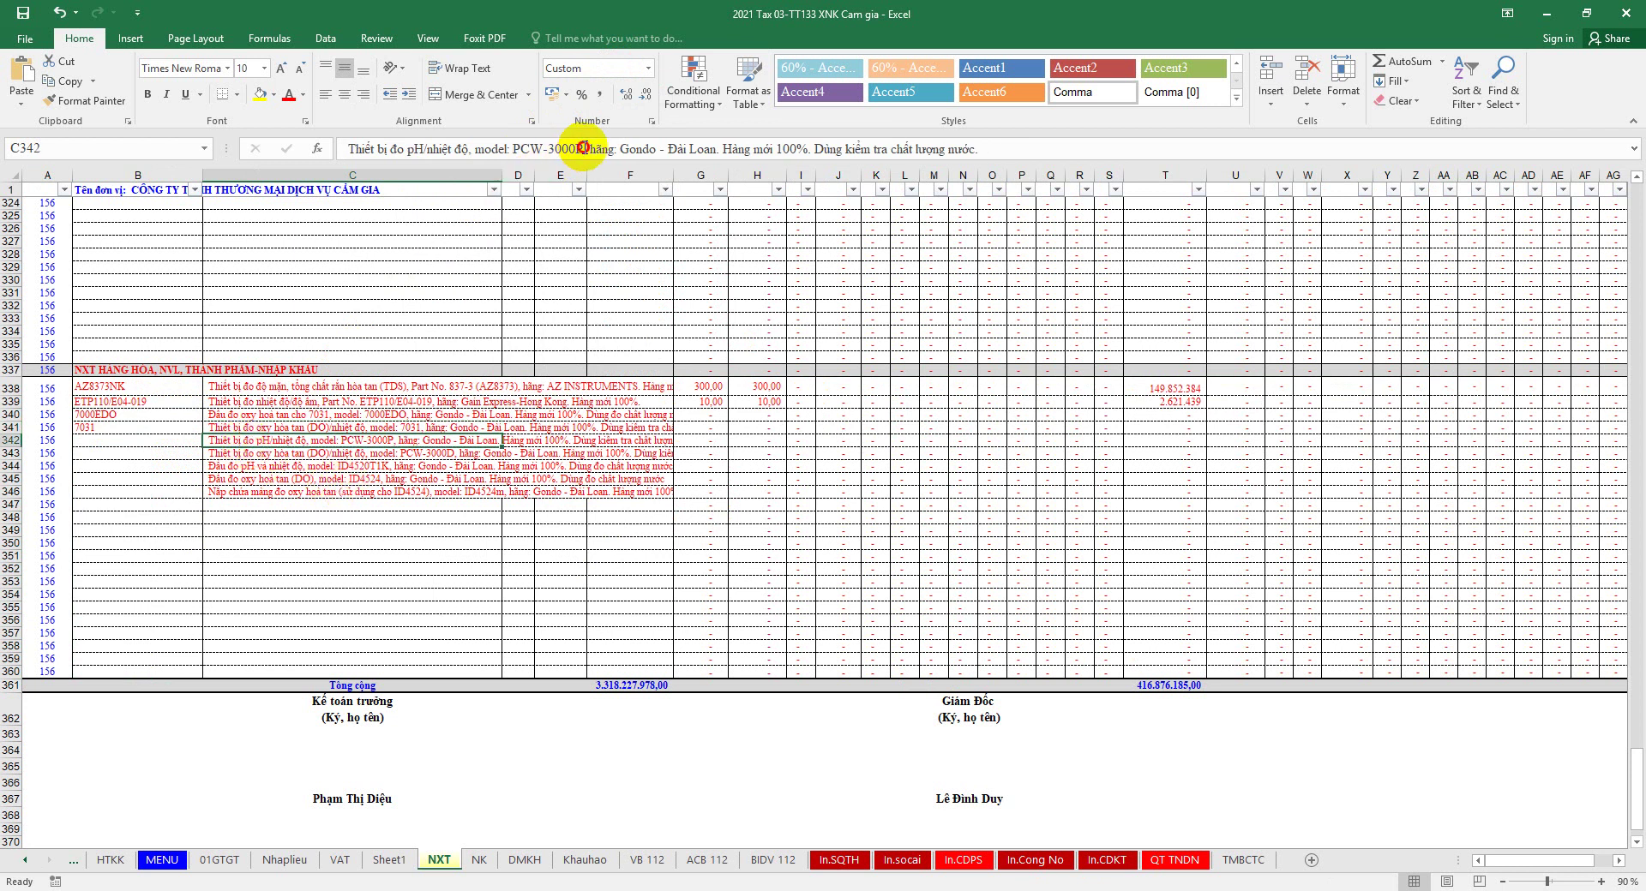
{"action": "left_click_drag", "start_coordinate": [583, 148], "coordinate": [522, 147]}
{"action": "right_click", "coordinate": [525, 148]}
{"action": "left_click", "coordinate": [552, 171]}
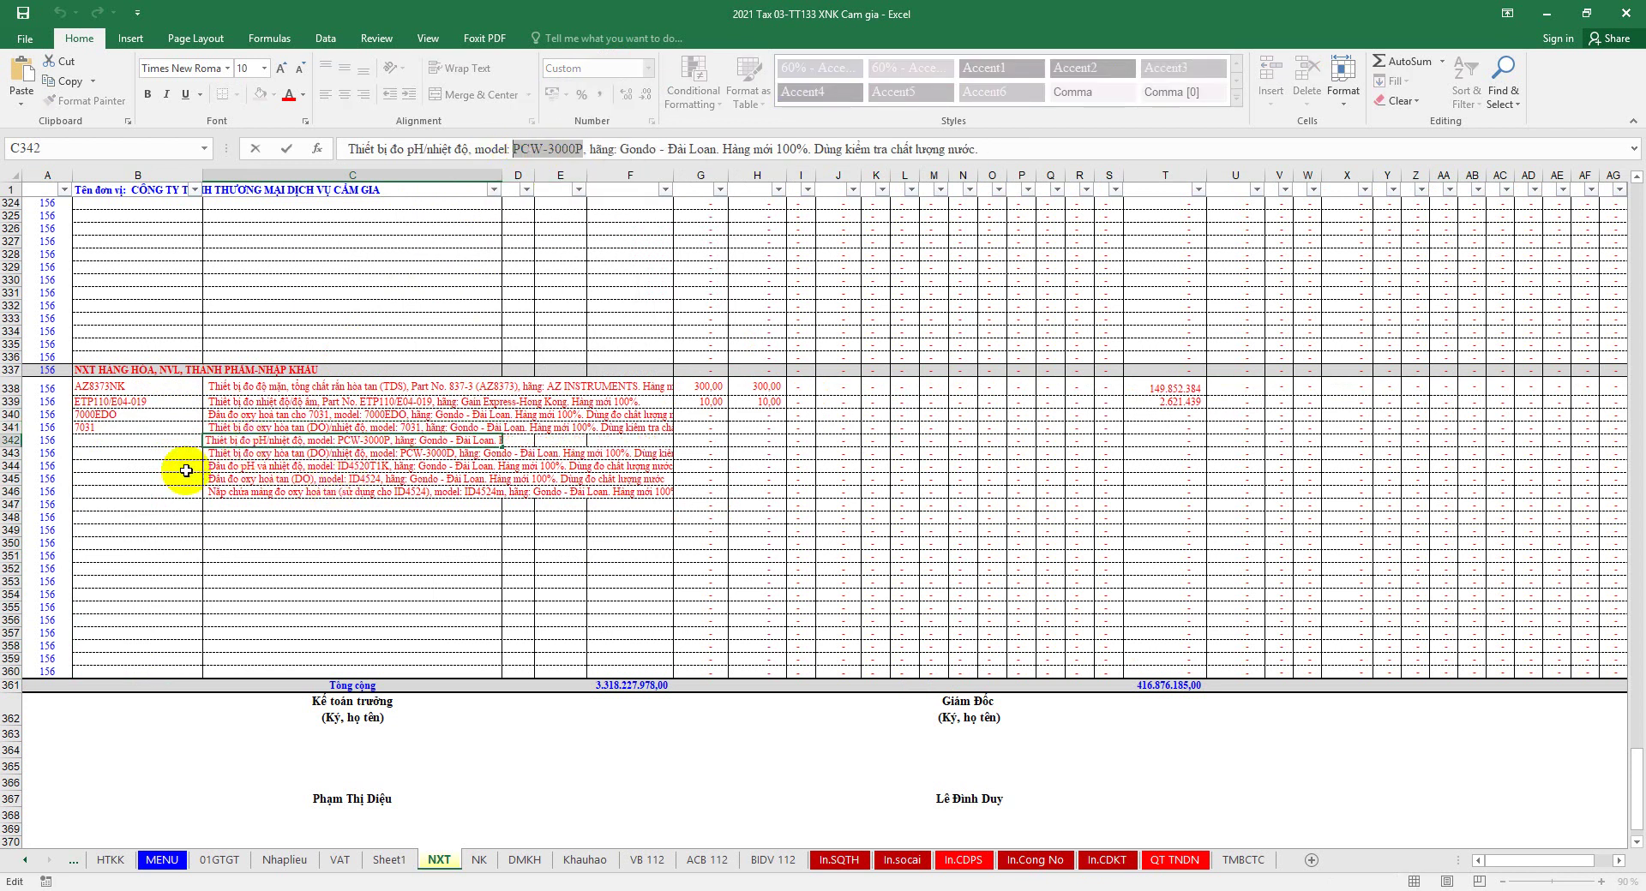
{"action": "right_click", "coordinate": [121, 440]}
{"action": "left_click", "coordinate": [154, 518]}
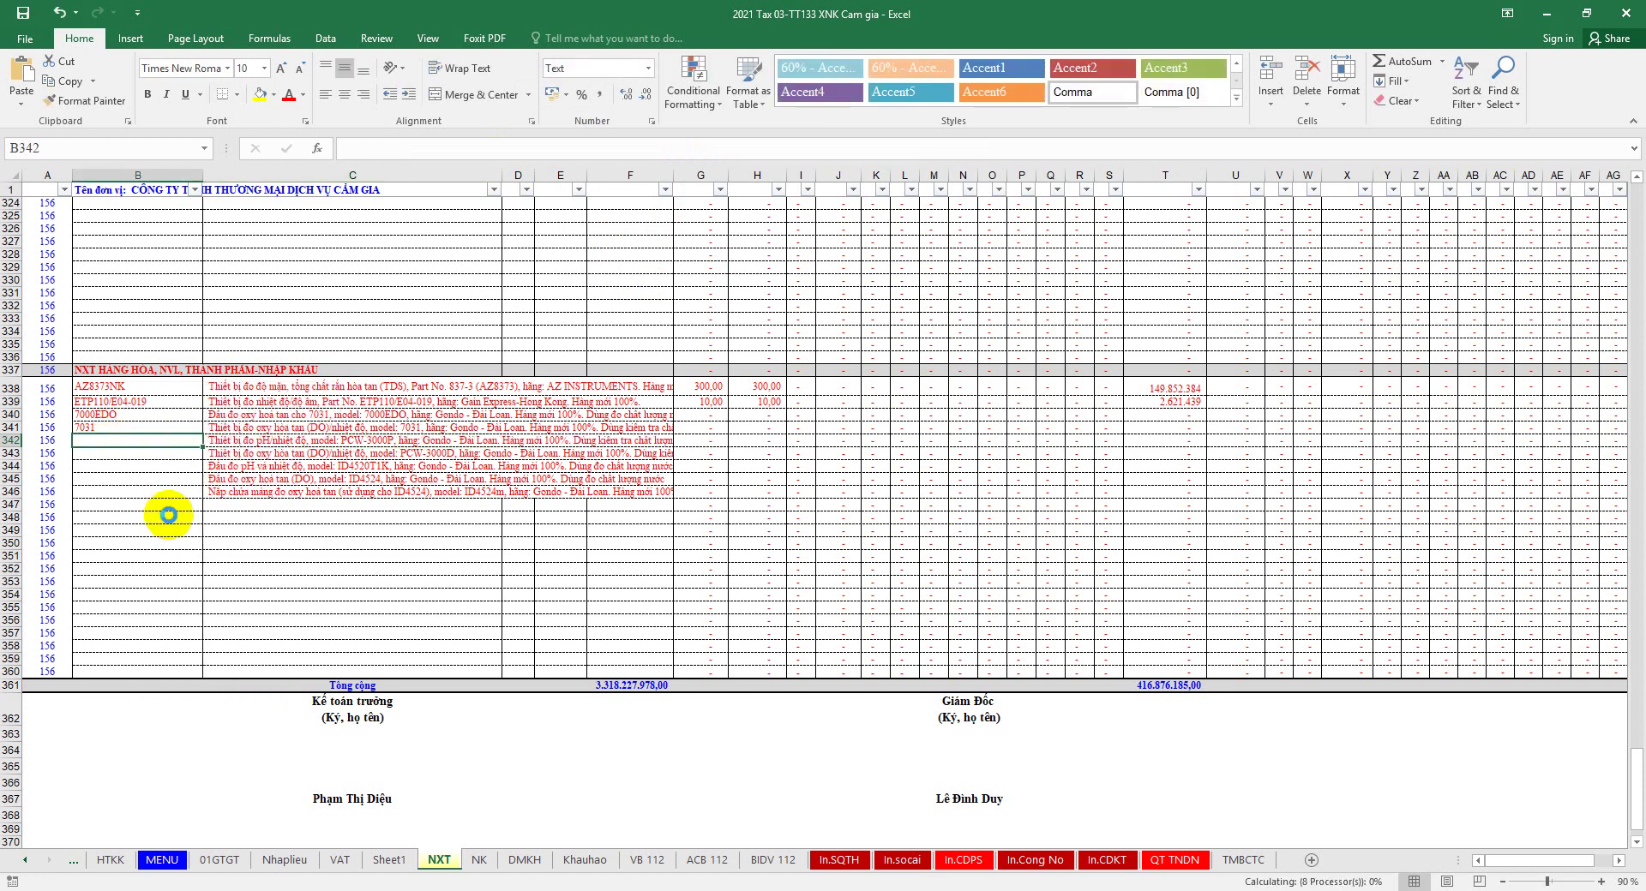
Step: Copy the model code PCW-3000D from the description in C343 into B343 of the NXT sheet
{"action": "left_click", "coordinate": [290, 456]}
{"action": "left_click_drag", "start_coordinate": [660, 148], "coordinate": [617, 148]}
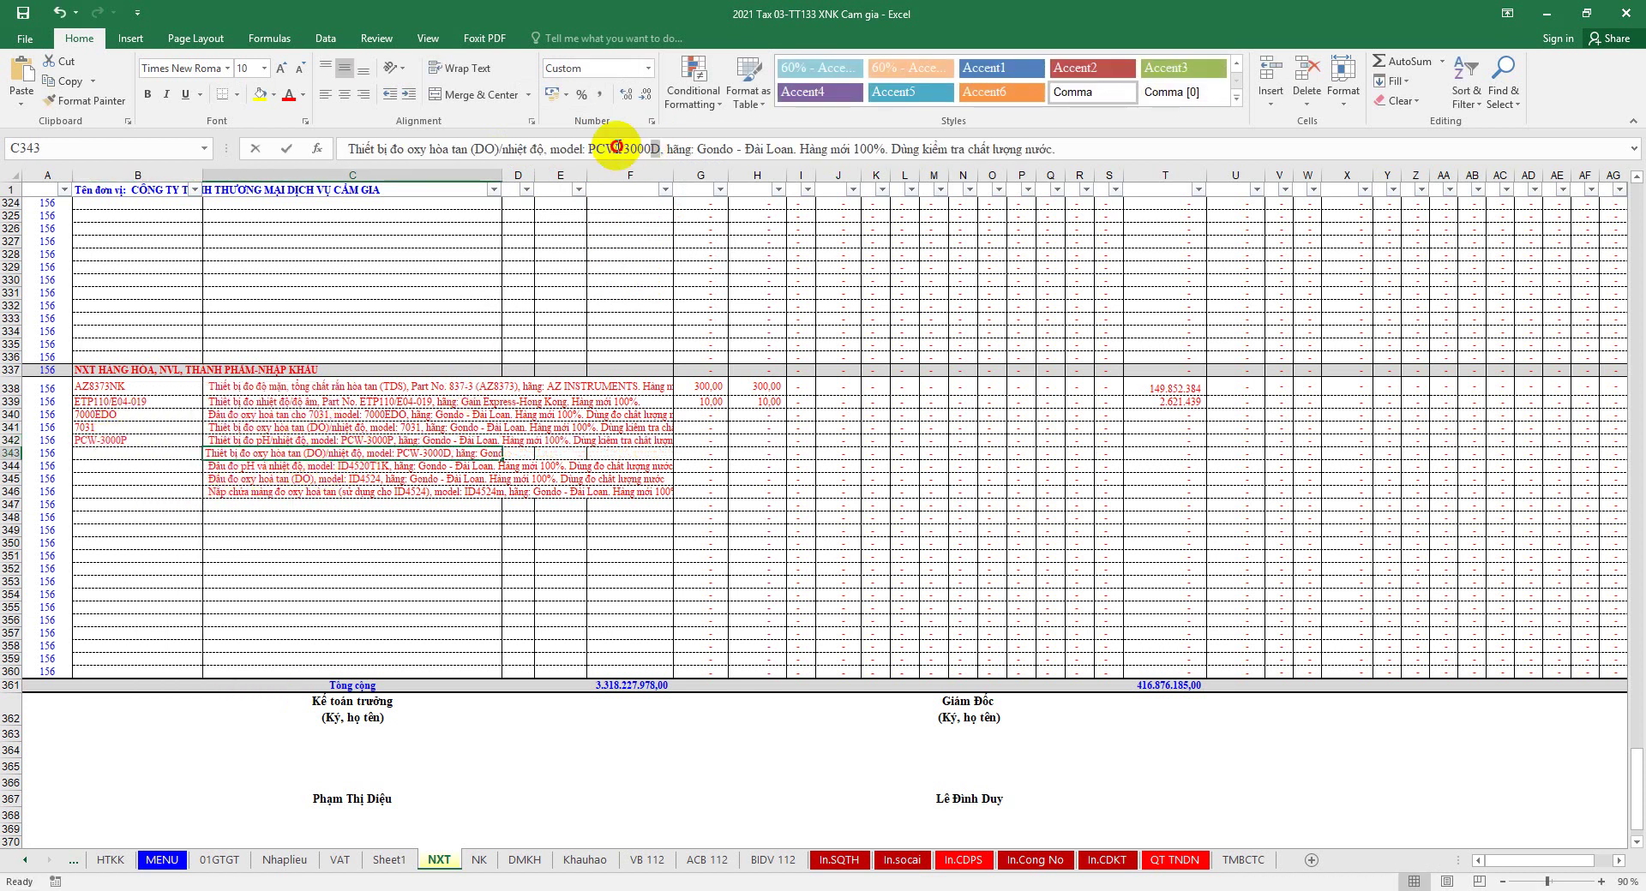
{"action": "right_click", "coordinate": [591, 147]}
{"action": "left_click", "coordinate": [630, 197]}
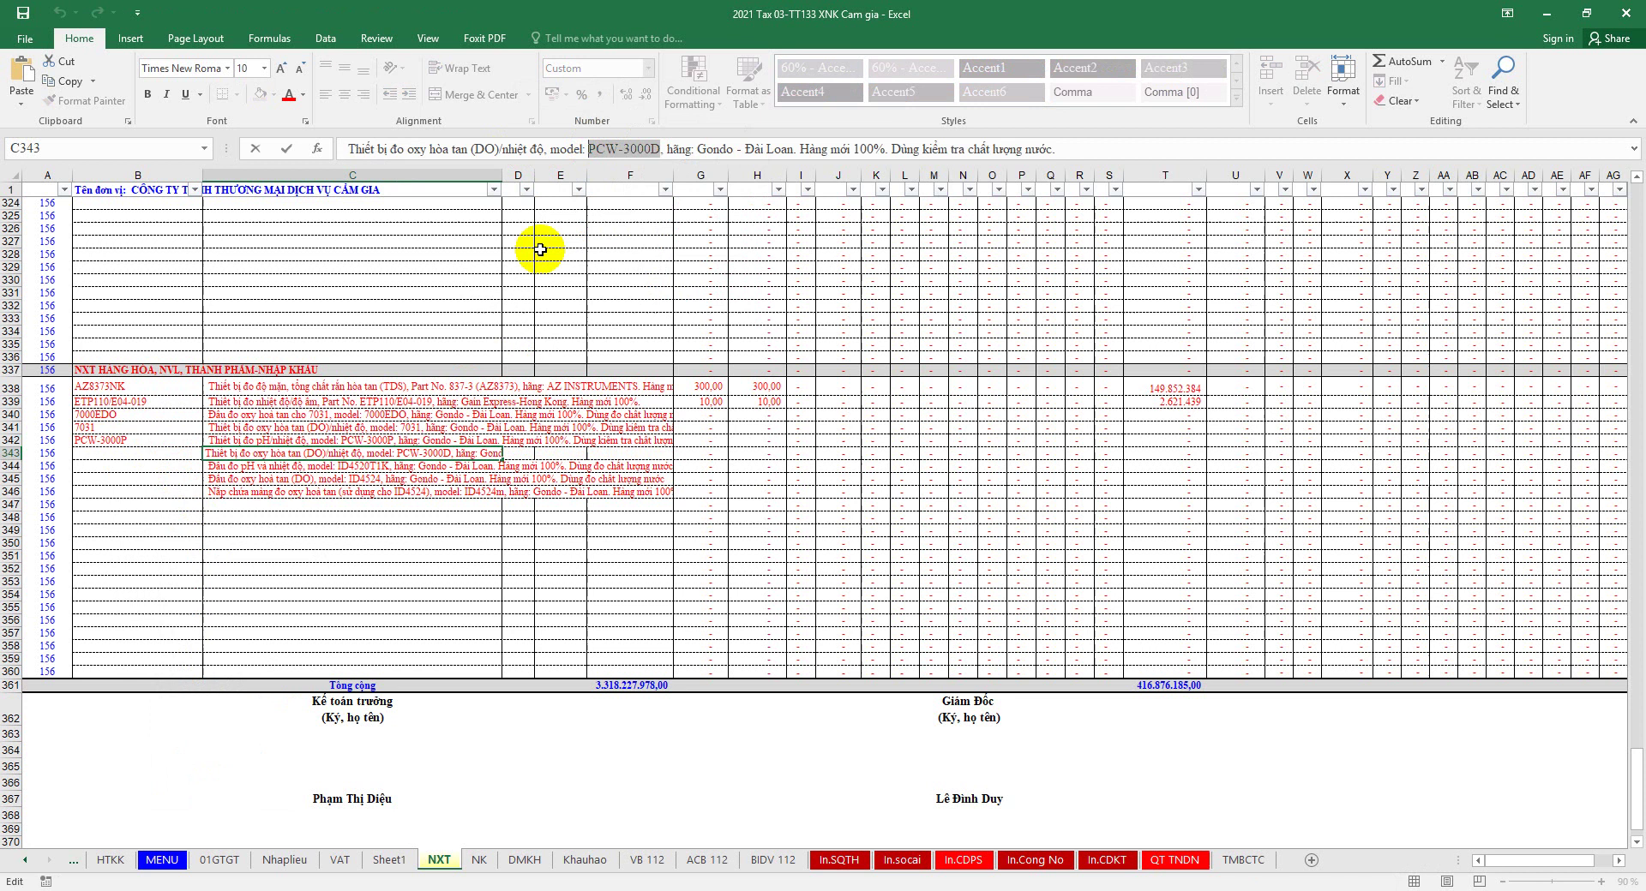
{"action": "right_click", "coordinate": [151, 454]}
{"action": "left_click", "coordinate": [188, 524]}
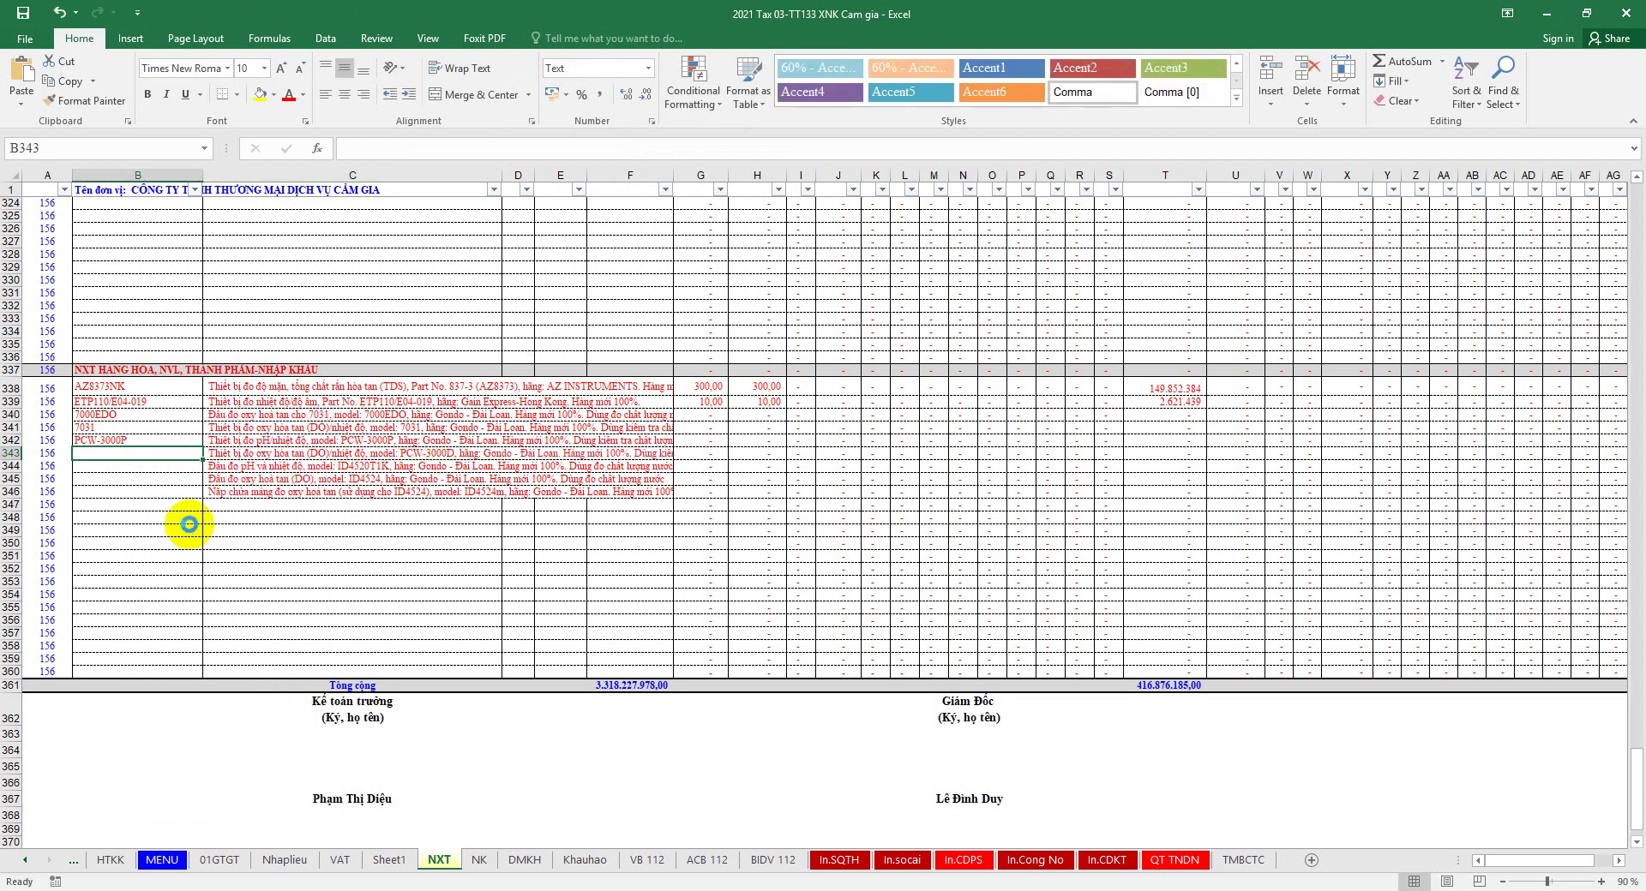
Step: Copy the model code ID4520T1K from the description in C344 into B344 of the NXT sheet
{"action": "left_click", "coordinate": [283, 455]}
{"action": "left_click", "coordinate": [295, 468]}
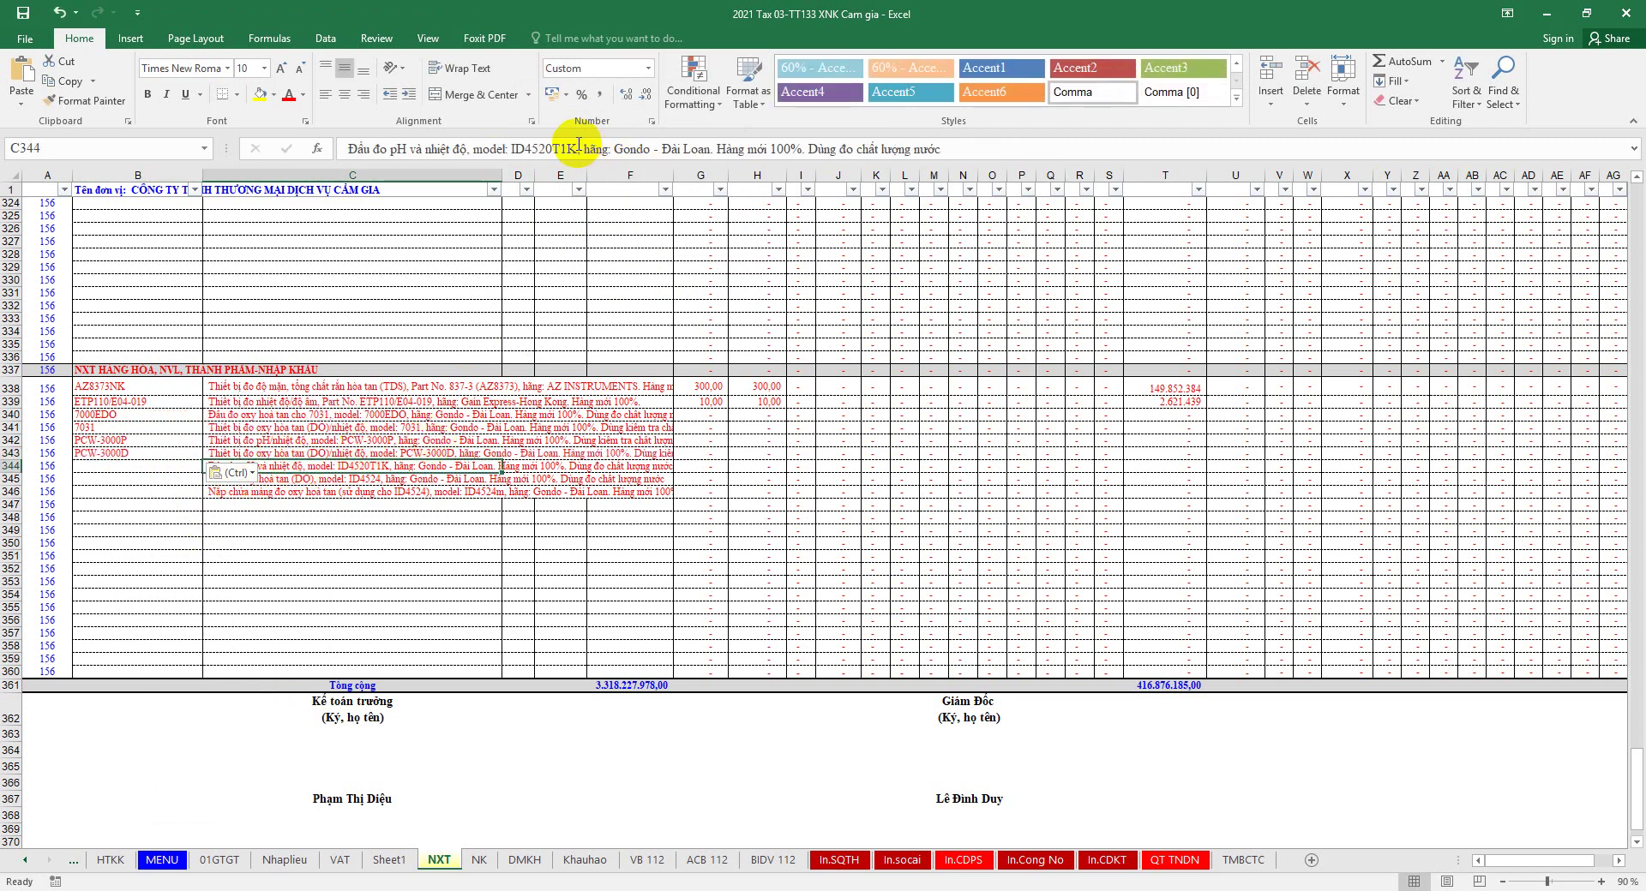
{"action": "left_click_drag", "start_coordinate": [578, 147], "coordinate": [513, 148]}
{"action": "right_click", "coordinate": [542, 151]}
{"action": "left_click", "coordinate": [561, 199]}
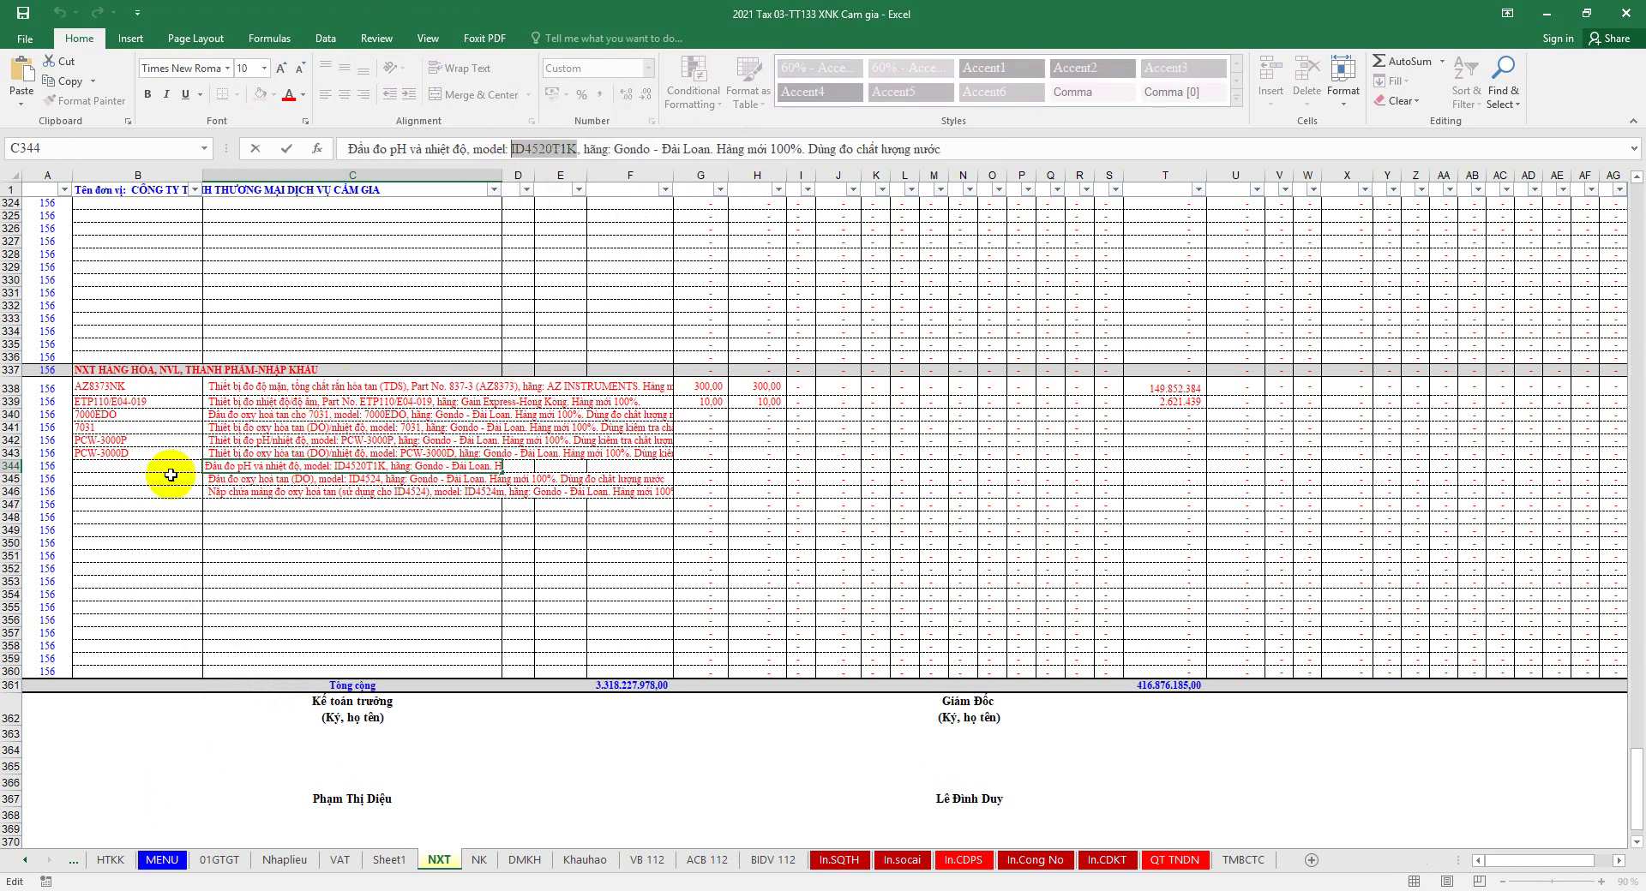
{"action": "left_click", "coordinate": [171, 475]}
{"action": "right_click", "coordinate": [168, 473]}
{"action": "left_click", "coordinate": [191, 526]}
Step: Copy the model code ID4524 from the description in C345 into B345 of the NXT sheet
{"action": "left_click", "coordinate": [312, 477]}
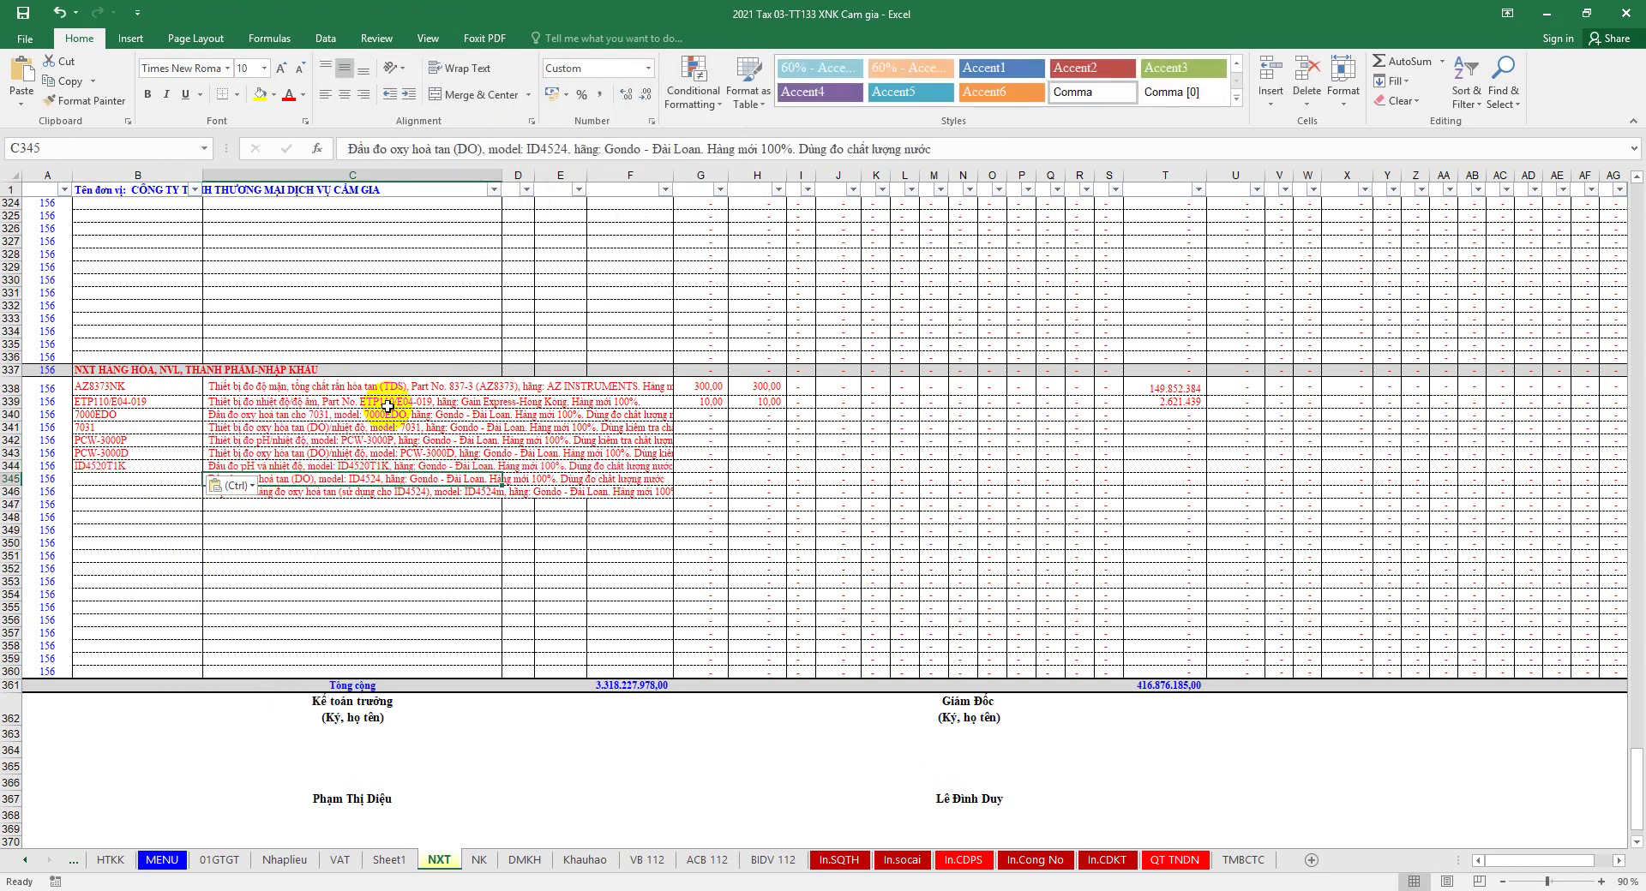
{"action": "left_click_drag", "start_coordinate": [567, 148], "coordinate": [525, 148]}
{"action": "right_click", "coordinate": [540, 151]}
{"action": "left_click", "coordinate": [573, 180]}
{"action": "right_click", "coordinate": [168, 478]}
{"action": "left_click", "coordinate": [191, 548]}
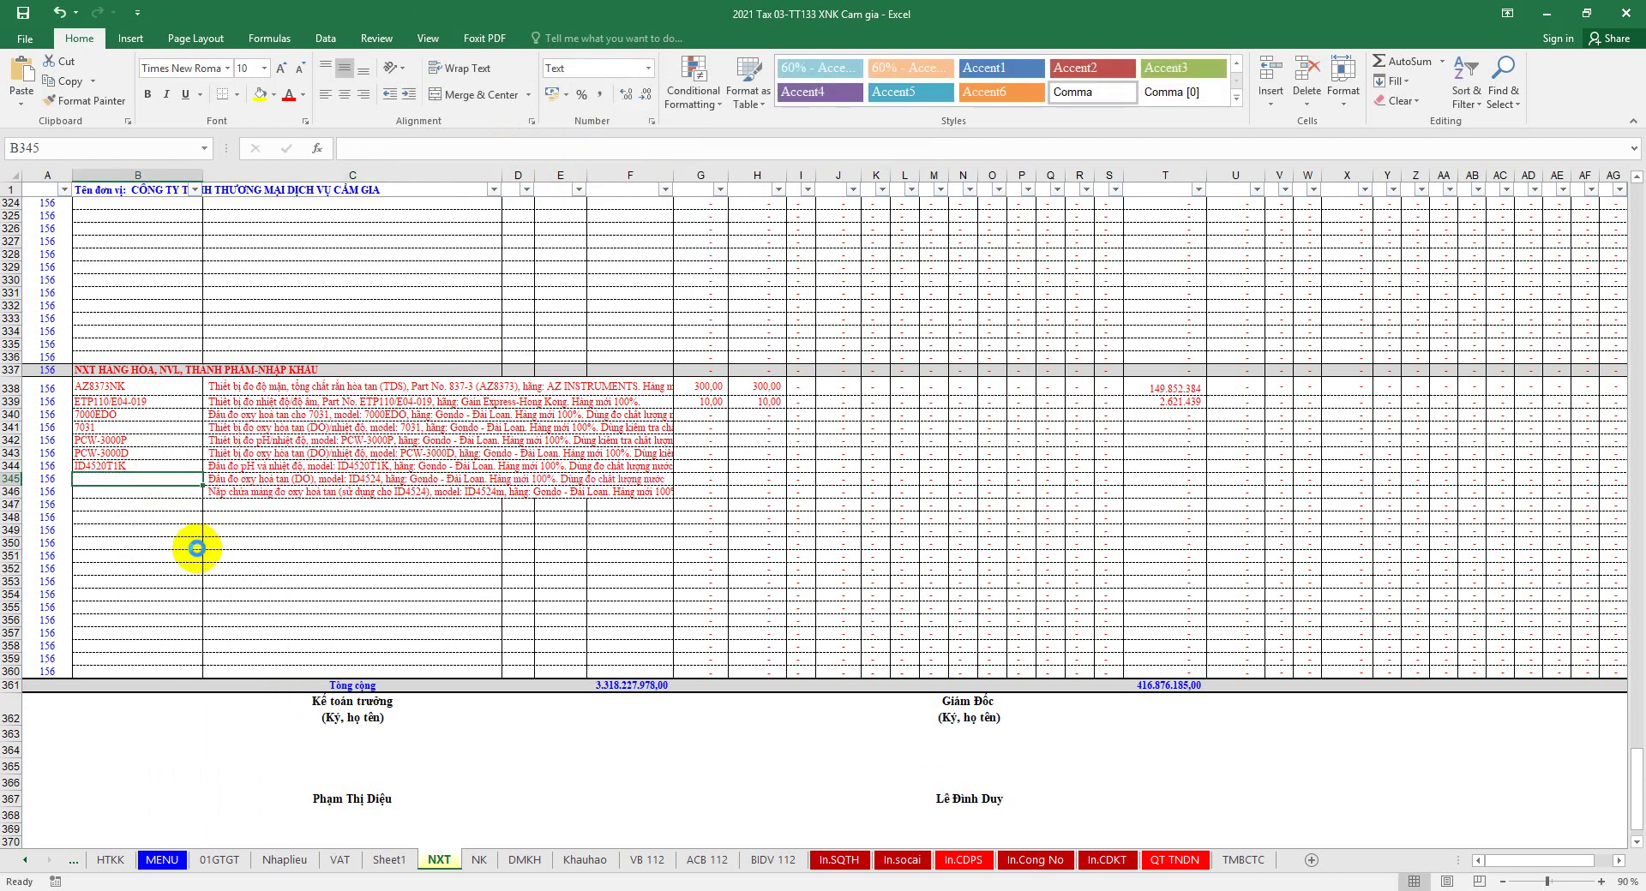
Step: Copy the model code ID4524m from the description in C346 into B346 of the NXT sheet
{"action": "left_click", "coordinate": [287, 496]}
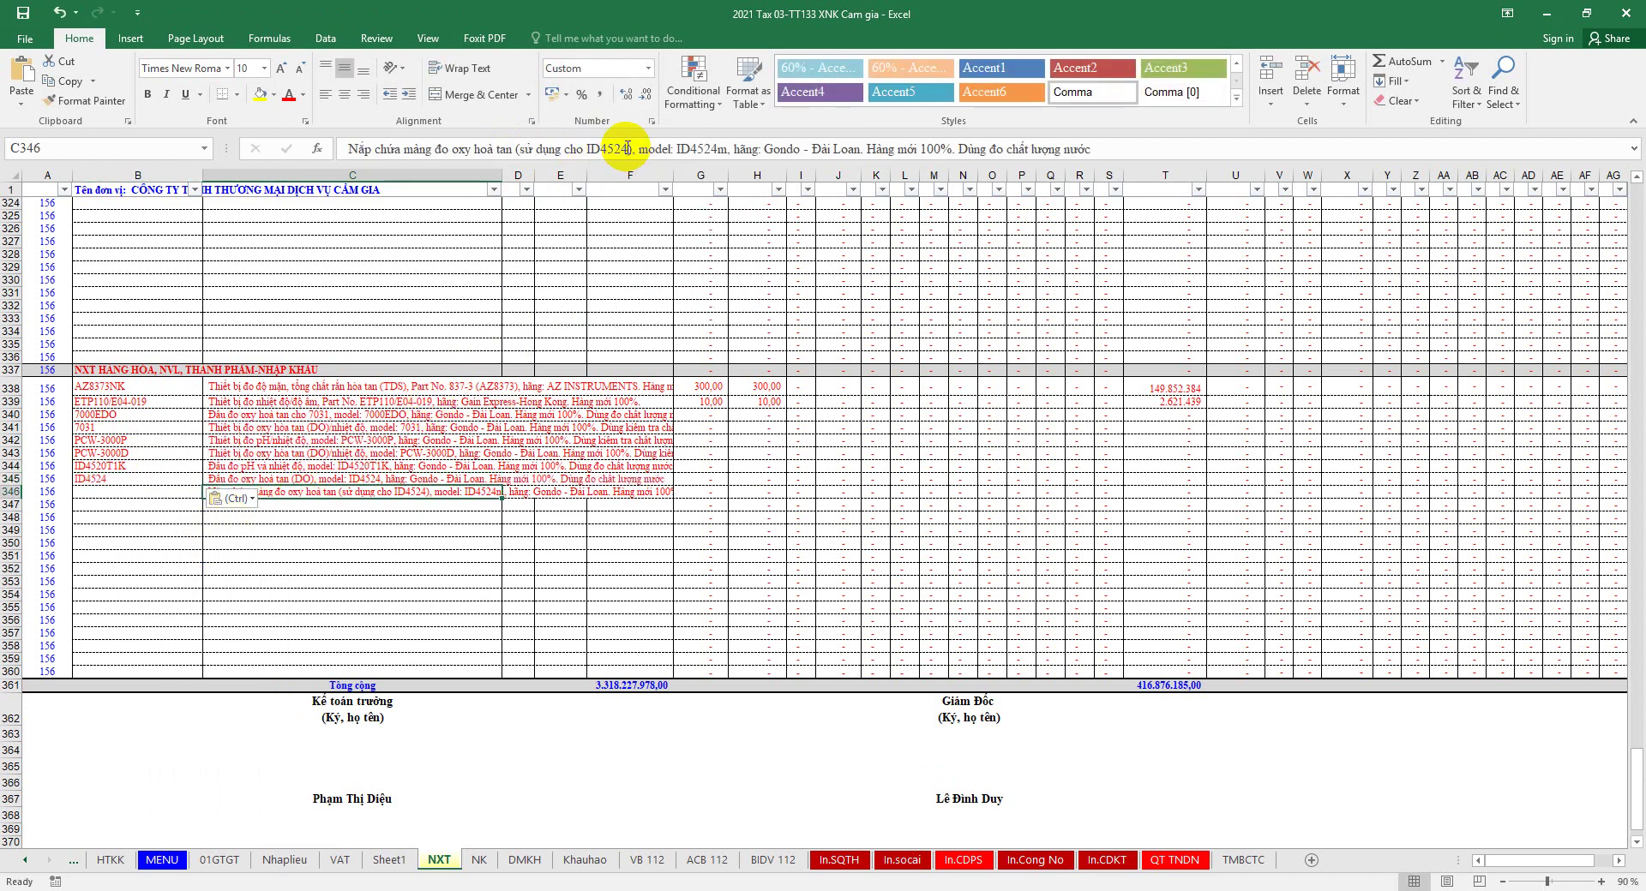
{"action": "left_click_drag", "start_coordinate": [627, 149], "coordinate": [600, 148]}
{"action": "left_click", "coordinate": [720, 148]}
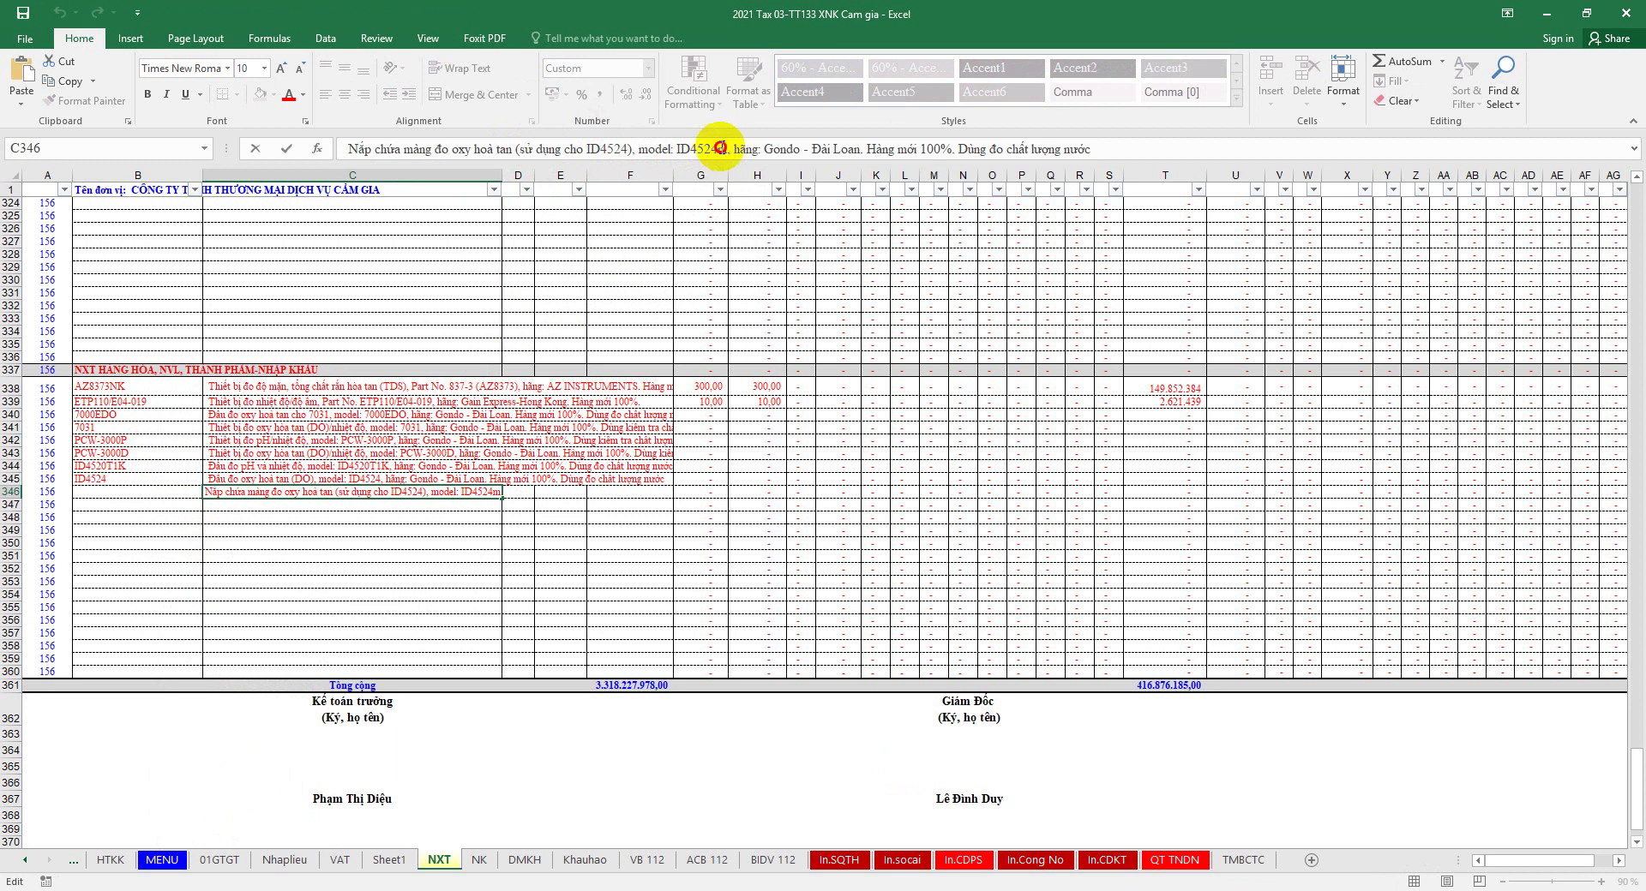
{"action": "right_click", "coordinate": [699, 160]}
{"action": "left_click", "coordinate": [733, 189]}
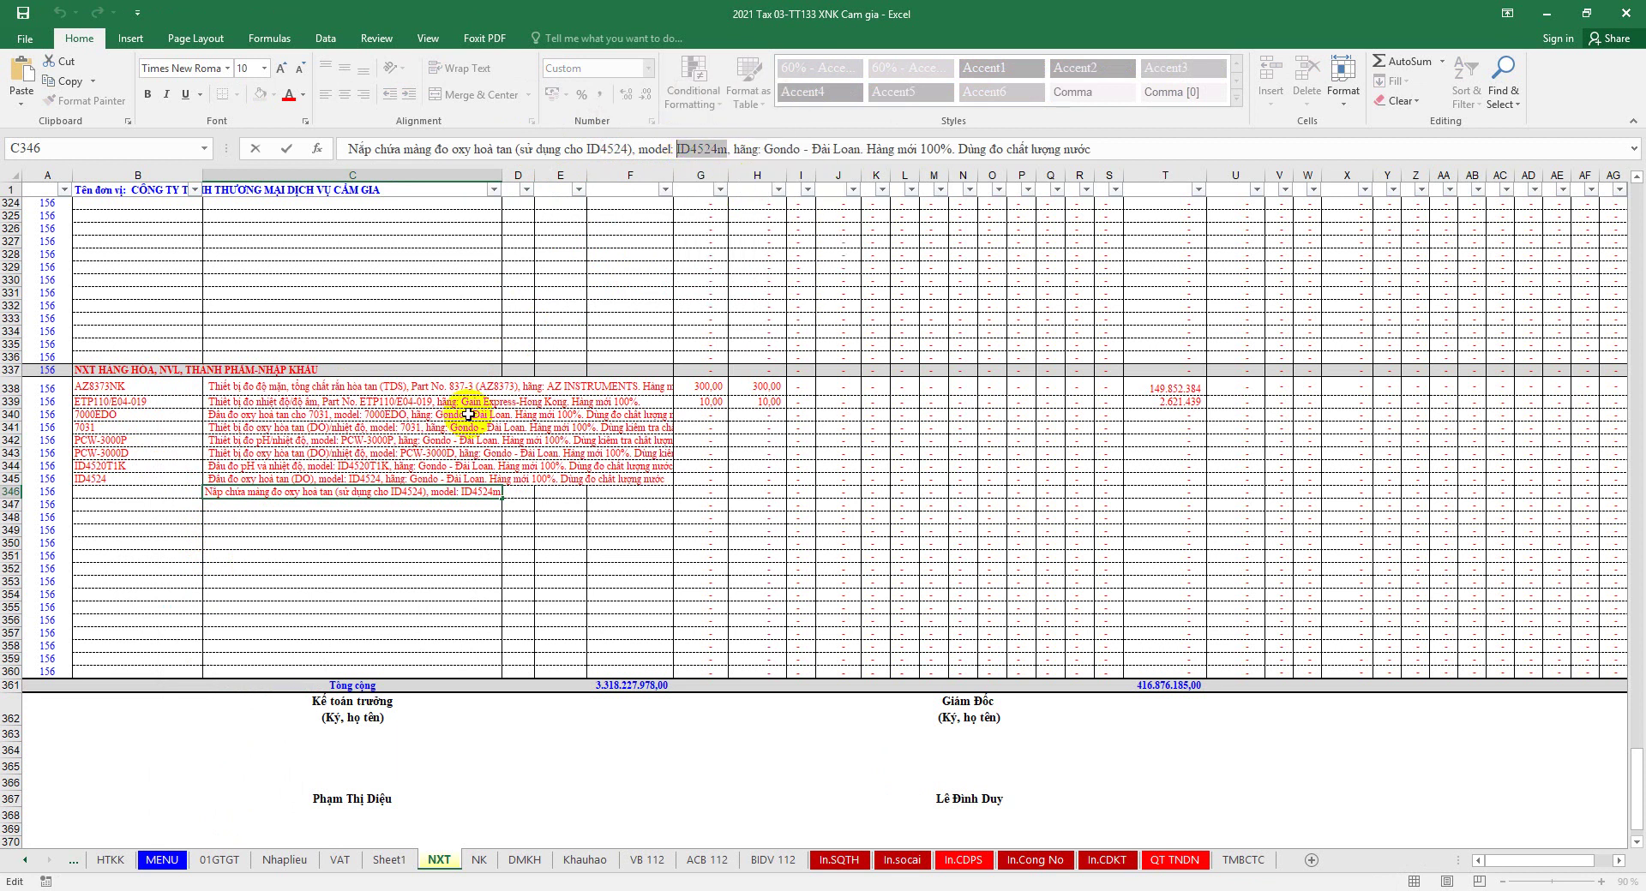
{"action": "left_click", "coordinate": [139, 491]}
{"action": "right_click", "coordinate": [139, 492]}
{"action": "left_click", "coordinate": [184, 540]}
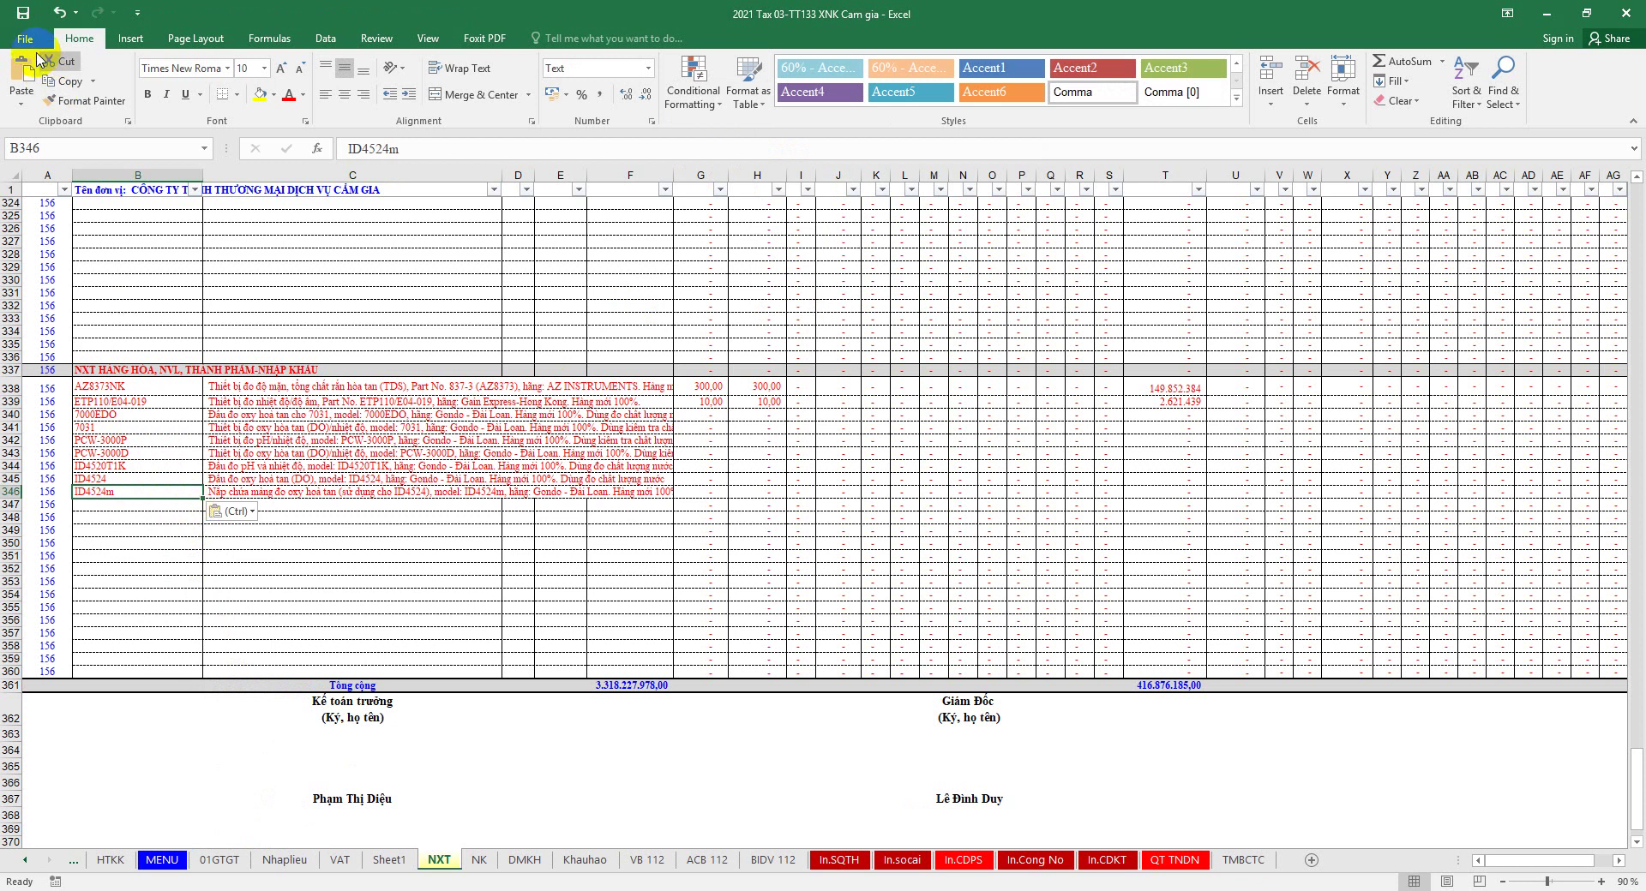
Step: Copy the item codes B341:B346 from NXT into H39:H44 of the NK sheet as values and save the workbook
{"action": "left_click", "coordinate": [126, 491]}
{"action": "left_click_drag", "start_coordinate": [125, 491], "coordinate": [128, 427]}
{"action": "right_click", "coordinate": [128, 427]}
{"action": "left_click", "coordinate": [168, 452]}
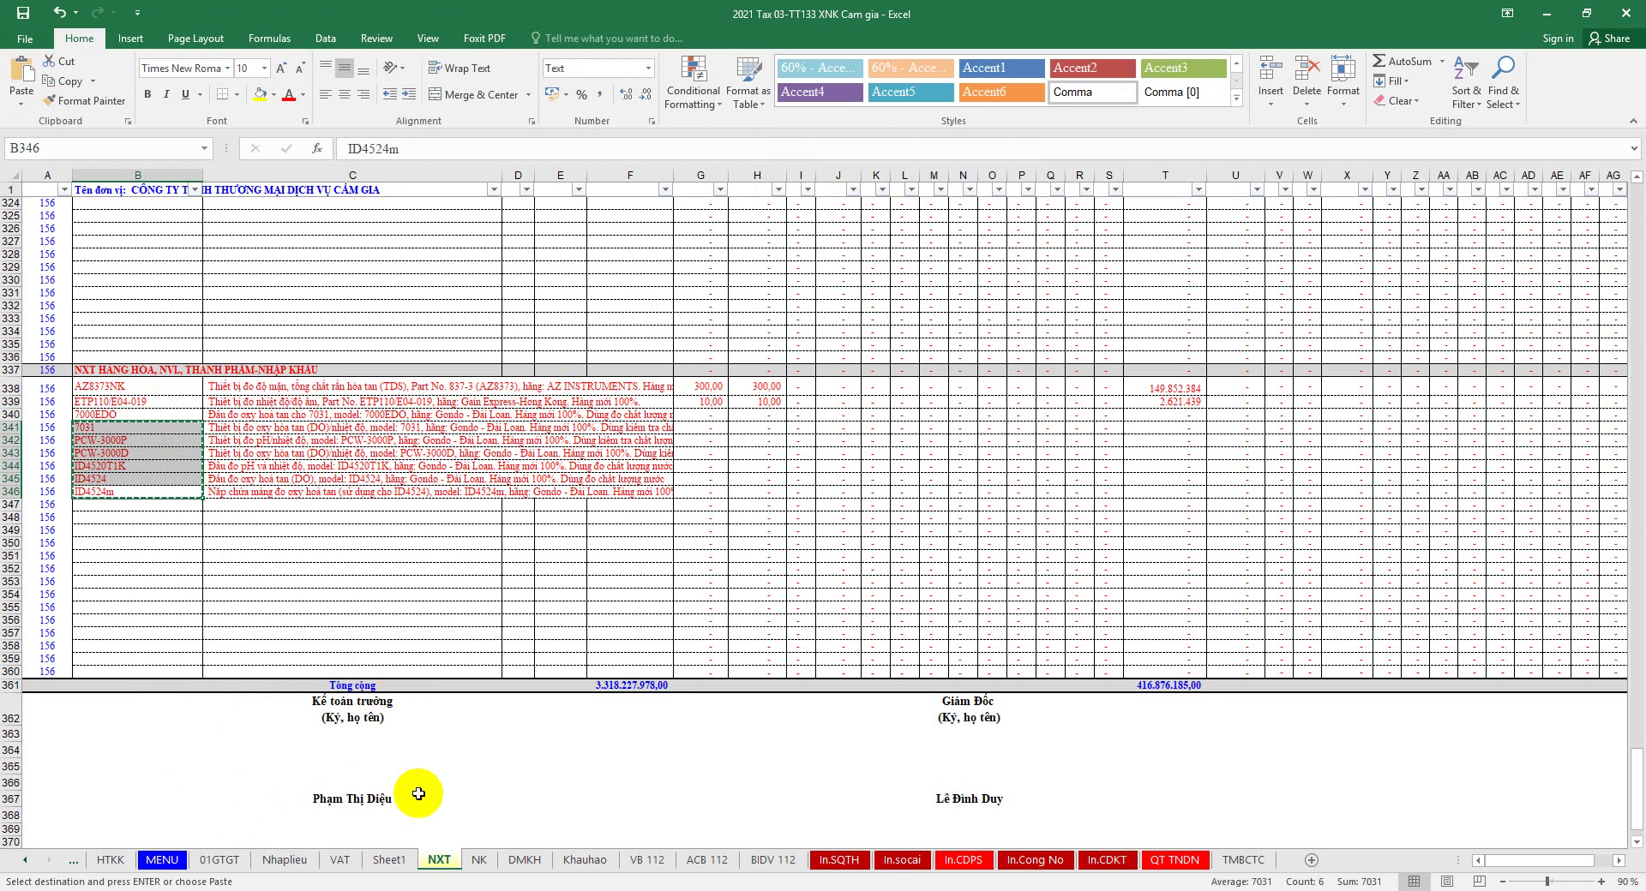
{"action": "left_click", "coordinate": [485, 860]}
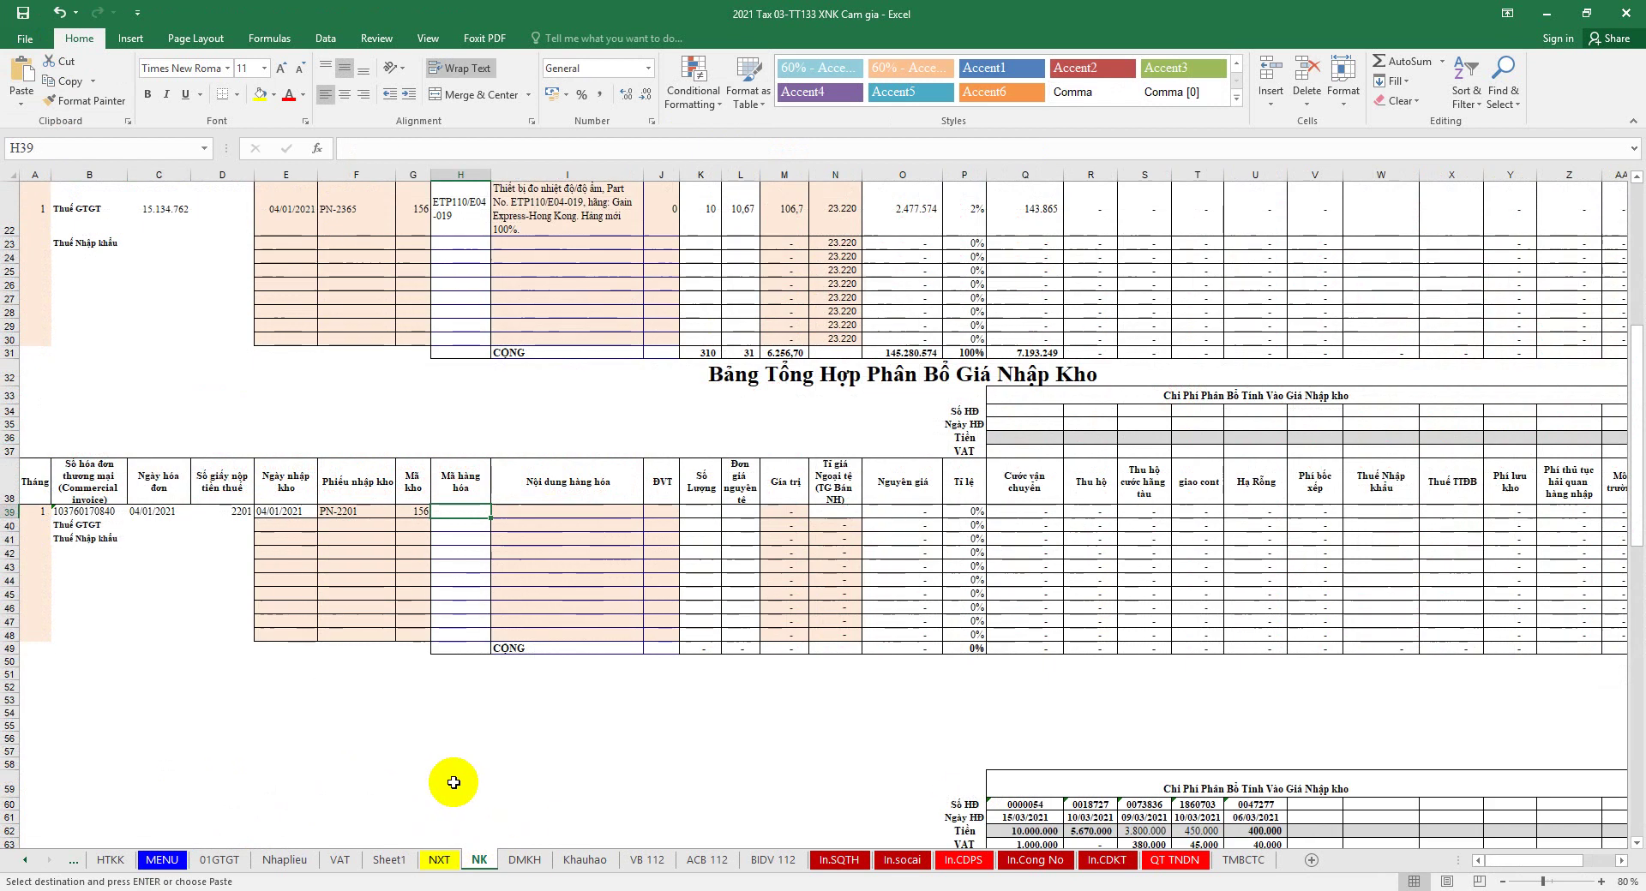
{"action": "right_click", "coordinate": [463, 510]}
{"action": "left_click", "coordinate": [527, 586]}
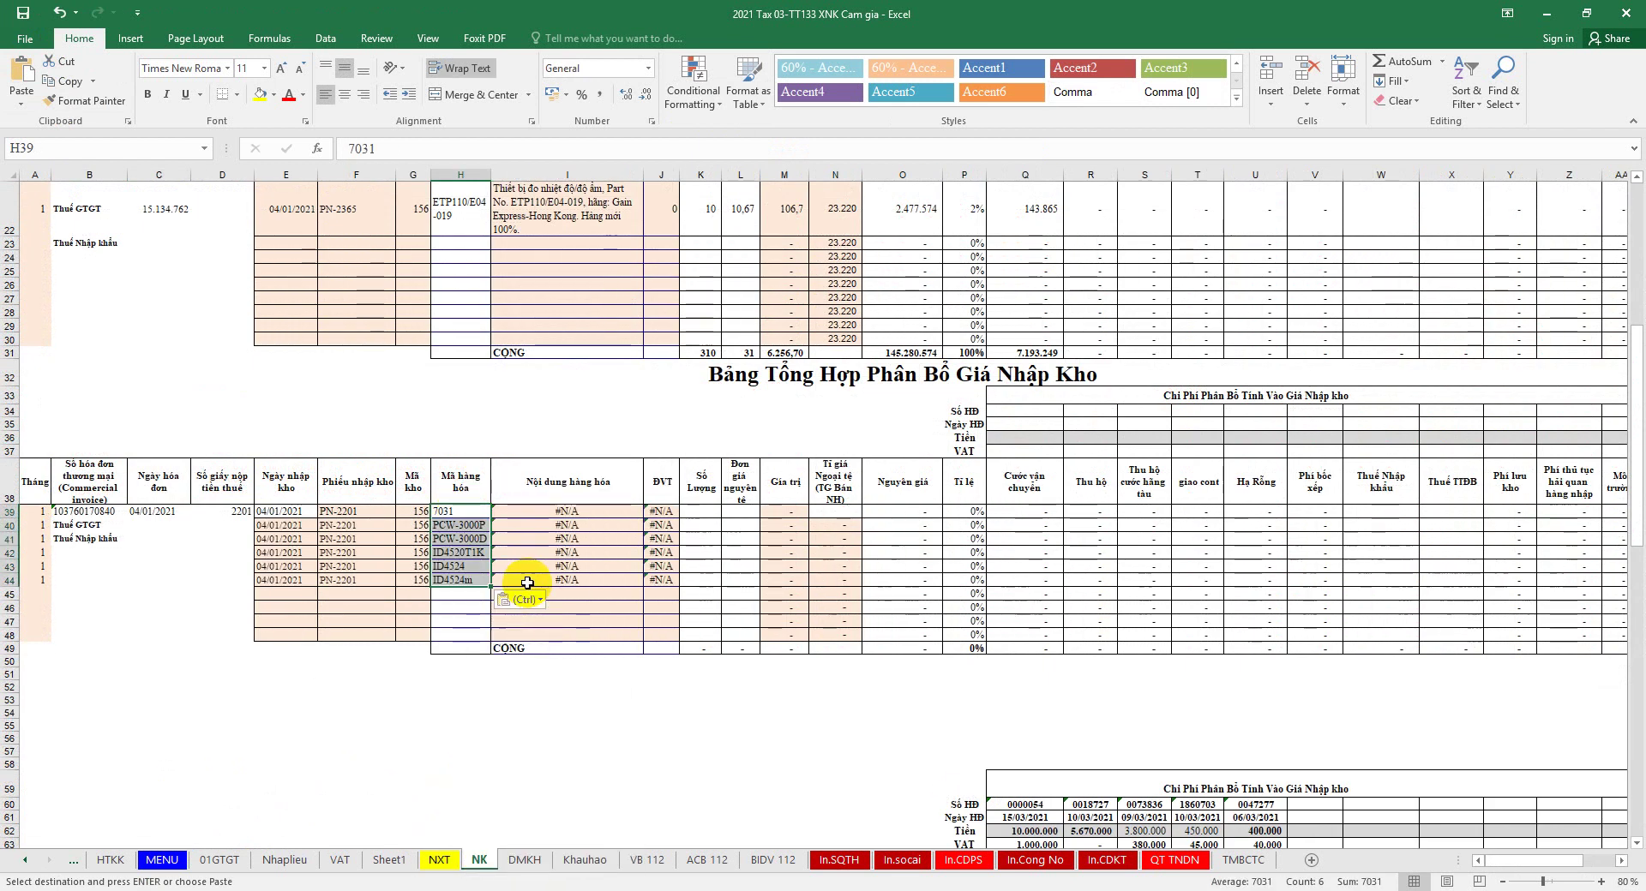
{"action": "key", "text": "ctrl+s"}
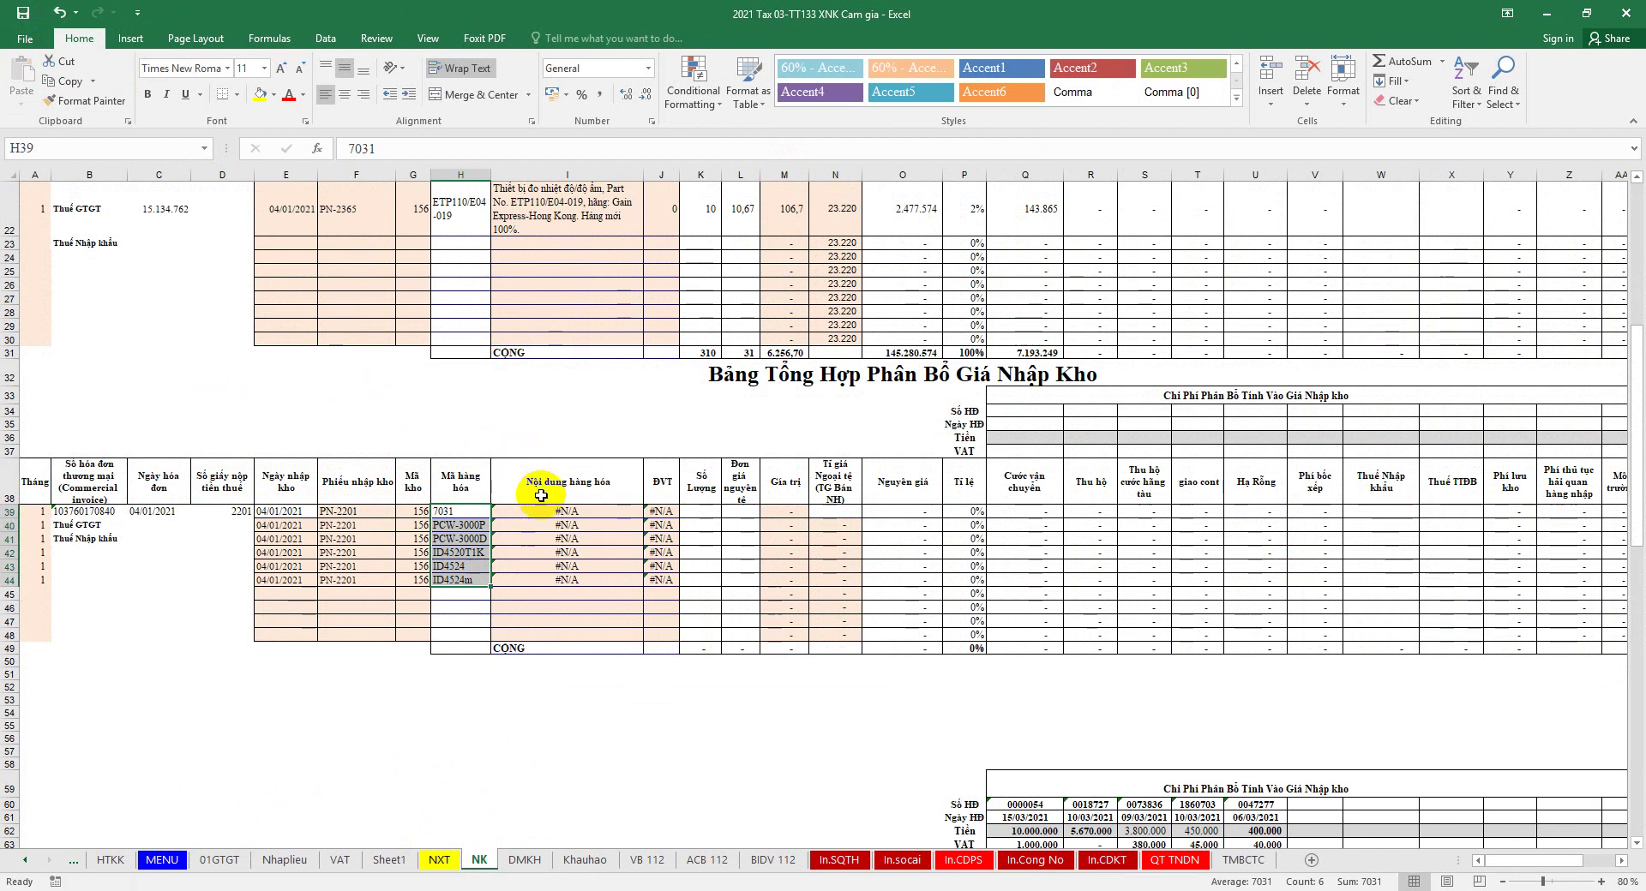
Step: Compare the description lookup formulas in I39 and I21 of NK with the imported goods' rows on the NXT sheet
{"action": "left_click", "coordinate": [546, 510]}
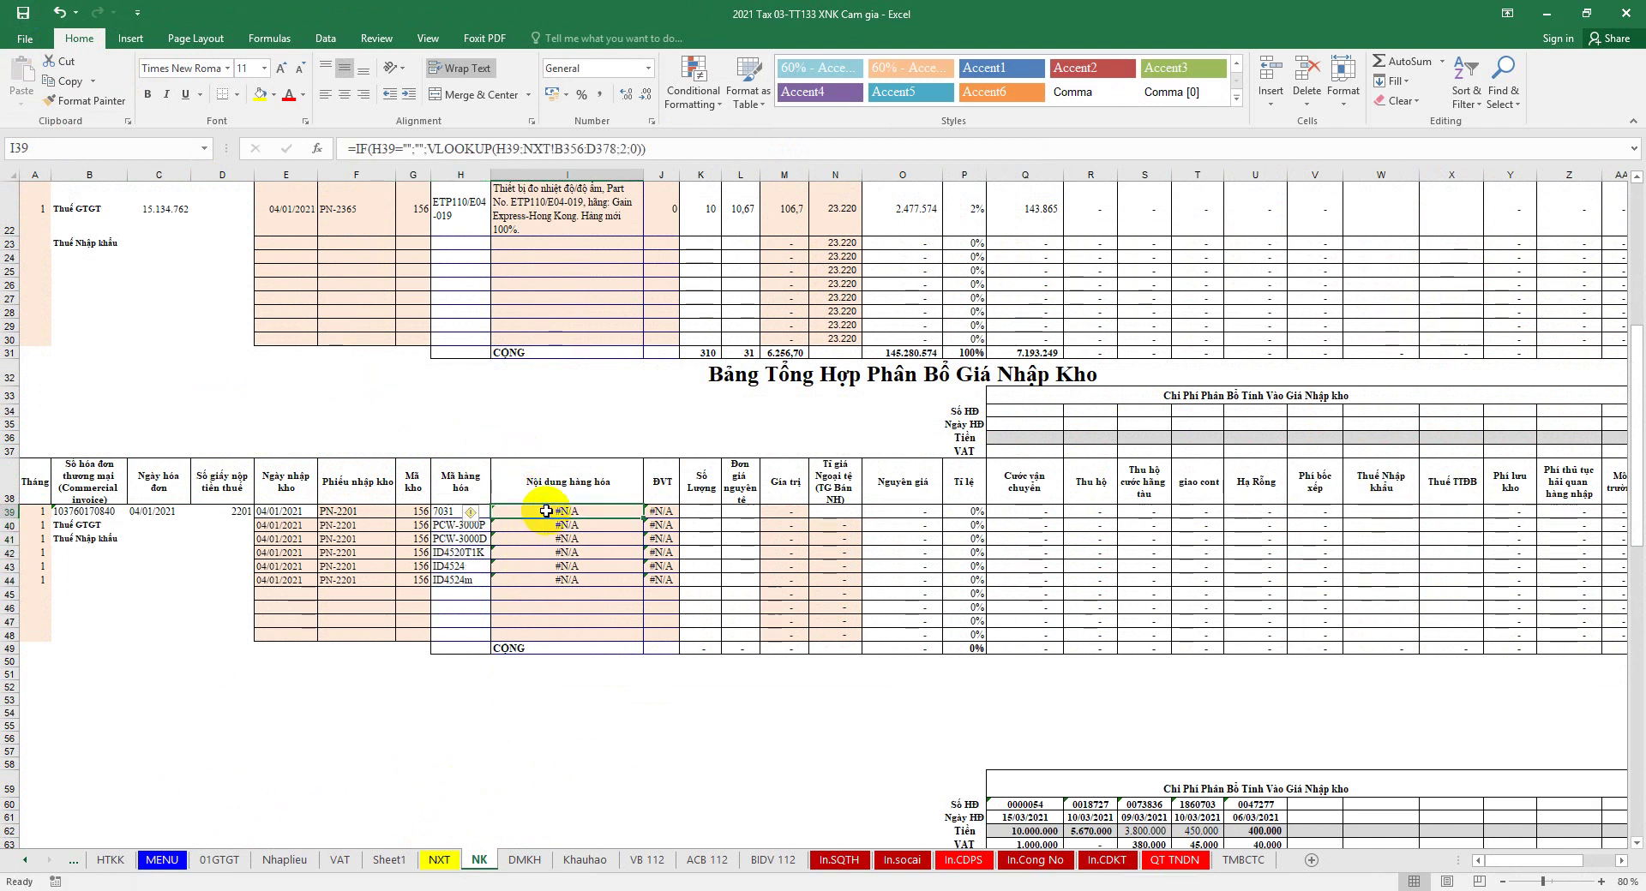
{"action": "scroll", "coordinate": [561, 522], "scroll_direction": "up", "scroll_amount": 4}
{"action": "left_click", "coordinate": [554, 388]}
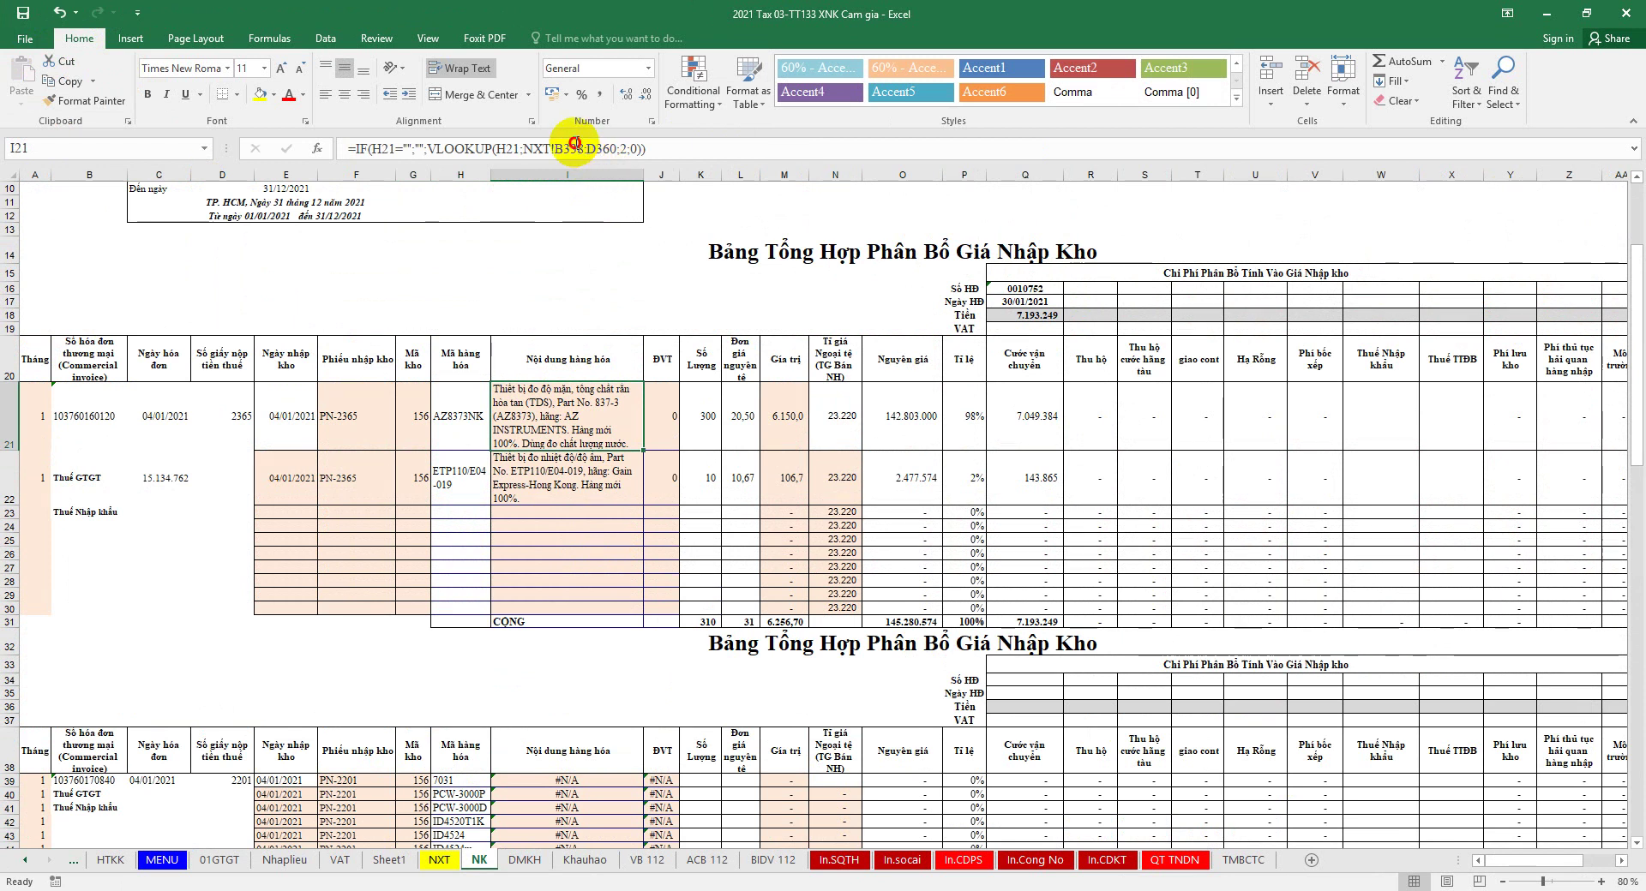
{"action": "left_click", "coordinate": [575, 143]}
{"action": "key", "text": "Return"}
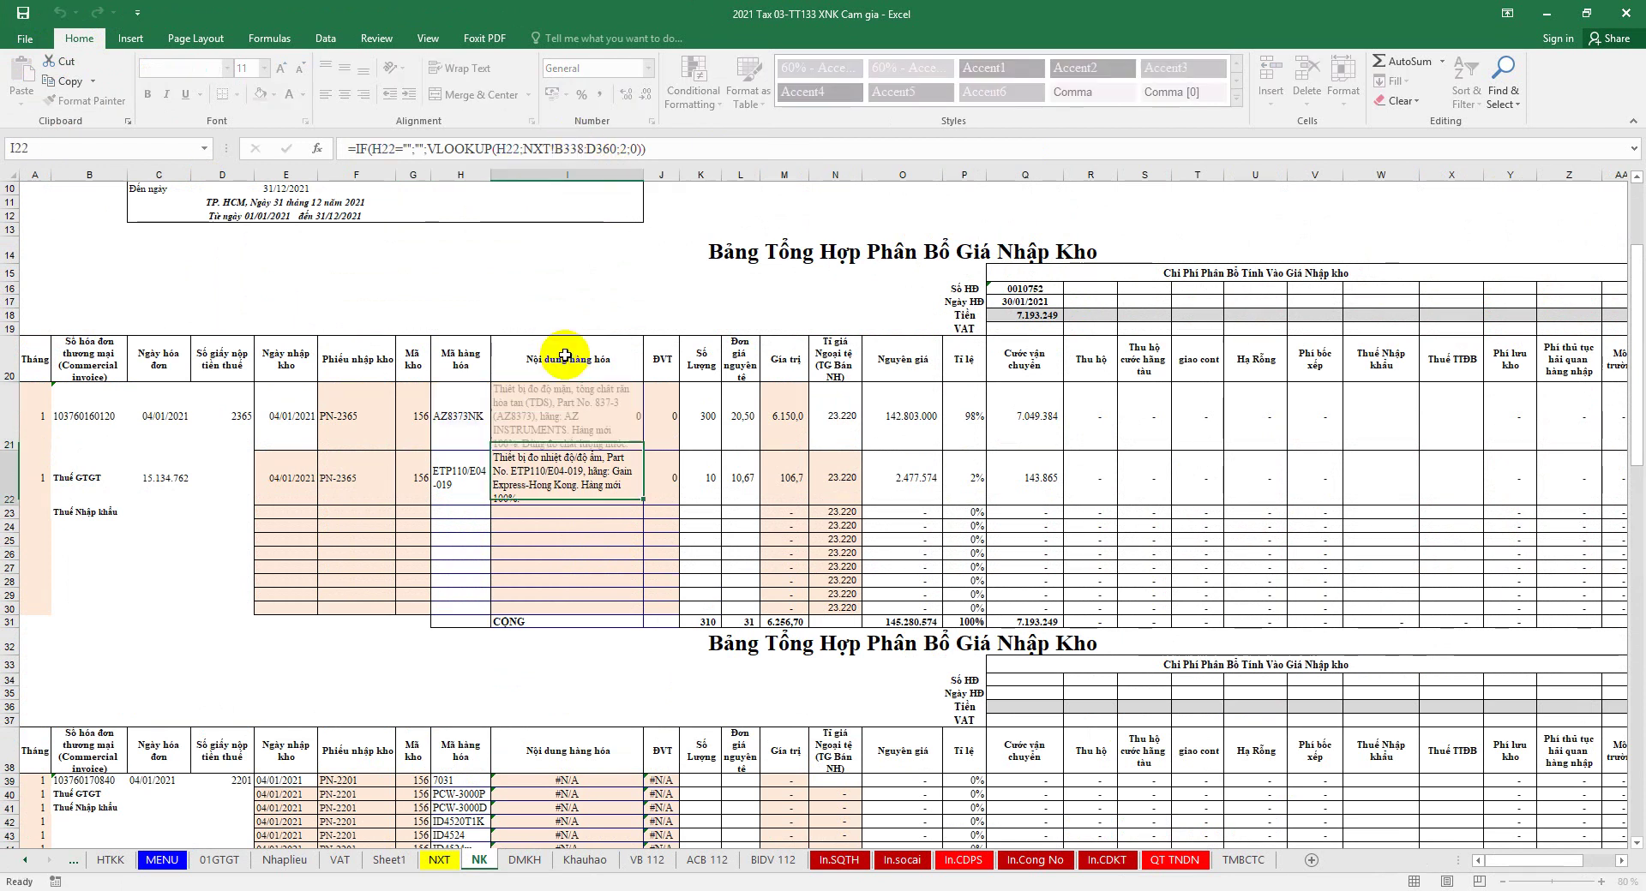
{"action": "left_click", "coordinate": [438, 861]}
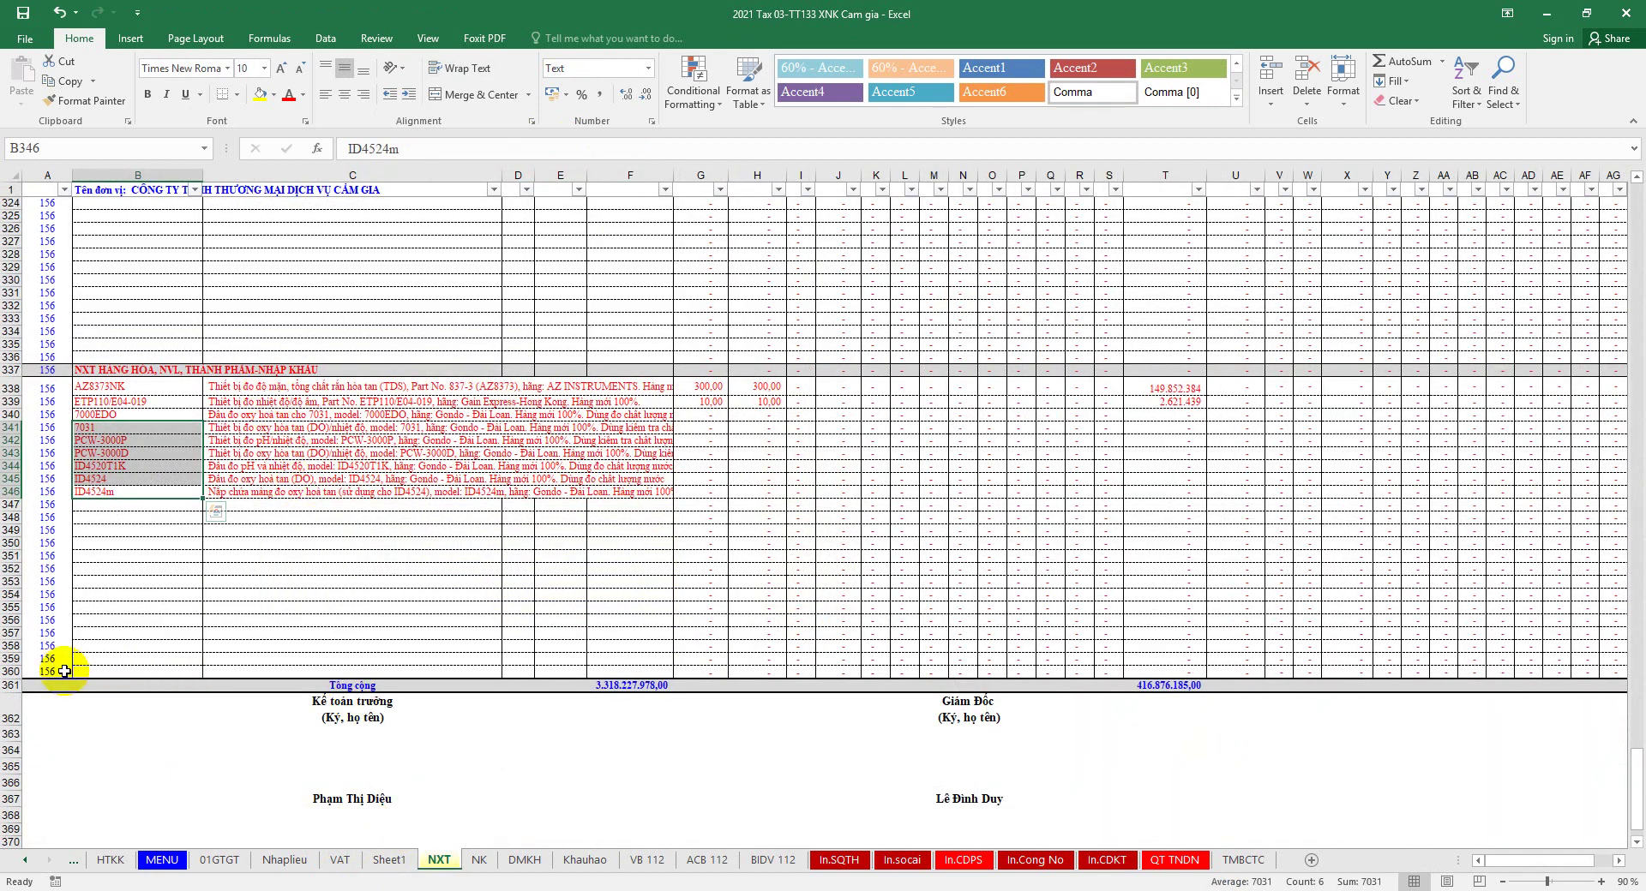
{"action": "left_click", "coordinate": [480, 860]}
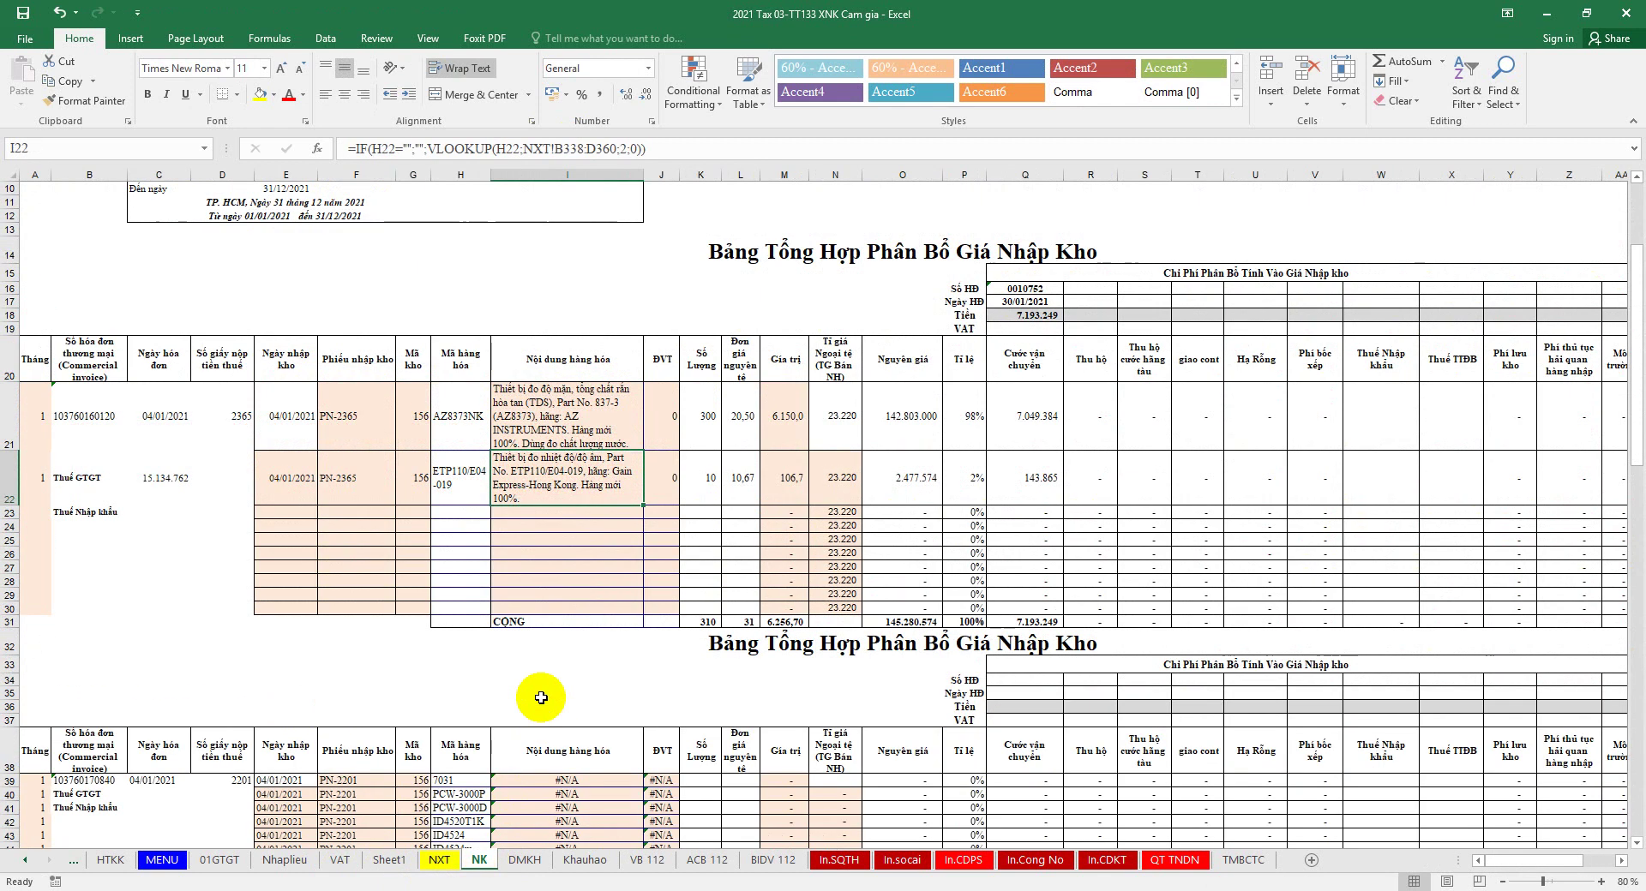
Step: Make the lookup range in NK cell I21 absolute as NXT!$B$338:$D$360 and fill the formula down to I30
{"action": "left_click", "coordinate": [570, 415]}
{"action": "left_click", "coordinate": [568, 150]}
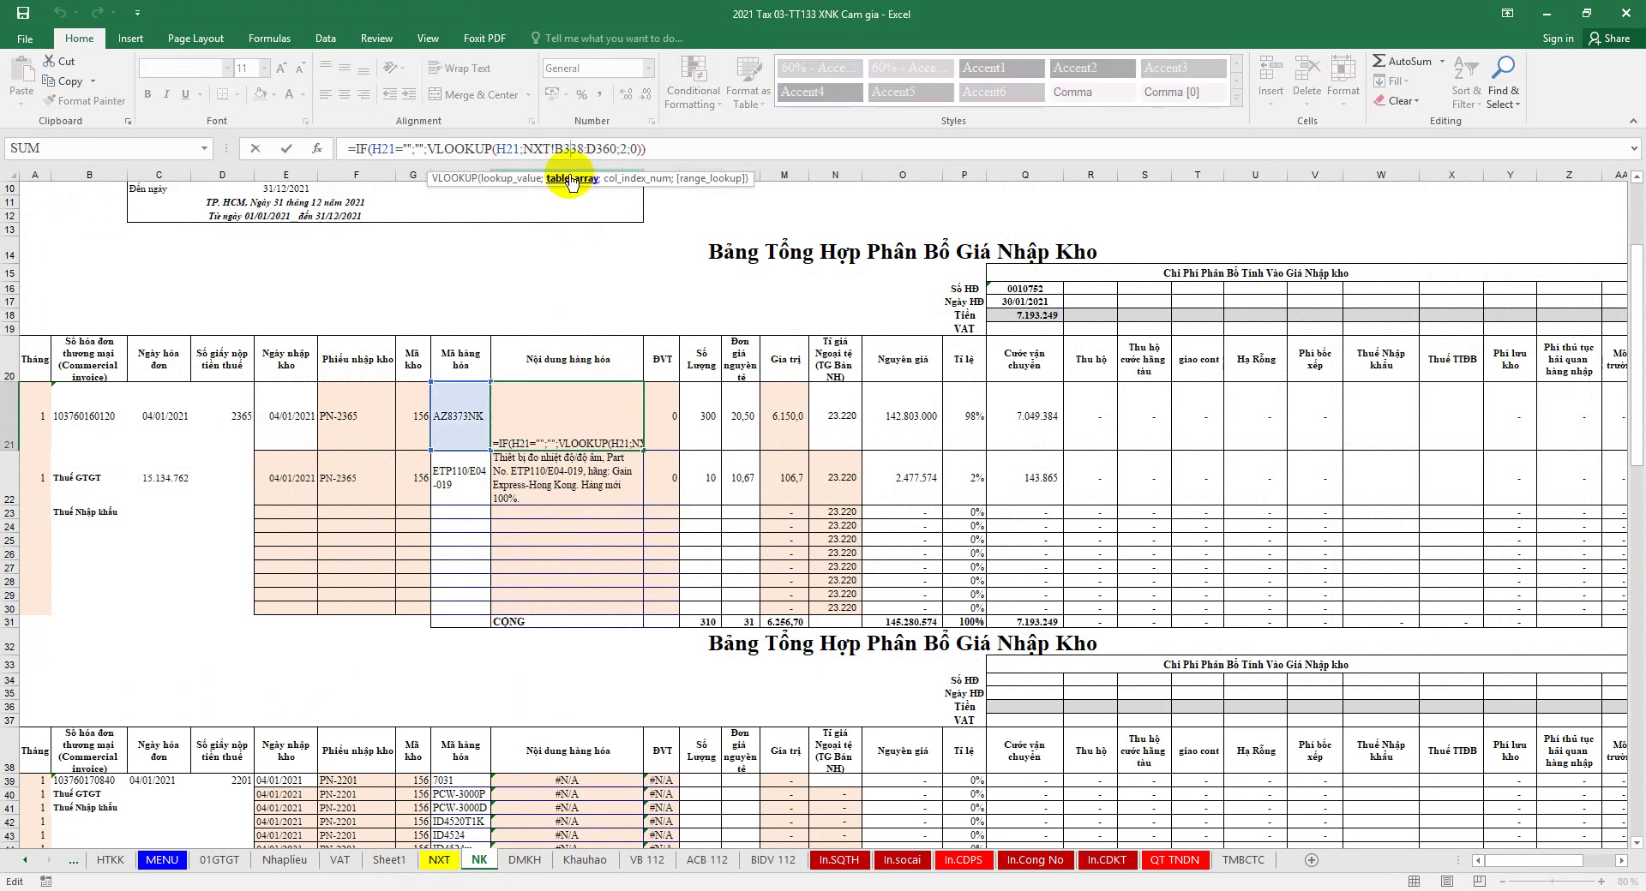
{"action": "key", "text": "F4"}
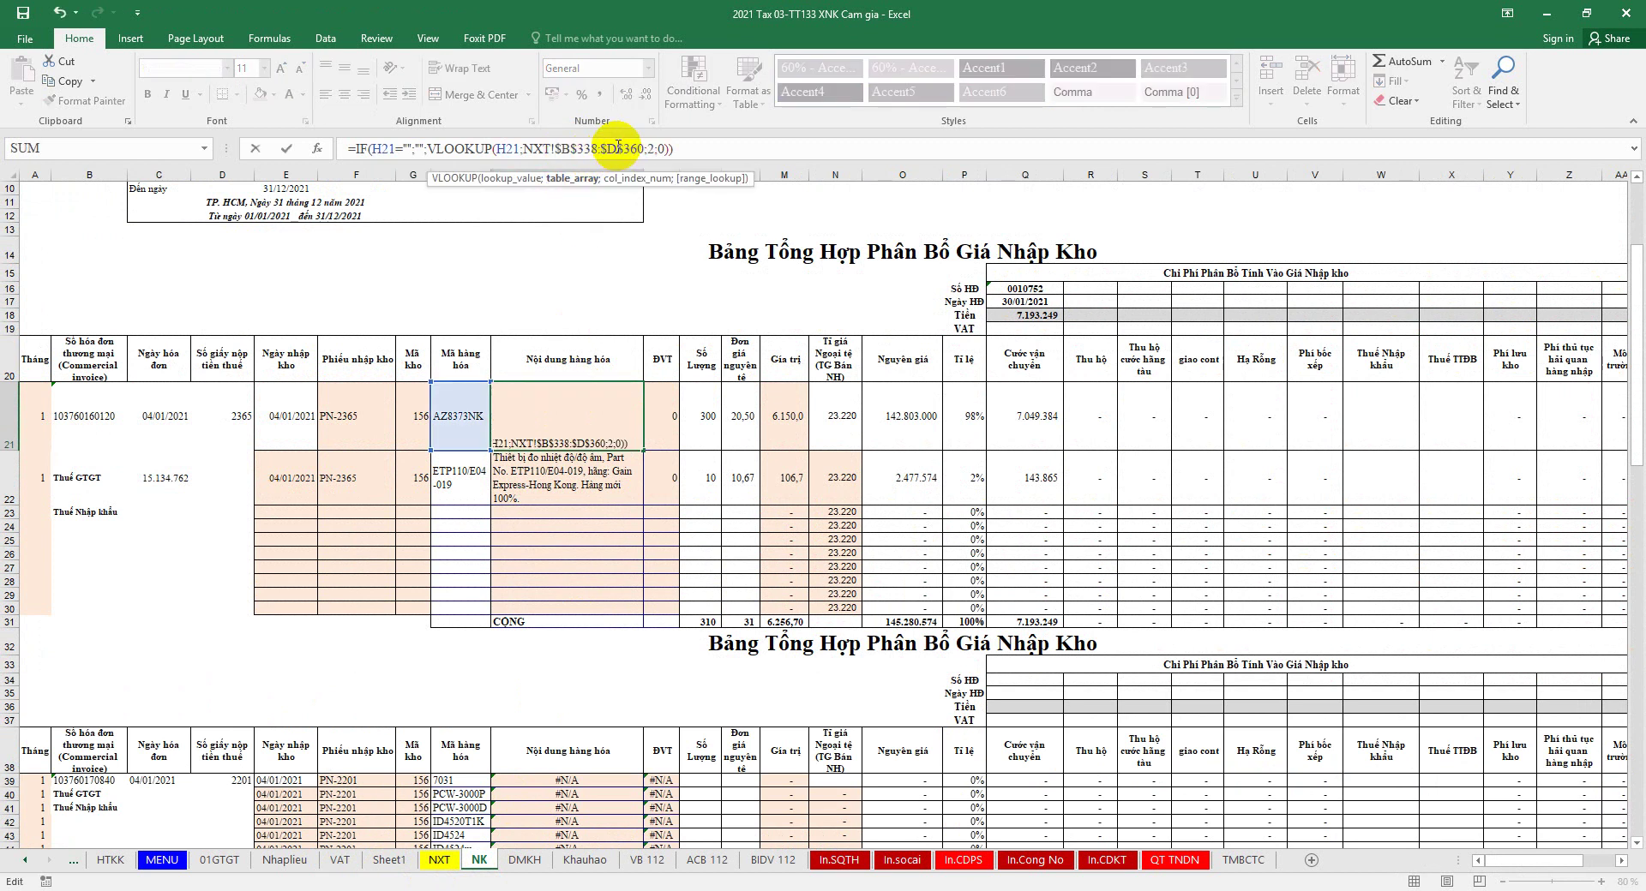
{"action": "key", "text": "ctrl+Return"}
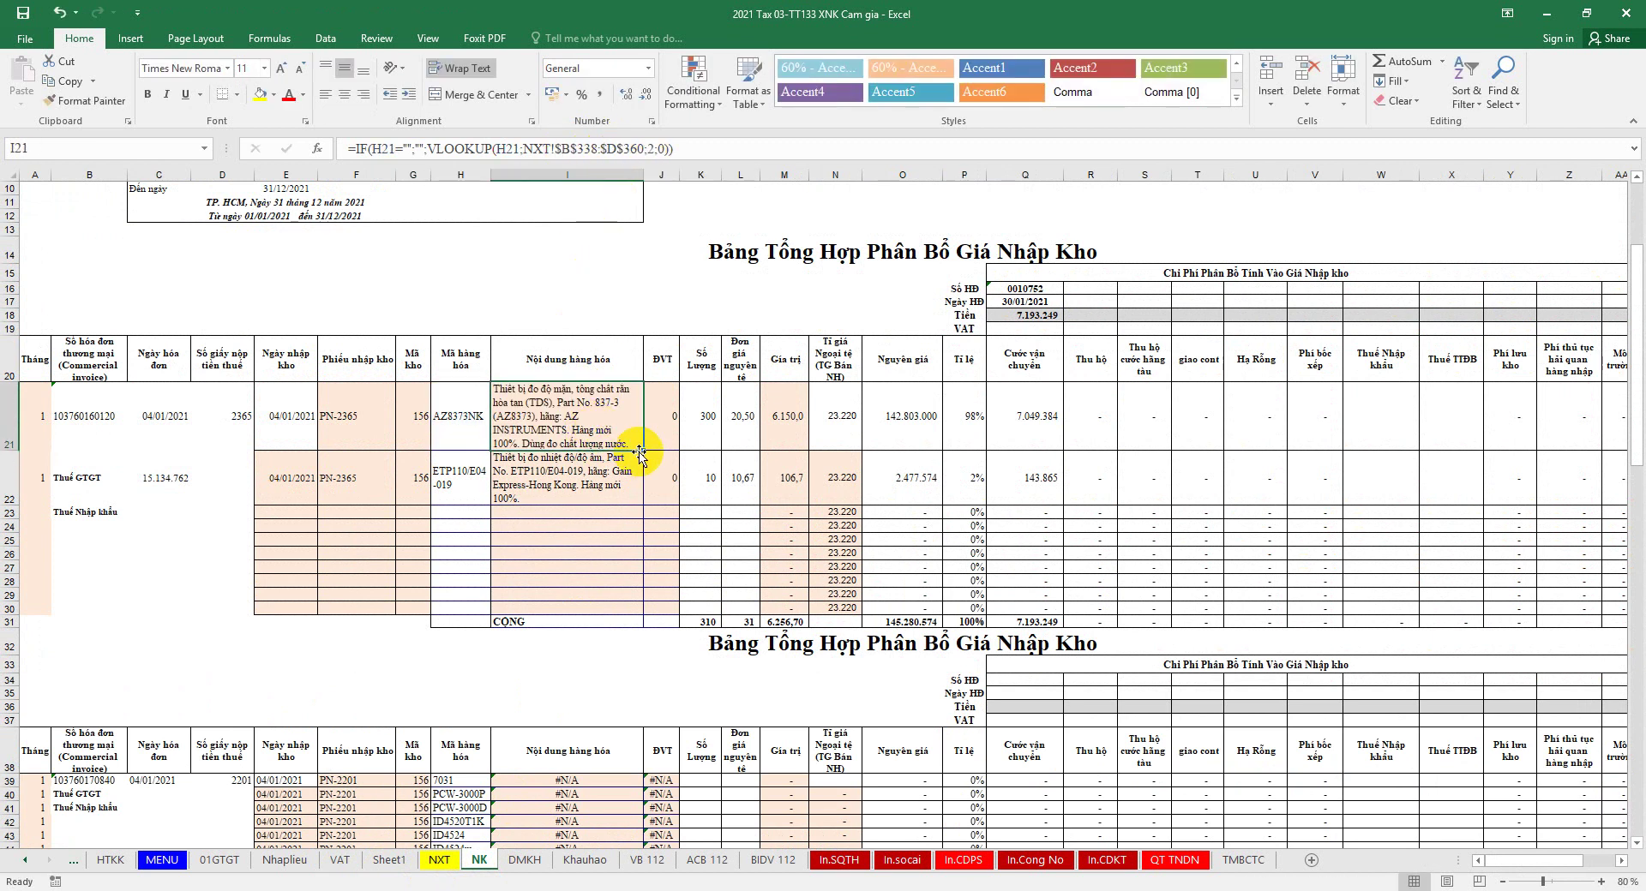
{"action": "left_click_drag", "start_coordinate": [642, 452], "coordinate": [606, 614]}
{"action": "scroll", "coordinate": [588, 525], "scroll_direction": "down", "scroll_amount": 4}
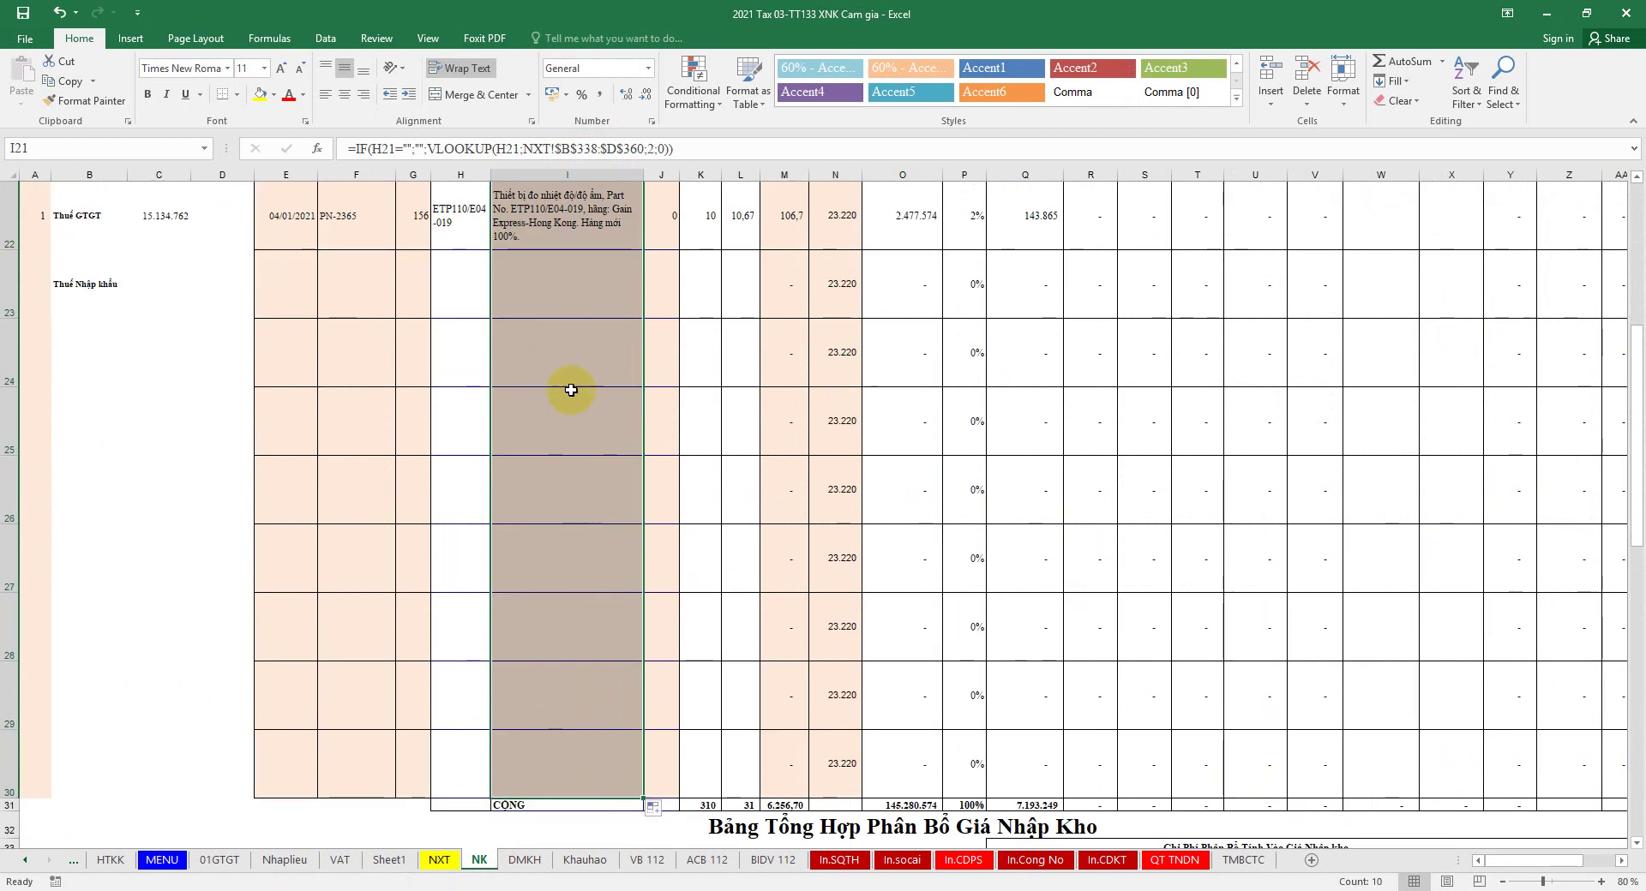
{"action": "left_click", "coordinate": [568, 277]}
Step: Make the unit lookup range in NK cell J21 absolute as NXT!$B$338:$D$360 and fill the formula down to J30
{"action": "scroll", "coordinate": [569, 277], "scroll_direction": "up", "scroll_amount": 2}
{"action": "left_click", "coordinate": [663, 271]}
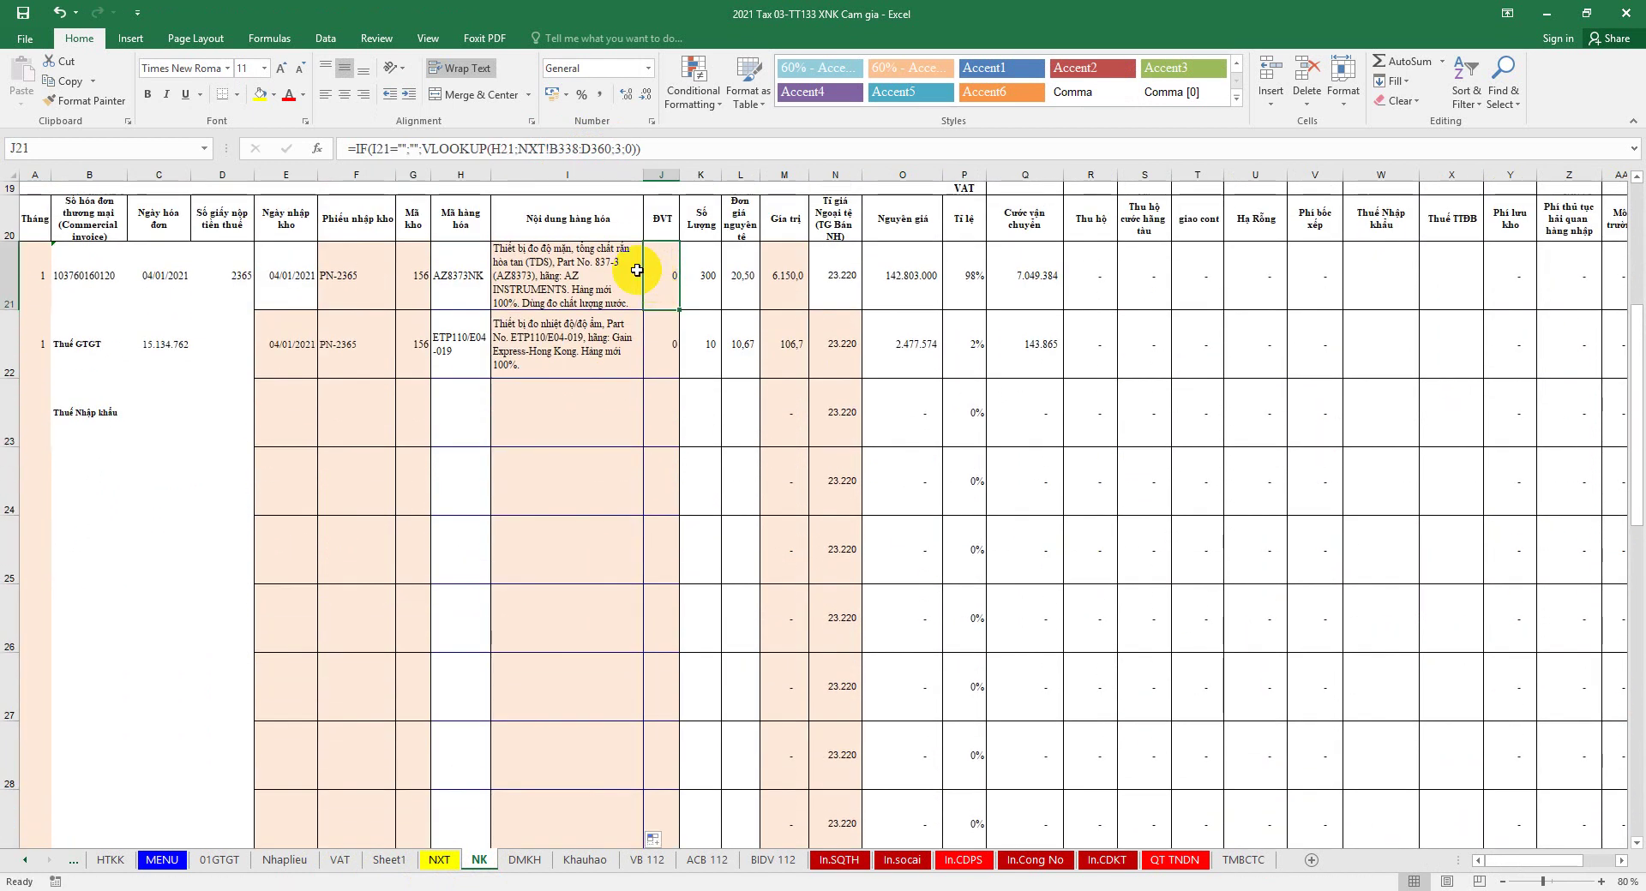
{"action": "left_click", "coordinate": [569, 148]}
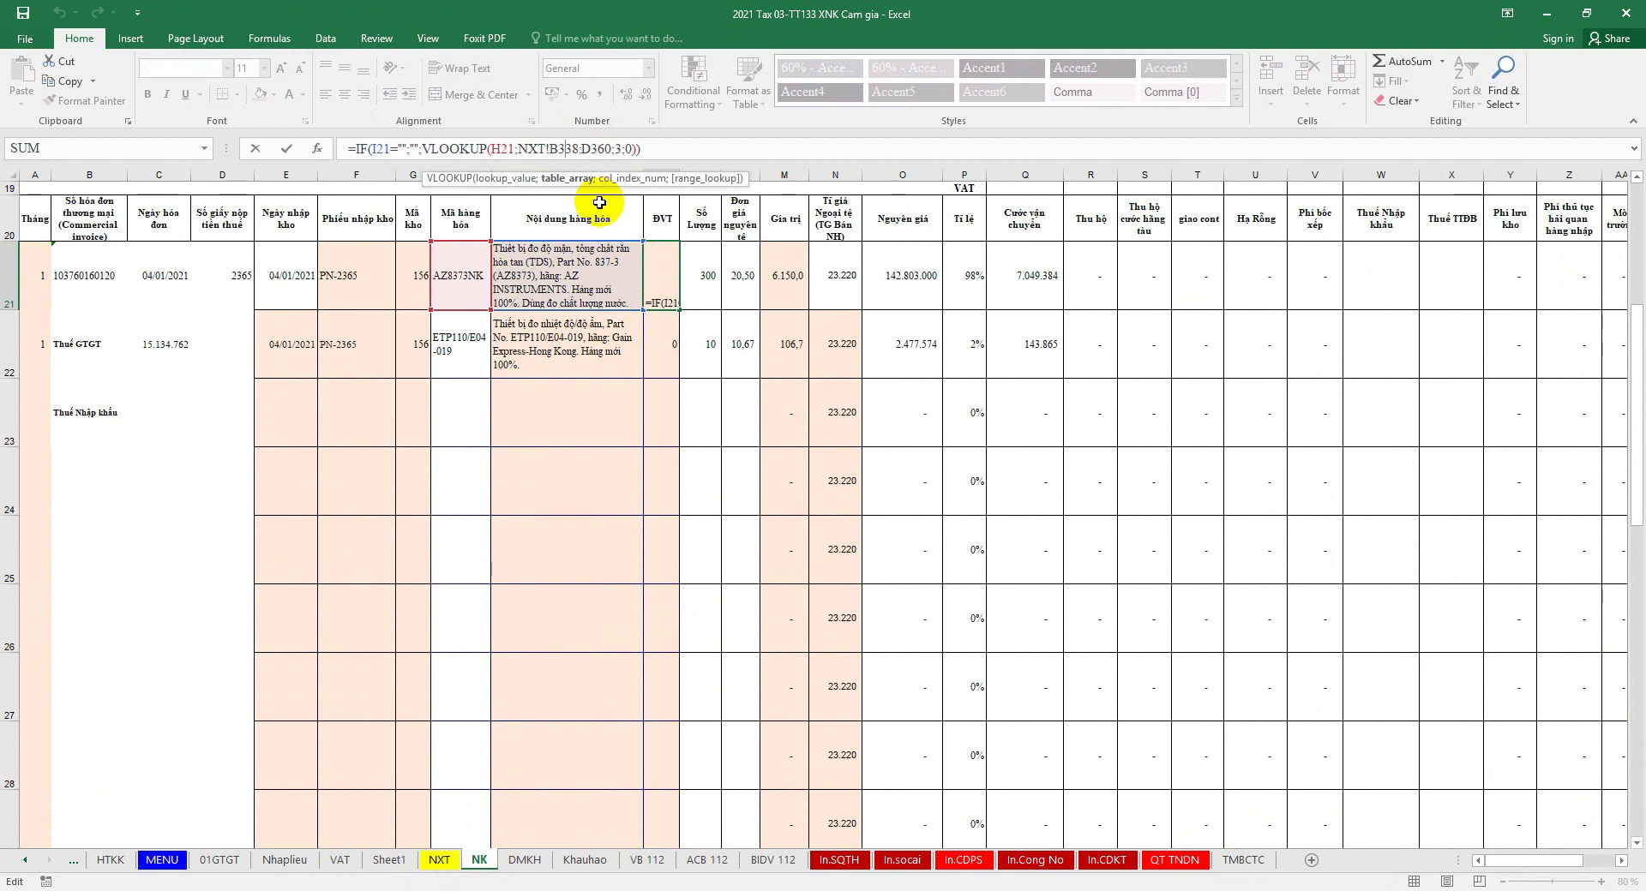
{"action": "key", "text": "F4"}
{"action": "key", "text": "F4"}
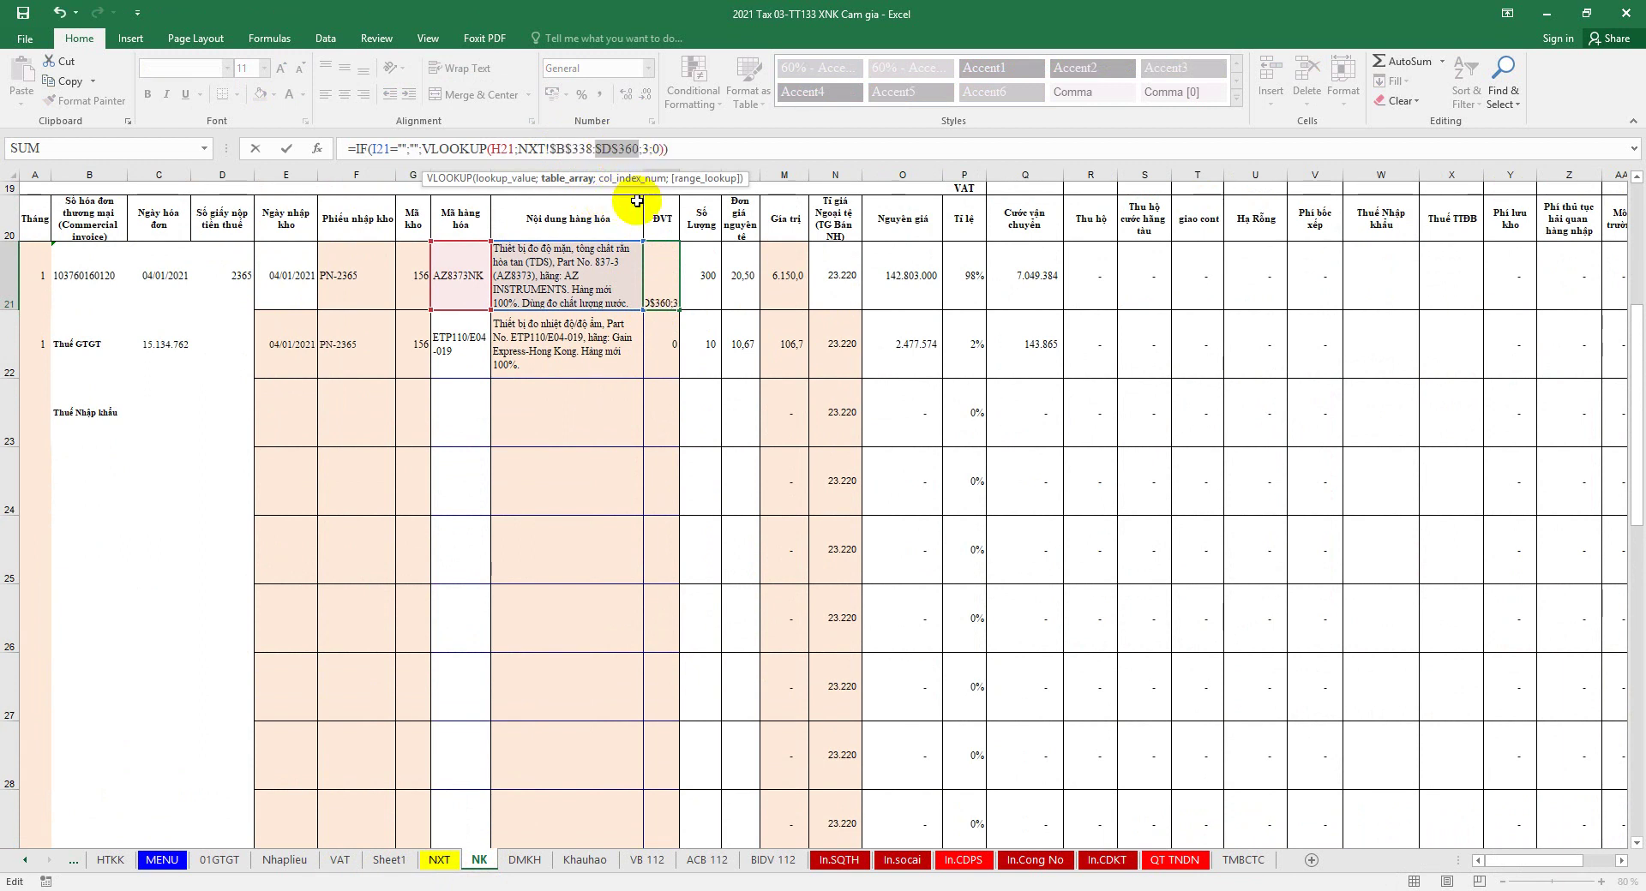
{"action": "key", "text": "ctrl+Return"}
{"action": "left_click_drag", "start_coordinate": [682, 307], "coordinate": [646, 650]}
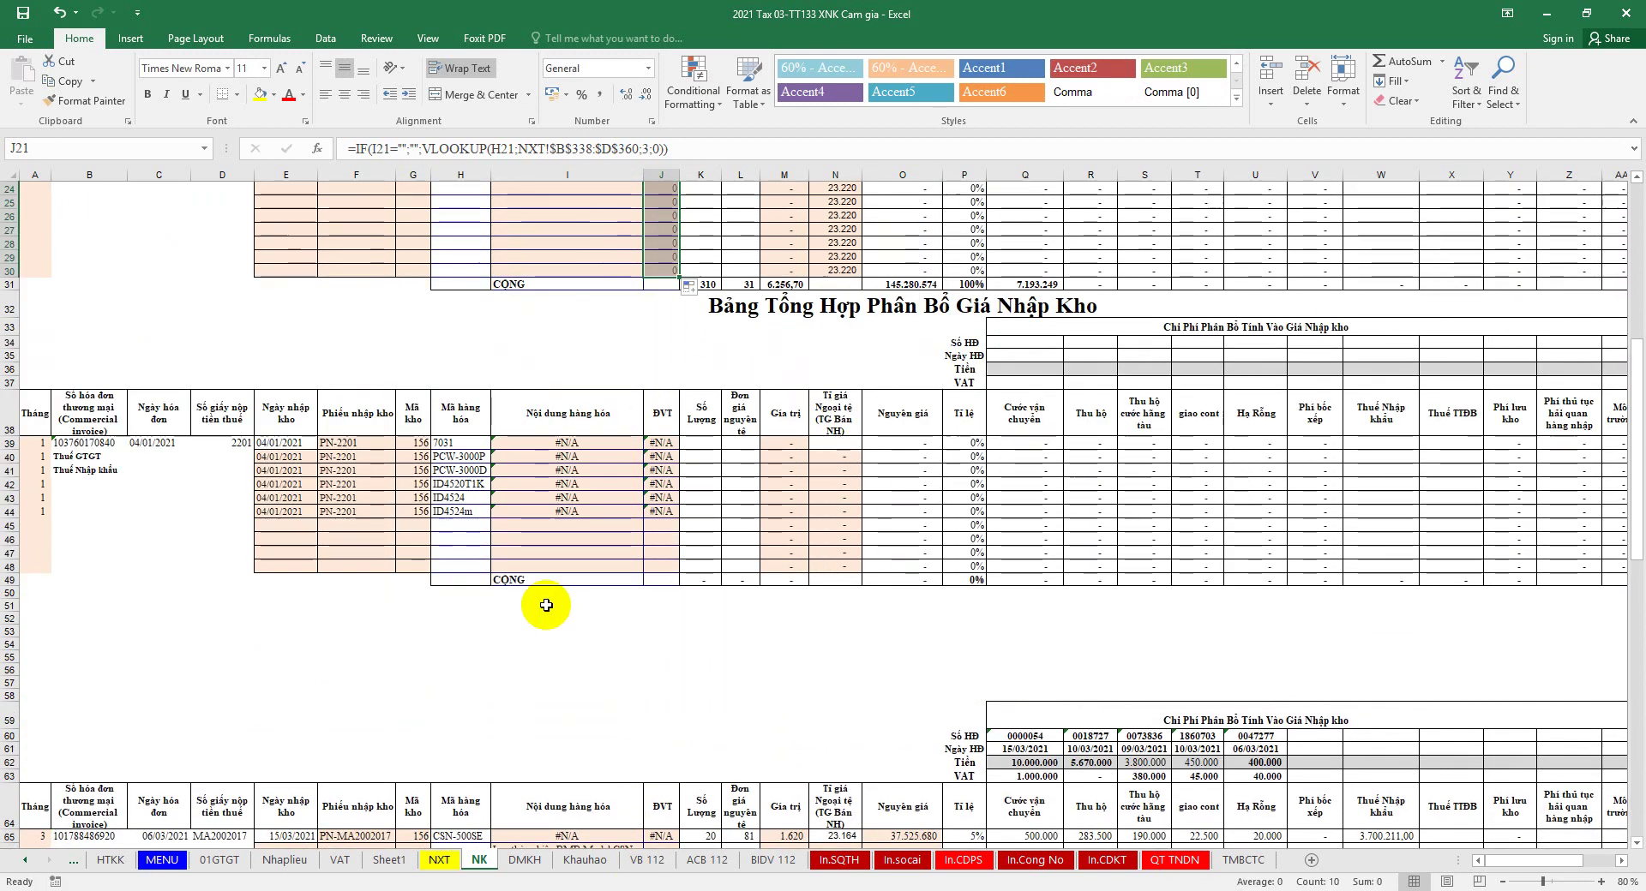
Step: Enter the unit cái in NXT cell D338 and fill it down to D346 for the imported goods
{"action": "scroll", "coordinate": [459, 525], "scroll_direction": "up", "scroll_amount": 4}
{"action": "left_click_drag", "start_coordinate": [570, 381], "coordinate": [657, 581]}
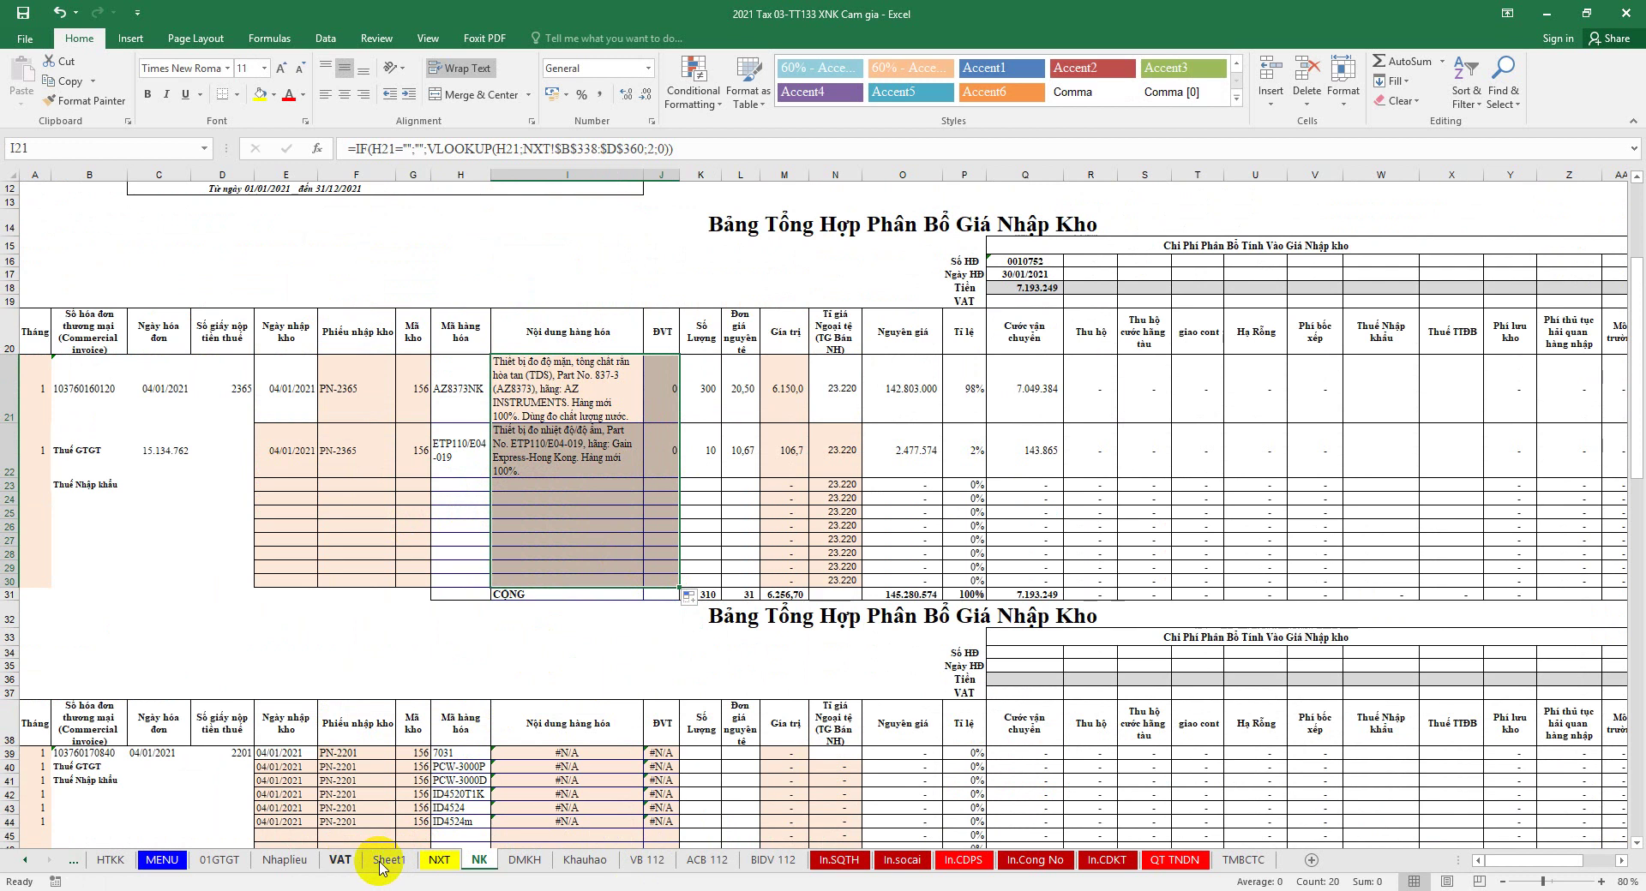
{"action": "left_click", "coordinate": [438, 860]}
{"action": "left_click", "coordinate": [514, 388]}
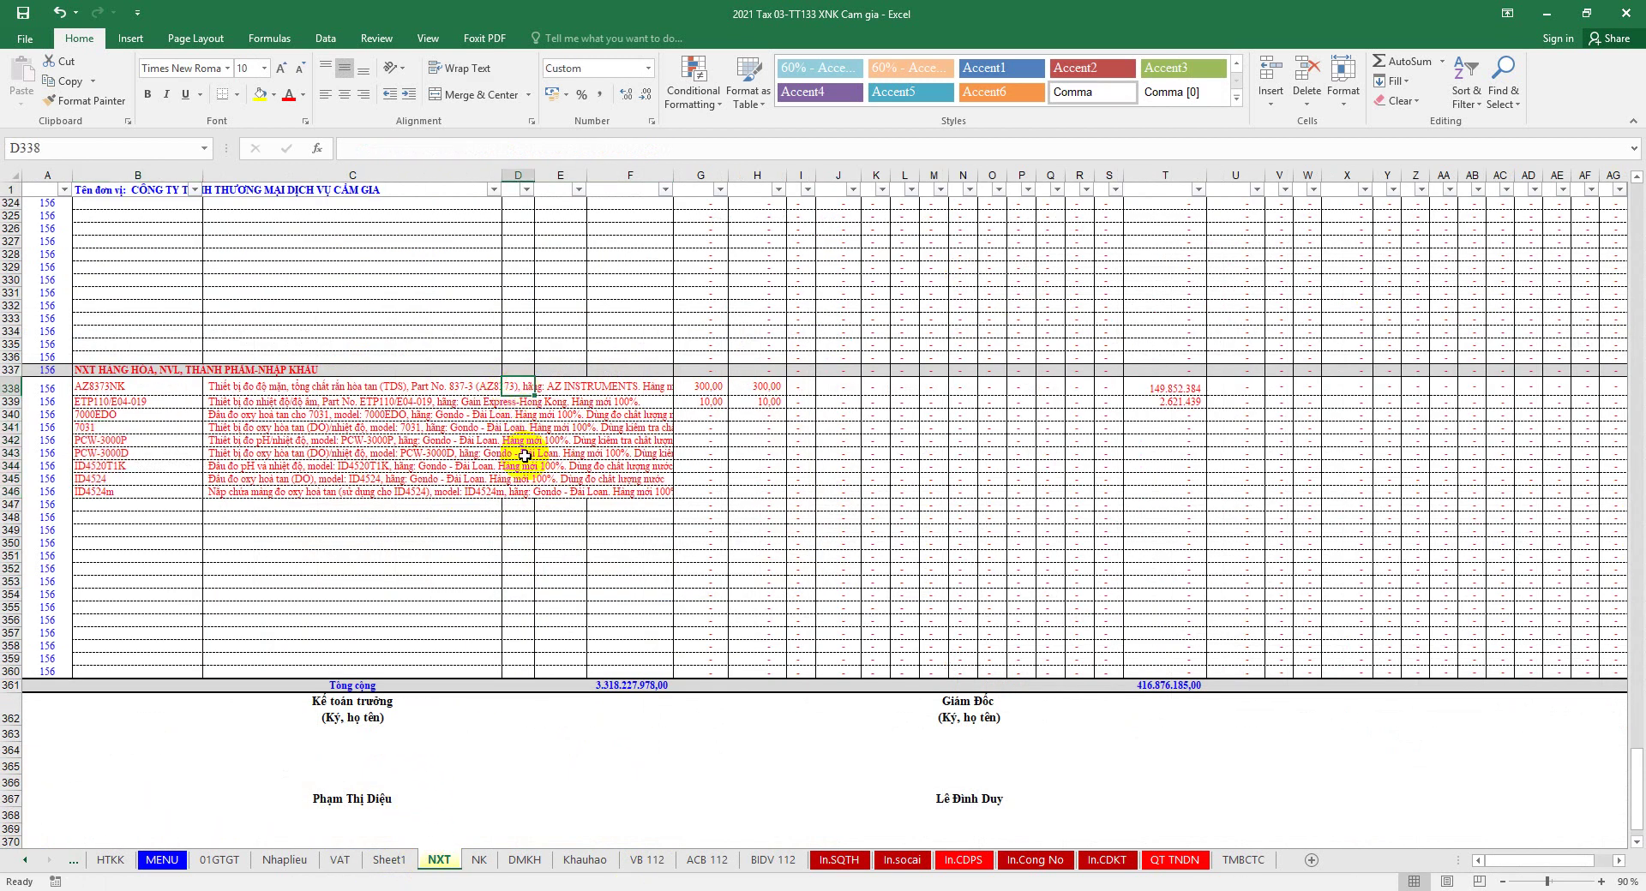
{"action": "type", "text": "cái"}
{"action": "key", "text": "Return"}
{"action": "left_click", "coordinate": [524, 388]}
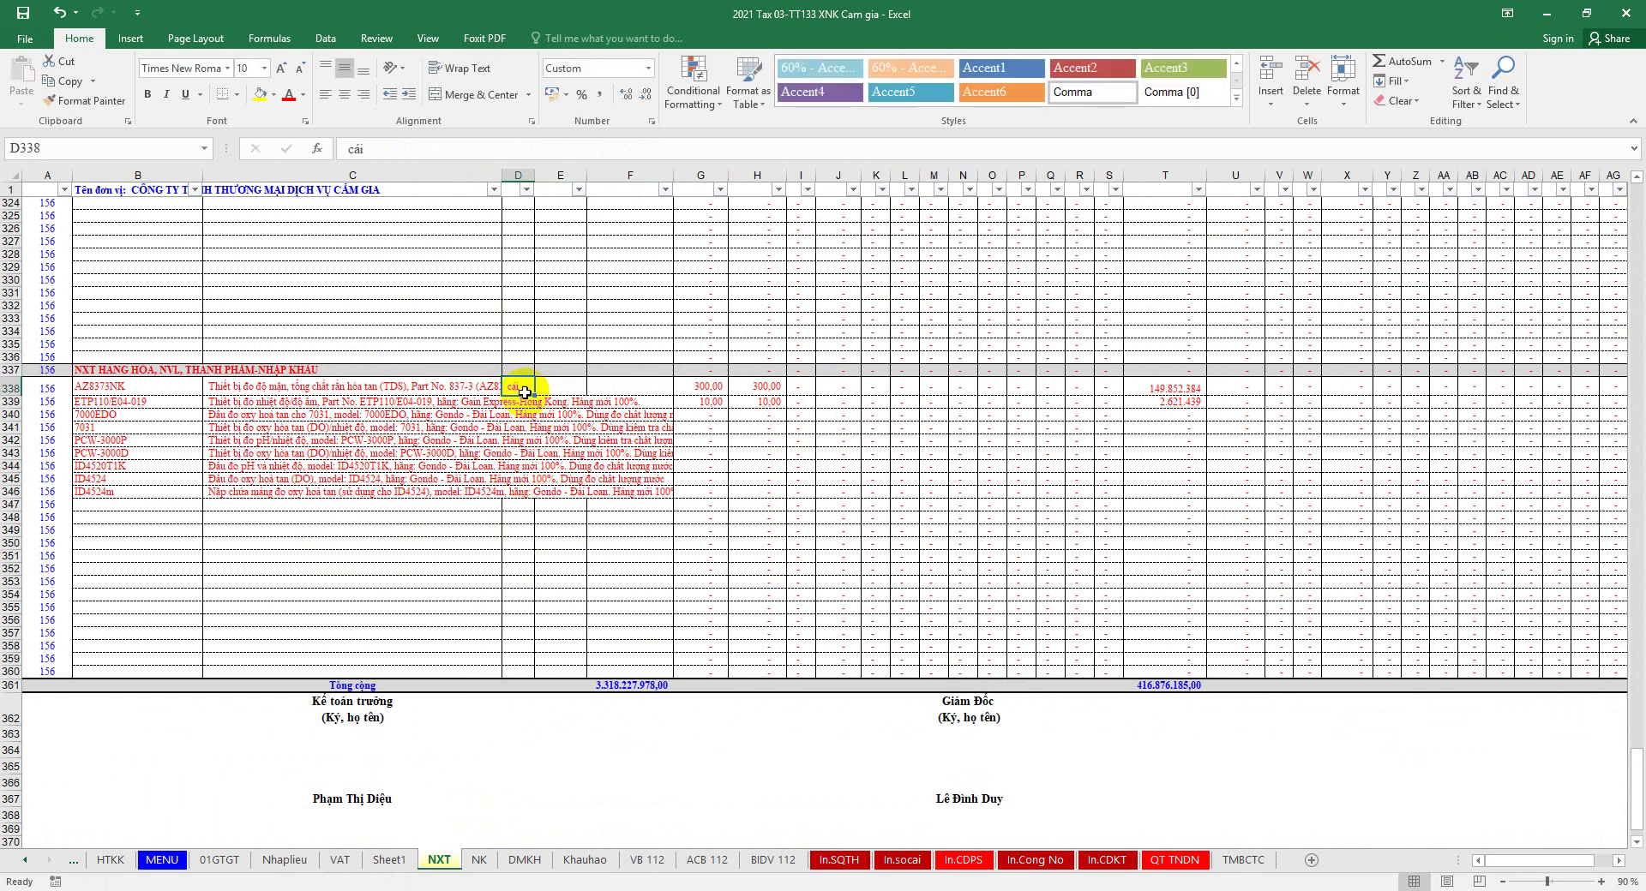
{"action": "left_click_drag", "start_coordinate": [534, 397], "coordinate": [526, 496]}
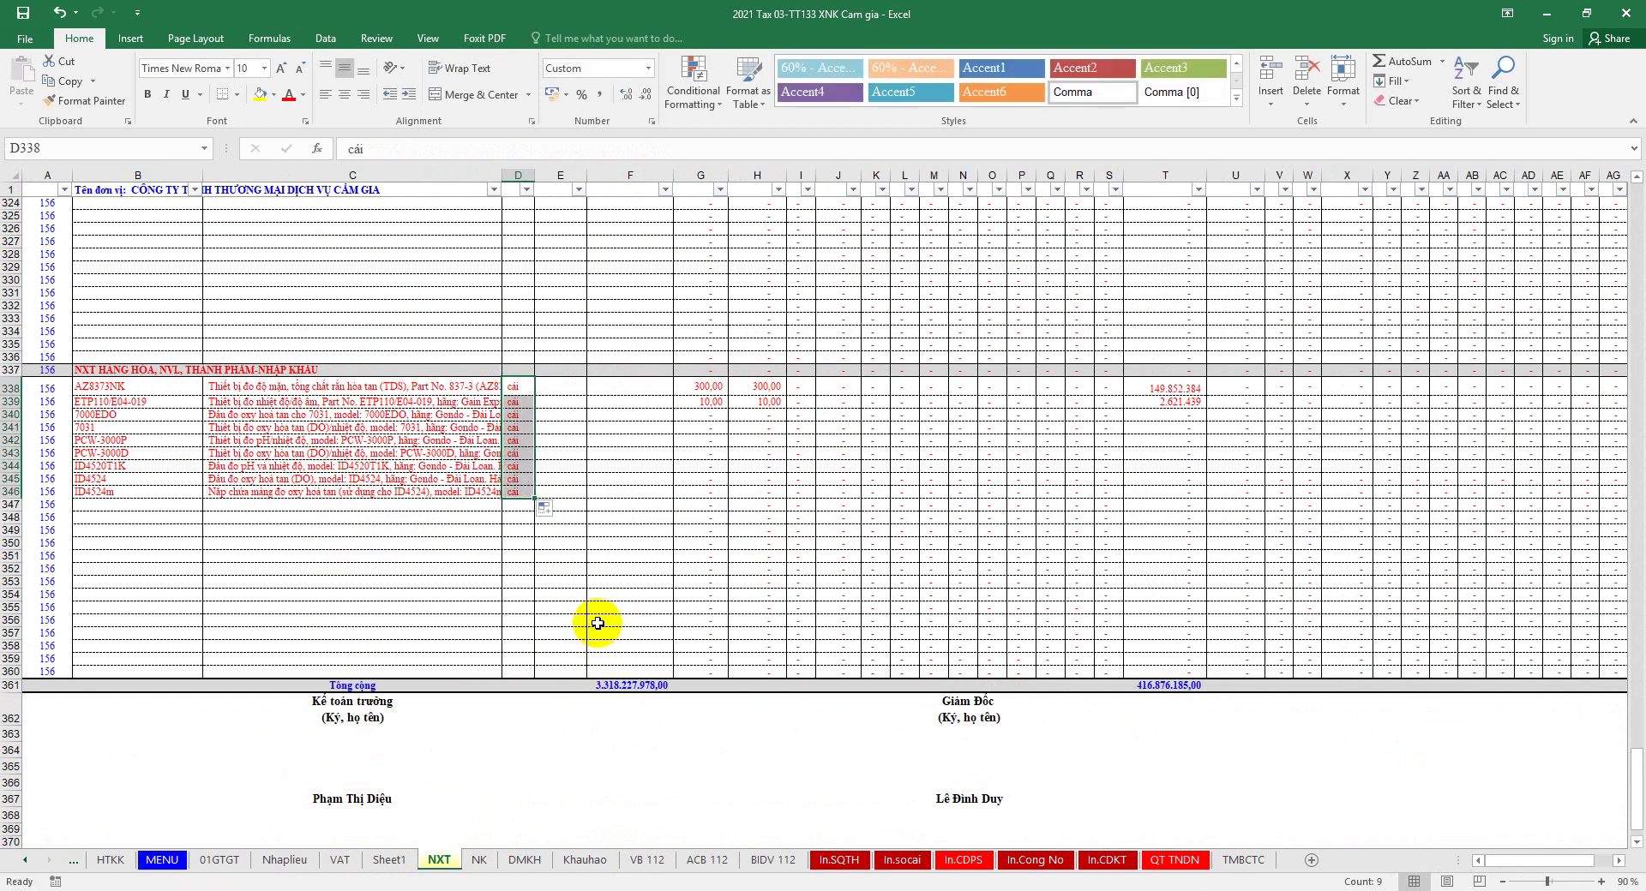
{"action": "left_click", "coordinate": [593, 621]}
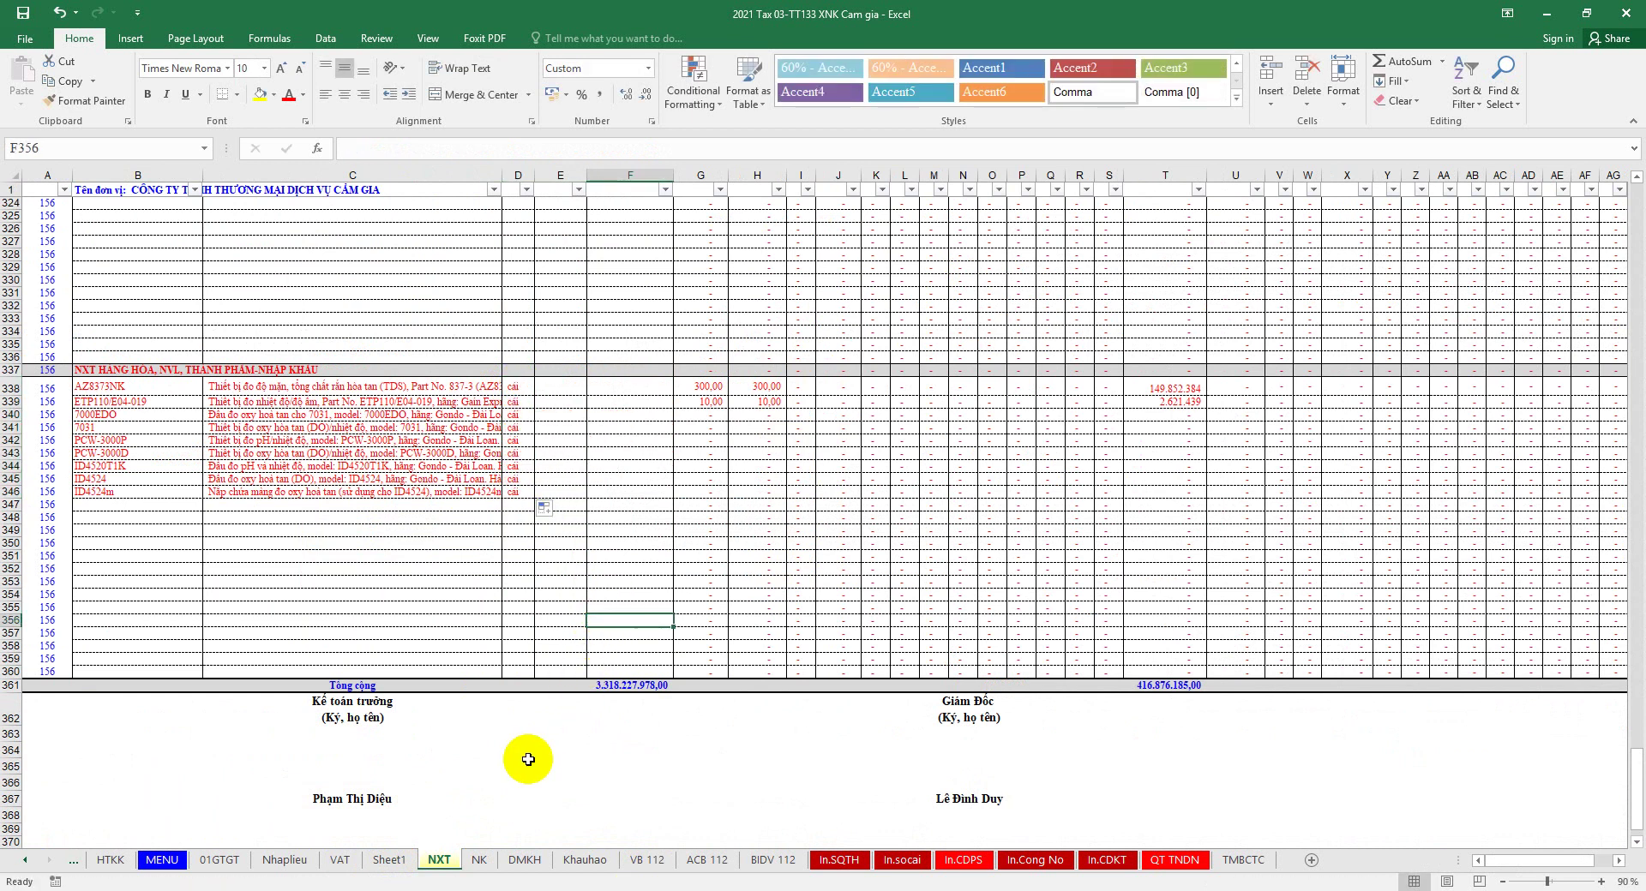
Step: Copy the description and unit lookup formulas from NK I21:J30 into the 2201 table starting at I39
{"action": "left_click", "coordinate": [480, 861]}
{"action": "left_click_drag", "start_coordinate": [584, 419], "coordinate": [657, 380]}
{"action": "right_click", "coordinate": [657, 379]}
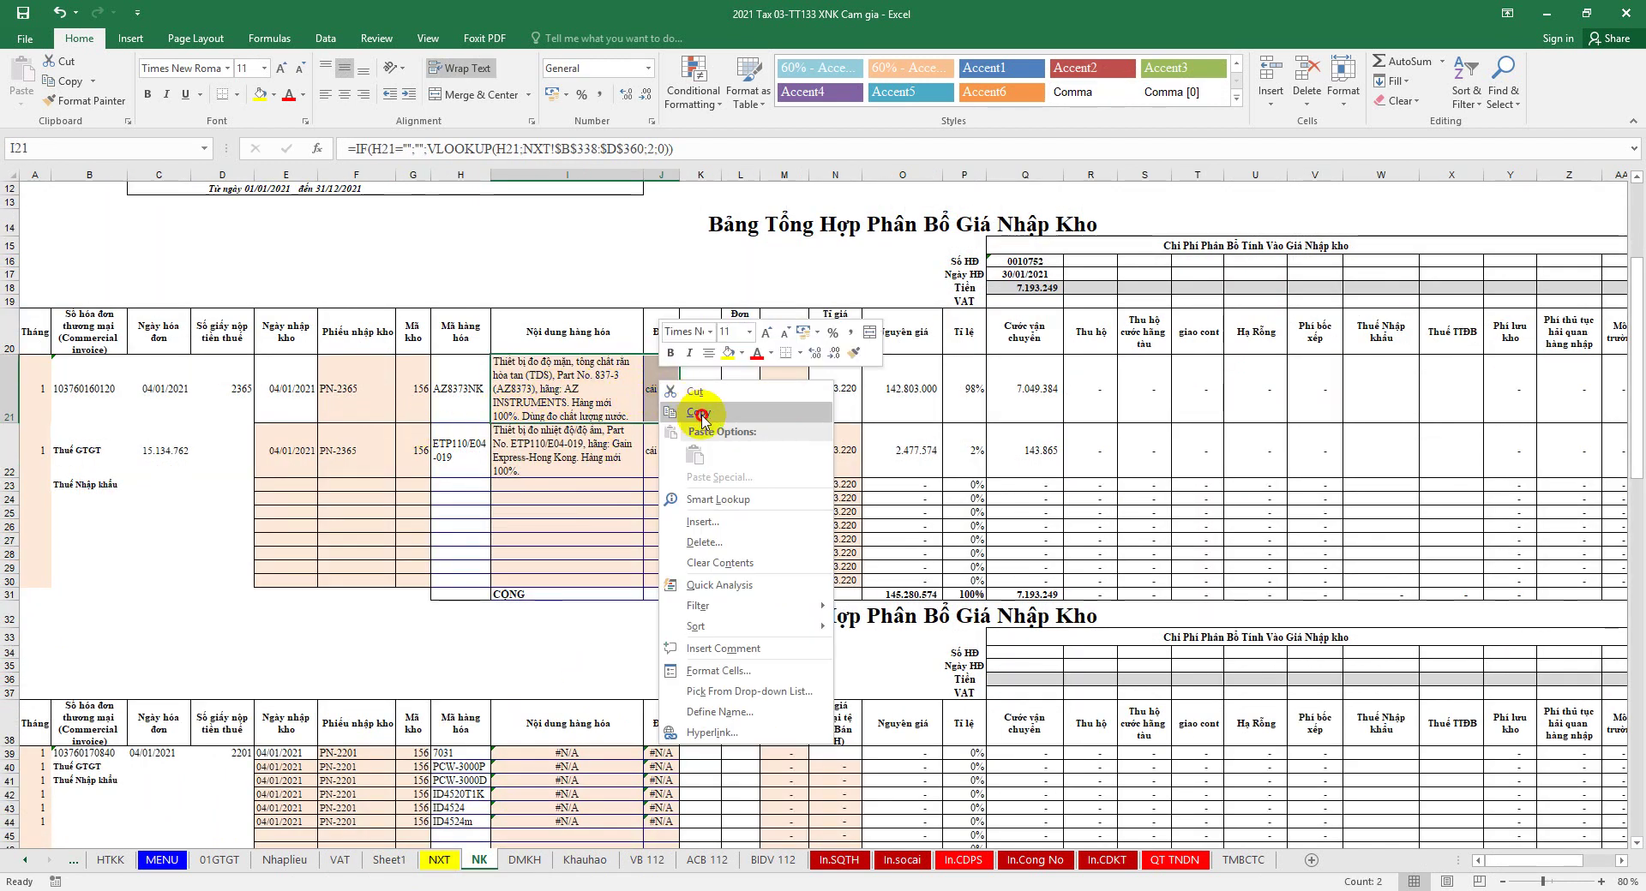
{"action": "left_click", "coordinate": [673, 407]}
{"action": "scroll", "coordinate": [643, 525], "scroll_direction": "down", "scroll_amount": 5}
{"action": "left_click_drag", "start_coordinate": [511, 402], "coordinate": [644, 517]}
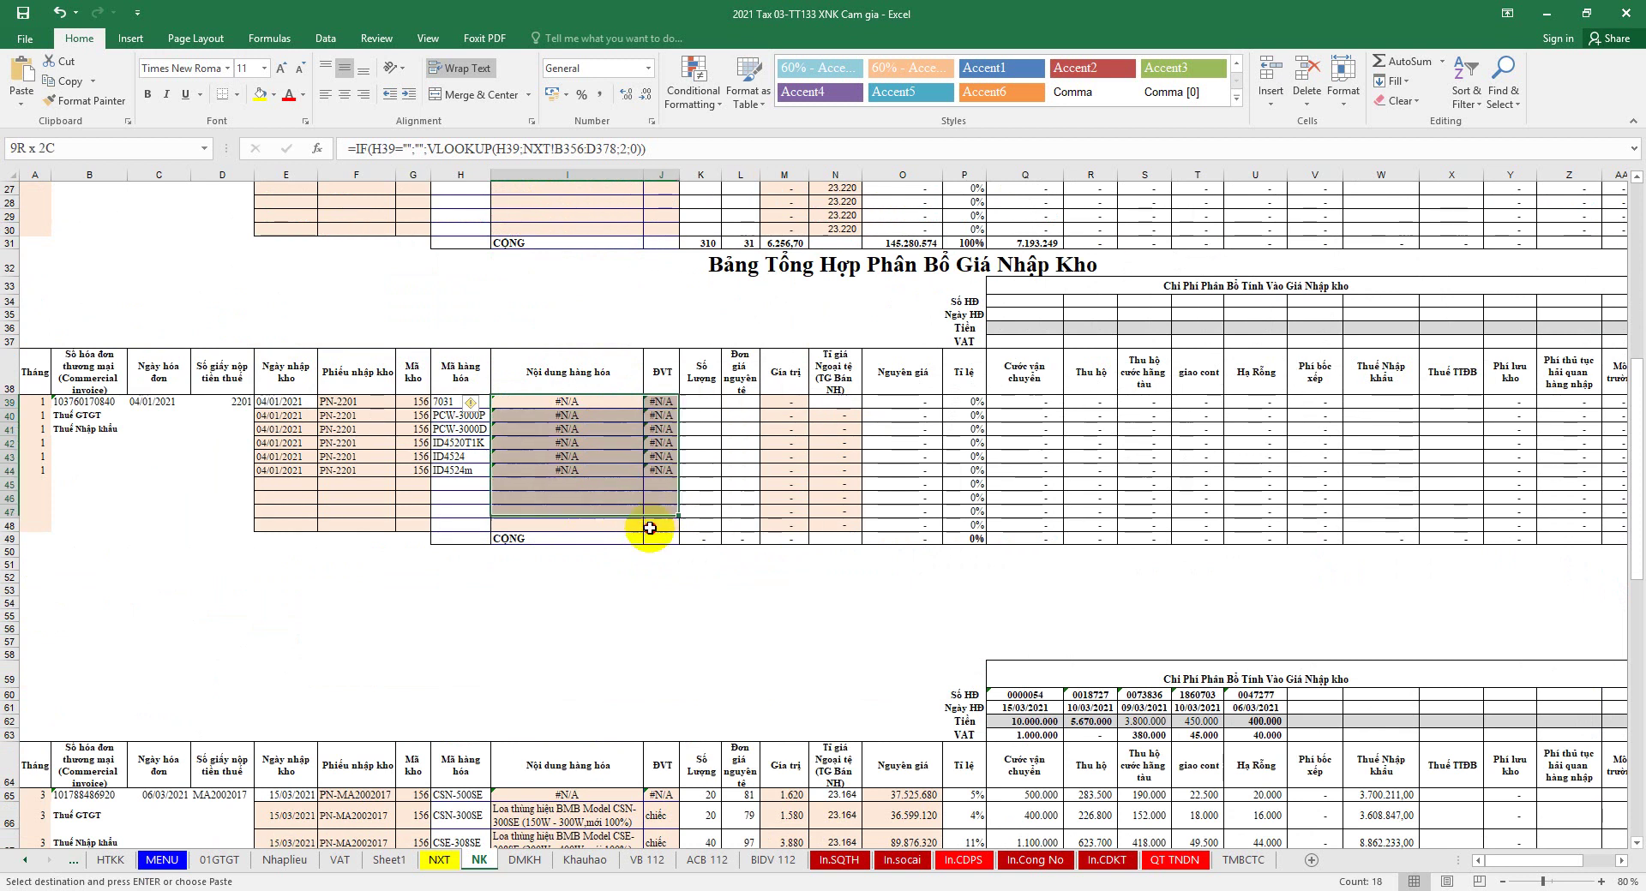
{"action": "right_click", "coordinate": [581, 429]}
{"action": "left_click", "coordinate": [602, 505]}
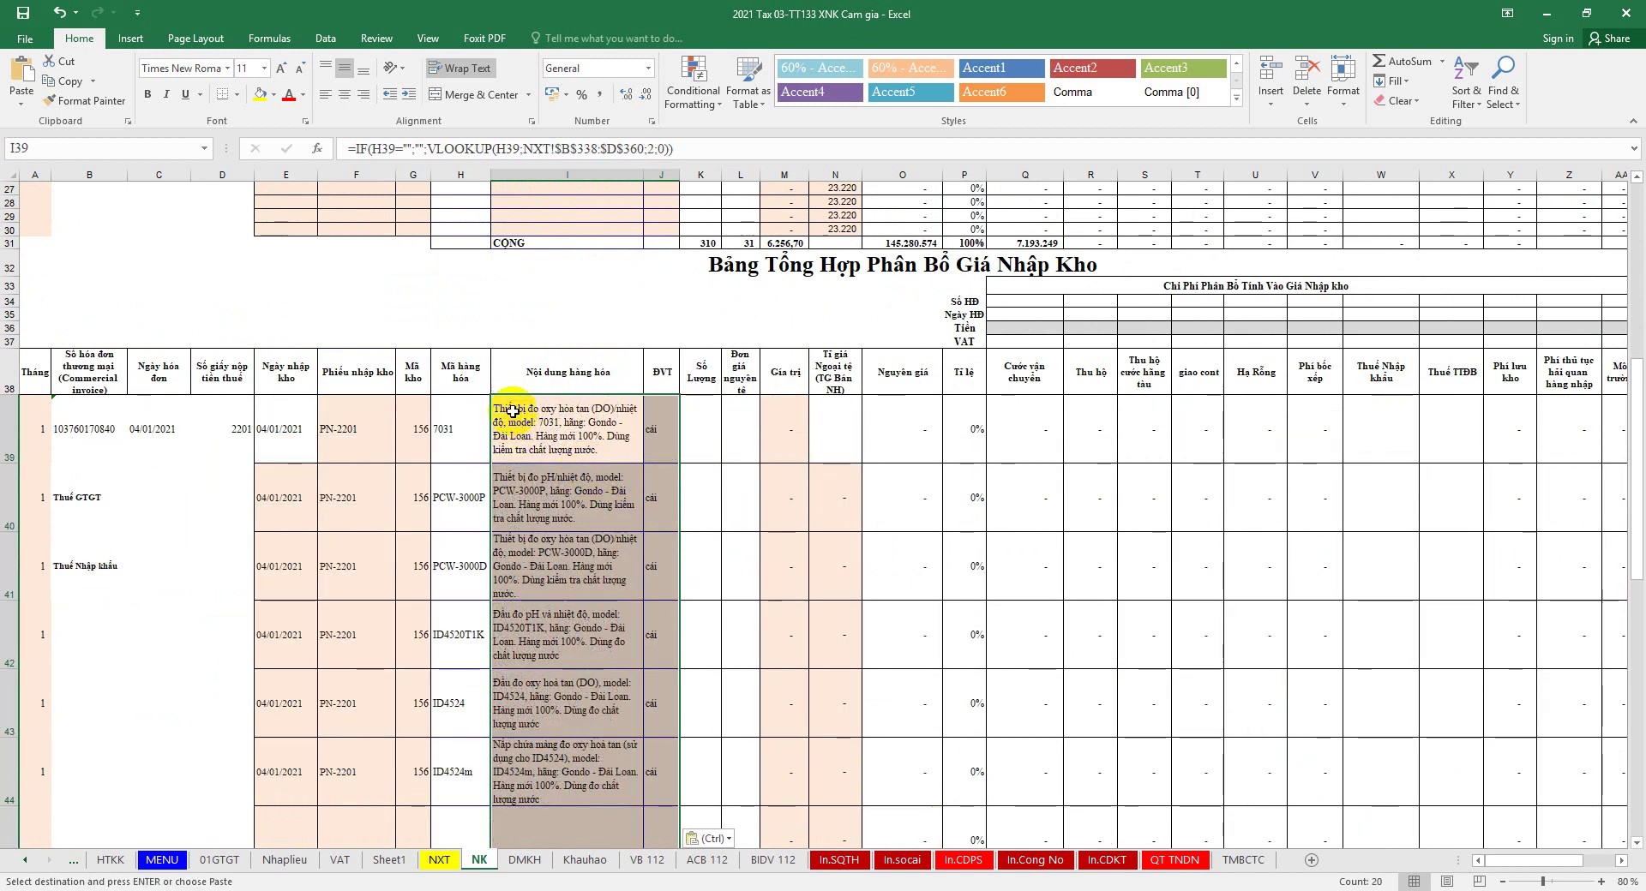
Step: Auto-fit the height of all rows on the NK sheet to the wrapped descriptions
{"action": "scroll", "coordinate": [480, 501], "scroll_direction": "down", "scroll_amount": 2}
{"action": "left_click", "coordinate": [14, 176]}
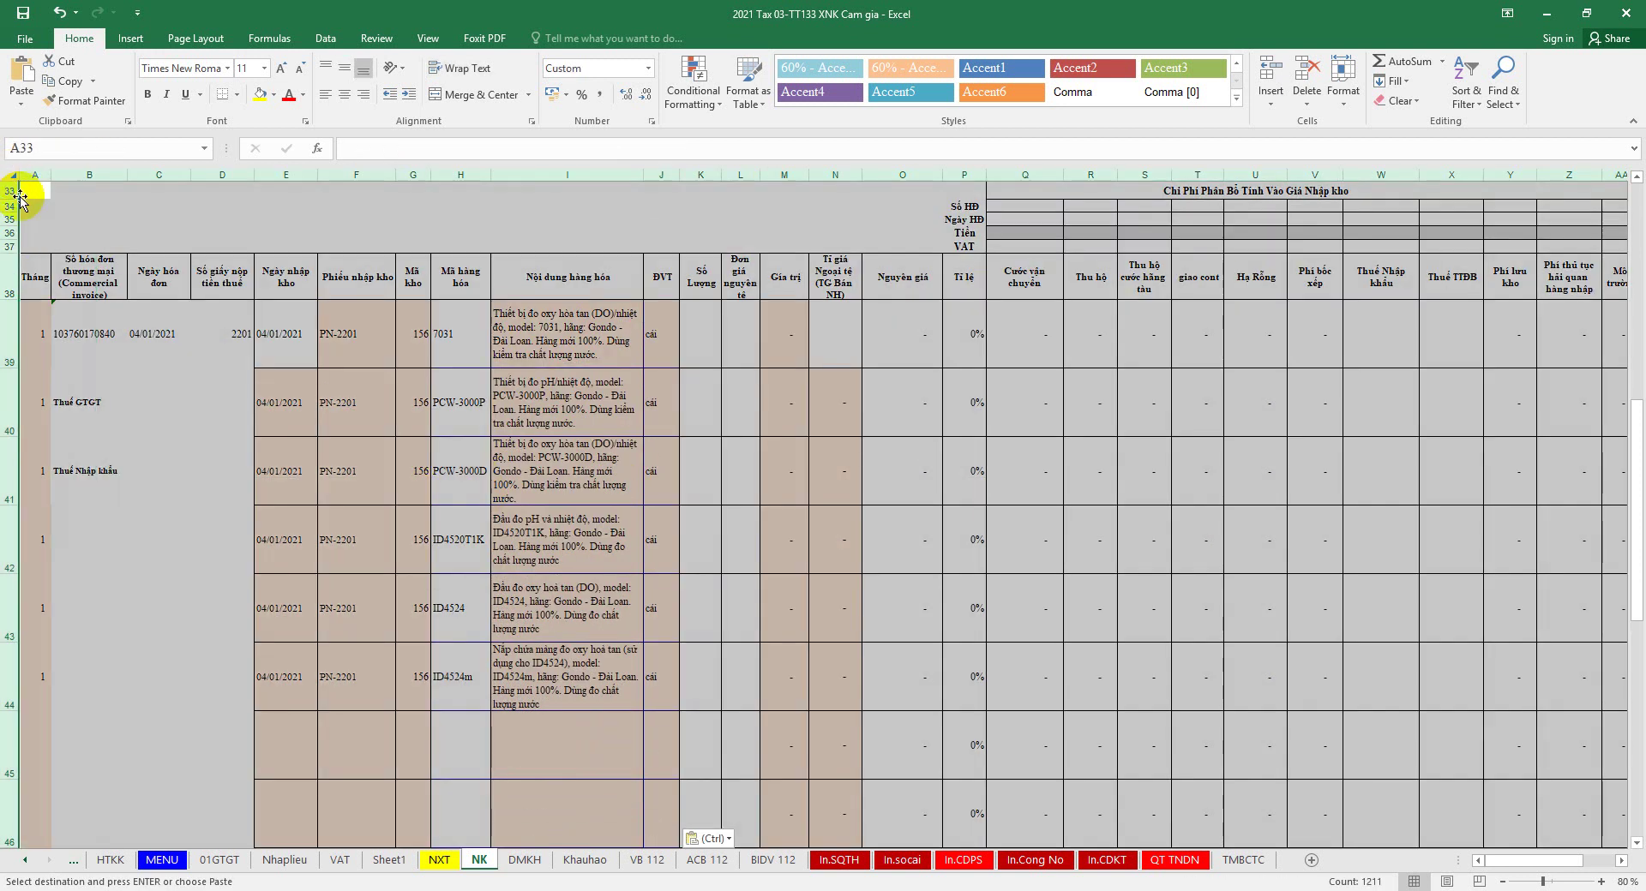
{"action": "double_click", "coordinate": [10, 200]}
{"action": "left_click", "coordinate": [590, 484]}
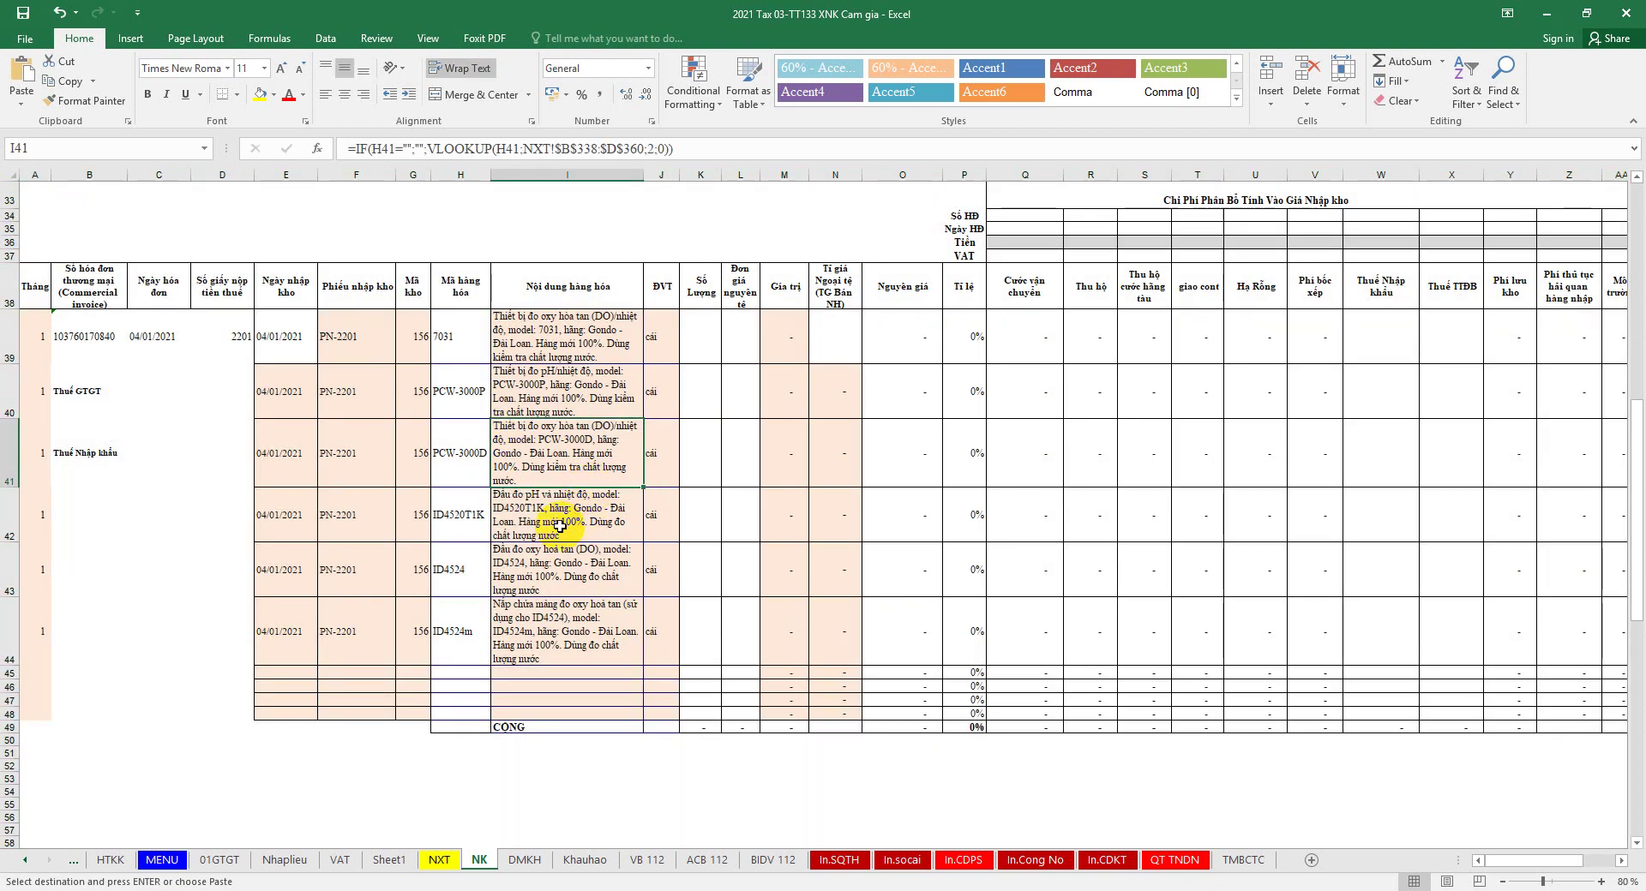
Step: Copy the 2201 invoice's VAT amount 4.990.464 from the VAT sheet into NK cell C40 as a value
{"action": "left_click", "coordinate": [159, 394]}
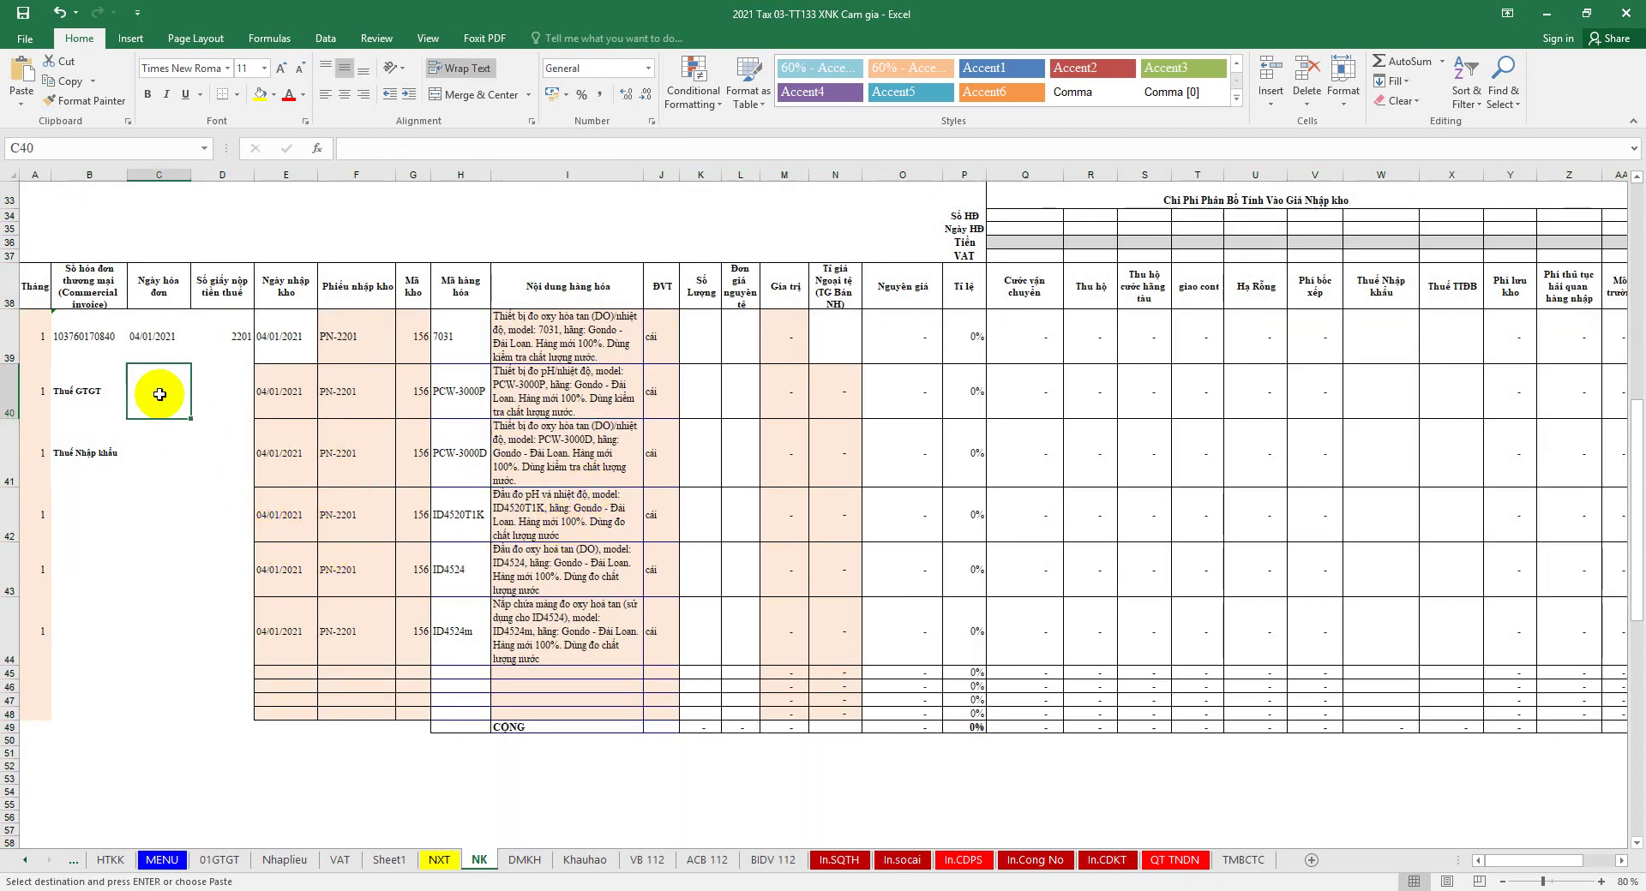
{"action": "left_click", "coordinate": [340, 860]}
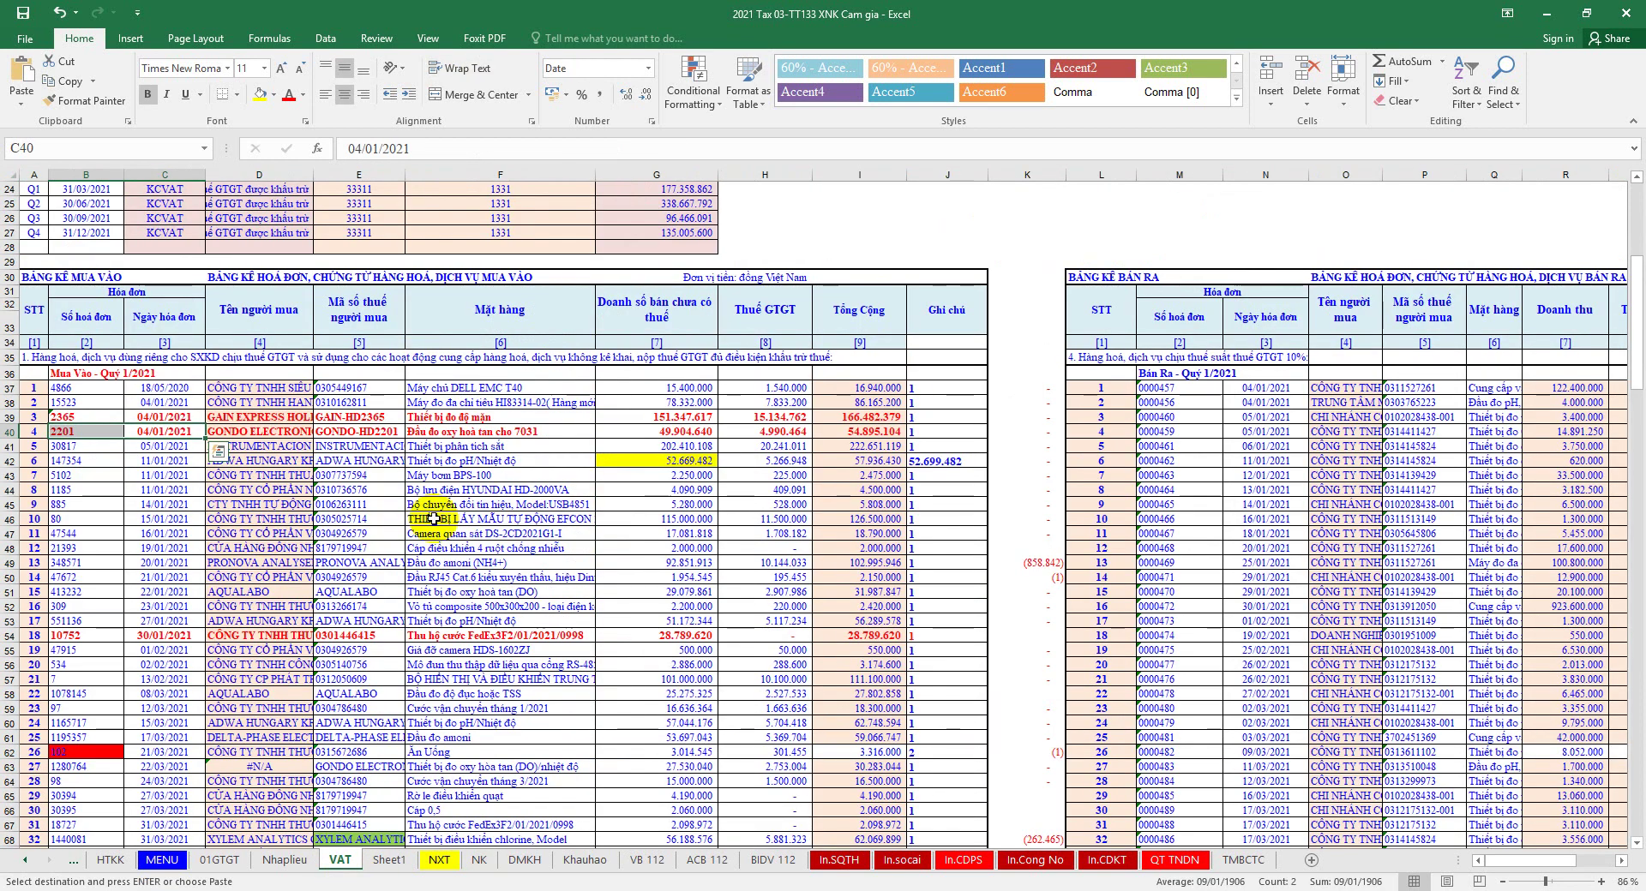
{"action": "key", "text": "alt+Tab"}
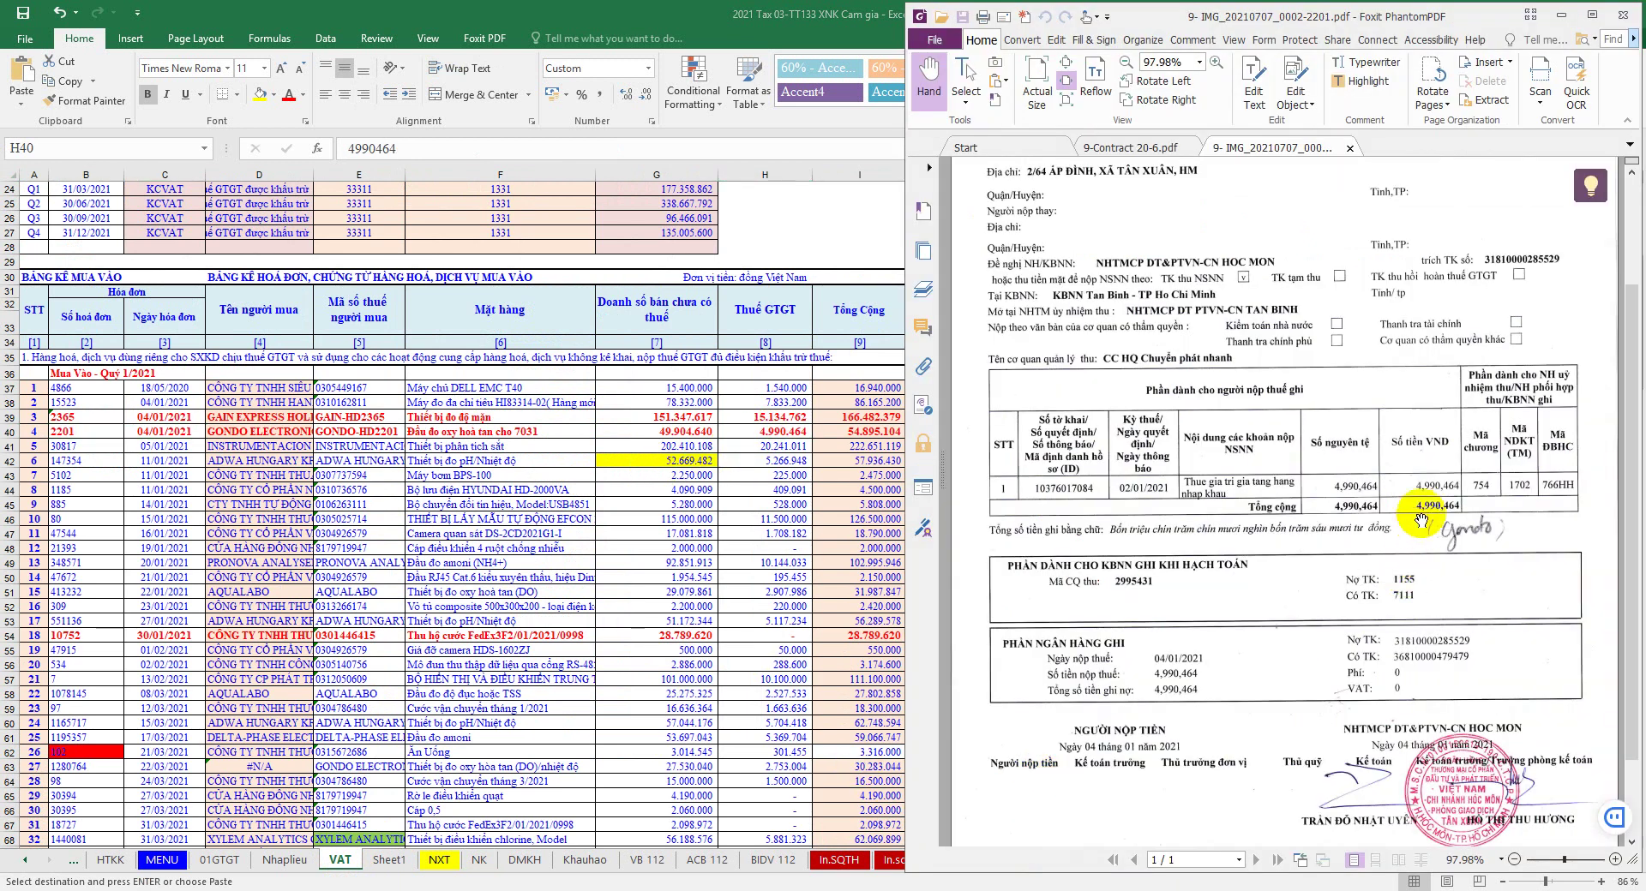
{"action": "key", "text": "alt+Tab"}
{"action": "right_click", "coordinate": [759, 431]}
{"action": "left_click", "coordinate": [797, 458]}
{"action": "left_click", "coordinate": [480, 860]}
{"action": "left_click", "coordinate": [157, 388]}
{"action": "right_click", "coordinate": [161, 384]}
{"action": "left_click", "coordinate": [230, 343]}
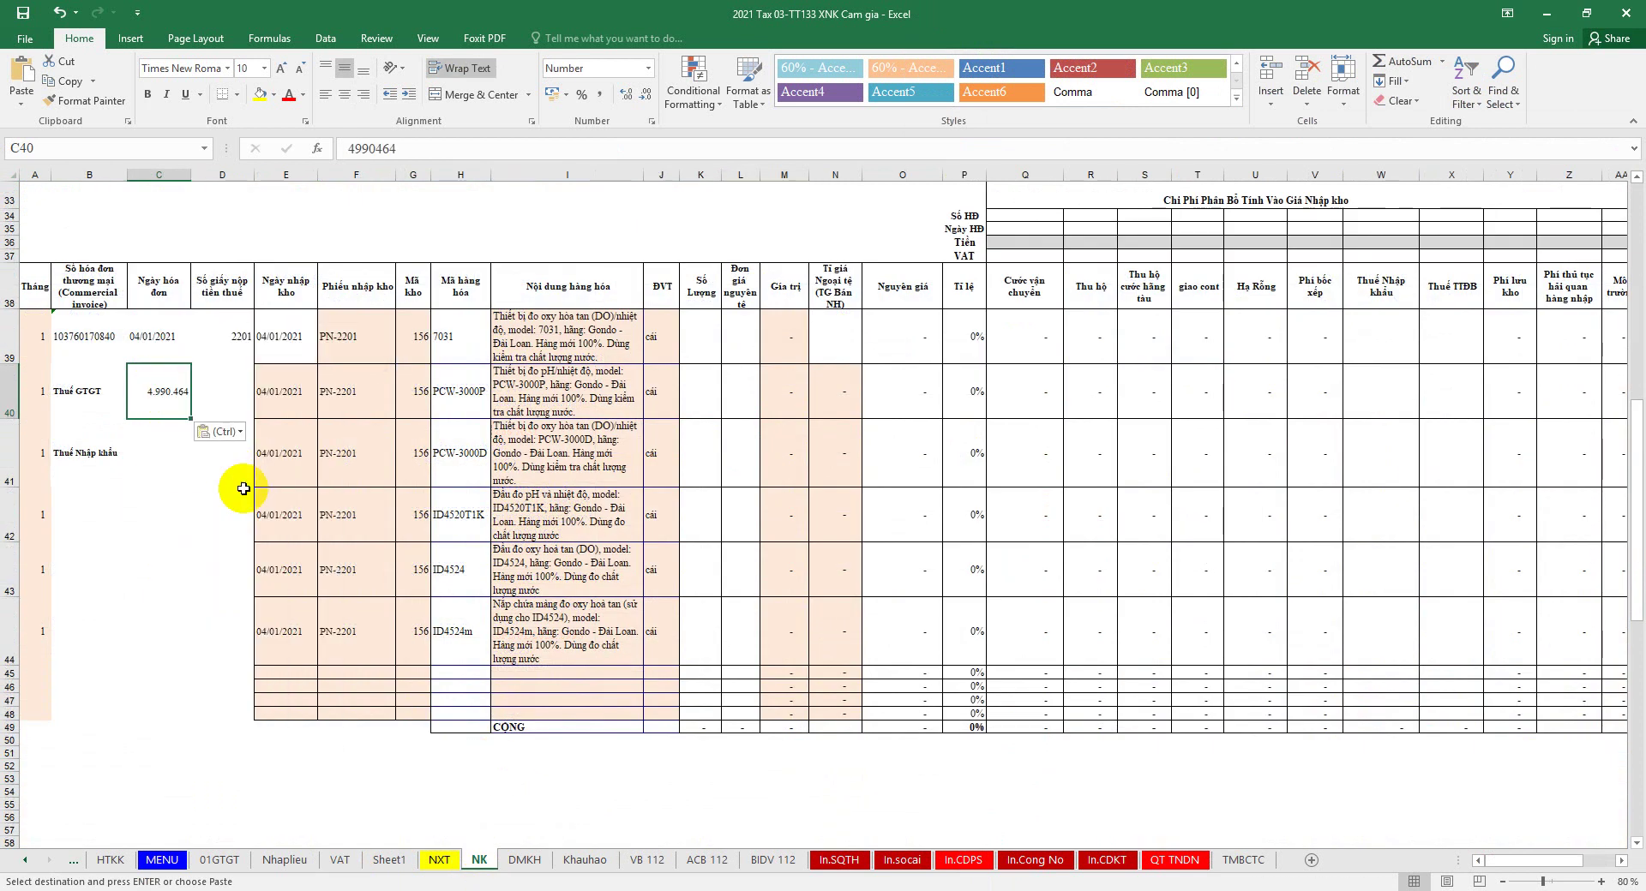
Step: Compare the 2201 table with the 2365 table above it on NK and save the workbook
{"action": "left_click", "coordinate": [215, 390]}
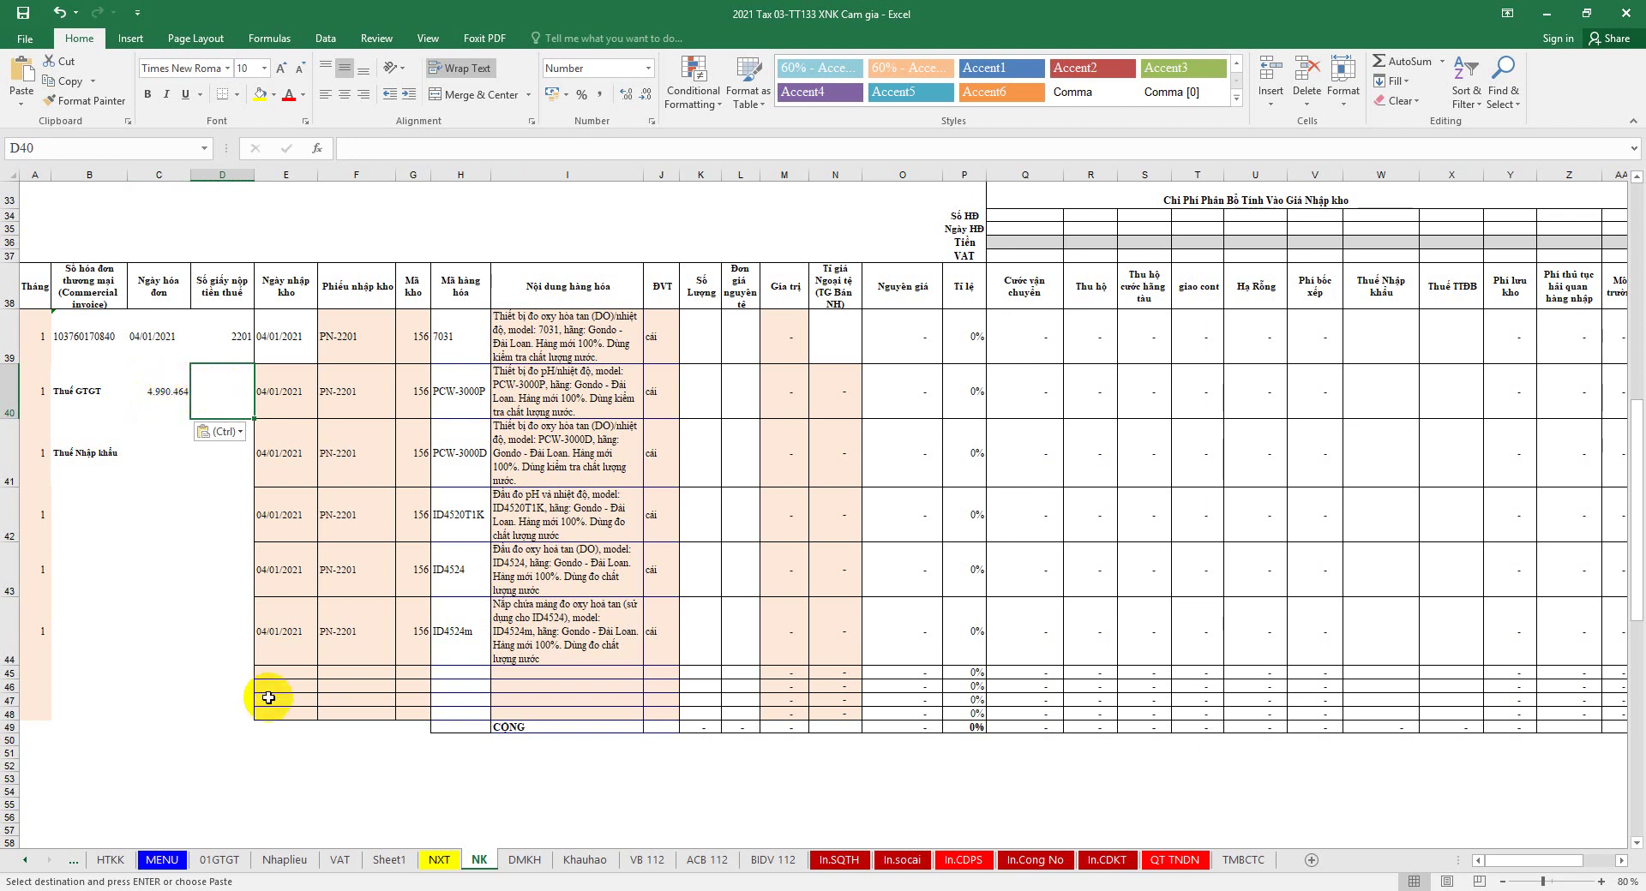
{"action": "scroll", "coordinate": [430, 593], "scroll_direction": "up", "scroll_amount": 2}
{"action": "scroll", "coordinate": [429, 600], "scroll_direction": "up", "scroll_amount": 2}
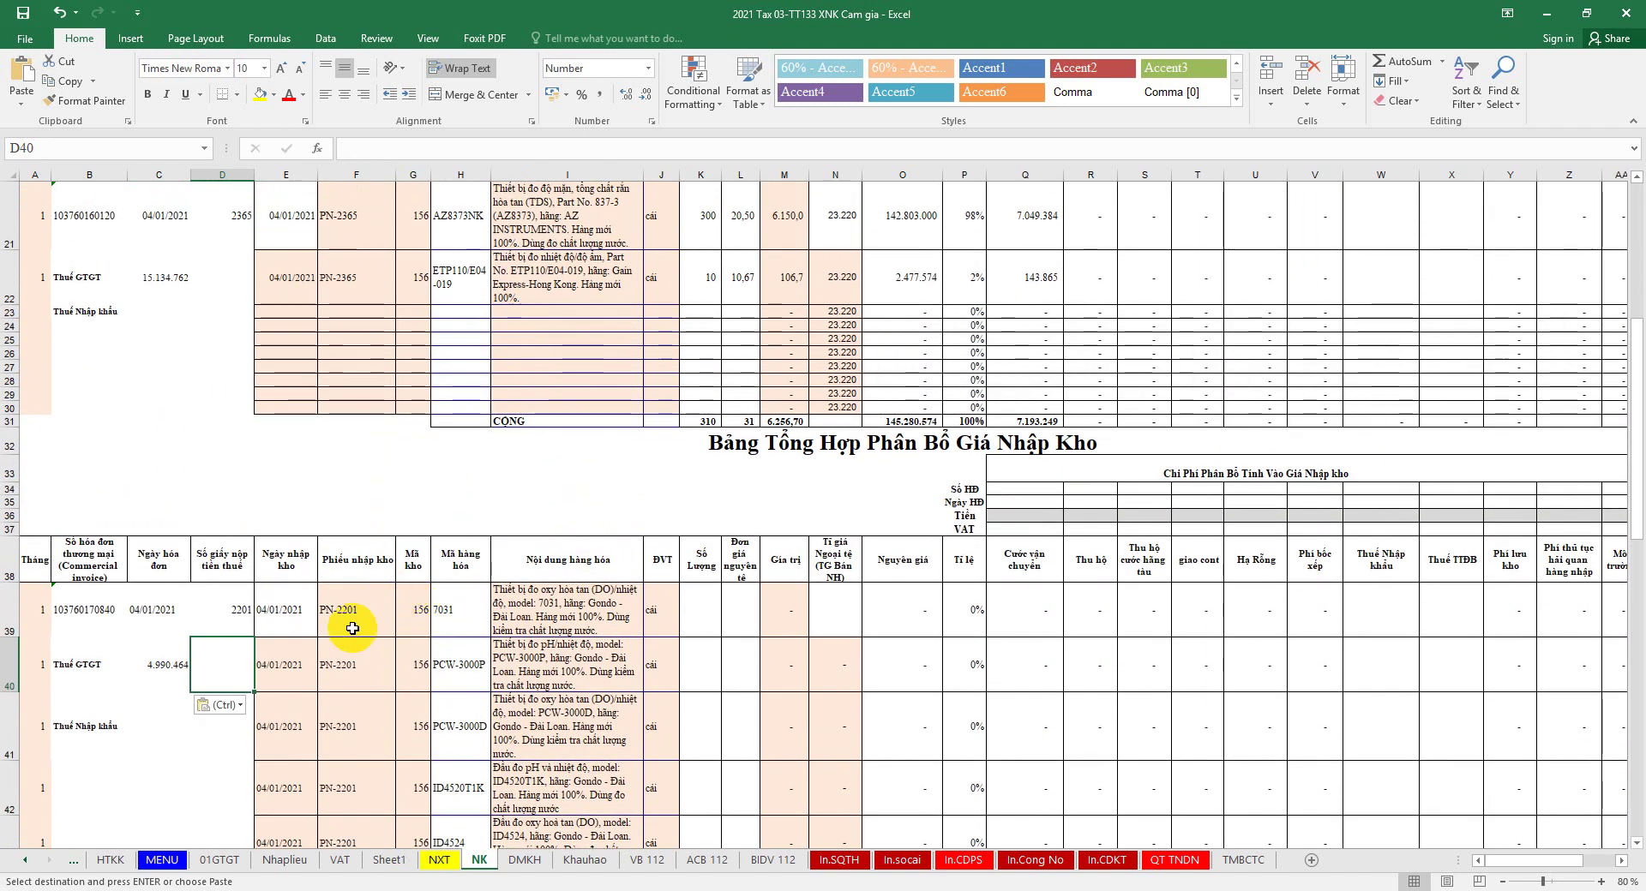
{"action": "scroll", "coordinate": [367, 604], "scroll_direction": "down", "scroll_amount": 2}
{"action": "left_click", "coordinate": [19, 14]}
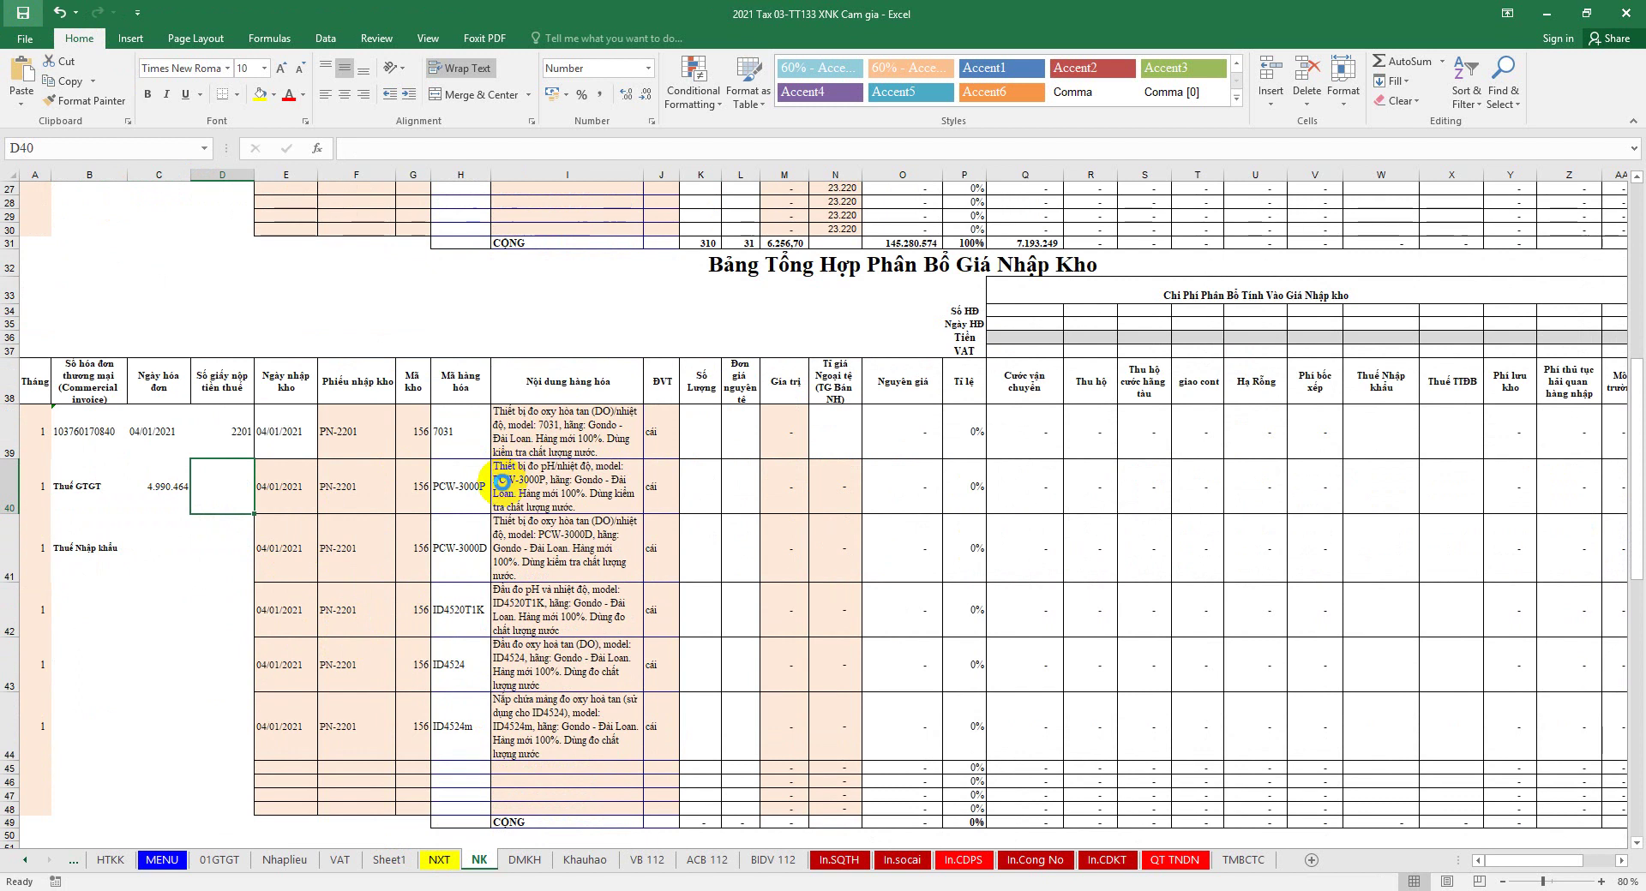
{"action": "scroll", "coordinate": [532, 497], "scroll_direction": "down", "scroll_amount": 1}
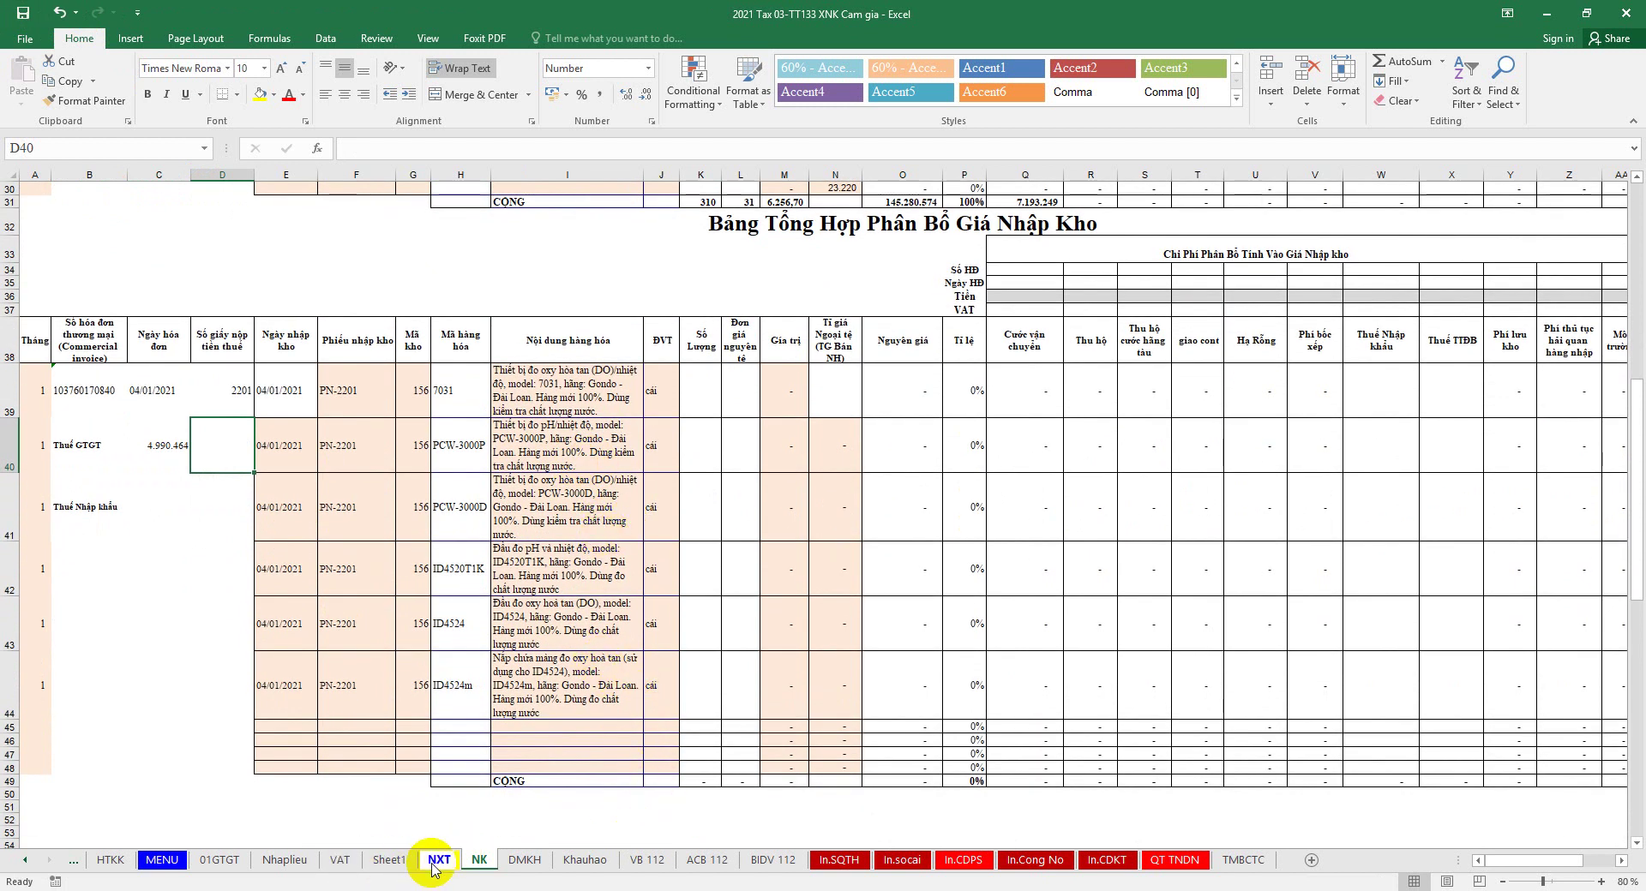
Step: Check the 2201 entries on Nhaplieu and arrange the 2201 customs declaration workbook beside the NK sheet
{"action": "left_click", "coordinate": [285, 861]}
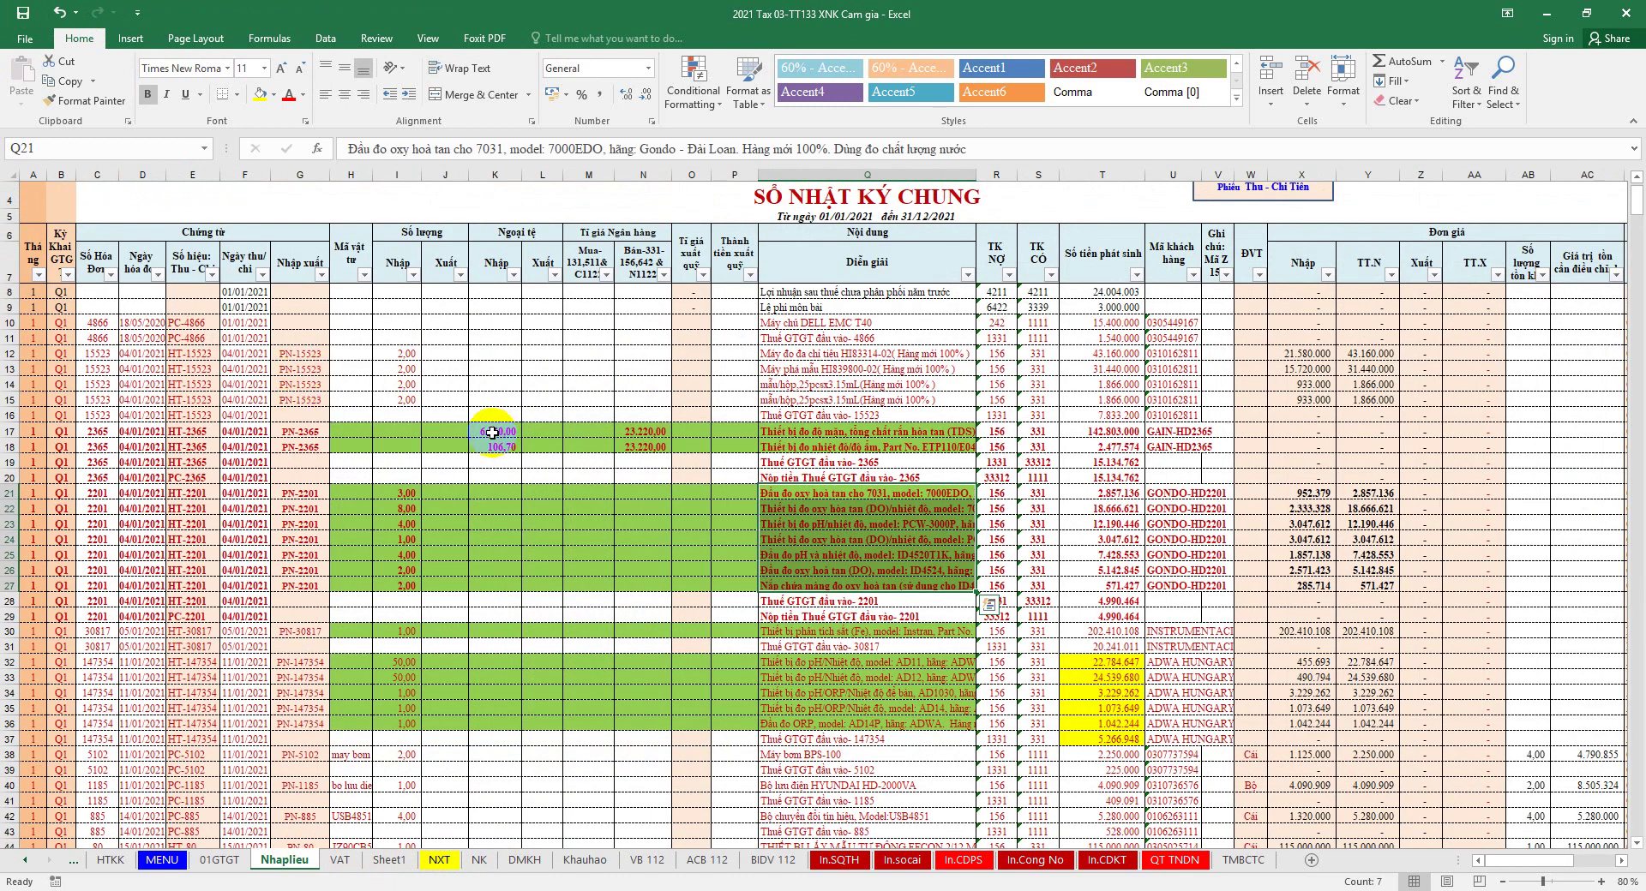
{"action": "scroll", "coordinate": [469, 531], "scroll_direction": "down", "scroll_amount": 2}
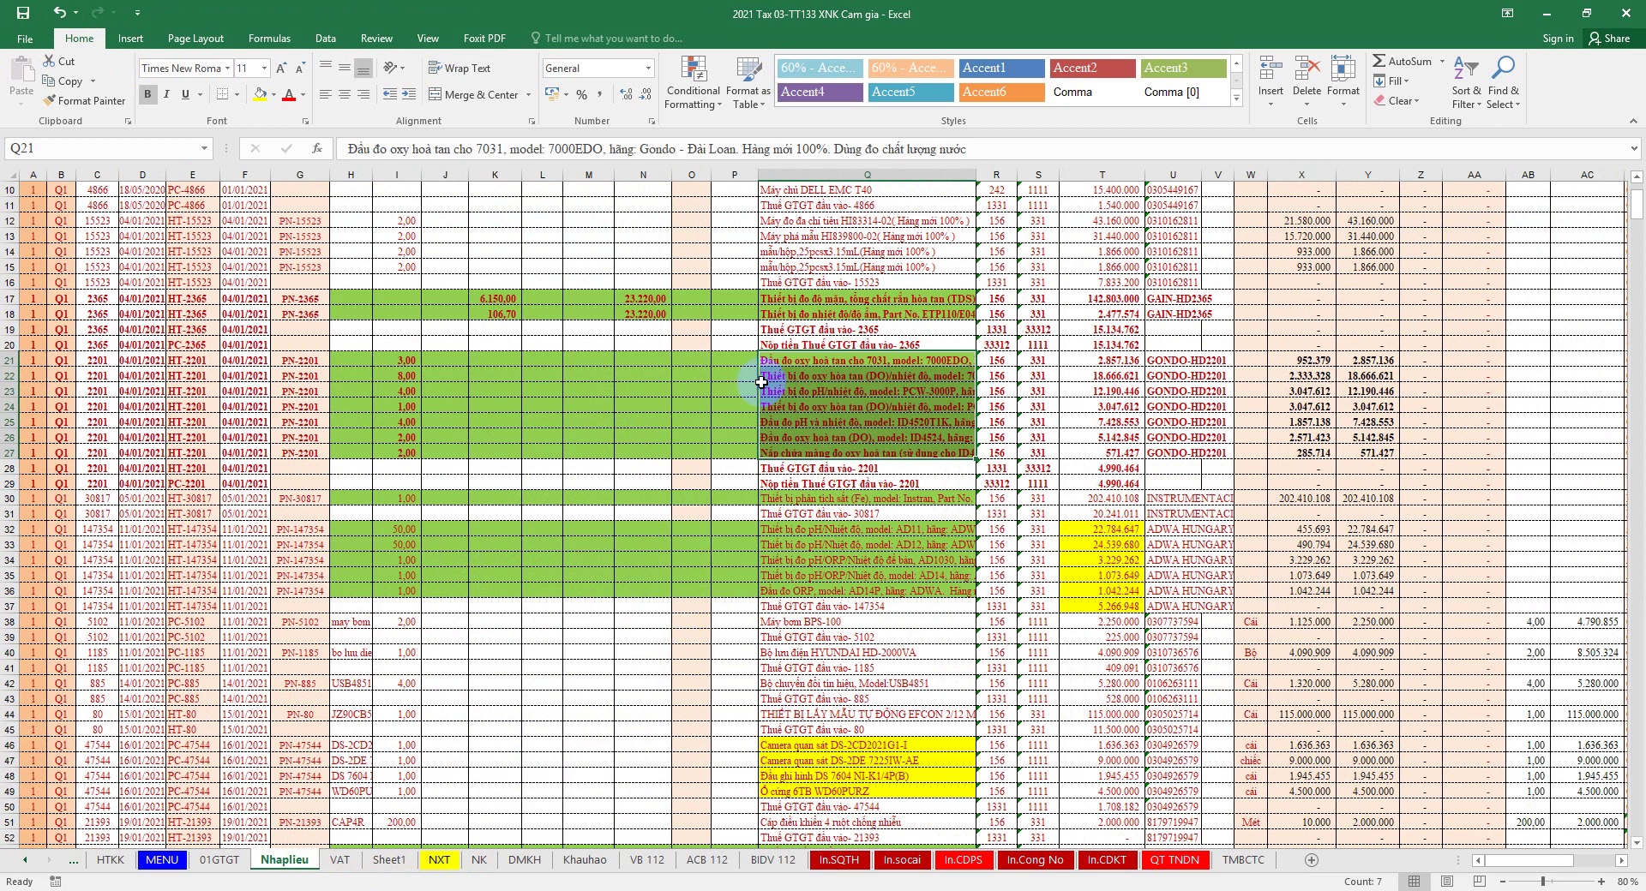
{"action": "left_click", "coordinate": [480, 861]}
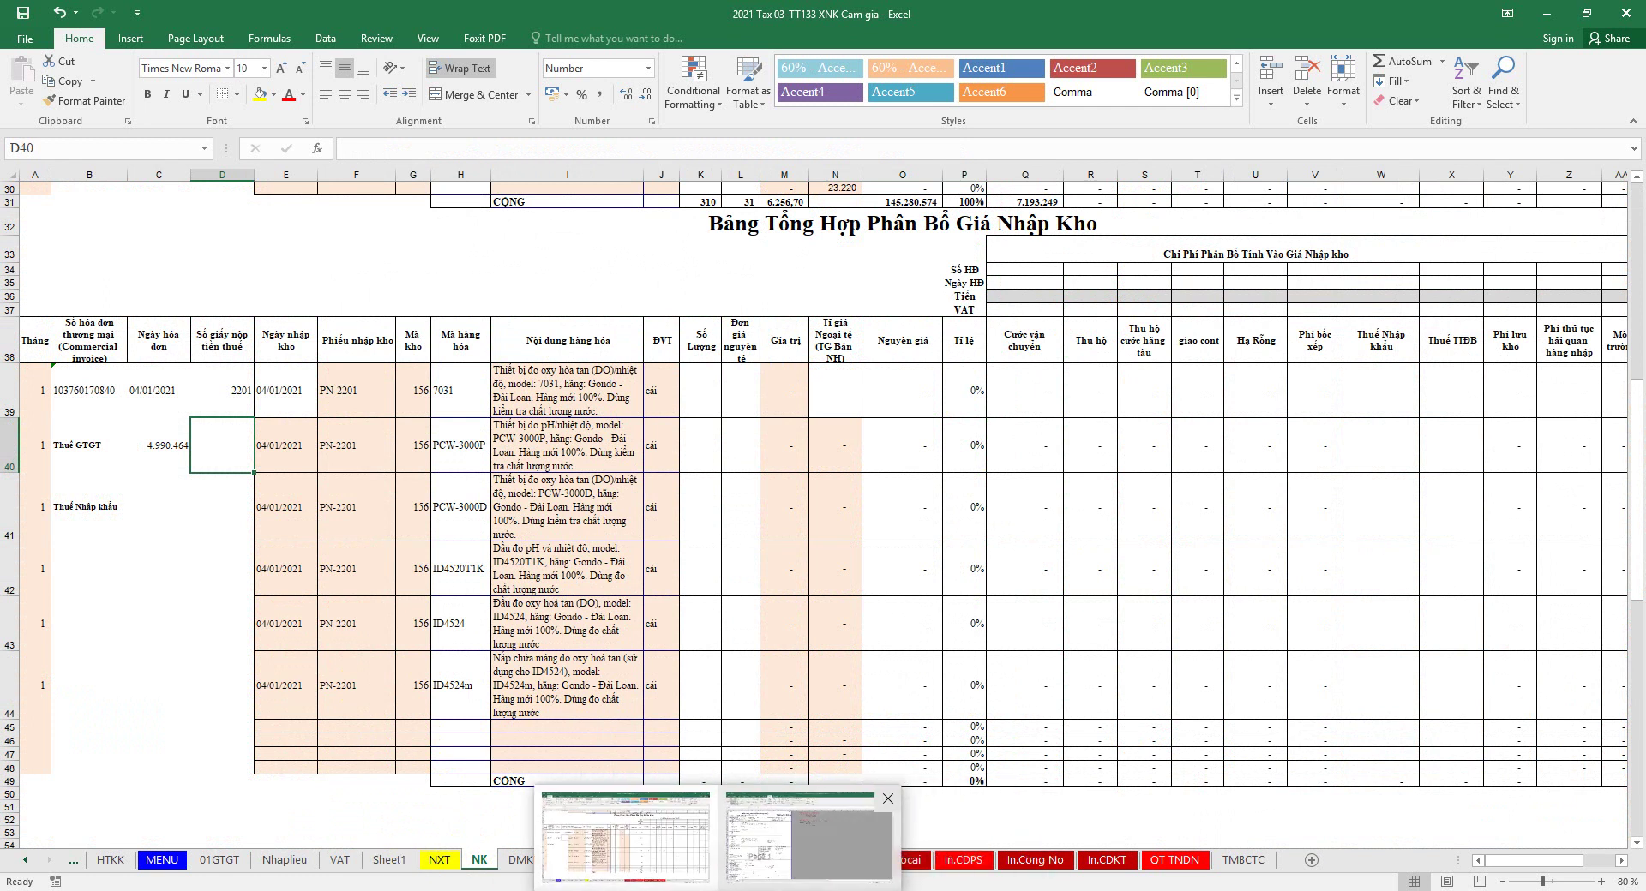
{"action": "left_click", "coordinate": [827, 870]}
{"action": "double_click", "coordinate": [713, 32]}
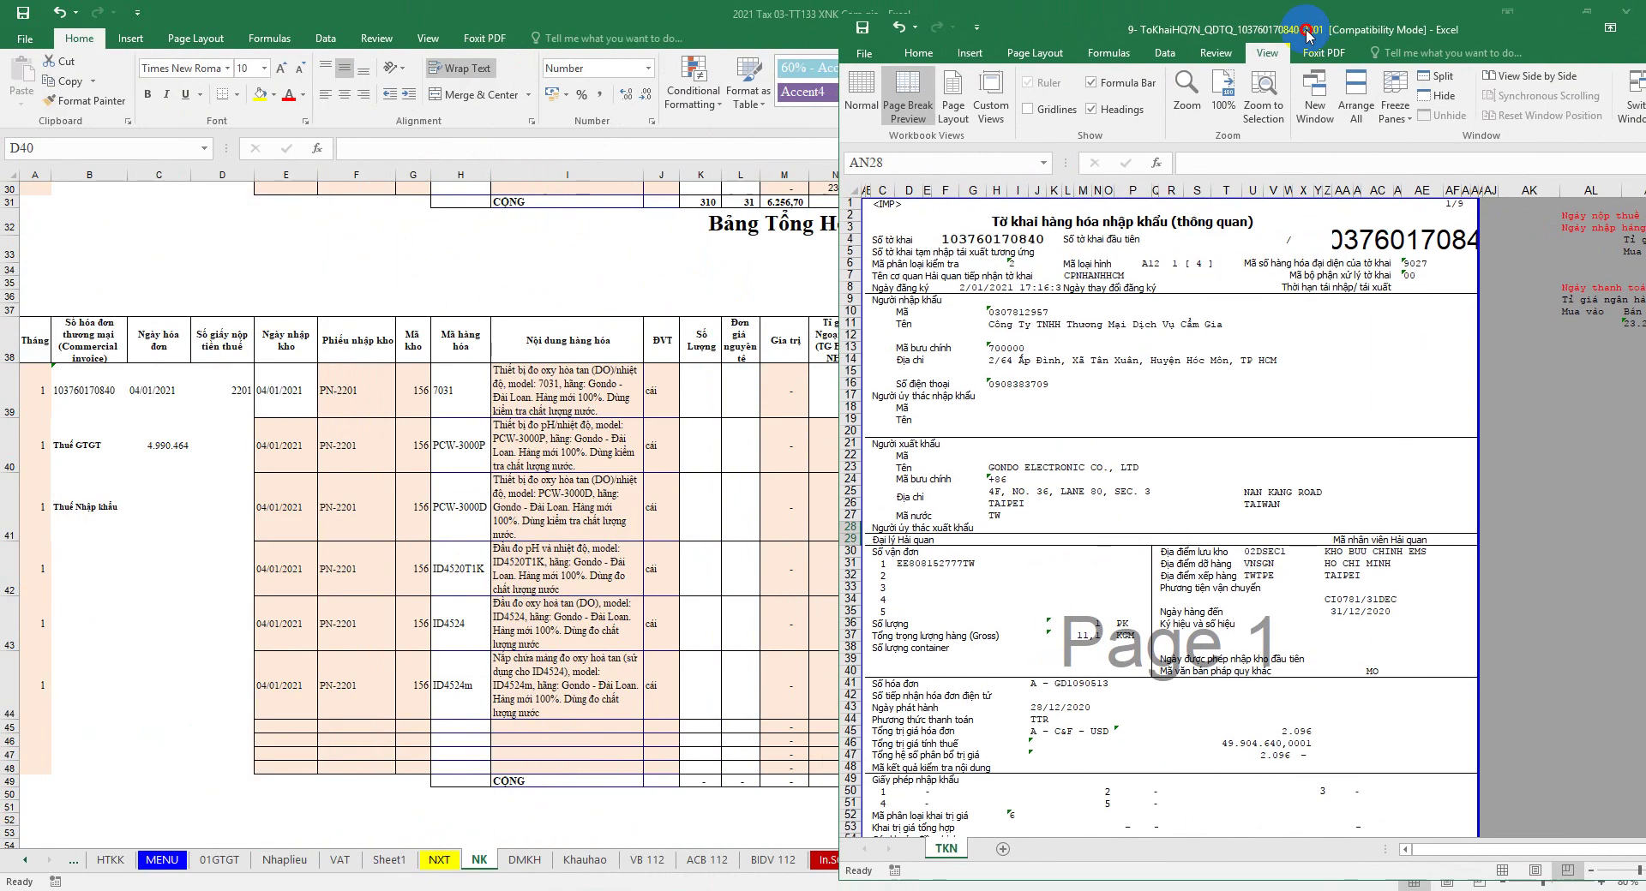
{"action": "left_click", "coordinate": [816, 19]}
{"action": "left_click", "coordinate": [1584, 13]}
{"action": "left_click_drag", "start_coordinate": [975, 34], "coordinate": [304, 1]}
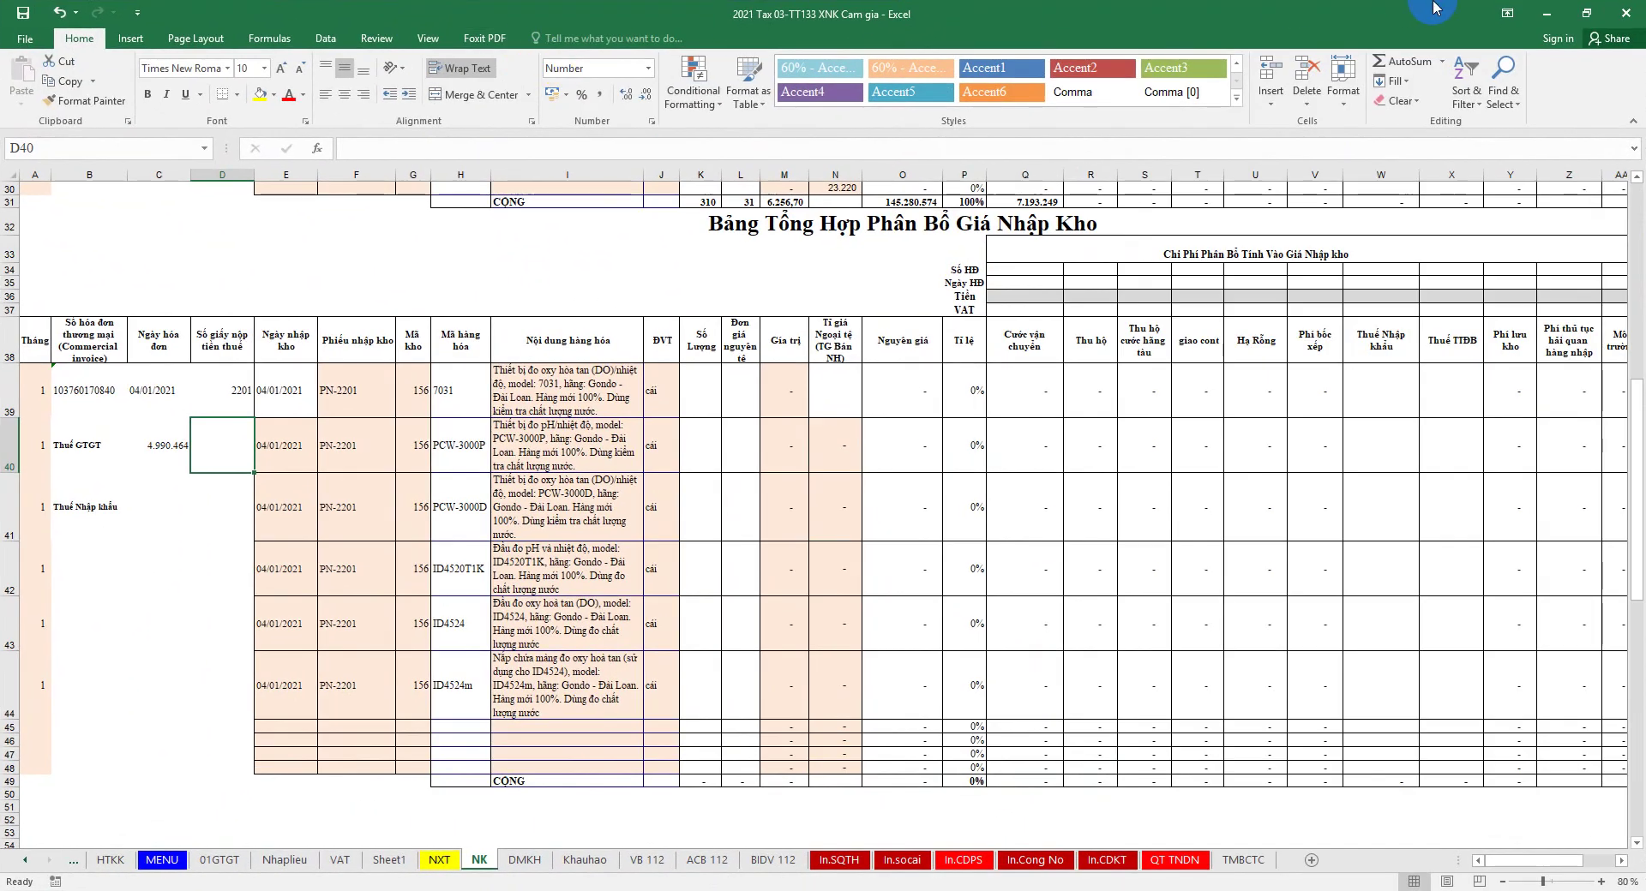
{"action": "left_click", "coordinate": [1584, 12]}
{"action": "left_click_drag", "start_coordinate": [1066, 29], "coordinate": [720, 18]}
{"action": "left_click", "coordinate": [1271, 476]}
Step: Examine the first goods line on page 3 of the customs declaration for its model, quantity and invoice unit price
{"action": "scroll", "coordinate": [1239, 519], "scroll_direction": "down", "scroll_amount": 13}
{"action": "scroll", "coordinate": [1200, 516], "scroll_direction": "down", "scroll_amount": 8}
{"action": "scroll", "coordinate": [1159, 510], "scroll_direction": "up", "scroll_amount": 14}
{"action": "scroll", "coordinate": [1285, 515], "scroll_direction": "up", "scroll_amount": 7}
{"action": "scroll", "coordinate": [1286, 528], "scroll_direction": "down", "scroll_amount": 16}
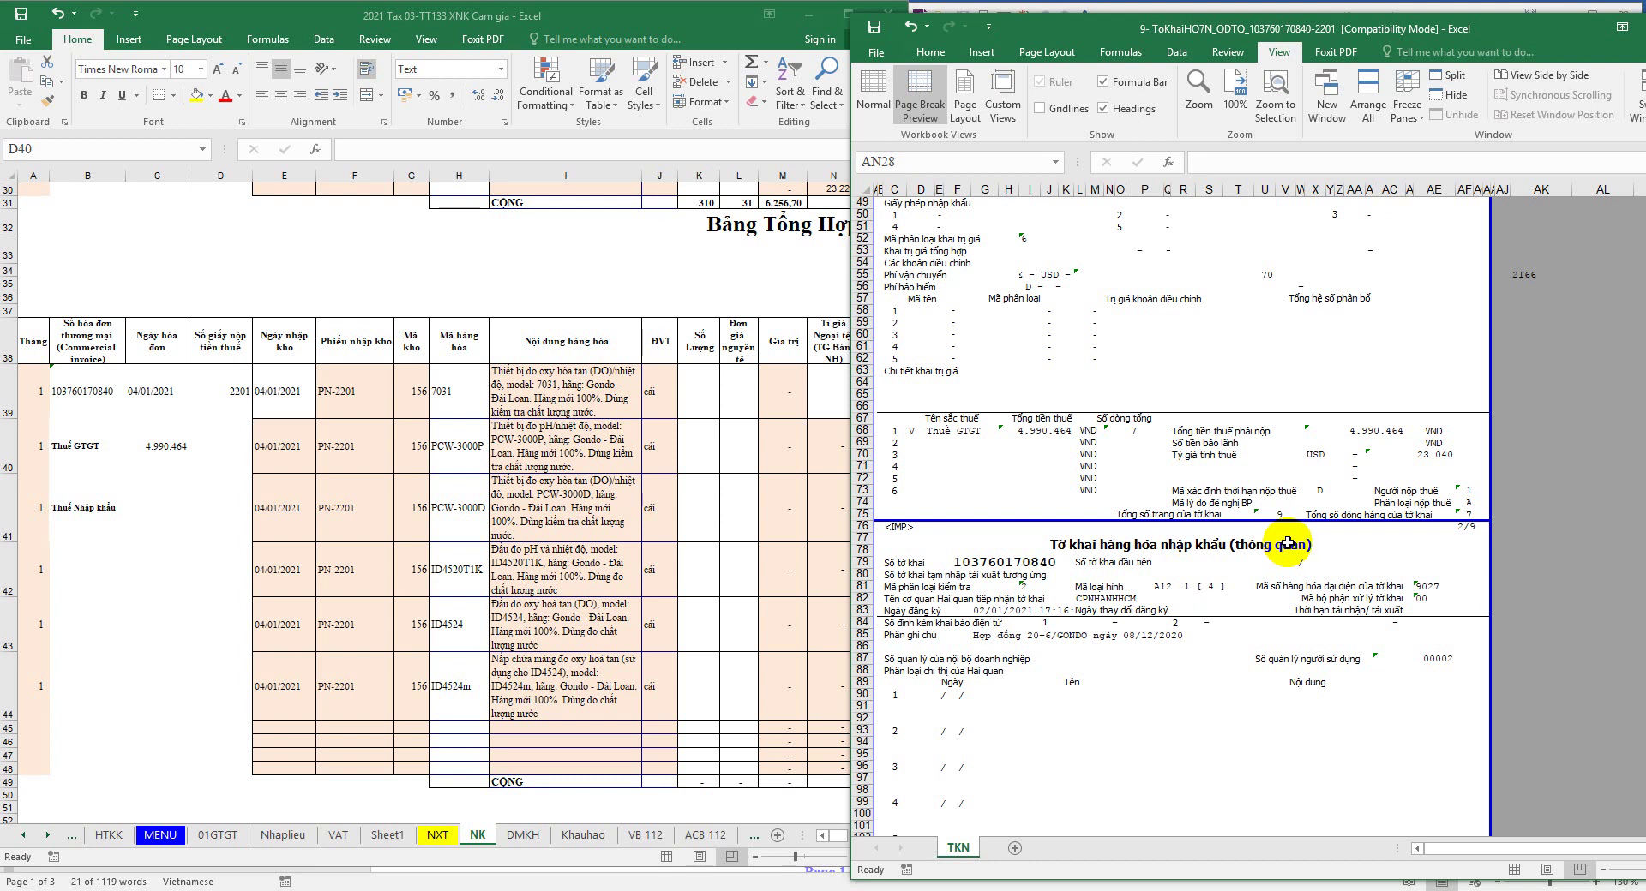
{"action": "scroll", "coordinate": [1300, 545], "scroll_direction": "down", "scroll_amount": 20}
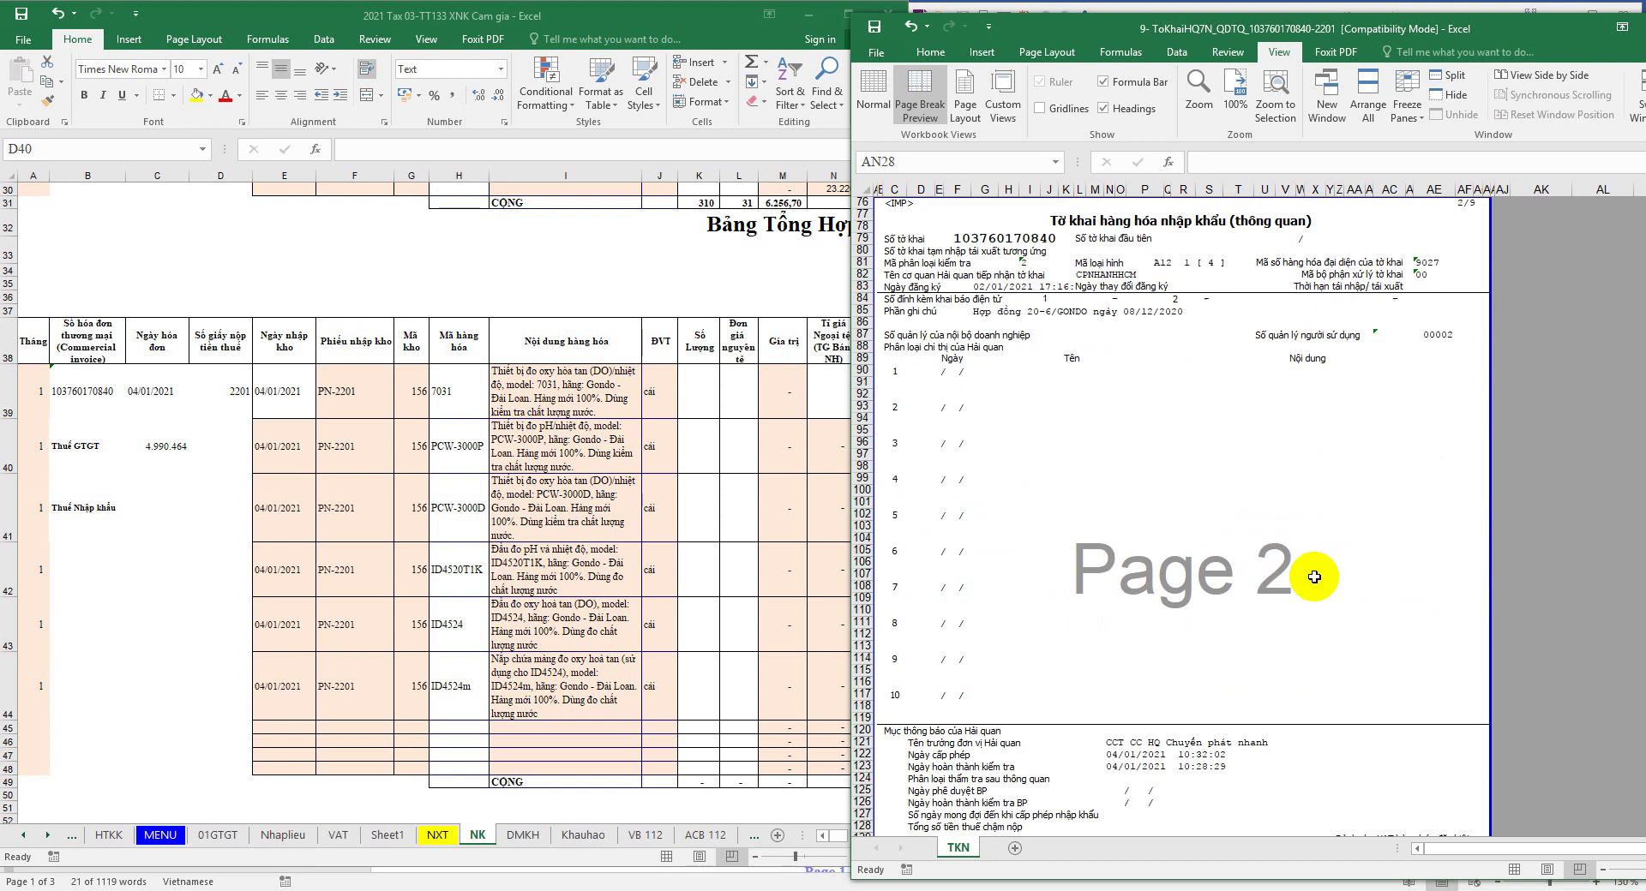
{"action": "scroll", "coordinate": [1316, 568], "scroll_direction": "down", "scroll_amount": 4}
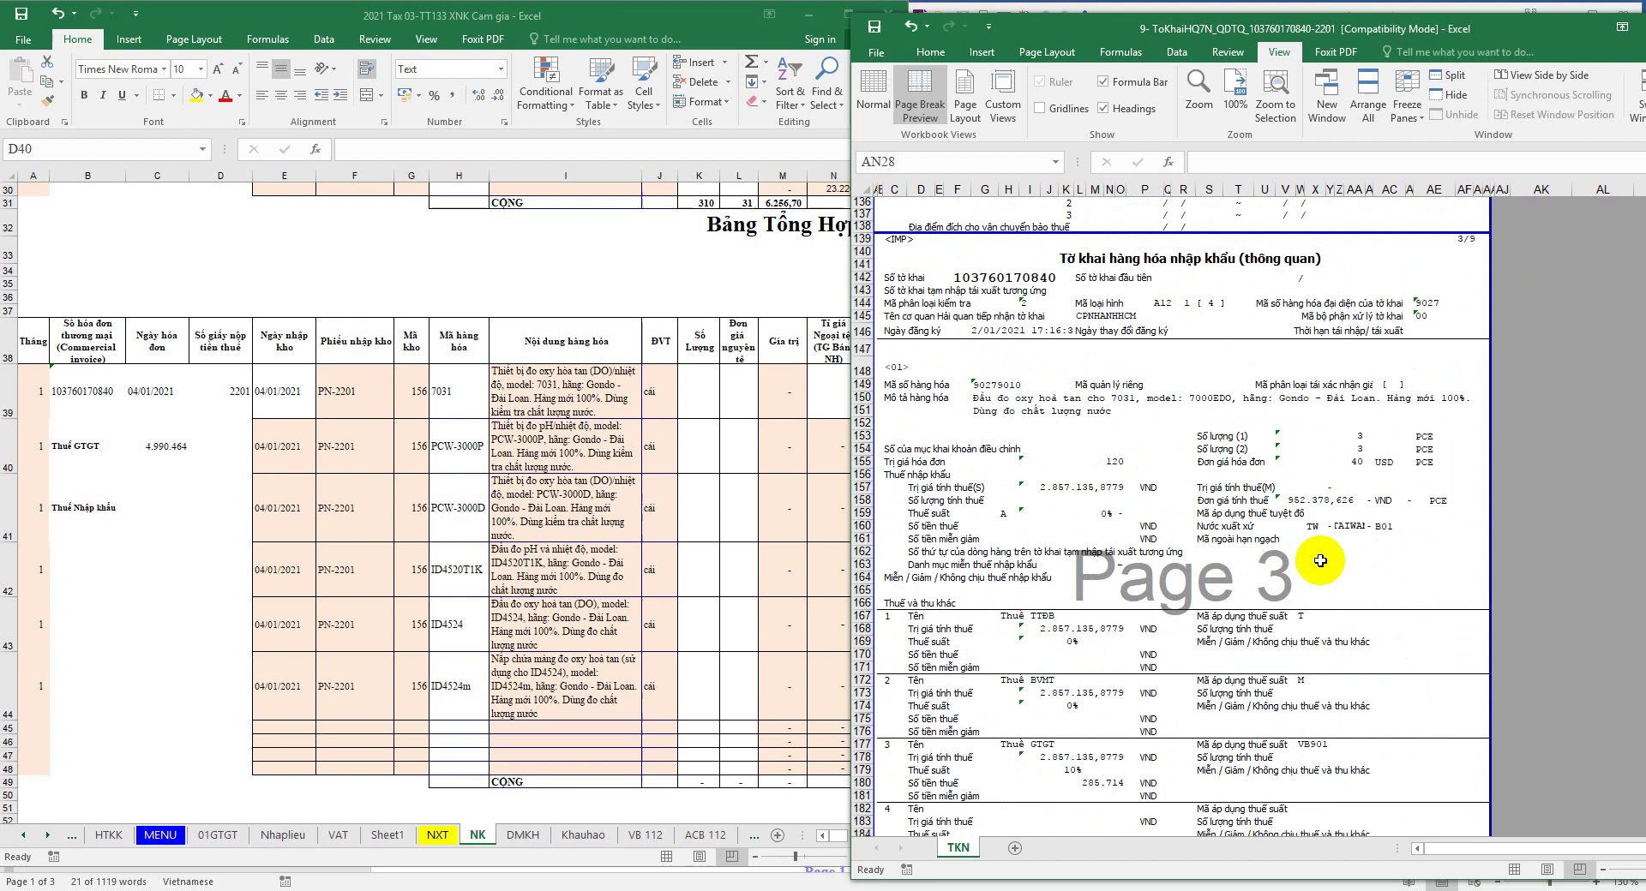
{"action": "left_click", "coordinate": [1083, 400]}
{"action": "scroll", "coordinate": [1132, 523], "scroll_direction": "down", "scroll_amount": 1}
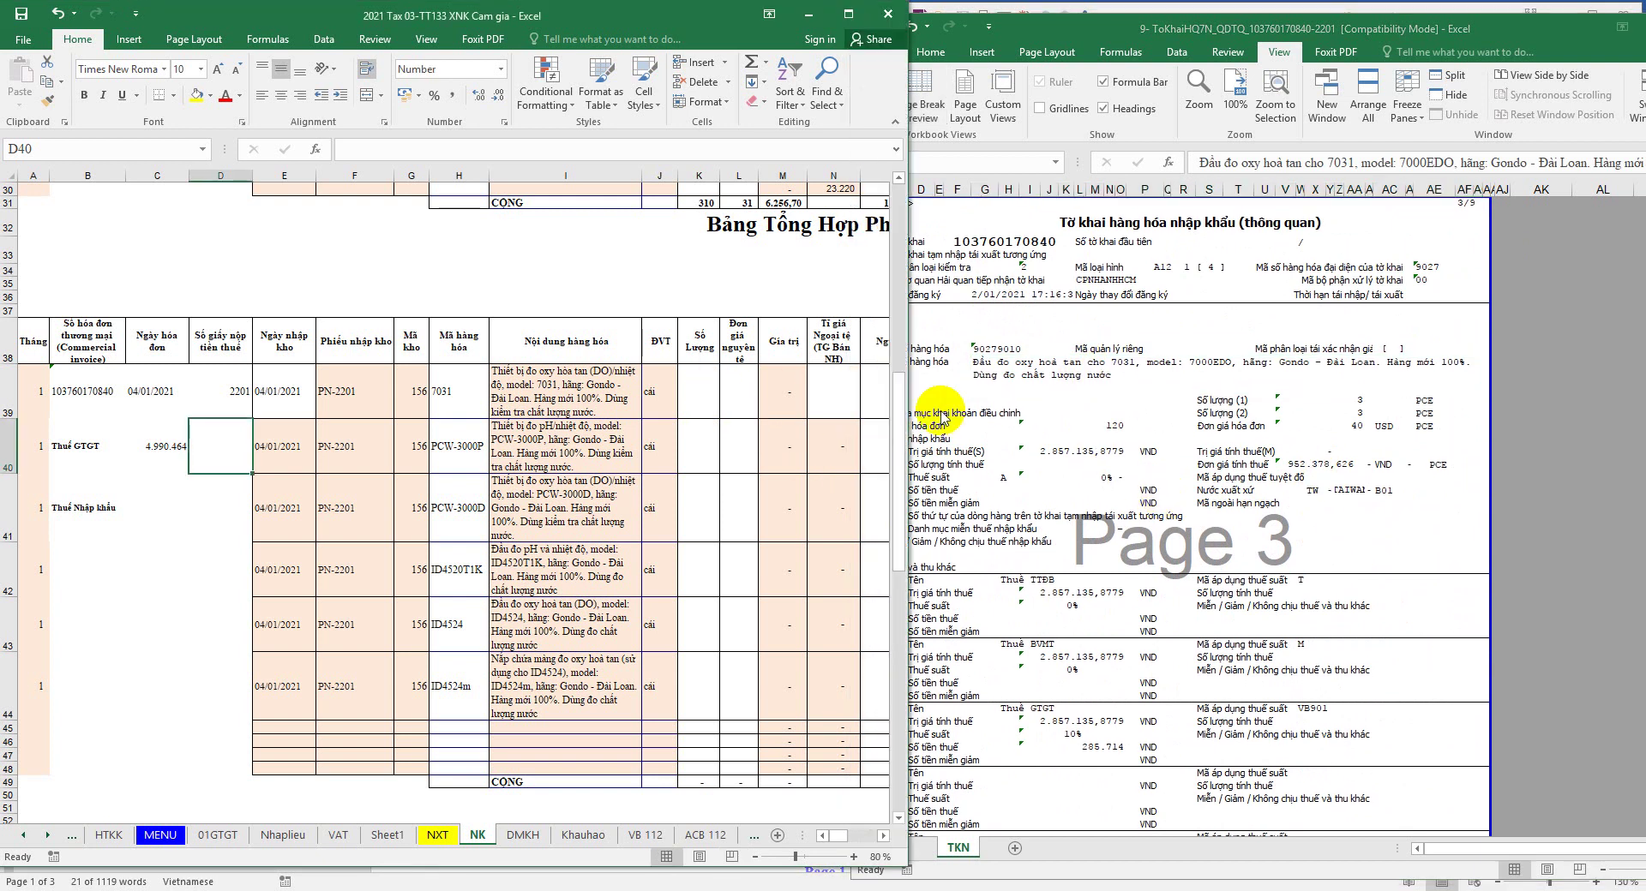
{"action": "left_click", "coordinate": [1362, 427]}
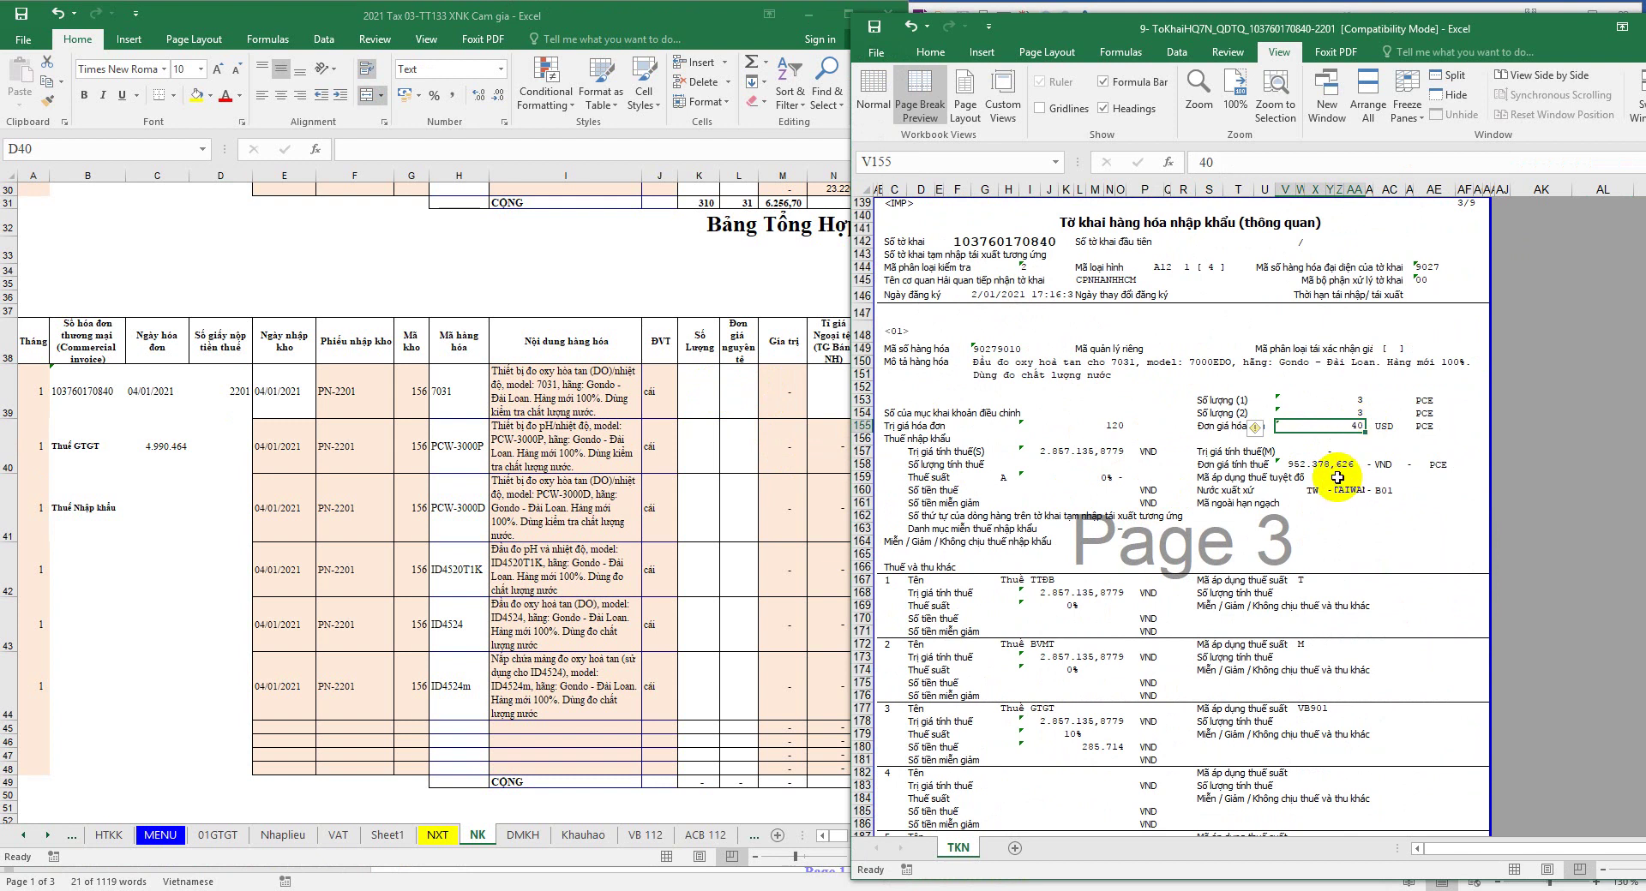
Step: Copy the 2201 quantities I21:I27 from Nhaplieu into K39:K45 of the NK sheet as values
{"action": "left_click", "coordinate": [305, 833]}
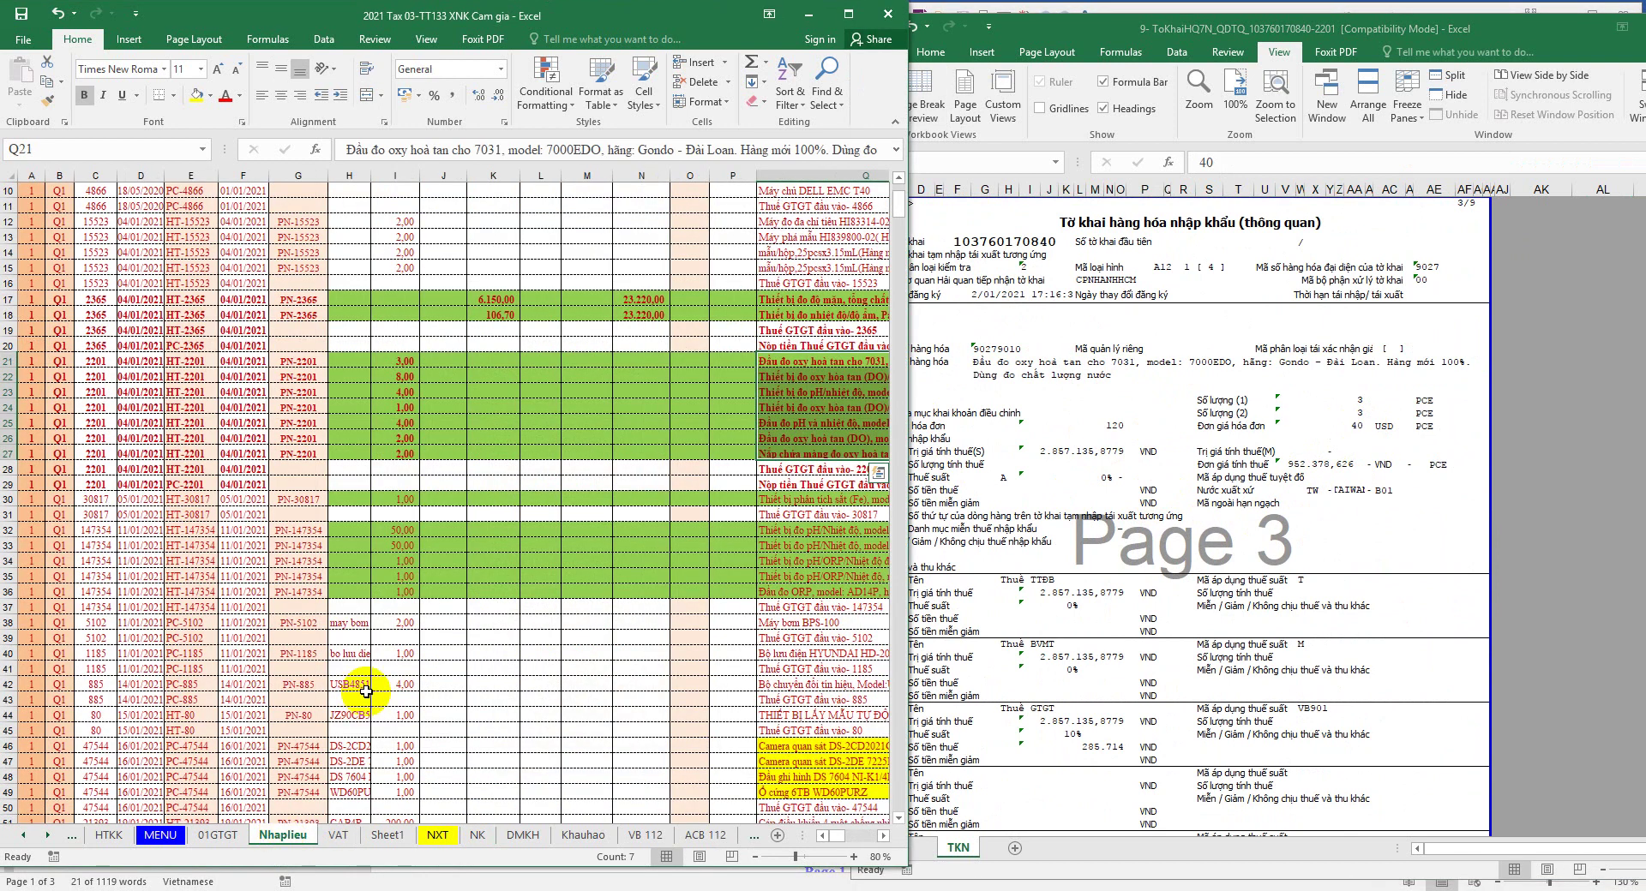
{"action": "left_click_drag", "start_coordinate": [396, 371], "coordinate": [389, 447]}
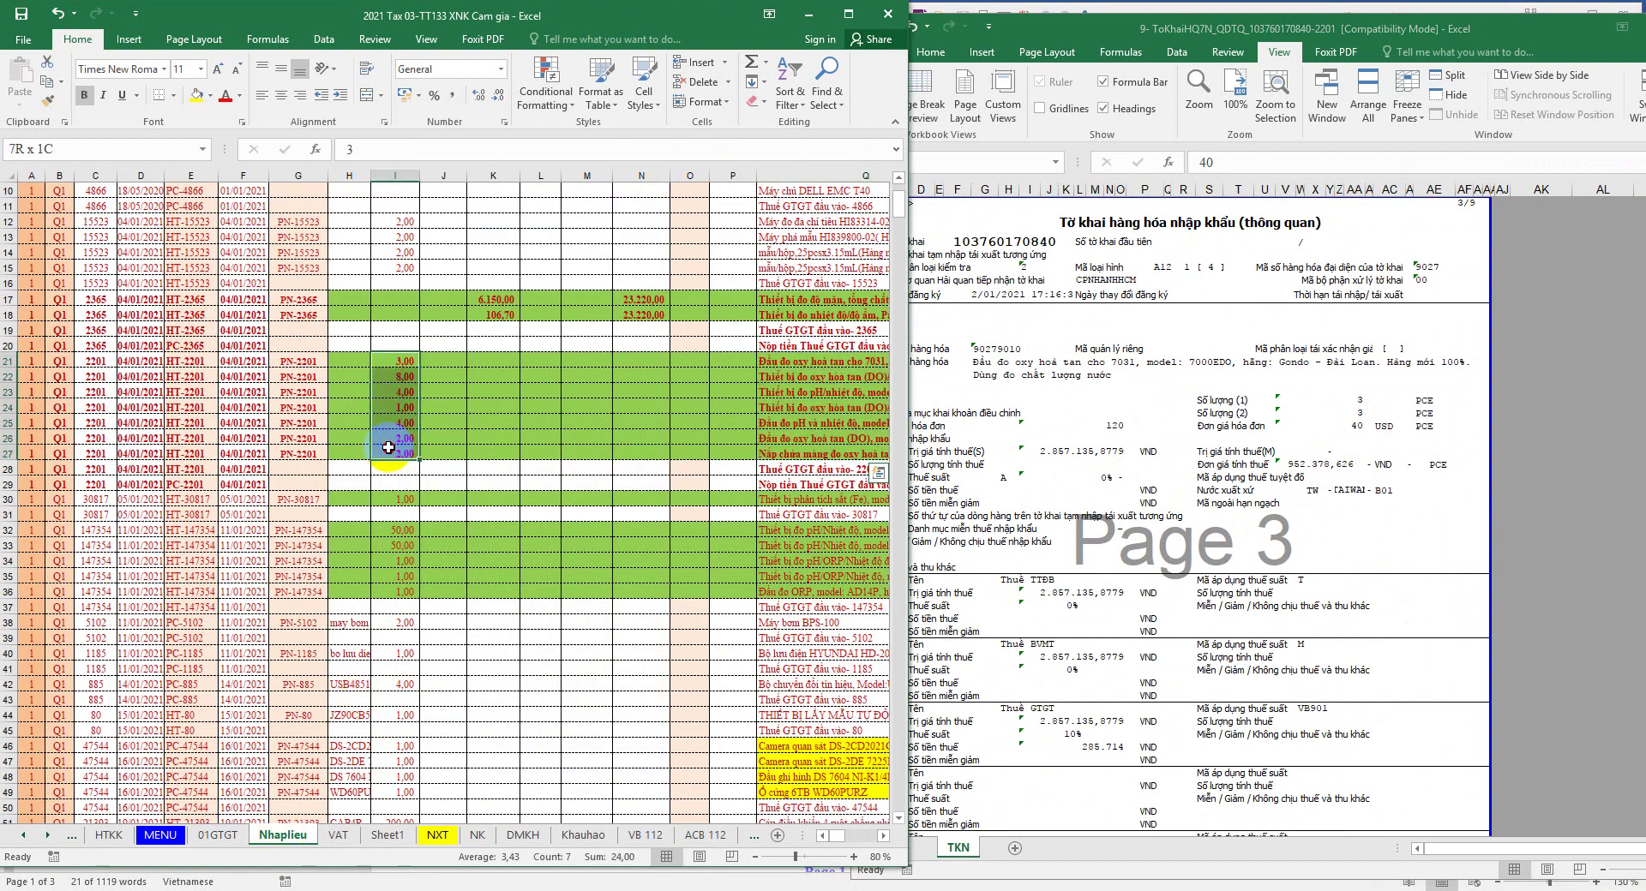
{"action": "right_click", "coordinate": [406, 364]}
{"action": "left_click", "coordinate": [439, 390]}
{"action": "left_click", "coordinate": [498, 364]}
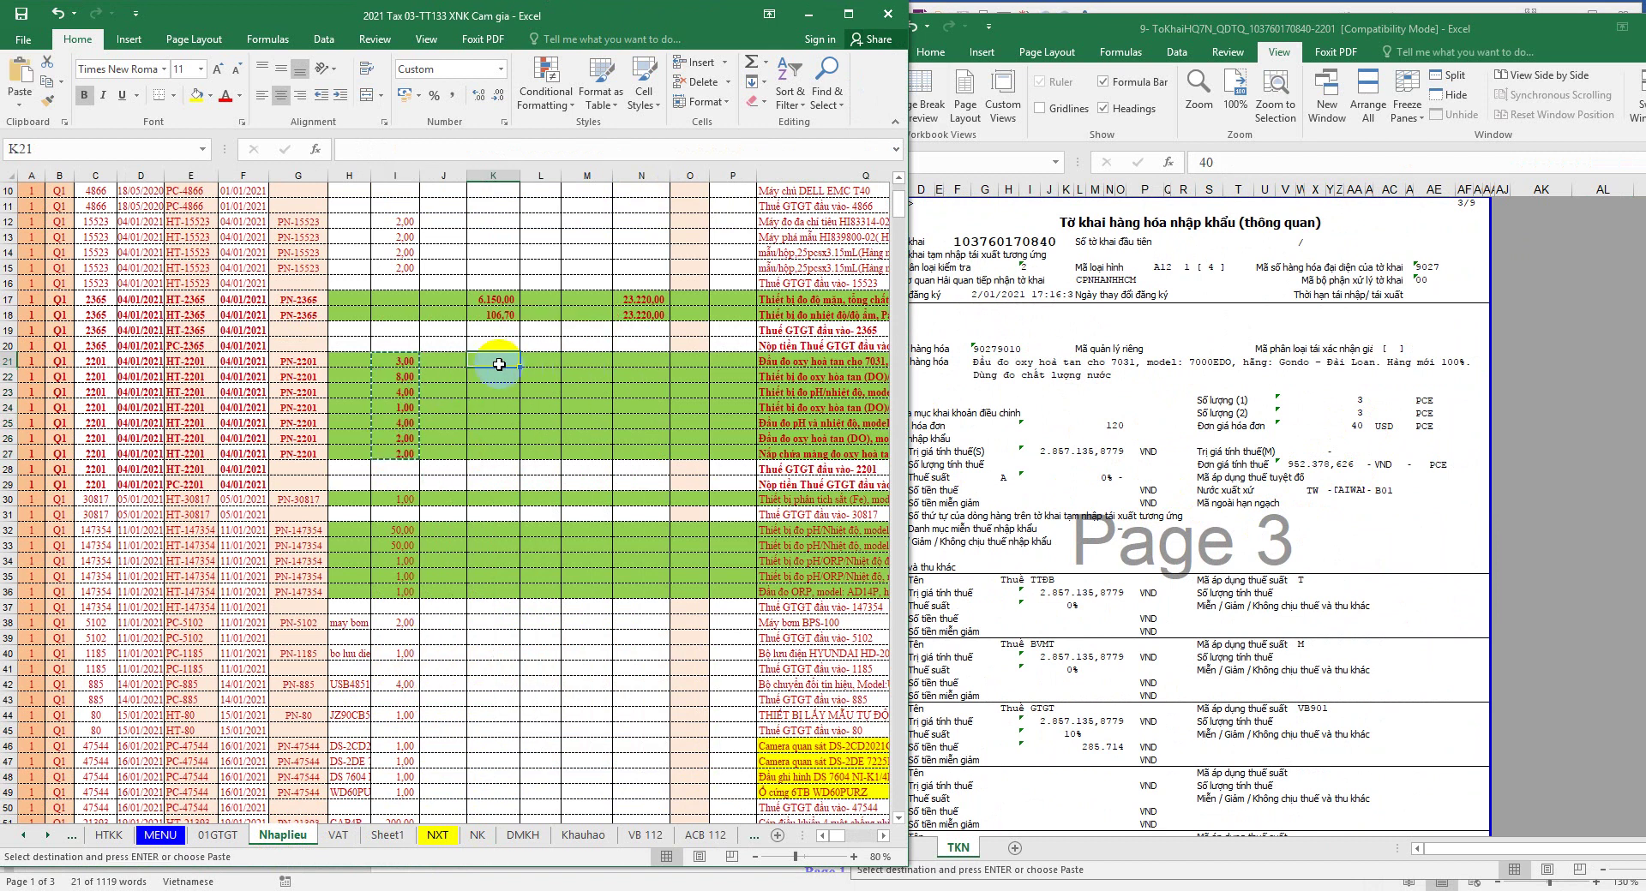
{"action": "right_click", "coordinate": [498, 364]}
{"action": "left_click", "coordinate": [440, 385]}
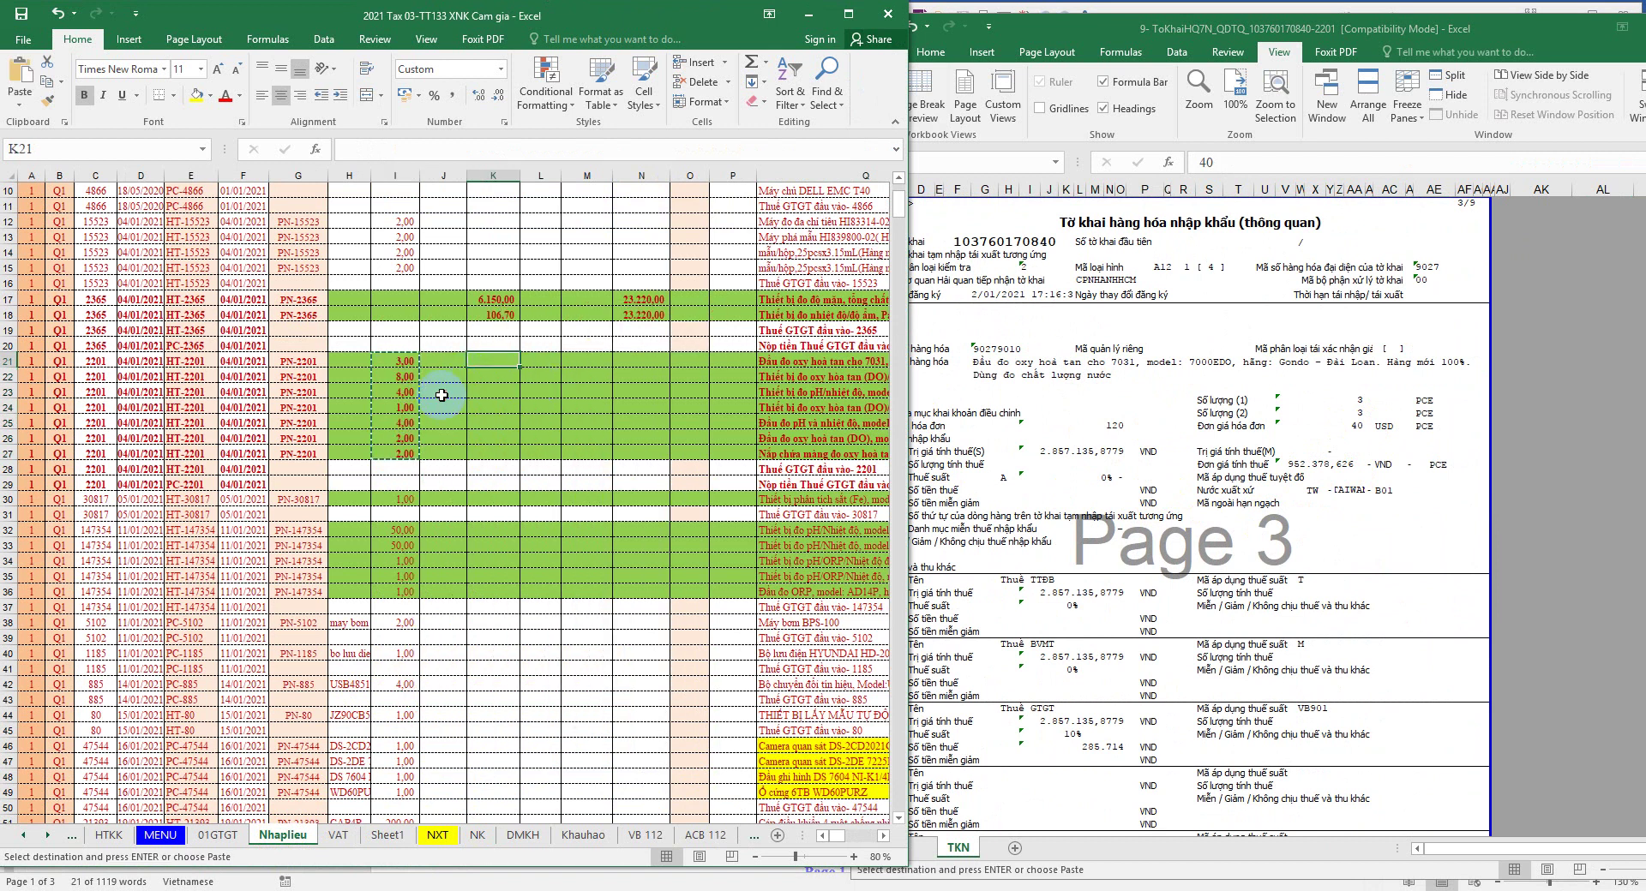
{"action": "left_click_drag", "start_coordinate": [399, 362], "coordinate": [387, 446]}
{"action": "right_click", "coordinate": [392, 373]}
{"action": "key", "text": "Escape"}
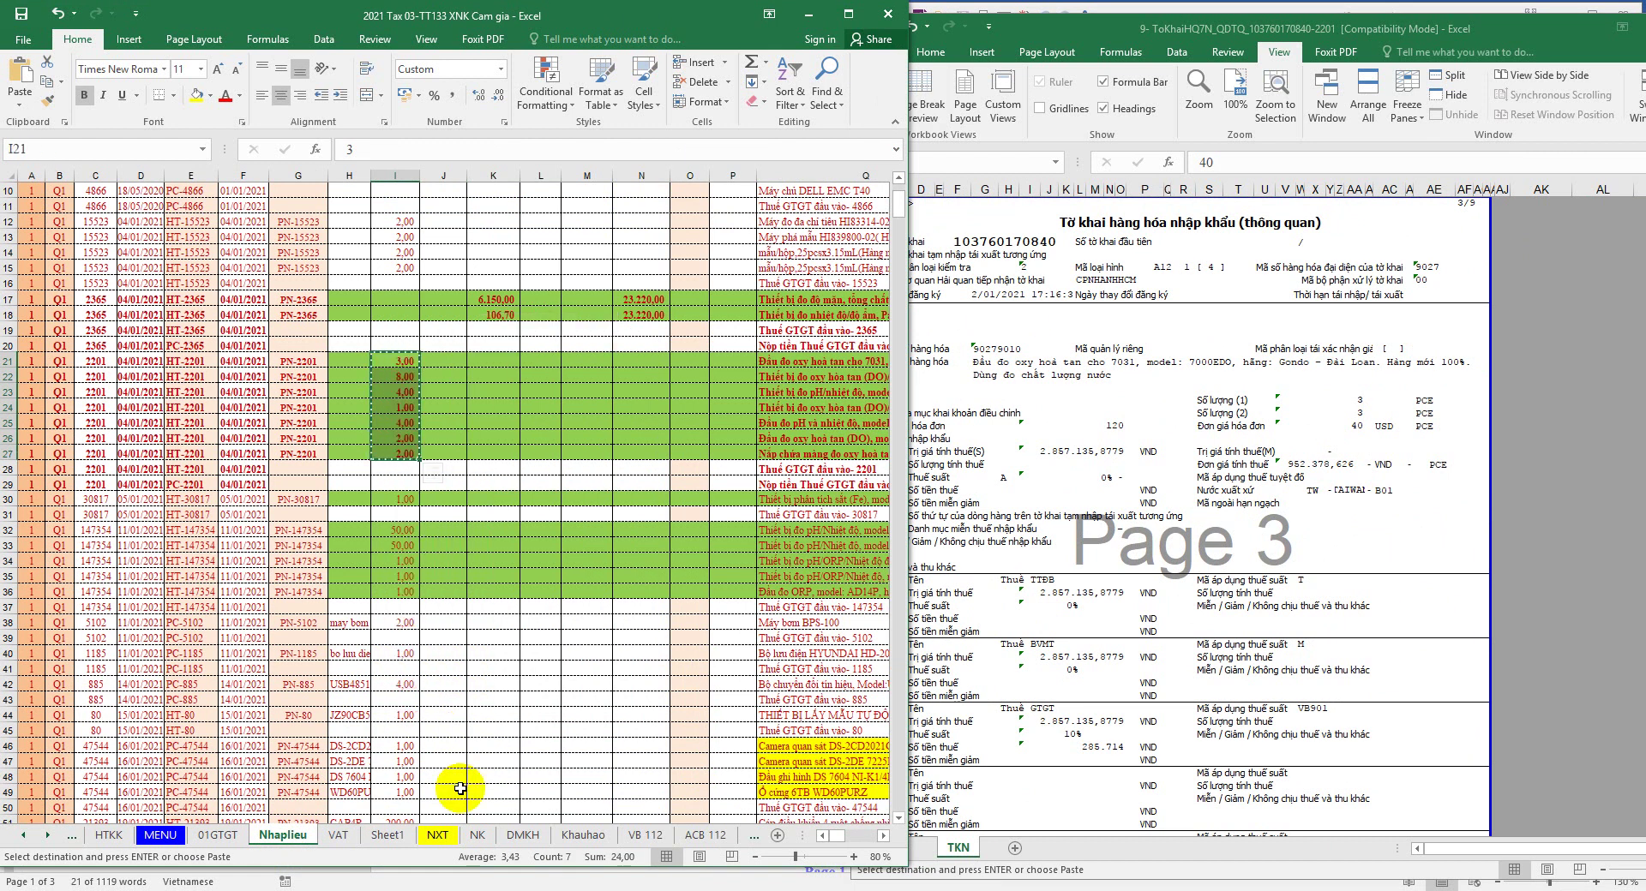
{"action": "left_click", "coordinate": [476, 835]}
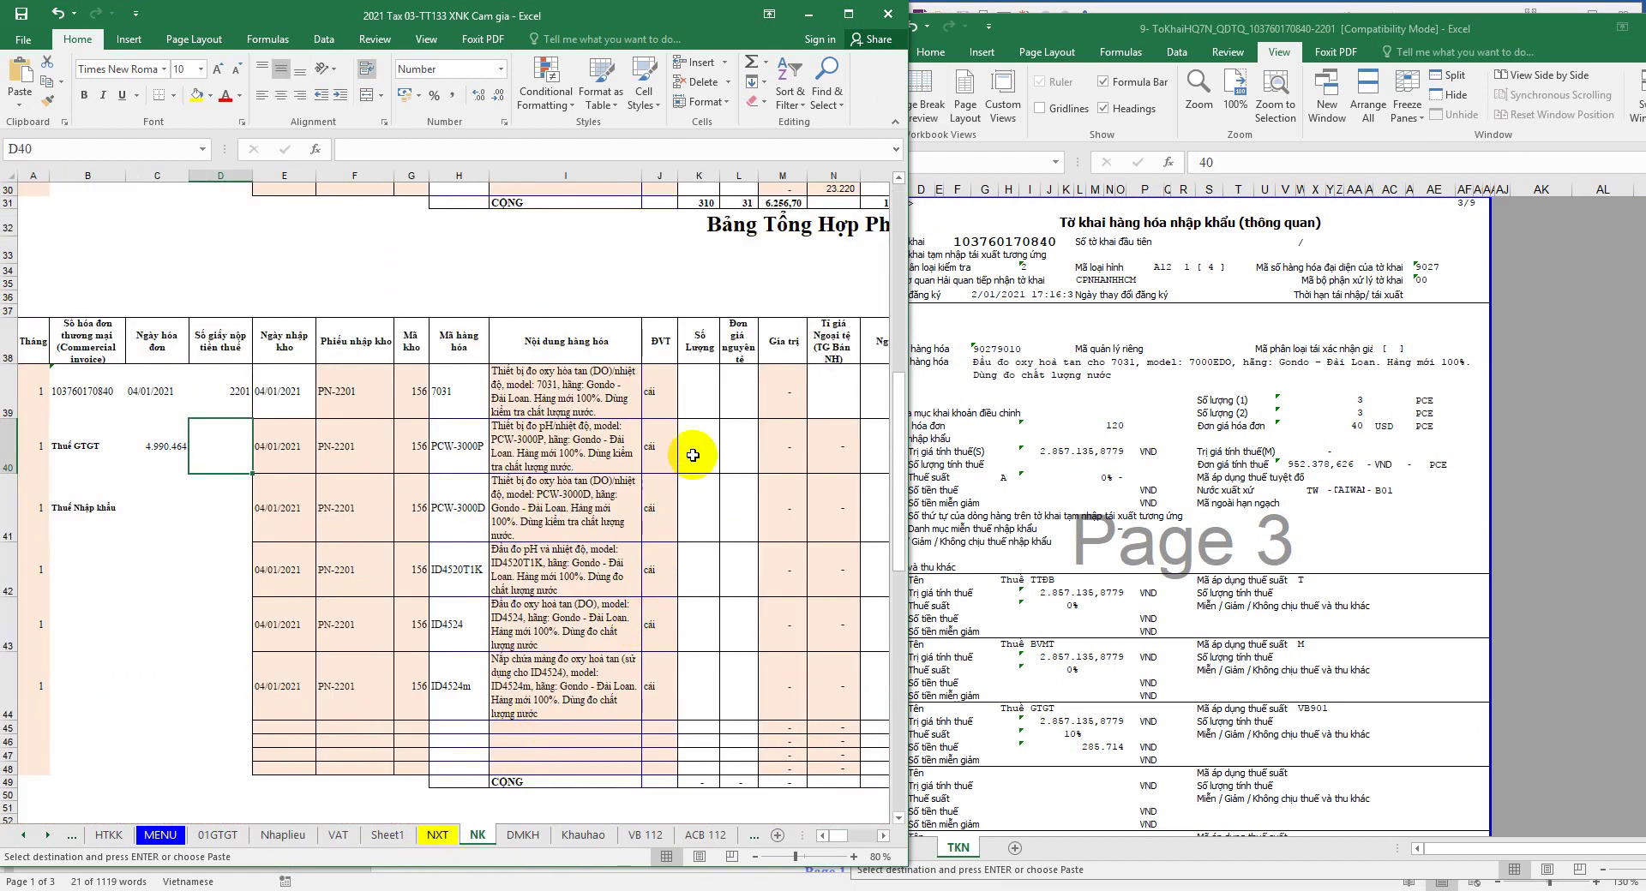
{"action": "right_click", "coordinate": [700, 390]}
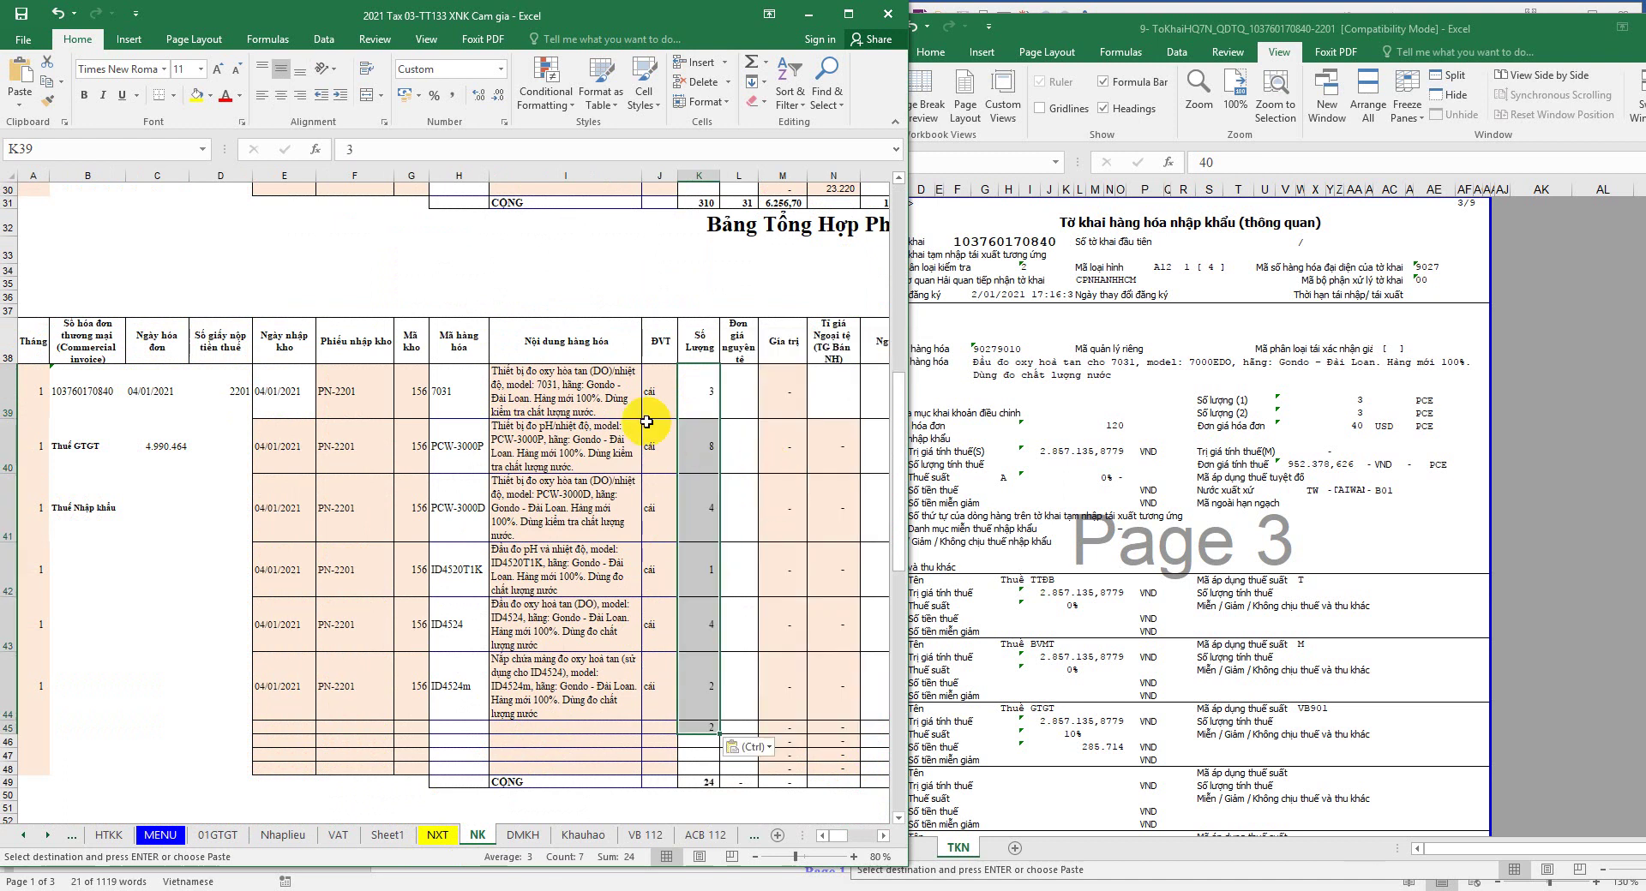
Step: Clear the 2201 quantities in I21:I27 of the Nhaplieu sheet and save the workbook
{"action": "left_click", "coordinate": [21, 13]}
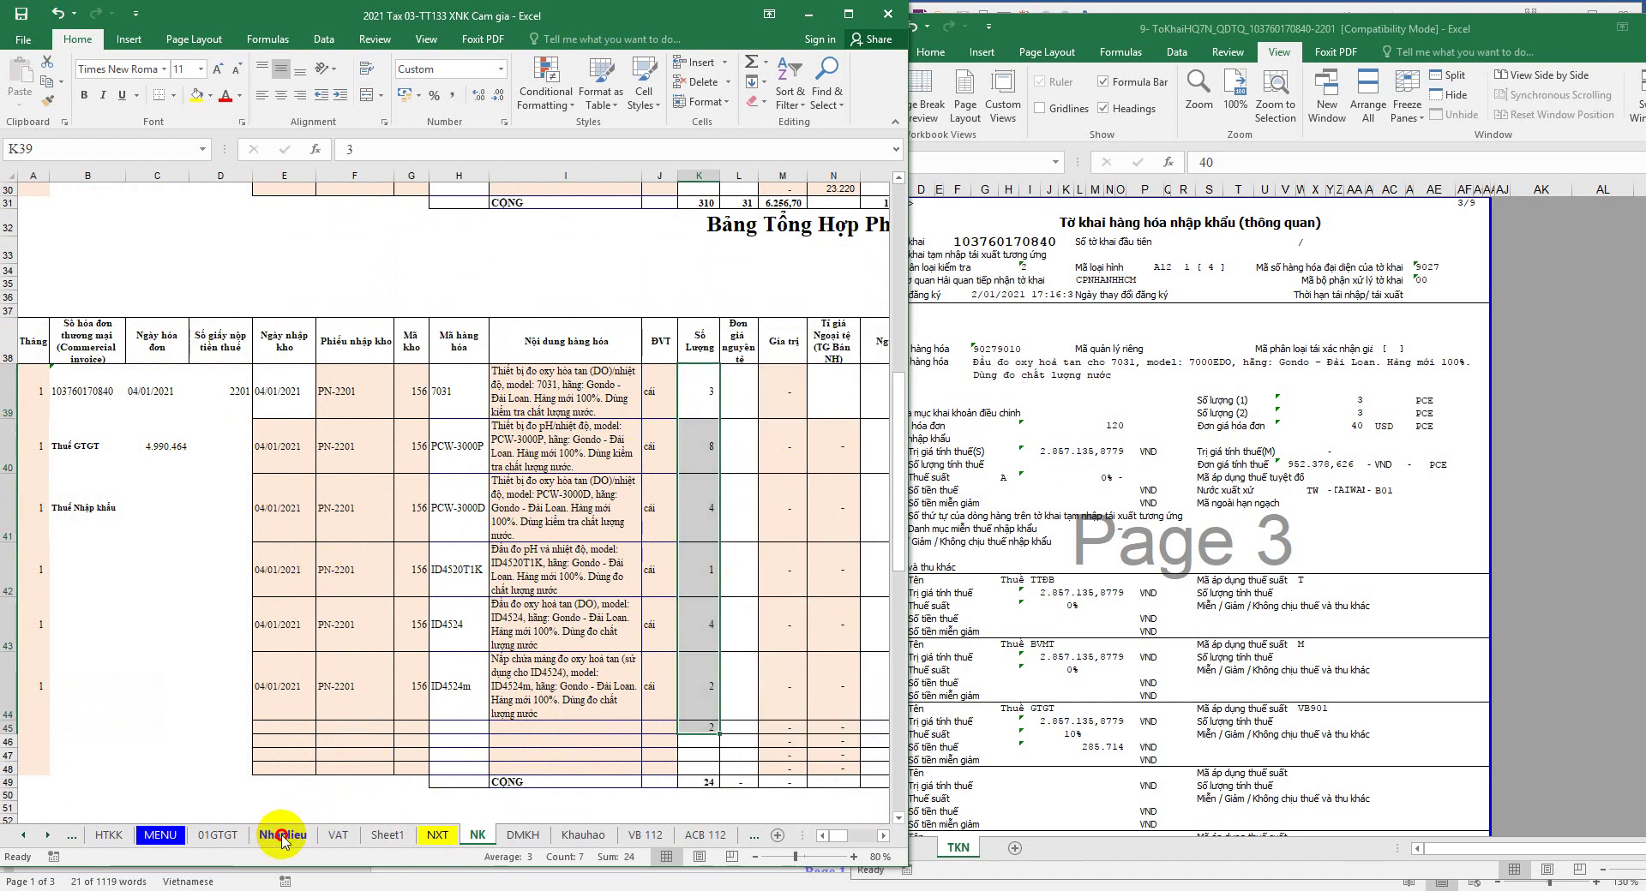
{"action": "left_click", "coordinate": [283, 834]}
{"action": "key", "text": "Delete"}
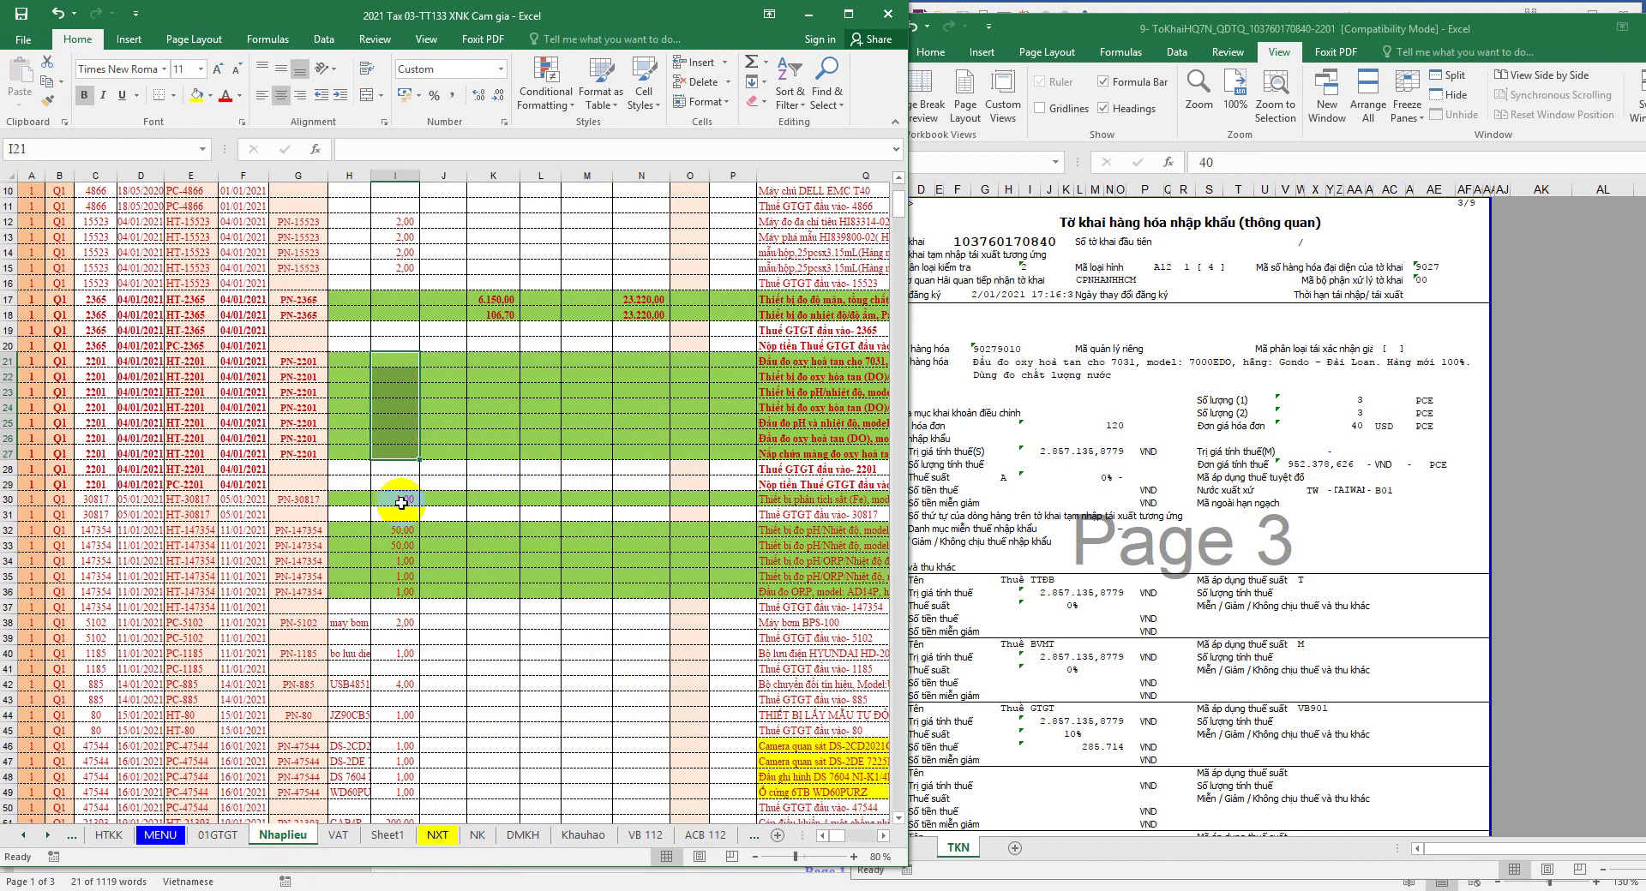
{"action": "left_click", "coordinate": [21, 13]}
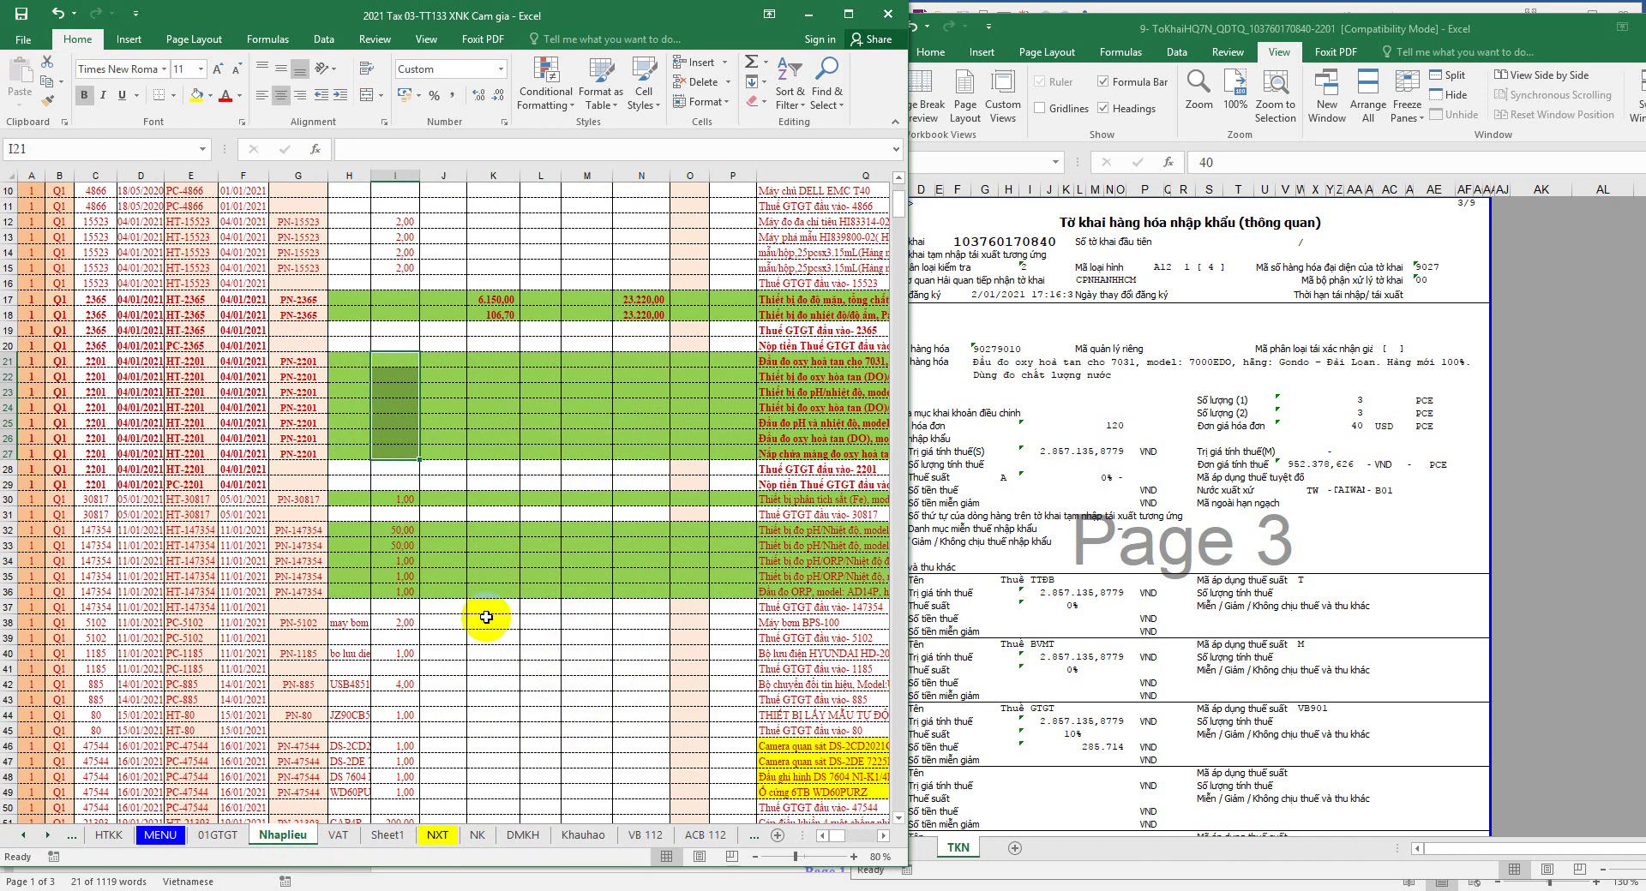
Step: Check the pasted quantities on NK, return to Nhaplieu and widen the workbook window to show its account and amount columns
{"action": "left_click", "coordinate": [478, 835]}
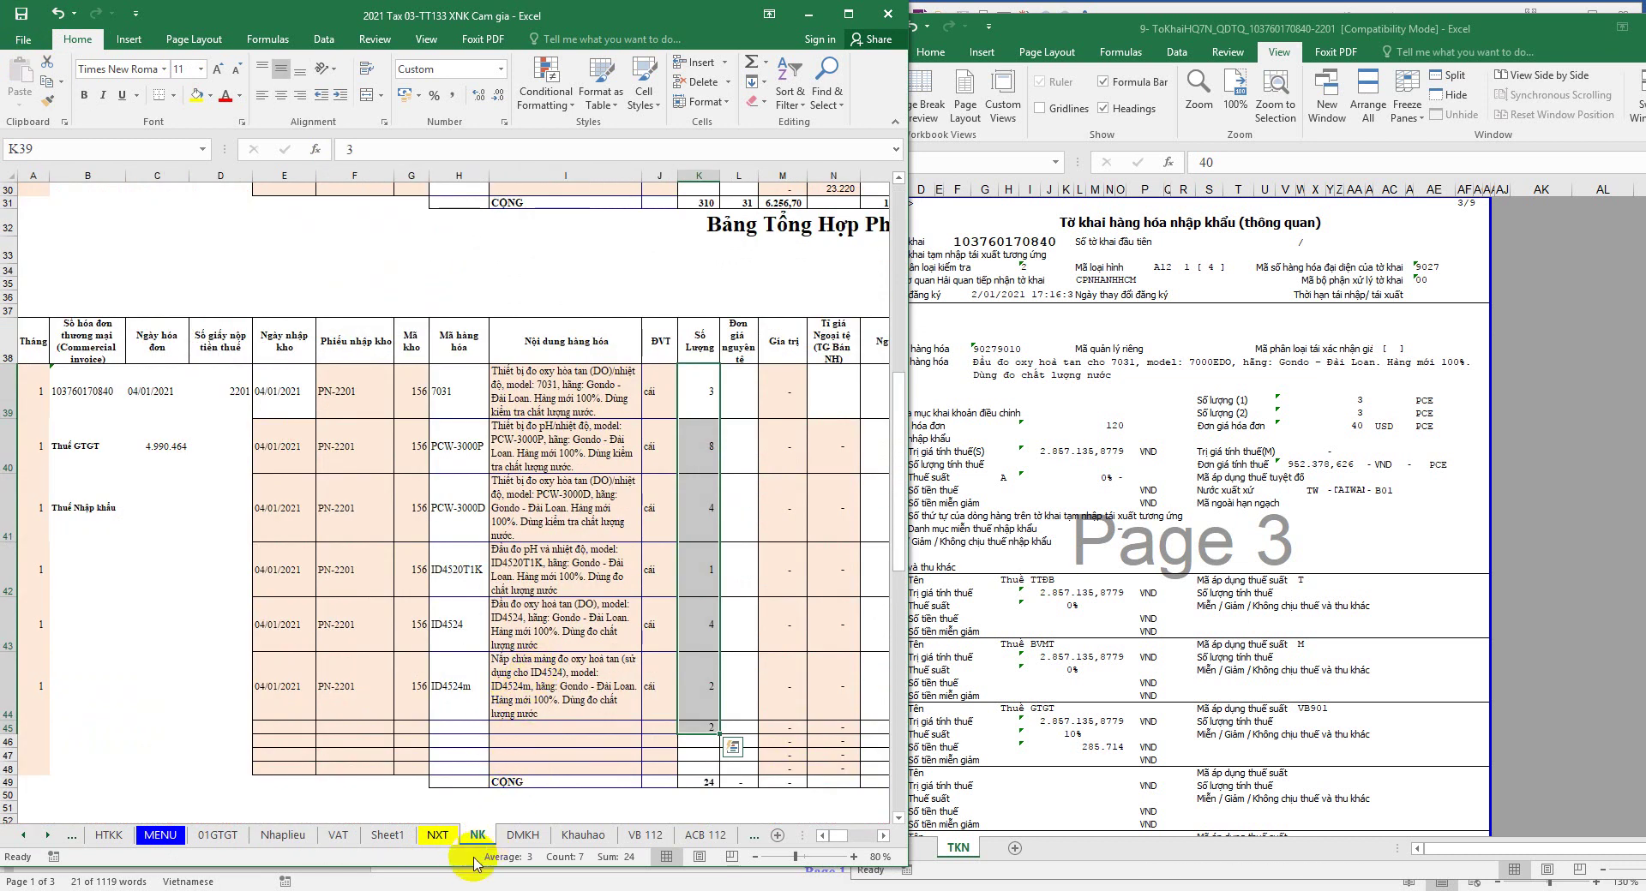
{"action": "left_click", "coordinate": [283, 835]}
{"action": "left_click", "coordinate": [690, 408]}
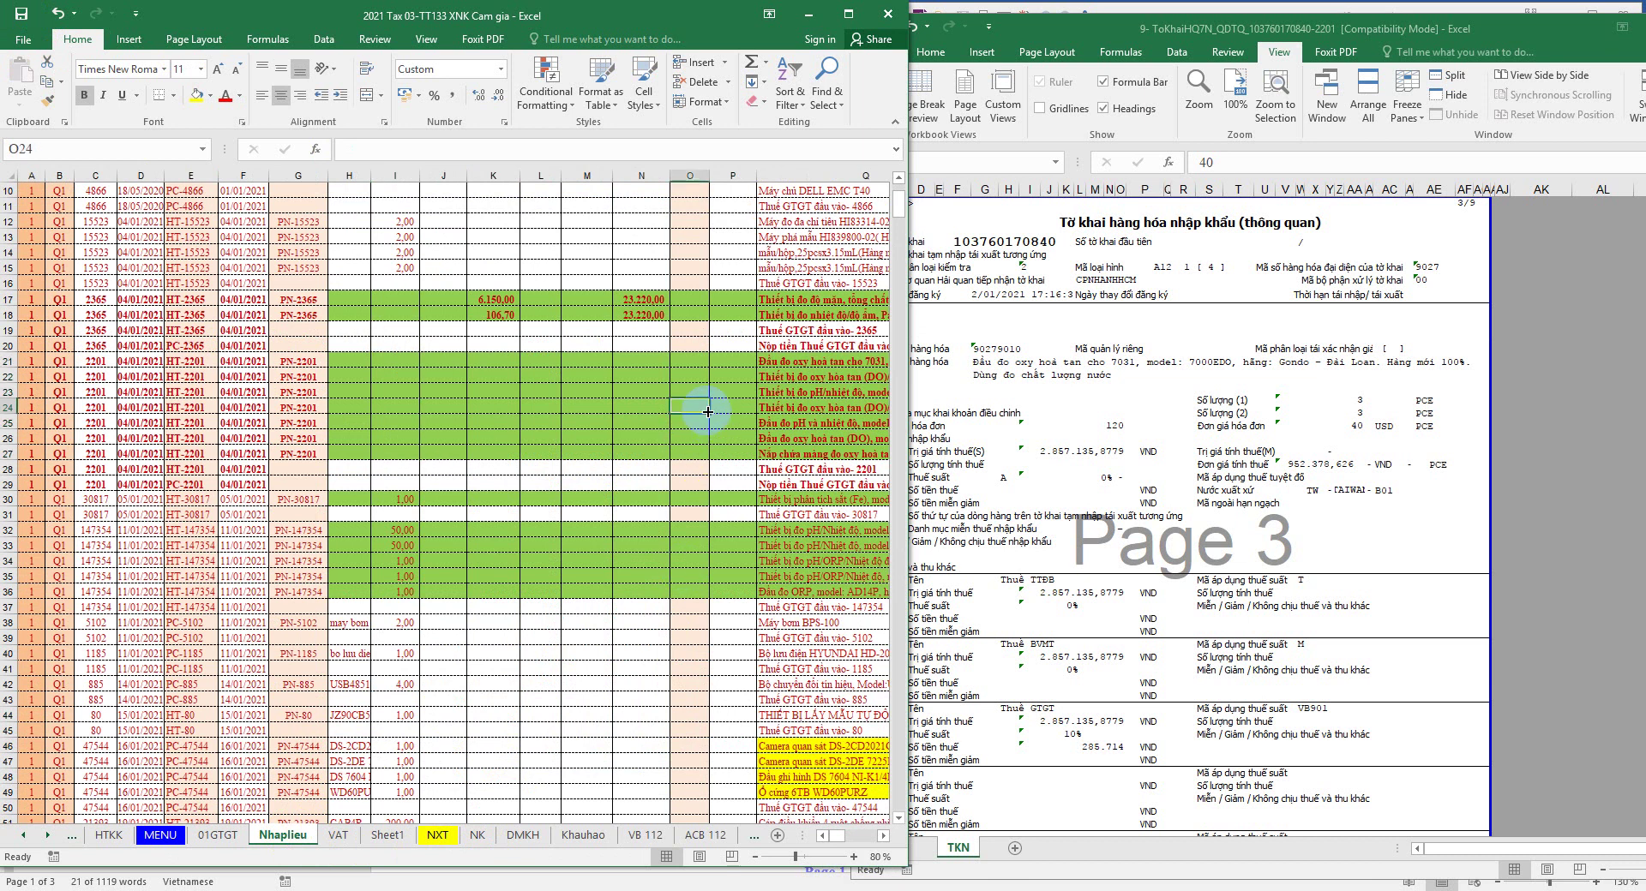
{"action": "left_click", "coordinate": [919, 257]}
{"action": "left_click_drag", "start_coordinate": [919, 257], "coordinate": [1347, 267]}
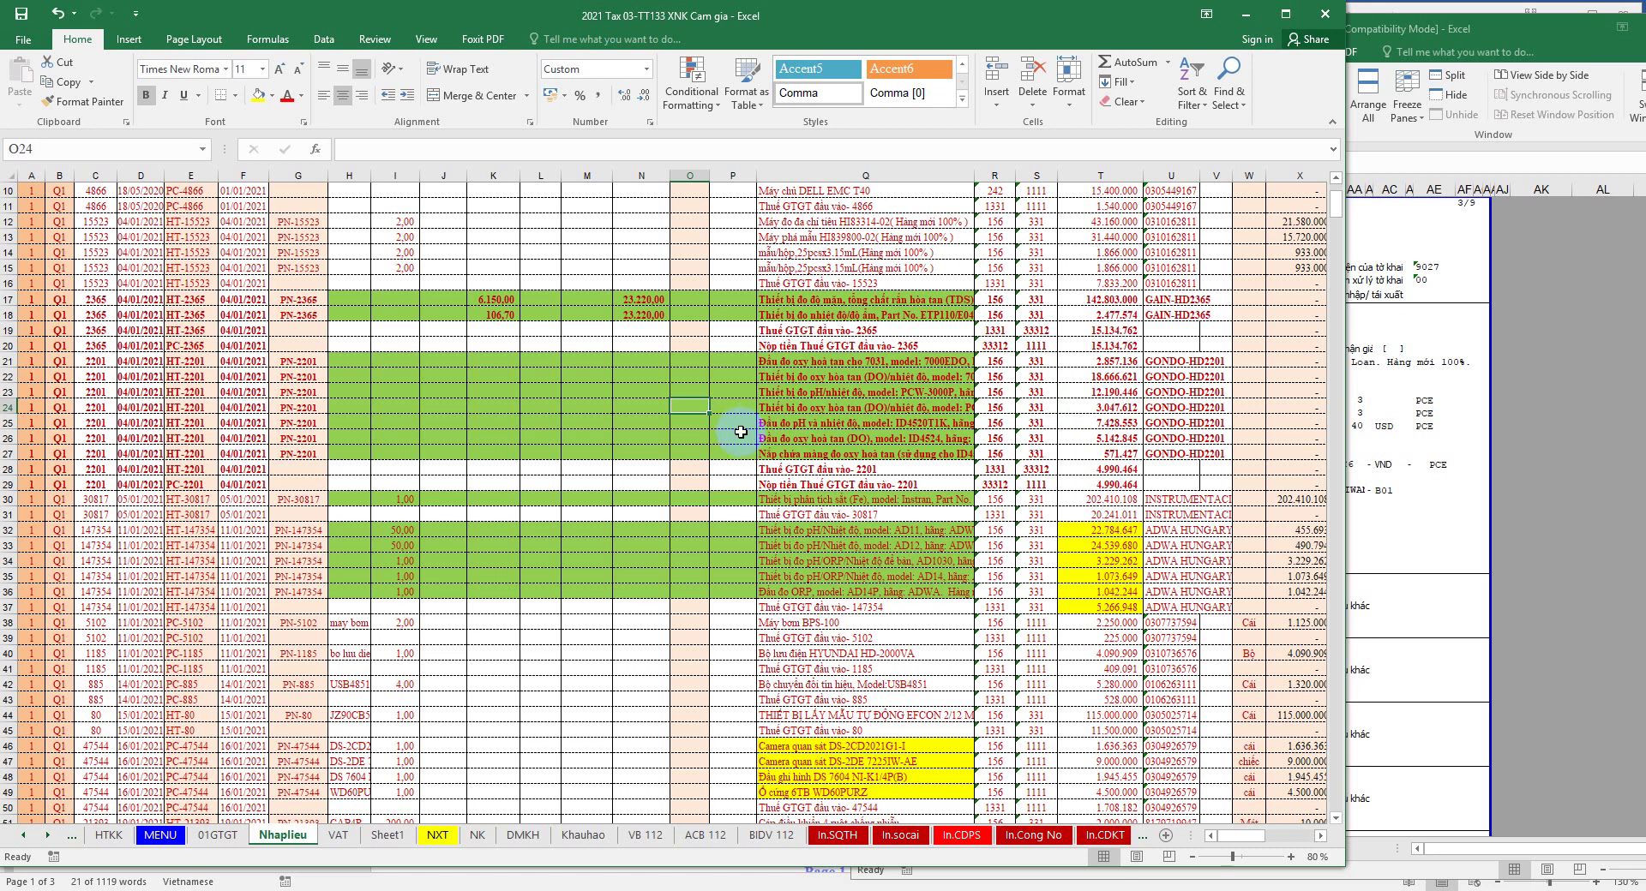
Step: Review the 2201 goods lines in rows 21 to 27 of Nhaplieu against the 2365 goods lines in rows 17 and 18
{"action": "left_click_drag", "start_coordinate": [781, 454], "coordinate": [794, 375]}
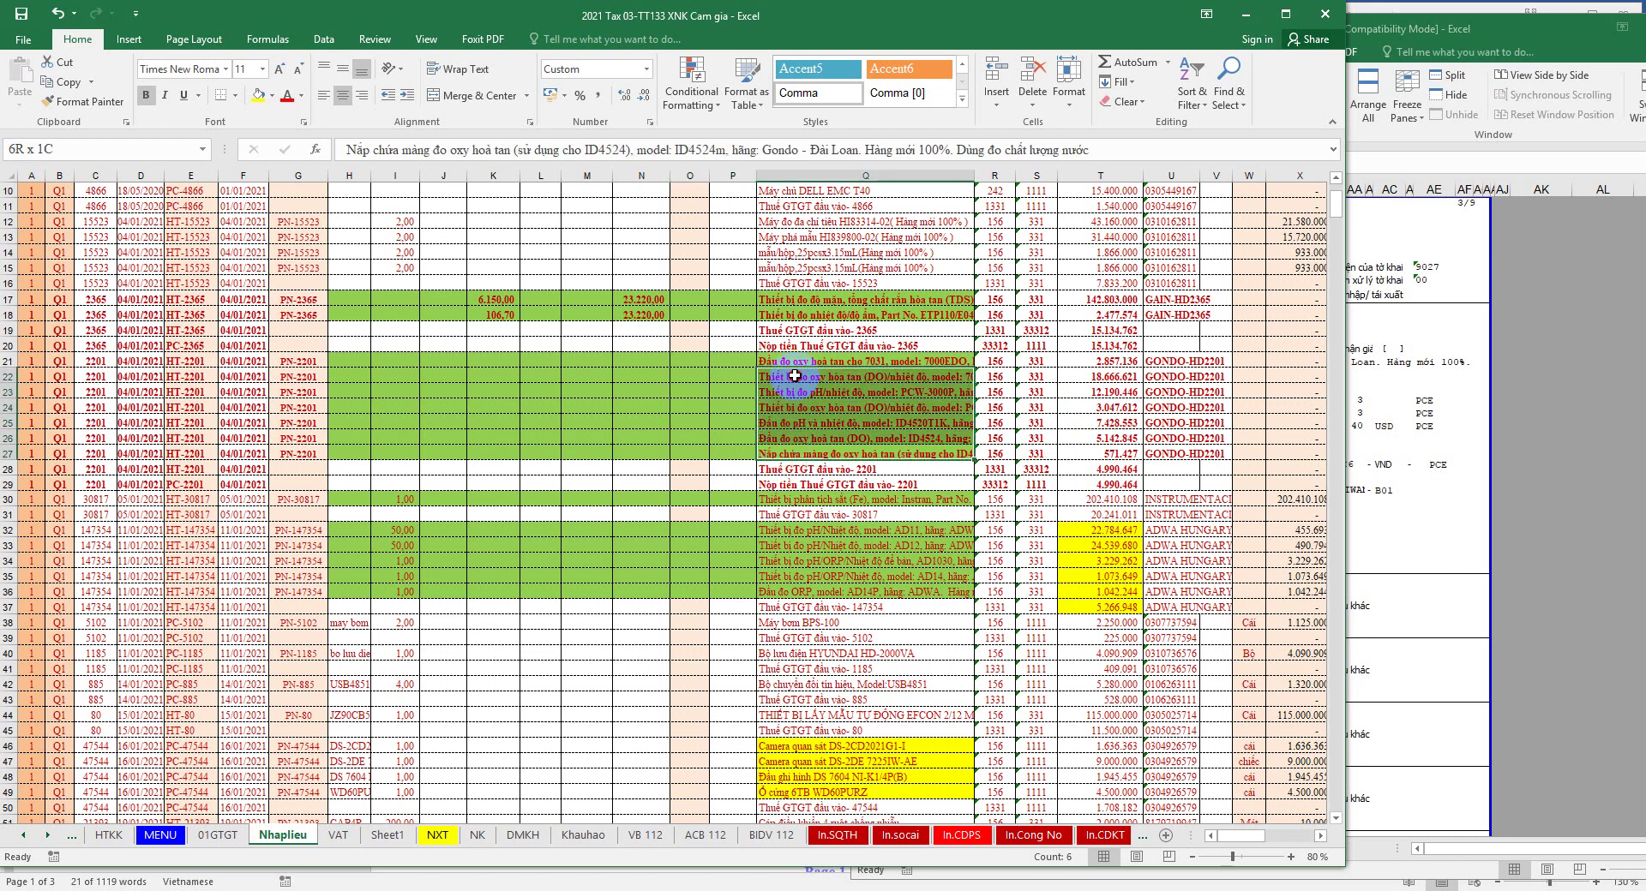
{"action": "left_click", "coordinate": [4, 376]}
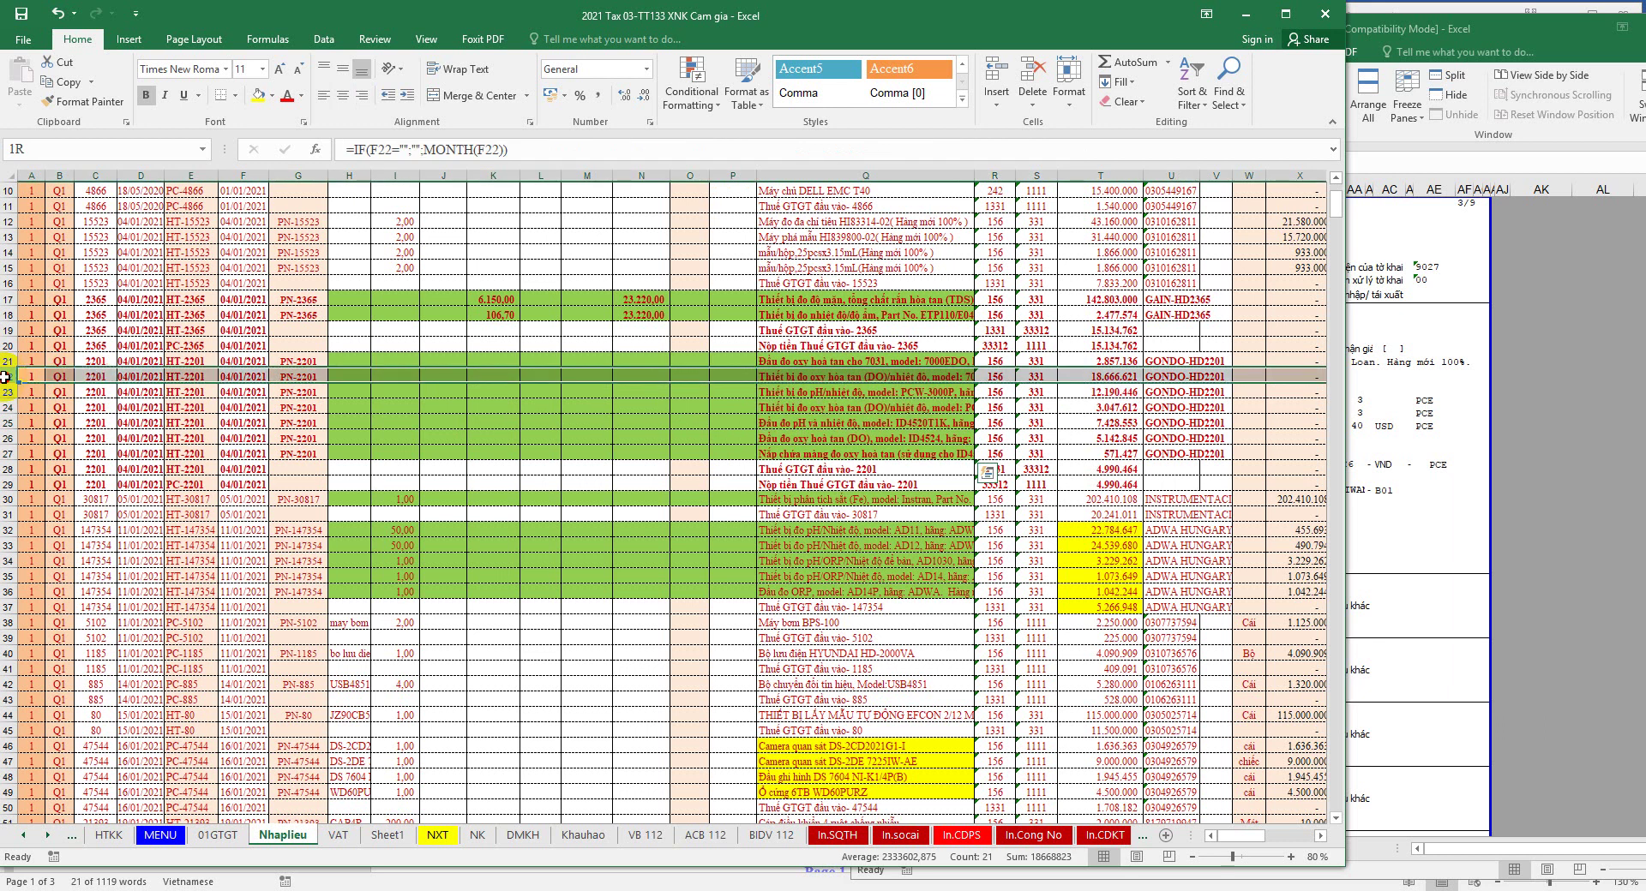
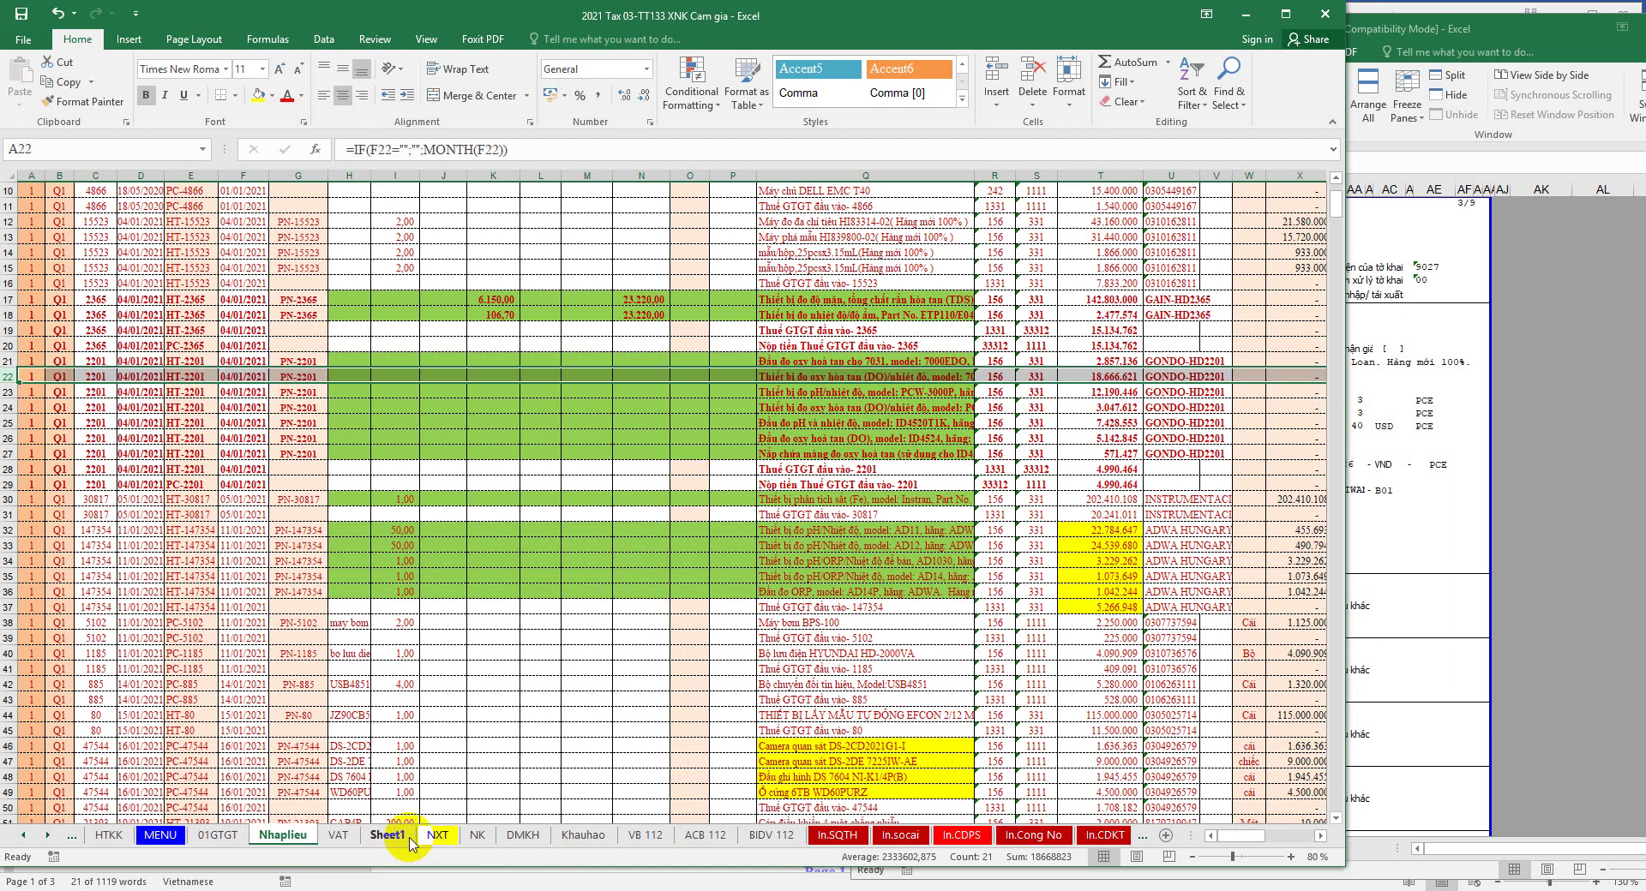
{"action": "left_click", "coordinate": [10, 304]}
{"action": "left_click_drag", "start_coordinate": [11, 305], "coordinate": [19, 343]}
{"action": "left_click_drag", "start_coordinate": [760, 363], "coordinate": [759, 452]}
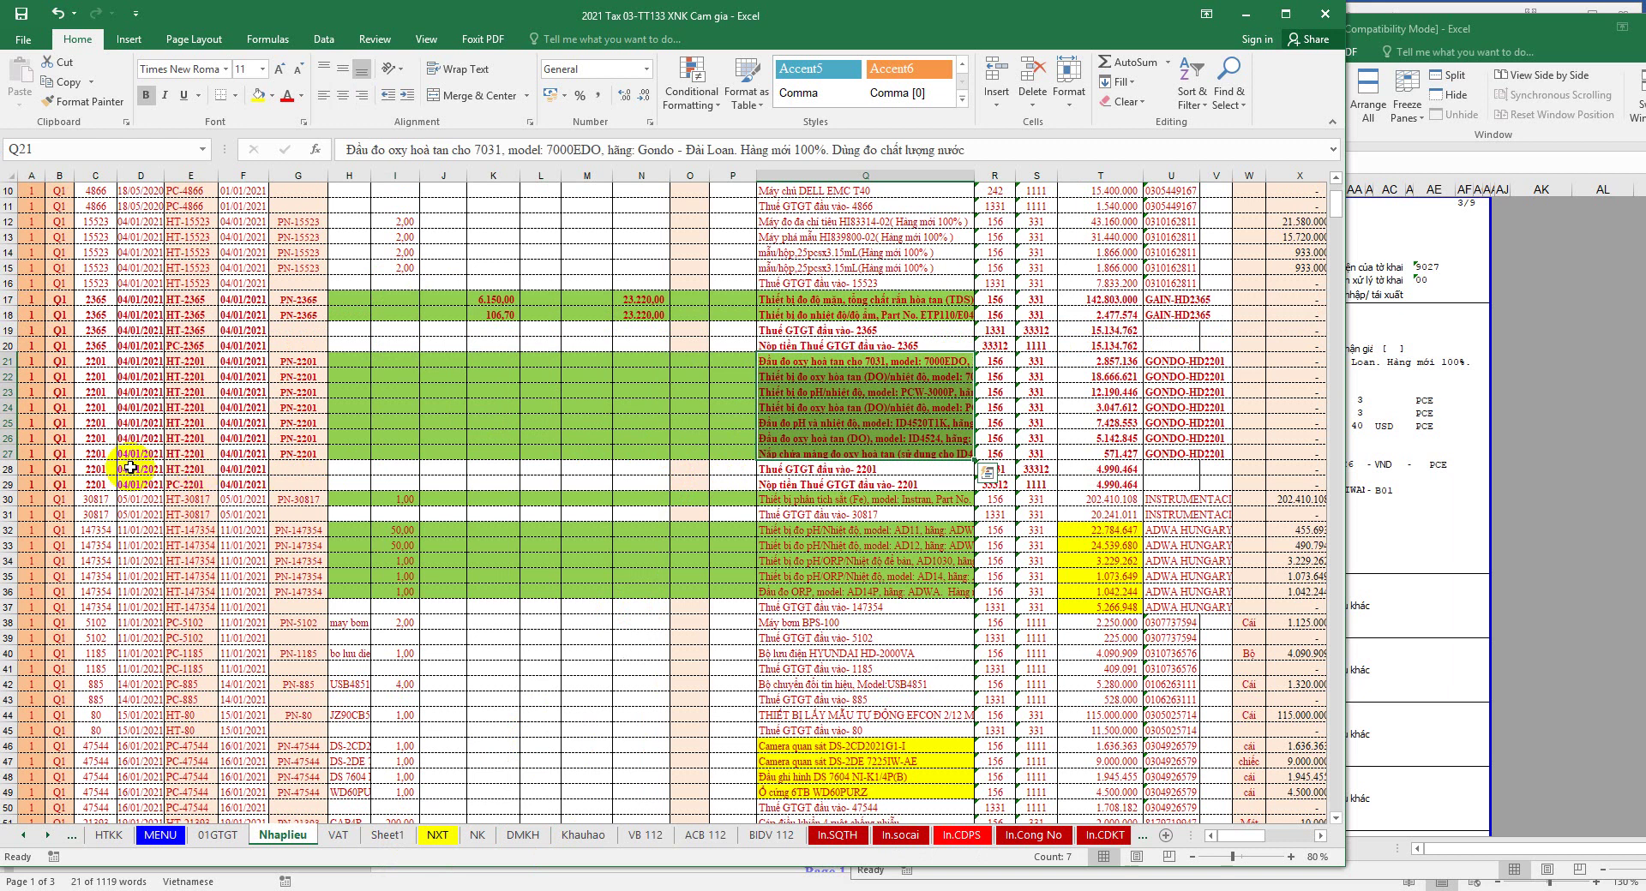
{"action": "left_click_drag", "start_coordinate": [11, 377], "coordinate": [19, 454]}
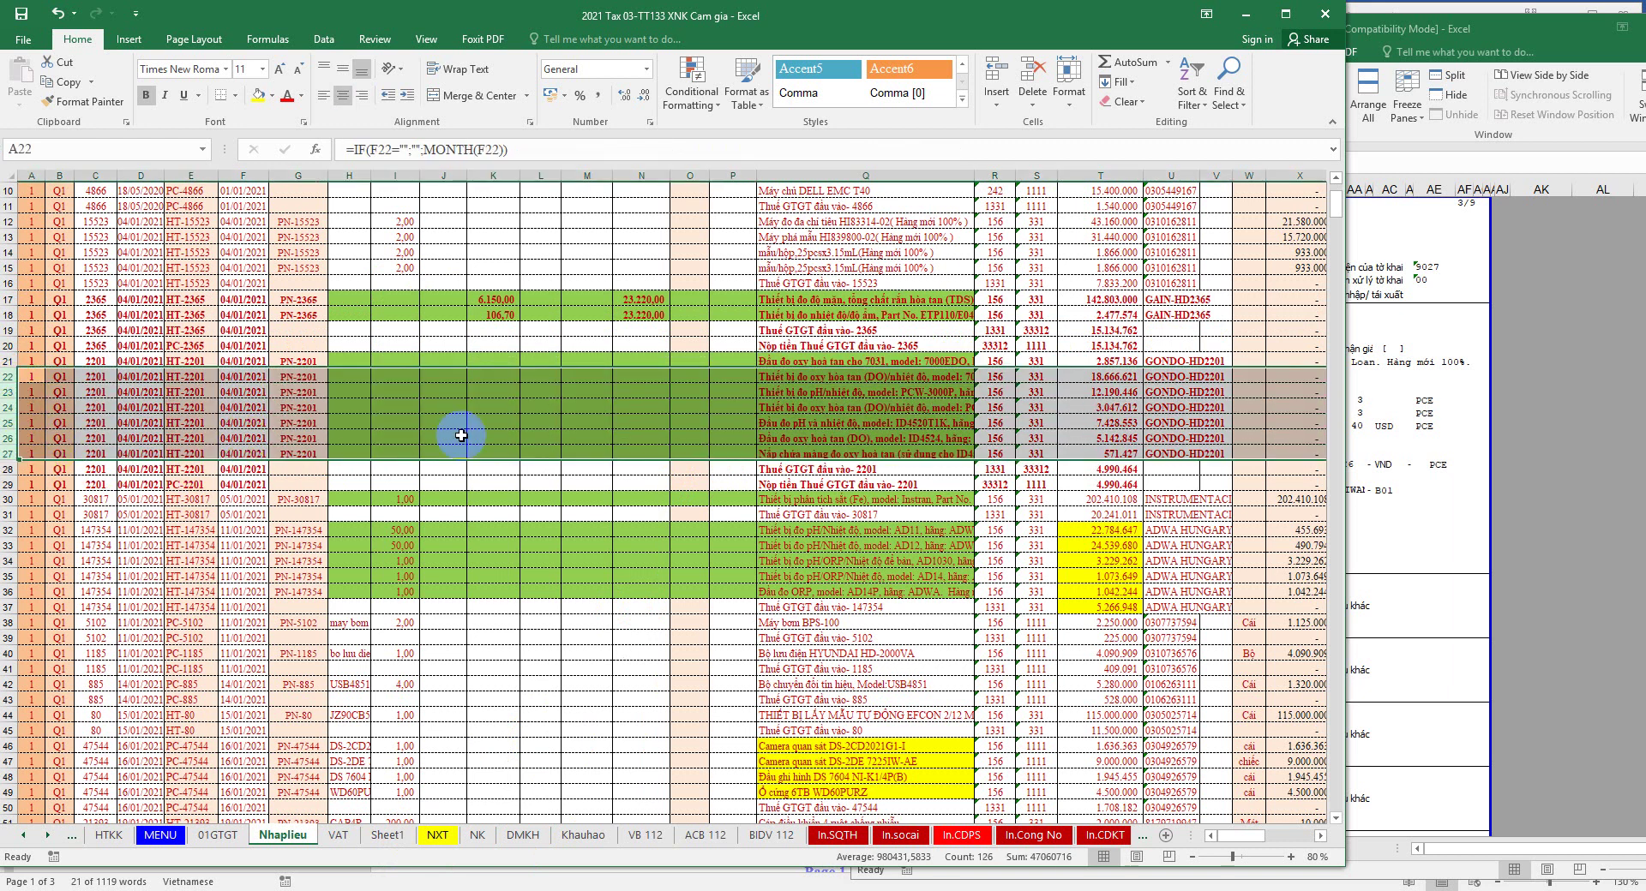
{"action": "left_click_drag", "start_coordinate": [9, 299], "coordinate": [8, 314]}
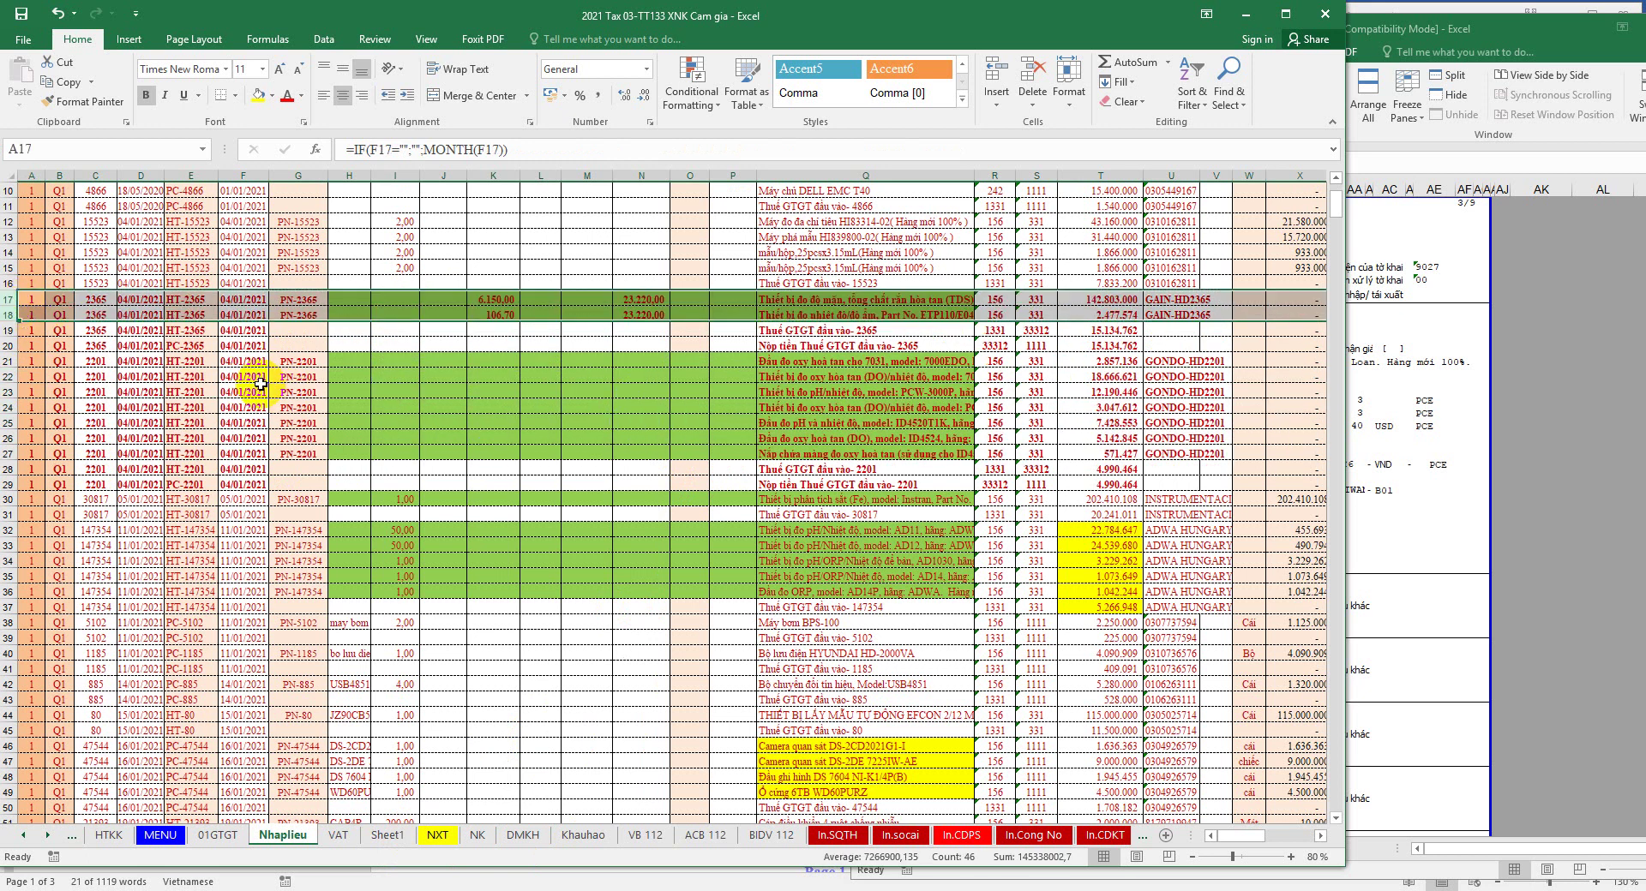
Step: Delete the extra 2201 goods rows 22 to 27 from Nhaplieu, keeping only the first goods line, and check the NK table
{"action": "left_click_drag", "start_coordinate": [9, 377], "coordinate": [18, 454]}
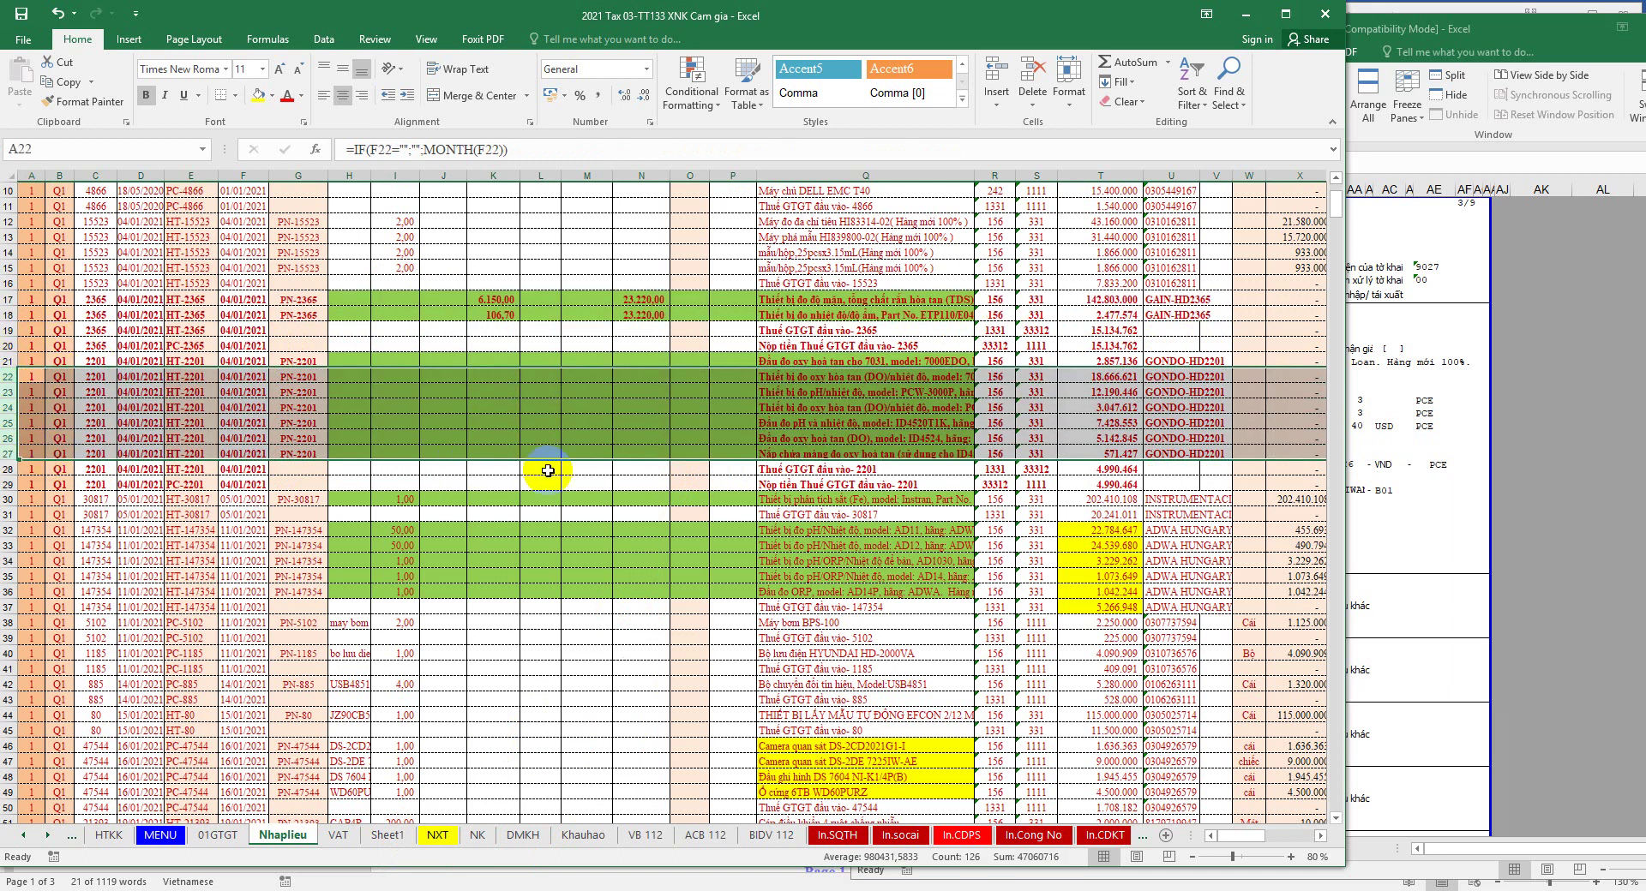
{"action": "right_click", "coordinate": [705, 433]}
{"action": "left_click", "coordinate": [765, 566]}
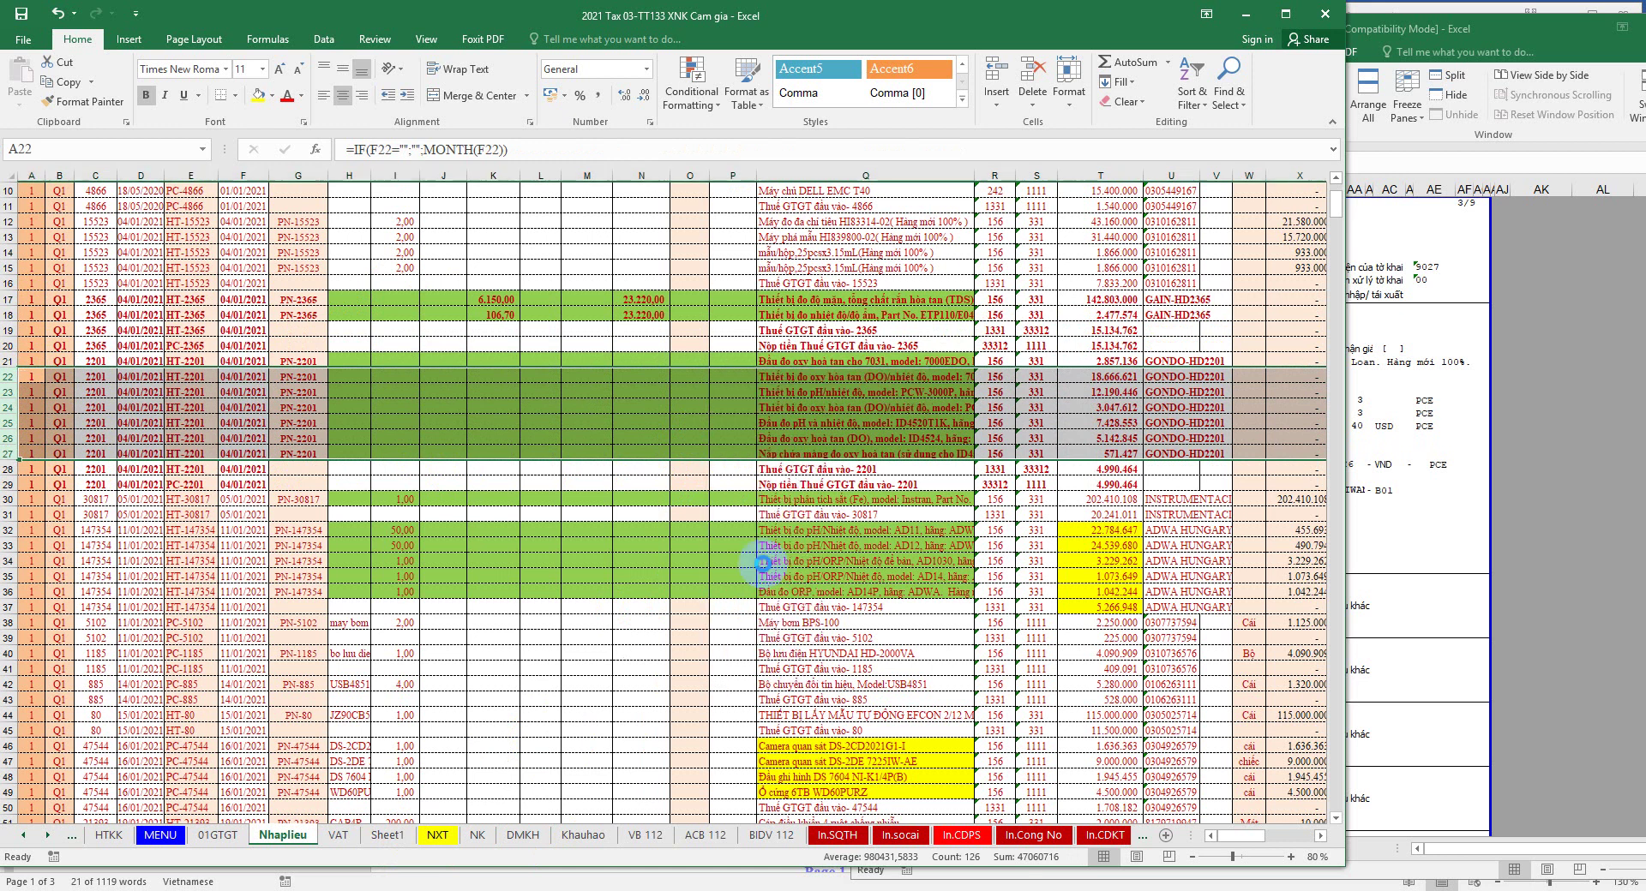
{"action": "left_click", "coordinate": [474, 835]}
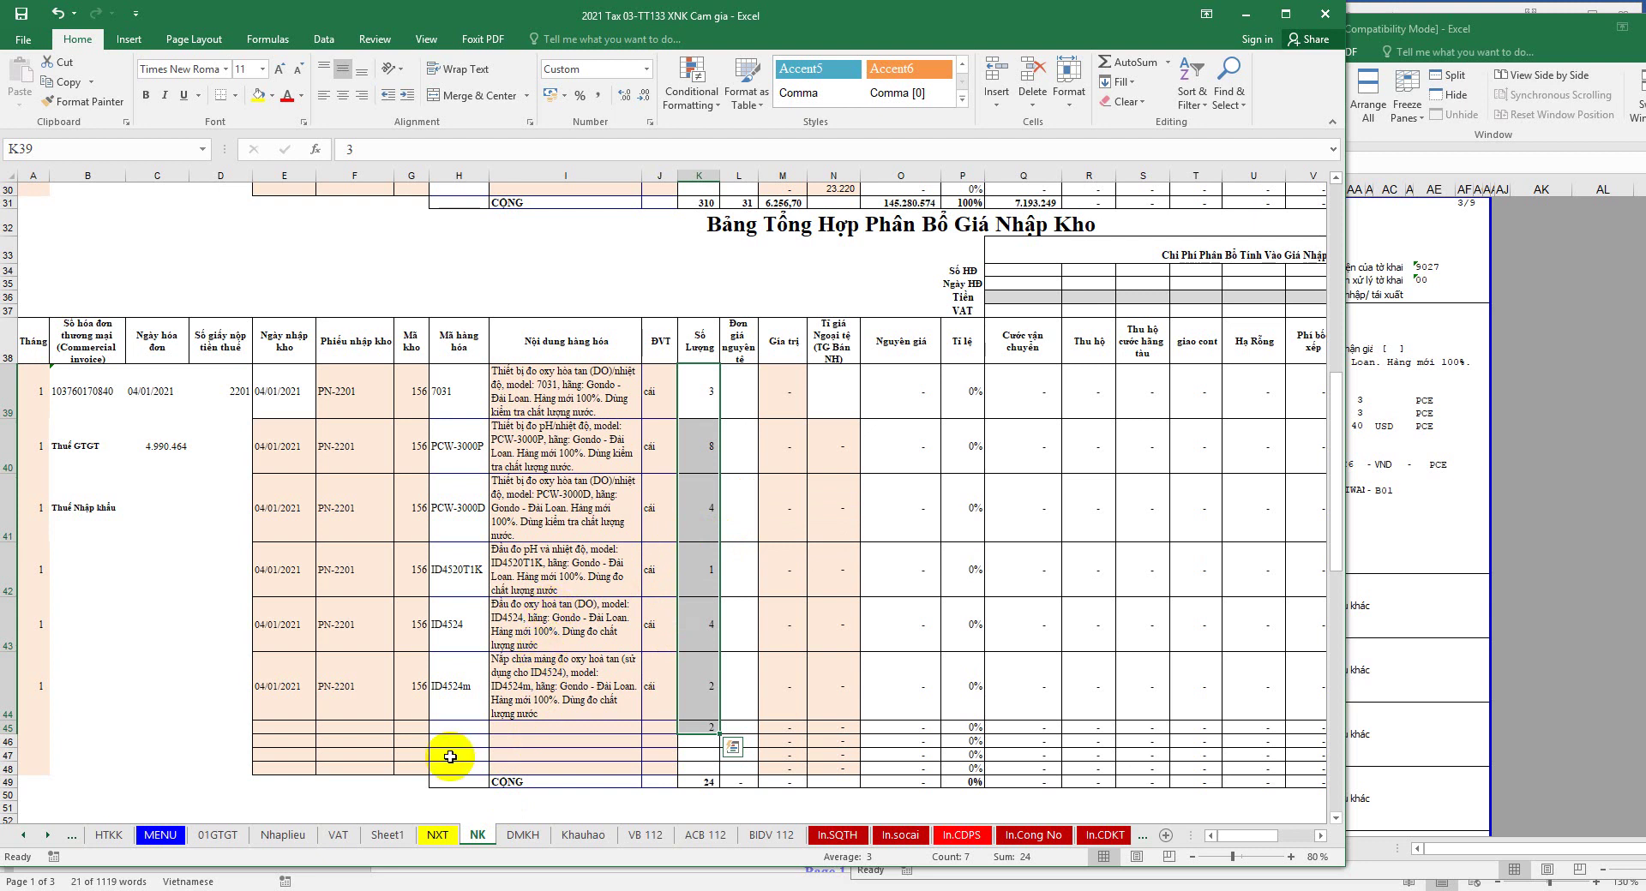
{"action": "left_click", "coordinate": [284, 836]}
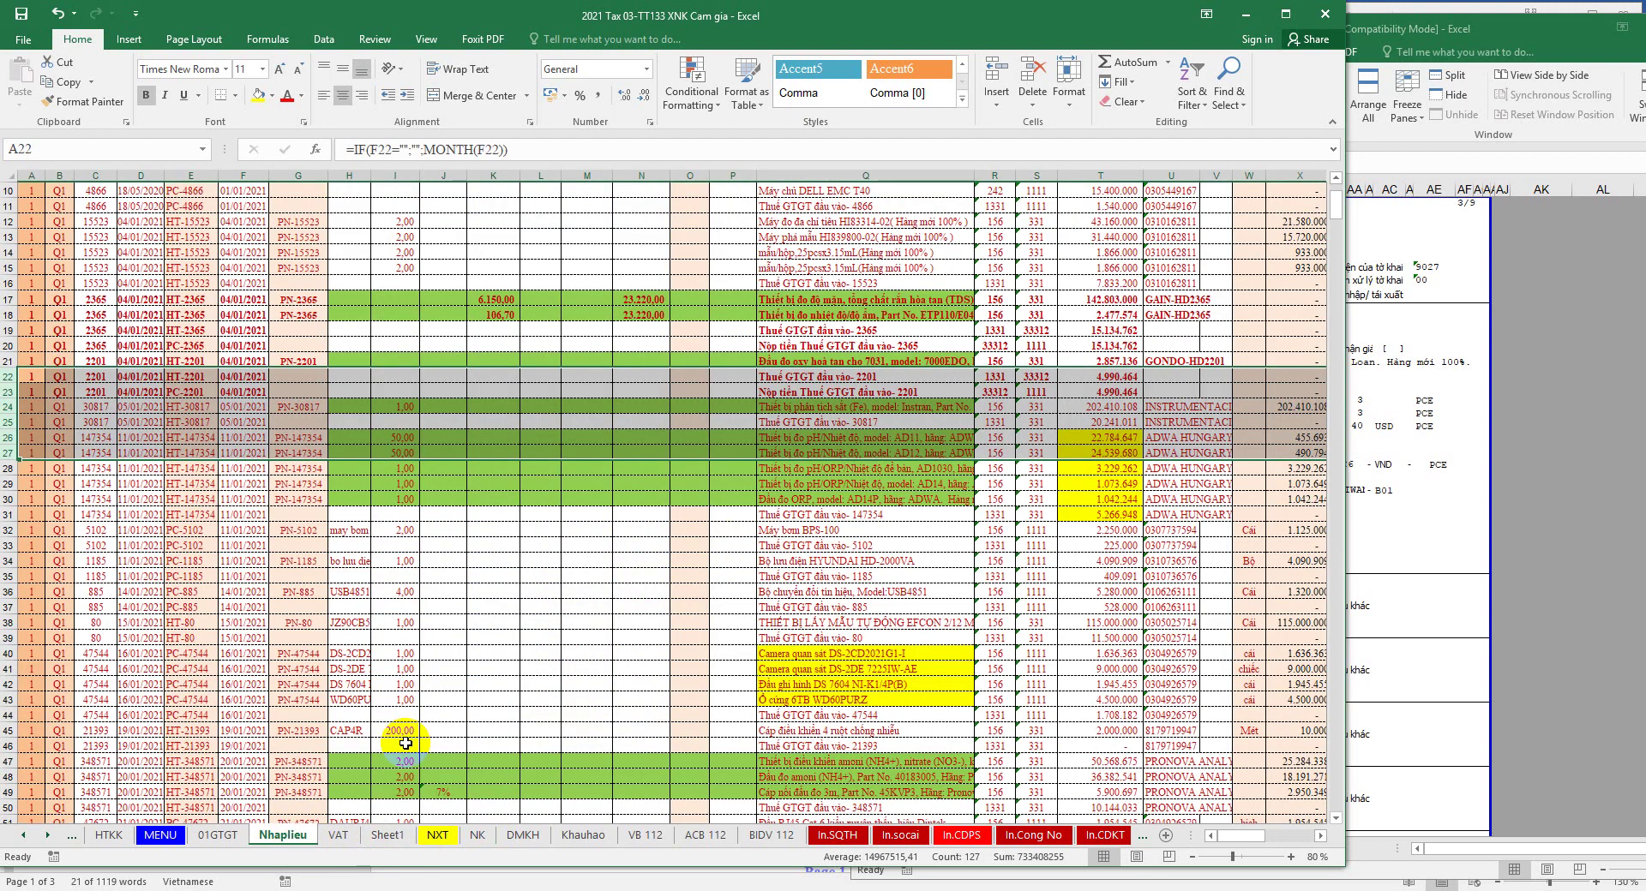
{"action": "left_click", "coordinate": [519, 388]}
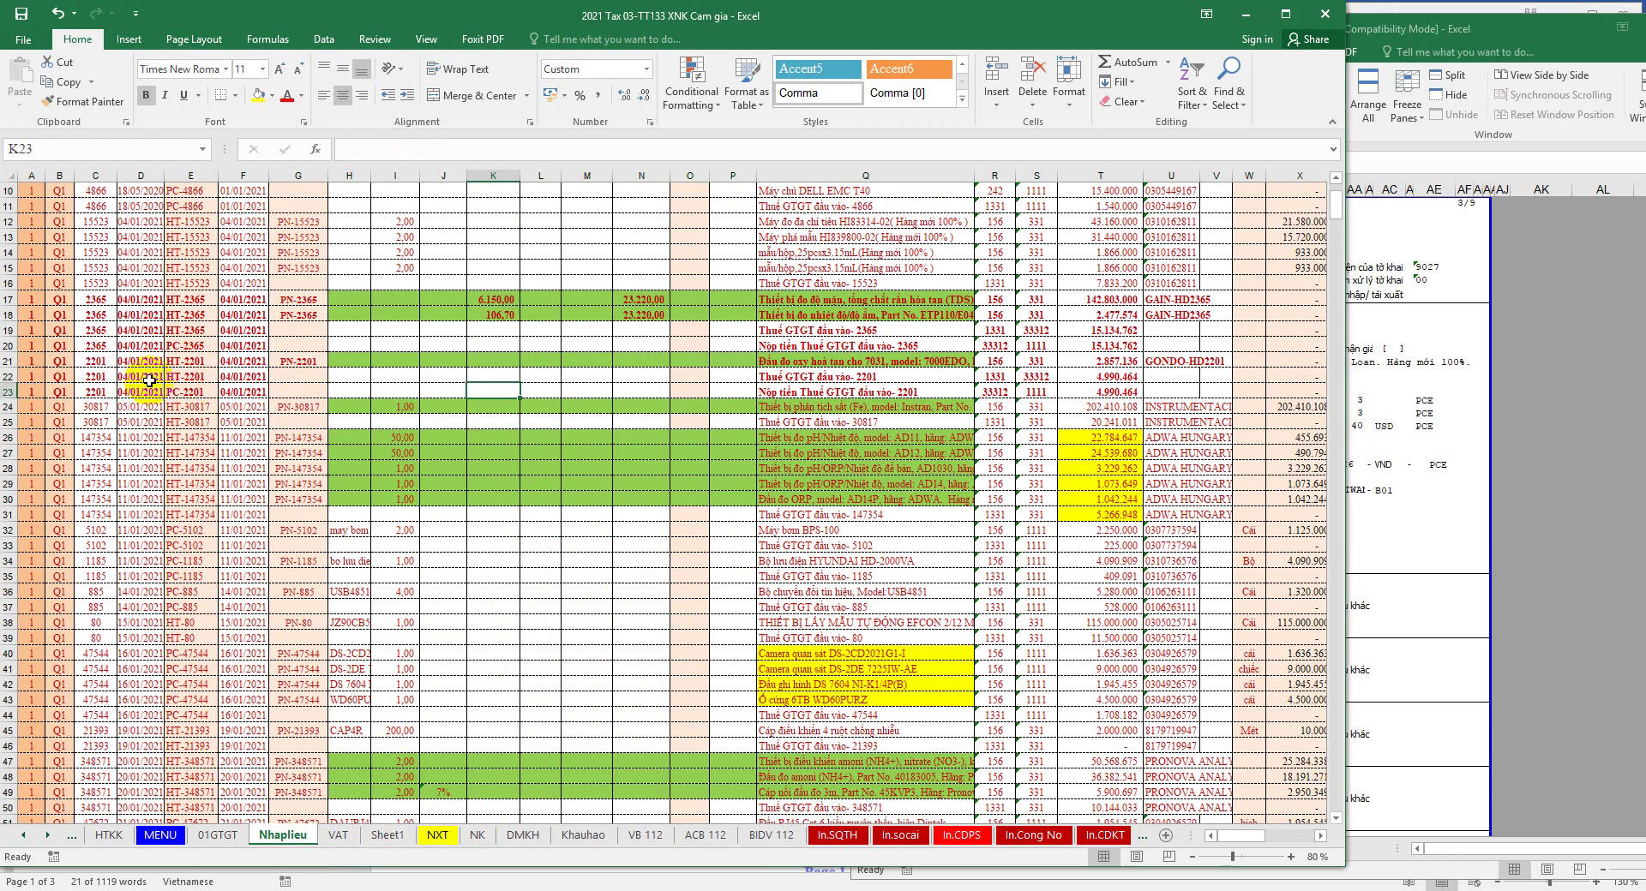
Step: Check the remaining 2201 goods and tax entries in rows 21 to 23 of Nhaplieu and save the workbook
{"action": "left_click_drag", "start_coordinate": [9, 360], "coordinate": [7, 385]}
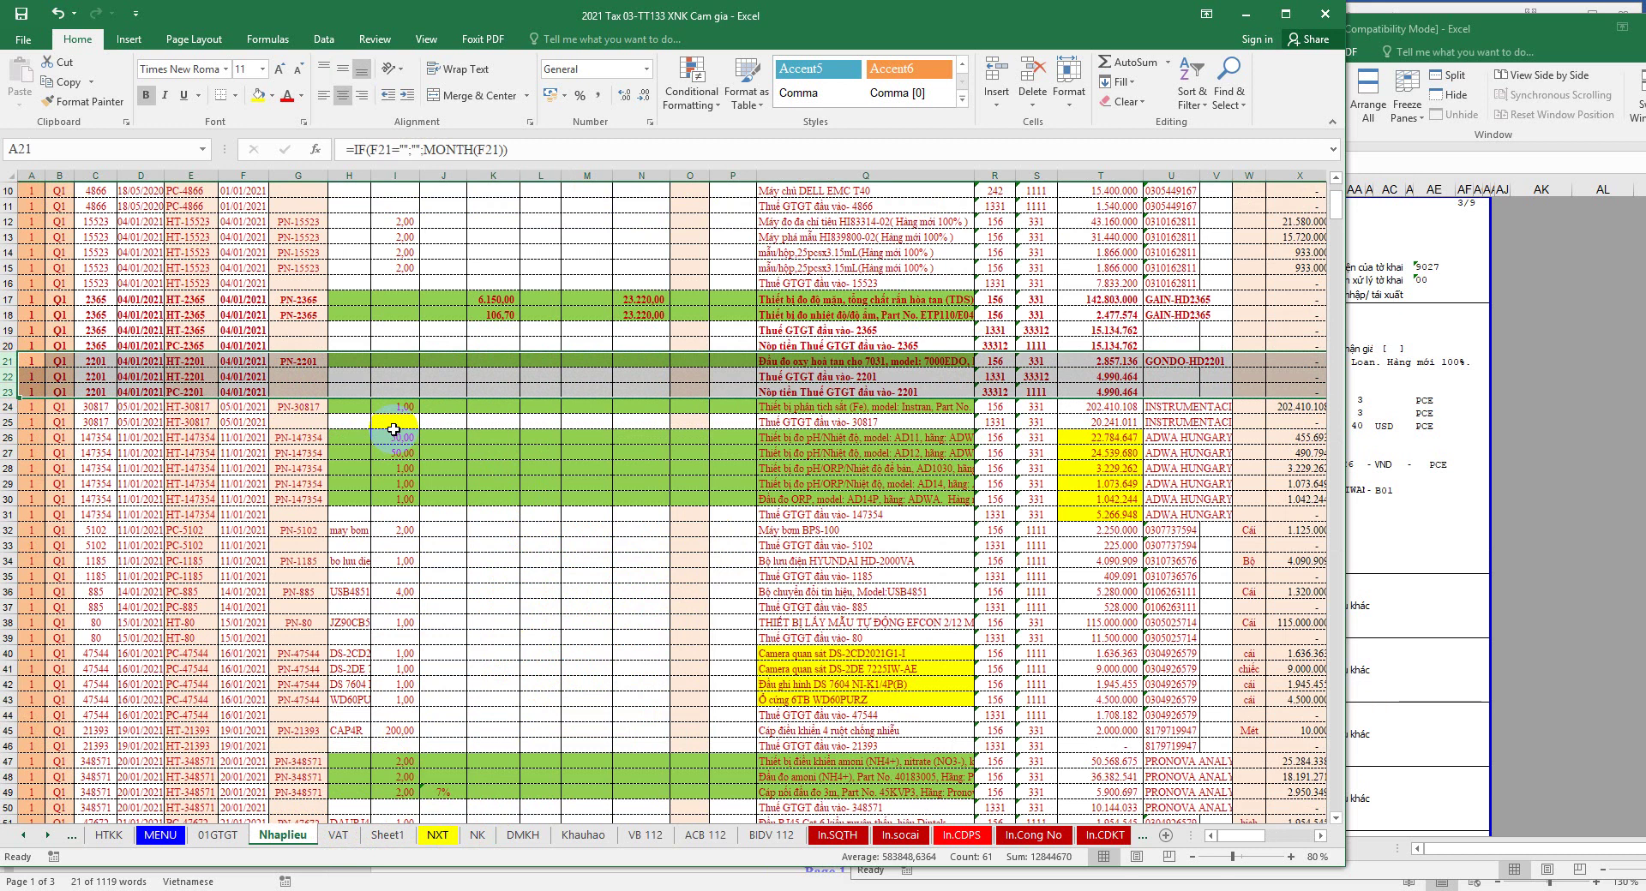
{"action": "left_click", "coordinate": [812, 371]}
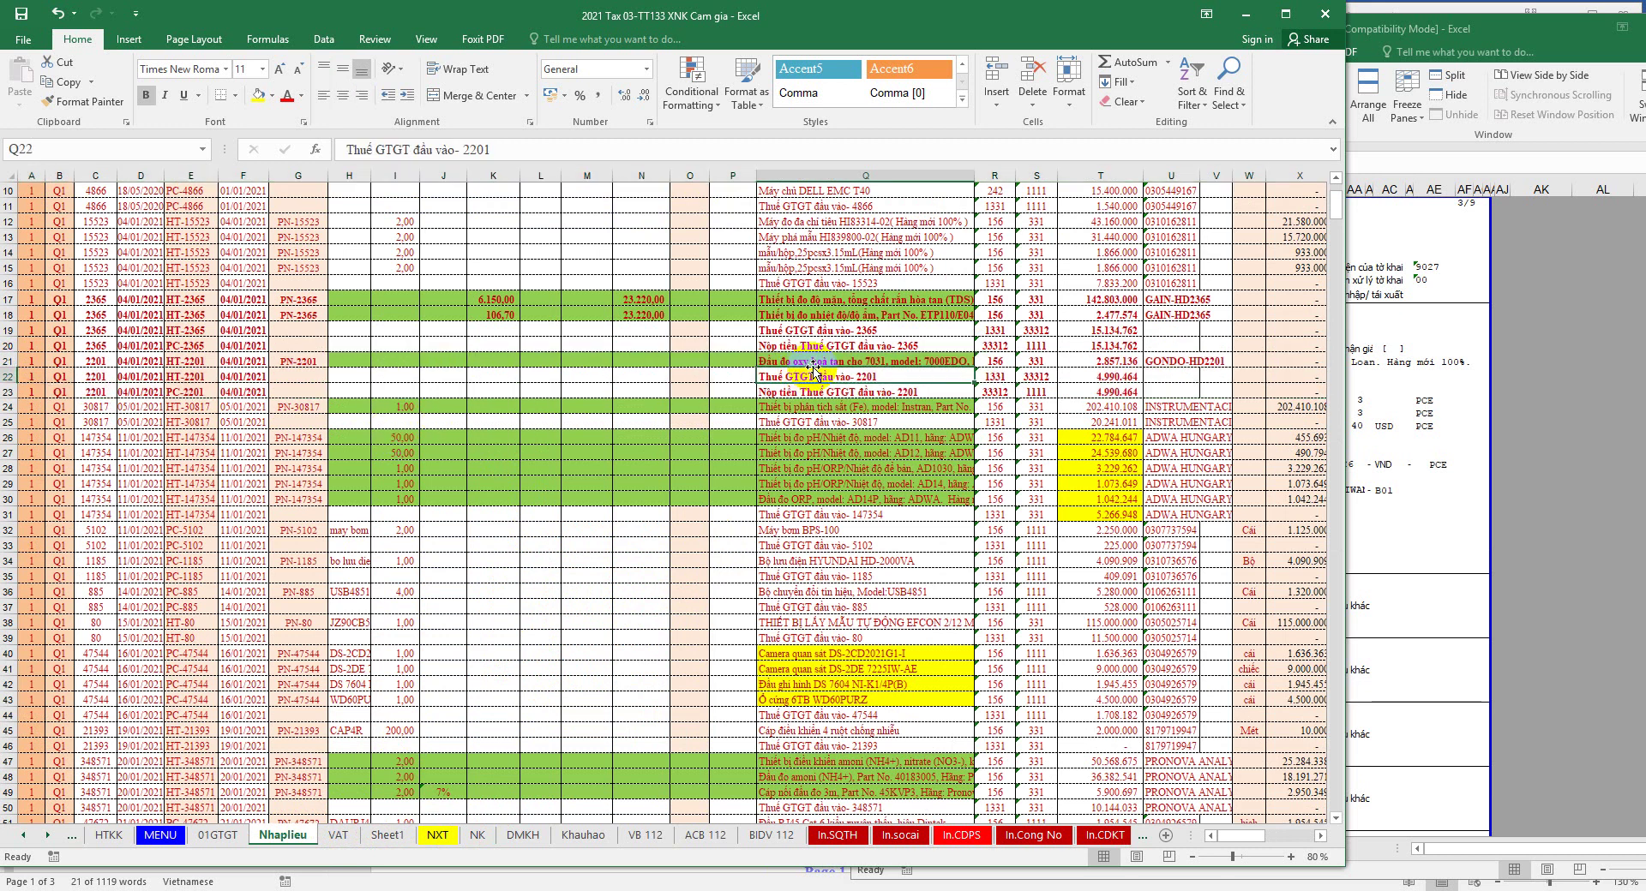
{"action": "left_click", "coordinate": [830, 361]}
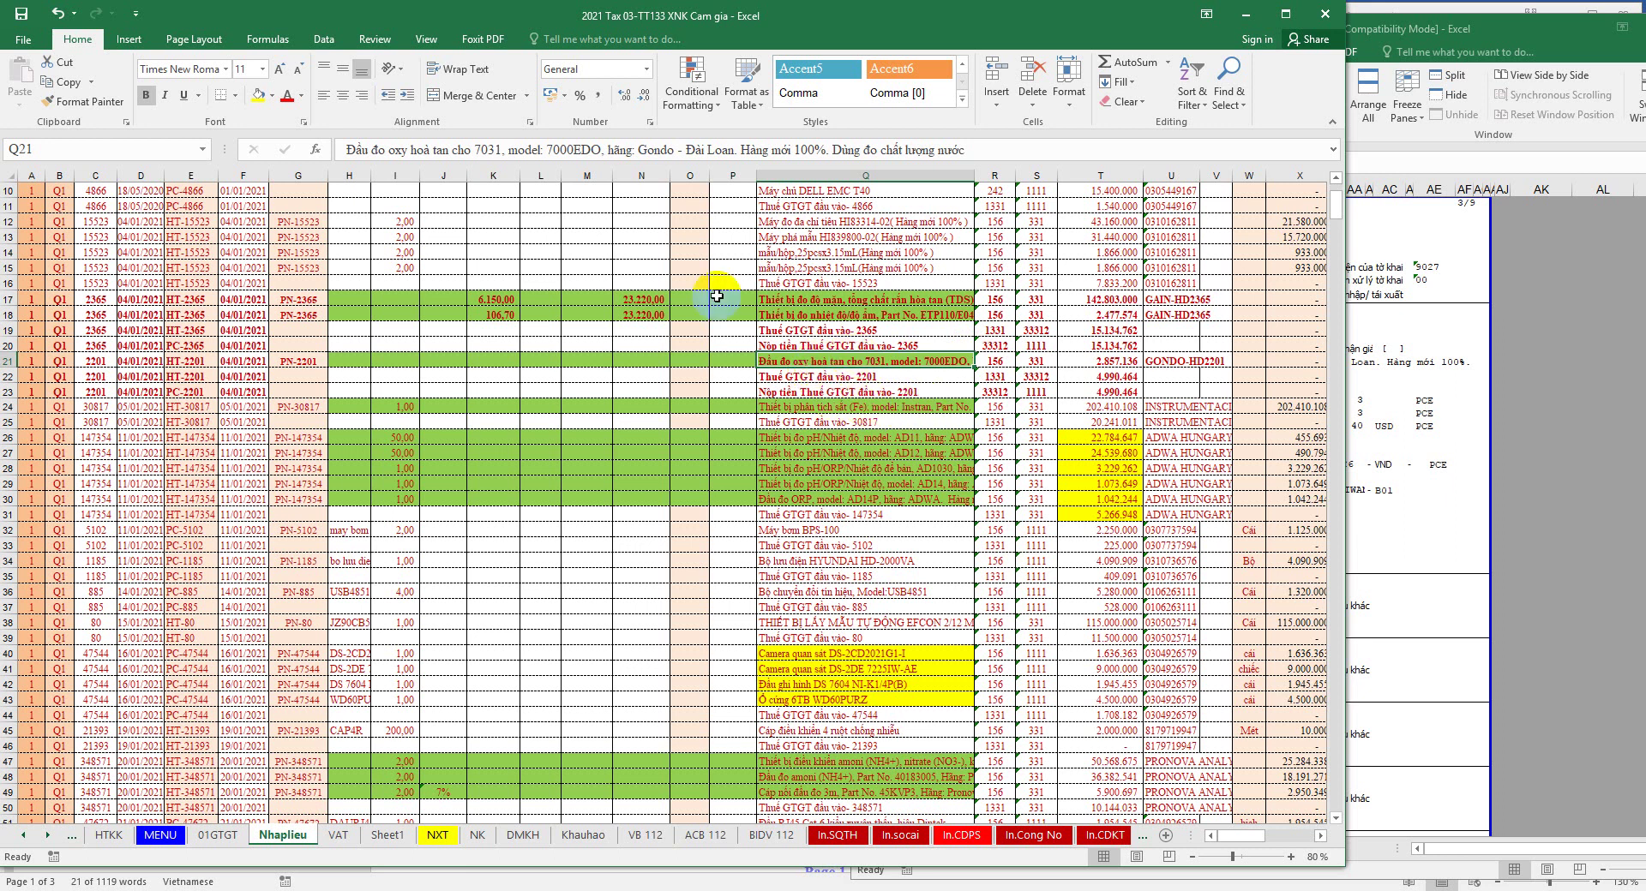
{"action": "left_click", "coordinate": [22, 12]}
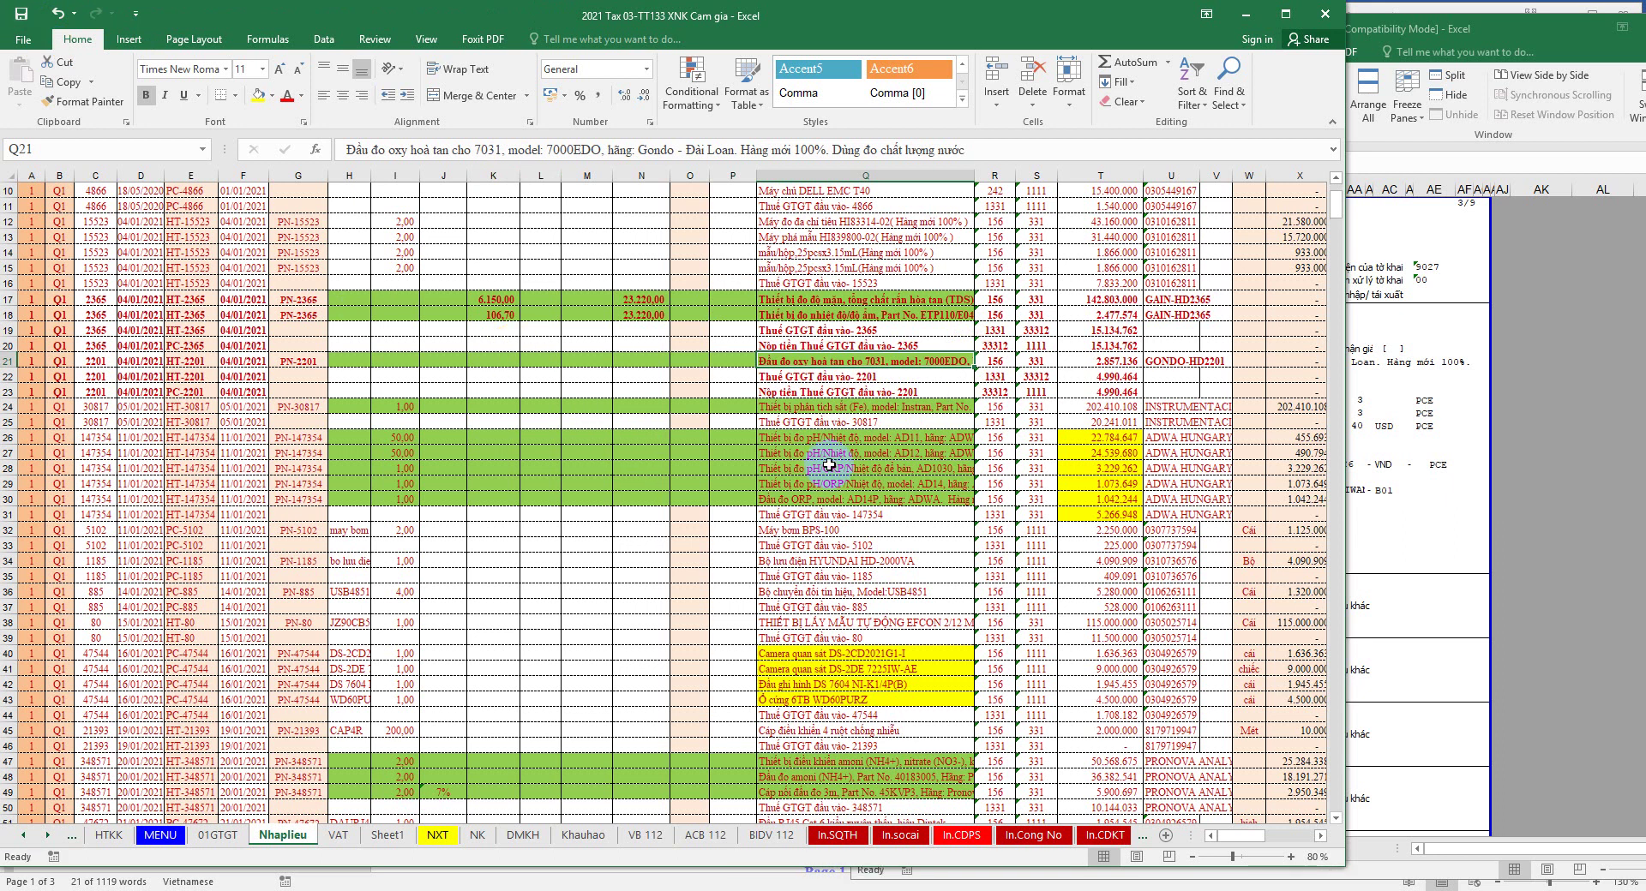
Step: Look up the total payment in 9-Contract 20-6.pdf and enter 2166 in K21 of Nhaplieu for the 2201 goods line
{"action": "left_click", "coordinate": [1393, 433]}
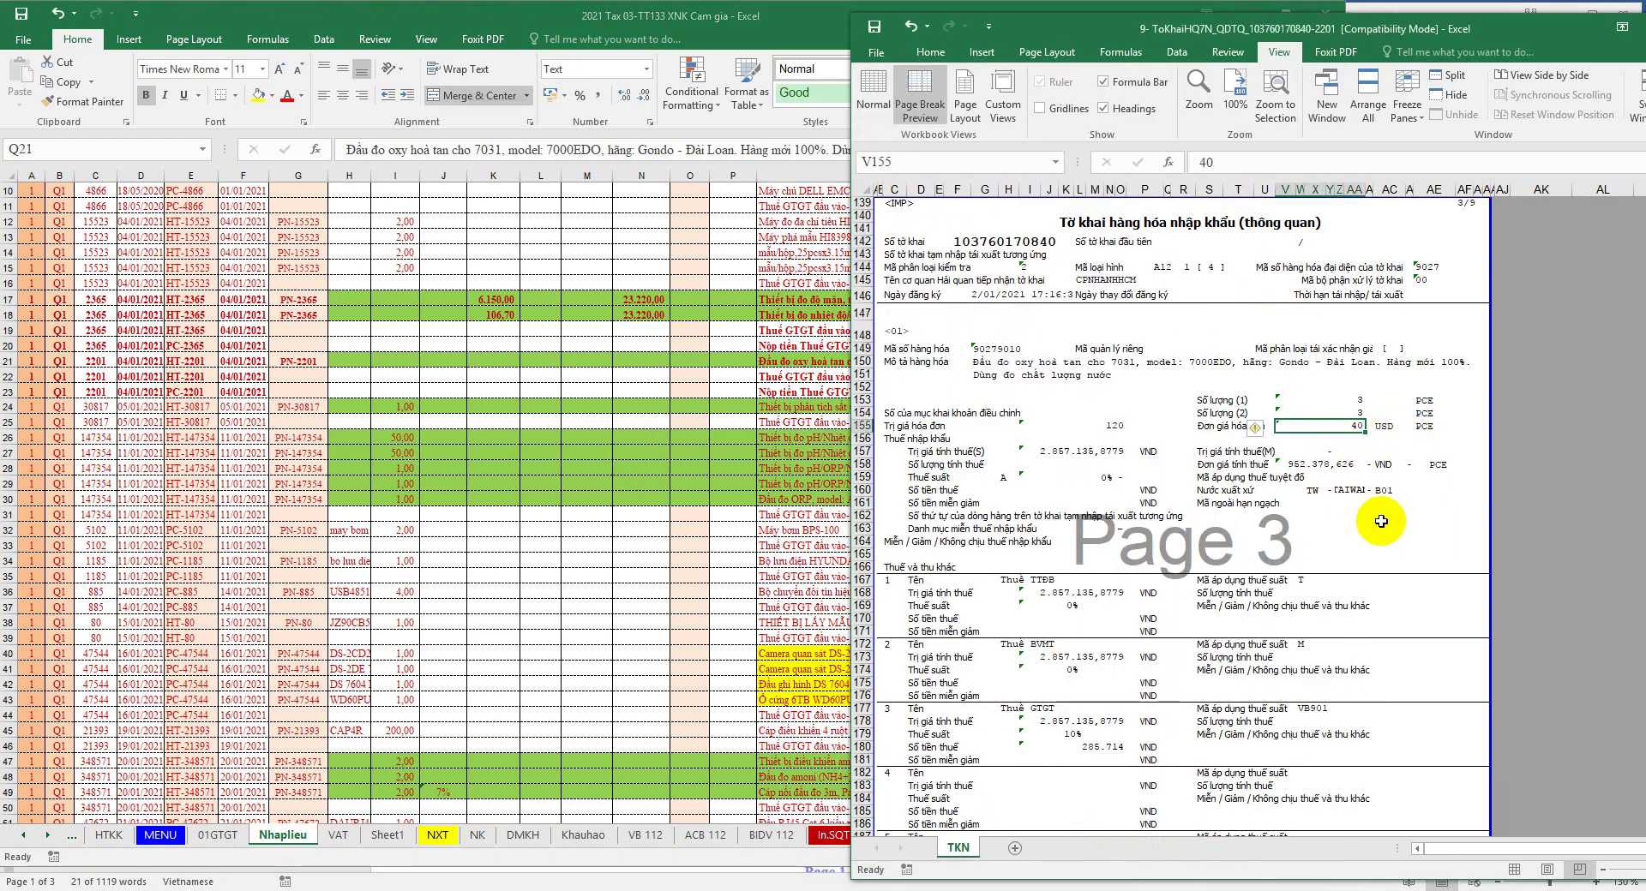
{"action": "key", "text": "alt+Tab"}
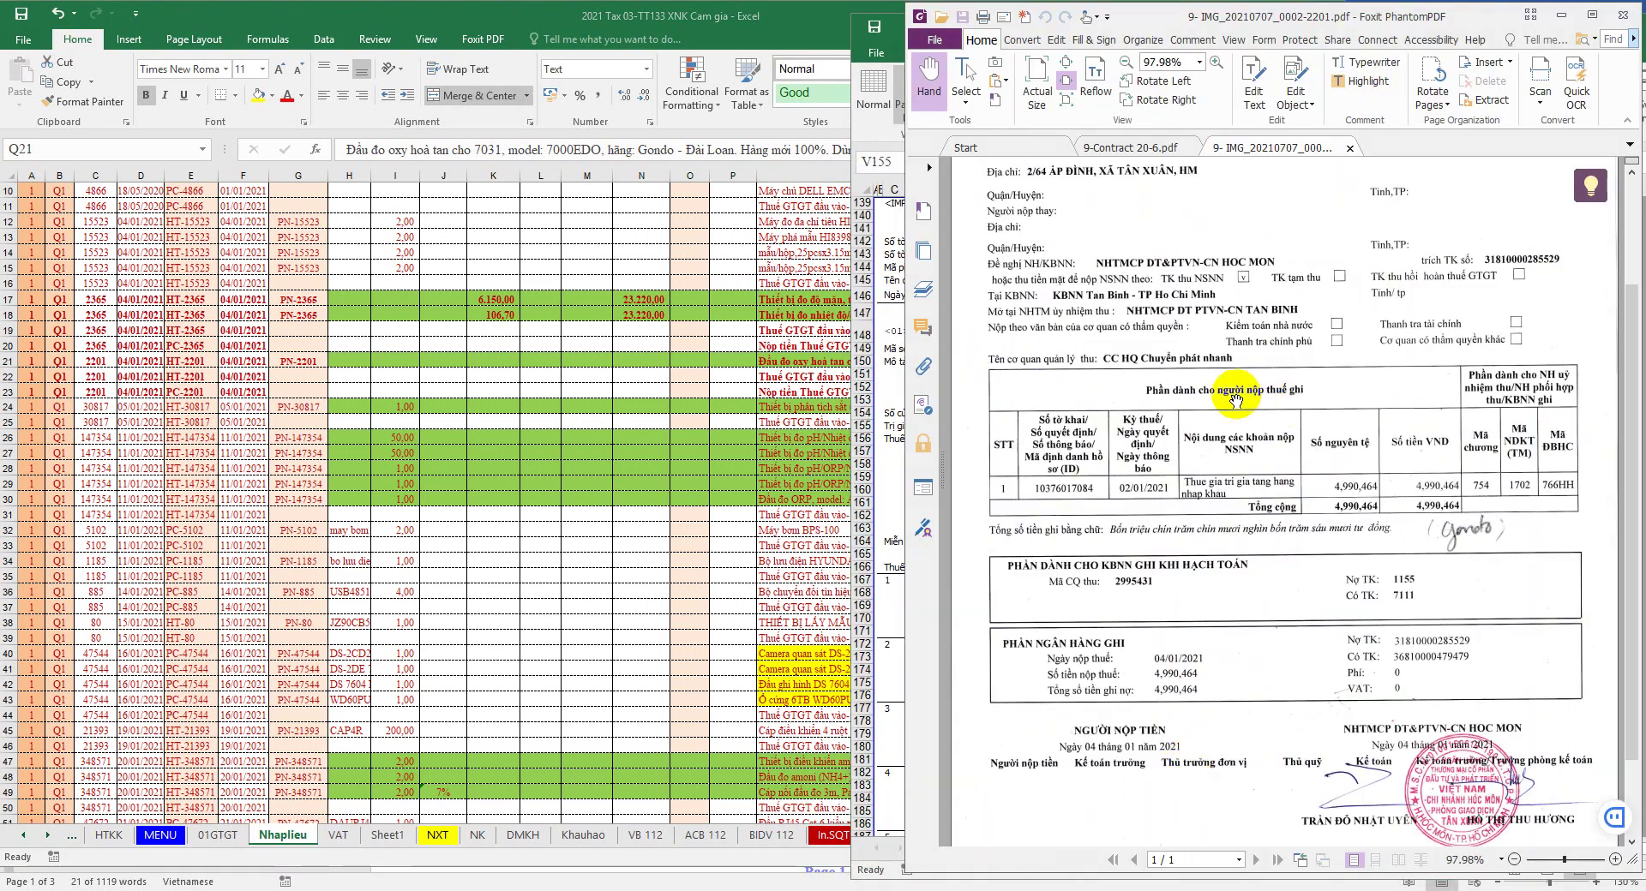
{"action": "left_click", "coordinate": [1127, 148]}
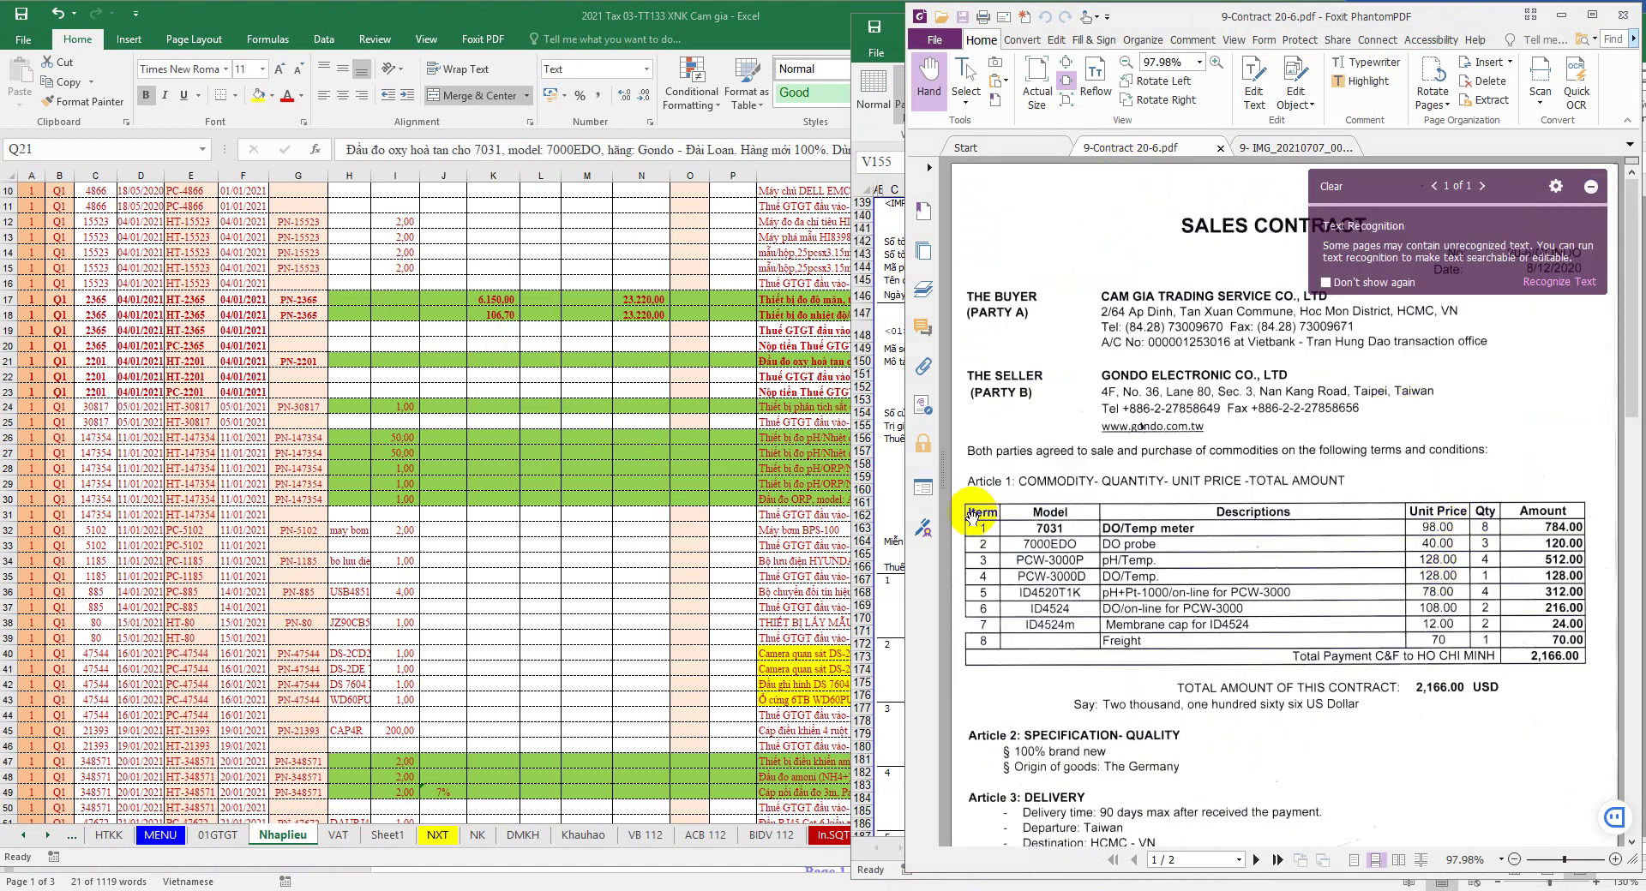
{"action": "key", "text": "alt+Tab"}
{"action": "left_click", "coordinate": [503, 356]}
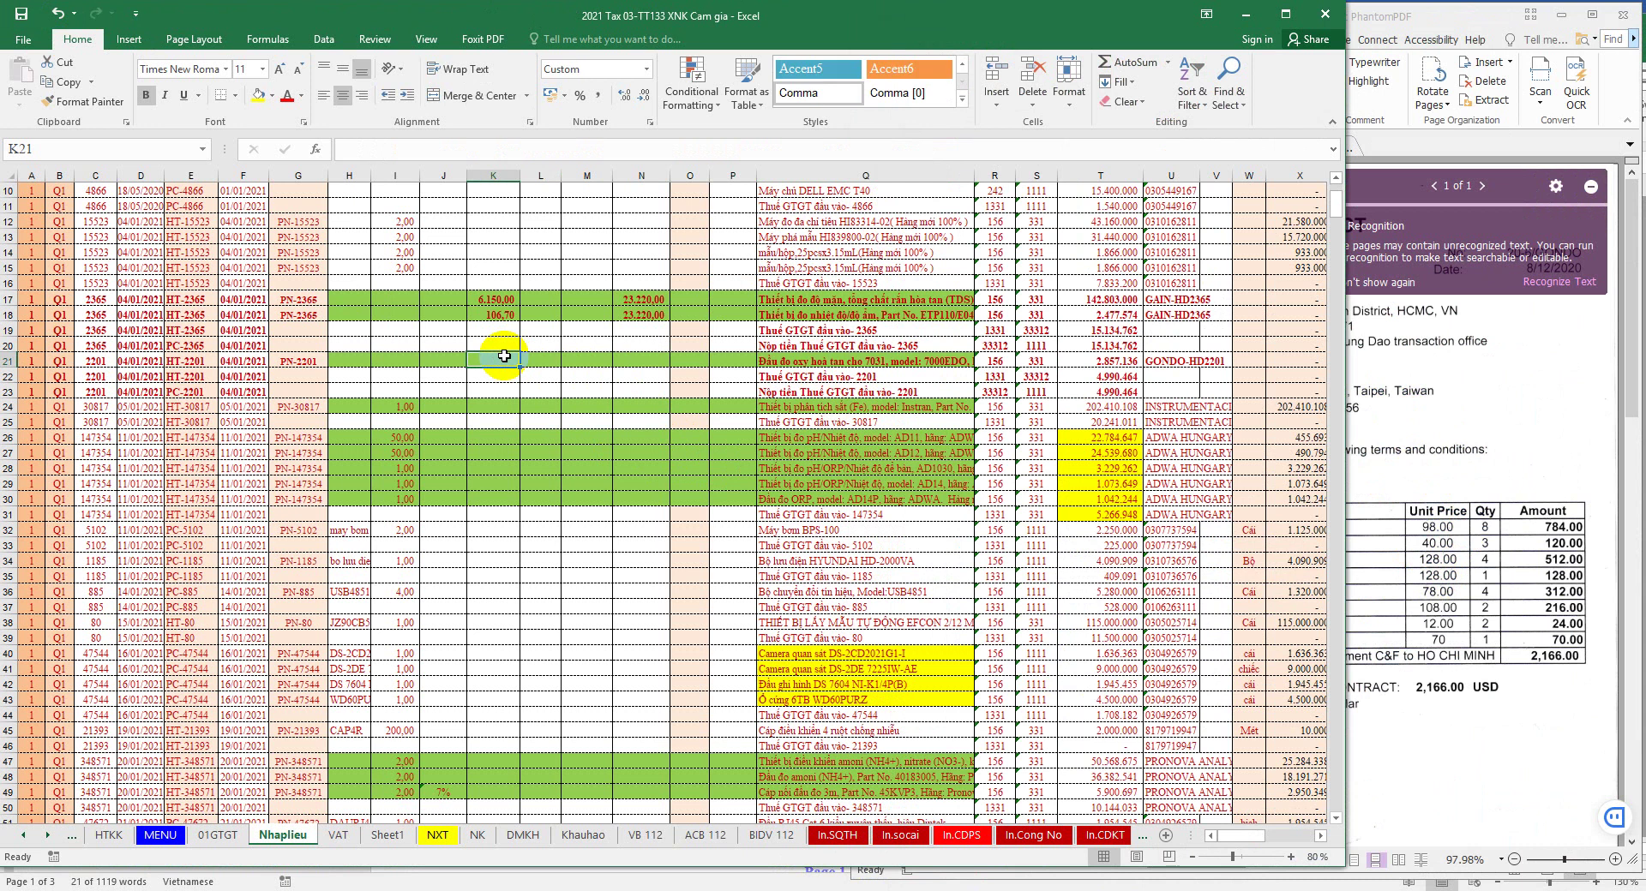
{"action": "type", "text": "2166"}
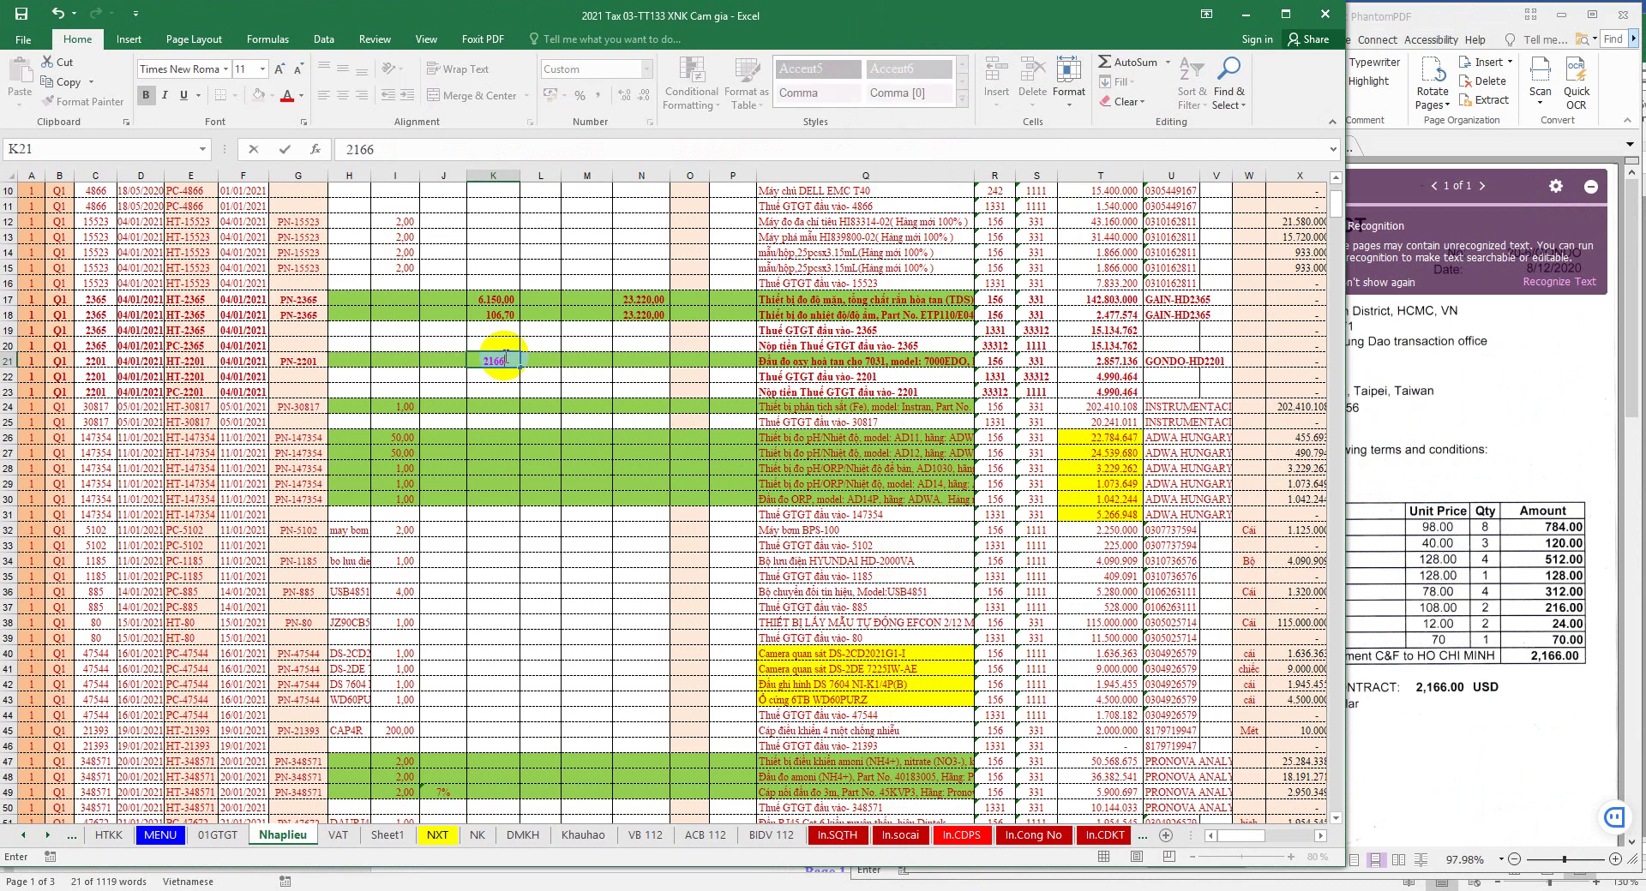
{"action": "key", "text": "Return"}
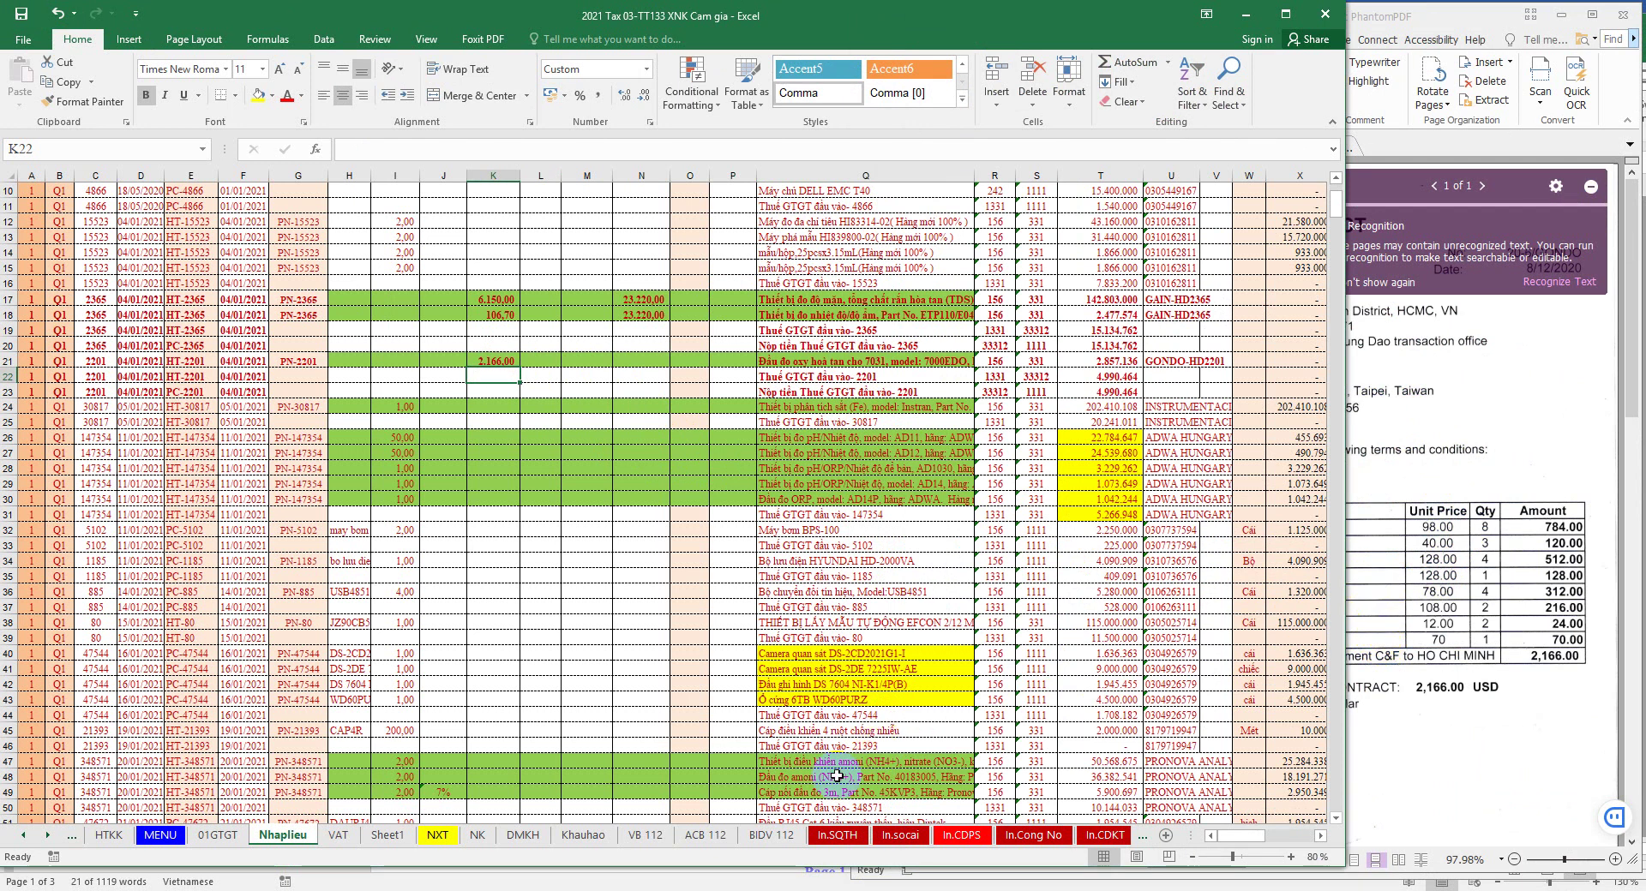
Step: Maximize the 2201 customs declaration workbook and find the payment date and bank rate notes beside page 1
{"action": "key", "text": "alt+Tab"}
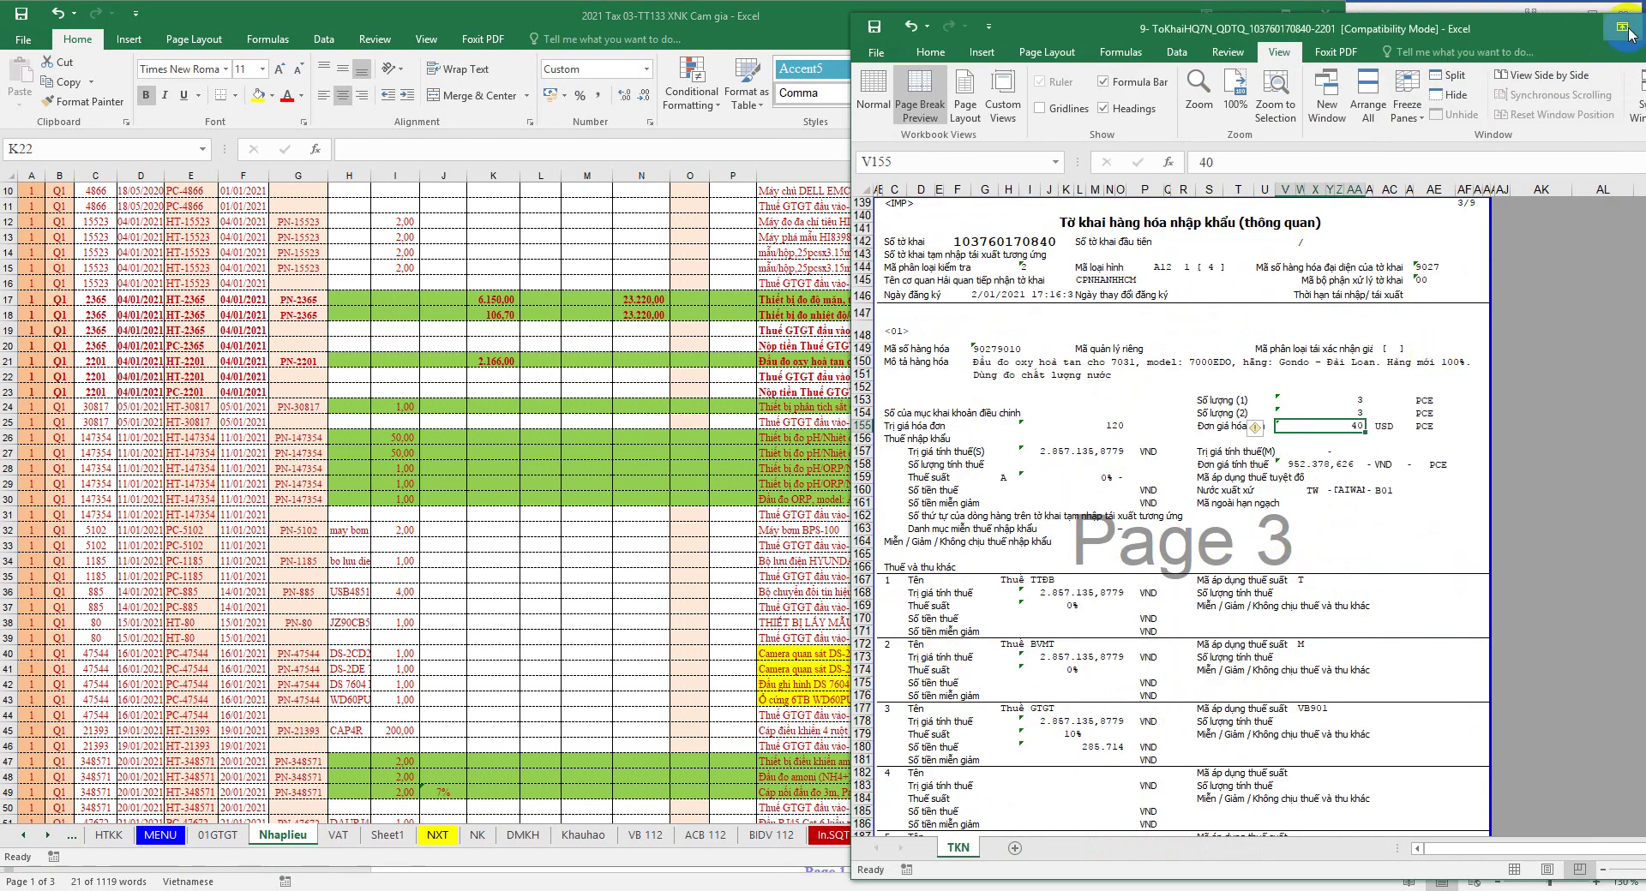
{"action": "left_click_drag", "start_coordinate": [1573, 27], "coordinate": [1382, 27]}
{"action": "left_click", "coordinate": [1507, 27]}
{"action": "scroll", "coordinate": [1242, 367], "scroll_direction": "up", "scroll_amount": 20}
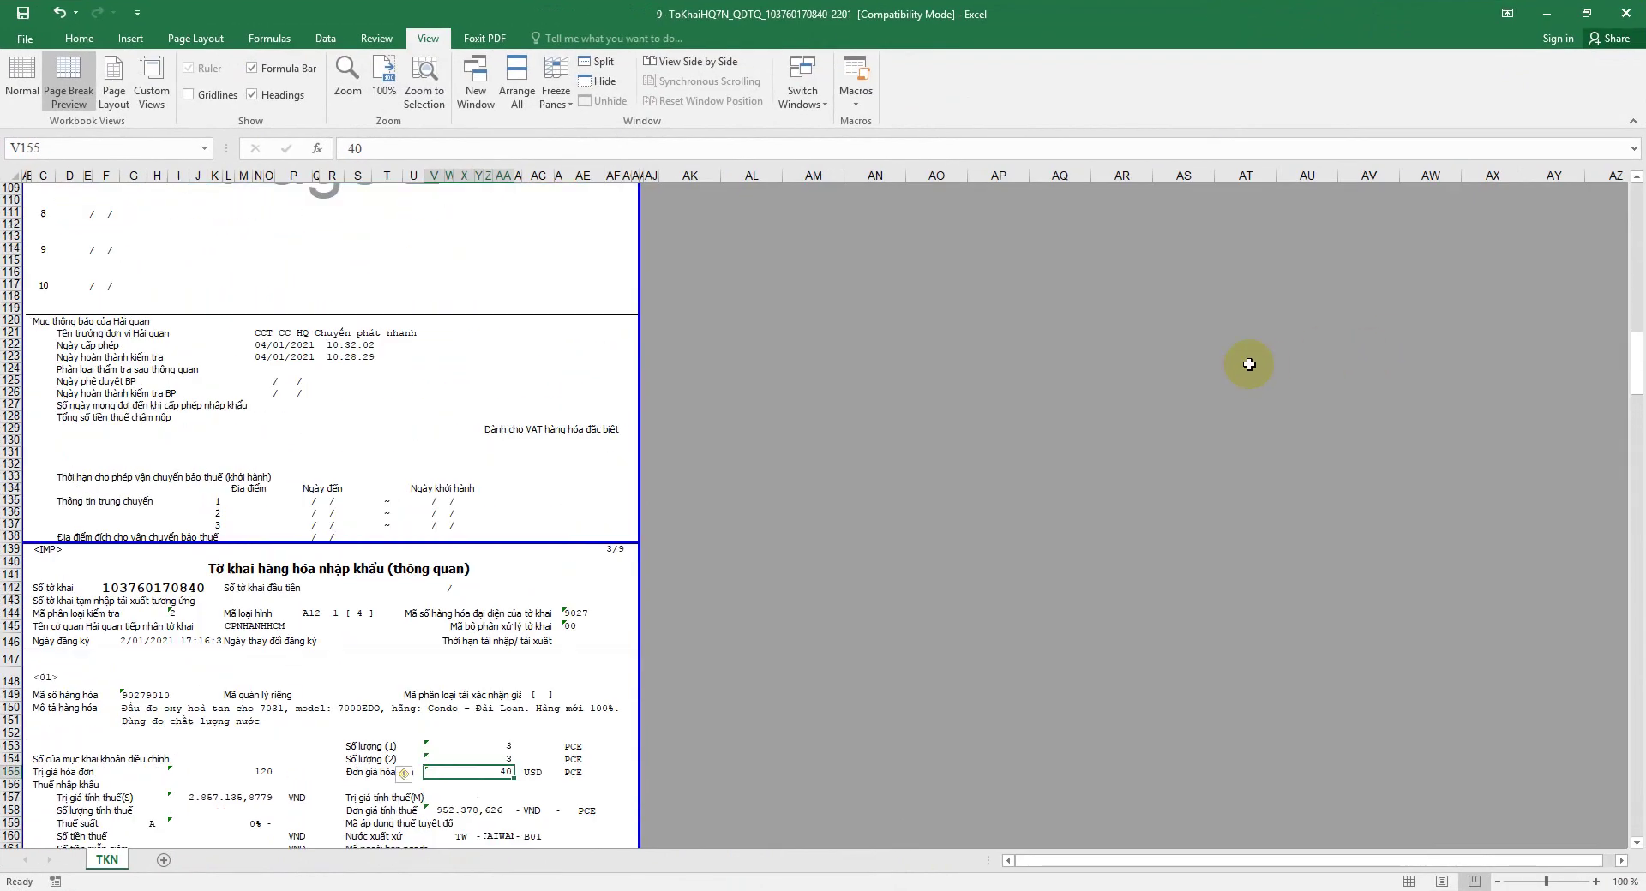
{"action": "left_click", "coordinate": [1634, 178]}
{"action": "scroll", "coordinate": [1635, 189], "scroll_direction": "up", "scroll_amount": 13}
{"action": "left_click", "coordinate": [892, 271]}
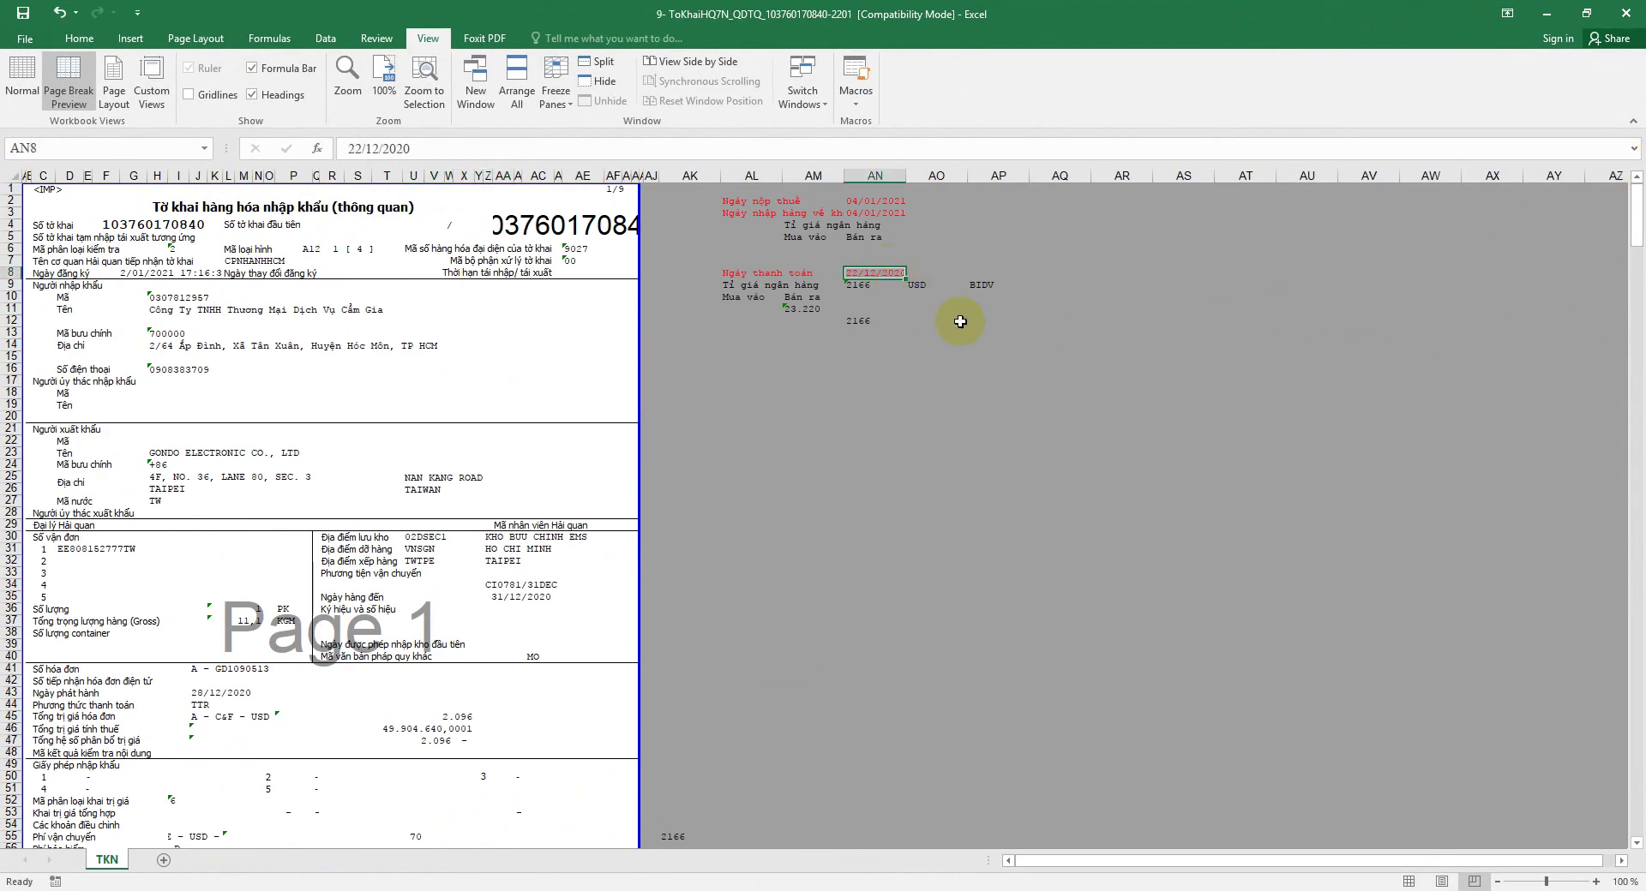
Step: Copy the bank selling rate 23.220 from AM11 of the customs declaration into N21 of Nhaplieu
{"action": "left_click", "coordinate": [786, 308]}
{"action": "double_click", "coordinate": [358, 147]}
{"action": "right_click", "coordinate": [358, 147]}
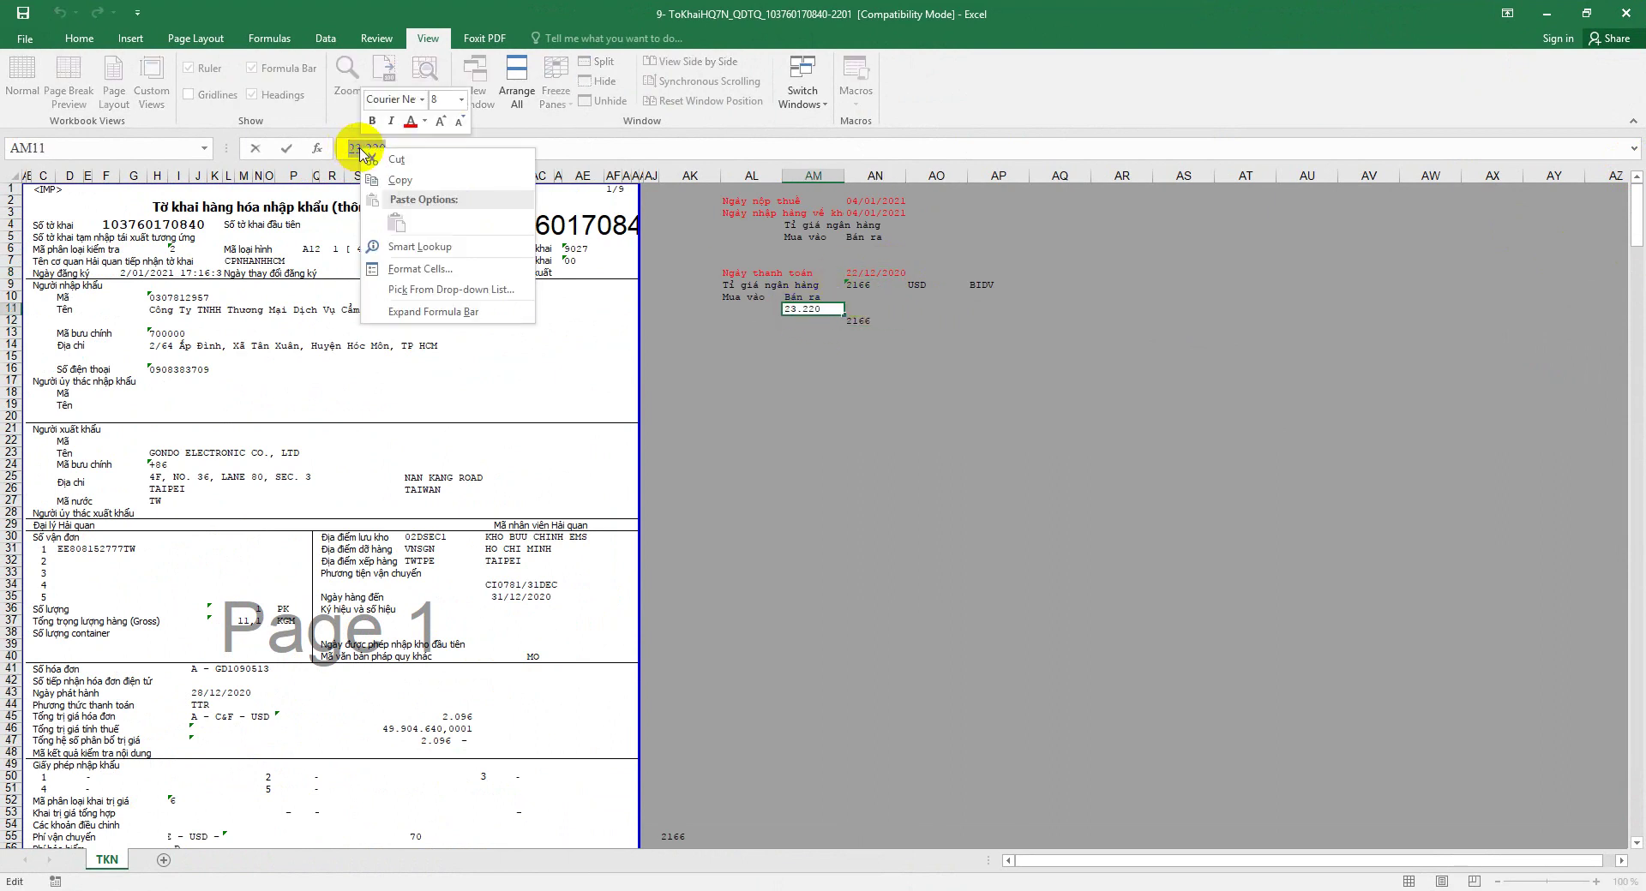
{"action": "left_click", "coordinate": [403, 167]}
{"action": "left_click", "coordinate": [977, 404]}
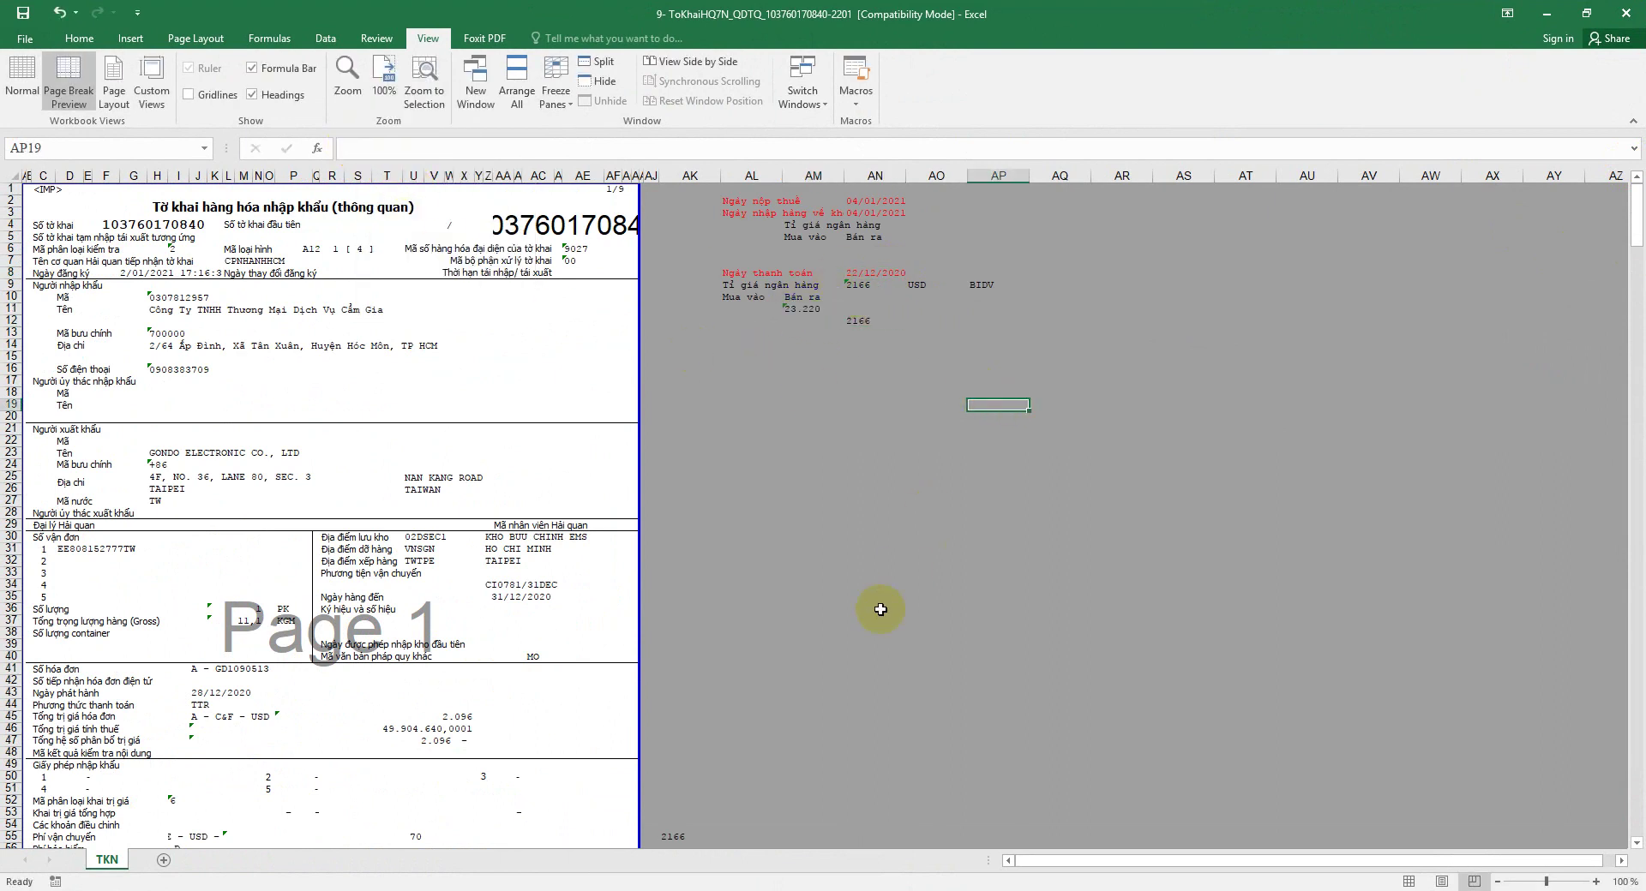
{"action": "left_click", "coordinate": [658, 887]}
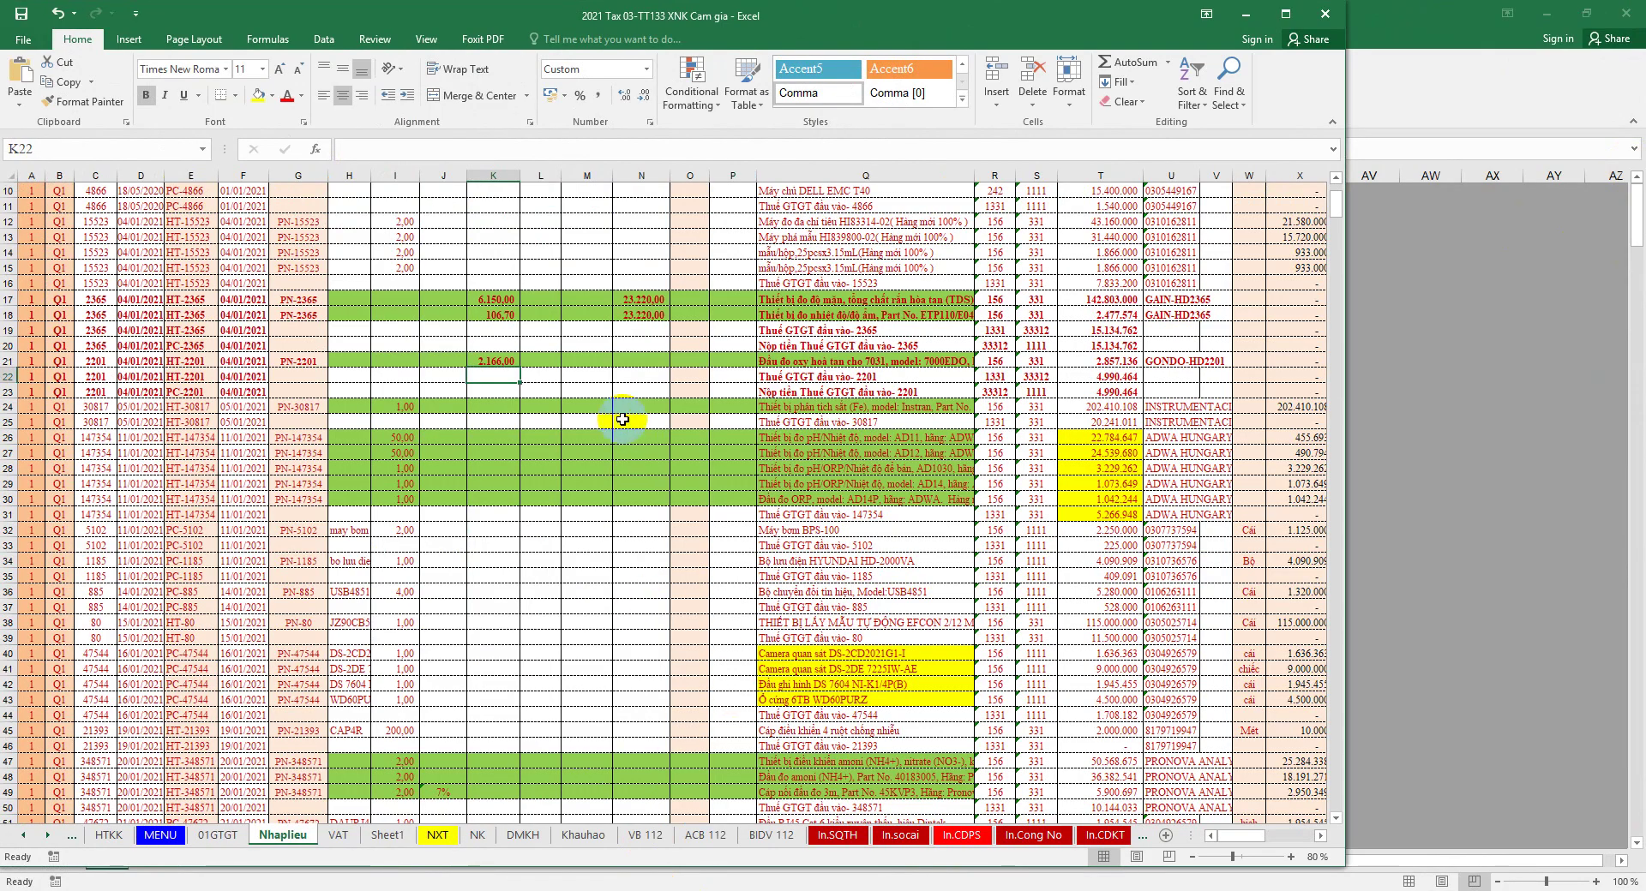
{"action": "left_click", "coordinate": [648, 360]}
{"action": "right_click", "coordinate": [648, 360]}
{"action": "left_click", "coordinate": [683, 424]}
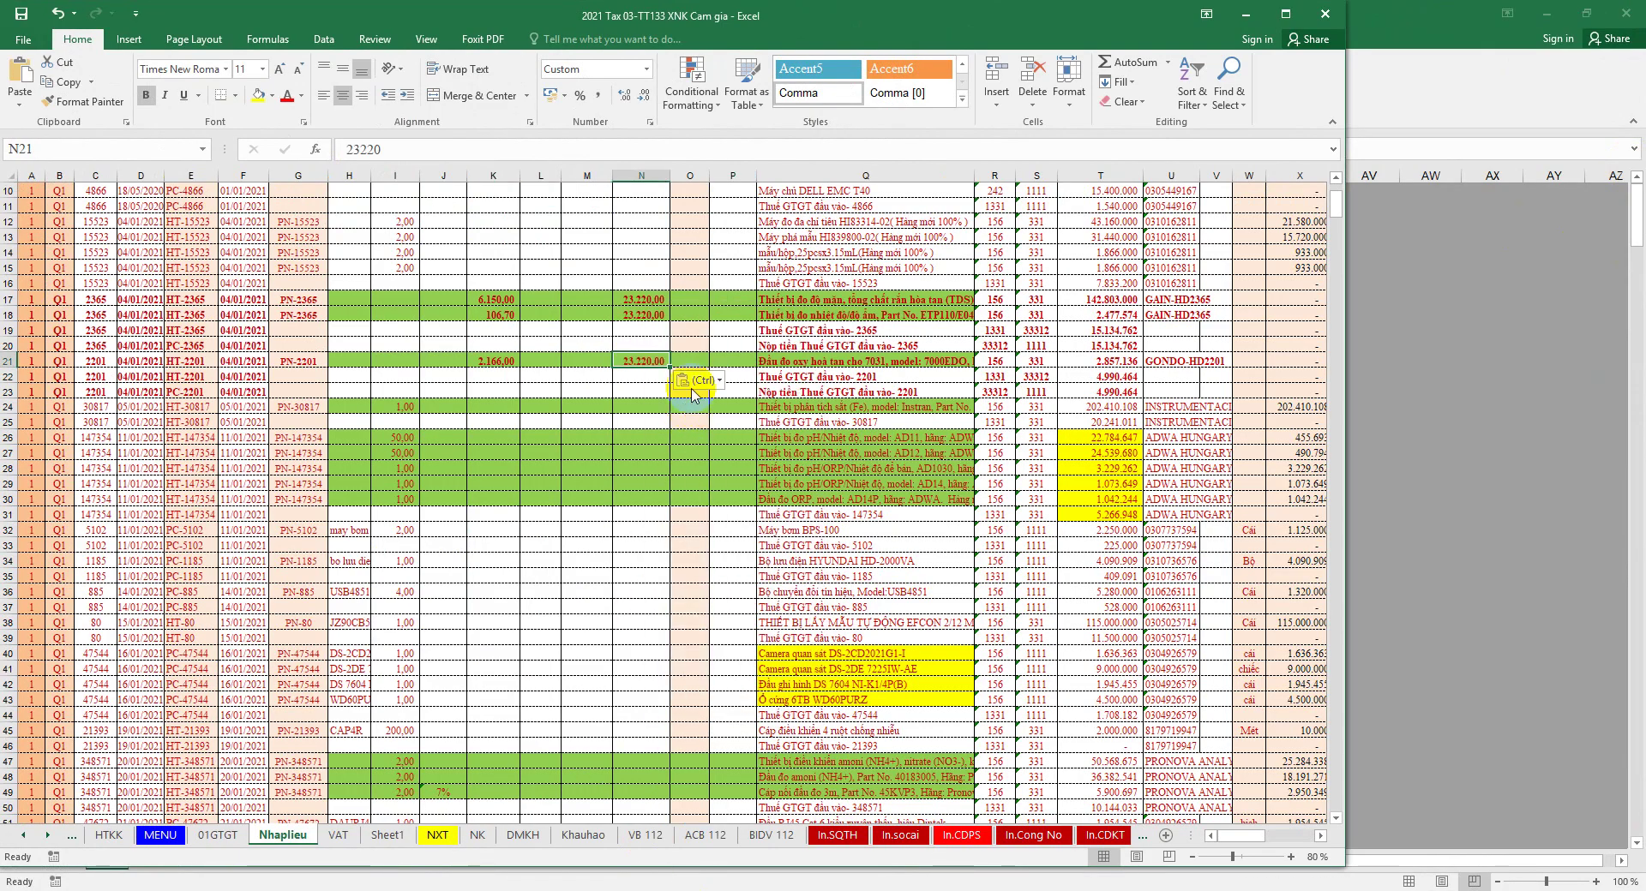
{"action": "left_click", "coordinate": [634, 436]}
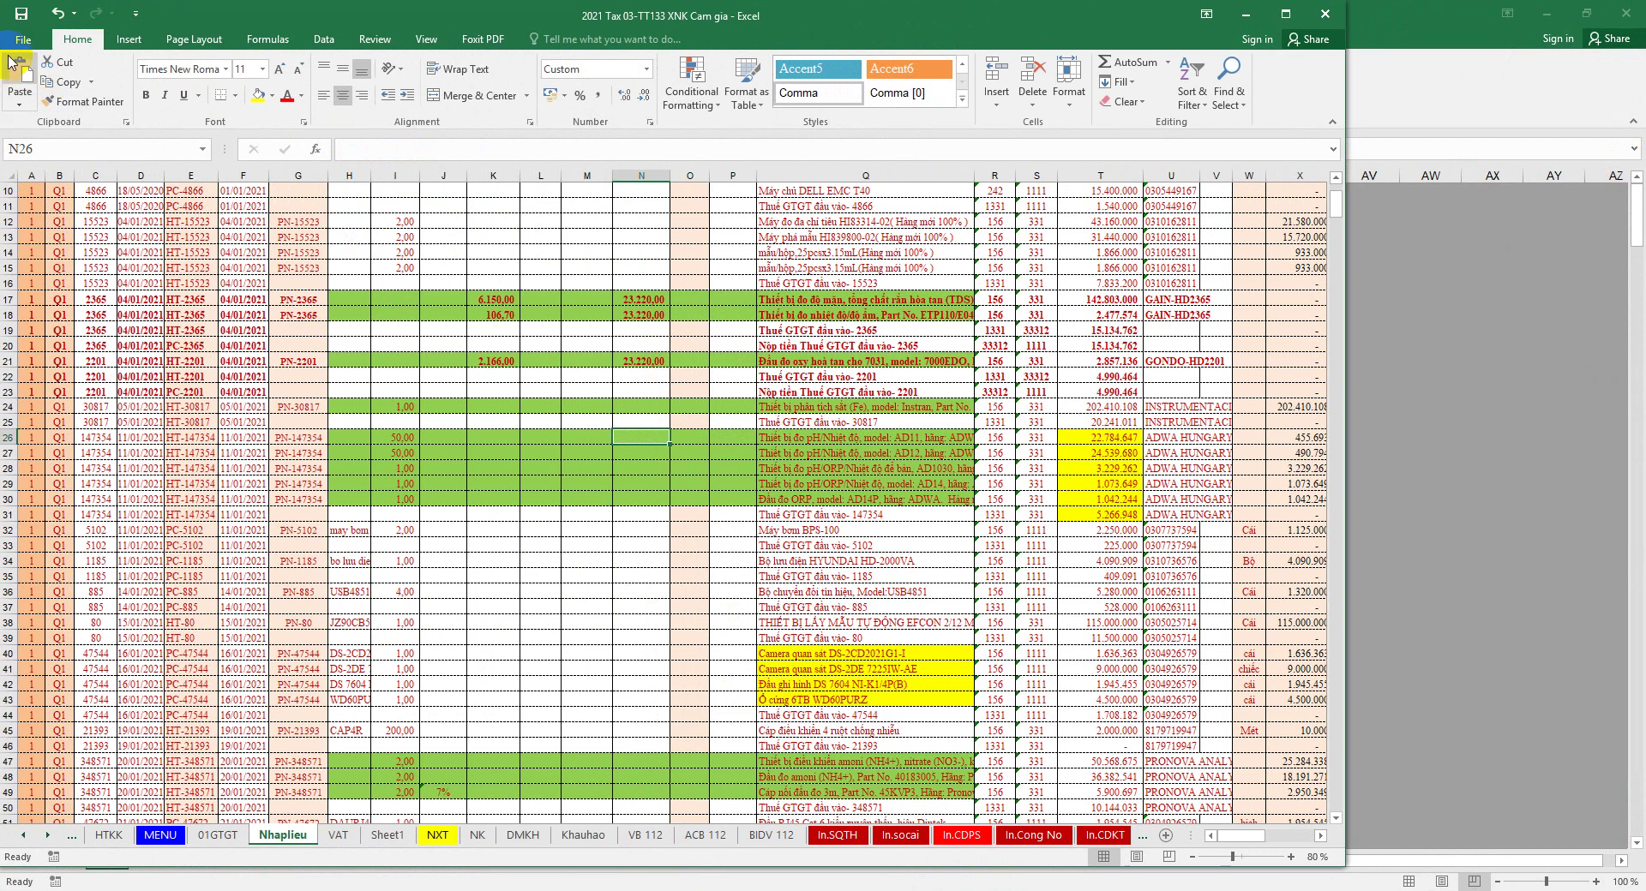
Step: Calculate the 2201 goods amount in T21 of Nhaplieu with the formula =K21*N21 and check the resulting entry
{"action": "left_click", "coordinate": [1090, 362]}
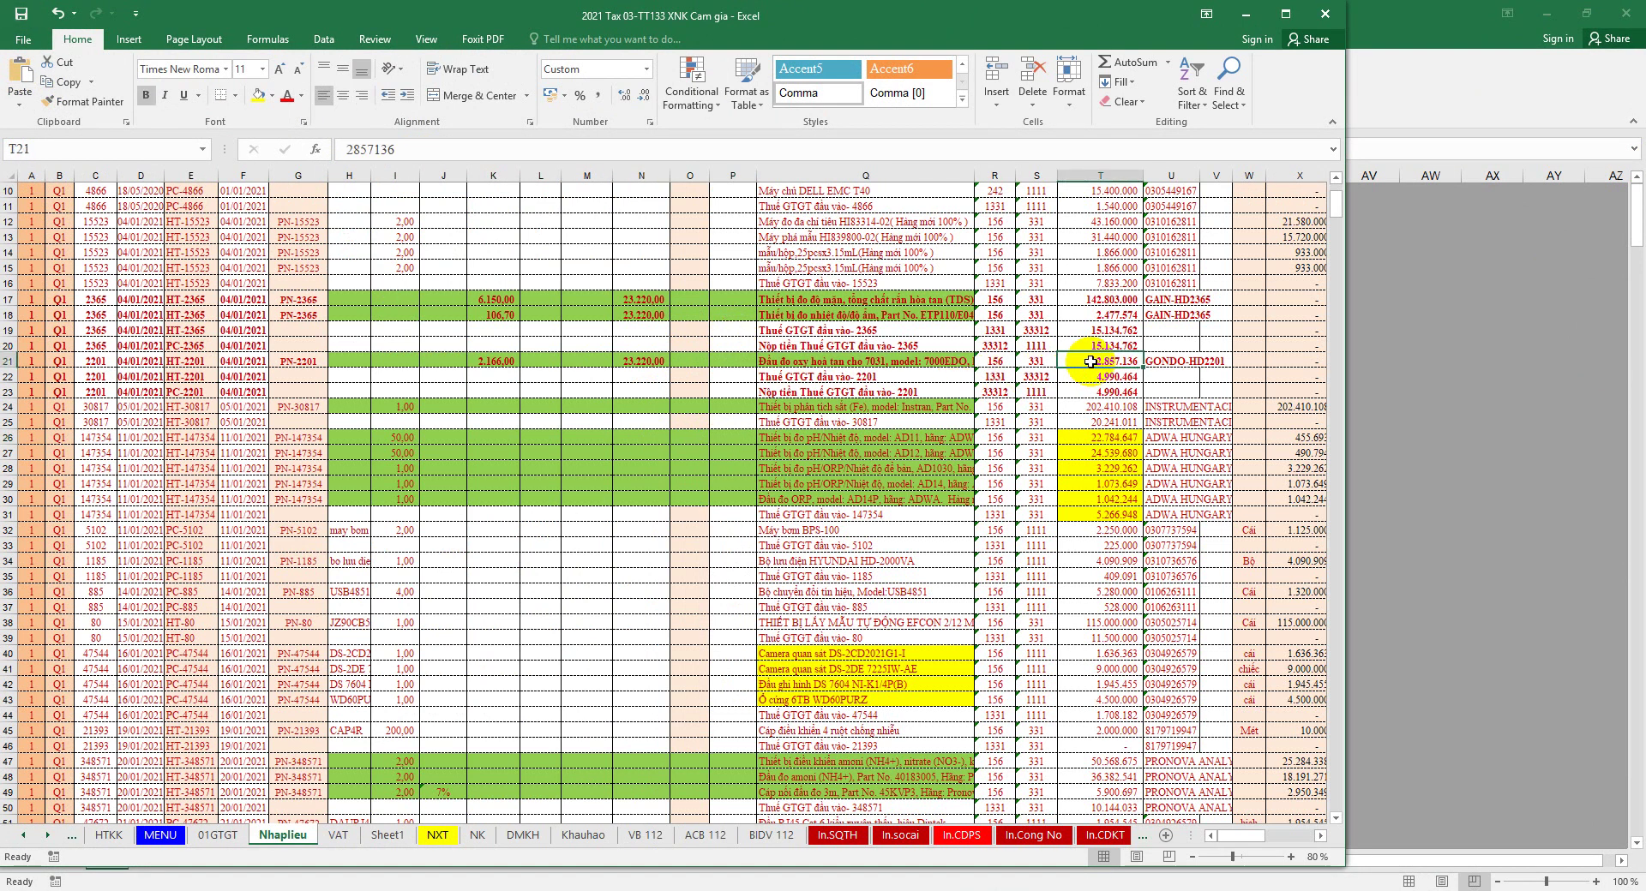
{"action": "type", "text": "="}
{"action": "left_click", "coordinate": [508, 363]}
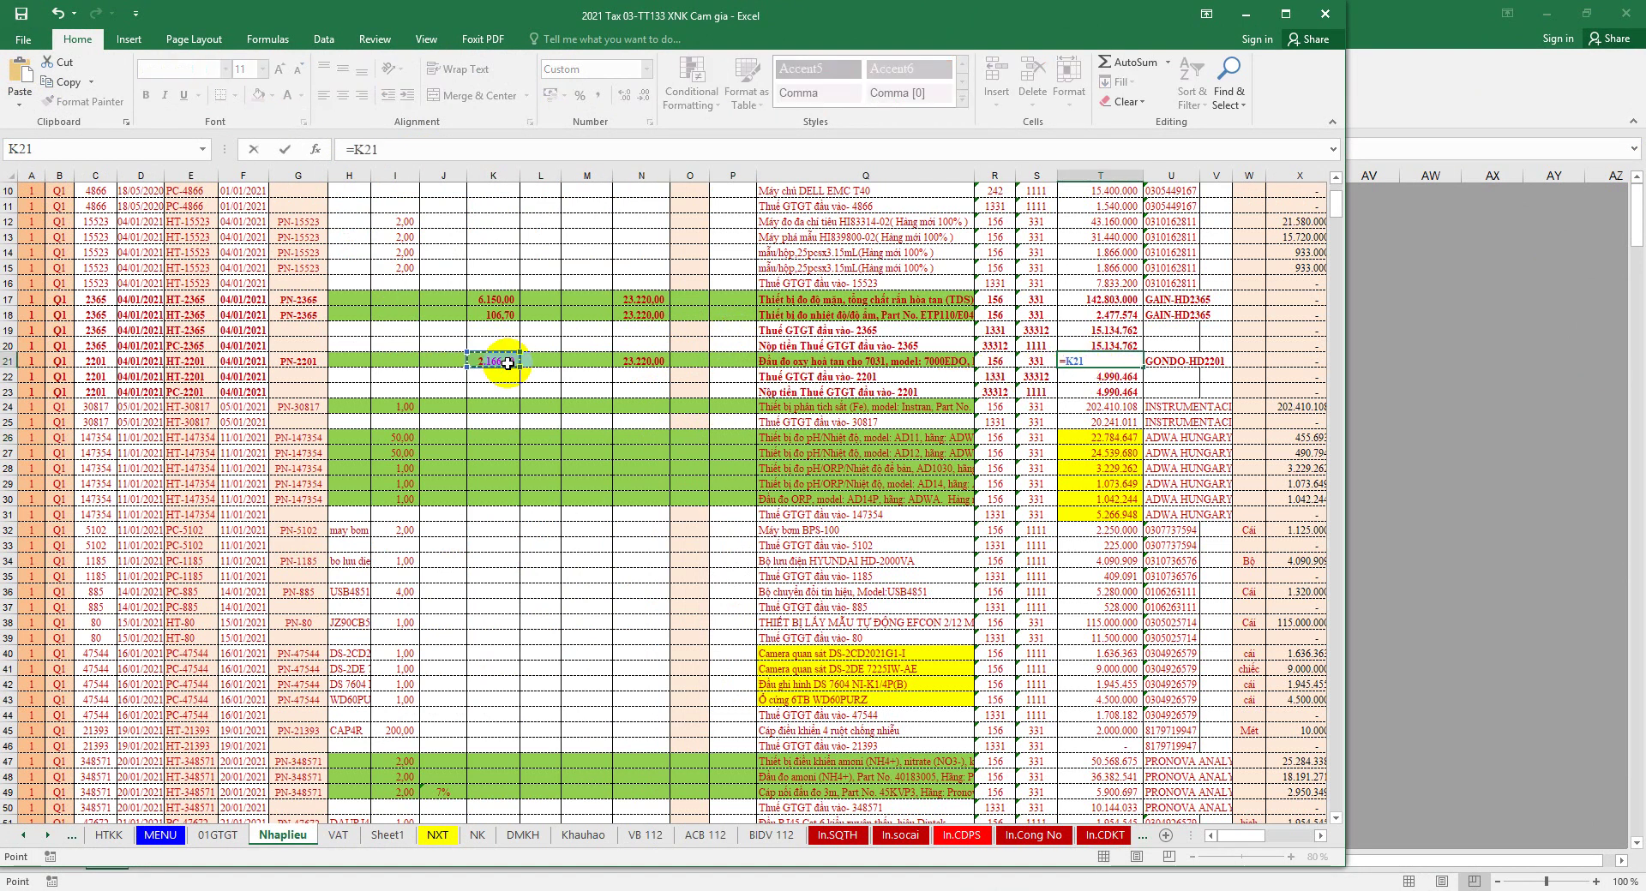
{"action": "type", "text": "*"}
{"action": "left_click", "coordinate": [643, 359]}
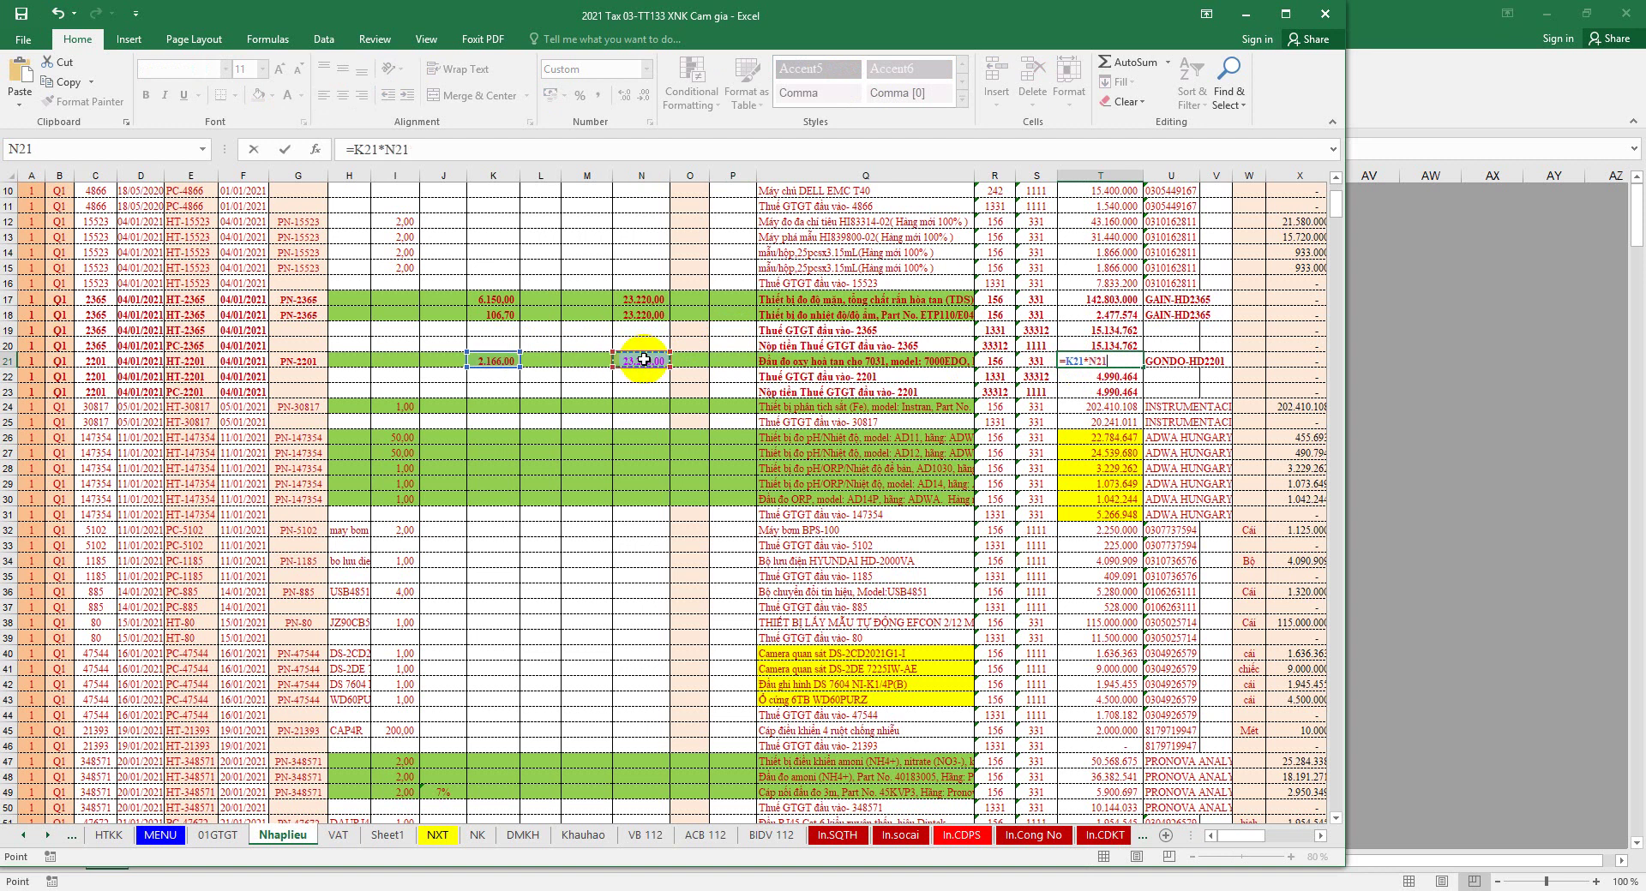
{"action": "key", "text": "Return"}
{"action": "scroll", "coordinate": [698, 489], "scroll_direction": "up", "scroll_amount": 2}
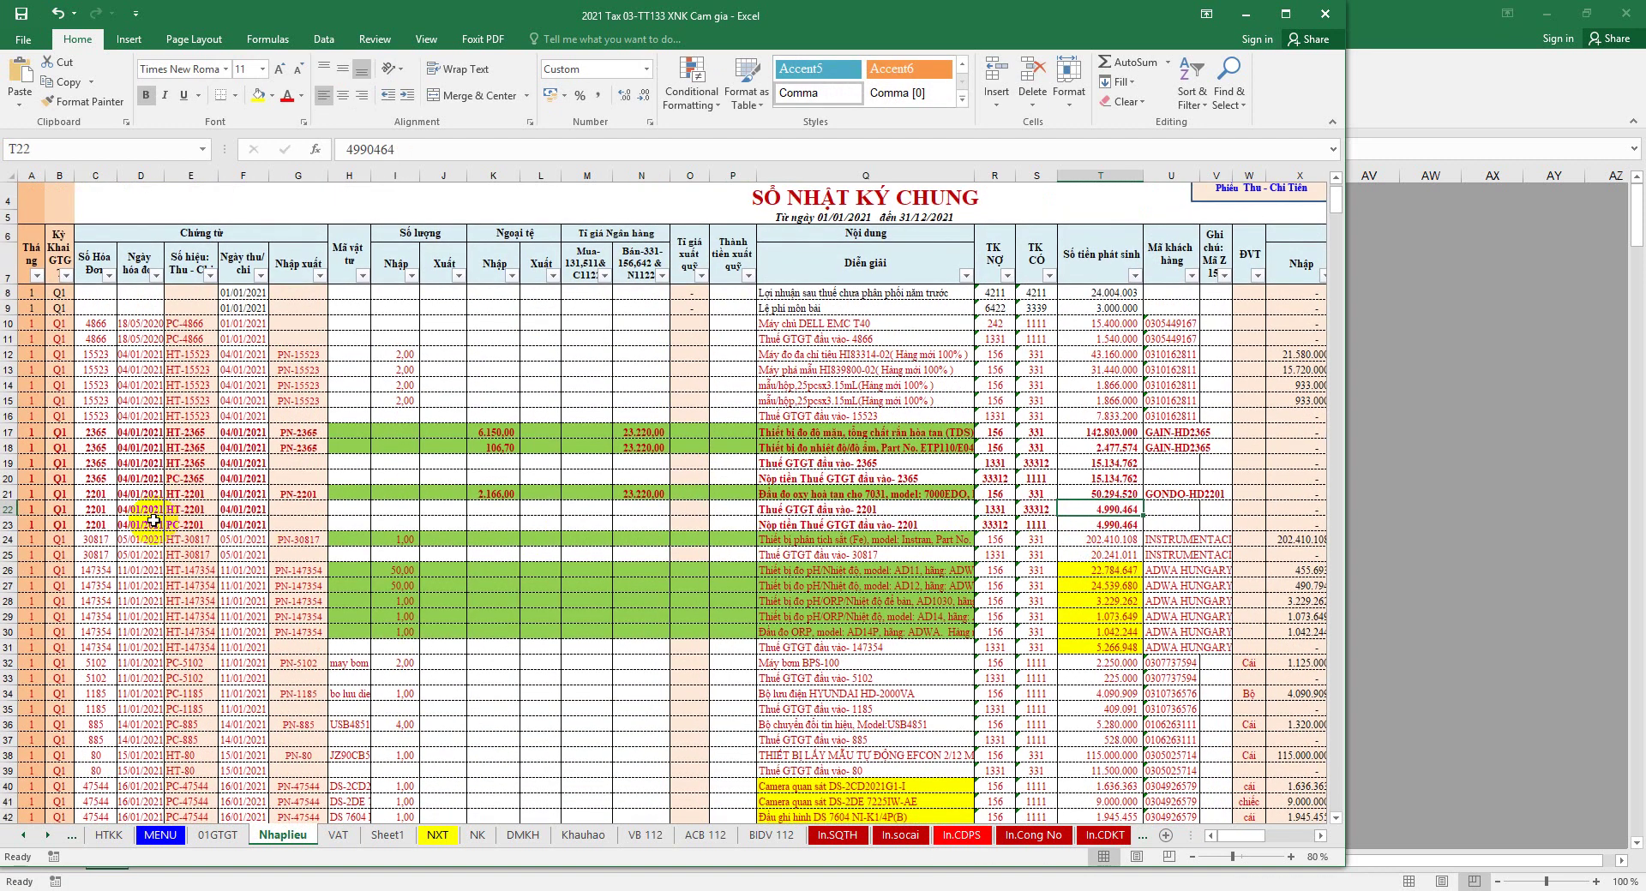
{"action": "left_click", "coordinate": [4, 493]}
{"action": "left_click", "coordinate": [1087, 495]}
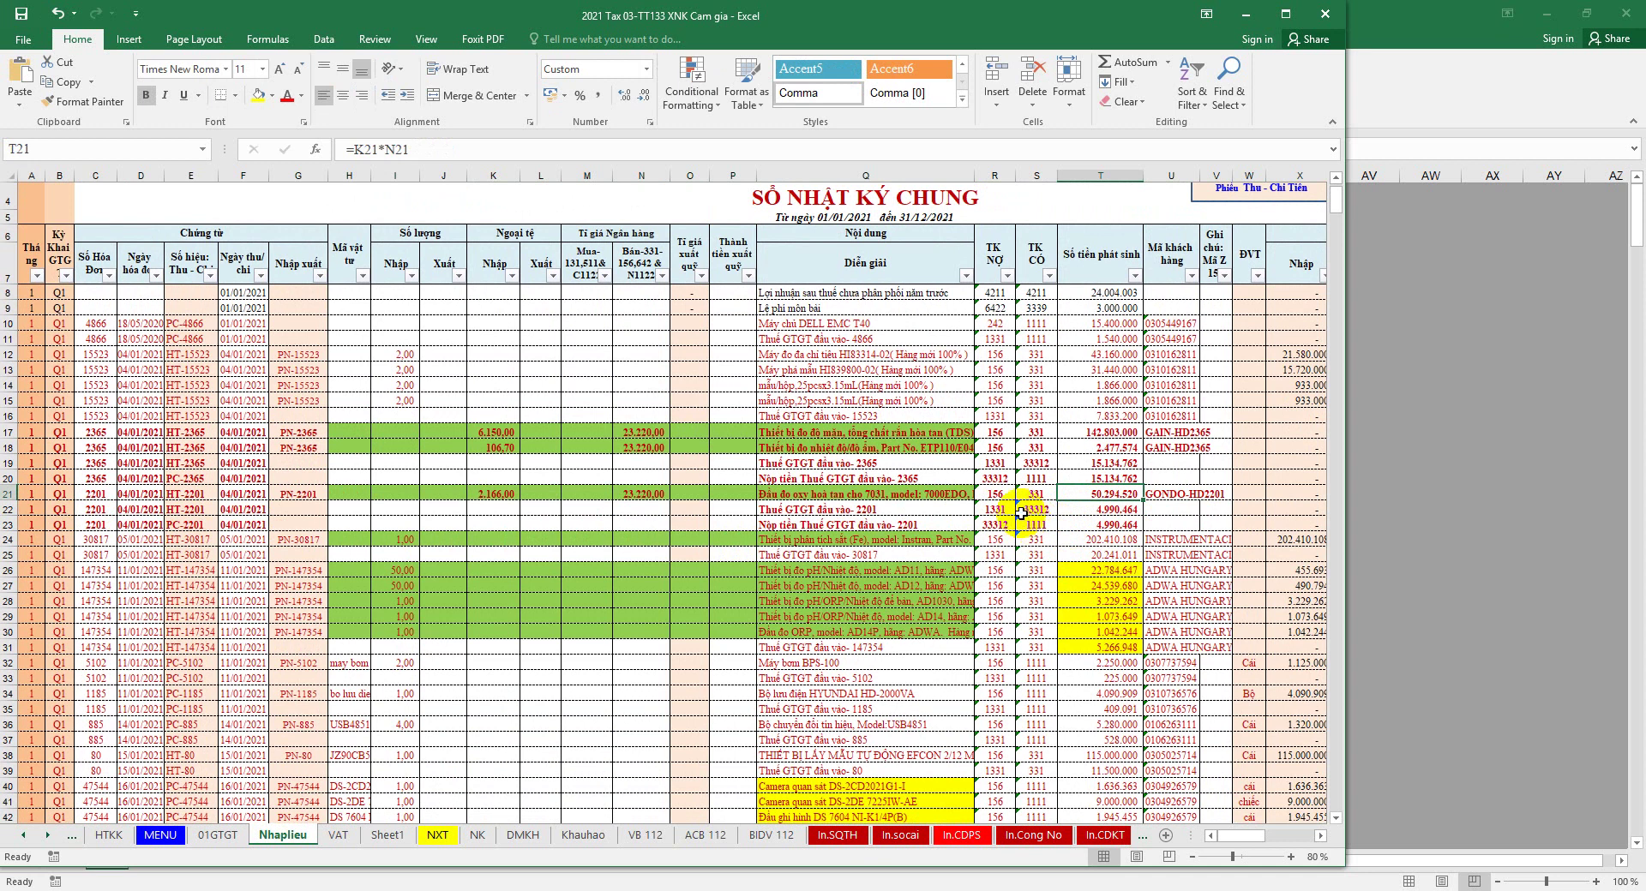
Step: Copy the foreign-currency value 2166 from K21 of the 2201 goods line in Nhaplieu
{"action": "right_click", "coordinate": [504, 493]}
{"action": "left_click", "coordinate": [532, 535]}
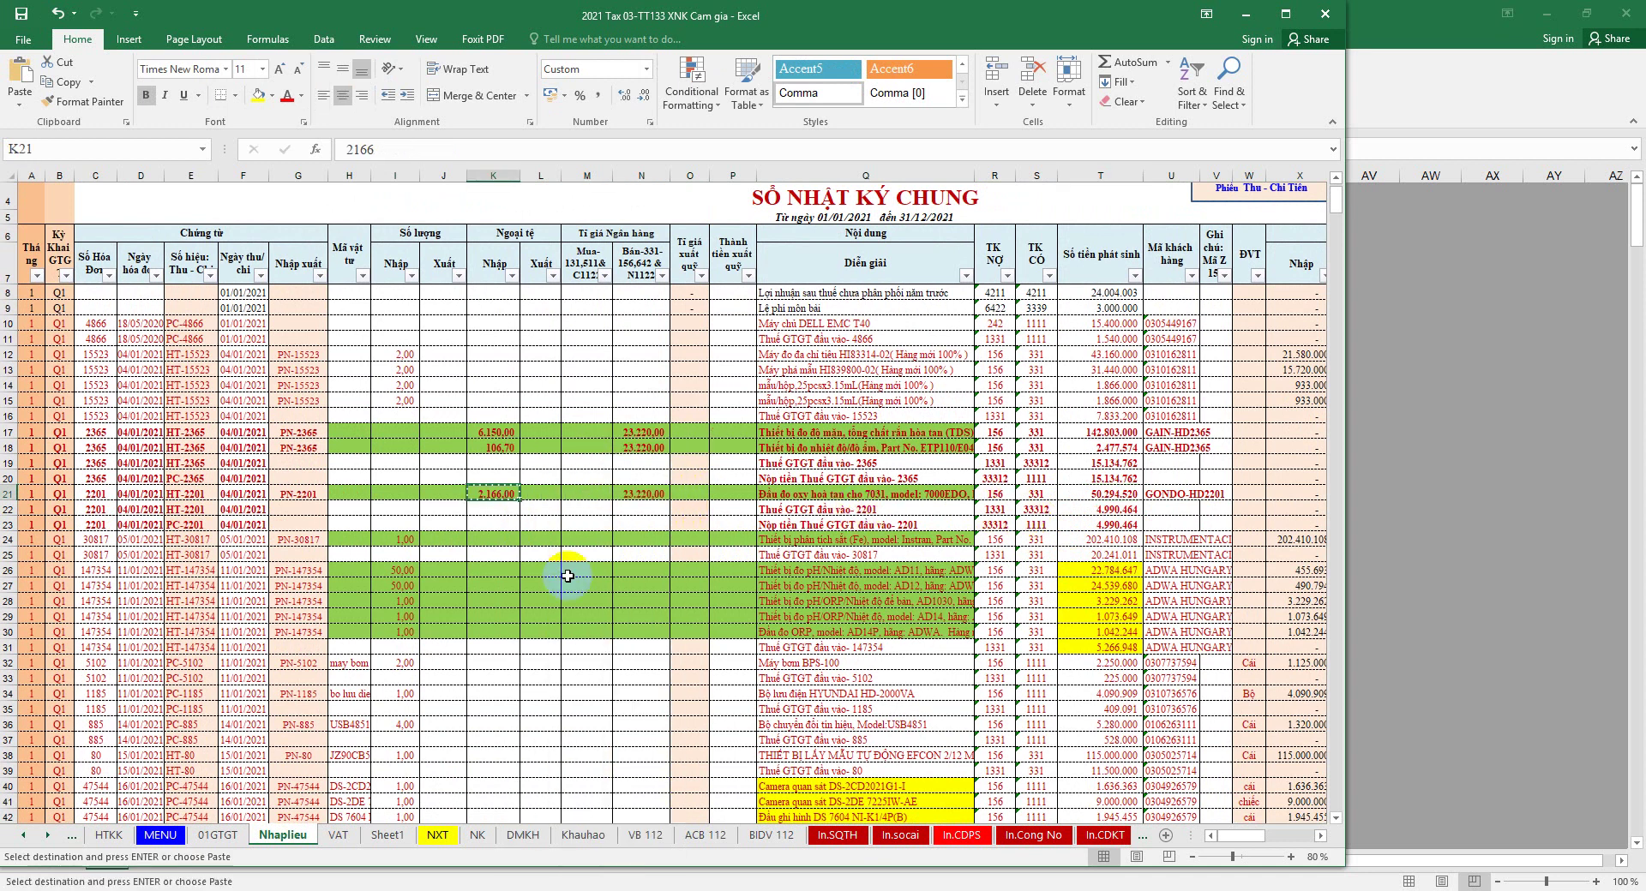
Step: Examine the opening balances of GONDO ELECTRONIC and HENAN XINHANG in the import supplier group of the DMKH sheet
{"action": "left_click", "coordinate": [521, 835]}
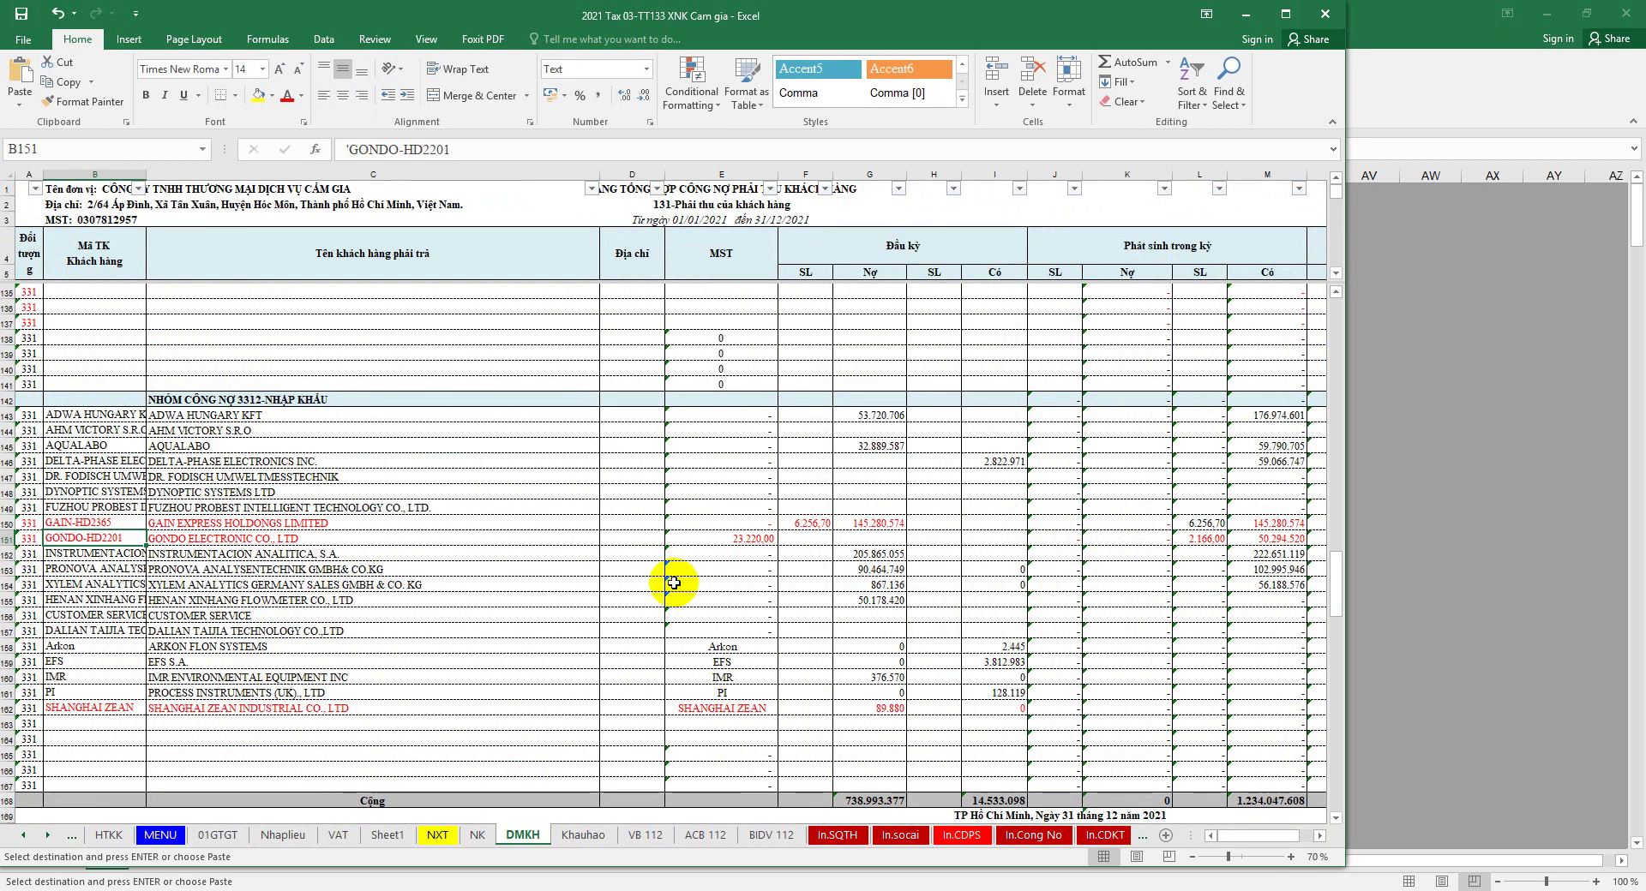
{"action": "left_click", "coordinate": [7, 540]}
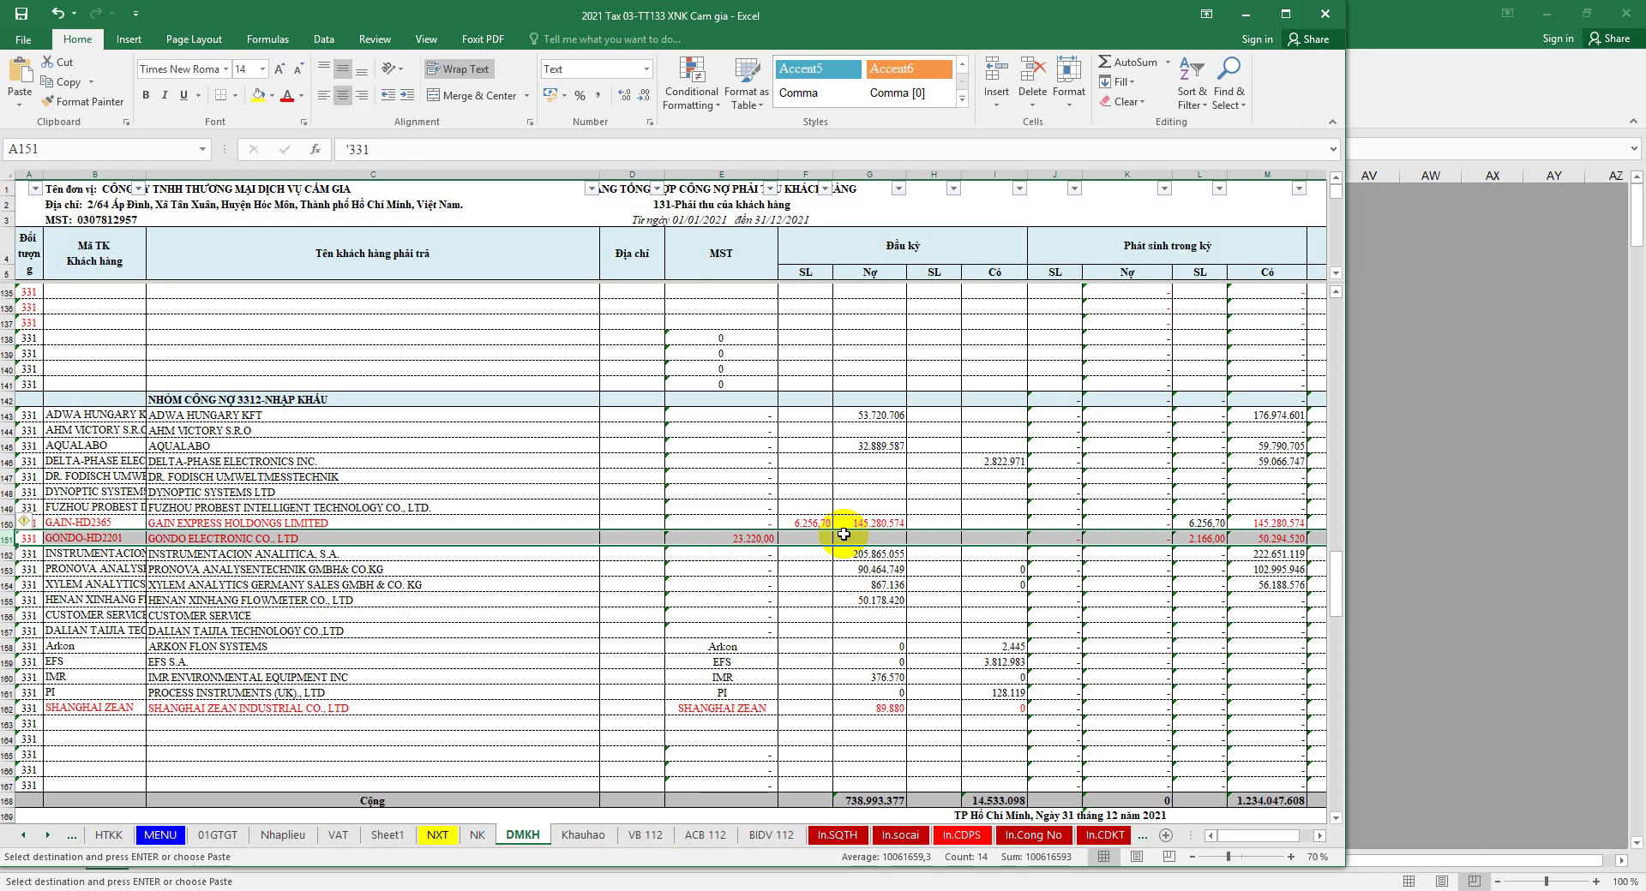
{"action": "left_click", "coordinate": [943, 540]}
{"action": "left_click_drag", "start_coordinate": [811, 538], "coordinate": [953, 538]}
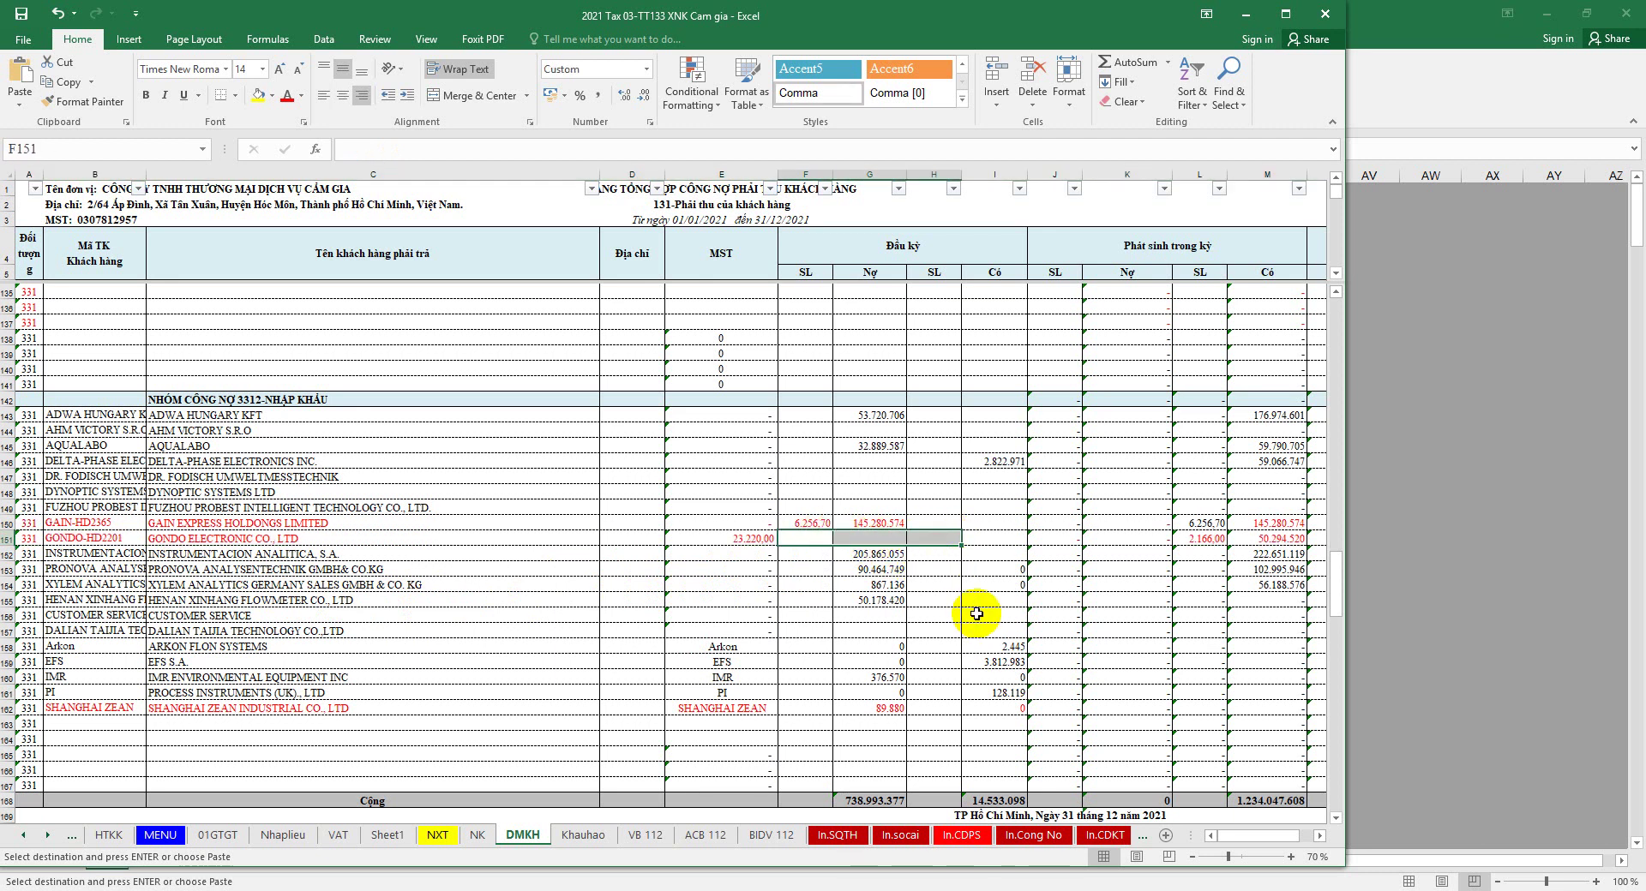
{"action": "scroll", "coordinate": [1061, 598], "scroll_direction": "up", "scroll_amount": 1}
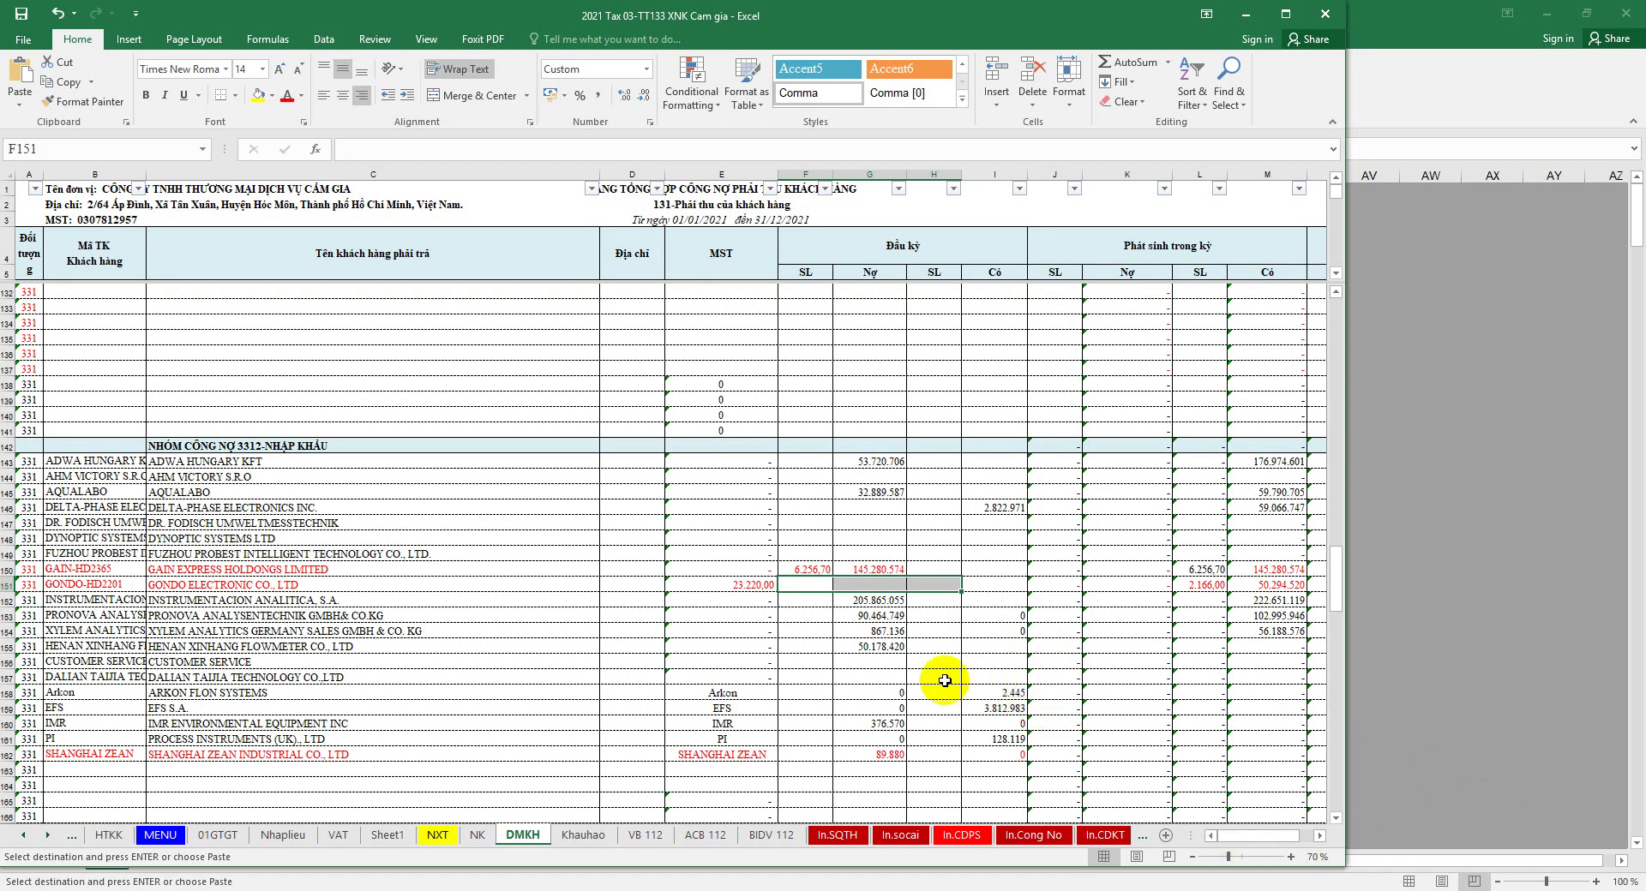
{"action": "scroll", "coordinate": [624, 643], "scroll_direction": "down", "scroll_amount": 1}
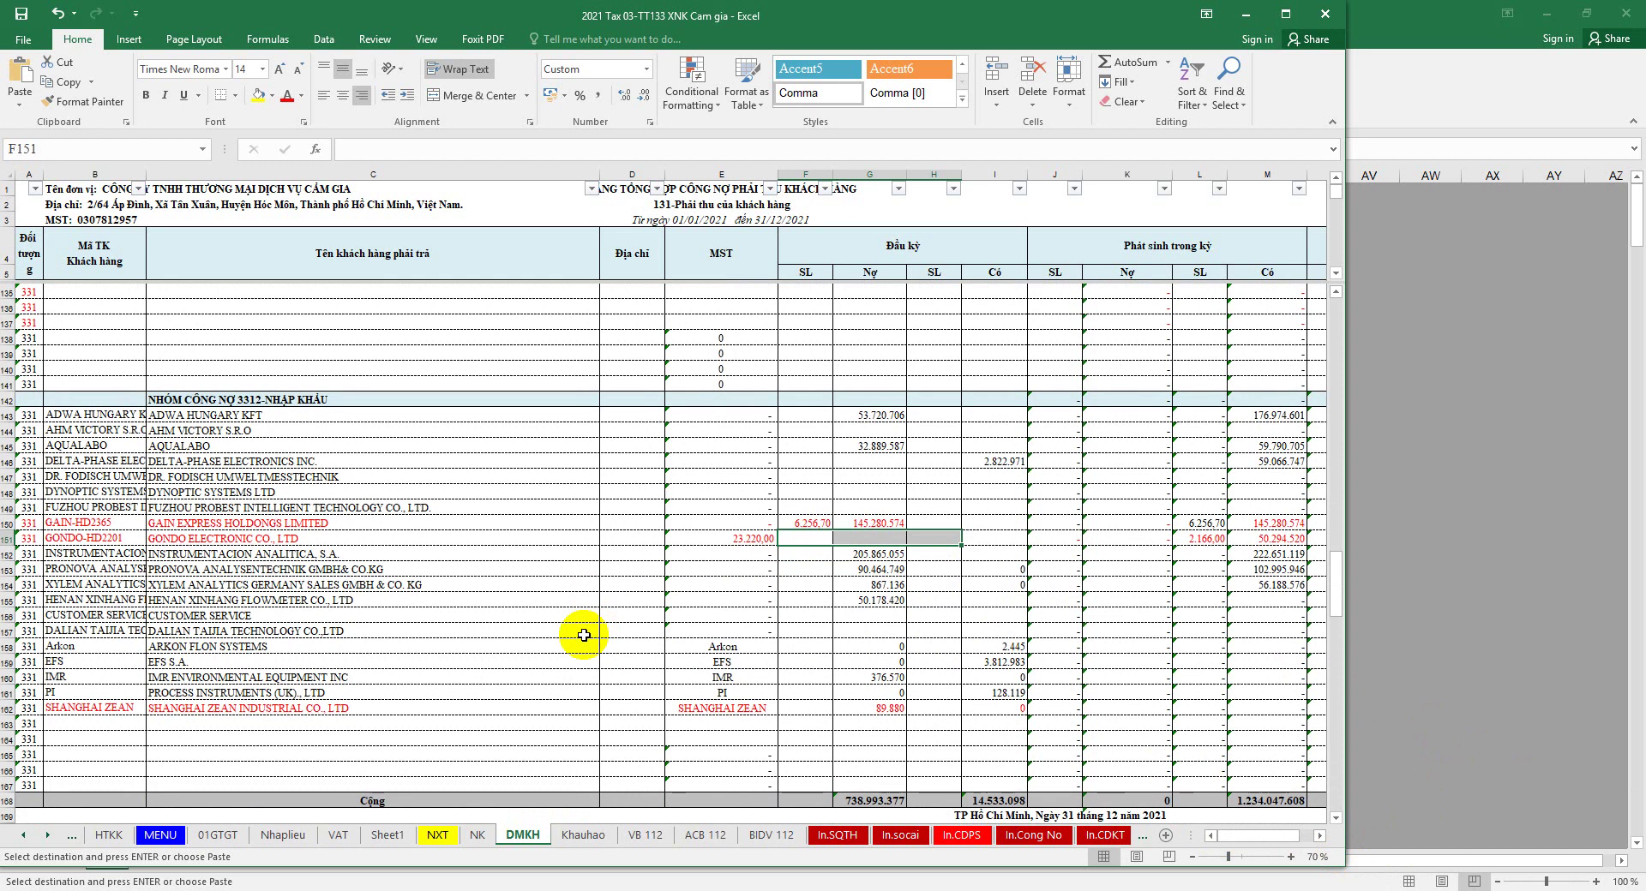
{"action": "left_click", "coordinate": [7, 600]}
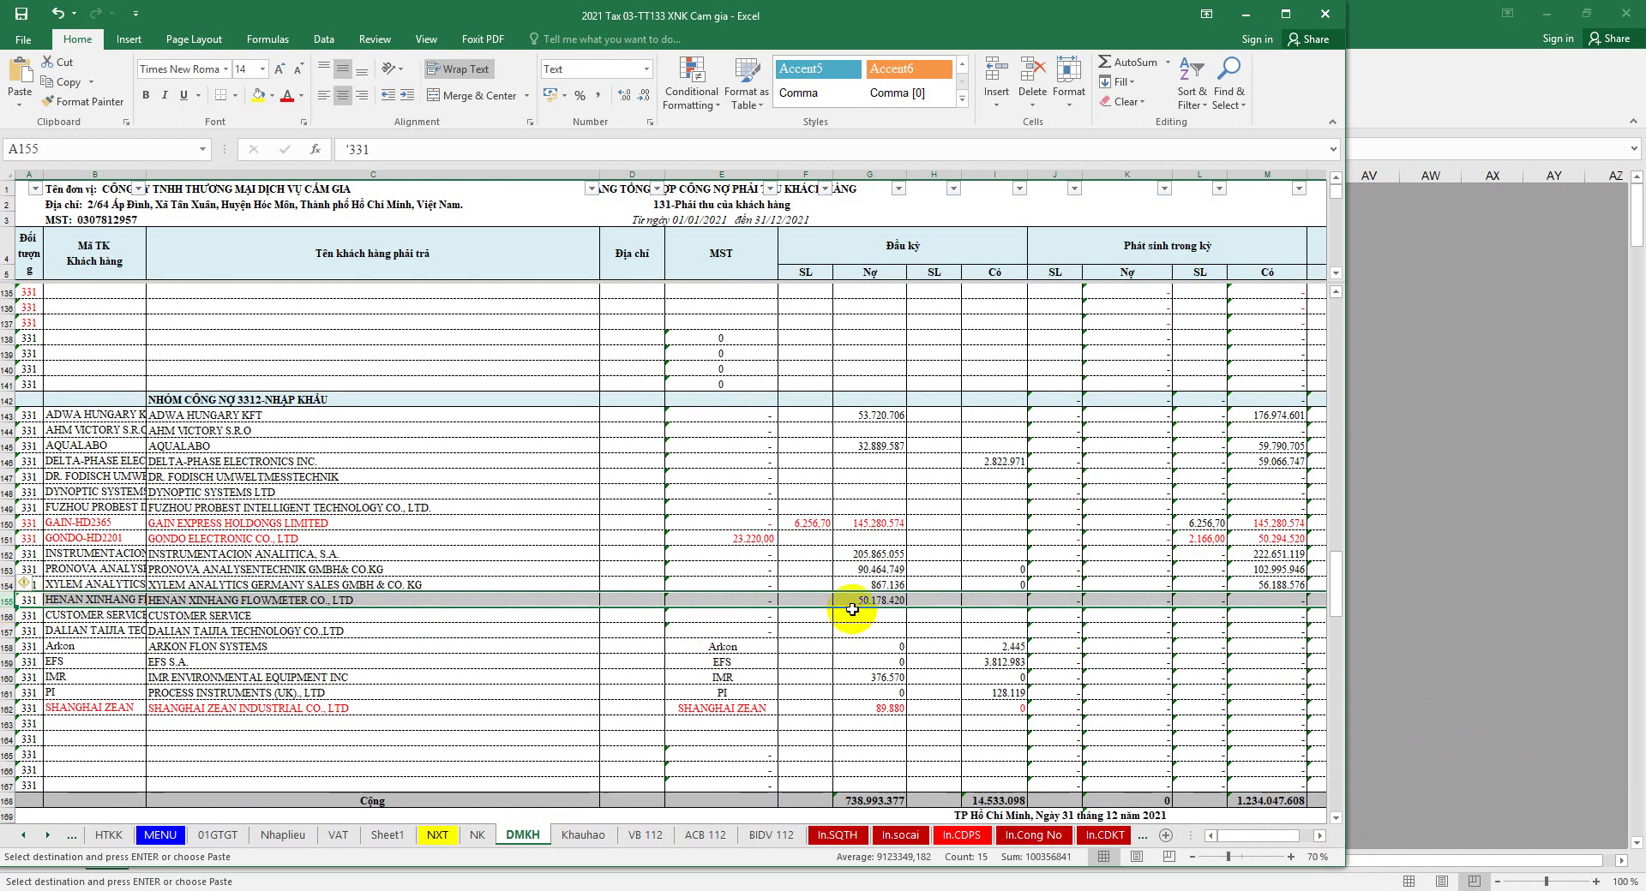
{"action": "left_click", "coordinate": [882, 601]}
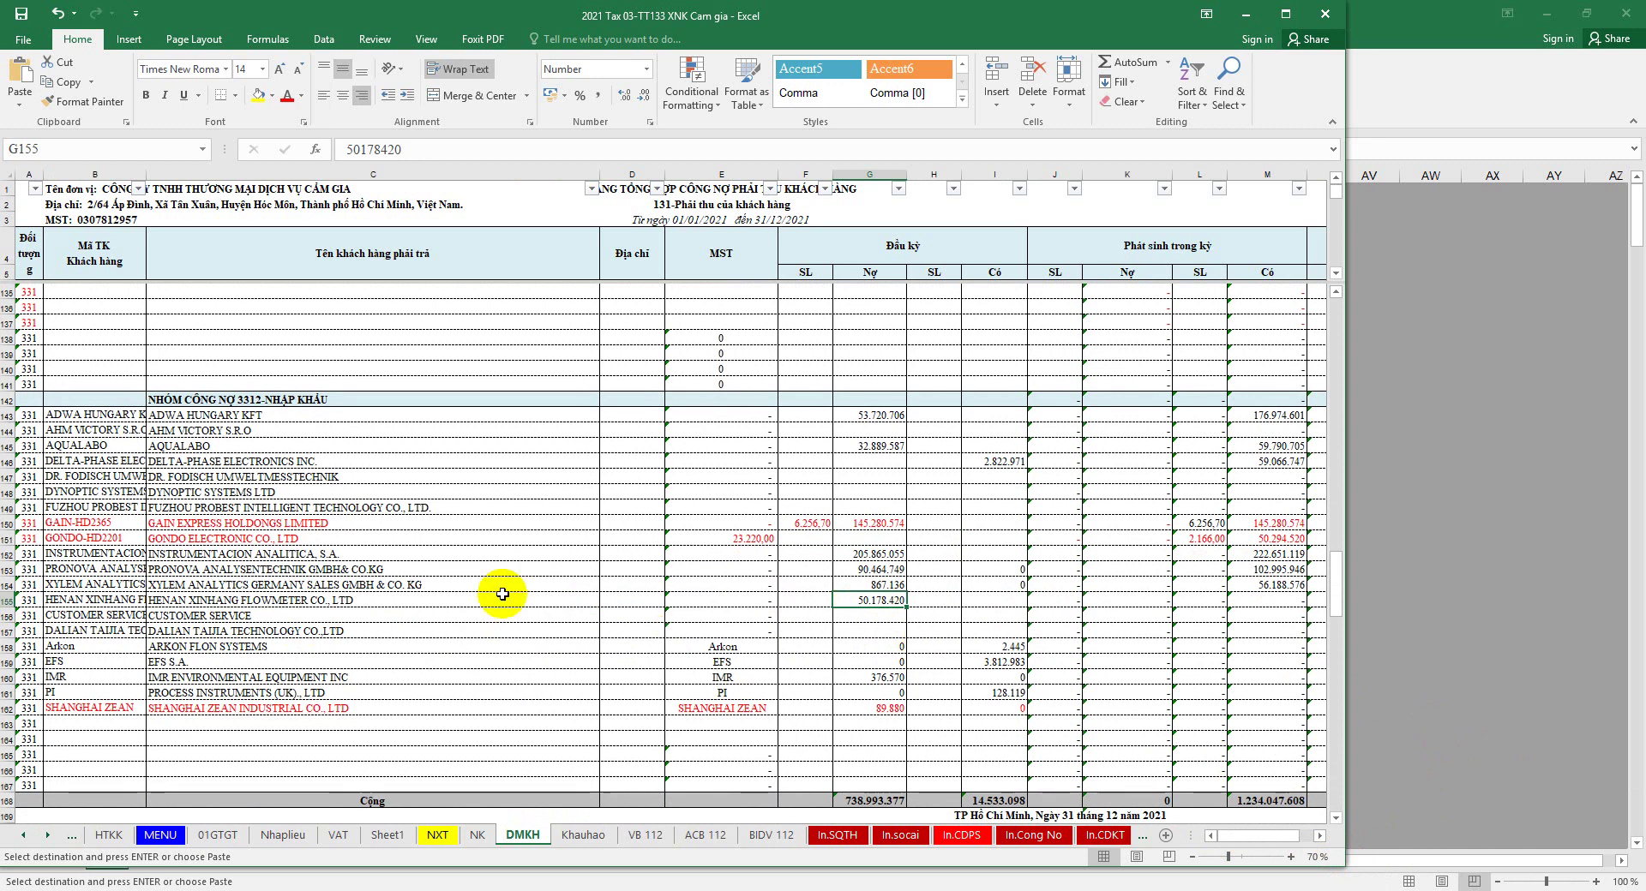
{"action": "left_click", "coordinate": [7, 538]}
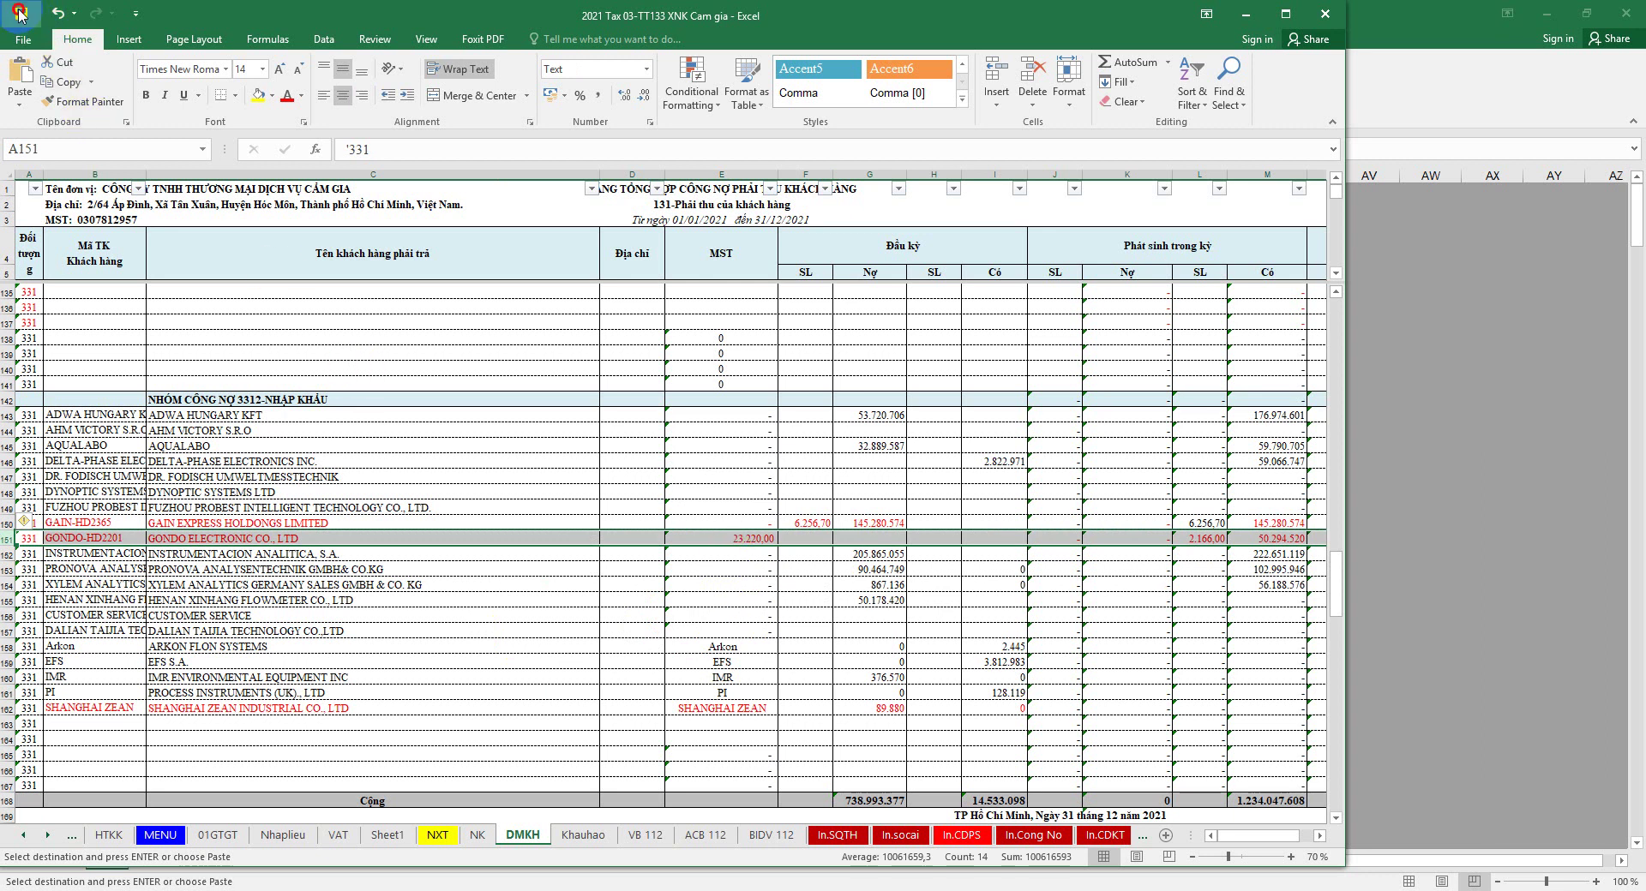
{"action": "key", "text": "Escape"}
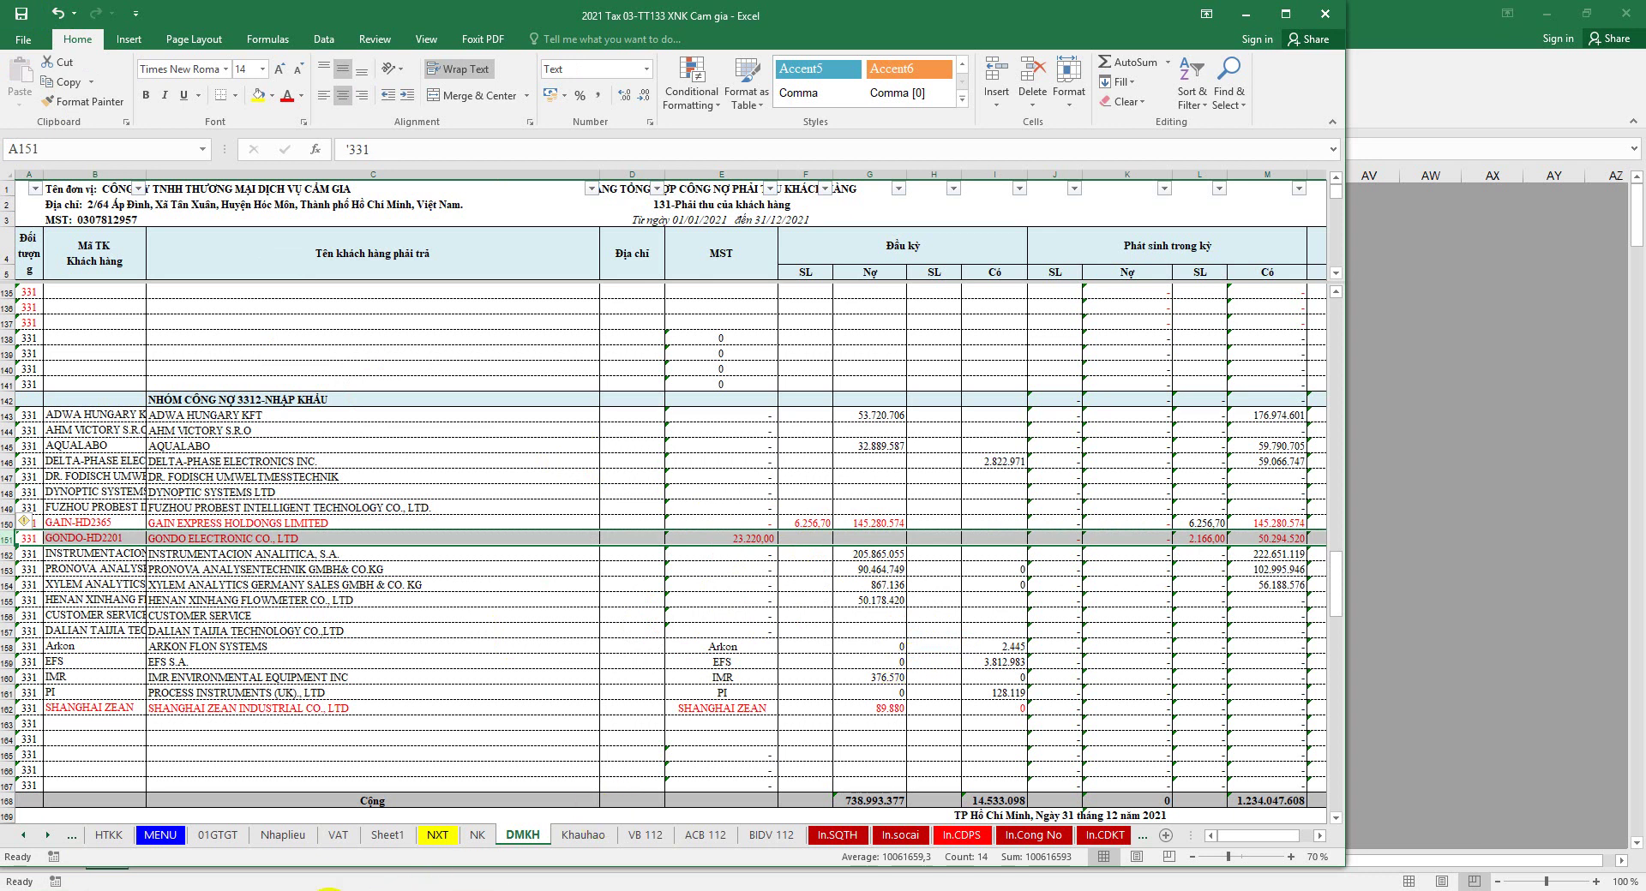
Step: Open the TONG_HOP_CONG_NO_PHAI_TRA workbook from the So du dau ky folder and review its supplier names
{"action": "left_click", "coordinate": [330, 890]}
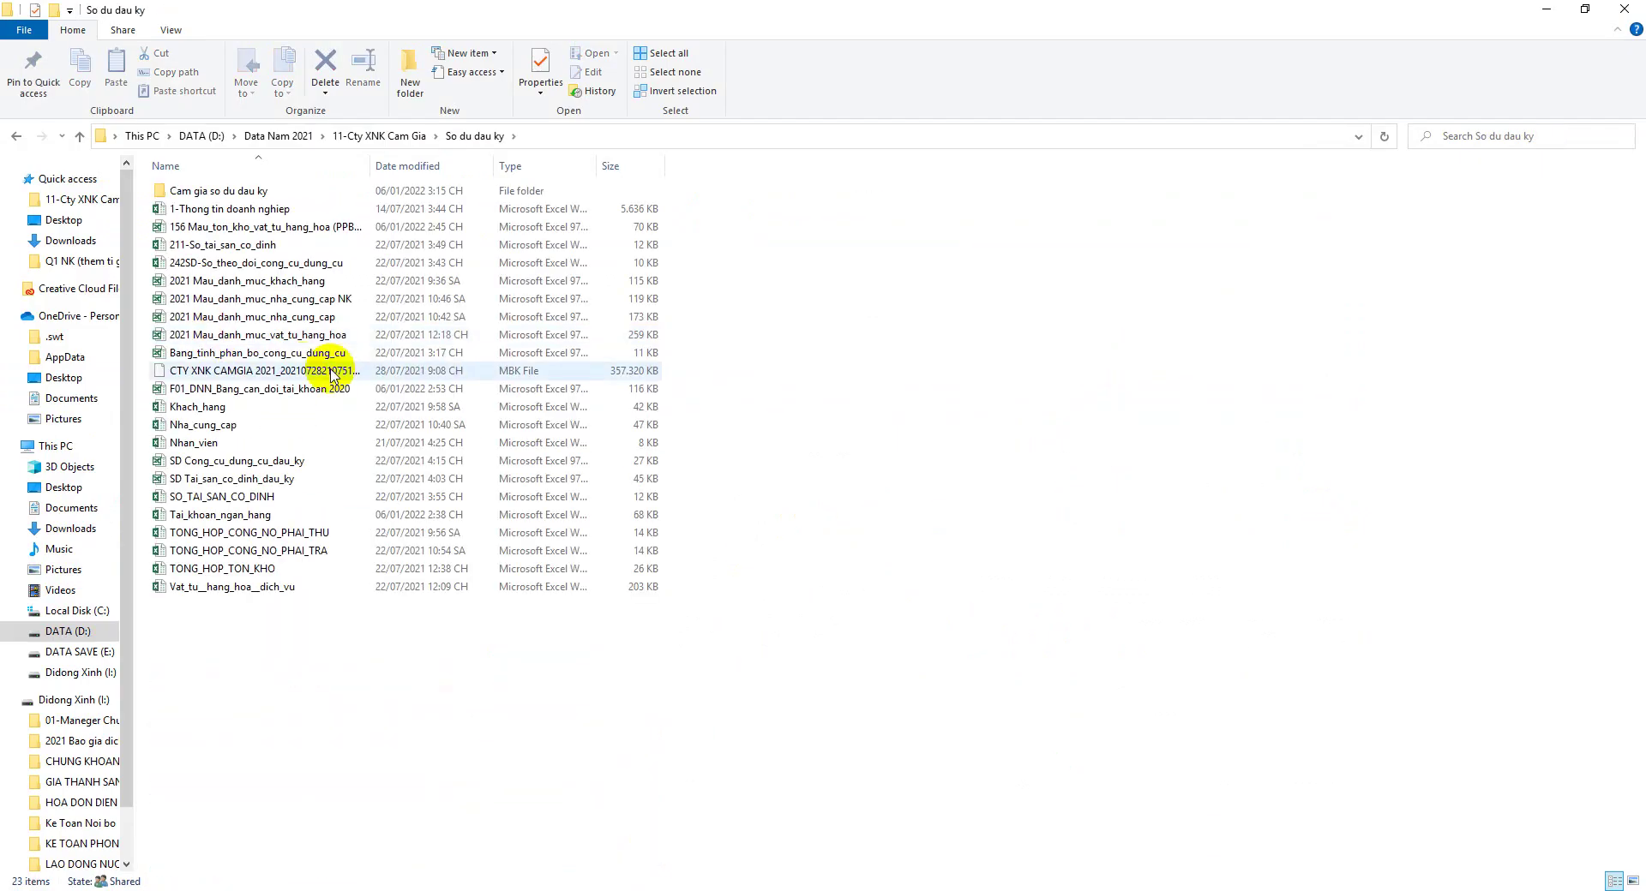
{"action": "double_click", "coordinate": [296, 553]}
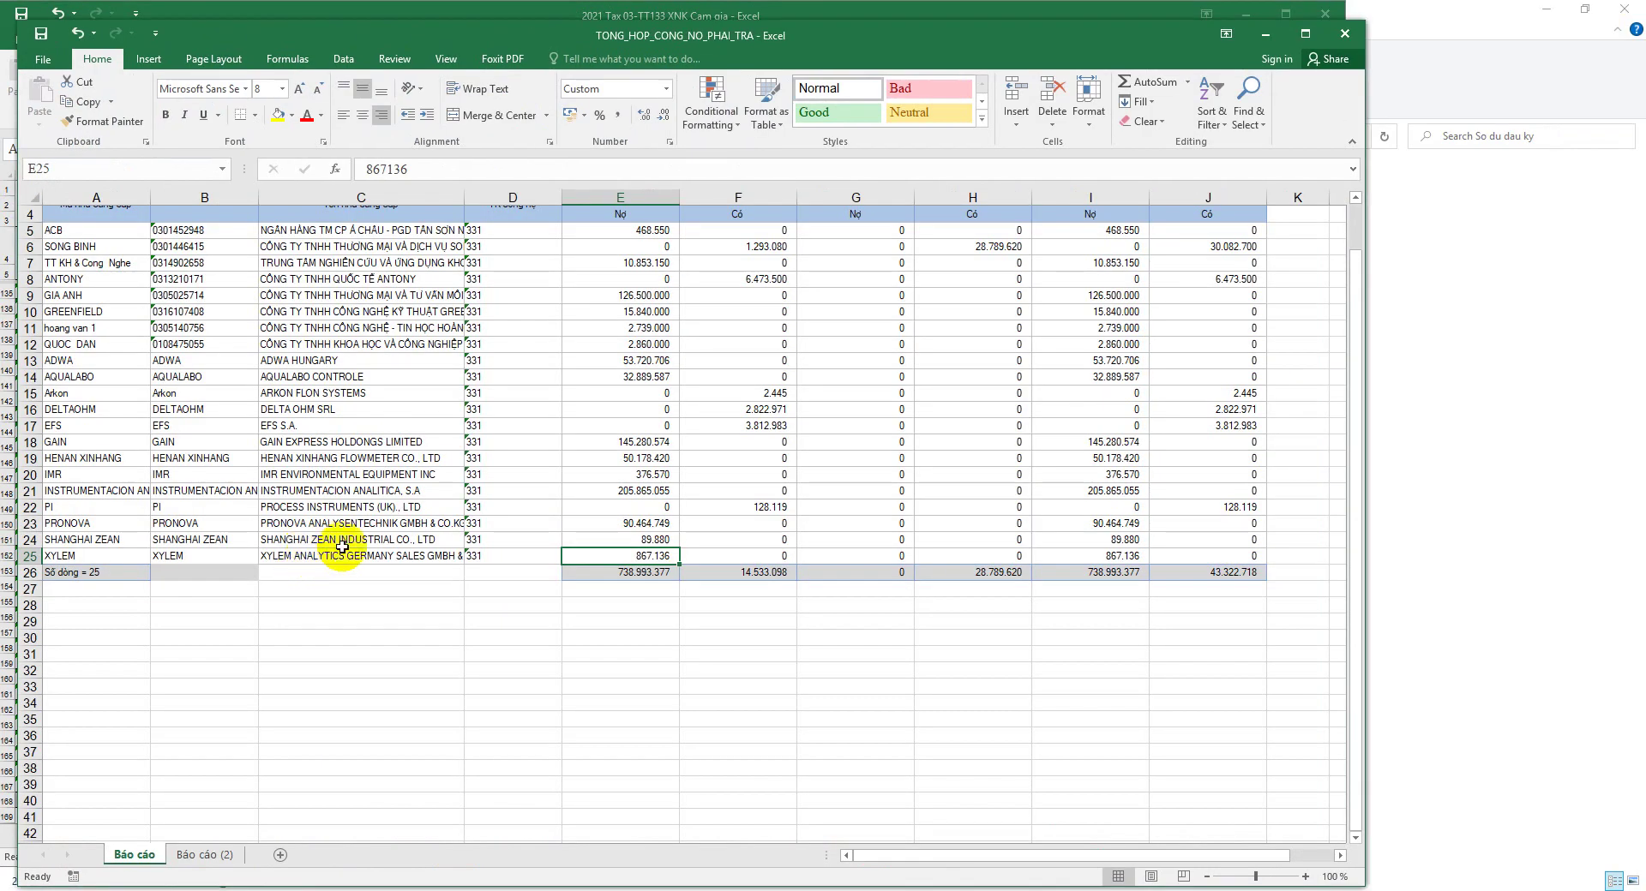
{"action": "scroll", "coordinate": [385, 533], "scroll_direction": "up", "scroll_amount": 2}
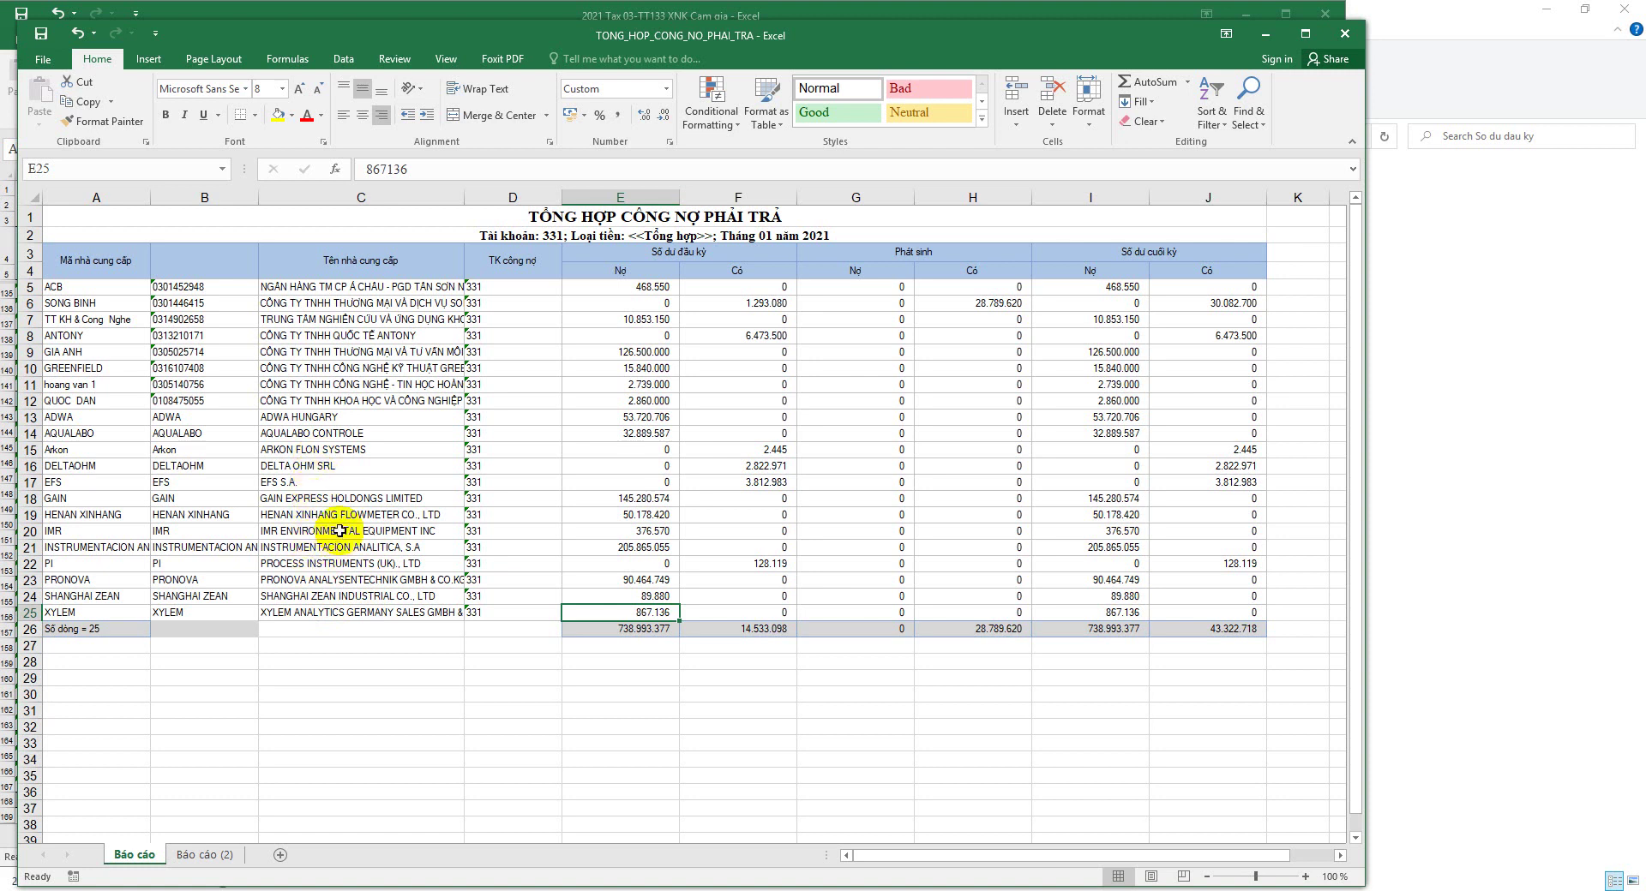
{"action": "left_click_drag", "start_coordinate": [319, 285], "coordinate": [309, 431]}
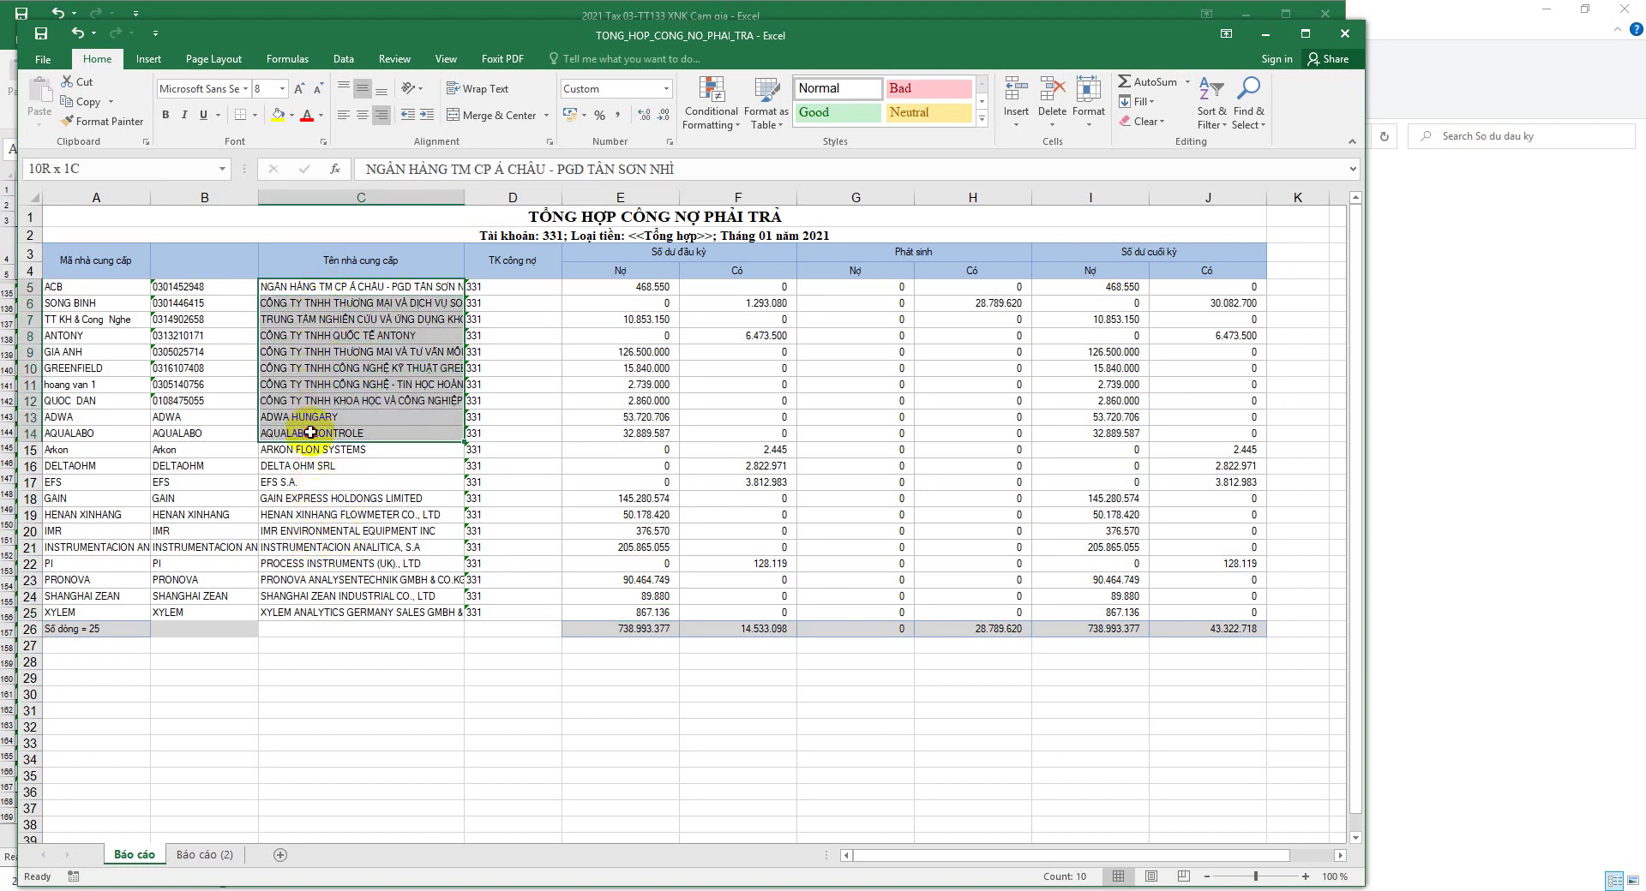
{"action": "left_click_drag", "start_coordinate": [311, 467], "coordinate": [301, 614]}
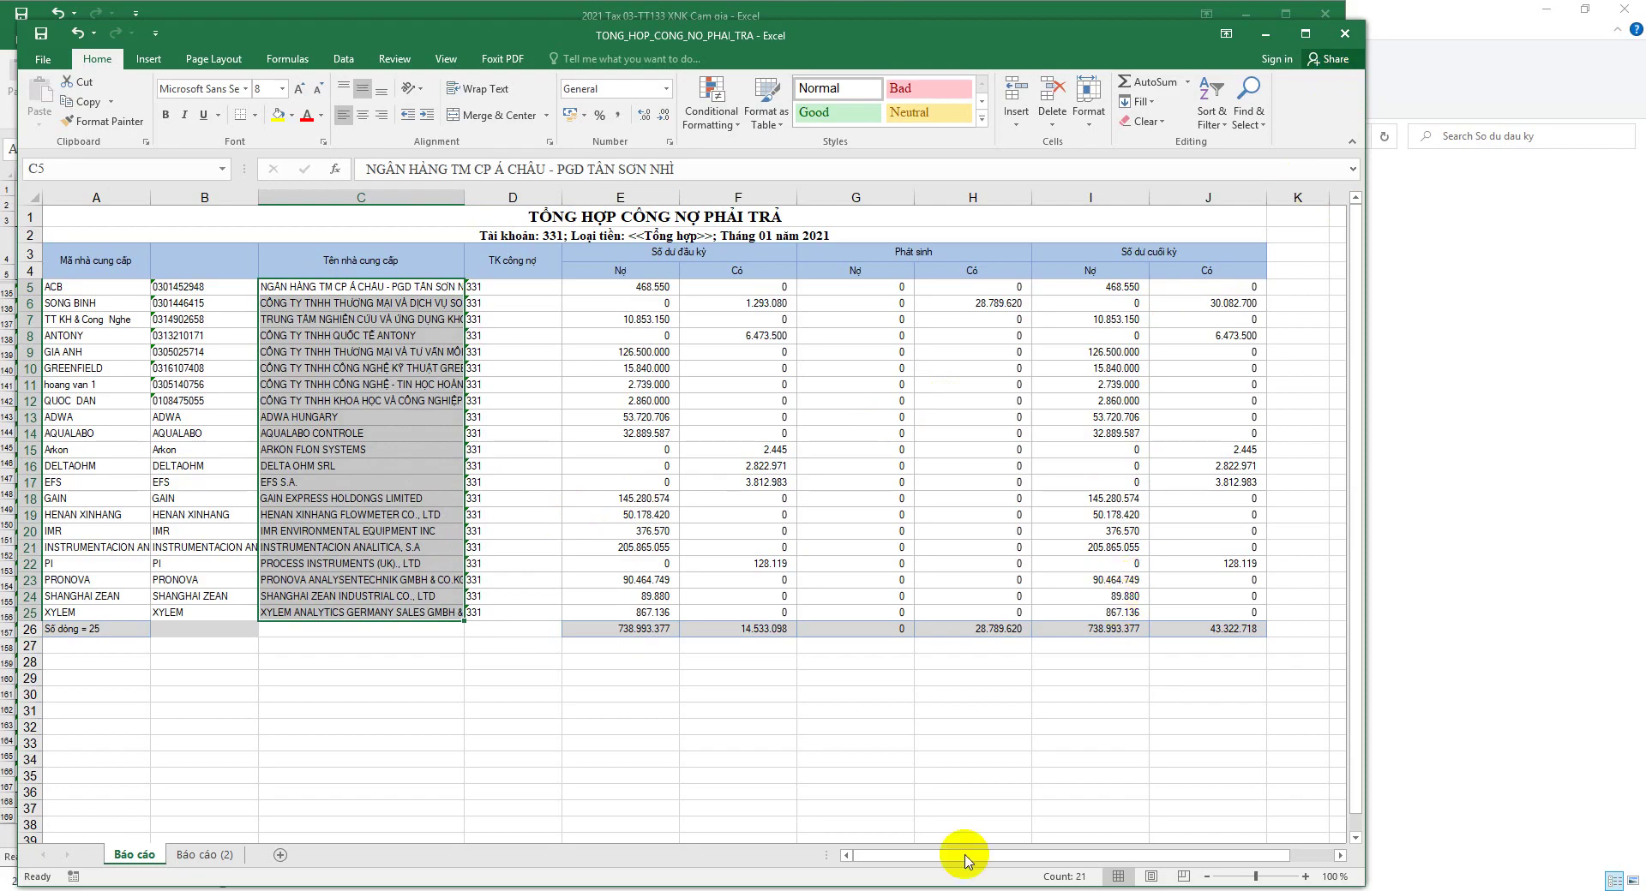
Step: Compare the exporter's name on the customs declaration with the payables summary's suppliers, and return to the 2021 Tax workbook
{"action": "left_click", "coordinate": [769, 880]}
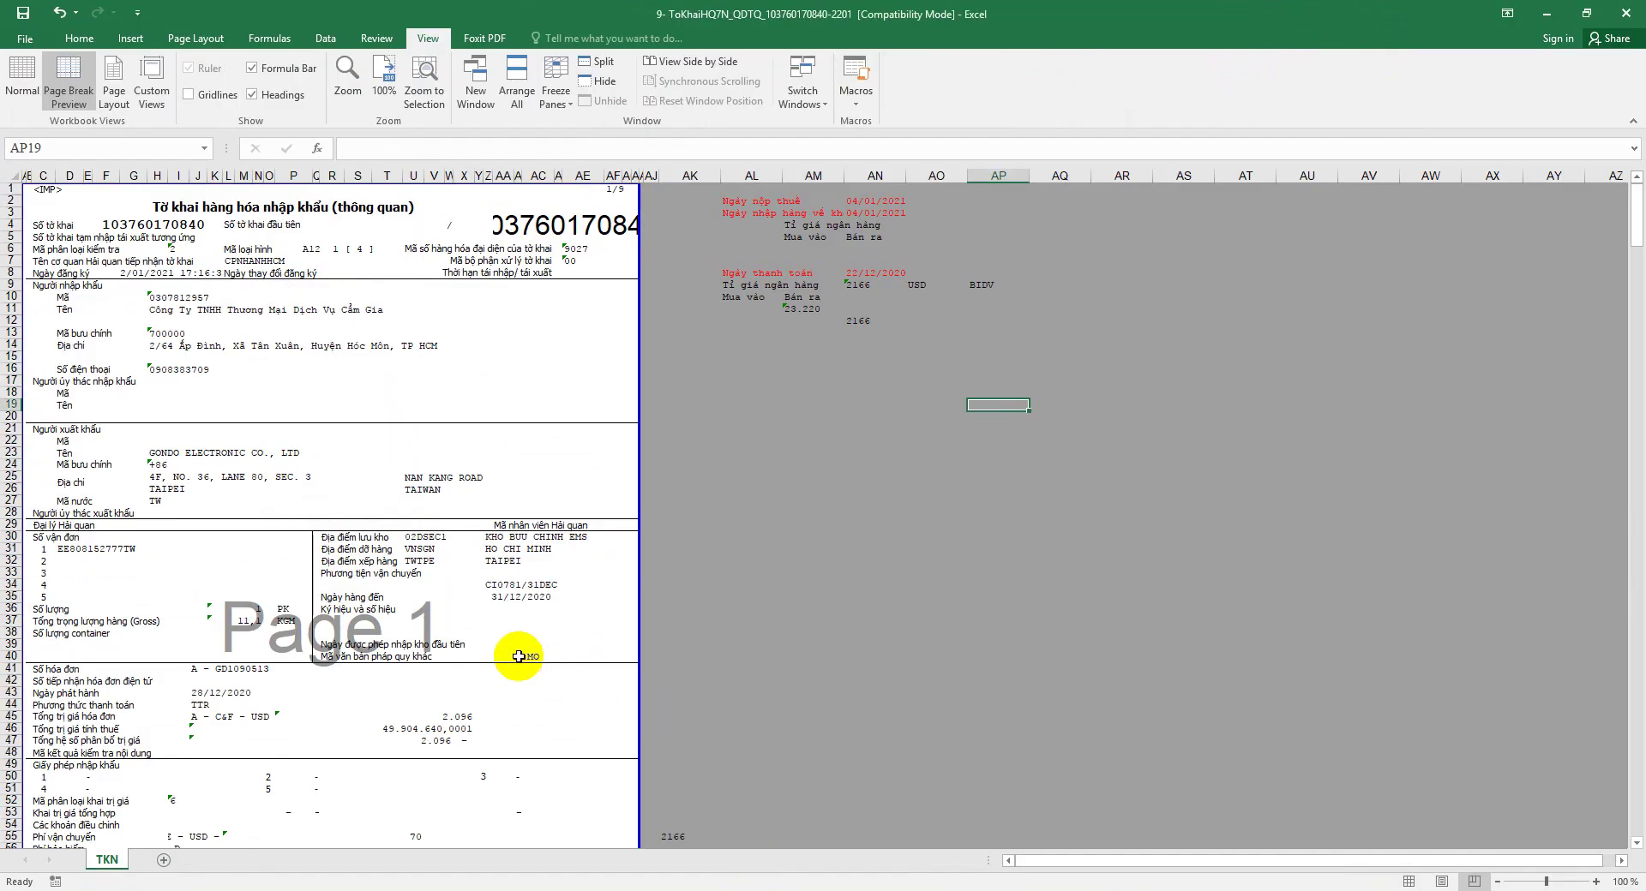
{"action": "left_click", "coordinate": [178, 451]}
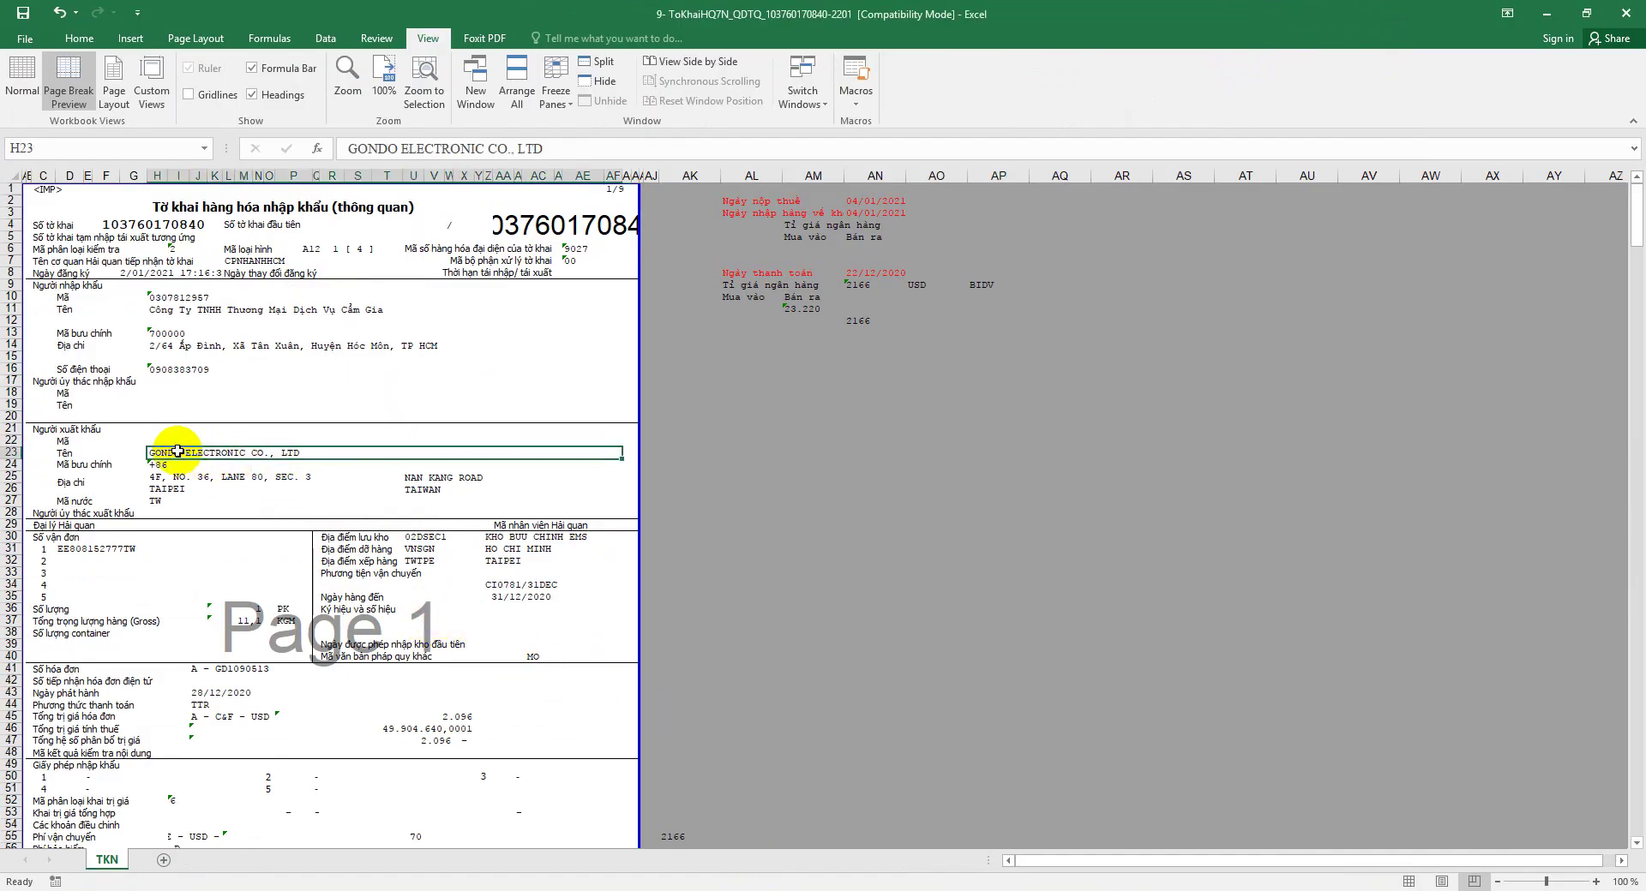
{"action": "left_click", "coordinate": [815, 882]}
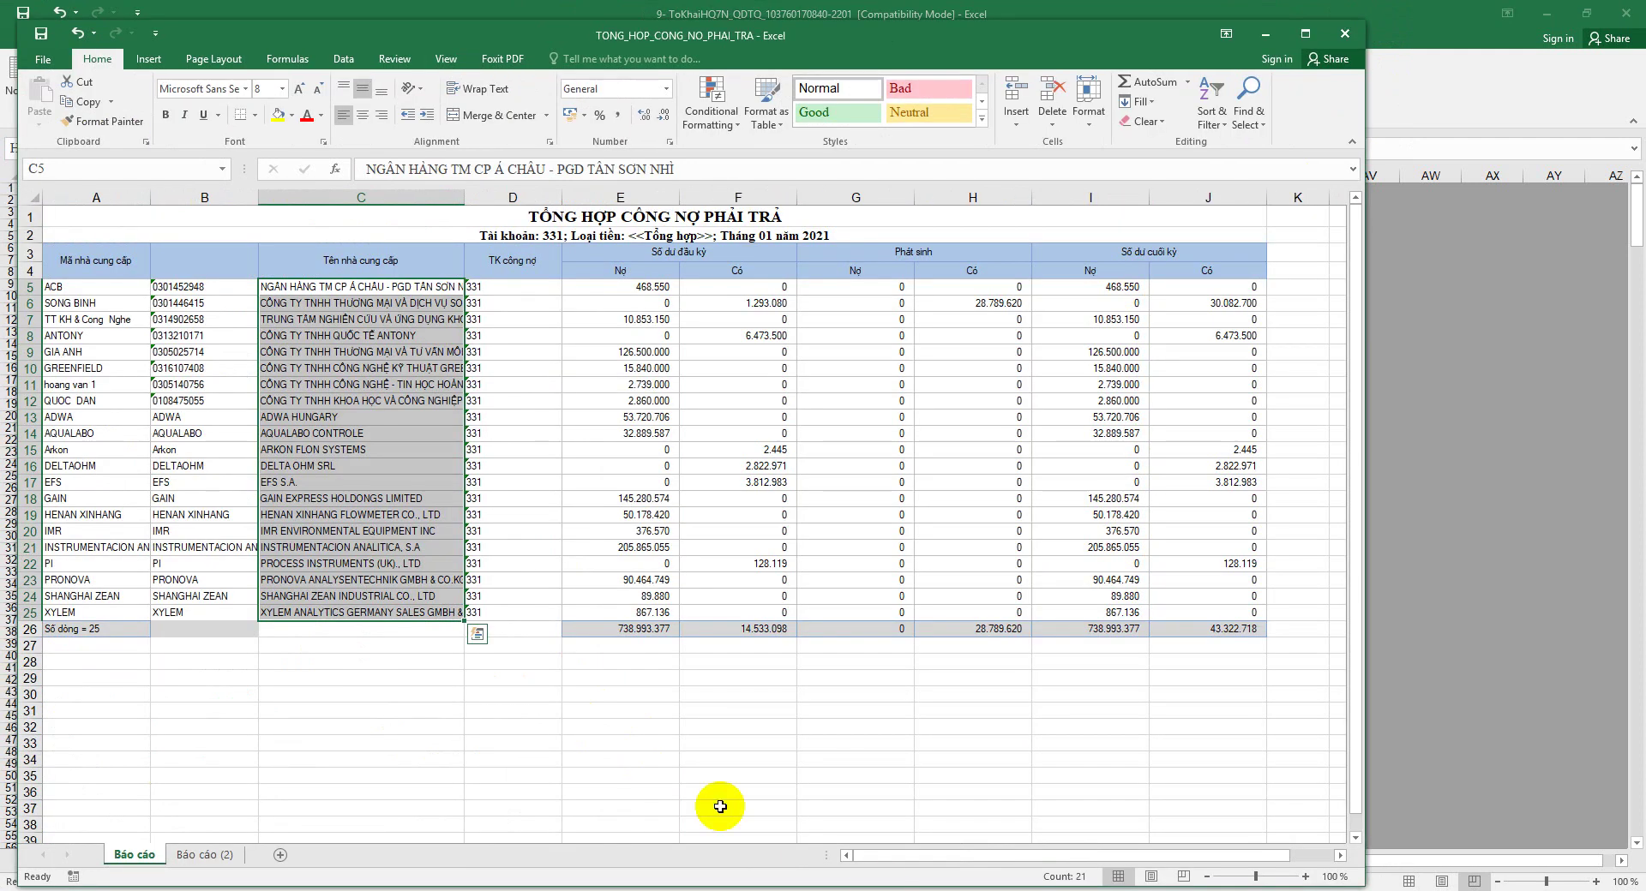
{"action": "left_click_drag", "start_coordinate": [325, 417], "coordinate": [360, 548]}
{"action": "left_click", "coordinate": [1265, 34]}
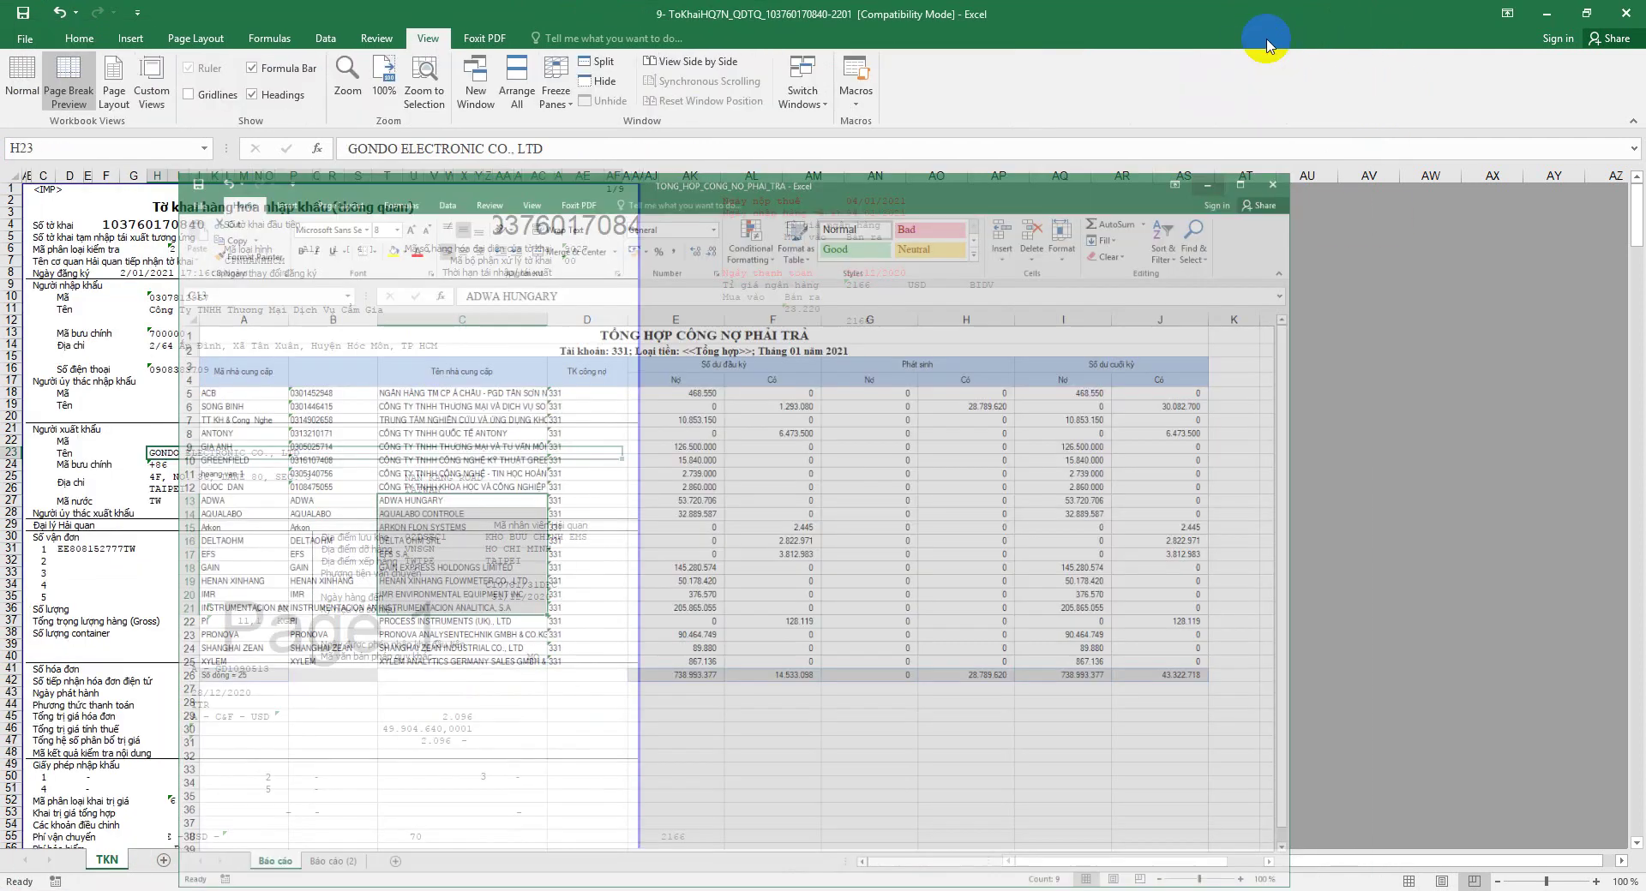
{"action": "left_click", "coordinate": [660, 861]}
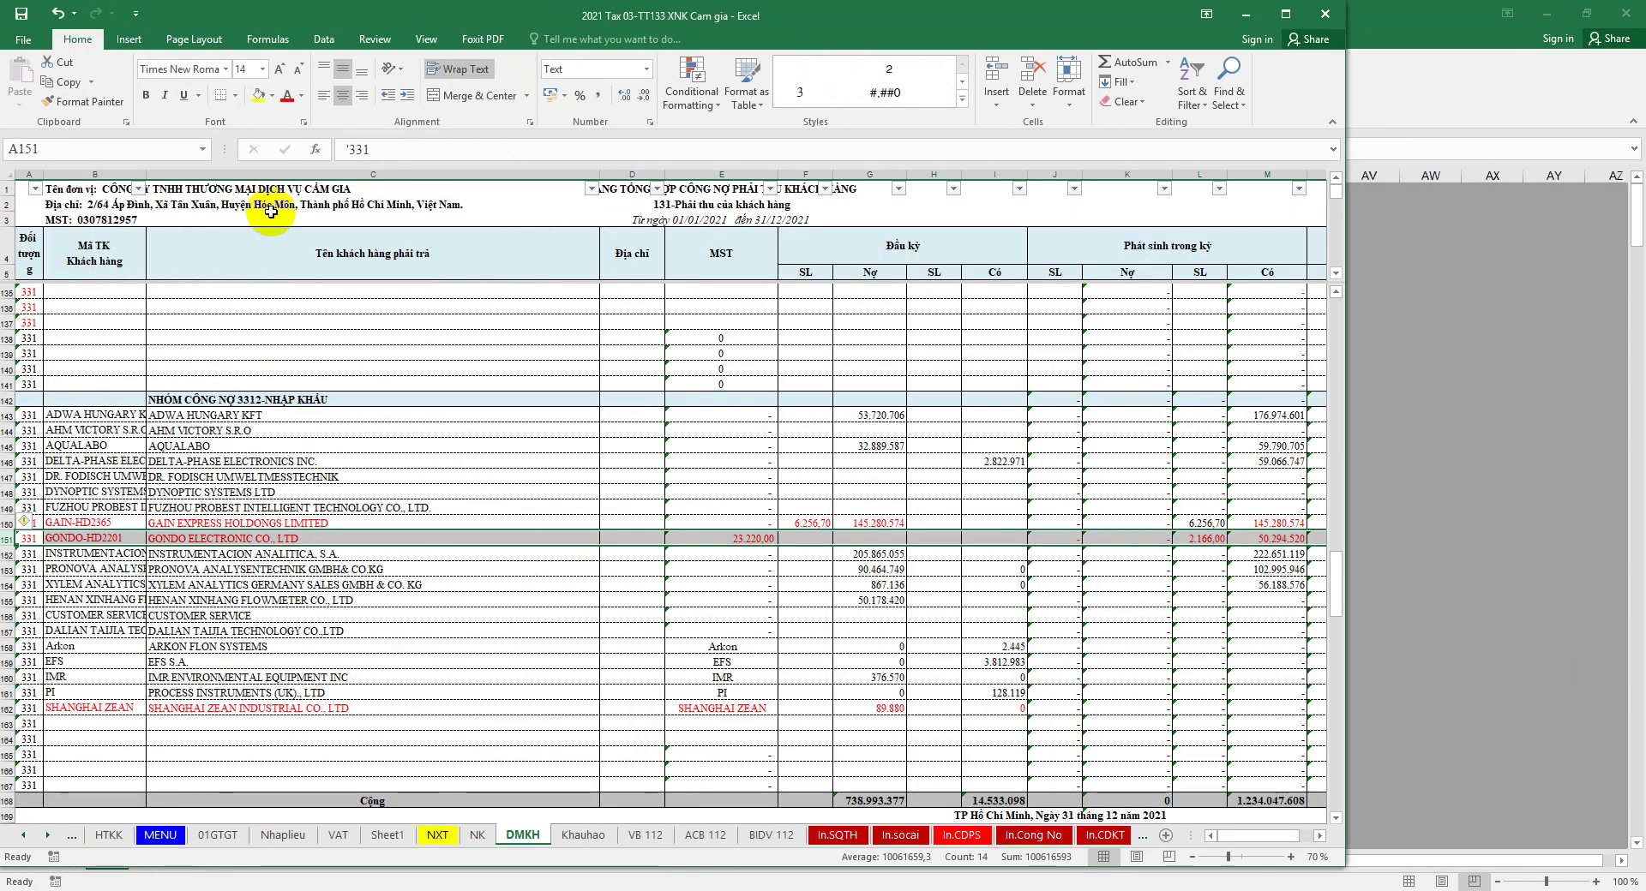
Step: Copy the MST column formula from the INSTRUMENTACION ANALITICA row (E152) into E143:E162 on the DMKH sheet
{"action": "left_click", "coordinate": [492, 635]}
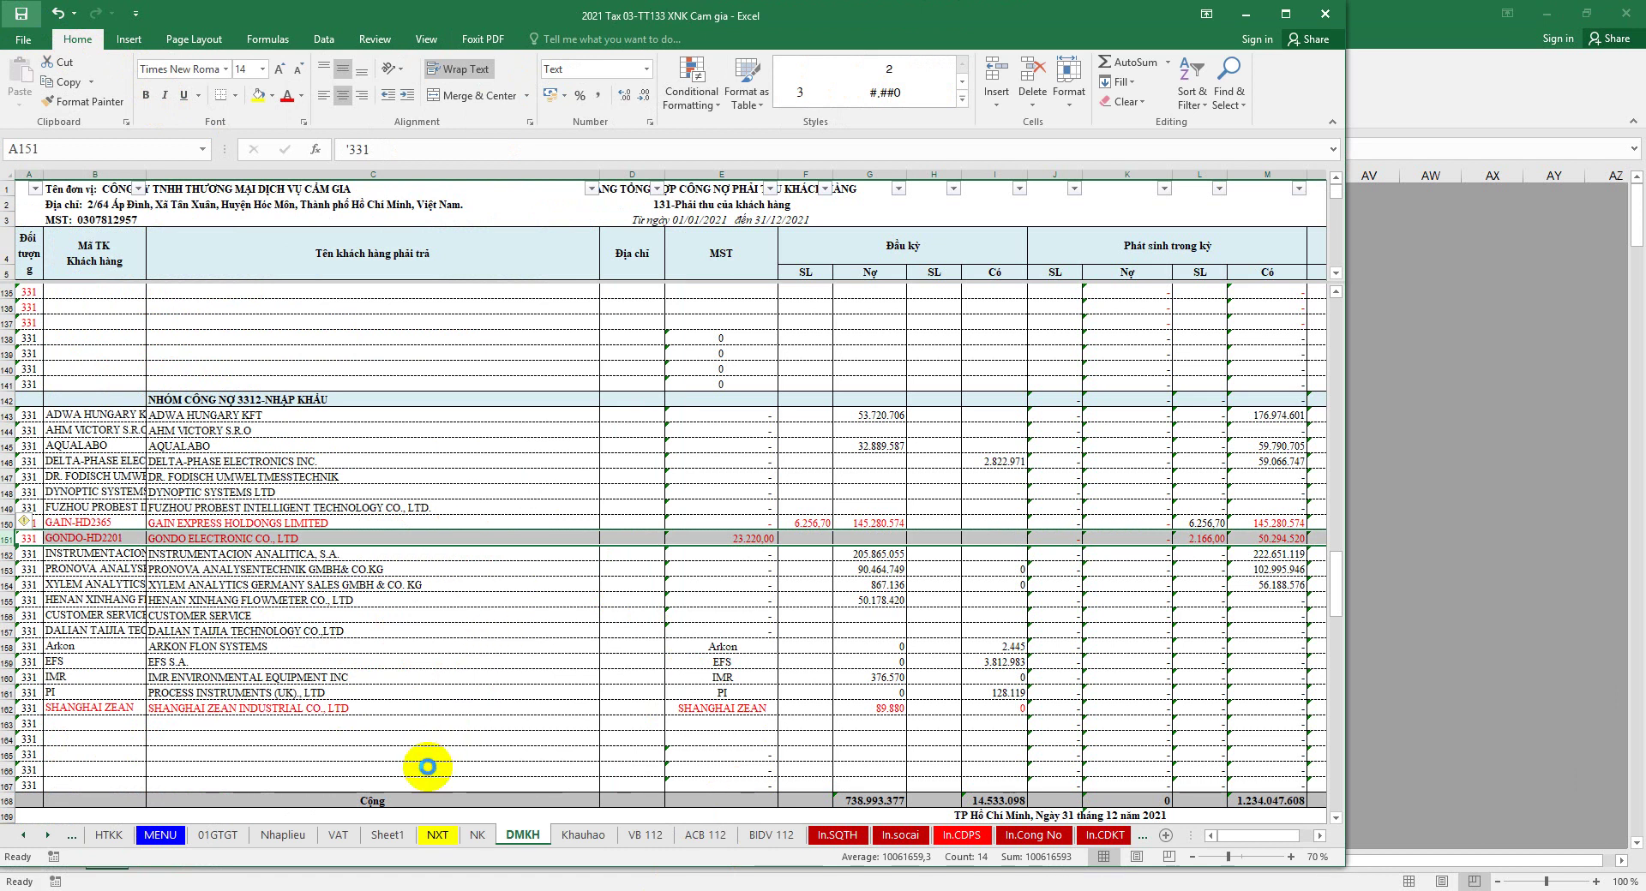
{"action": "left_click", "coordinate": [725, 649]}
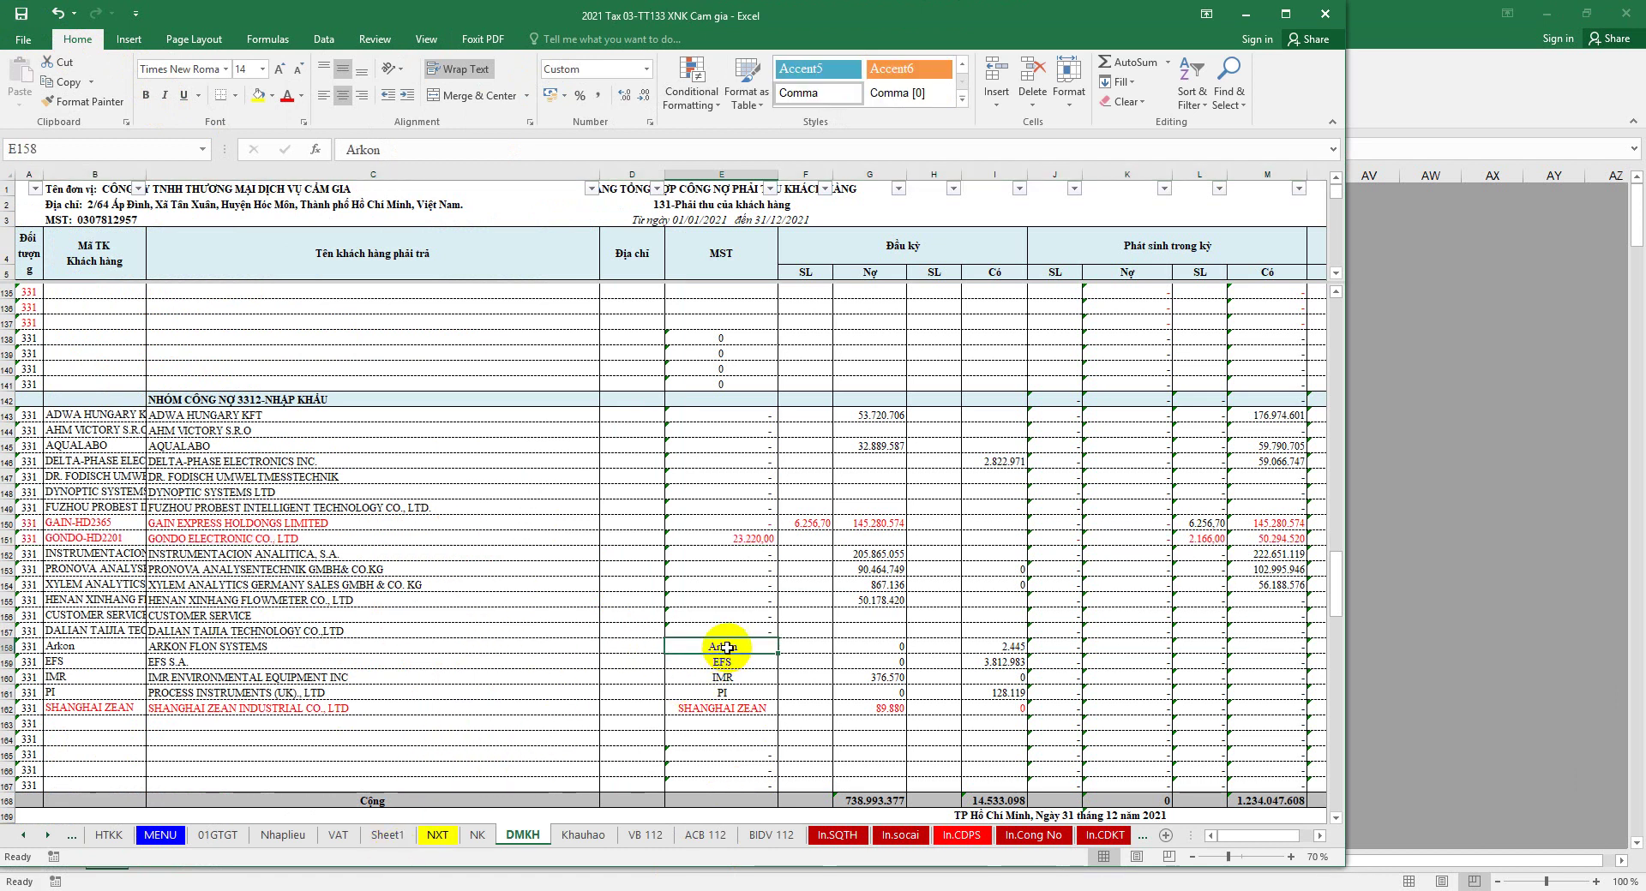
{"action": "left_click", "coordinate": [724, 416]}
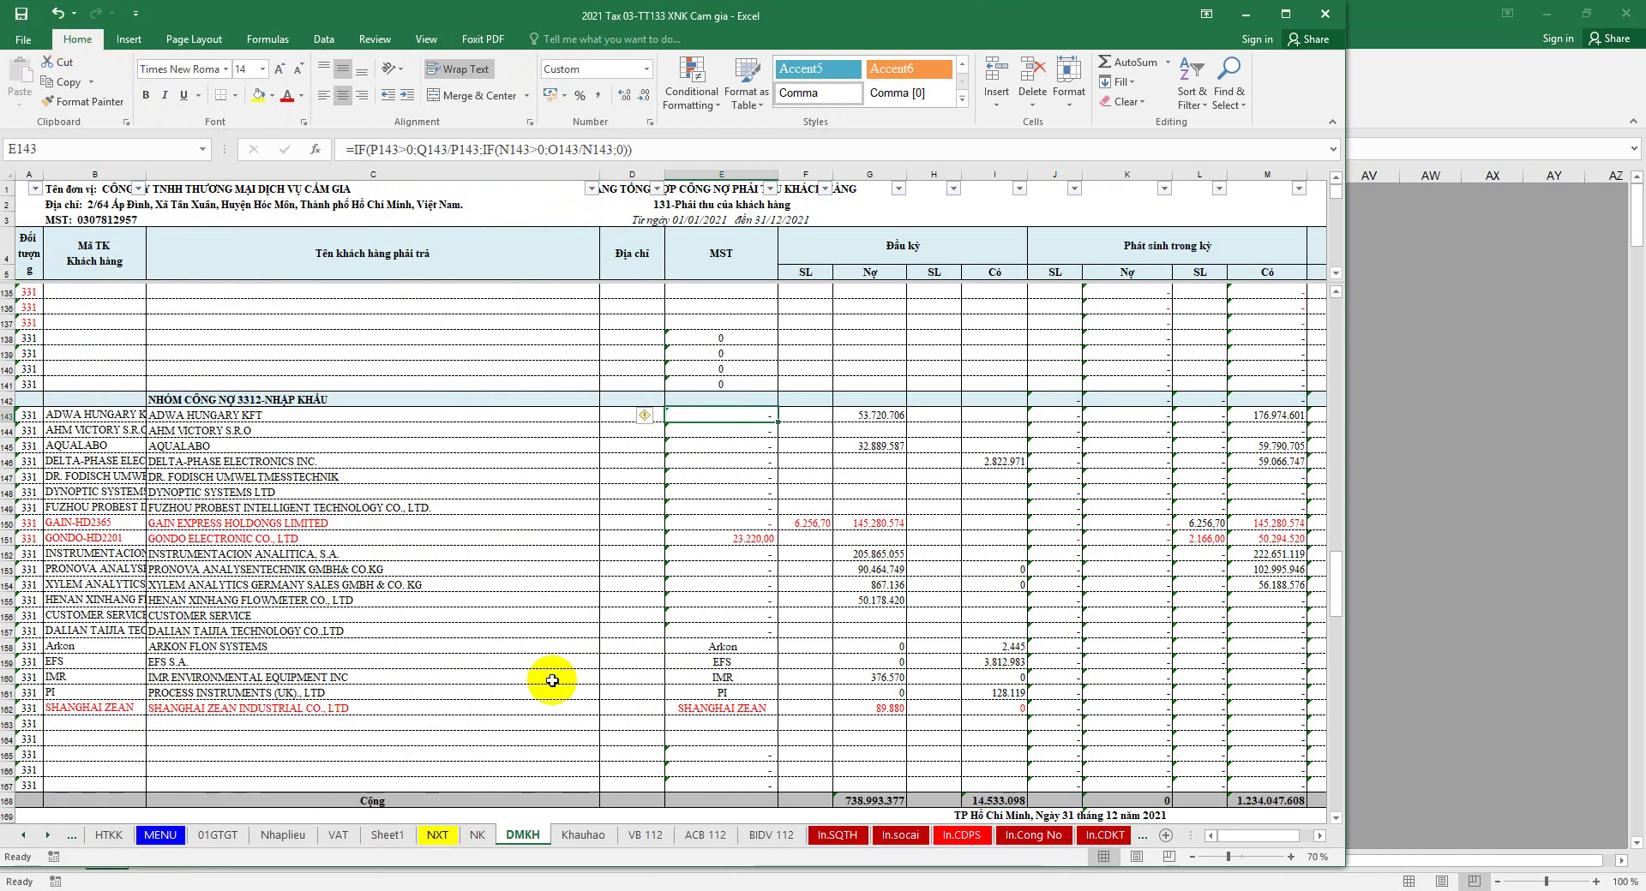
{"action": "left_click", "coordinate": [716, 600]}
{"action": "left_click", "coordinate": [737, 554]}
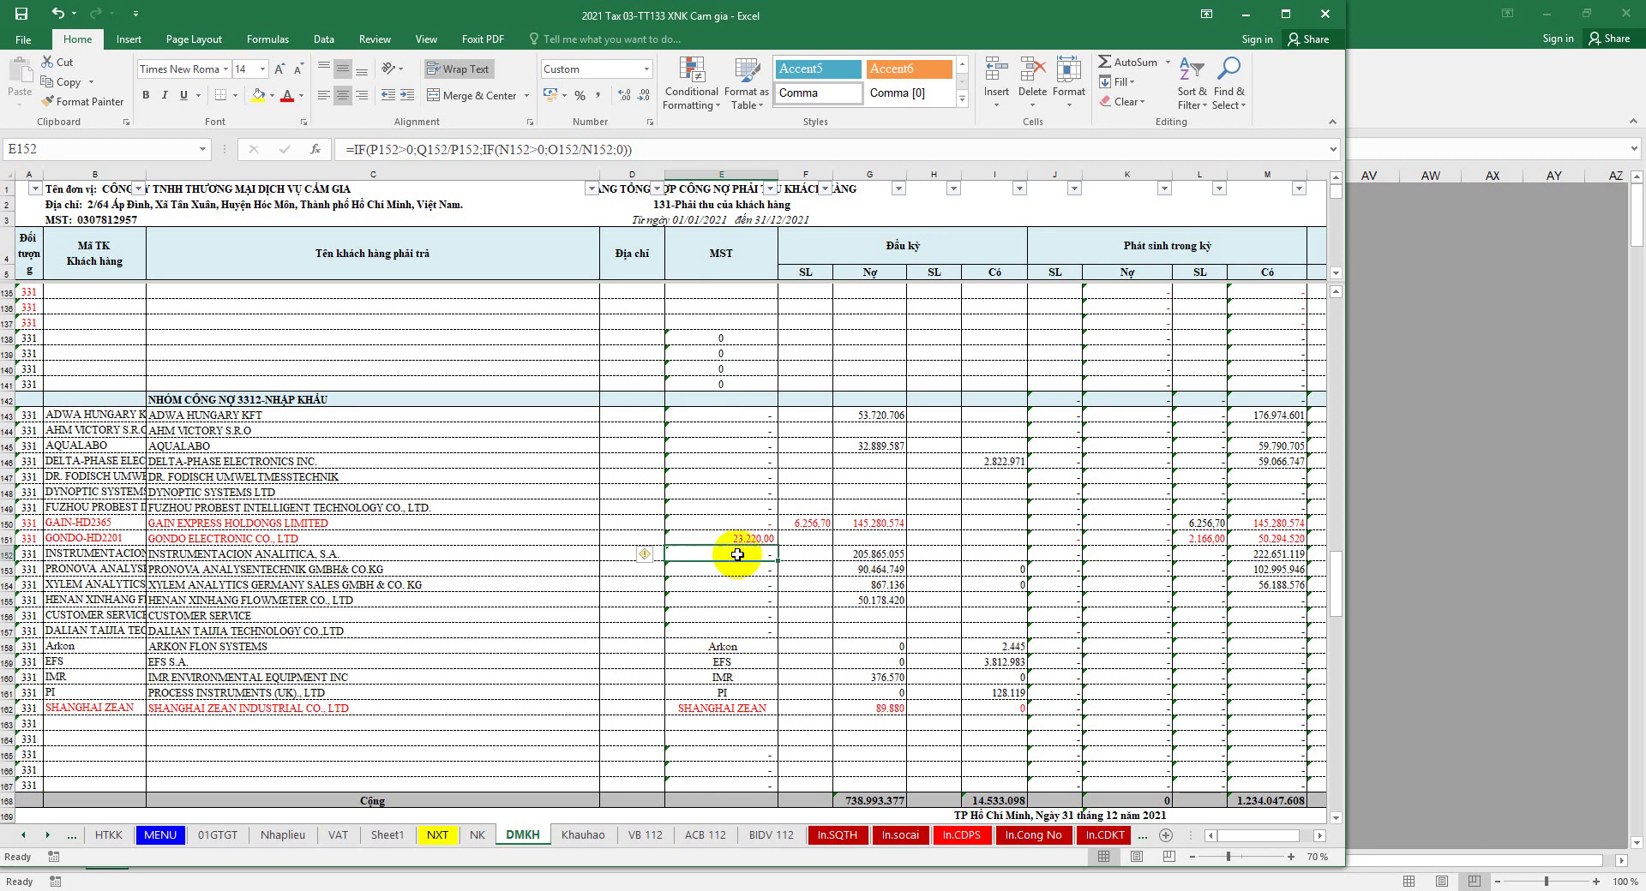
{"action": "right_click", "coordinate": [737, 554]}
{"action": "left_click", "coordinate": [784, 249]}
{"action": "left_click_drag", "start_coordinate": [712, 420], "coordinate": [720, 709]}
{"action": "right_click", "coordinate": [720, 456]}
{"action": "left_click", "coordinate": [753, 522]}
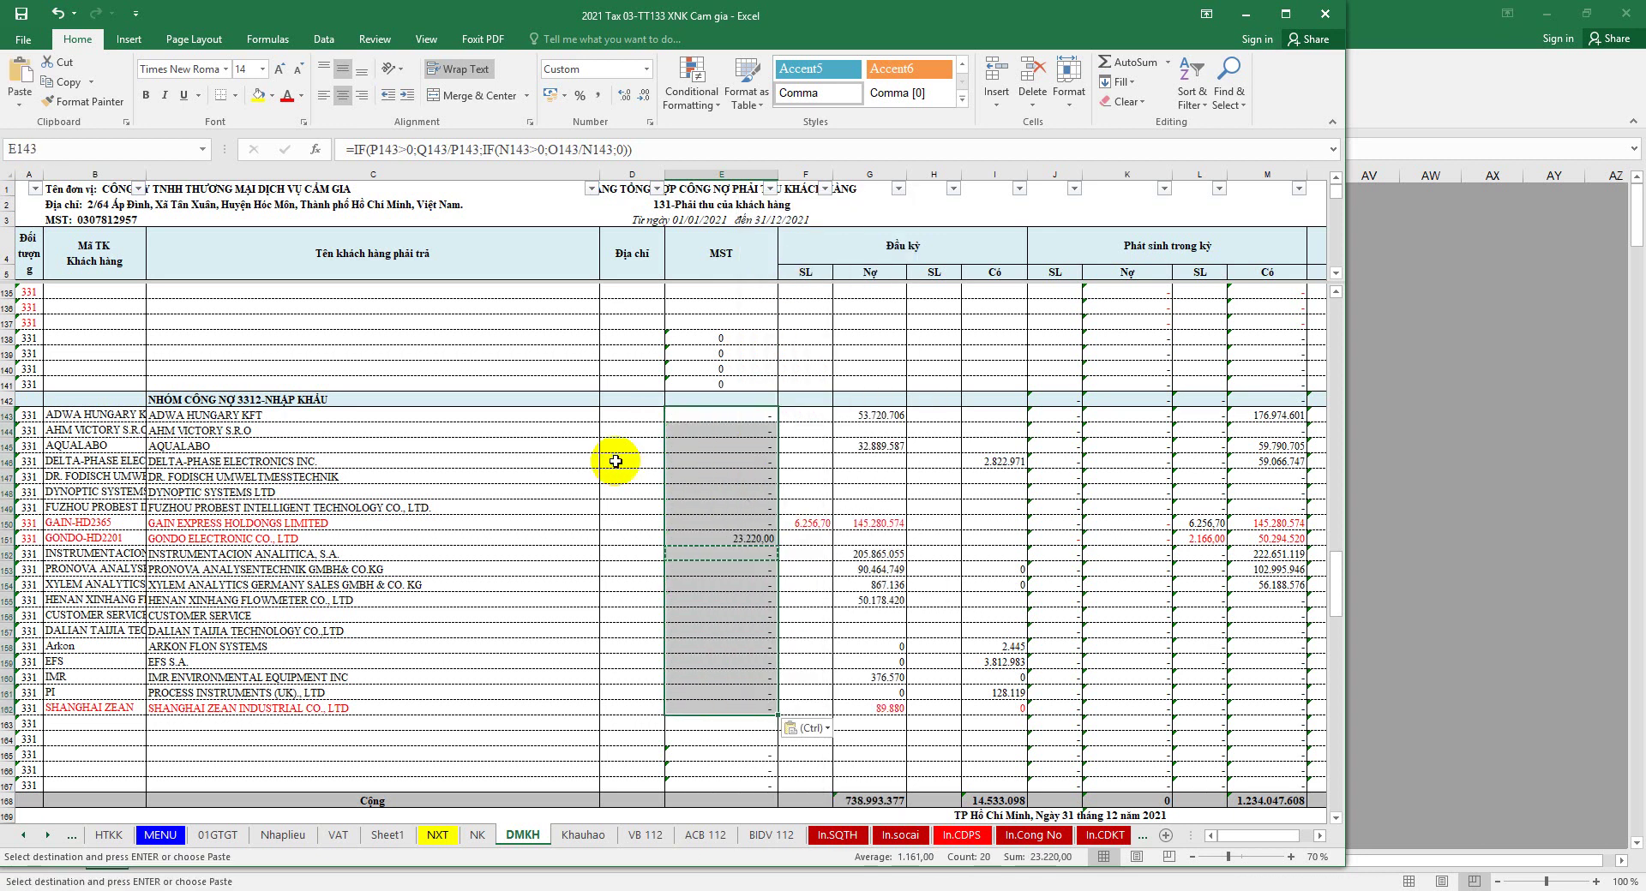
{"action": "key", "text": "Escape"}
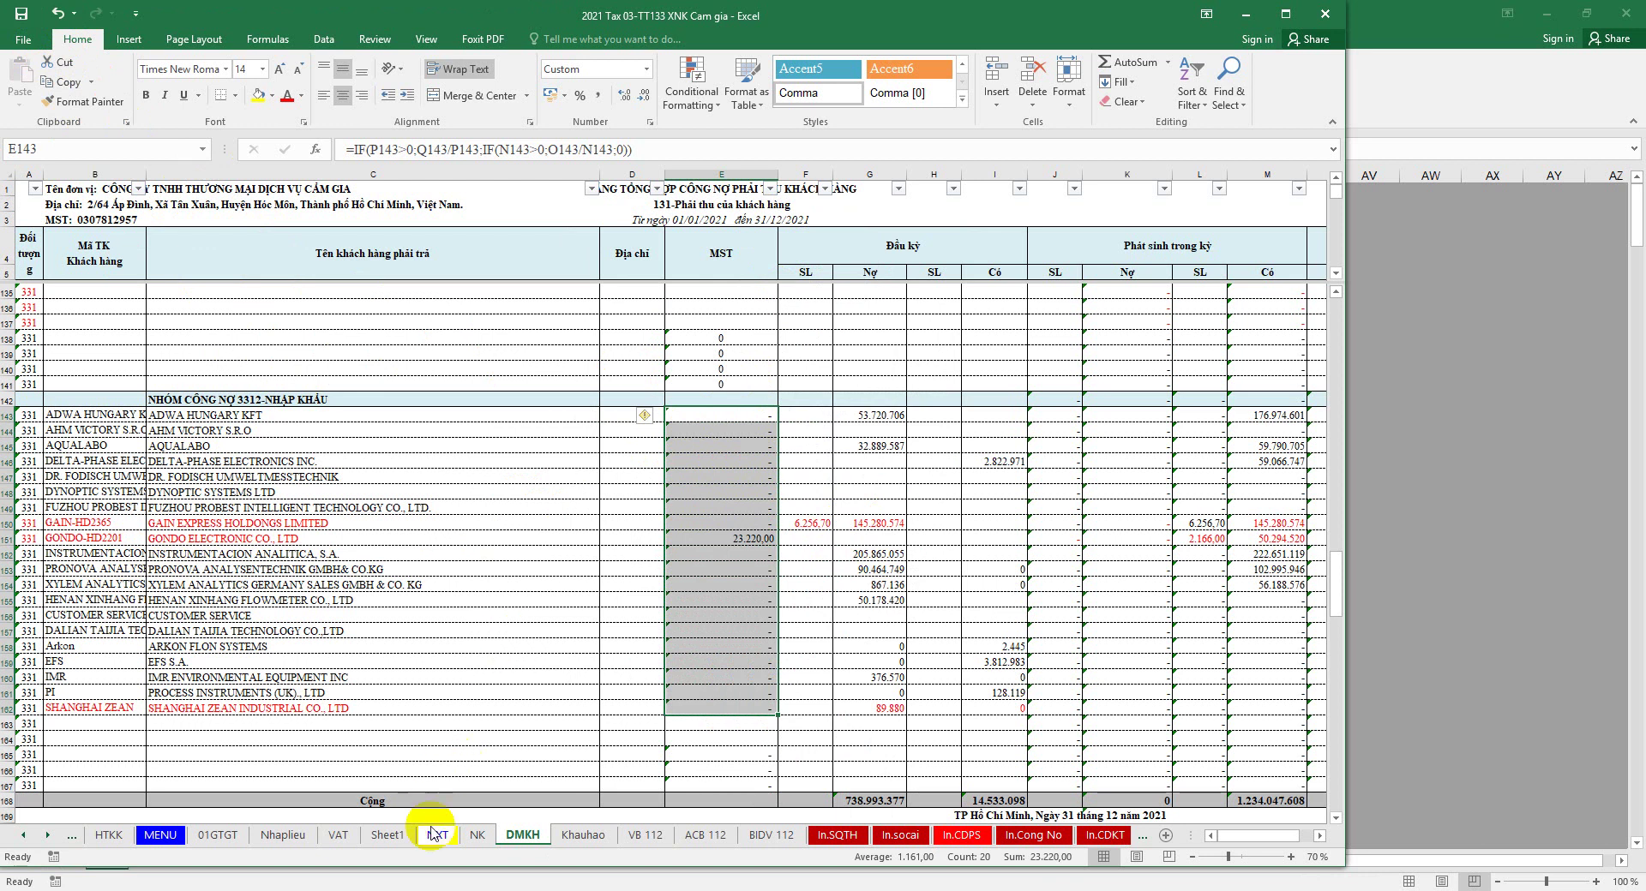
Step: Show the NK sheet and place the customs declaration in a smaller window beside it
{"action": "left_click", "coordinate": [474, 835]}
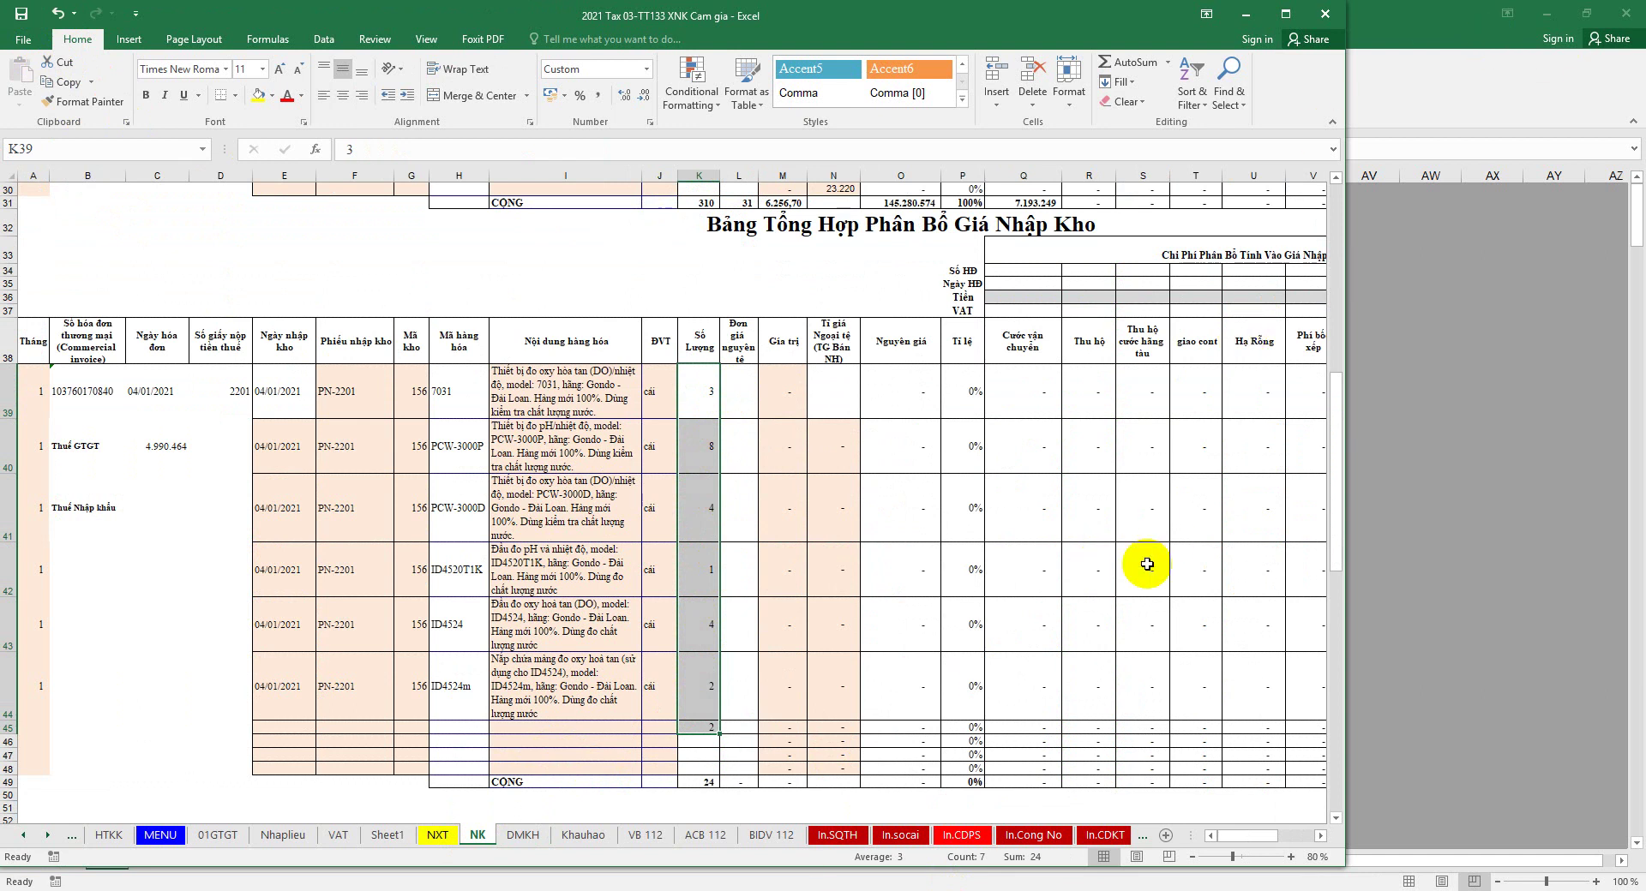
{"action": "key", "text": "alt+Tab"}
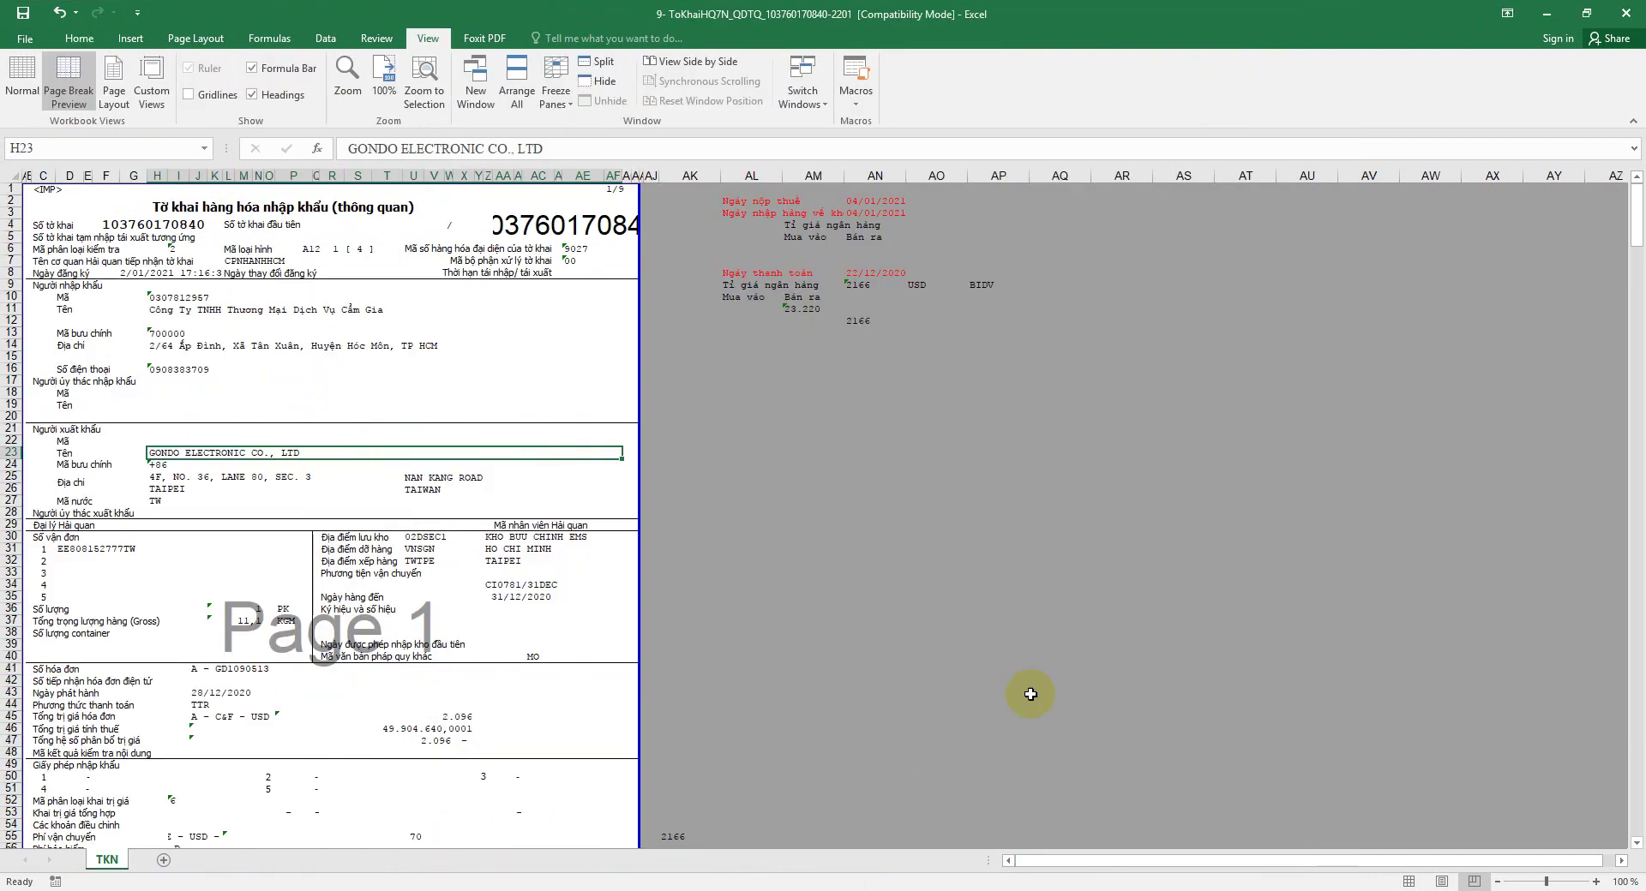
{"action": "left_click", "coordinate": [1586, 13]}
{"action": "left_click_drag", "start_coordinate": [913, 14], "coordinate": [1096, 8]}
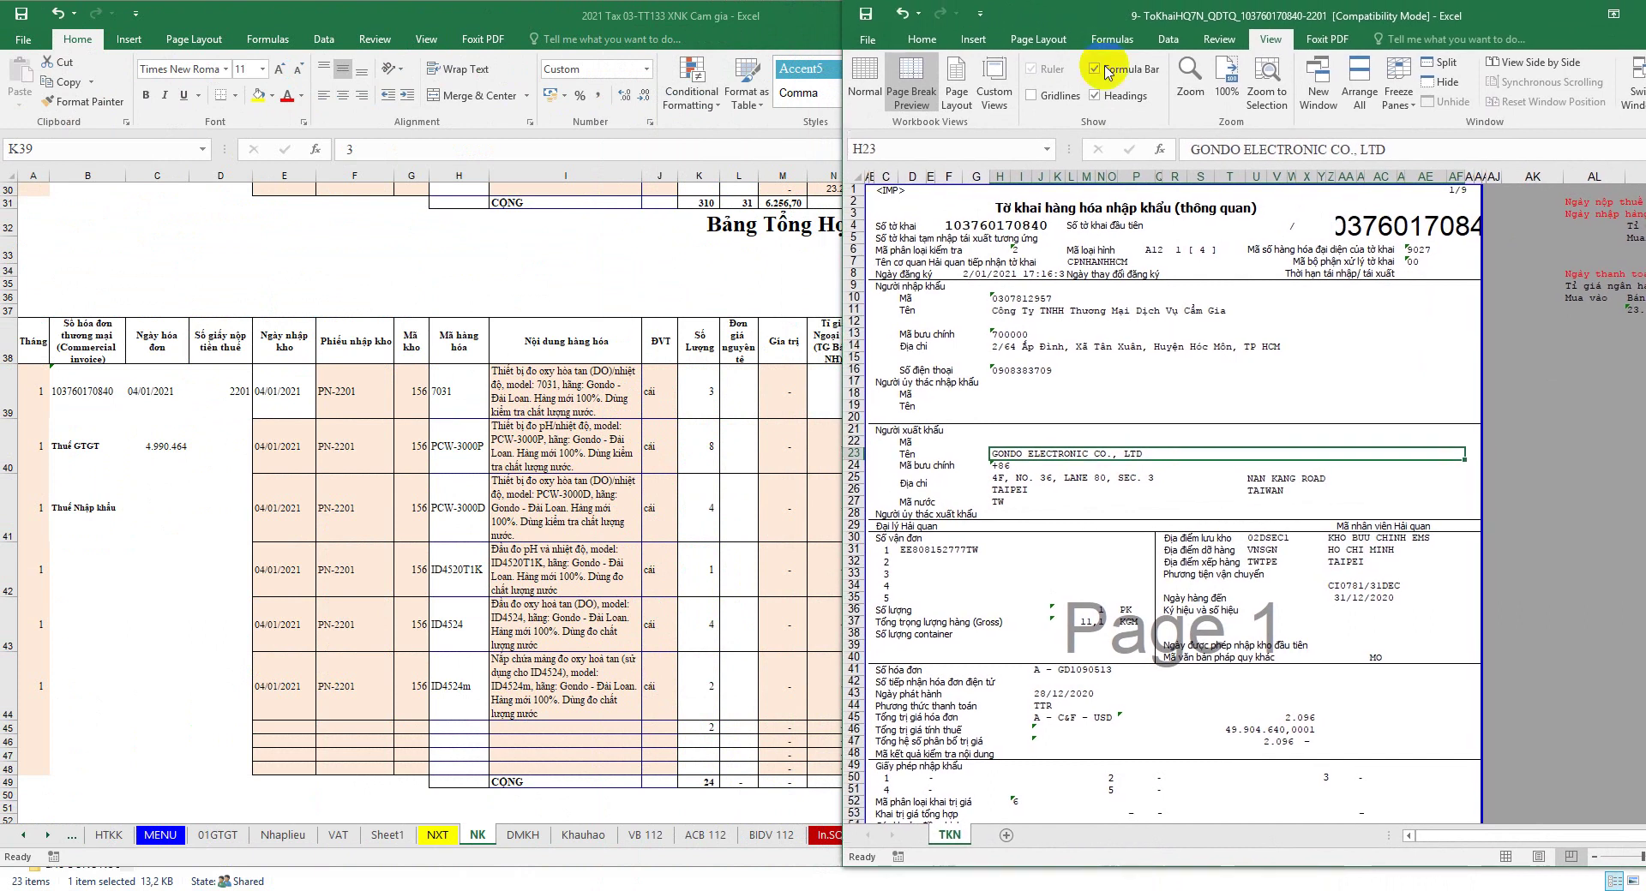
Step: Link the exchange rate in N39 for item 7031 to the 23.220 bank selling rate on the Nhaplieu sheet
{"action": "left_click", "coordinate": [708, 470]}
{"action": "left_click", "coordinate": [837, 391]}
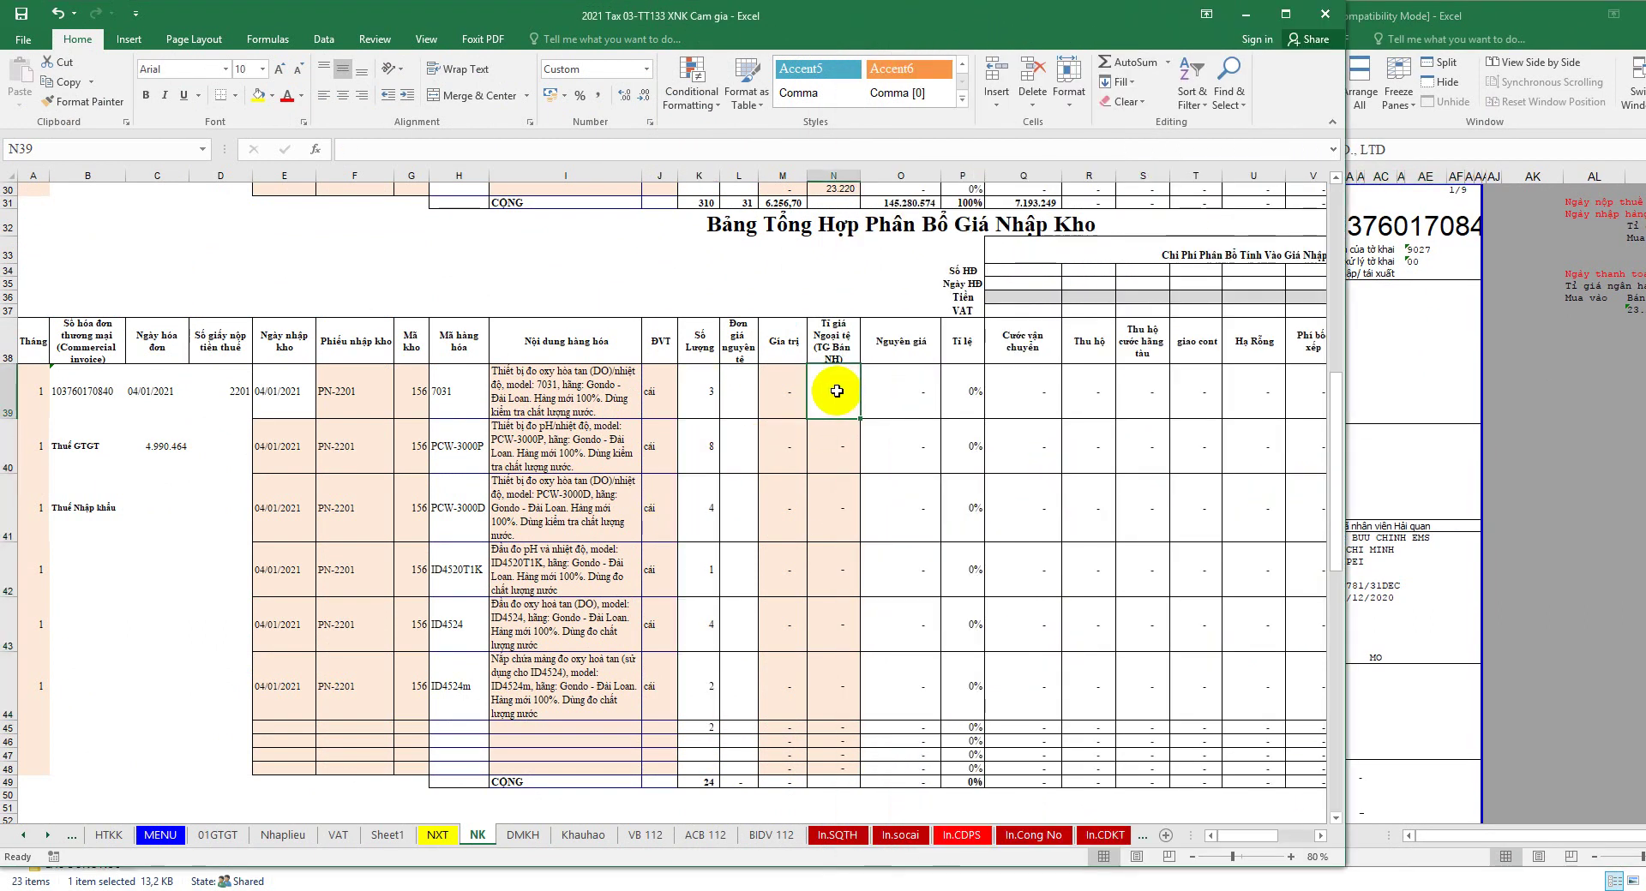
{"action": "type", "text": "="}
{"action": "left_click", "coordinate": [283, 835]}
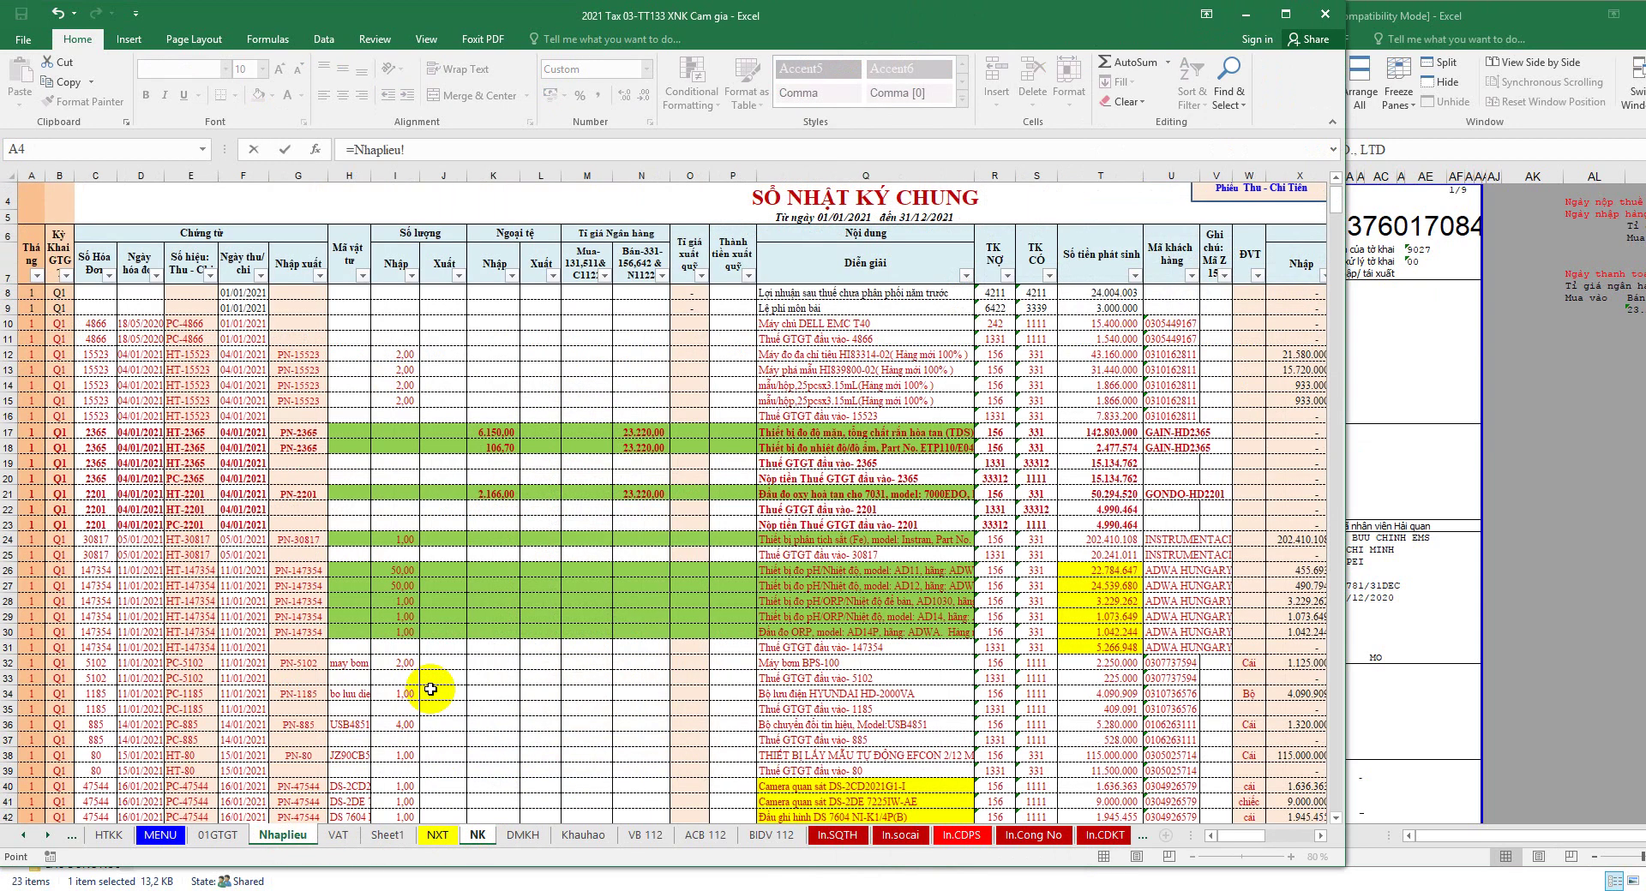
{"action": "key", "text": "Return"}
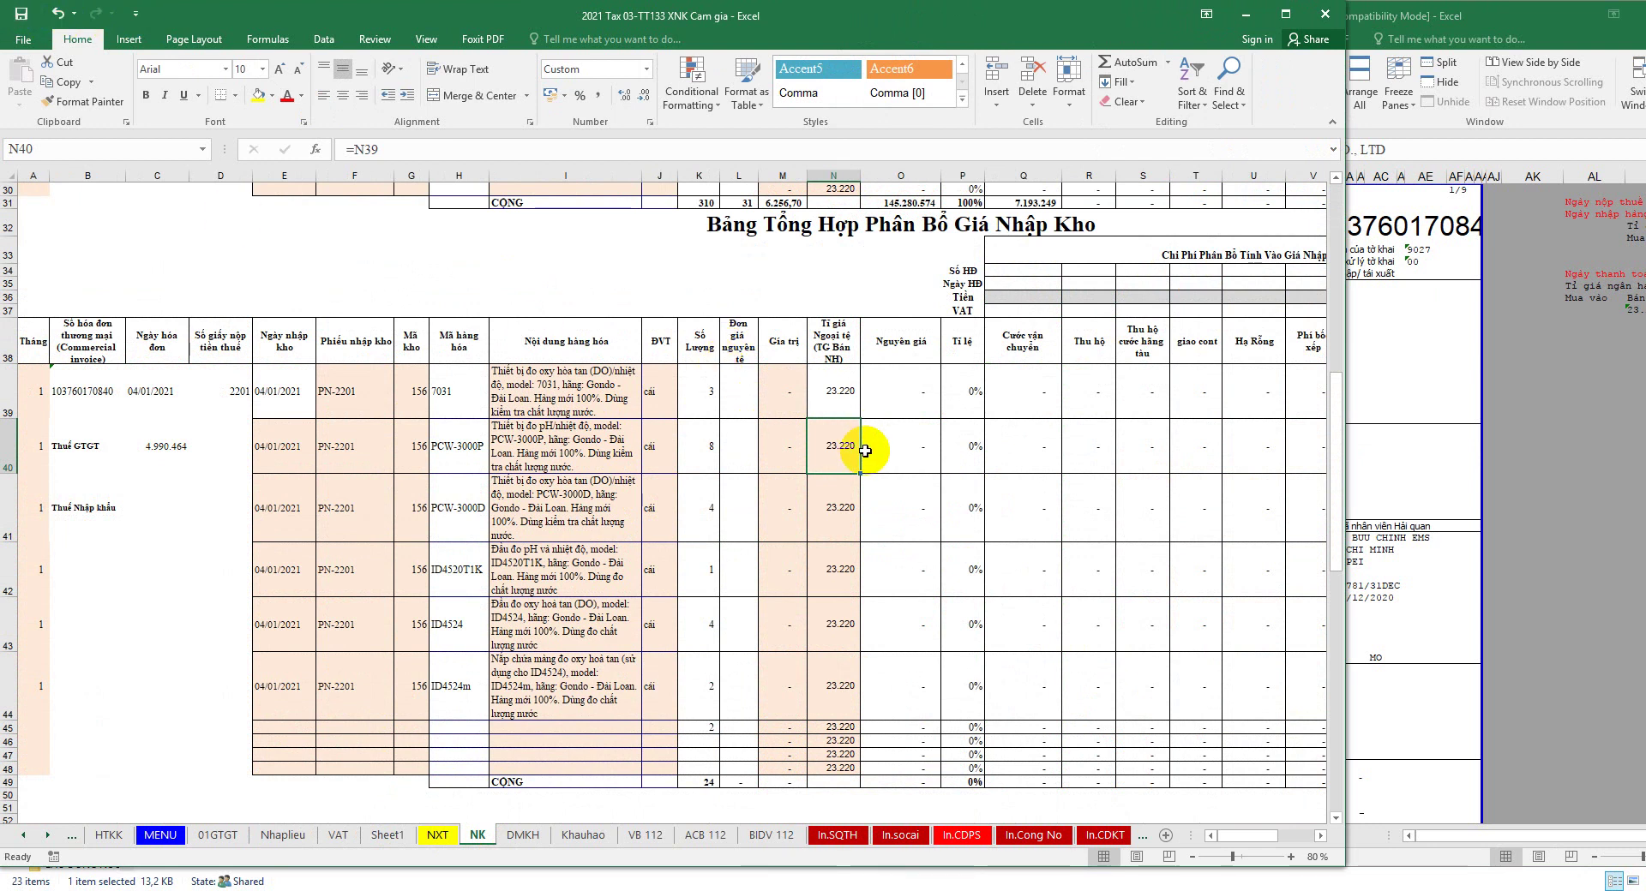
Step: Look up item 7031's unit price on page 3 of the customs declaration and enter 40 in L39 of the NK sheet
{"action": "left_click", "coordinate": [738, 391]}
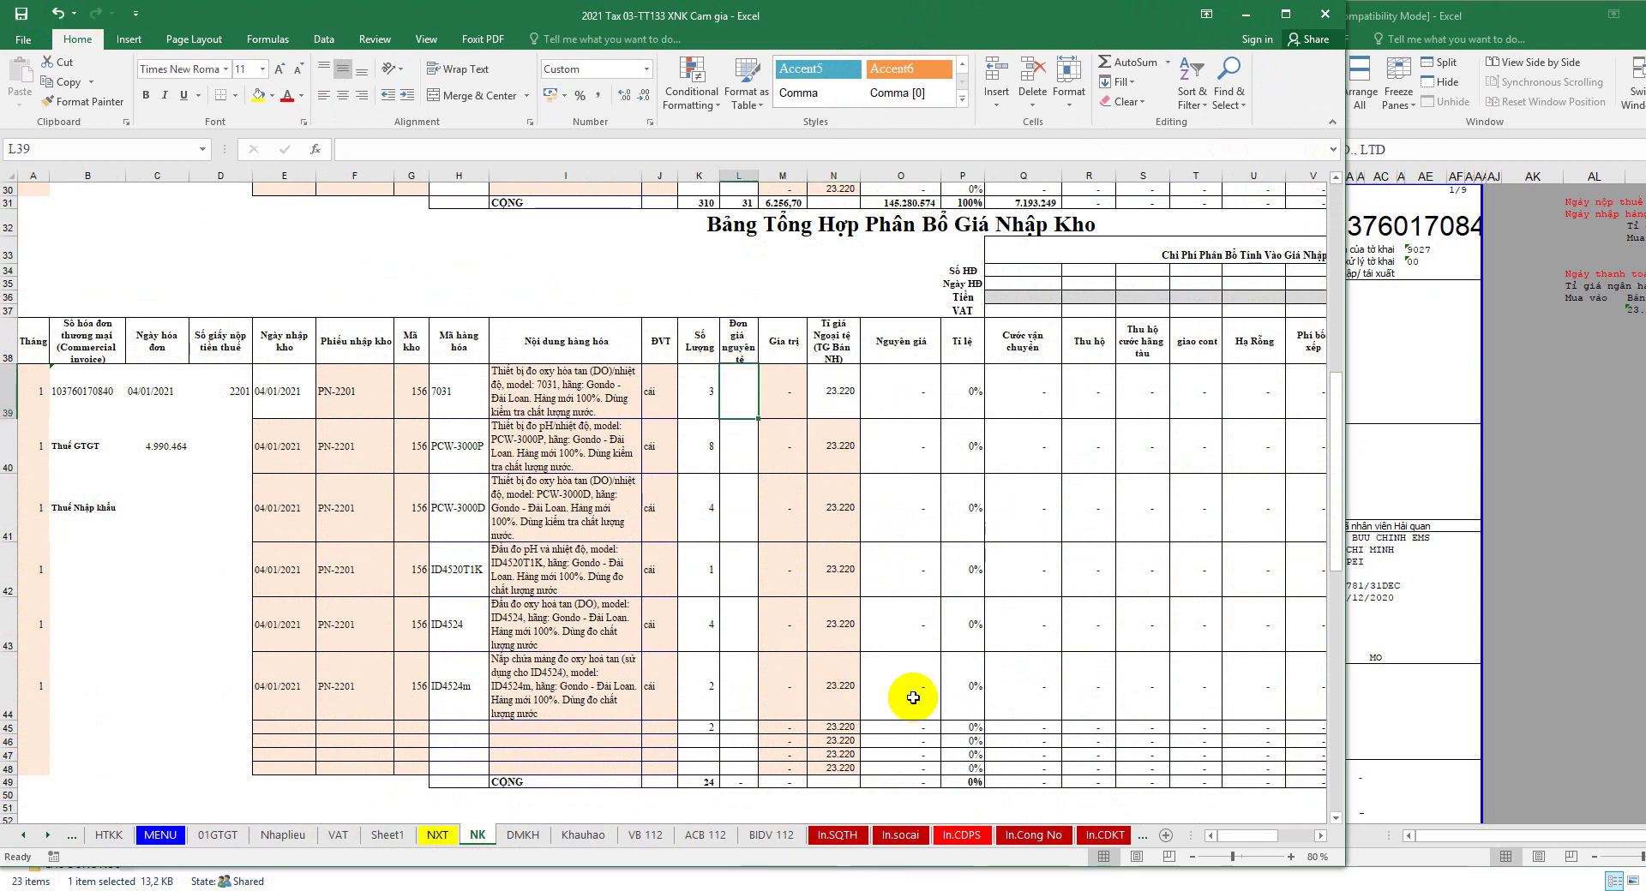
{"action": "key", "text": "alt+Tab"}
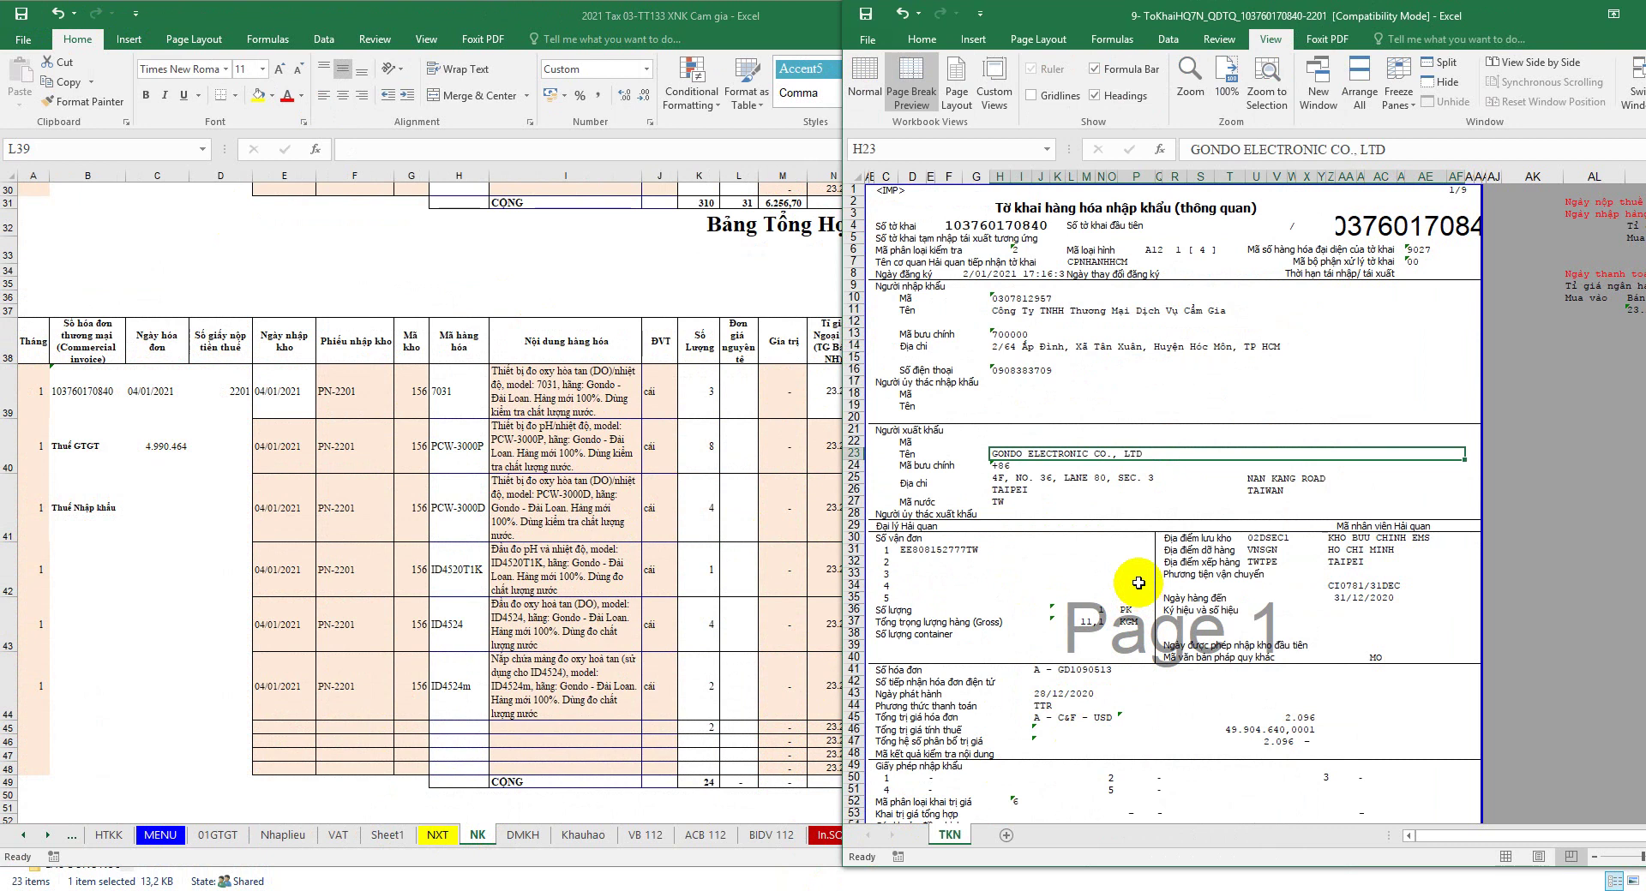
{"action": "scroll", "coordinate": [1101, 495], "scroll_direction": "down", "scroll_amount": 10}
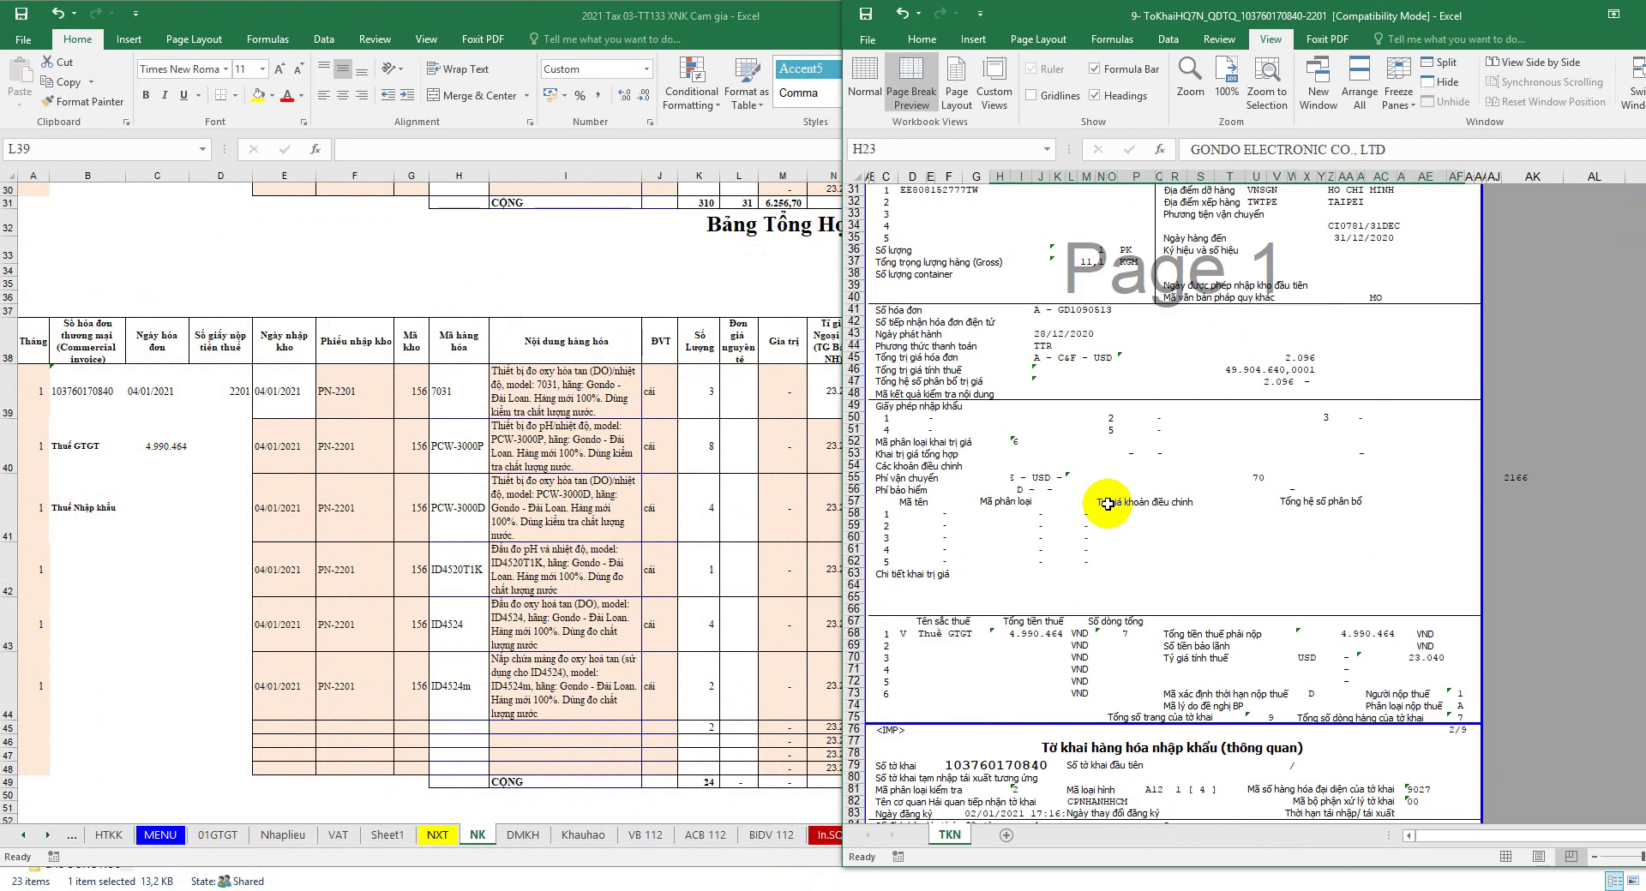
{"action": "scroll", "coordinate": [1107, 504], "scroll_direction": "down", "scroll_amount": 5}
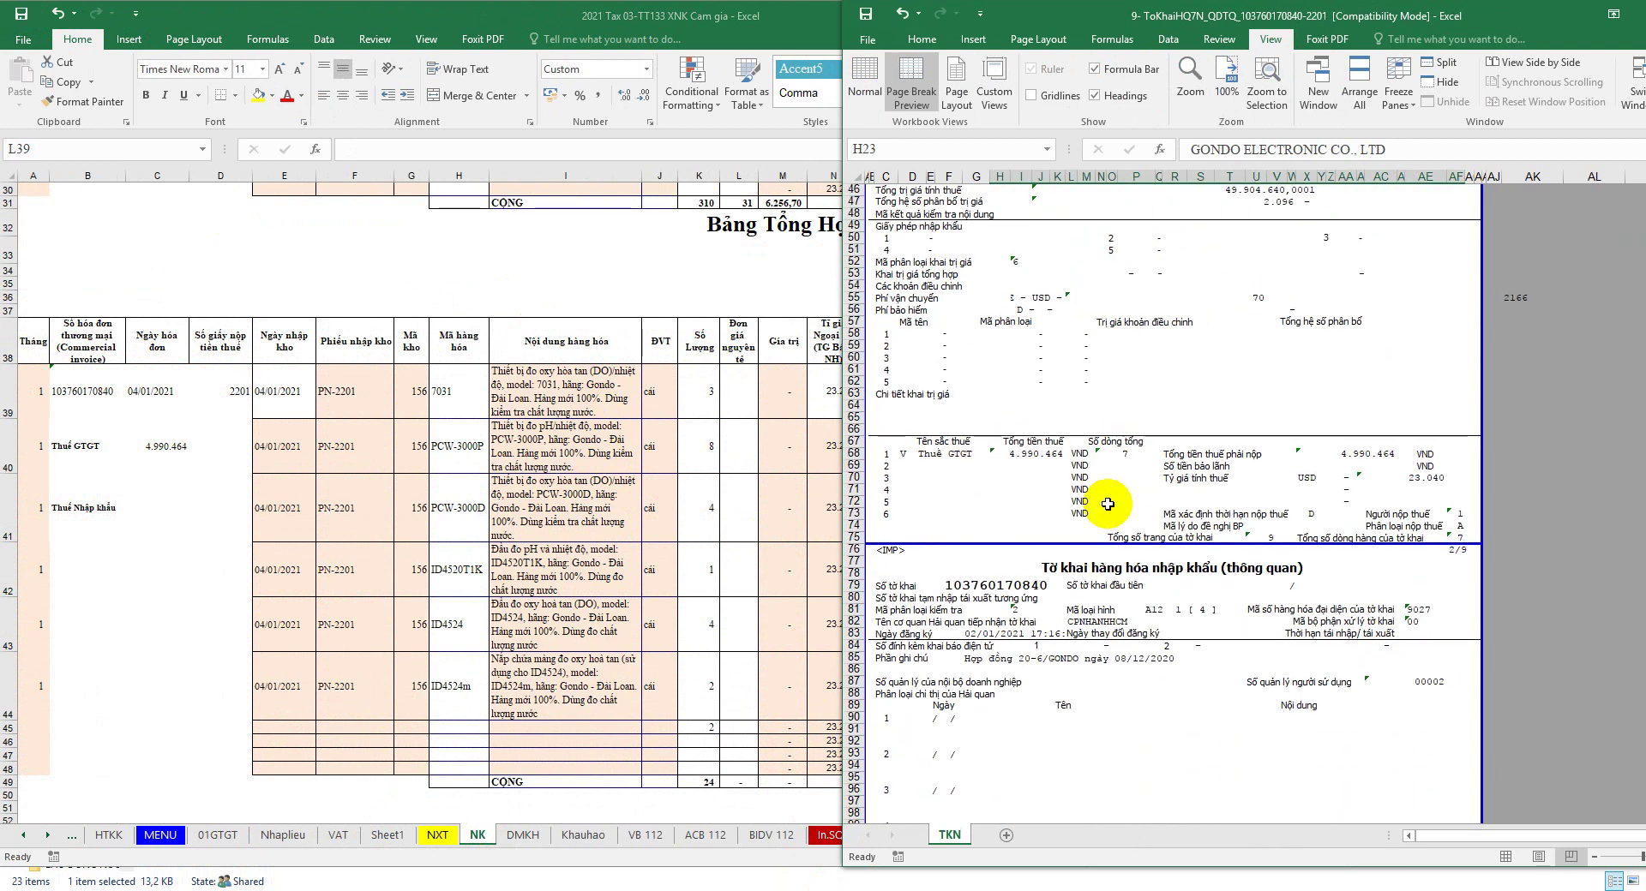
{"action": "scroll", "coordinate": [1107, 504], "scroll_direction": "down", "scroll_amount": 6}
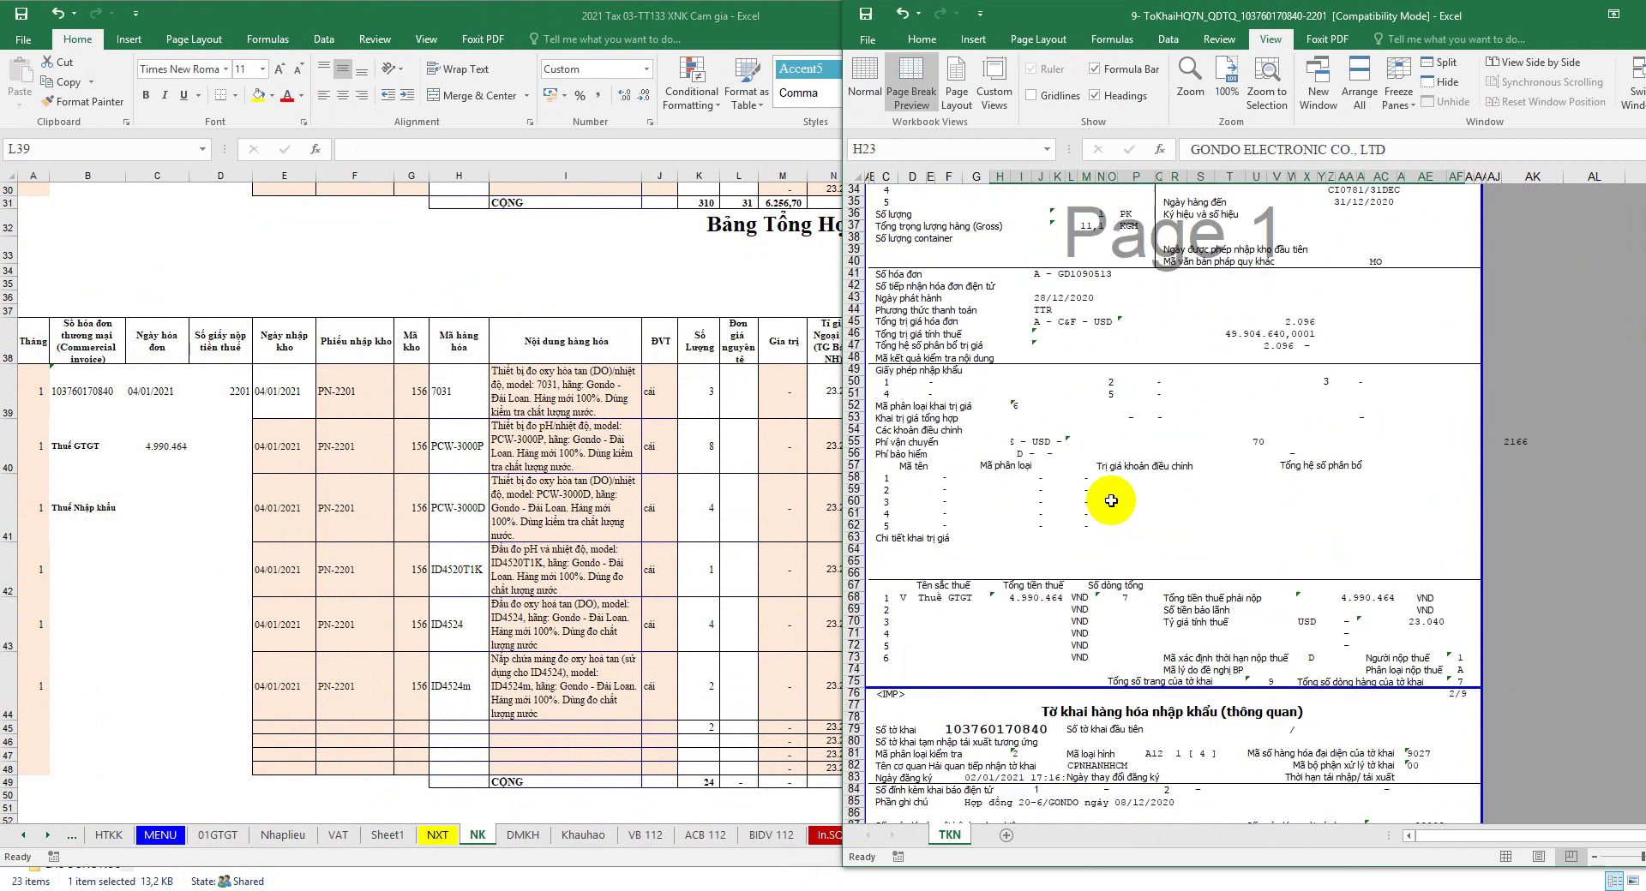
{"action": "scroll", "coordinate": [1124, 510], "scroll_direction": "down", "scroll_amount": 20}
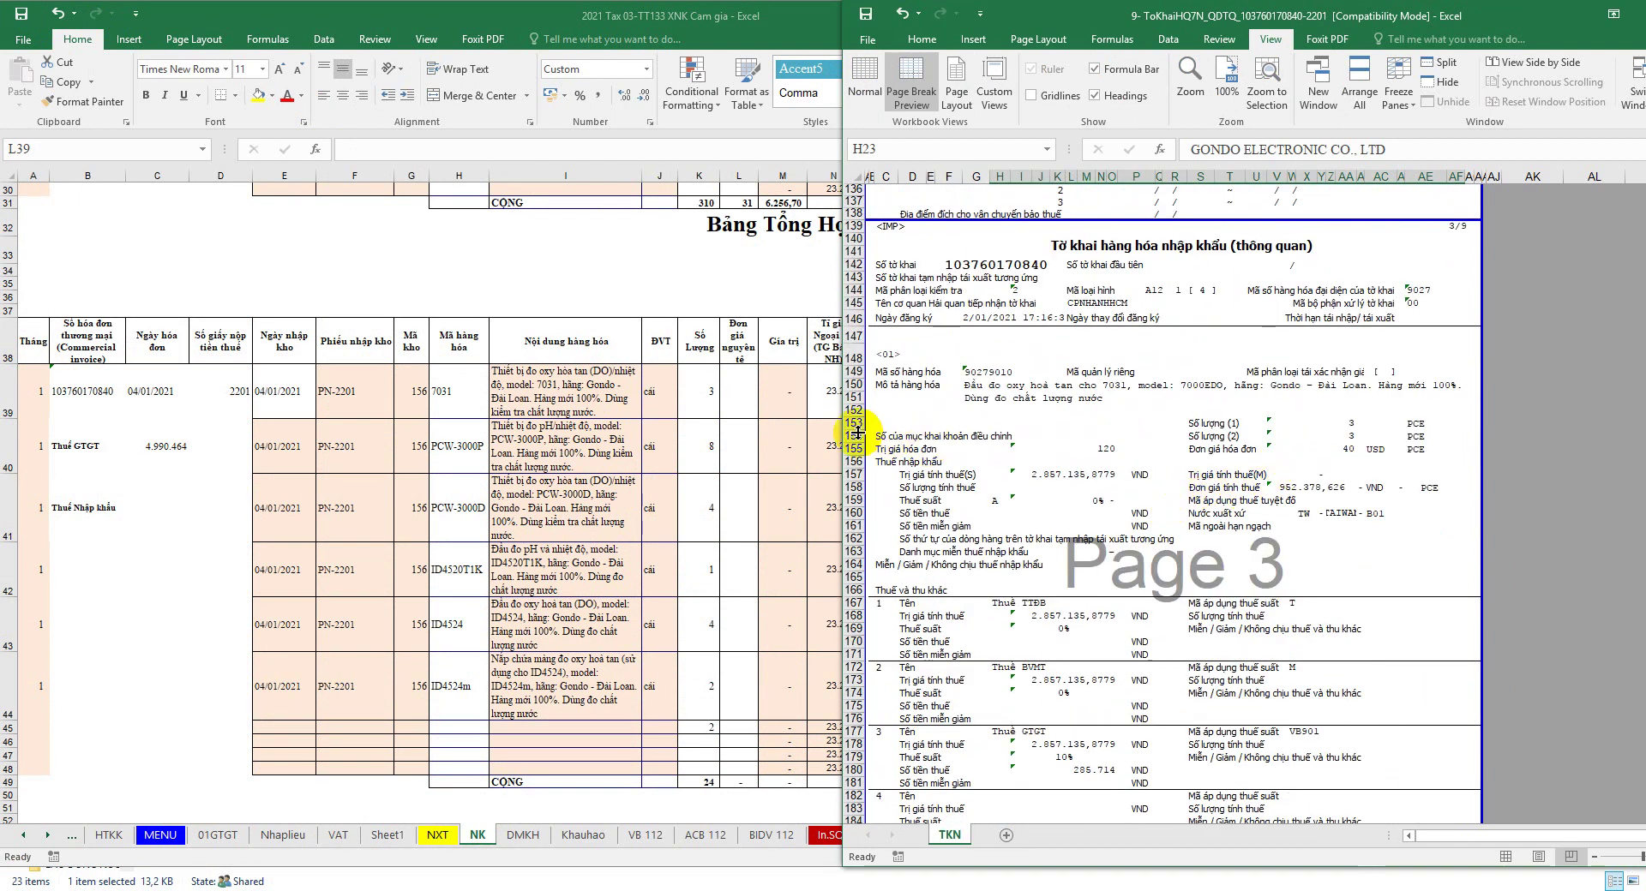
{"action": "left_click", "coordinate": [739, 382]}
{"action": "type", "text": "40"}
{"action": "key", "text": "Return"}
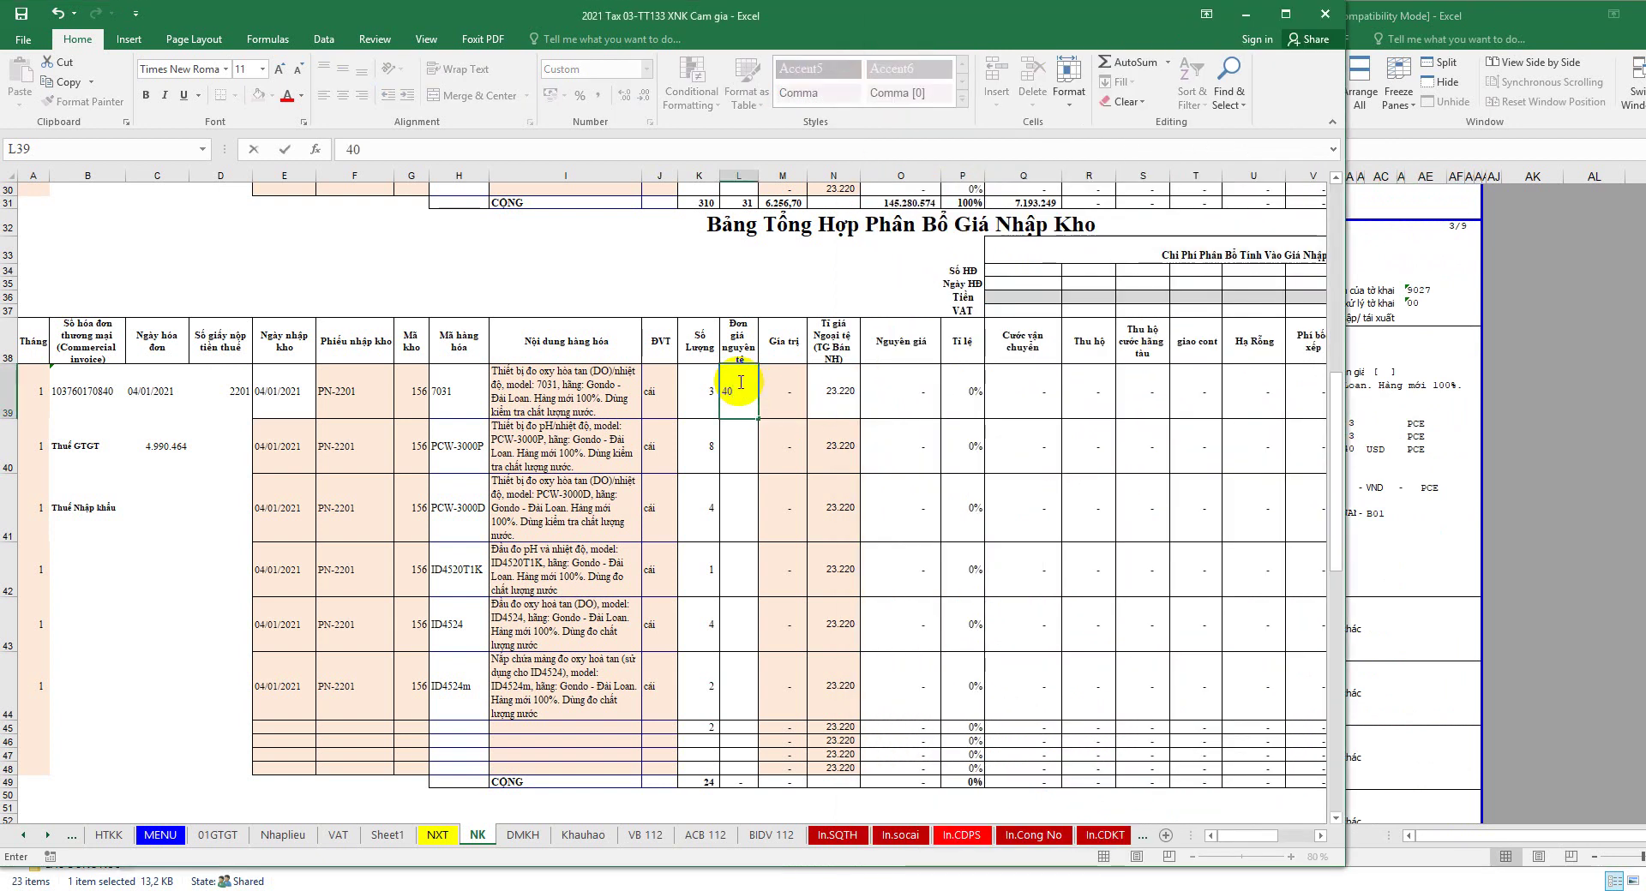
Step: Narrow and shift the 2021 Tax window beside the declaration, and compare item 7031's value in M39 with the declared invoice value
{"action": "left_click", "coordinate": [1020, 510]}
{"action": "left_click_drag", "start_coordinate": [1351, 318], "coordinate": [1027, 329]}
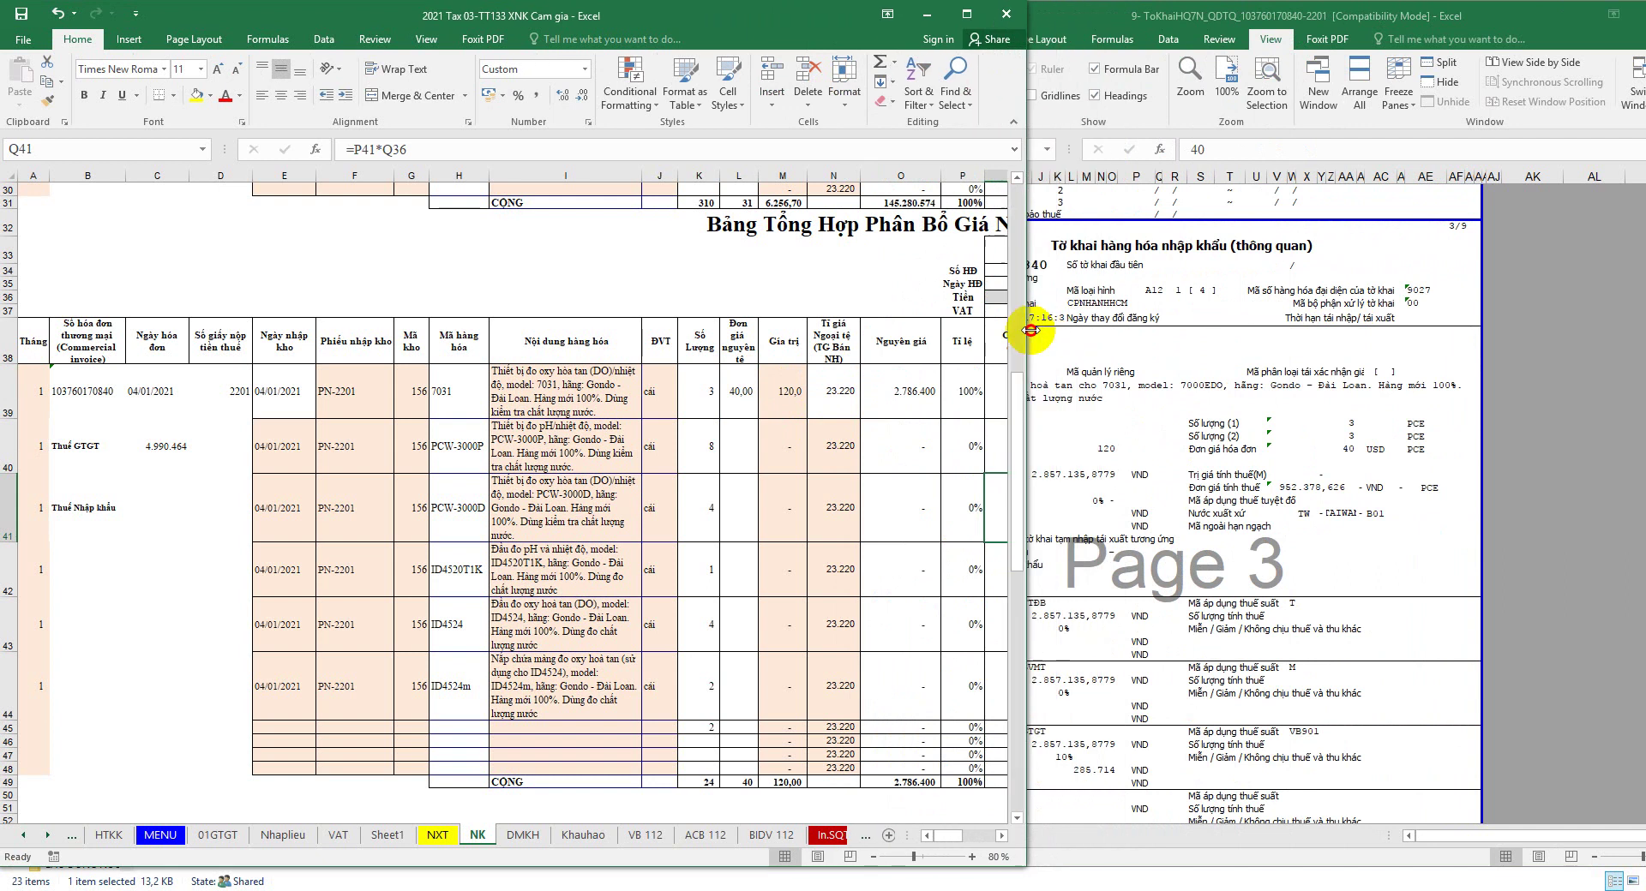
{"action": "left_click", "coordinate": [782, 388]}
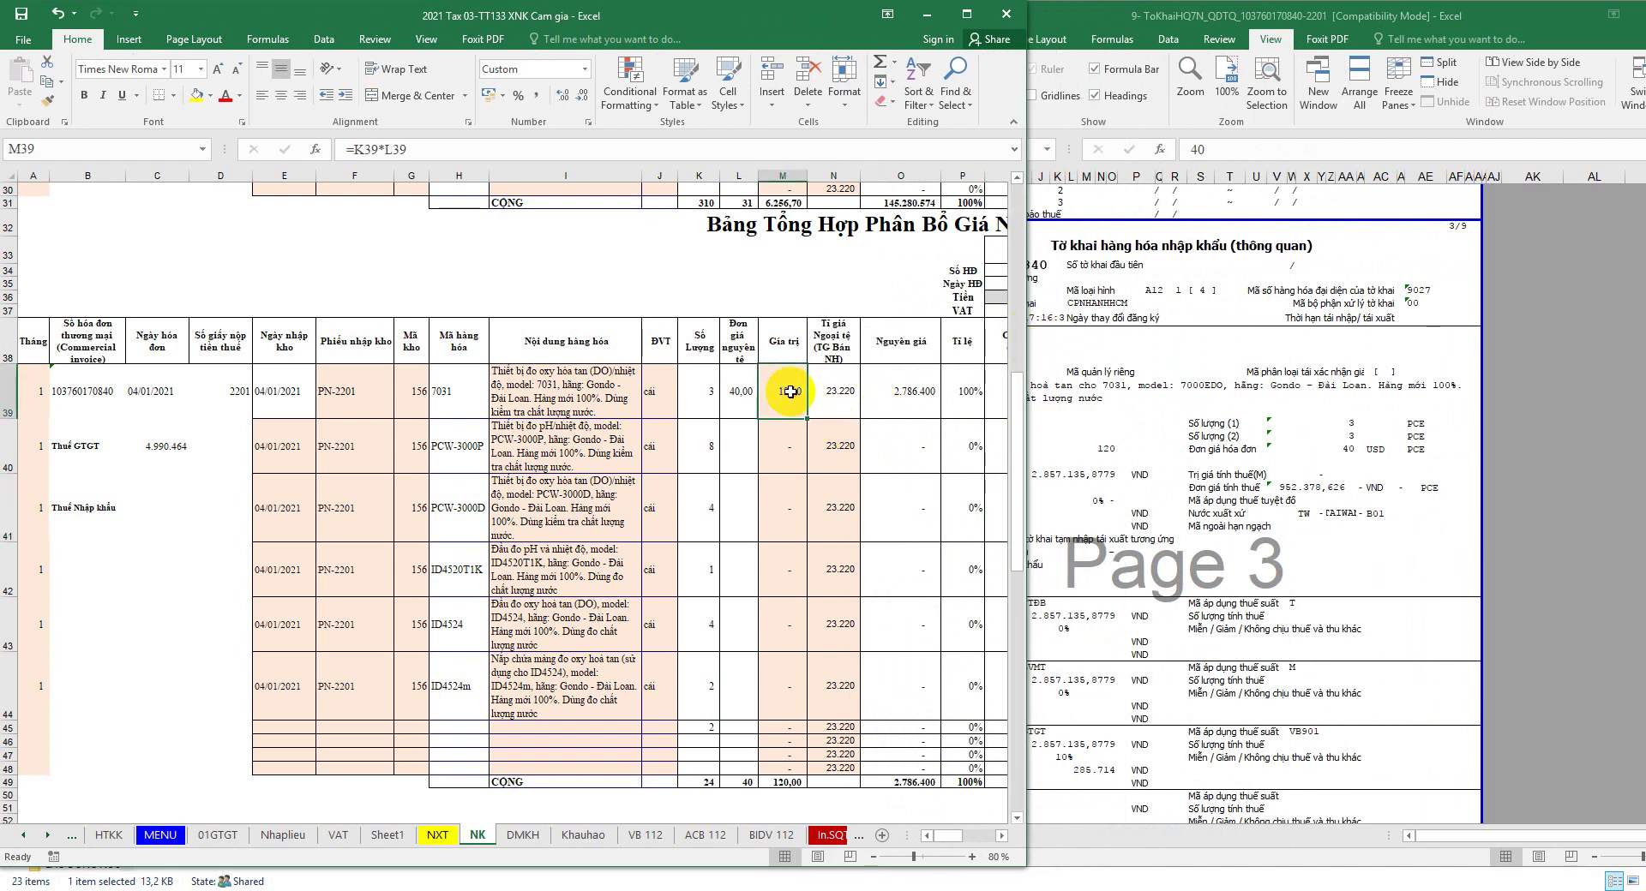
{"action": "left_click", "coordinate": [1107, 446]}
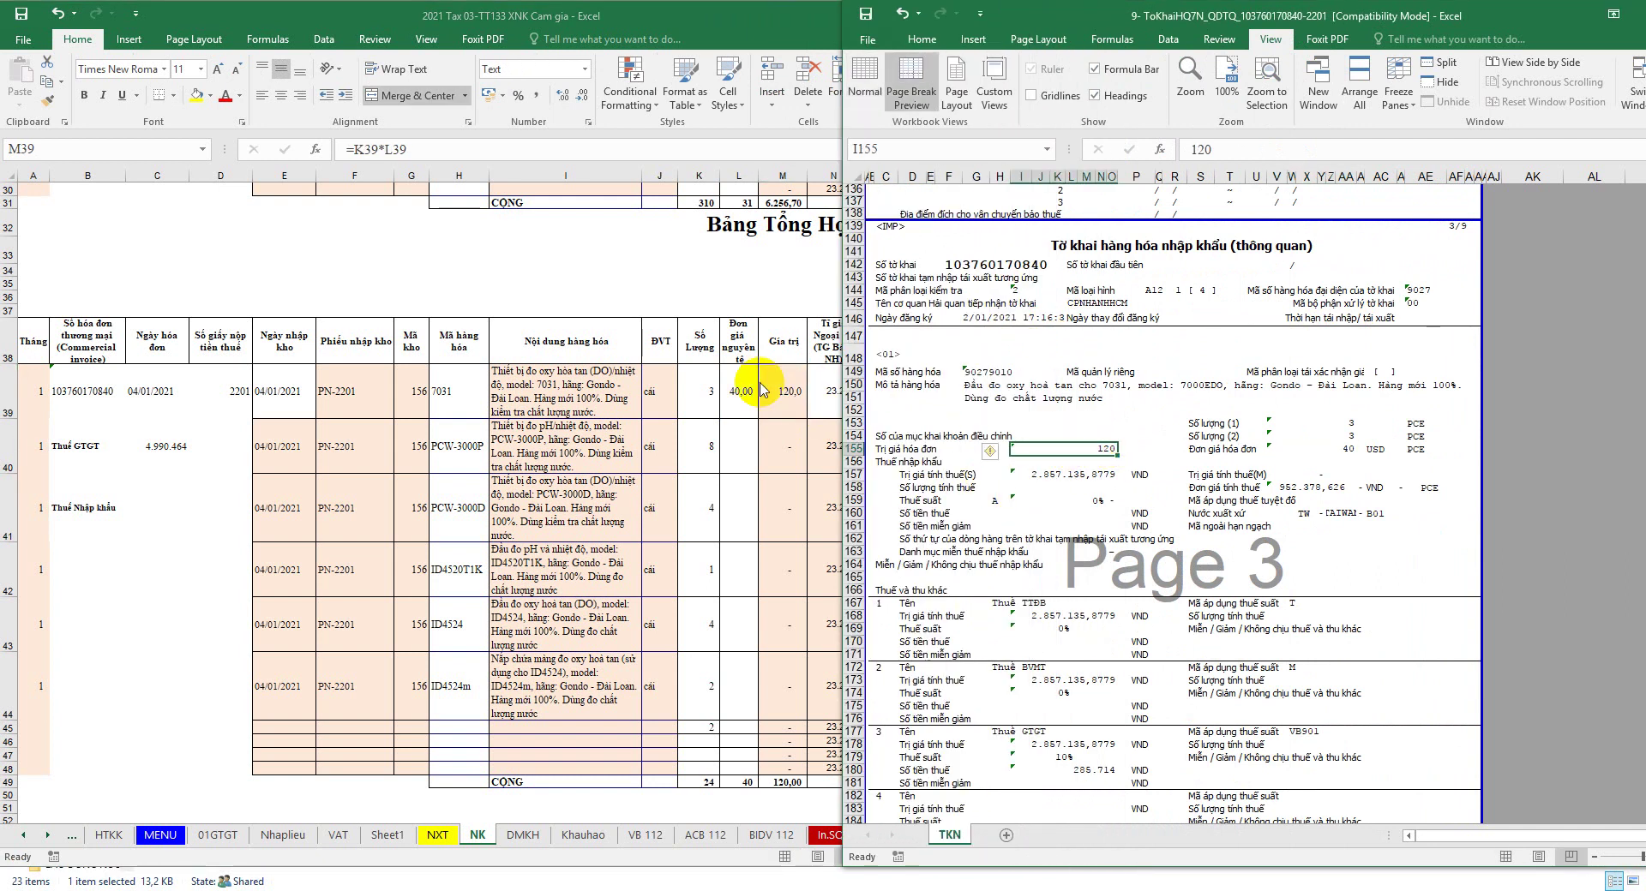
{"action": "left_click_drag", "start_coordinate": [605, 17], "coordinate": [471, 24]}
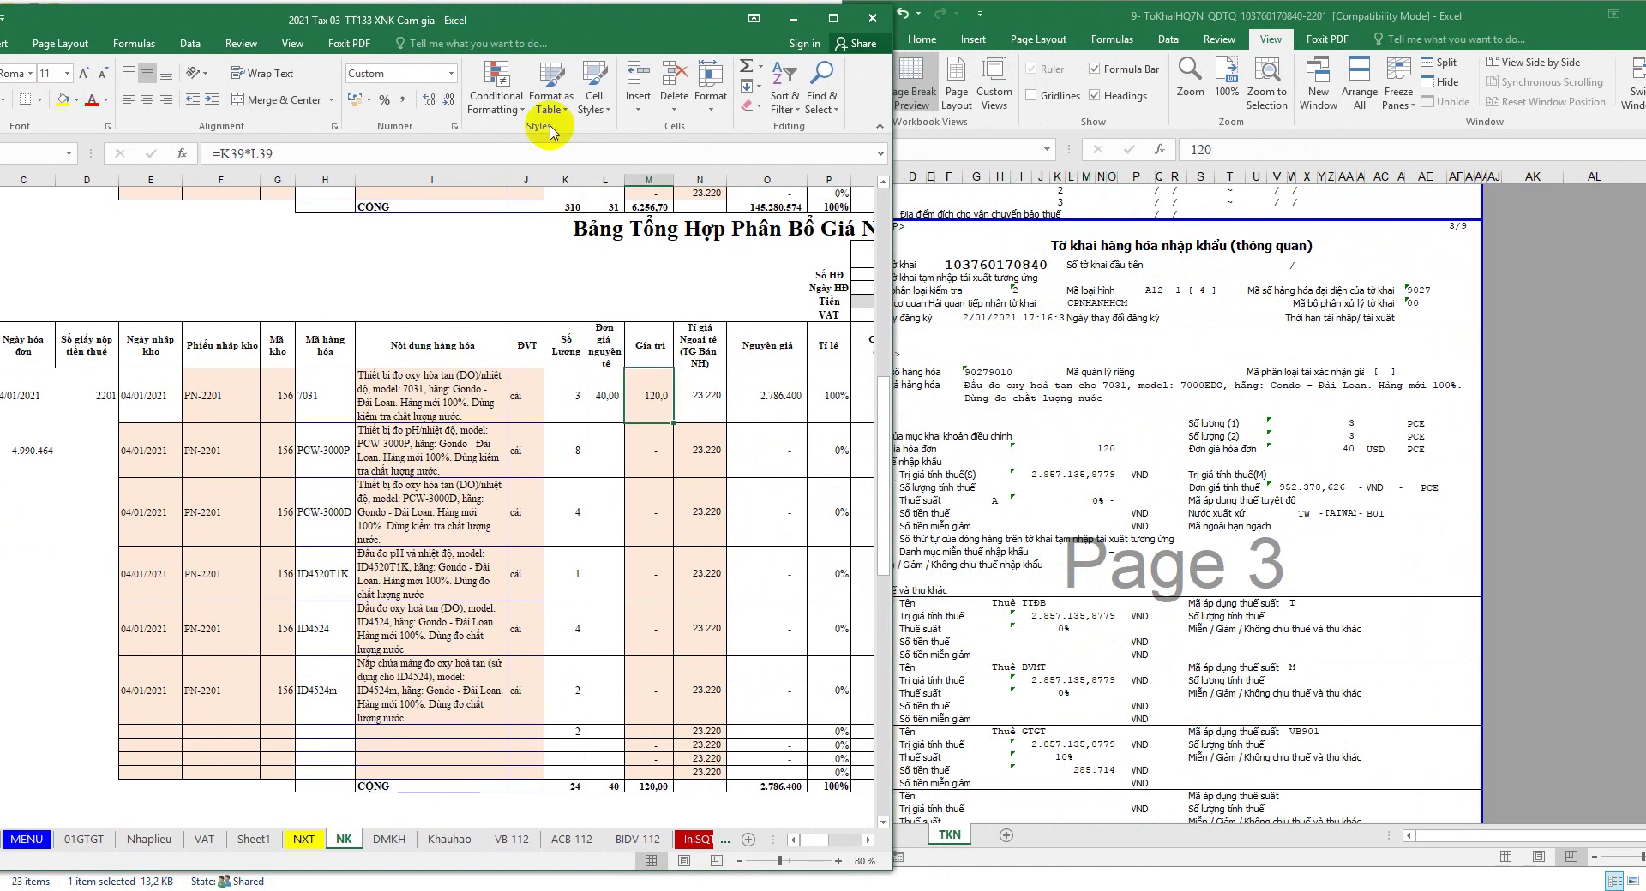
{"action": "left_click", "coordinate": [1063, 445]}
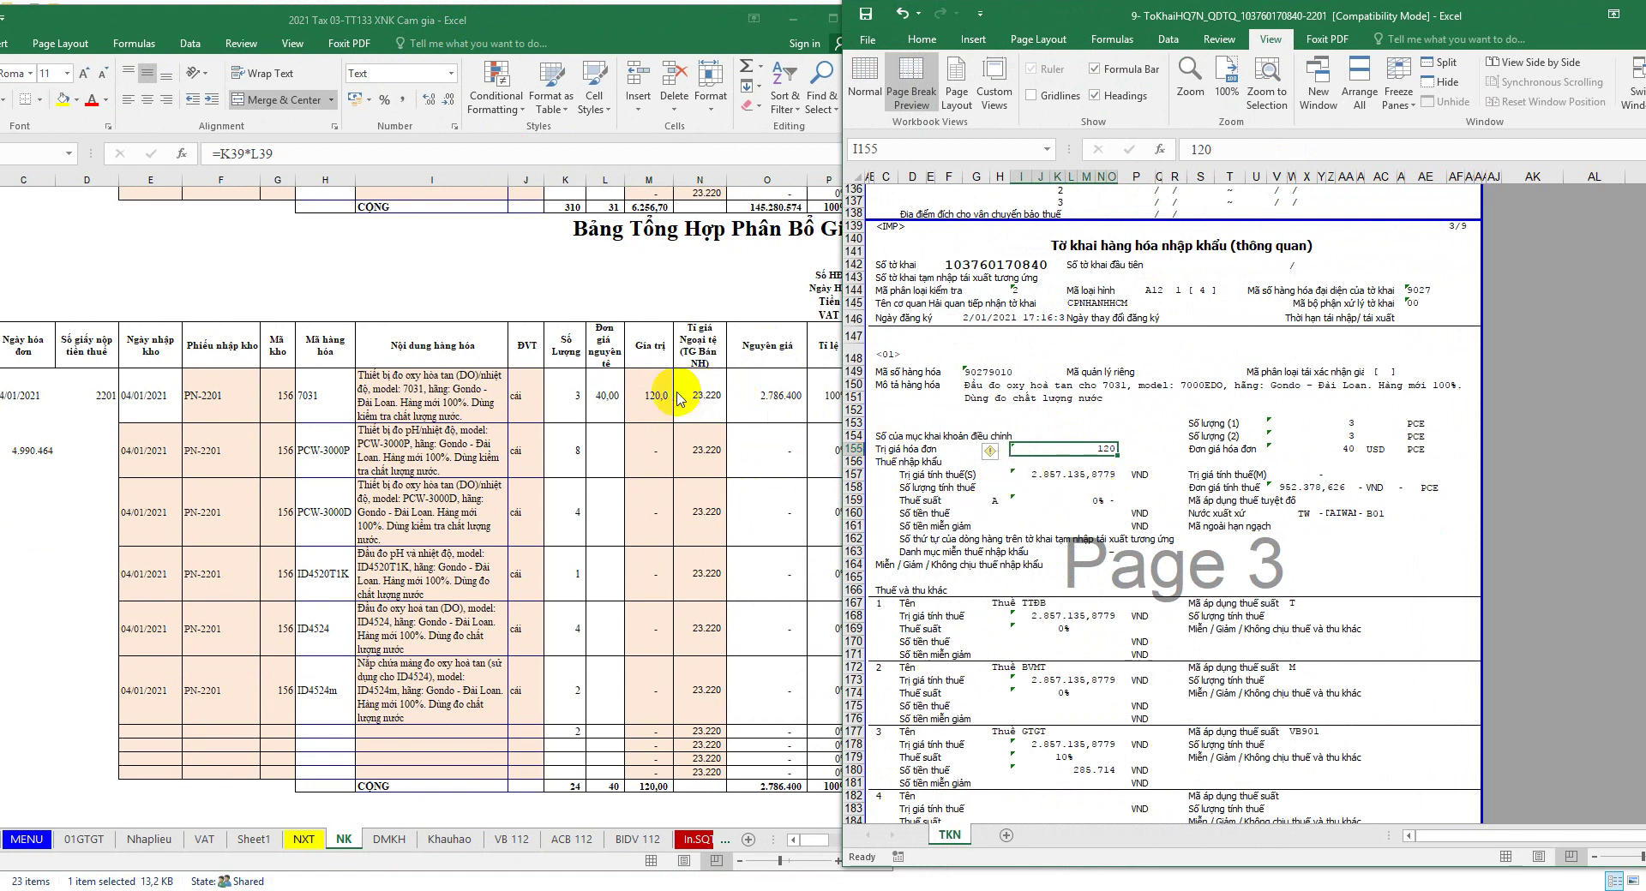
{"action": "left_click", "coordinate": [651, 390]}
{"action": "left_click", "coordinate": [911, 509]}
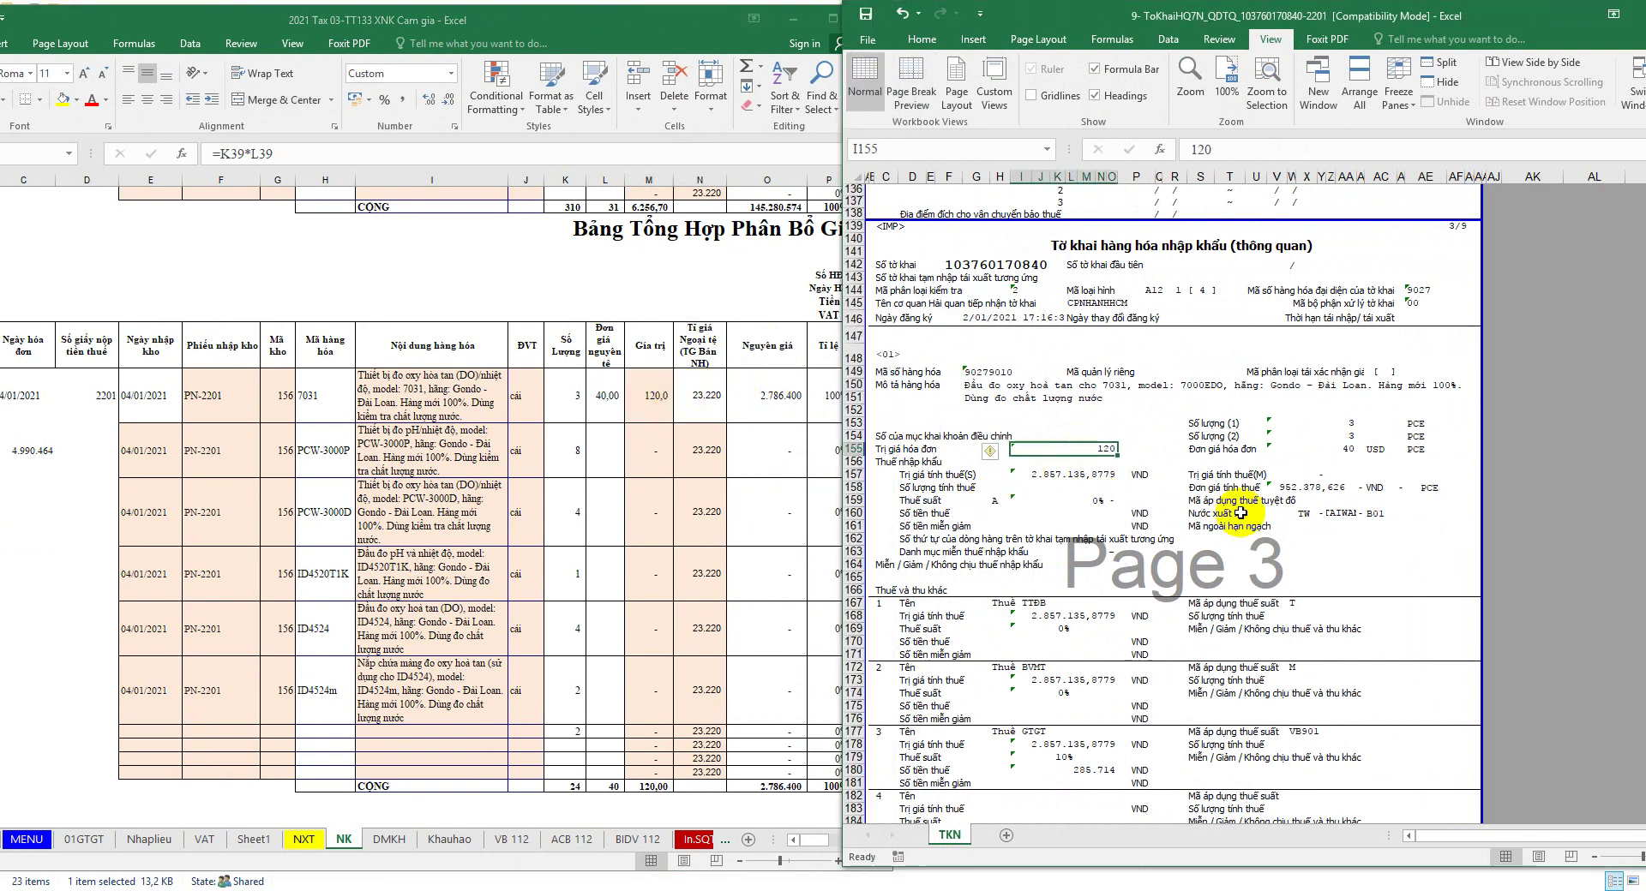
Step: Find the second goods line on page 4 of the declaration and enter its unit price 98 in L40 of the NK sheet
{"action": "scroll", "coordinate": [1234, 652], "scroll_direction": "down", "scroll_amount": 12}
{"action": "scroll", "coordinate": [1229, 600], "scroll_direction": "down", "scroll_amount": 4}
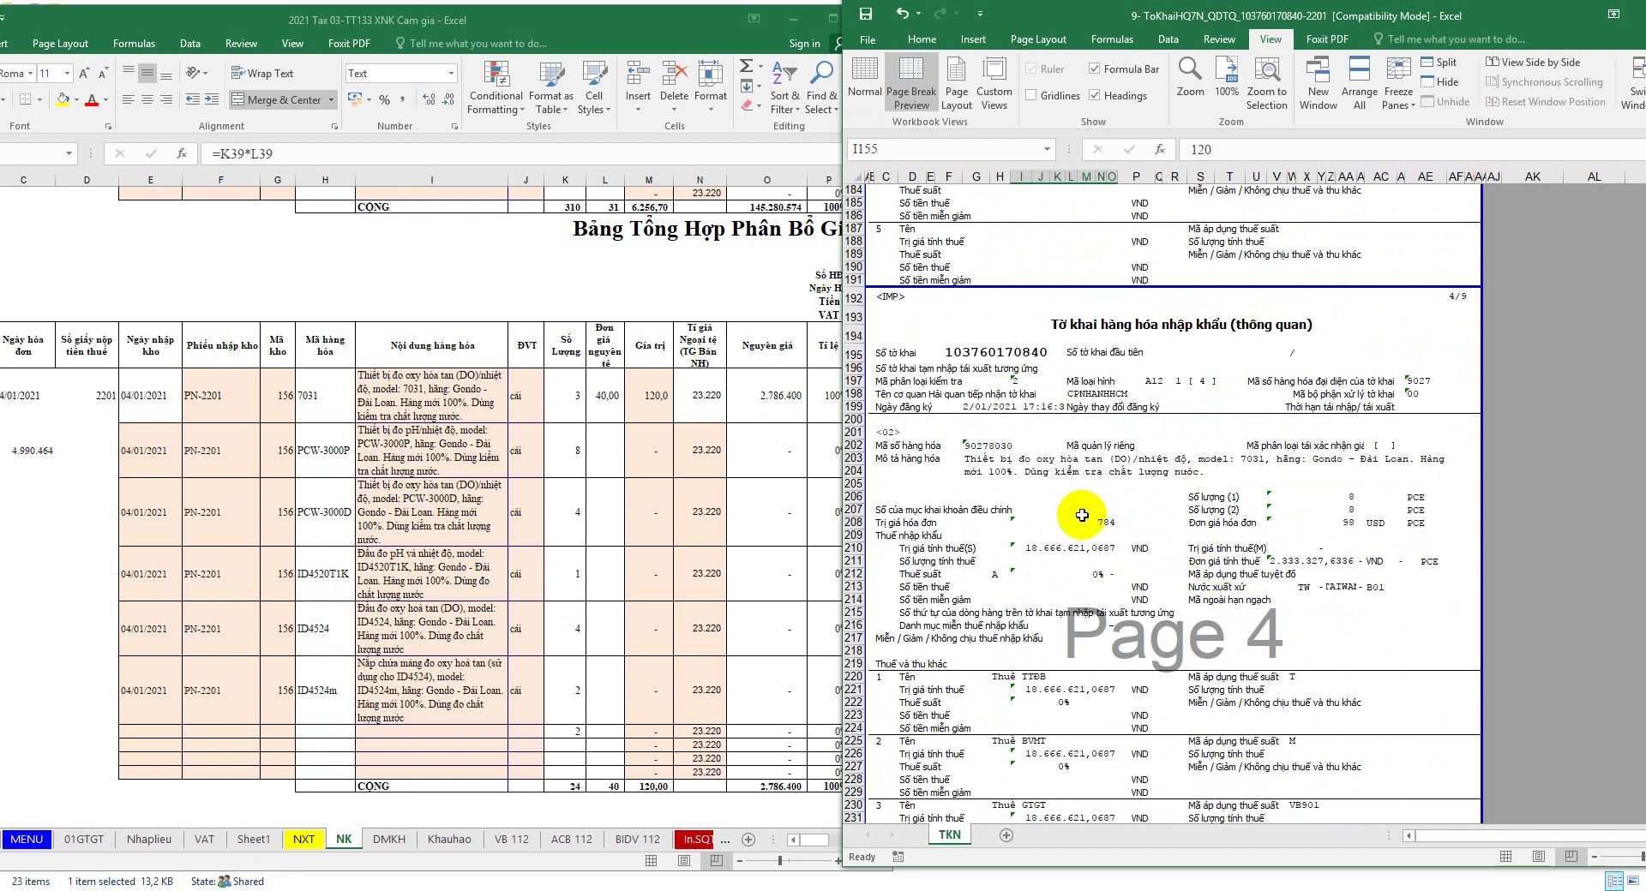
{"action": "left_click", "coordinate": [609, 447]}
{"action": "left_click", "coordinate": [608, 446]}
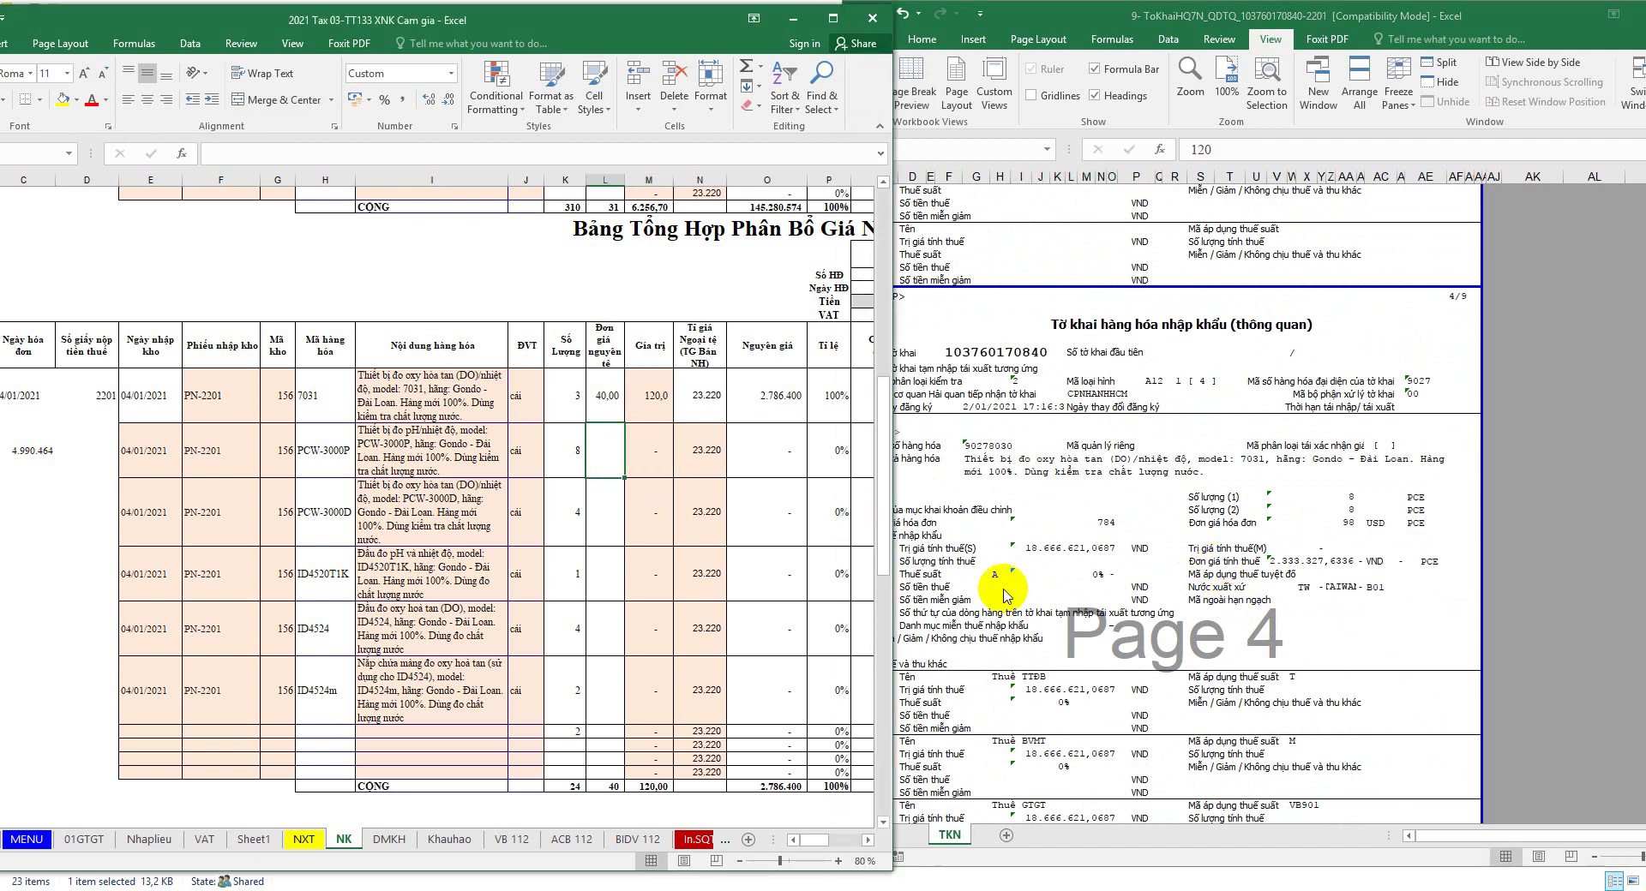
{"action": "scroll", "coordinate": [1106, 591], "scroll_direction": "down", "scroll_amount": 1}
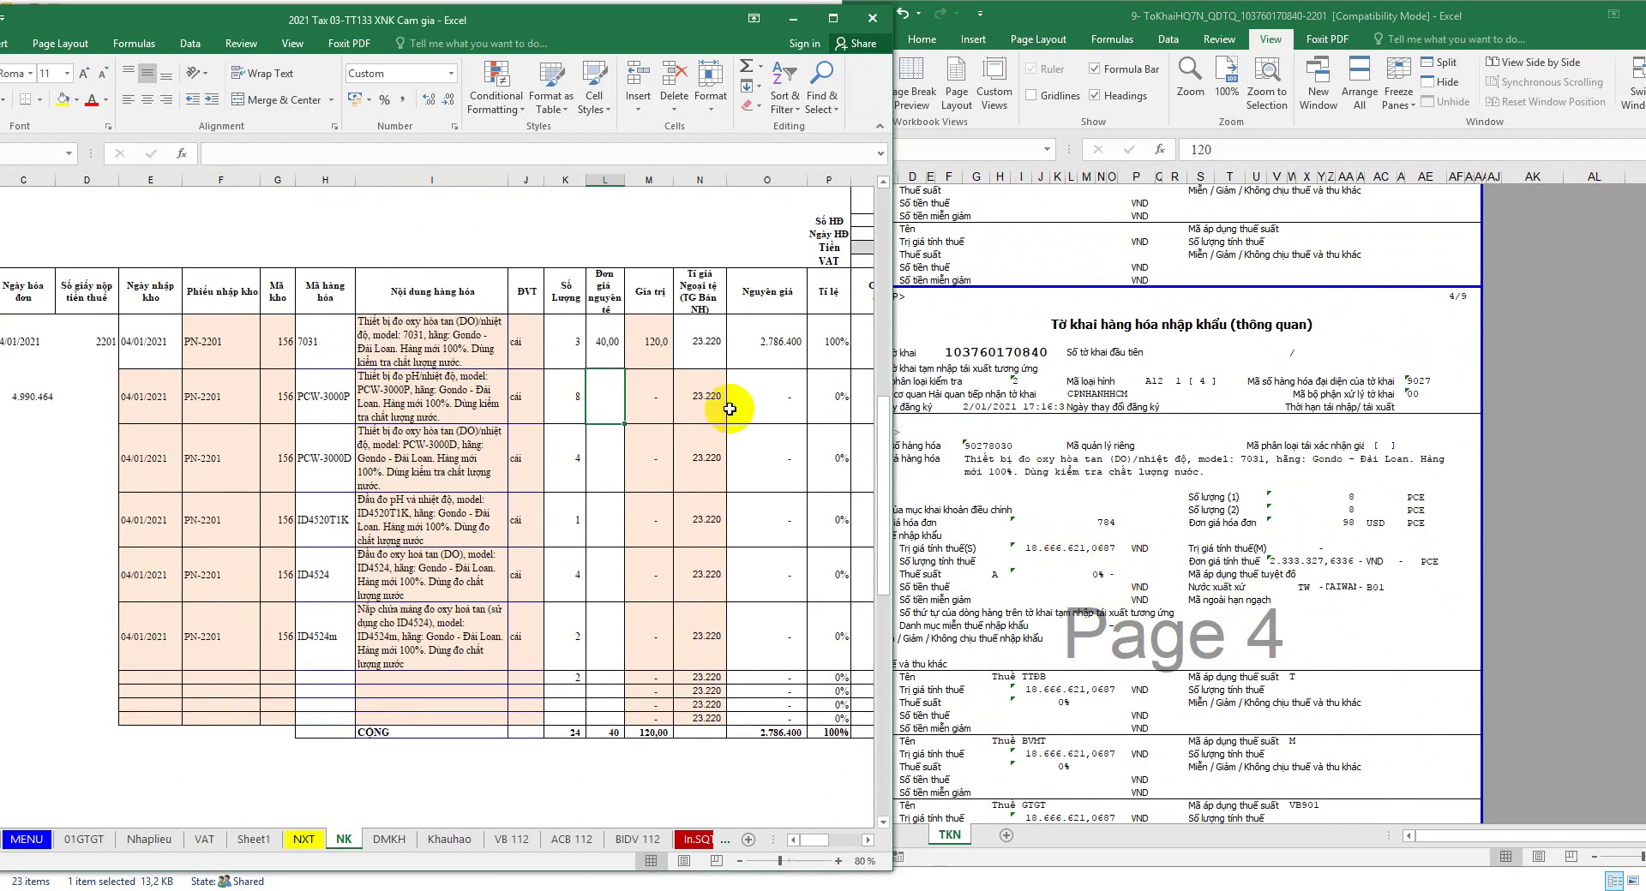
{"action": "type", "text": "98"}
{"action": "key", "text": "Return"}
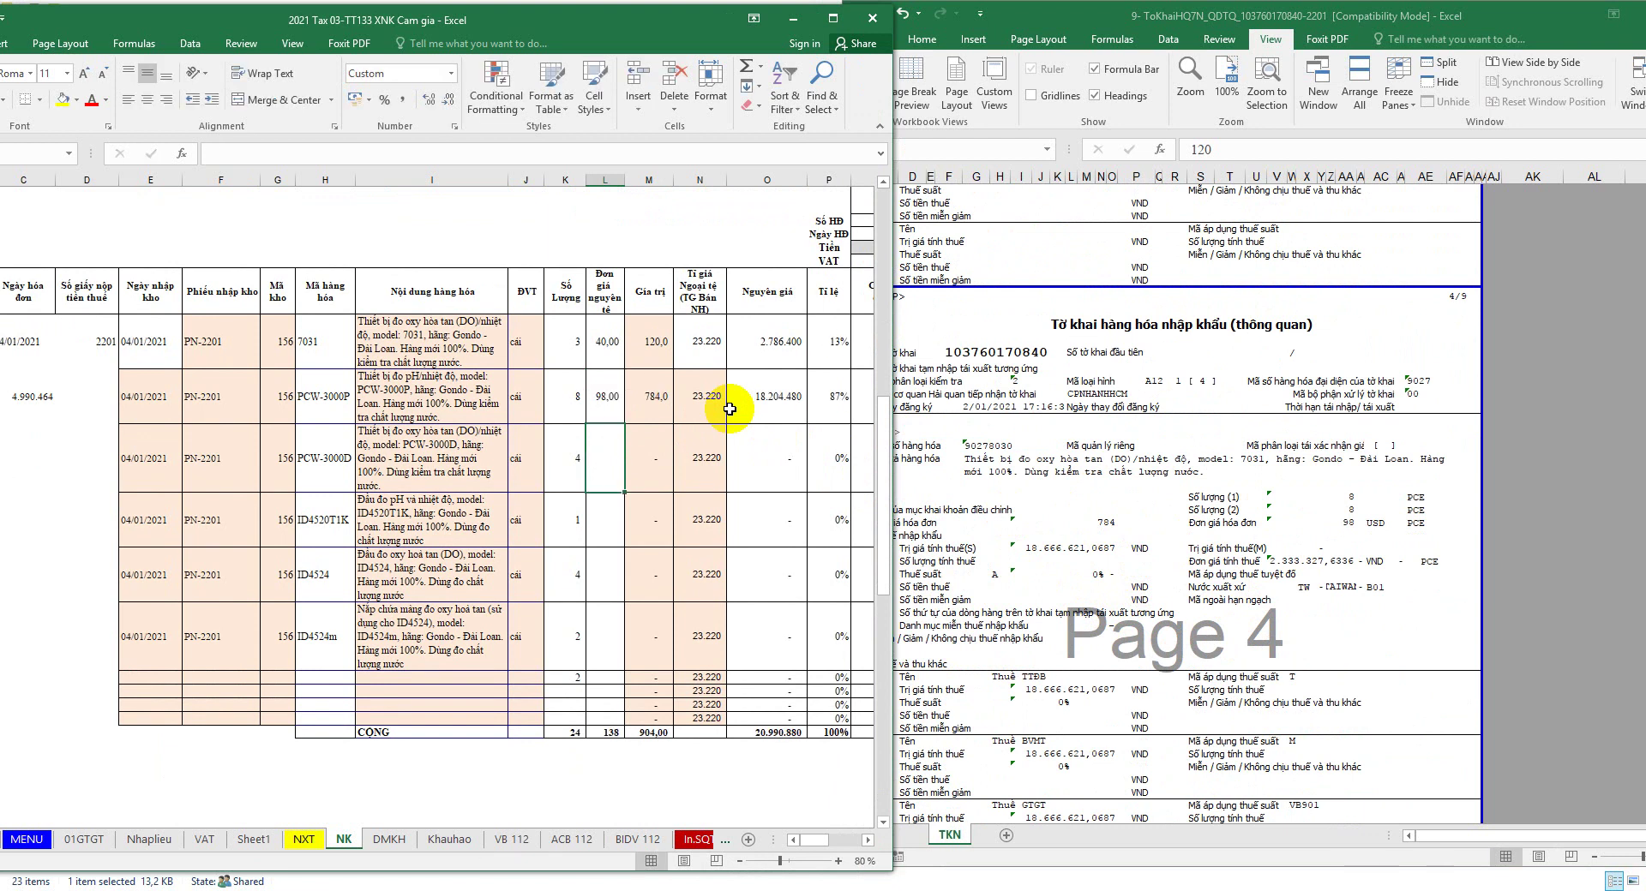
Step: Enter the third goods line's unit price 128 in L41 for PCW-3000D and widen the unit price column L
{"action": "left_click", "coordinate": [1304, 587]}
{"action": "scroll", "coordinate": [1102, 697], "scroll_direction": "down", "scroll_amount": 5}
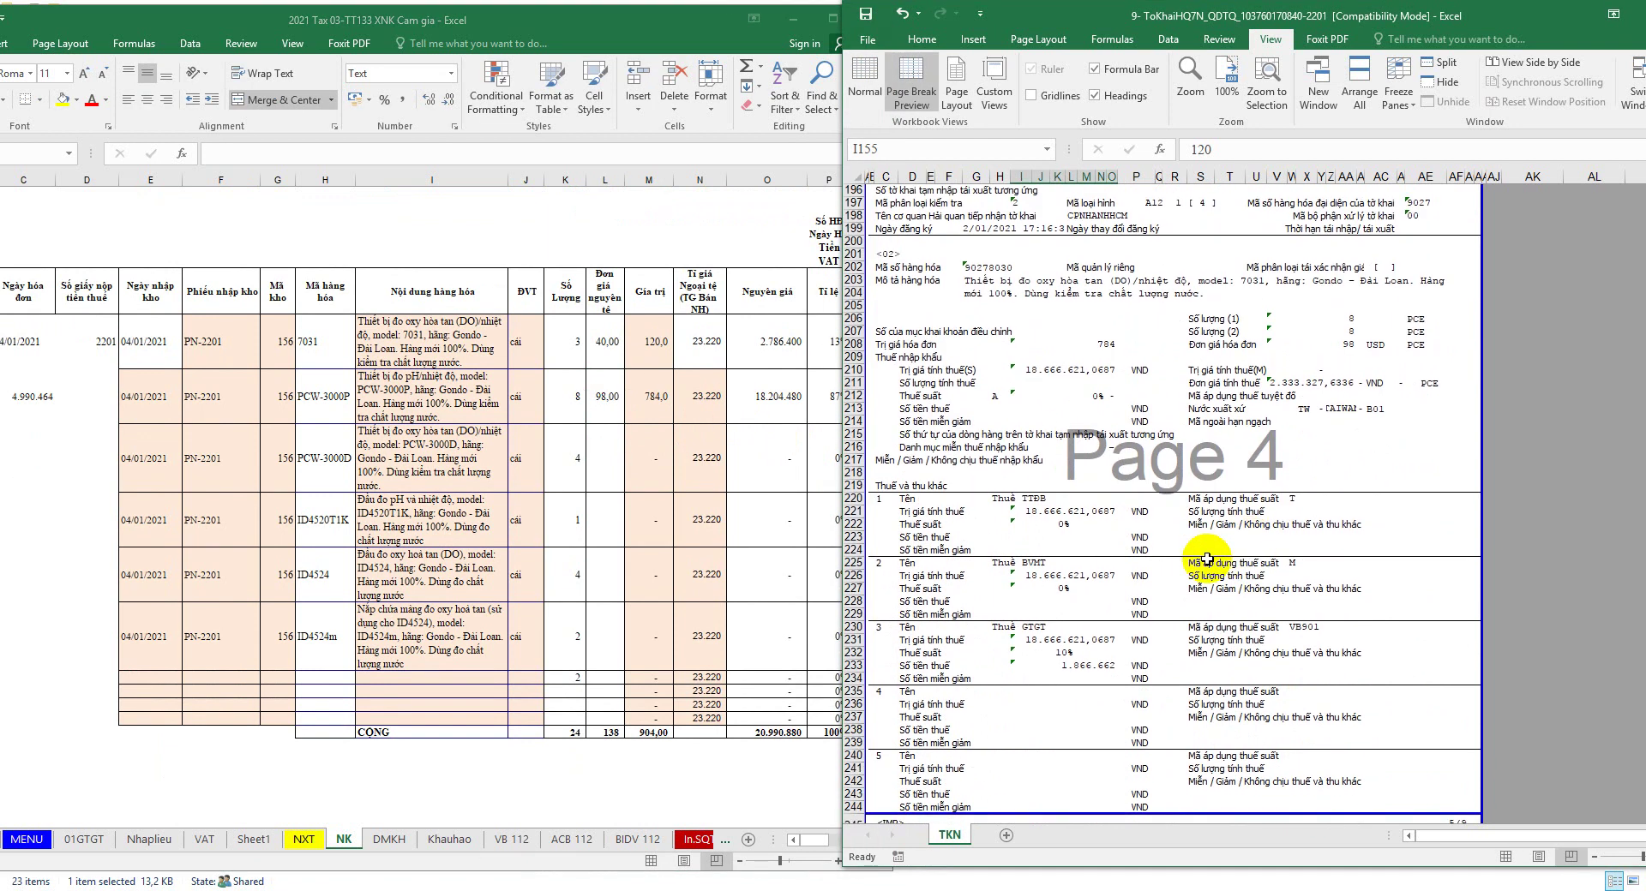
{"action": "scroll", "coordinate": [1153, 527], "scroll_direction": "down", "scroll_amount": 10}
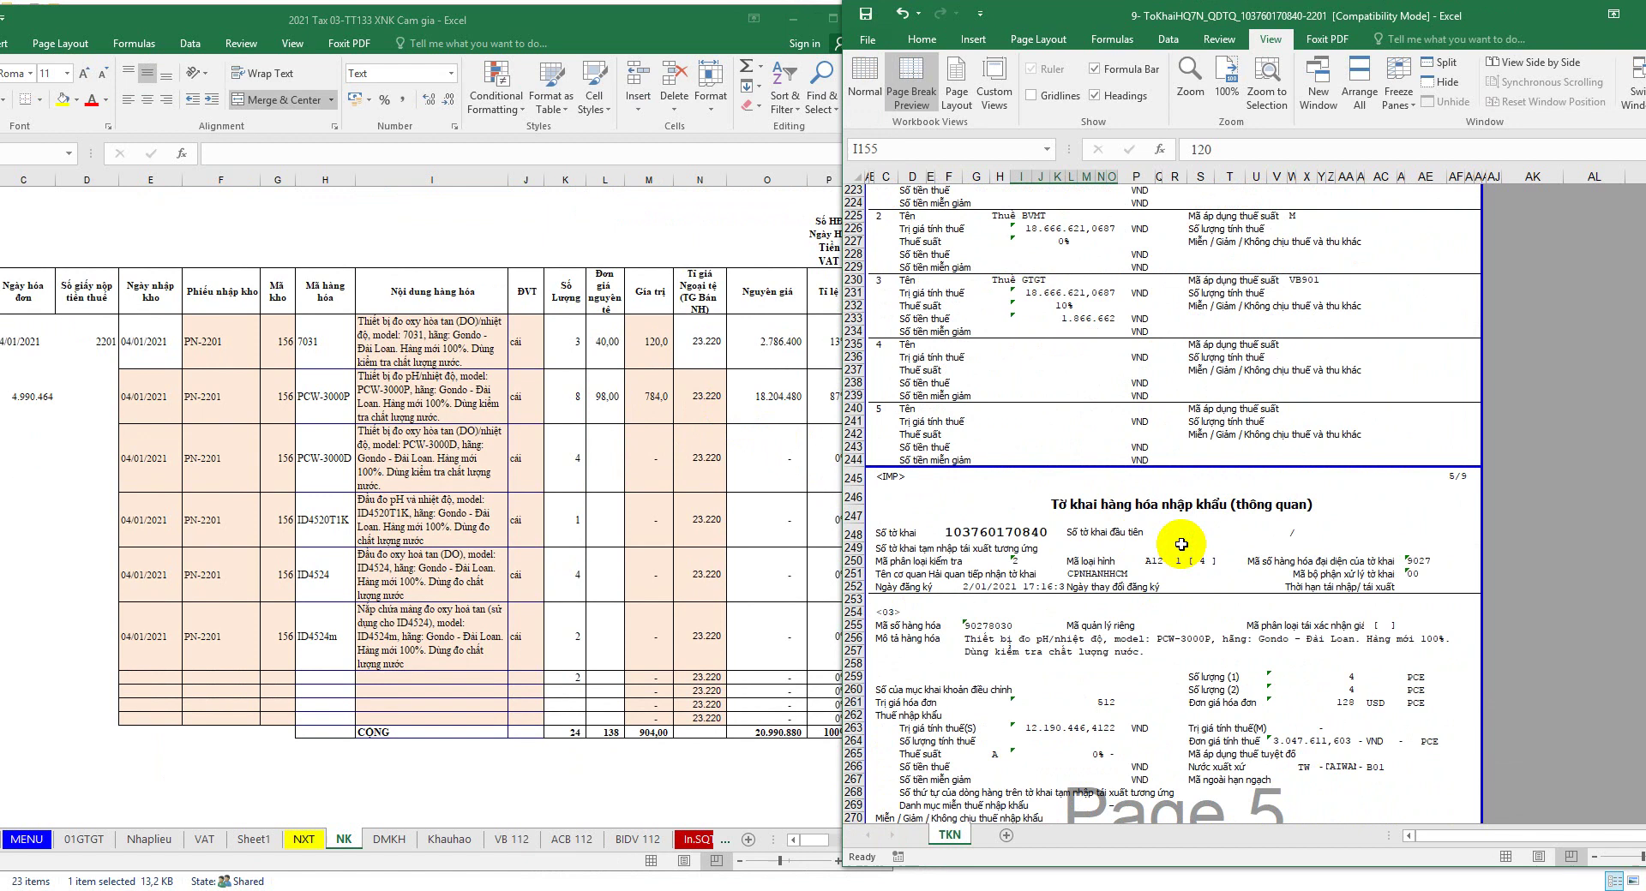
{"action": "scroll", "coordinate": [1180, 523], "scroll_direction": "down", "scroll_amount": 2}
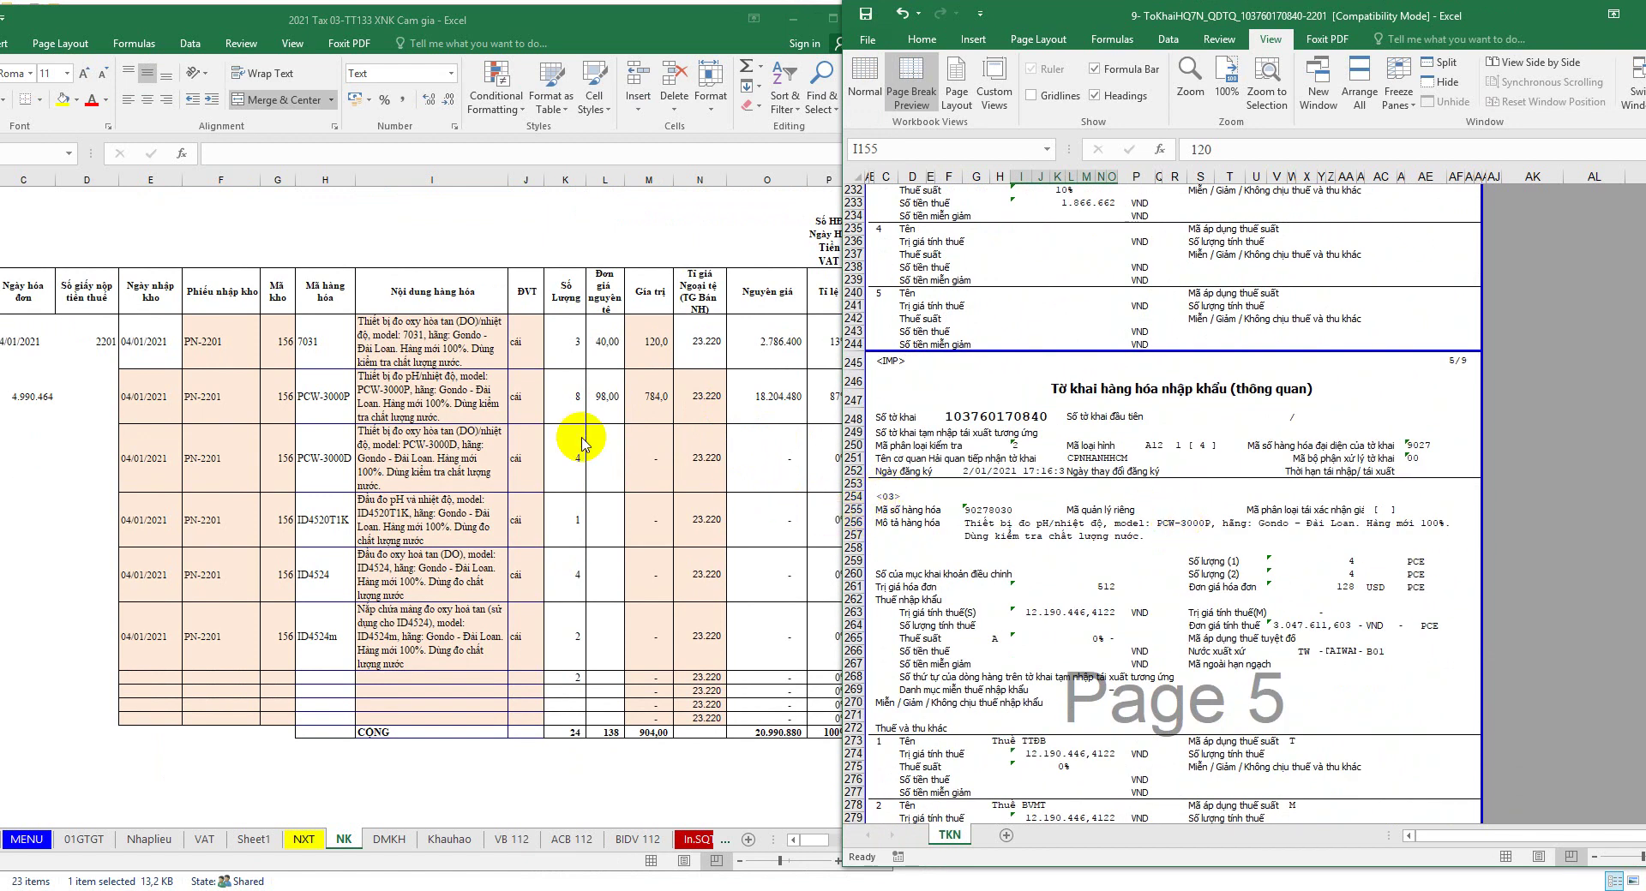
{"action": "left_click", "coordinate": [615, 448]}
{"action": "type", "text": "128"}
{"action": "key", "text": "Return"}
{"action": "left_click_drag", "start_coordinate": [603, 342], "coordinate": [604, 719]}
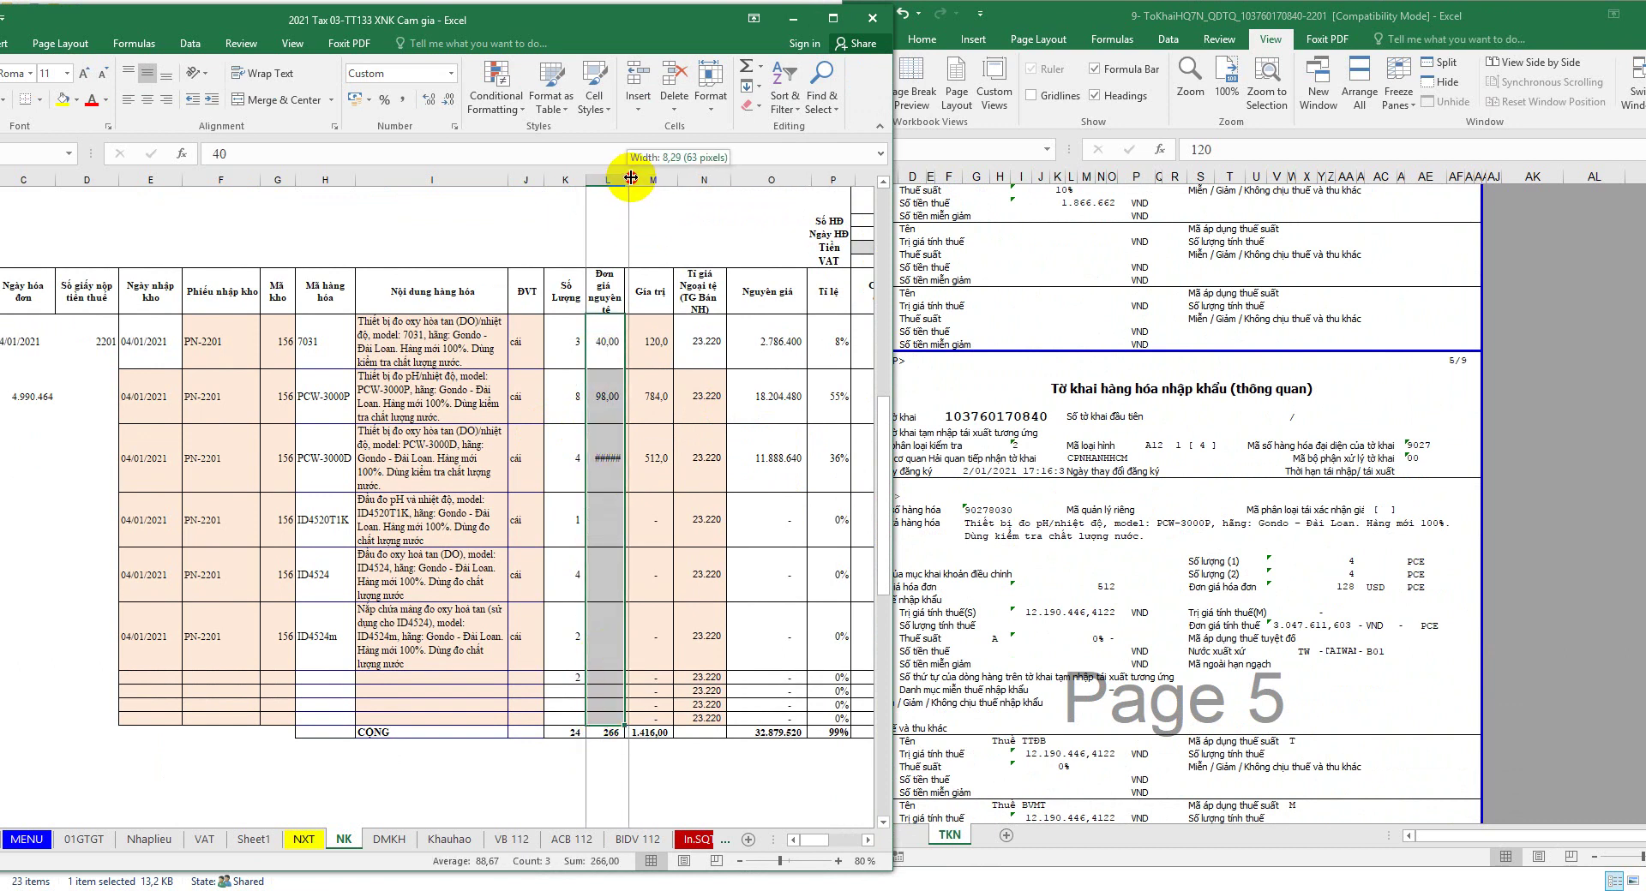
{"action": "left_click_drag", "start_coordinate": [630, 178], "coordinate": [632, 174]}
Step: Enter the fourth goods line's unit price 128 from page 6 of the declaration in L42 for ID4520T1K
{"action": "left_click", "coordinate": [1183, 552]}
{"action": "scroll", "coordinate": [1183, 552], "scroll_direction": "down", "scroll_amount": 3}
{"action": "scroll", "coordinate": [1183, 552], "scroll_direction": "down", "scroll_amount": 17}
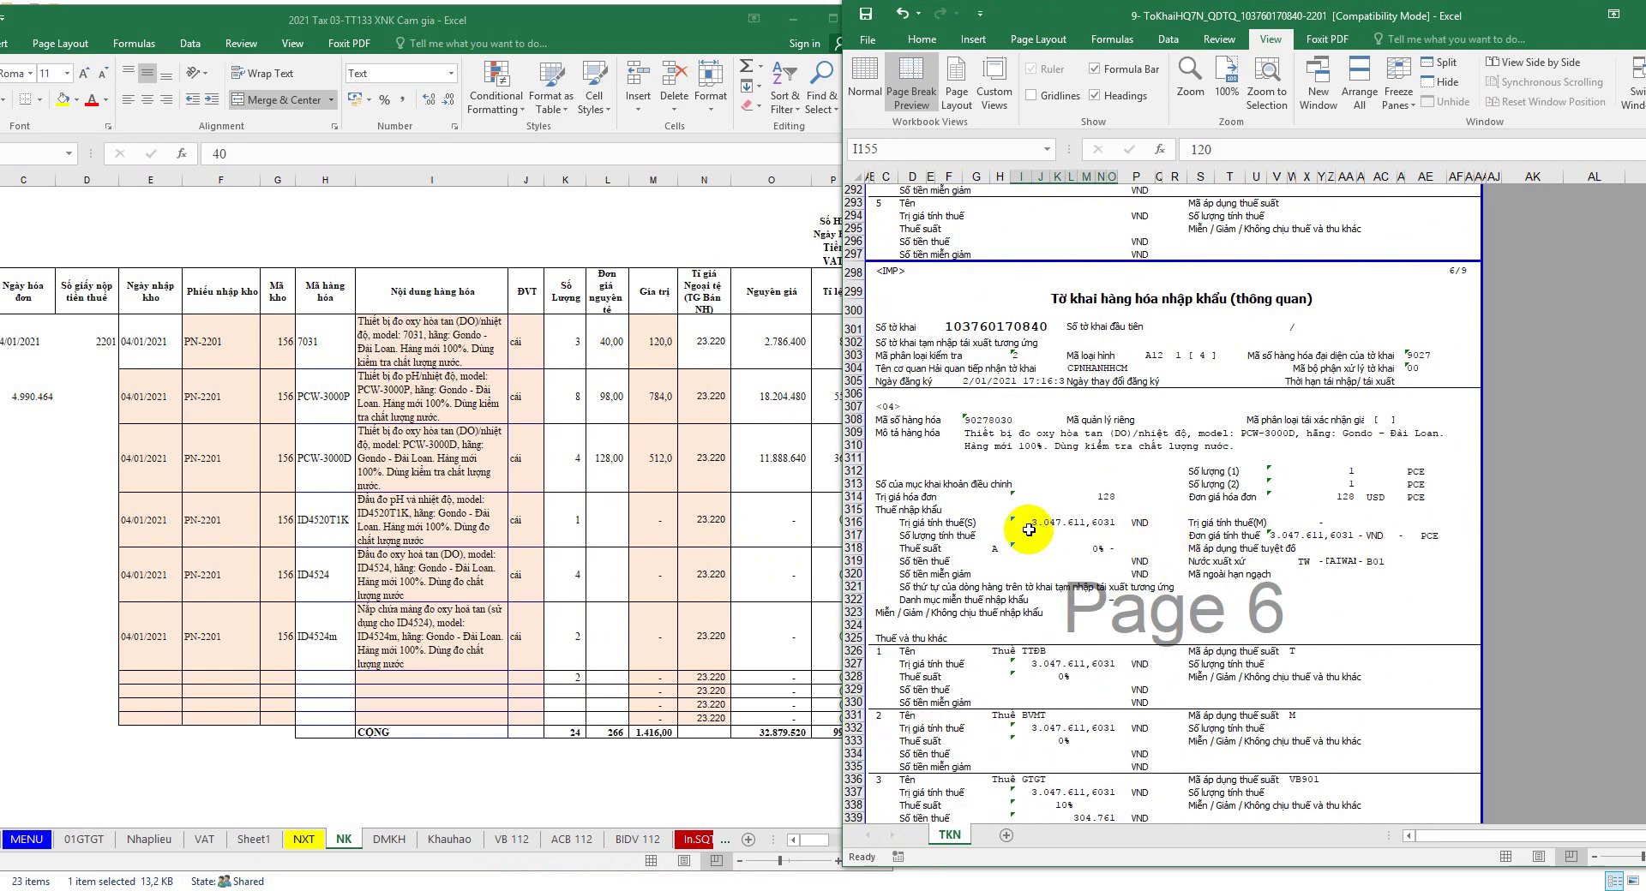
{"action": "left_click", "coordinate": [610, 511]}
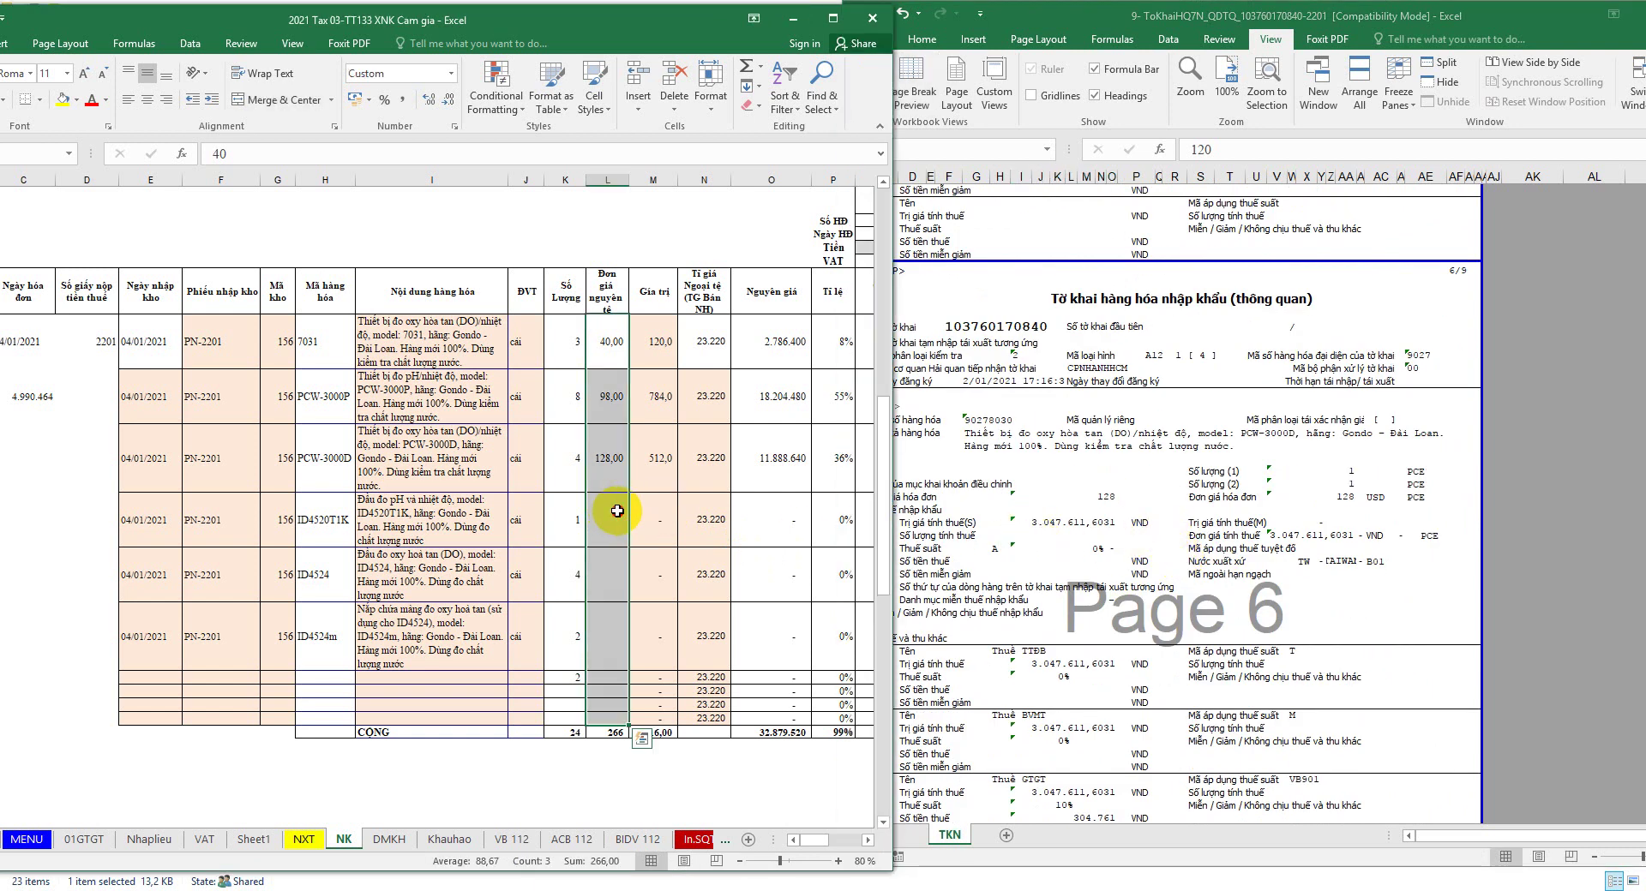
{"action": "left_click", "coordinate": [617, 511]}
{"action": "type", "text": "128"}
{"action": "key", "text": "Return"}
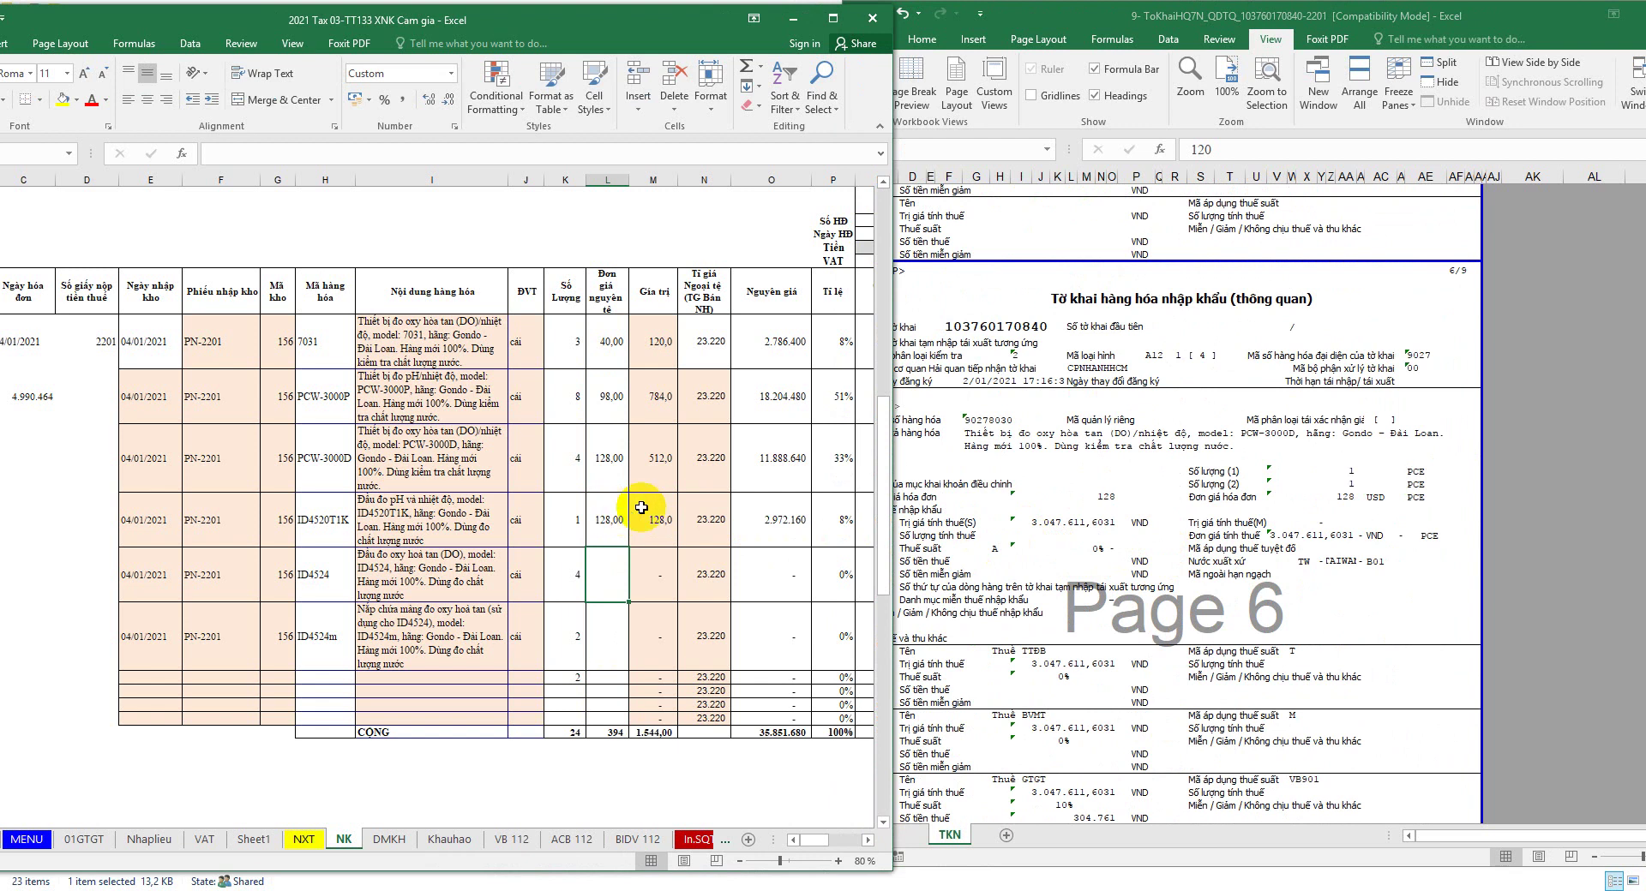
Step: Enter the fifth goods line's unit price 78 from page 7 of the declaration in L43 for ID4524
{"action": "left_click", "coordinate": [1221, 580]}
{"action": "scroll", "coordinate": [1221, 580], "scroll_direction": "down", "scroll_amount": 17}
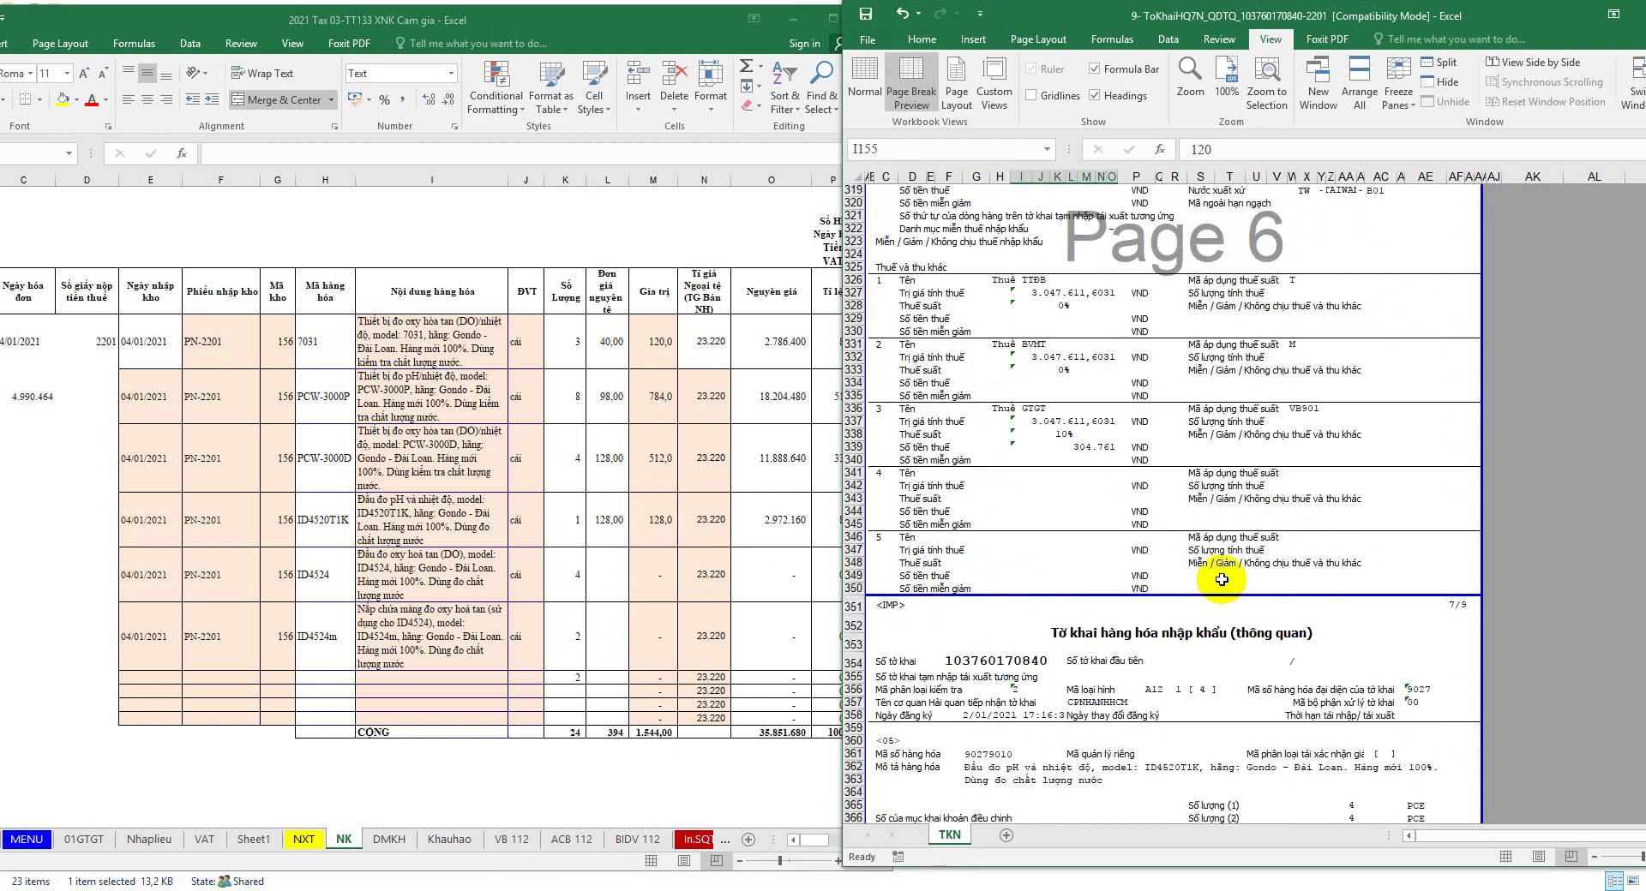
{"action": "scroll", "coordinate": [1181, 569], "scroll_direction": "down", "scroll_amount": 1}
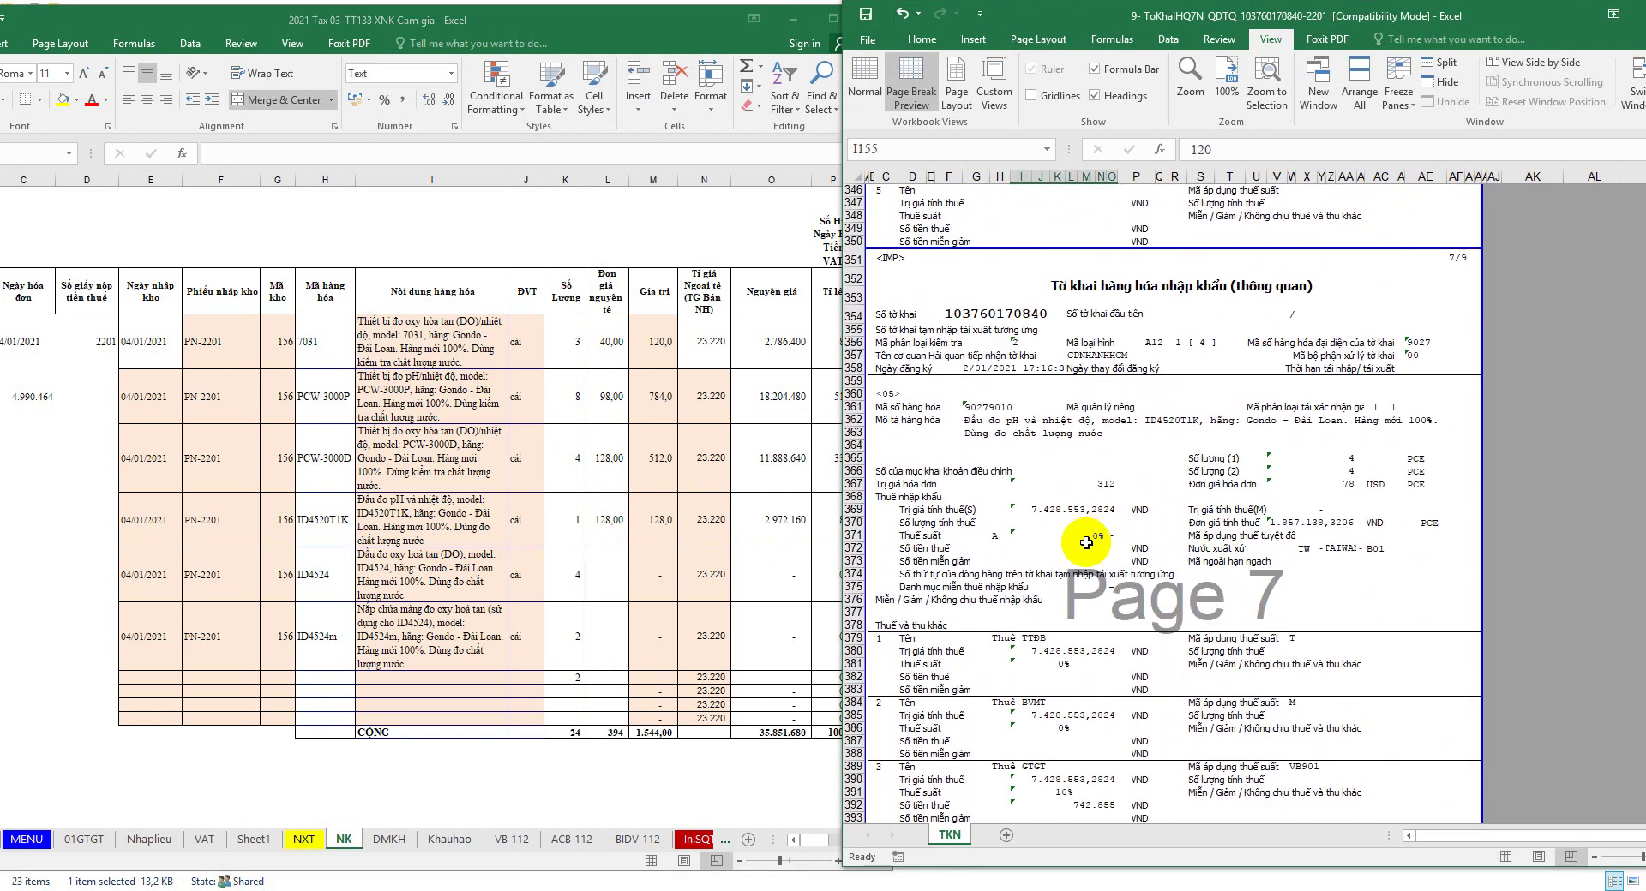
{"action": "left_click", "coordinate": [605, 569]}
{"action": "type", "text": "78"}
{"action": "key", "text": "Return"}
Step: Enter the sixth goods line's unit price 108 from page 8 of the declaration in L44 for ID4524m
{"action": "left_click", "coordinate": [1178, 597]}
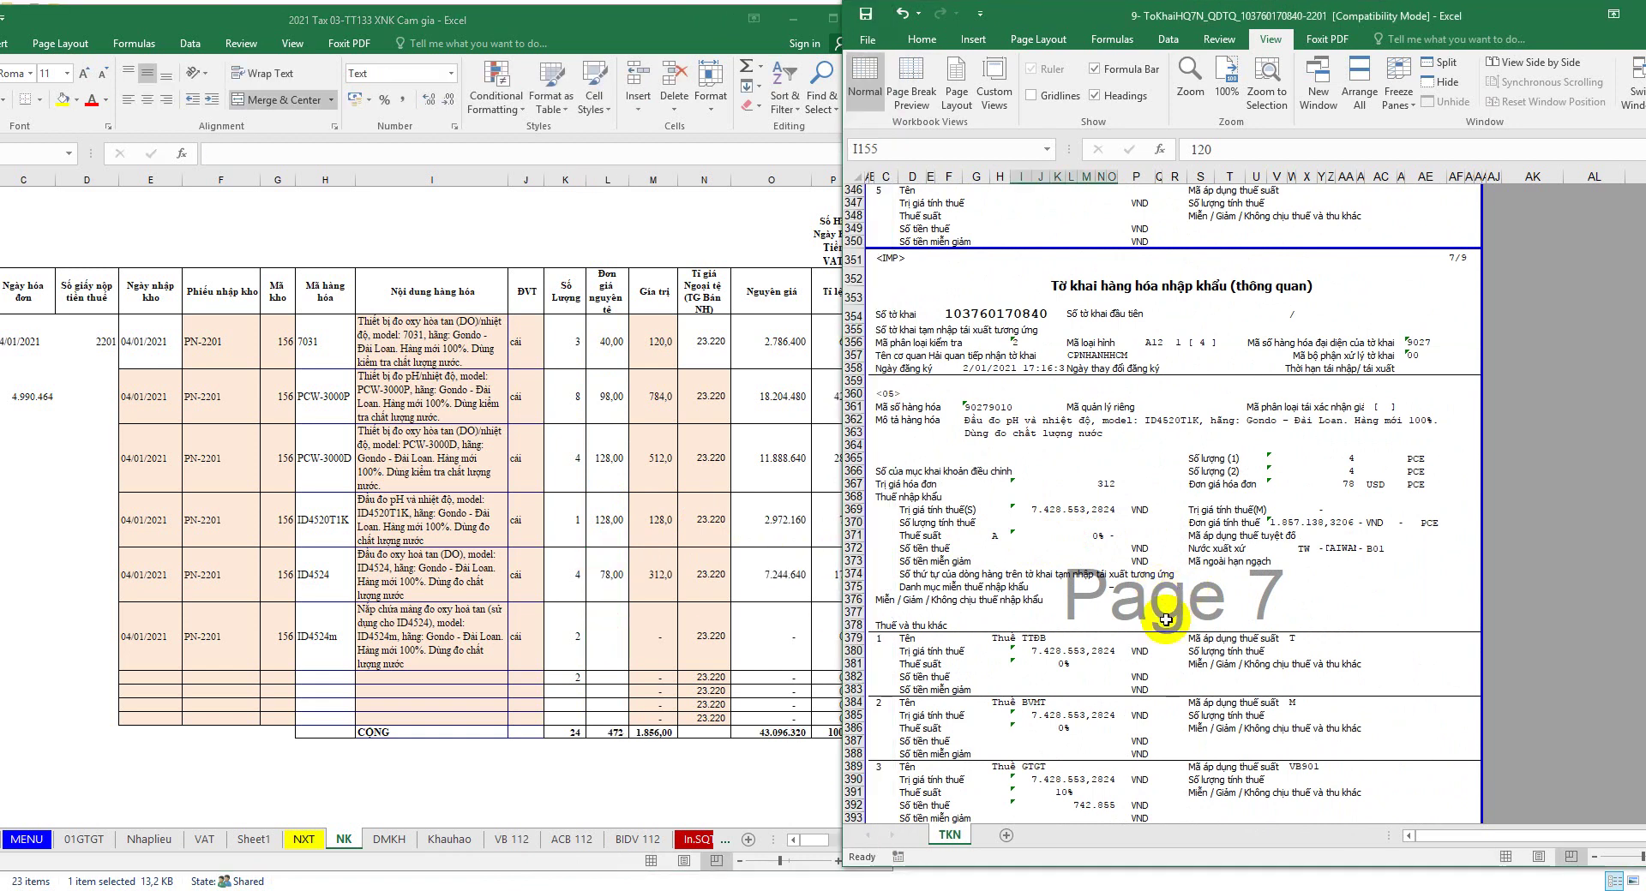
{"action": "scroll", "coordinate": [1178, 597], "scroll_direction": "down", "scroll_amount": 17}
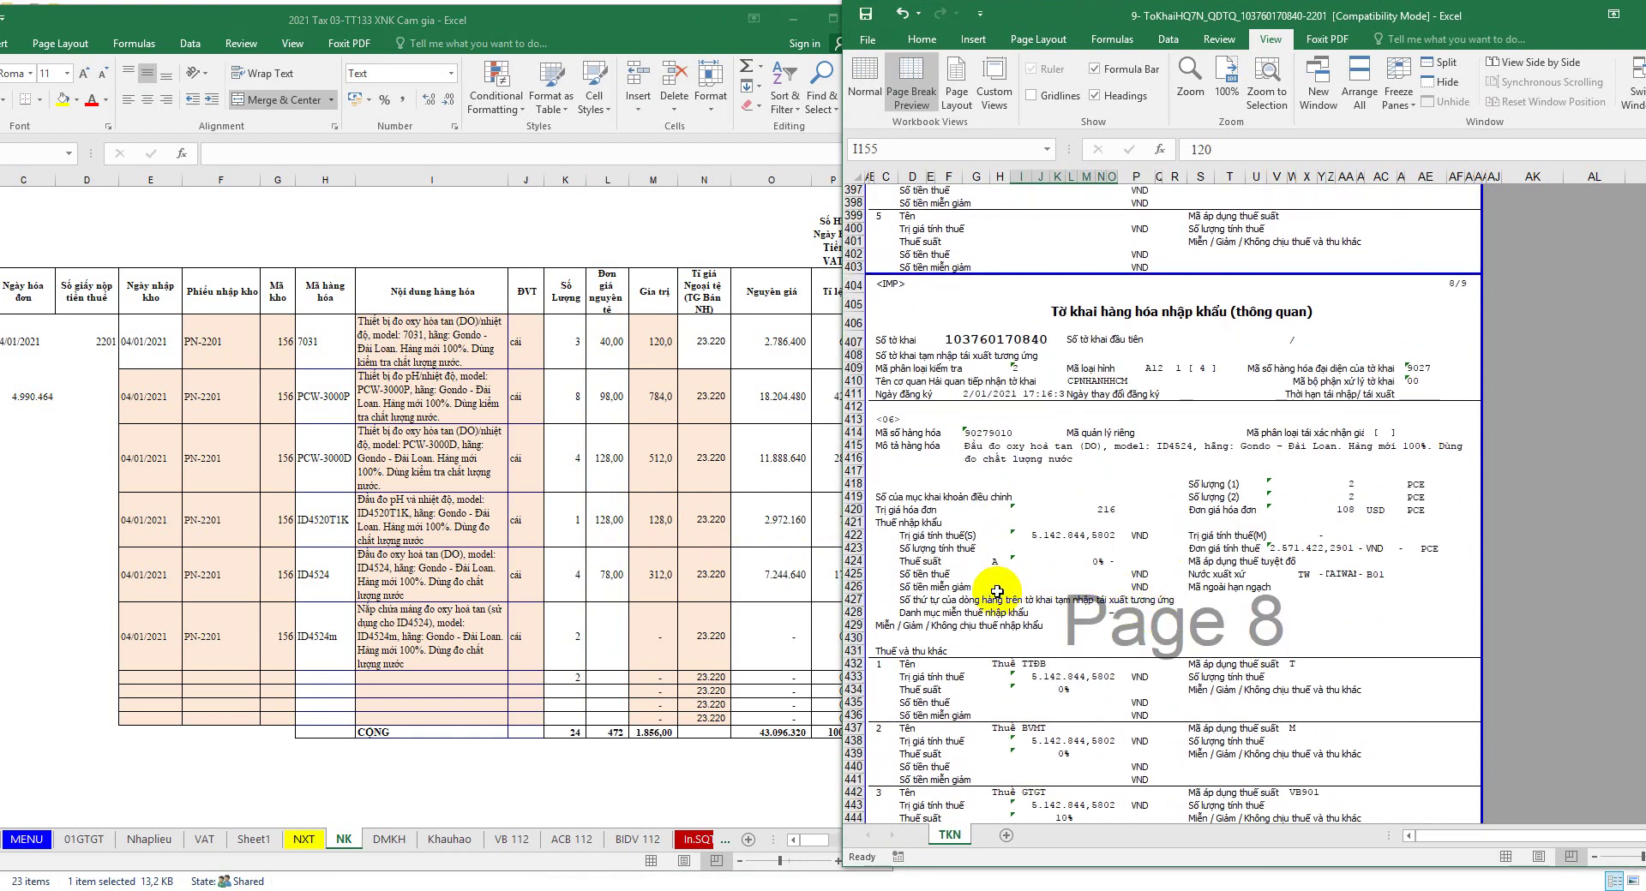
{"action": "left_click", "coordinate": [619, 630]}
{"action": "type", "text": "108"}
{"action": "key", "text": "Return"}
Step: Enter the seventh goods line's unit price 12 from page 9 of the declaration in L45 of the NK sheet
{"action": "left_click", "coordinate": [1194, 659]}
{"action": "scroll", "coordinate": [1194, 658], "scroll_direction": "down", "scroll_amount": 18}
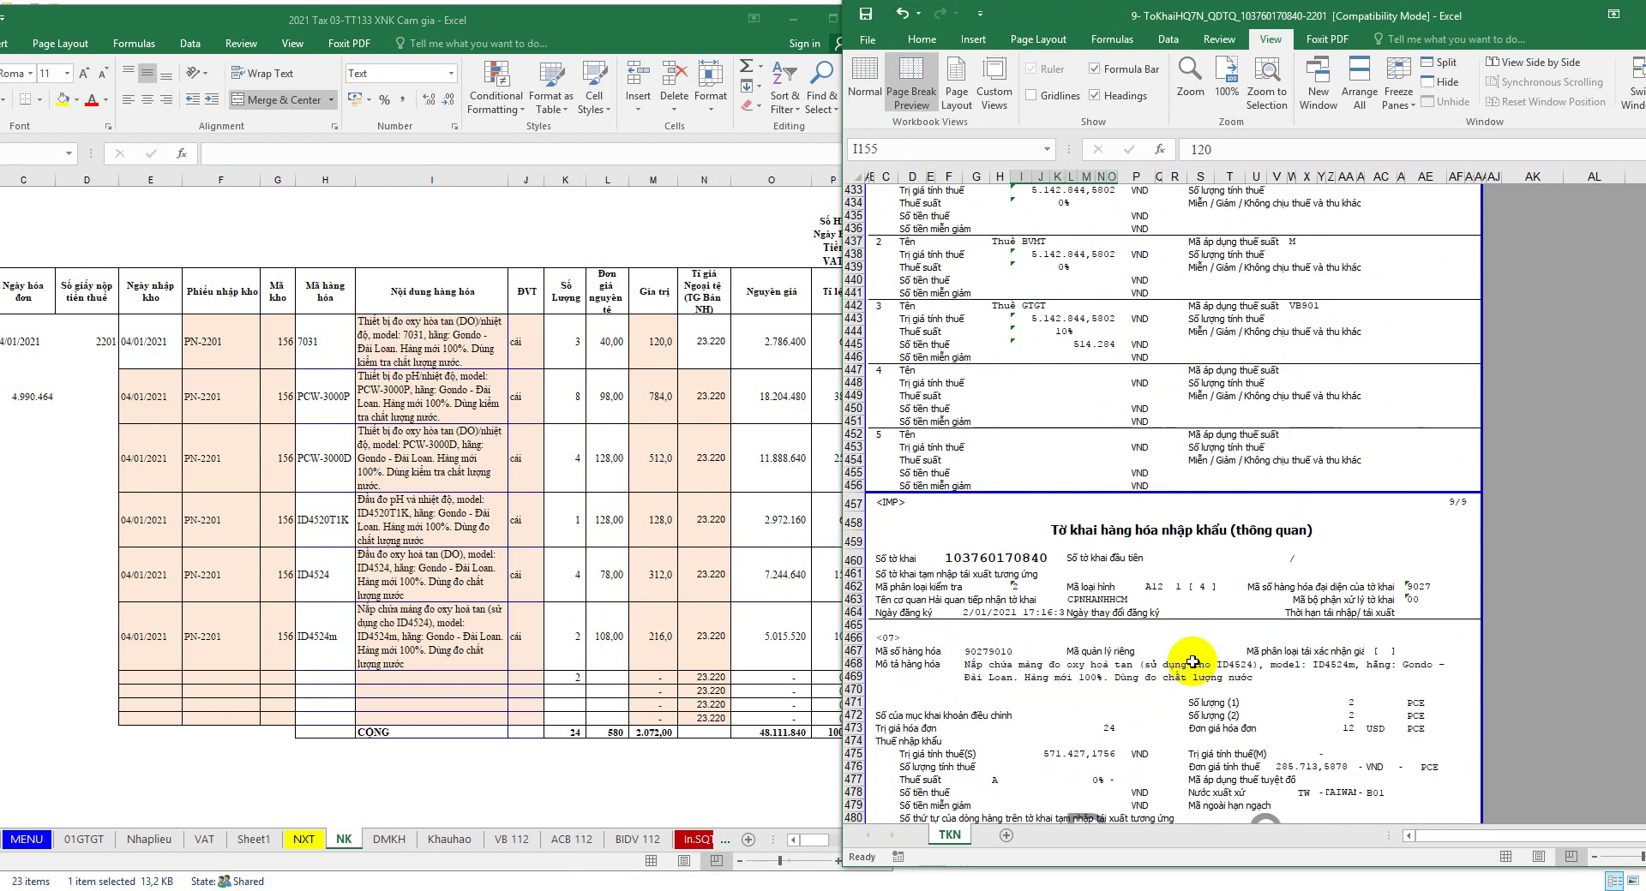
{"action": "left_click", "coordinate": [607, 678]}
{"action": "type", "text": "12"}
{"action": "key", "text": "Return"}
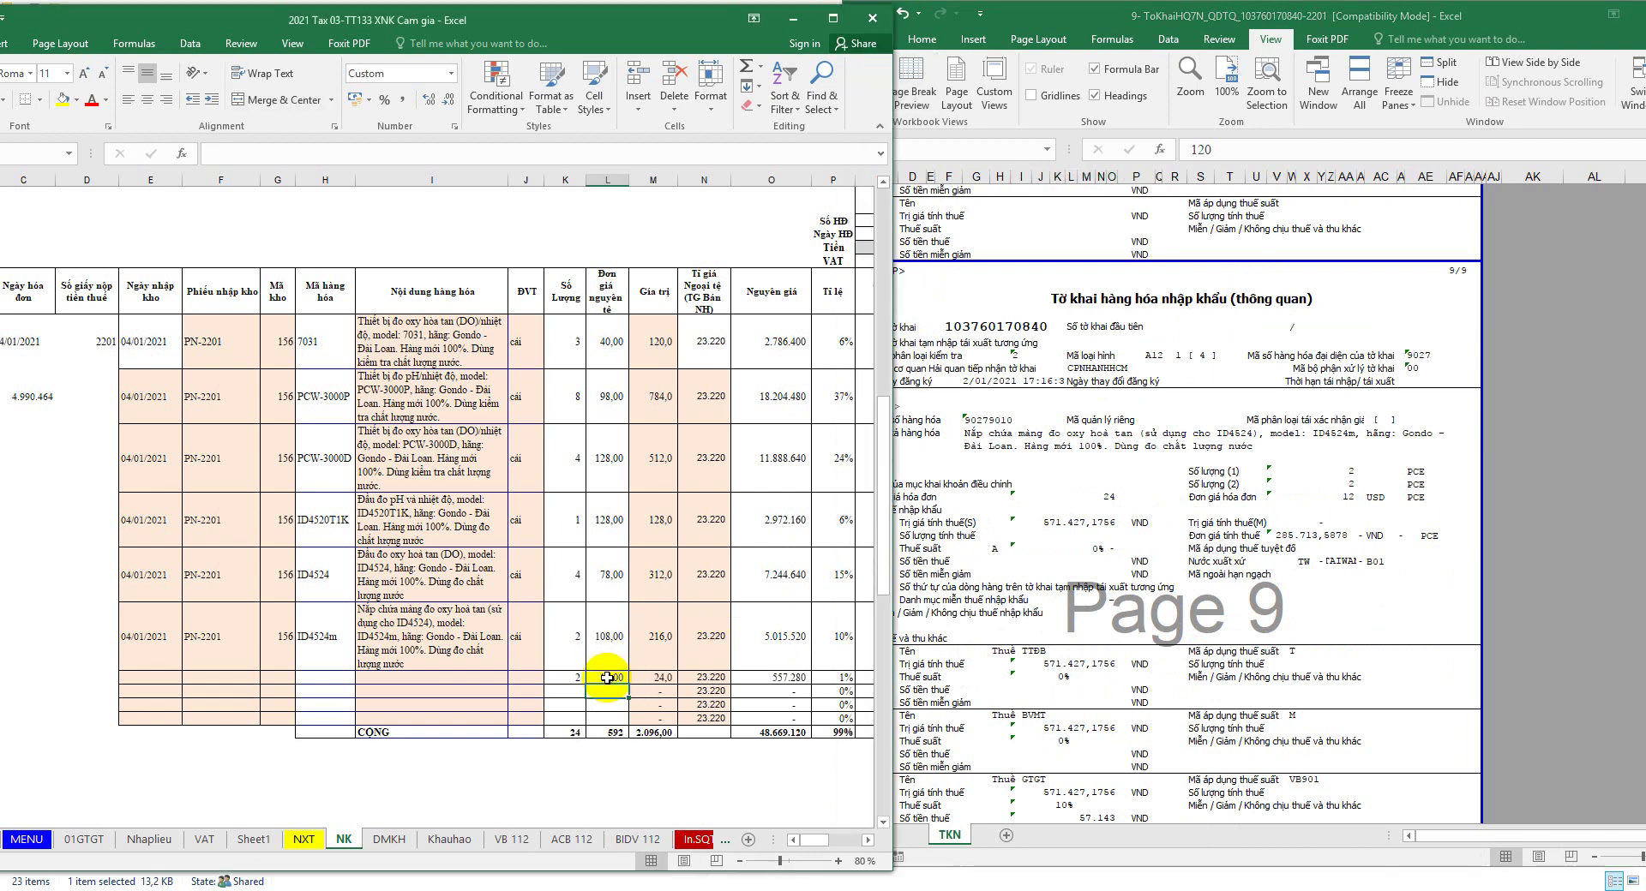
Step: Check the foreign-currency value total in M49 and look through the end of the declaration for further goods lines
{"action": "left_click", "coordinate": [659, 732]}
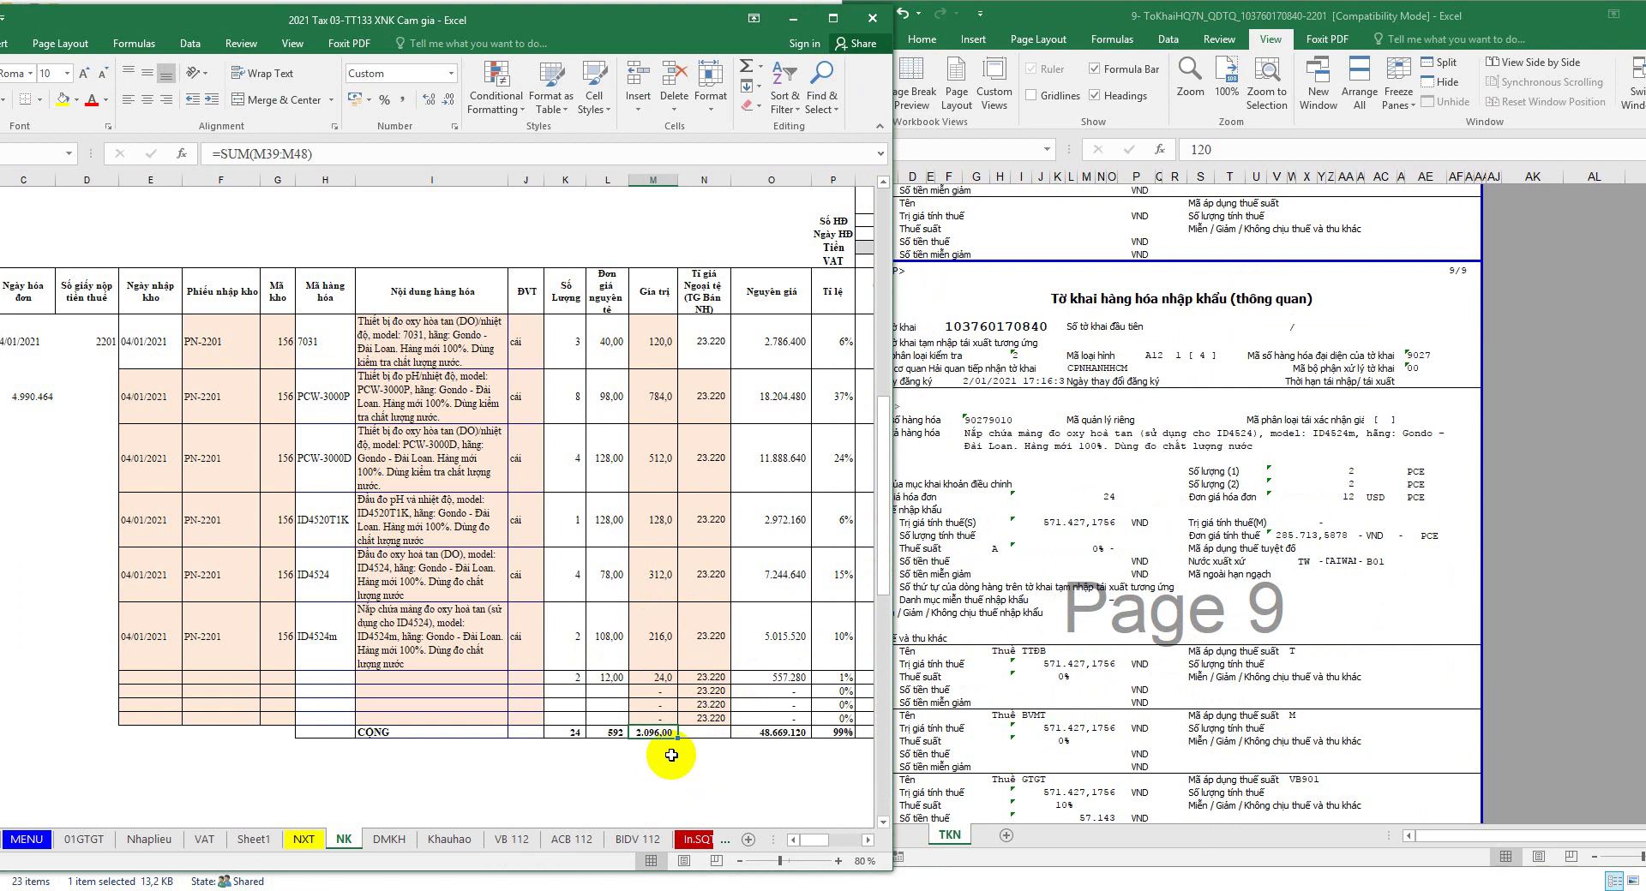
{"action": "left_click", "coordinate": [1322, 635]}
{"action": "scroll", "coordinate": [1324, 636], "scroll_direction": "down", "scroll_amount": 9}
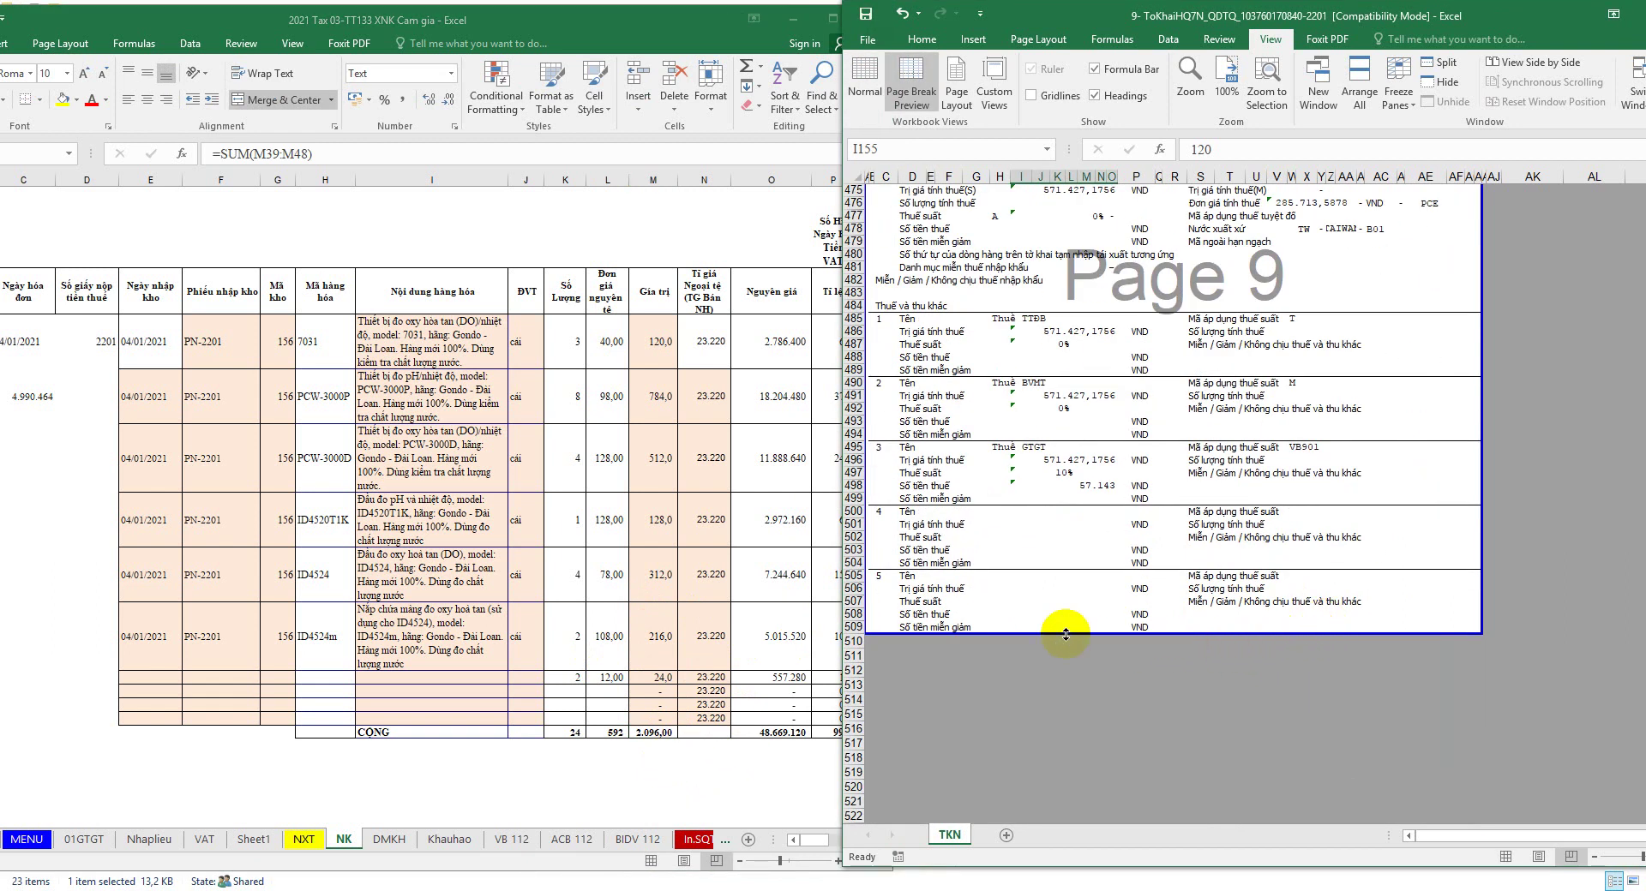
Step: Try to enter a check formula in M50 that subtracts an amount on the Nhaplieu sheet from the M49 total
{"action": "left_click", "coordinate": [653, 746]}
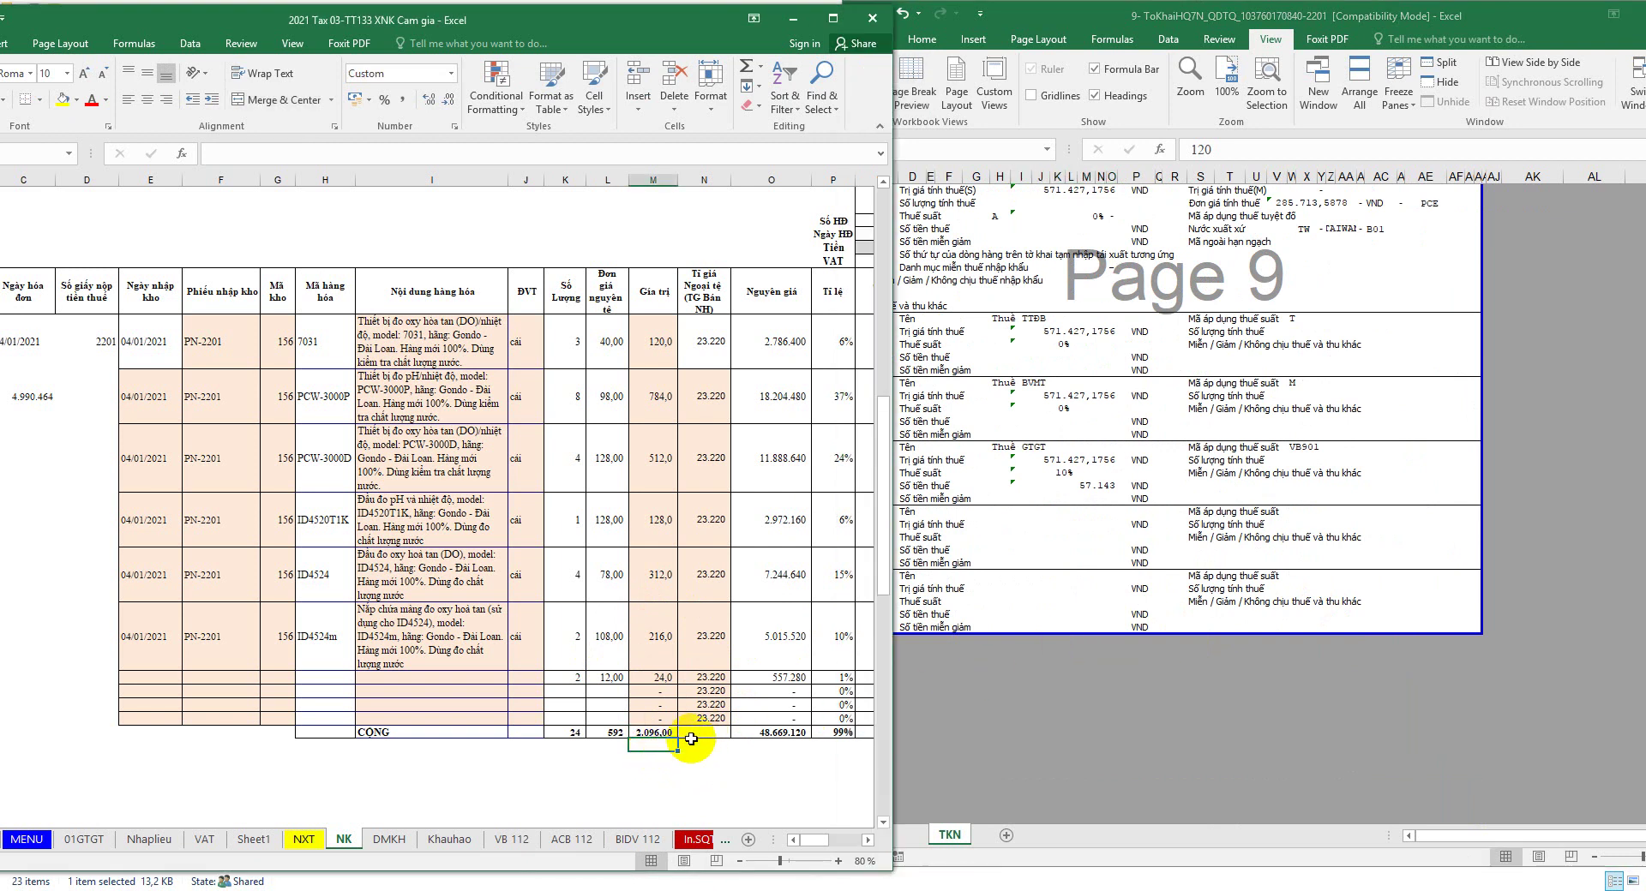
{"action": "type", "text": "=M49"}
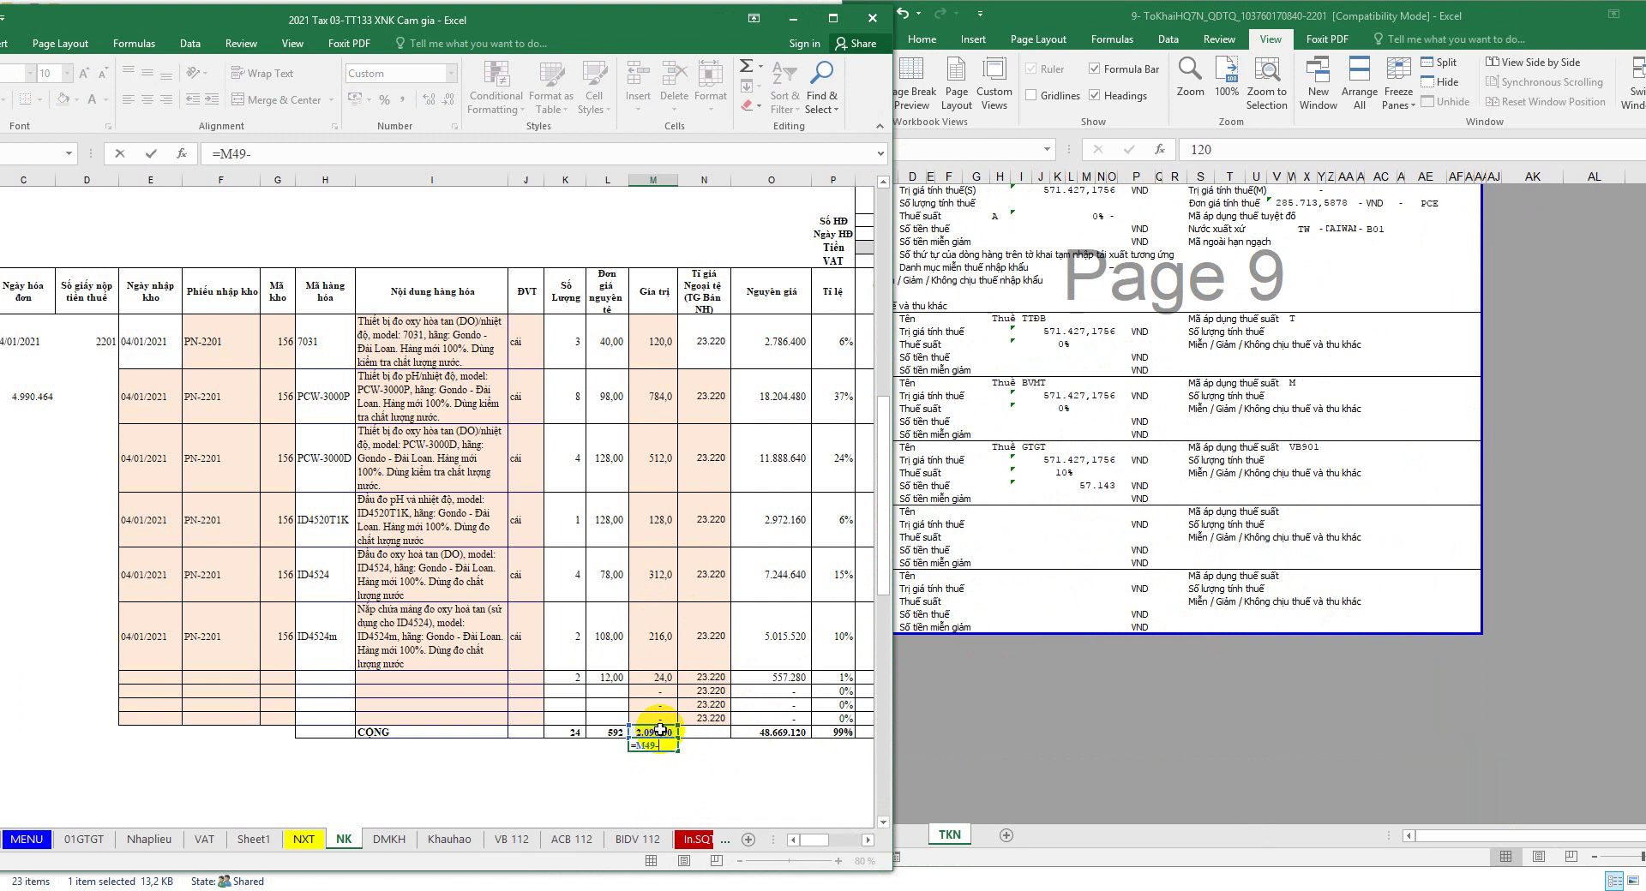
{"action": "type", "text": "-"}
{"action": "left_click", "coordinate": [144, 839]}
{"action": "left_click", "coordinate": [371, 501]}
{"action": "key", "text": "Return"}
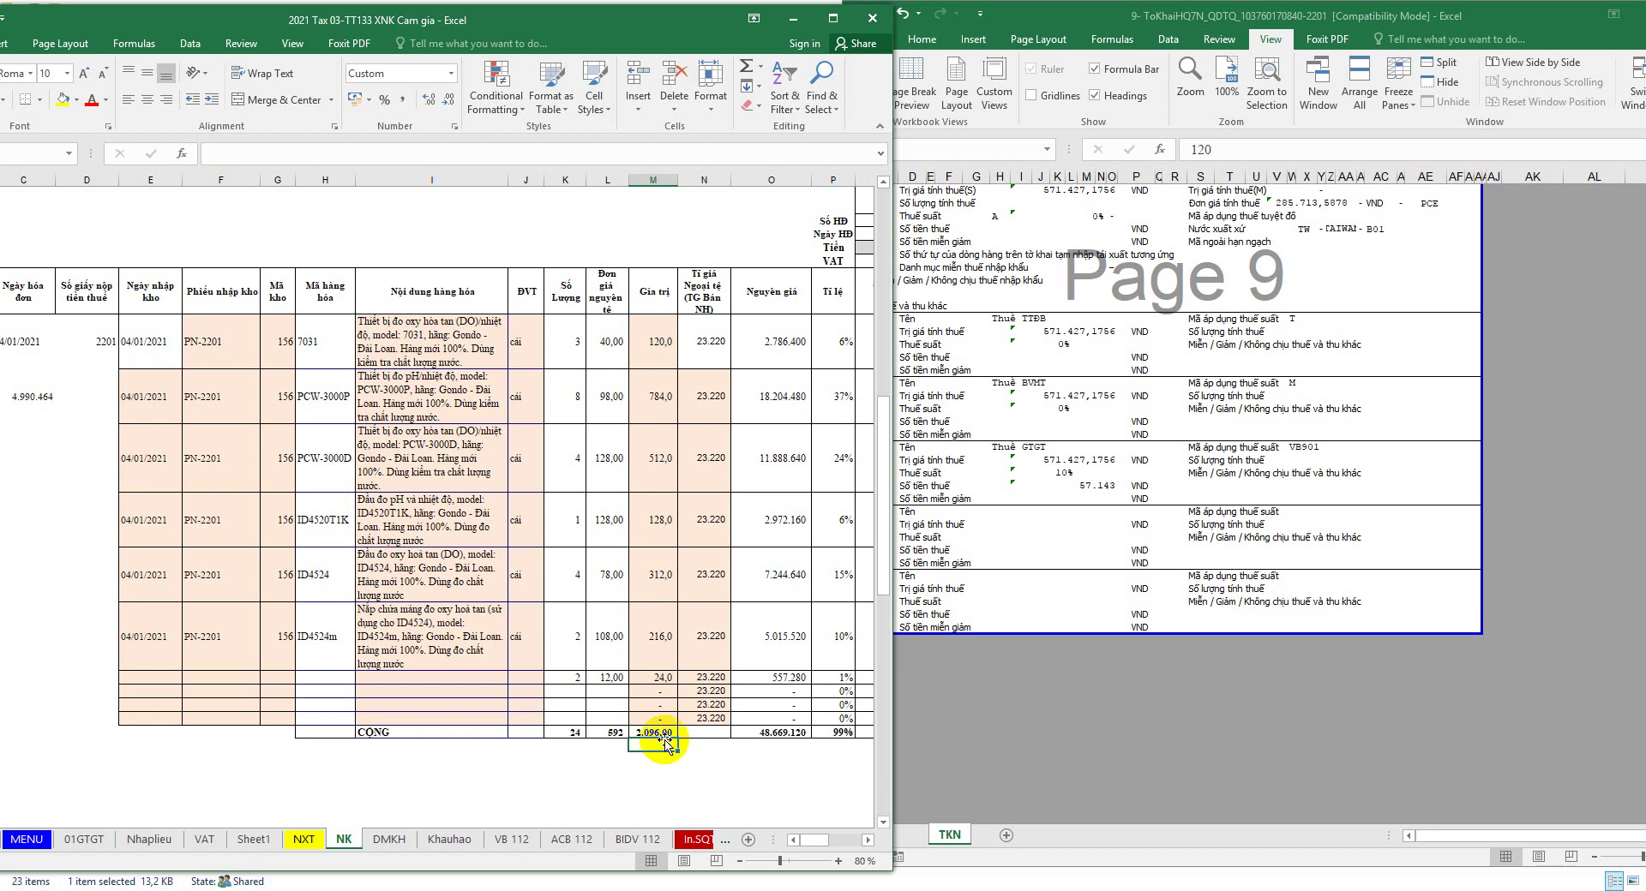
Step: Look up the freight charge (Phí vận chuyển) in row 55 on page 1 of the 2201 customs declaration
{"action": "scroll", "coordinate": [1457, 455], "scroll_direction": "up", "scroll_amount": 4}
{"action": "double_click", "coordinate": [1491, 17]}
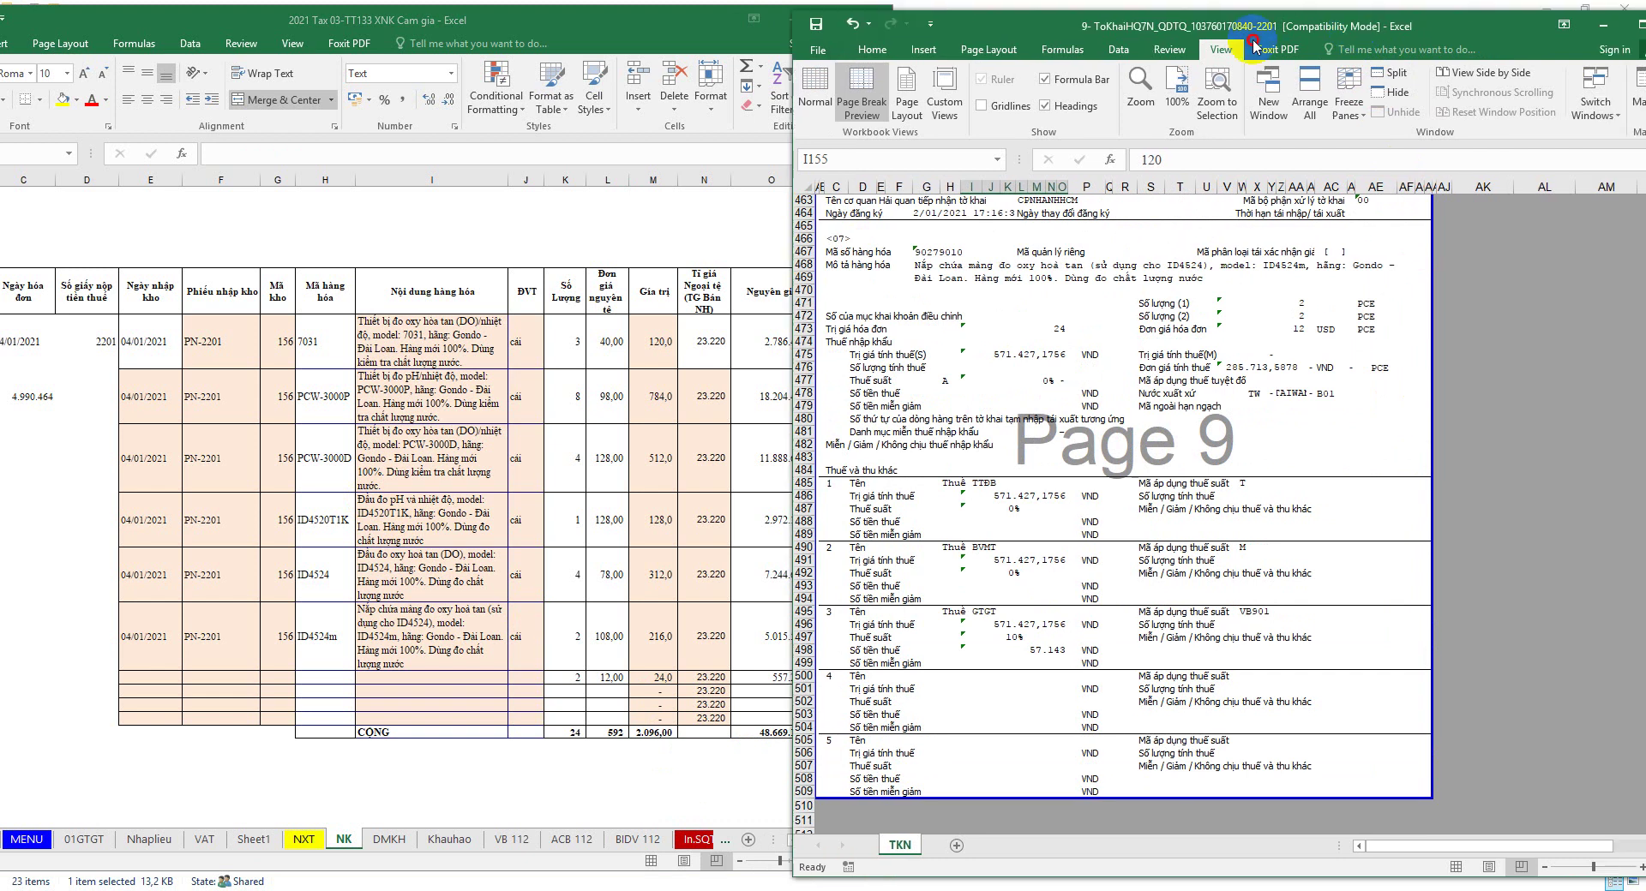
{"action": "left_click_drag", "start_coordinate": [1507, 810], "coordinate": [1462, 269]}
{"action": "scroll", "coordinate": [1461, 268], "scroll_direction": "up", "scroll_amount": 8}
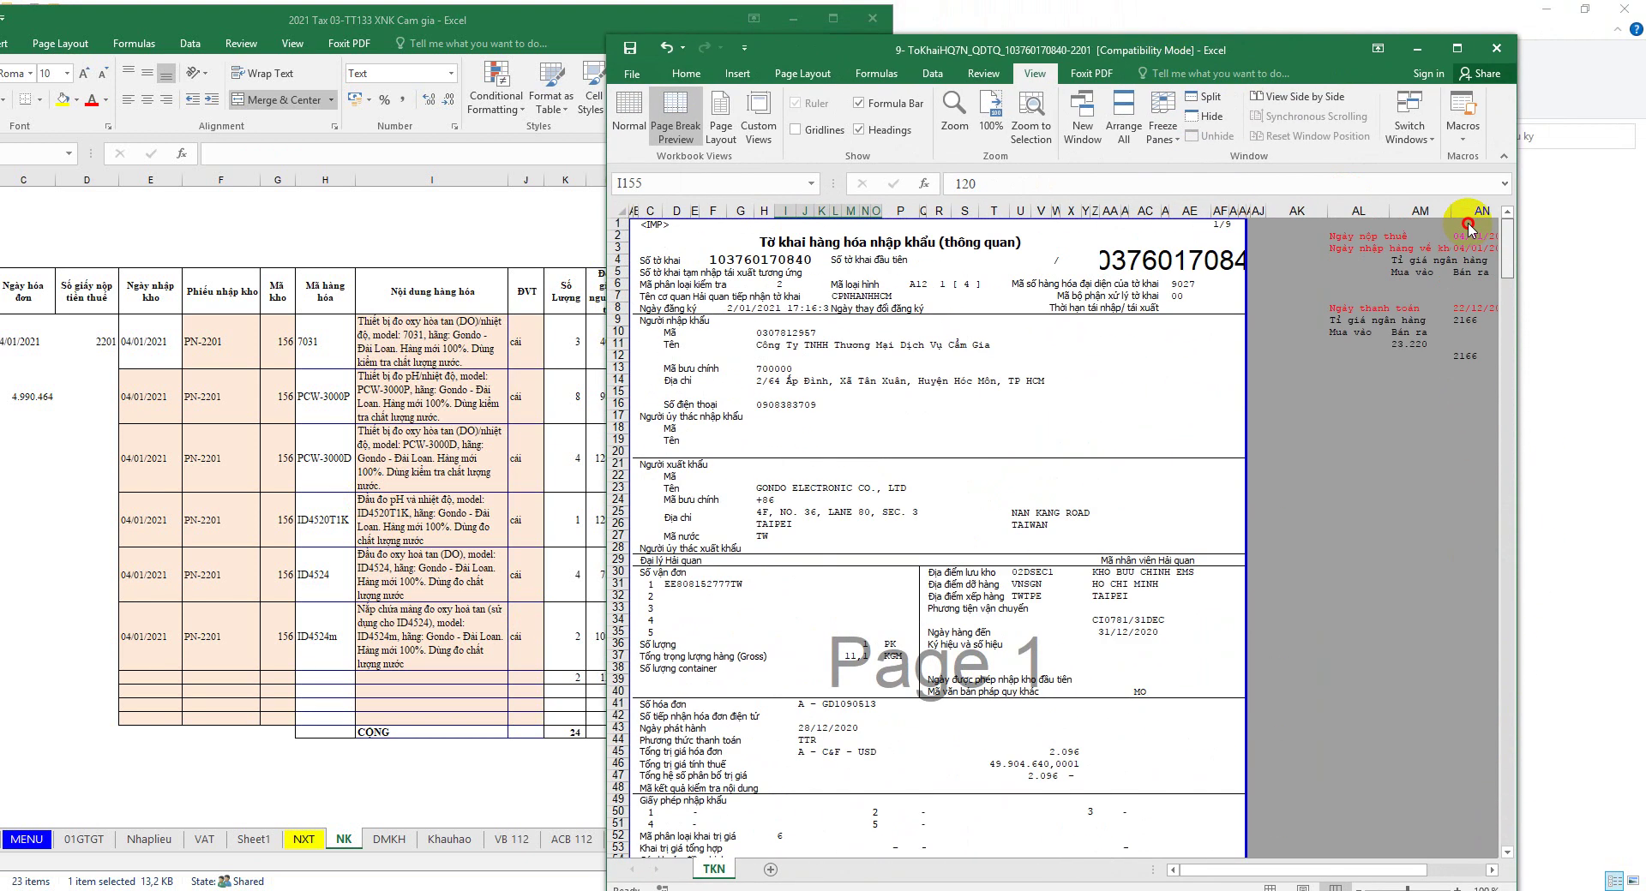
{"action": "scroll", "coordinate": [1327, 486], "scroll_direction": "down", "scroll_amount": 4}
{"action": "scroll", "coordinate": [1155, 583], "scroll_direction": "down", "scroll_amount": 4}
{"action": "left_click", "coordinate": [1011, 585]}
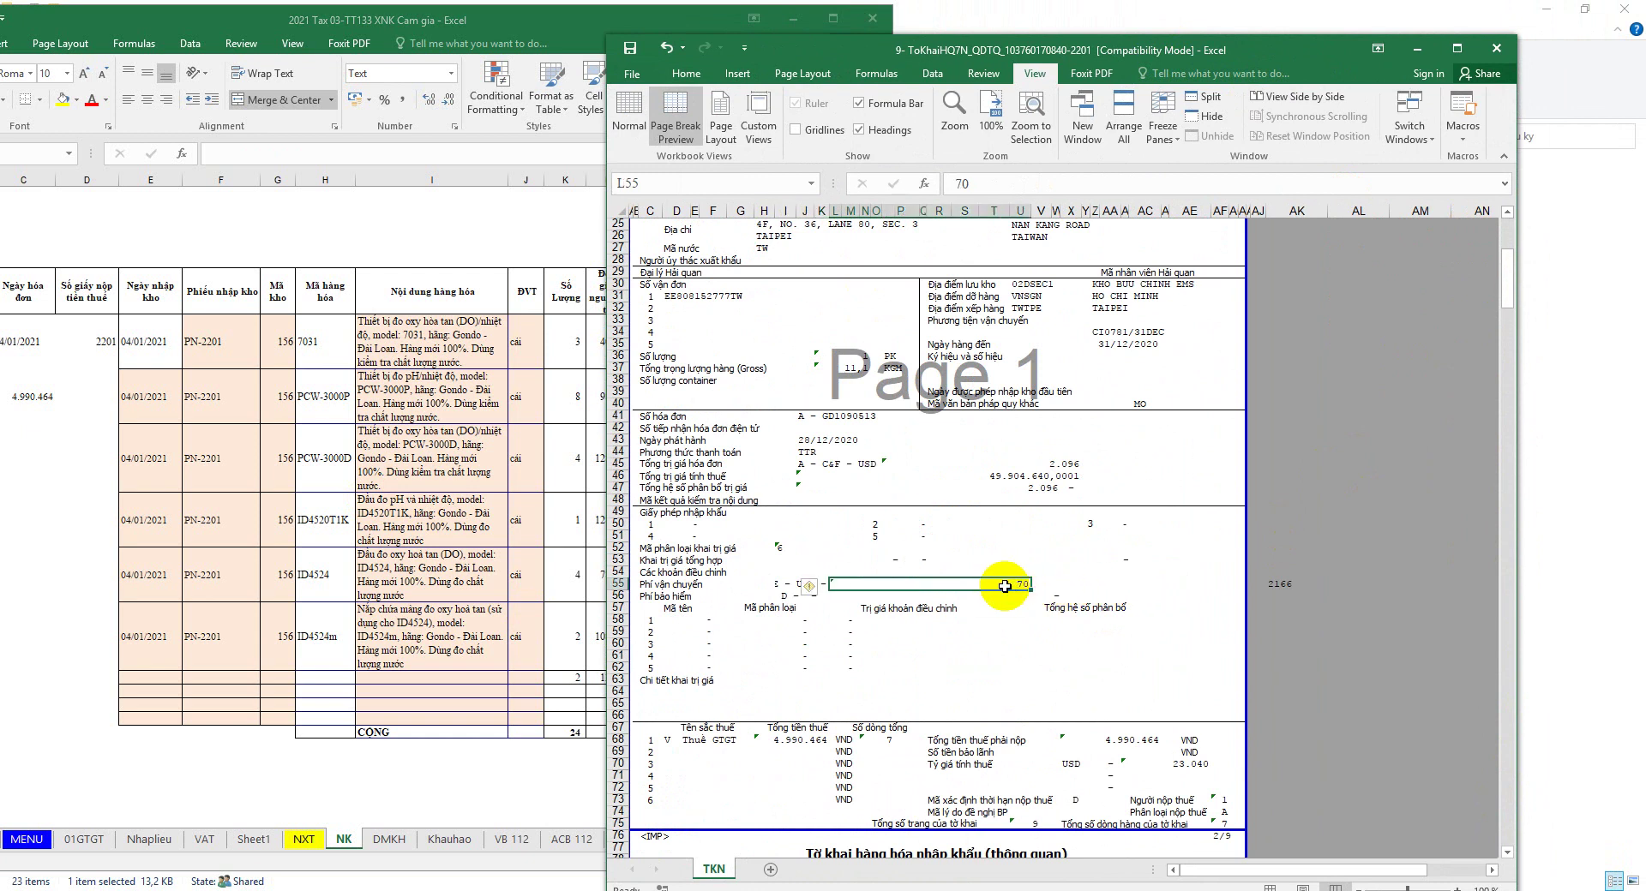
{"action": "left_click", "coordinate": [677, 584]}
{"action": "left_click_drag", "start_coordinate": [677, 583], "coordinate": [1088, 584]}
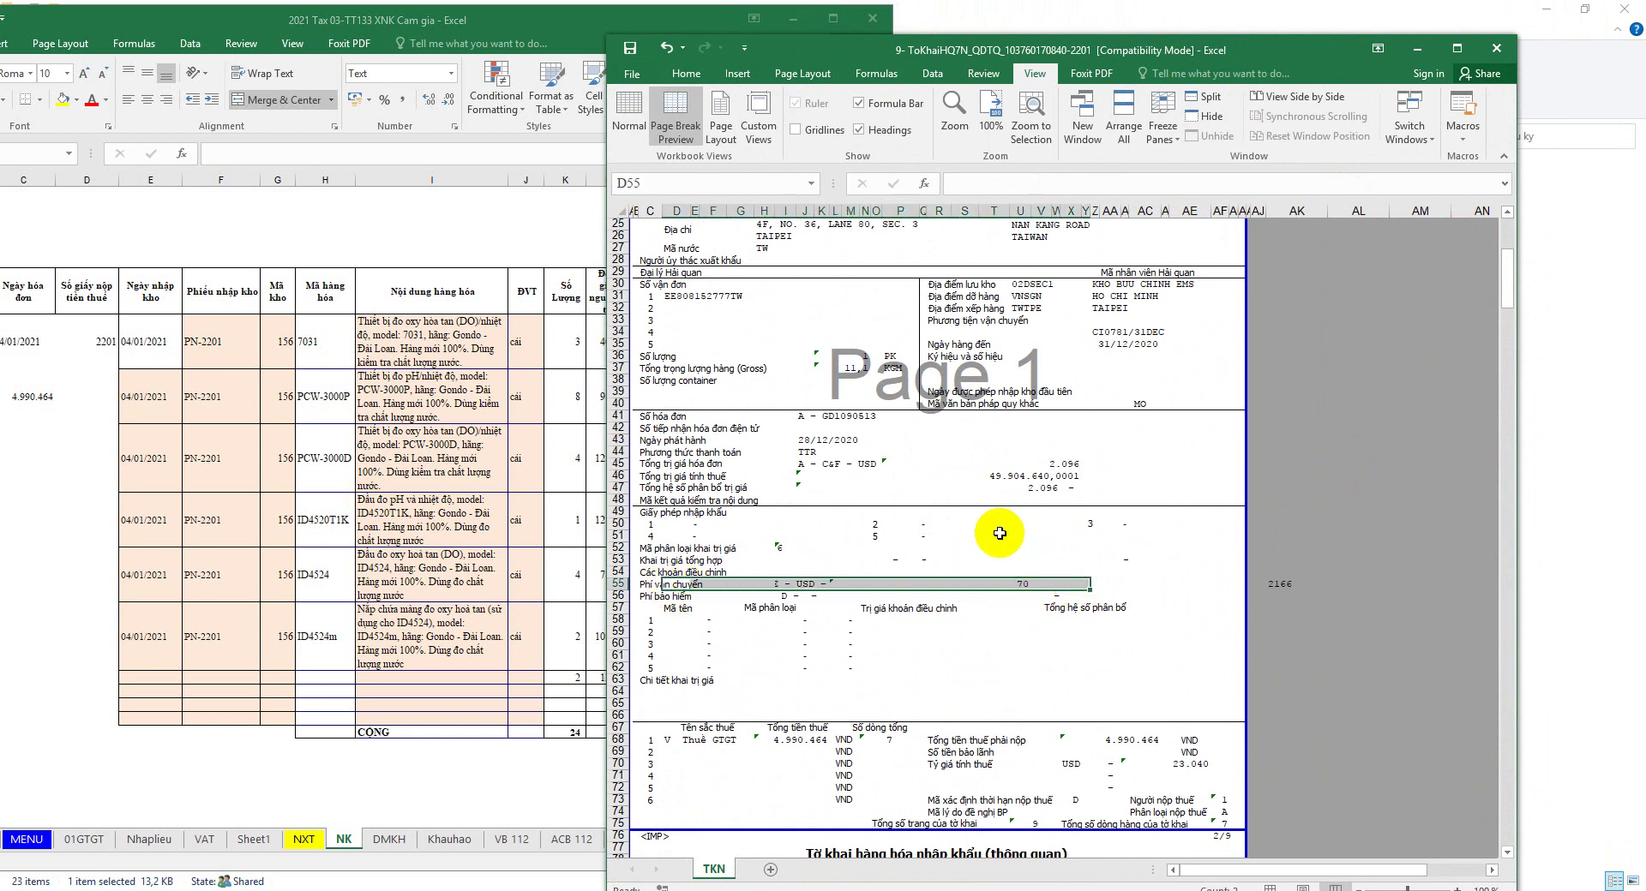
Step: Insert a copy of VAT row 22 directly below the GONDO 2201 goods line in the Nhaplieu journal
{"action": "left_click", "coordinate": [1416, 49]}
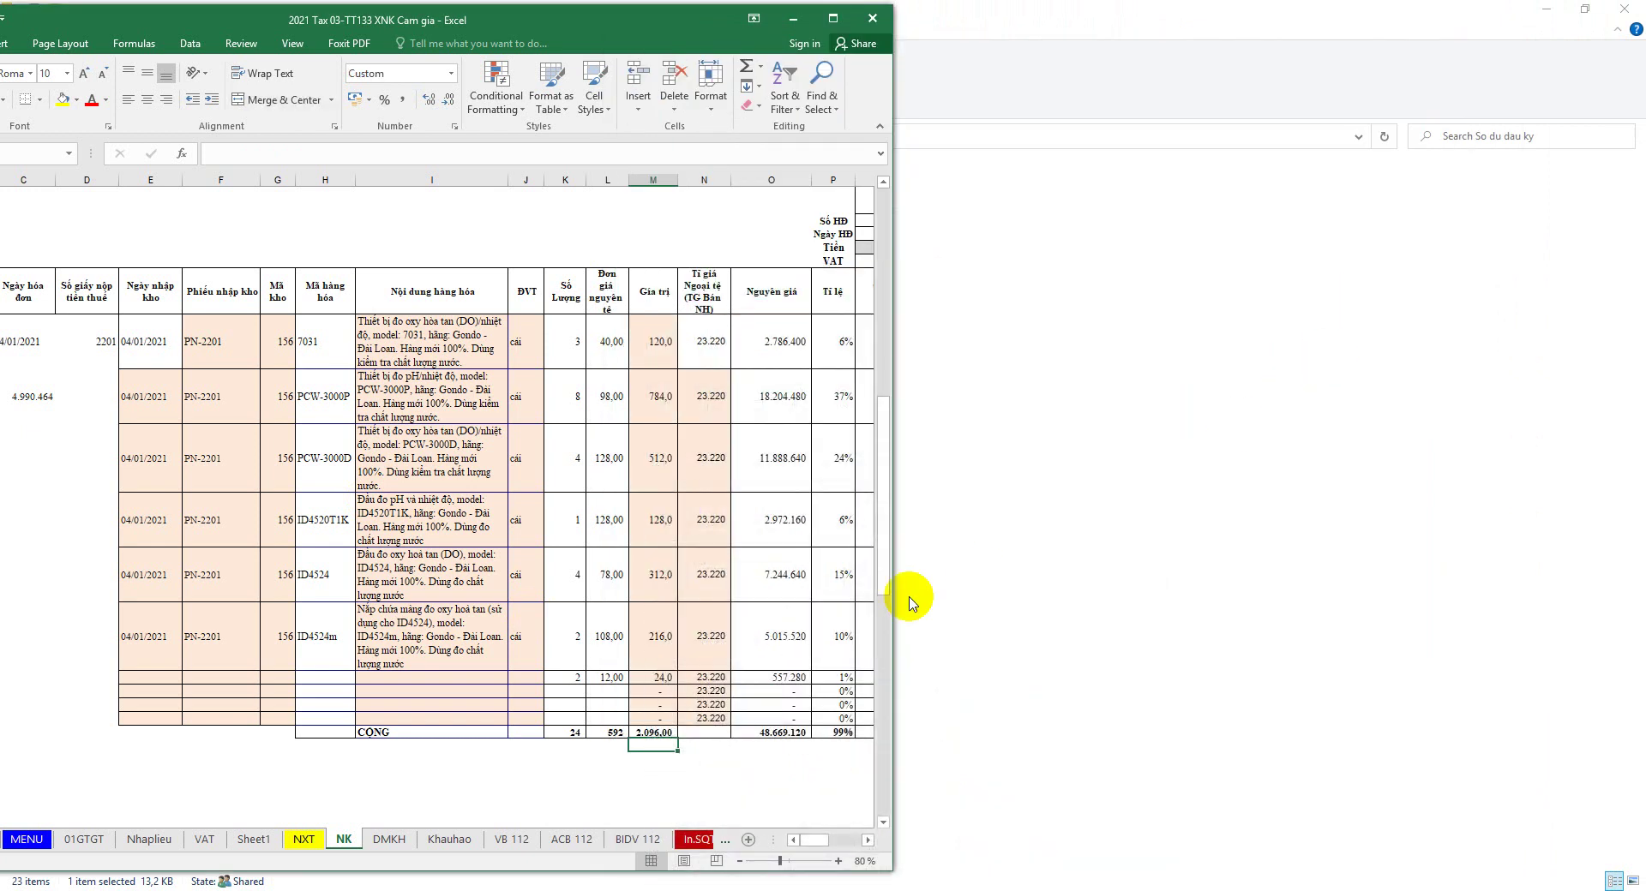
{"action": "left_click", "coordinate": [829, 18]}
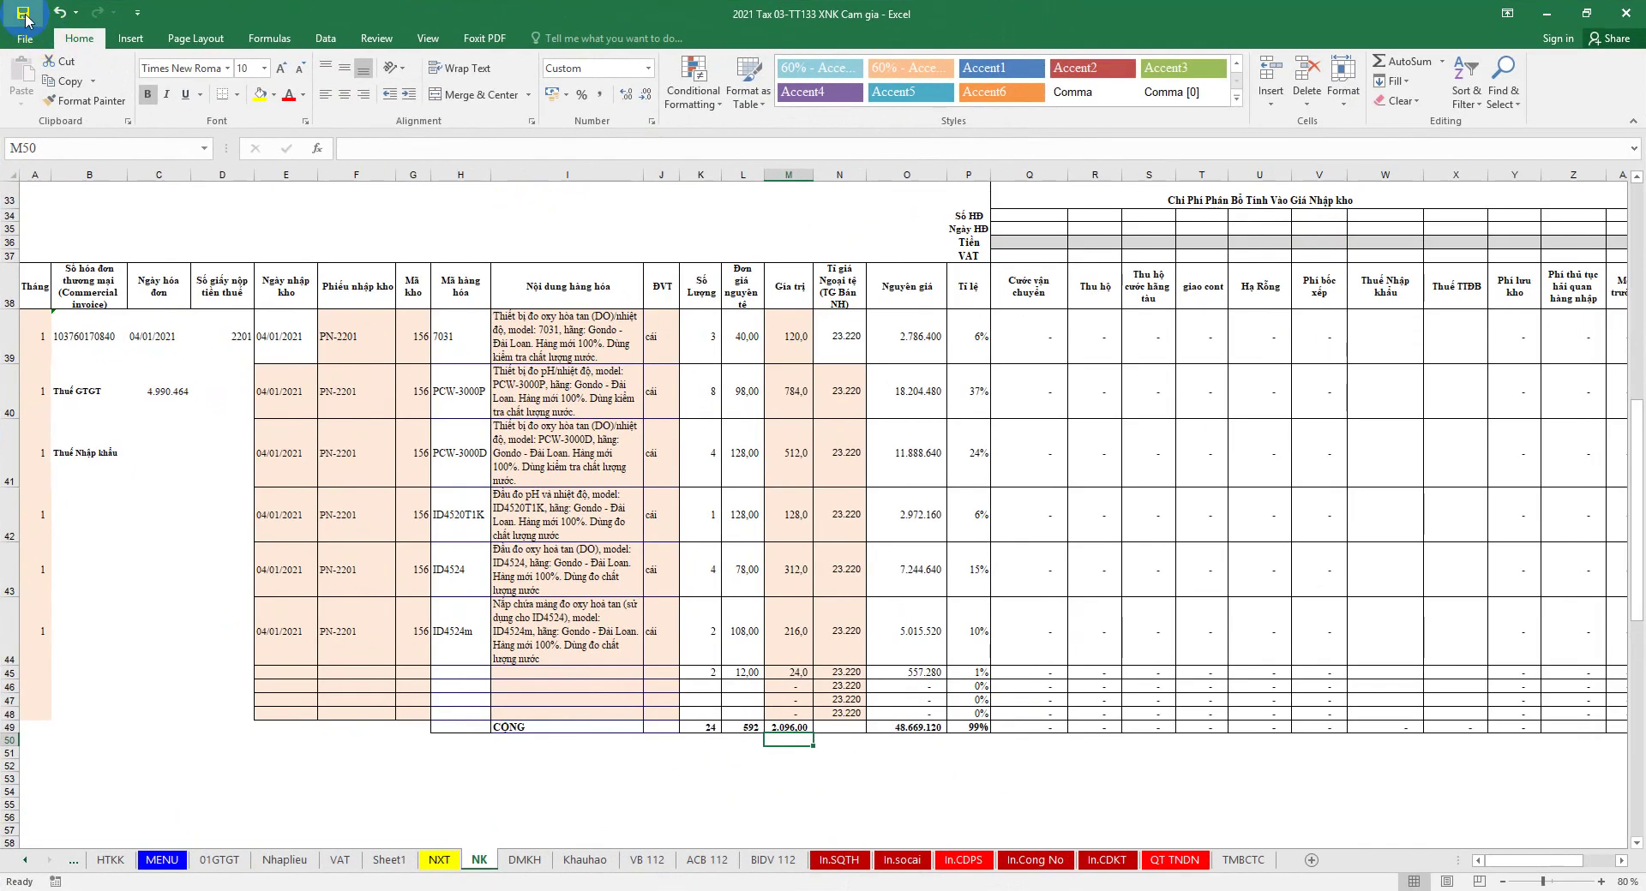
{"action": "left_click", "coordinate": [285, 860]}
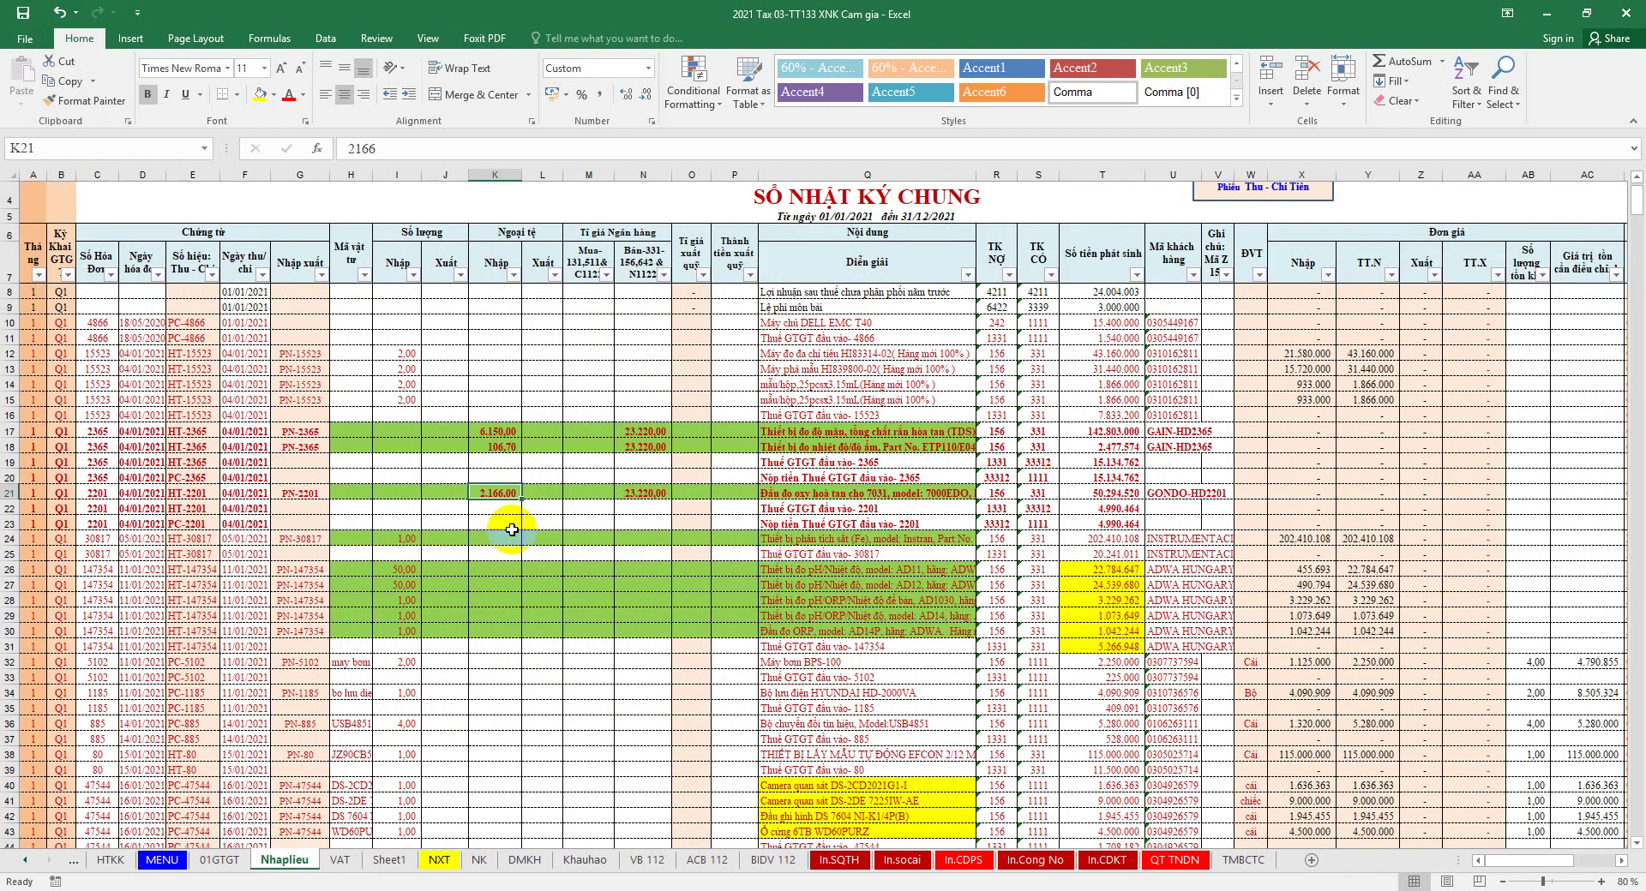
{"action": "left_click", "coordinate": [8, 509]}
{"action": "right_click", "coordinate": [714, 504]}
{"action": "left_click", "coordinate": [754, 532]}
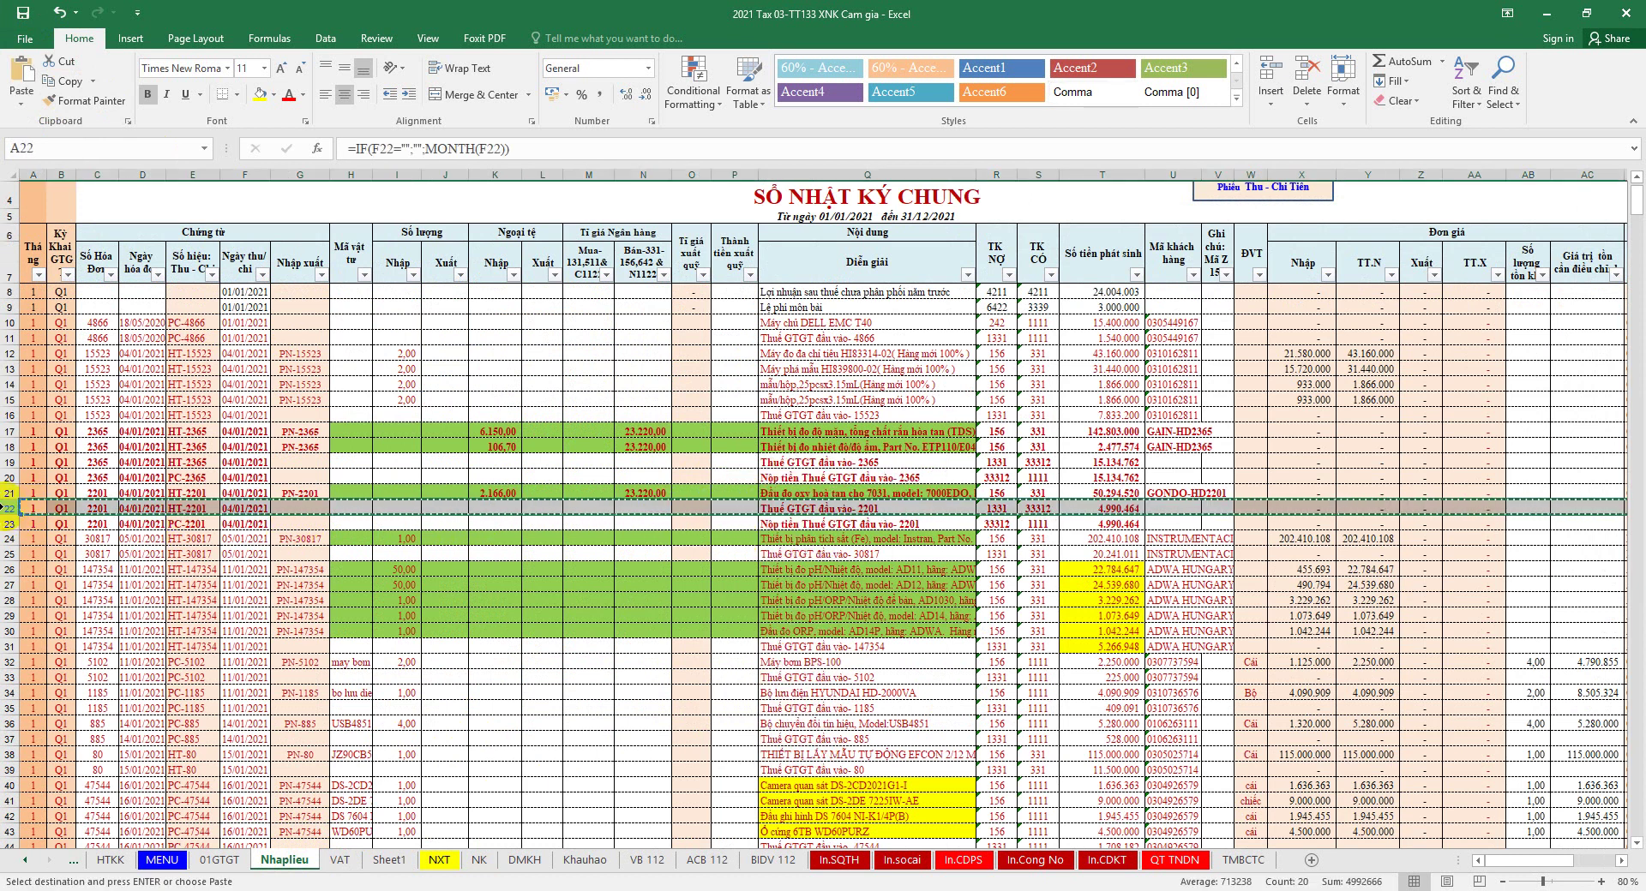
{"action": "right_click", "coordinate": [11, 510]}
{"action": "left_click", "coordinate": [73, 625]}
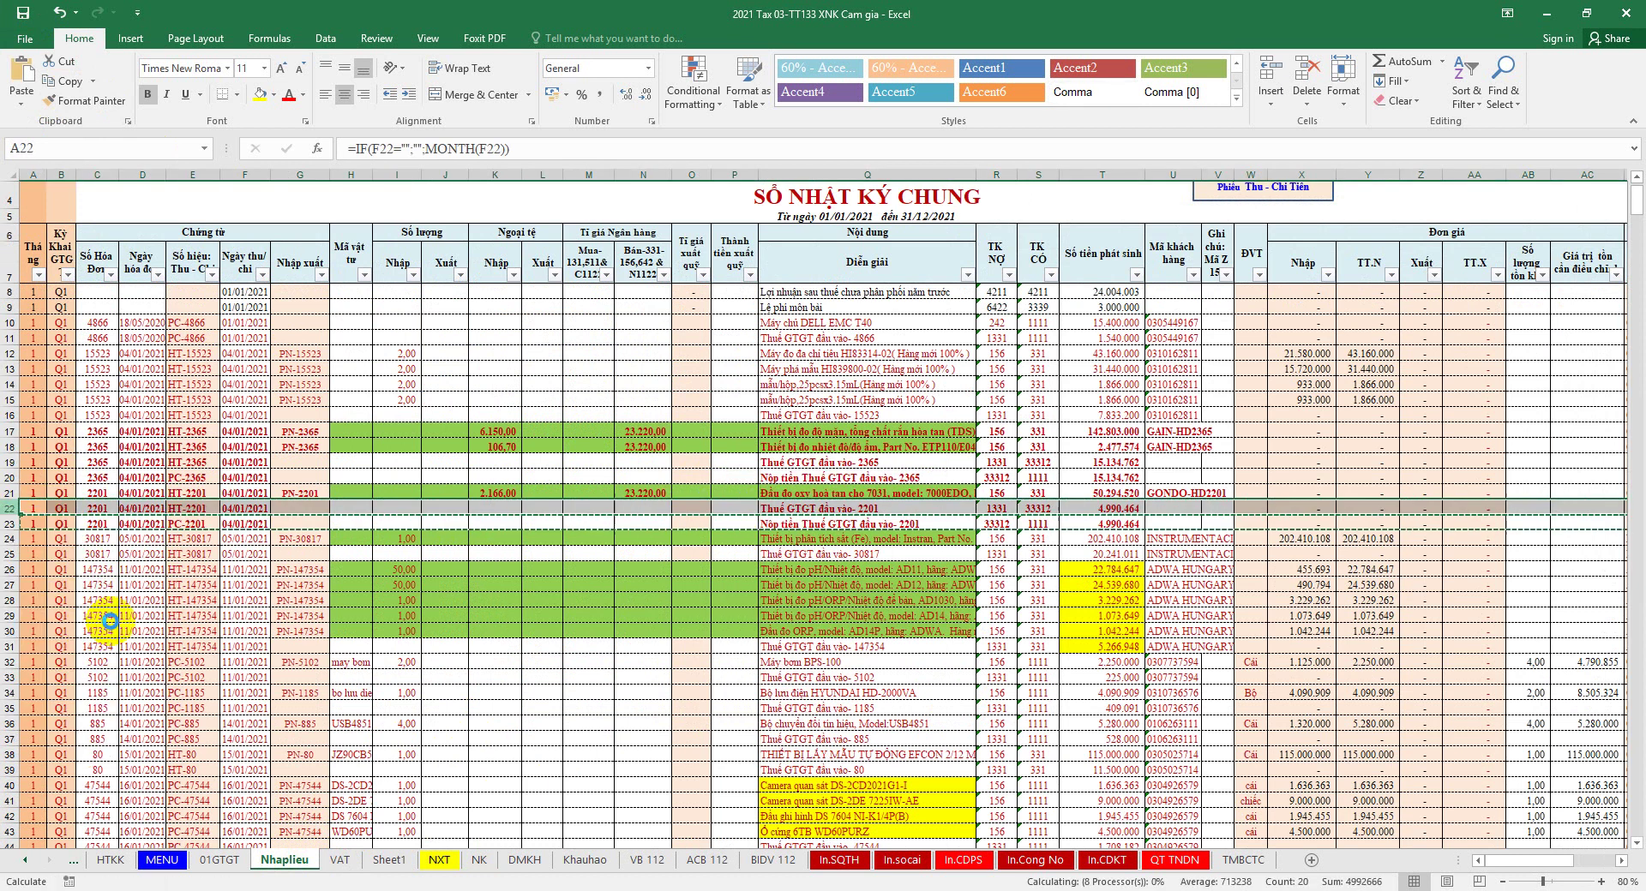
{"action": "left_click", "coordinate": [691, 554]}
Step: Change the description in Q22 of the inserted row to "Chi phí cước vận chuyển"
{"action": "left_click", "coordinate": [778, 508]}
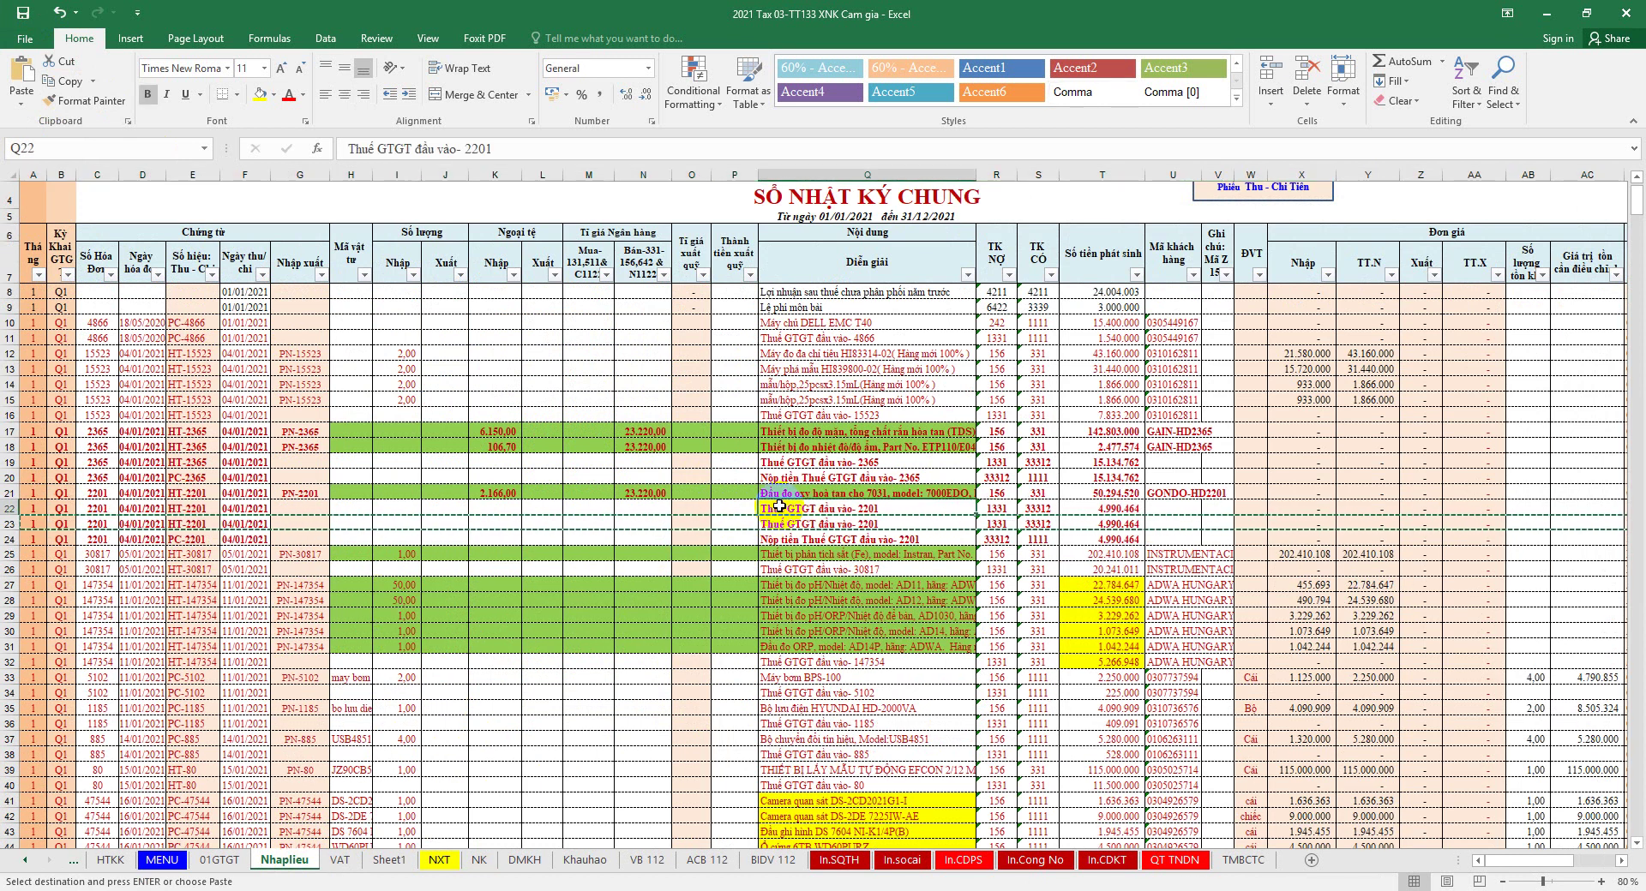
{"action": "type", "text": "Chi phí cước vận chu"}
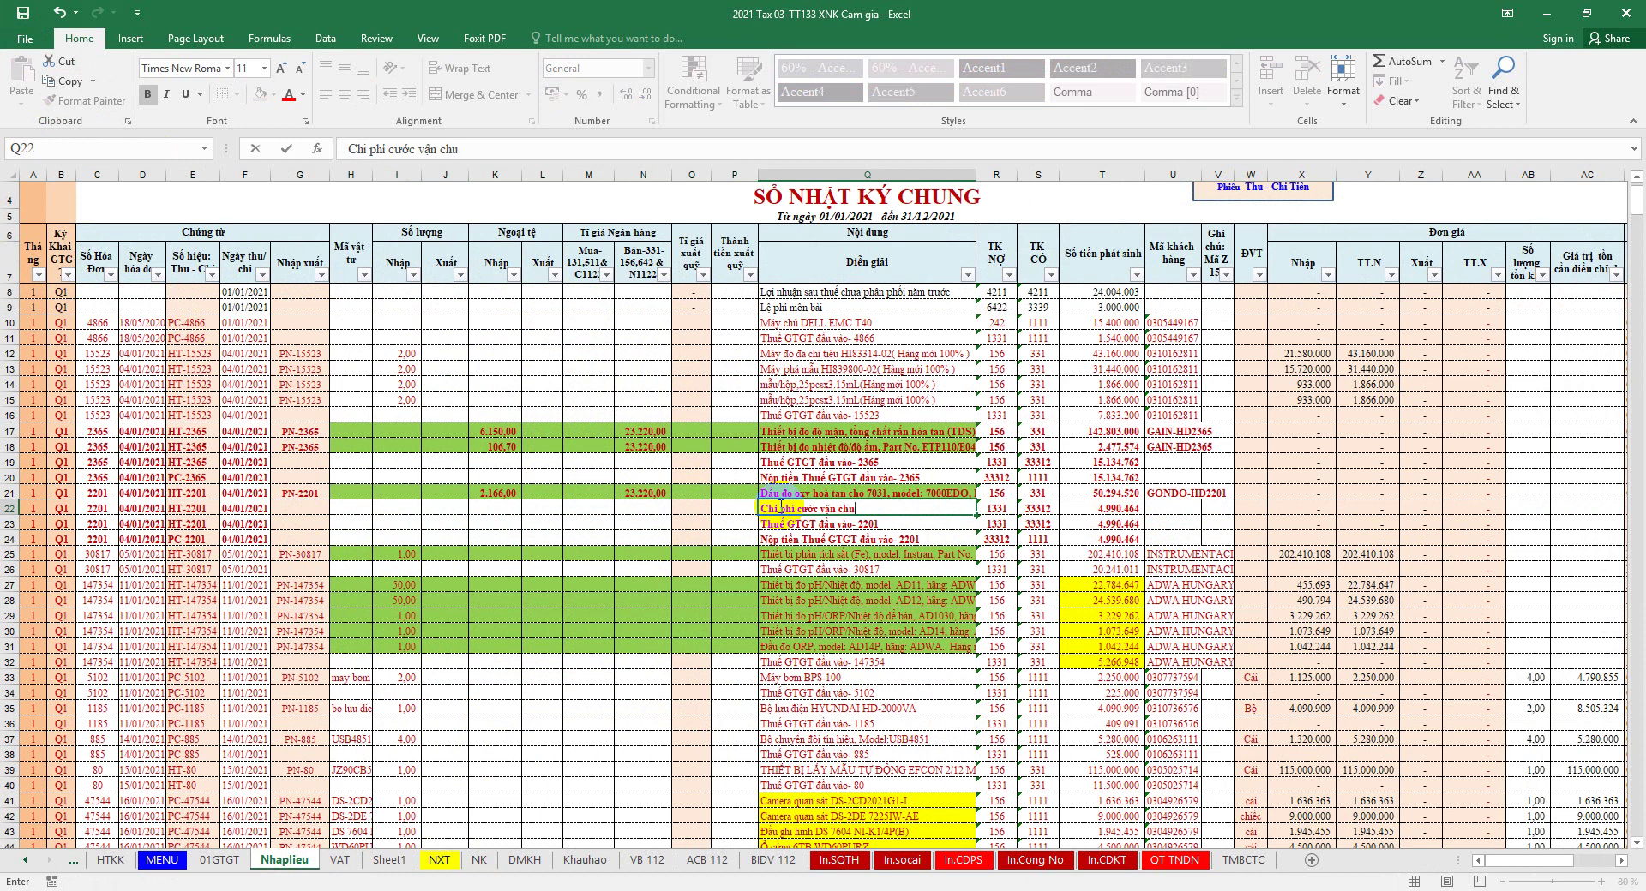
{"action": "left_click", "coordinate": [767, 567]}
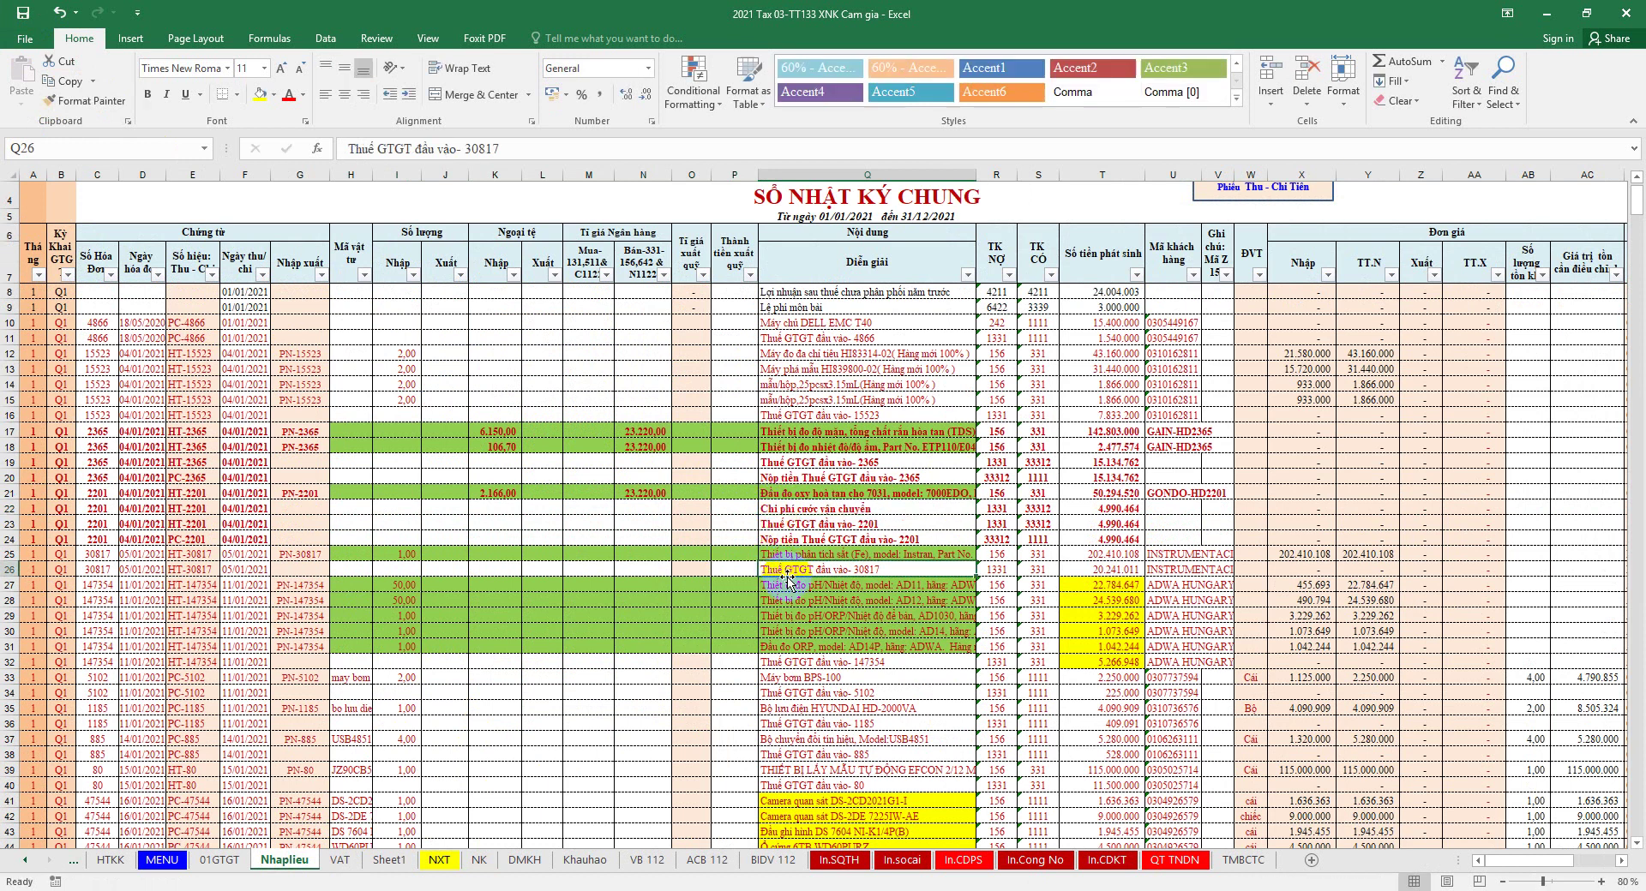
Step: Calculate the freight amount in T22 with the formula =70*N21 and save the workbook
{"action": "left_click", "coordinate": [994, 508]}
{"action": "left_click", "coordinate": [1101, 508]}
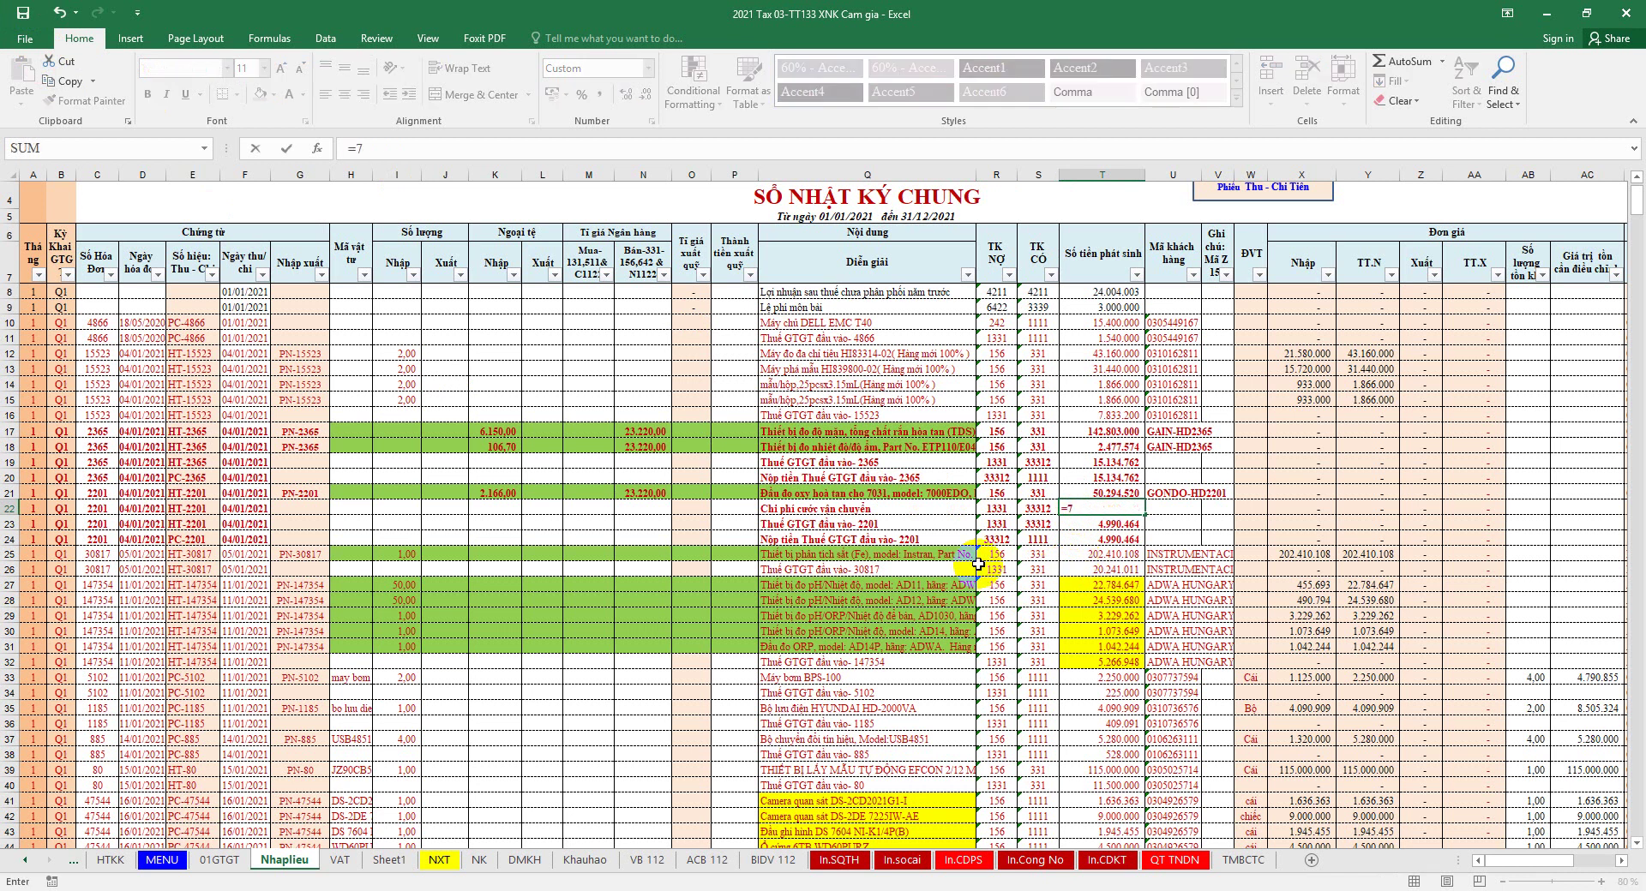
{"action": "left_click", "coordinate": [627, 496]}
{"action": "key", "text": "Return"}
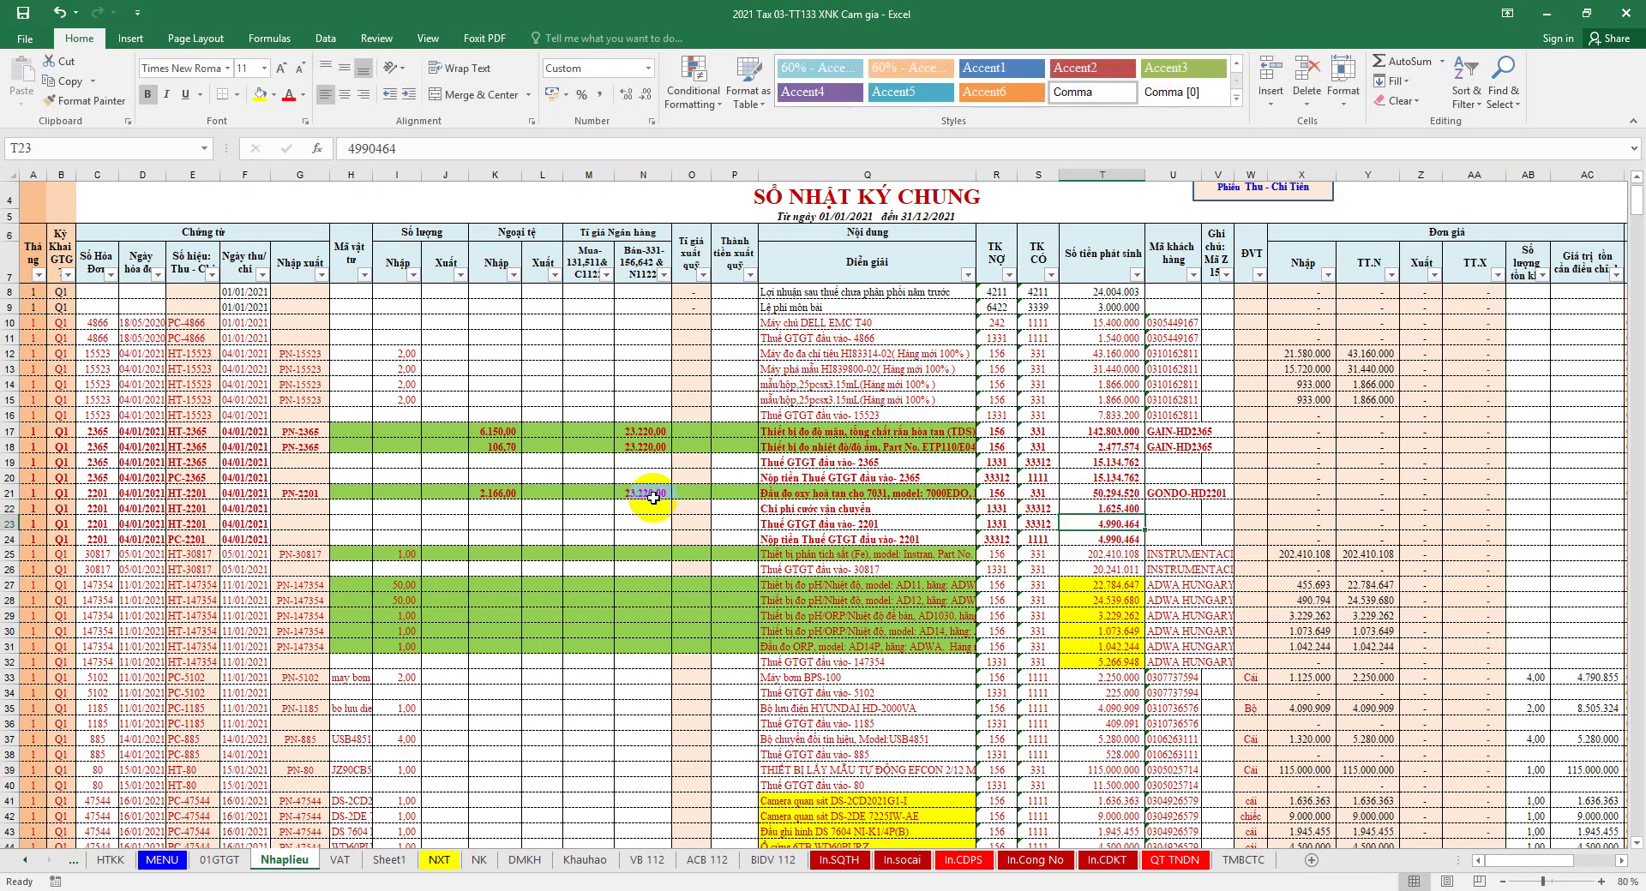
{"action": "left_click", "coordinate": [1133, 511]}
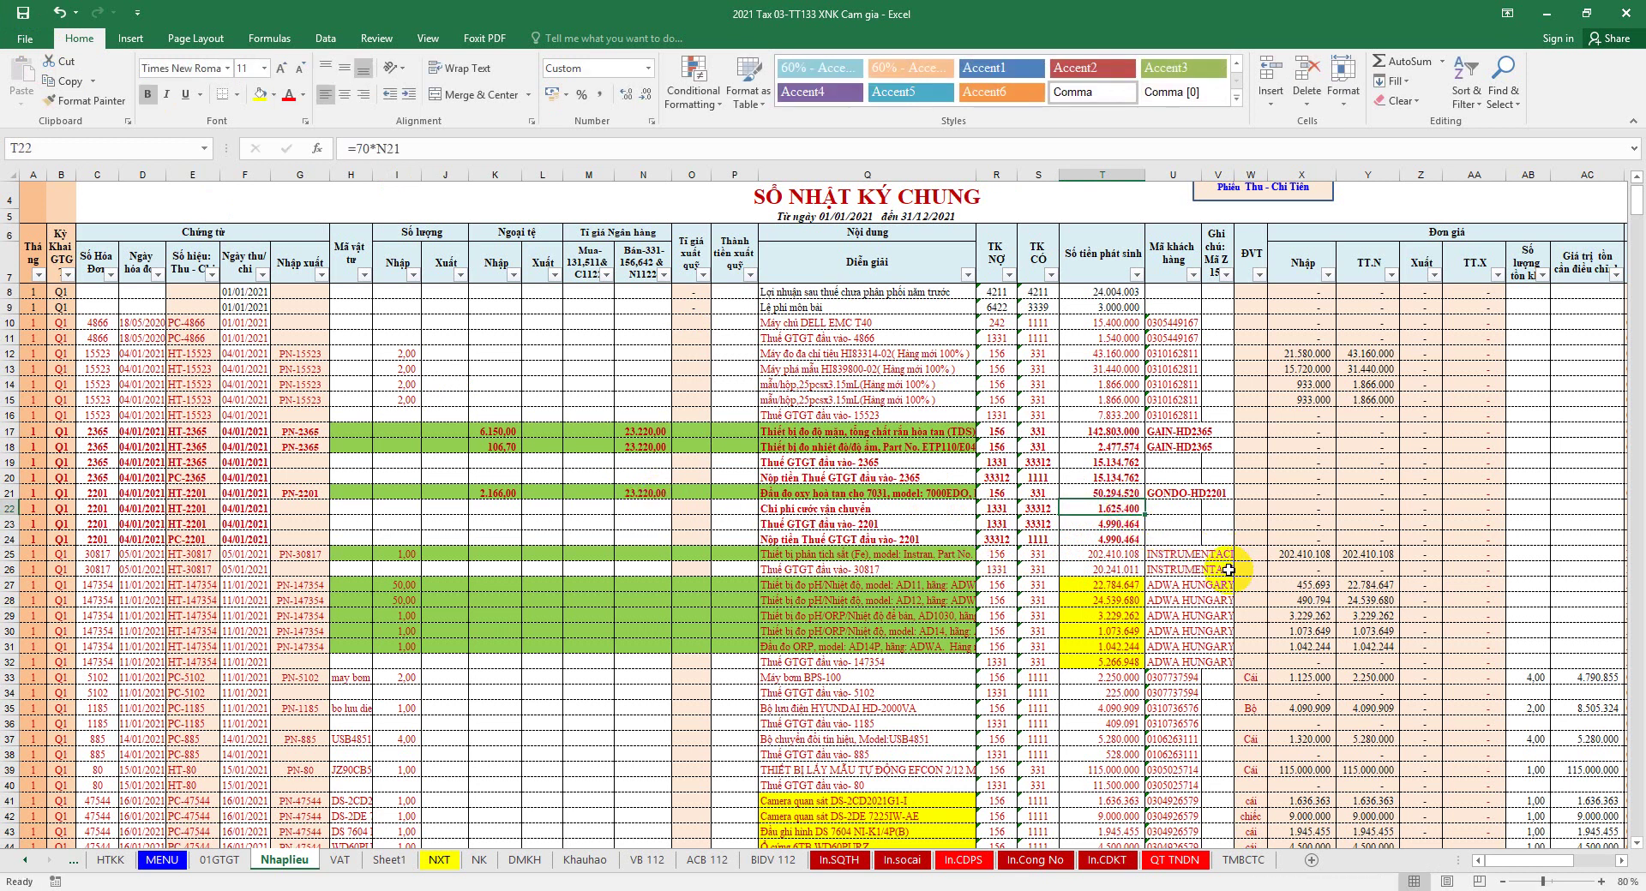
{"action": "left_click", "coordinate": [23, 12]}
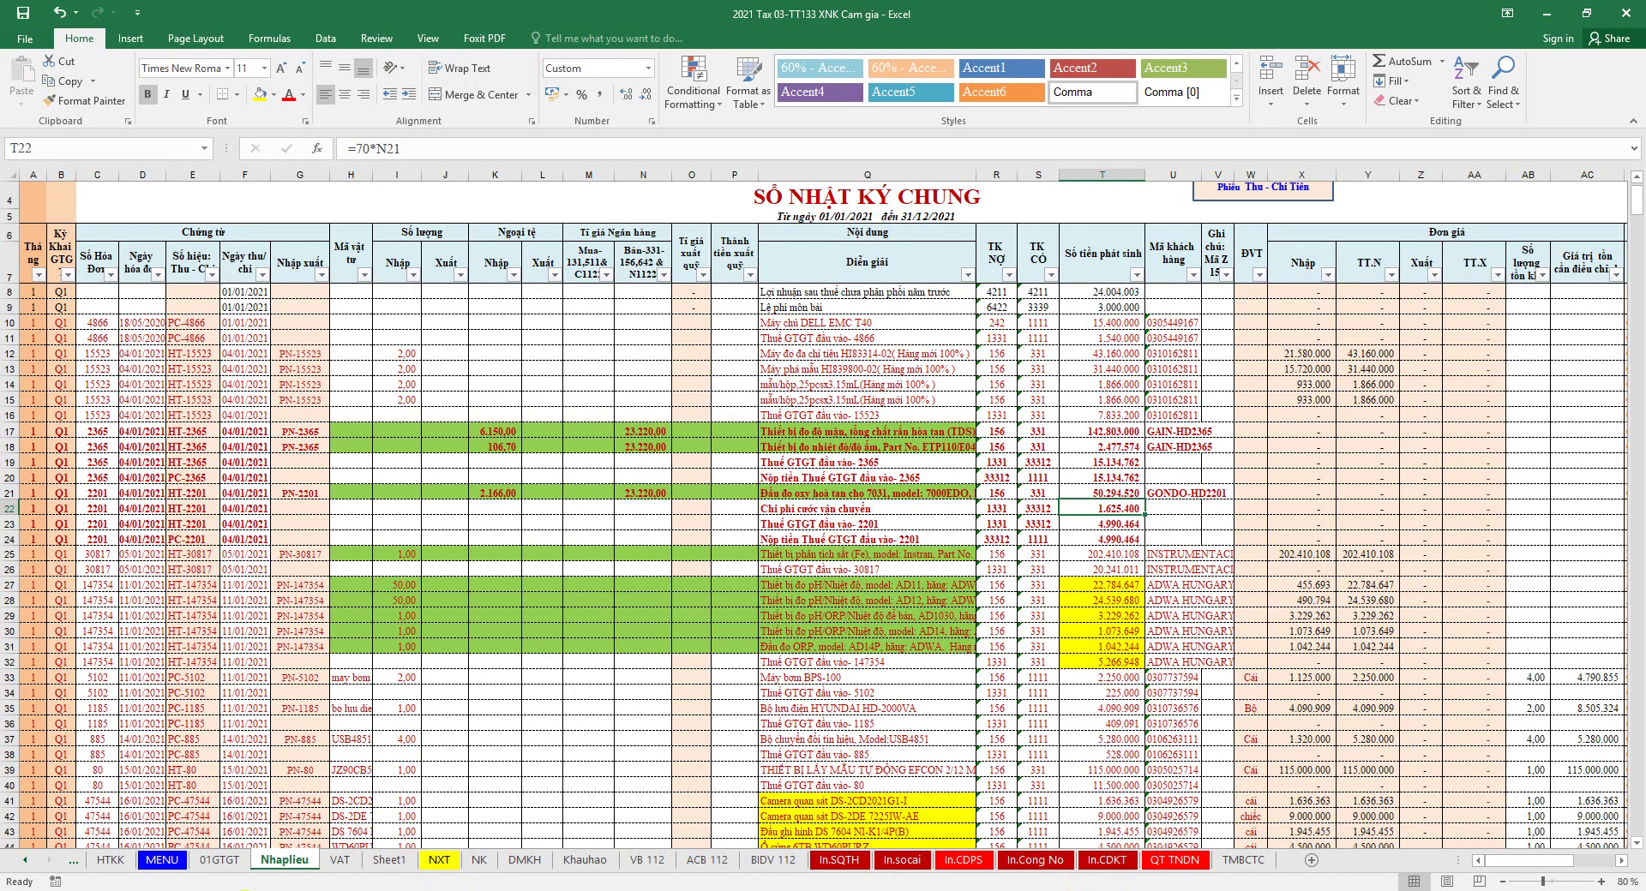
Step: Open the sales contract 9-Contract 20-6 from the Q1 NK folder and examine its goods and freight lines
{"action": "key", "text": "alt+Tab"}
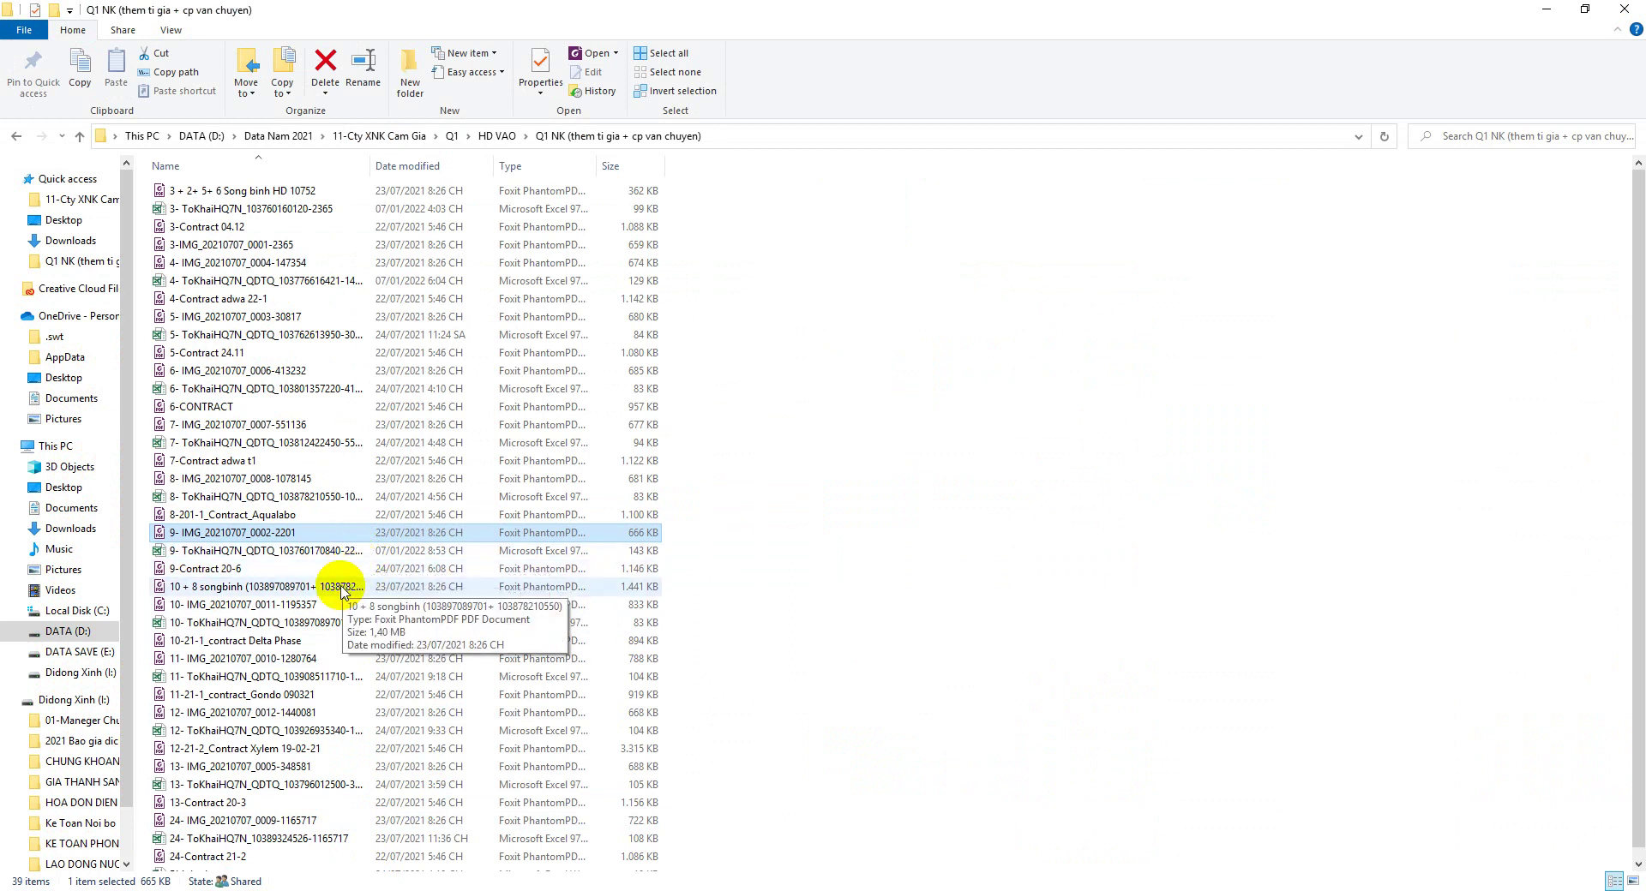
{"action": "left_click", "coordinate": [236, 572]}
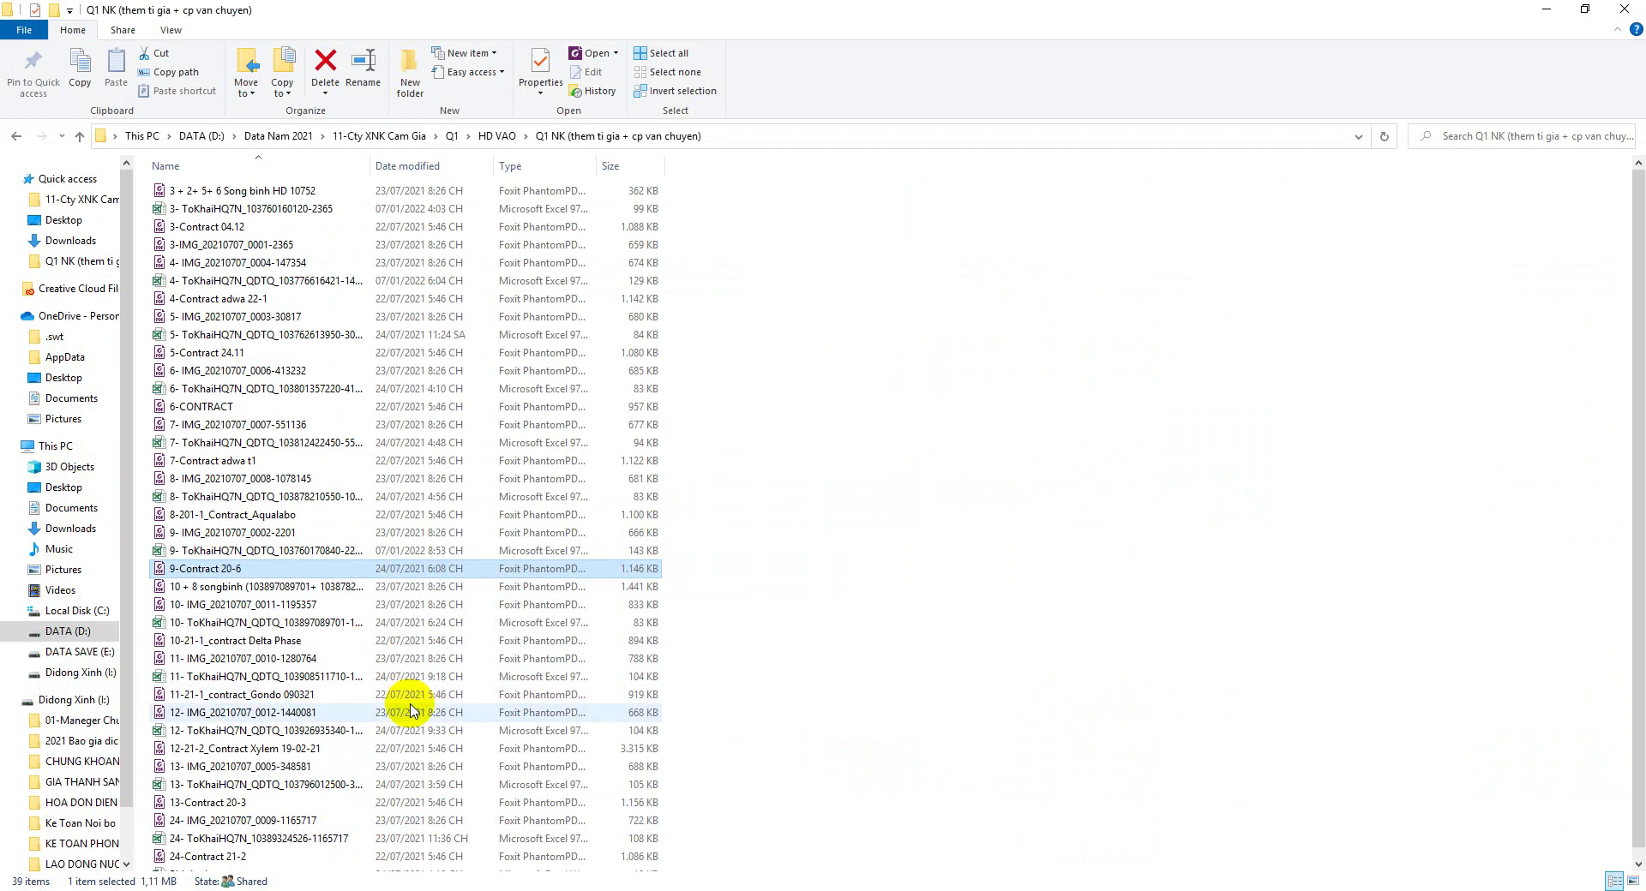
{"action": "scroll", "coordinate": [360, 673], "scroll_direction": "down", "scroll_amount": 1}
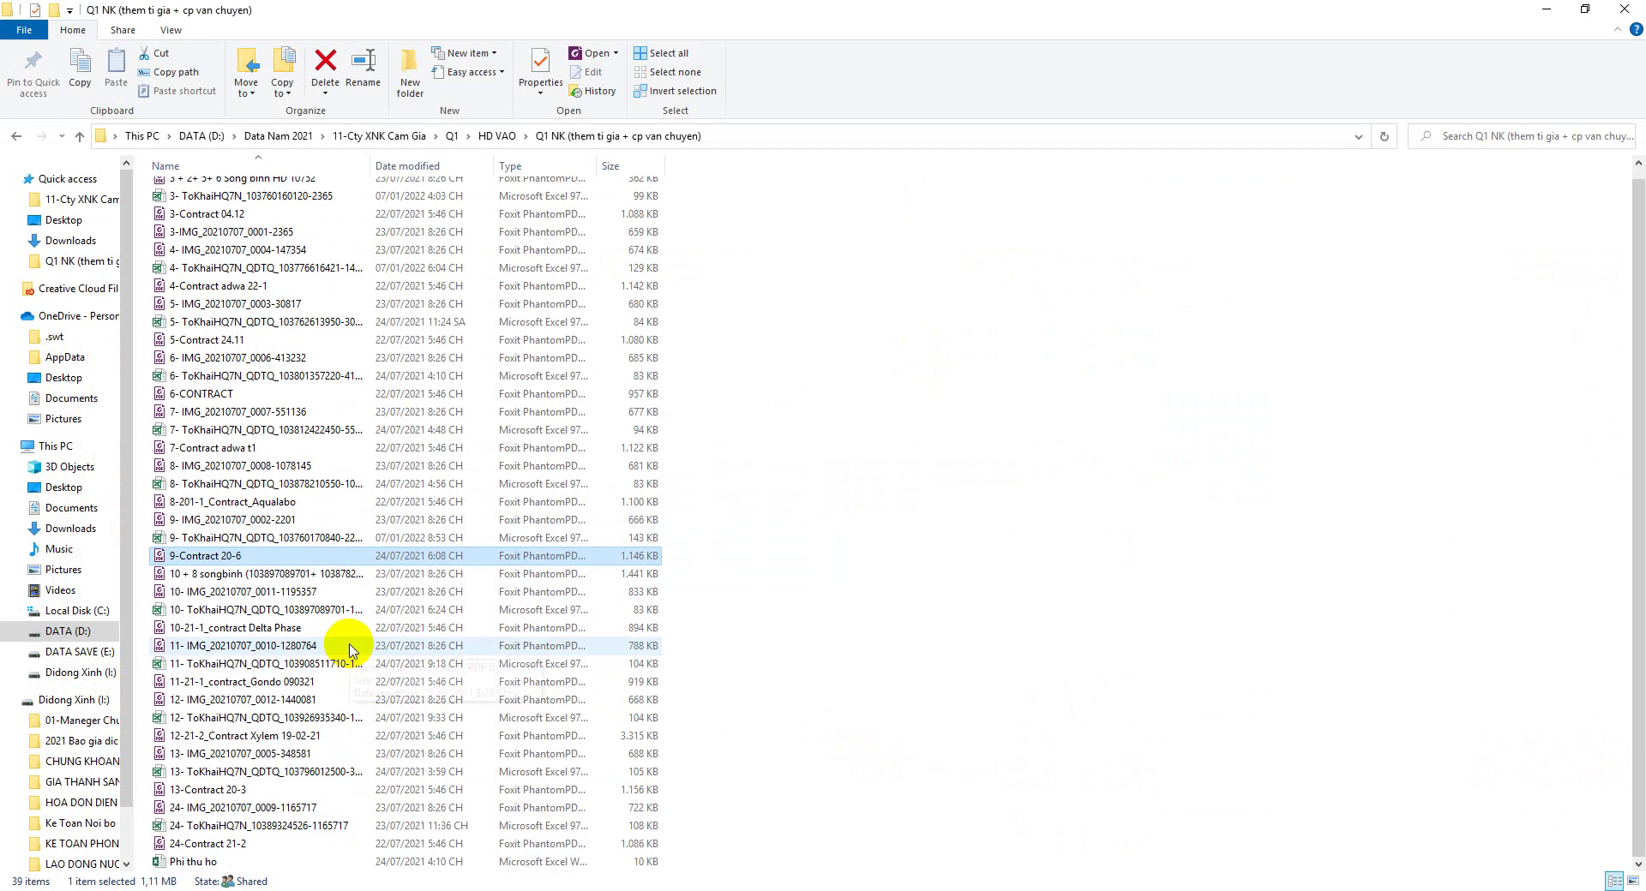
{"action": "double_click", "coordinate": [242, 556]}
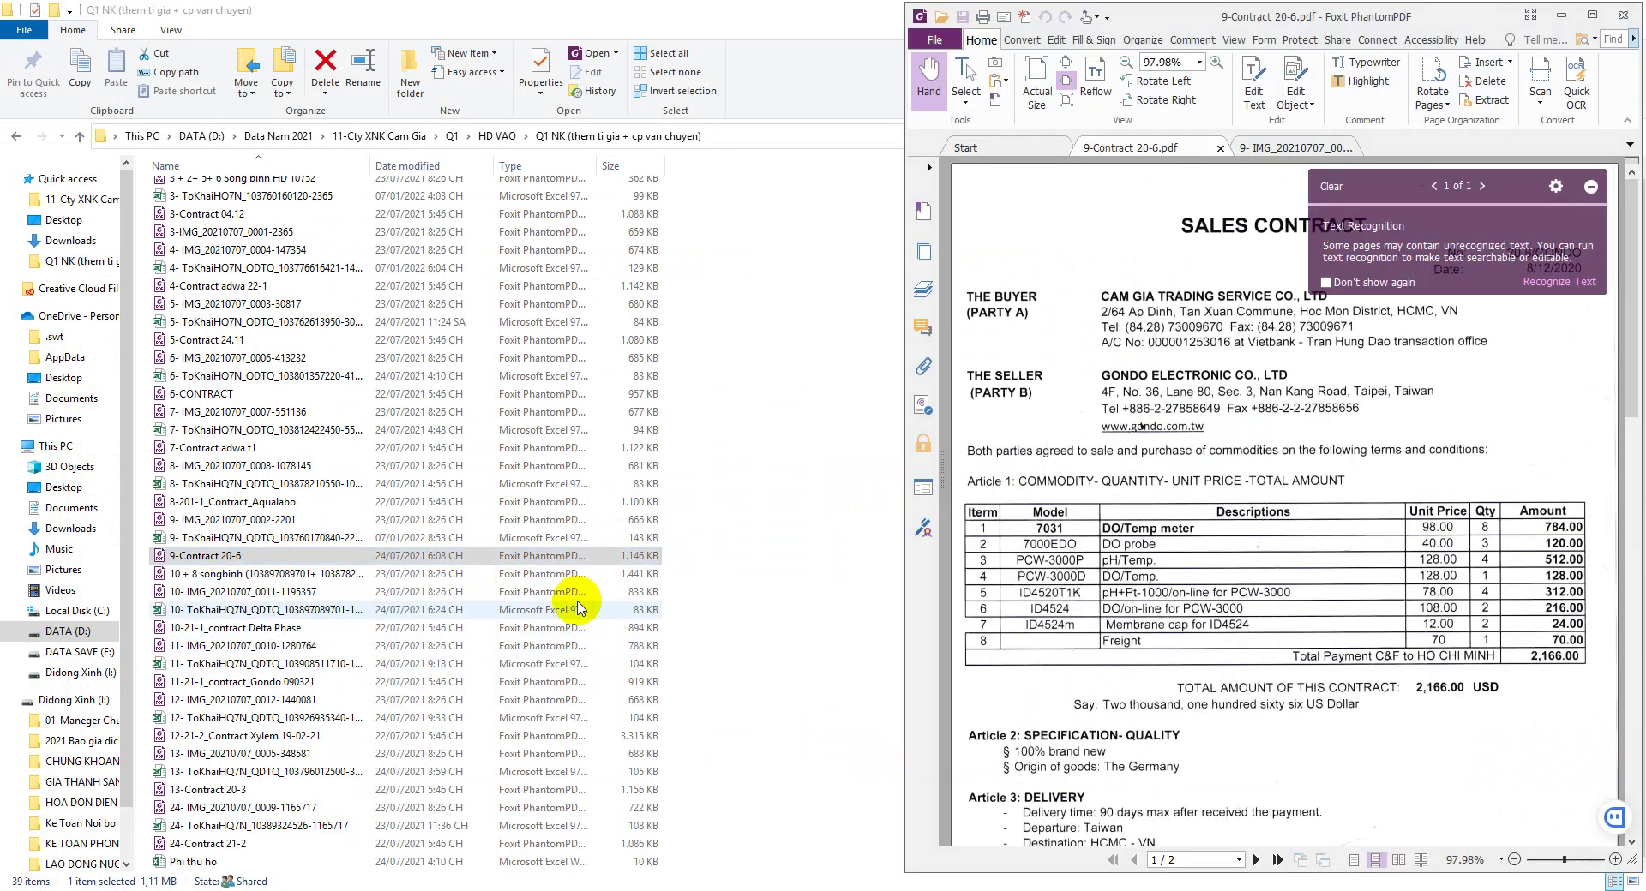
{"action": "left_click", "coordinate": [1299, 148]}
{"action": "left_click", "coordinate": [1195, 148]}
{"action": "left_click", "coordinate": [1042, 150]}
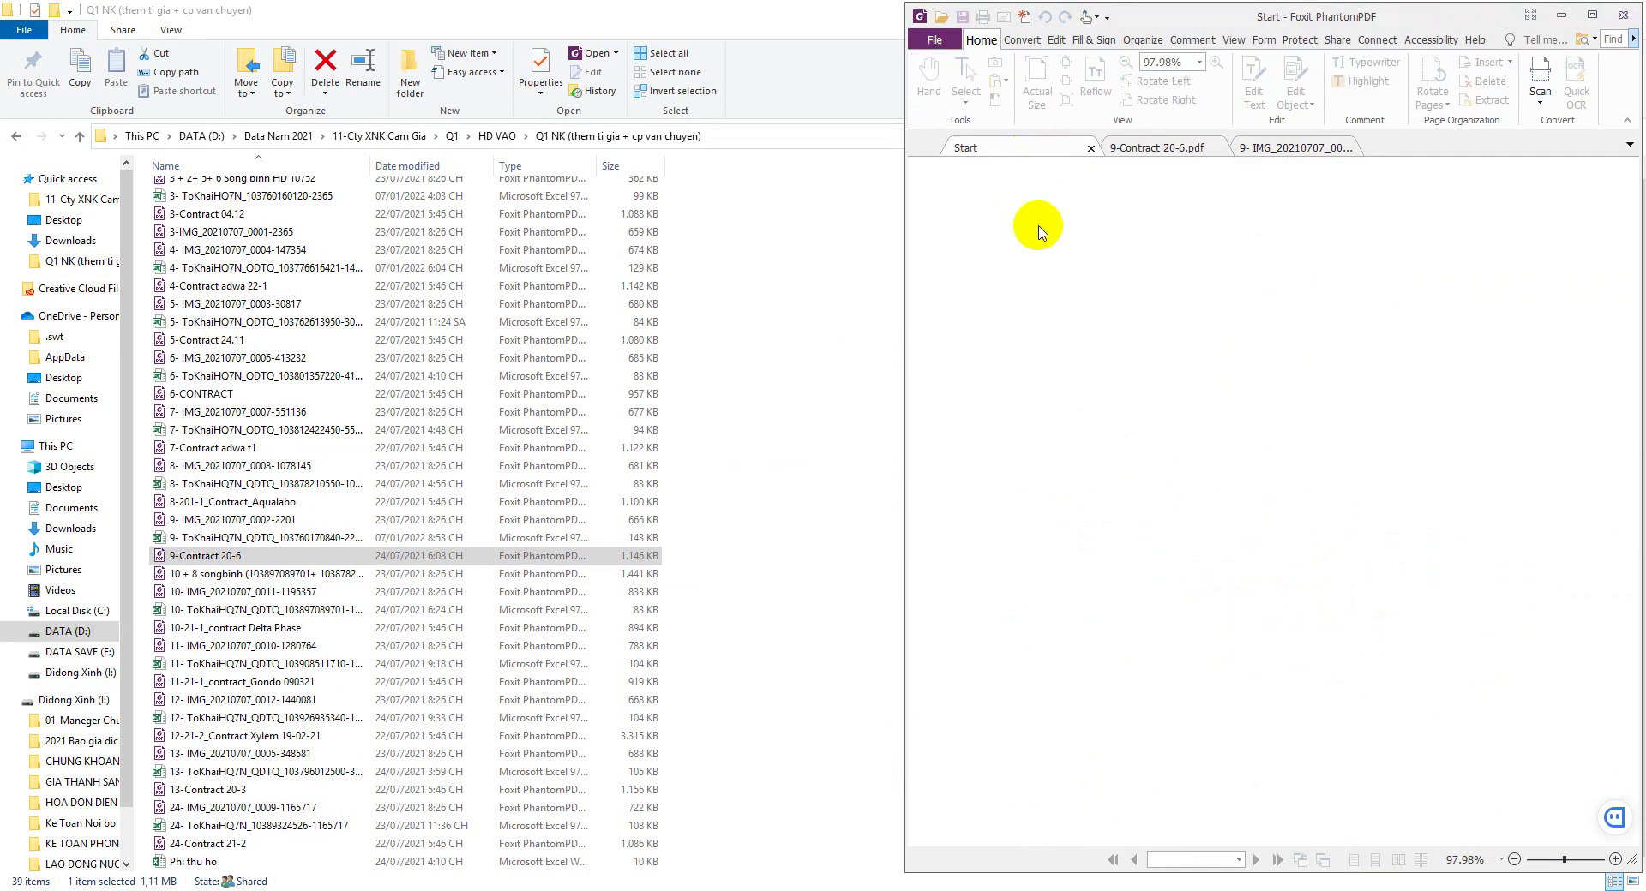
{"action": "left_click", "coordinate": [162, 555]}
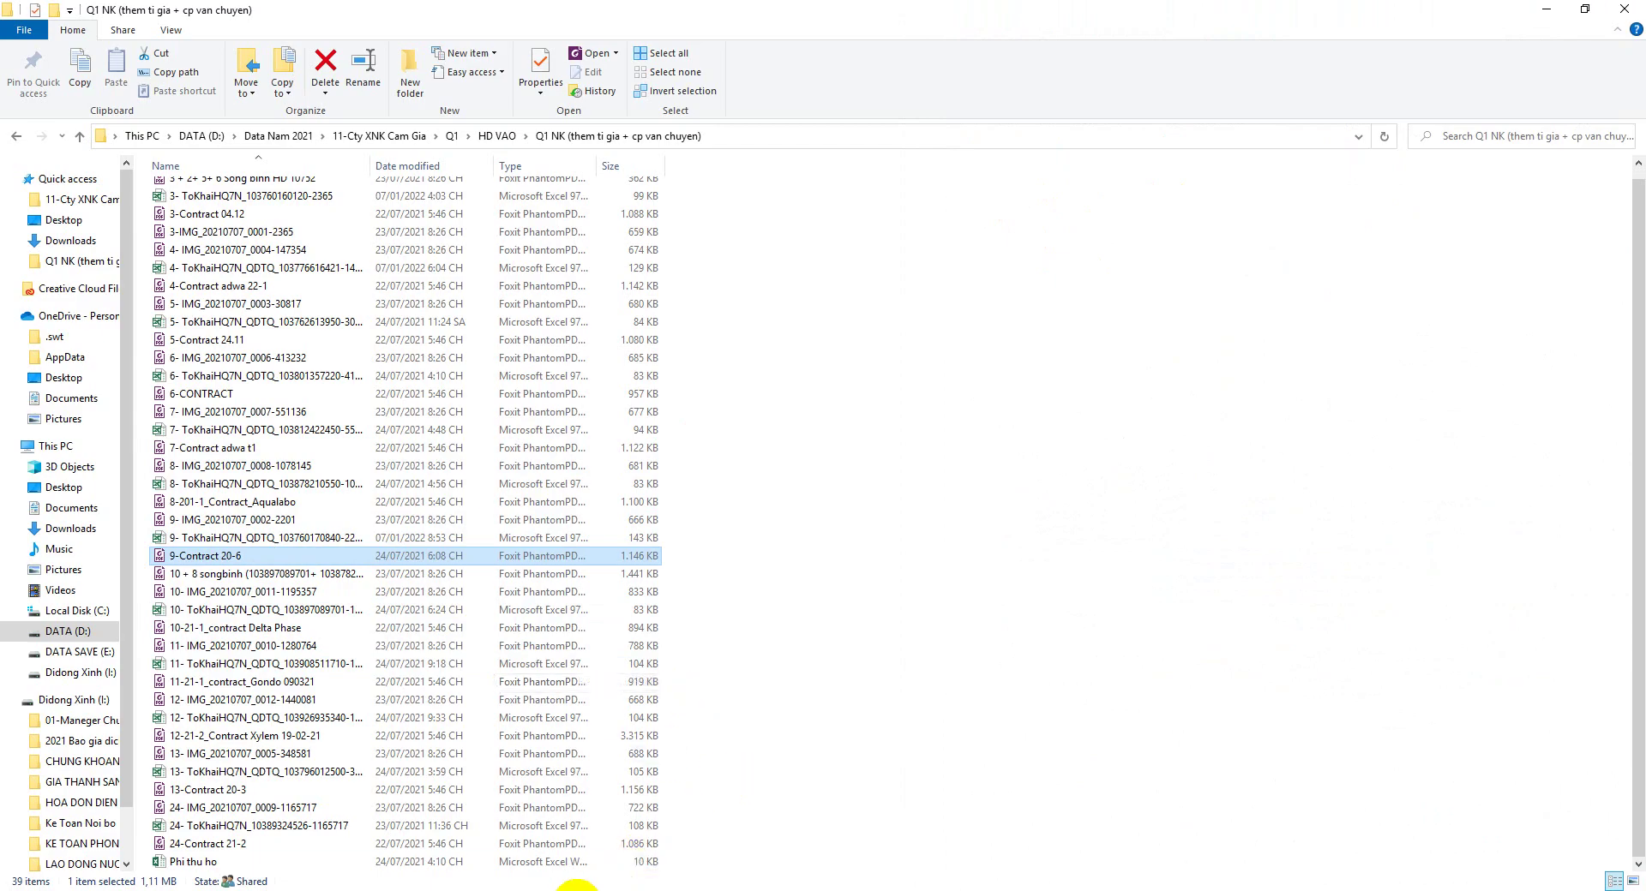
Step: Back in the accounting workbook, copy credit account 1111 from S24 into S22 of the freight row
{"action": "left_click", "coordinate": [651, 890]}
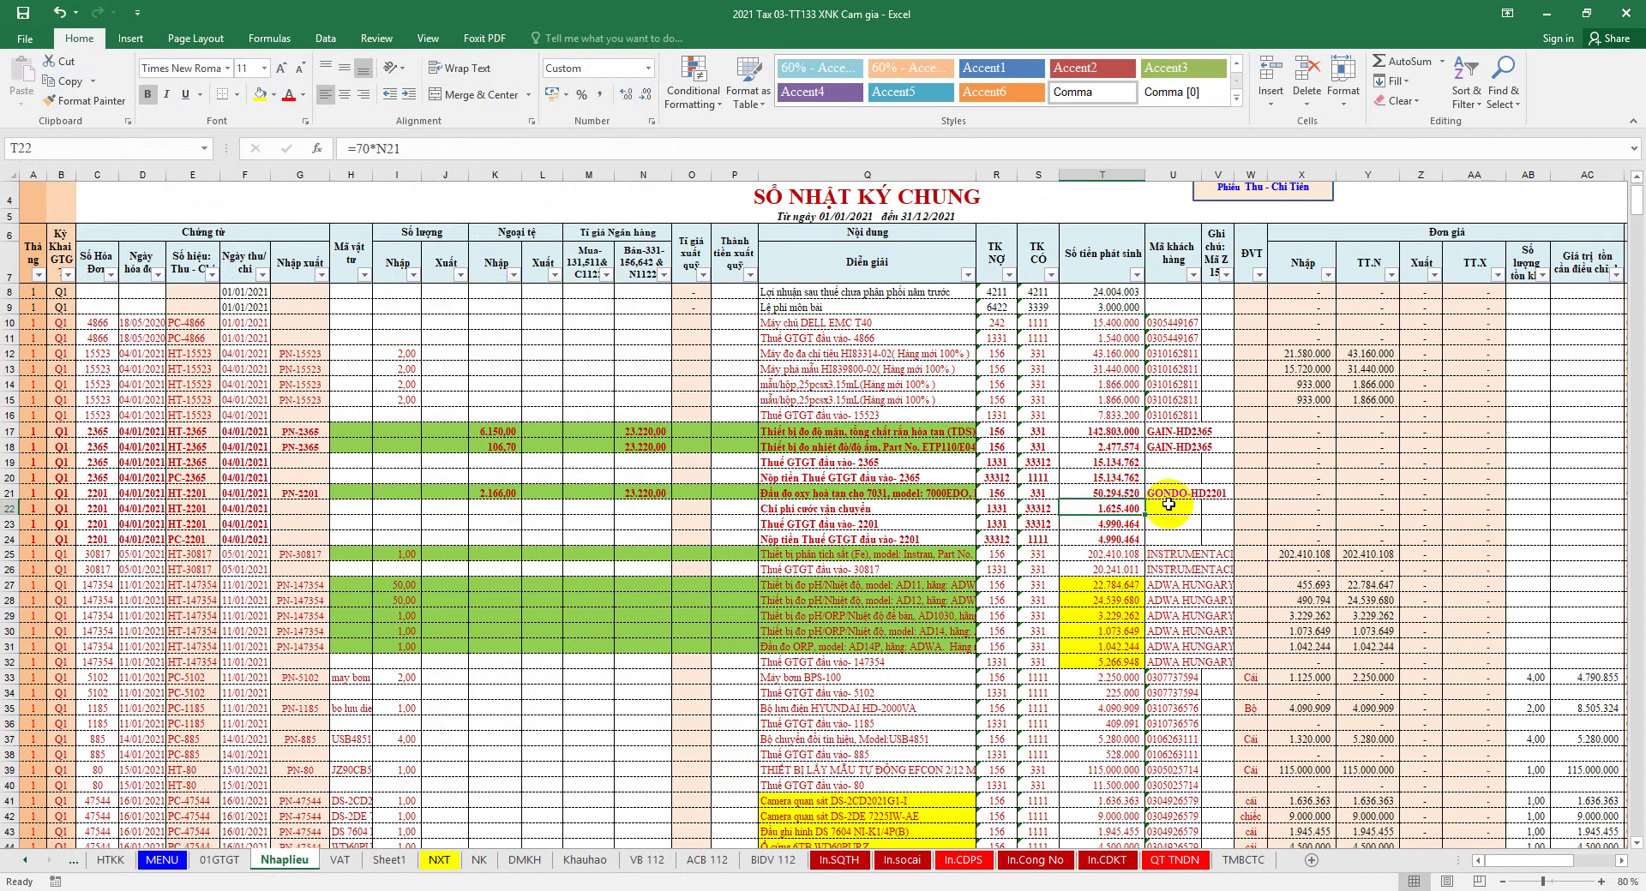
{"action": "left_click", "coordinate": [1037, 508]}
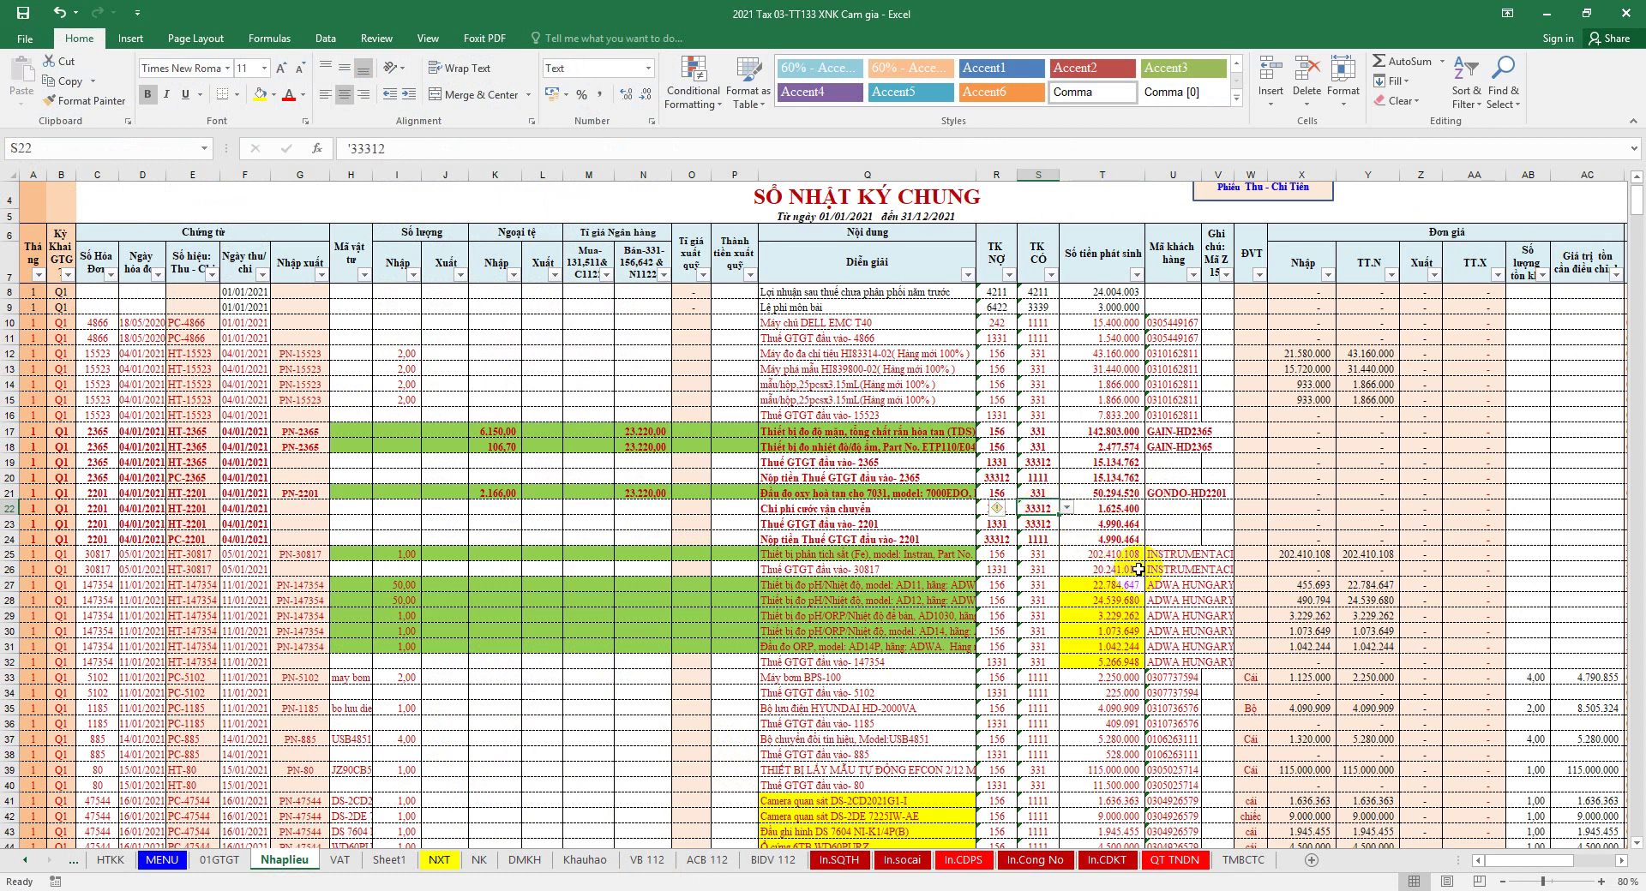
{"action": "right_click", "coordinate": [1038, 539]}
{"action": "left_click", "coordinate": [1095, 209]}
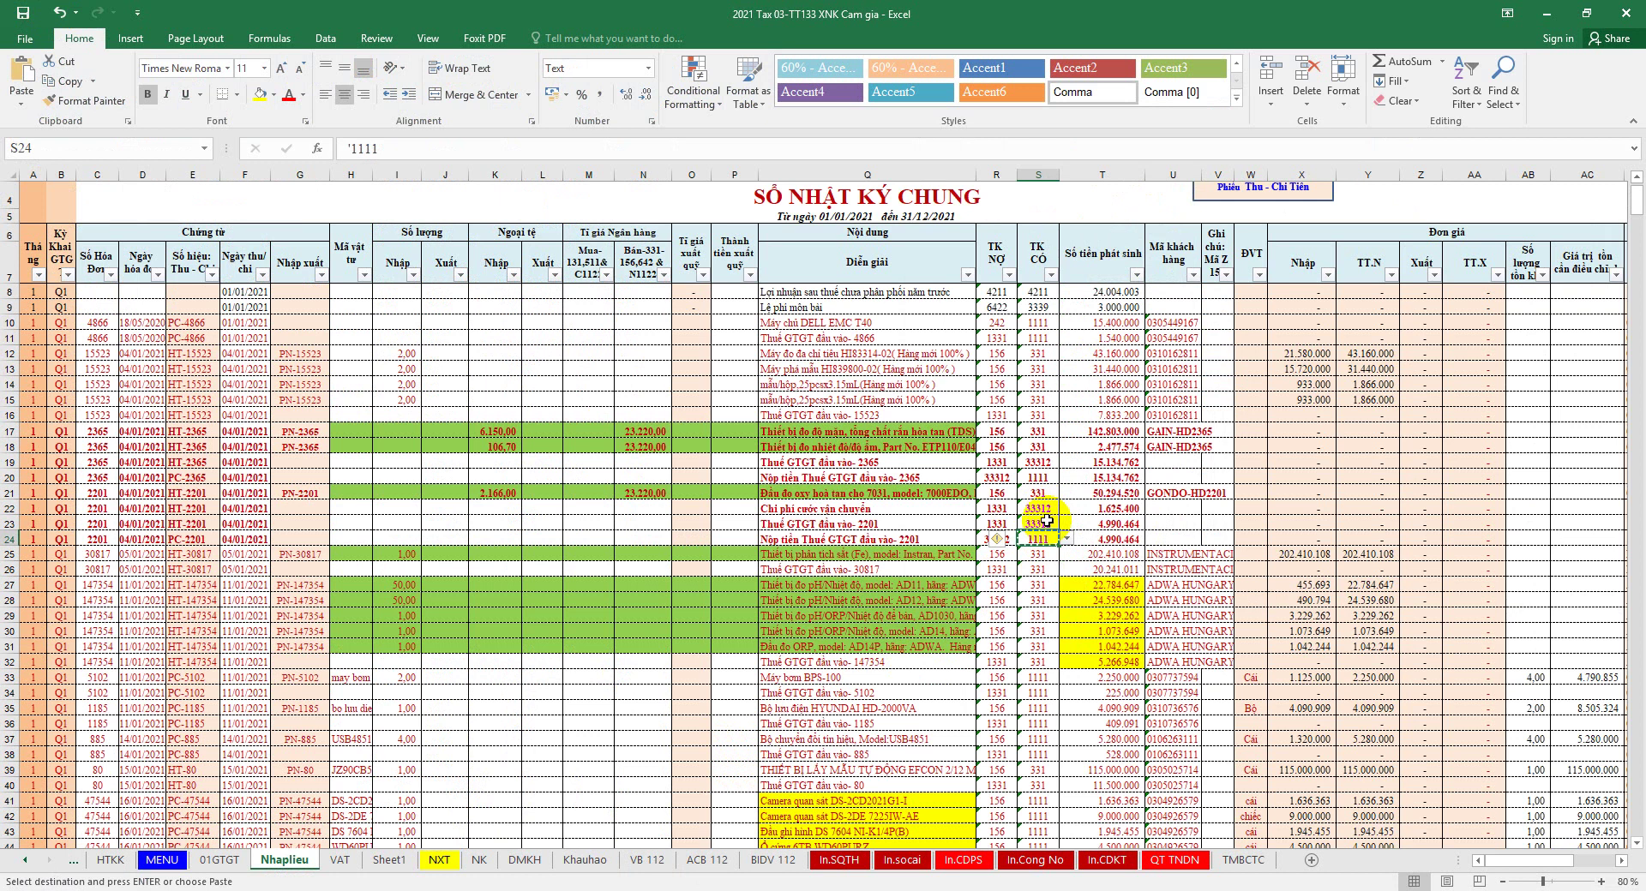
{"action": "right_click", "coordinate": [1047, 512]}
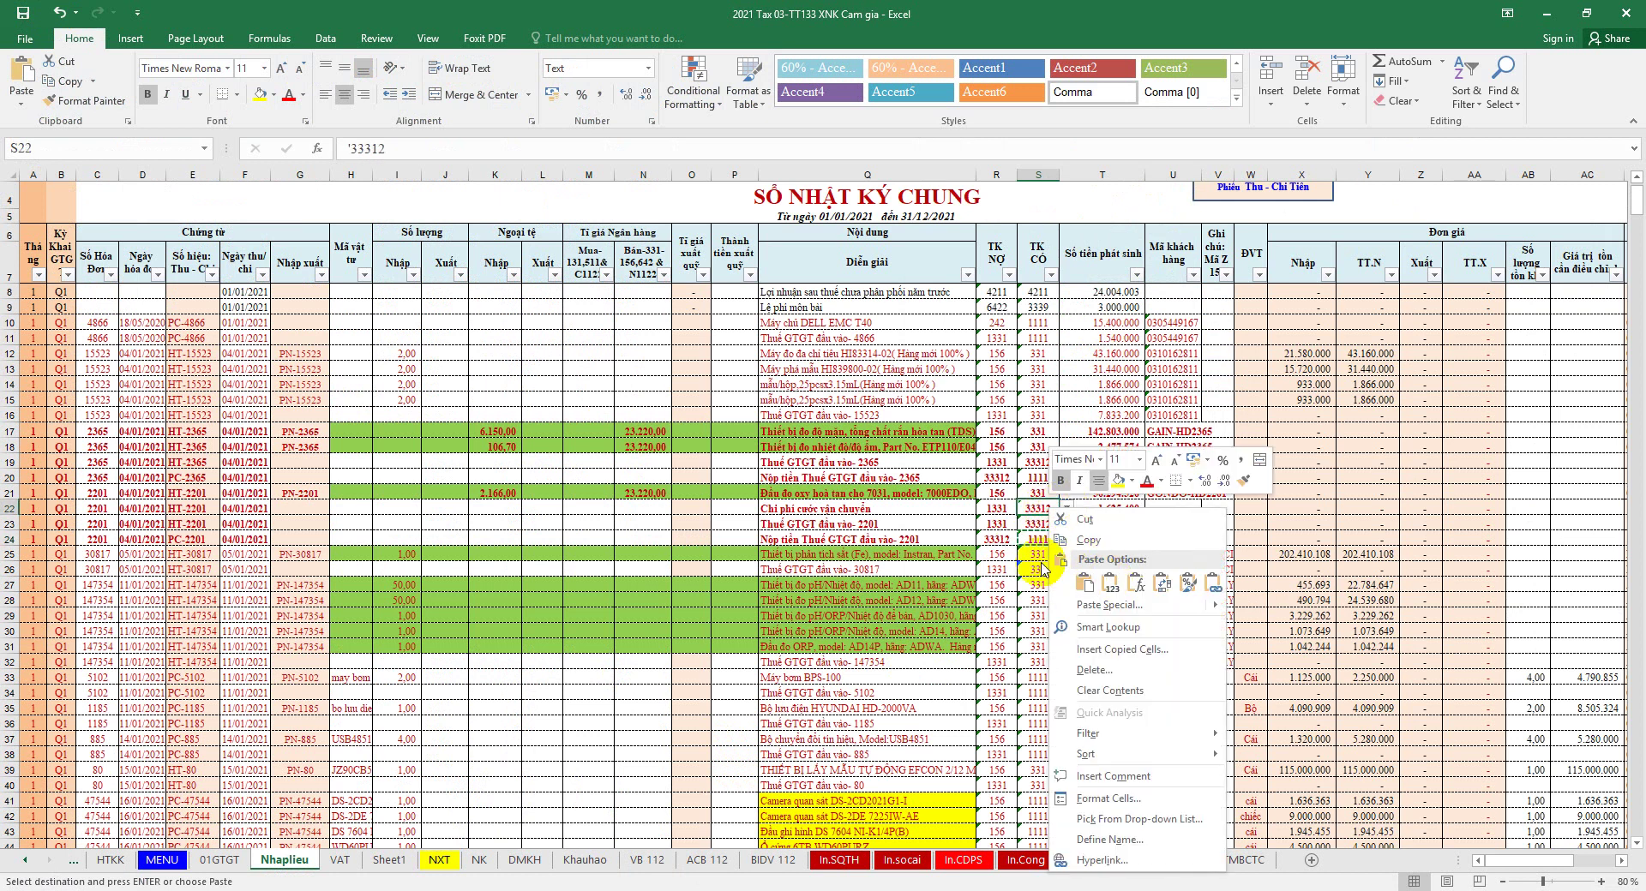
{"action": "left_click", "coordinate": [978, 549]}
{"action": "right_click", "coordinate": [1042, 508]}
{"action": "left_click", "coordinate": [1103, 679]}
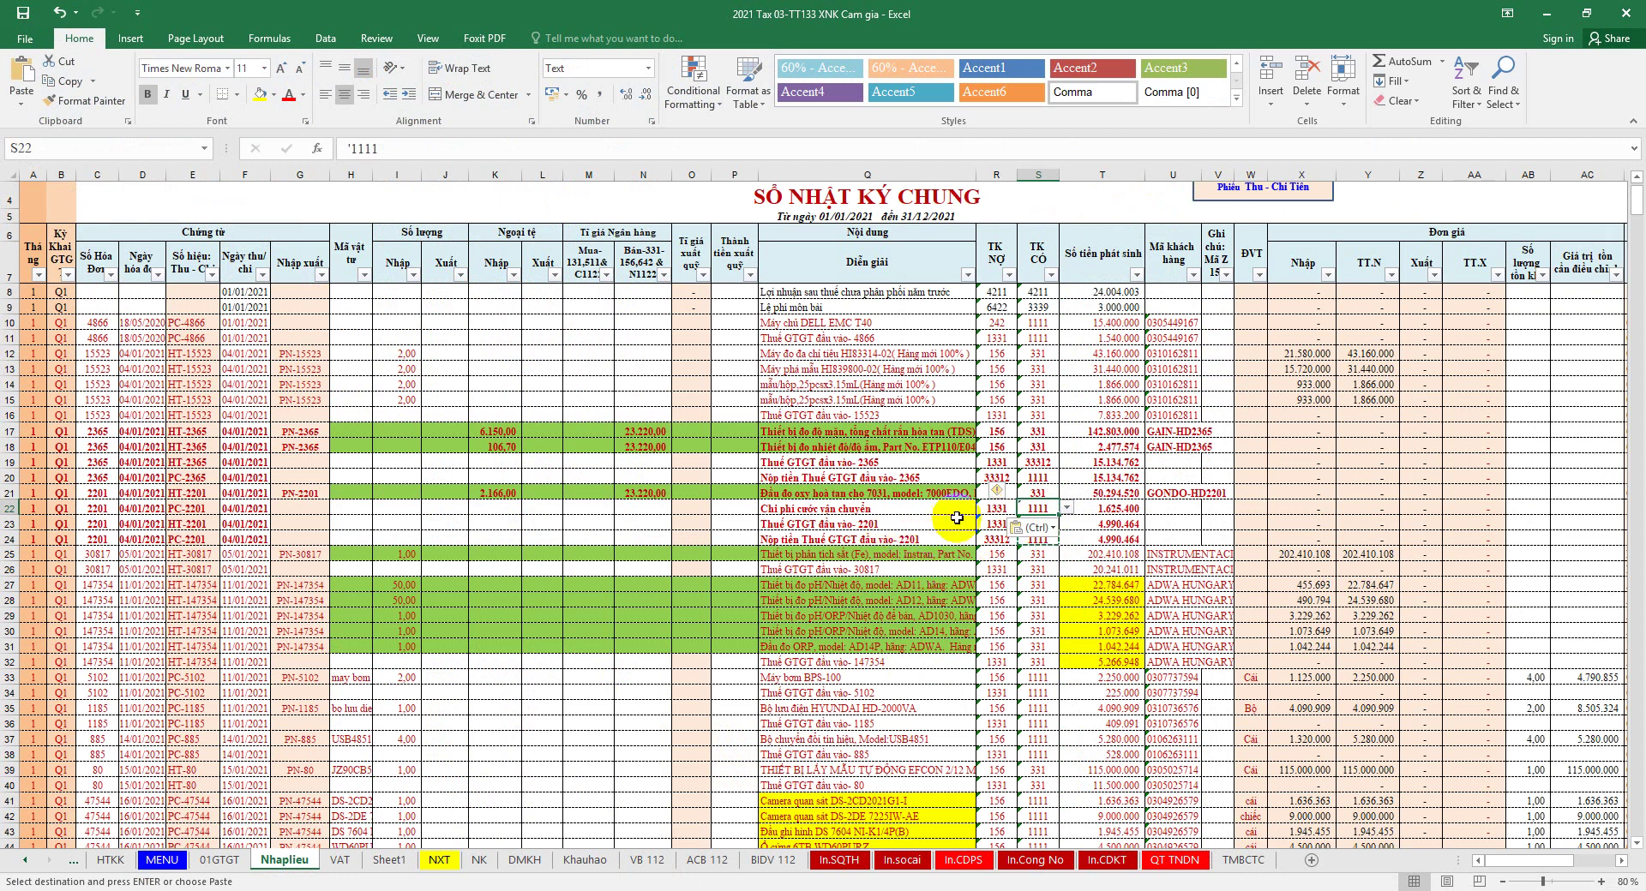
Step: Copy debit account 156 from R21 into R22 of the freight row and save the workbook
{"action": "left_click", "coordinate": [995, 495]}
{"action": "right_click", "coordinate": [994, 494]}
{"action": "key", "text": "Escape"}
{"action": "right_click", "coordinate": [993, 512]}
{"action": "left_click", "coordinate": [1063, 579]}
{"action": "left_click", "coordinate": [24, 12]}
Step: Compare the journal's goods and freight amounts with the freight line and total payment in the 9-Contract 20-6 PDF
{"action": "left_click", "coordinate": [1110, 508]}
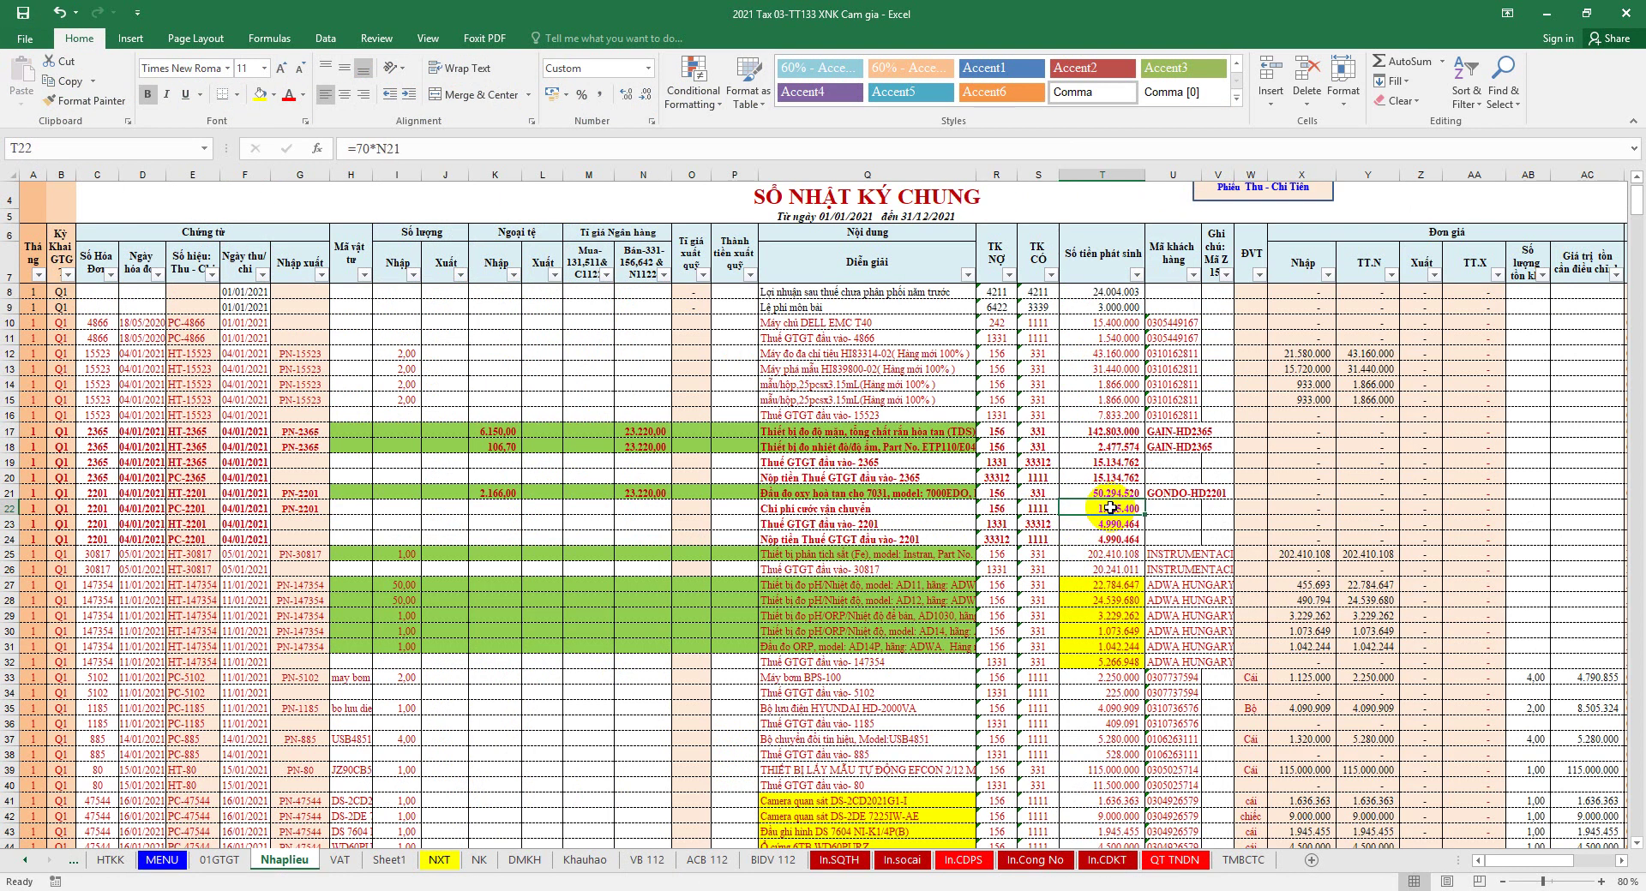
{"action": "left_click_drag", "start_coordinate": [1181, 494], "coordinate": [992, 484]}
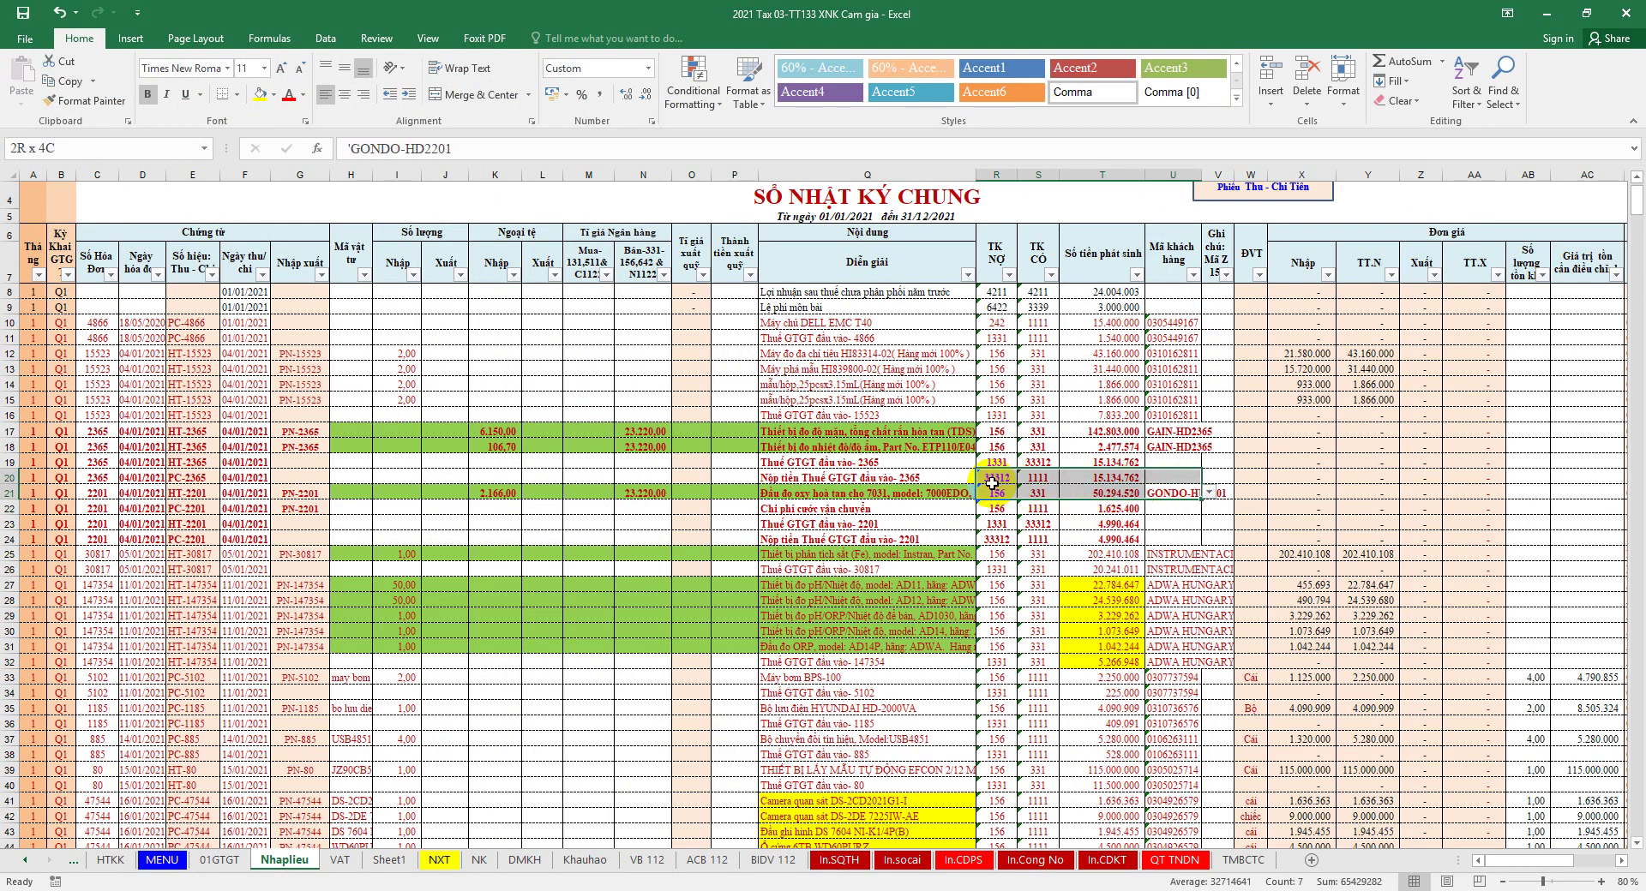
{"action": "left_click", "coordinate": [1158, 888]}
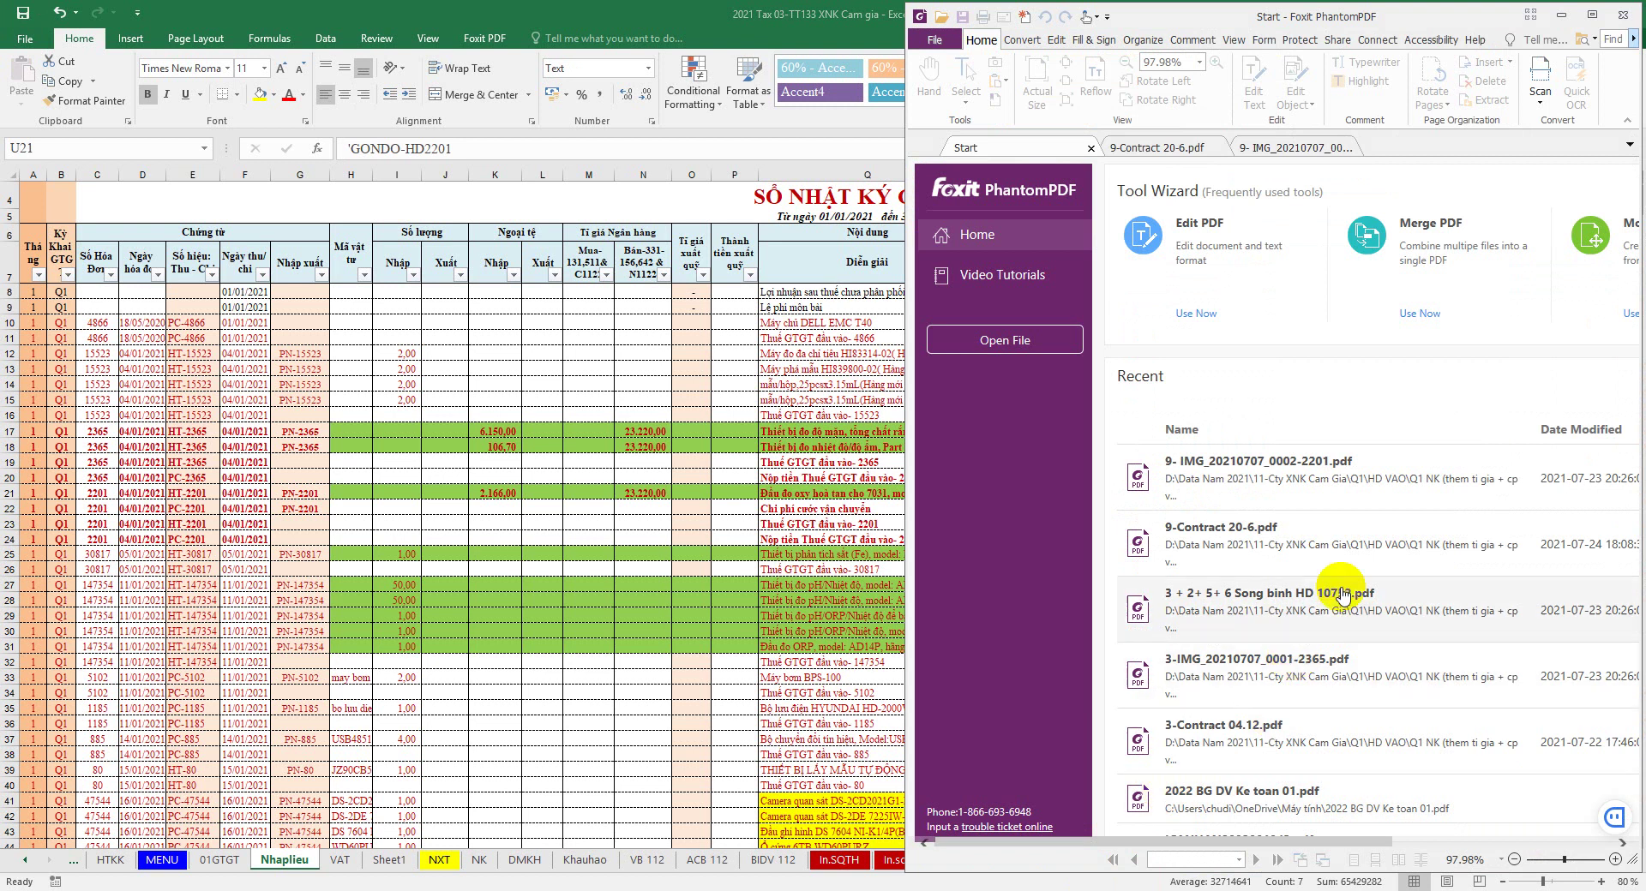
{"action": "left_click", "coordinate": [1157, 147]}
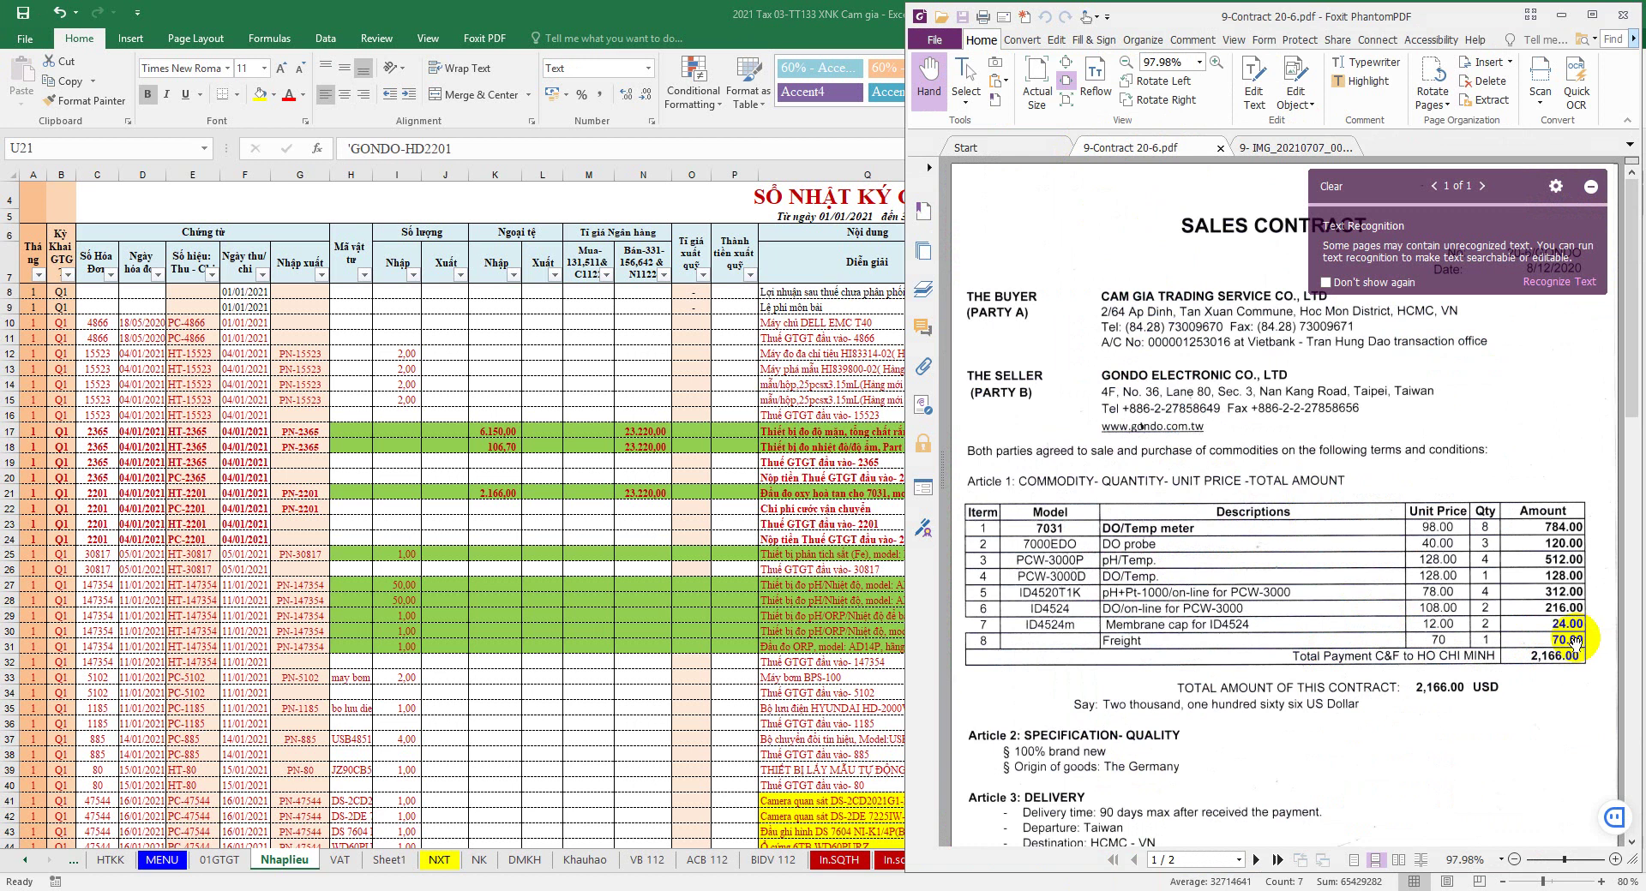
{"action": "key", "text": "alt+Tab"}
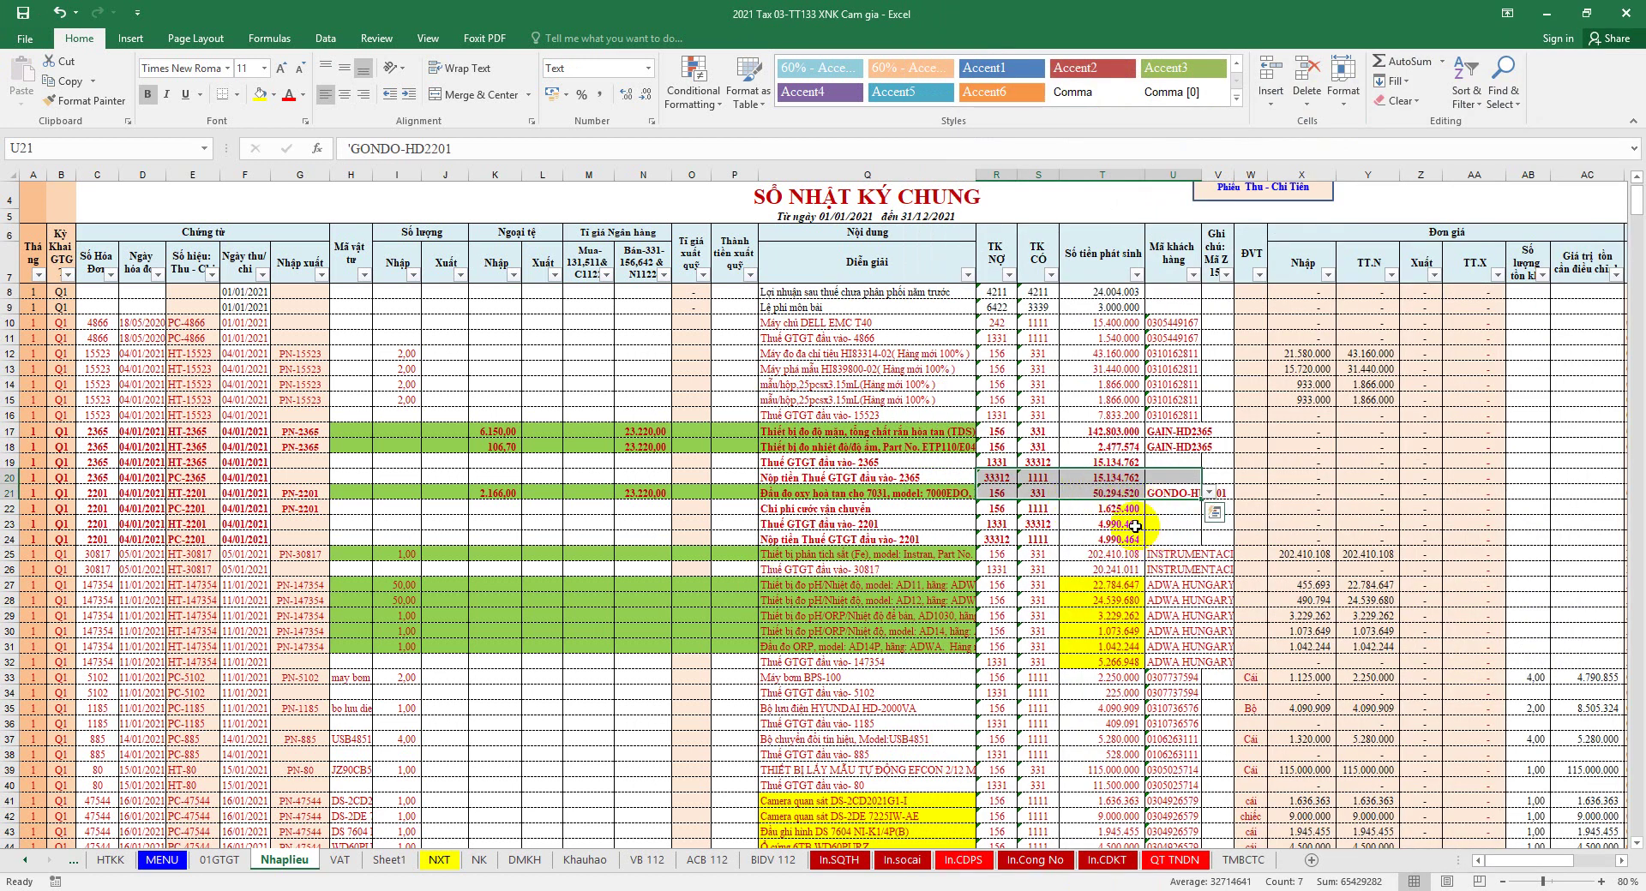
Step: Copy credit account 331 from S21 into S22 of the freight row
{"action": "left_click", "coordinate": [1040, 492]}
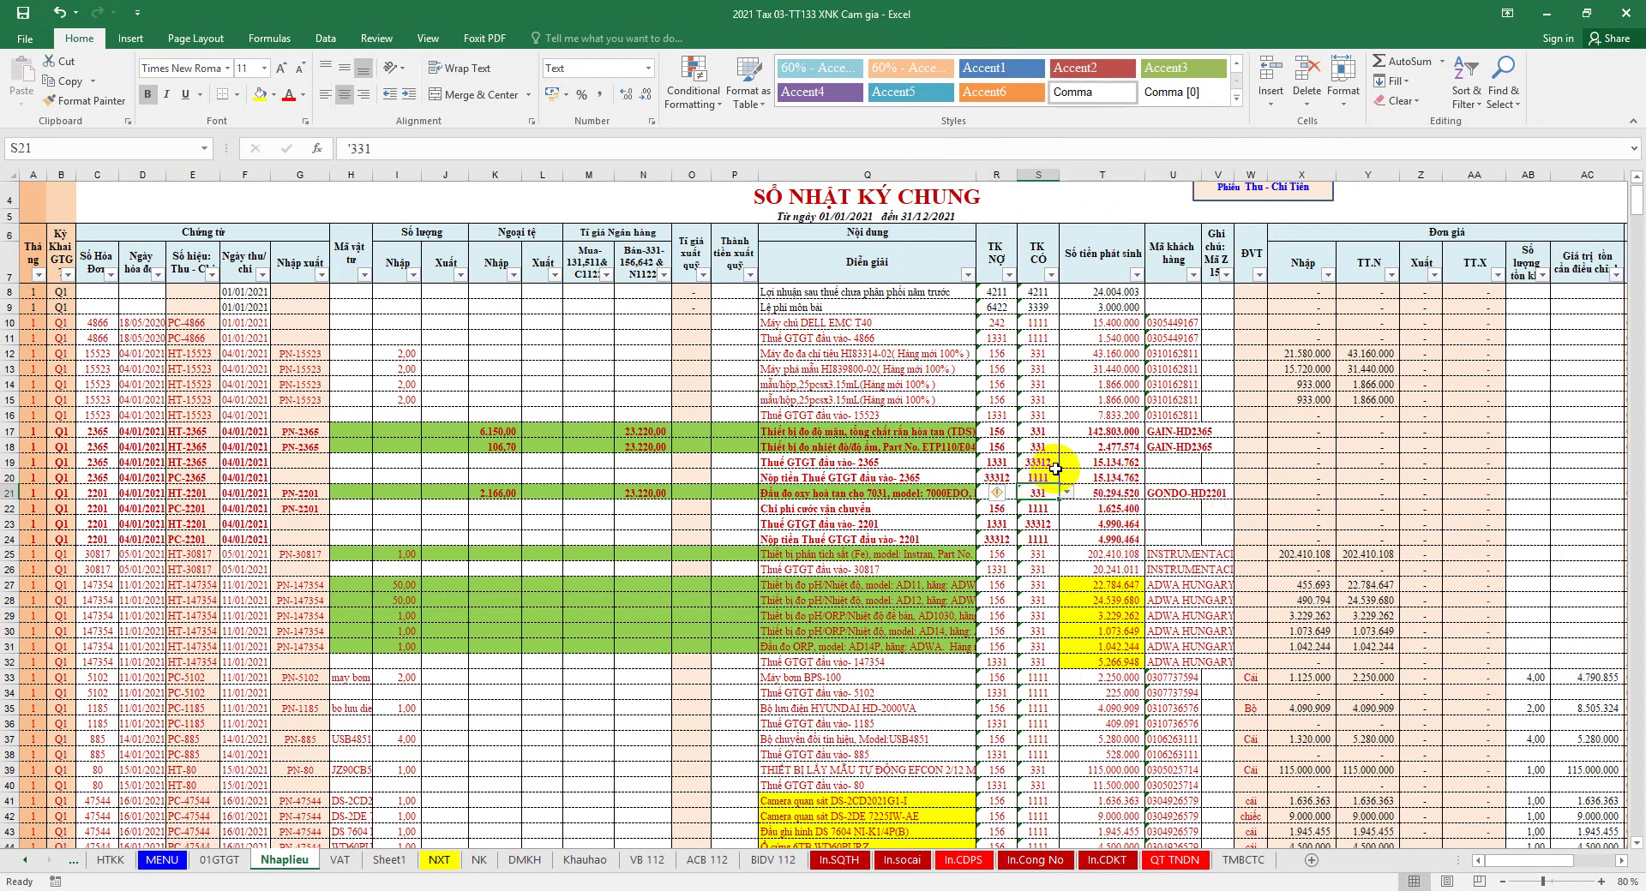
{"action": "right_click", "coordinate": [1047, 491]}
{"action": "left_click", "coordinate": [1078, 520]}
{"action": "right_click", "coordinate": [1052, 509]}
{"action": "left_click", "coordinate": [1073, 577]}
Step: Copy the GONDO customer code from U21 into U22 of the freight row
{"action": "left_click", "coordinate": [1173, 492]}
{"action": "right_click", "coordinate": [1153, 496]}
{"action": "left_click", "coordinate": [1187, 531]}
{"action": "left_click", "coordinate": [1209, 523]}
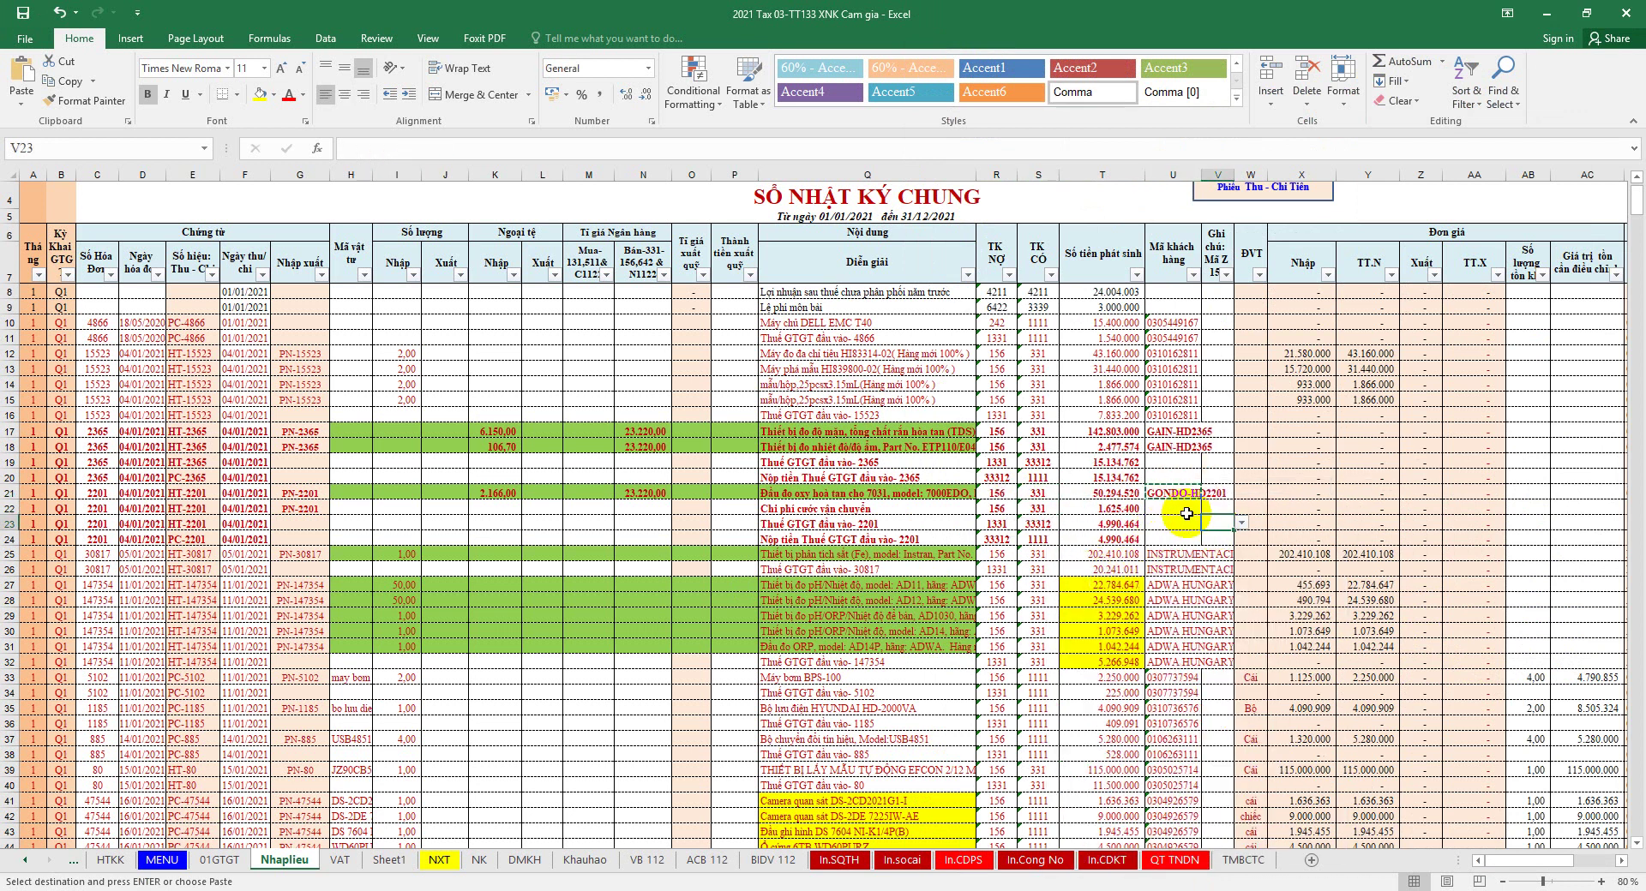
{"action": "right_click", "coordinate": [1174, 497]}
{"action": "left_click", "coordinate": [1178, 509]}
{"action": "right_click", "coordinate": [1178, 509]}
{"action": "left_click", "coordinate": [1200, 577]}
{"action": "key", "text": "Escape"}
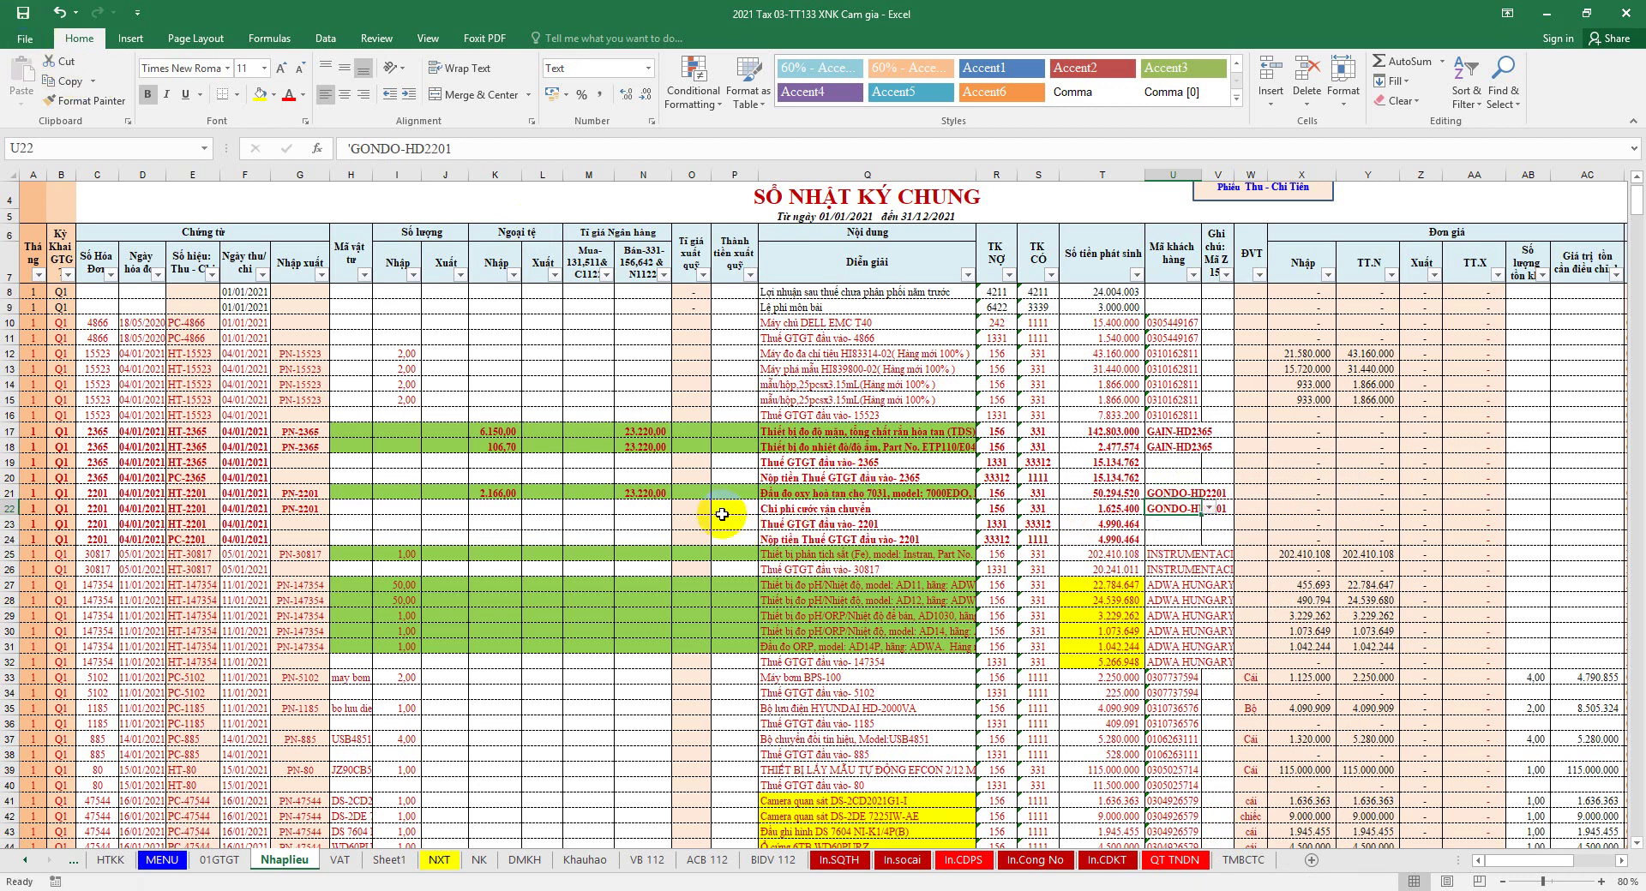
Step: Replace the GONDO goods foreign-currency amount in K21 of Nhaplieu with the value 2096 copied from M49 of NK
{"action": "left_click", "coordinate": [511, 508]}
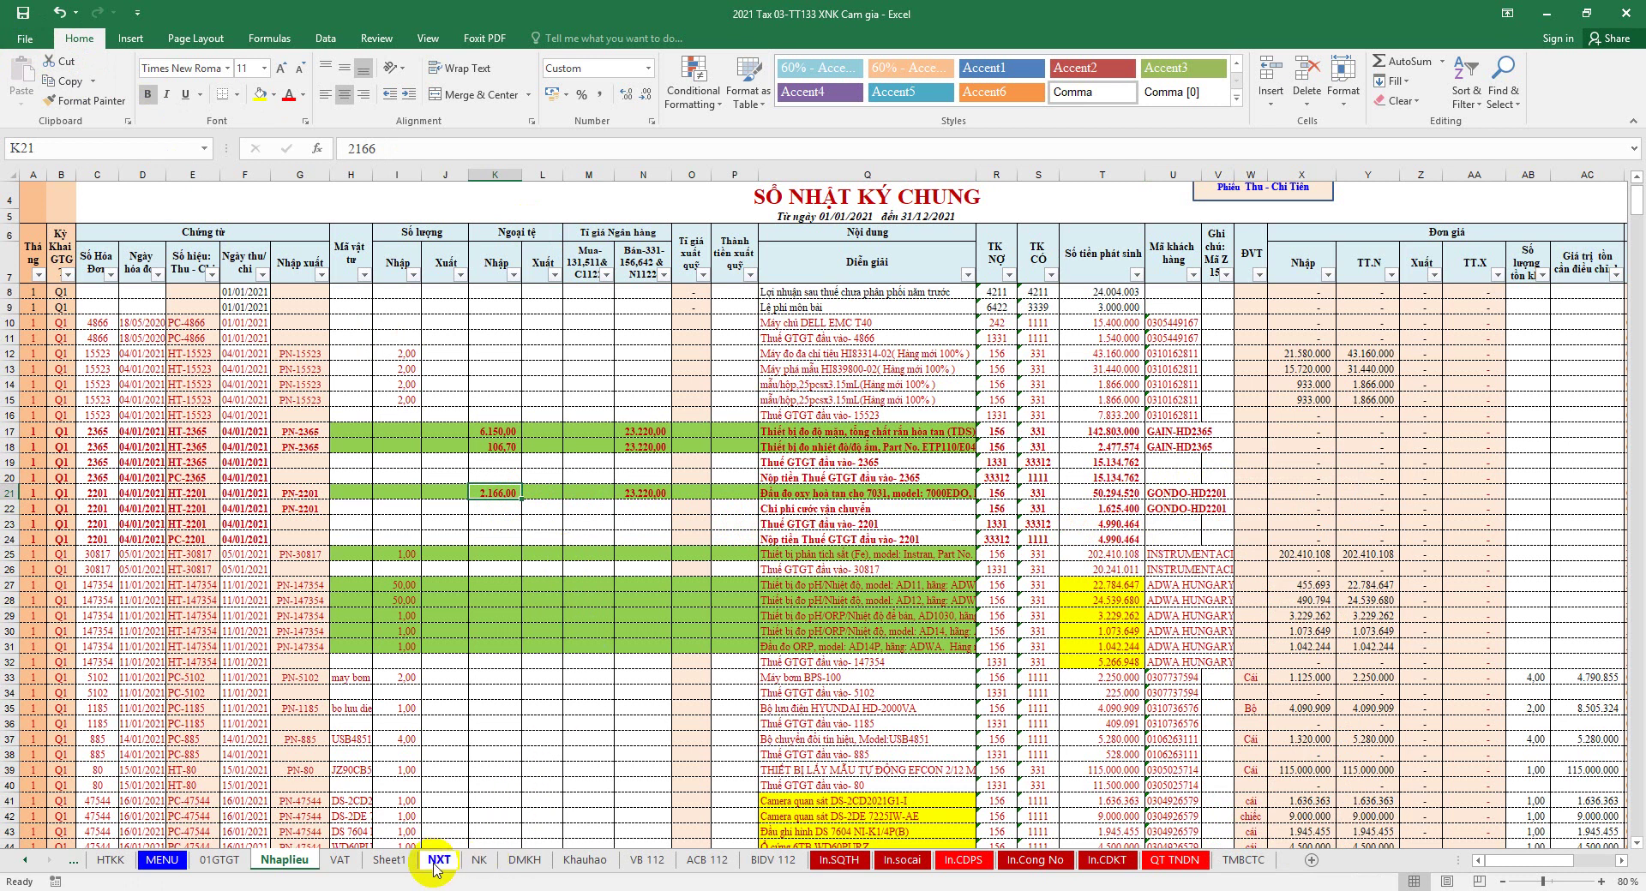
{"action": "left_click", "coordinate": [480, 860]}
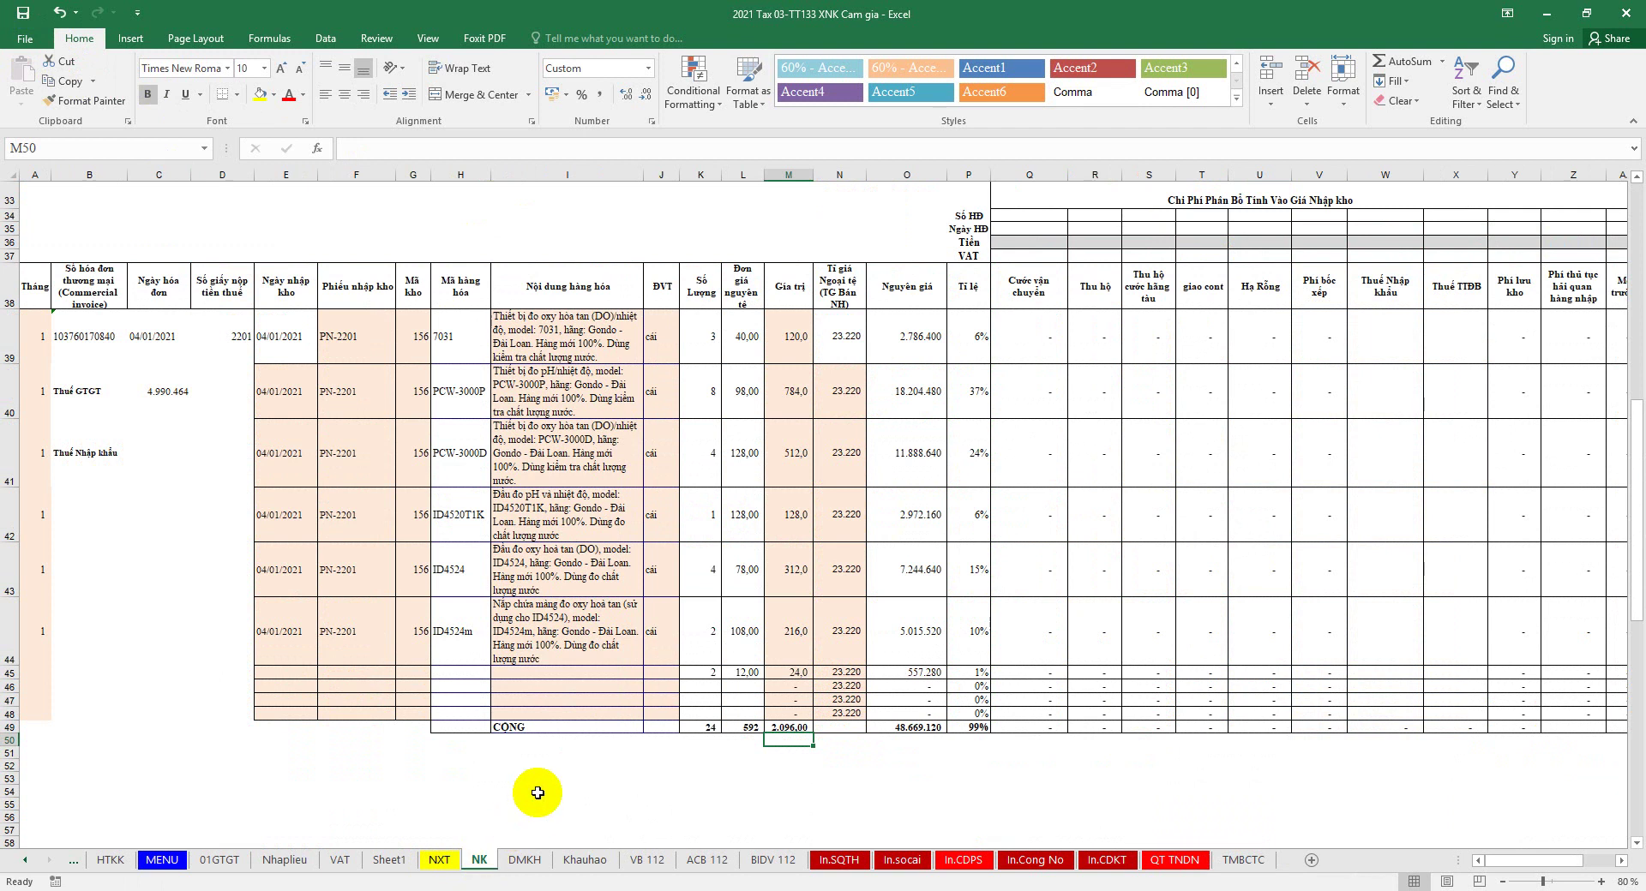
{"action": "right_click", "coordinate": [788, 727]}
{"action": "left_click", "coordinate": [847, 373]}
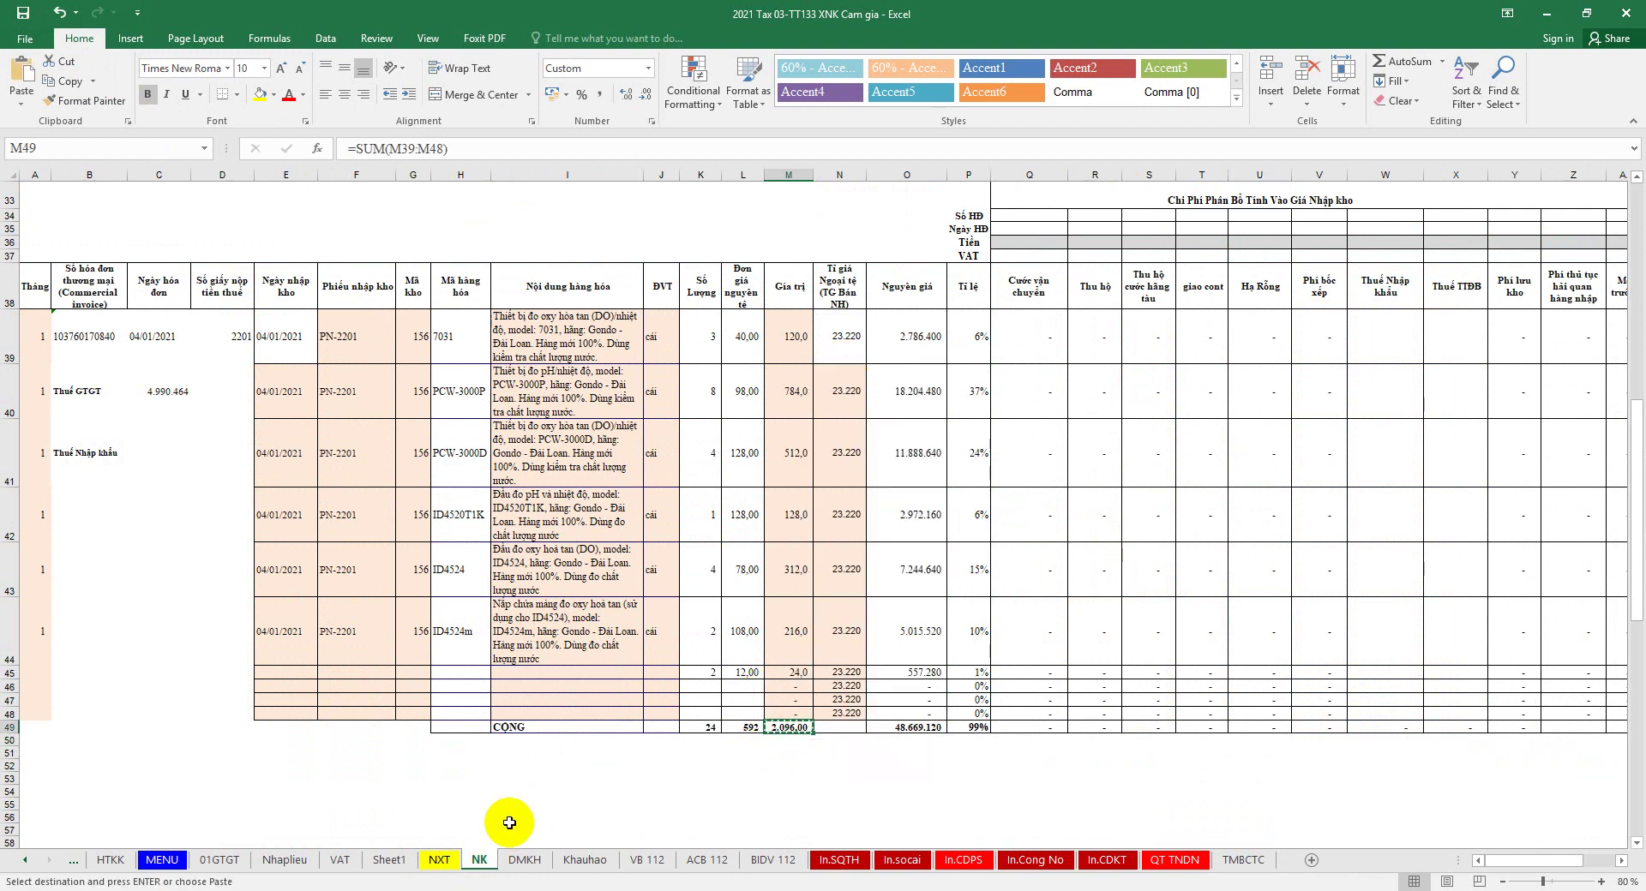
{"action": "left_click", "coordinate": [285, 860]}
{"action": "right_click", "coordinate": [495, 493]}
{"action": "left_click", "coordinate": [553, 670]}
Step: Enter 70 as the foreign-currency amount of the freight row in K22, and select K21:K22 to check their sum
{"action": "left_click", "coordinate": [504, 511]}
{"action": "type", "text": "70"}
{"action": "left_click", "coordinate": [513, 493]}
{"action": "left_click_drag", "start_coordinate": [511, 493], "coordinate": [506, 506]}
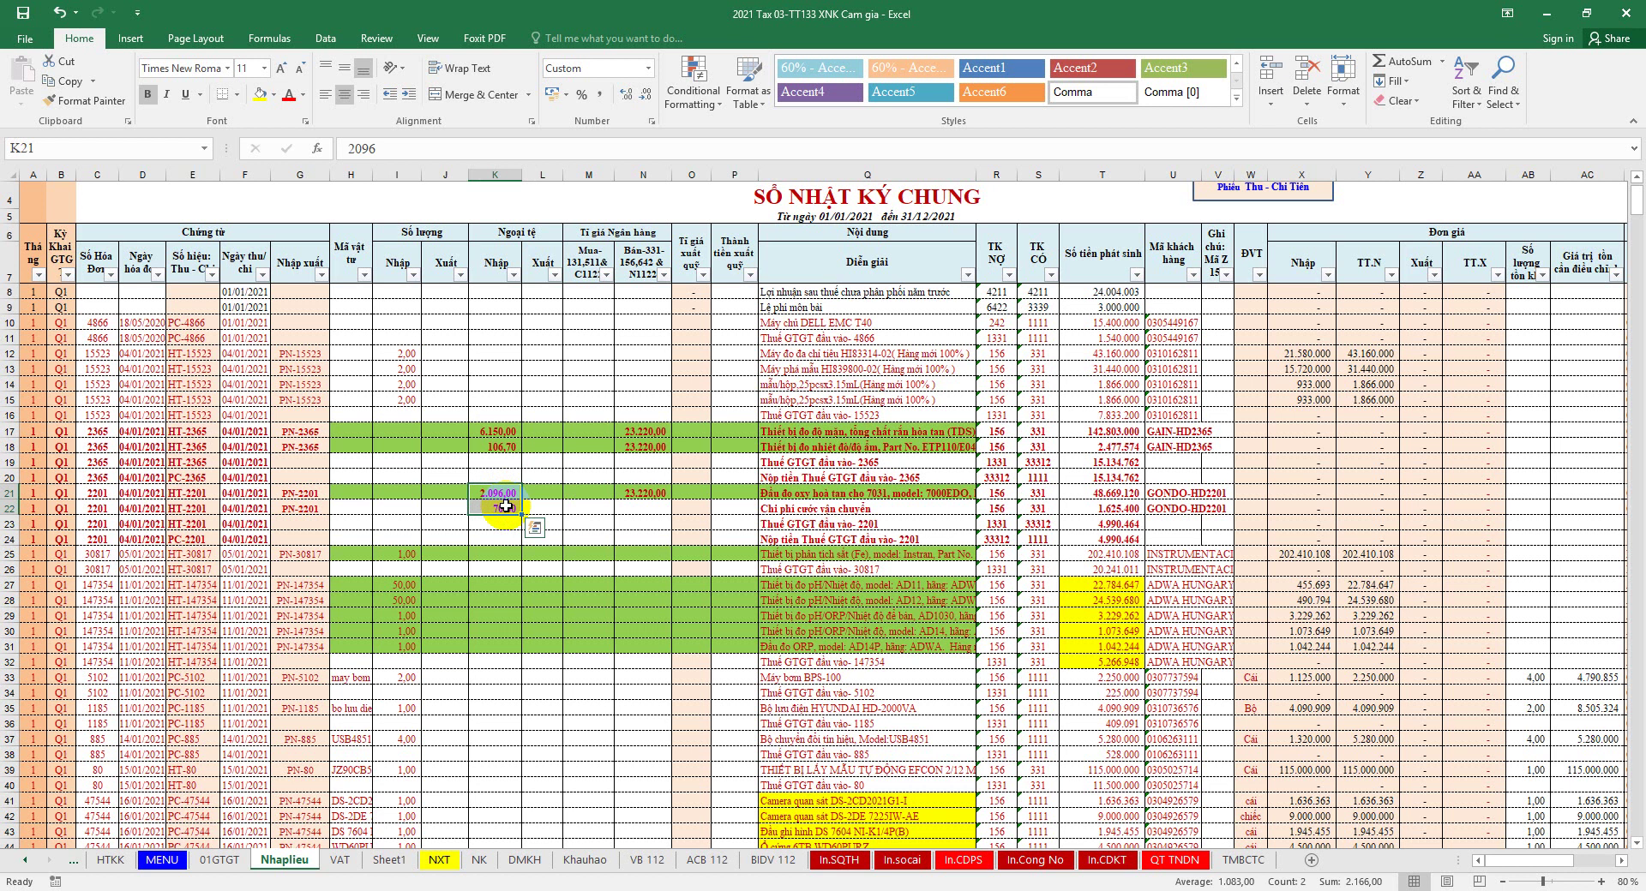
Step: Fill the exchange rate from N21 and the amount formula from T21 down into row 22 of the freight entry
{"action": "left_click", "coordinate": [664, 496]}
{"action": "left_click_drag", "start_coordinate": [669, 507], "coordinate": [673, 518]}
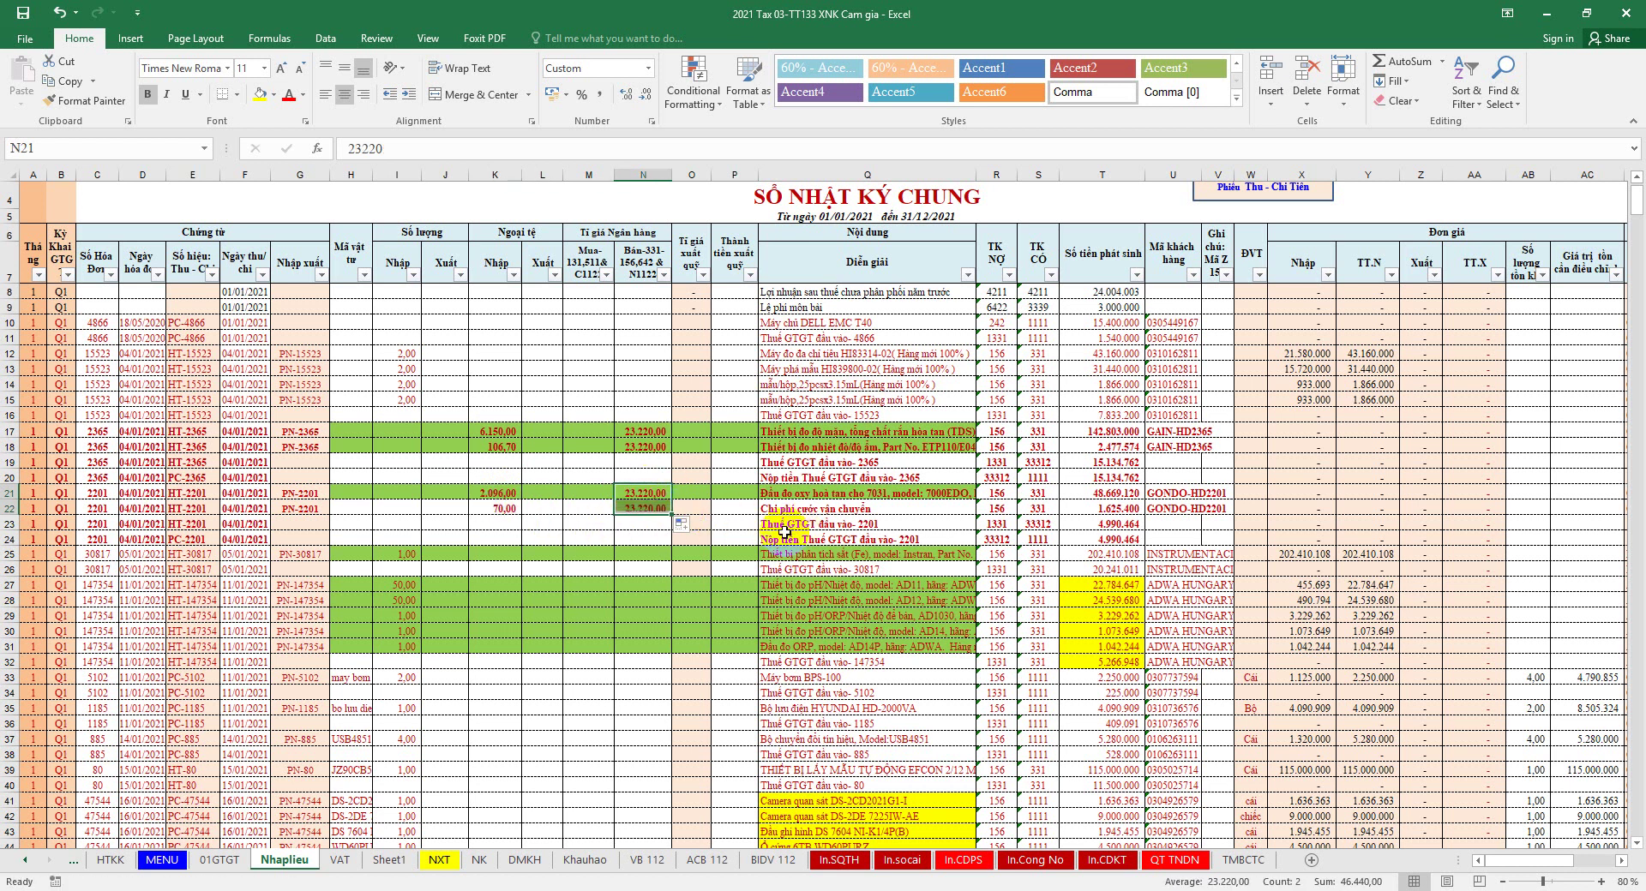
{"action": "left_click", "coordinate": [1114, 494]}
{"action": "left_click_drag", "start_coordinate": [1143, 501], "coordinate": [1140, 516]}
Step: Copy the green row formatting of H21:Q21 onto H22:Q22 of the freight row
{"action": "mouse_move", "coordinate": [352, 495]}
{"action": "left_mouse_down"}
{"action": "mouse_move", "coordinate": [1134, 493]}
{"action": "mouse_move", "coordinate": [964, 493]}
{"action": "left_mouse_up"}
{"action": "left_click", "coordinate": [85, 101]}
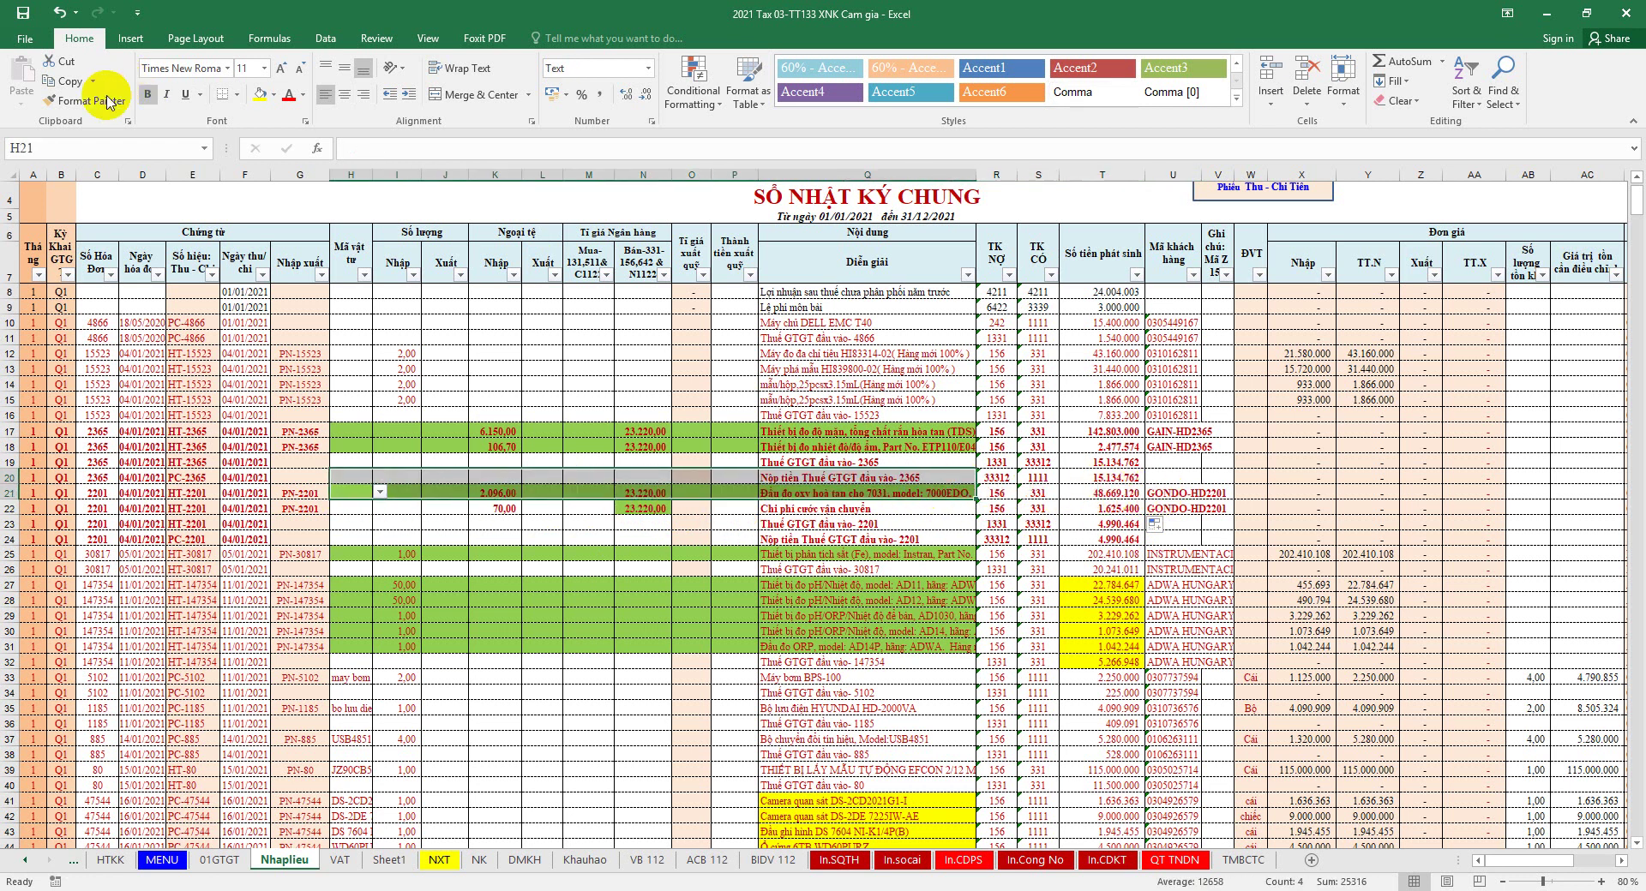
{"action": "left_click", "coordinate": [355, 507]}
{"action": "left_click_drag", "start_coordinate": [356, 507], "coordinate": [963, 506]}
{"action": "mouse_move", "coordinate": [403, 493]}
{"action": "left_mouse_down"}
{"action": "mouse_move", "coordinate": [651, 477]}
{"action": "mouse_move", "coordinate": [965, 494]}
{"action": "left_mouse_up"}
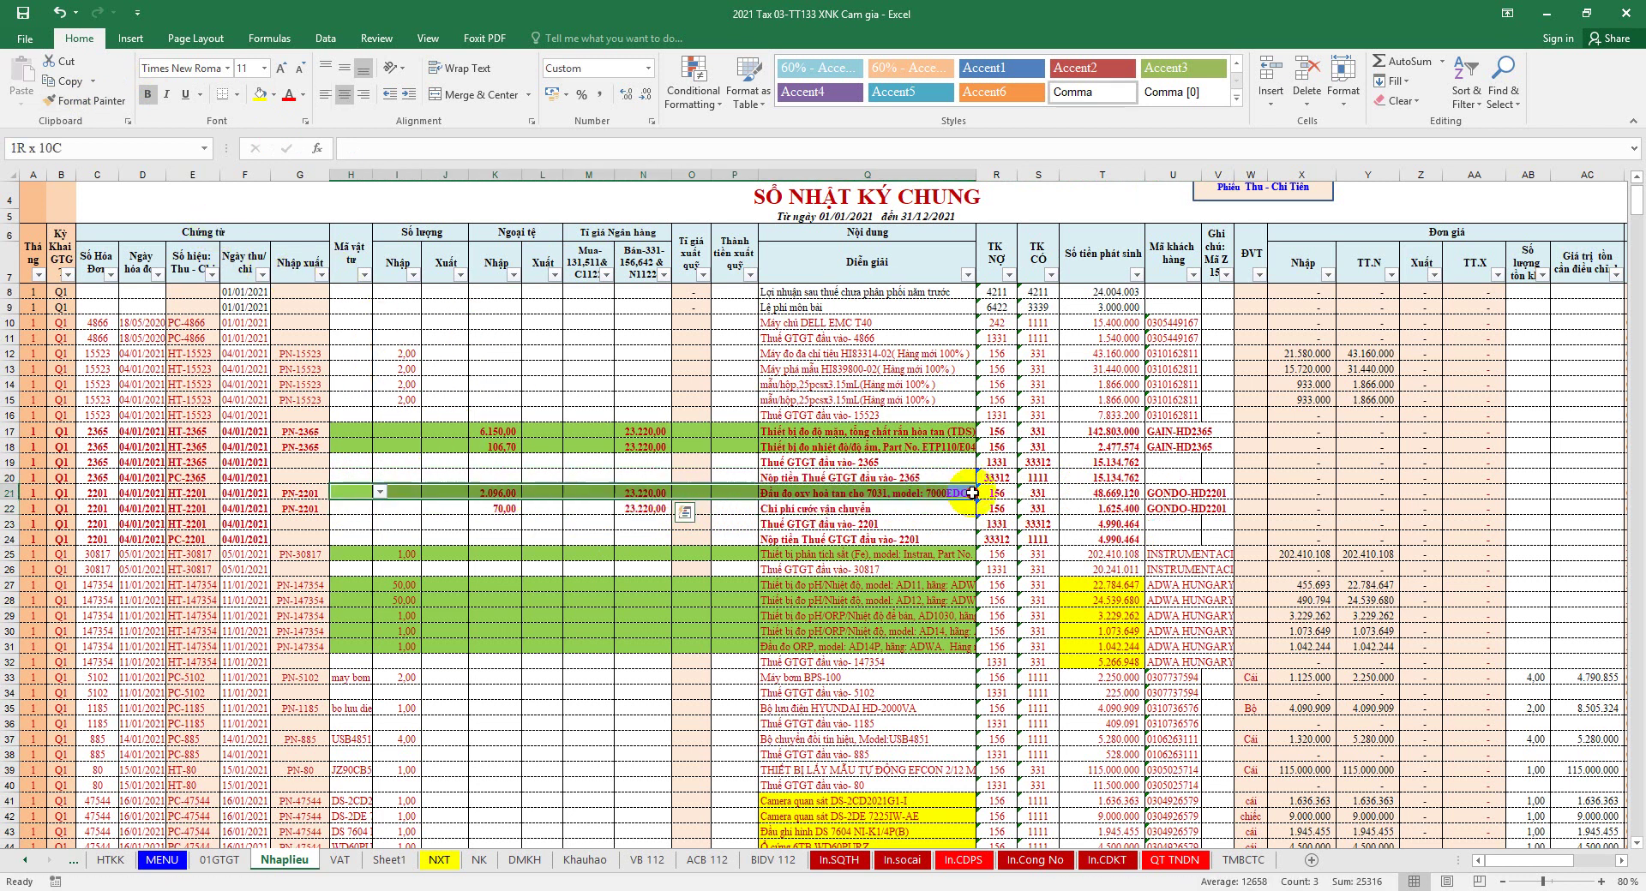
{"action": "left_click", "coordinate": [86, 100]}
{"action": "left_click_drag", "start_coordinate": [354, 506], "coordinate": [960, 508]}
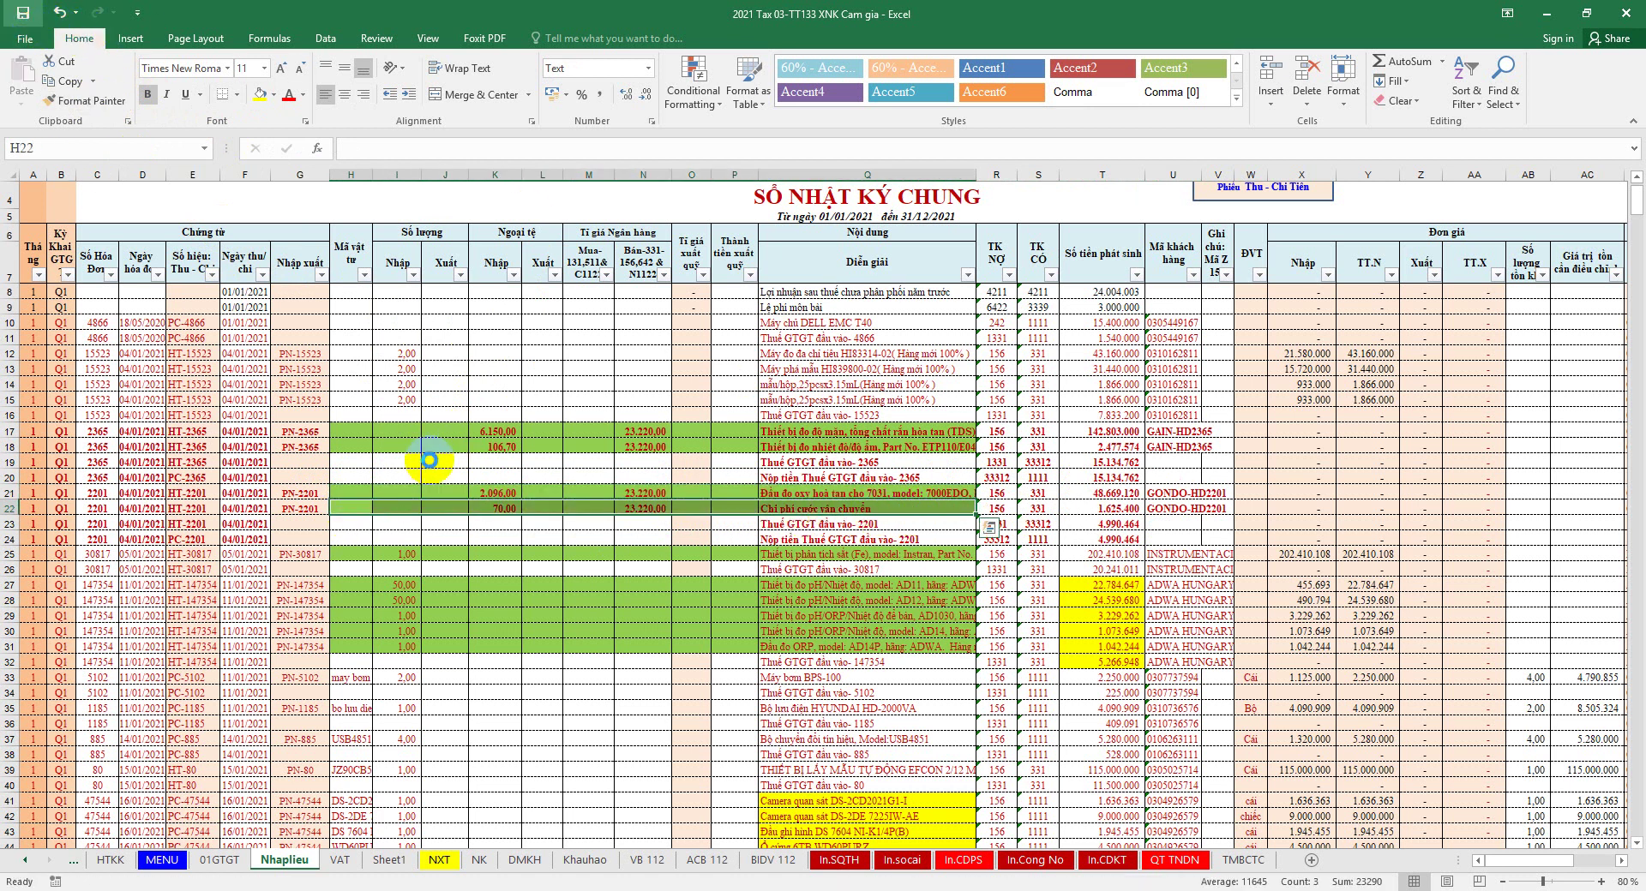
Step: Copy the commercial invoice number from B39 of NK into Q34, the invoice number of the freight cost column
{"action": "left_click", "coordinate": [480, 861]}
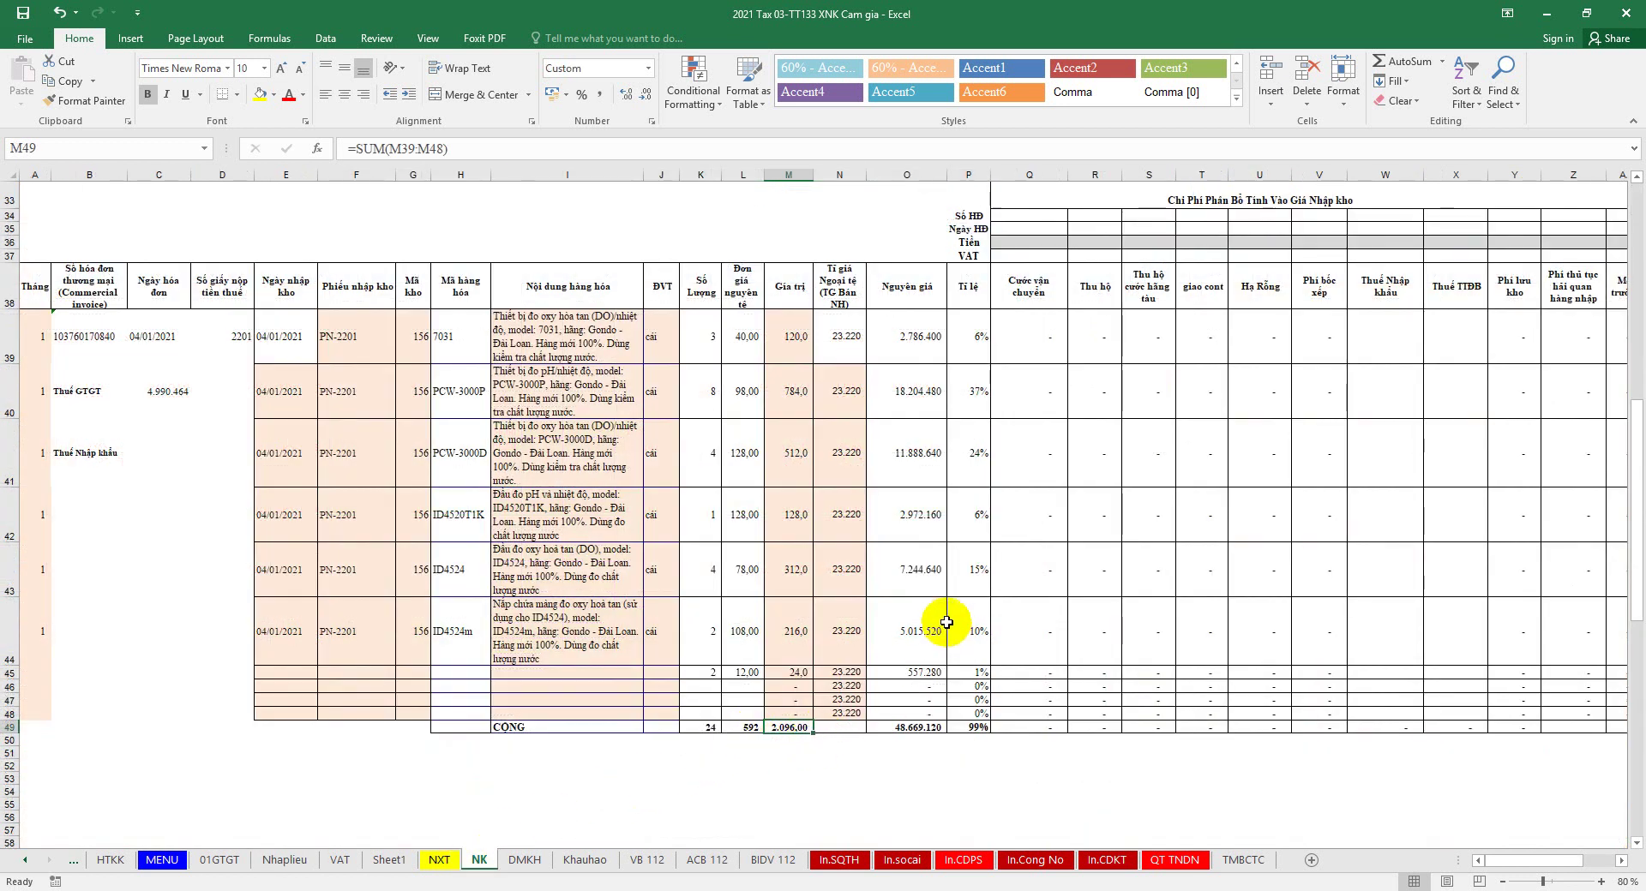
{"action": "left_click", "coordinate": [934, 726]}
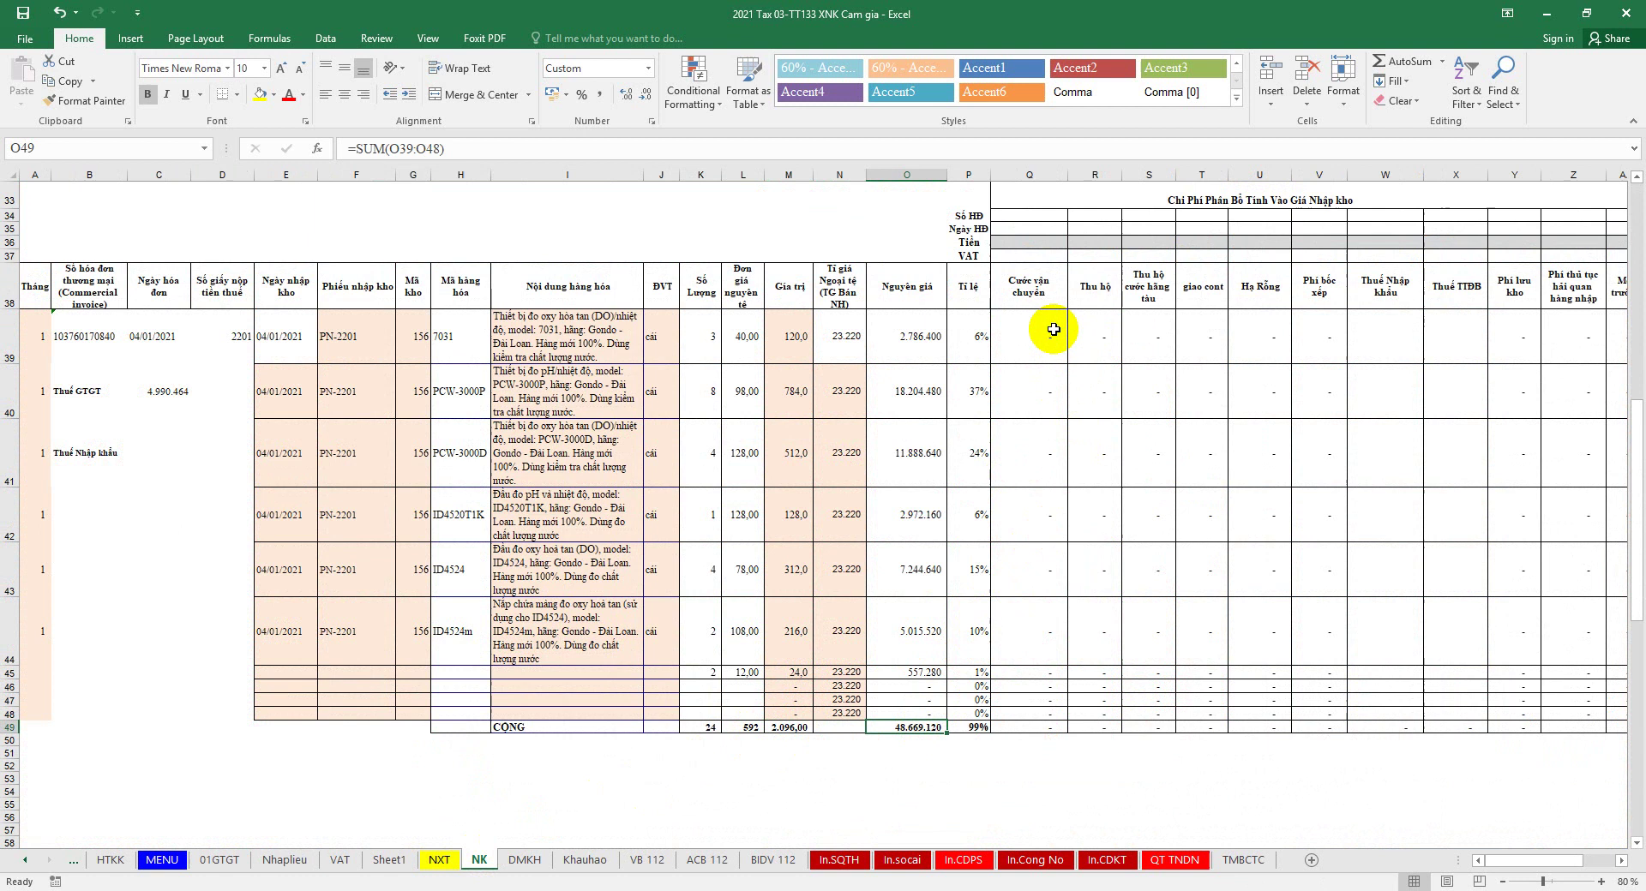
{"action": "scroll", "coordinate": [1056, 342], "scroll_direction": "up", "scroll_amount": 1}
{"action": "left_click", "coordinate": [1024, 267]}
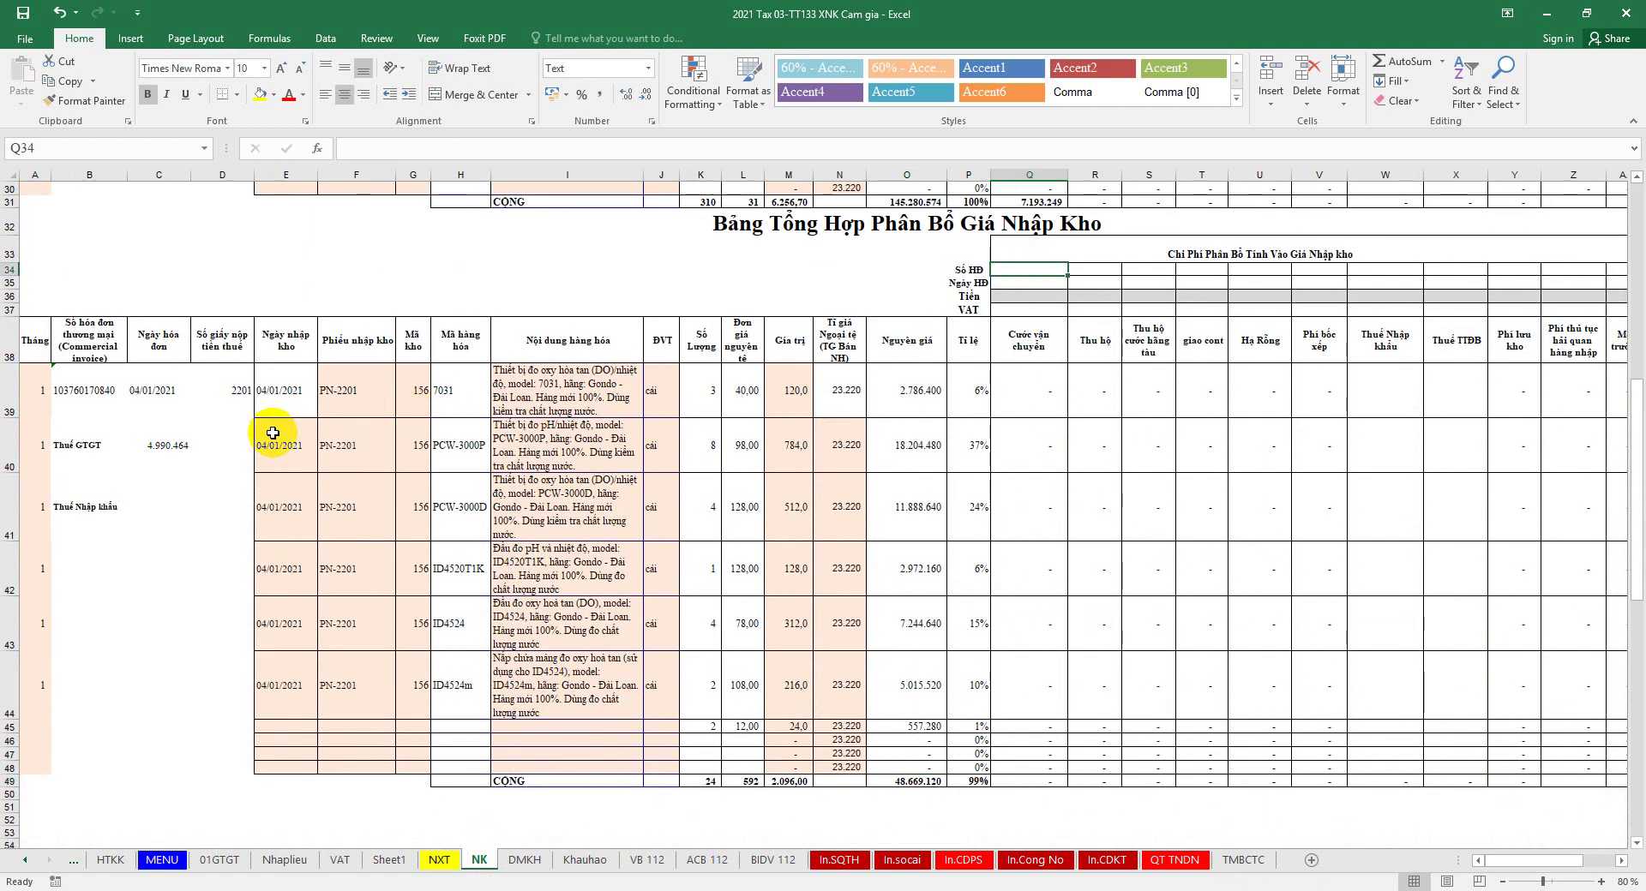
{"action": "right_click", "coordinate": [90, 391]}
{"action": "left_click", "coordinate": [117, 421]}
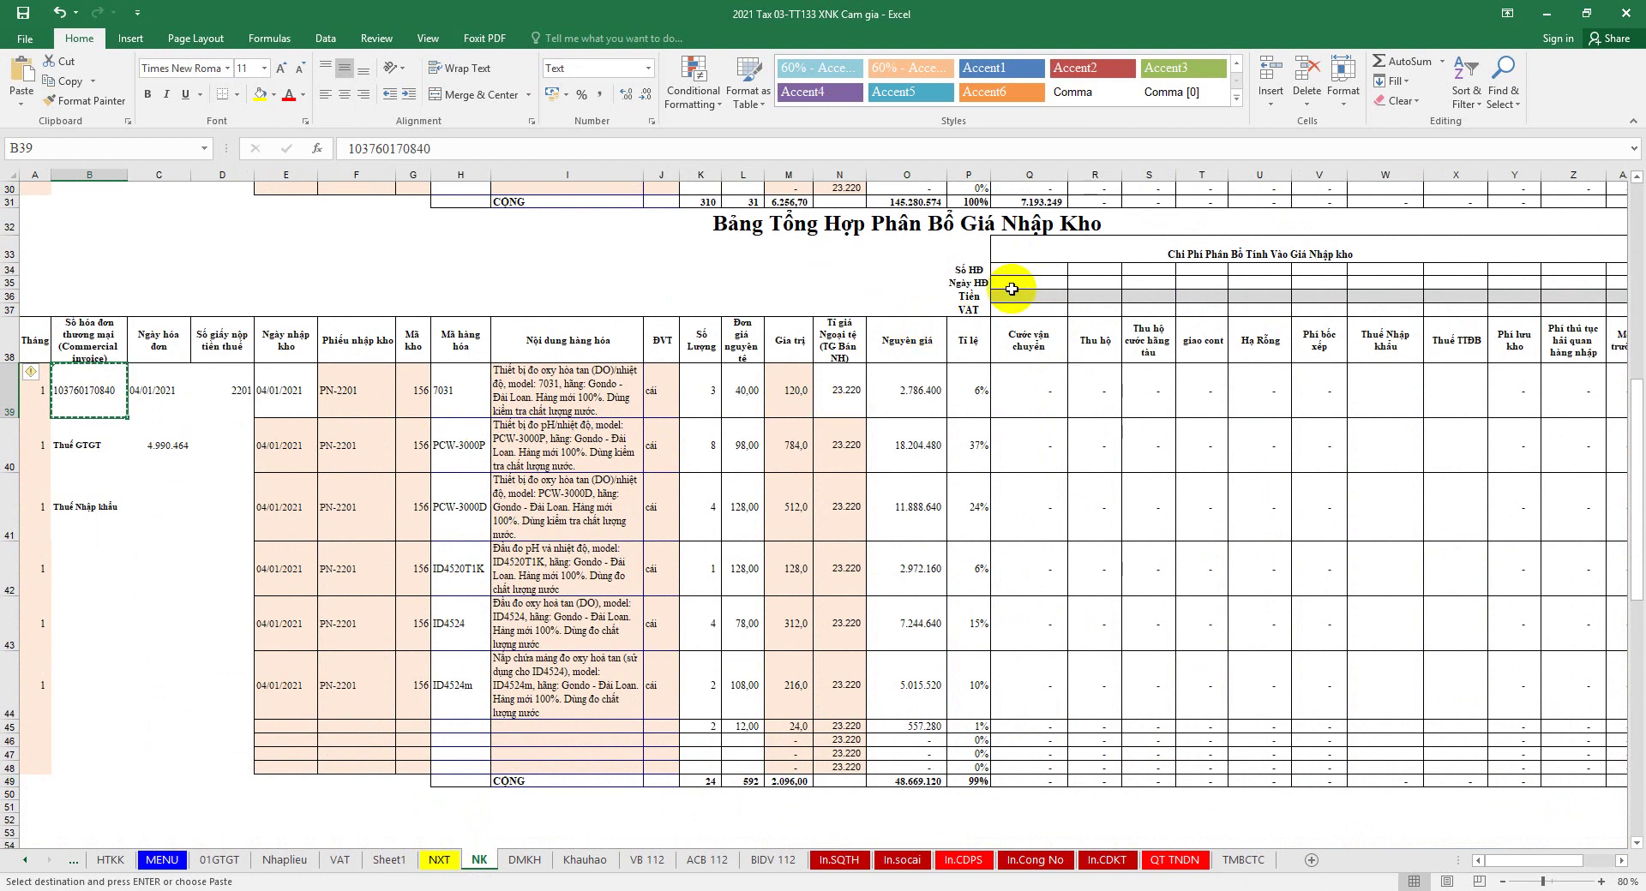
{"action": "left_click", "coordinate": [1027, 268]}
{"action": "right_click", "coordinate": [1028, 267]}
{"action": "left_click", "coordinate": [1088, 340]}
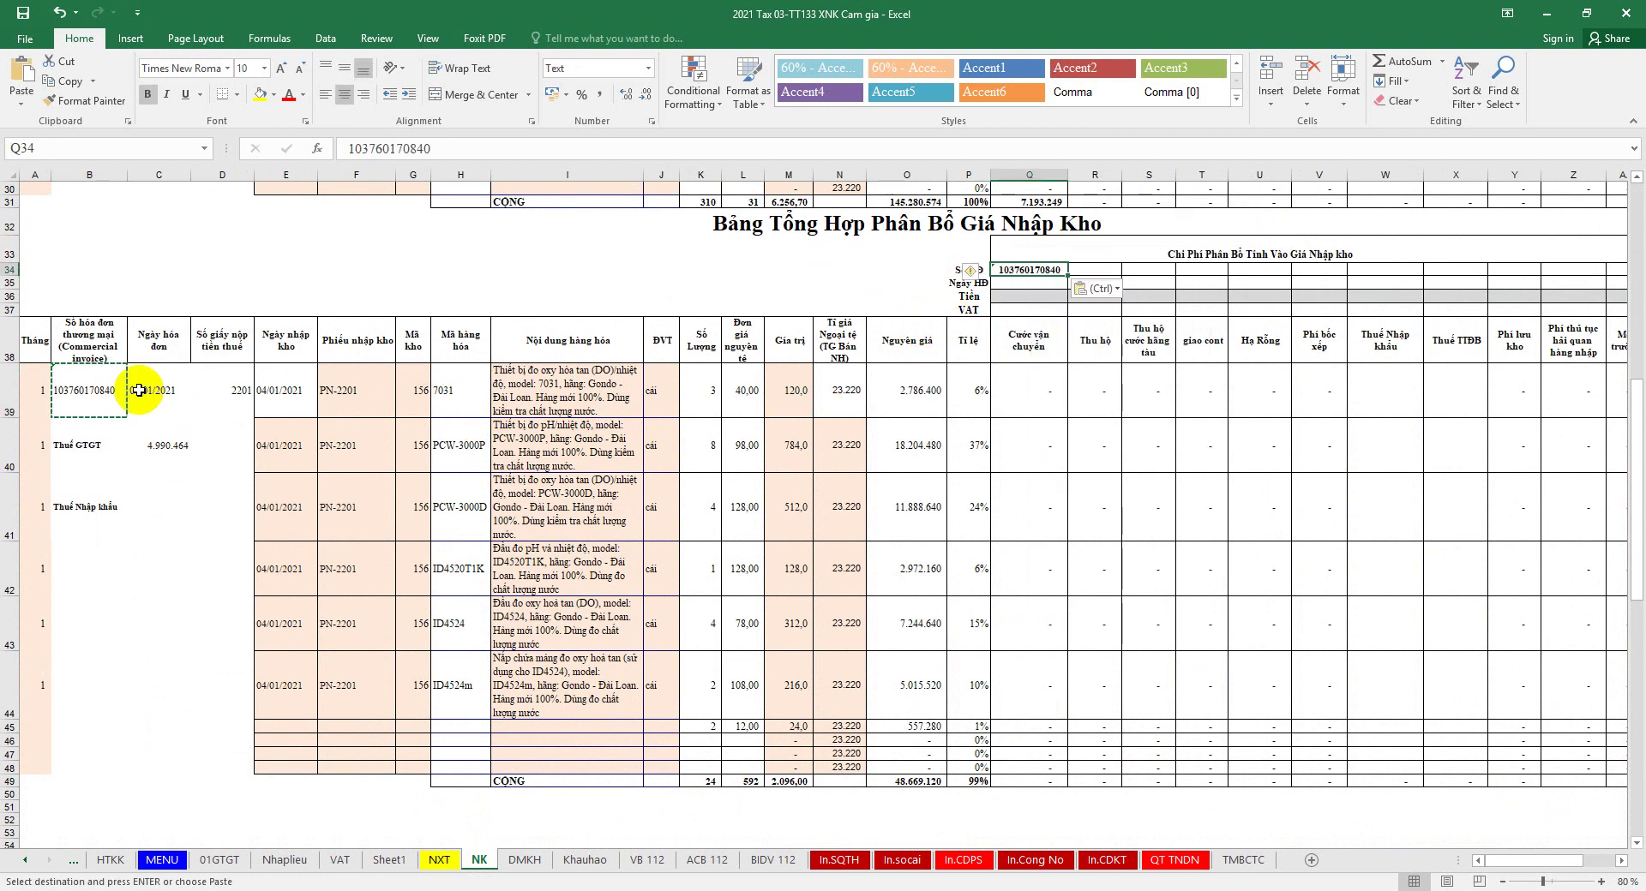
Step: Copy the invoice date 04/01/2021 from C39 into Q35 of the freight cost column
{"action": "right_click", "coordinate": [164, 385]}
{"action": "left_click", "coordinate": [207, 417]}
{"action": "left_click", "coordinate": [1024, 282]}
{"action": "right_click", "coordinate": [1012, 283]}
{"action": "left_click", "coordinate": [1067, 351]}
Step: Link the freight amount in Q36 of NK to the journal's freight amount in T22 of Nhaplieu, and save the workbook
{"action": "left_click", "coordinate": [1022, 298]}
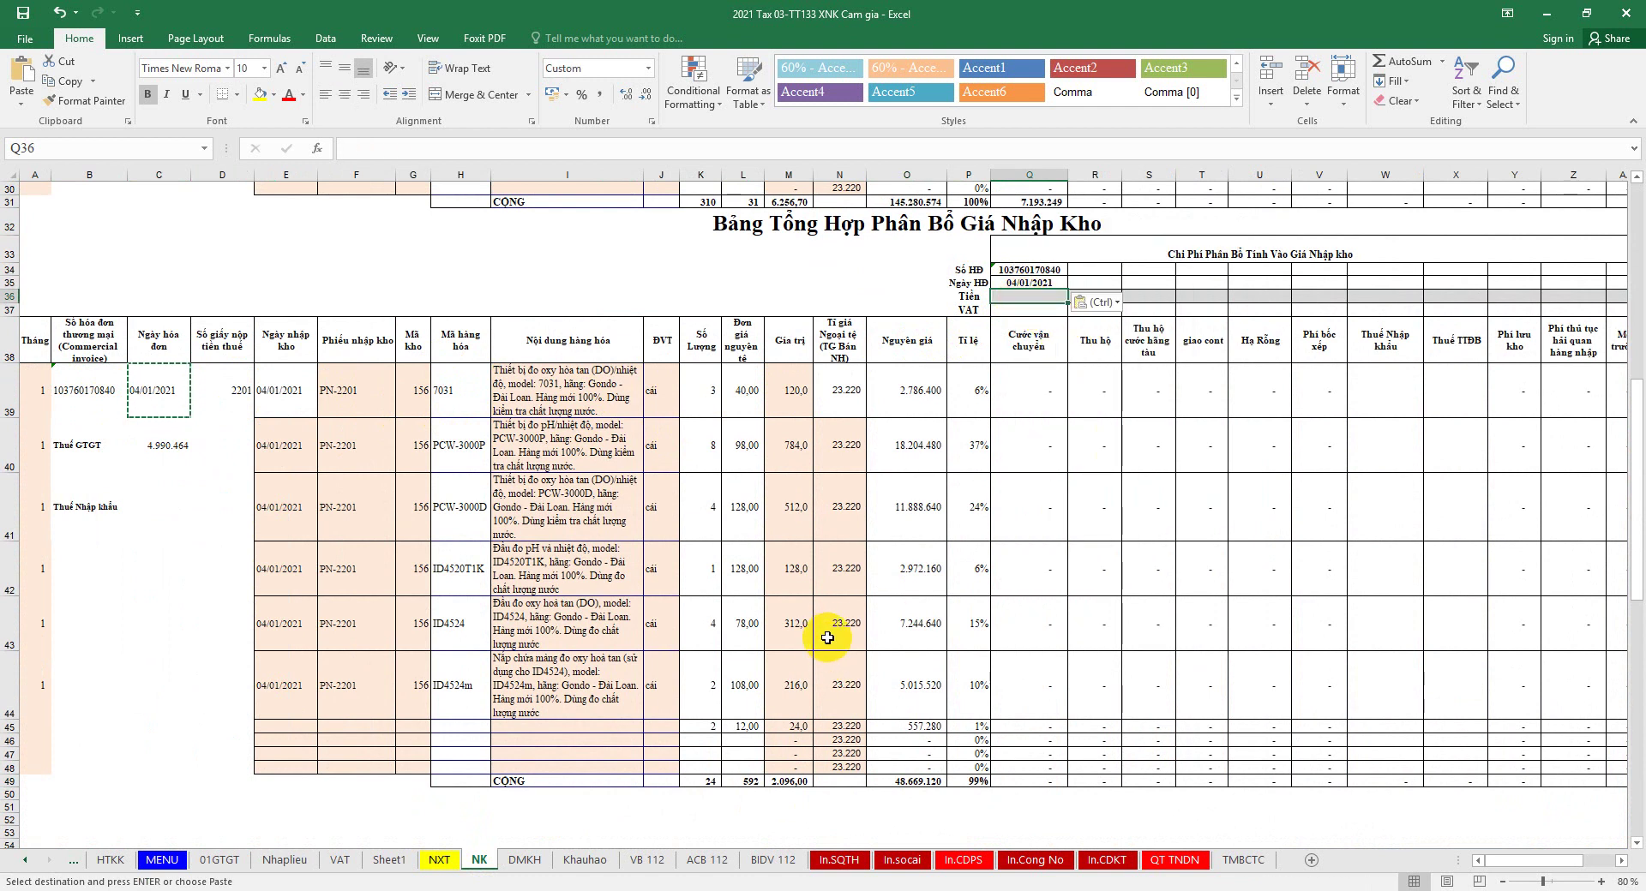
{"action": "type", "text": "="}
{"action": "left_click", "coordinate": [284, 859]}
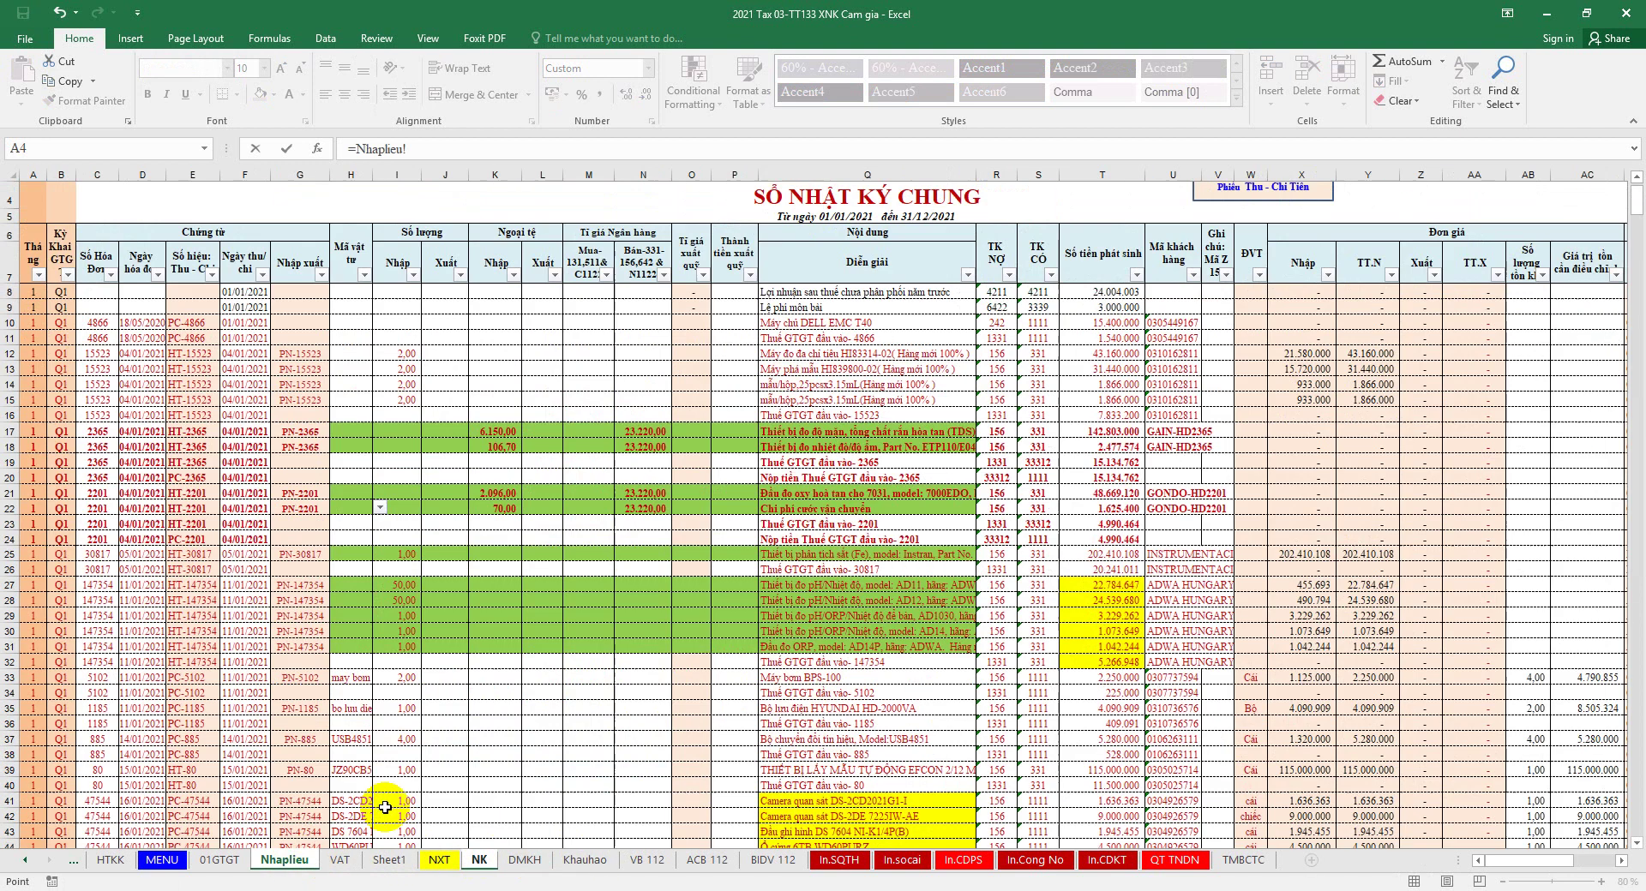
{"action": "left_click", "coordinate": [1123, 508]}
{"action": "key", "text": "Return"}
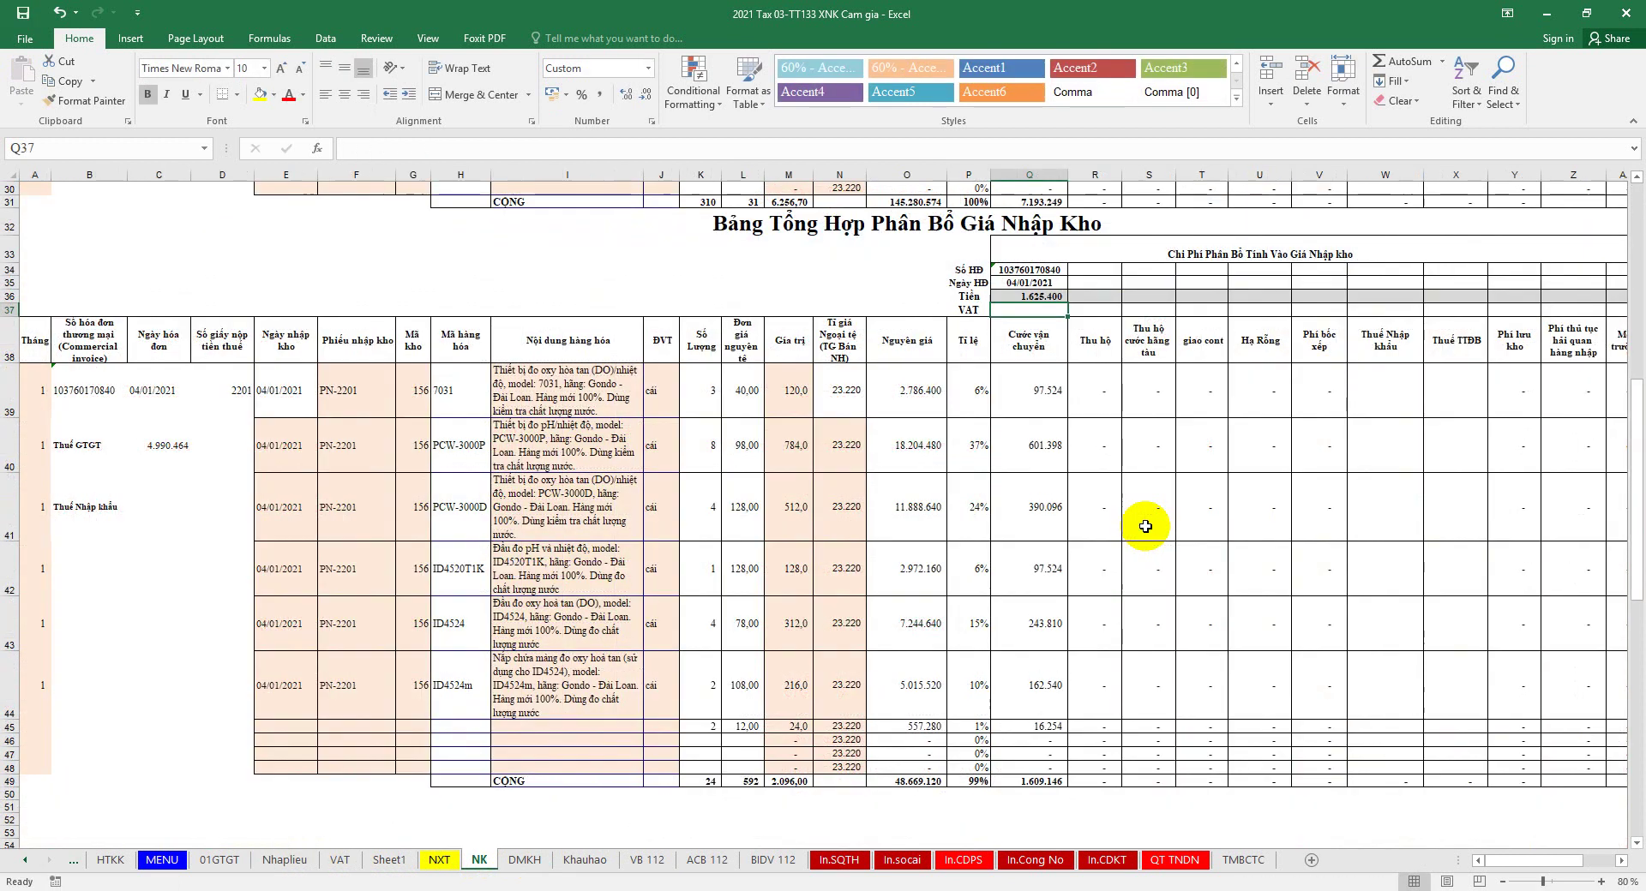
{"action": "left_click", "coordinate": [23, 12]}
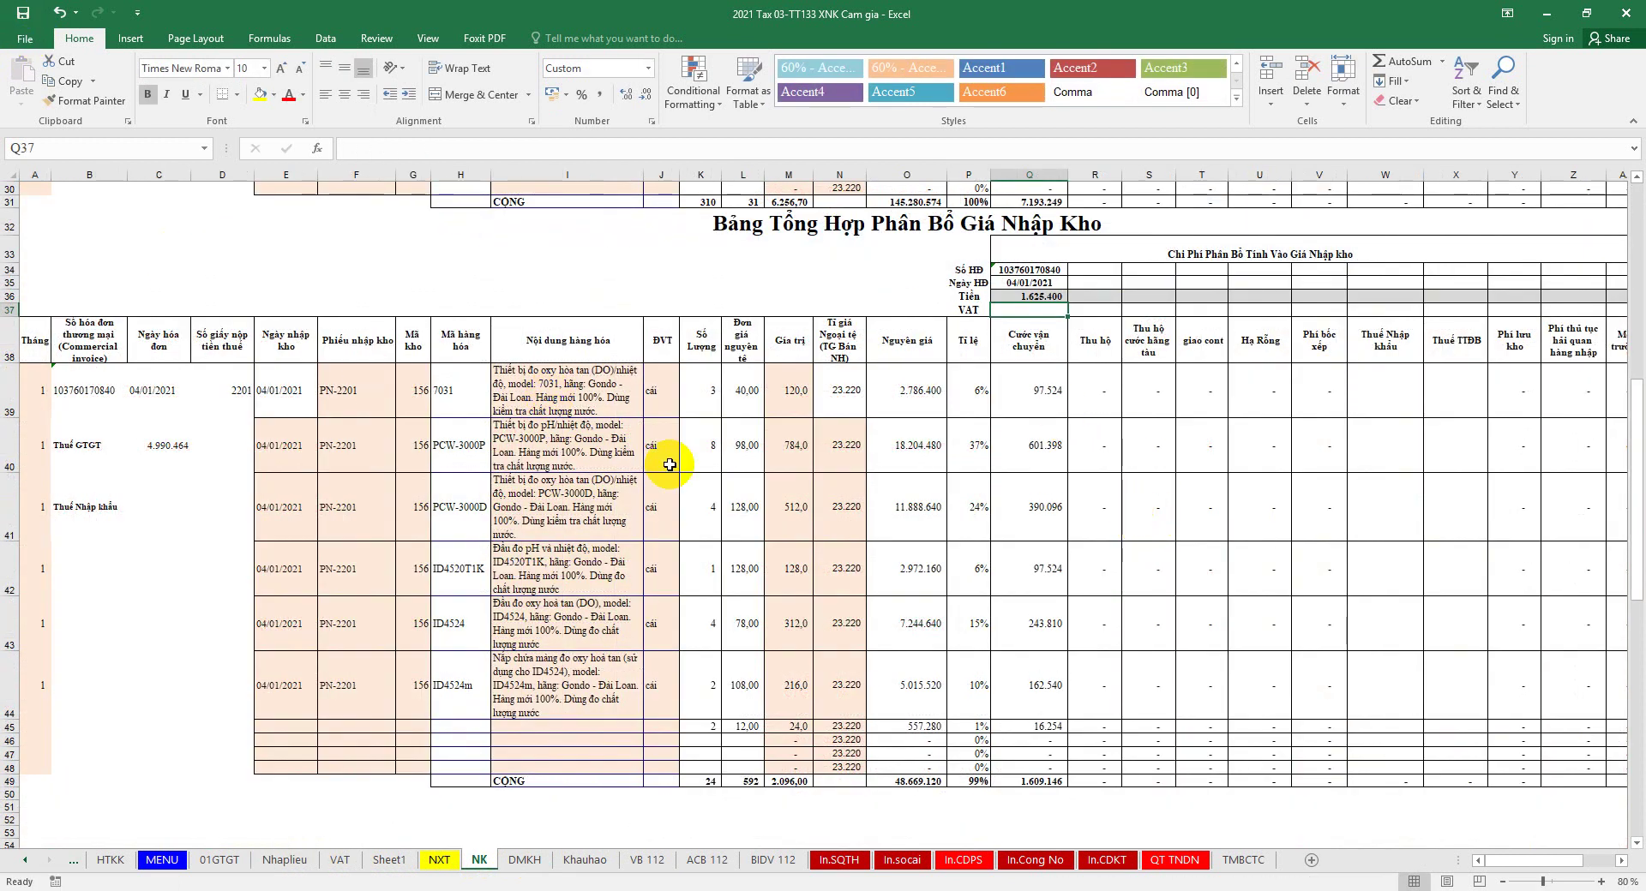
Step: Check the allocated freight total in Q49, the other cost columns R38:AB38 and the stock-in total in AD49
{"action": "scroll", "coordinate": [831, 557], "scroll_direction": "down", "scroll_amount": 2}
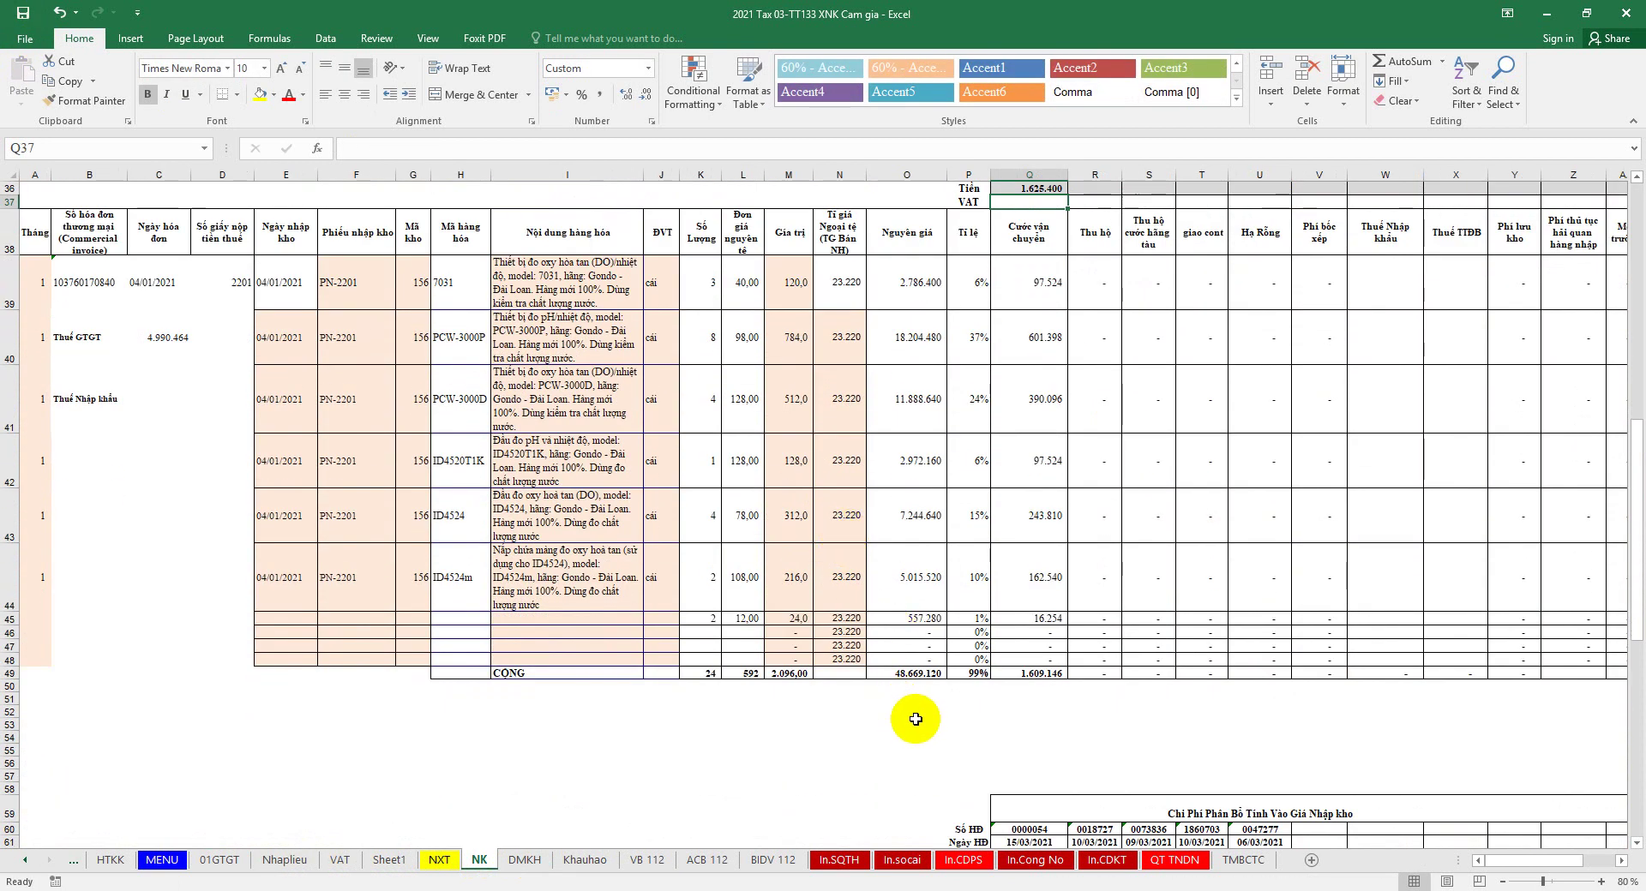
{"action": "scroll", "coordinate": [926, 718], "scroll_direction": "up", "scroll_amount": 1}
{"action": "left_click", "coordinate": [1037, 727]}
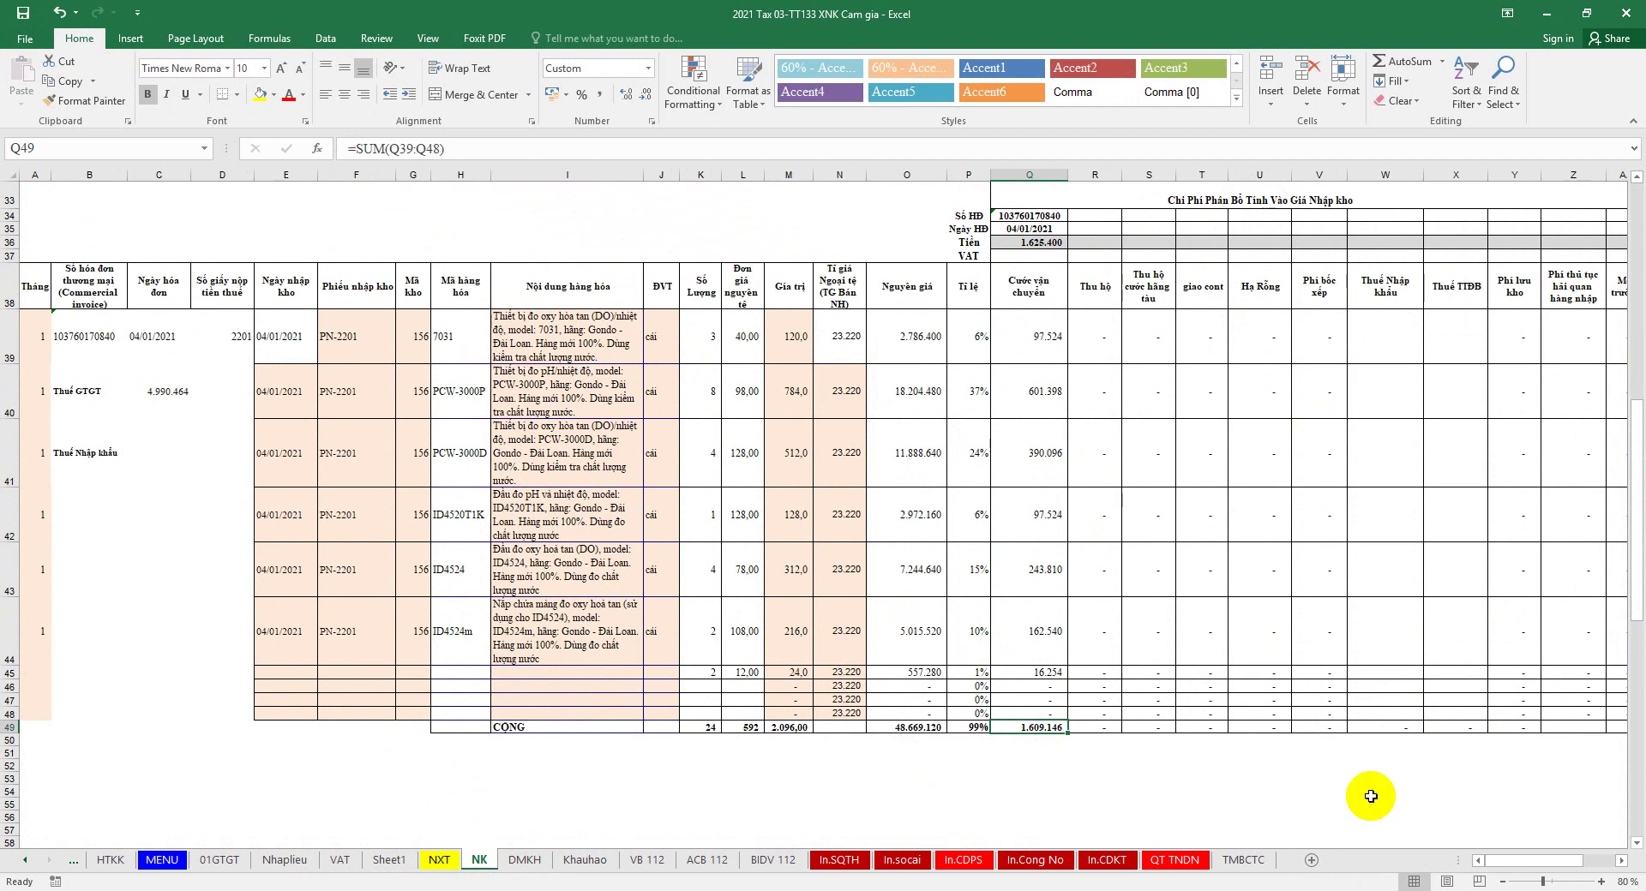
{"action": "left_click_drag", "start_coordinate": [1547, 862], "coordinate": [1585, 860]}
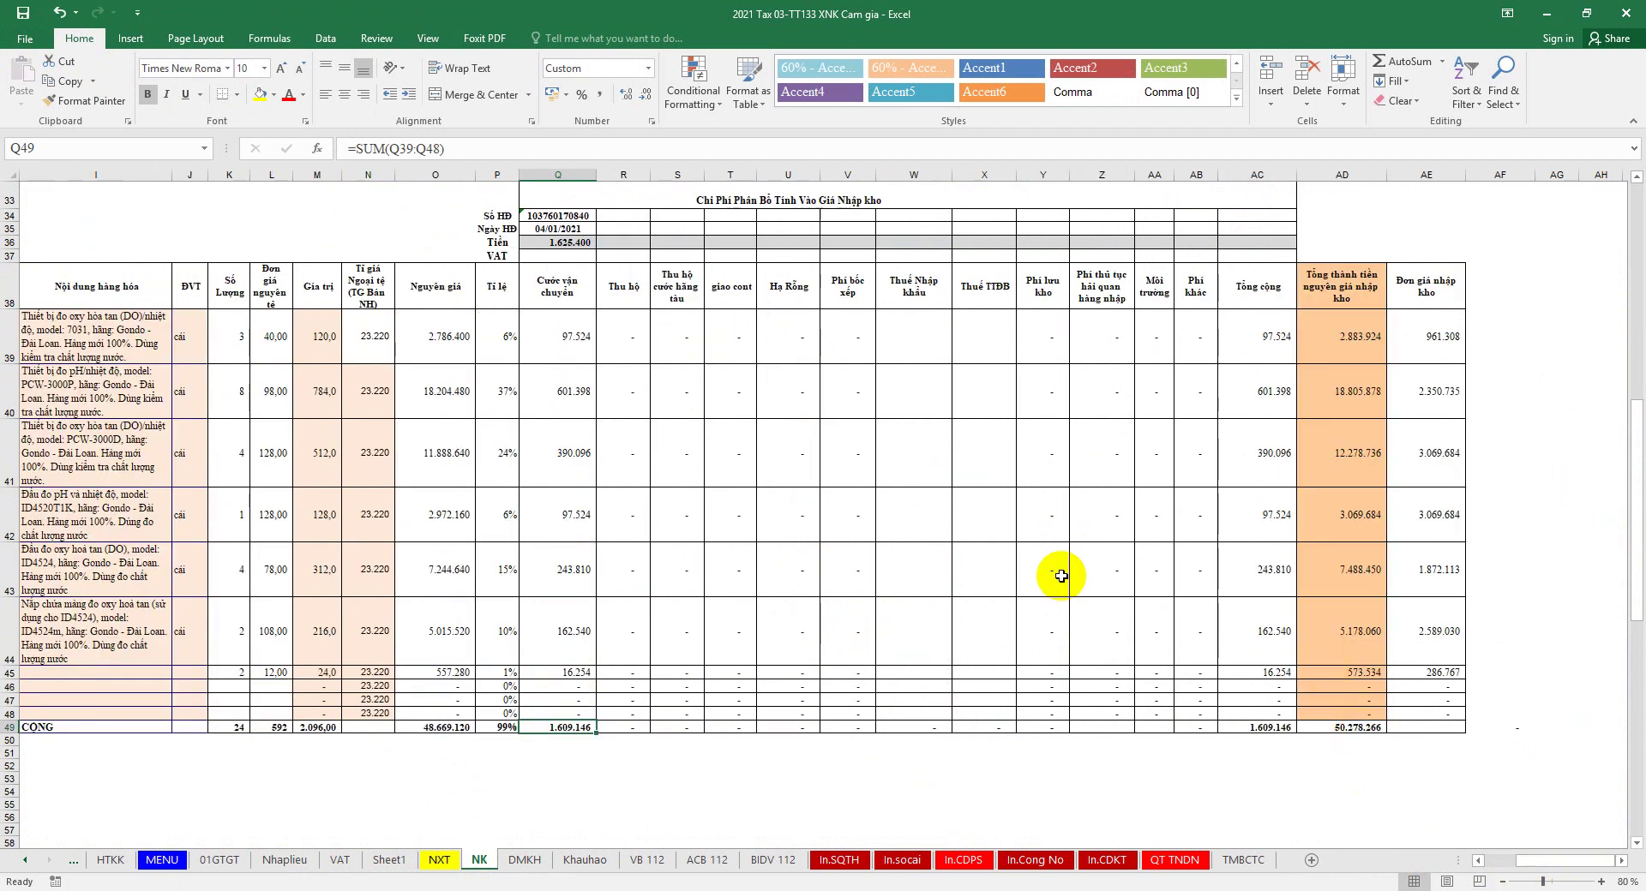
{"action": "mouse_move", "coordinate": [621, 285]}
{"action": "left_mouse_down"}
{"action": "mouse_move", "coordinate": [1106, 286]}
{"action": "mouse_move", "coordinate": [632, 294]}
{"action": "mouse_move", "coordinate": [632, 312]}
{"action": "left_mouse_up"}
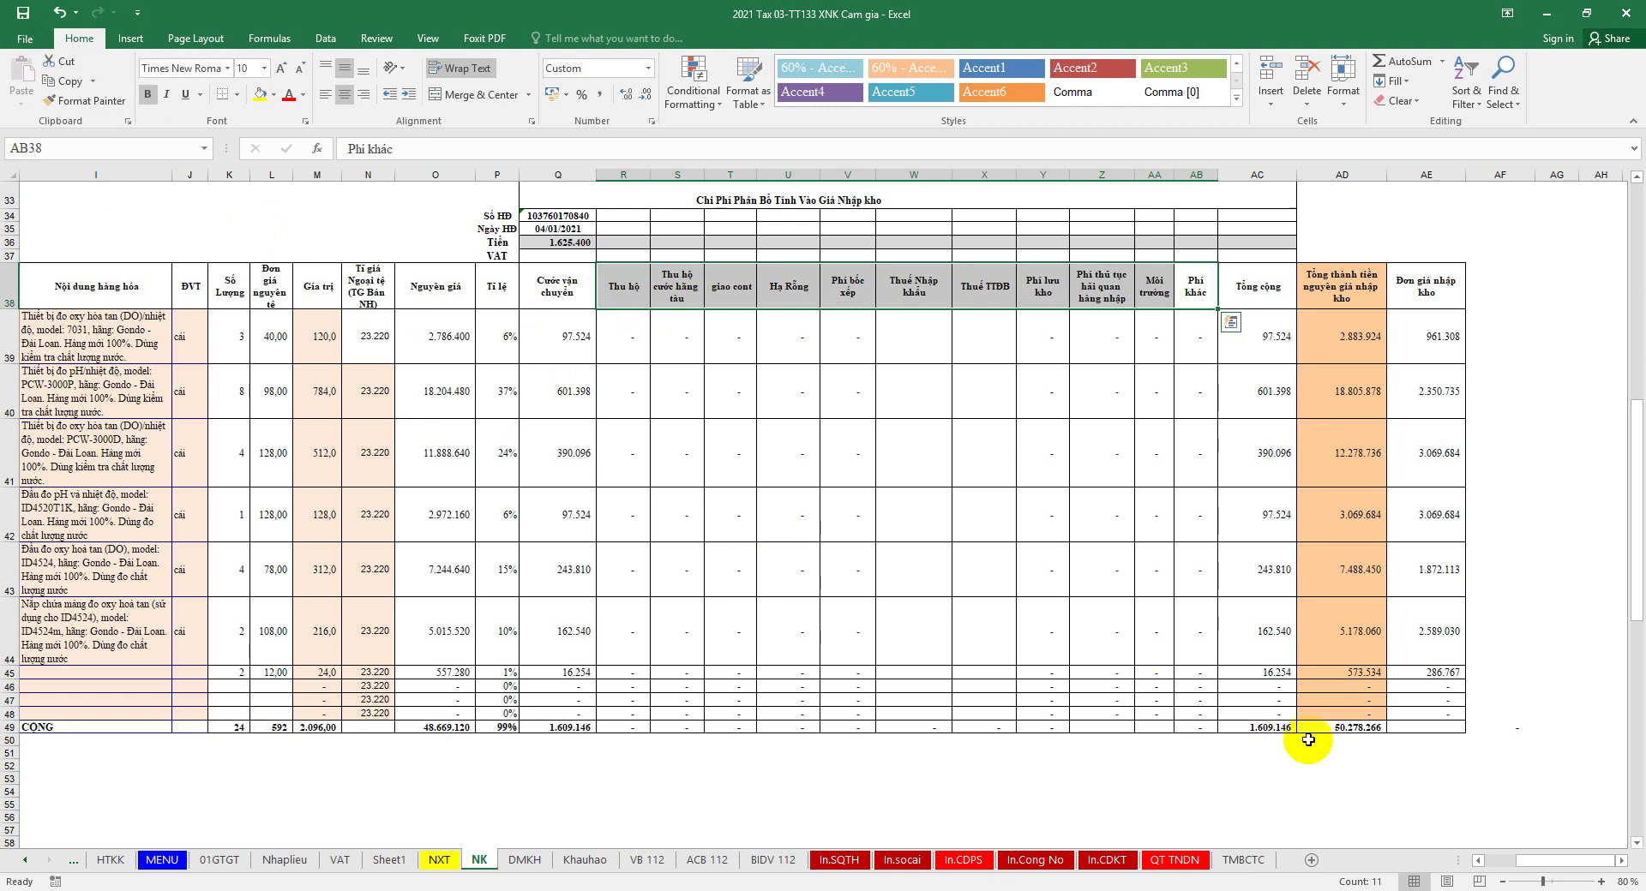
{"action": "left_click", "coordinate": [1352, 728]}
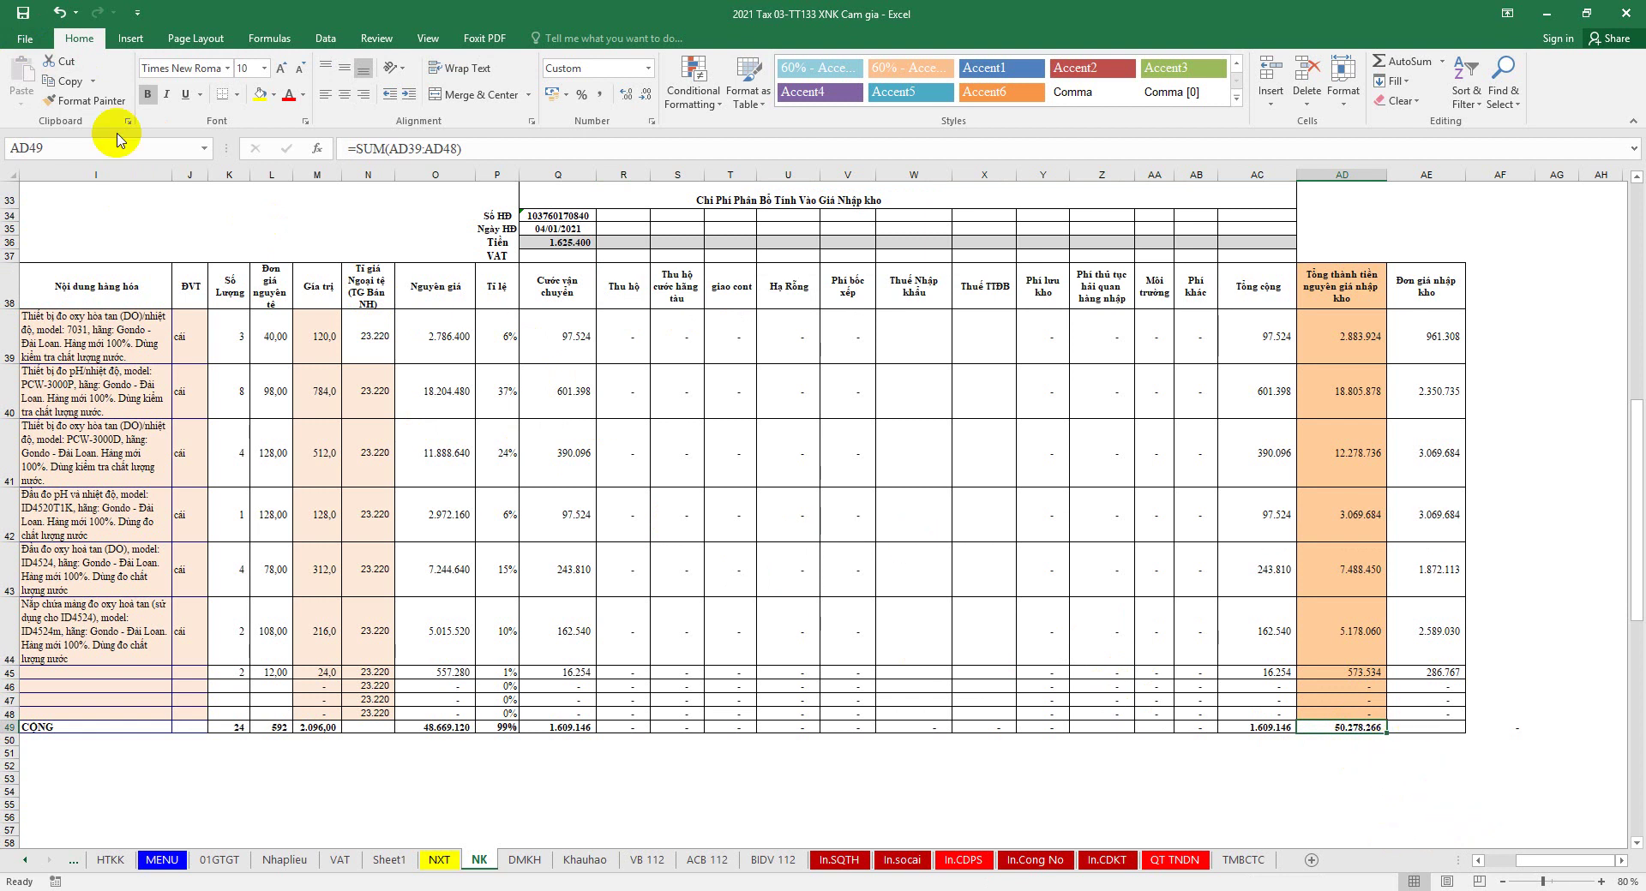
Step: Compare the goods and freight amounts in T21:T22 of Nhaplieu with the goods total and stock-in values on NK
{"action": "left_click", "coordinate": [285, 860]}
{"action": "left_click_drag", "start_coordinate": [1101, 494], "coordinate": [1104, 507]}
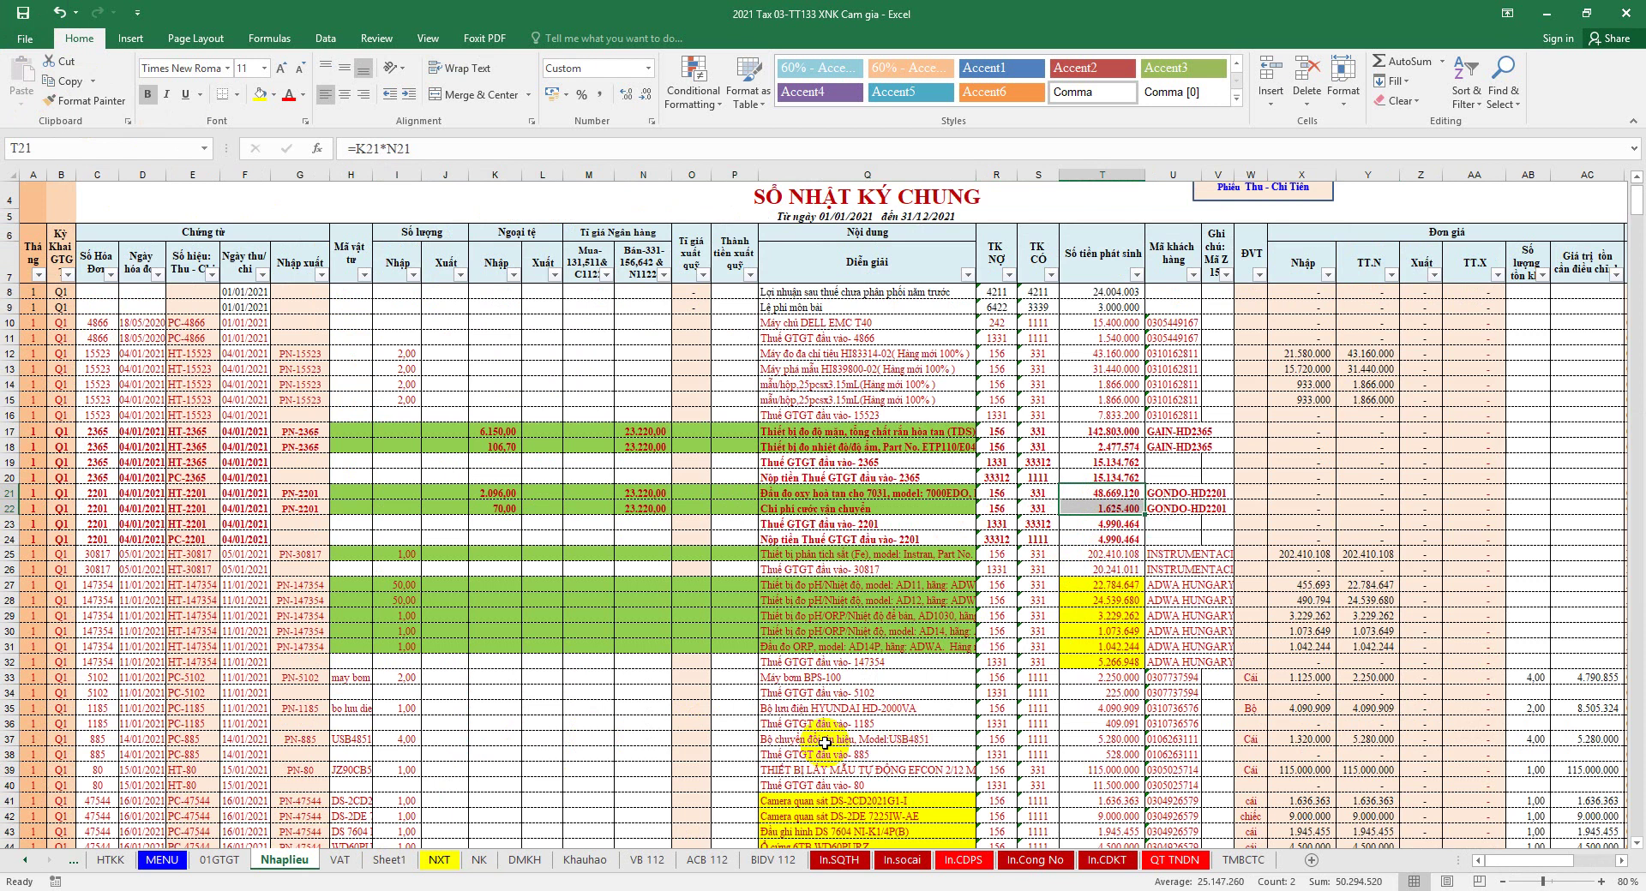
{"action": "left_click", "coordinate": [478, 860]}
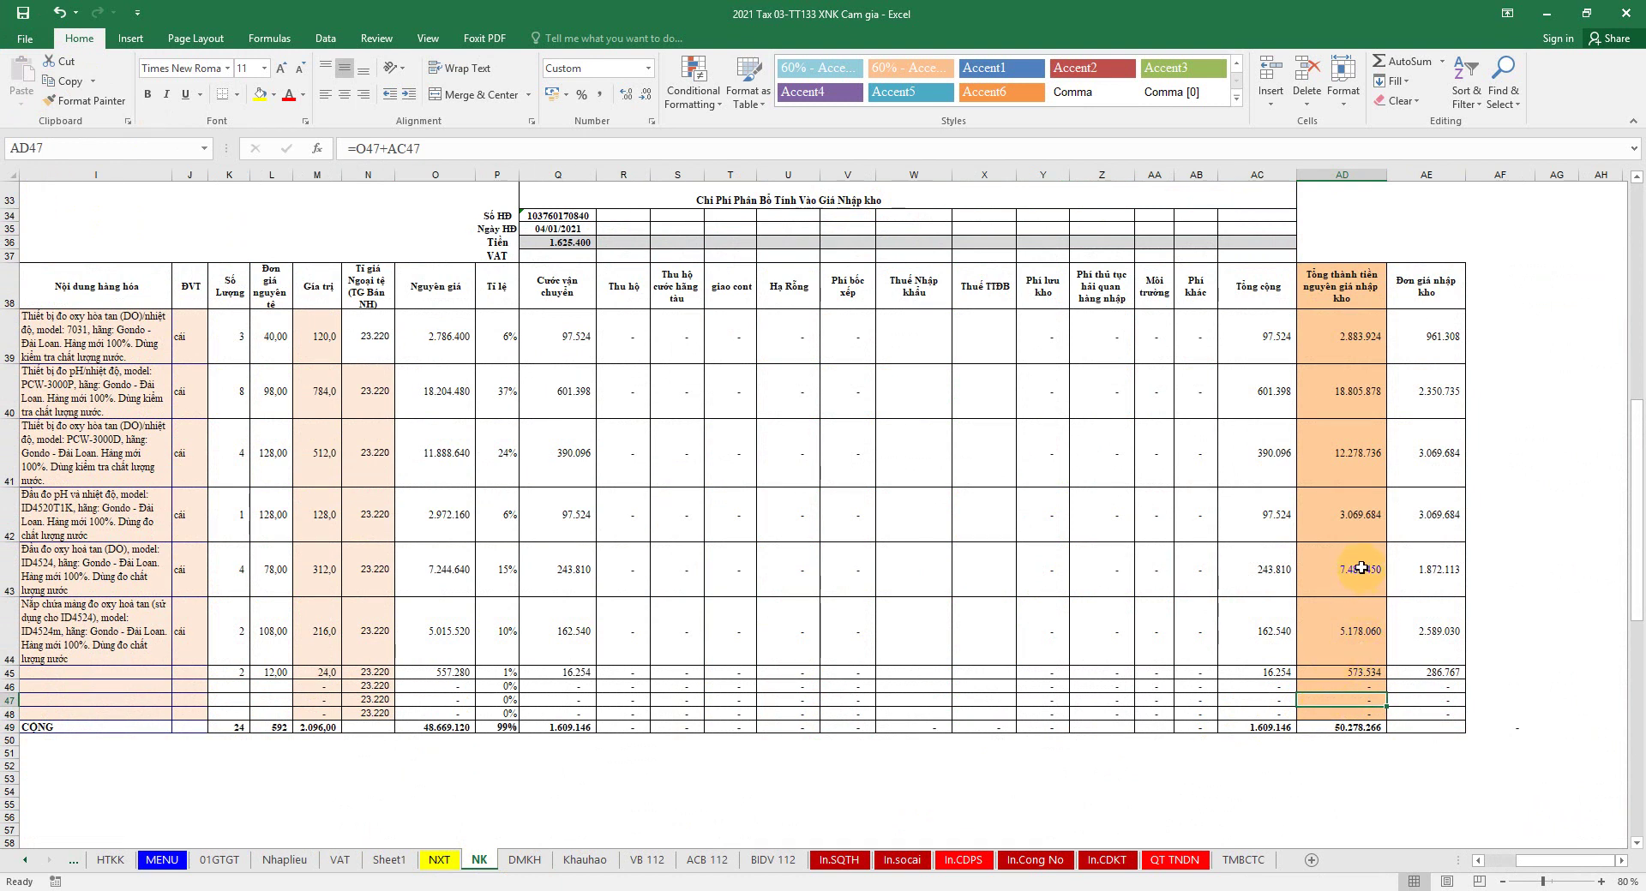
{"action": "left_click", "coordinate": [1352, 349]}
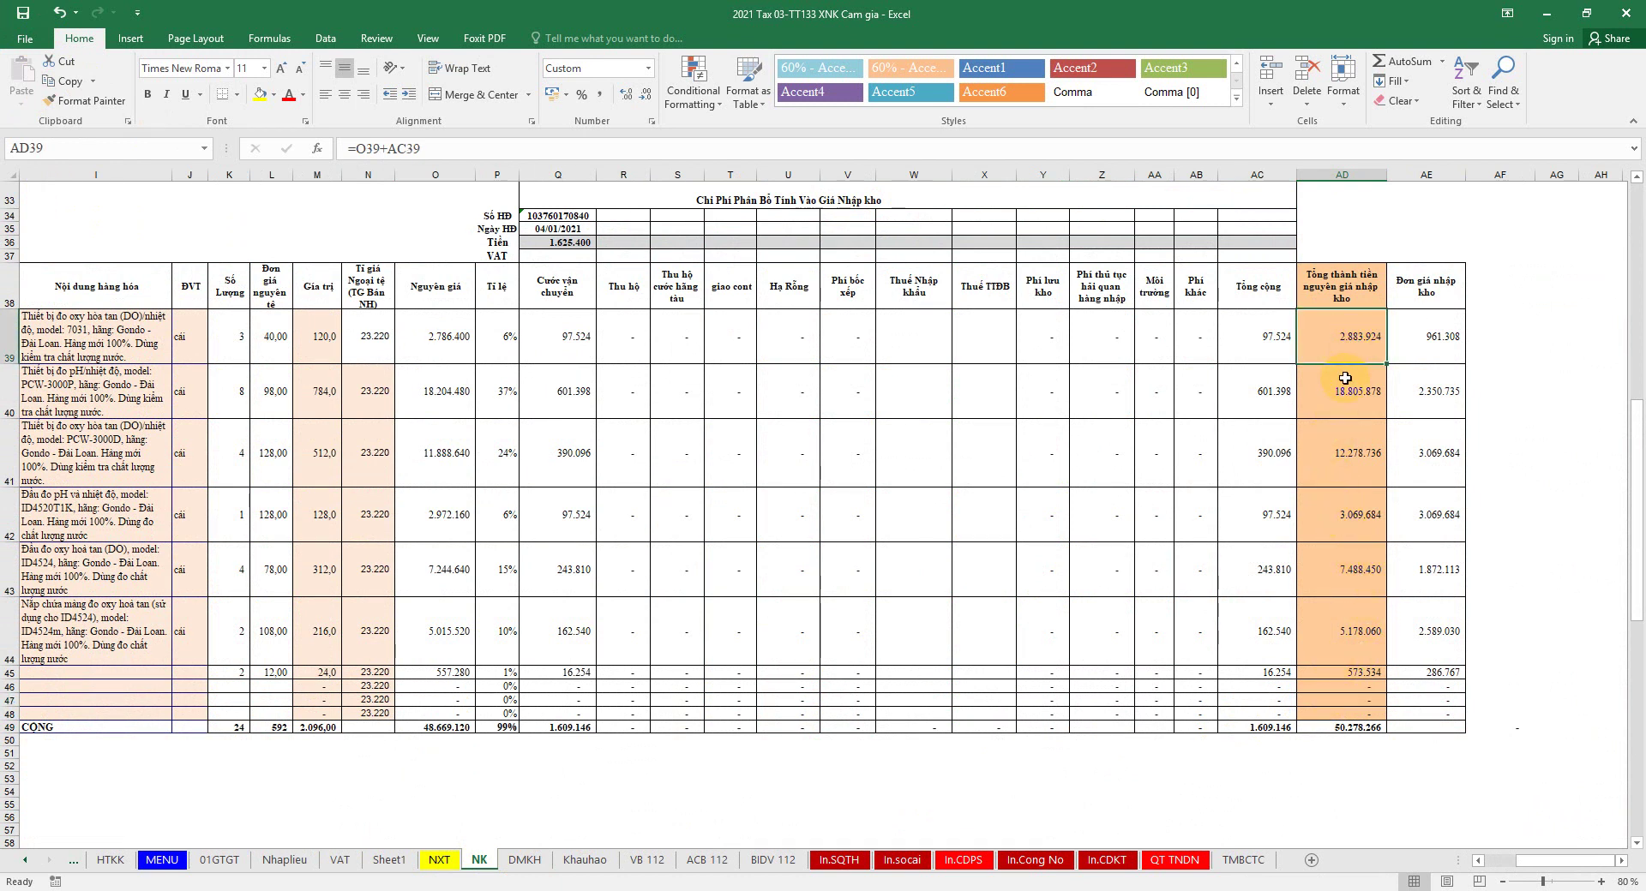
{"action": "left_click", "coordinate": [463, 727]}
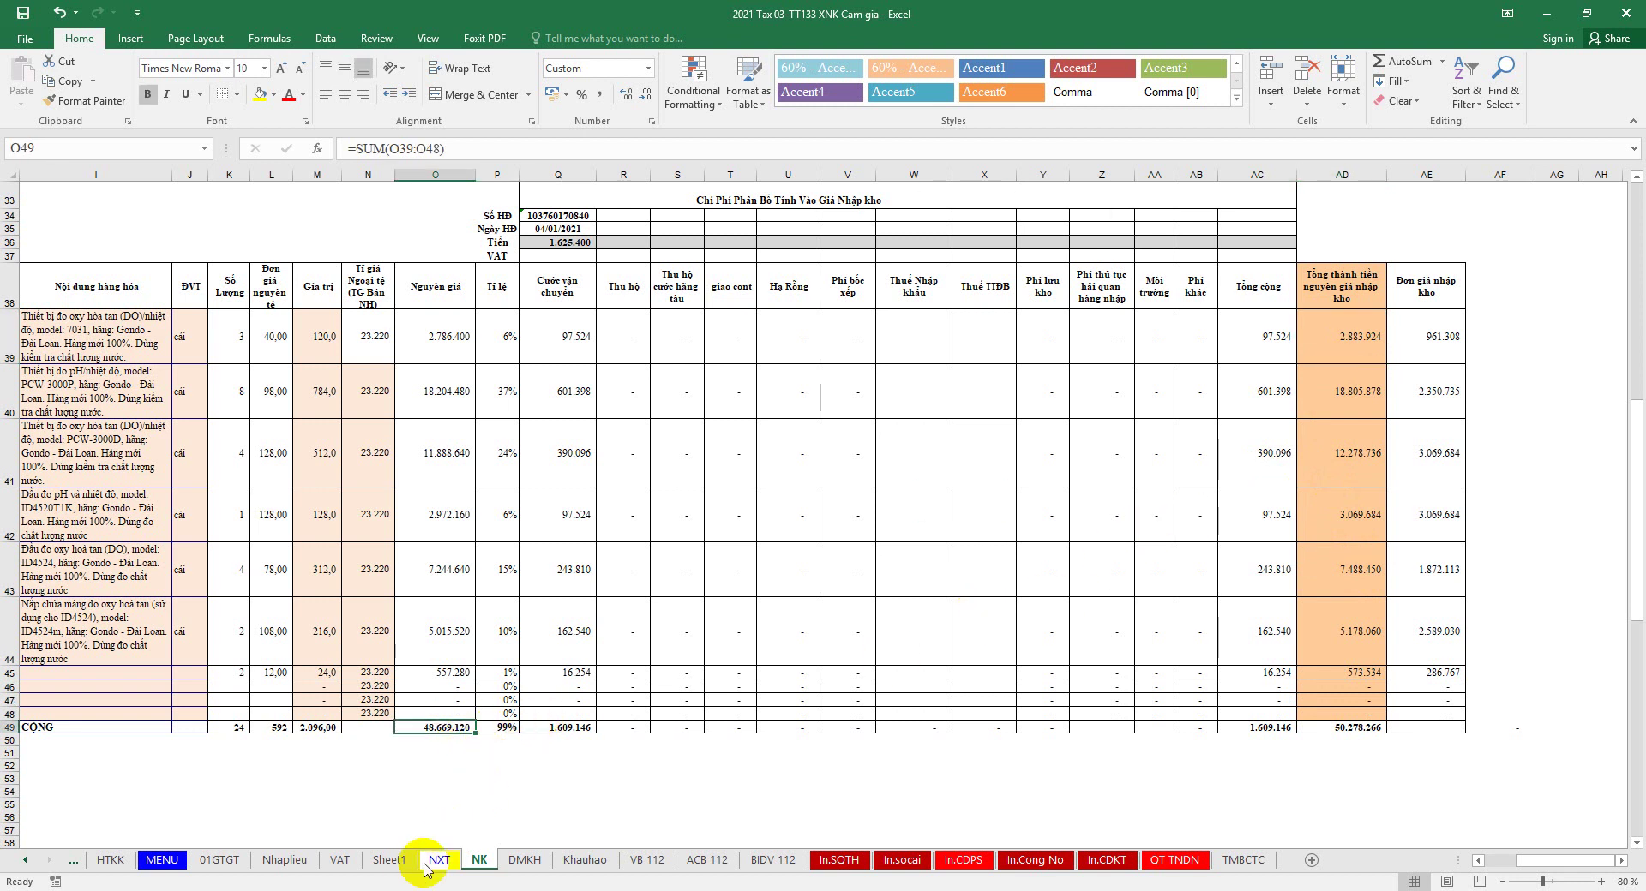
{"action": "left_click", "coordinate": [284, 860]}
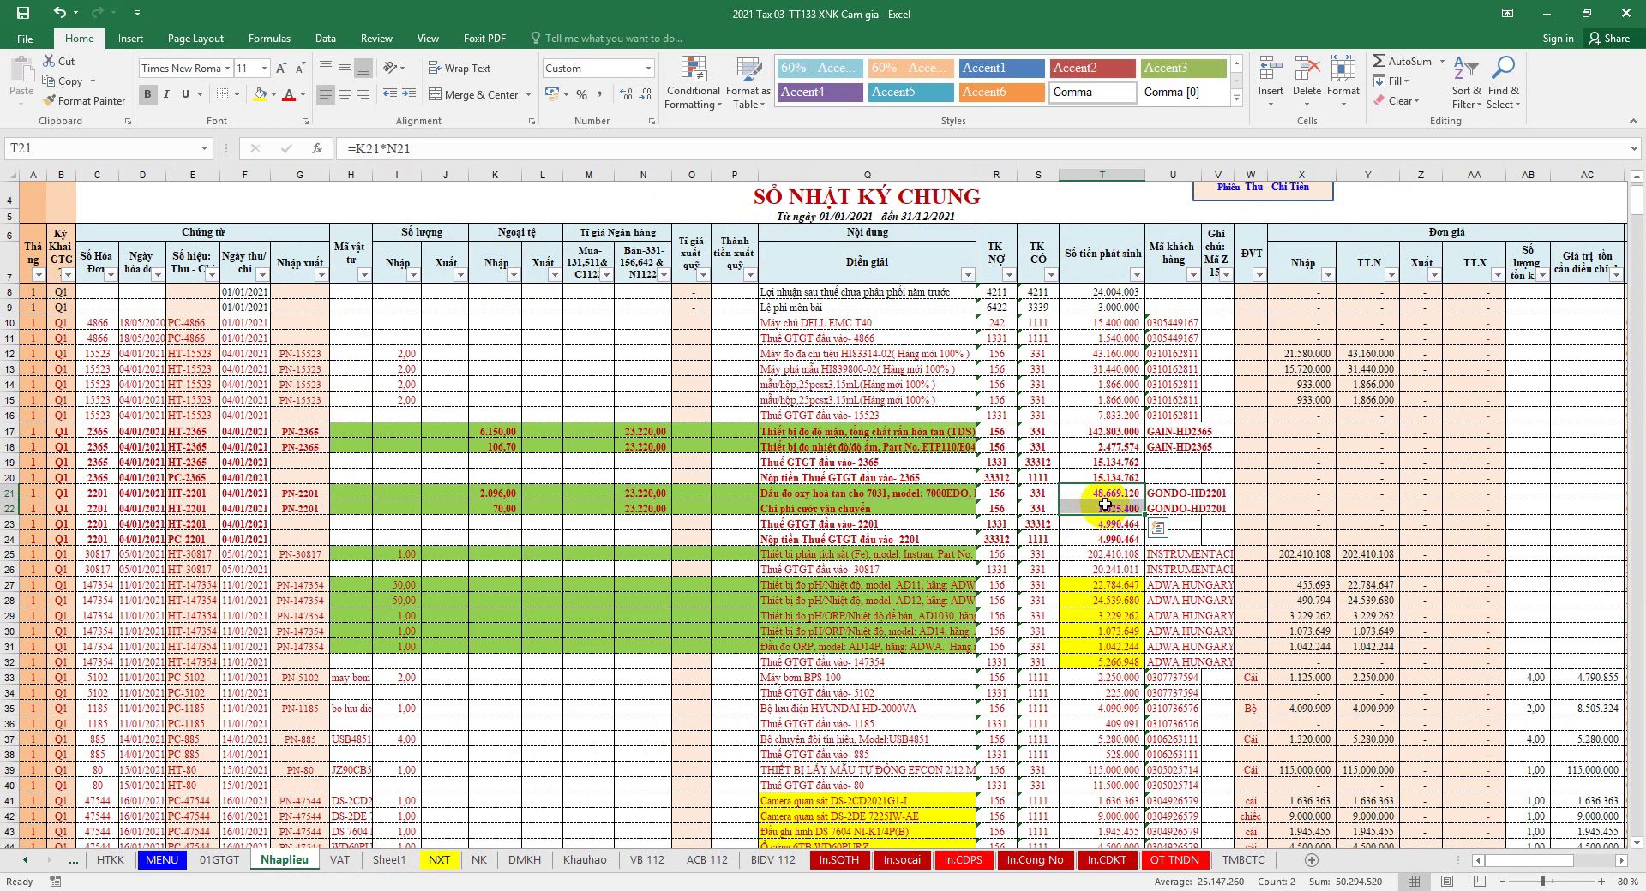
{"action": "left_click", "coordinate": [1102, 493]}
{"action": "key", "text": "Down"}
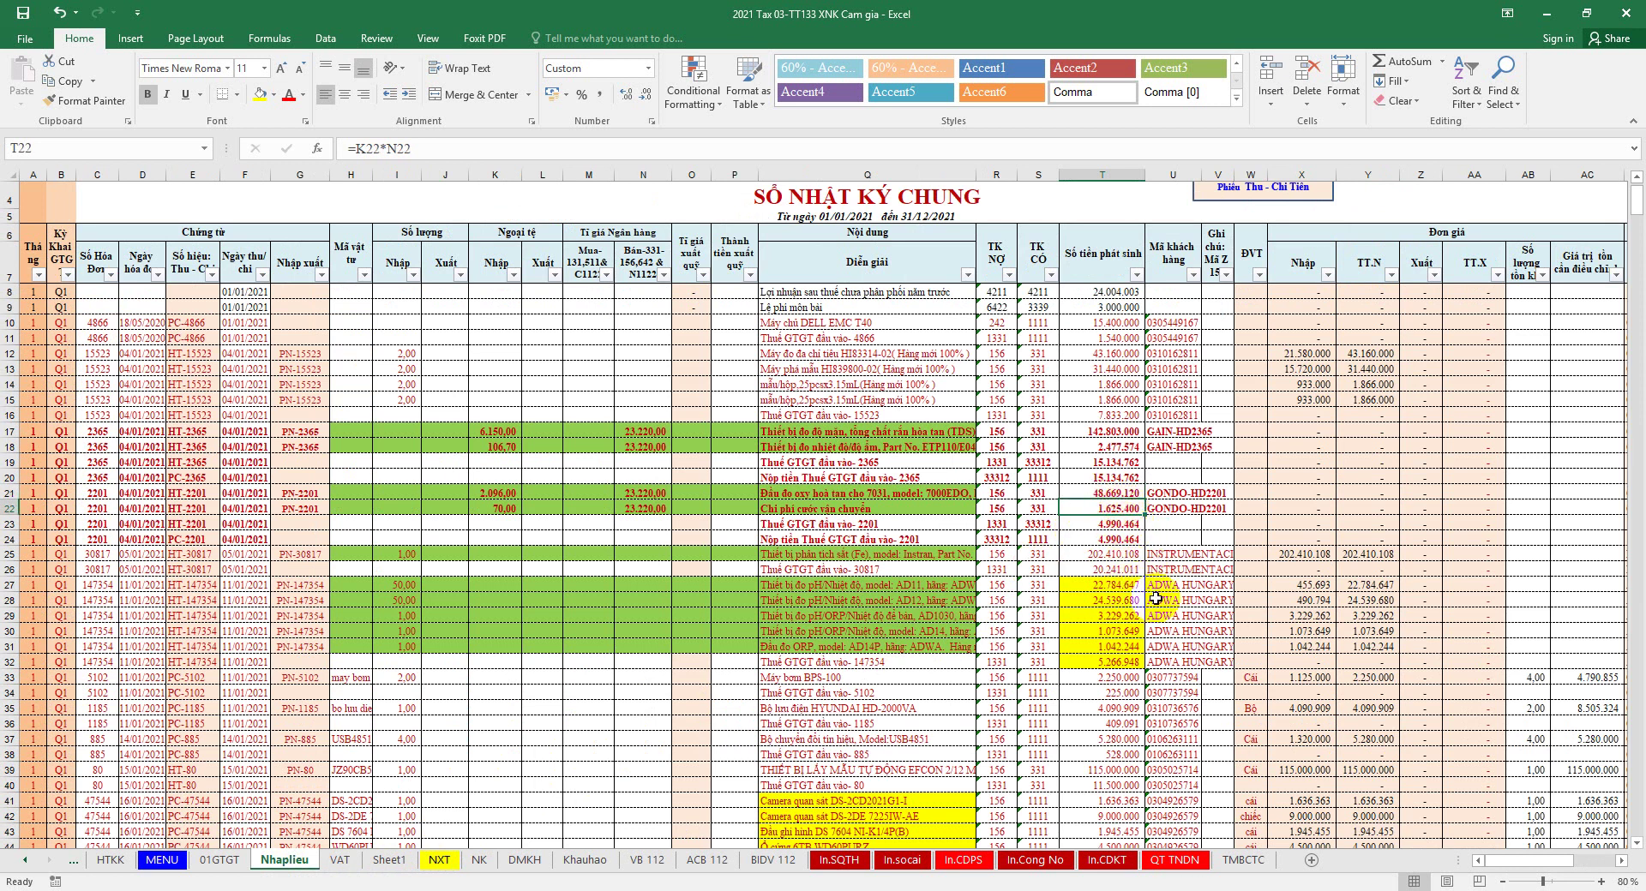
Step: Compare the NK freight total in Q49 with Q36, and inspect the allocation formulas in Q39:Q48
{"action": "left_click", "coordinate": [479, 860]}
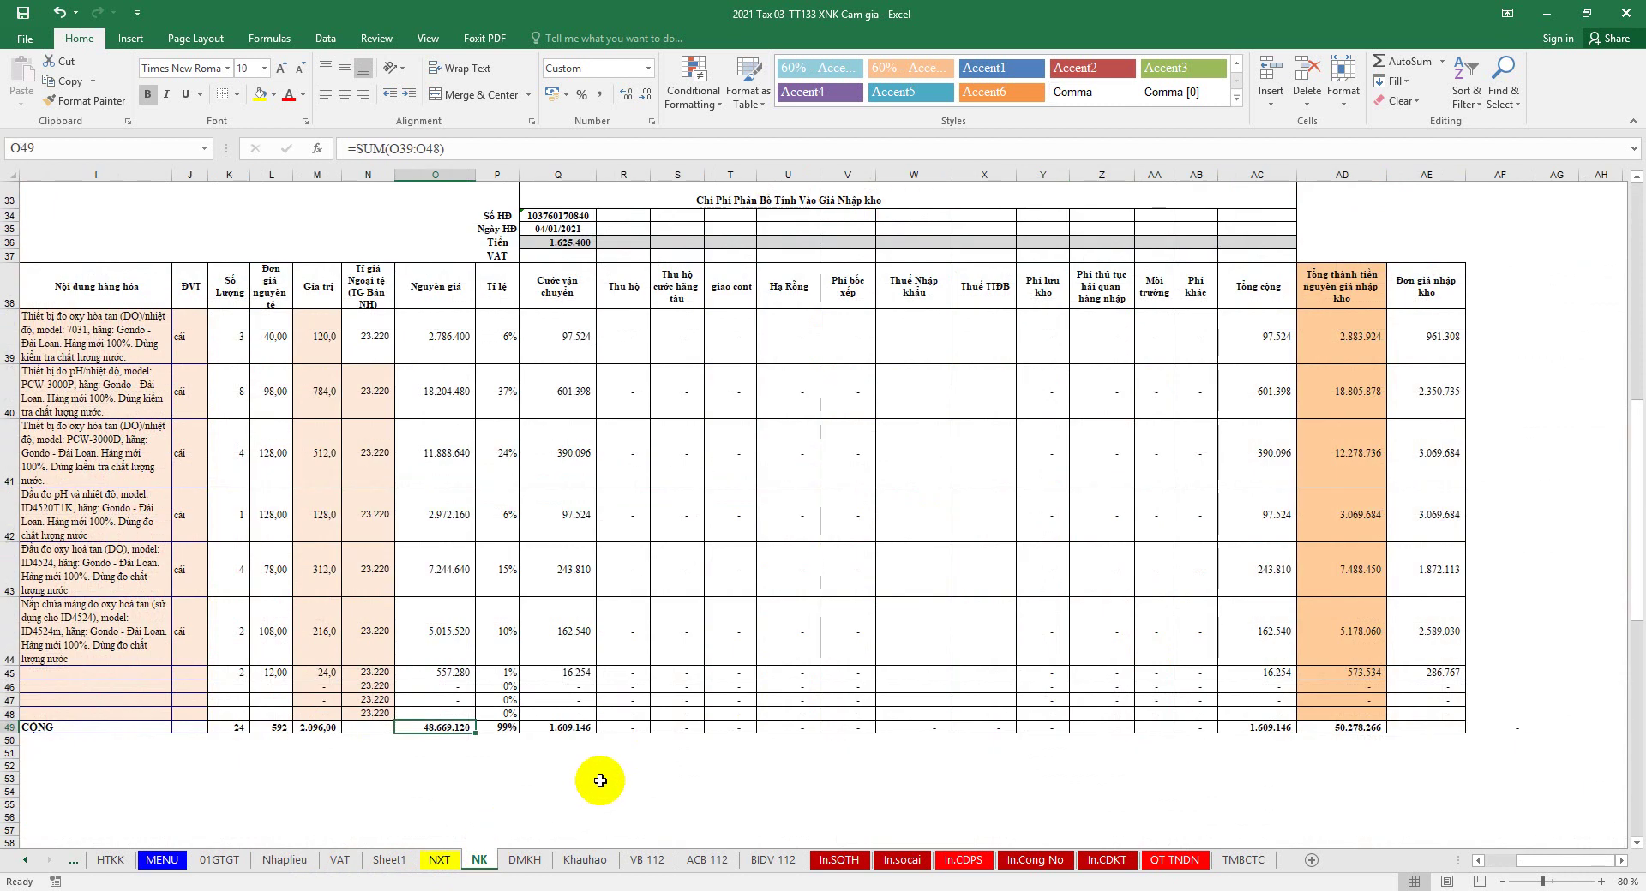
{"action": "left_click", "coordinate": [566, 727]}
{"action": "left_click", "coordinate": [579, 240]}
{"action": "left_click_drag", "start_coordinate": [577, 331], "coordinate": [553, 708]}
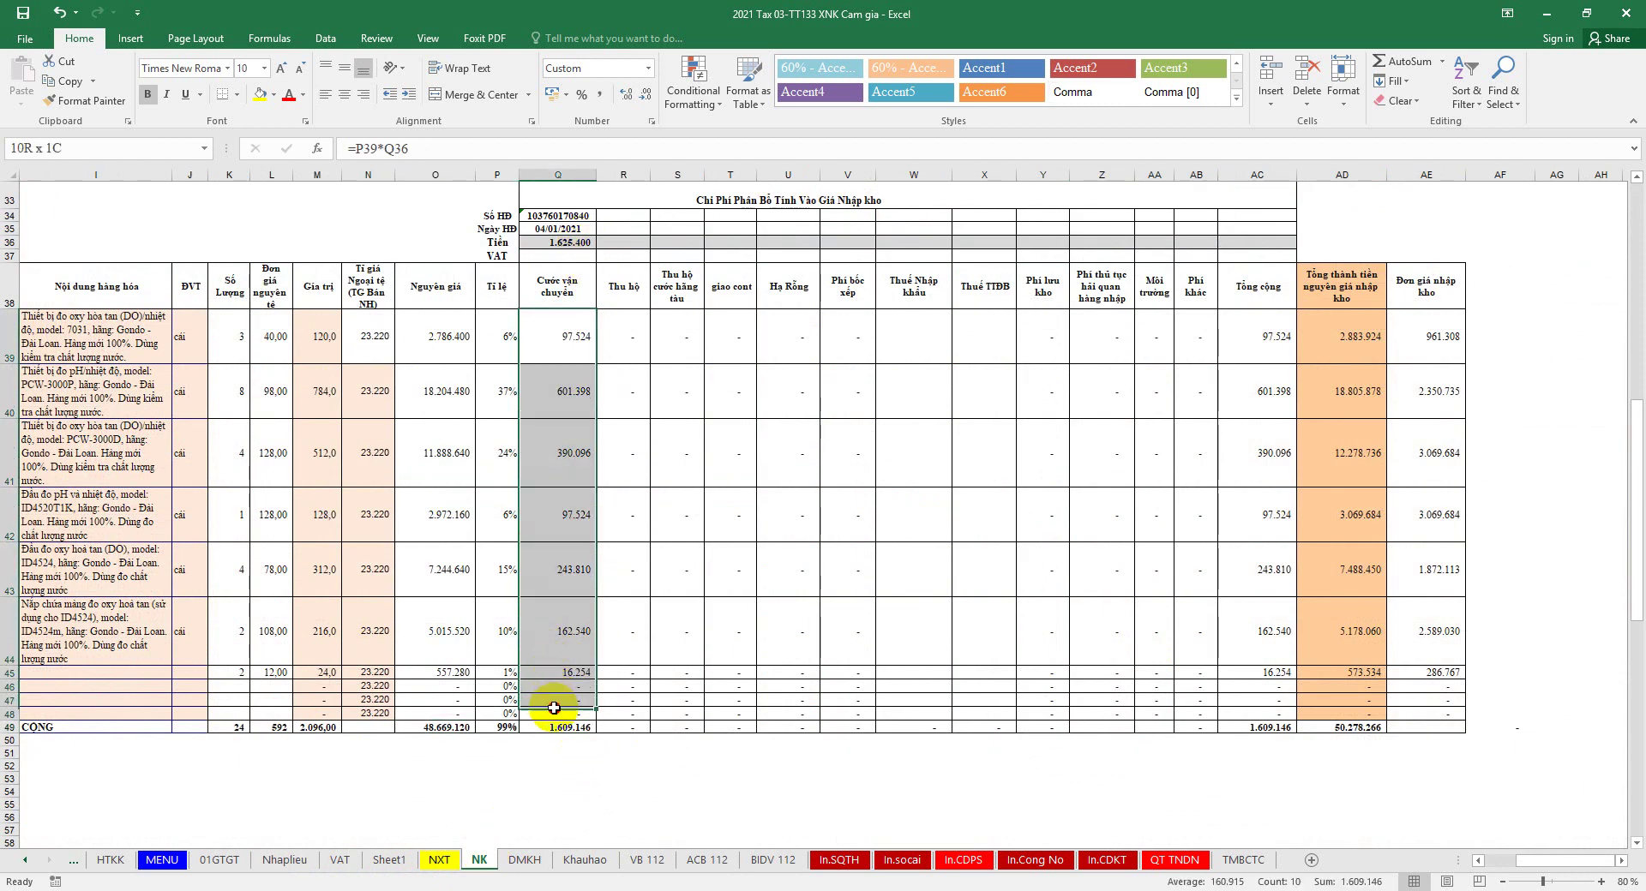
{"action": "left_click", "coordinate": [556, 713]}
{"action": "left_click", "coordinate": [394, 149]}
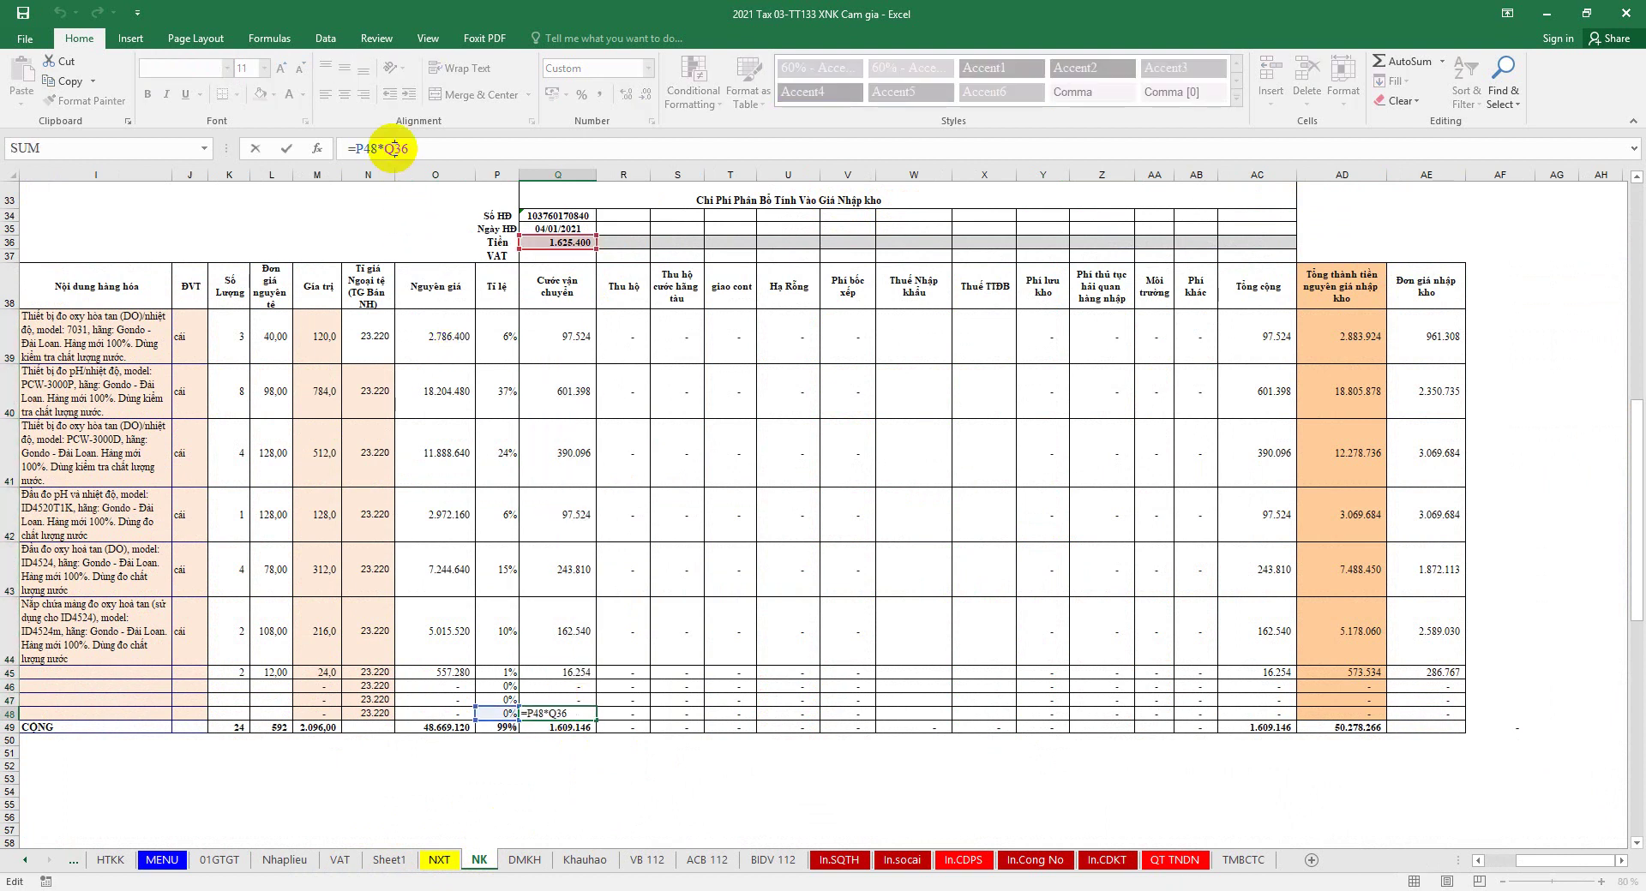
{"action": "key", "text": "Return"}
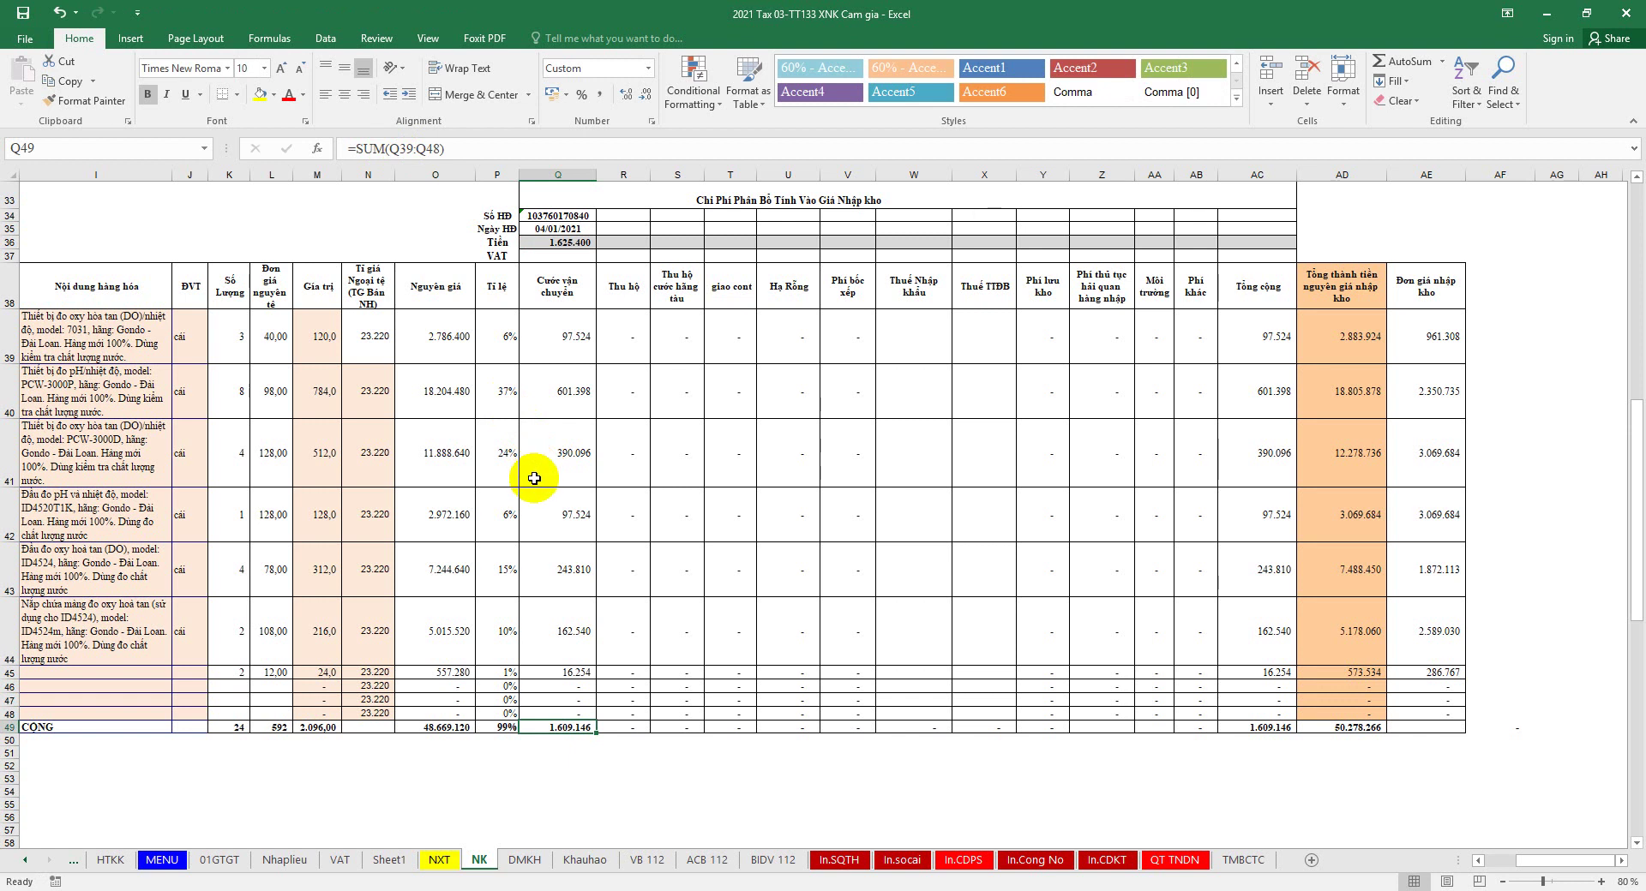
Step: Apply the comma number format with two decimals to the freight allocation amounts in Q39:Q48
{"action": "left_click_drag", "start_coordinate": [551, 338], "coordinate": [548, 712]}
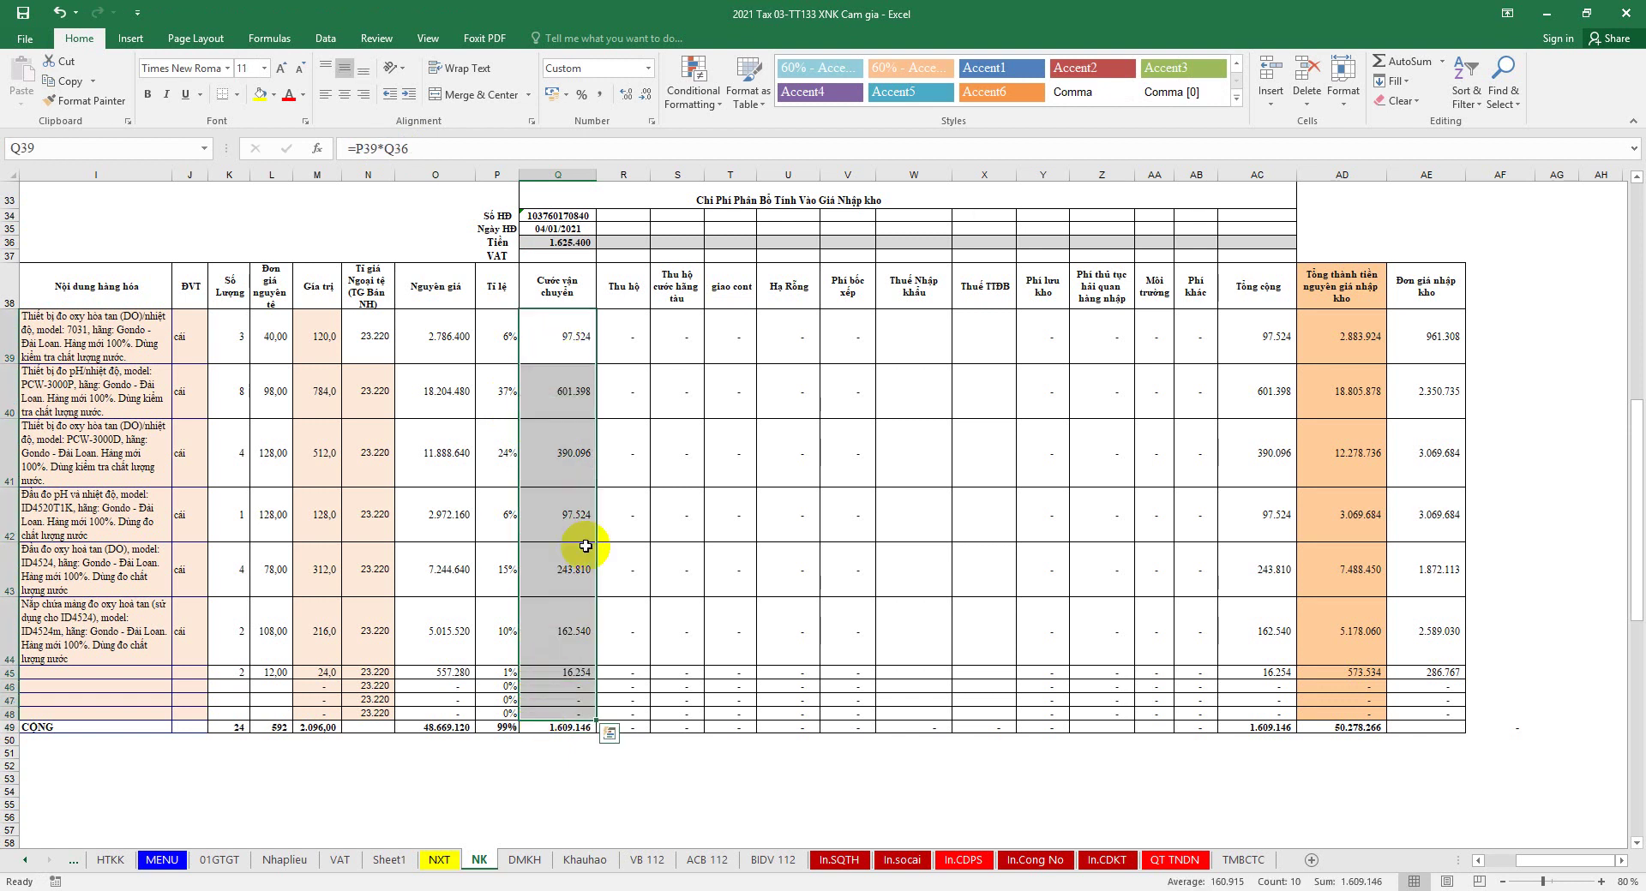
{"action": "left_click", "coordinate": [599, 93]}
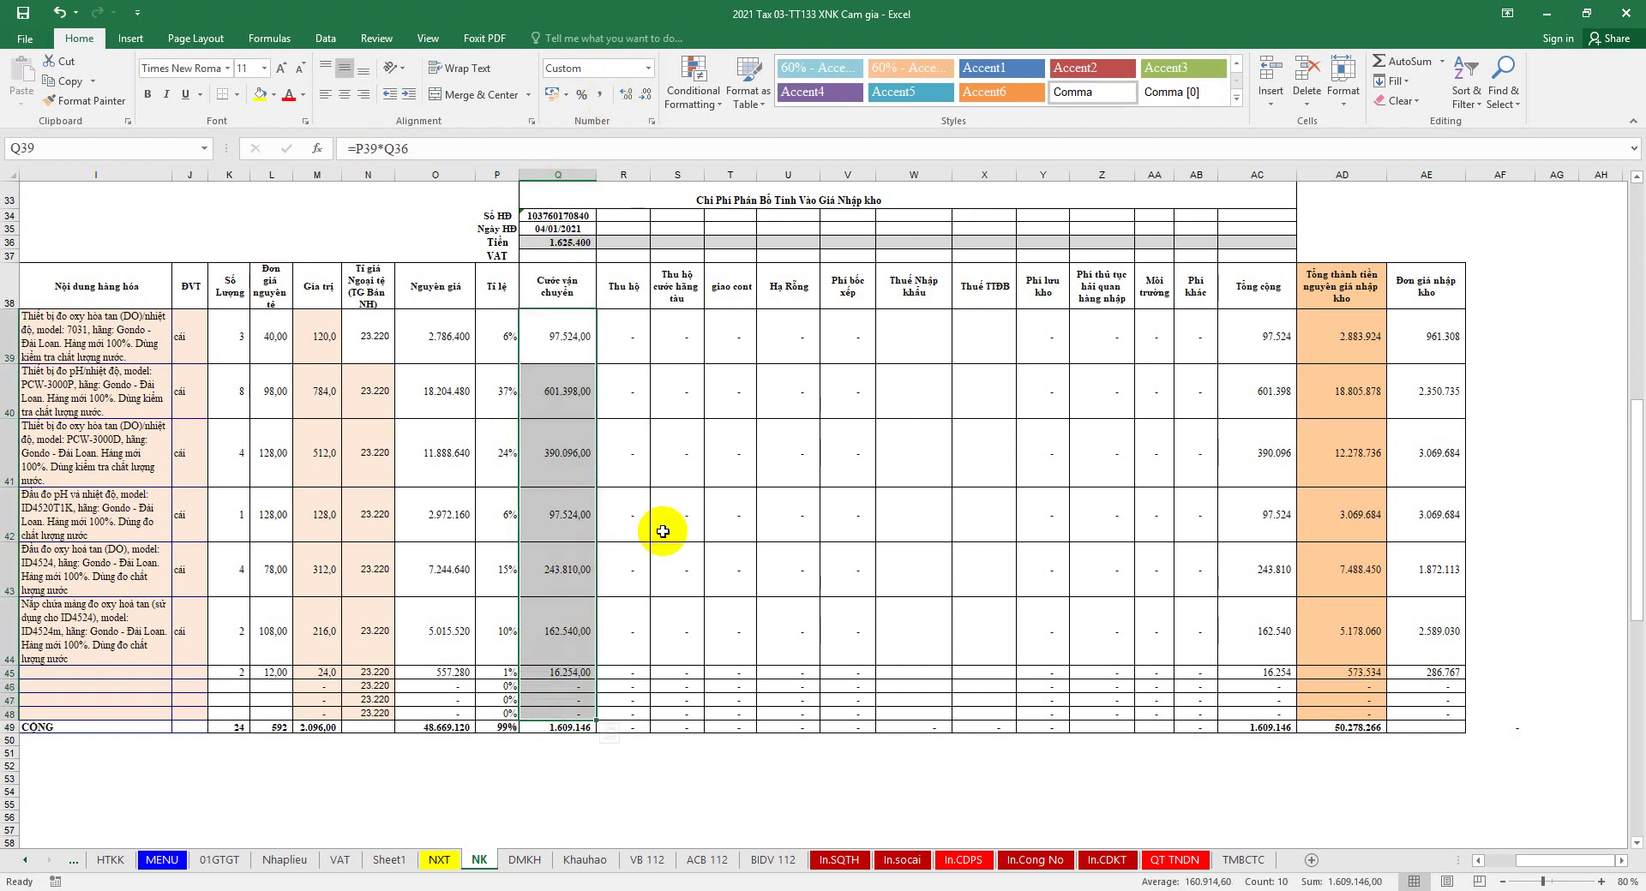
{"action": "left_click_drag", "start_coordinate": [563, 383], "coordinate": [551, 356]}
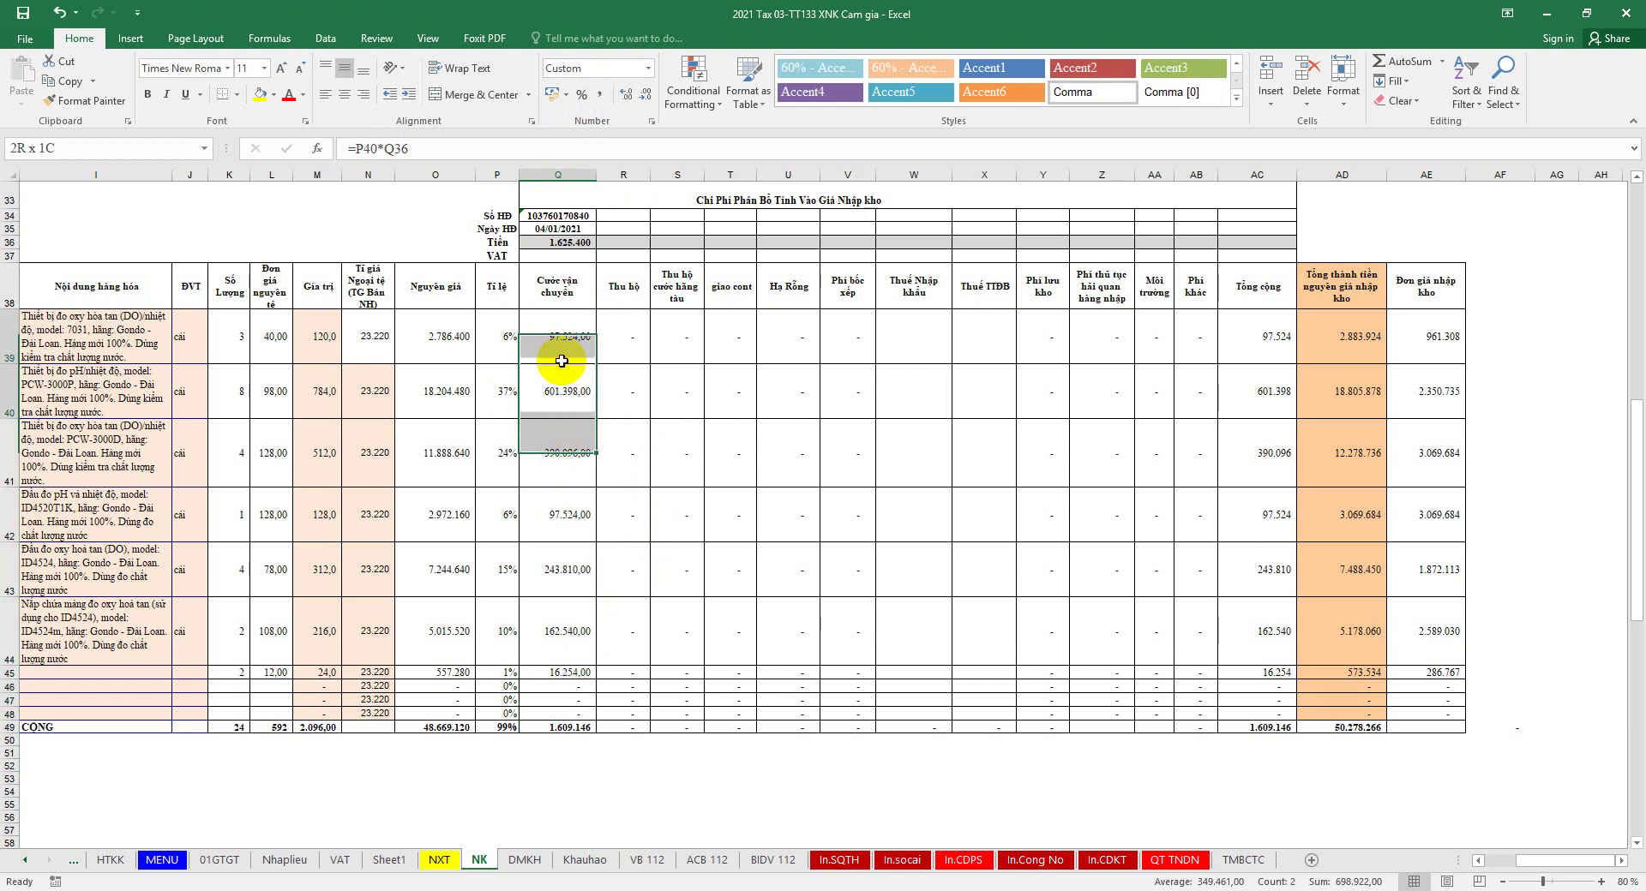
Step: Inspect the freight allocation formulas down column Q to Q45 on NK
{"action": "key", "text": "Down"}
{"action": "key", "text": "Down"}
{"action": "key", "text": "Down"}
{"action": "key", "text": "Down"}
{"action": "key", "text": "Down"}
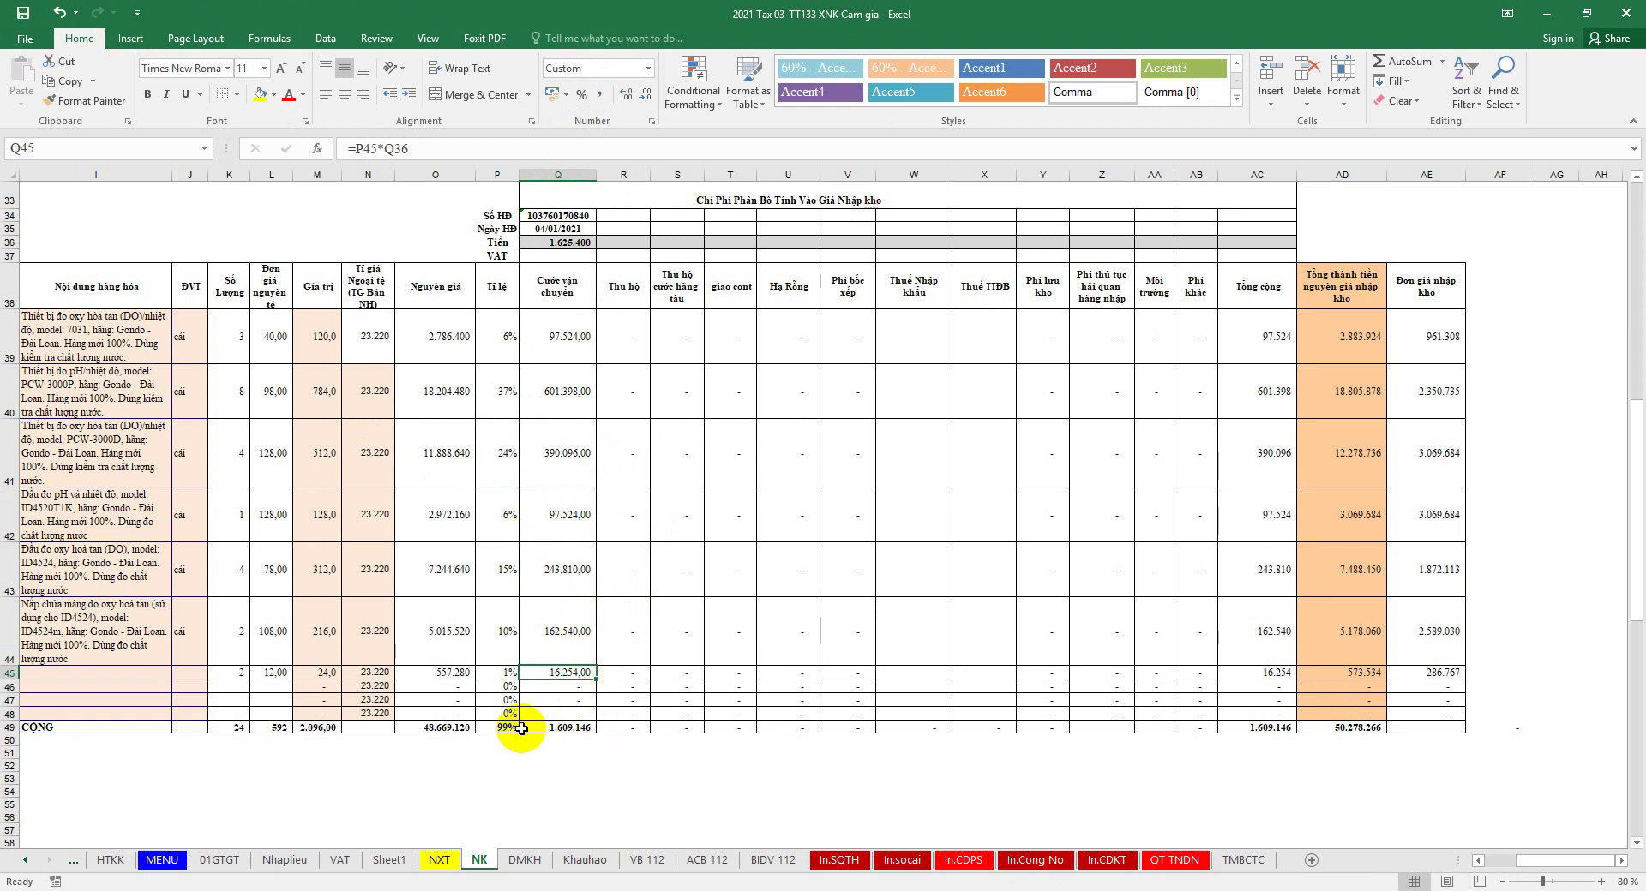
Step: Format the allocation ratios in P39:P49 as percentages with one decimal and check the ratio total in P49
{"action": "left_click_drag", "start_coordinate": [499, 336], "coordinate": [497, 728]}
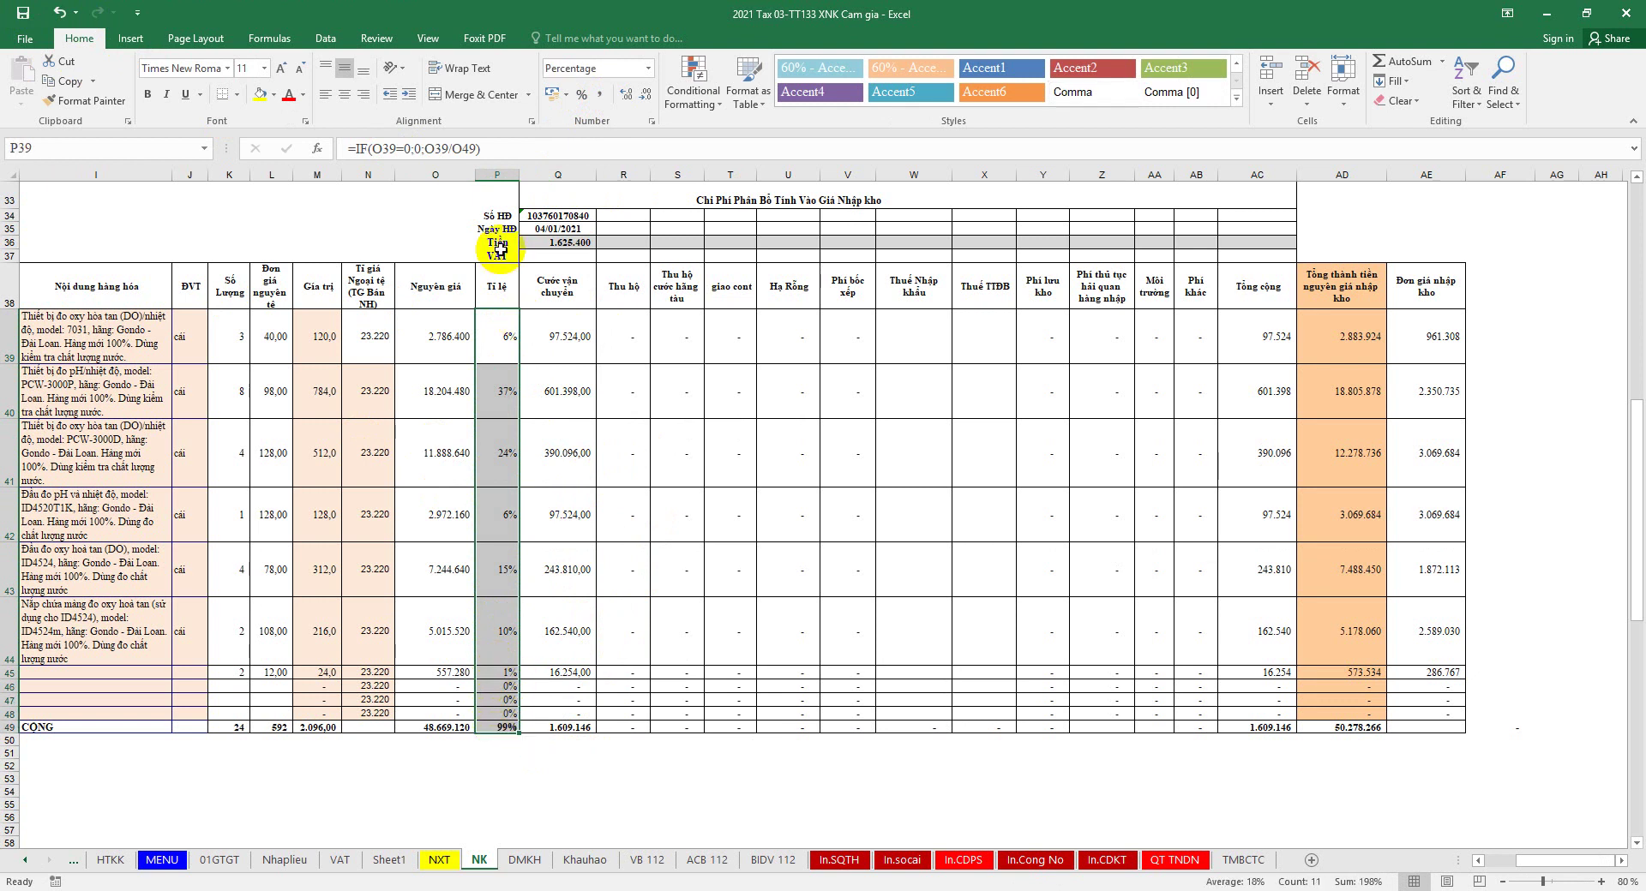
{"action": "left_click", "coordinate": [604, 93]}
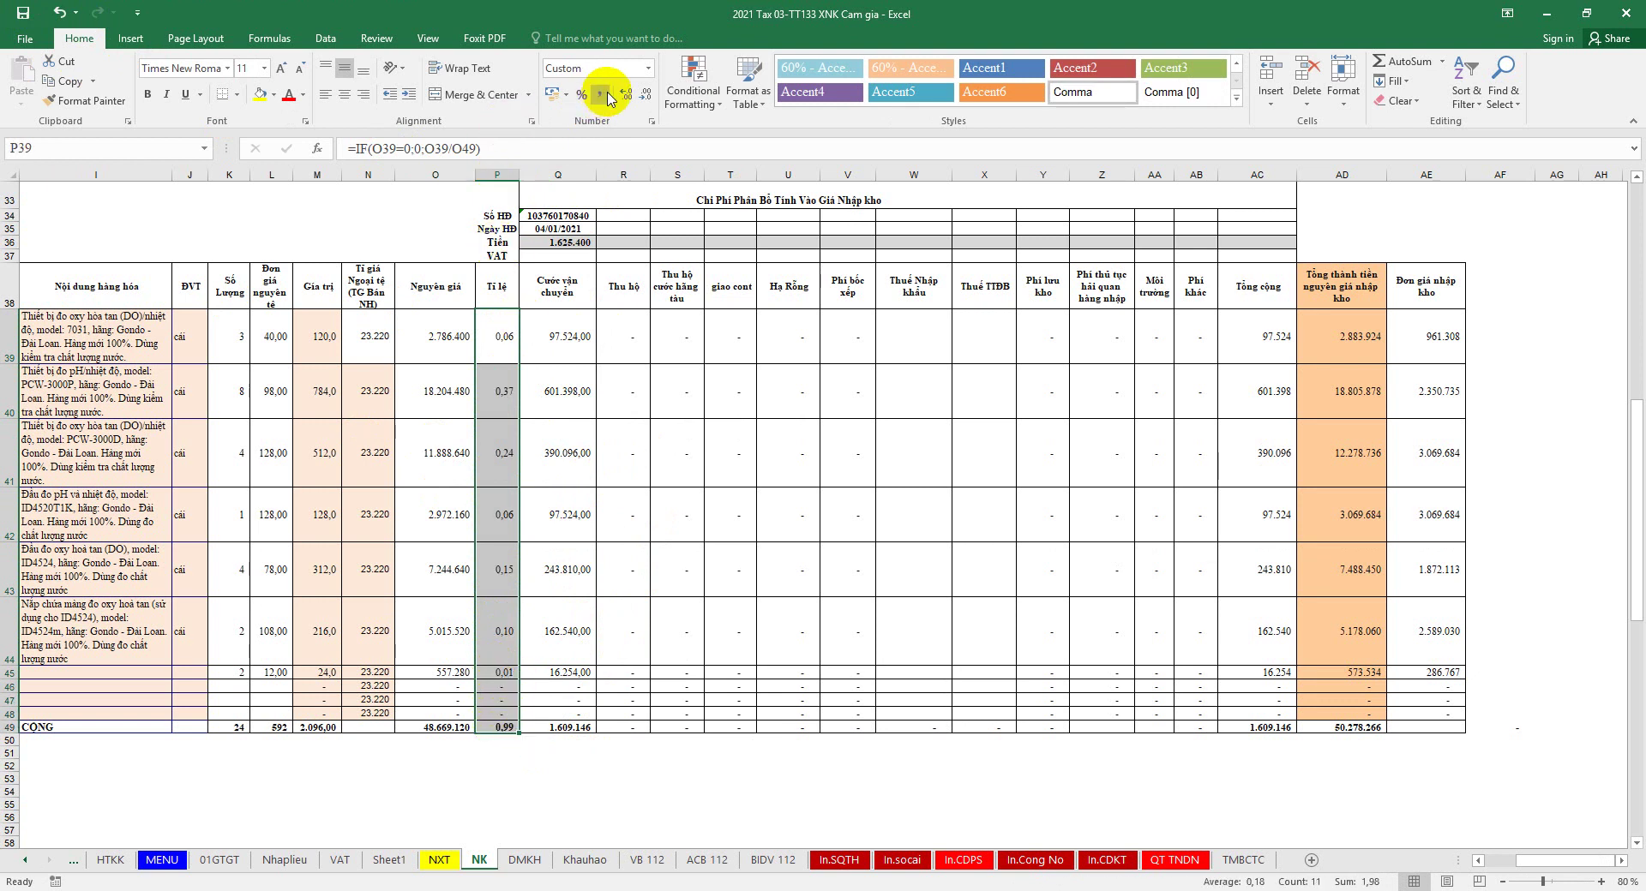
{"action": "left_click", "coordinate": [59, 12]}
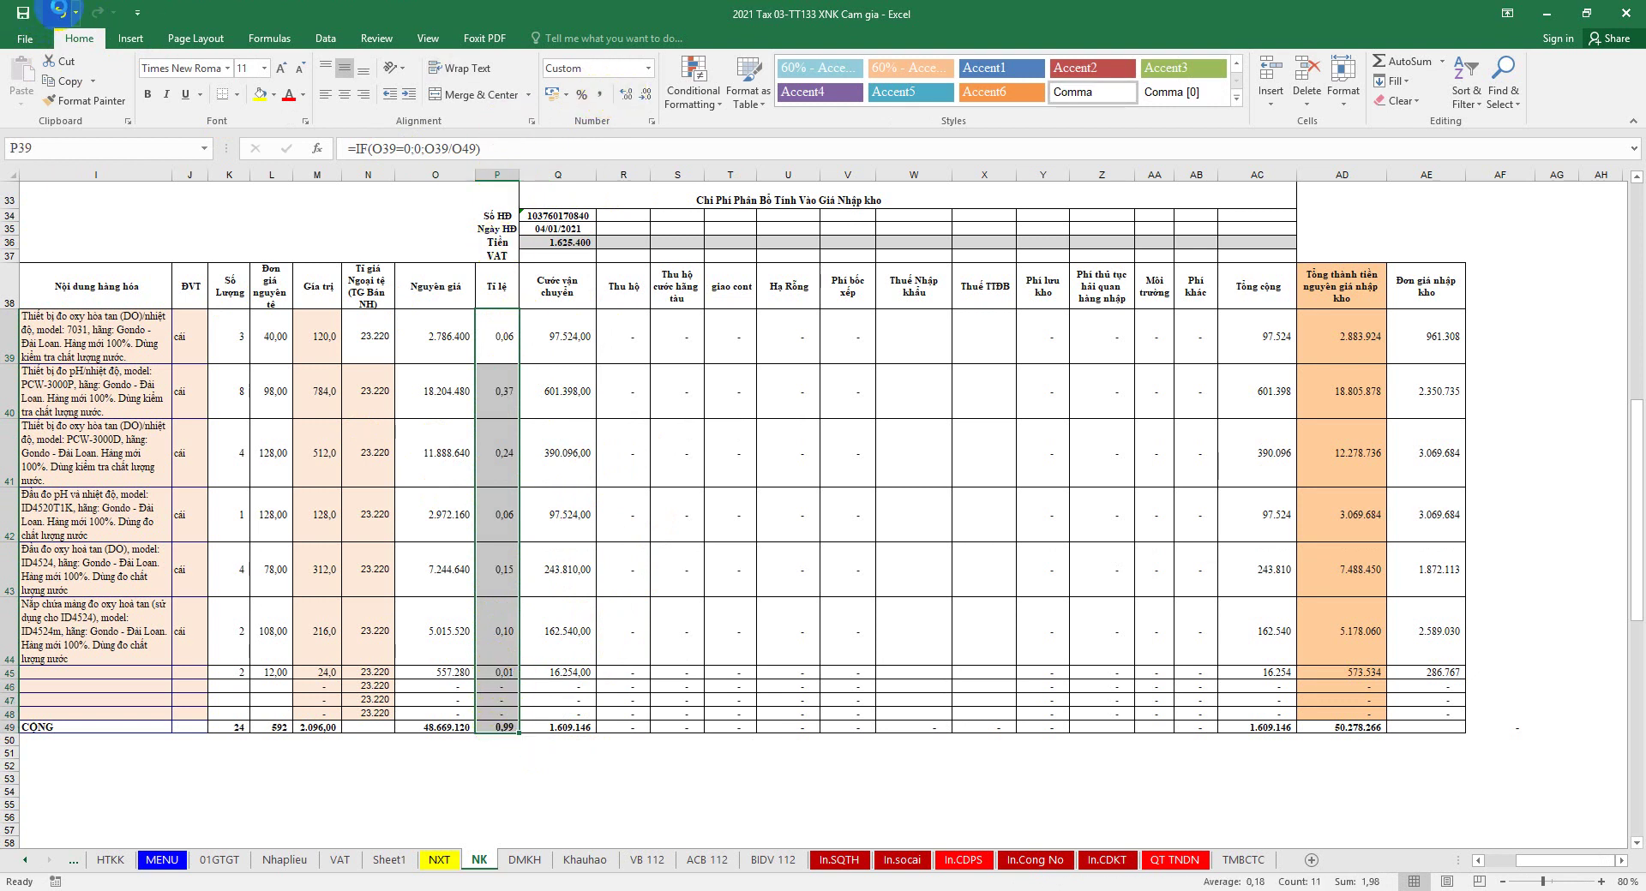
{"action": "left_click", "coordinate": [634, 99]}
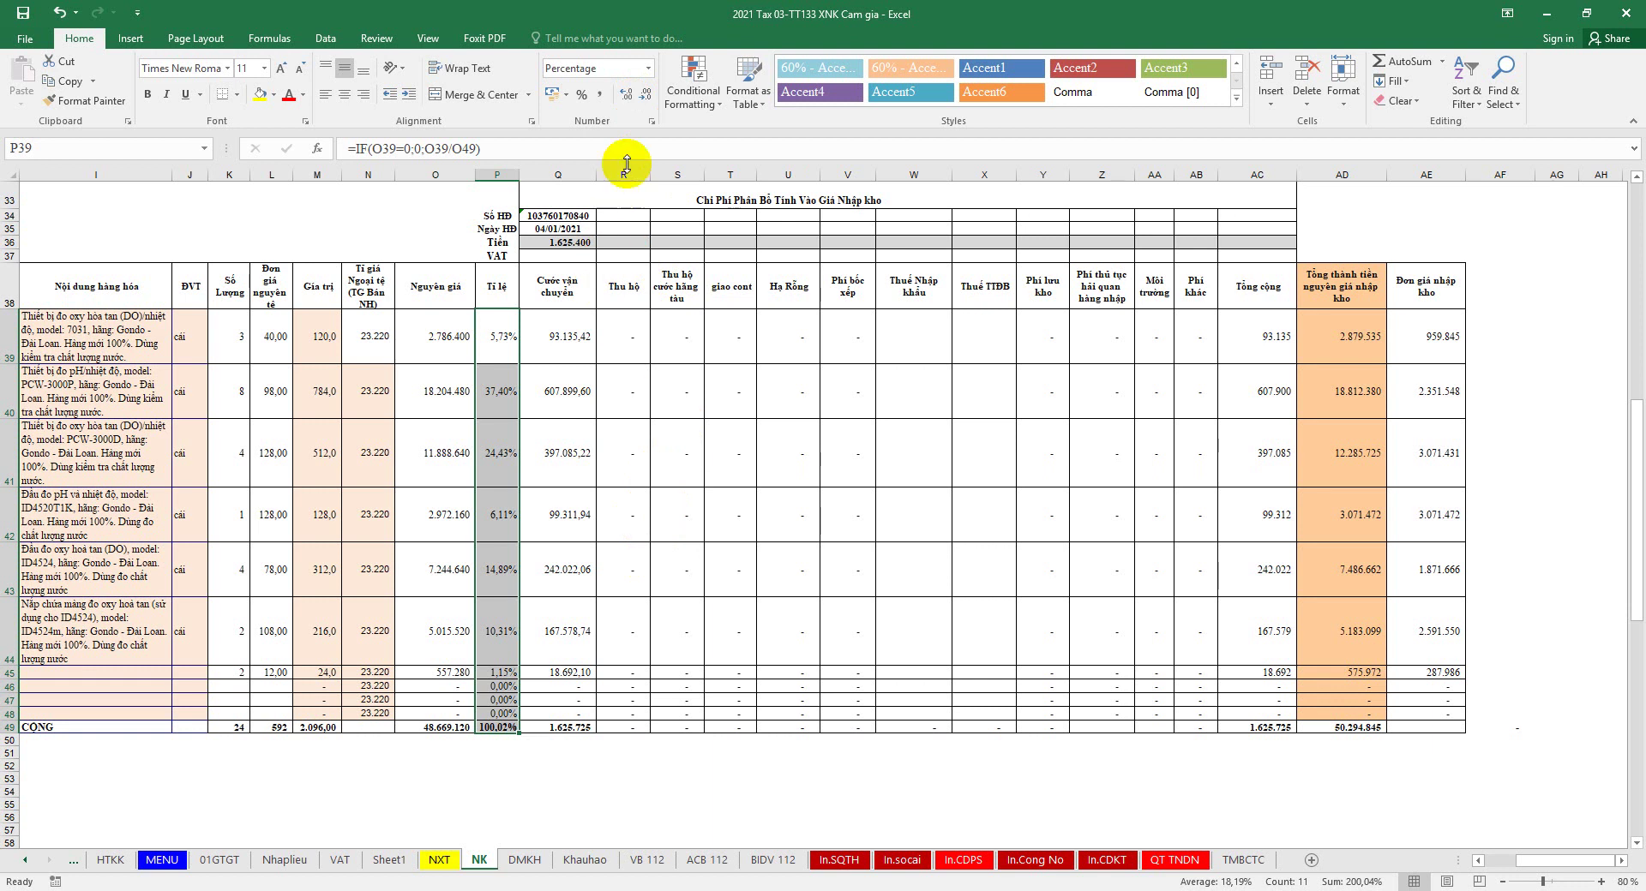
{"action": "left_click", "coordinate": [645, 96]}
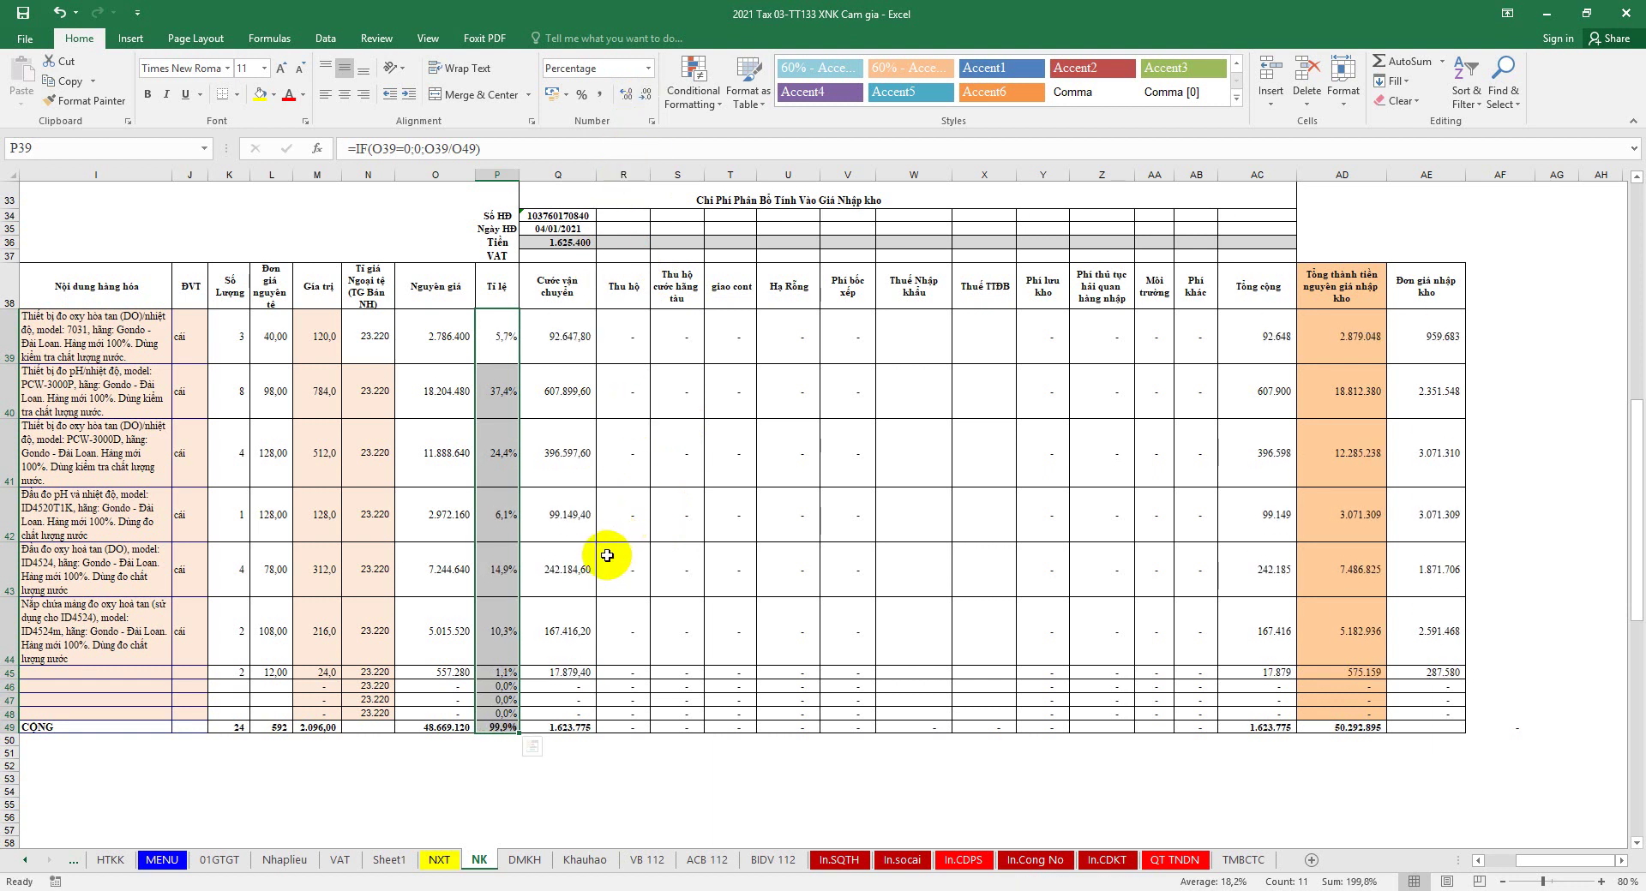
{"action": "left_click", "coordinate": [502, 337]}
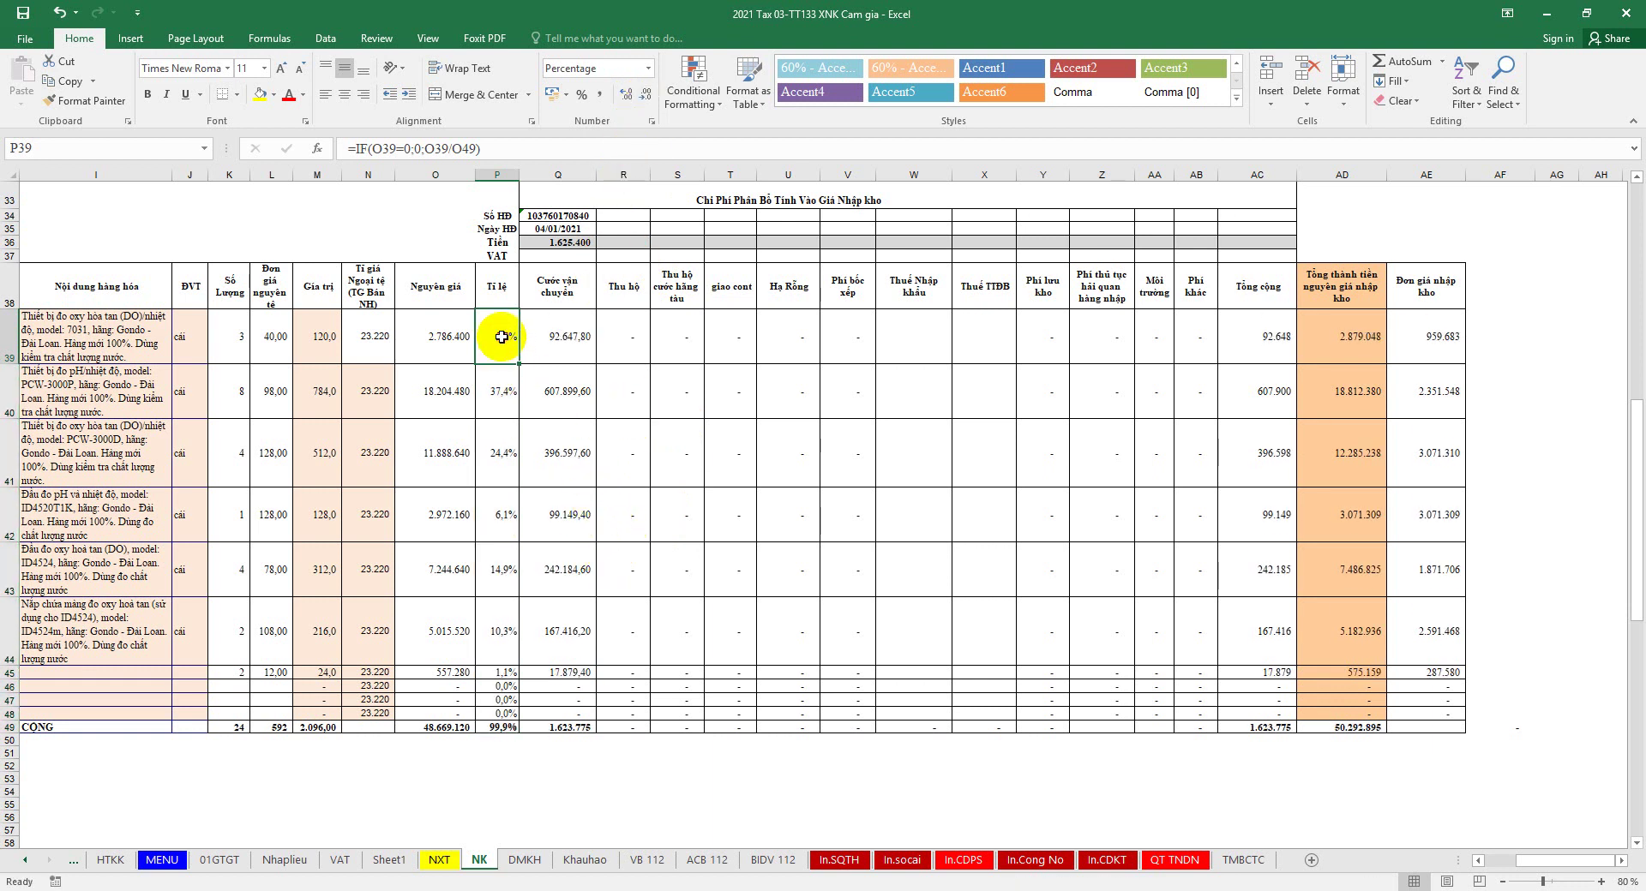
{"action": "left_click", "coordinate": [504, 512]}
{"action": "left_click", "coordinate": [504, 726]}
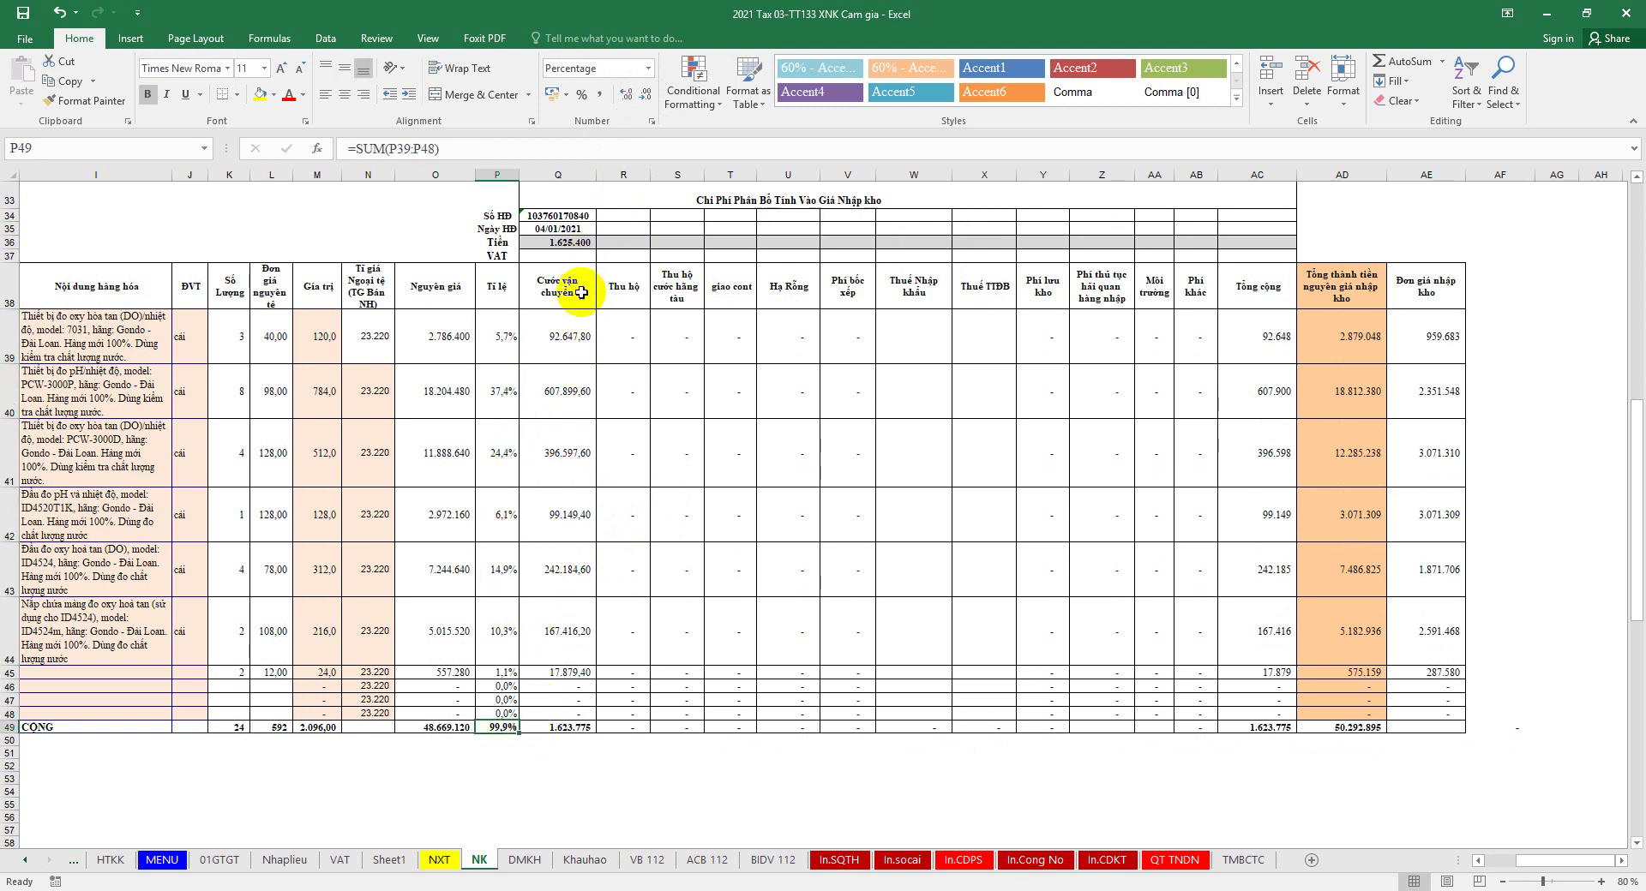
Step: Remove the decimals from the freight allocation amounts in Q39:Q49
{"action": "left_click_drag", "start_coordinate": [577, 337], "coordinate": [567, 724]}
{"action": "left_click", "coordinate": [648, 95]}
{"action": "left_click", "coordinate": [648, 95]}
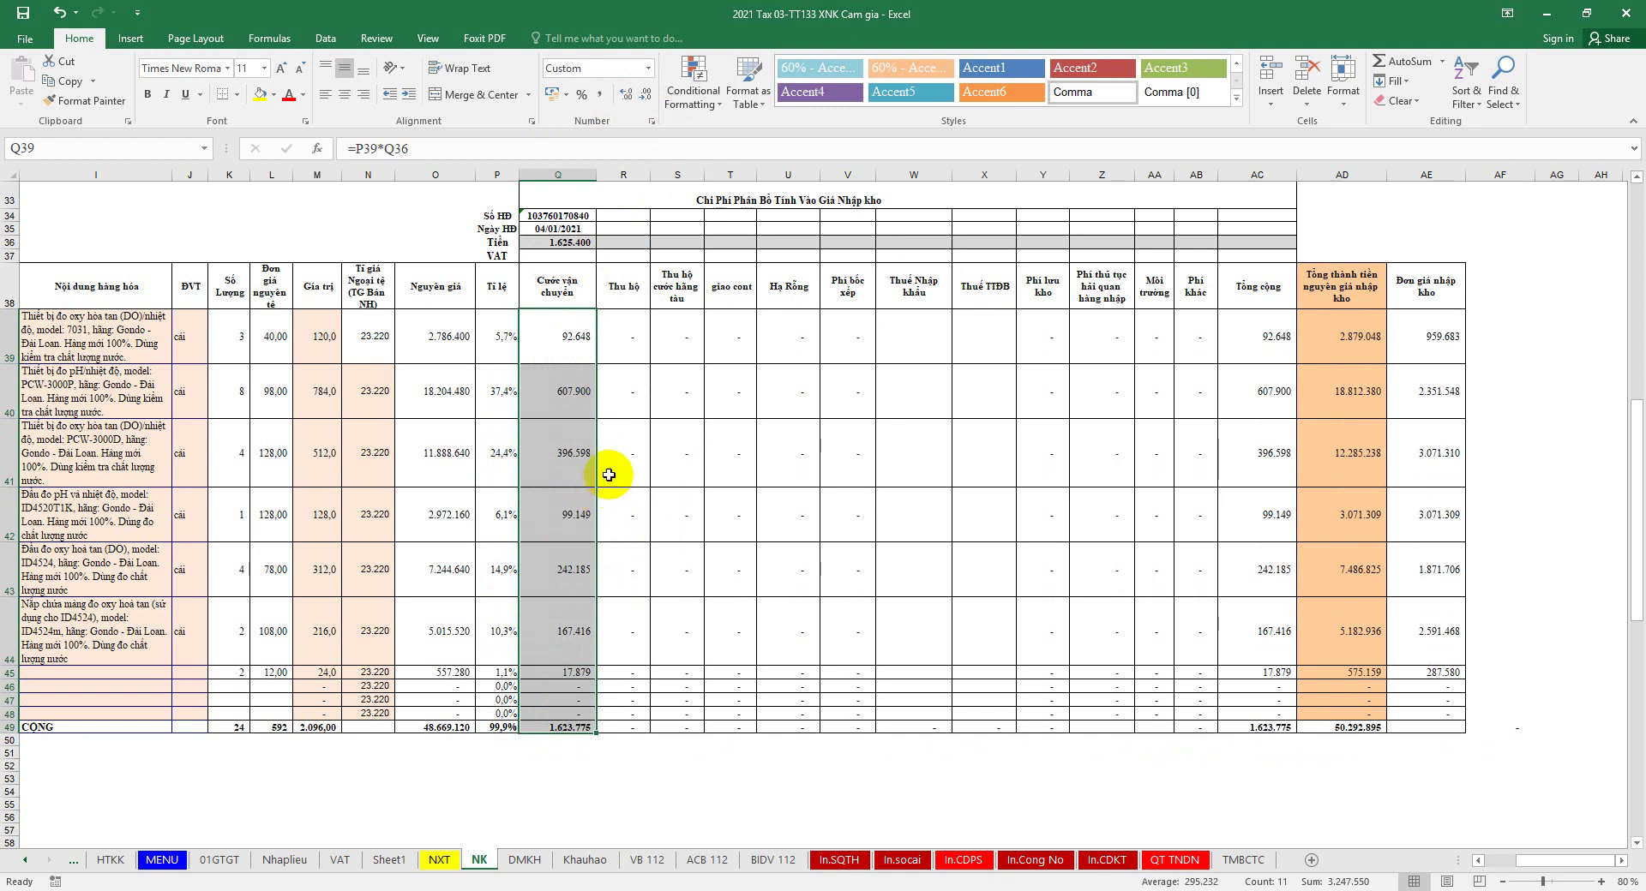
Step: Calculate the unallocated freight difference in Q50 with =Q36-Q49
{"action": "left_click", "coordinate": [547, 739]}
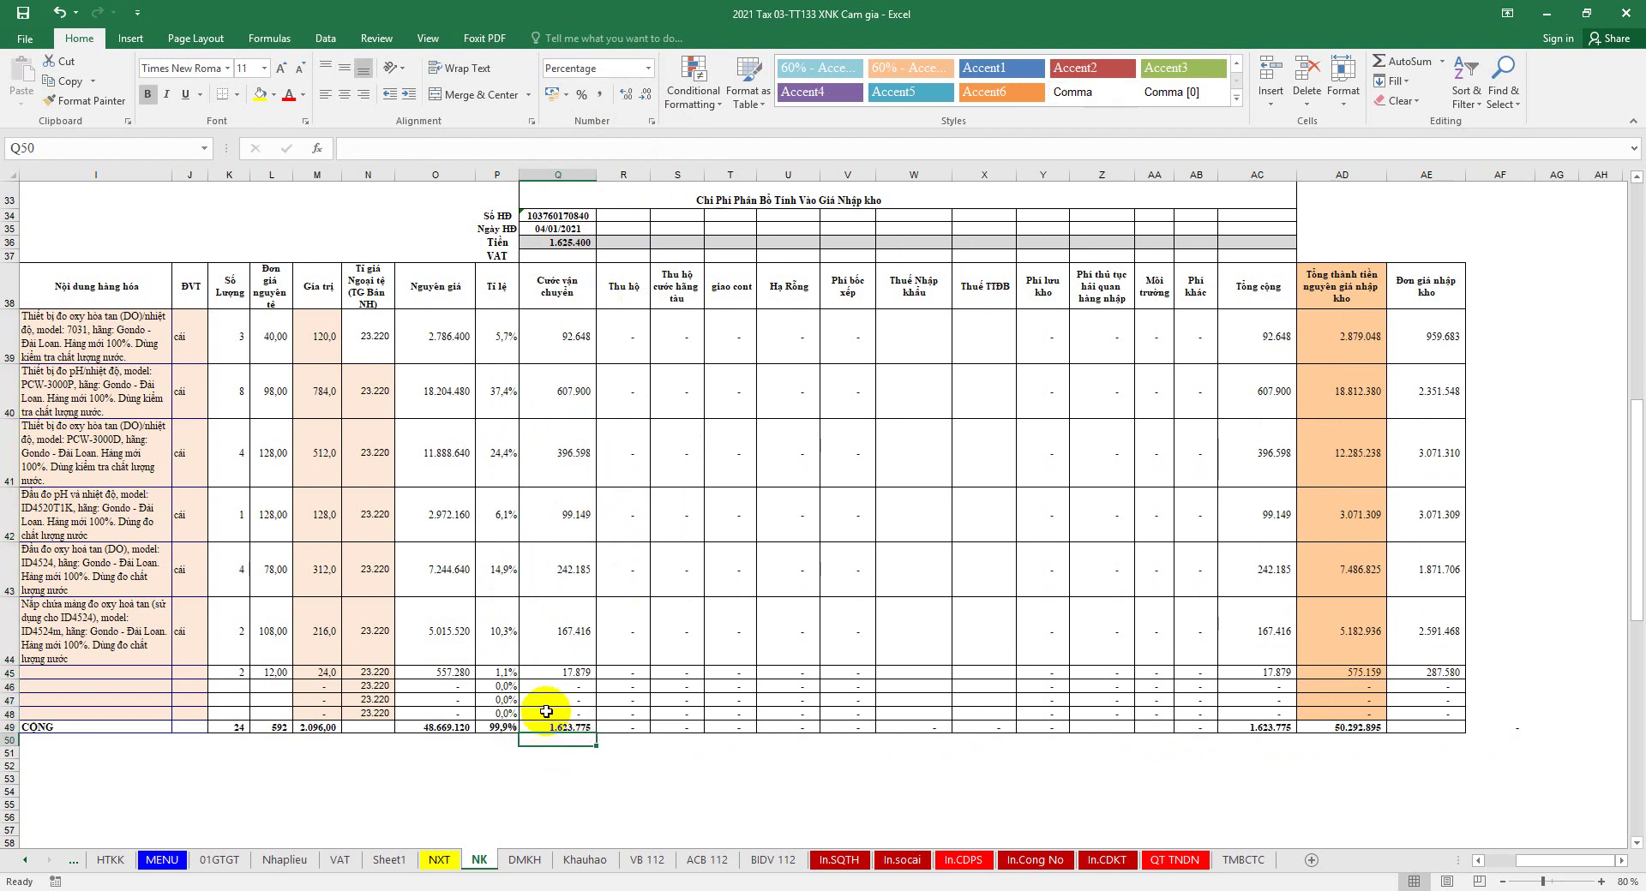
{"action": "type", "text": "="}
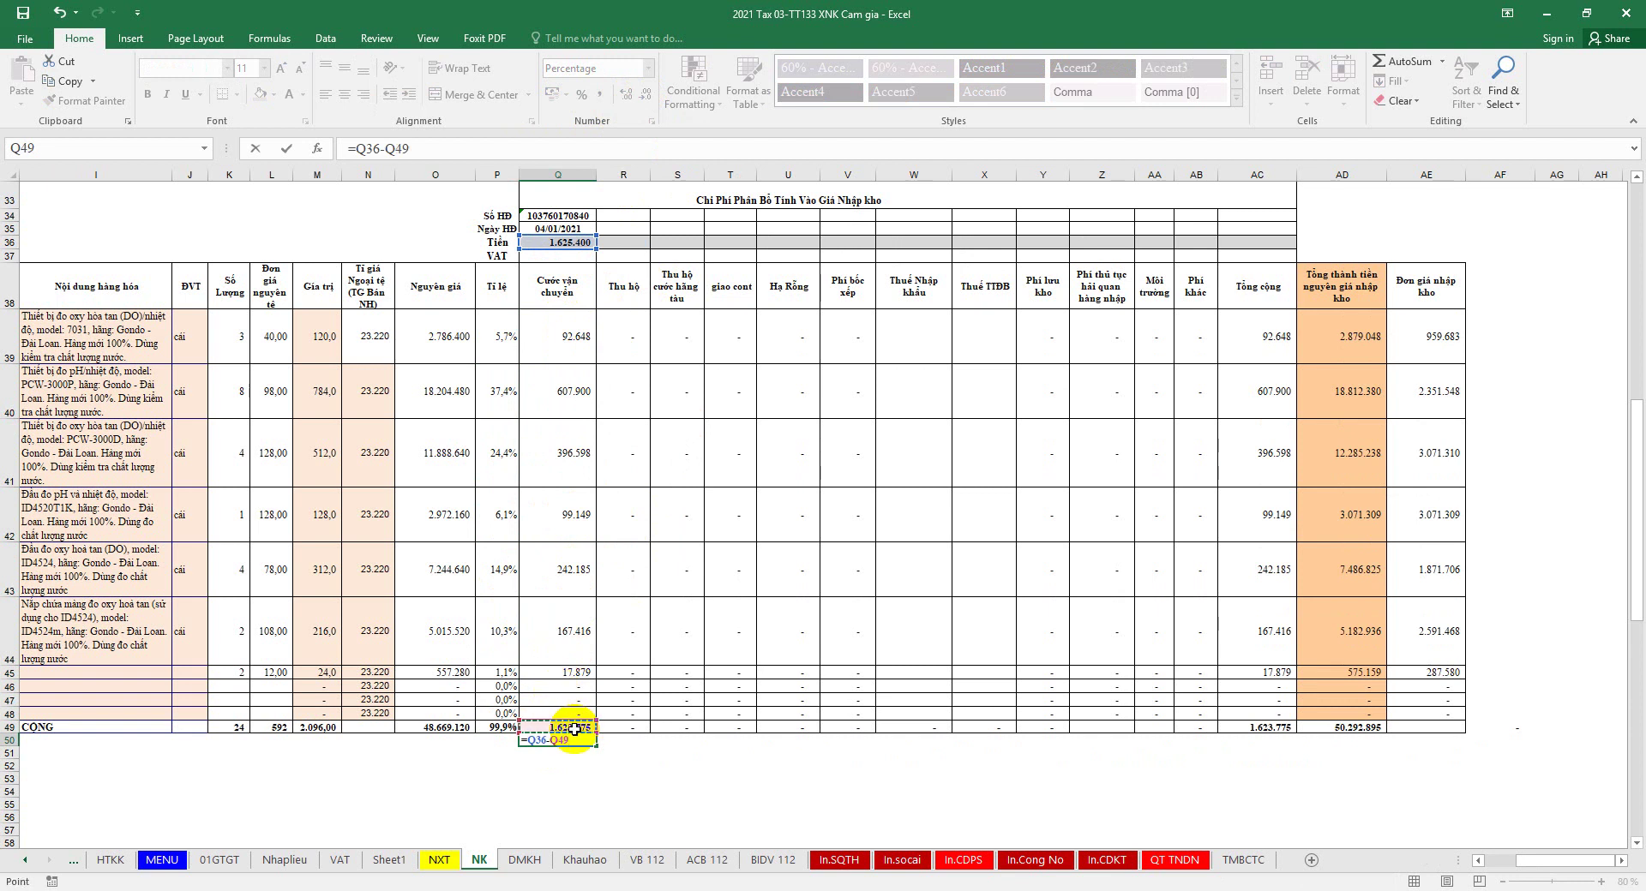
{"action": "key", "text": "Return"}
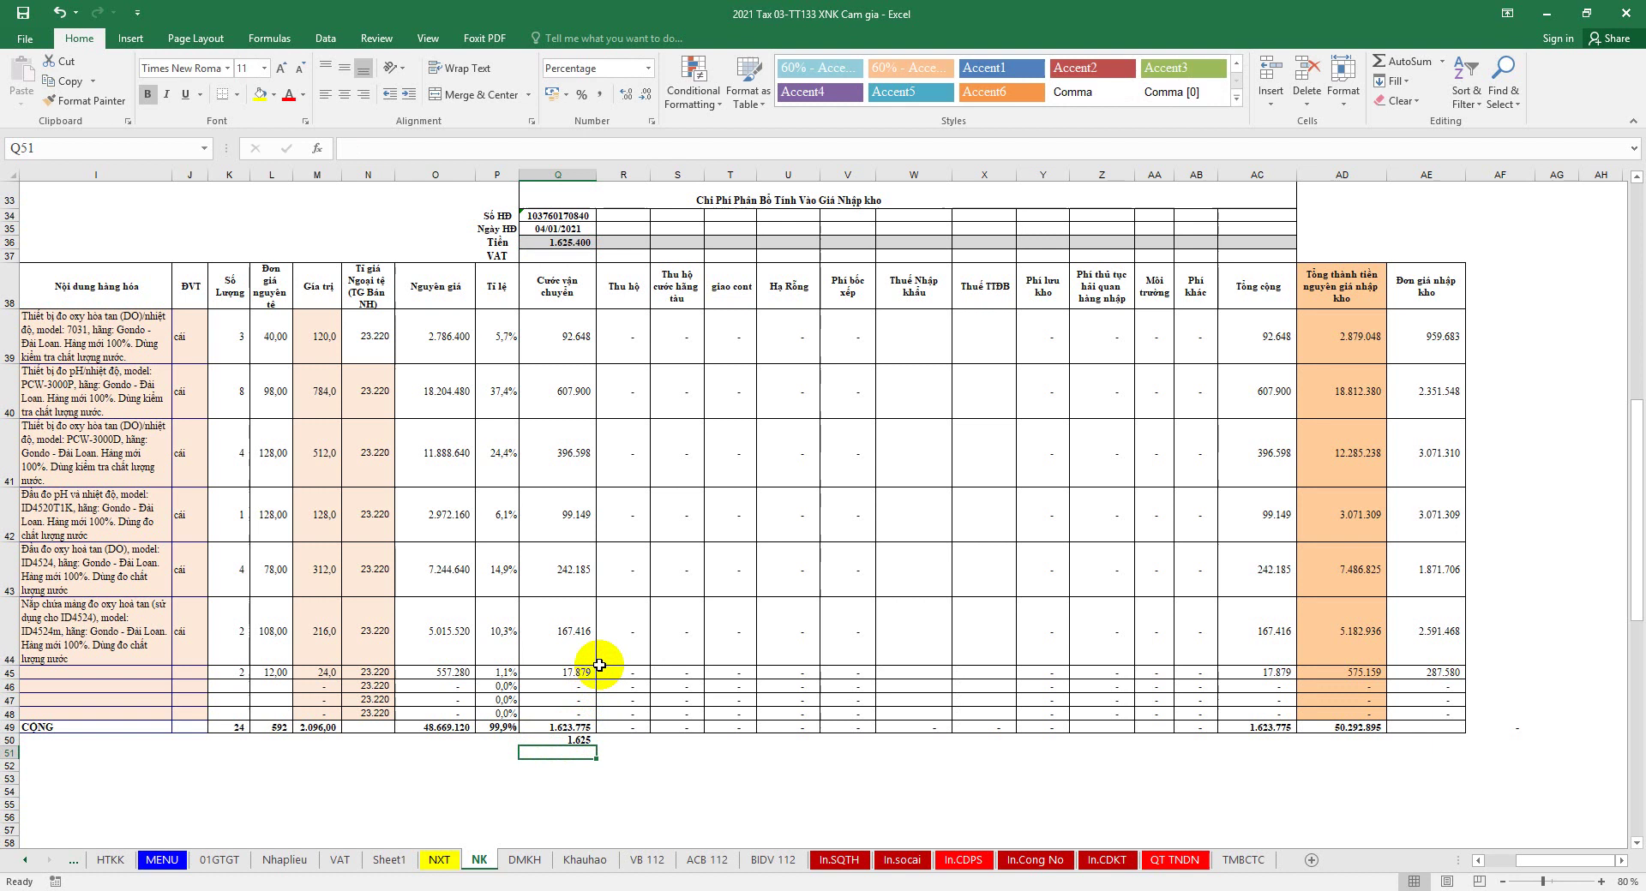
Step: Try the allocation ratios in P39:P49 with two decimals and check the ratio total in P49
{"action": "left_click_drag", "start_coordinate": [508, 336], "coordinate": [500, 713]}
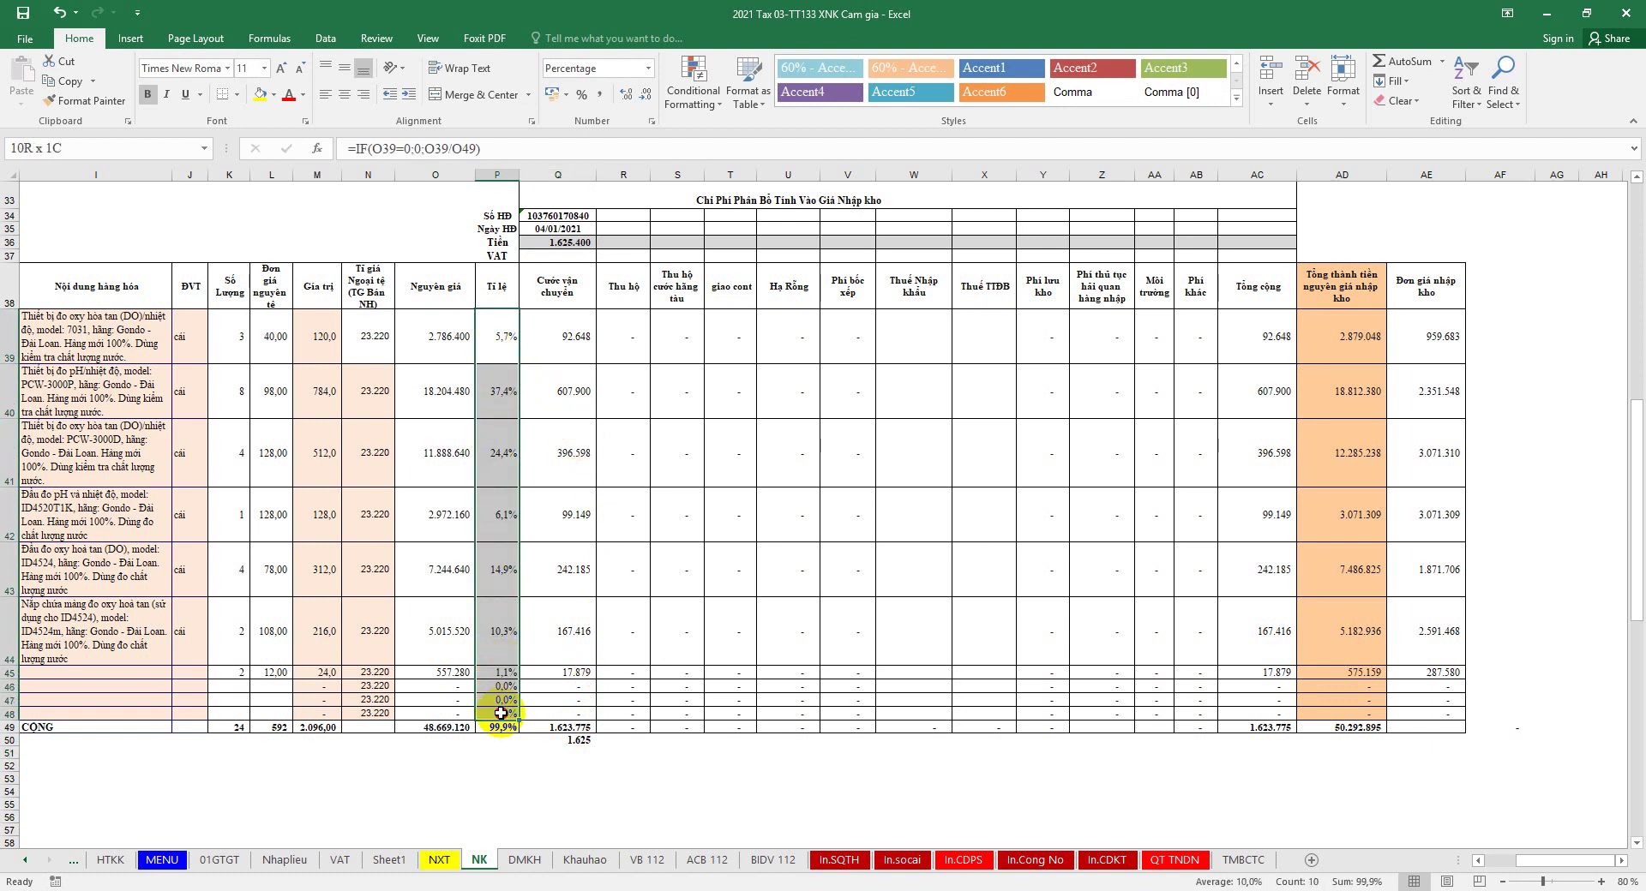
{"action": "left_click", "coordinate": [498, 727]}
{"action": "left_click_drag", "start_coordinate": [506, 336], "coordinate": [510, 725]}
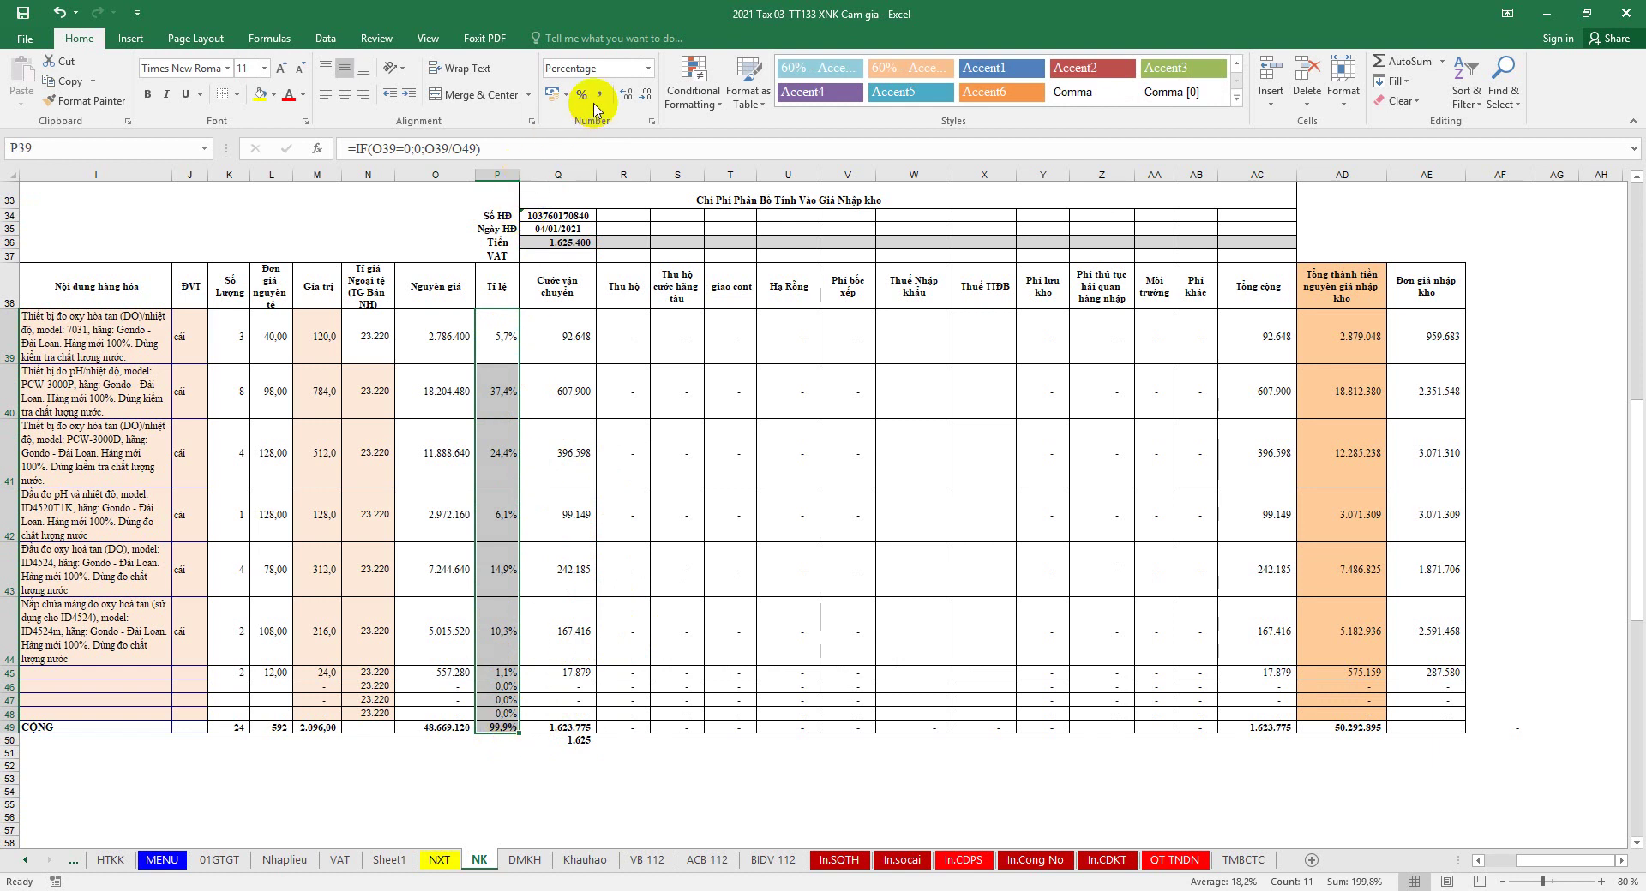
{"action": "left_click", "coordinate": [624, 96]}
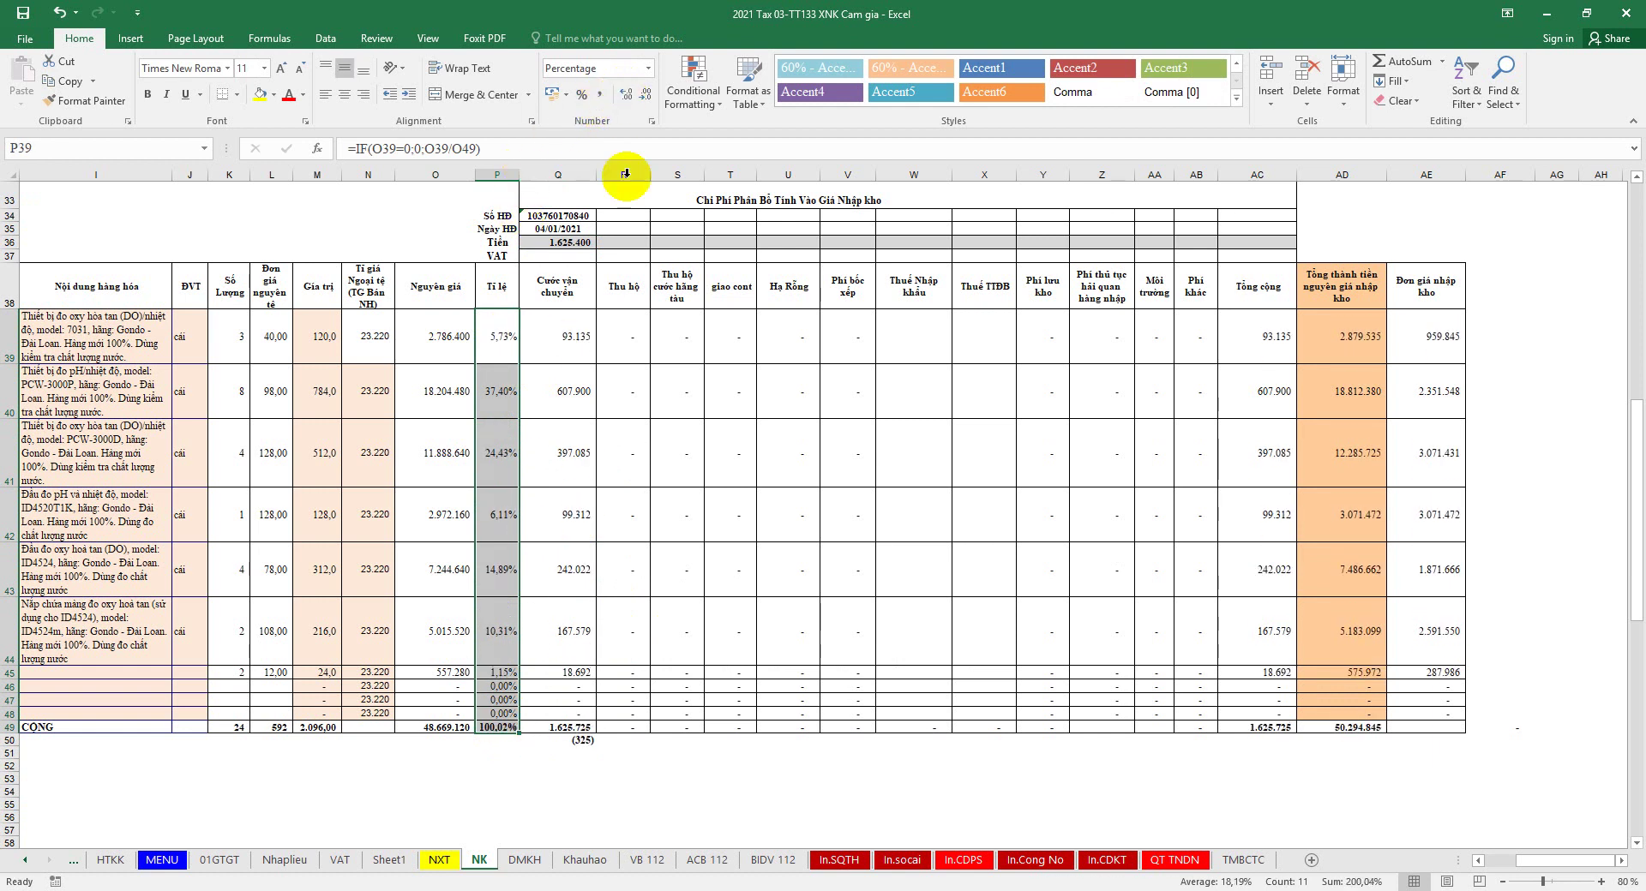
{"action": "left_click", "coordinate": [512, 726]}
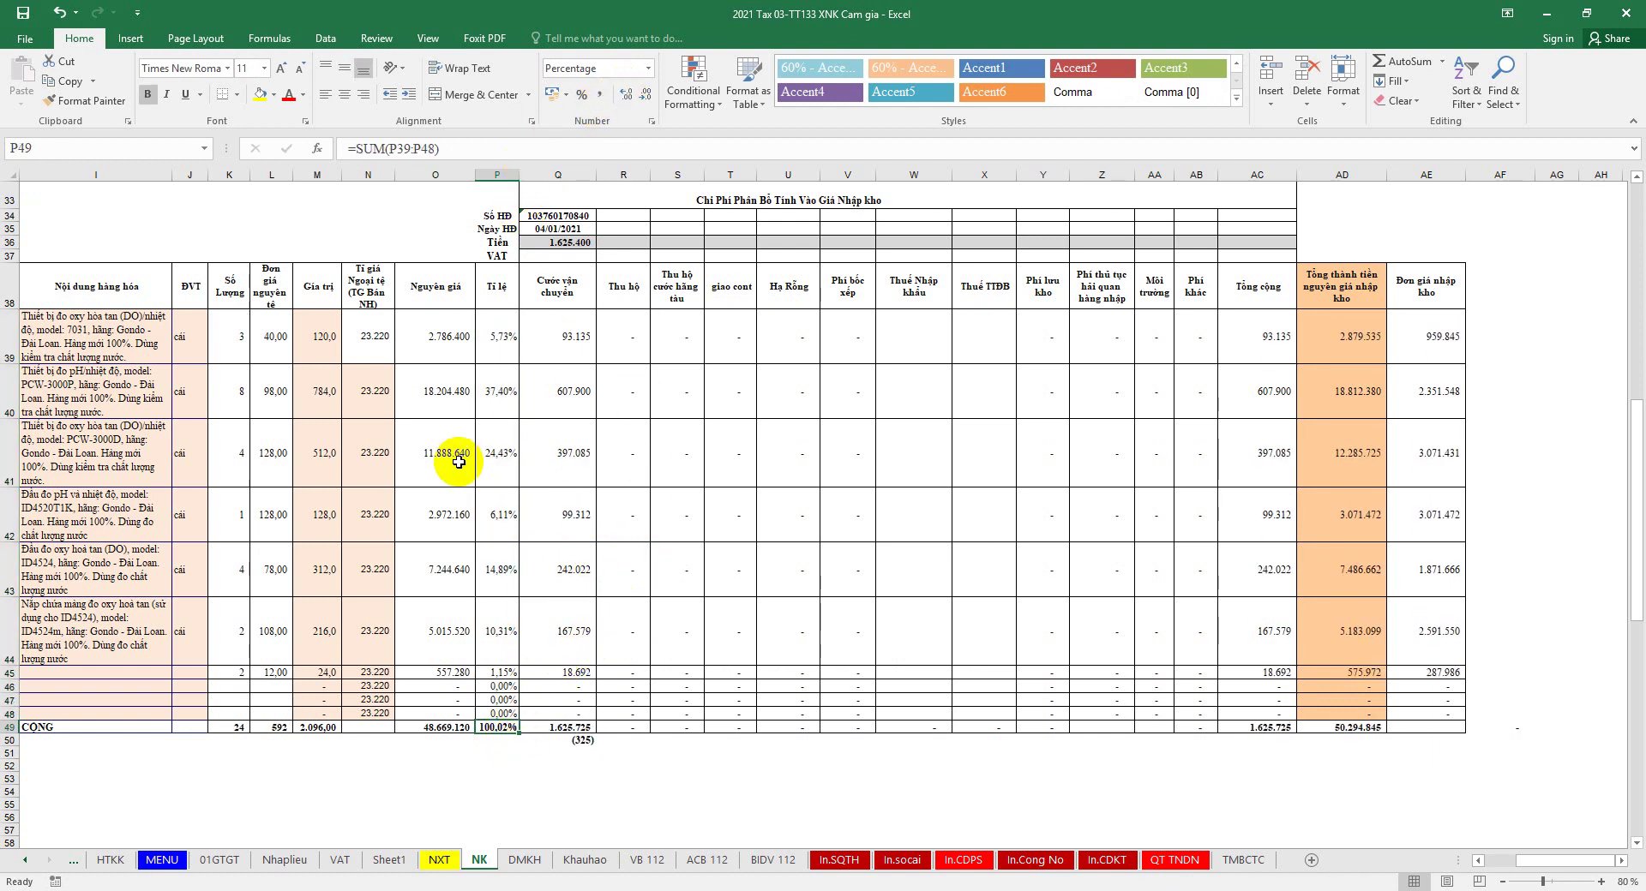
Step: Try the ratios in P39:P49 without decimals and return them to one decimal
{"action": "left_click_drag", "start_coordinate": [503, 338], "coordinate": [508, 726]}
{"action": "left_click", "coordinate": [645, 95]}
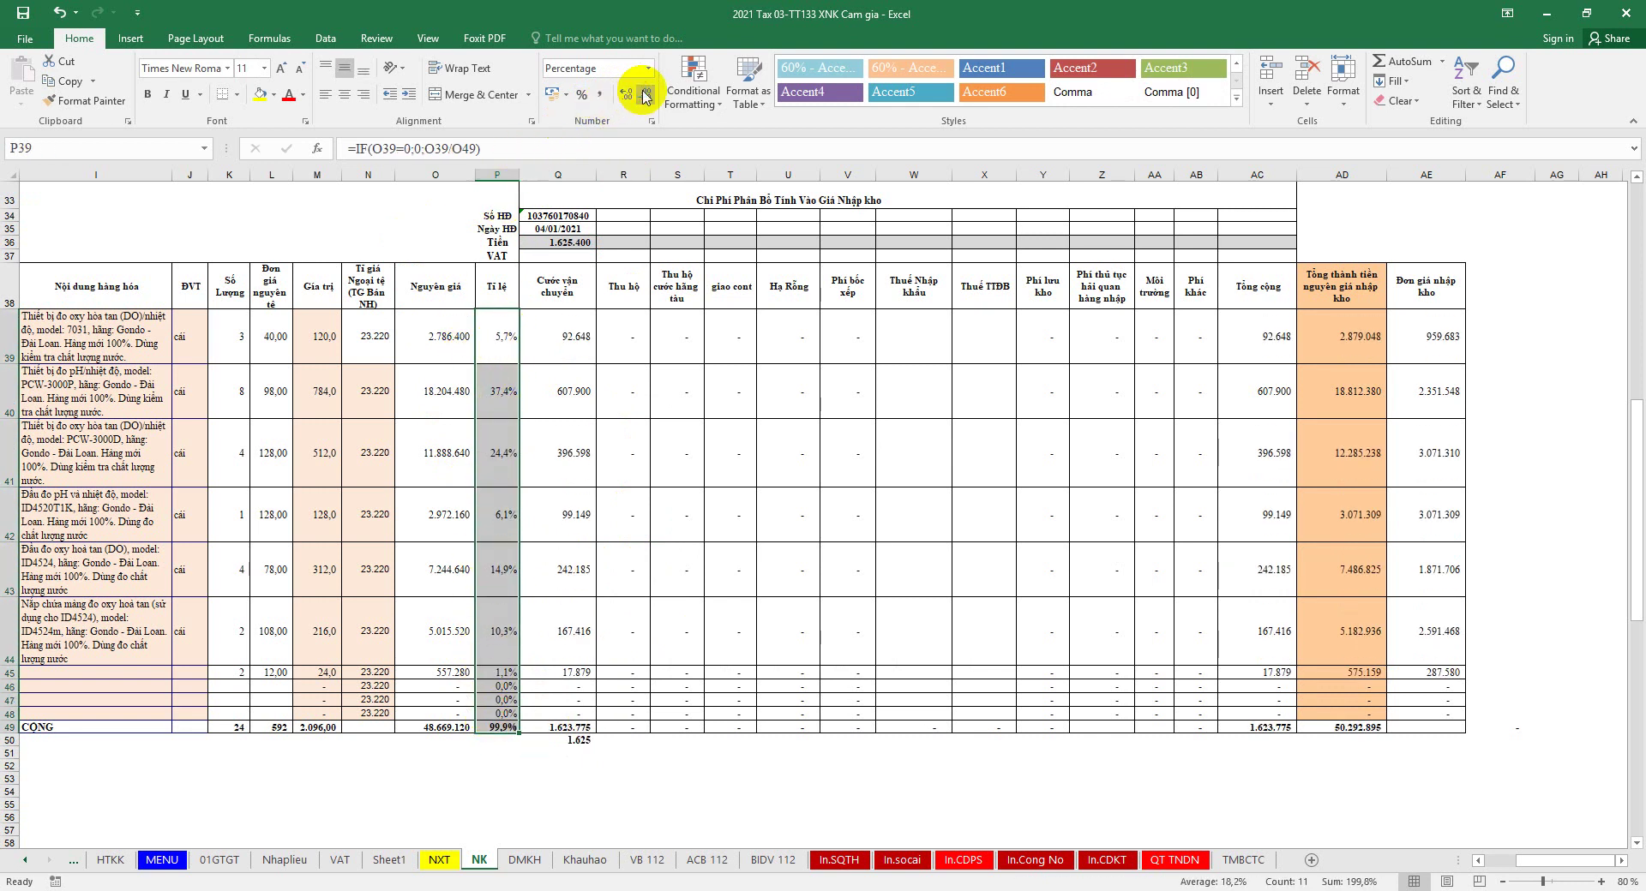
{"action": "left_click", "coordinate": [645, 94]}
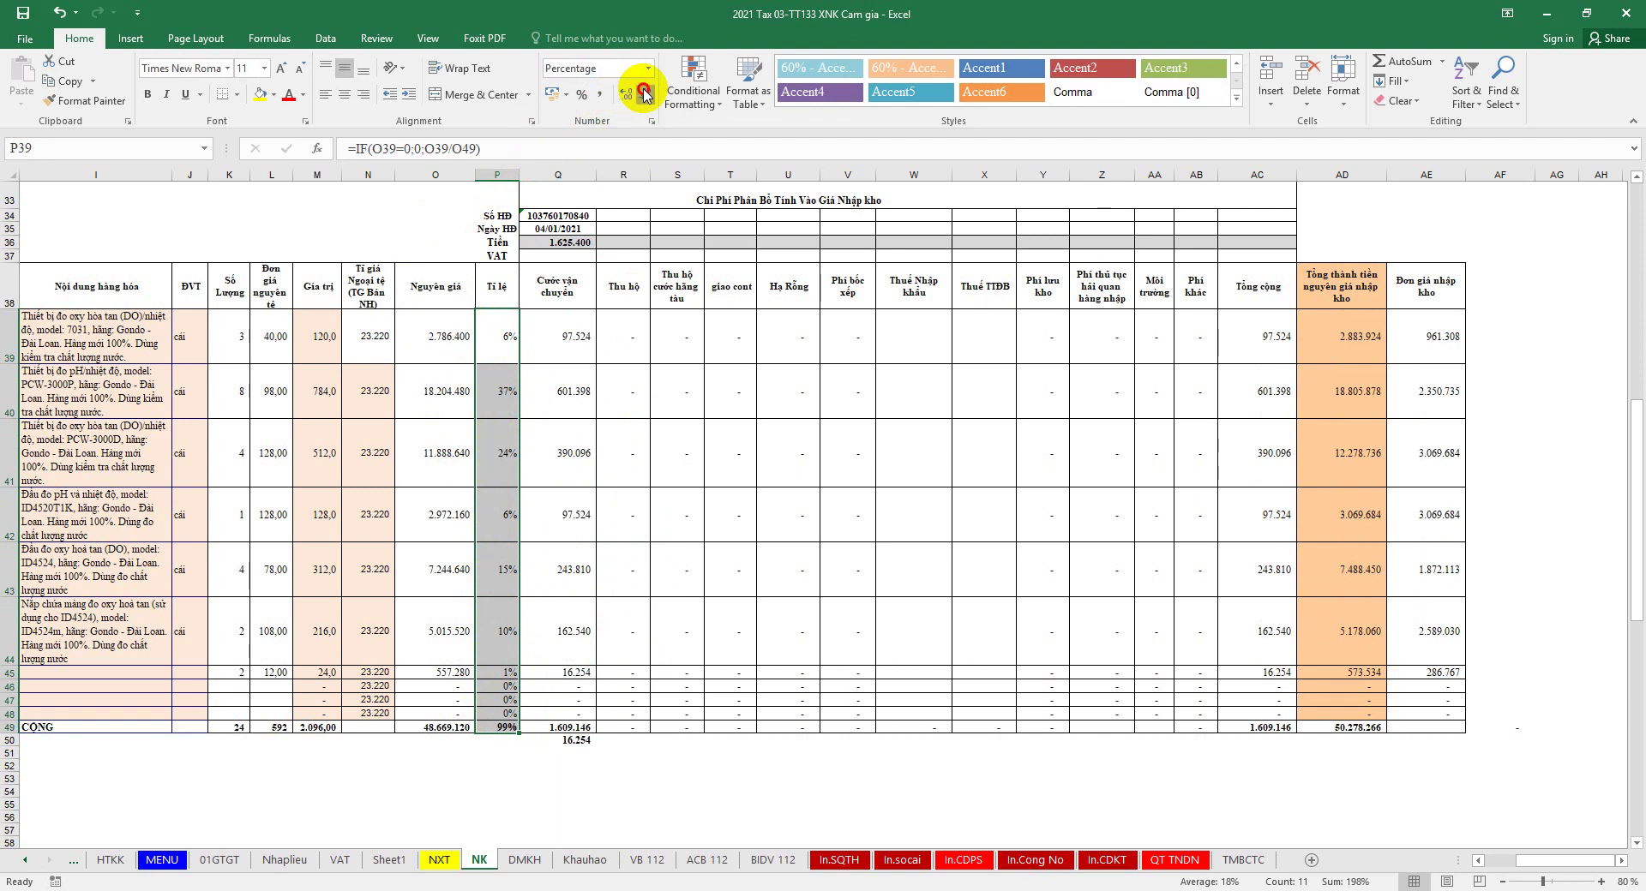
{"action": "scroll", "coordinate": [570, 434], "scroll_direction": "up", "scroll_amount": 3}
{"action": "scroll", "coordinate": [577, 445], "scroll_direction": "down", "scroll_amount": 6}
{"action": "scroll", "coordinate": [606, 420], "scroll_direction": "up", "scroll_amount": 2}
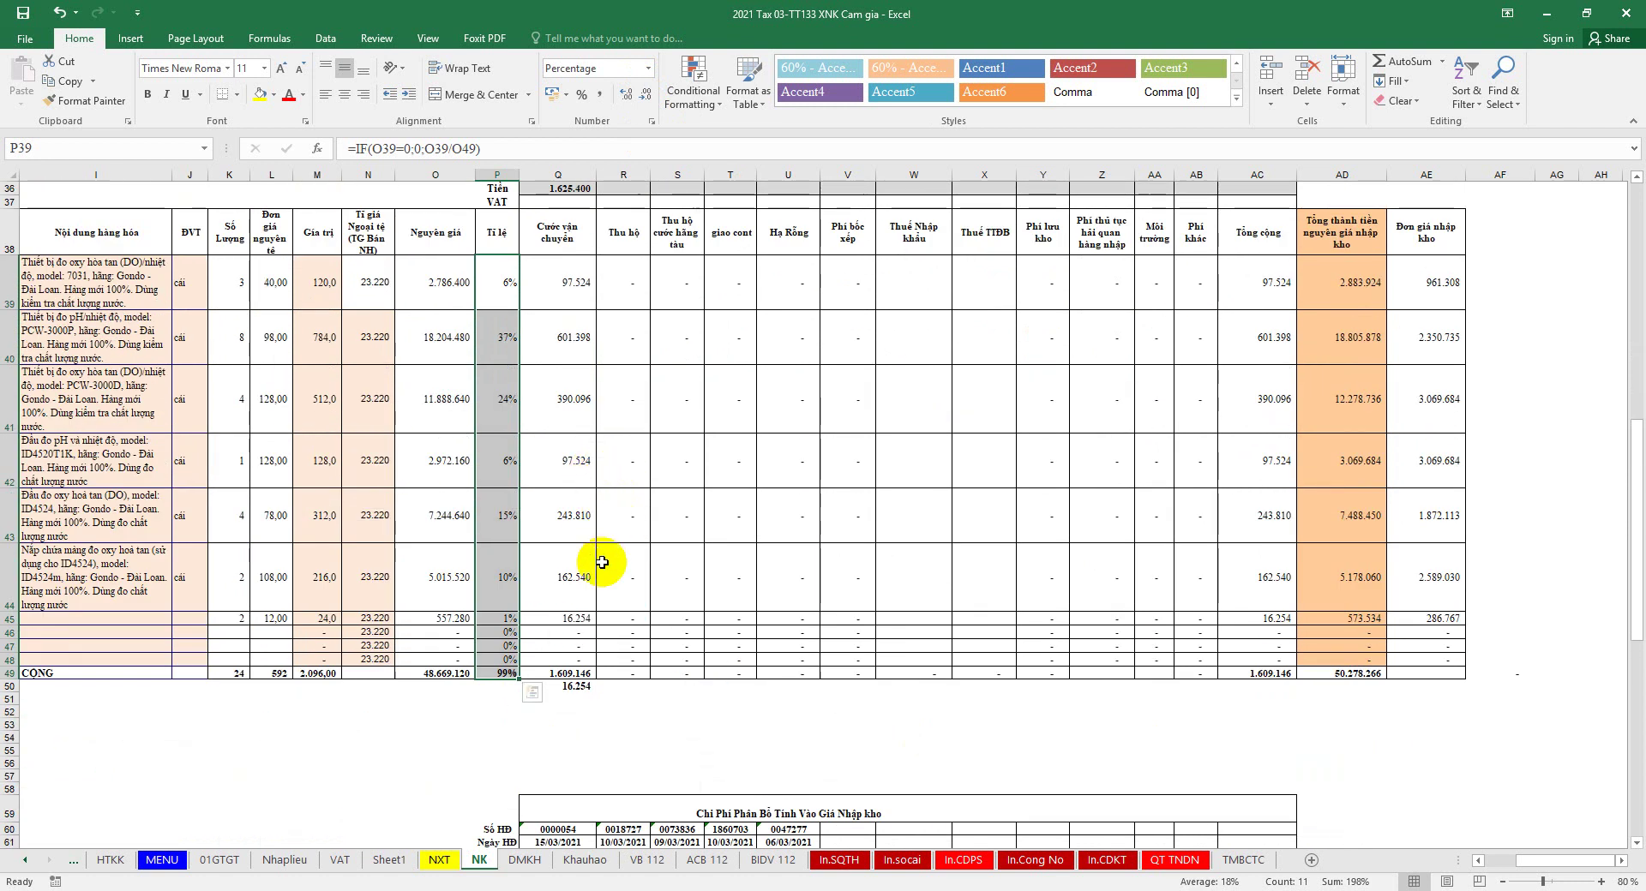
{"action": "left_click", "coordinate": [625, 94]}
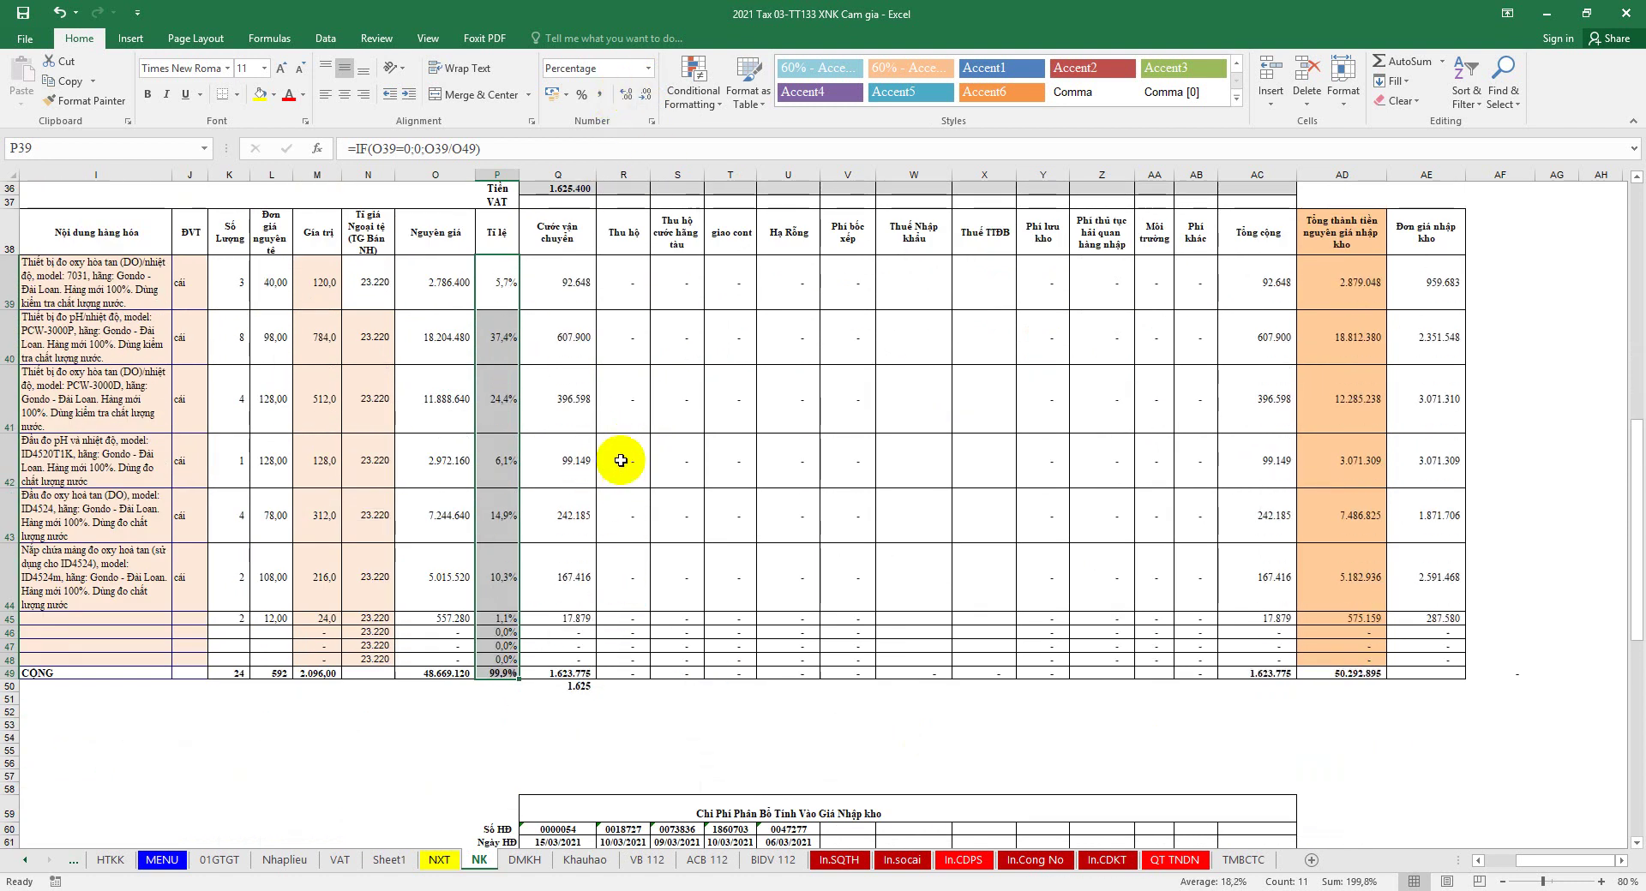
Step: Add the 1625 difference to the freight formula in Q44, making it =P44*Q36+1625, and colour the amount red
{"action": "left_click", "coordinate": [584, 555]}
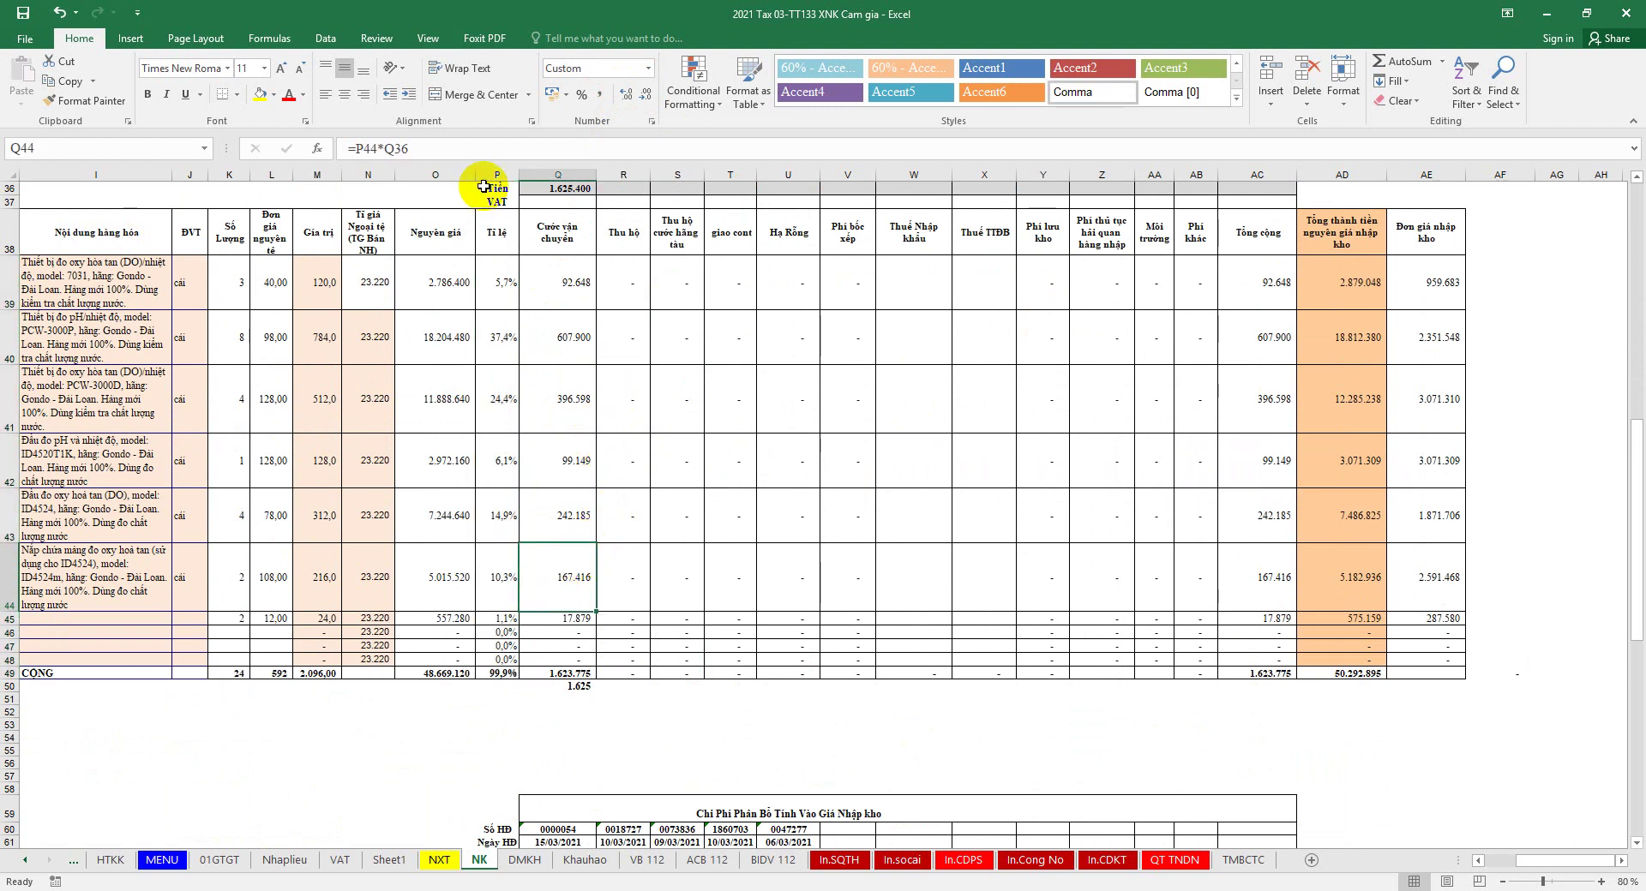
{"action": "left_click", "coordinate": [443, 146]}
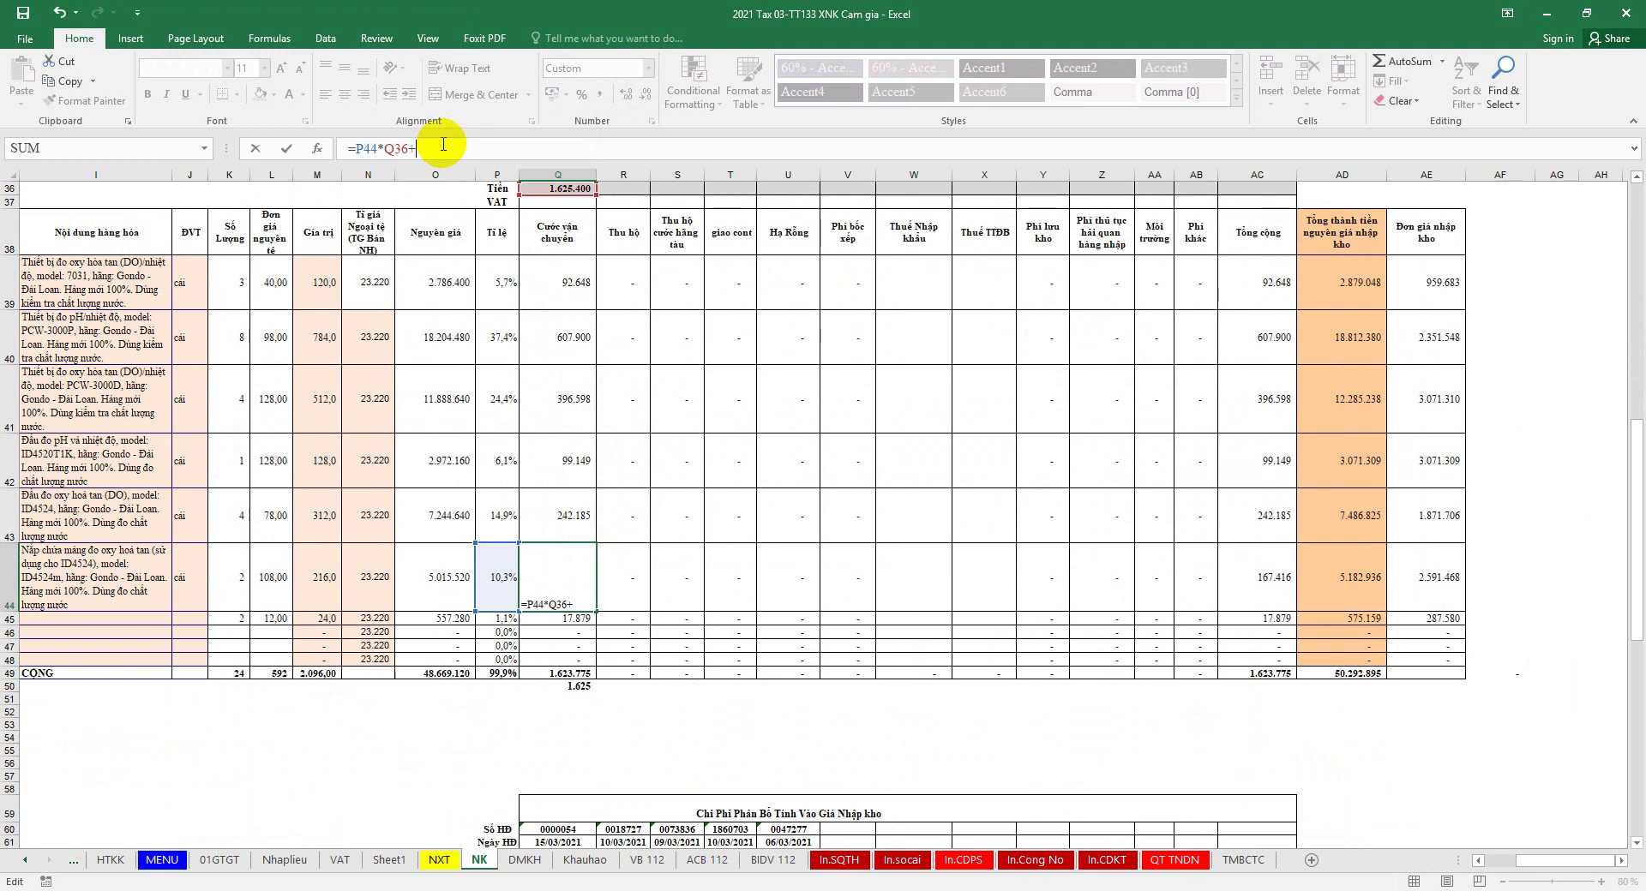
{"action": "key", "text": "Return"}
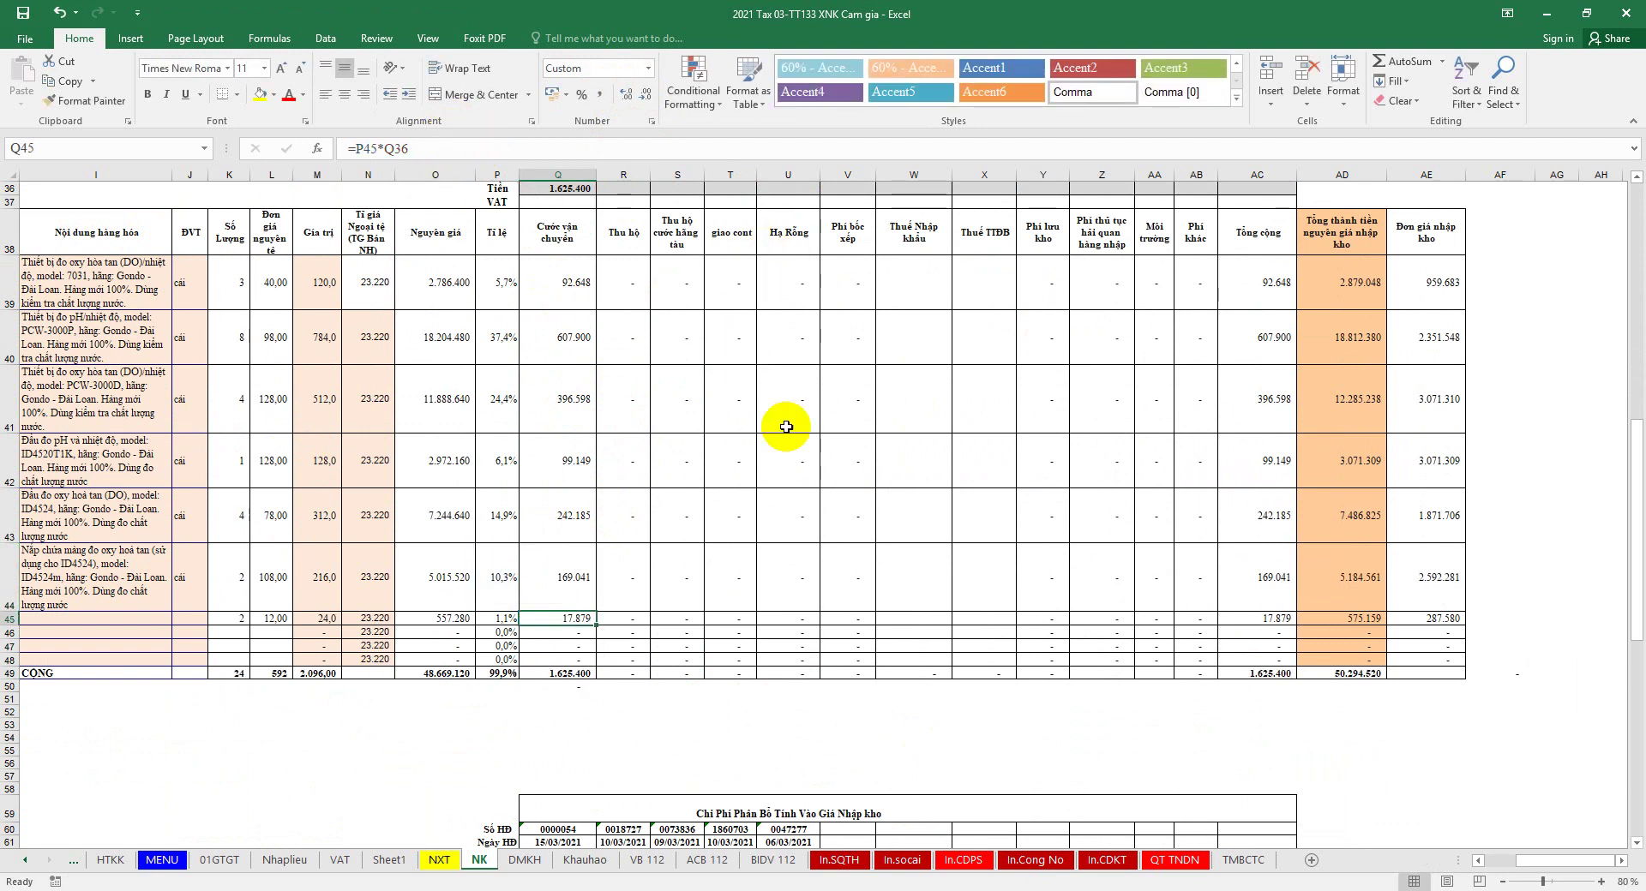
{"action": "left_click", "coordinate": [1347, 674]}
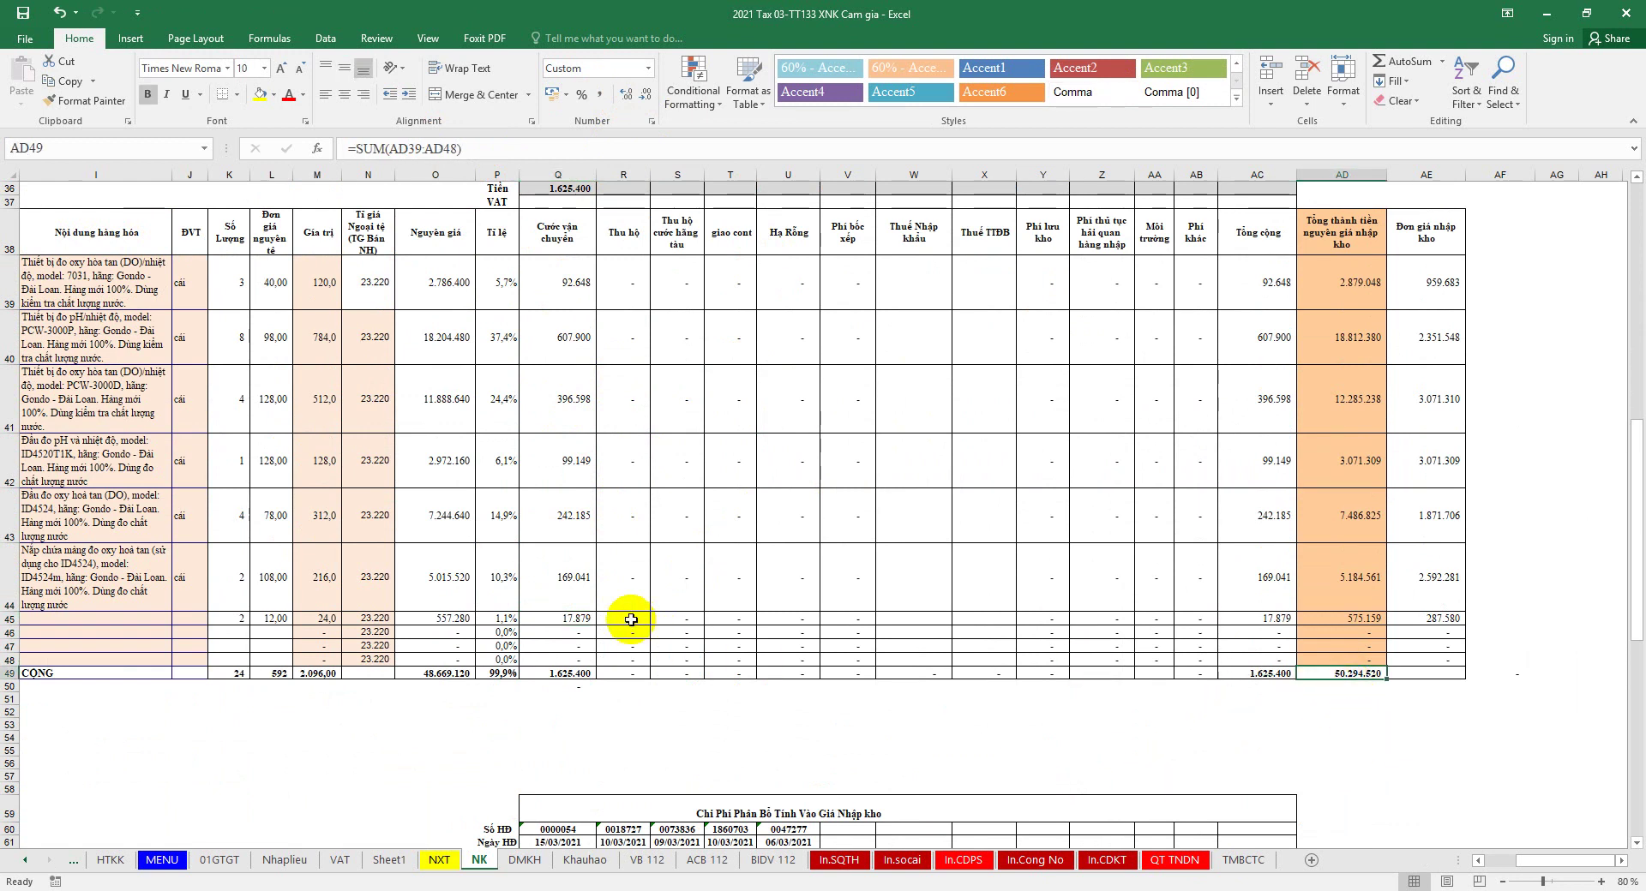
{"action": "left_click", "coordinate": [568, 574]}
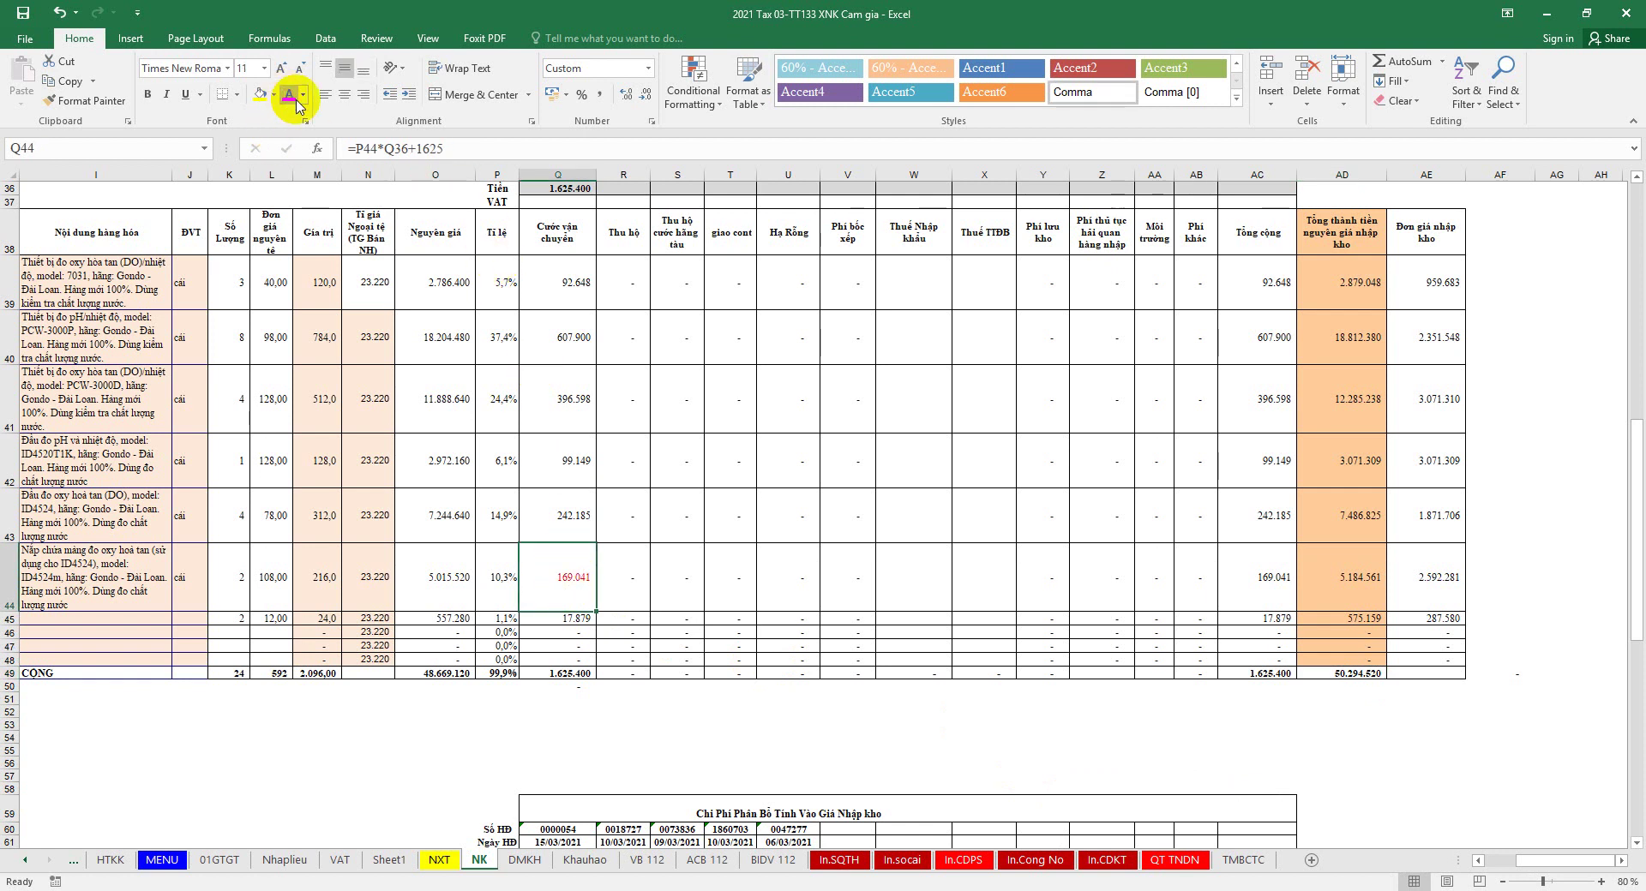
Step: Compare the stock-in total in AD49 with the sum of T21:T22 on Nhaplieu, and save the workbook
{"action": "left_click", "coordinate": [1337, 675]}
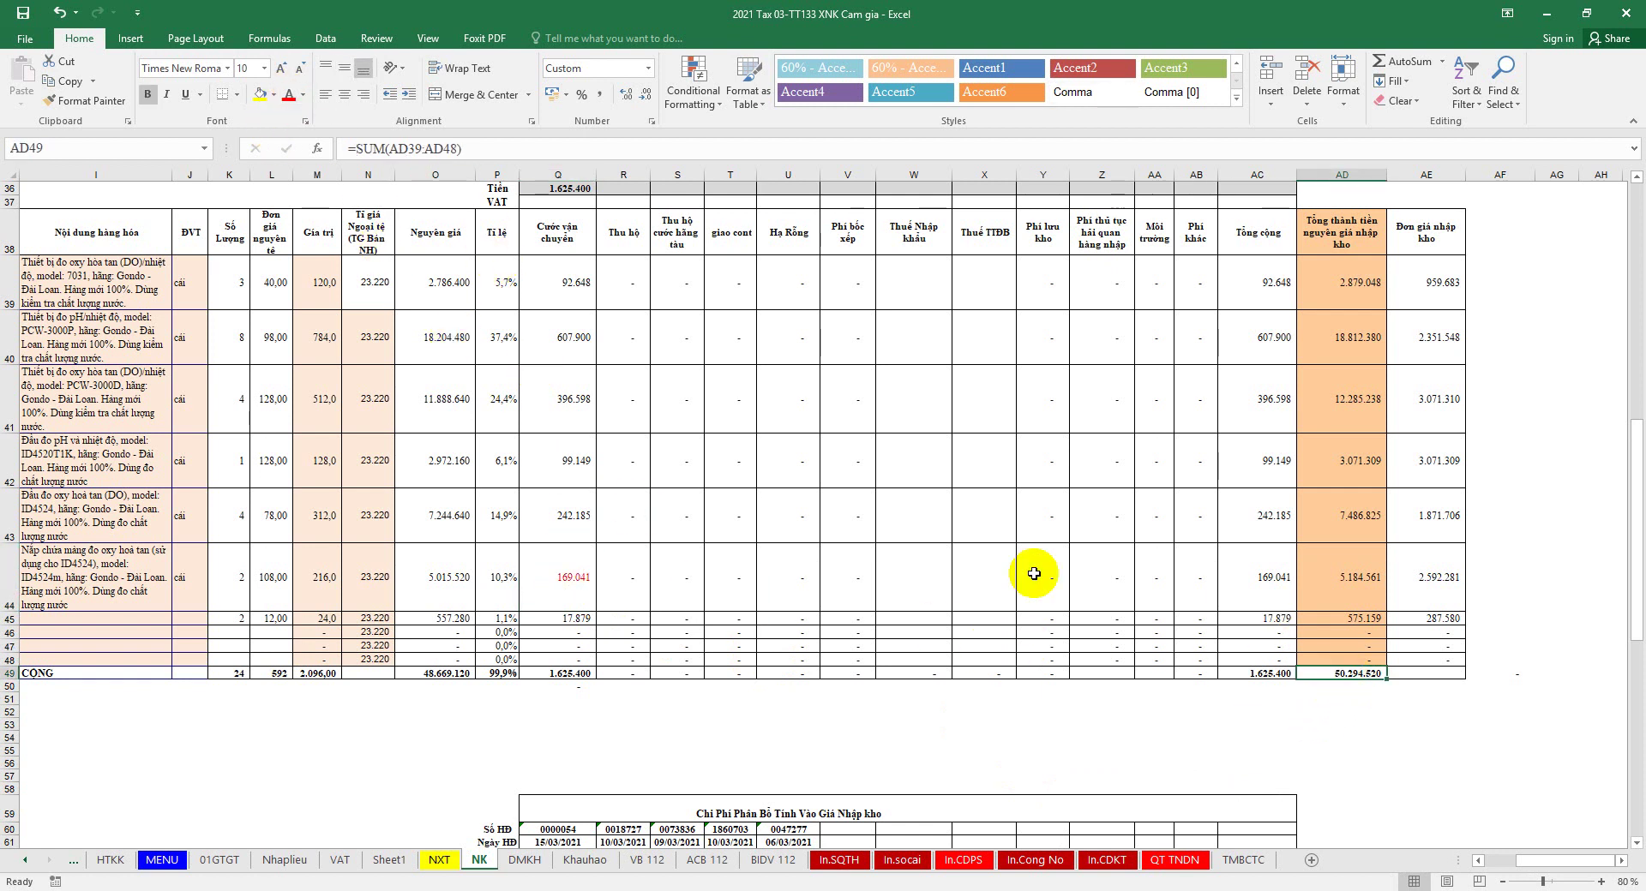
{"action": "left_click", "coordinate": [576, 513]}
{"action": "left_click", "coordinate": [1342, 676]}
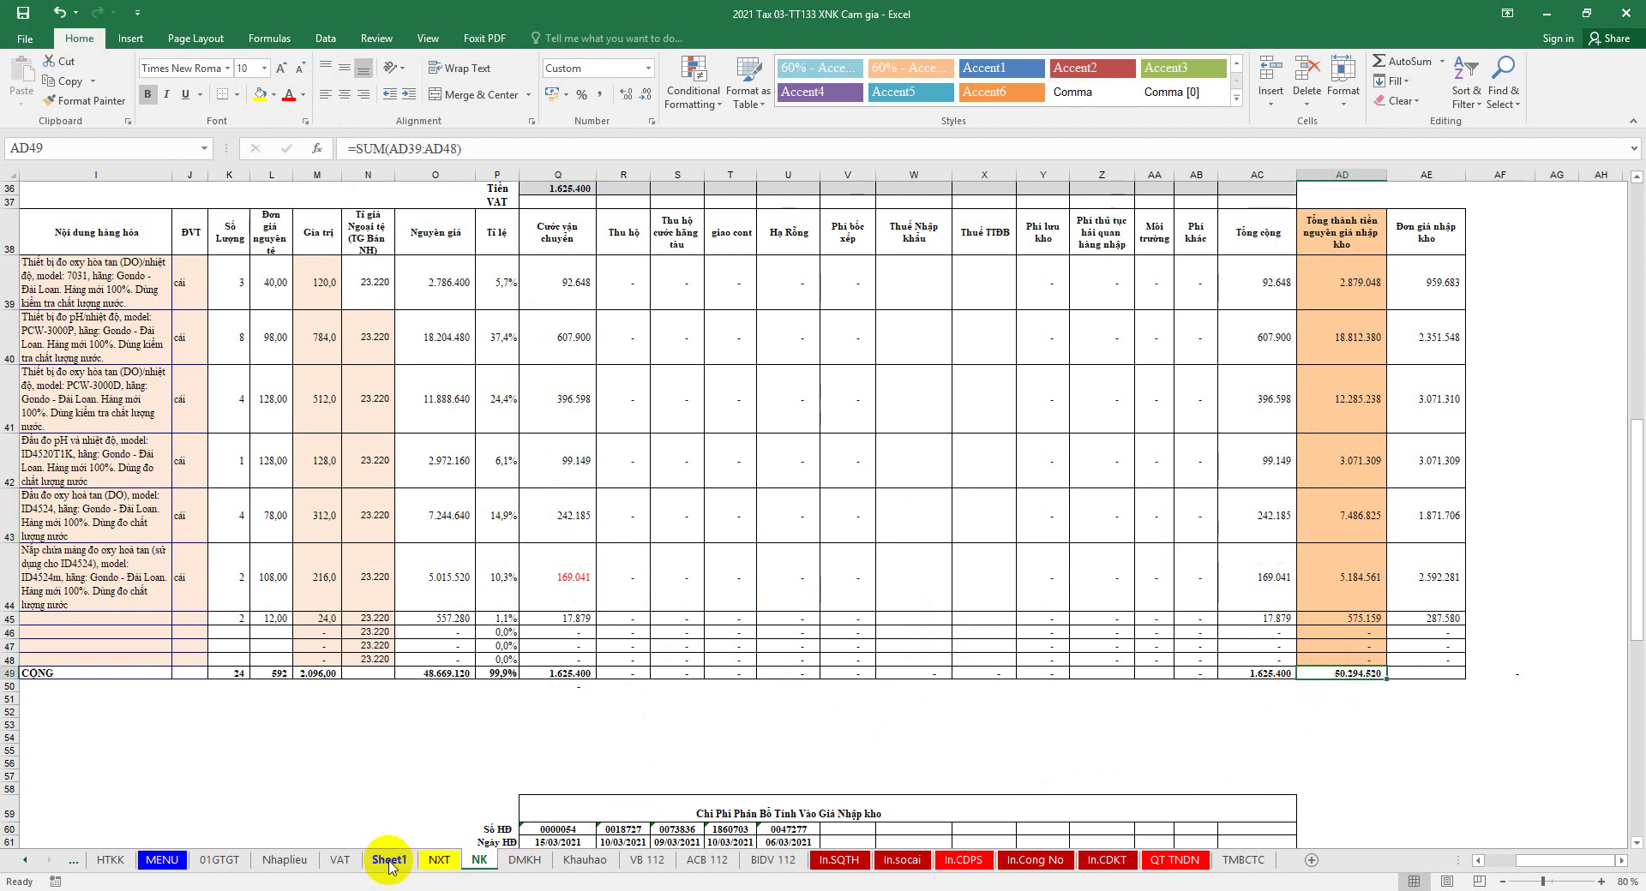
{"action": "left_click", "coordinate": [284, 860]}
{"action": "left_click_drag", "start_coordinate": [1121, 496], "coordinate": [1111, 509]}
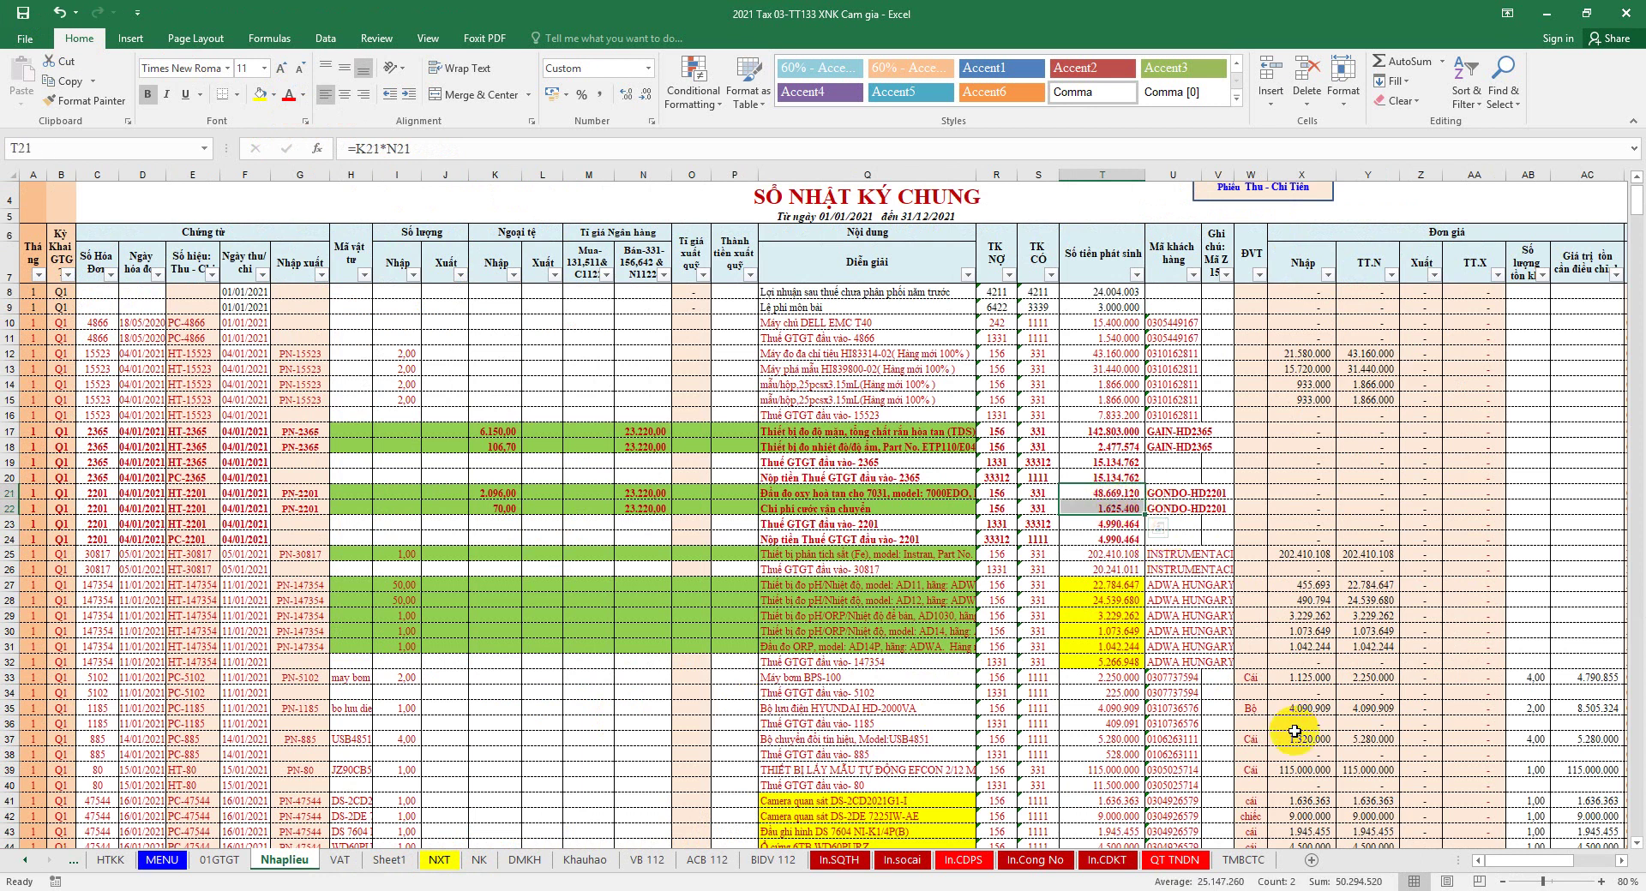
{"action": "left_click", "coordinate": [480, 861]}
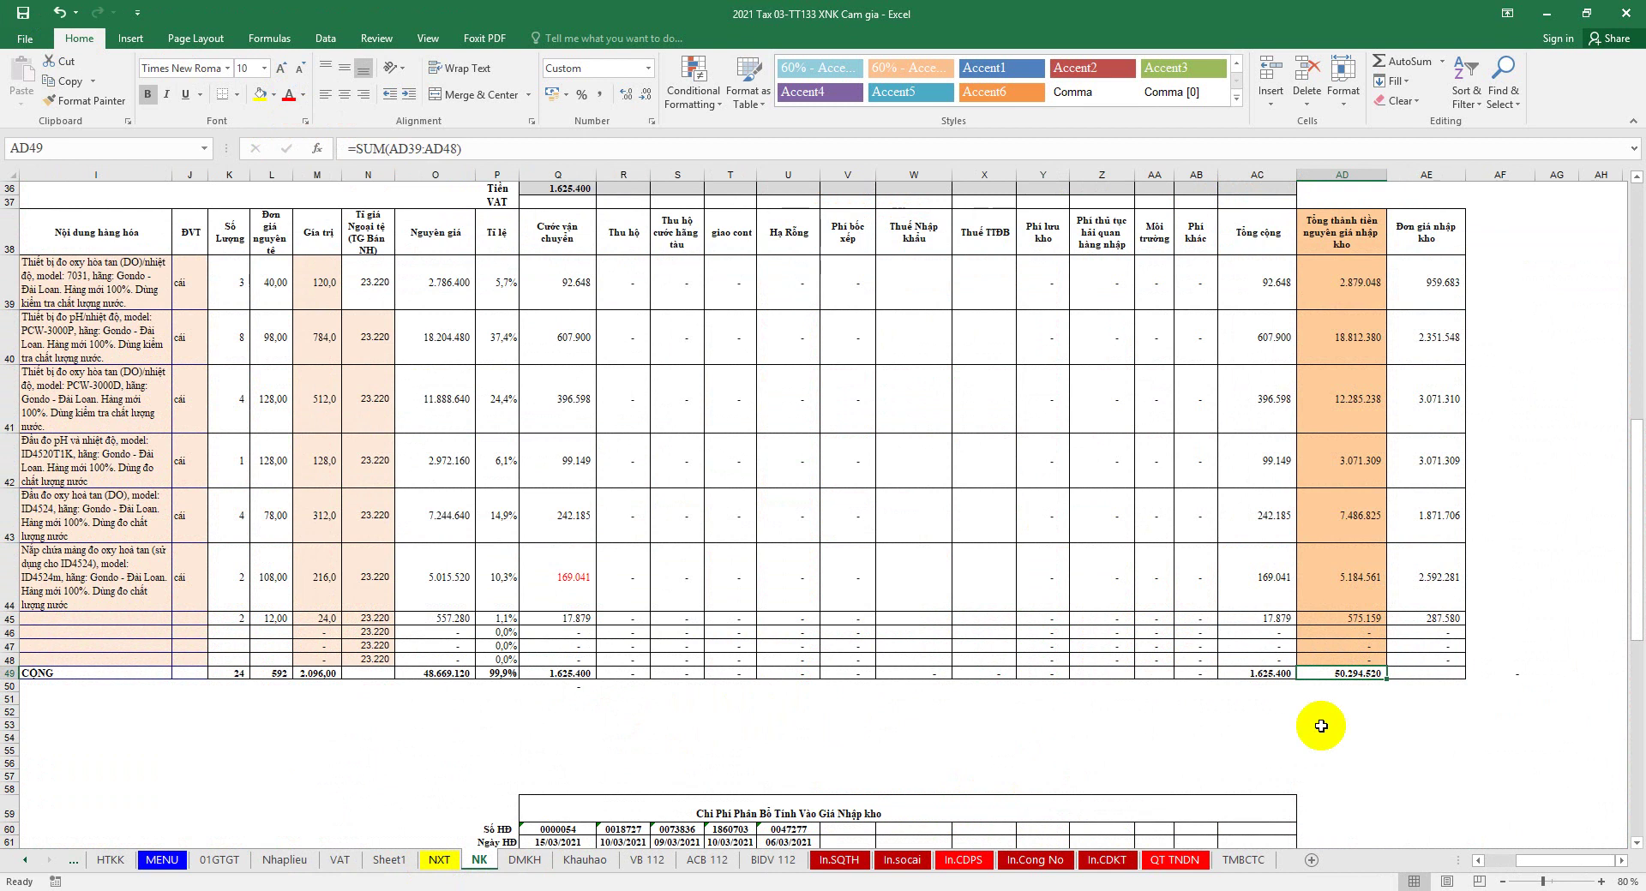
{"action": "left_click", "coordinate": [23, 13]}
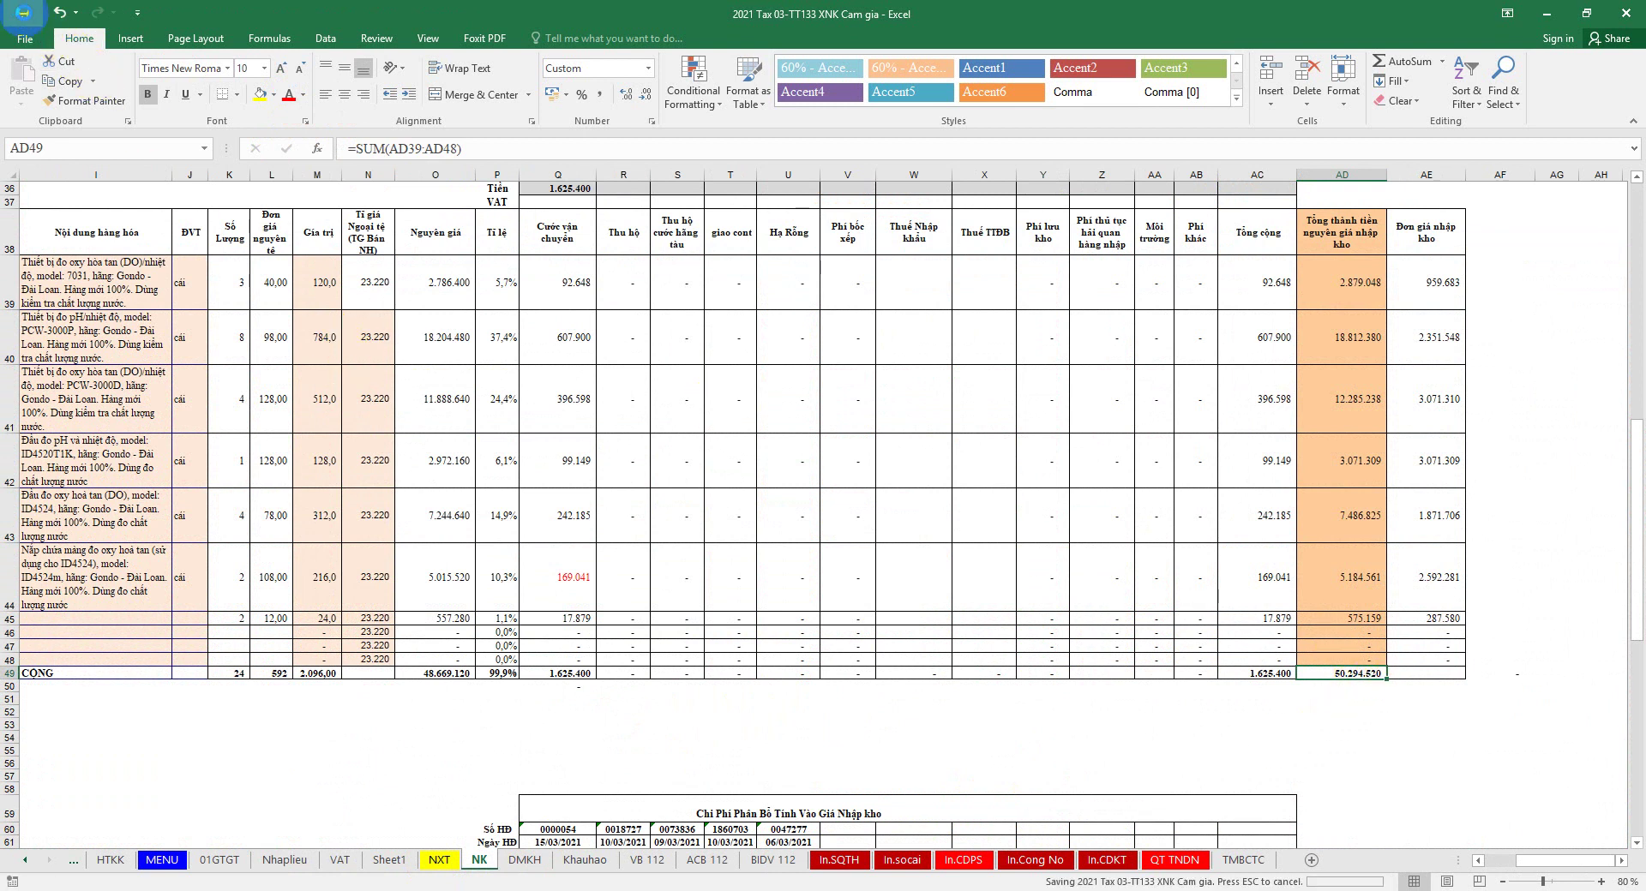
Step: Examine the GONDO-HD2201 supplier payable in row 151 of the DMKH sheet
{"action": "left_click_drag", "start_coordinate": [1542, 860], "coordinate": [1457, 854]}
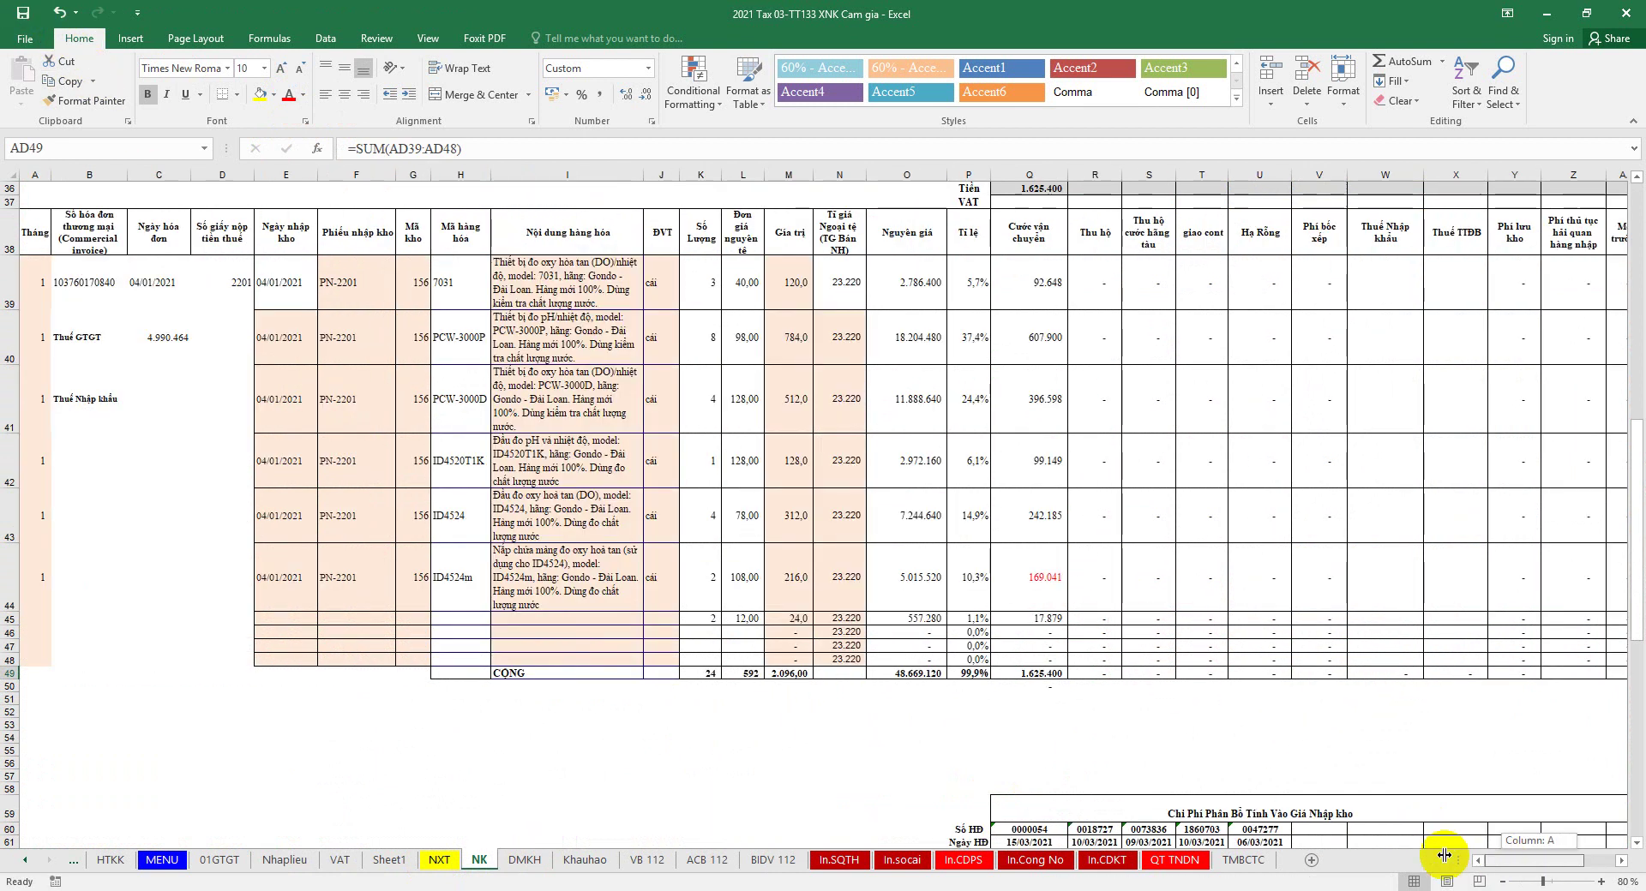
{"action": "left_click", "coordinate": [518, 866]}
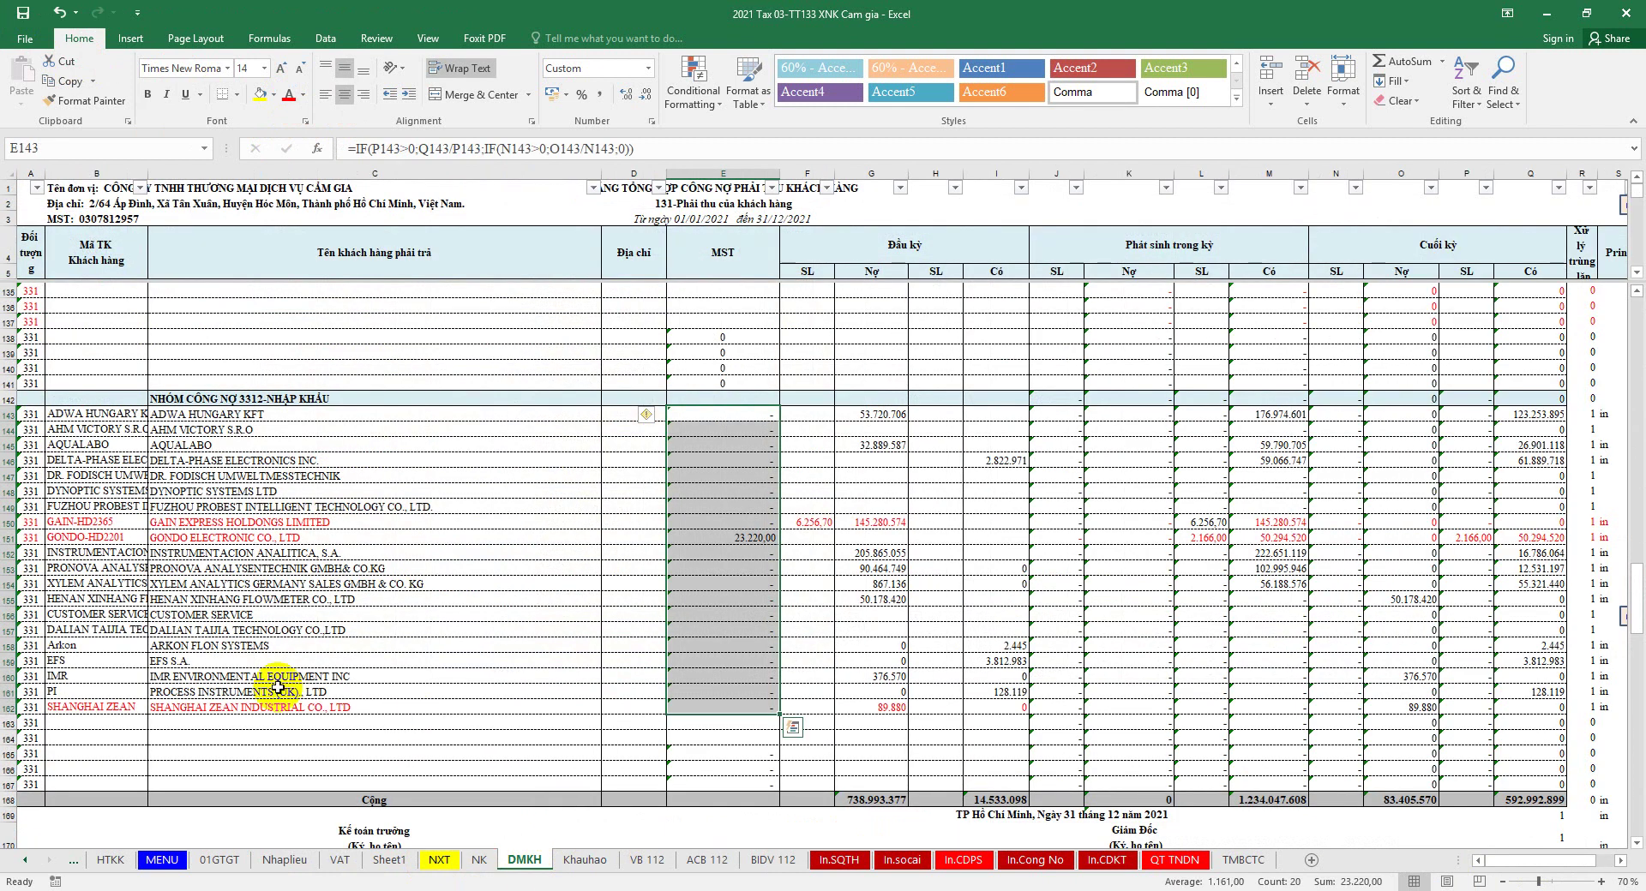
{"action": "left_click", "coordinate": [11, 537]}
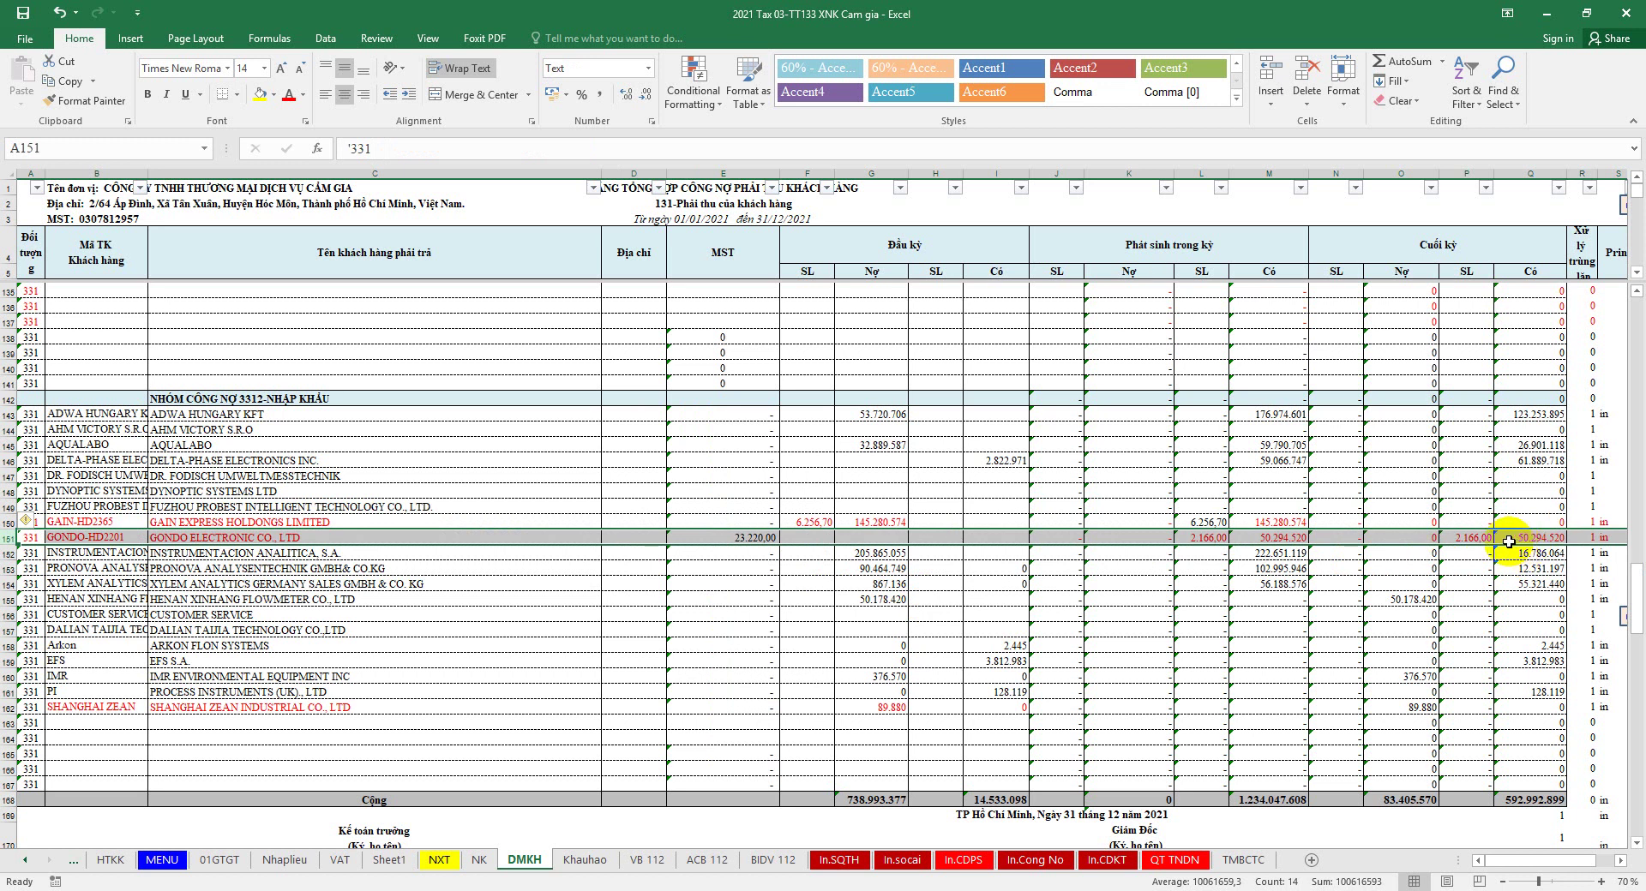
Step: Switch to the customs declaration 2201 workbook and view the payment date and bank rate notes beside the form's header
{"action": "left_click", "coordinate": [810, 890]}
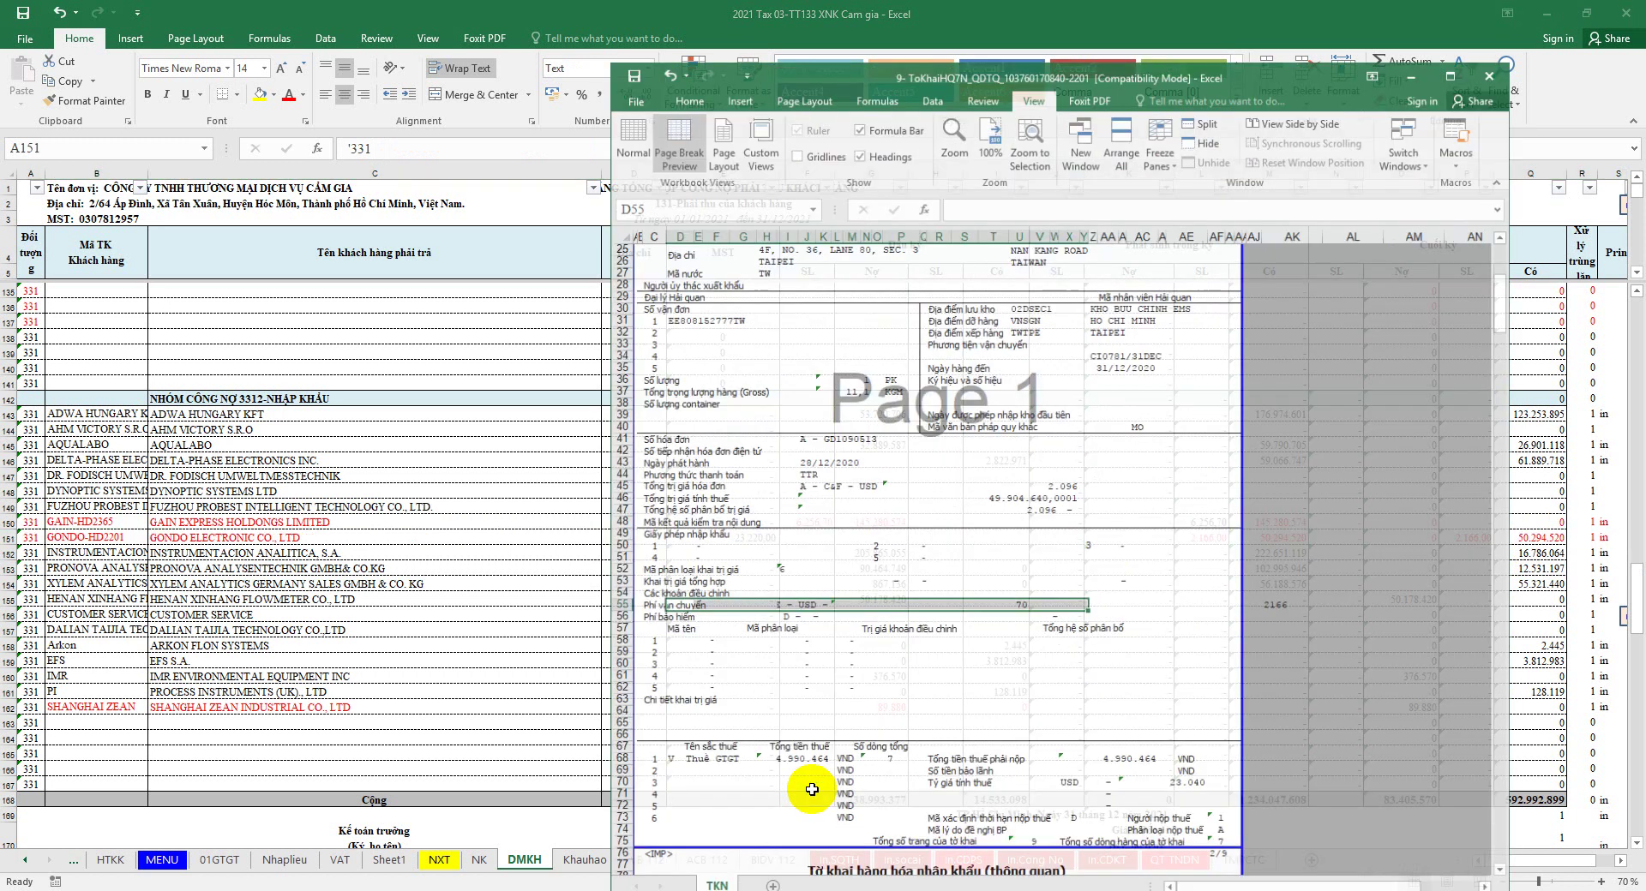
{"action": "scroll", "coordinate": [1098, 454], "scroll_direction": "up", "scroll_amount": 5}
{"action": "scroll", "coordinate": [1504, 240], "scroll_direction": "up", "scroll_amount": 3}
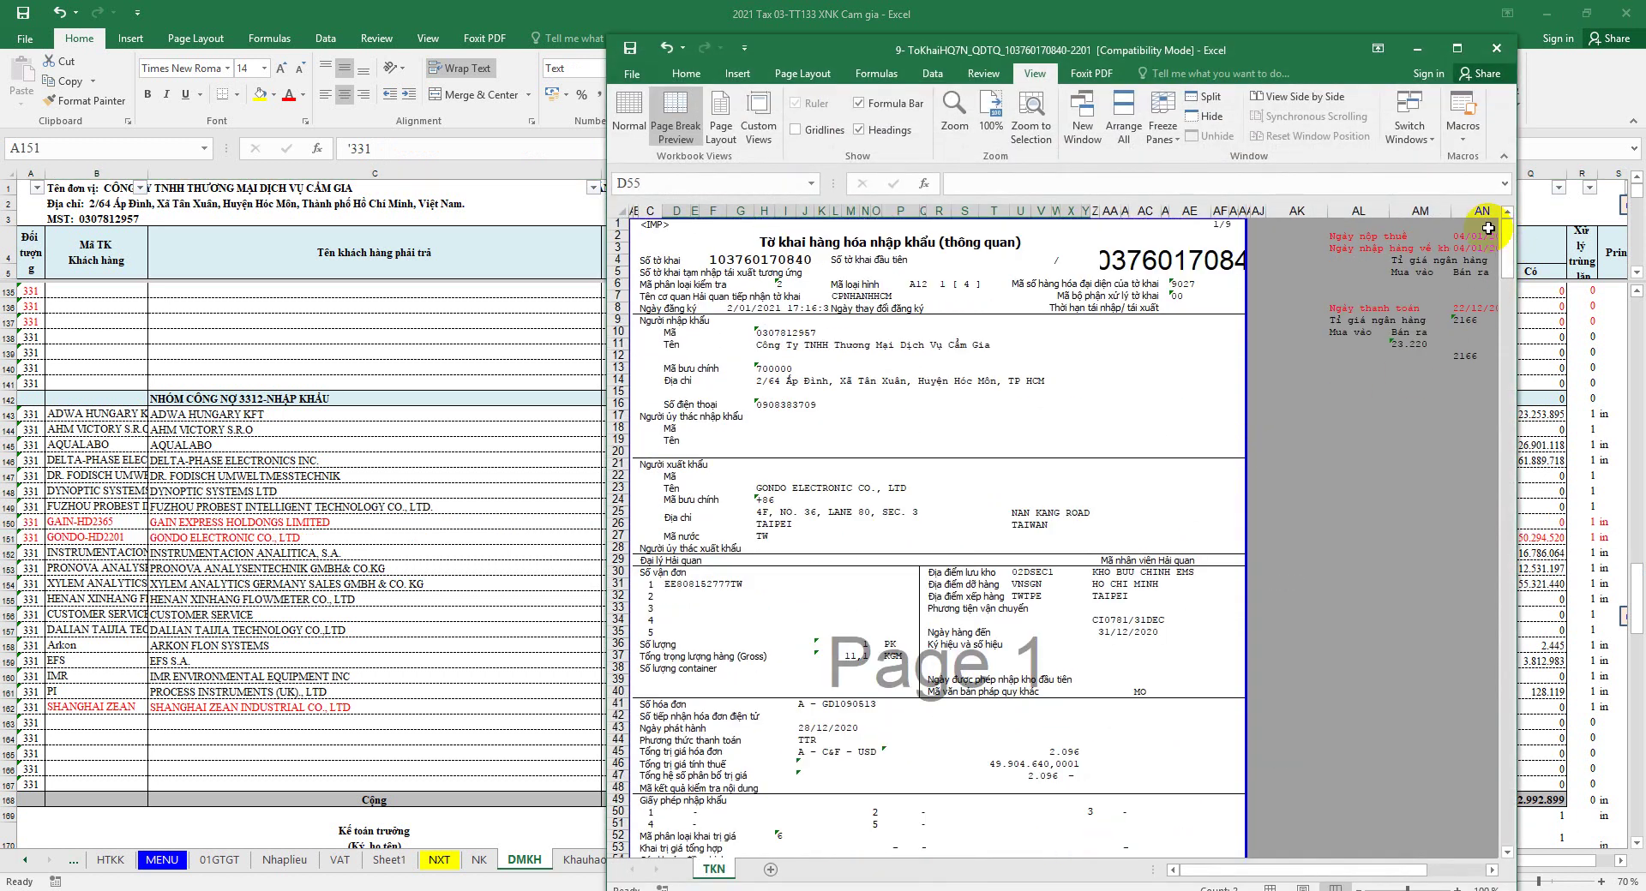
Step: Examine the payment date, USD payment amount and bank noted beside the declaration form in AN8:AP9
{"action": "left_click", "coordinate": [1456, 48]}
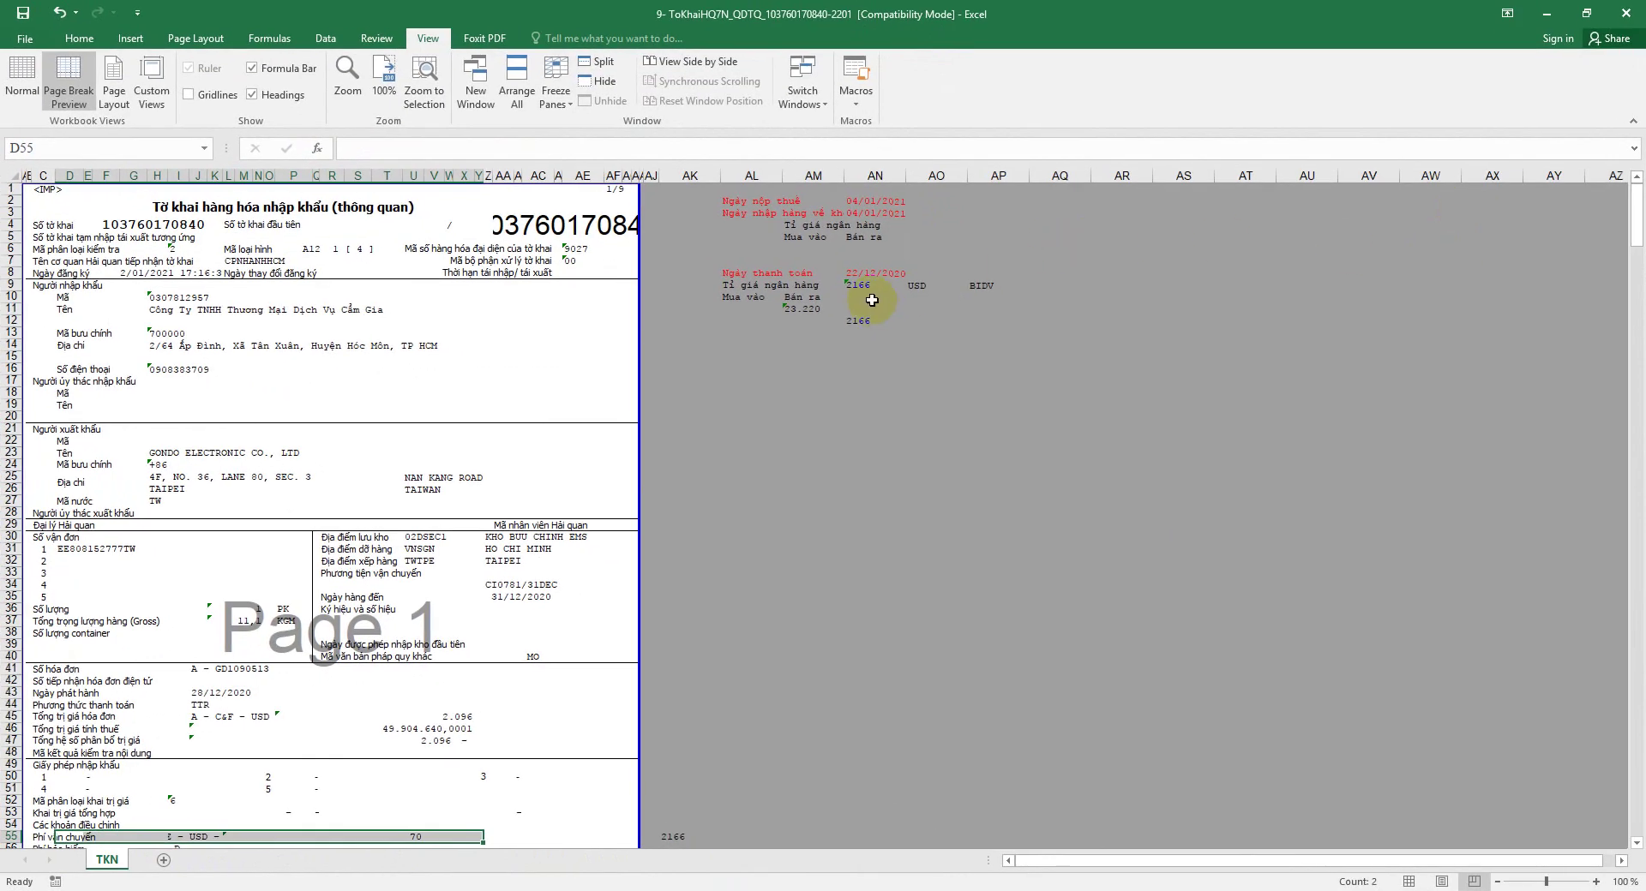
{"action": "left_click", "coordinate": [878, 289]}
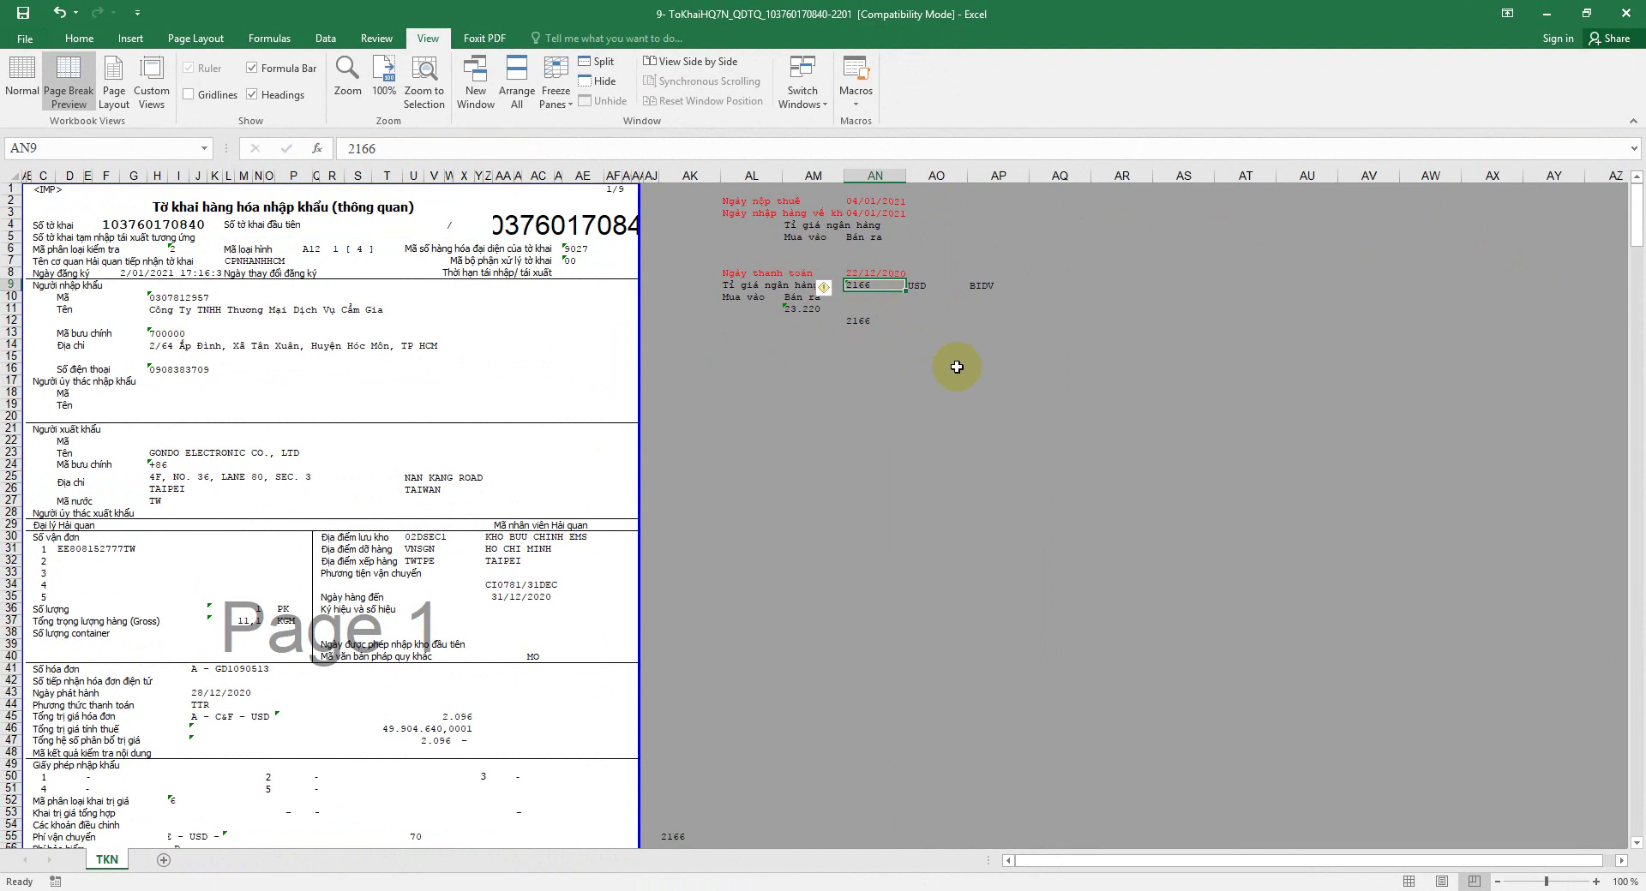
{"action": "left_click", "coordinate": [874, 262]}
{"action": "left_click", "coordinate": [891, 272]}
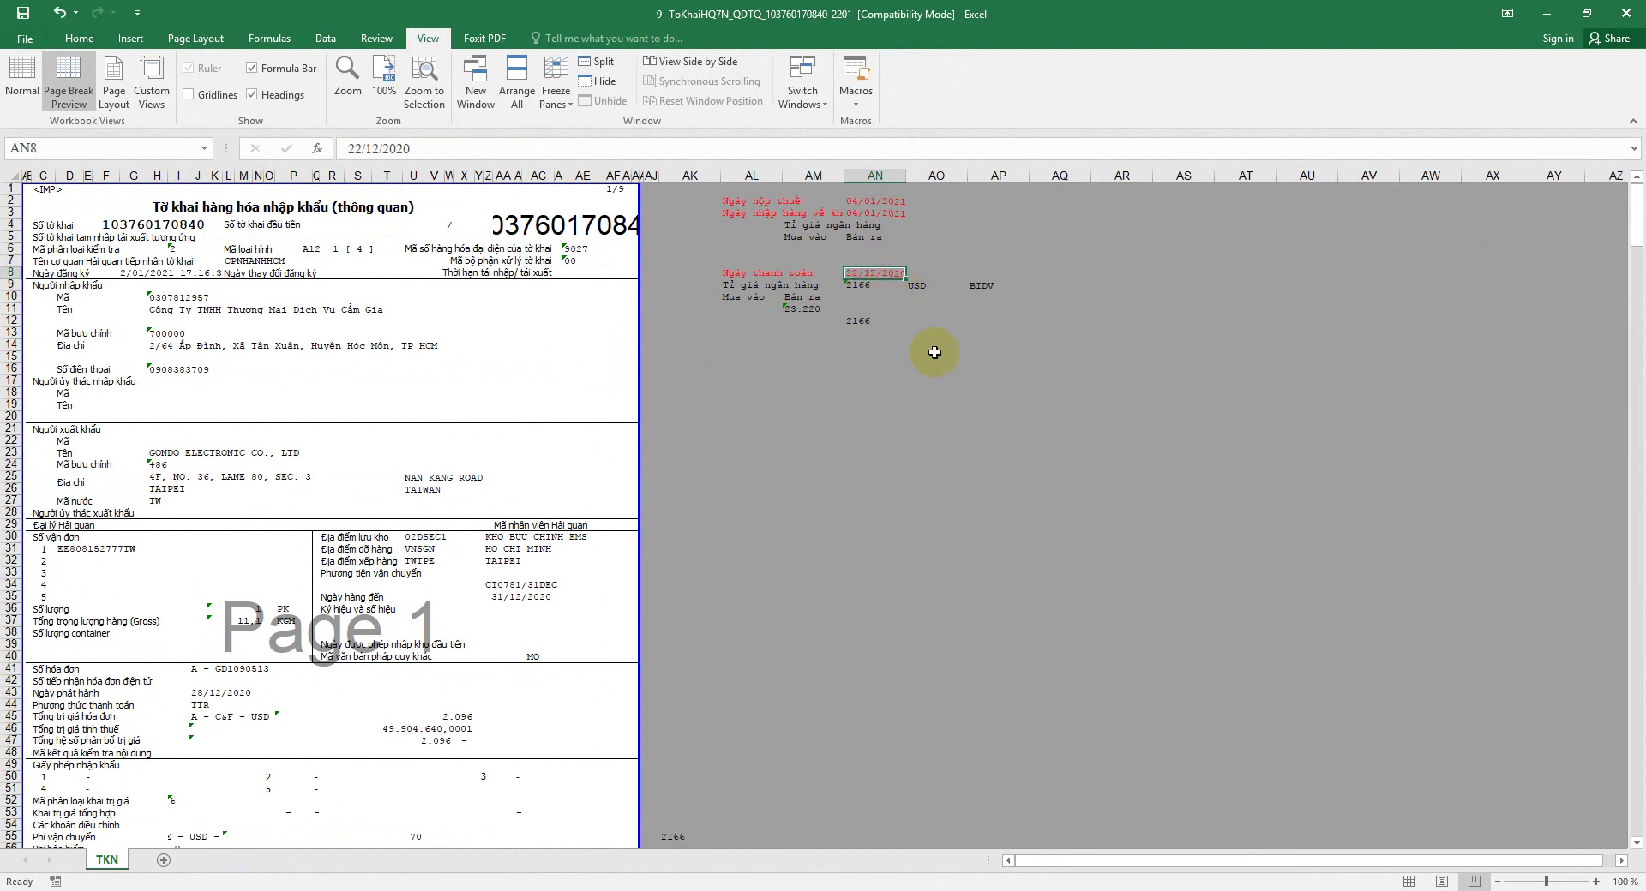
{"action": "left_click", "coordinate": [860, 285]}
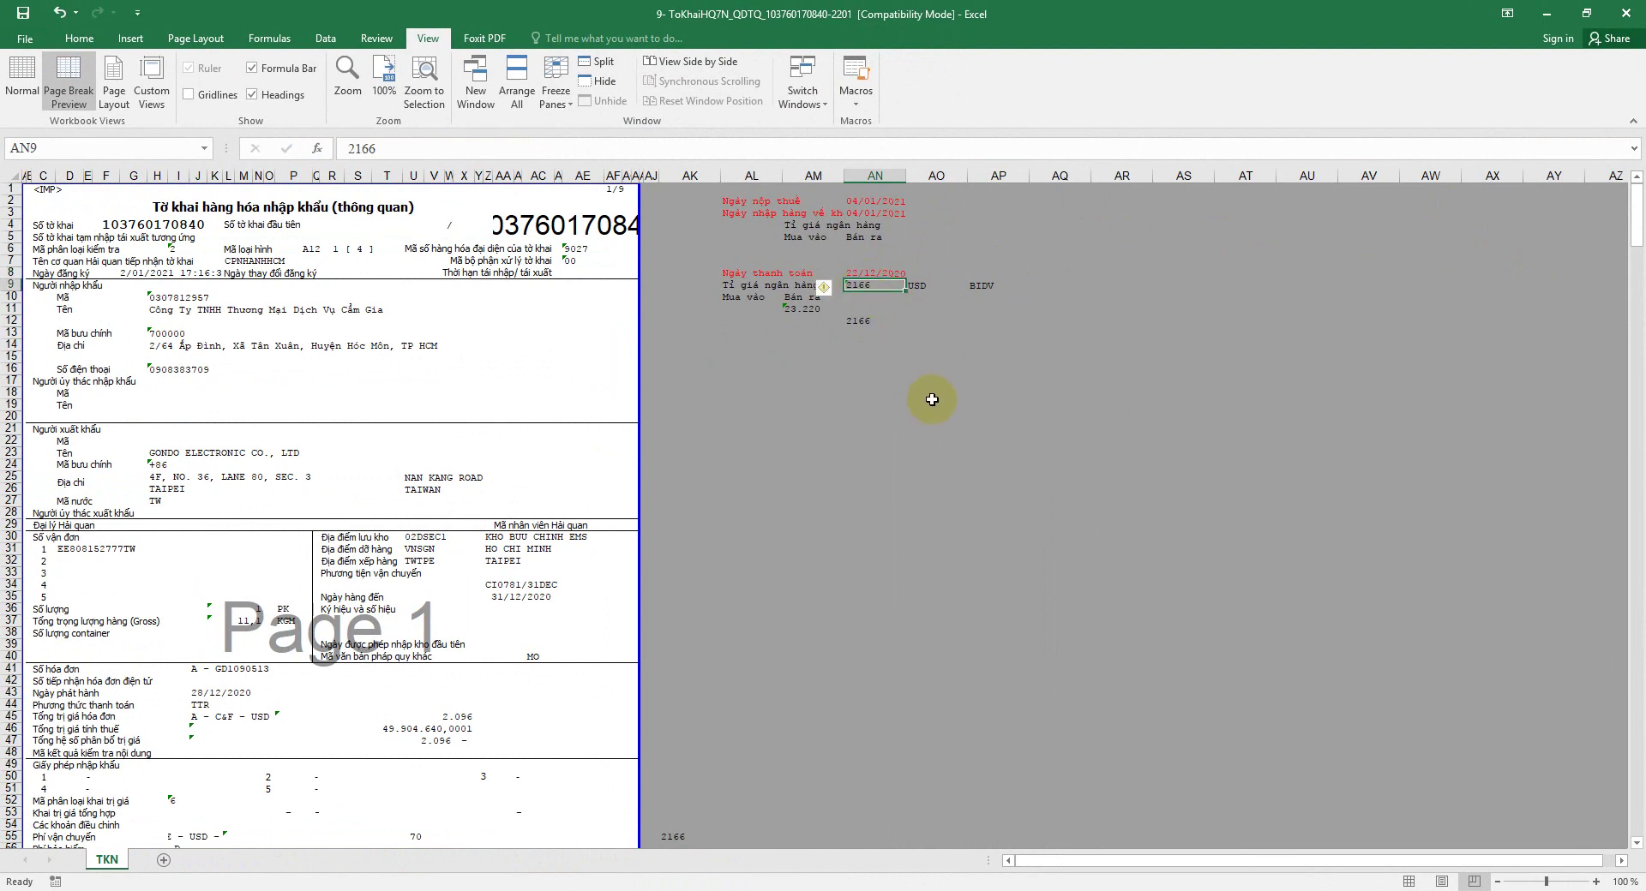
{"action": "left_click", "coordinate": [988, 285]}
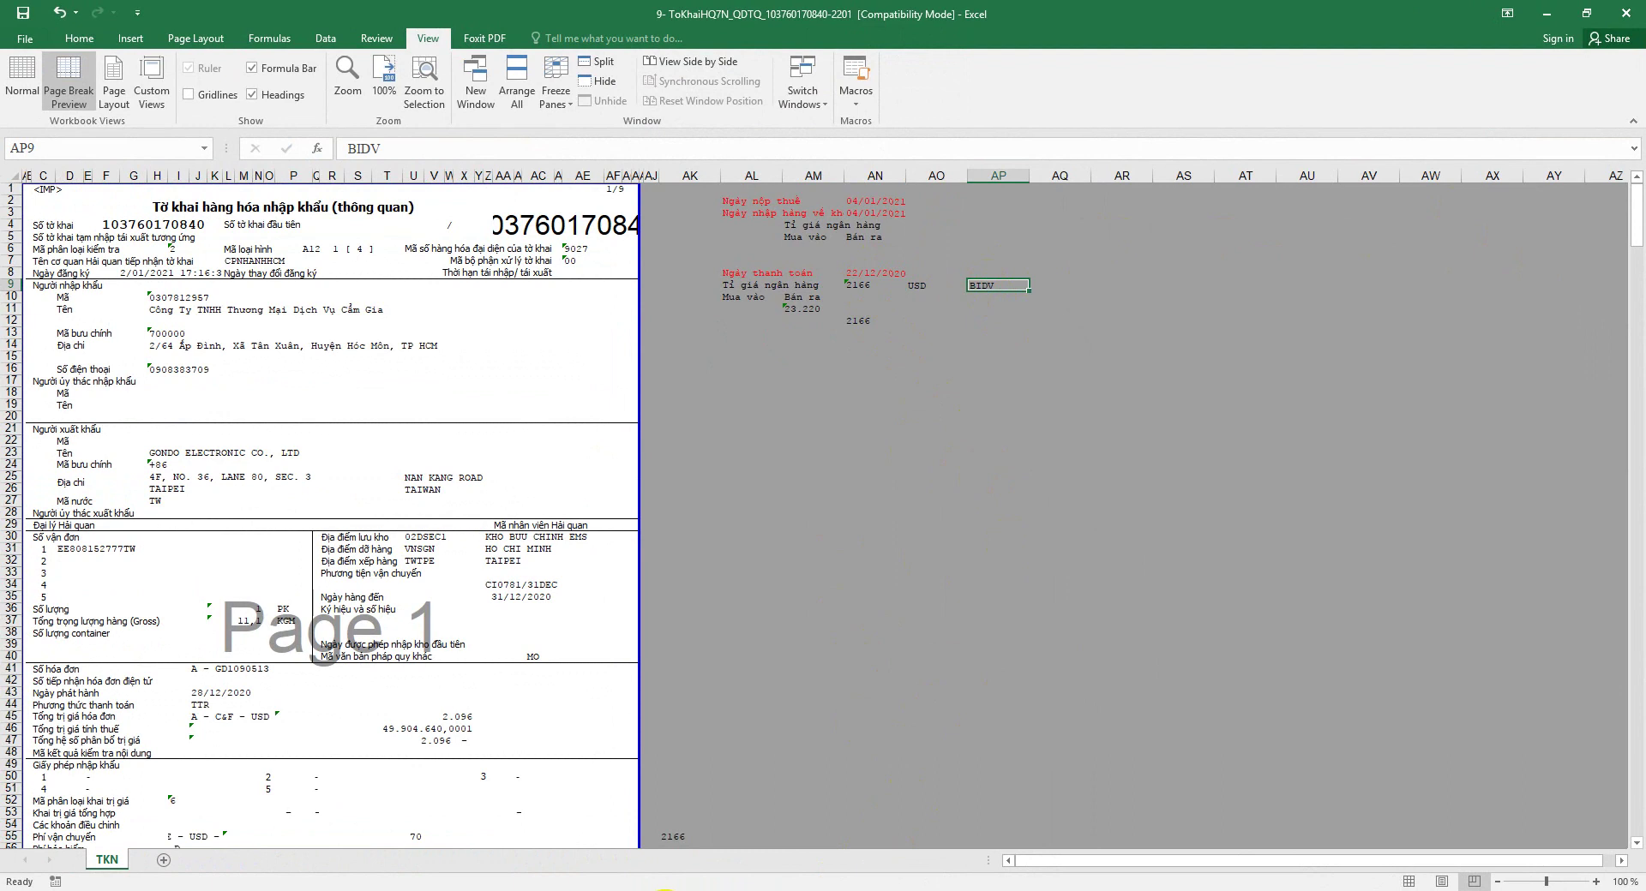
Step: Switch back to the 2021 Tax workbook and save it
{"action": "left_click", "coordinate": [664, 889]}
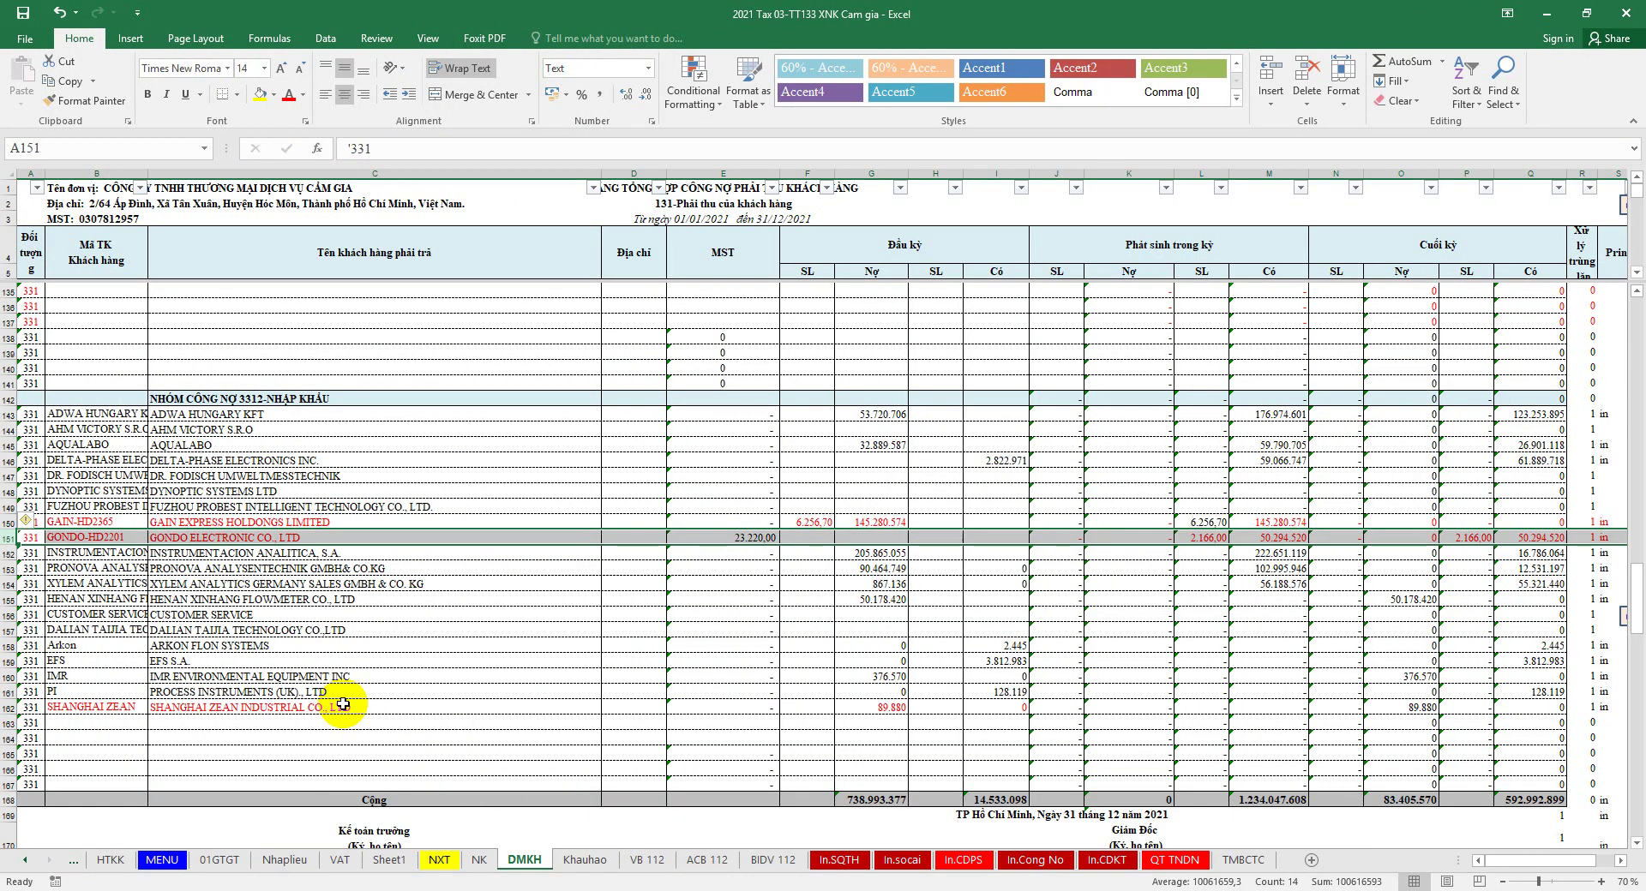
{"action": "left_click", "coordinate": [851, 603]}
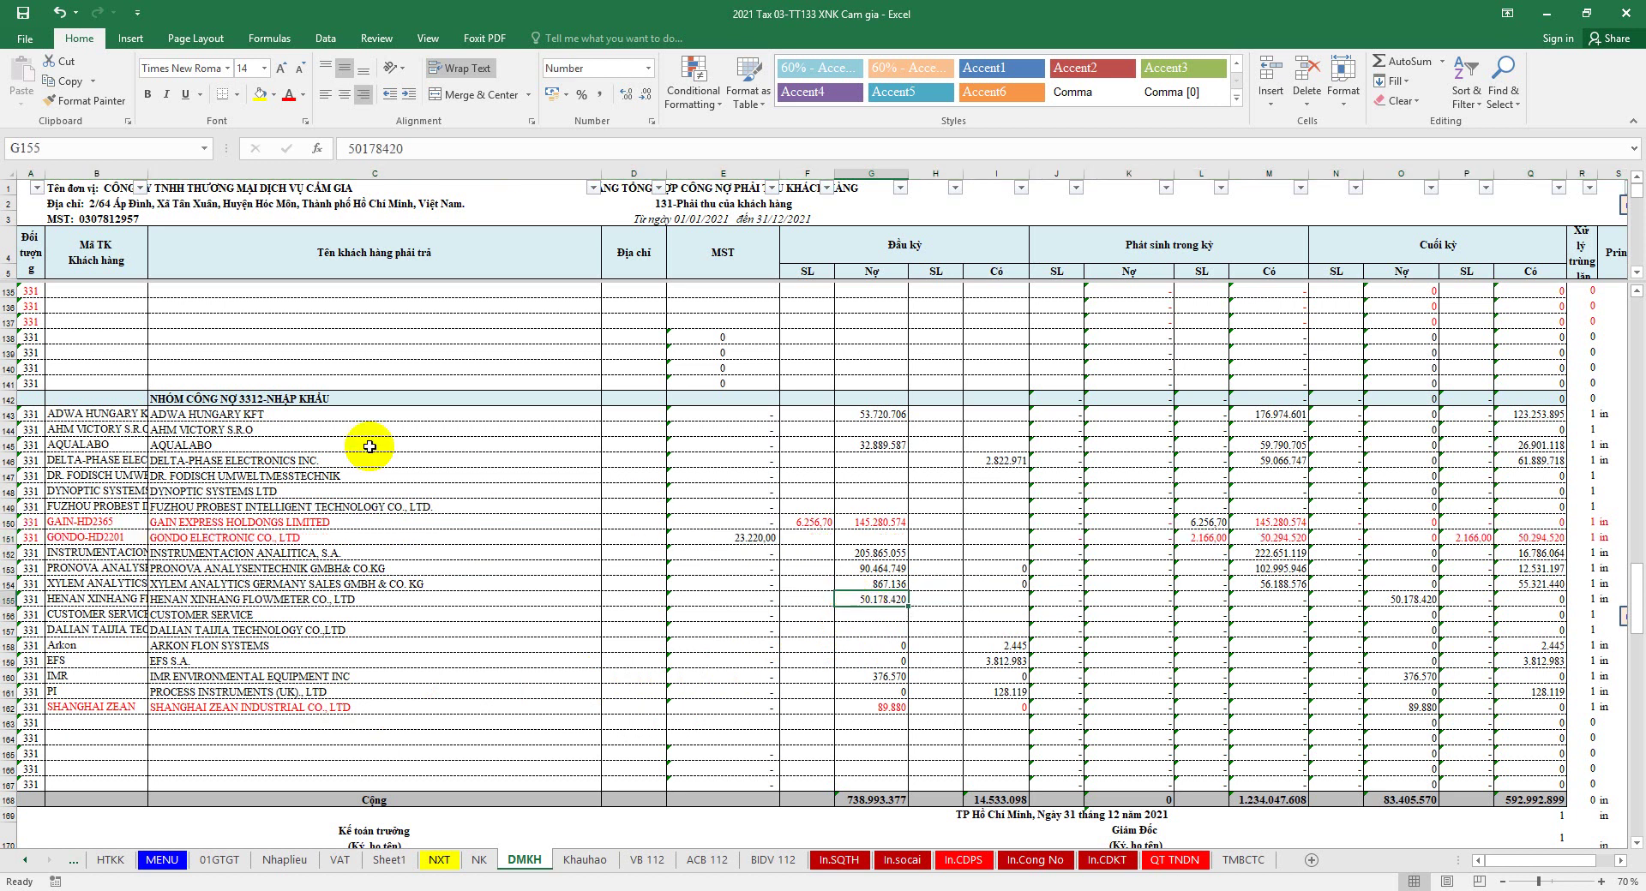
{"action": "left_click", "coordinate": [23, 12]}
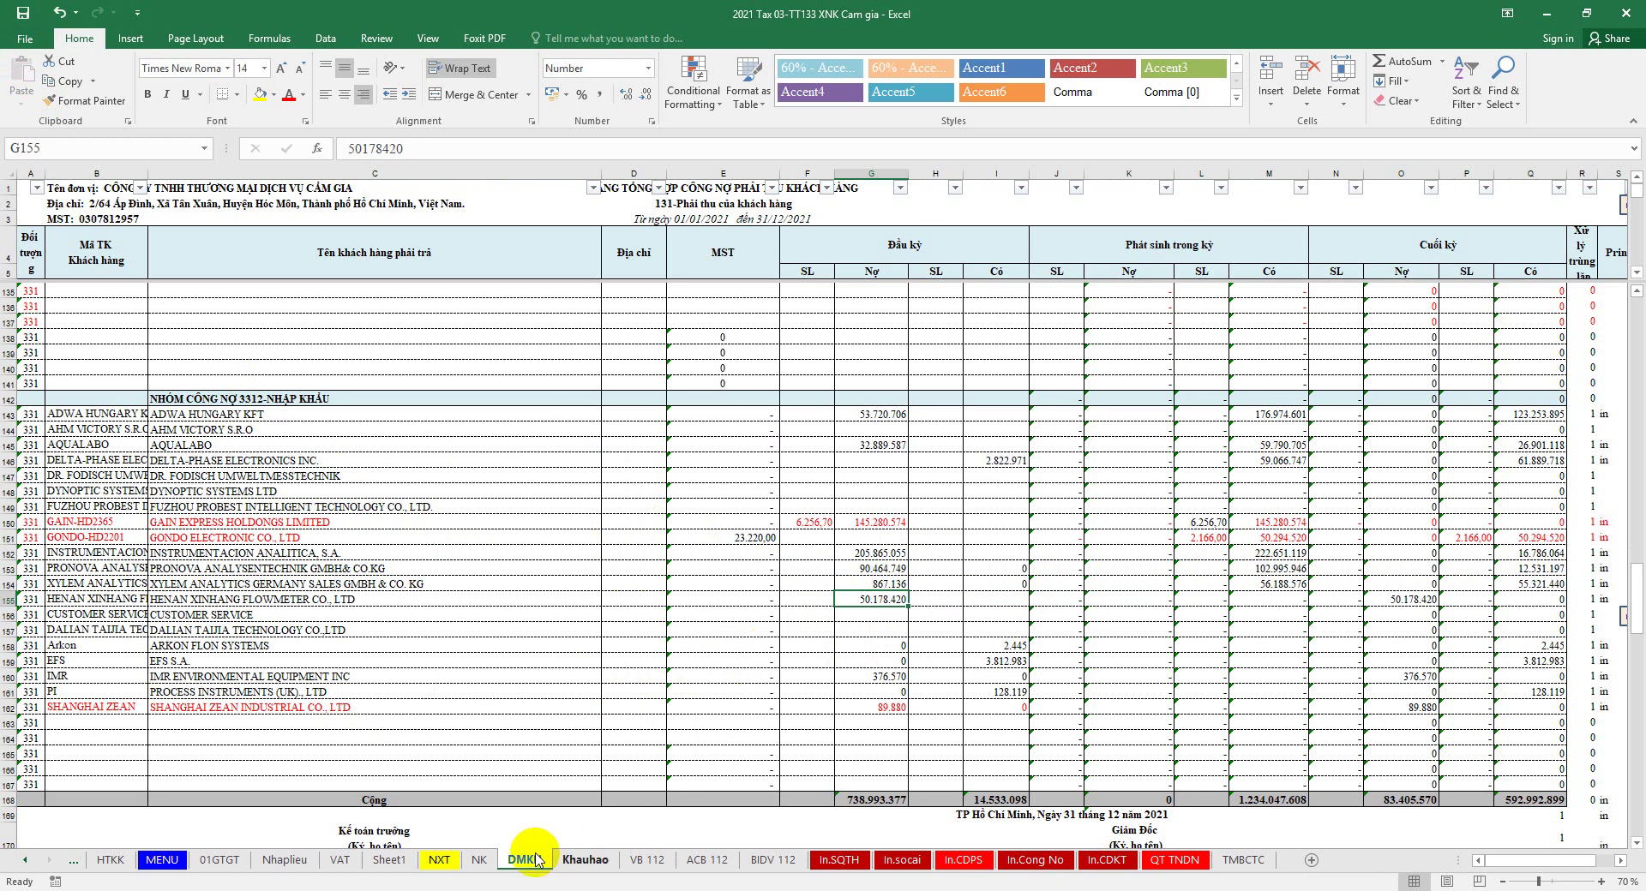
Step: Compare the declaration 2201 item lines in NK with the GONDO item rows 340 to 346 in NXT
{"action": "left_click", "coordinate": [479, 860]}
{"action": "scroll", "coordinate": [852, 766], "scroll_direction": "up", "scroll_amount": 3}
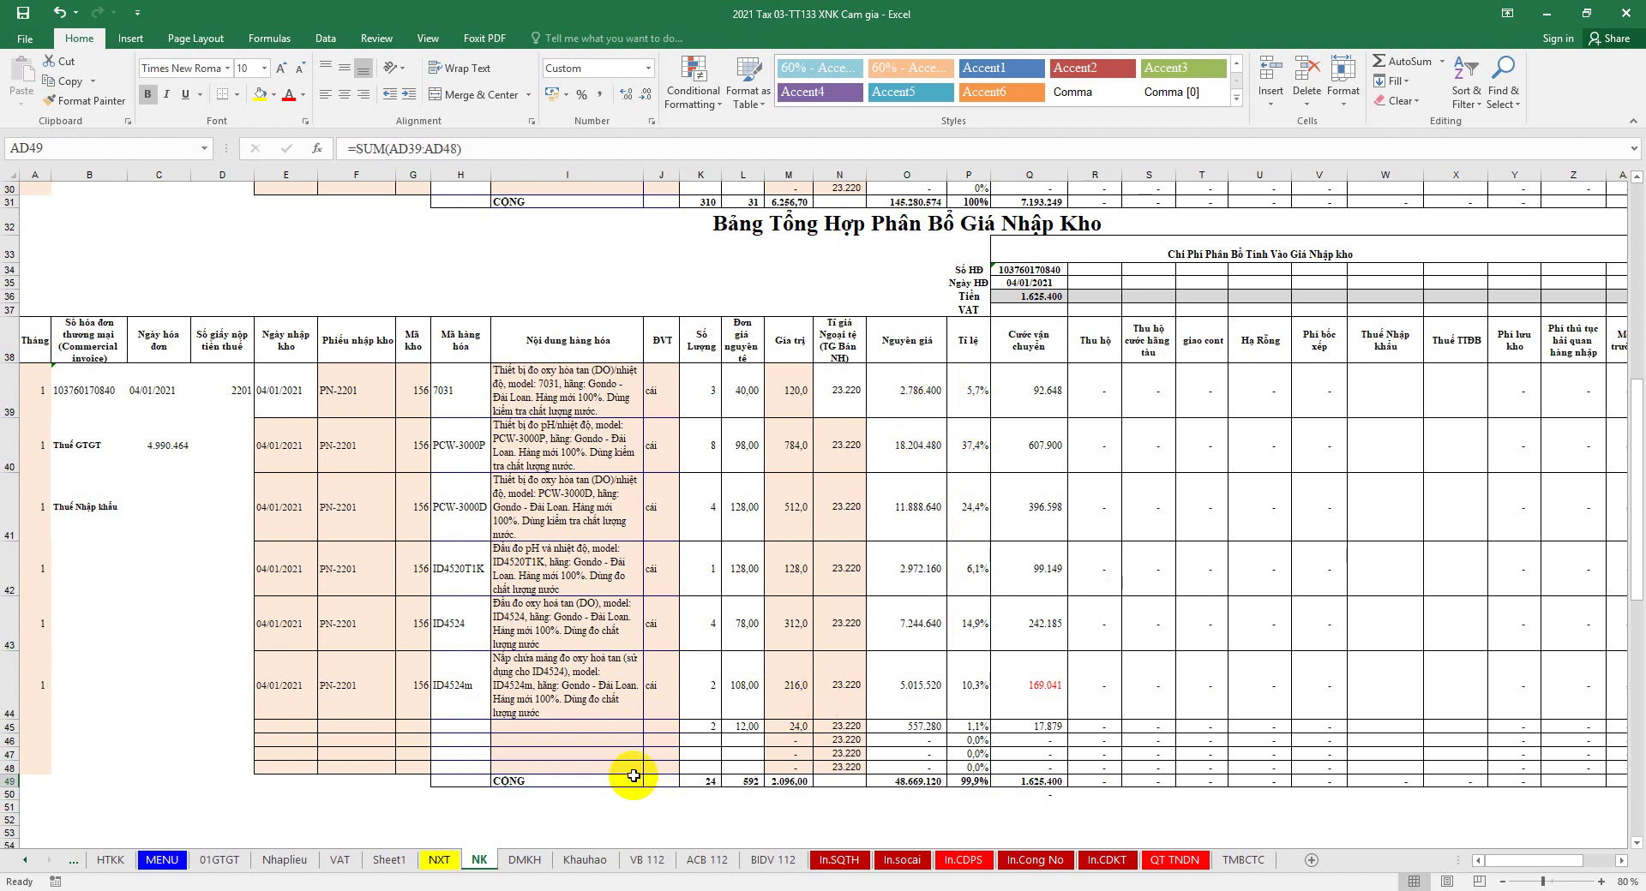
{"action": "left_click", "coordinate": [239, 395]}
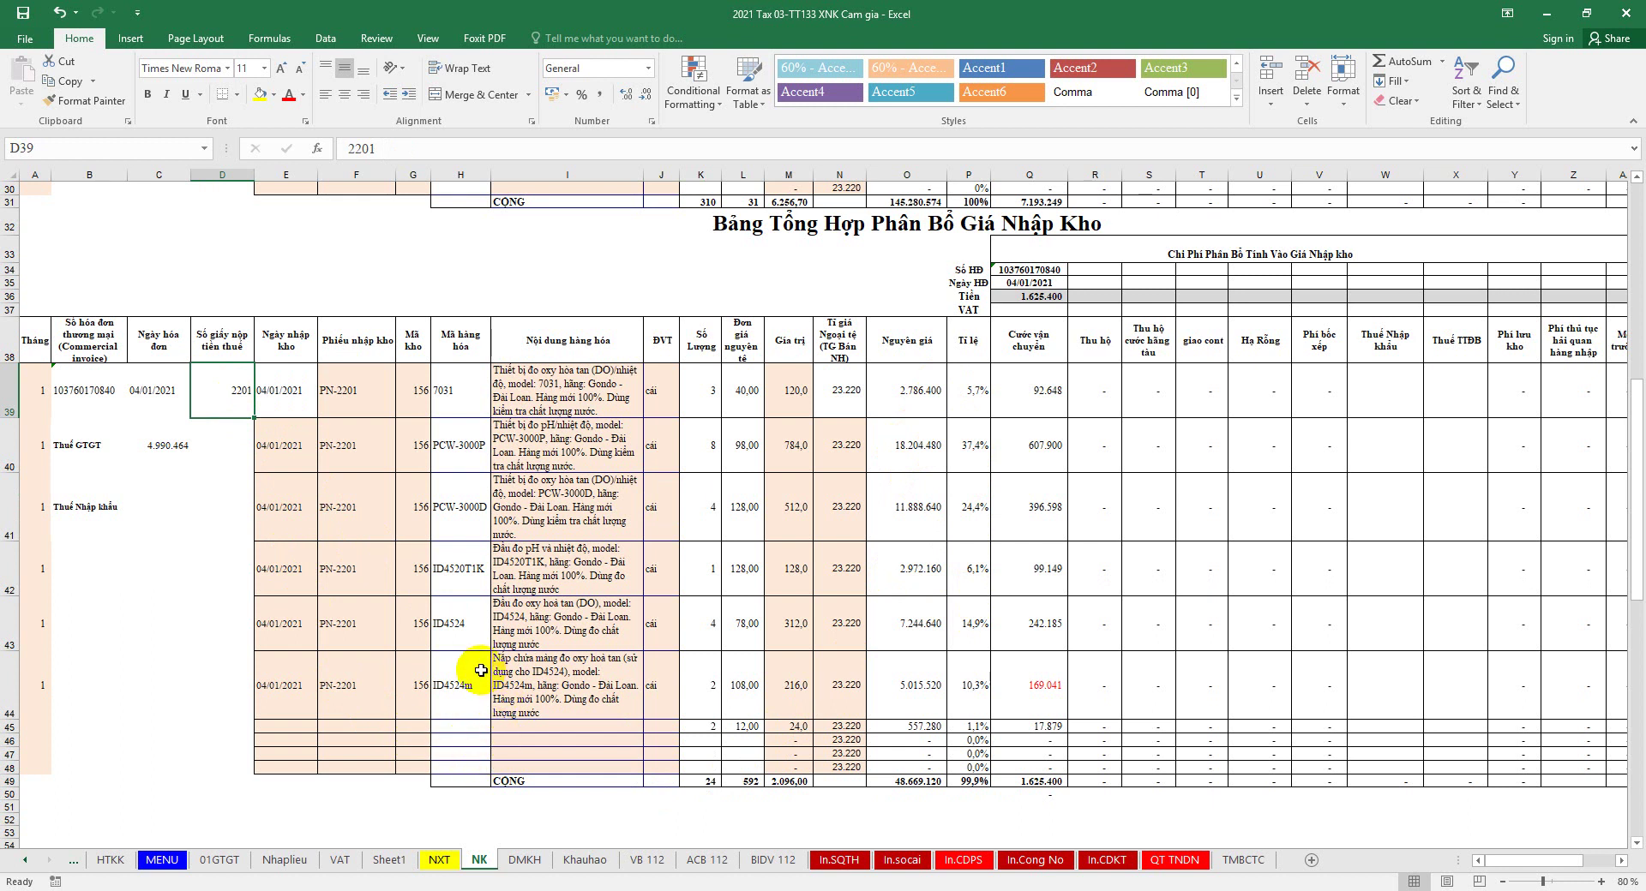
{"action": "left_click", "coordinate": [439, 860]}
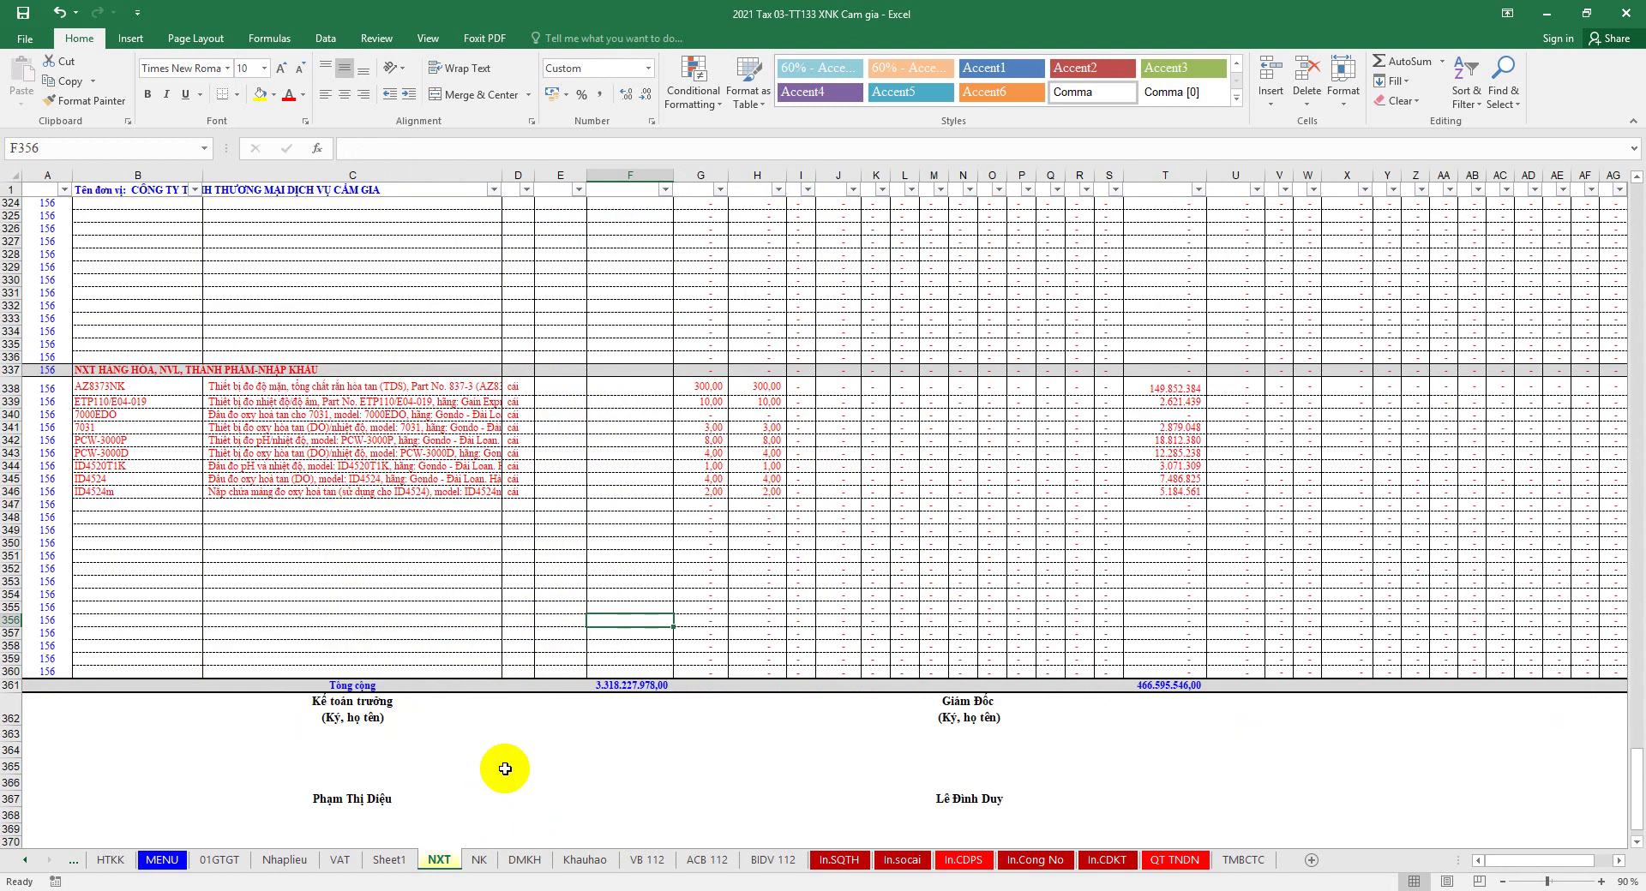
{"action": "left_click", "coordinate": [19, 415]}
{"action": "left_click_drag", "start_coordinate": [19, 414], "coordinate": [19, 491]}
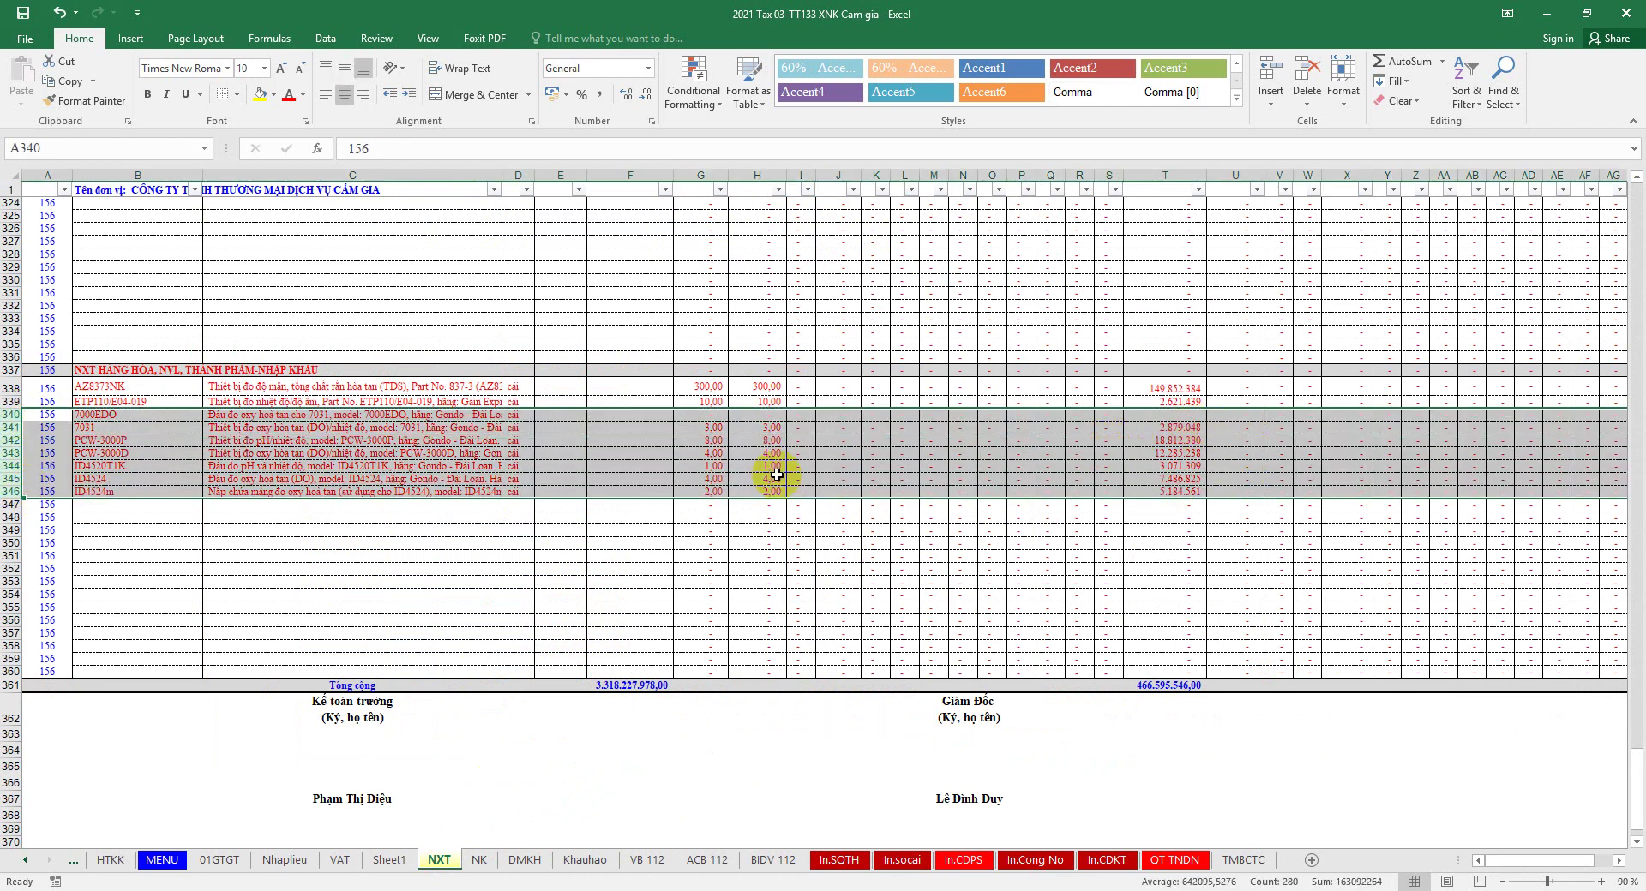
{"action": "left_click", "coordinate": [11, 427]}
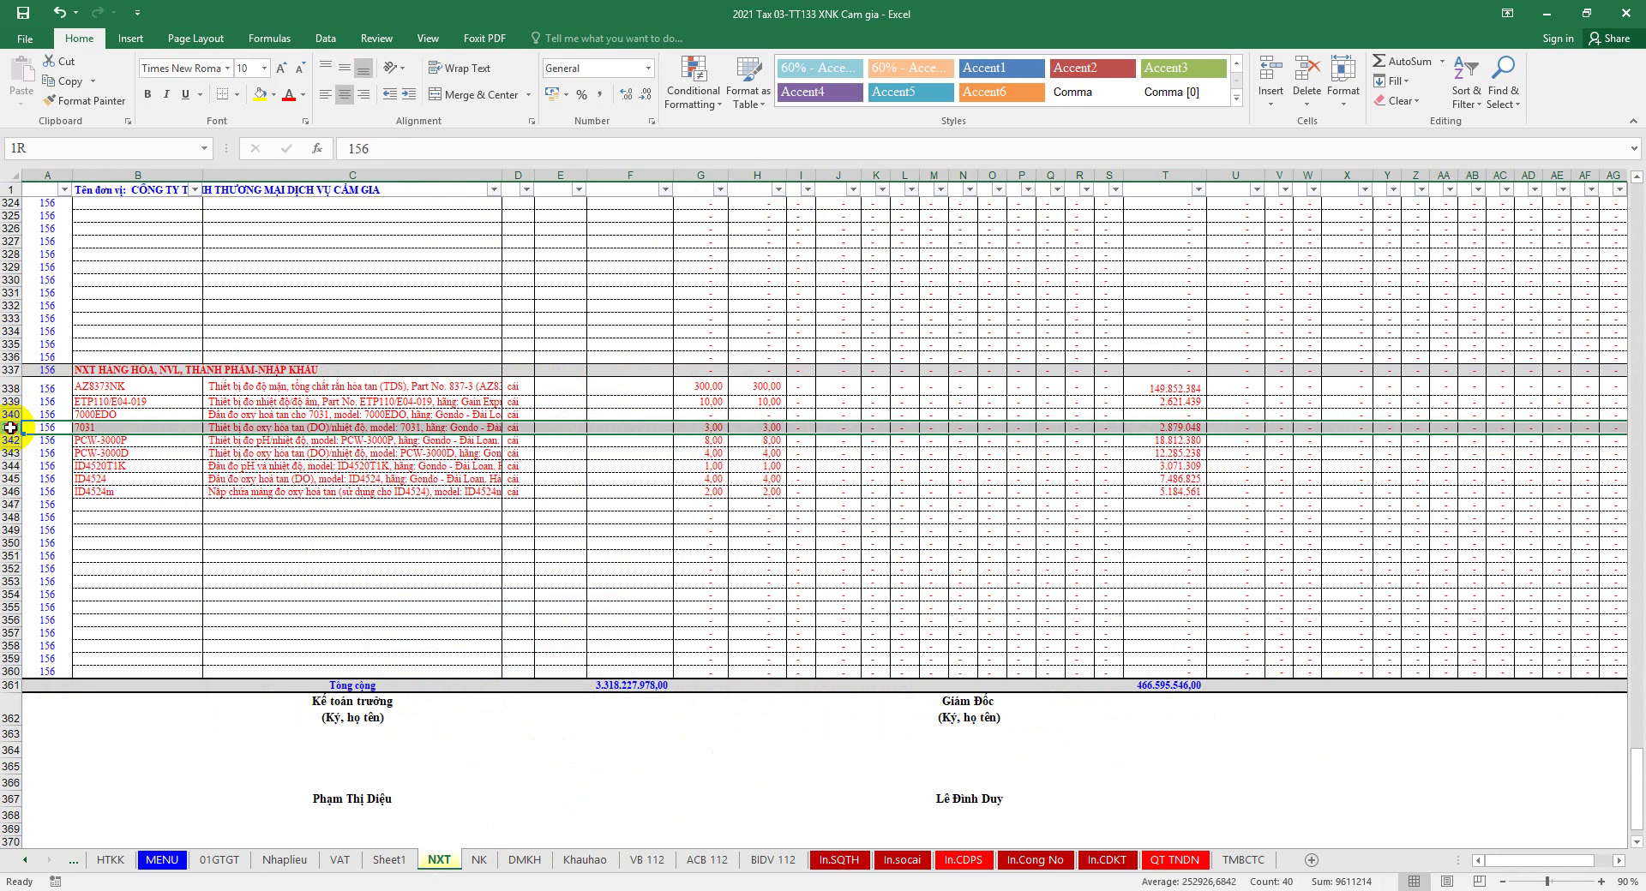
{"action": "left_click_drag", "start_coordinate": [232, 415], "coordinate": [274, 497]}
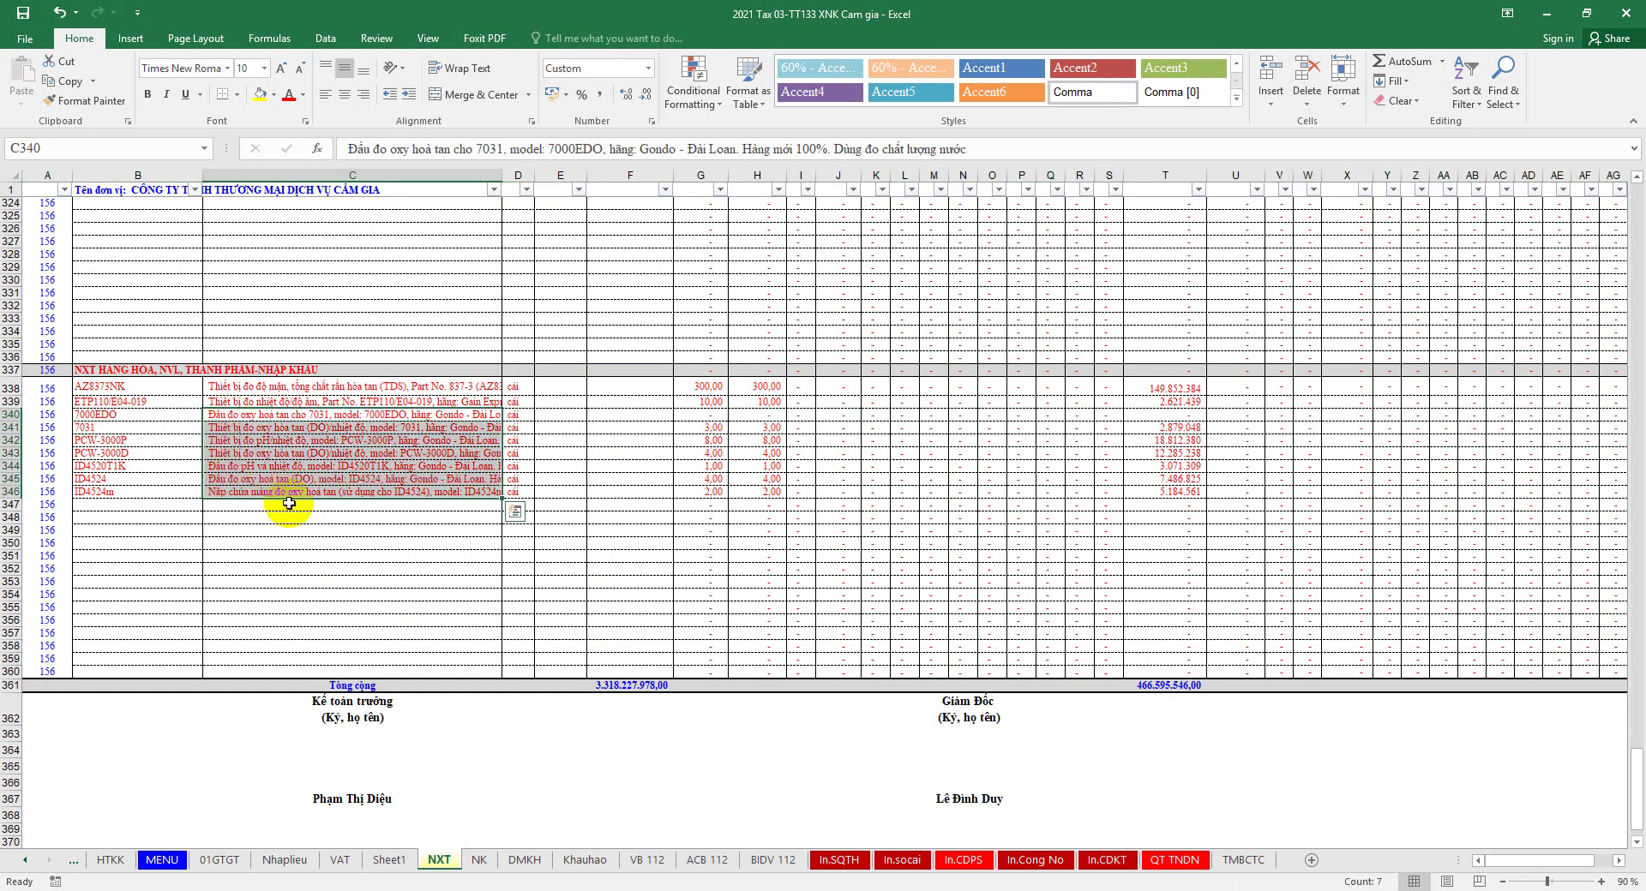
Step: Try to copy the GONDO item codes in NXT B340:B346 to the item code column in NK
{"action": "left_click_drag", "start_coordinate": [128, 415], "coordinate": [113, 491]}
{"action": "key", "text": "ctrl+c"}
{"action": "left_click", "coordinate": [479, 860]}
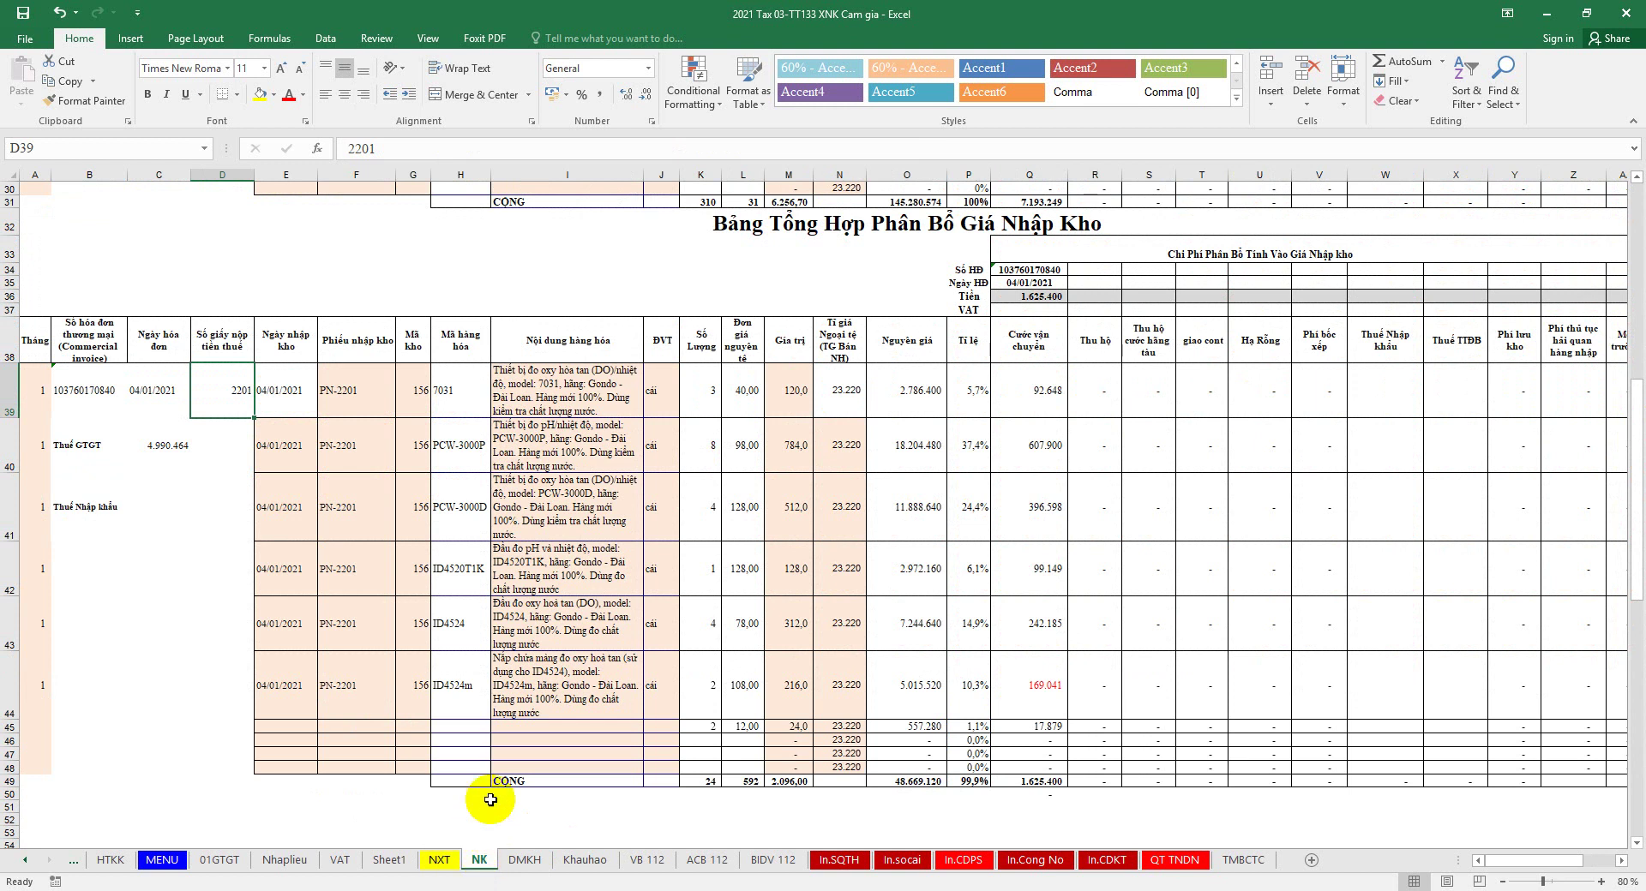
{"action": "left_click", "coordinate": [458, 398]}
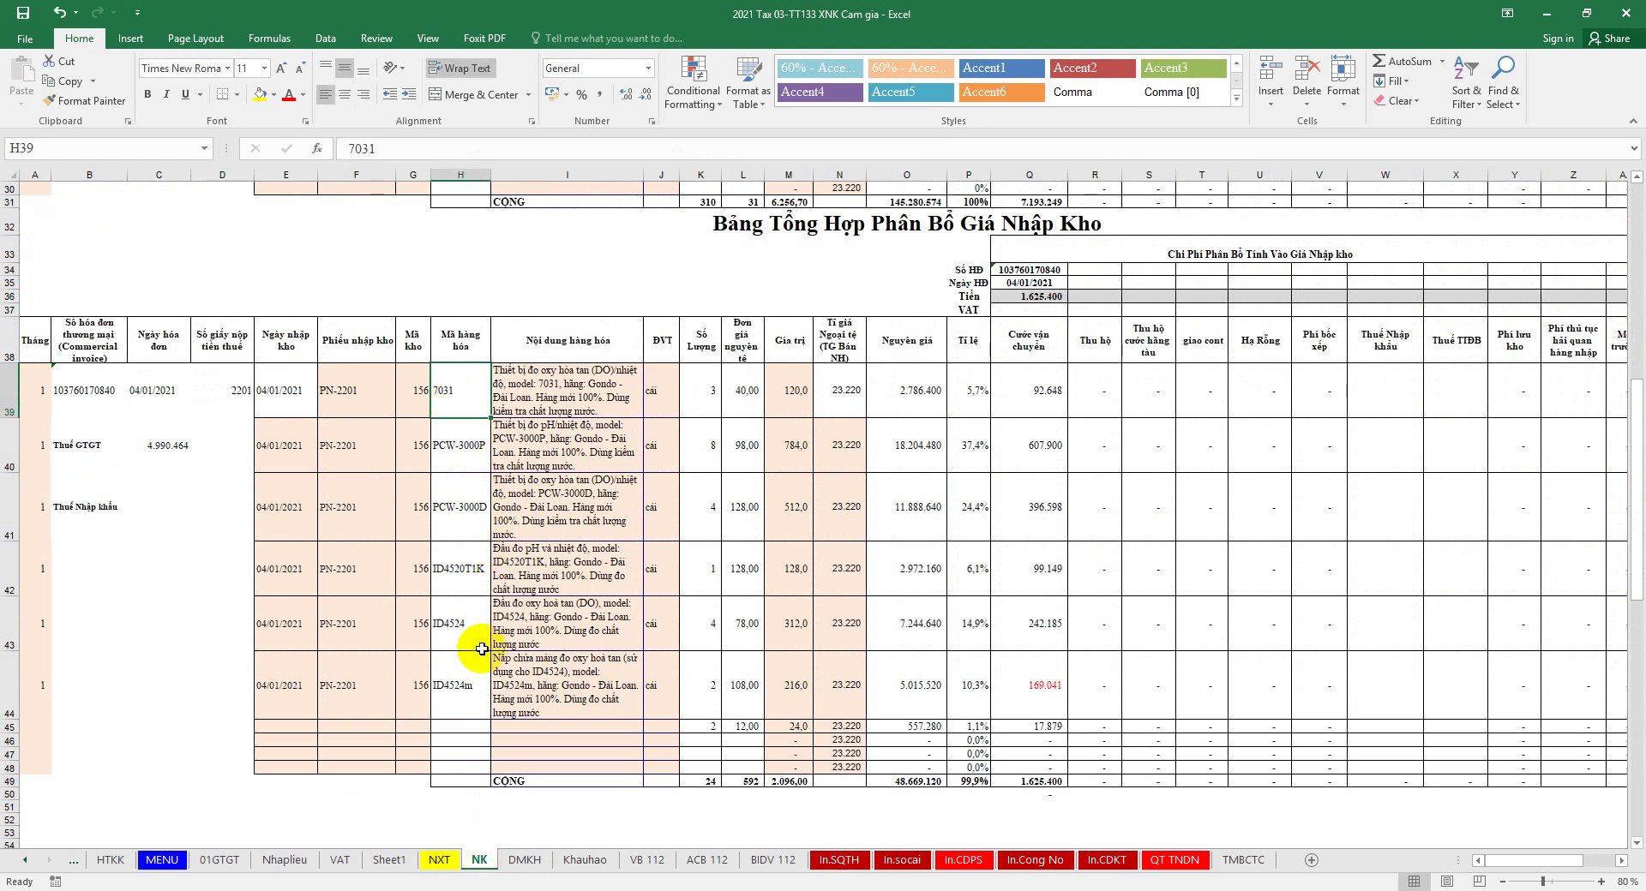
{"action": "left_click", "coordinate": [438, 859]}
{"action": "key", "text": "ctrl+v"}
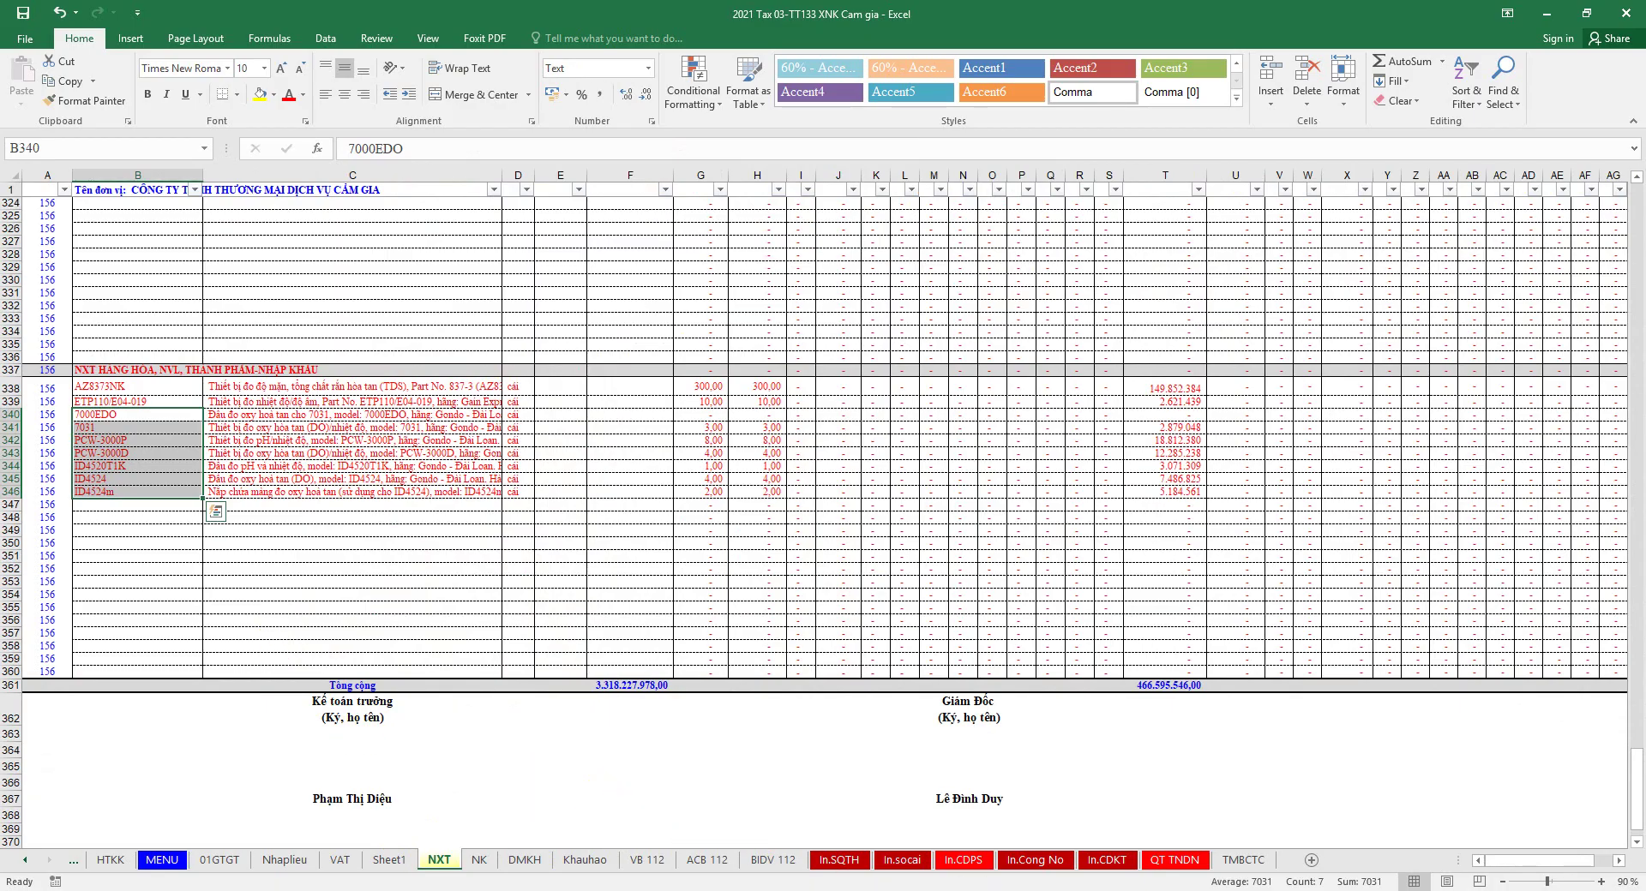
Step: Check the first goods lines of customs declaration 2201, including the description of item 01 in G150
{"action": "key", "text": "alt+Tab"}
{"action": "scroll", "coordinate": [455, 656], "scroll_direction": "down", "scroll_amount": 17}
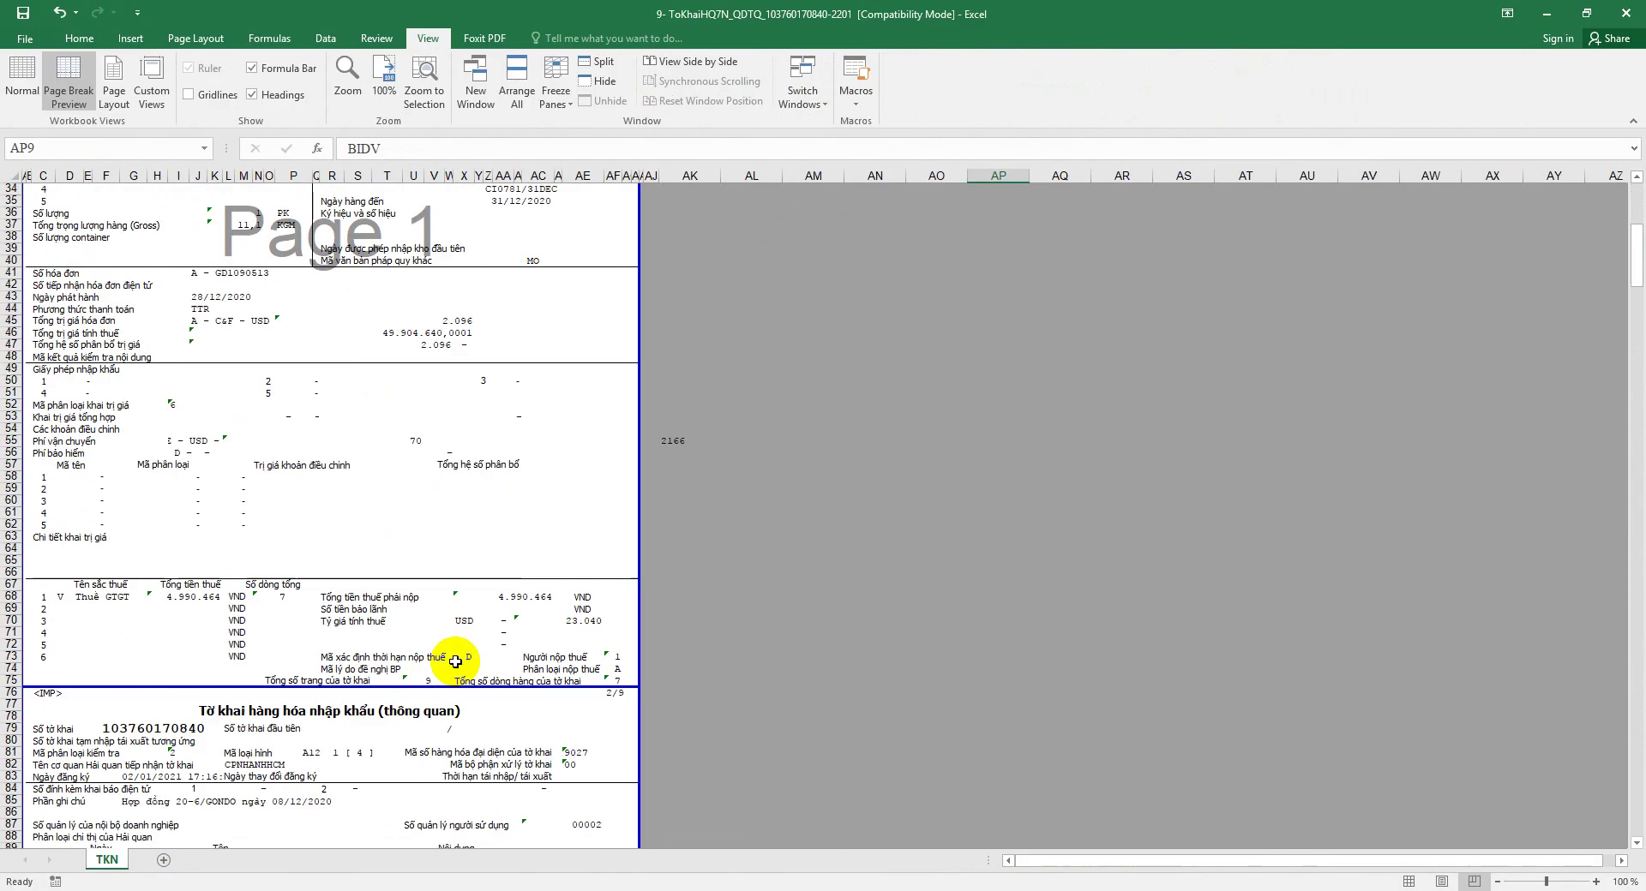
{"action": "scroll", "coordinate": [455, 662], "scroll_direction": "down", "scroll_amount": 20}
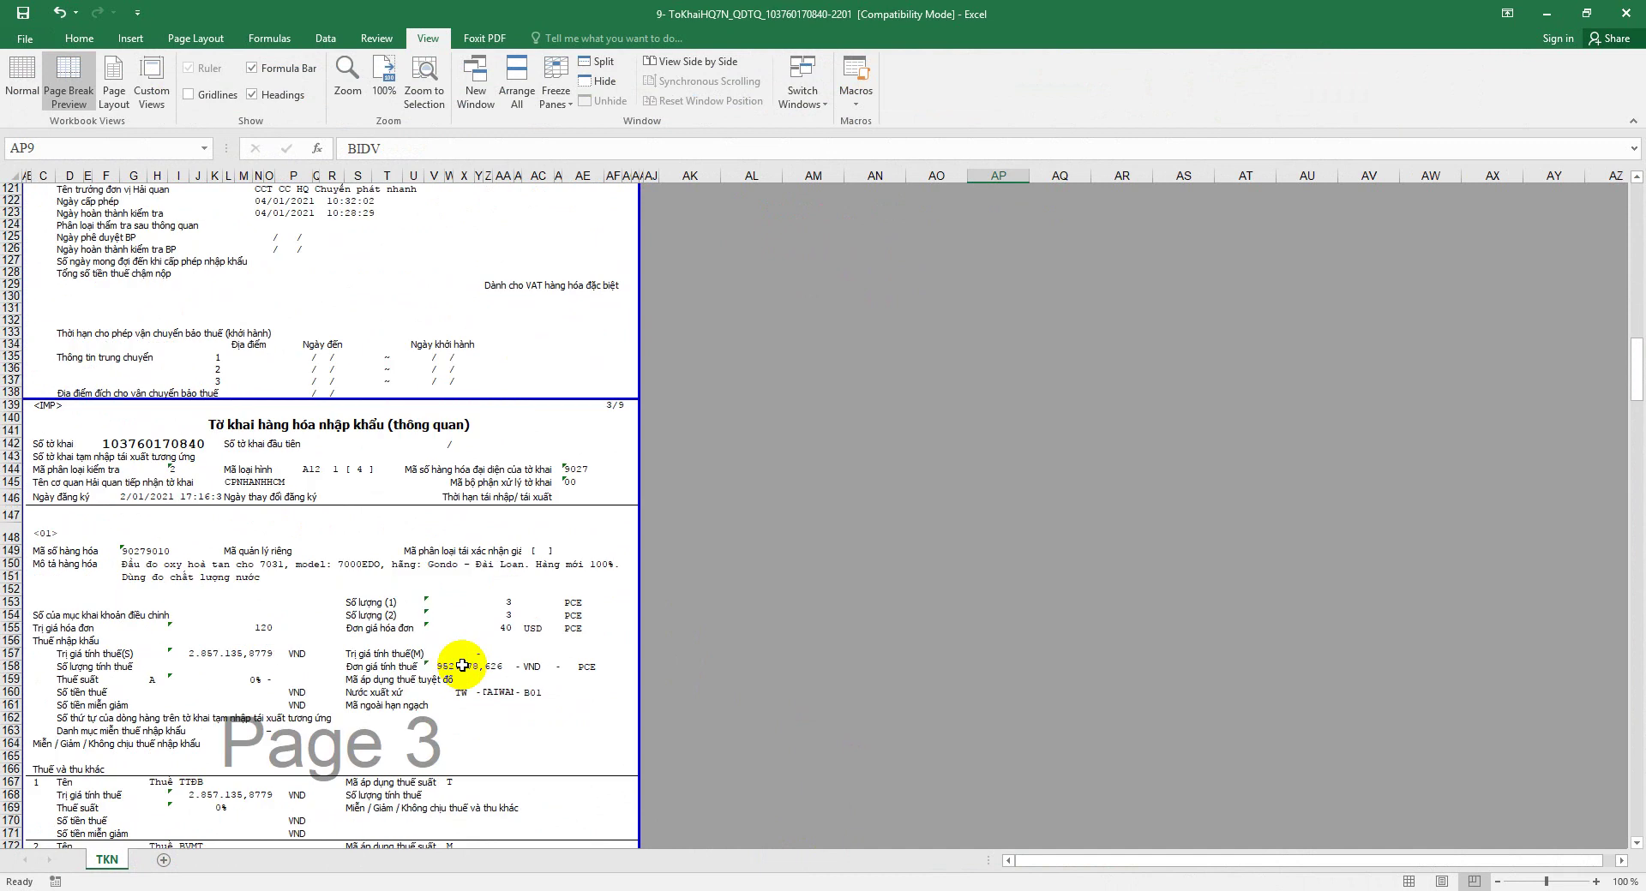
{"action": "scroll", "coordinate": [462, 665], "scroll_direction": "down", "scroll_amount": 2}
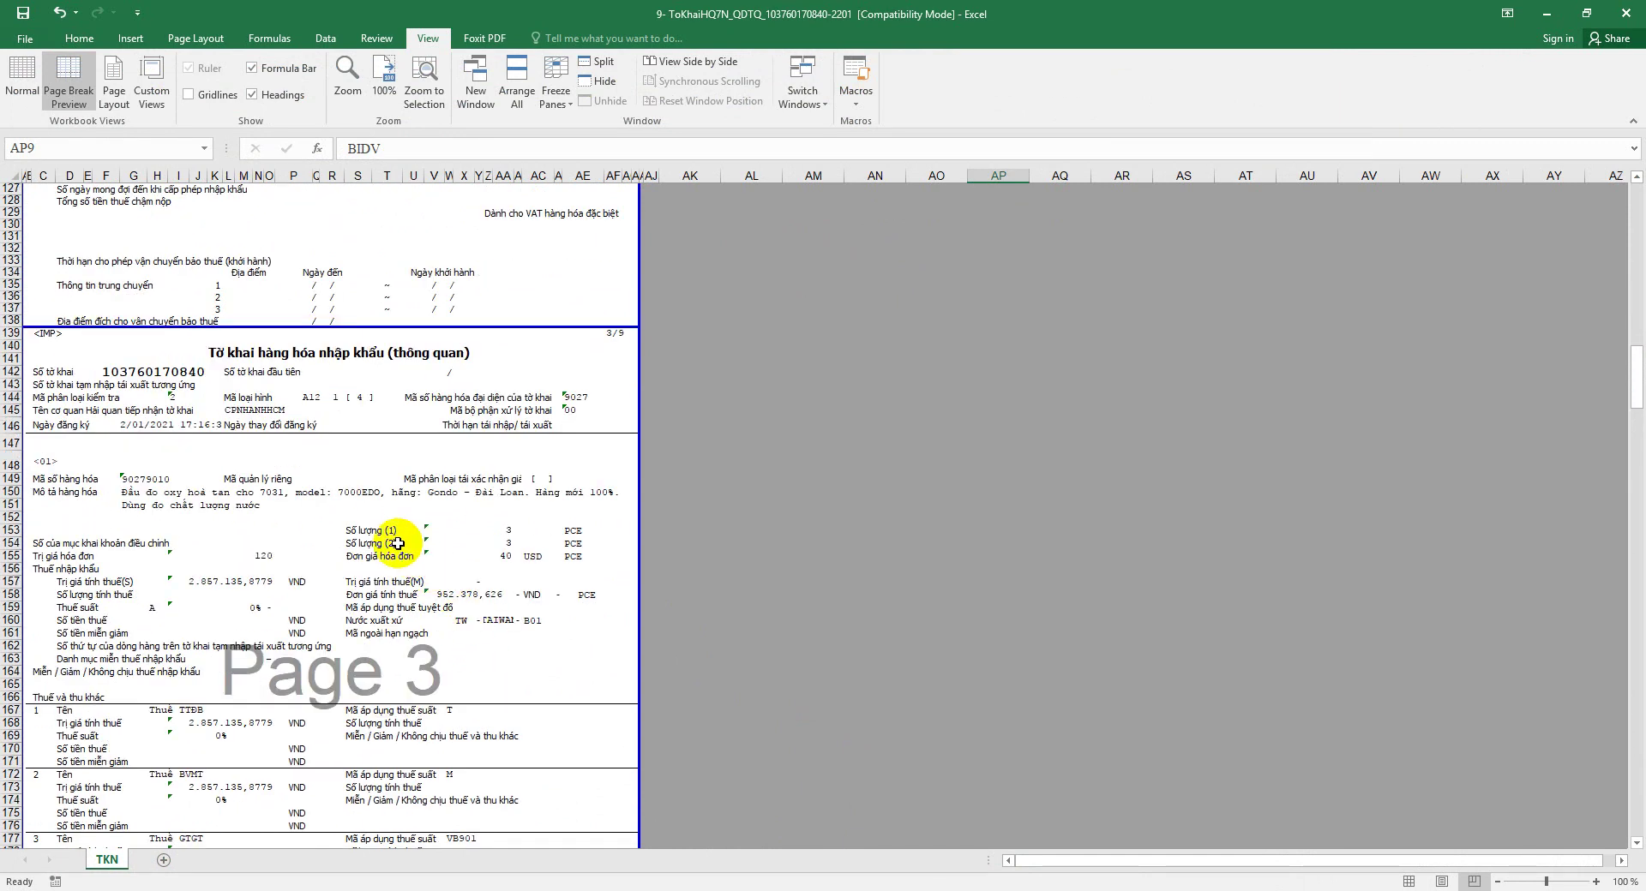
{"action": "left_click", "coordinate": [339, 500]}
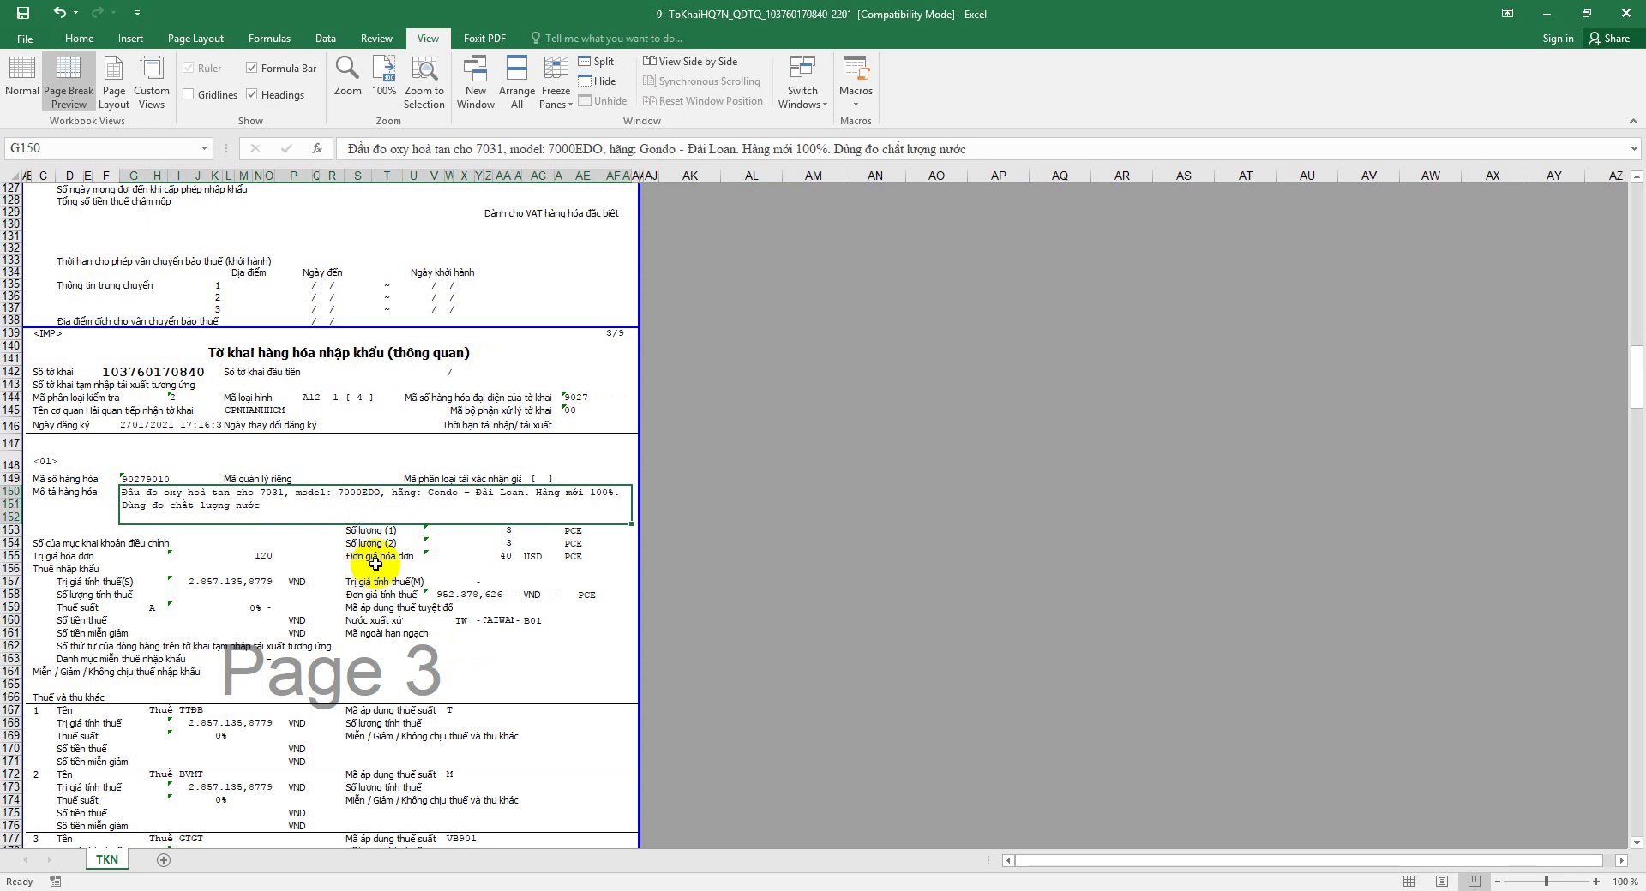
{"action": "scroll", "coordinate": [391, 652], "scroll_direction": "down", "scroll_amount": 15}
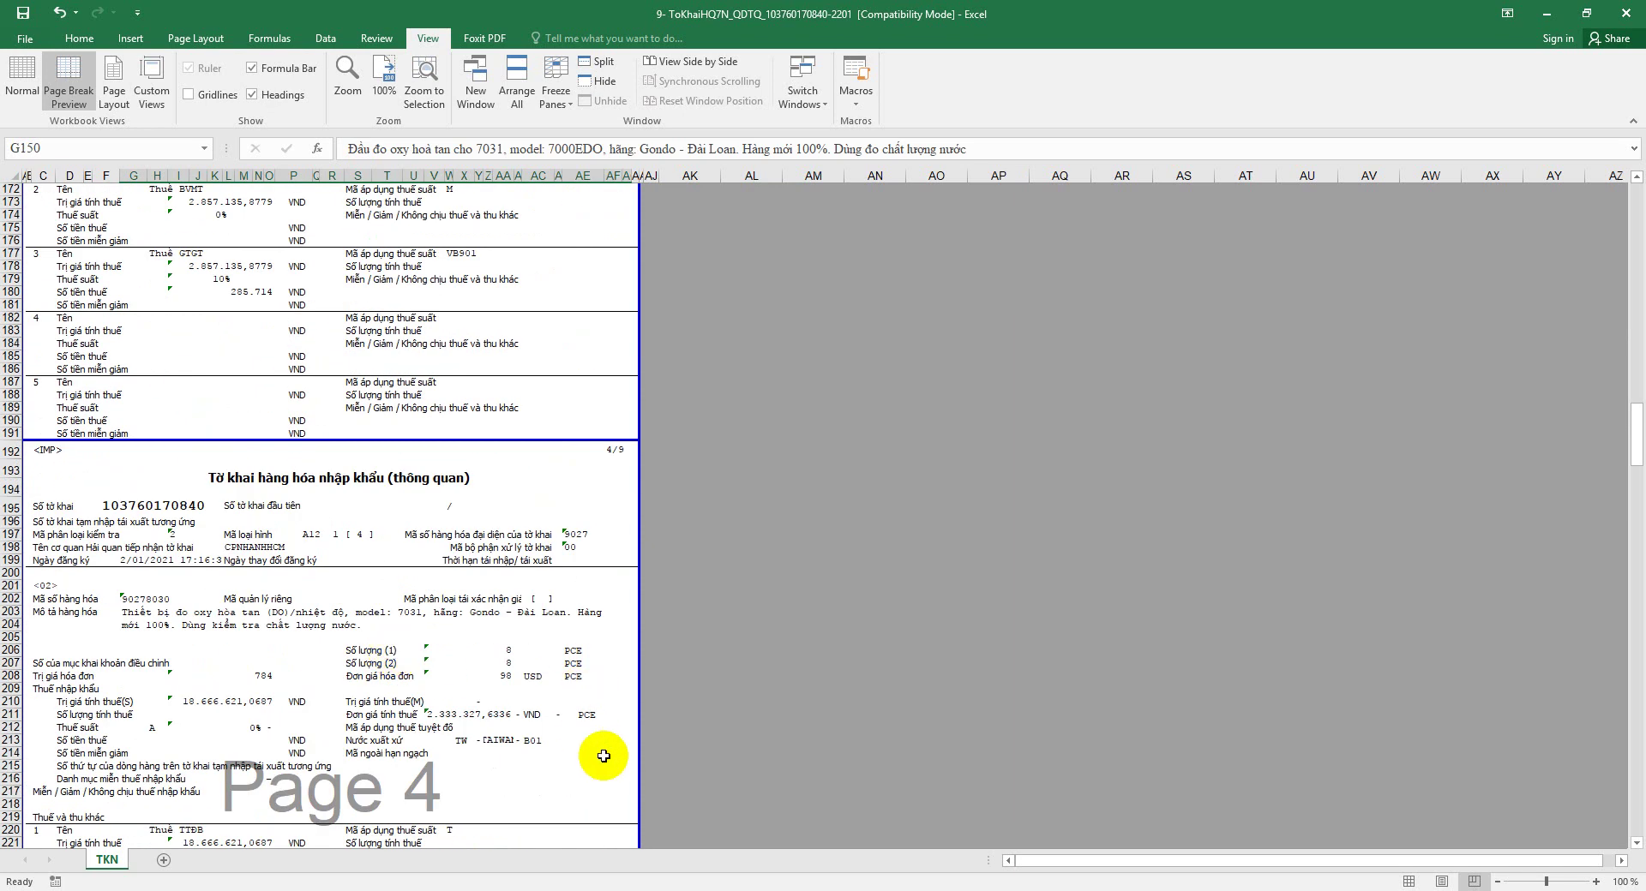
Step: Copy the seven item codes in NXT B340:B346, paste them as values from H39 down in NK, and save the workbook
{"action": "left_click", "coordinate": [645, 888]}
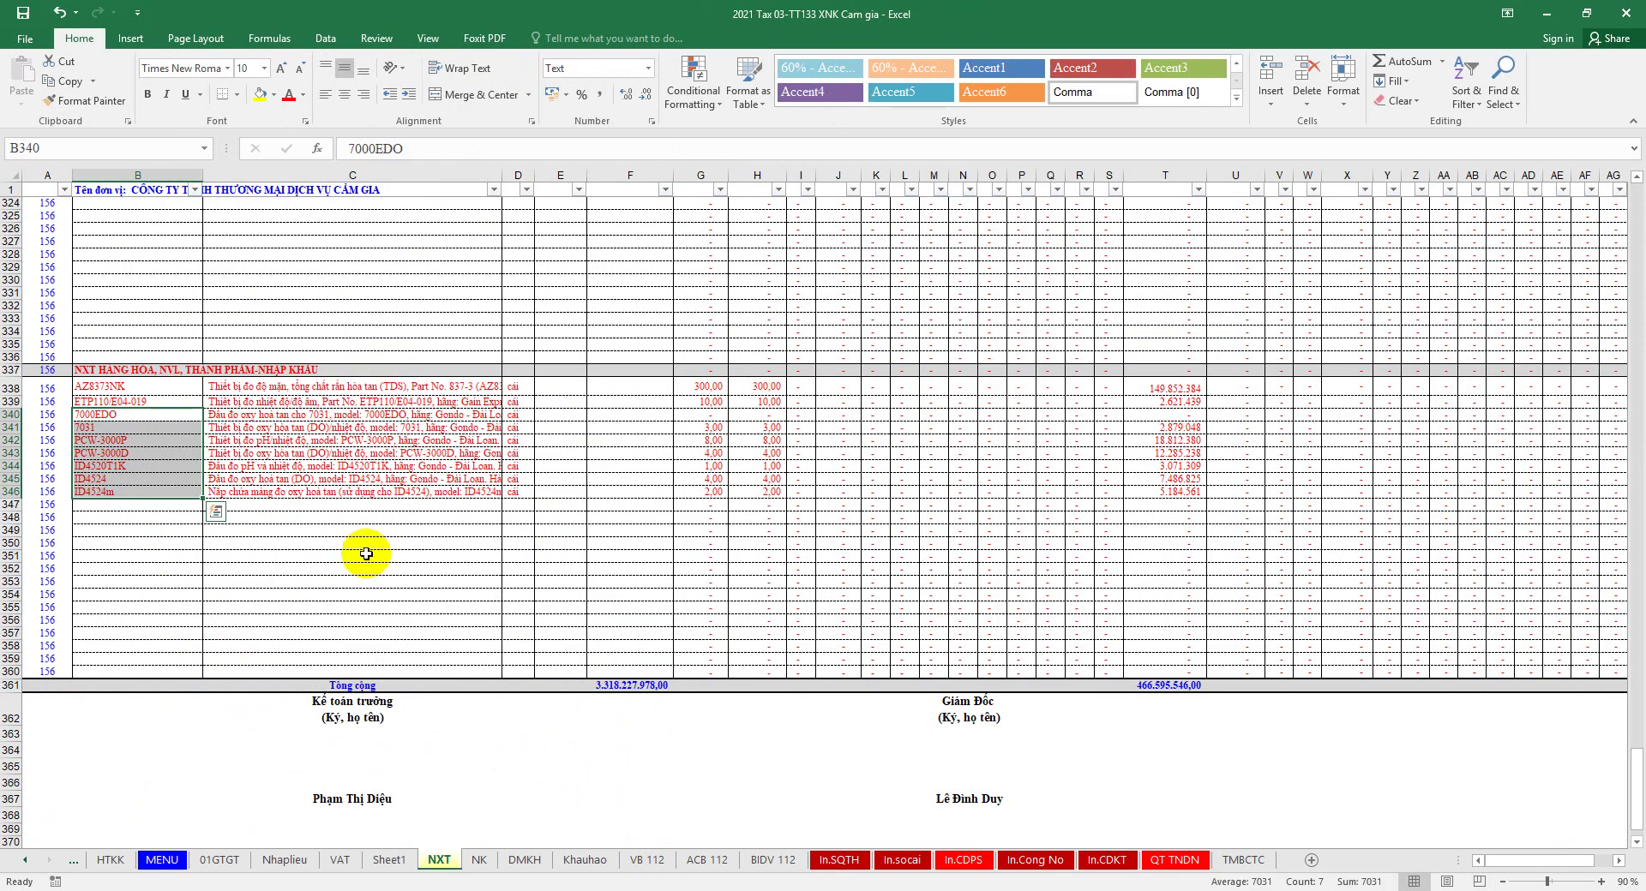
{"action": "left_click_drag", "start_coordinate": [134, 414], "coordinate": [131, 489]}
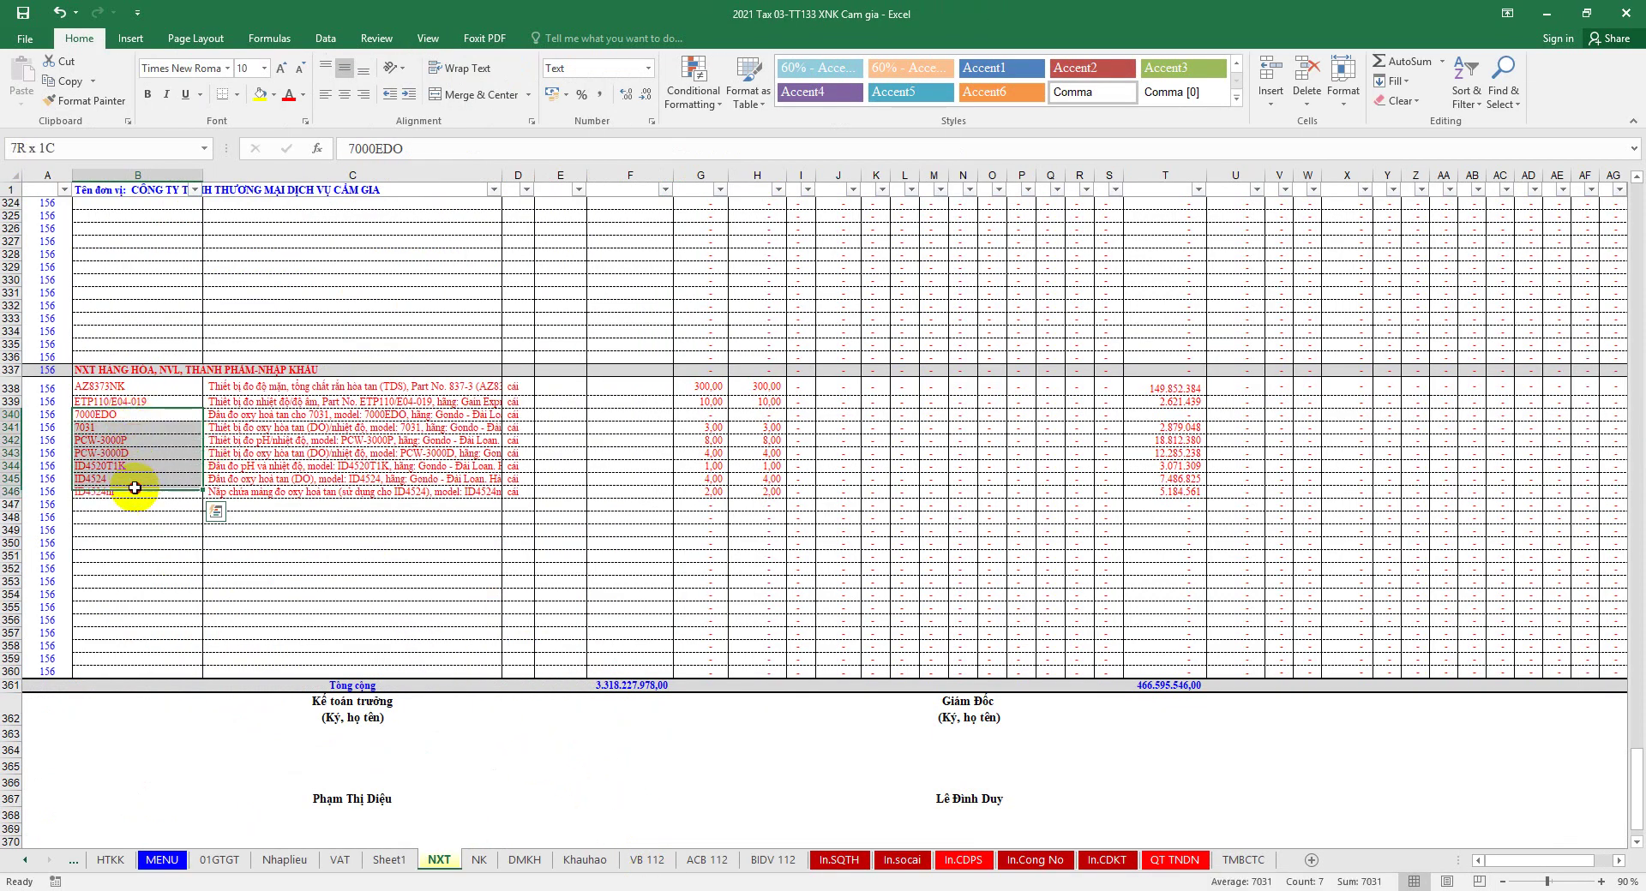
{"action": "right_click", "coordinate": [136, 438]}
{"action": "left_click", "coordinate": [167, 468]}
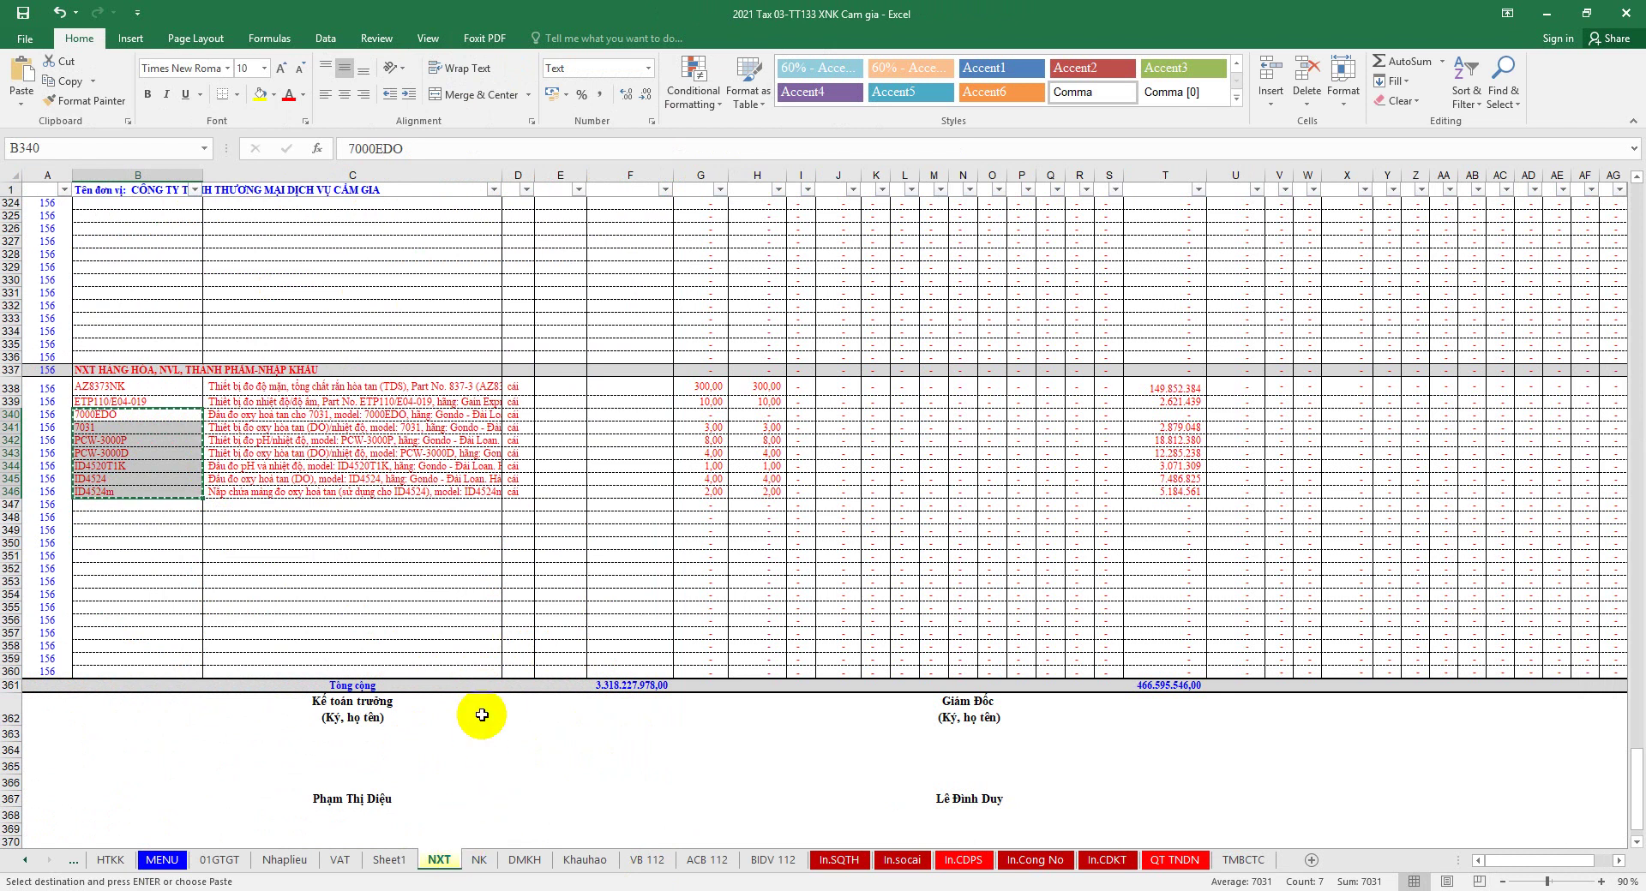
{"action": "right_click", "coordinate": [165, 430]}
{"action": "left_click", "coordinate": [218, 491]}
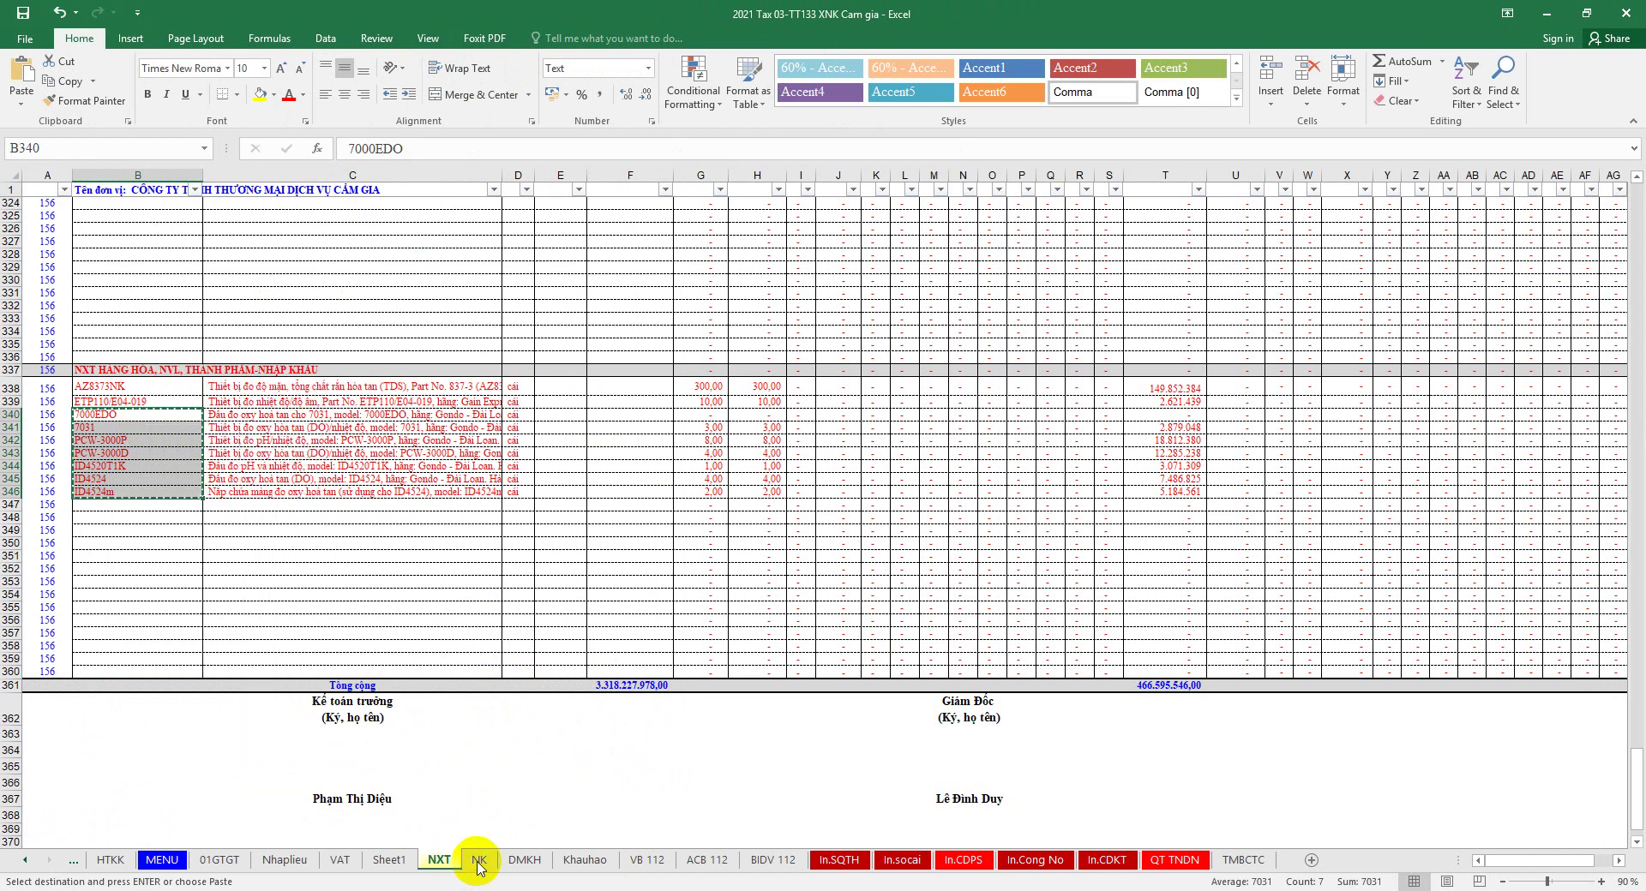
{"action": "left_click", "coordinate": [478, 859]}
{"action": "left_click", "coordinate": [461, 392]}
{"action": "right_click", "coordinate": [461, 393]}
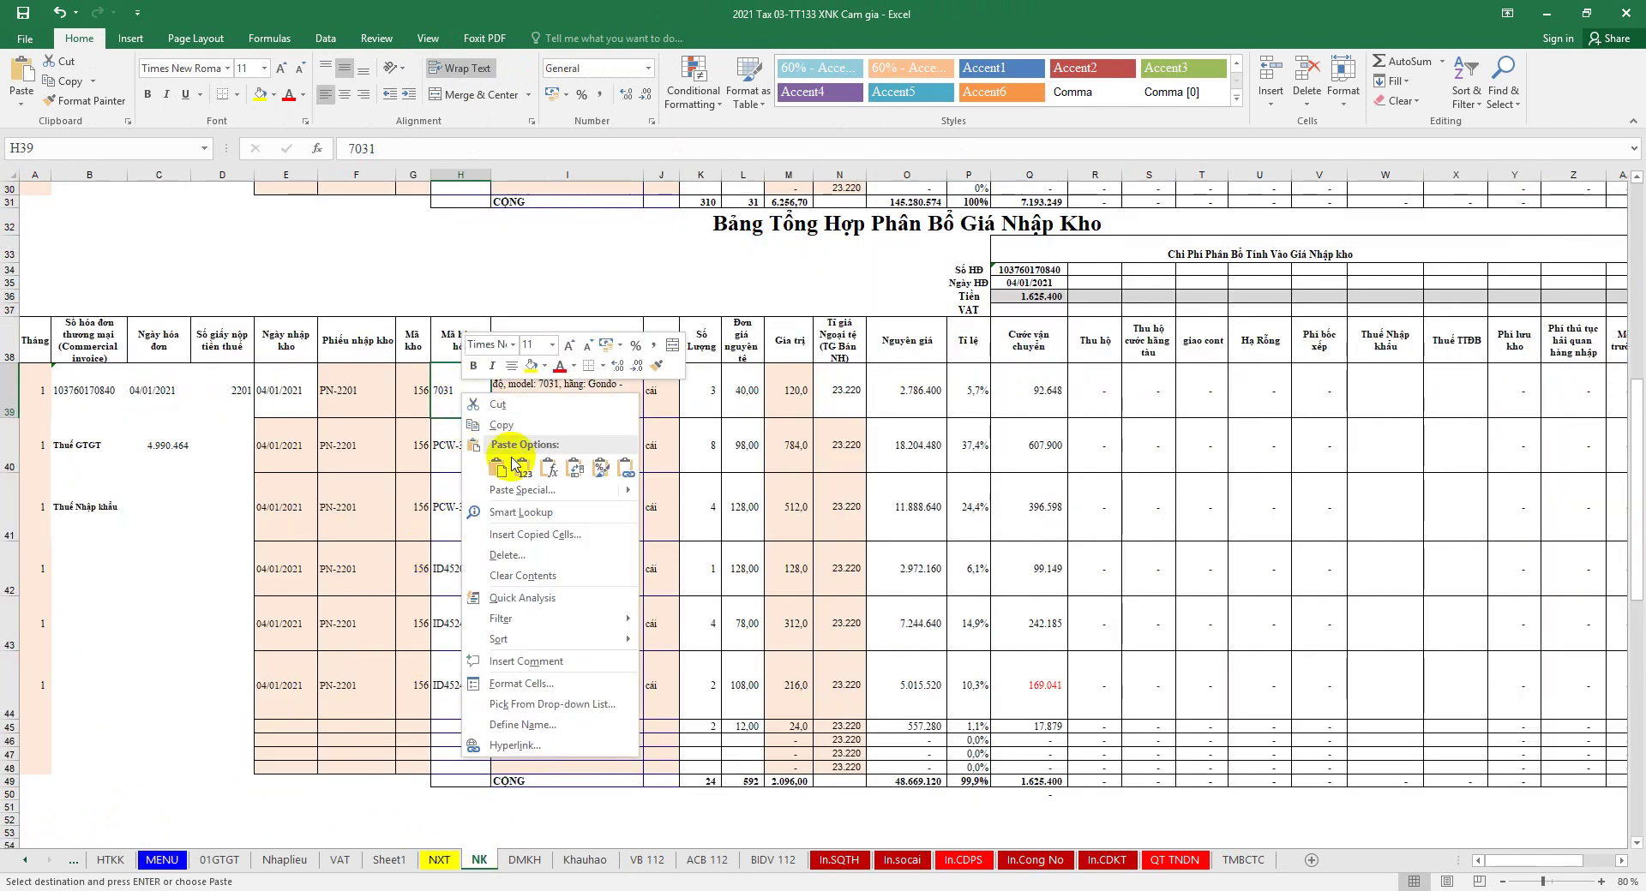
{"action": "left_click", "coordinate": [514, 469]}
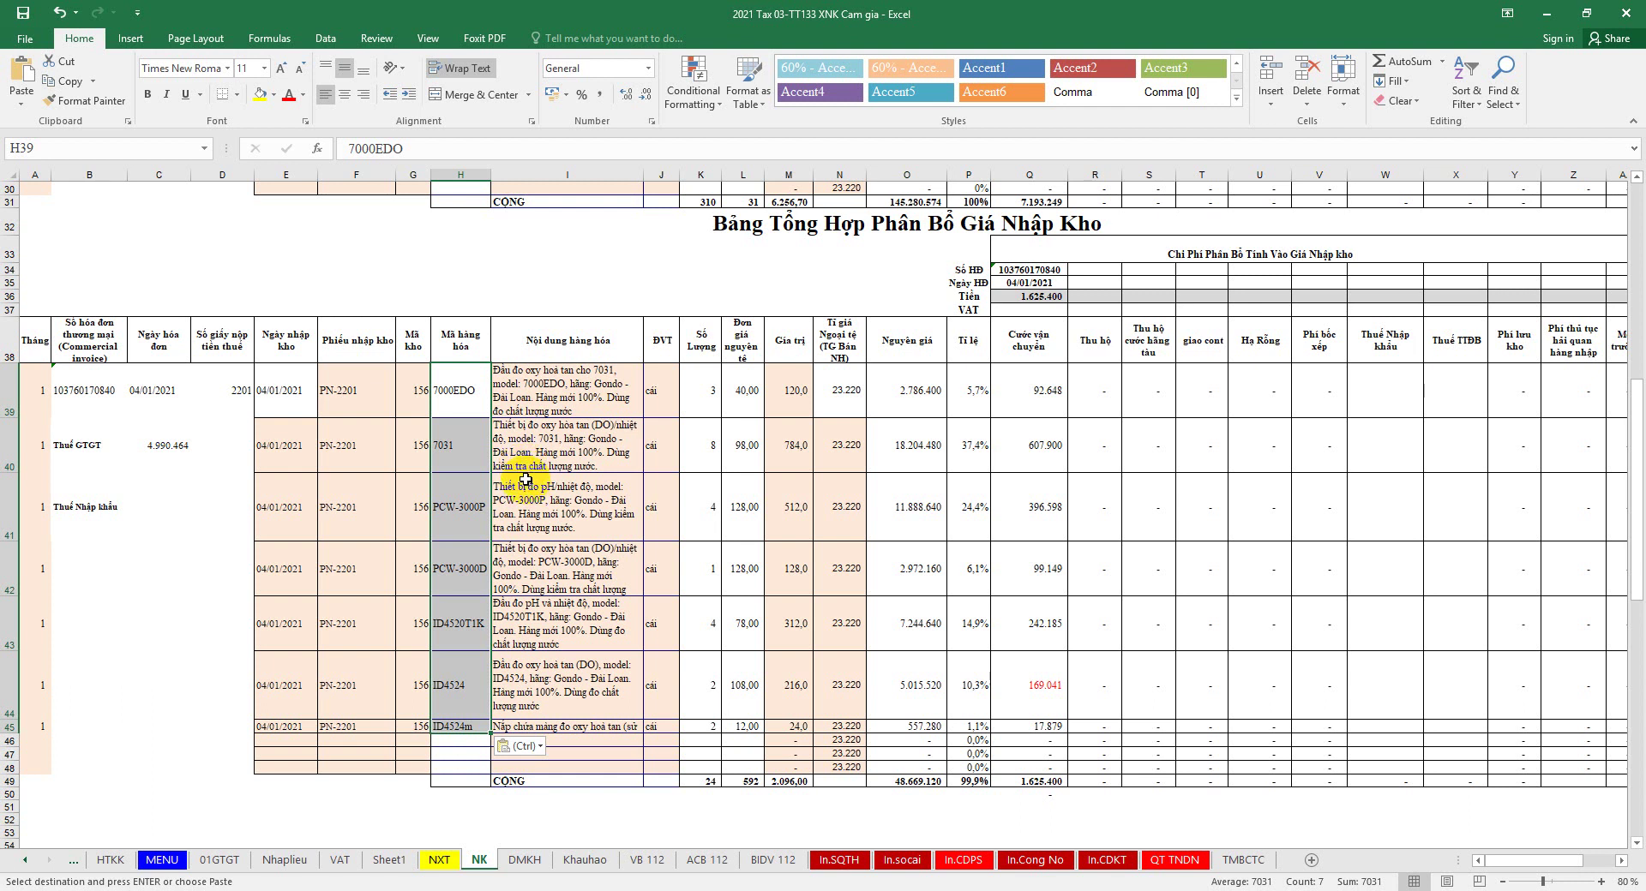
{"action": "left_click", "coordinate": [23, 13]}
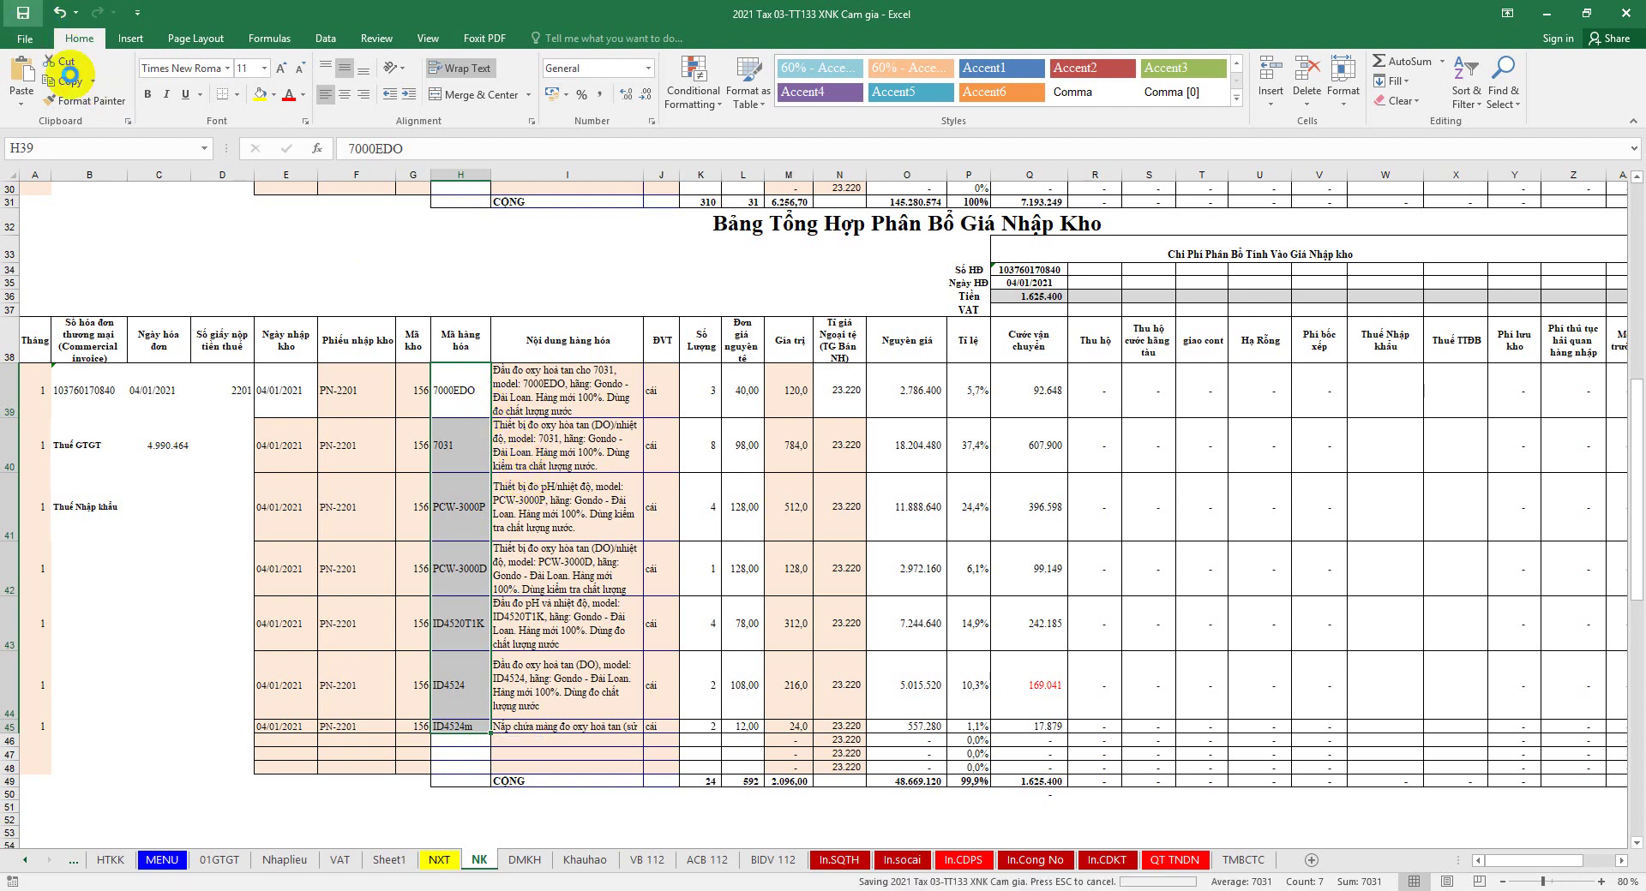
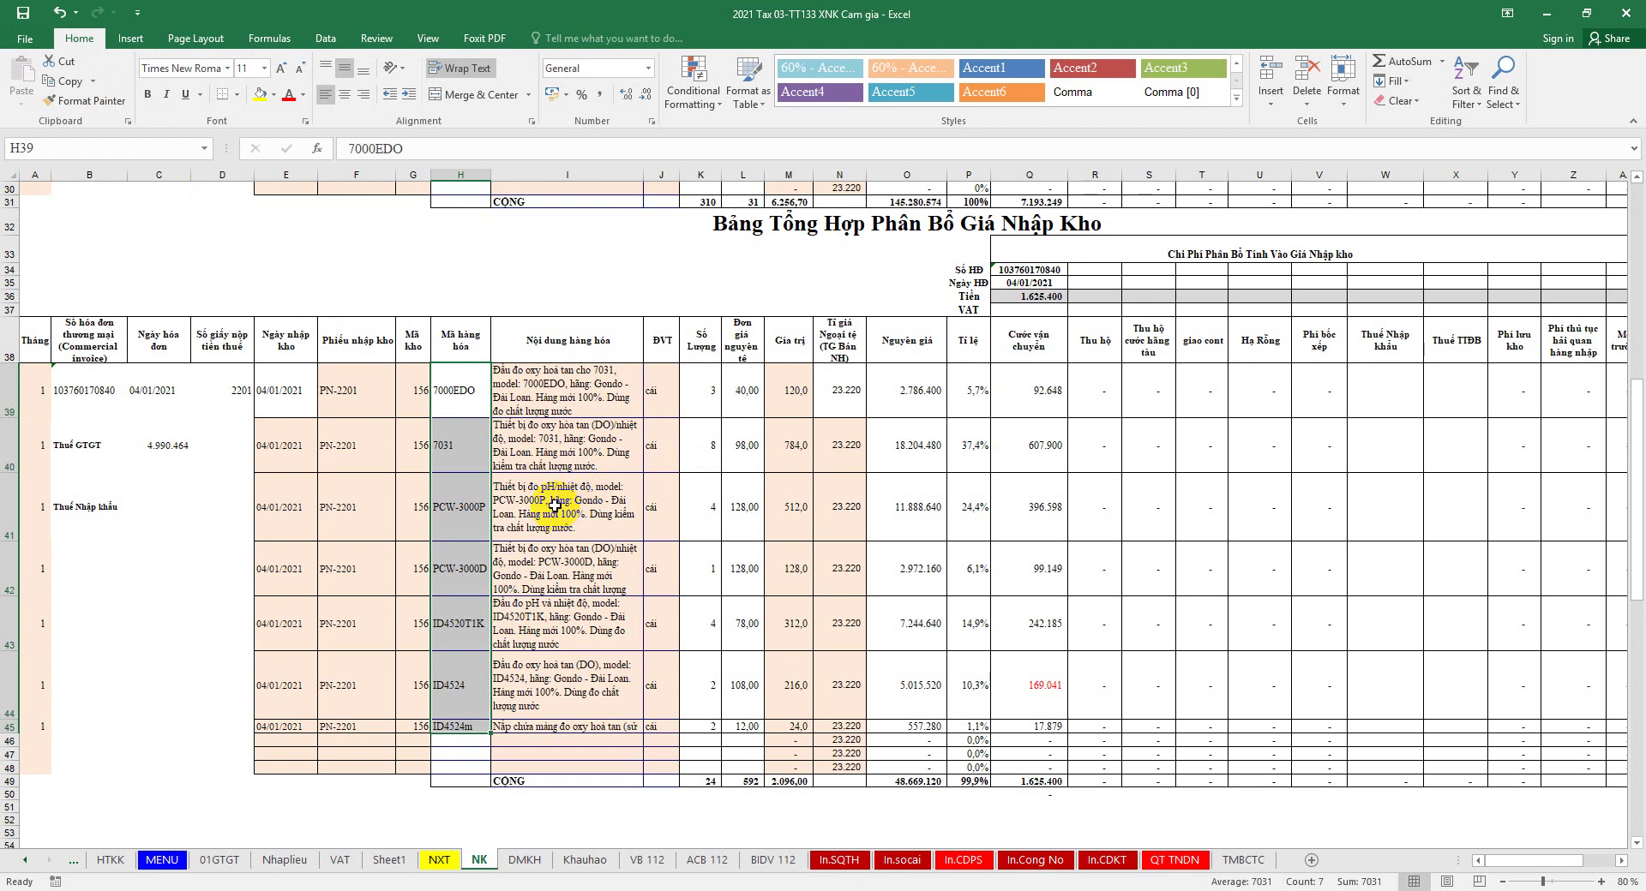
Step: Try filling the freight formula from Q43 down to Q44 in NK, and undo the fill
{"action": "left_click", "coordinate": [1040, 625]}
{"action": "left_click_drag", "start_coordinate": [1069, 652], "coordinate": [1041, 673]}
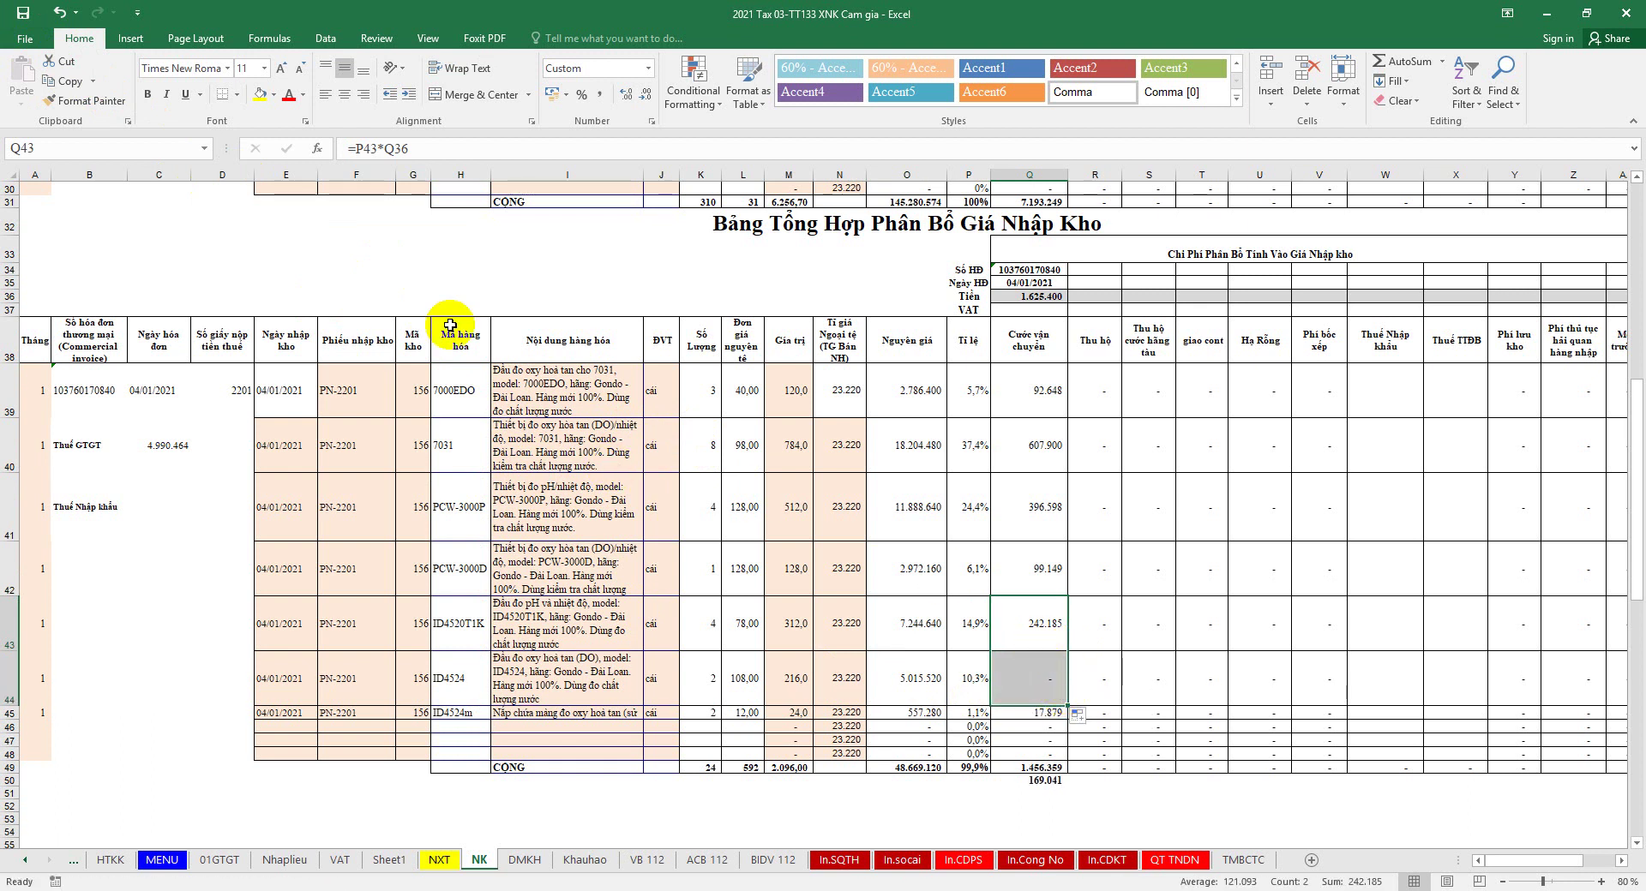
{"action": "left_click", "coordinate": [61, 14]}
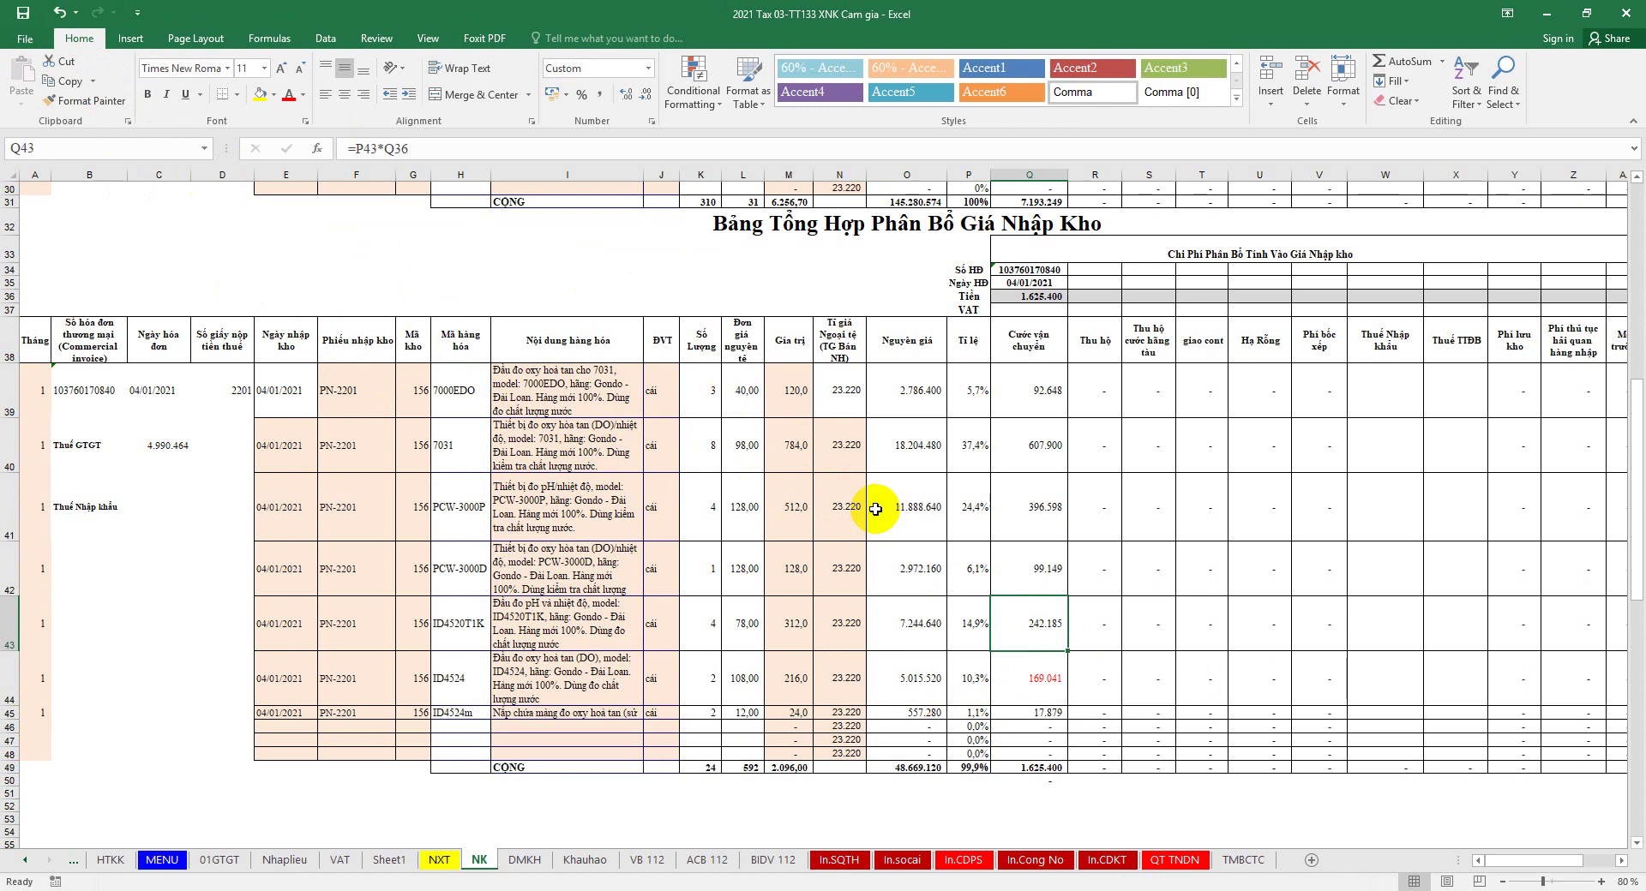
{"action": "key", "text": "alt+Tab"}
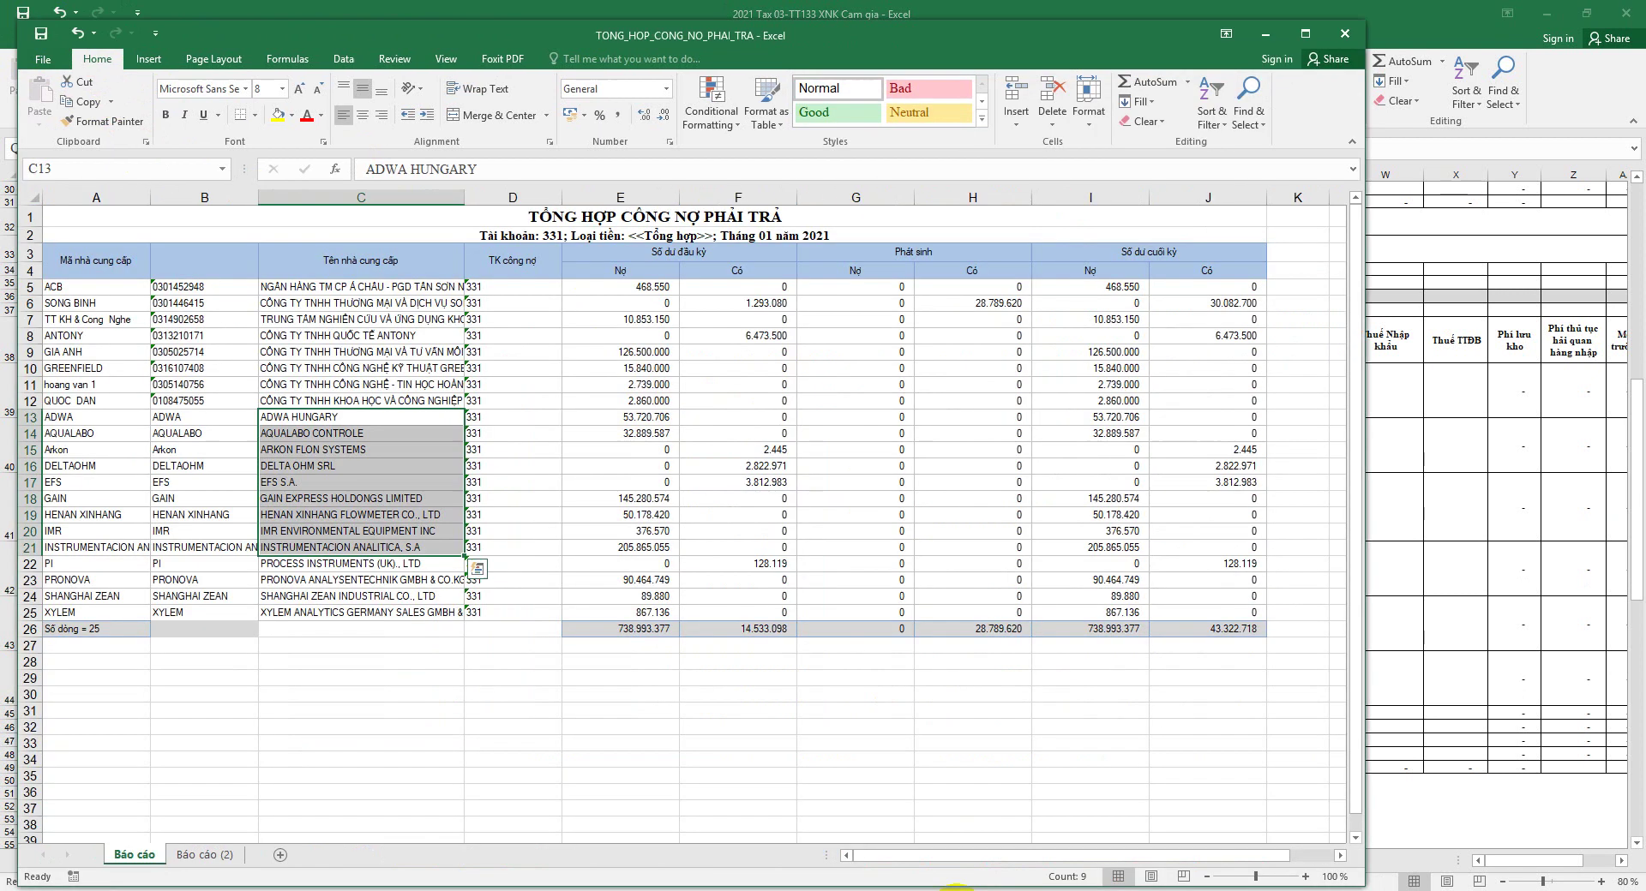
{"action": "key", "text": "alt+Tab"}
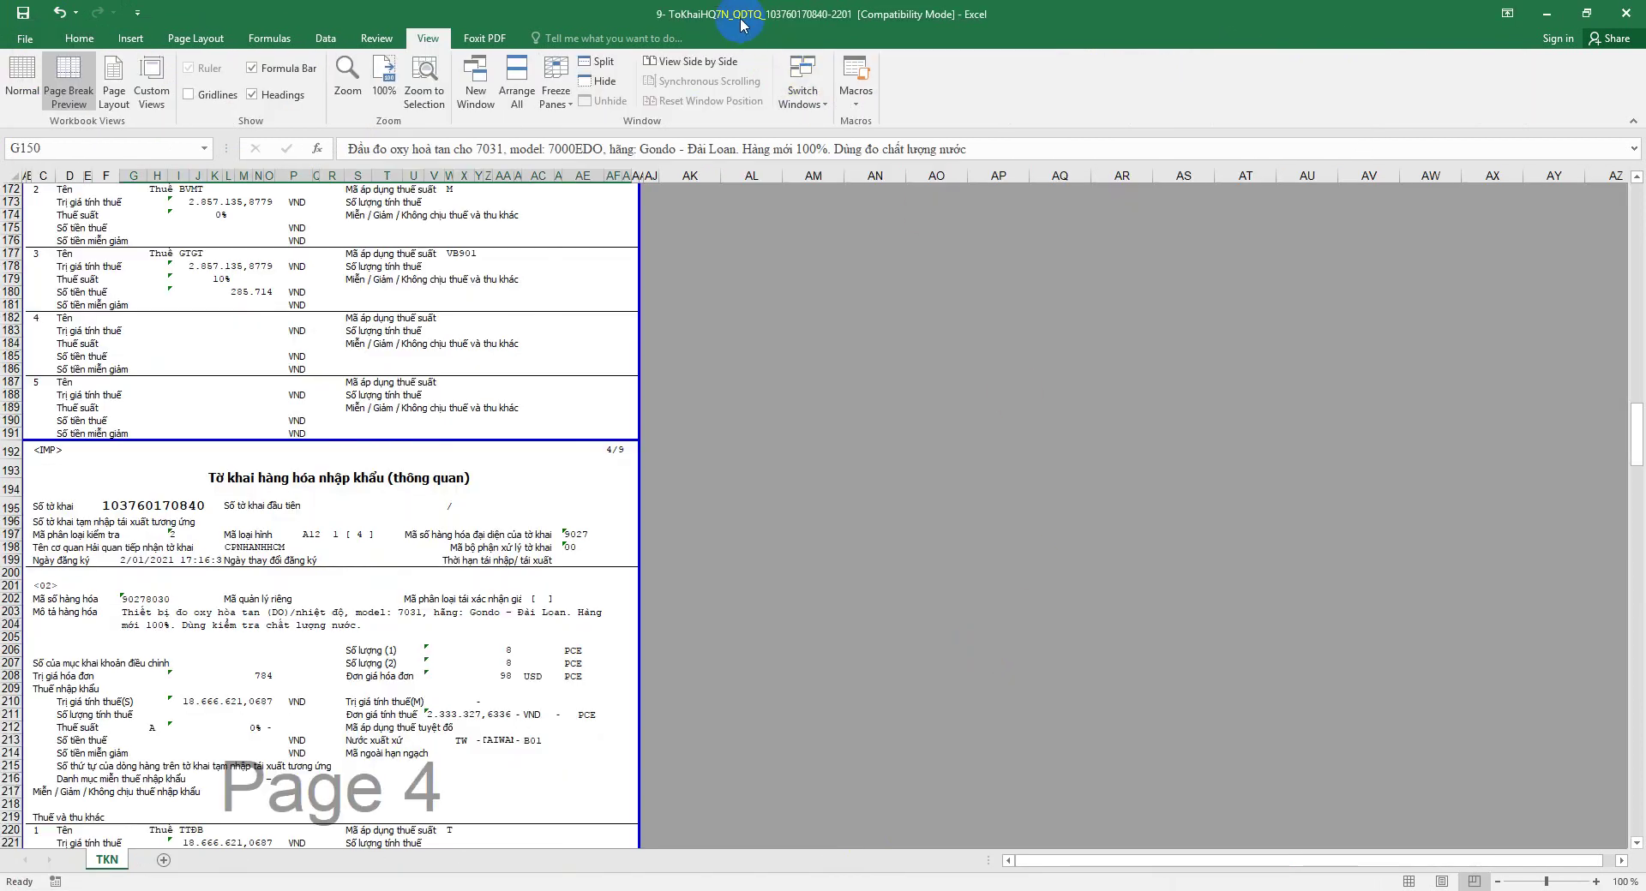
{"action": "left_click_drag", "start_coordinate": [742, 22], "coordinate": [1369, 48]}
{"action": "left_click", "coordinate": [813, 10]}
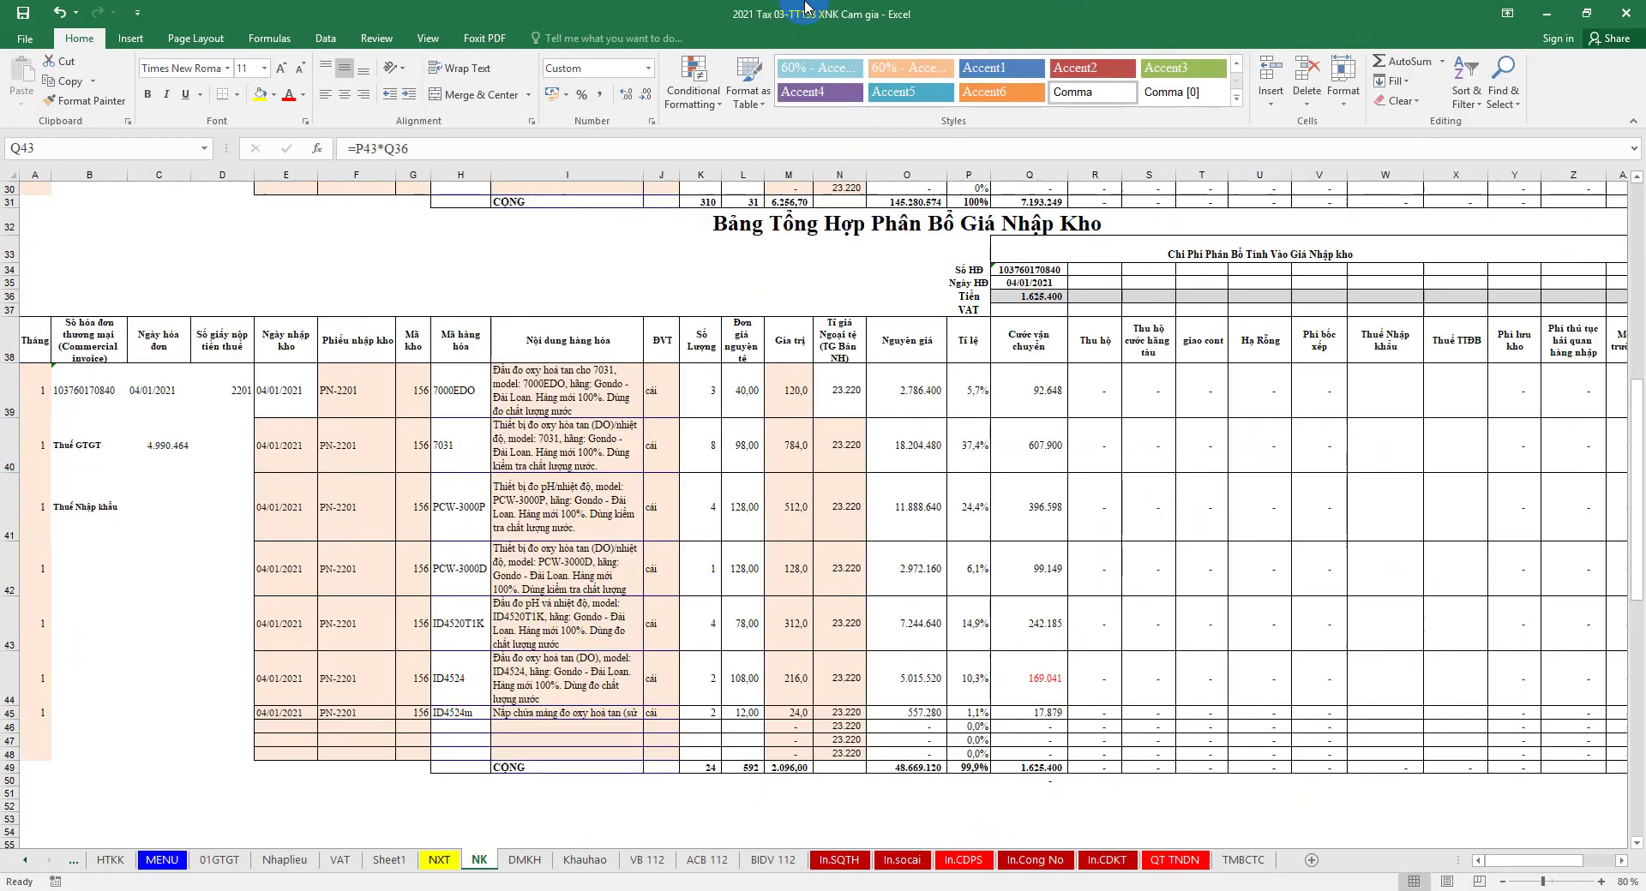
Step: Compare goods lines 01 to 05 of customs declaration 2201 with the GONDO items in NK, including the description in G362
{"action": "left_click", "coordinate": [1587, 13]}
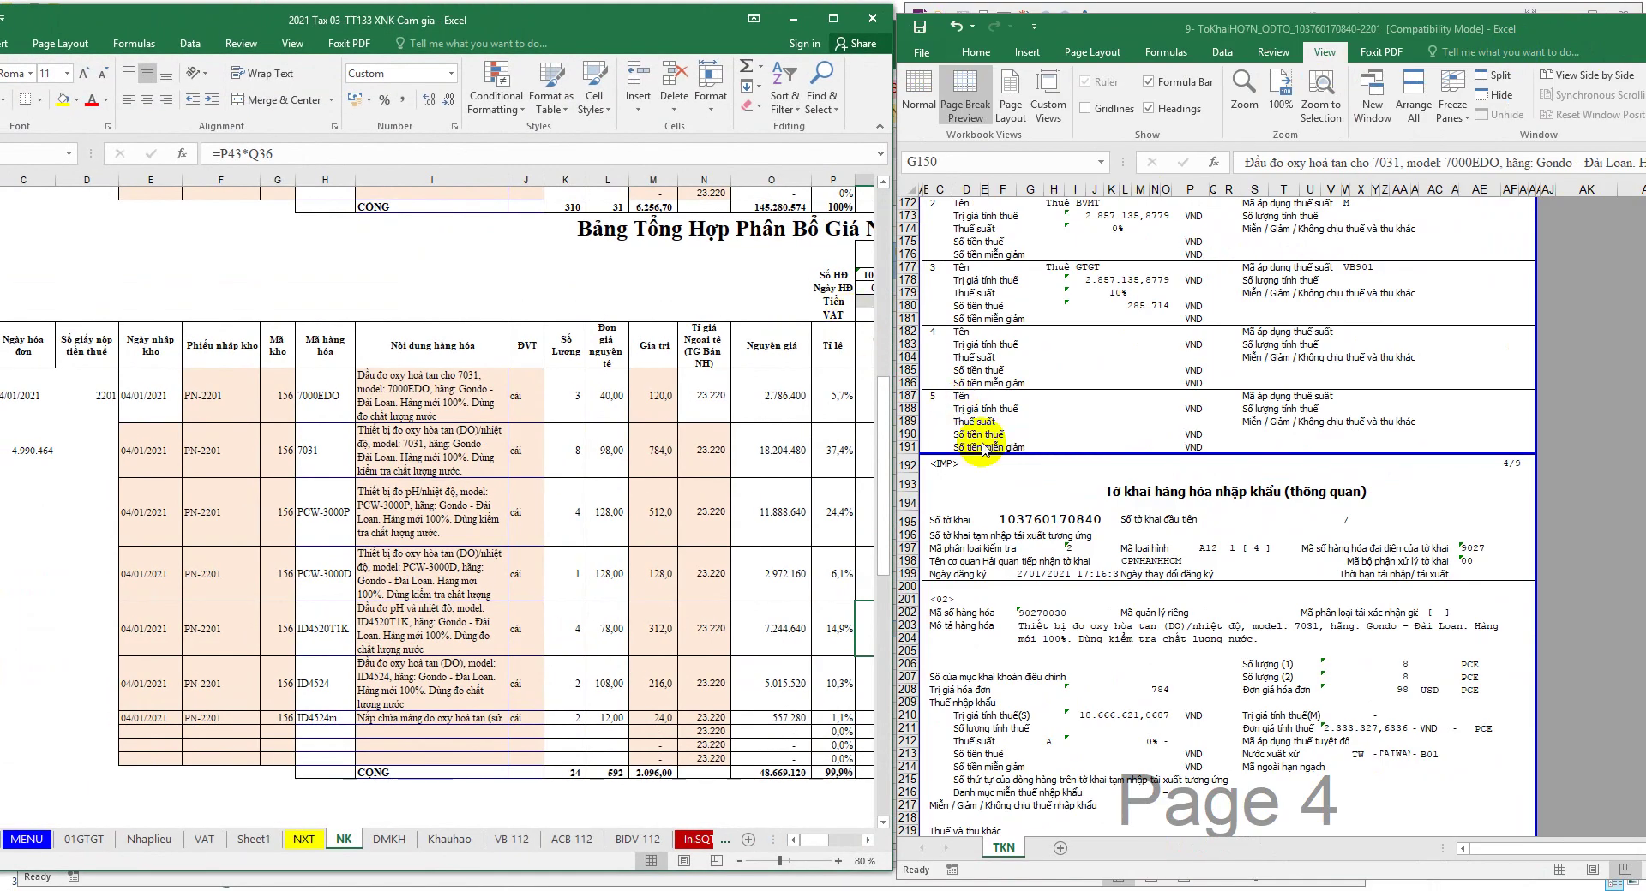
{"action": "left_click", "coordinate": [1240, 555]}
{"action": "scroll", "coordinate": [1233, 567], "scroll_direction": "up", "scroll_amount": 8}
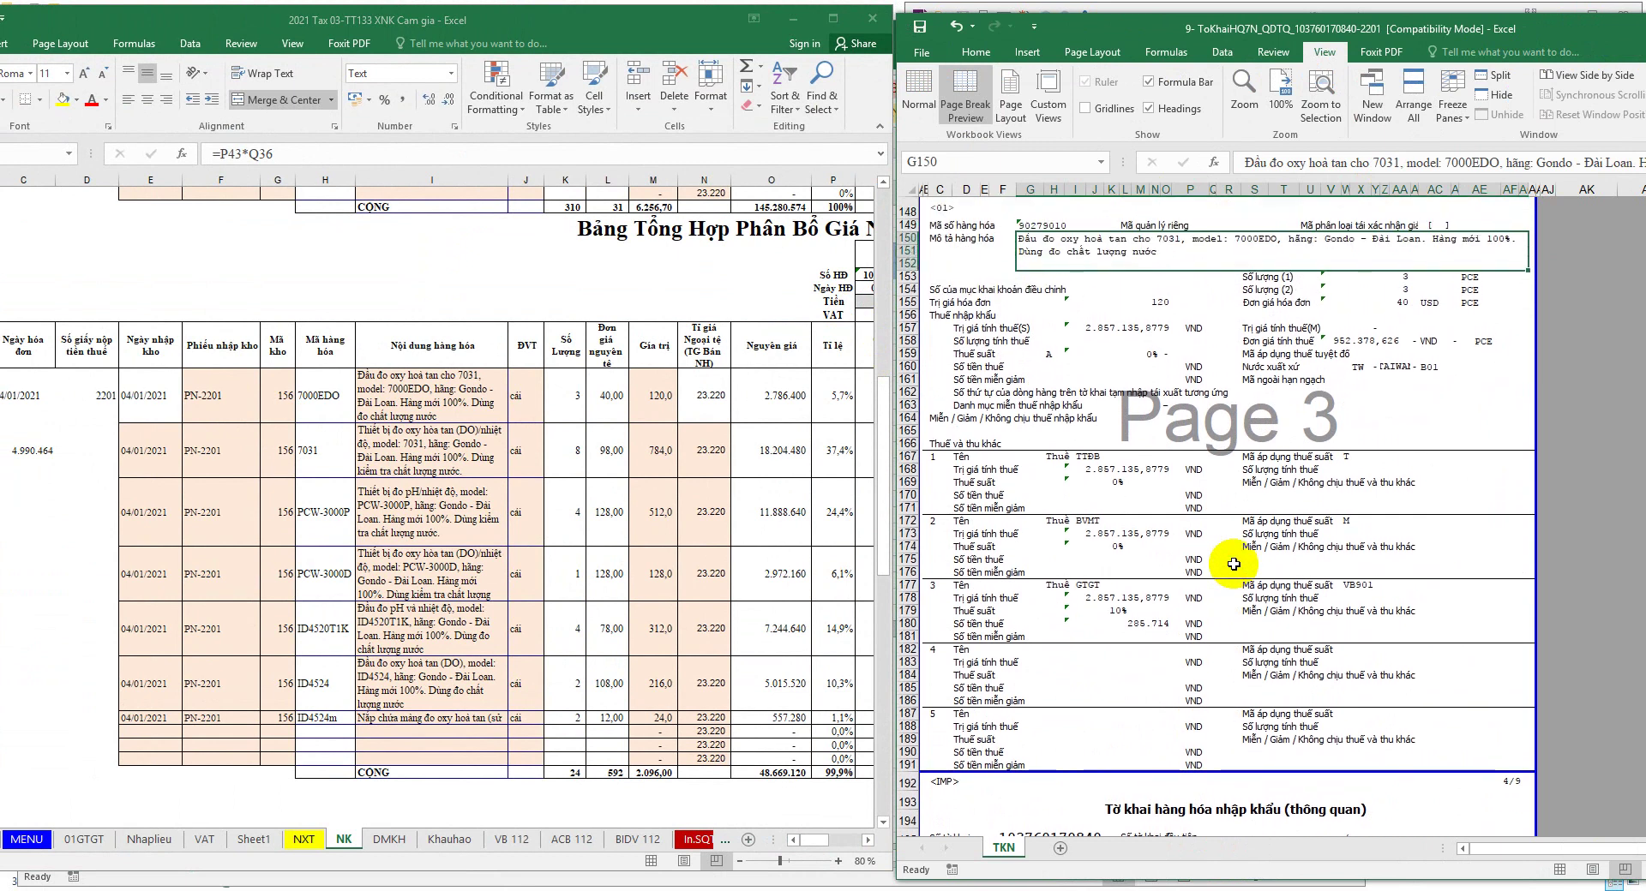
{"action": "scroll", "coordinate": [1266, 606], "scroll_direction": "down", "scroll_amount": 12}
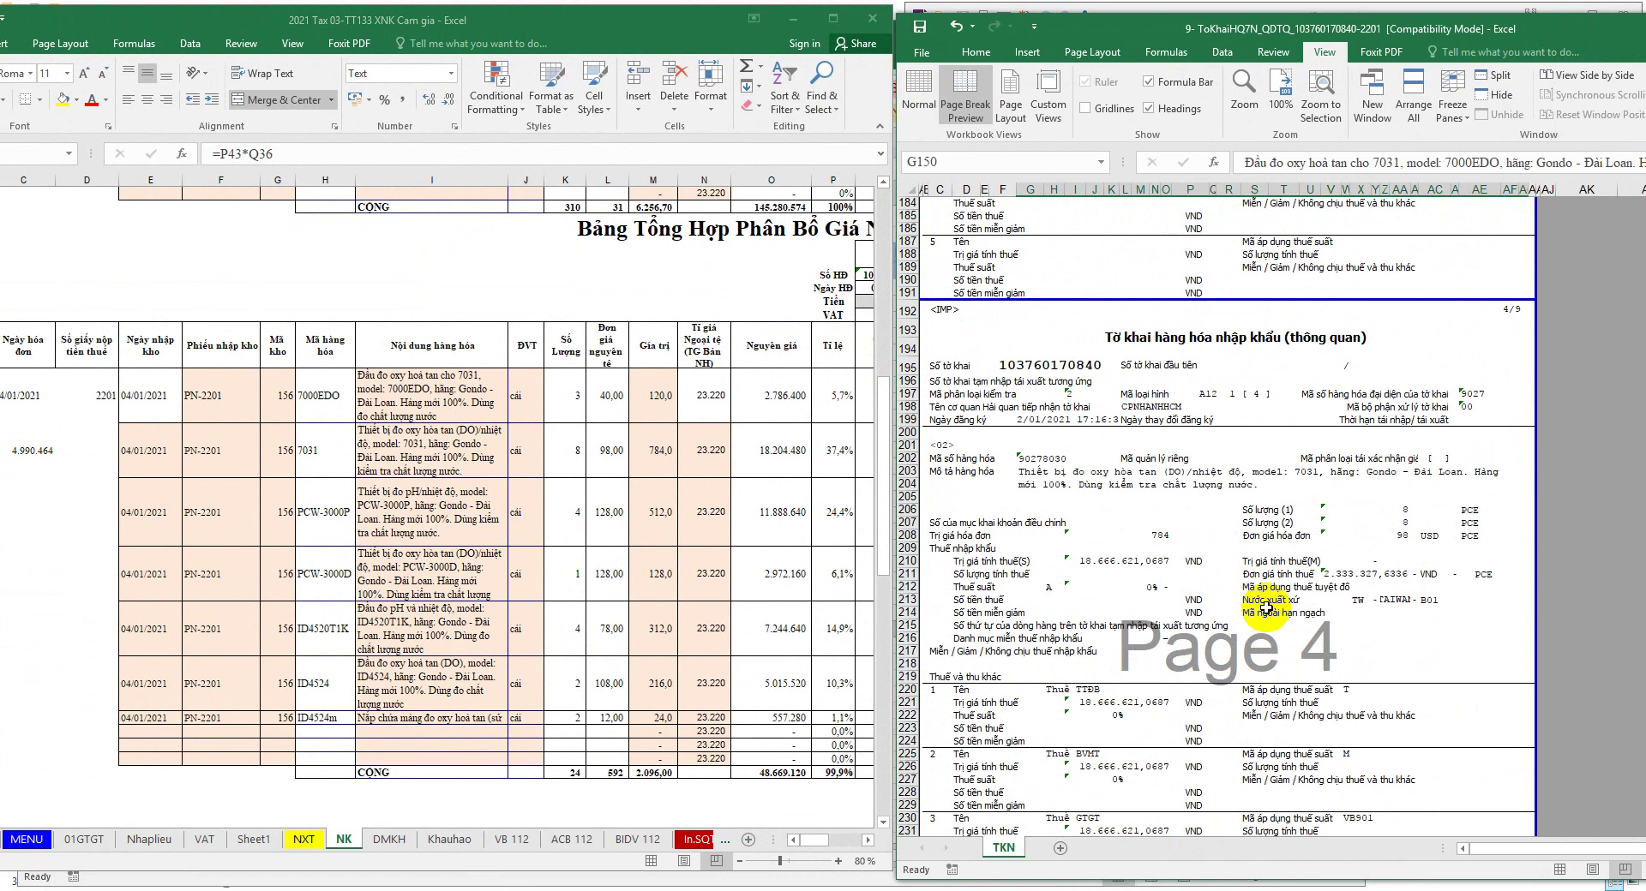
{"action": "scroll", "coordinate": [1266, 607], "scroll_direction": "down", "scroll_amount": 17}
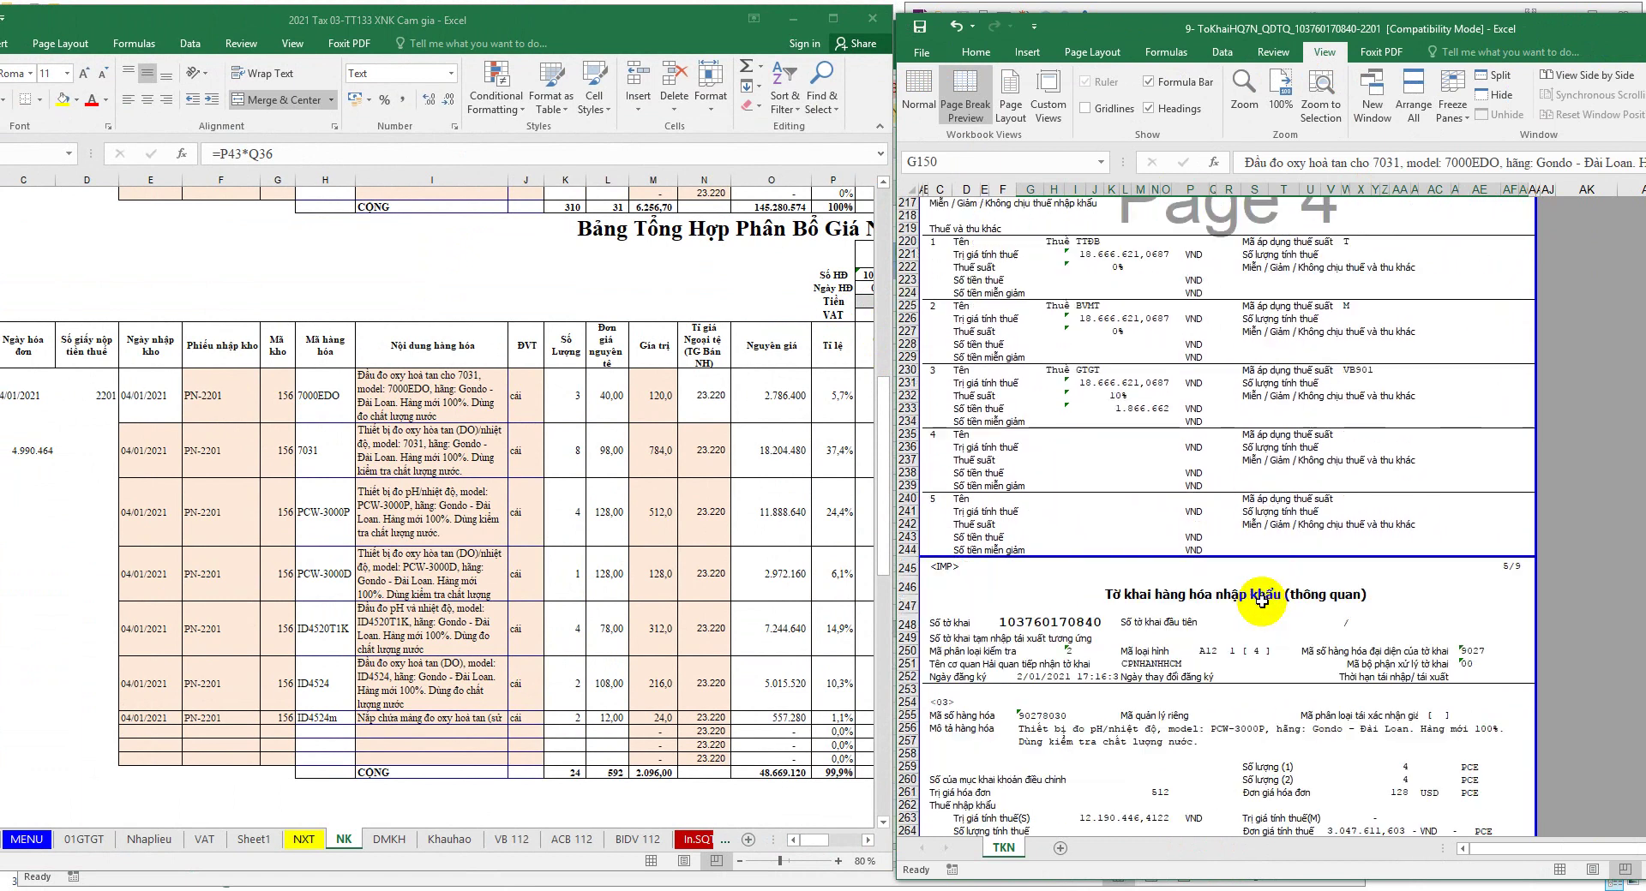
{"action": "scroll", "coordinate": [1264, 602], "scroll_direction": "down", "scroll_amount": 6}
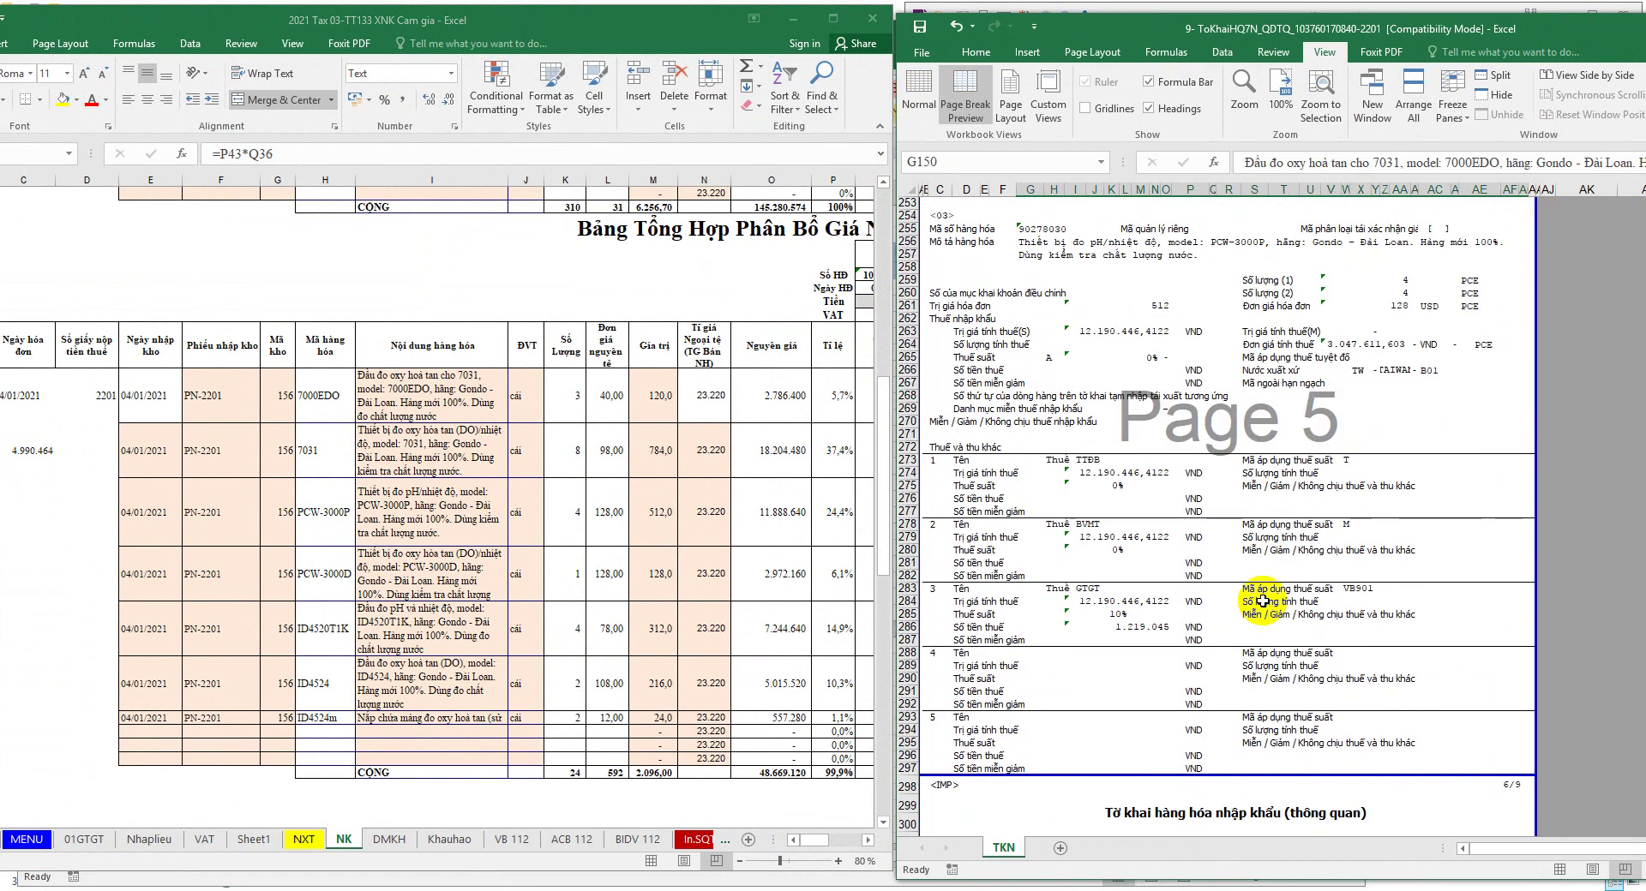
{"action": "scroll", "coordinate": [1263, 601], "scroll_direction": "down", "scroll_amount": 11}
{"action": "scroll", "coordinate": [1263, 602], "scroll_direction": "down", "scroll_amount": 18}
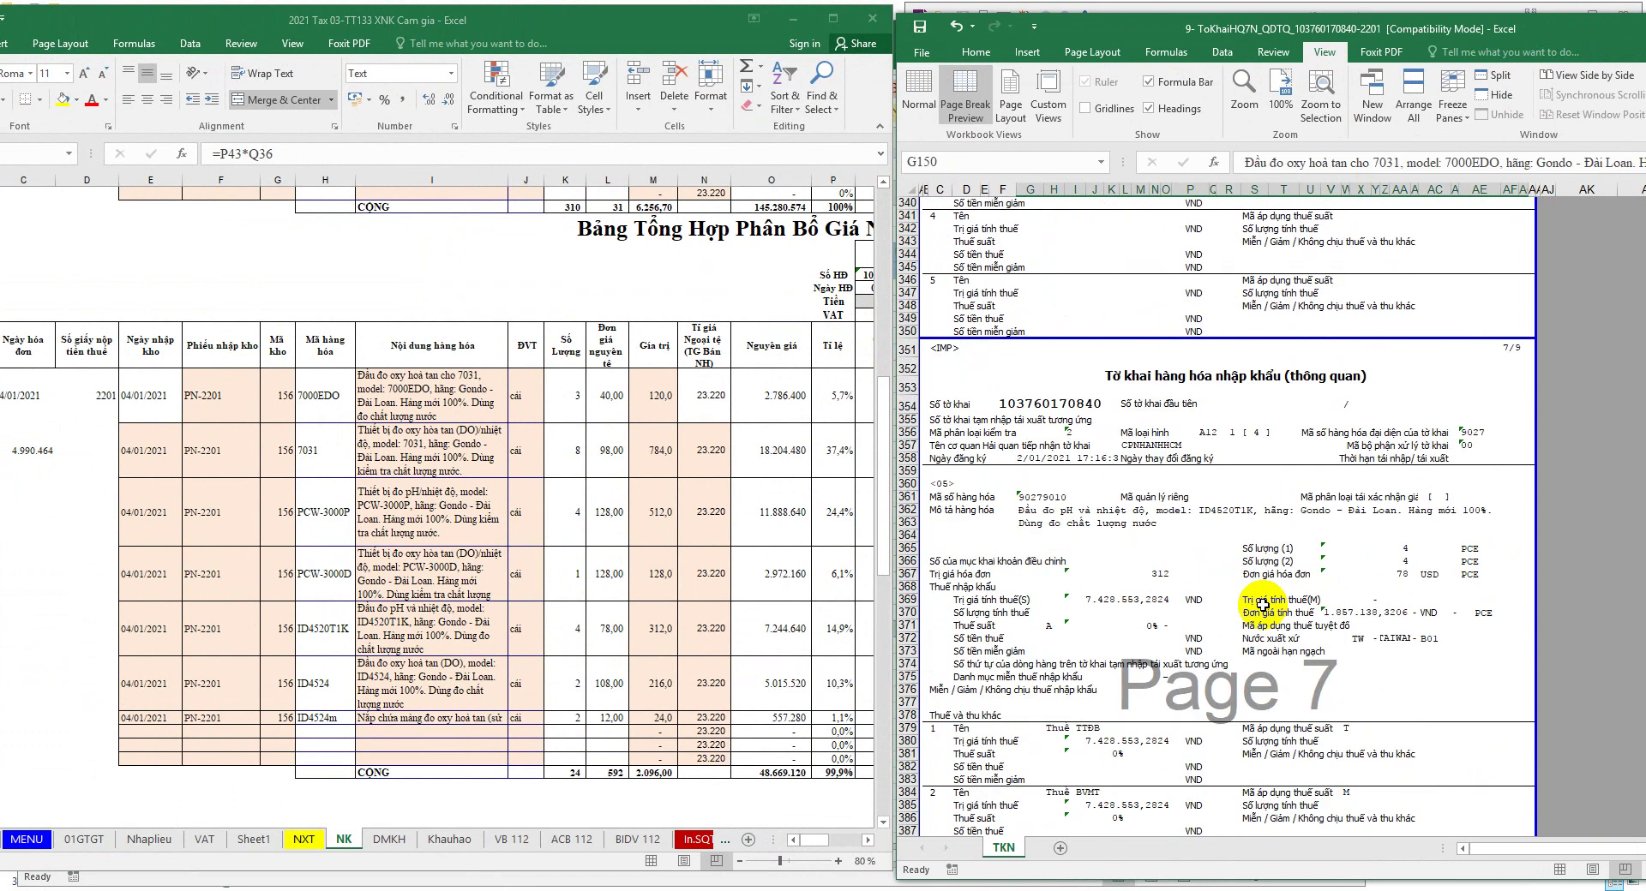
{"action": "left_click", "coordinate": [1121, 510]}
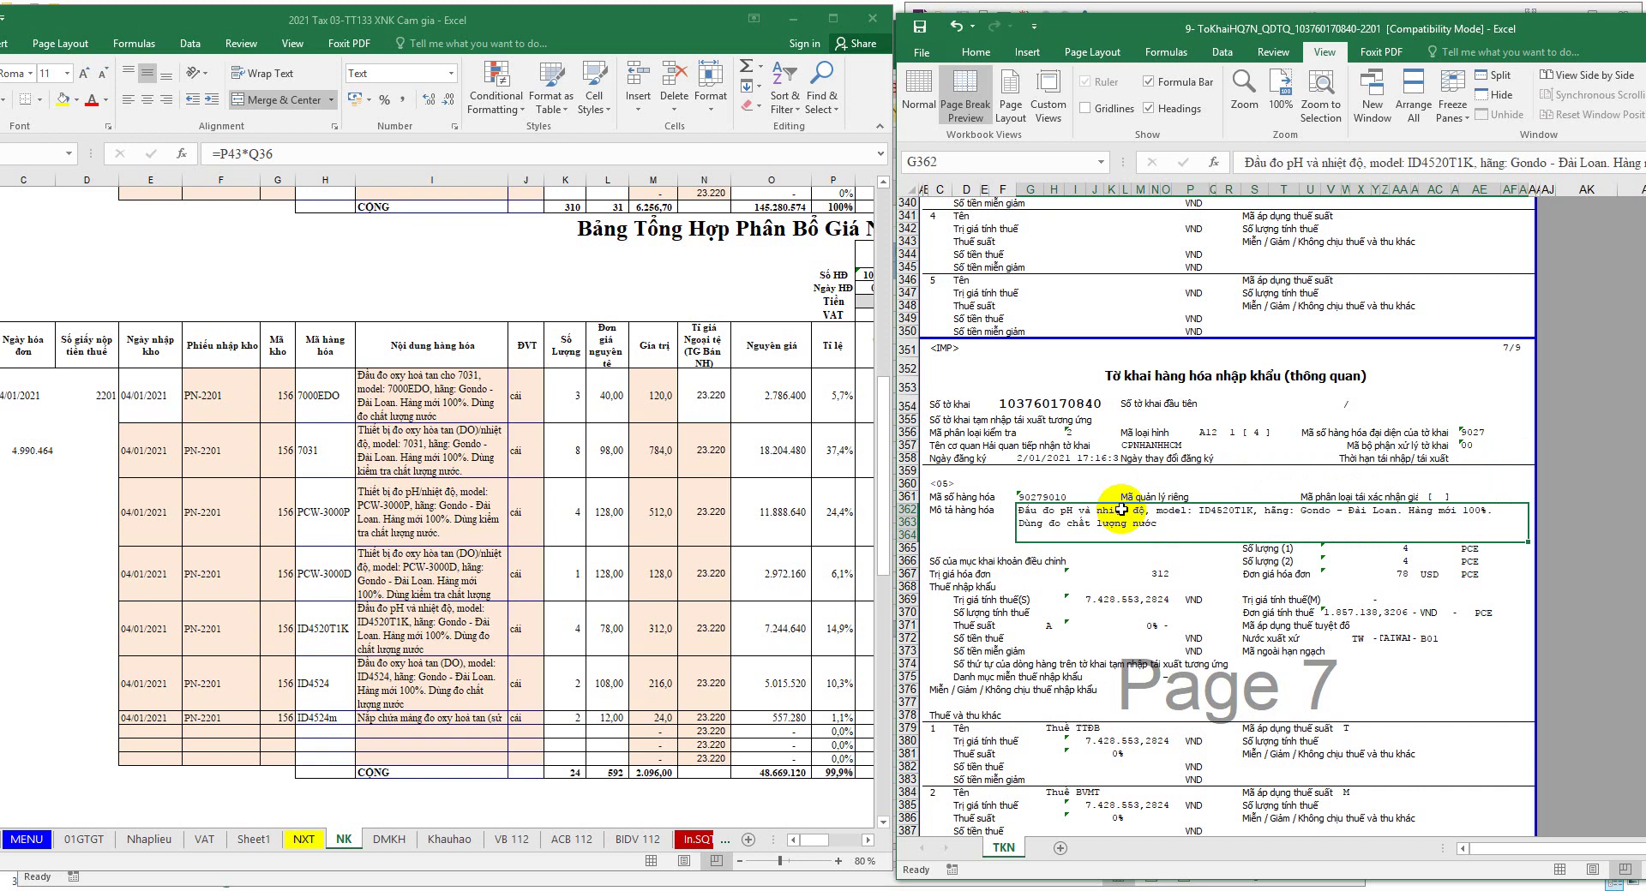
{"action": "left_click", "coordinate": [369, 629]}
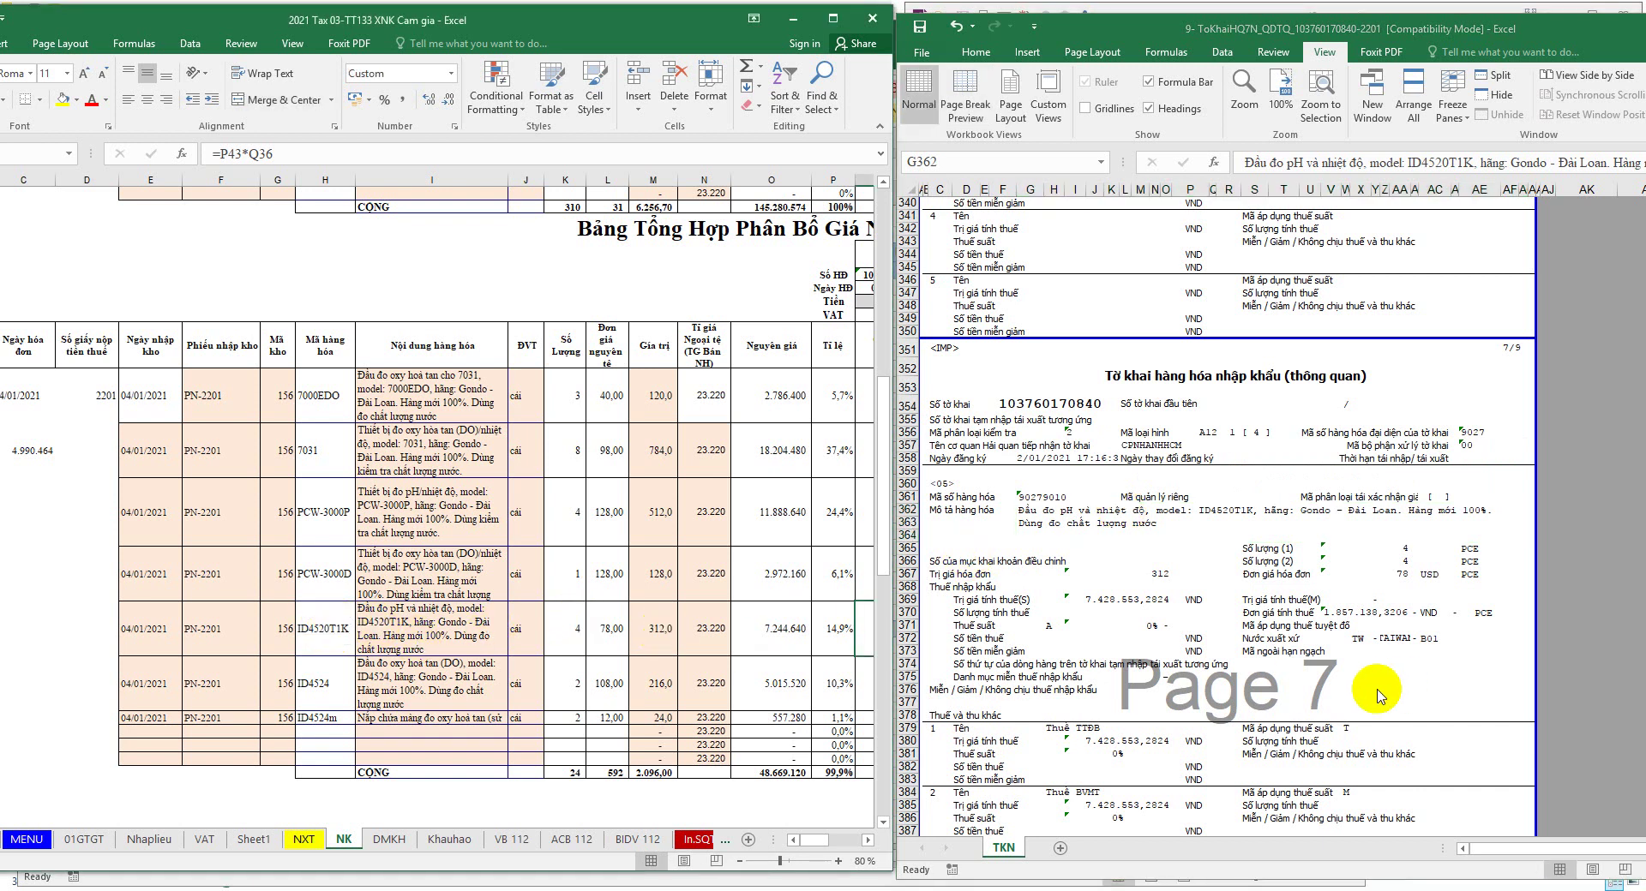
Step: Examine the remaining goods lines of customs declaration 2201 through item 07 on page 9
{"action": "scroll", "coordinate": [1354, 718], "scroll_direction": "down", "scroll_amount": 6}
{"action": "scroll", "coordinate": [1354, 719], "scroll_direction": "down", "scroll_amount": 2}
{"action": "left_click", "coordinate": [1290, 677]}
{"action": "scroll", "coordinate": [1290, 711], "scroll_direction": "down", "scroll_amount": 20}
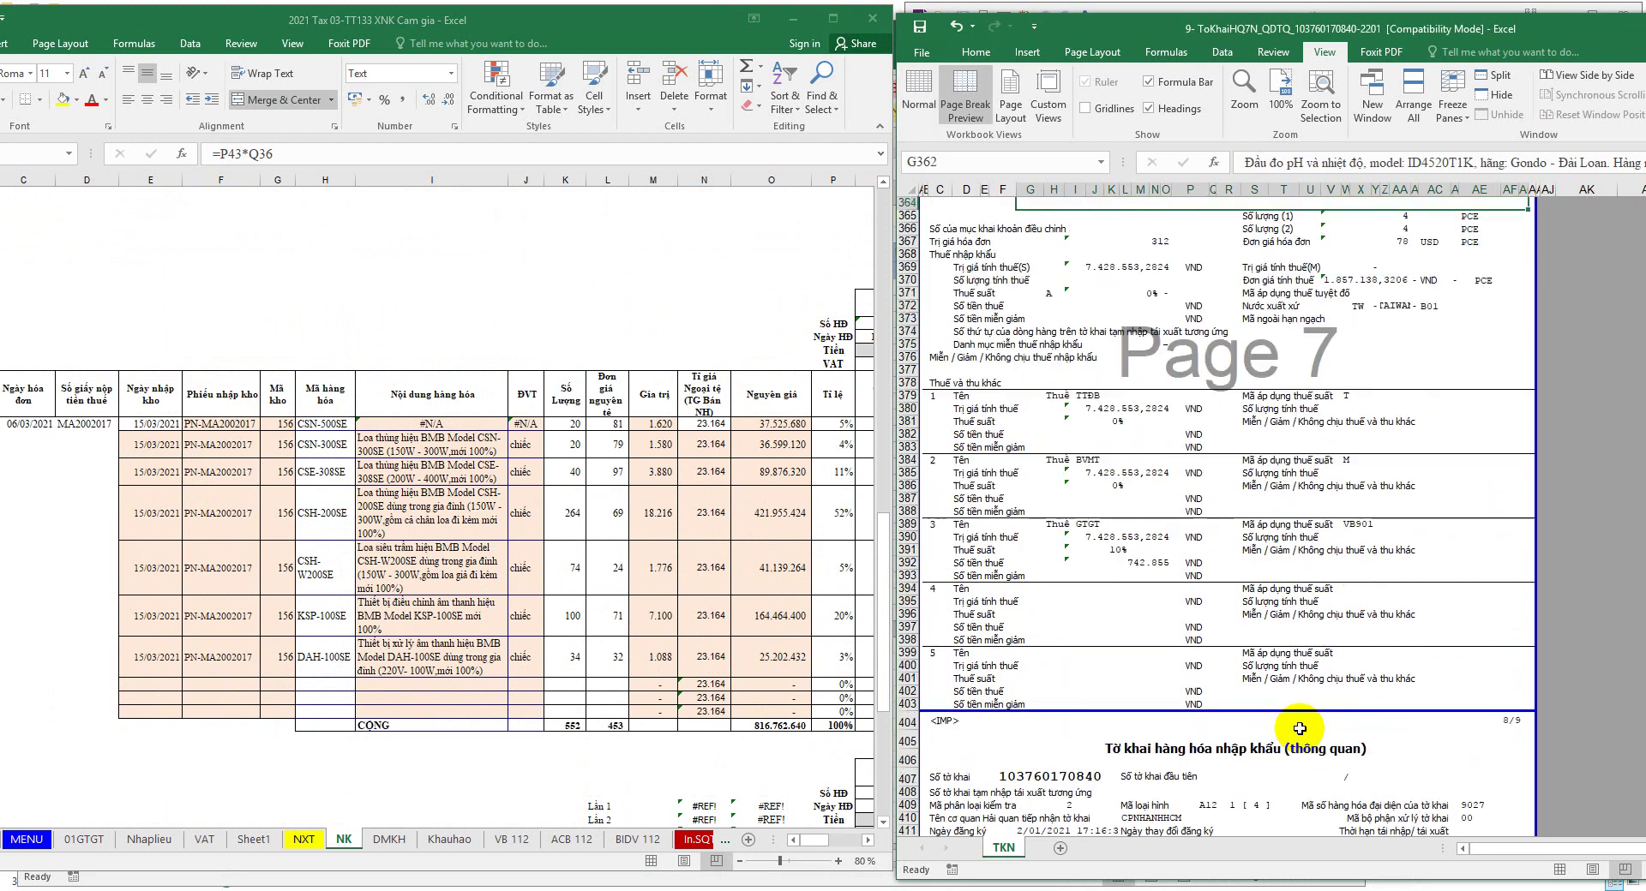
{"action": "scroll", "coordinate": [1302, 727], "scroll_direction": "down", "scroll_amount": 20}
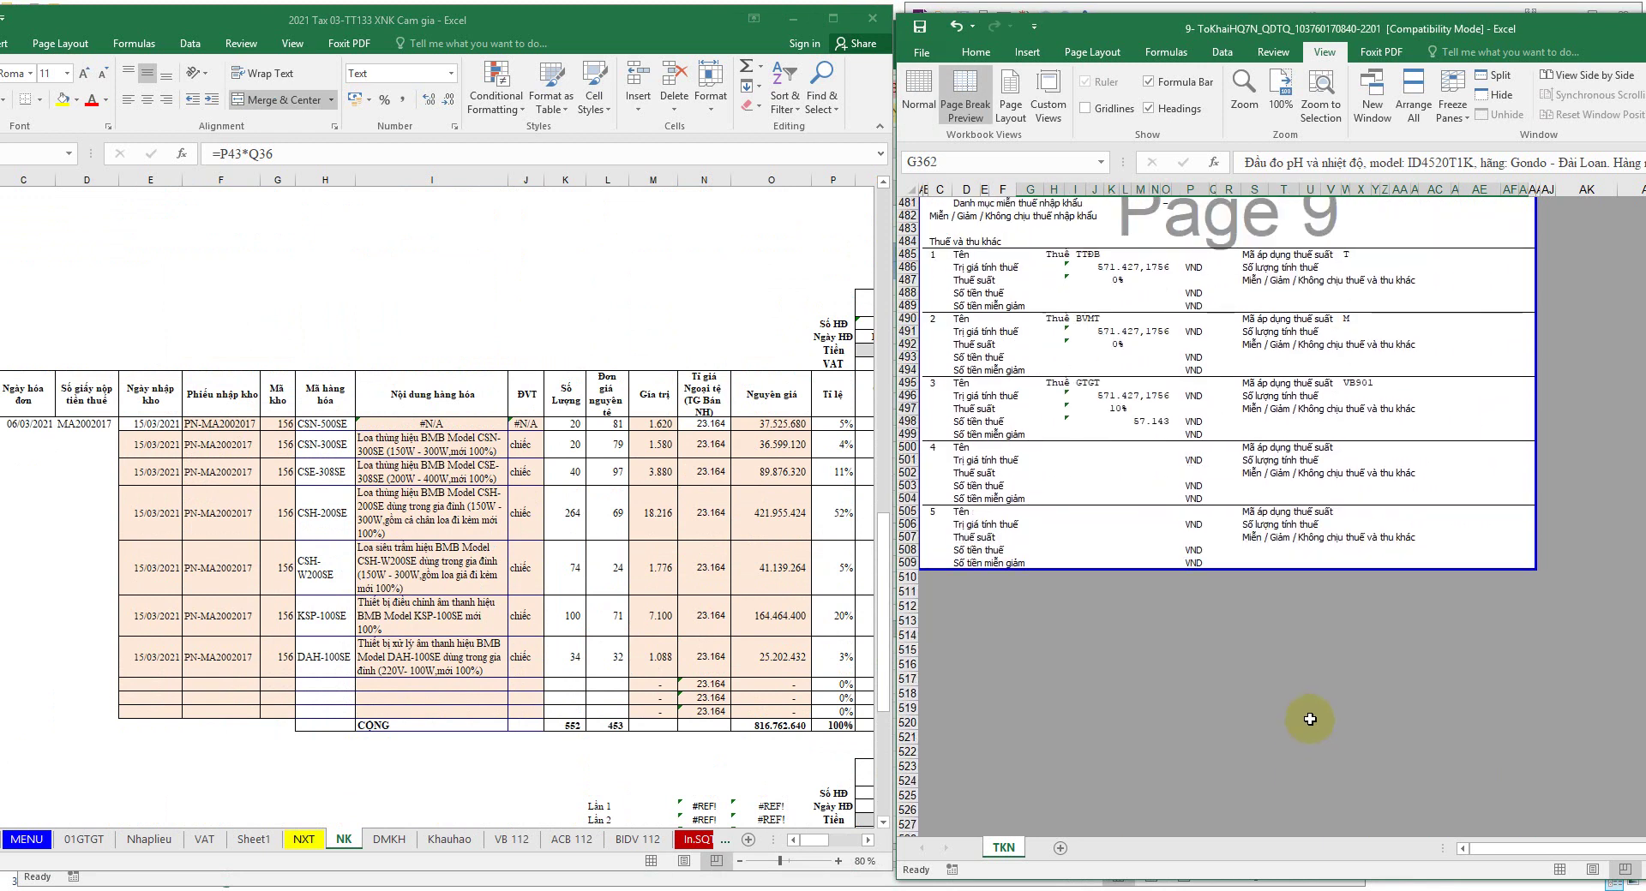
{"action": "scroll", "coordinate": [1308, 713], "scroll_direction": "up", "scroll_amount": 5}
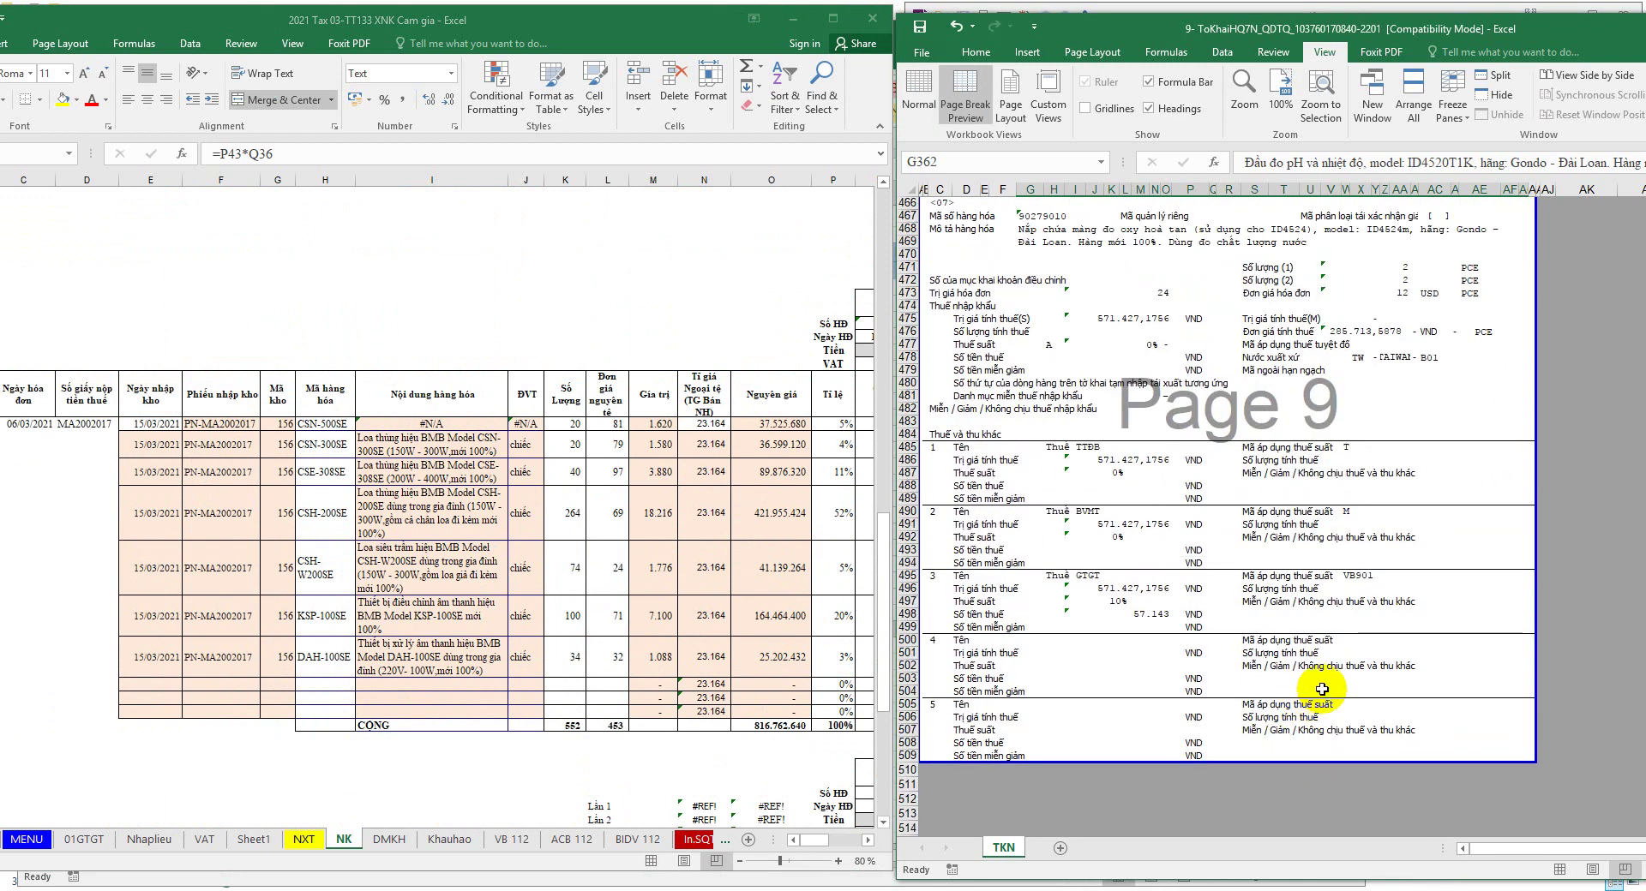
{"action": "scroll", "coordinate": [1318, 678], "scroll_direction": "up", "scroll_amount": 2}
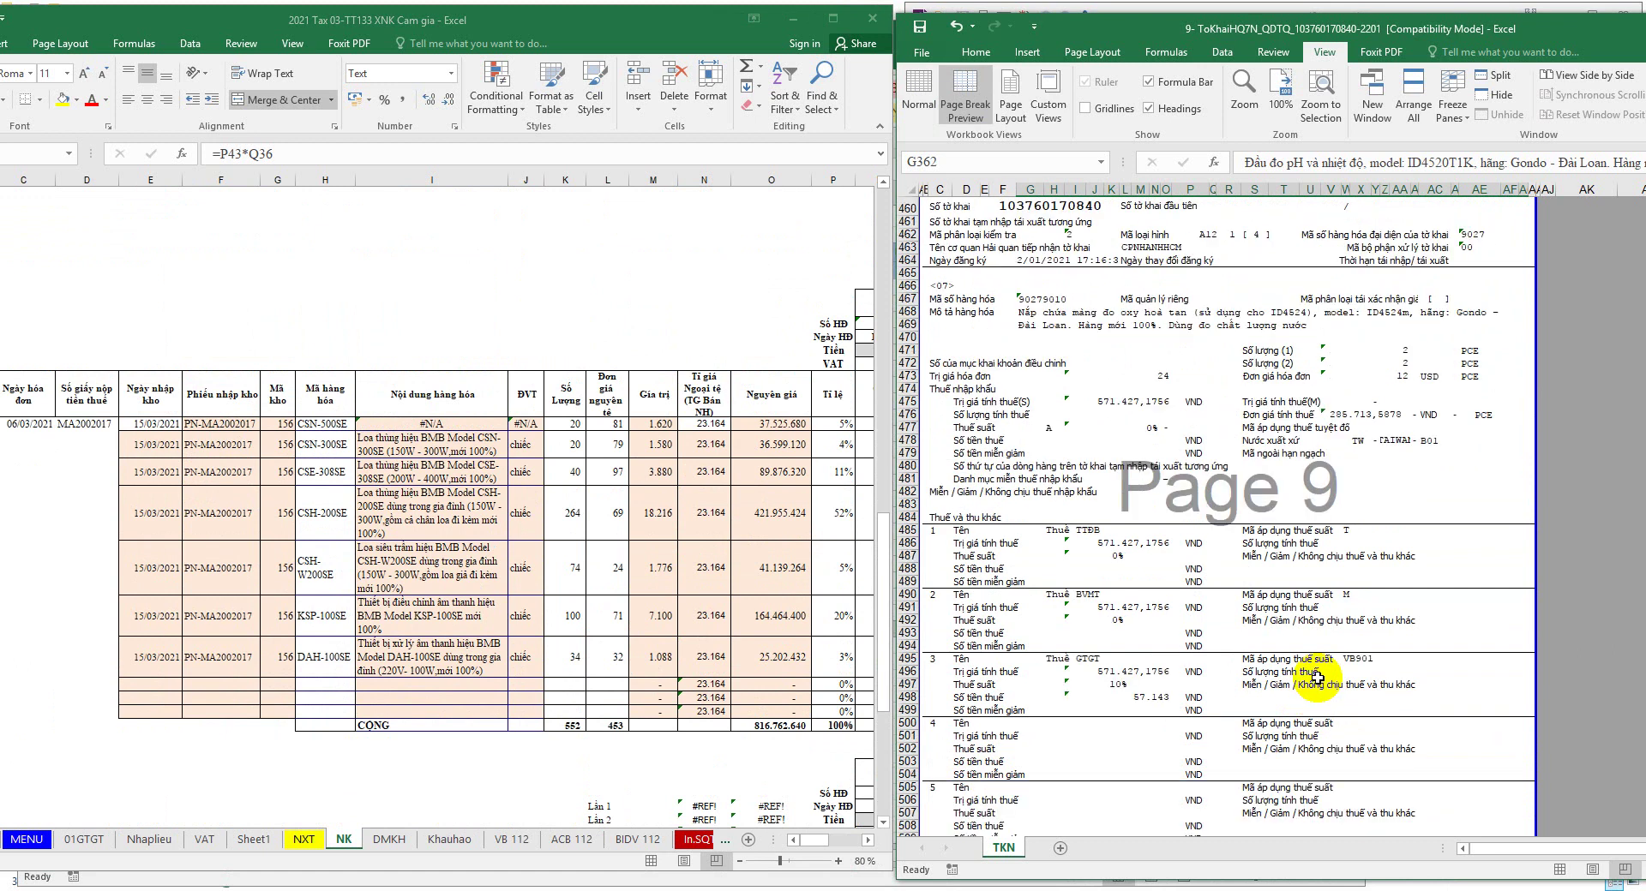
Step: Check the quantity of item 07, ID4524m, in the declaration against K45 in NK
{"action": "left_click", "coordinate": [1435, 353]}
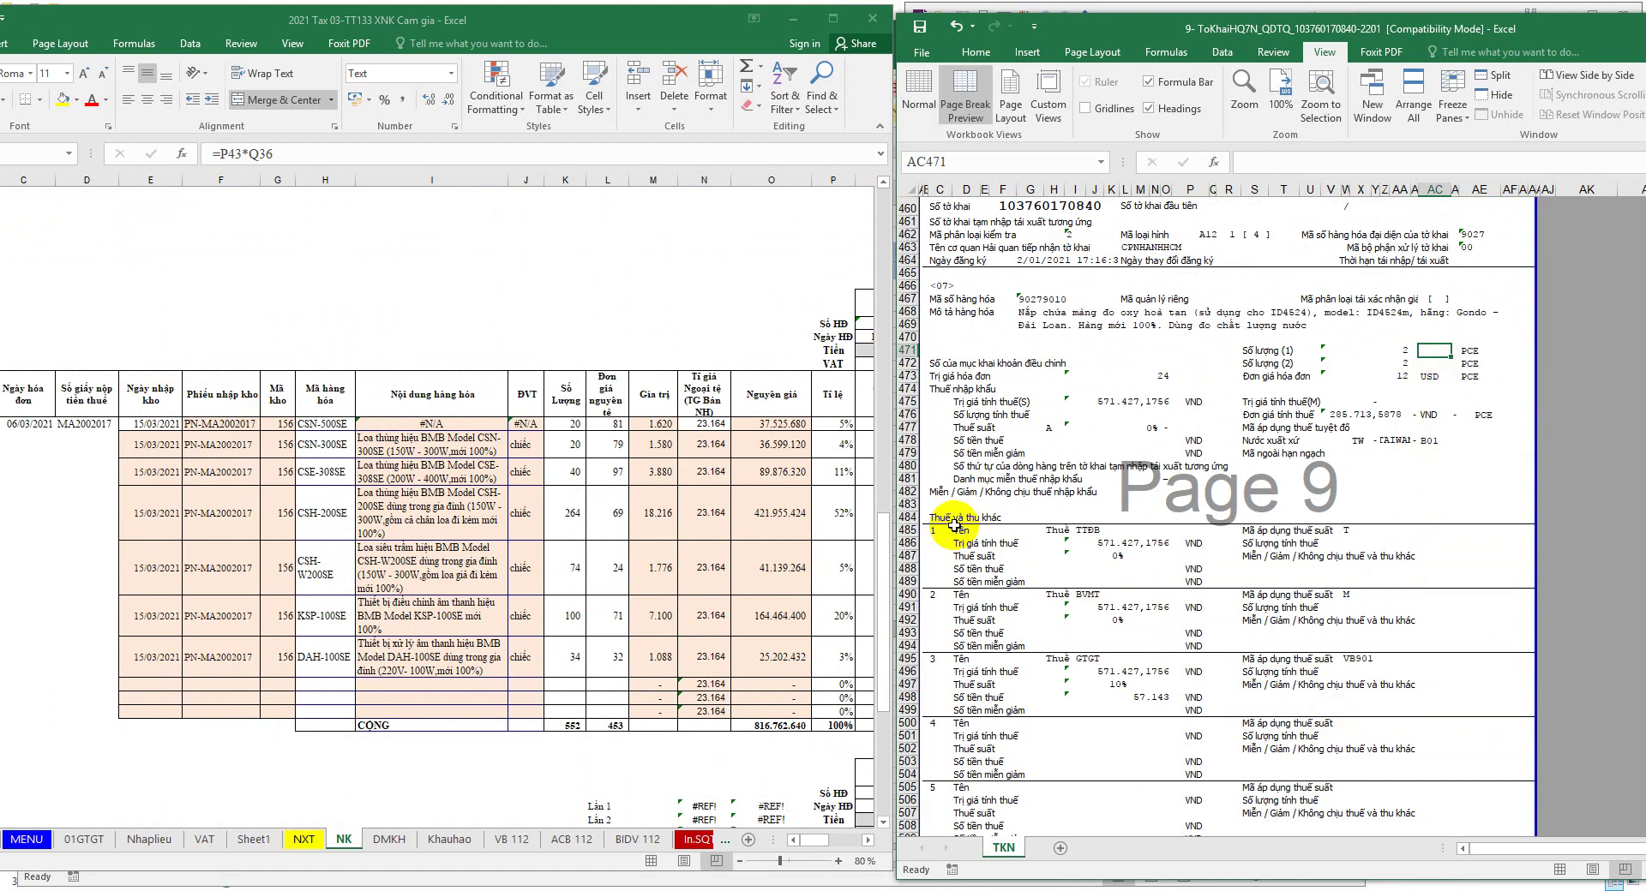
{"action": "left_click", "coordinate": [631, 649]}
{"action": "left_click", "coordinate": [568, 619]}
{"action": "left_click", "coordinate": [1280, 558]}
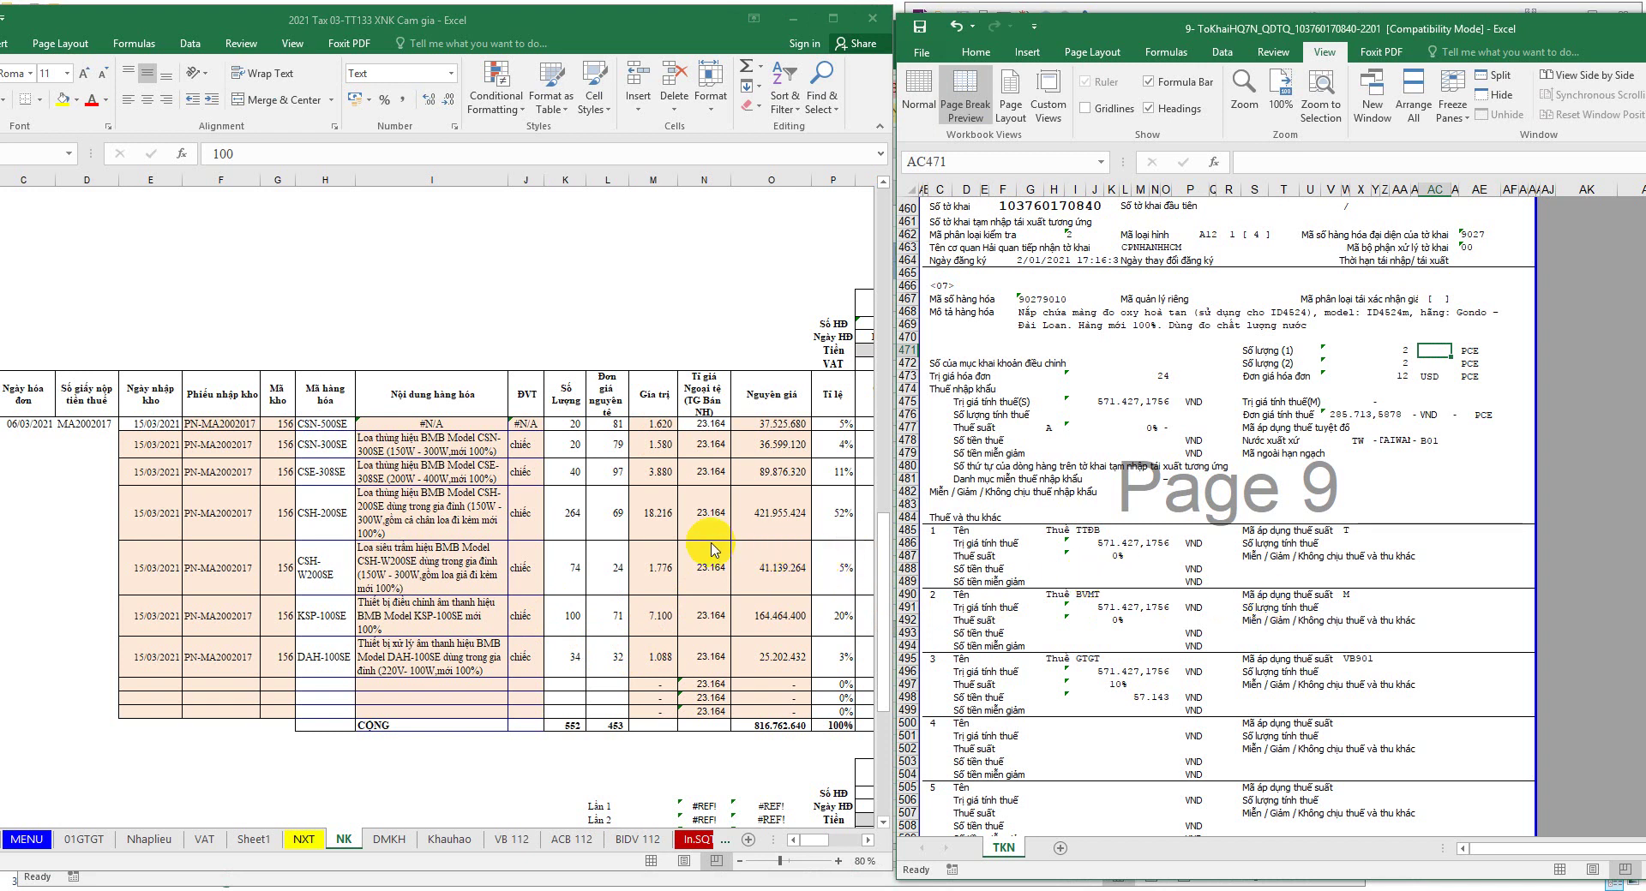
{"action": "scroll", "coordinate": [605, 540], "scroll_direction": "up", "scroll_amount": 6}
{"action": "left_click", "coordinate": [573, 666]}
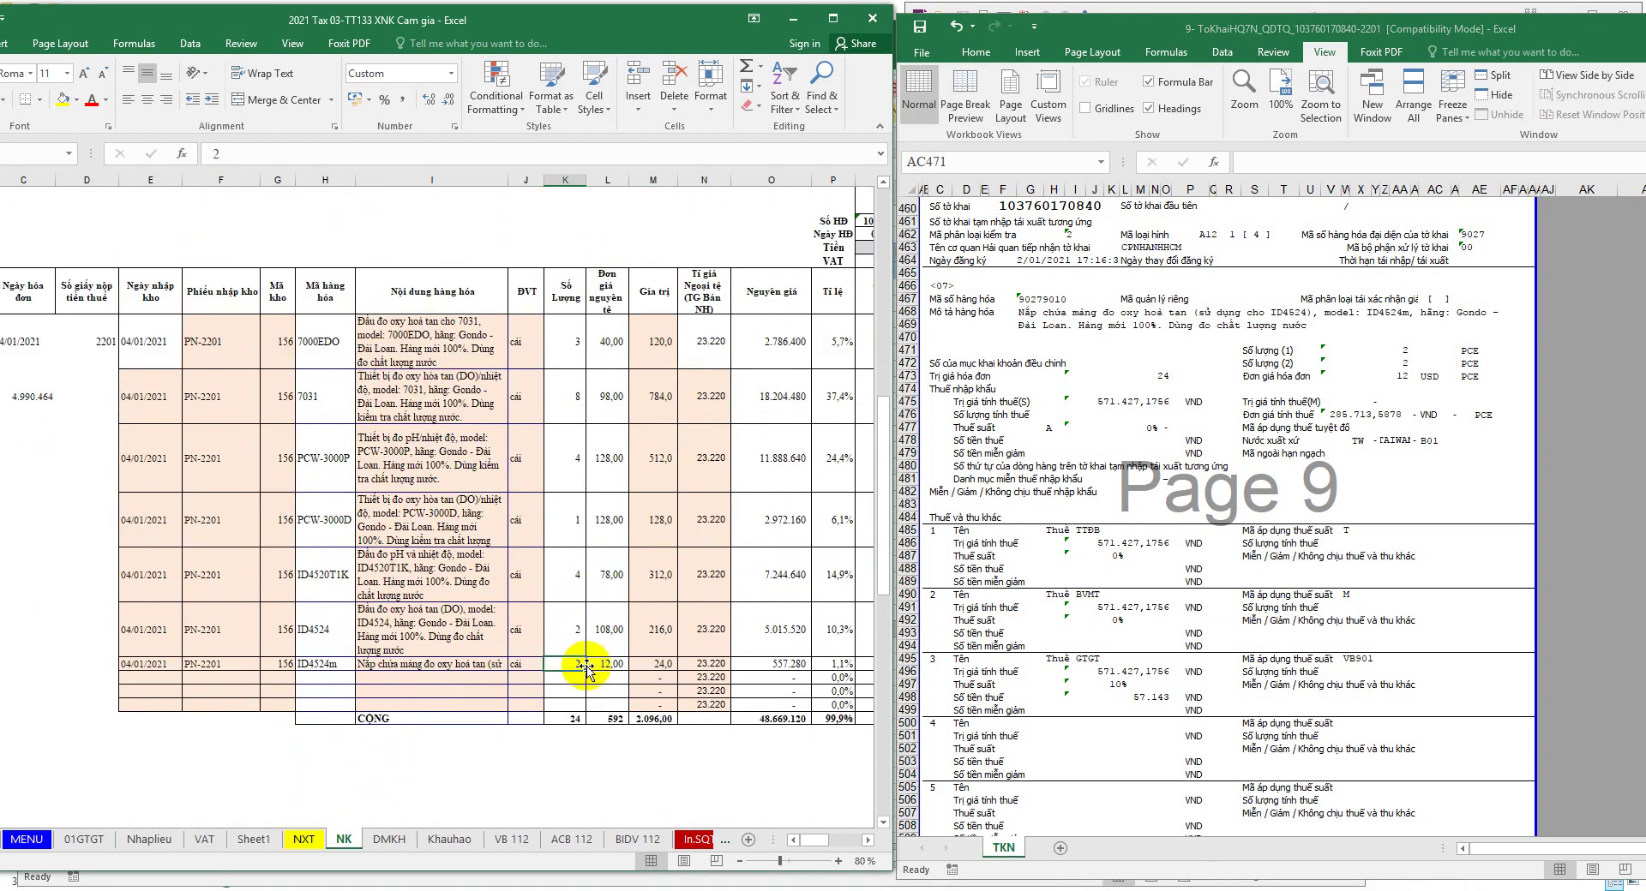
{"action": "left_click", "coordinate": [1170, 592]}
{"action": "scroll", "coordinate": [1172, 588], "scroll_direction": "down", "scroll_amount": 1}
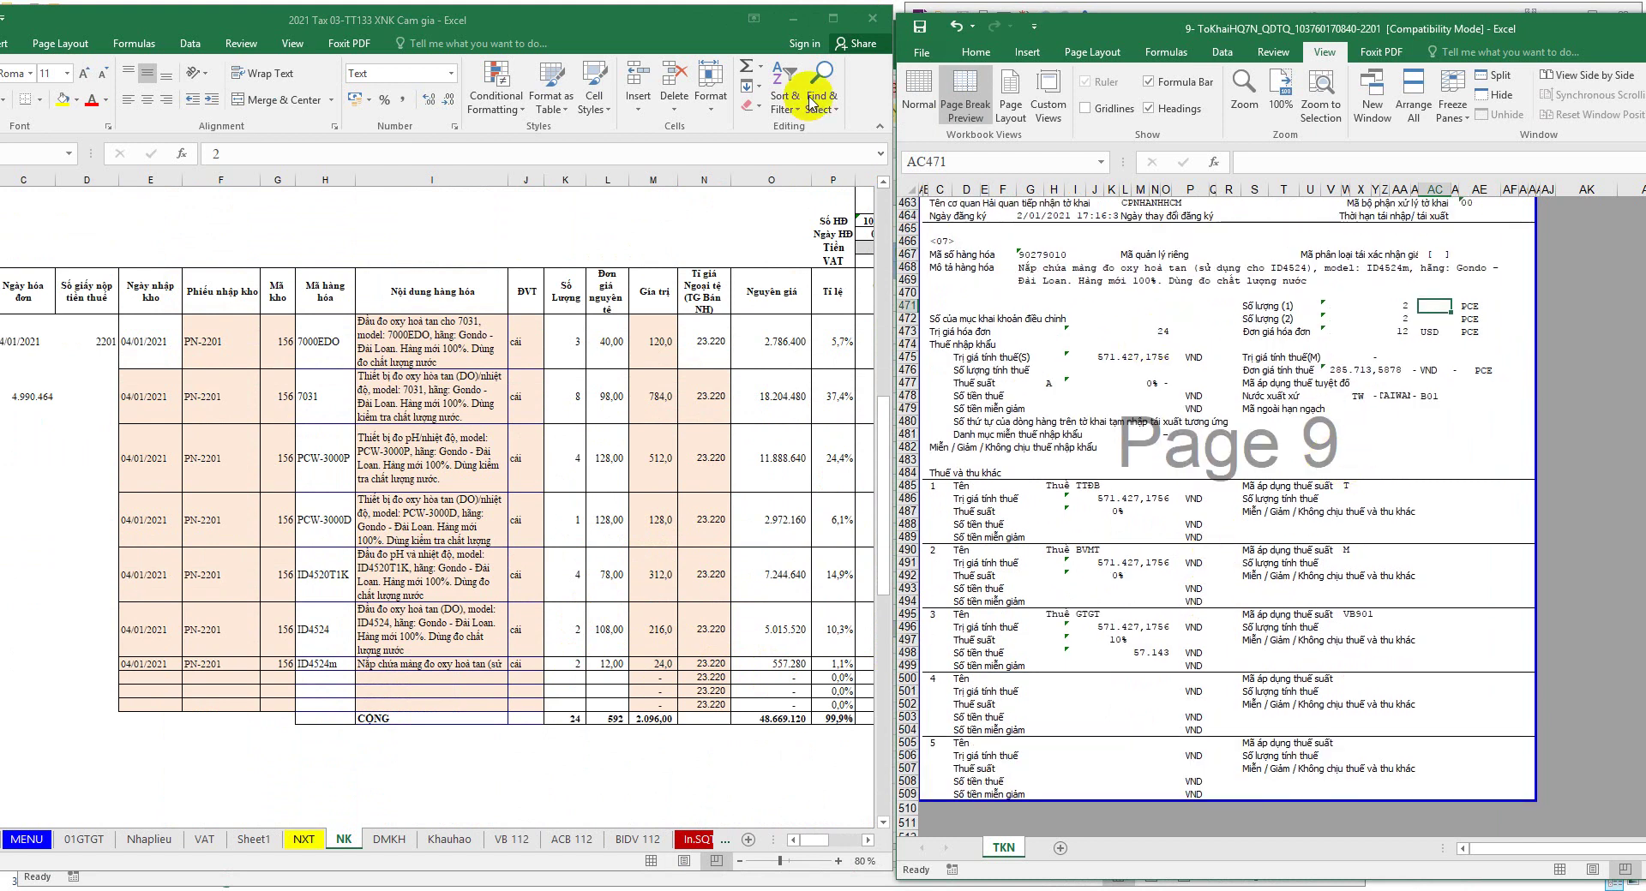
{"action": "left_click", "coordinate": [830, 19]}
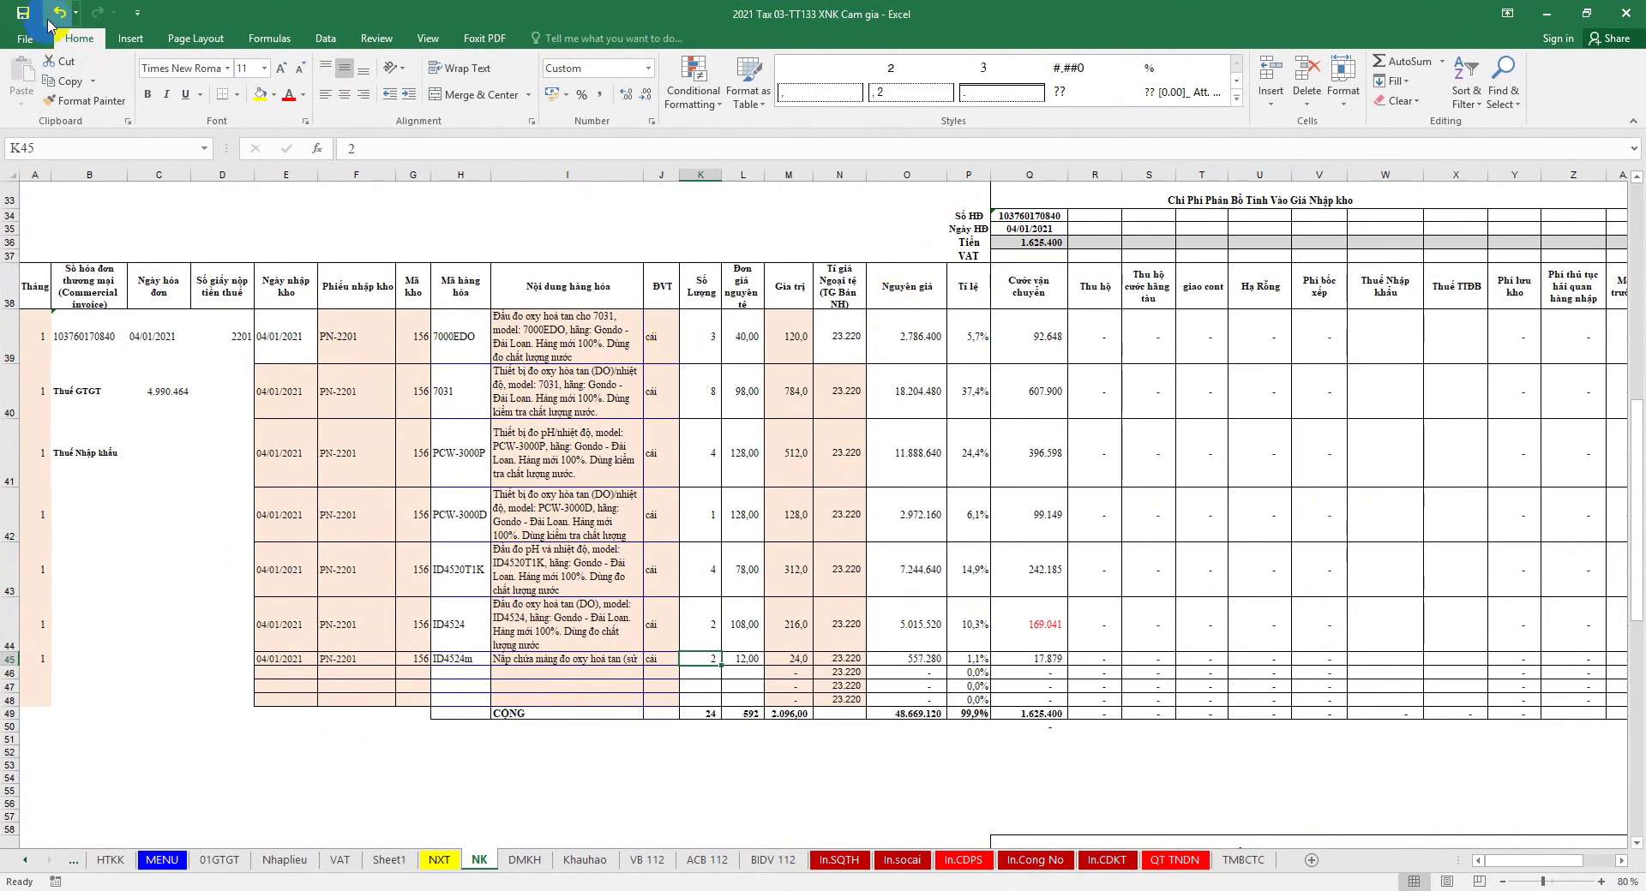
Step: Compare the total warehouse cost in AD49 of NK with the sum of T340:T346 in NXT
{"action": "left_click_drag", "start_coordinate": [1551, 860], "coordinate": [1581, 860]}
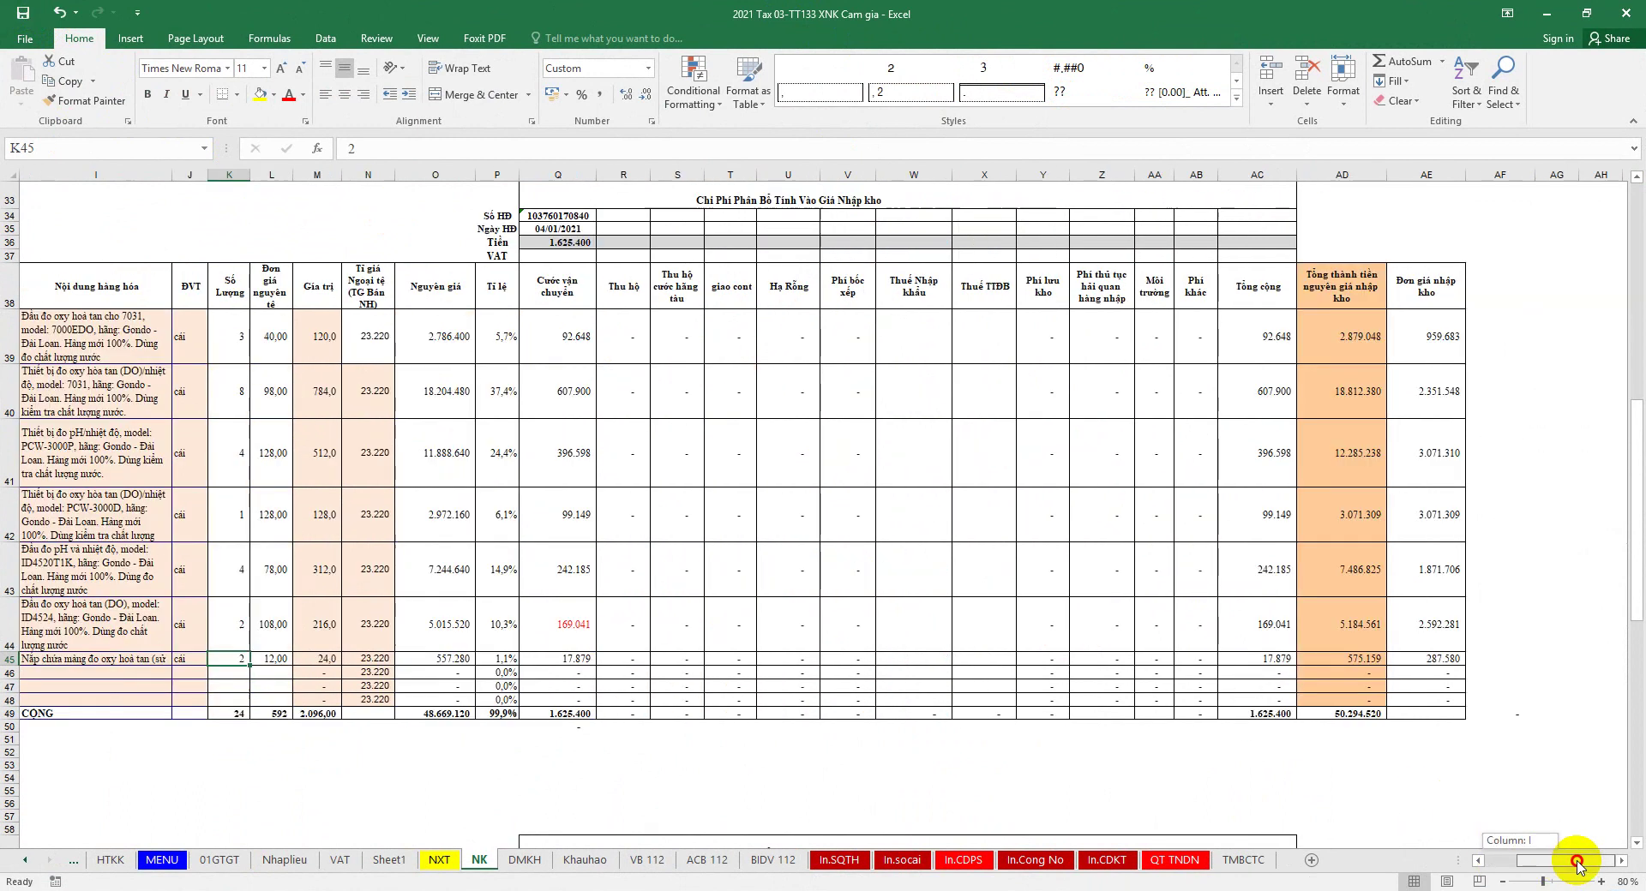
{"action": "left_click", "coordinate": [438, 859]}
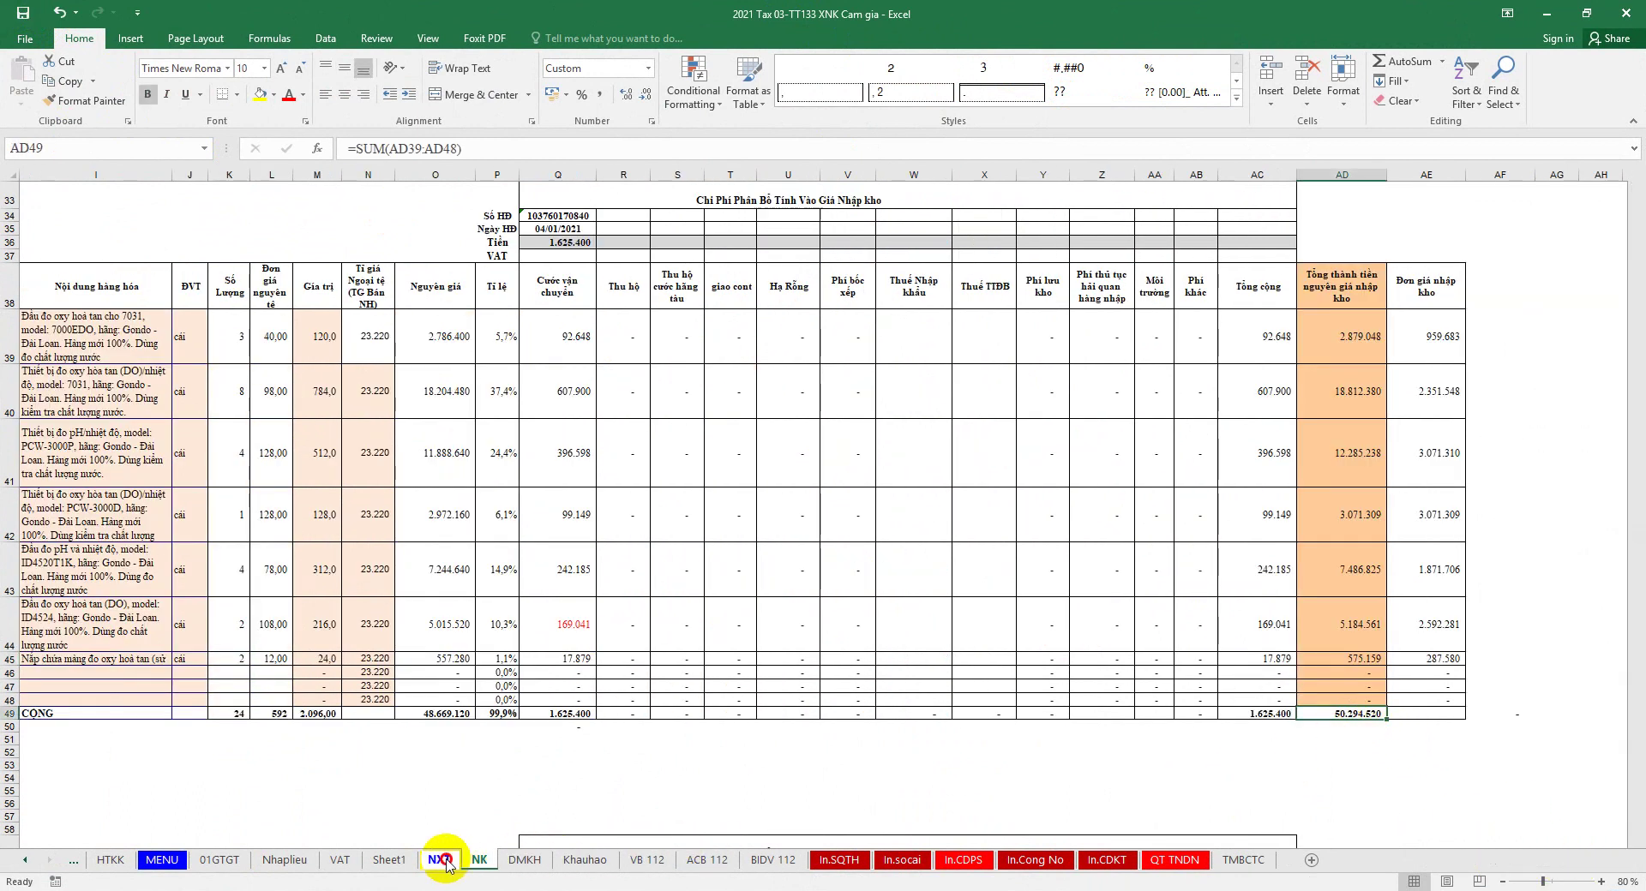
{"action": "left_click_drag", "start_coordinate": [1157, 415], "coordinate": [1161, 491]}
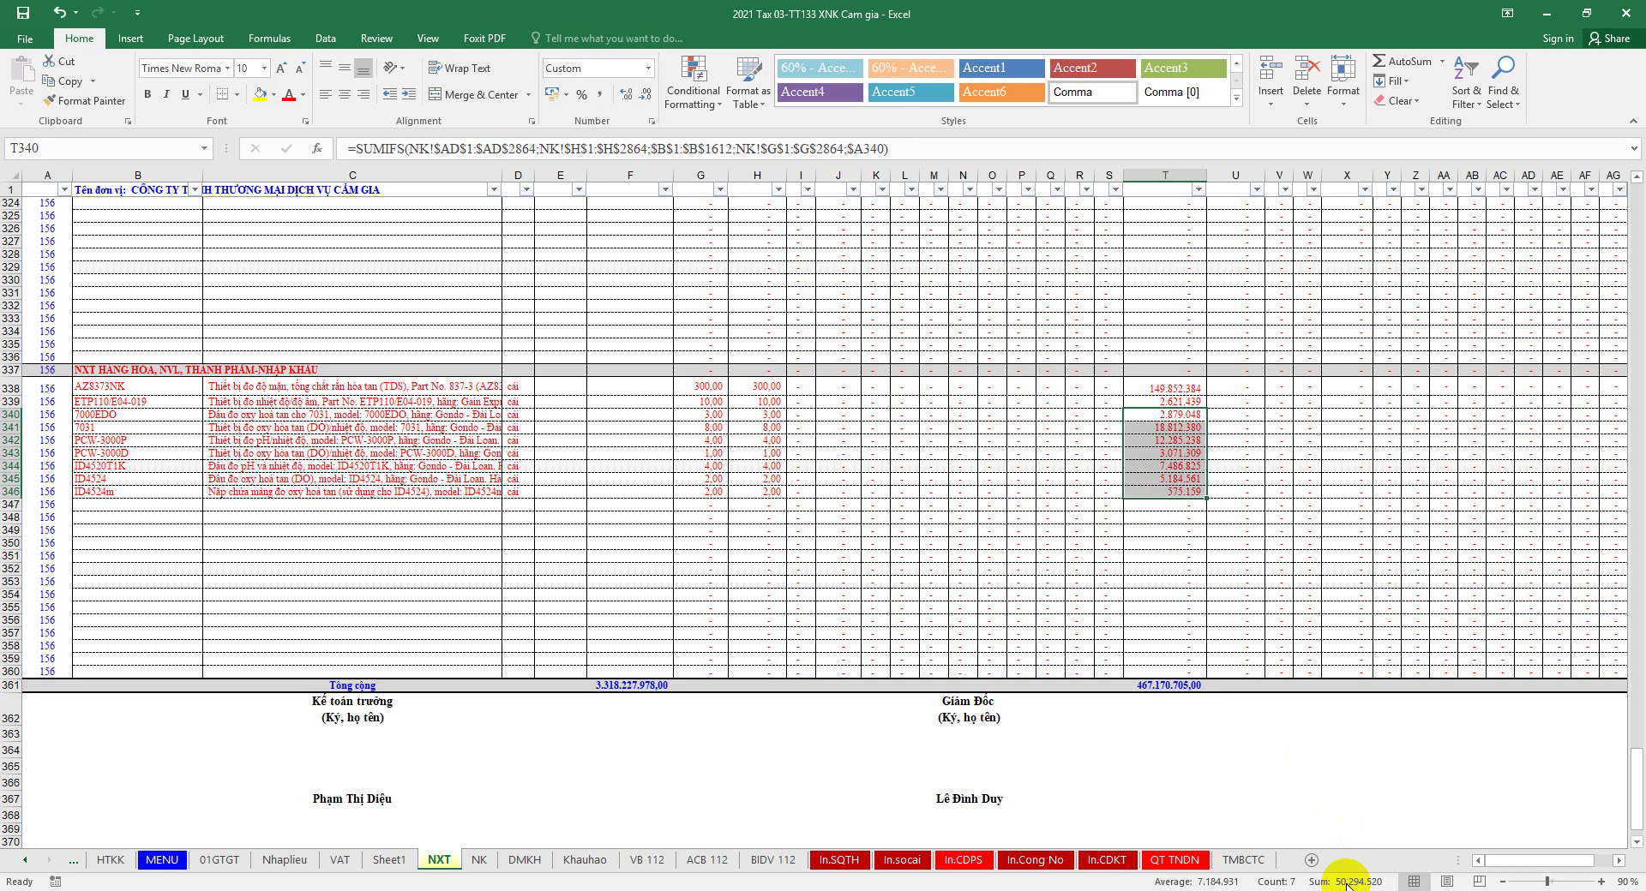
{"action": "left_click", "coordinate": [699, 733]}
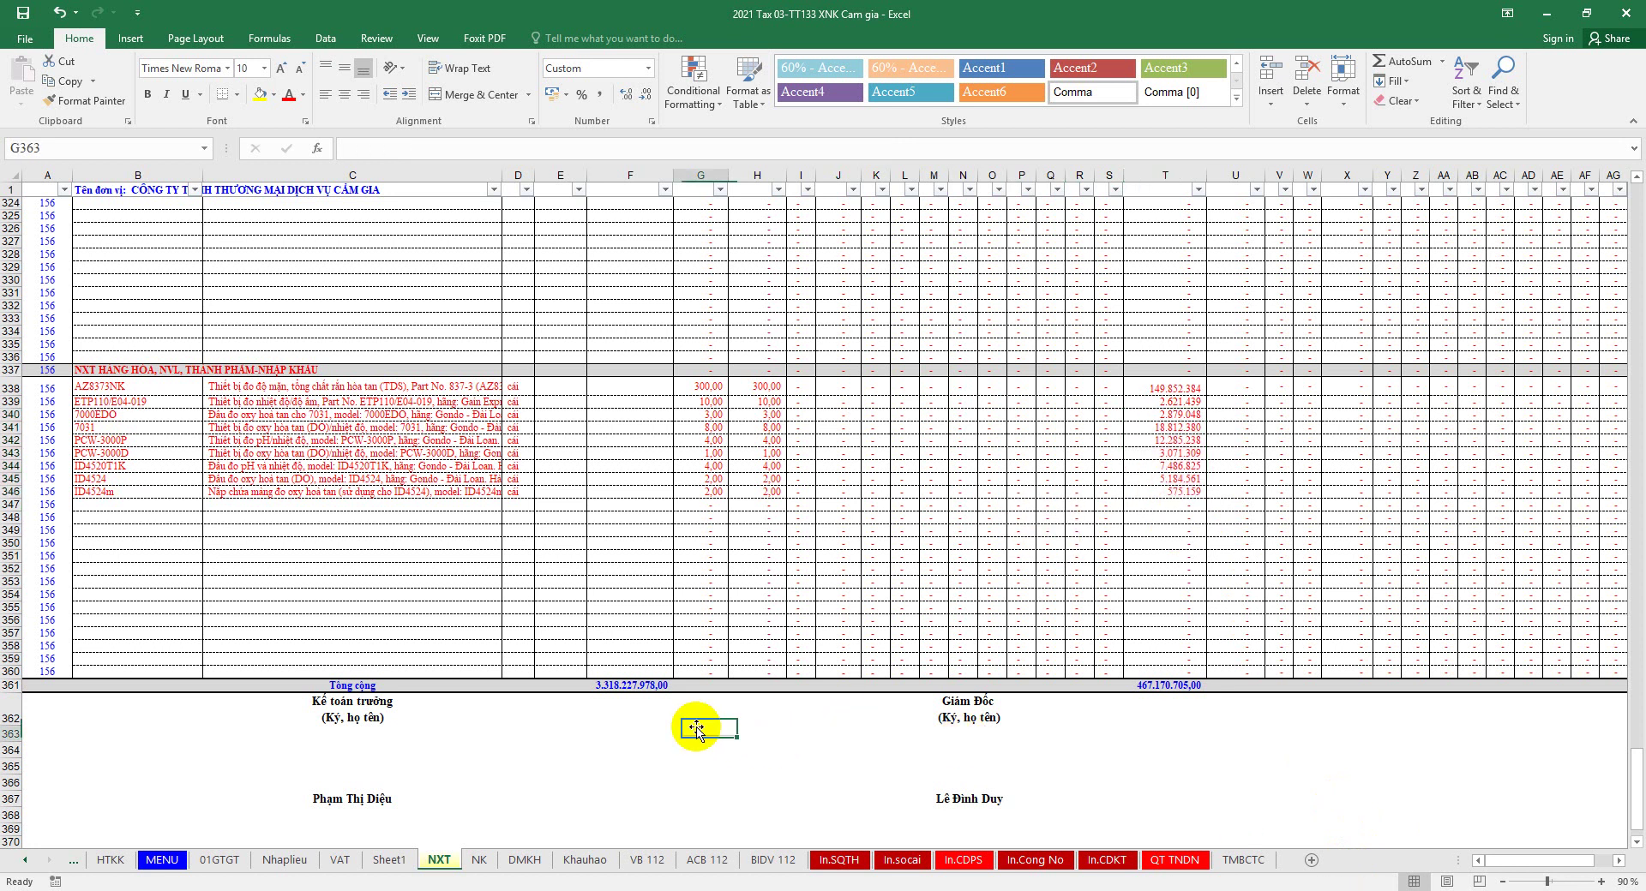
Step: Duplicate the Tổng cộng row 361 below the import goods section in NXT
{"action": "scroll", "coordinate": [163, 661], "scroll_direction": "down", "scroll_amount": 3}
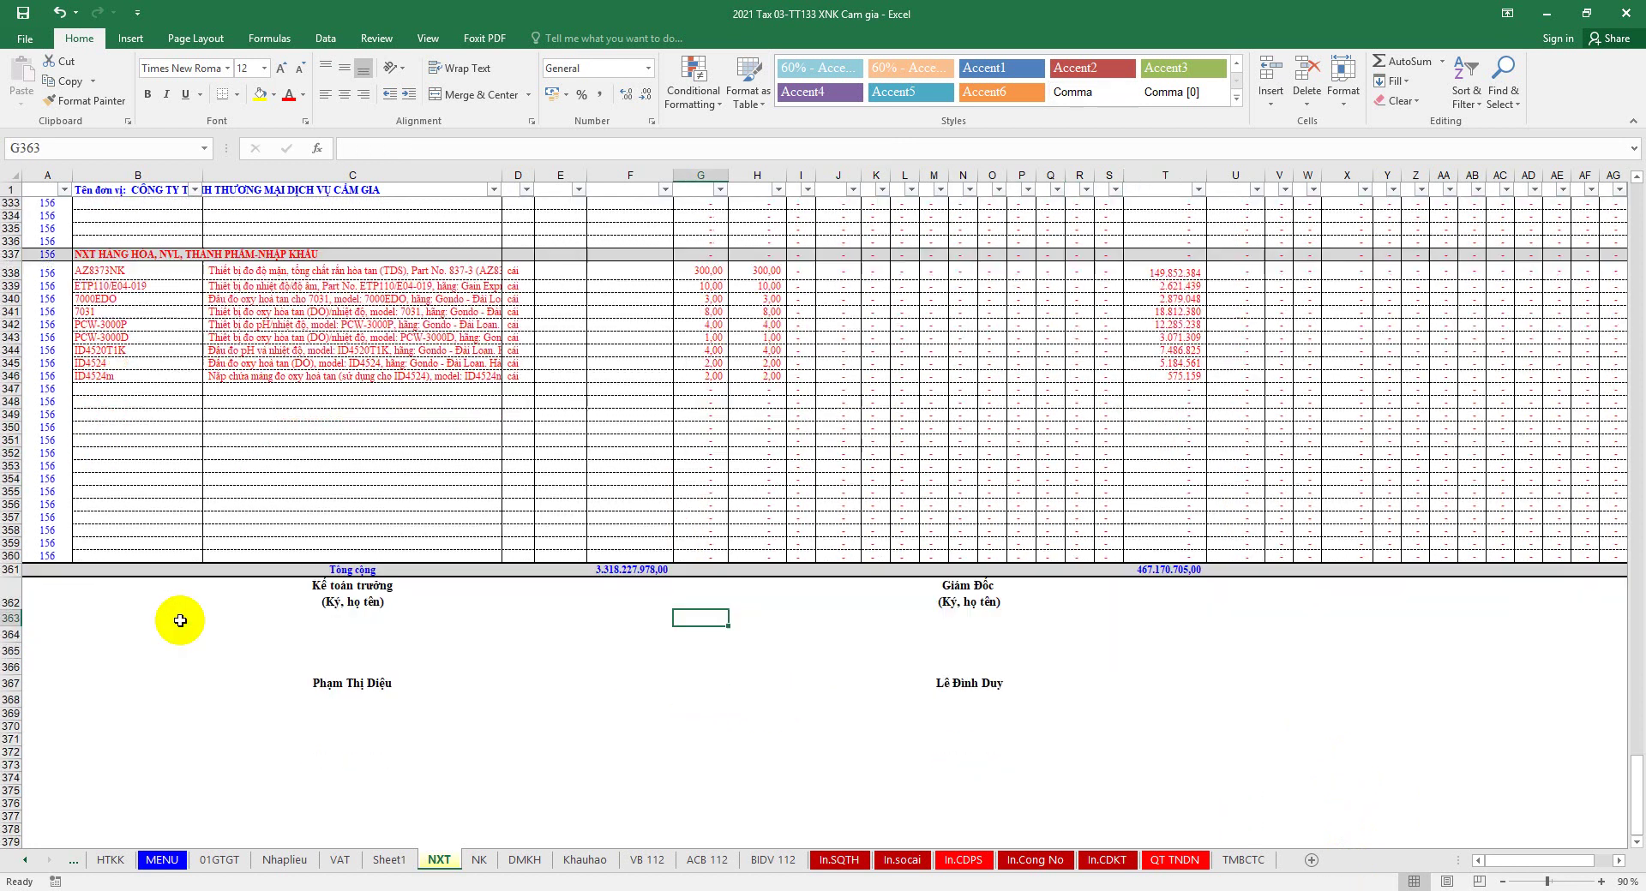
{"action": "left_click", "coordinate": [41, 573]}
{"action": "right_click", "coordinate": [121, 572]}
{"action": "left_click", "coordinate": [146, 604]}
{"action": "left_click", "coordinate": [10, 600]}
{"action": "right_click", "coordinate": [10, 600]}
{"action": "left_click", "coordinate": [71, 707]}
Step: Rename the row label in C361 to "Tổng cộng: NHẬP KHẨU"
{"action": "left_click", "coordinate": [348, 569]}
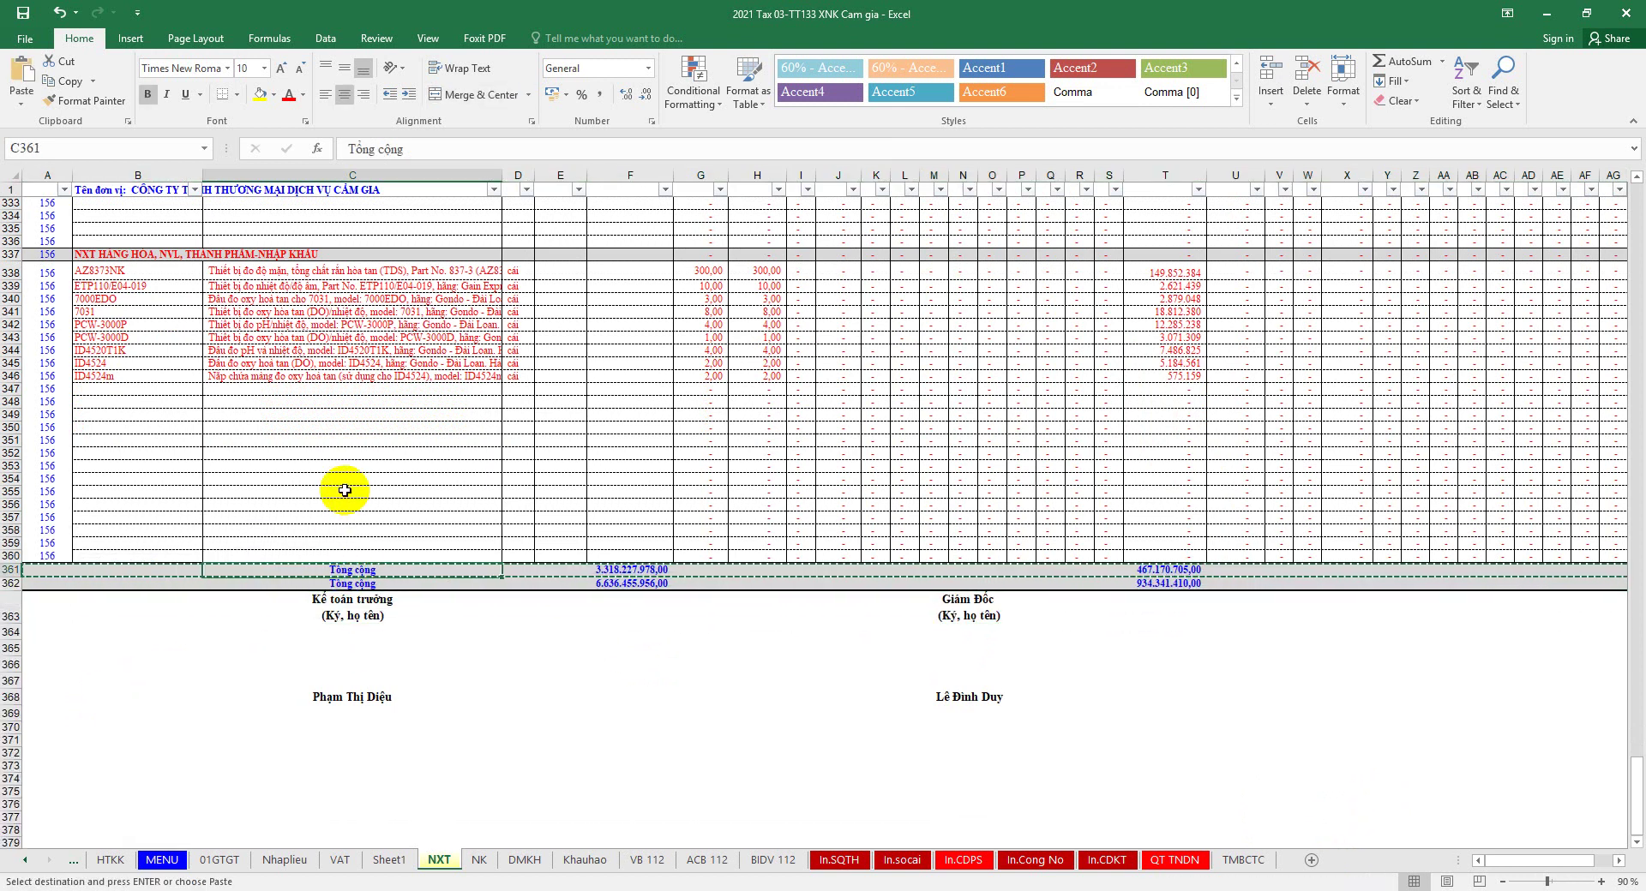
{"action": "left_click", "coordinate": [607, 568]}
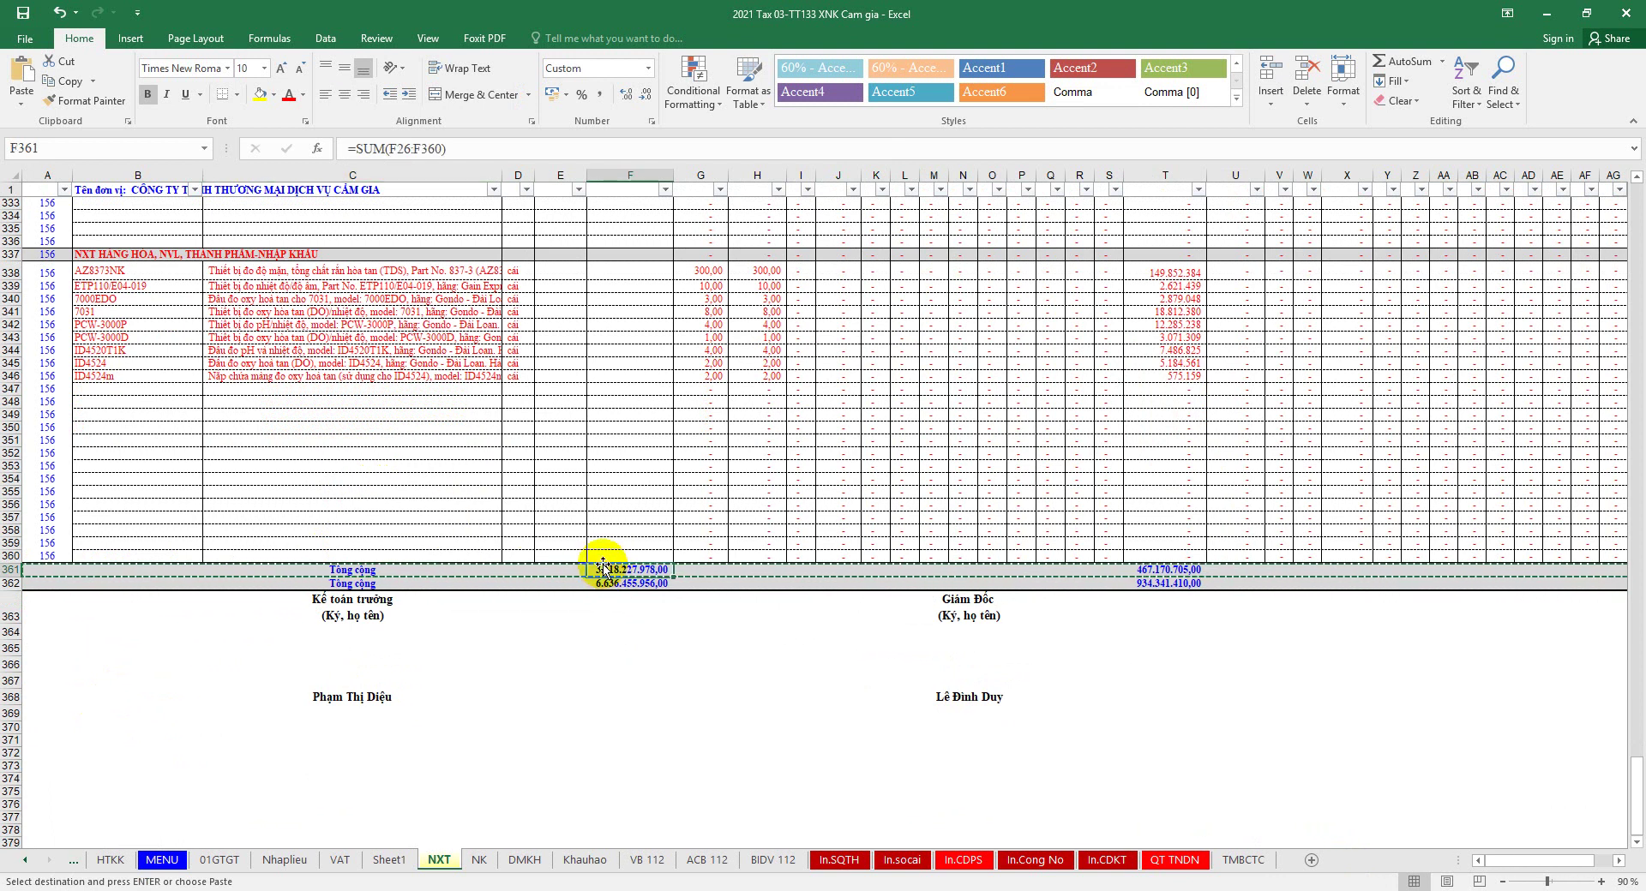
{"action": "left_click", "coordinate": [442, 569]}
{"action": "left_click", "coordinate": [419, 148]}
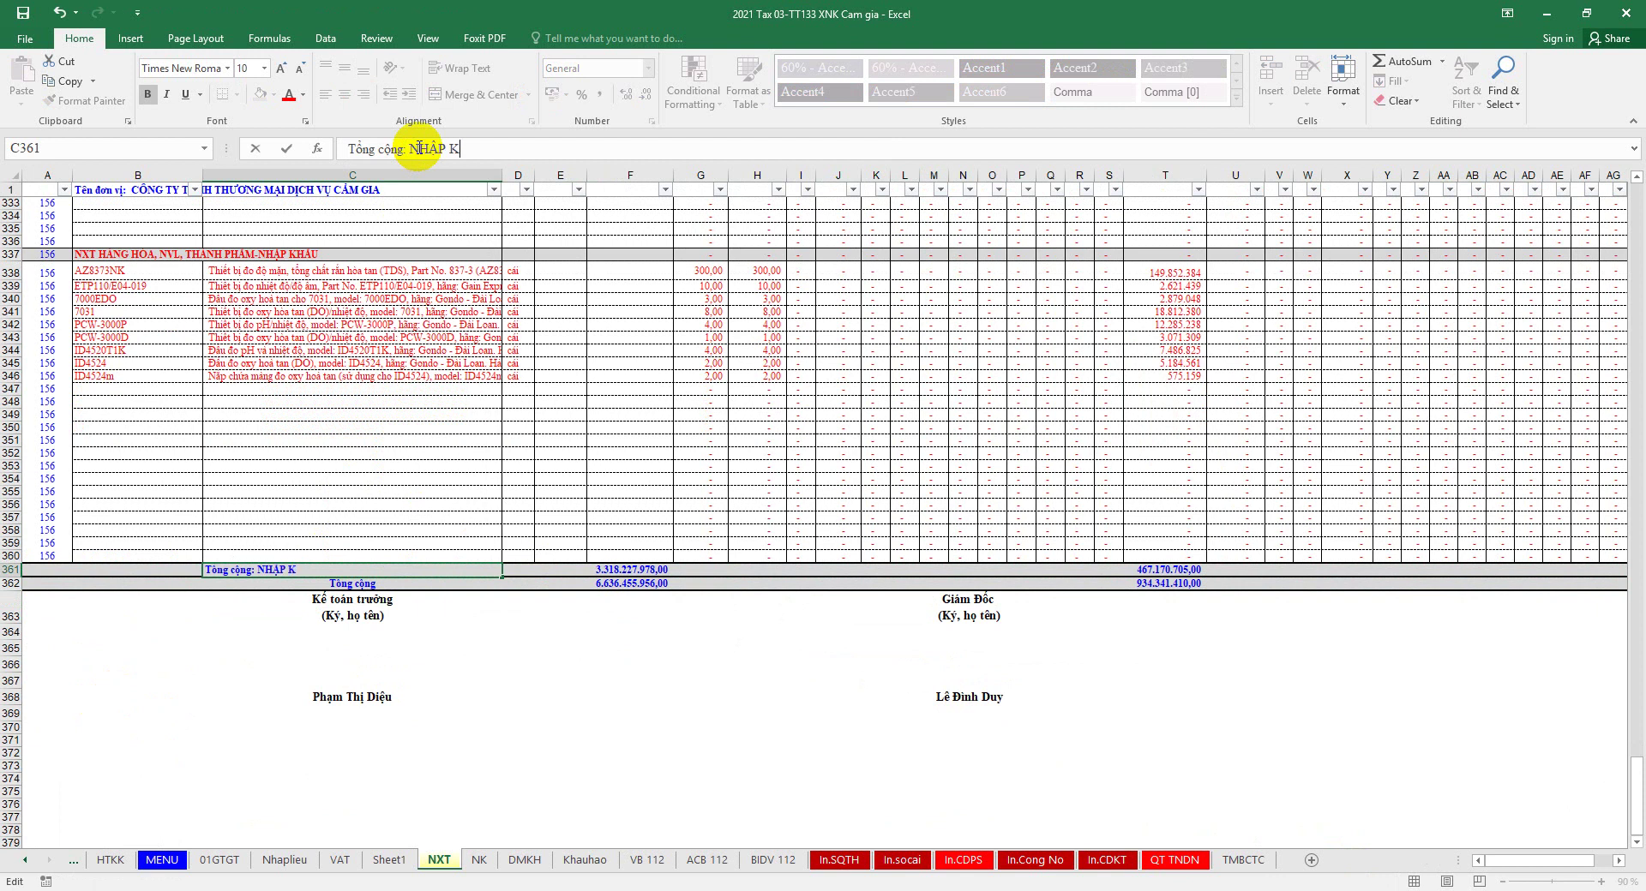
Step: Set F361 to total only the import goods rows with =SUM(F338:F360)
{"action": "left_click", "coordinate": [629, 568]}
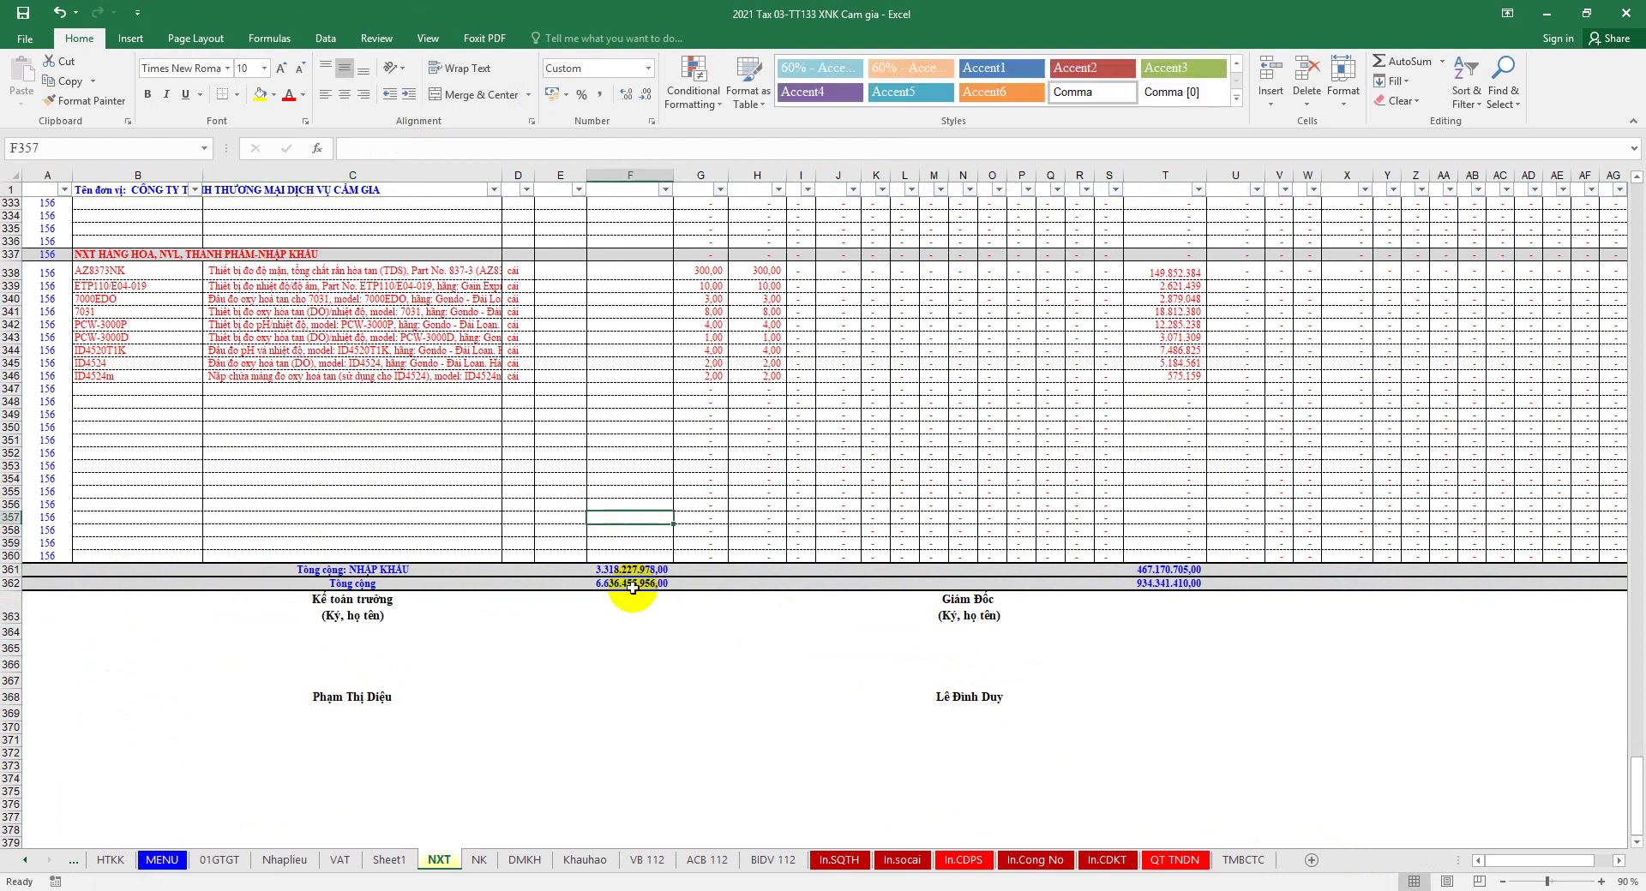
{"action": "left_click", "coordinate": [1384, 62]}
{"action": "scroll", "coordinate": [745, 396], "scroll_direction": "up", "scroll_amount": 1}
{"action": "left_click_drag", "start_coordinate": [625, 312], "coordinate": [610, 597]}
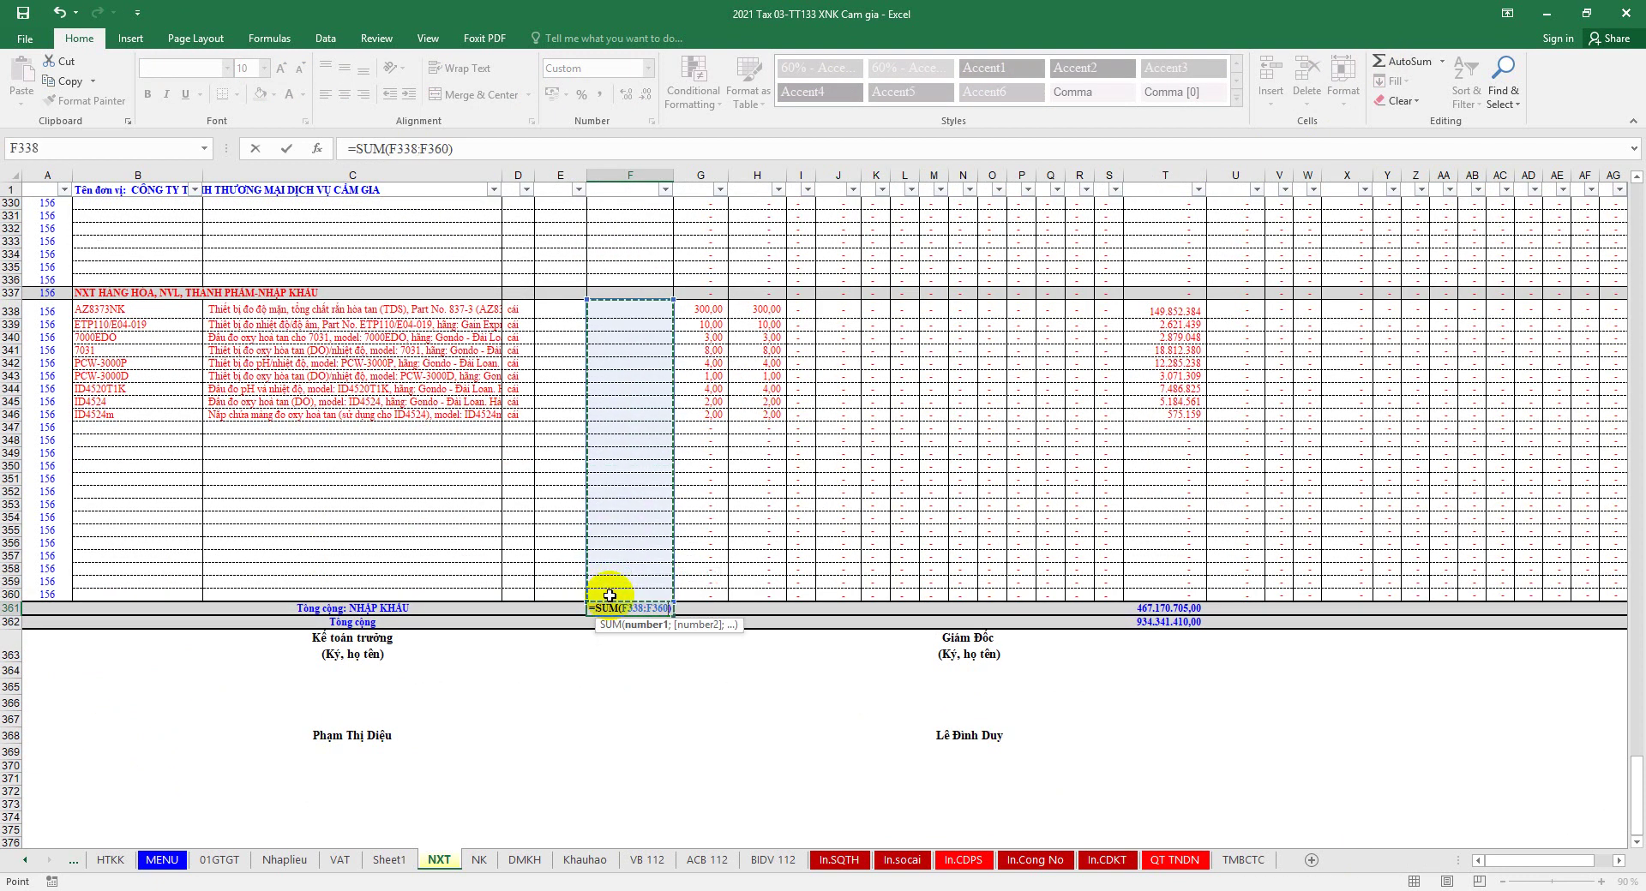
{"action": "key", "text": "Return"}
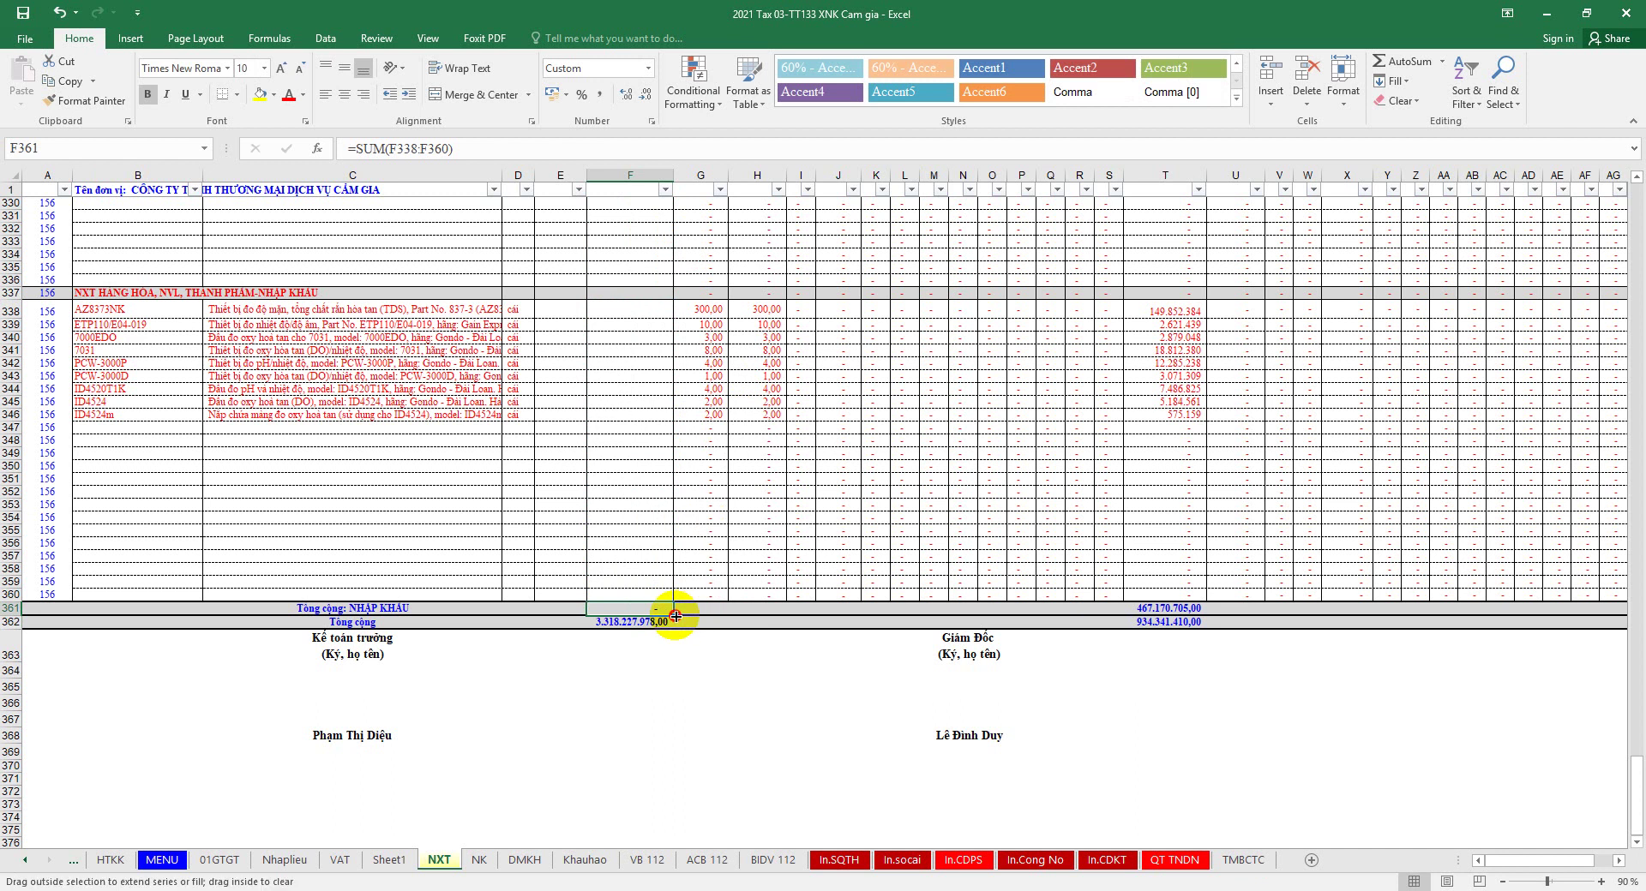
Step: Copy the import subtotal formula from F361 to T361, AJ361 and AH361, and save the workbook
{"action": "key", "text": "ctrl+c"}
{"action": "left_click", "coordinate": [1148, 608]}
{"action": "key", "text": "ctrl+v"}
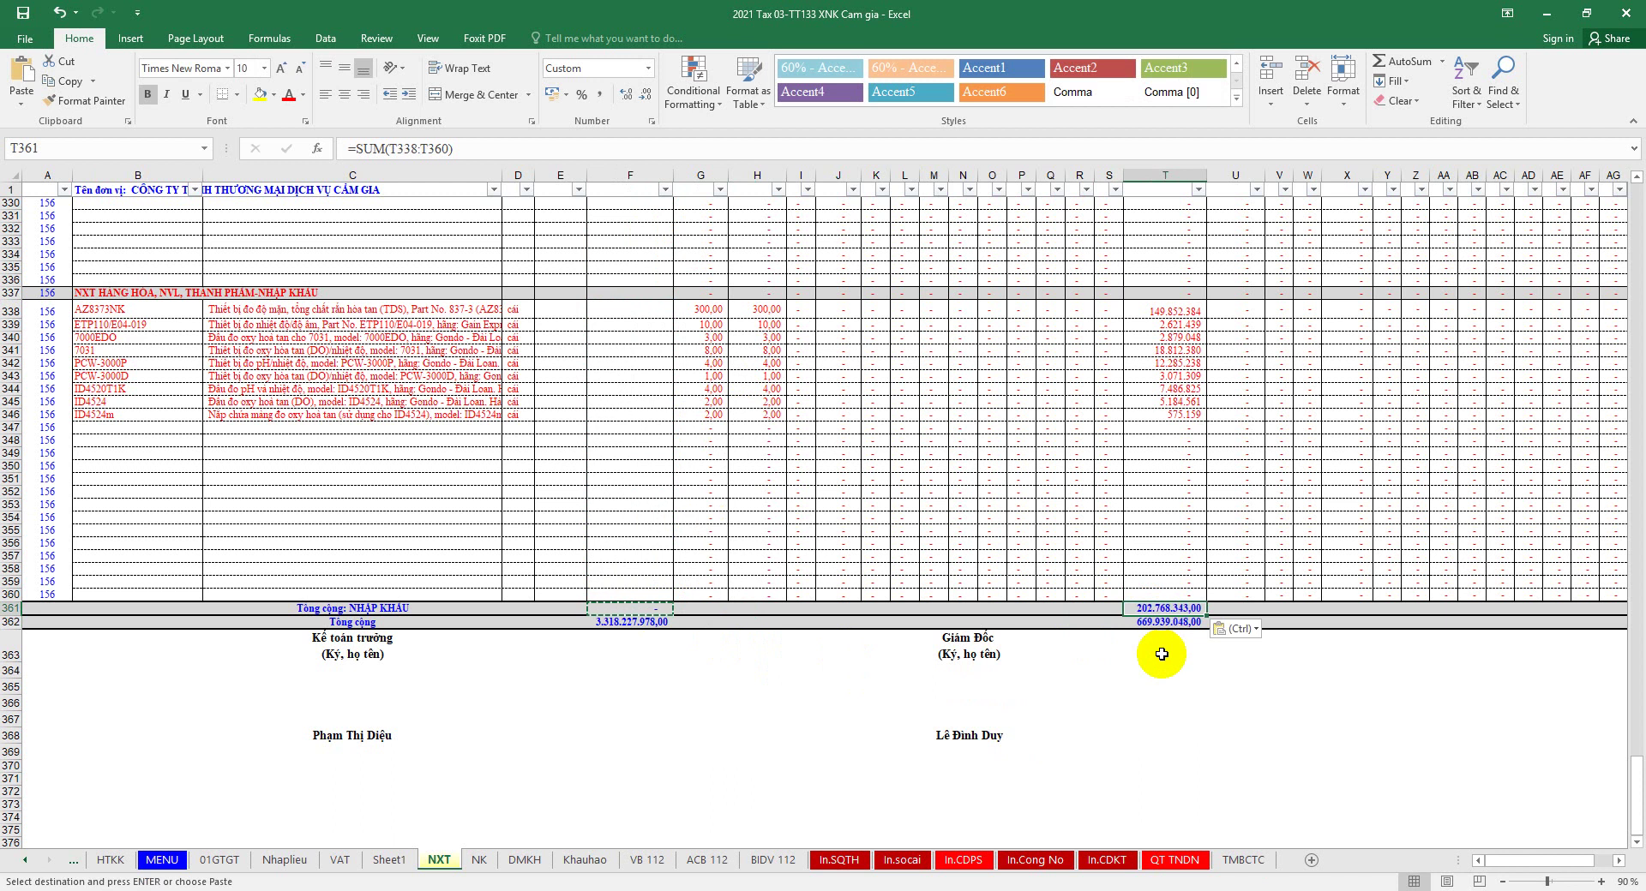
{"action": "right_click", "coordinate": [1174, 608]}
{"action": "left_click", "coordinate": [1209, 279]}
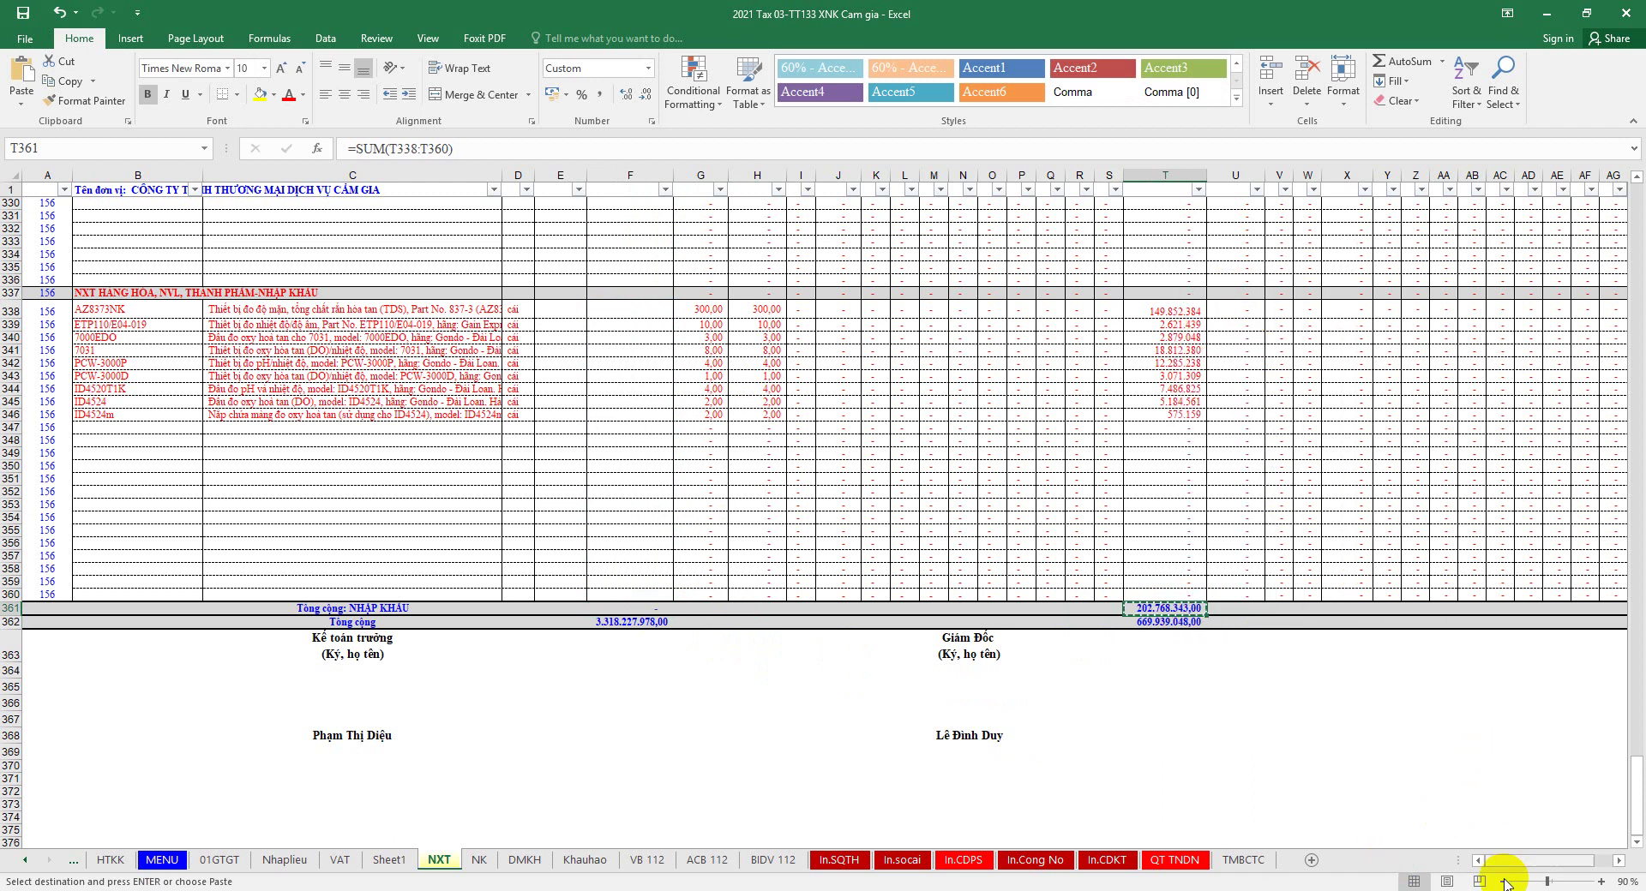
{"action": "scroll", "coordinate": [1525, 856], "scroll_direction": "right", "scroll_amount": 3}
{"action": "left_click", "coordinate": [1146, 607]}
{"action": "left_click", "coordinate": [1032, 610]}
{"action": "key", "text": "ctrl+v"}
{"action": "scroll", "coordinate": [1037, 679], "scroll_direction": "up", "scroll_amount": 11}
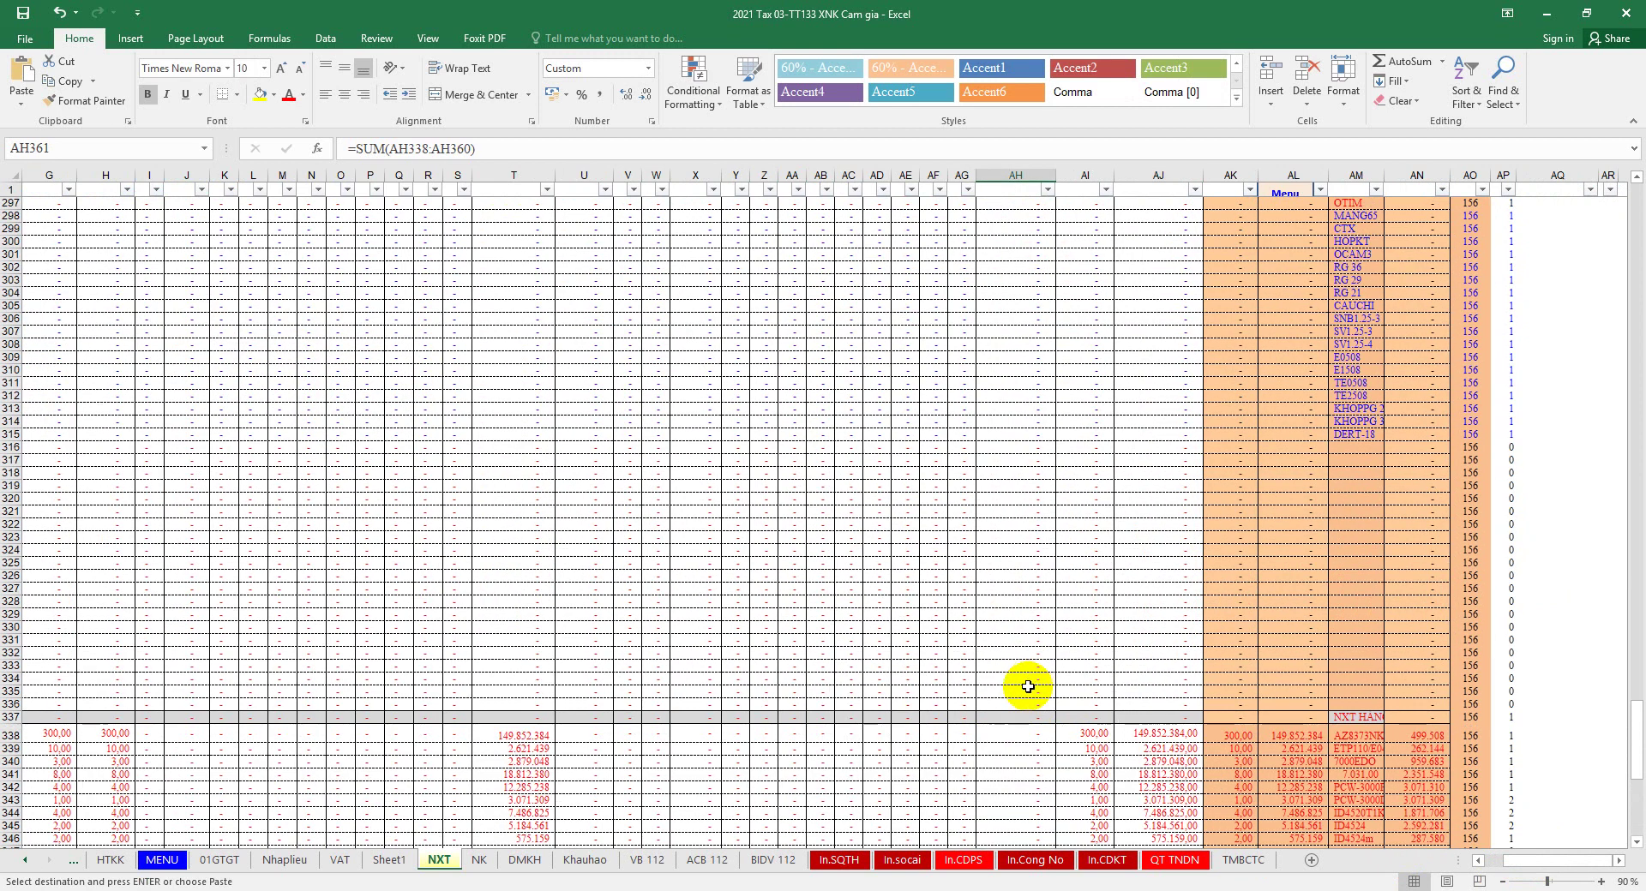
{"action": "scroll", "coordinate": [1028, 686], "scroll_direction": "down", "scroll_amount": 11}
{"action": "key", "text": "ctrl+s"}
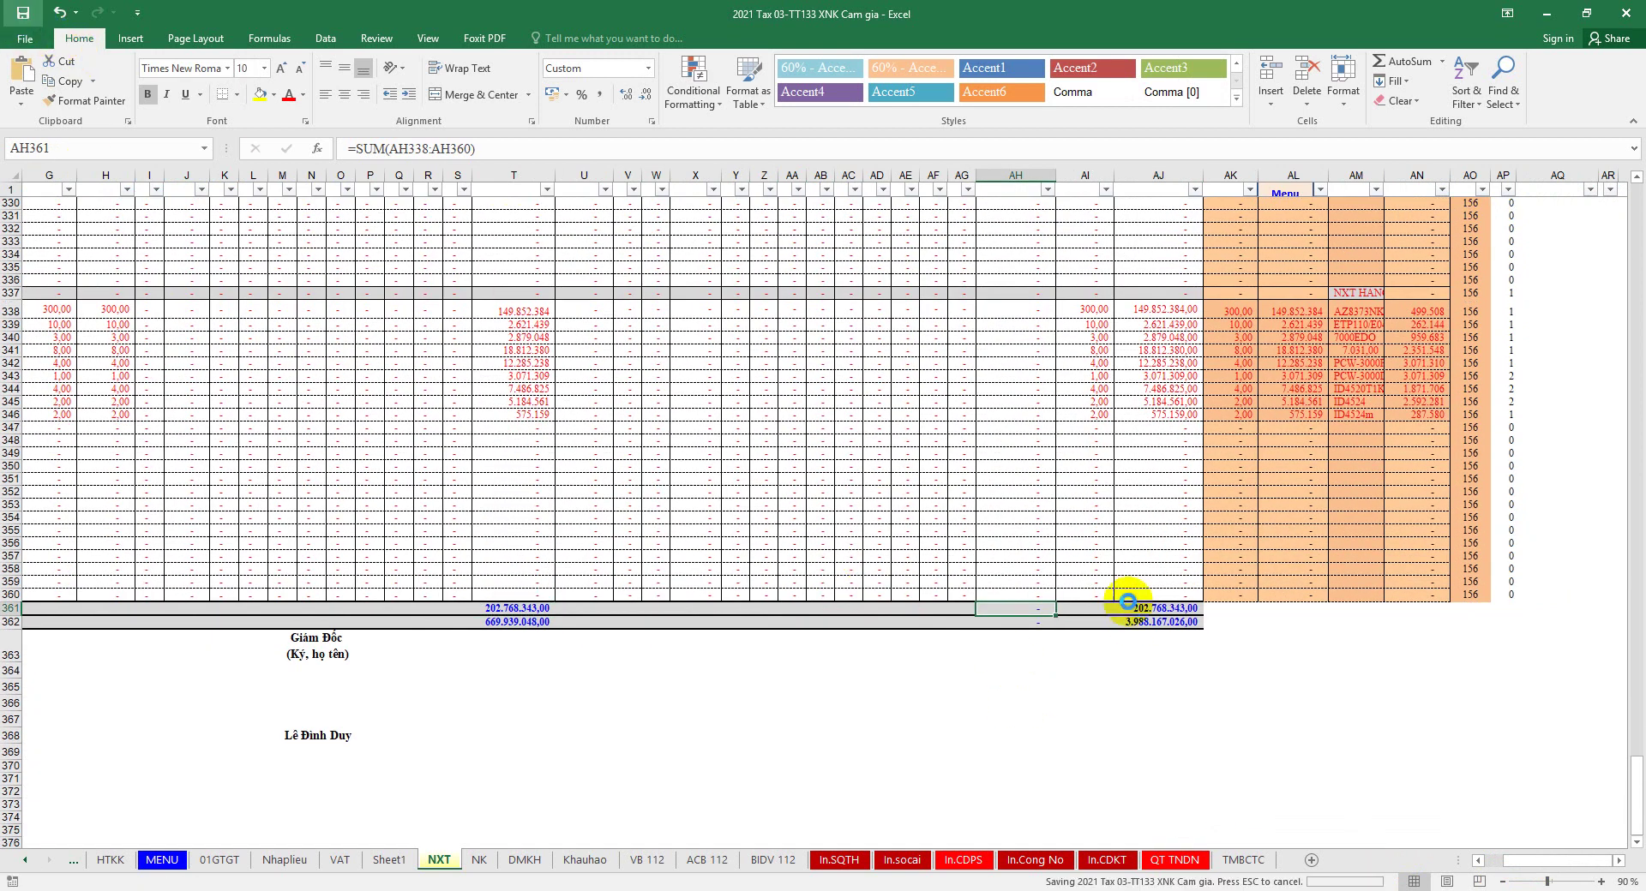
{"action": "left_click_drag", "start_coordinate": [1537, 868], "coordinate": [1517, 867]}
{"action": "left_click", "coordinate": [639, 621]}
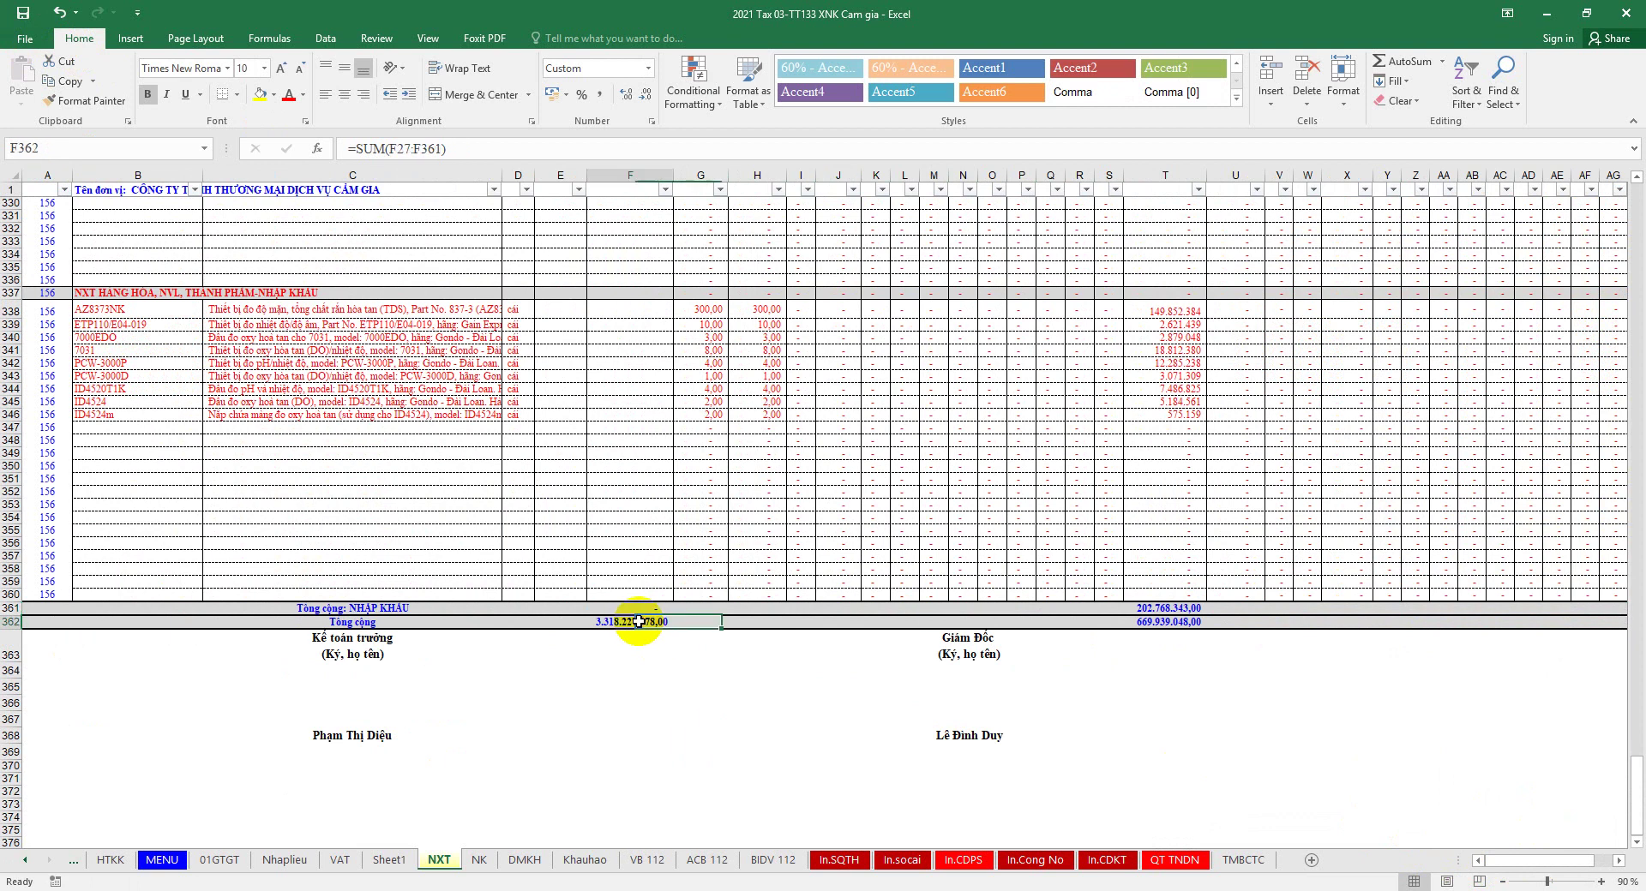
{"action": "type", "text": "="}
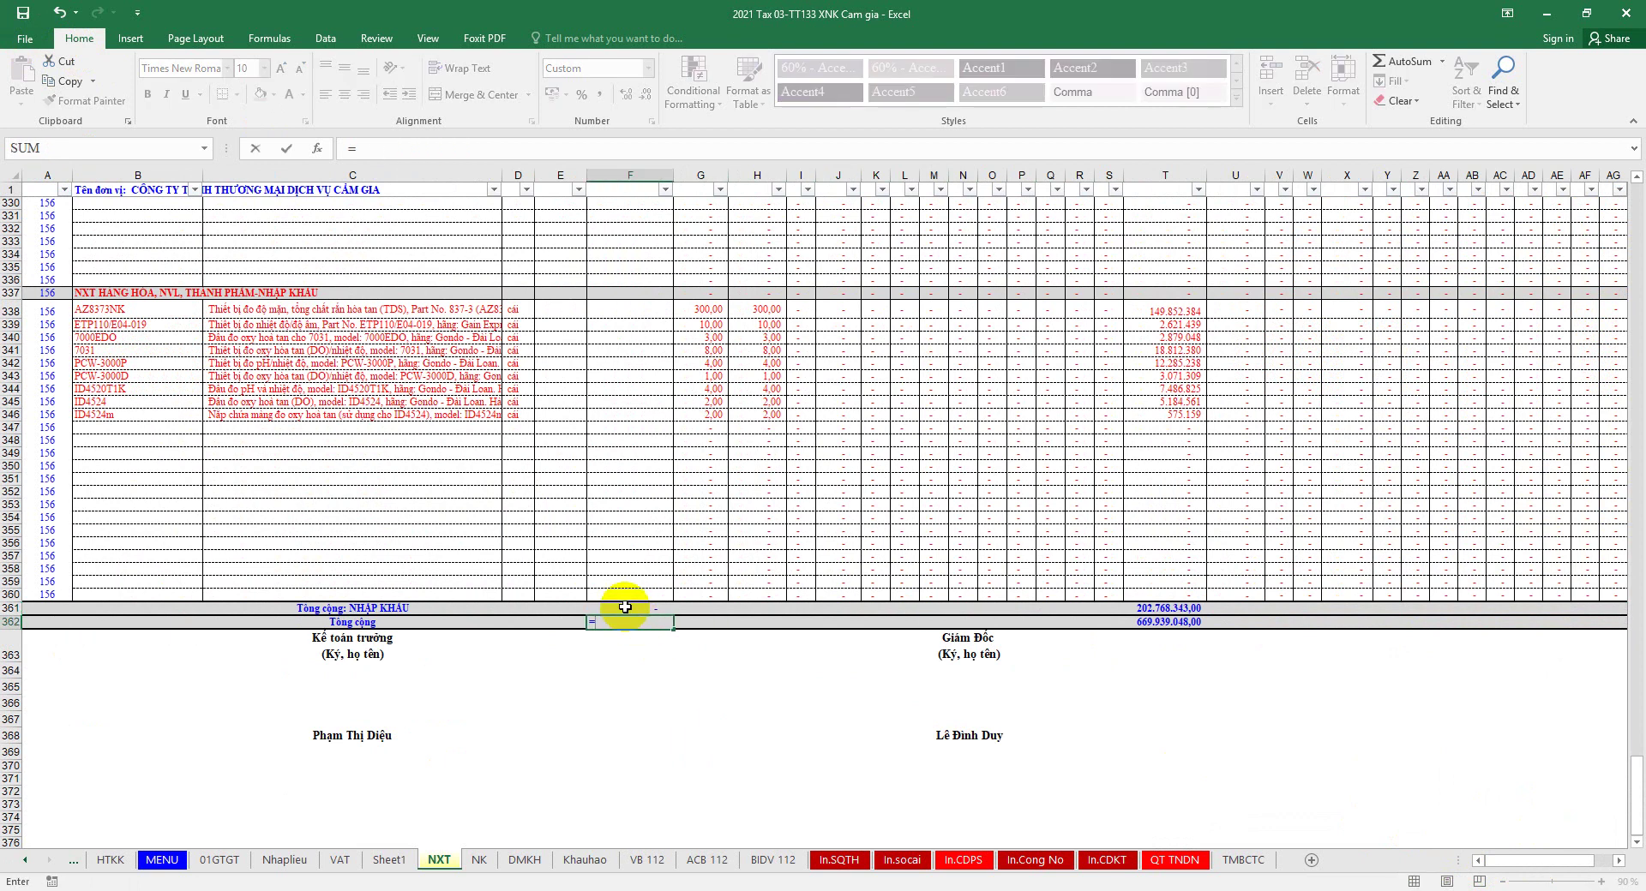
{"action": "scroll", "coordinate": [625, 607], "scroll_direction": "up", "scroll_amount": 20}
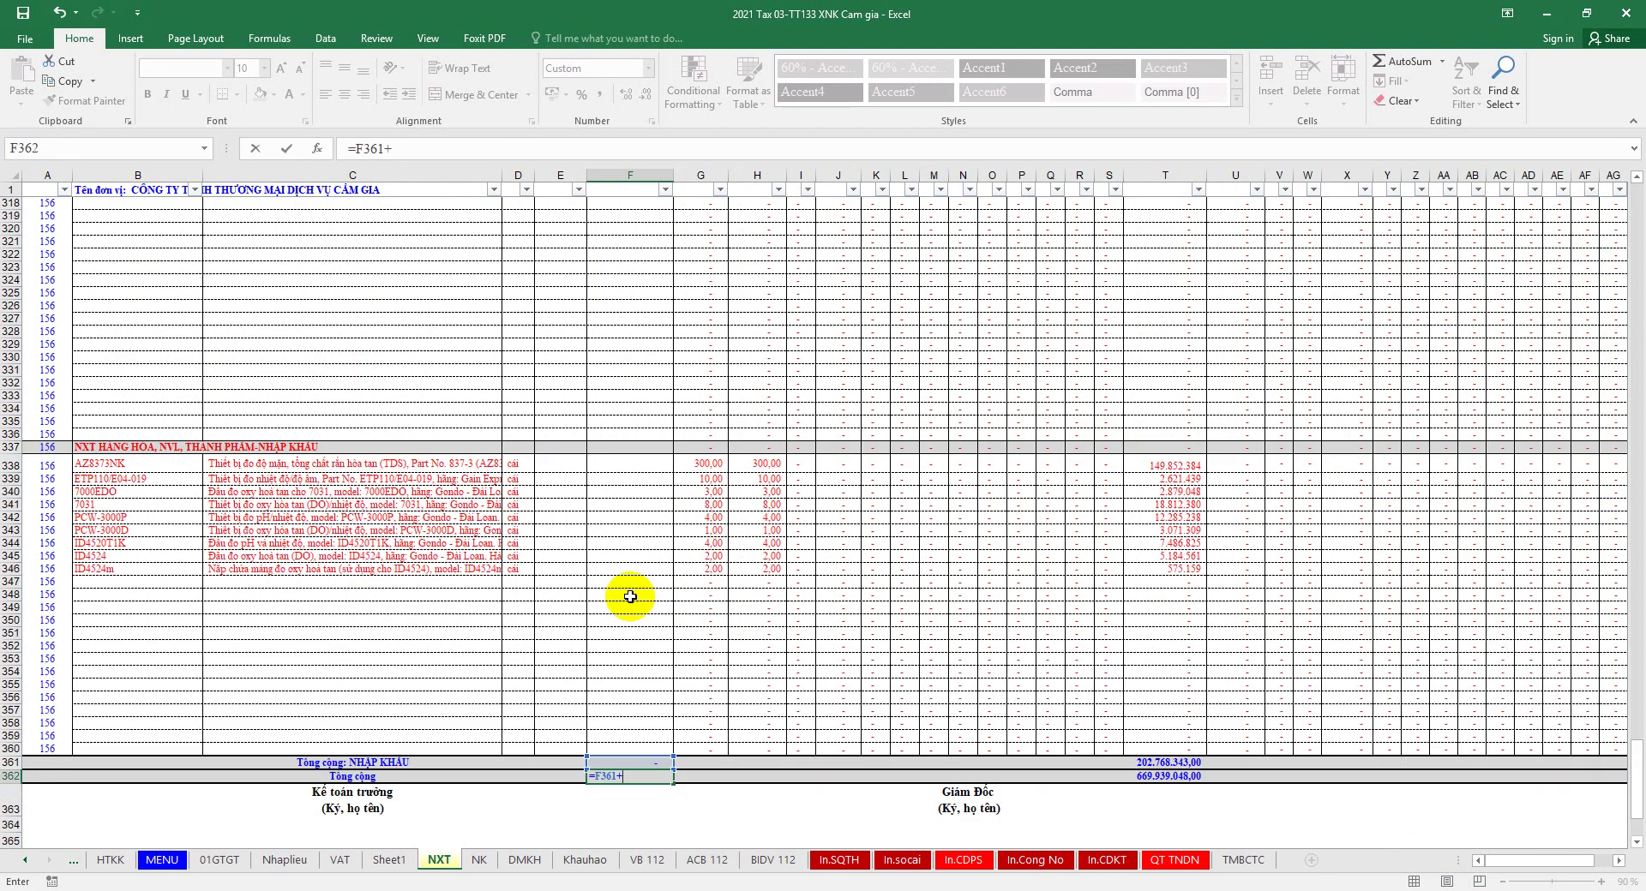
{"action": "scroll", "coordinate": [626, 631], "scroll_direction": "up", "scroll_amount": 20}
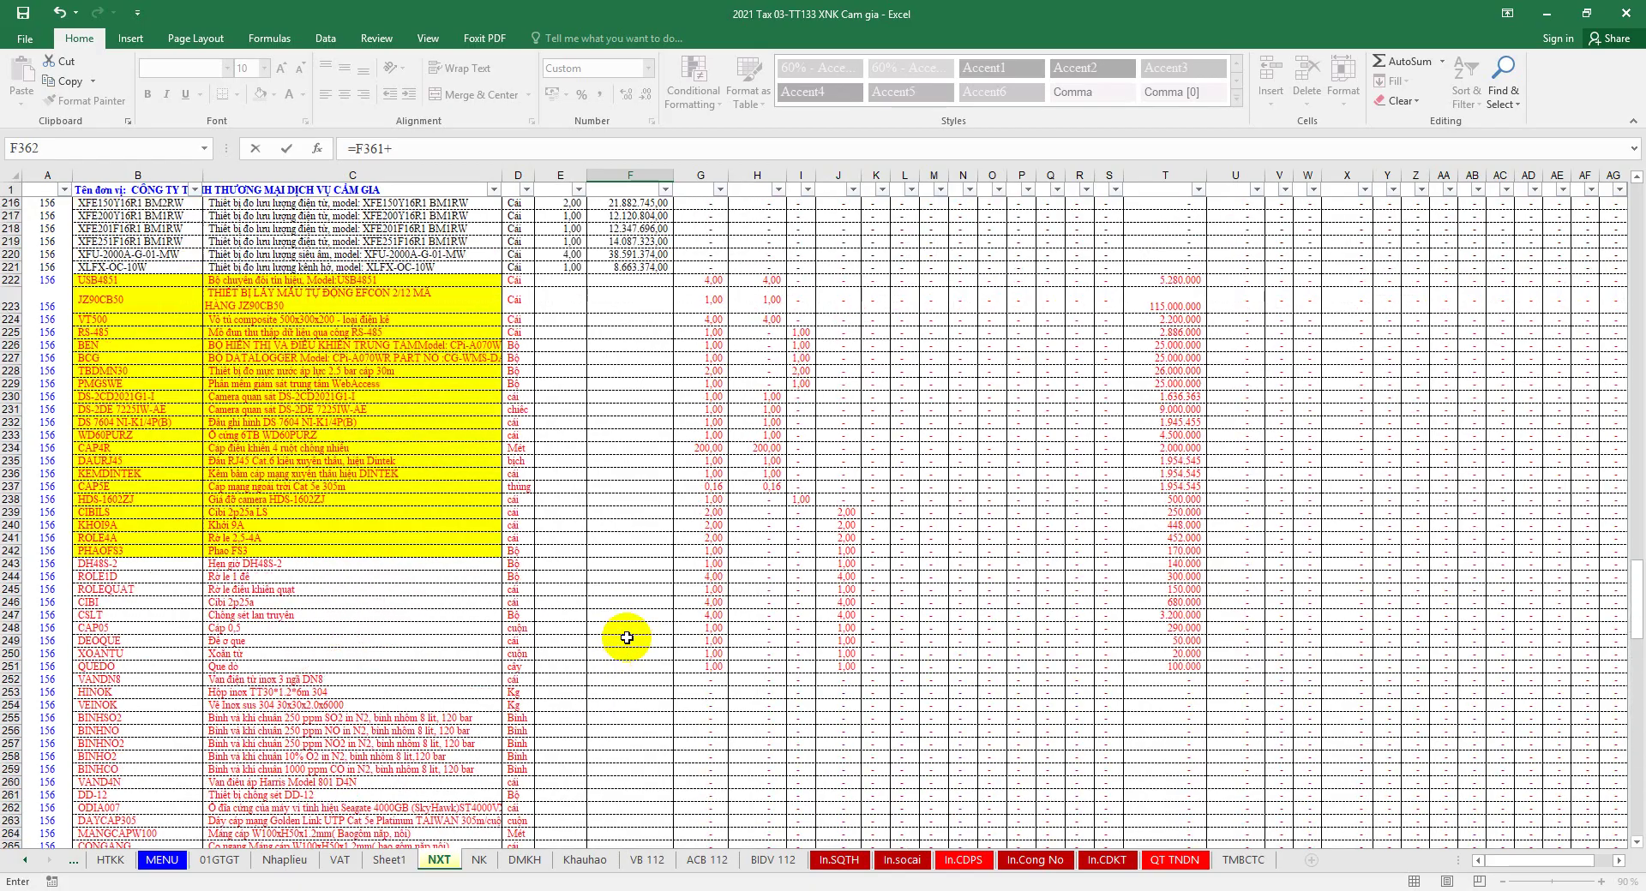
{"action": "left_click_drag", "start_coordinate": [1634, 421], "coordinate": [1633, 221]}
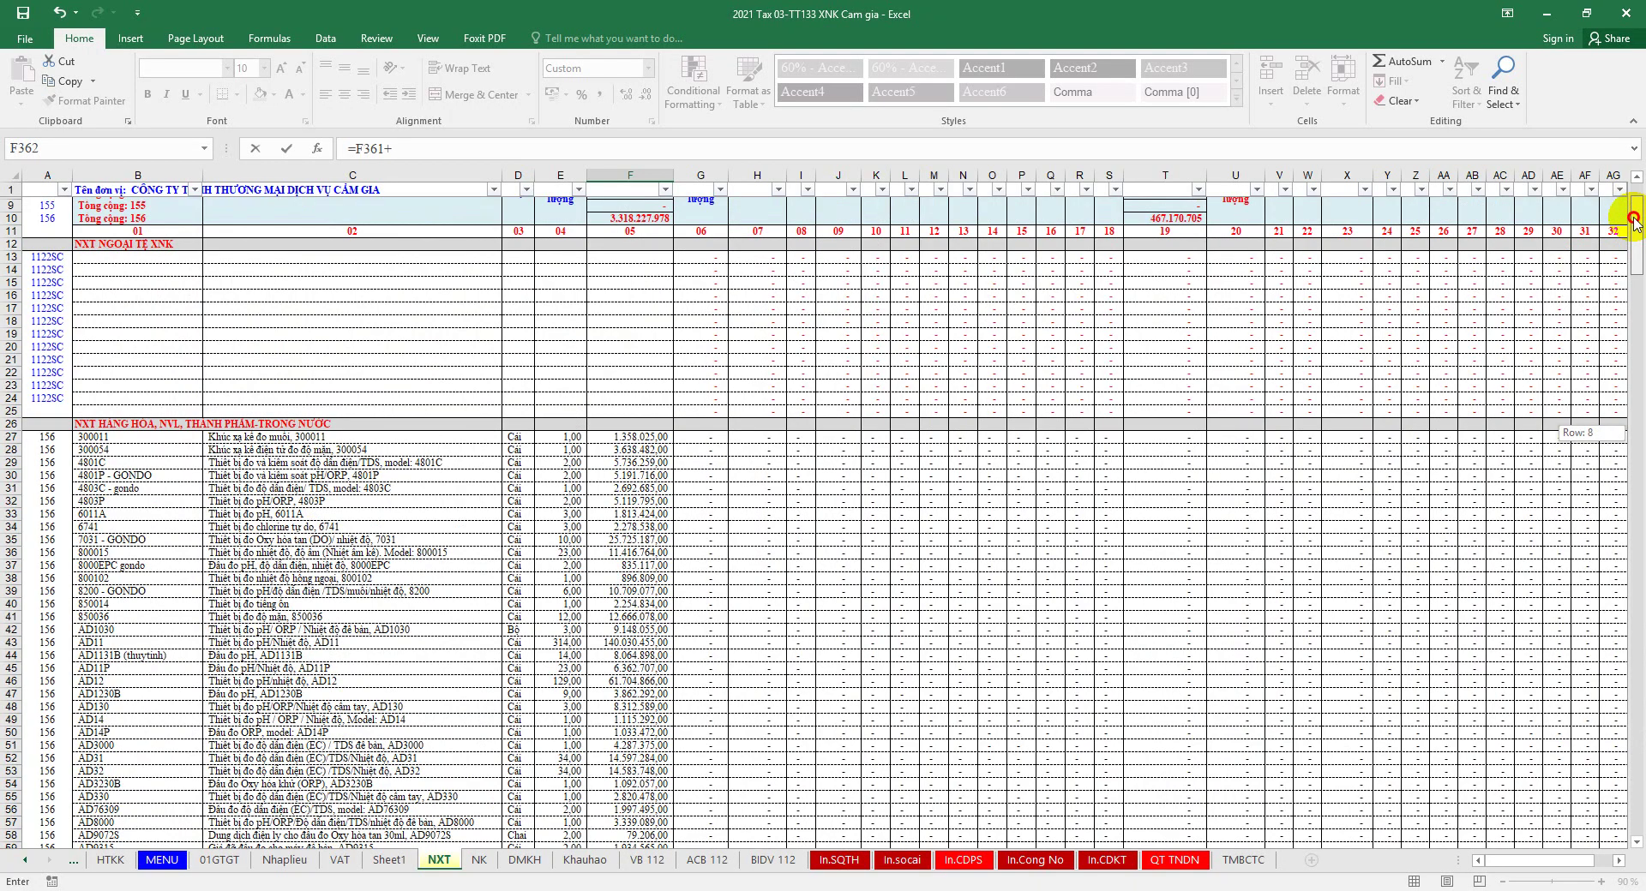
{"action": "left_click_drag", "start_coordinate": [1634, 221], "coordinate": [1591, 789]}
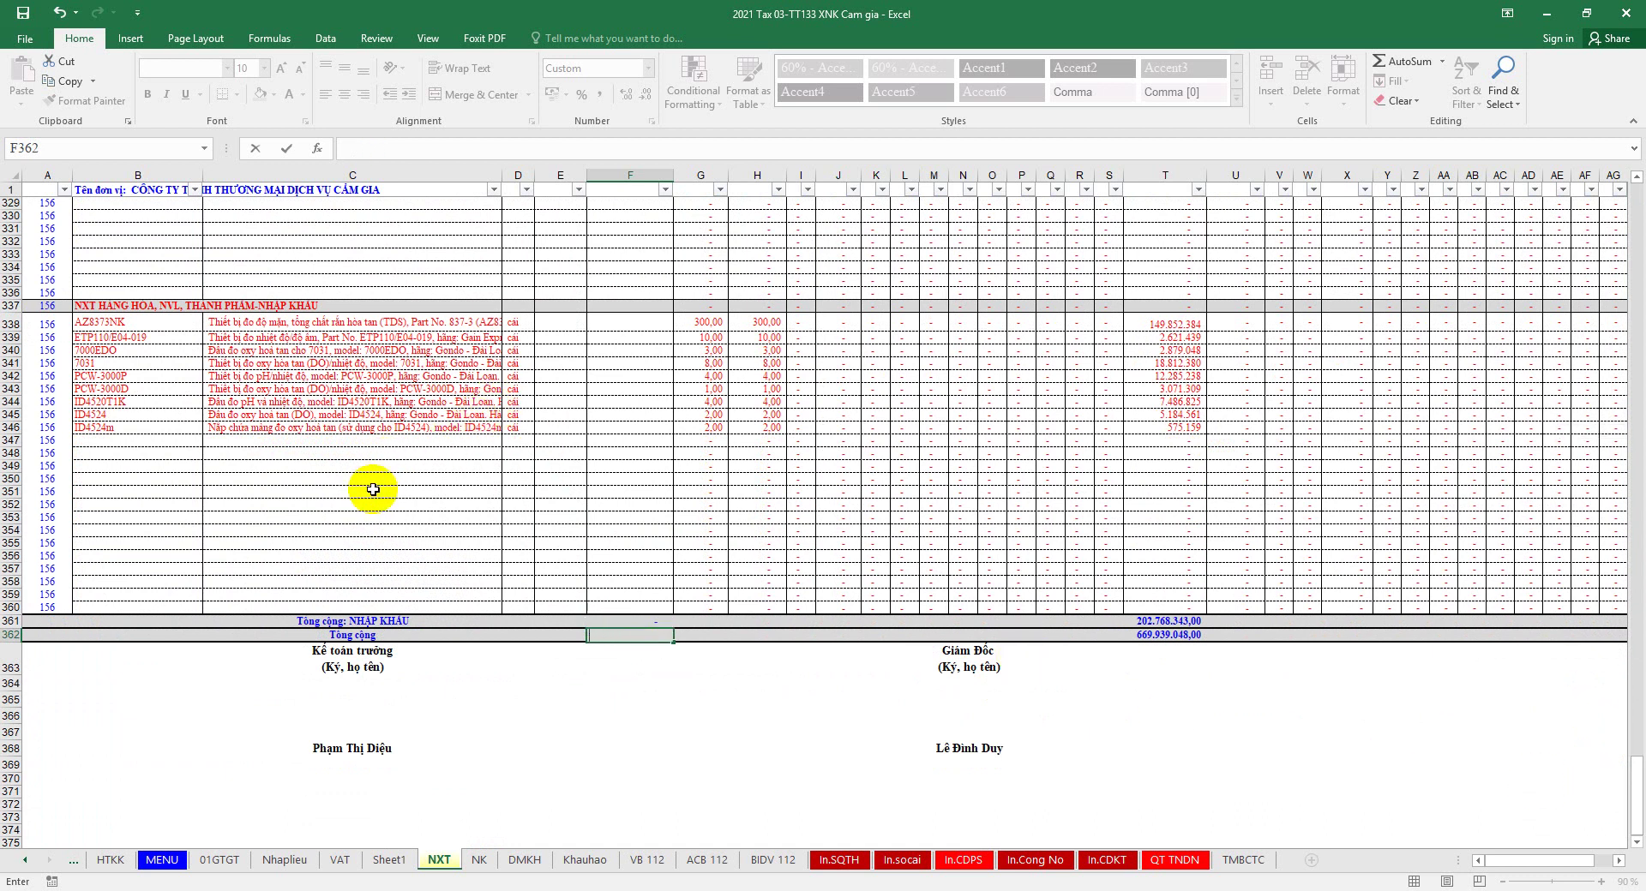
{"action": "key", "text": "Escape"}
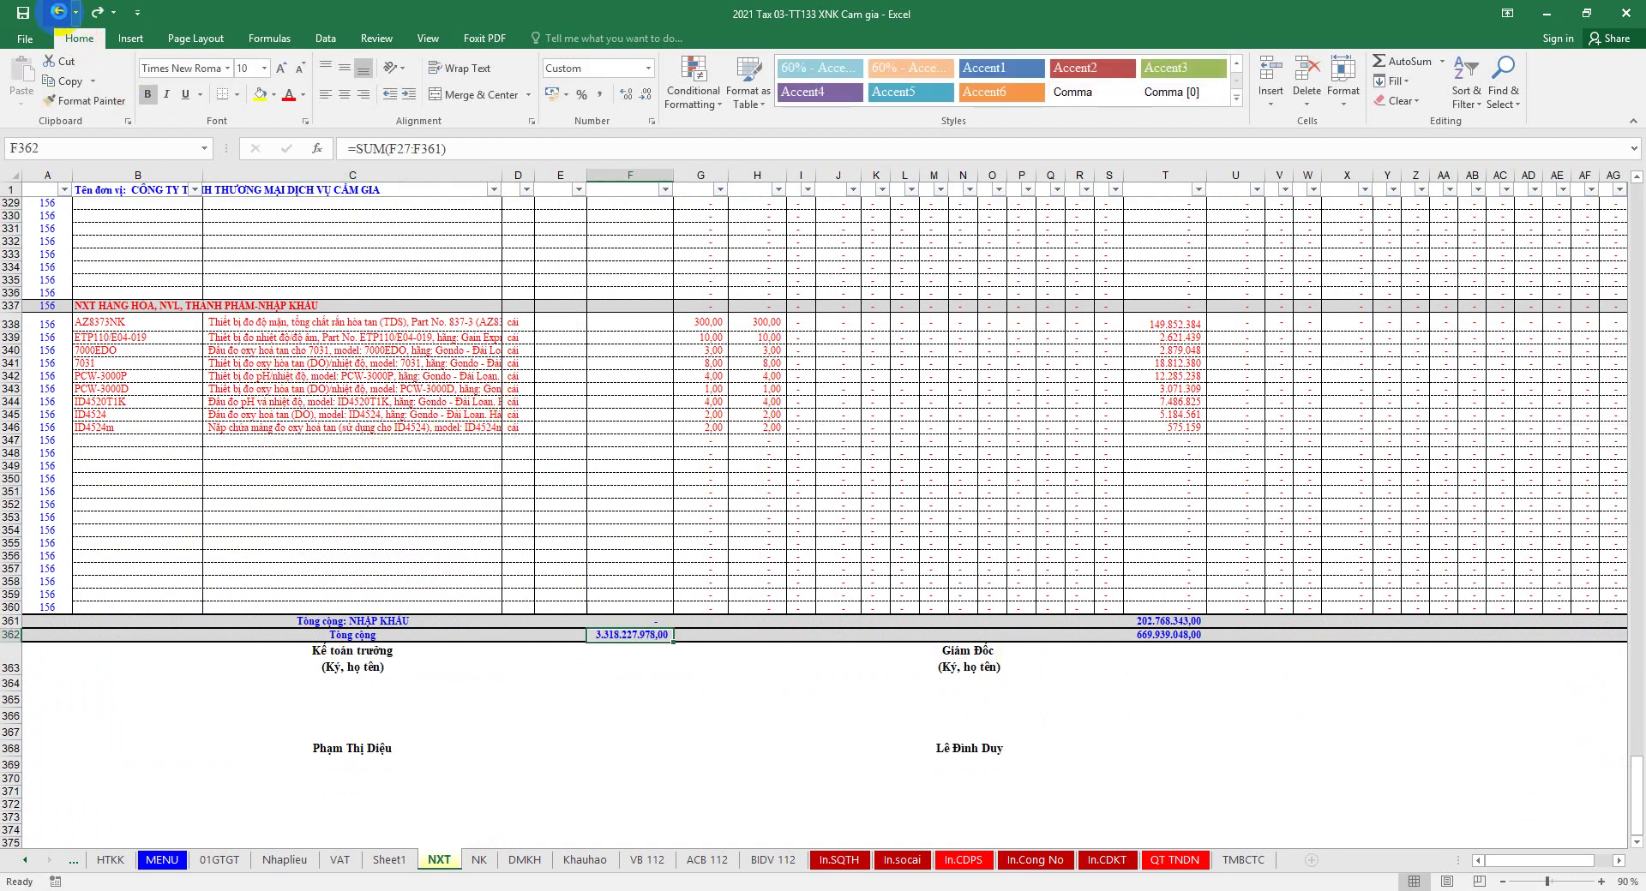
Step: Undo the separate Tổng cộng: NHẬP KHẨU row and its formulas below the goods list, and save the workbook
{"action": "left_click", "coordinate": [58, 12]}
{"action": "left_click", "coordinate": [60, 15]}
{"action": "left_click", "coordinate": [60, 14]}
{"action": "left_click", "coordinate": [60, 14]}
{"action": "left_click", "coordinate": [60, 14]}
{"action": "left_click", "coordinate": [58, 12]}
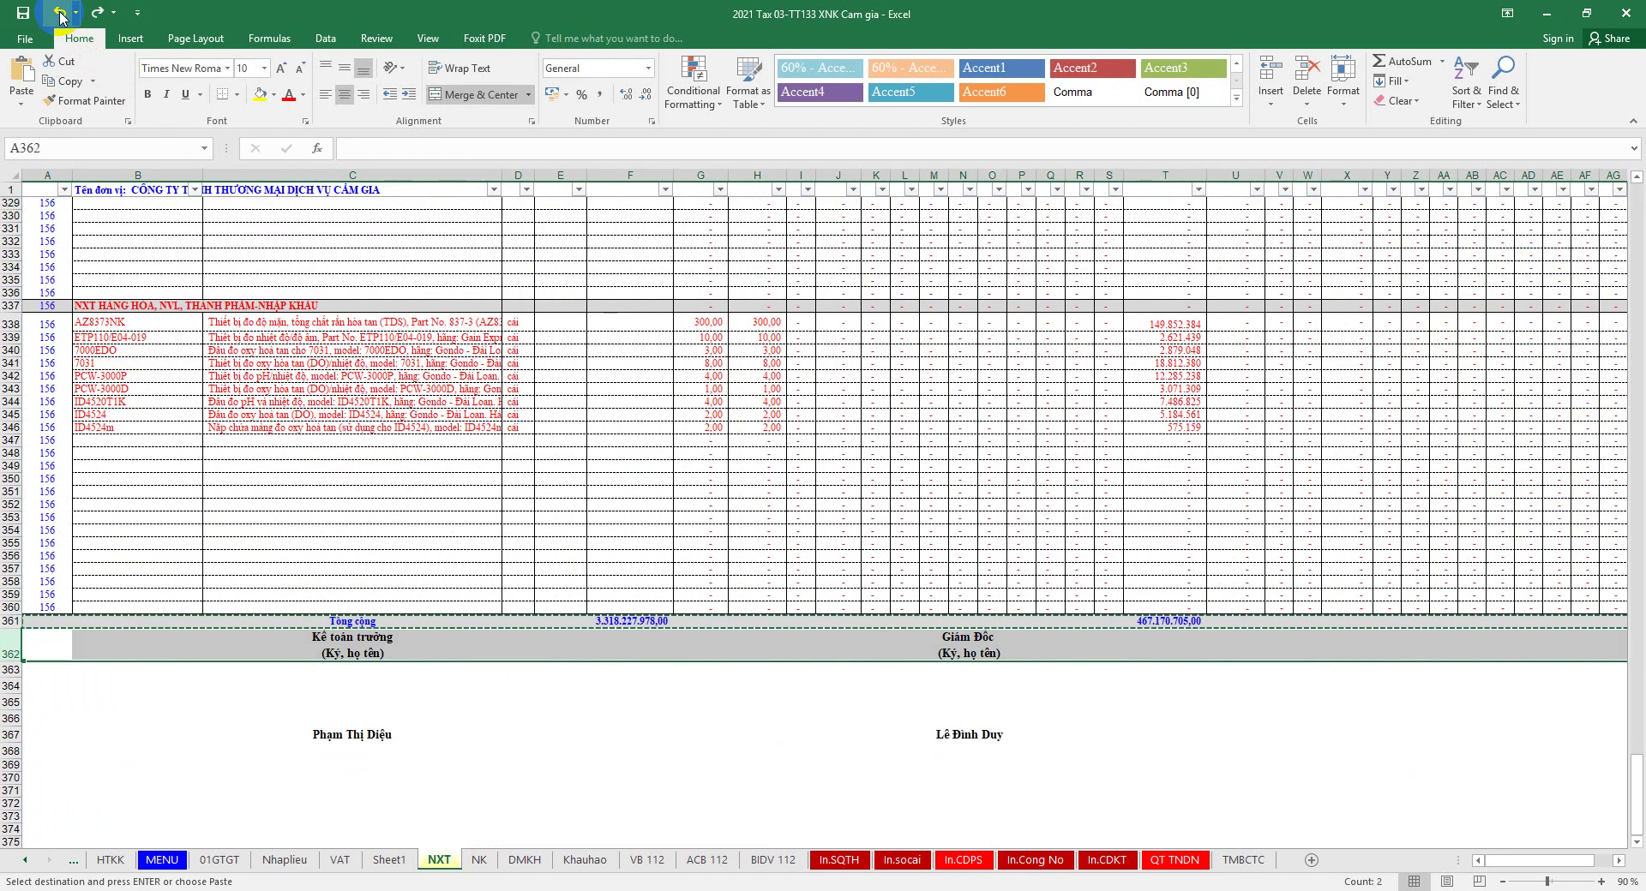
{"action": "left_click", "coordinate": [22, 12]}
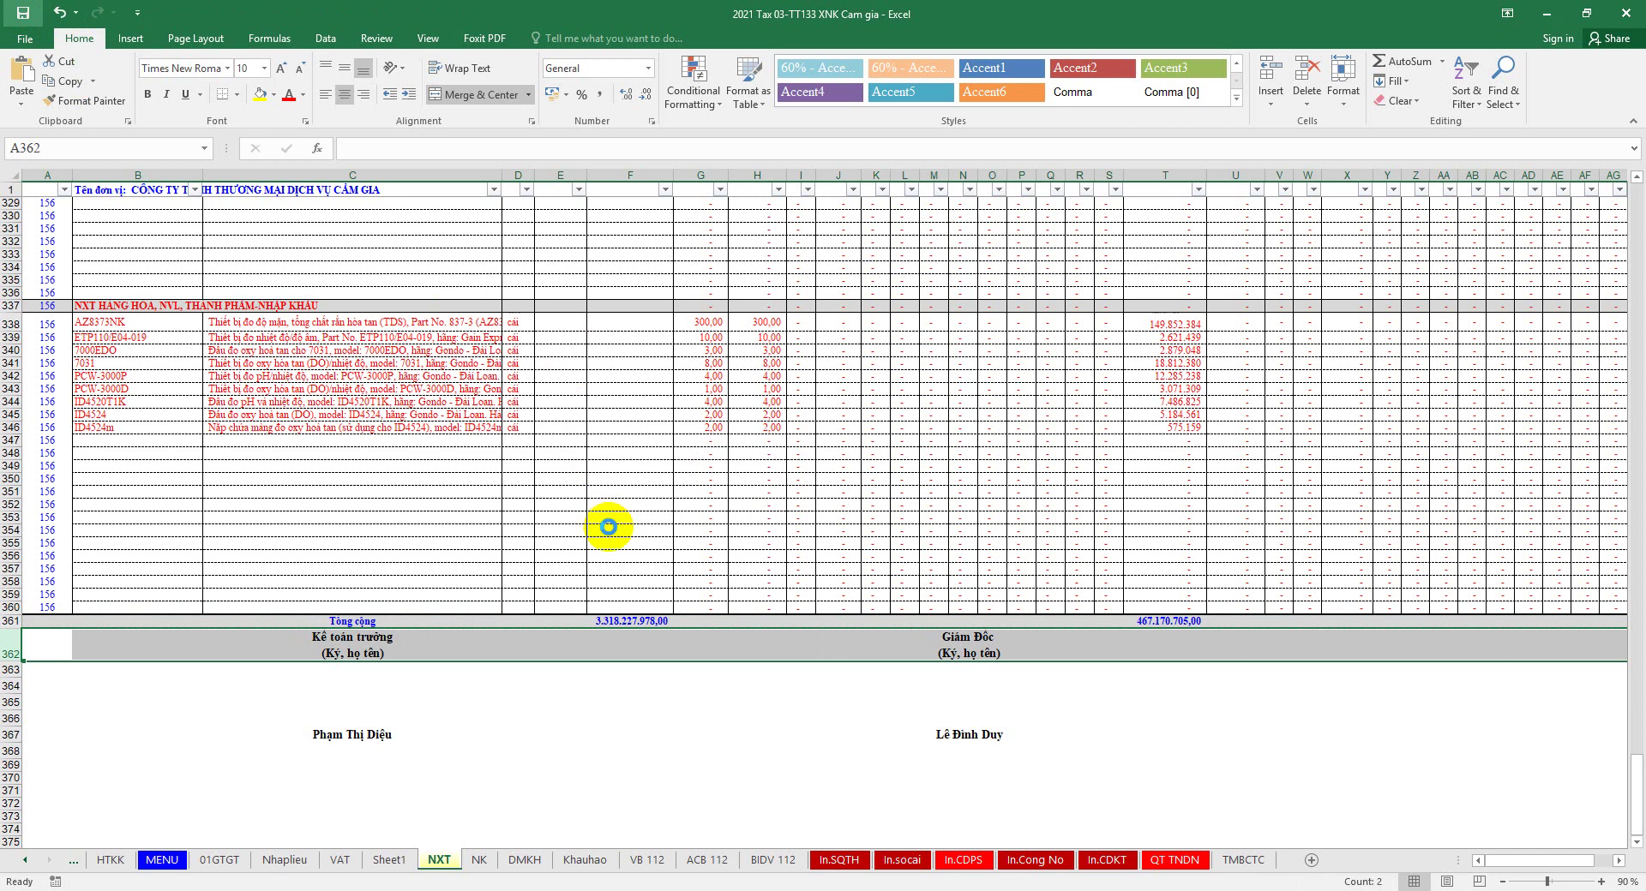
Step: Total the import goods rows in the import section heading cell F337 with =SUM(F338:F360)
{"action": "scroll", "coordinate": [617, 472], "scroll_direction": "up", "scroll_amount": 1}
{"action": "left_click", "coordinate": [625, 345]}
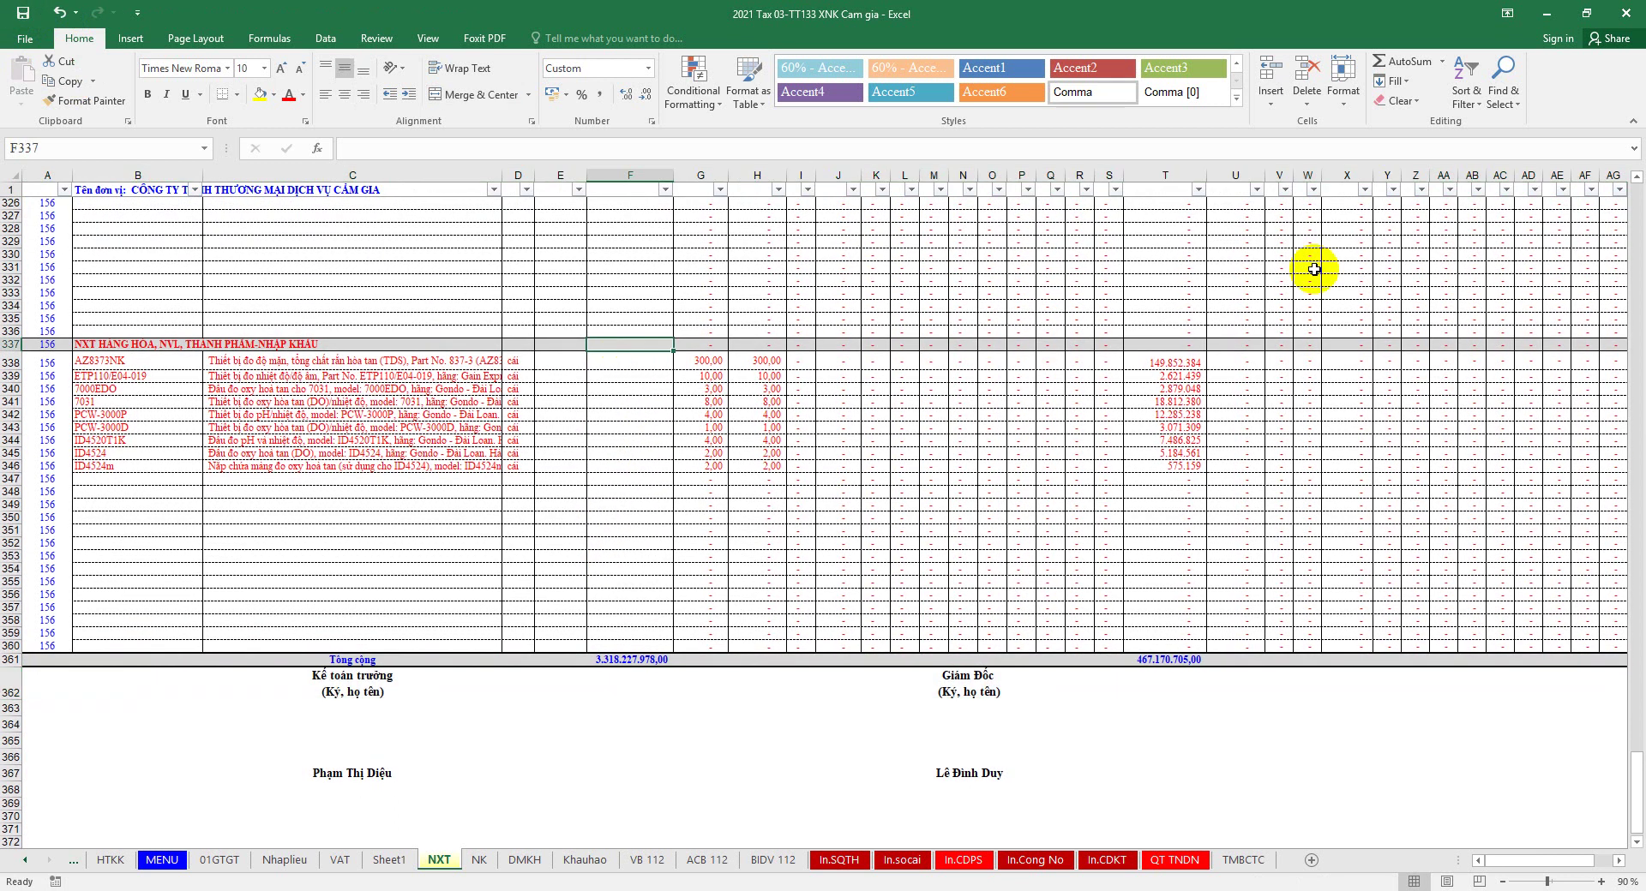
{"action": "left_click", "coordinate": [1389, 60]}
{"action": "left_click_drag", "start_coordinate": [611, 645], "coordinate": [605, 364]}
{"action": "key", "text": "Return"}
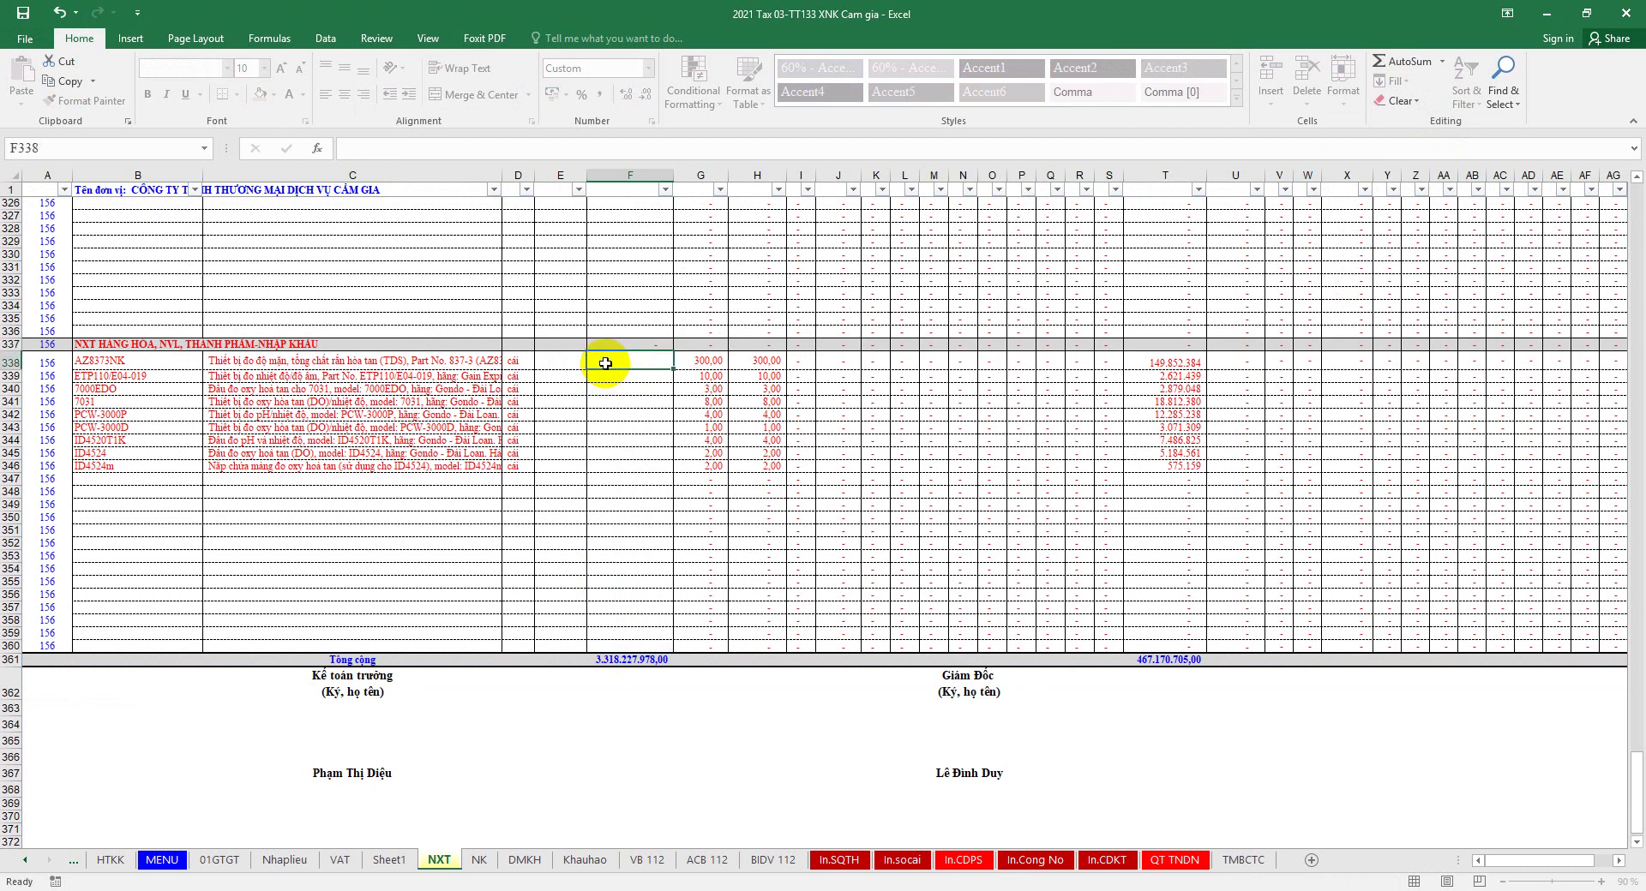
Step: Copy the import subtotal formula from F337 to the receipts amount cell T337
{"action": "right_click", "coordinate": [631, 343]}
{"action": "left_click", "coordinate": [672, 377]}
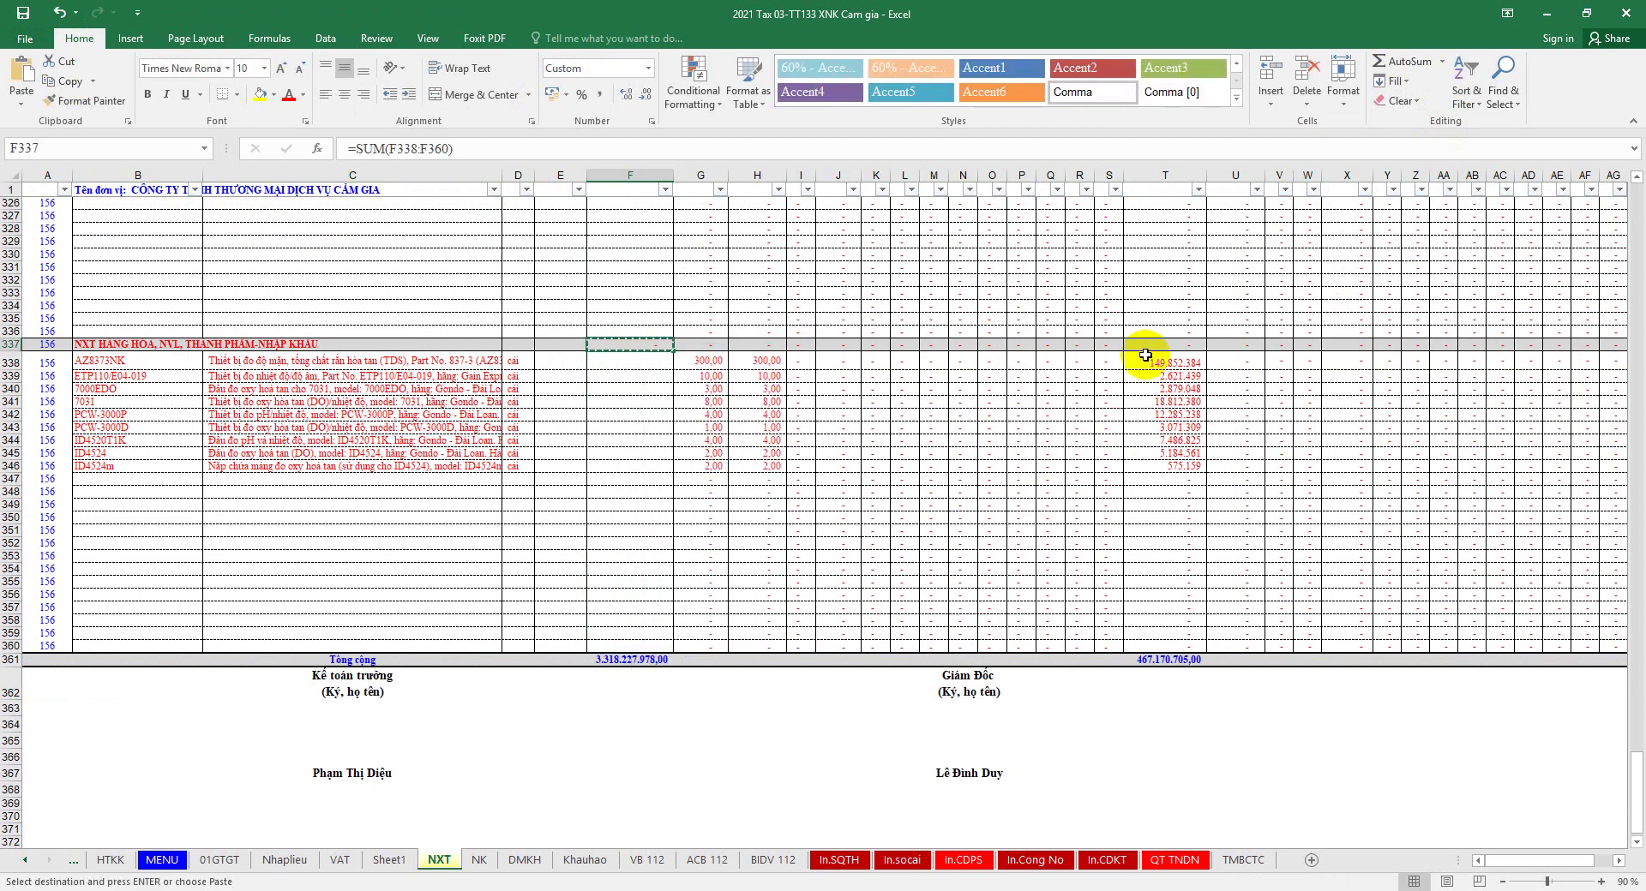
{"action": "left_click", "coordinate": [1149, 343]}
{"action": "right_click", "coordinate": [1150, 343]}
{"action": "left_click", "coordinate": [1189, 423]}
Step: Make the T337 subtotal bold and copy it to AH337 and AJ337
{"action": "left_click_drag", "start_coordinate": [1496, 860], "coordinate": [1547, 860]}
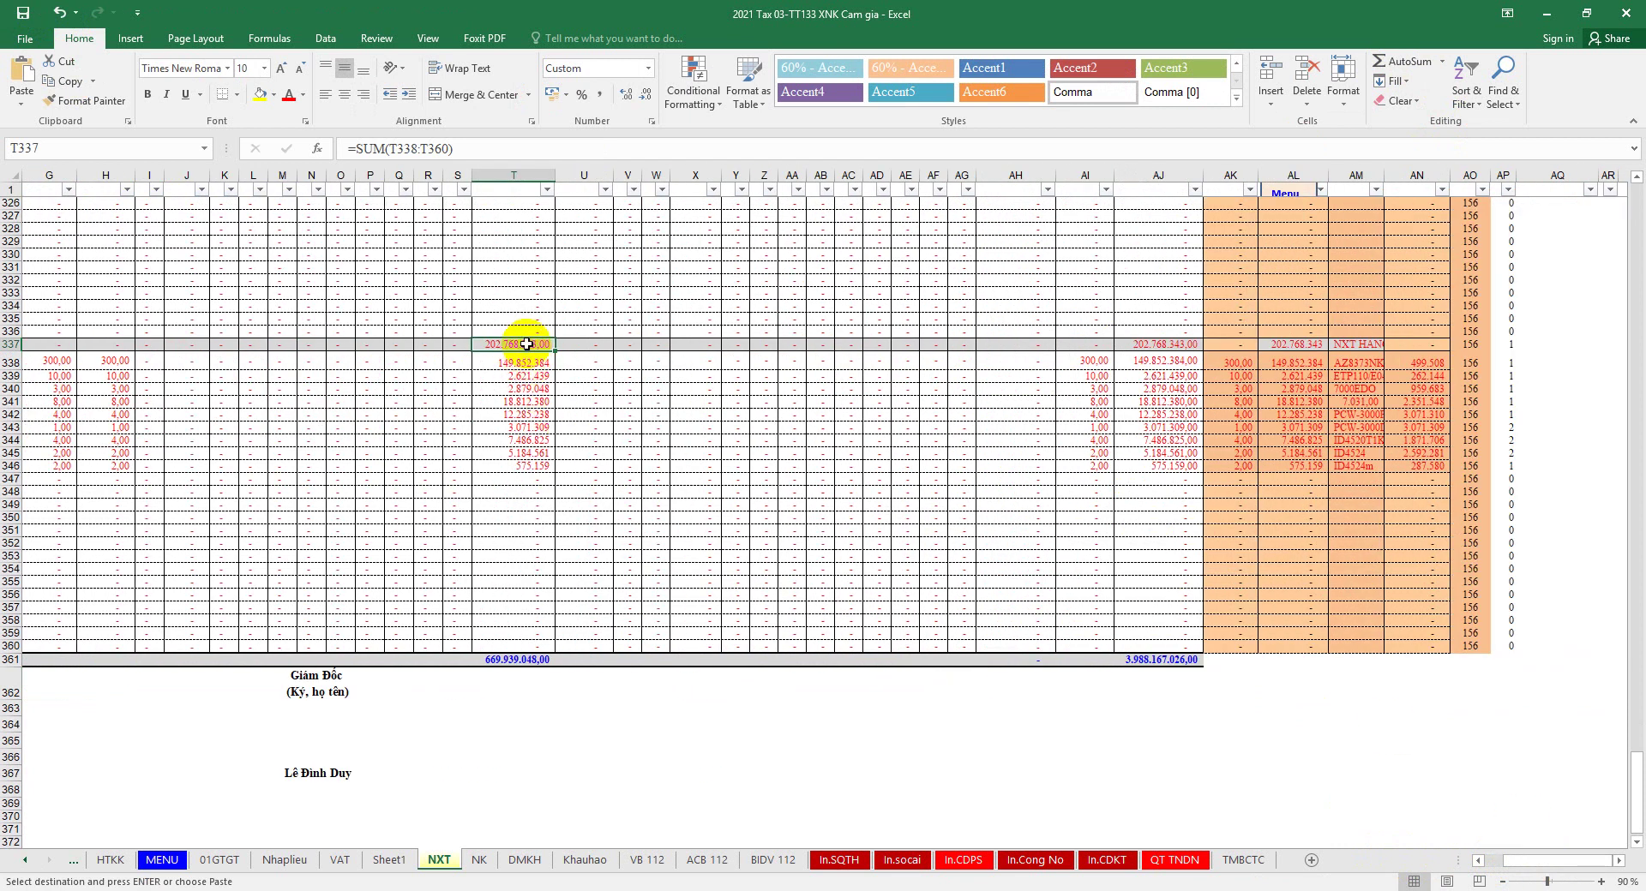
{"action": "left_click", "coordinate": [148, 94]}
{"action": "right_click", "coordinate": [510, 347]}
{"action": "left_click", "coordinate": [549, 381]}
{"action": "left_click", "coordinate": [1014, 344]}
{"action": "right_click", "coordinate": [1016, 344]}
{"action": "left_click", "coordinate": [1052, 420]}
{"action": "left_click", "coordinate": [1149, 344]}
{"action": "right_click", "coordinate": [1149, 344]}
{"action": "left_click", "coordinate": [1182, 415]}
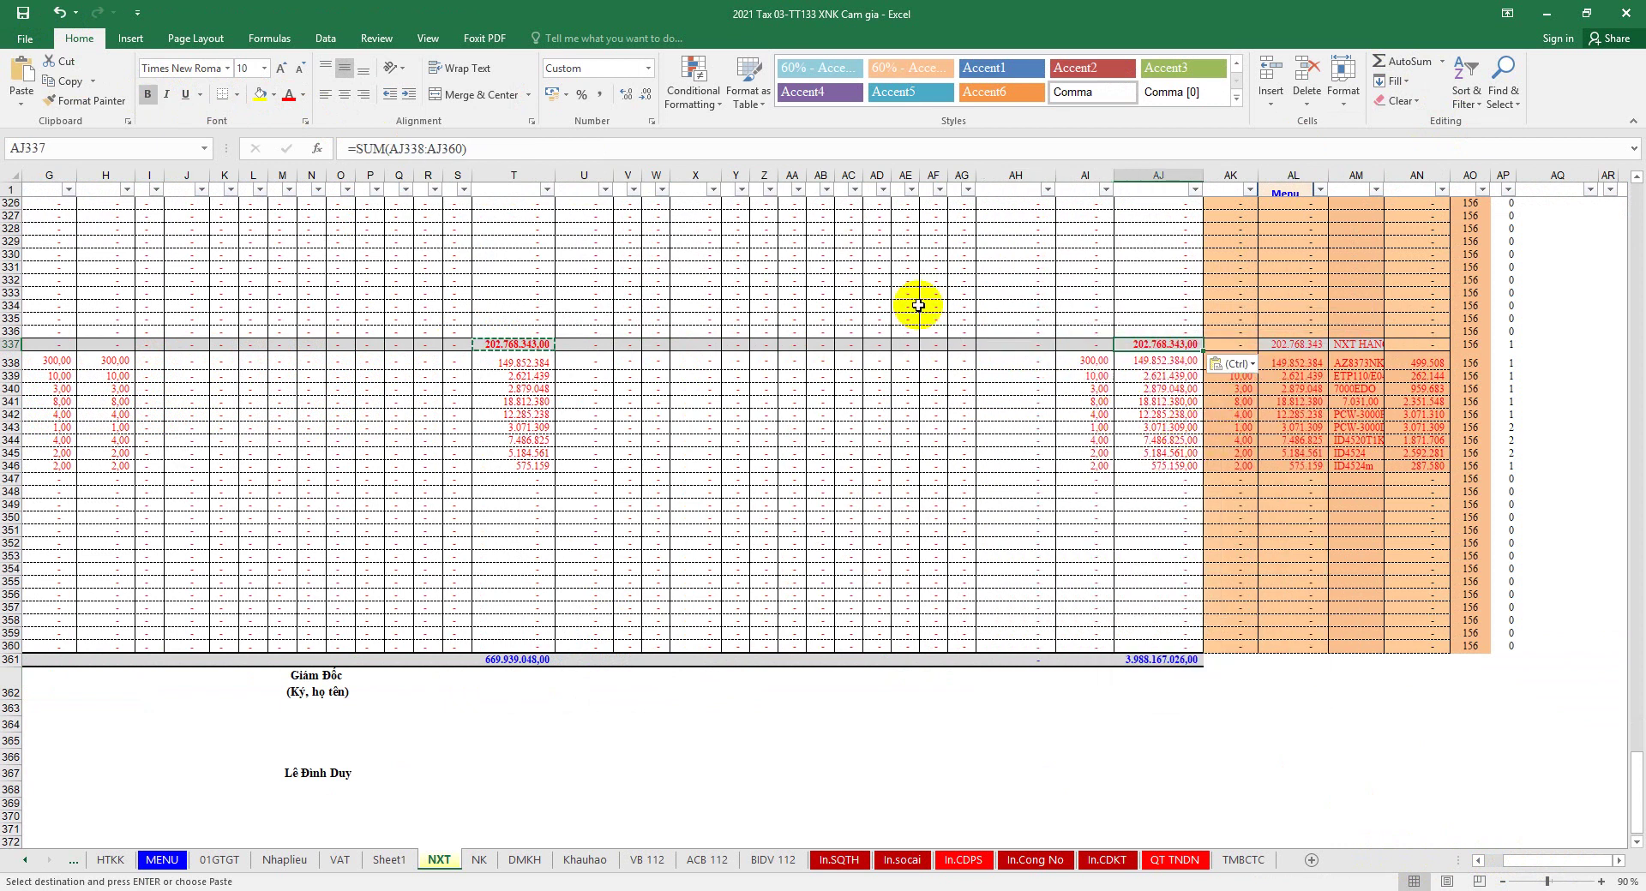
{"action": "key", "text": "Escape"}
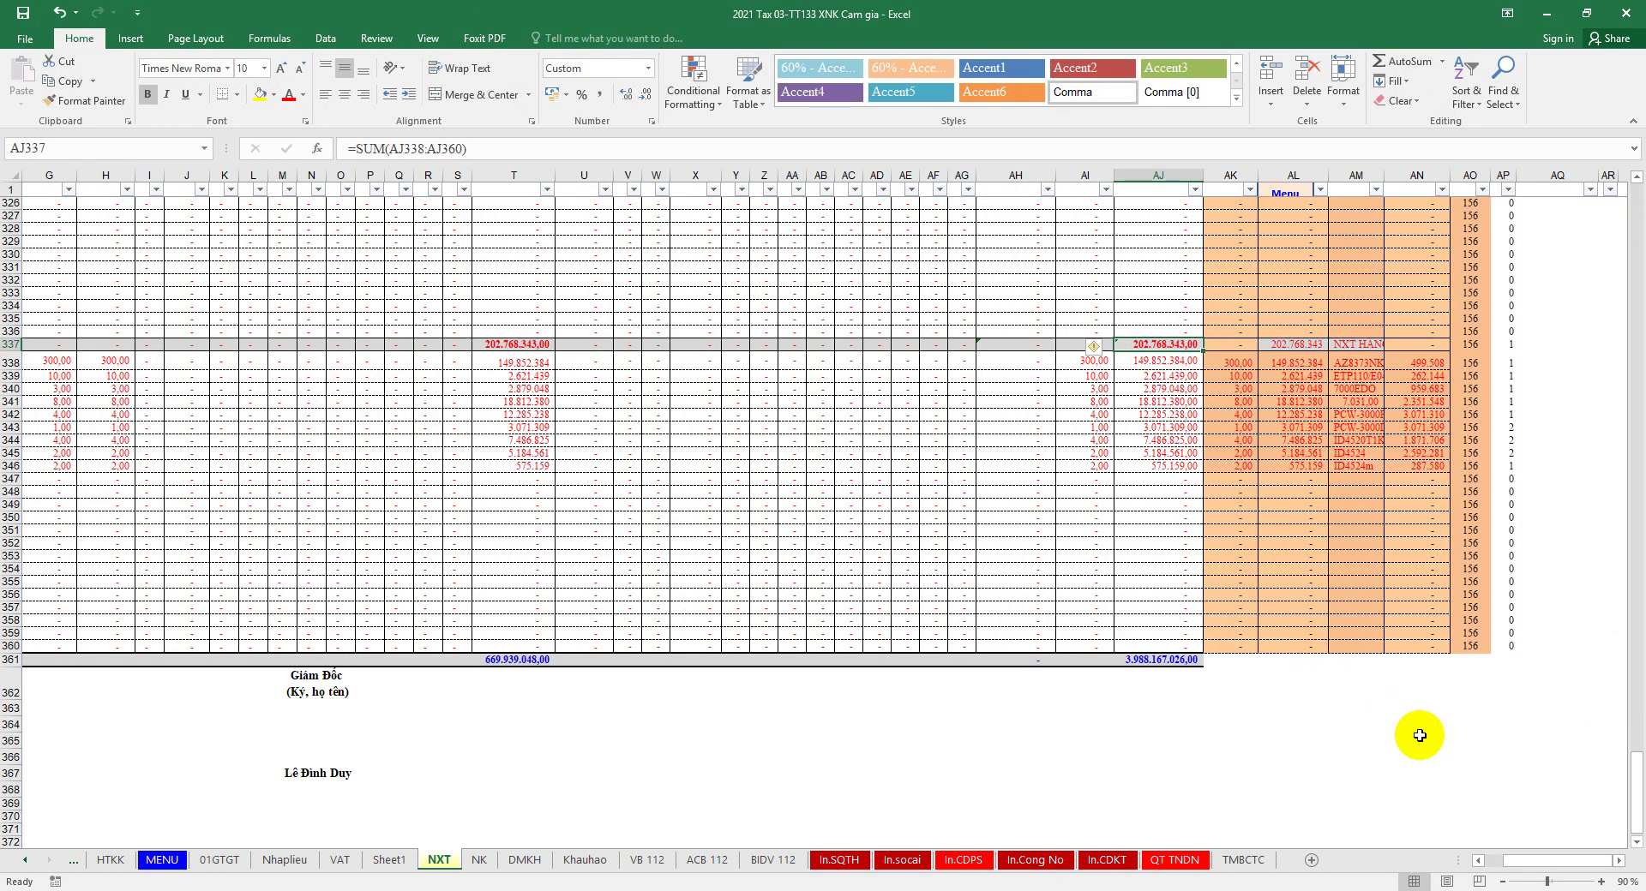
Step: Set the grand total in F361 to add the import and domestic section subtotals with =F337+F26
{"action": "left_click_drag", "start_coordinate": [1587, 860], "coordinate": [1363, 818]}
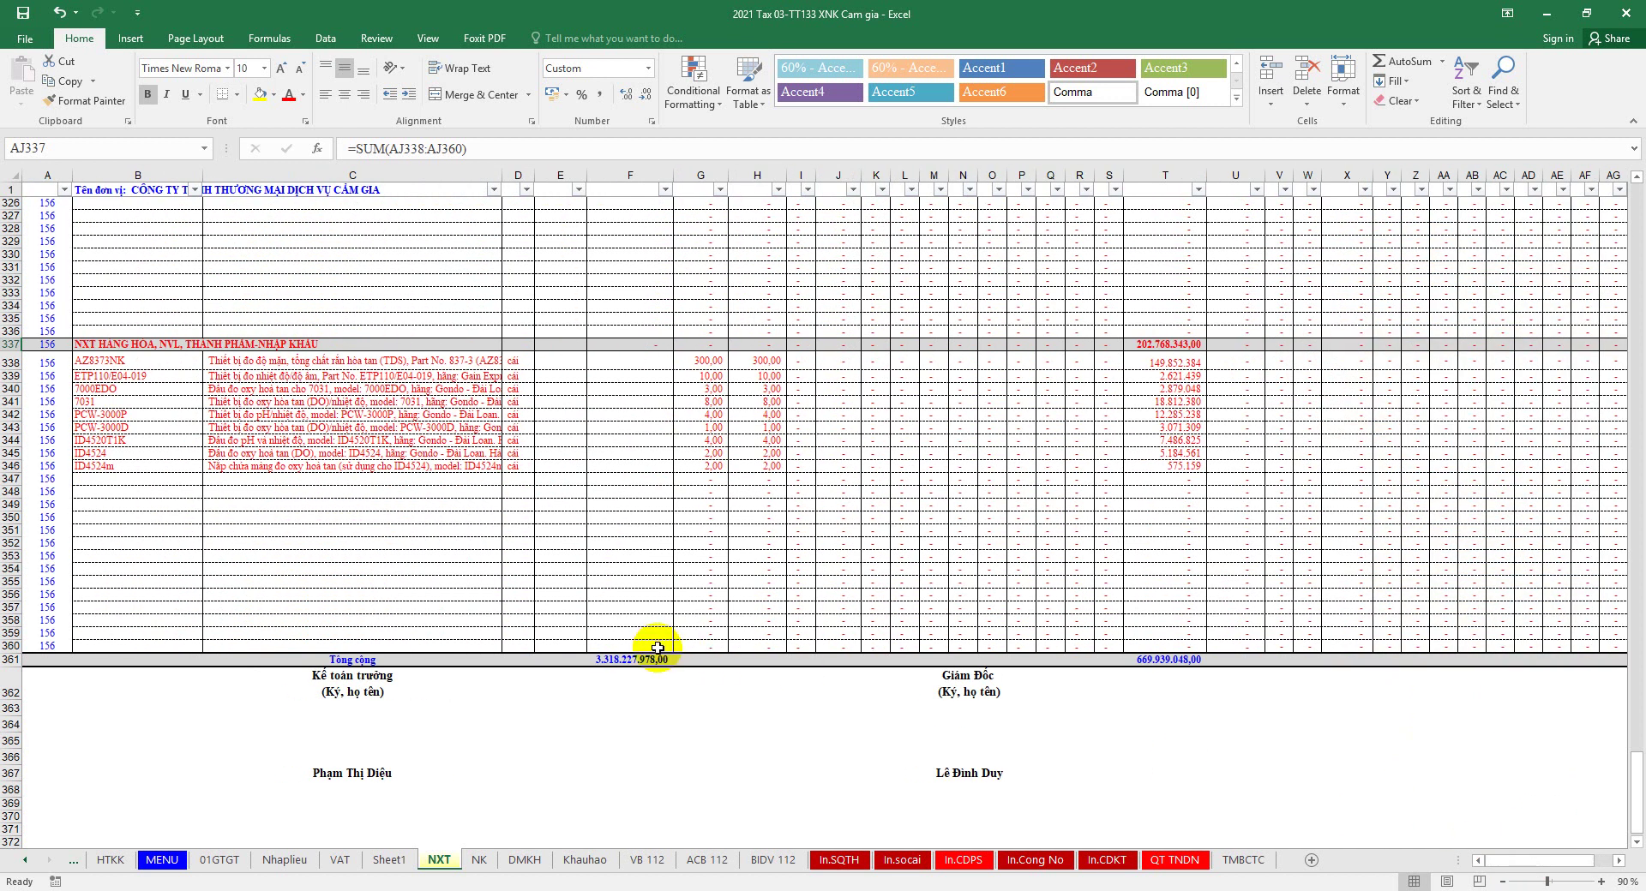
{"action": "type", "text": "="}
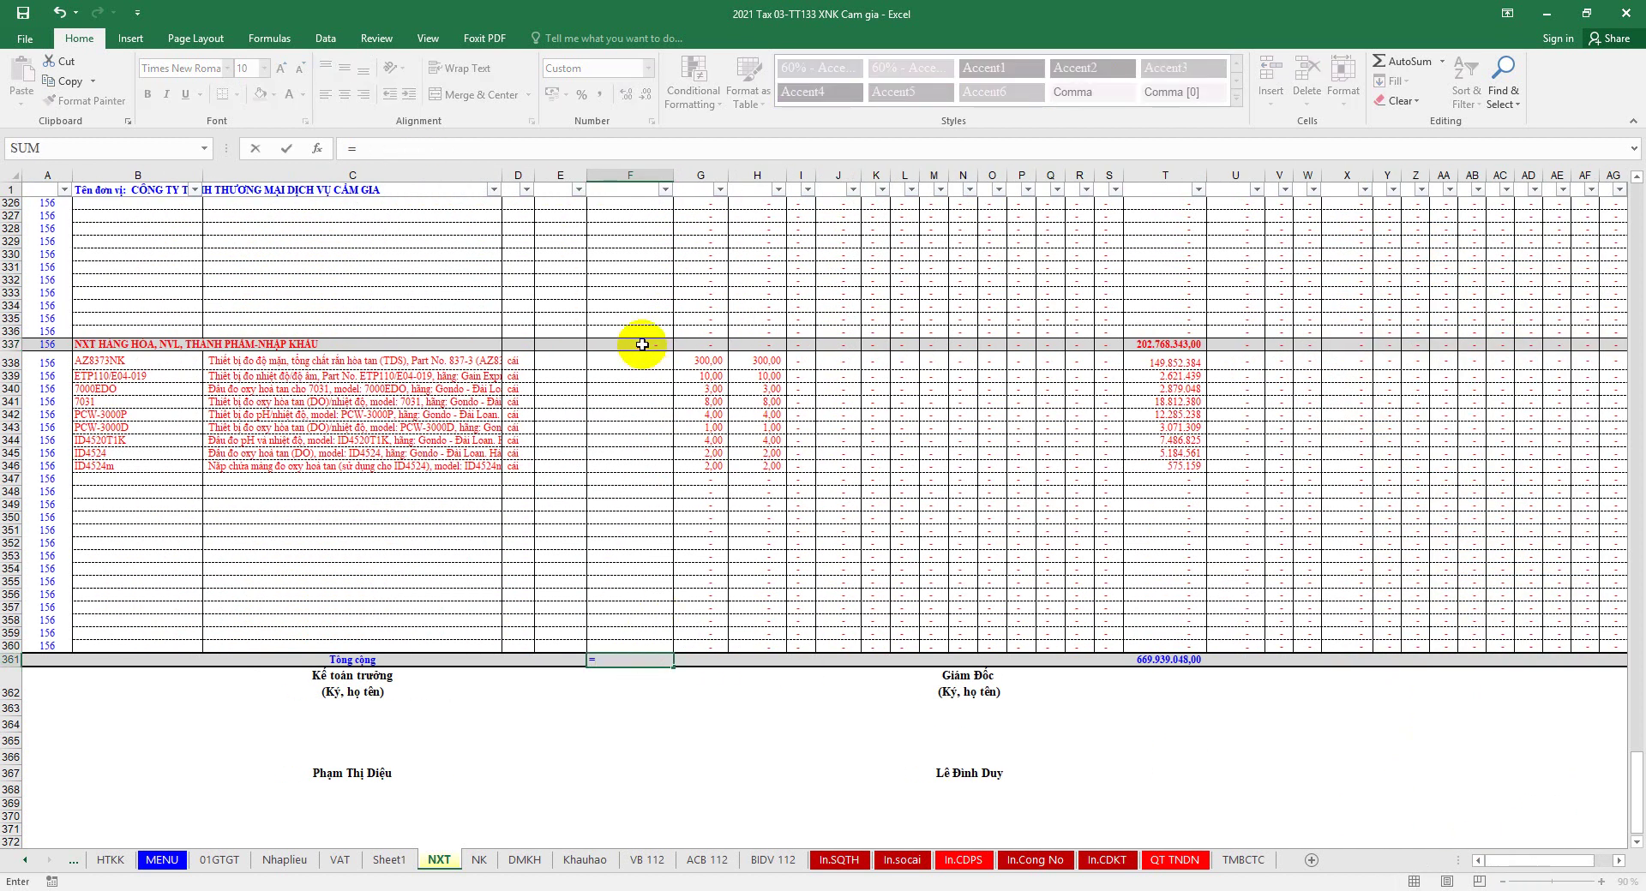
{"action": "scroll", "coordinate": [654, 369], "scroll_direction": "up", "scroll_amount": 20}
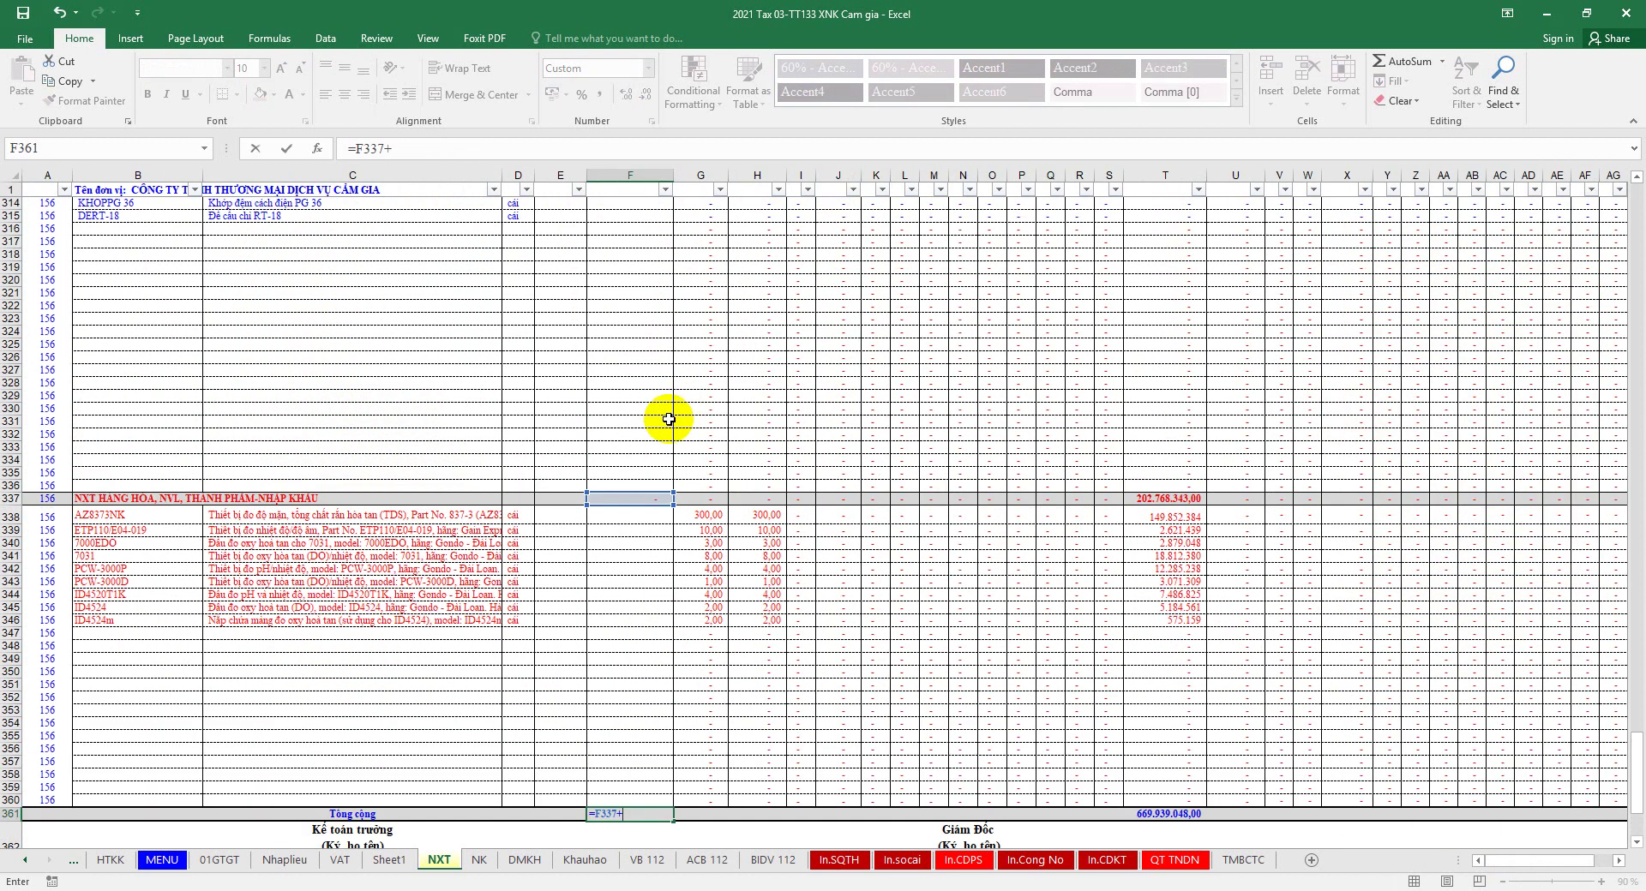
{"action": "scroll", "coordinate": [688, 466], "scroll_direction": "up", "scroll_amount": 20}
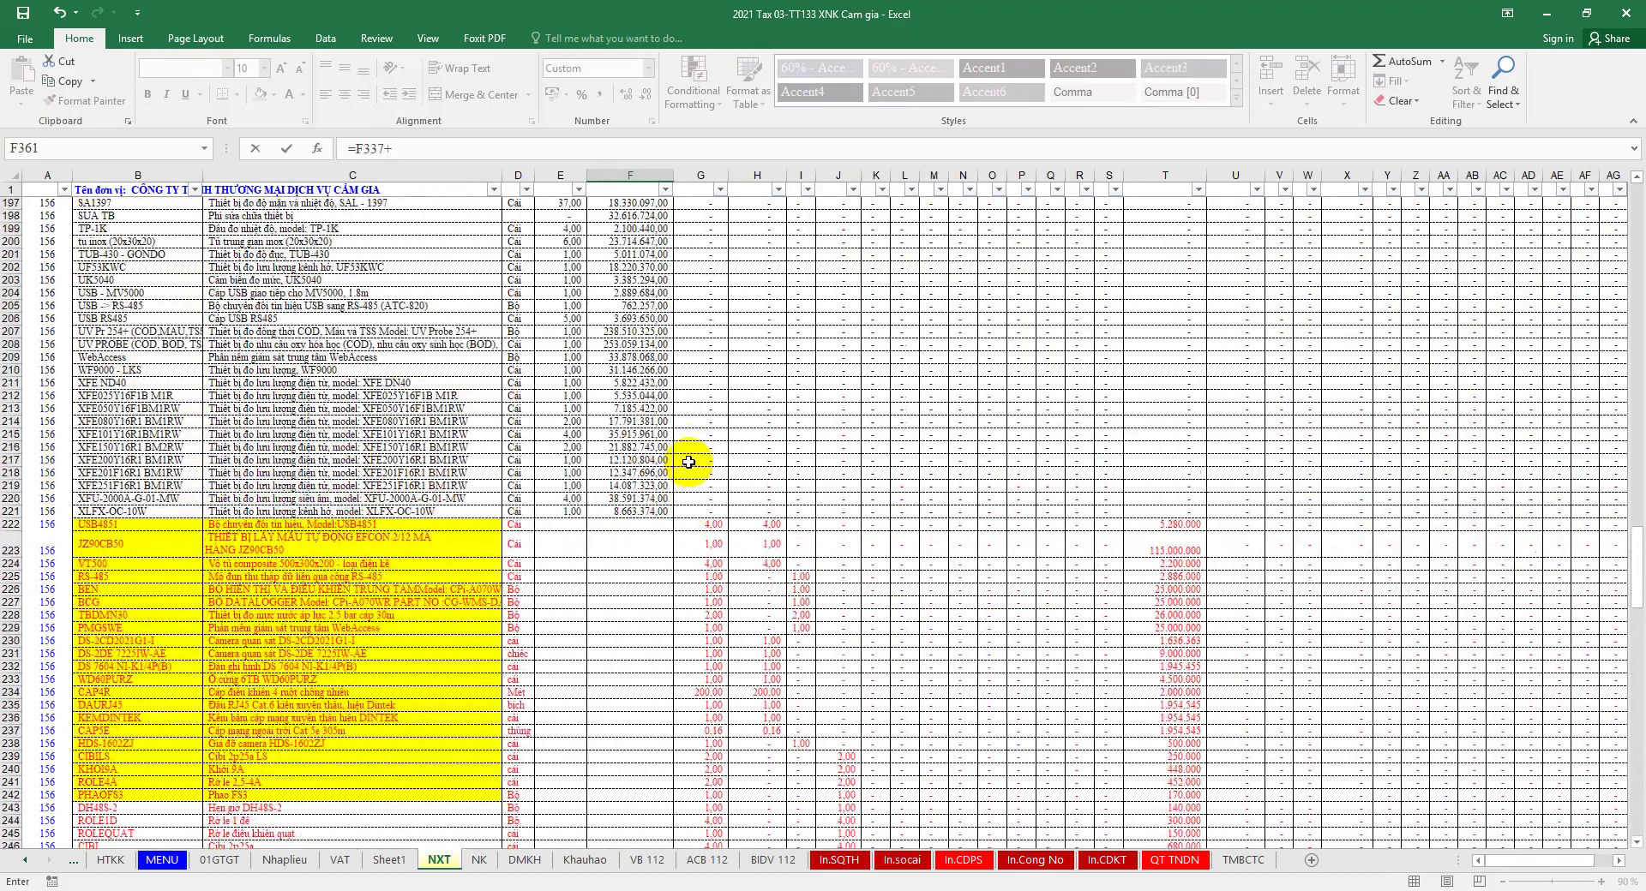
{"action": "scroll", "coordinate": [689, 450], "scroll_direction": "up", "scroll_amount": 20}
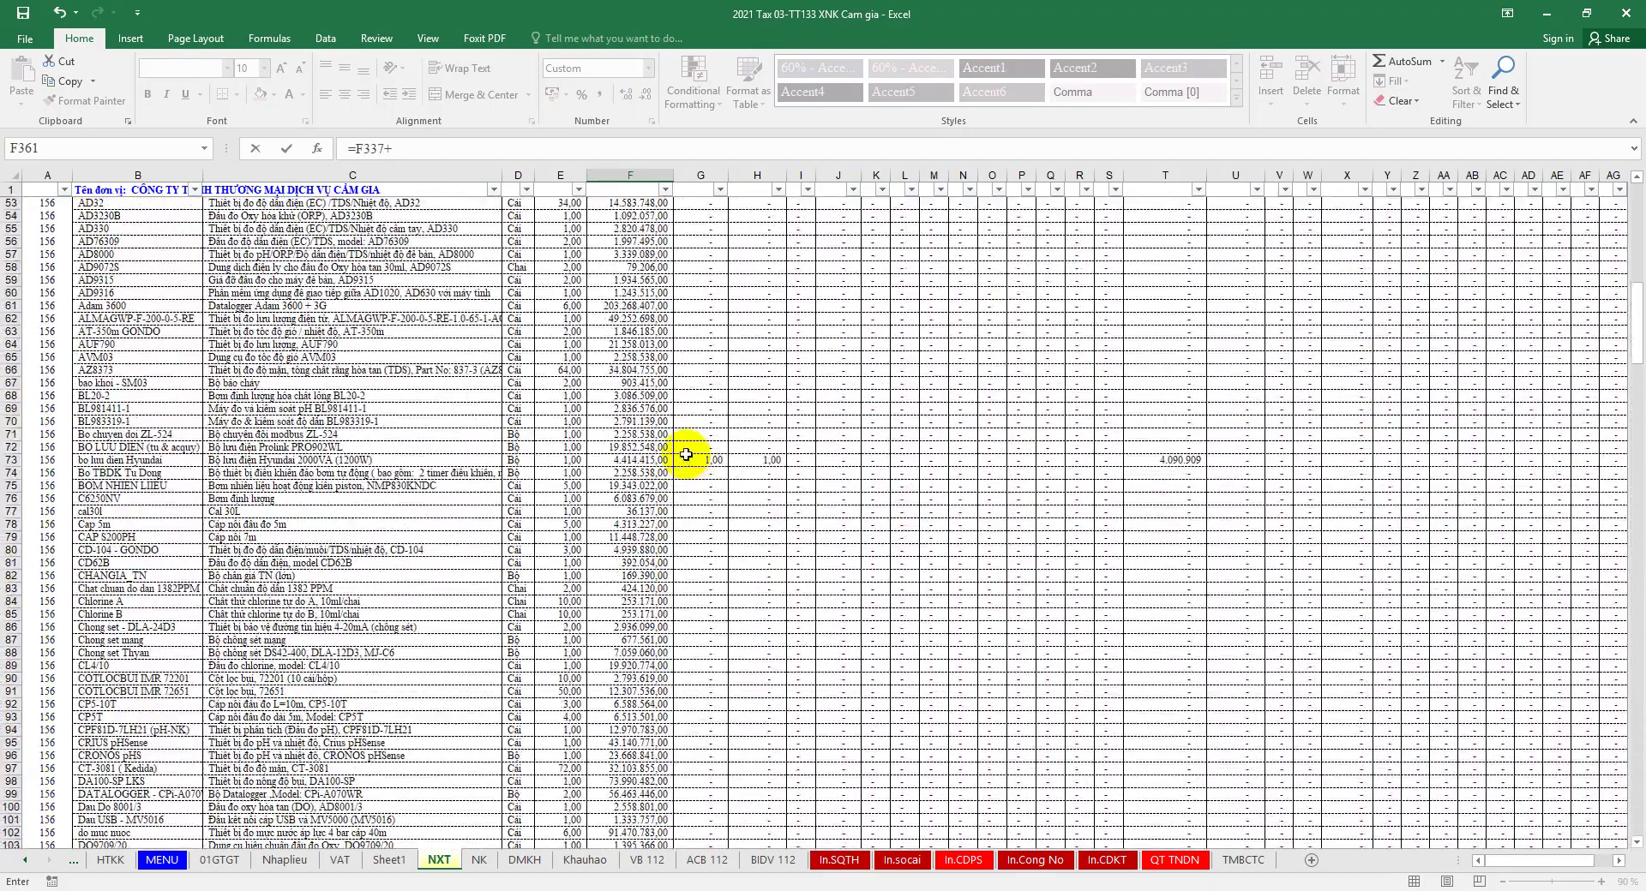
{"action": "left_click", "coordinate": [627, 524]}
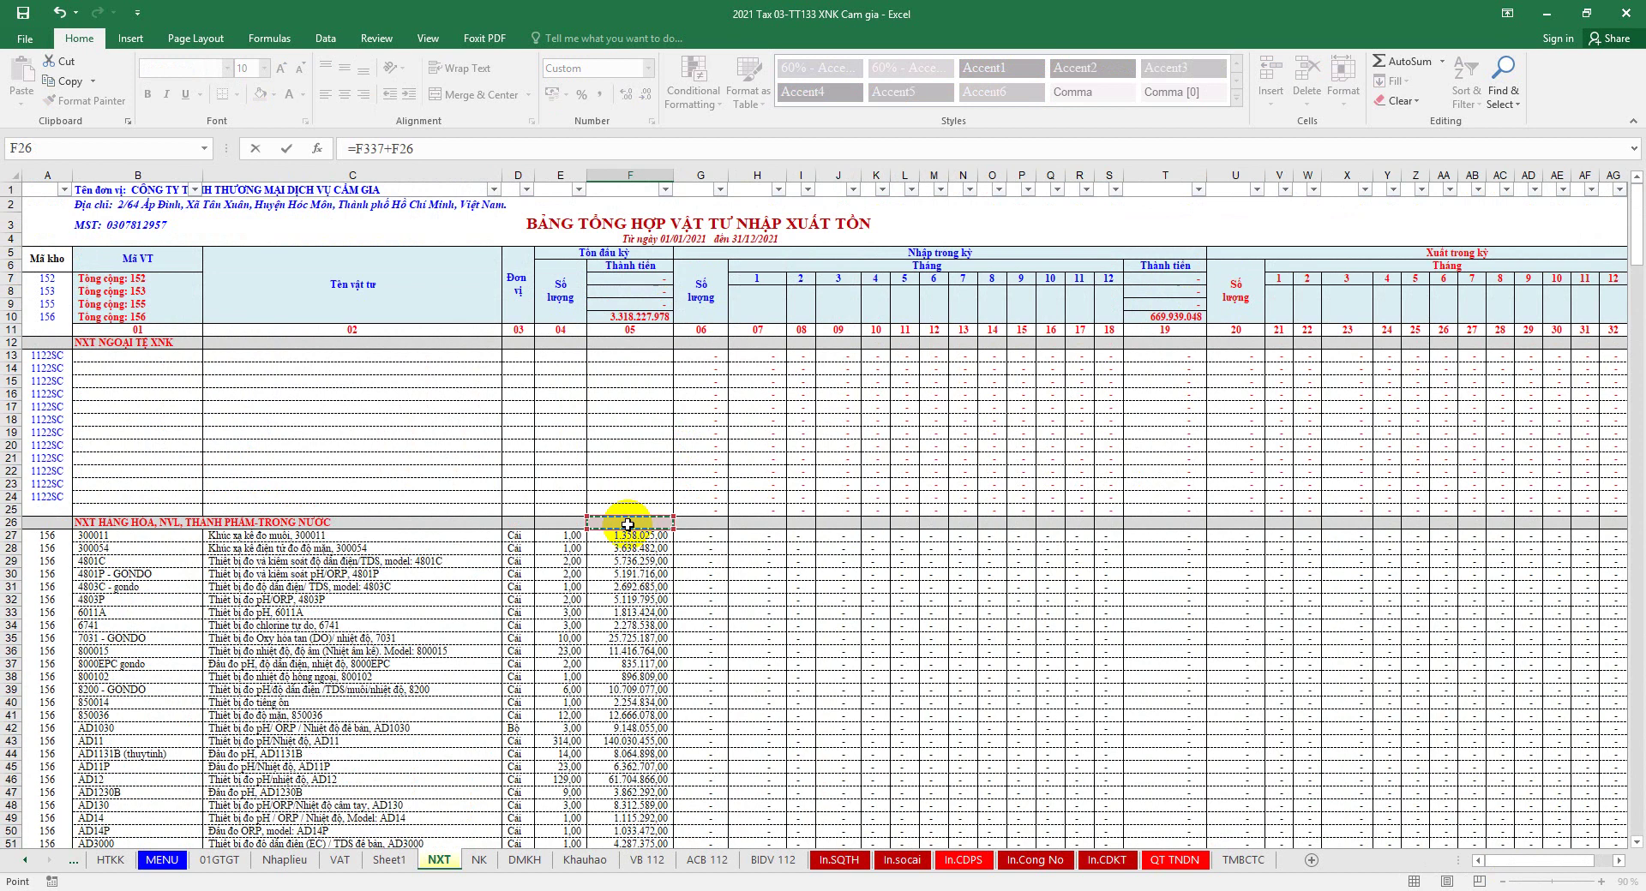
{"action": "key", "text": "Return"}
Step: Copy the grand total formula from F361 to T361, AJ361 and AH361, and save the workbook
{"action": "left_click", "coordinate": [653, 685]}
{"action": "key", "text": "ctrl+c"}
{"action": "left_click", "coordinate": [1152, 685]}
{"action": "key", "text": "ctrl+v"}
{"action": "scroll", "coordinate": [1518, 862], "scroll_direction": "right", "scroll_amount": 3}
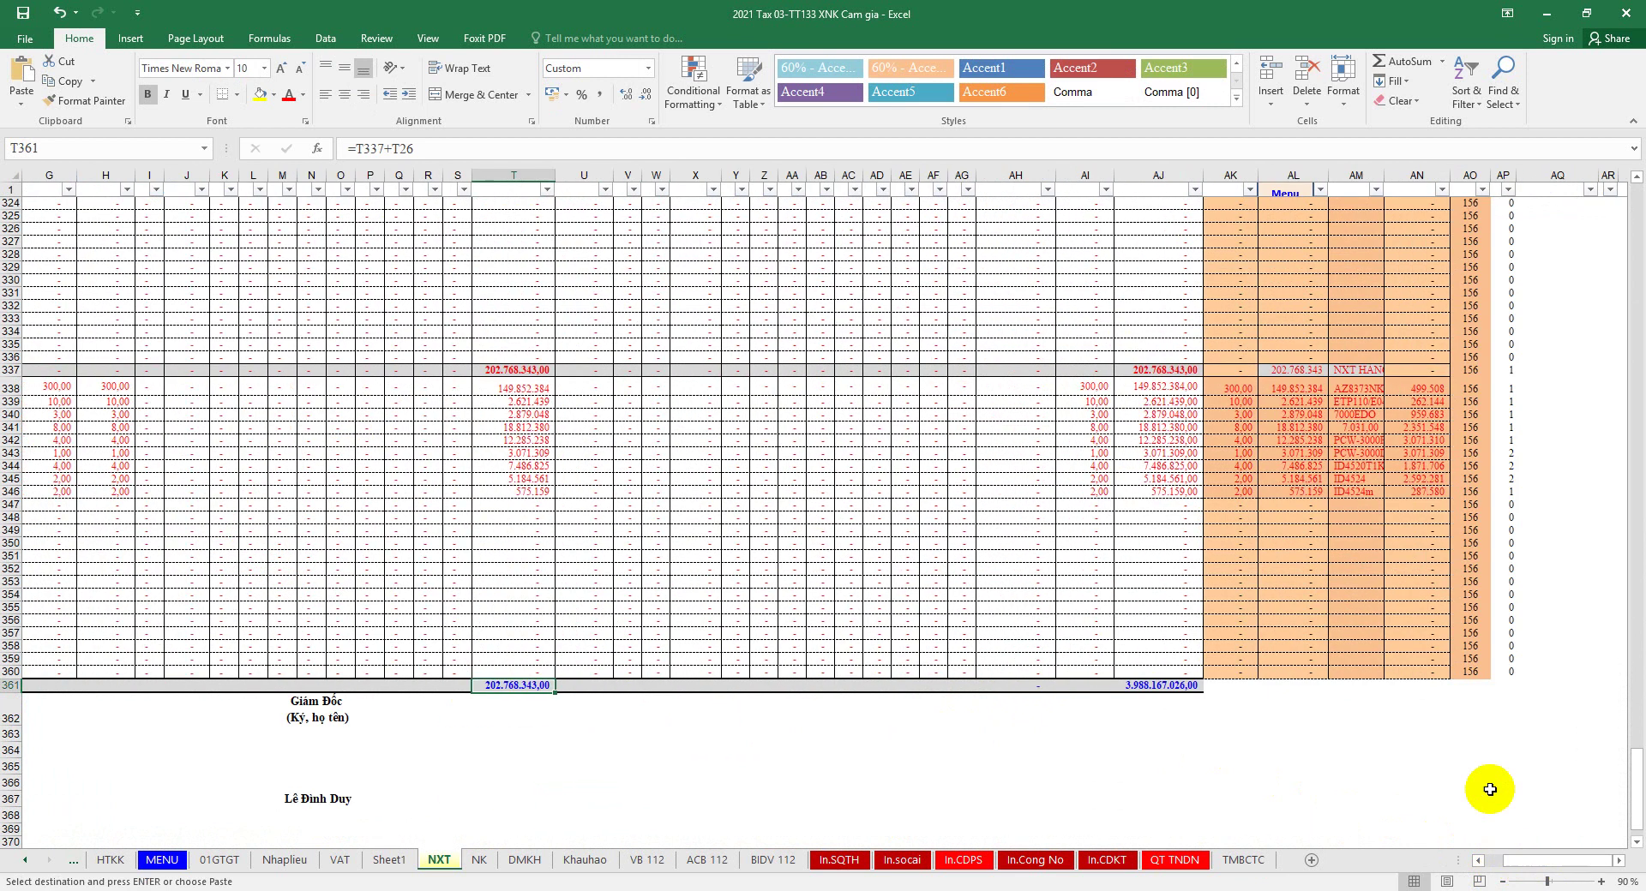
{"action": "left_click", "coordinate": [1155, 686]}
{"action": "key", "text": "ctrl+v"}
{"action": "left_click", "coordinate": [1017, 685]}
{"action": "key", "text": "ctrl+v"}
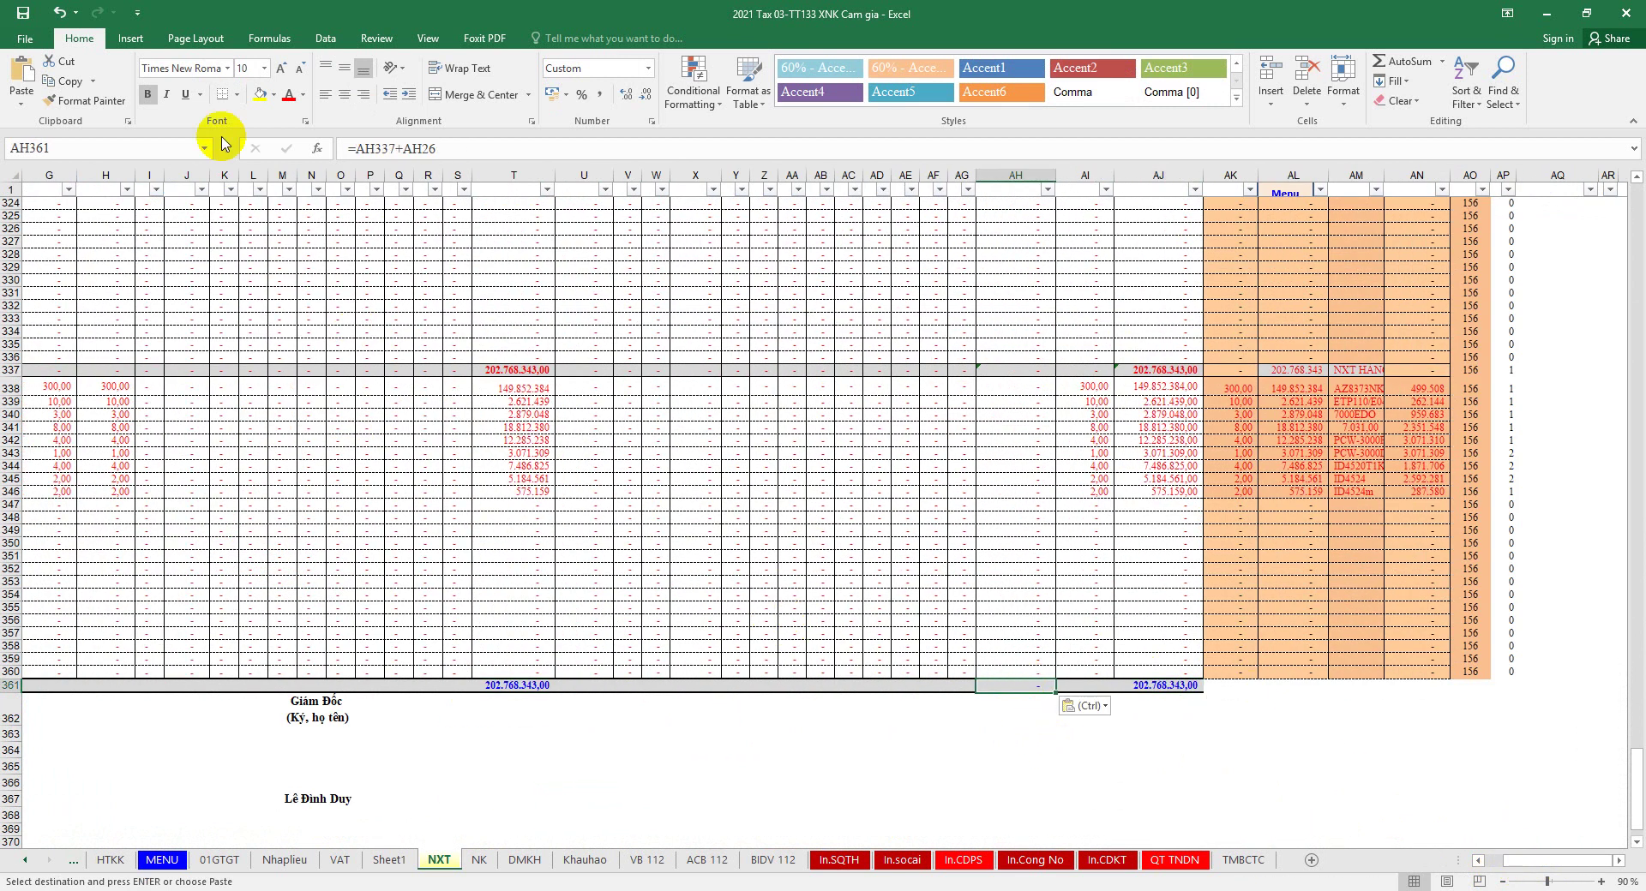
{"action": "left_click", "coordinate": [22, 12]}
Step: Total the domestic goods rows in the domestic section heading cell F26 with =SUM(F27:F336)
{"action": "scroll", "coordinate": [1517, 858], "scroll_direction": "left", "scroll_amount": 5}
{"action": "left_click_drag", "start_coordinate": [1636, 796], "coordinate": [1553, 254]}
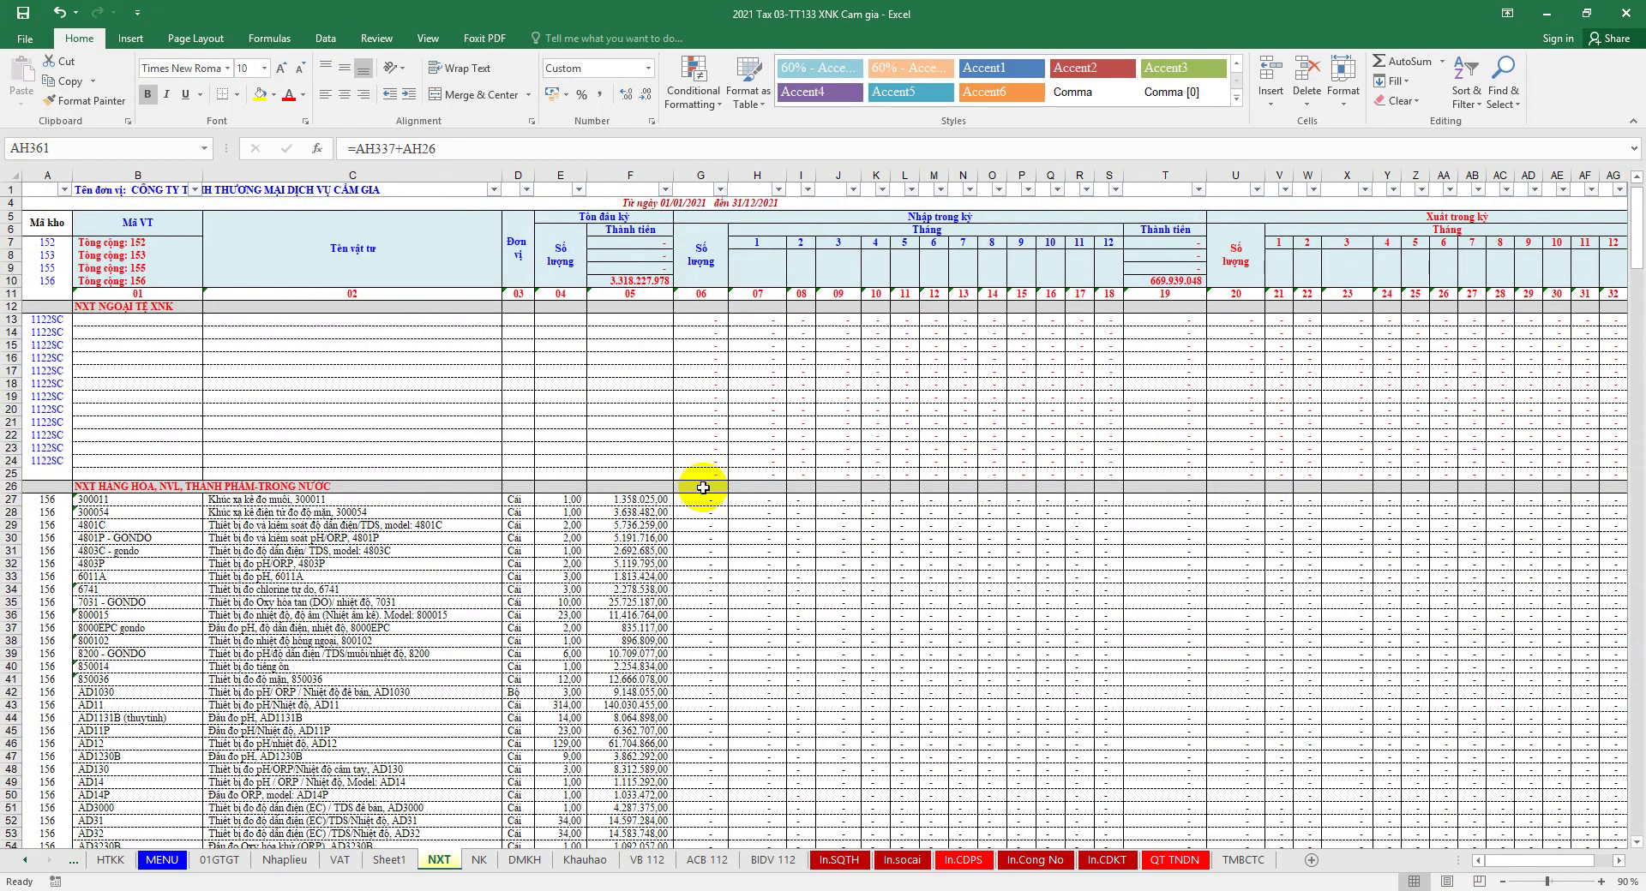
{"action": "left_click", "coordinate": [632, 486]}
{"action": "left_click", "coordinate": [1403, 62]}
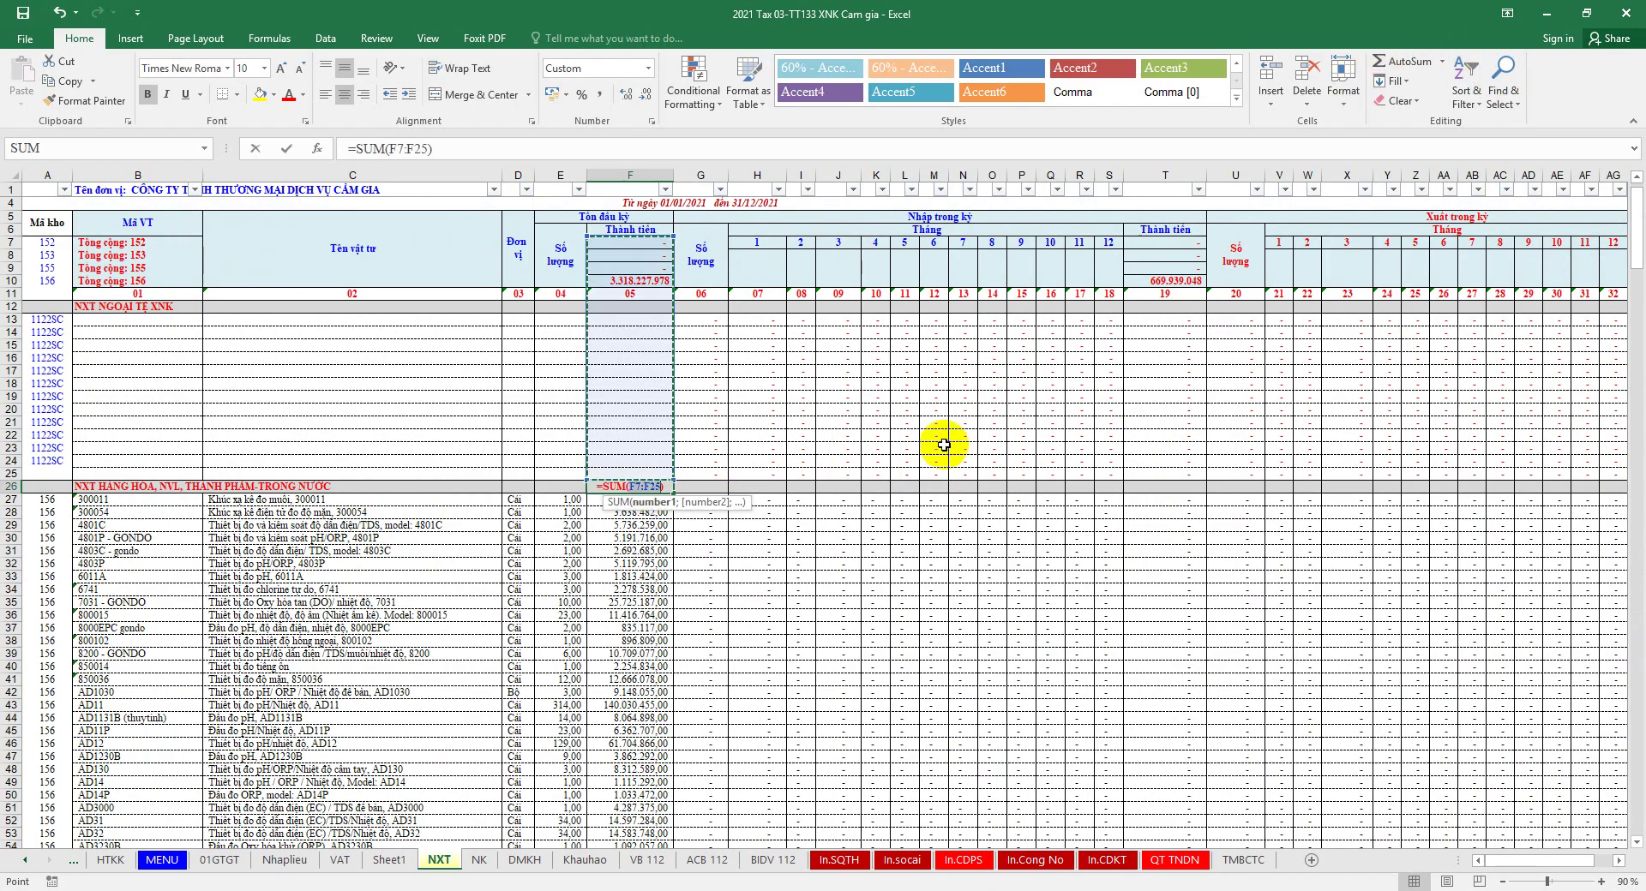
{"action": "left_click_drag", "start_coordinate": [591, 503], "coordinate": [634, 638]}
{"action": "key", "text": "Return"}
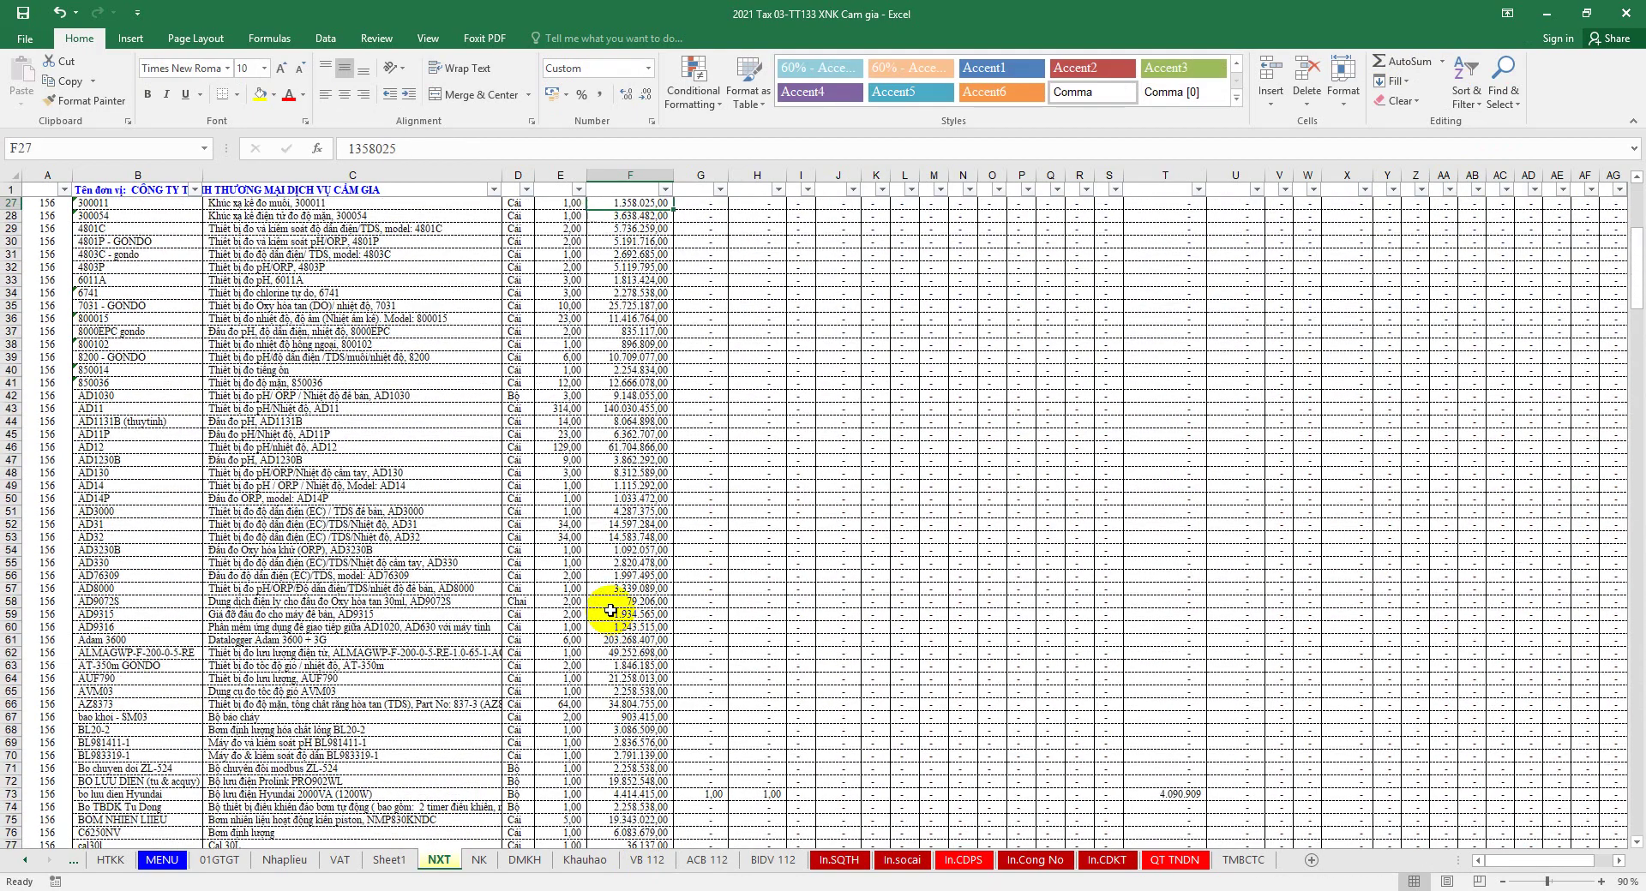
Step: Copy the domestic subtotal formula from F26 to T26, AH26 and AJ26
{"action": "scroll", "coordinate": [643, 428], "scroll_direction": "up", "scroll_amount": 4}
{"action": "left_click", "coordinate": [640, 344]}
{"action": "key", "text": "ctrl+c"}
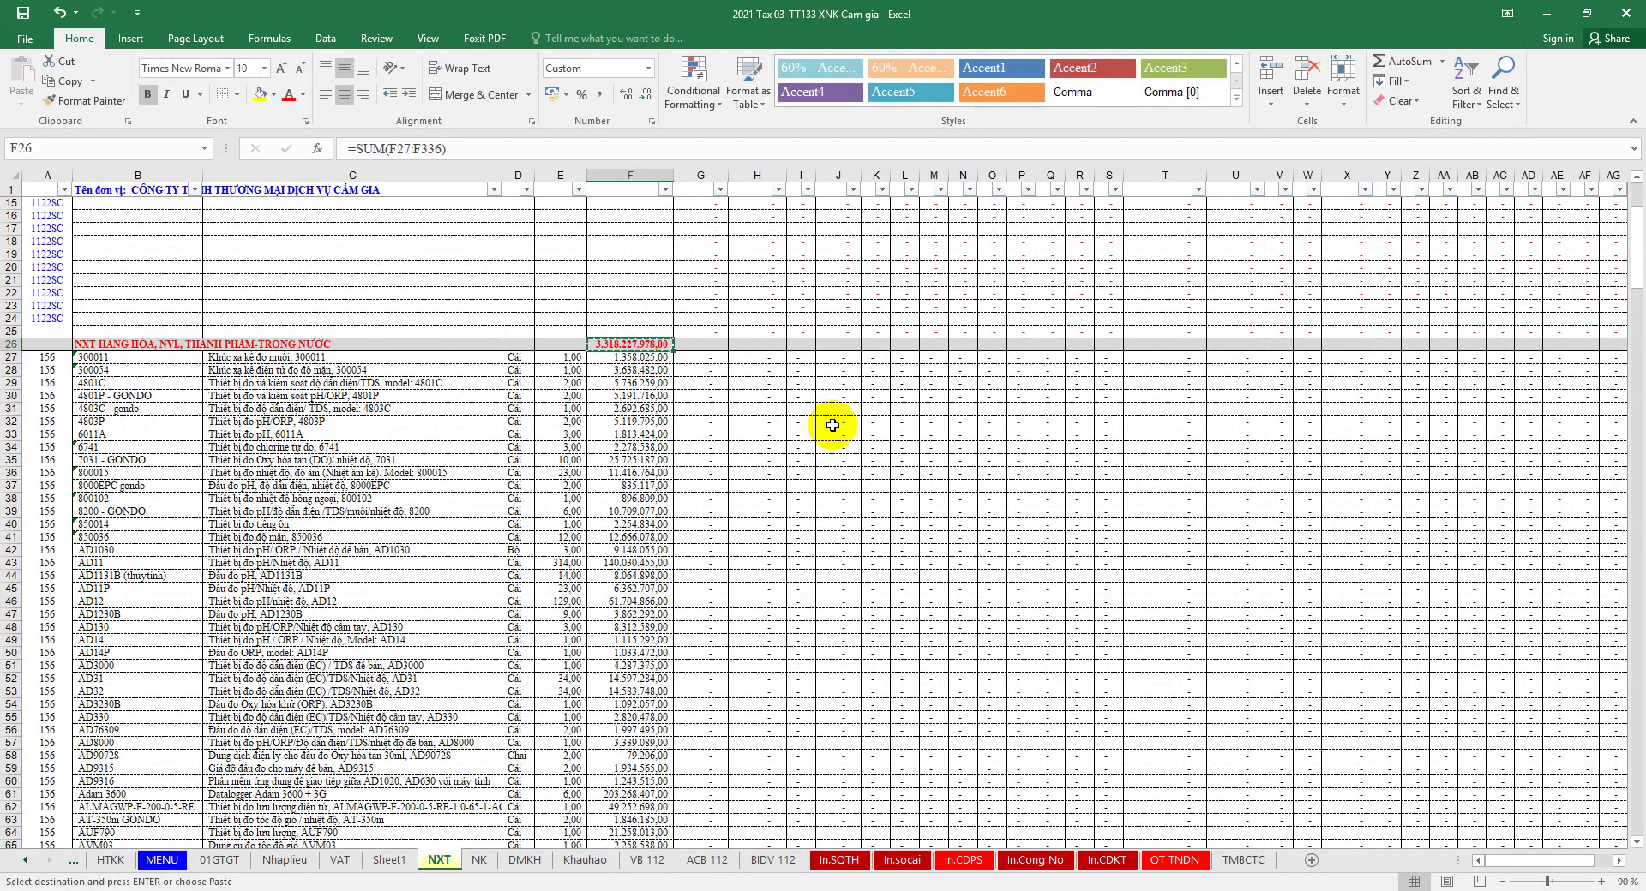
{"action": "scroll", "coordinate": [857, 429], "scroll_direction": "up", "scroll_amount": 2}
{"action": "left_click", "coordinate": [1150, 422]}
{"action": "key", "text": "ctrl+v"}
{"action": "scroll", "coordinate": [1292, 473], "scroll_direction": "up", "scroll_amount": 2}
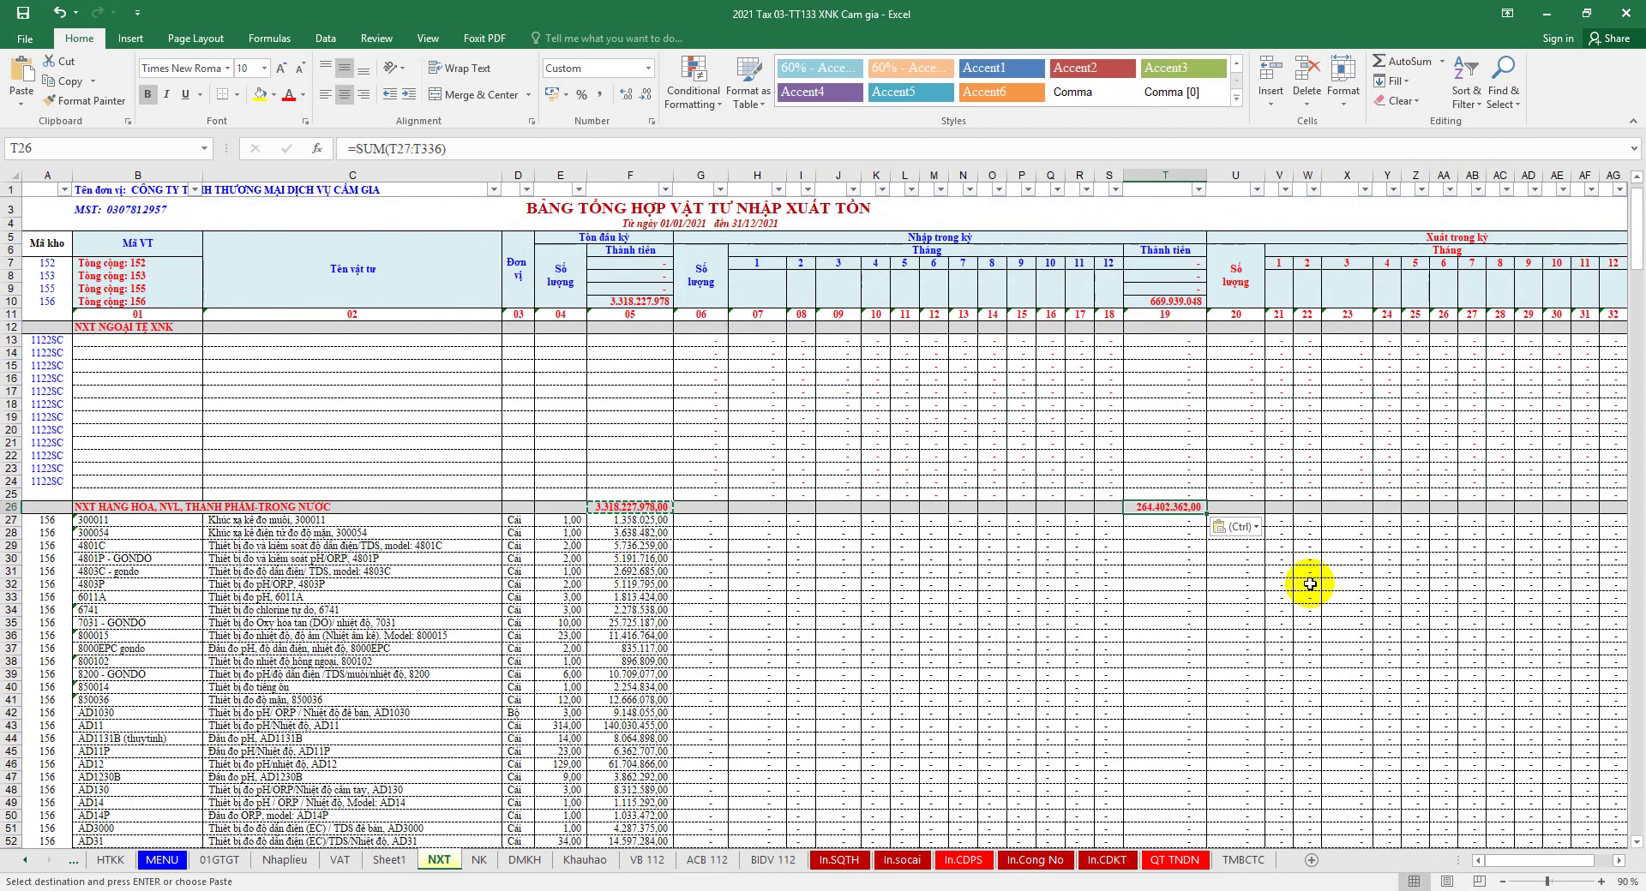
{"action": "left_click_drag", "start_coordinate": [1515, 862], "coordinate": [1535, 864]}
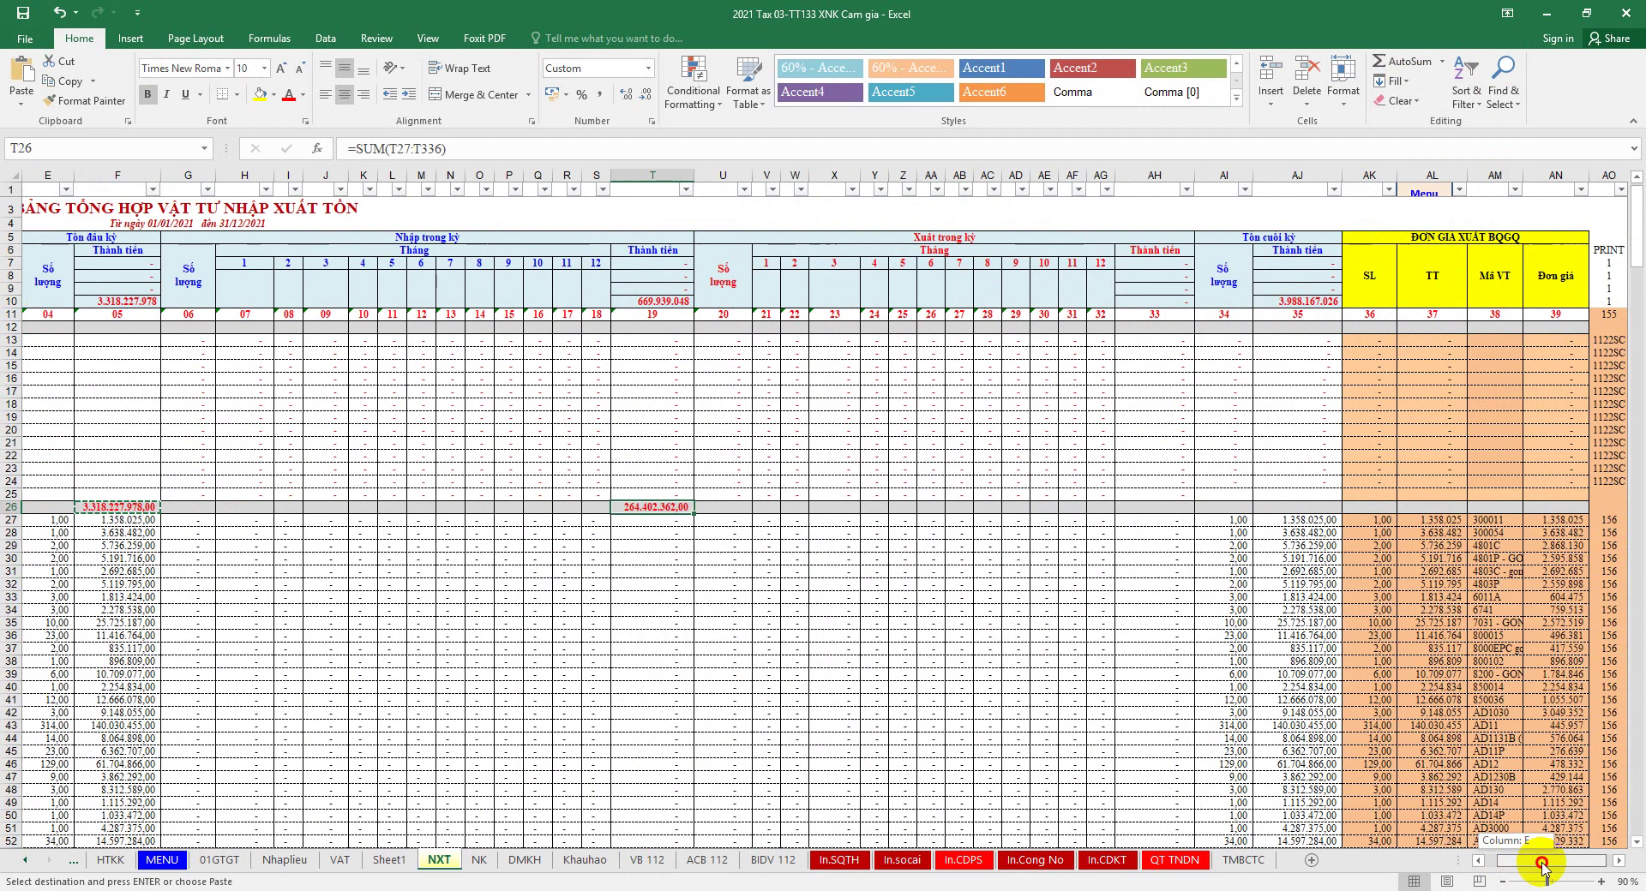
{"action": "left_click", "coordinate": [1144, 507]}
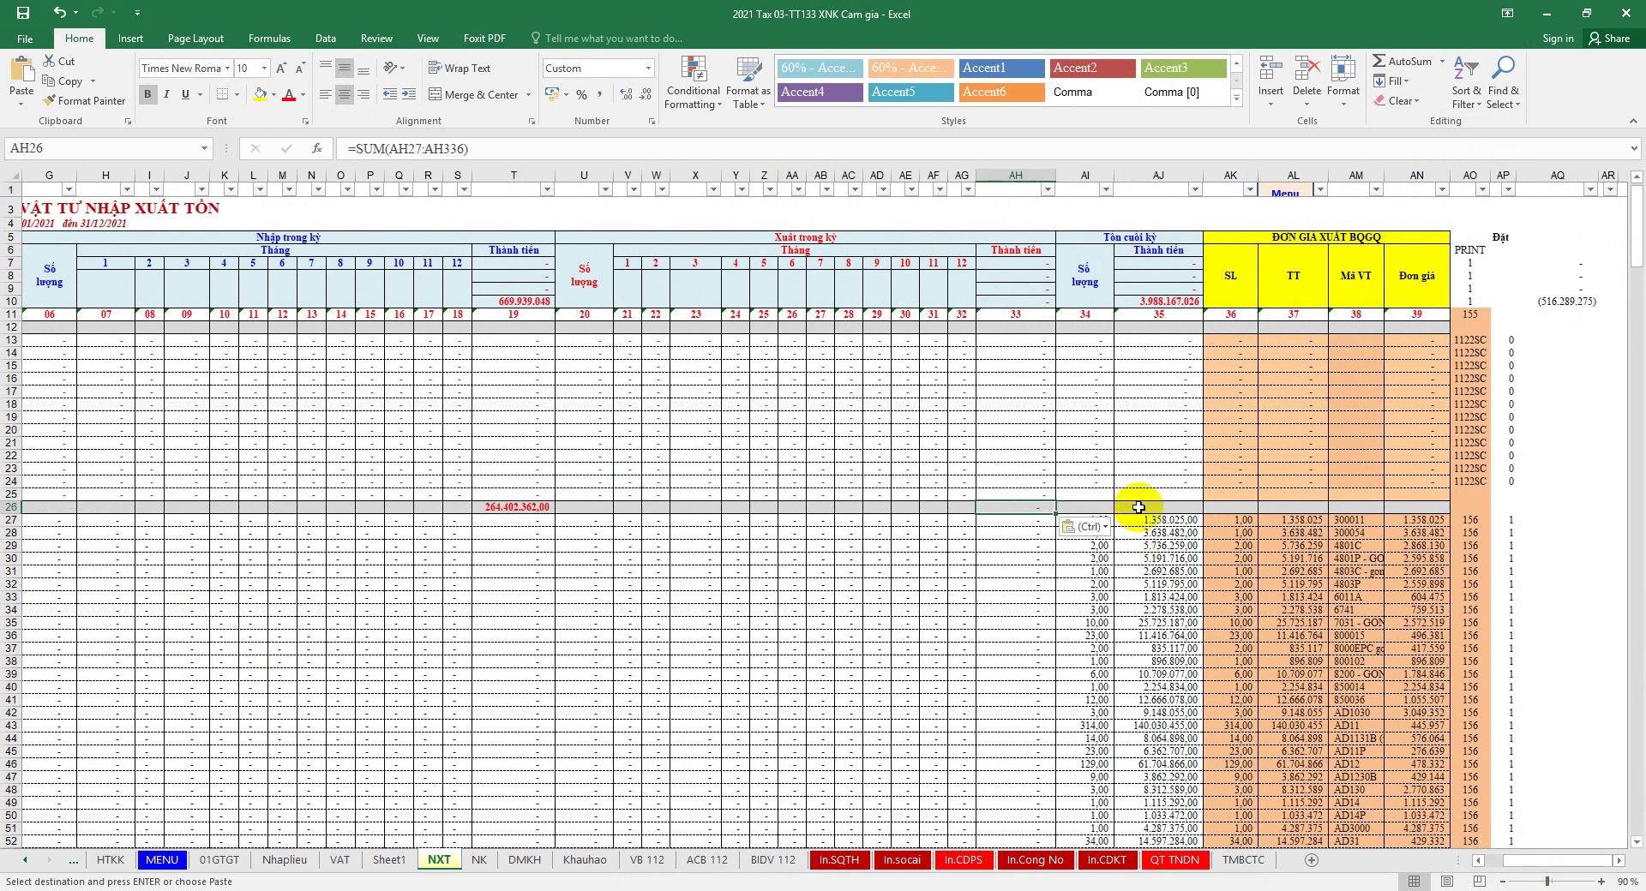
{"action": "key", "text": "ctrl+v"}
{"action": "key", "text": "Escape"}
Step: Review the Tổng cộng row and the import goods amounts in T340:T346 at the end of the NXT sheet
{"action": "left_click_drag", "start_coordinate": [1637, 232], "coordinate": [963, 500]}
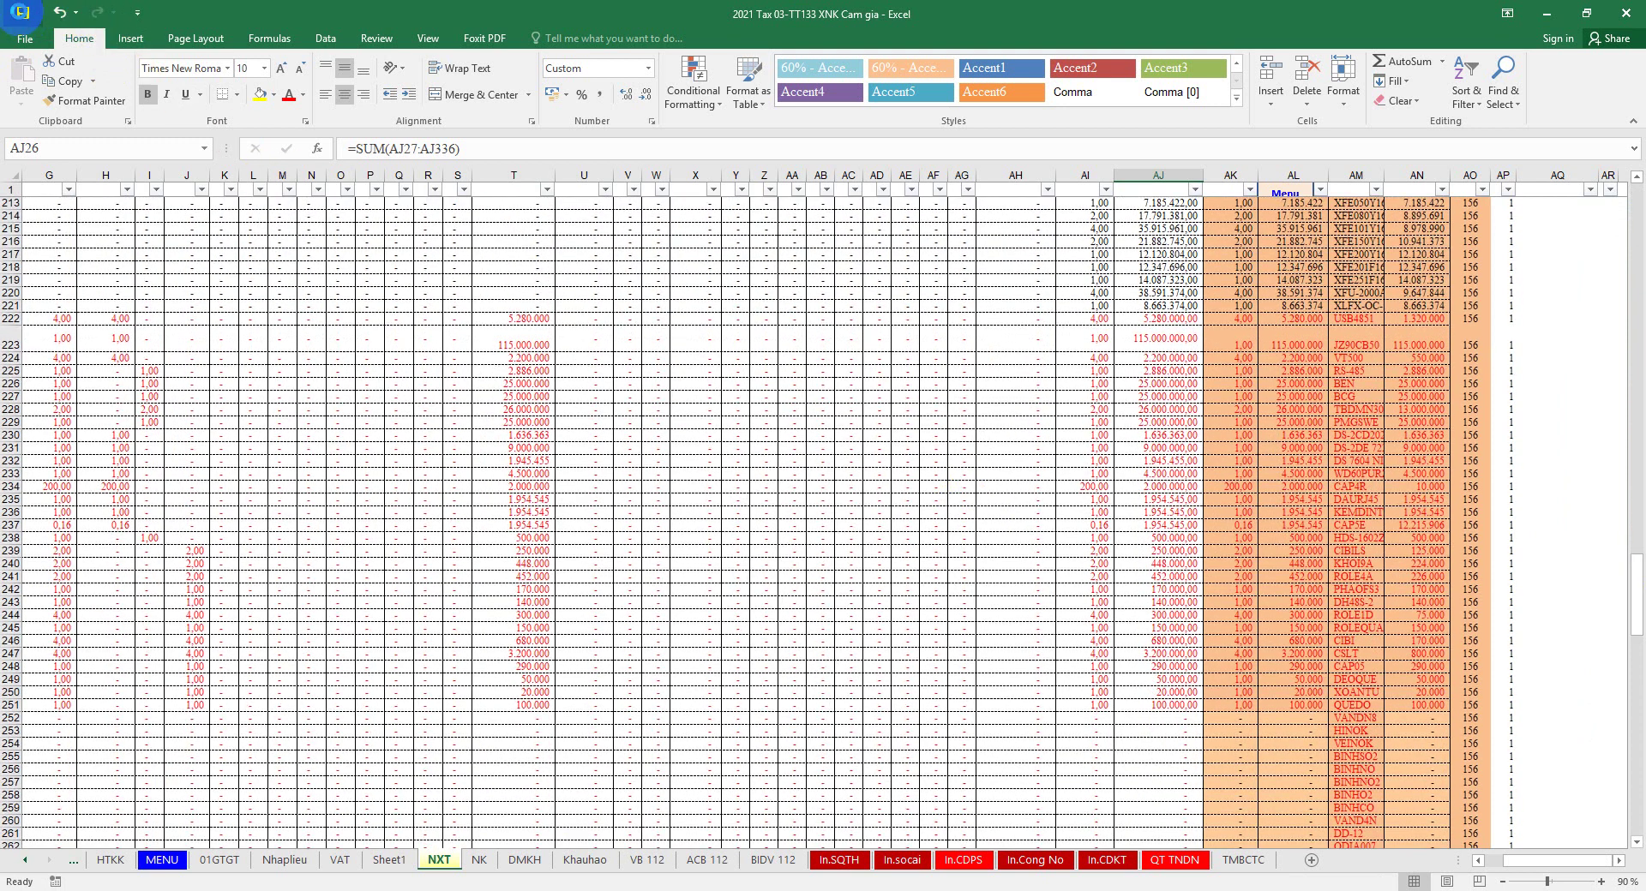
{"action": "left_click_drag", "start_coordinate": [1560, 864], "coordinate": [1283, 719]}
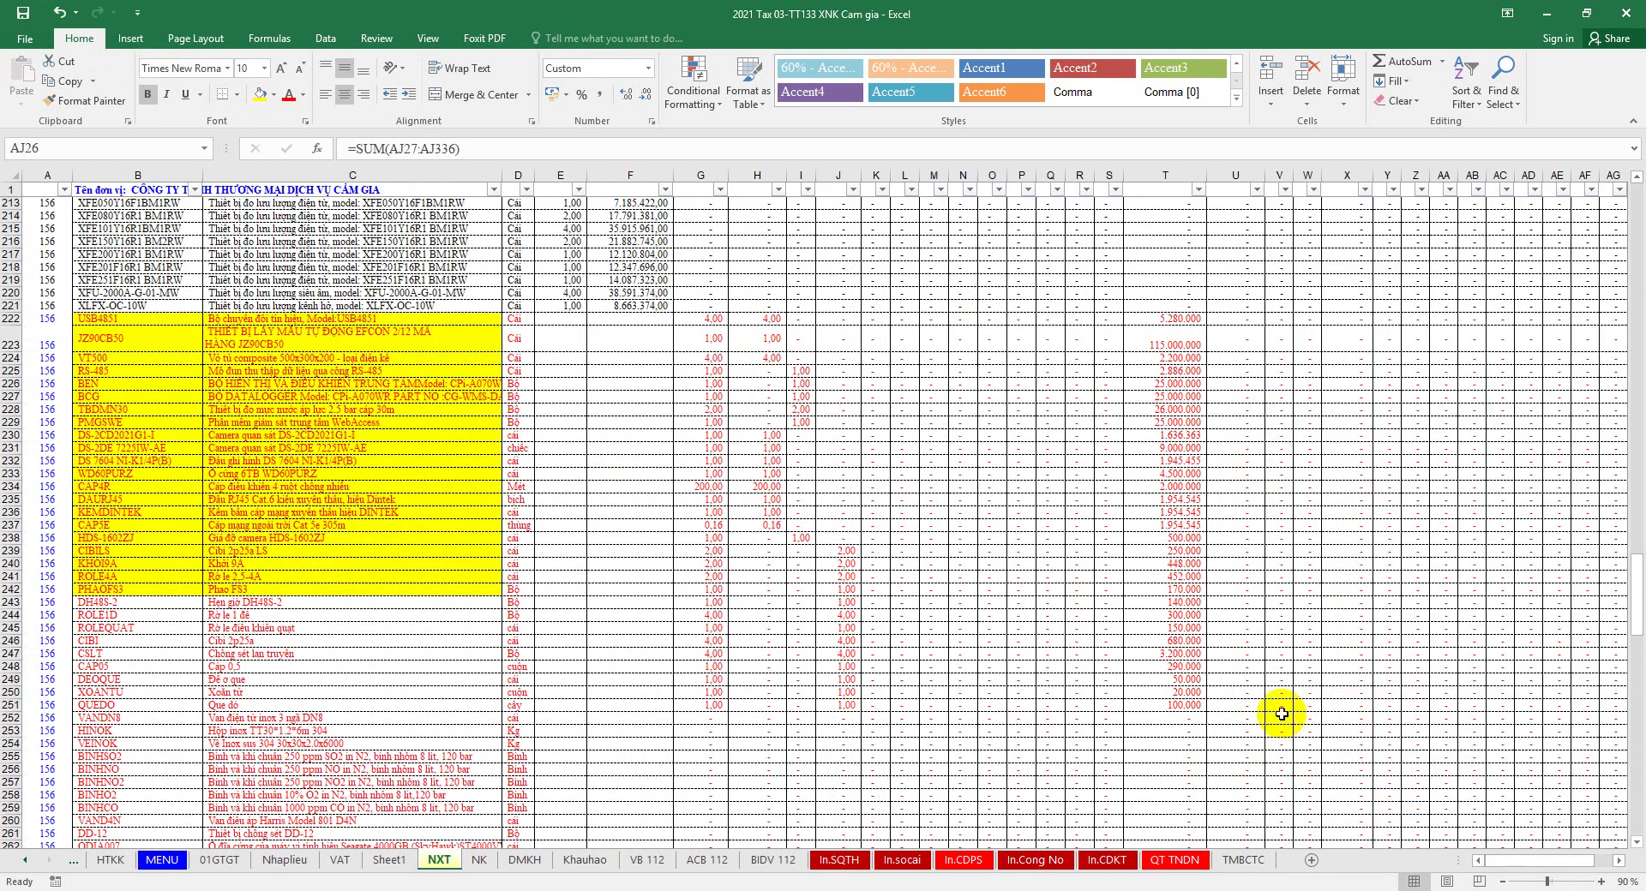
{"action": "scroll", "coordinate": [382, 459], "scroll_direction": "down", "scroll_amount": 20}
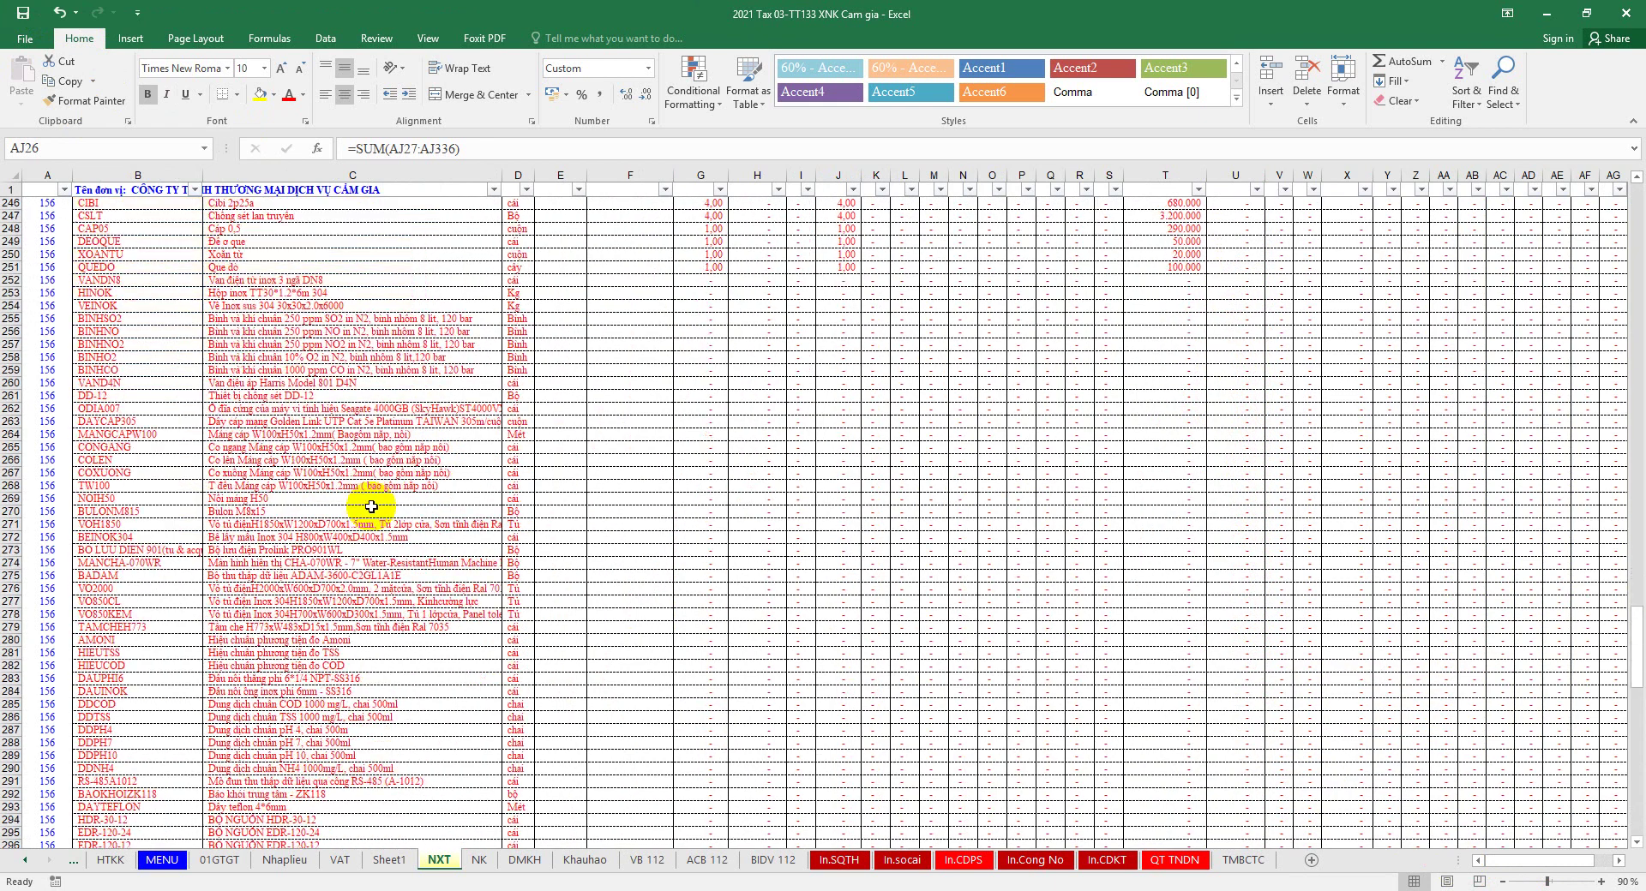
{"action": "scroll", "coordinate": [402, 523], "scroll_direction": "down", "scroll_amount": 1}
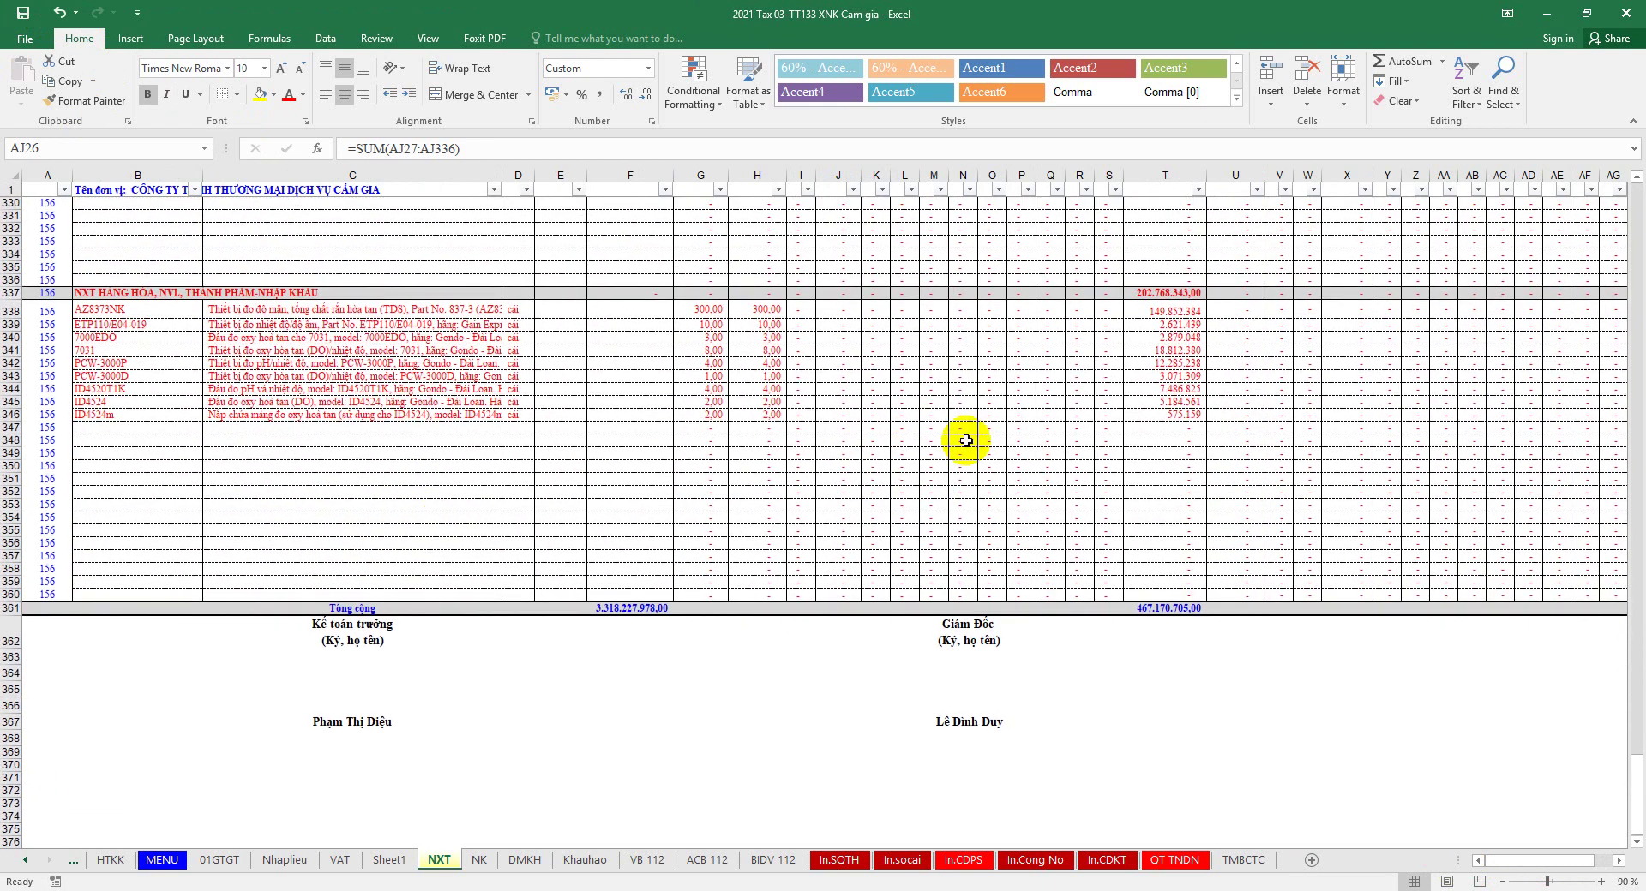
{"action": "left_click_drag", "start_coordinate": [1170, 341], "coordinate": [1169, 415]}
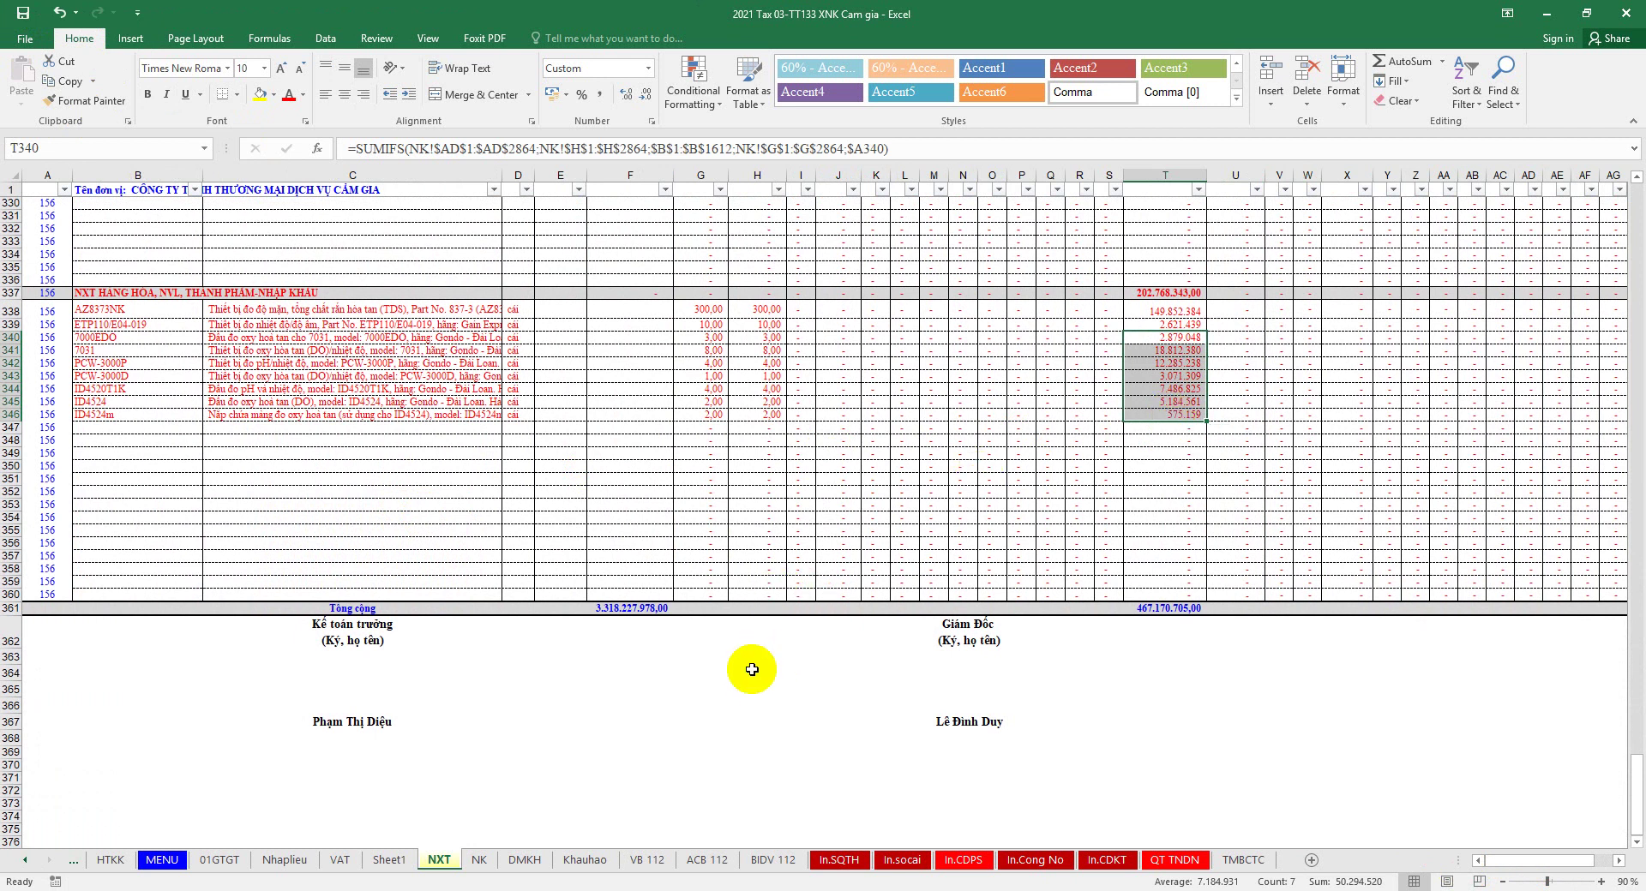
Step: Check the GONDO-HD2201 supplier row in the DMKH sheet against the selected import goods amounts in the NXT sheet
{"action": "left_click", "coordinate": [525, 860]}
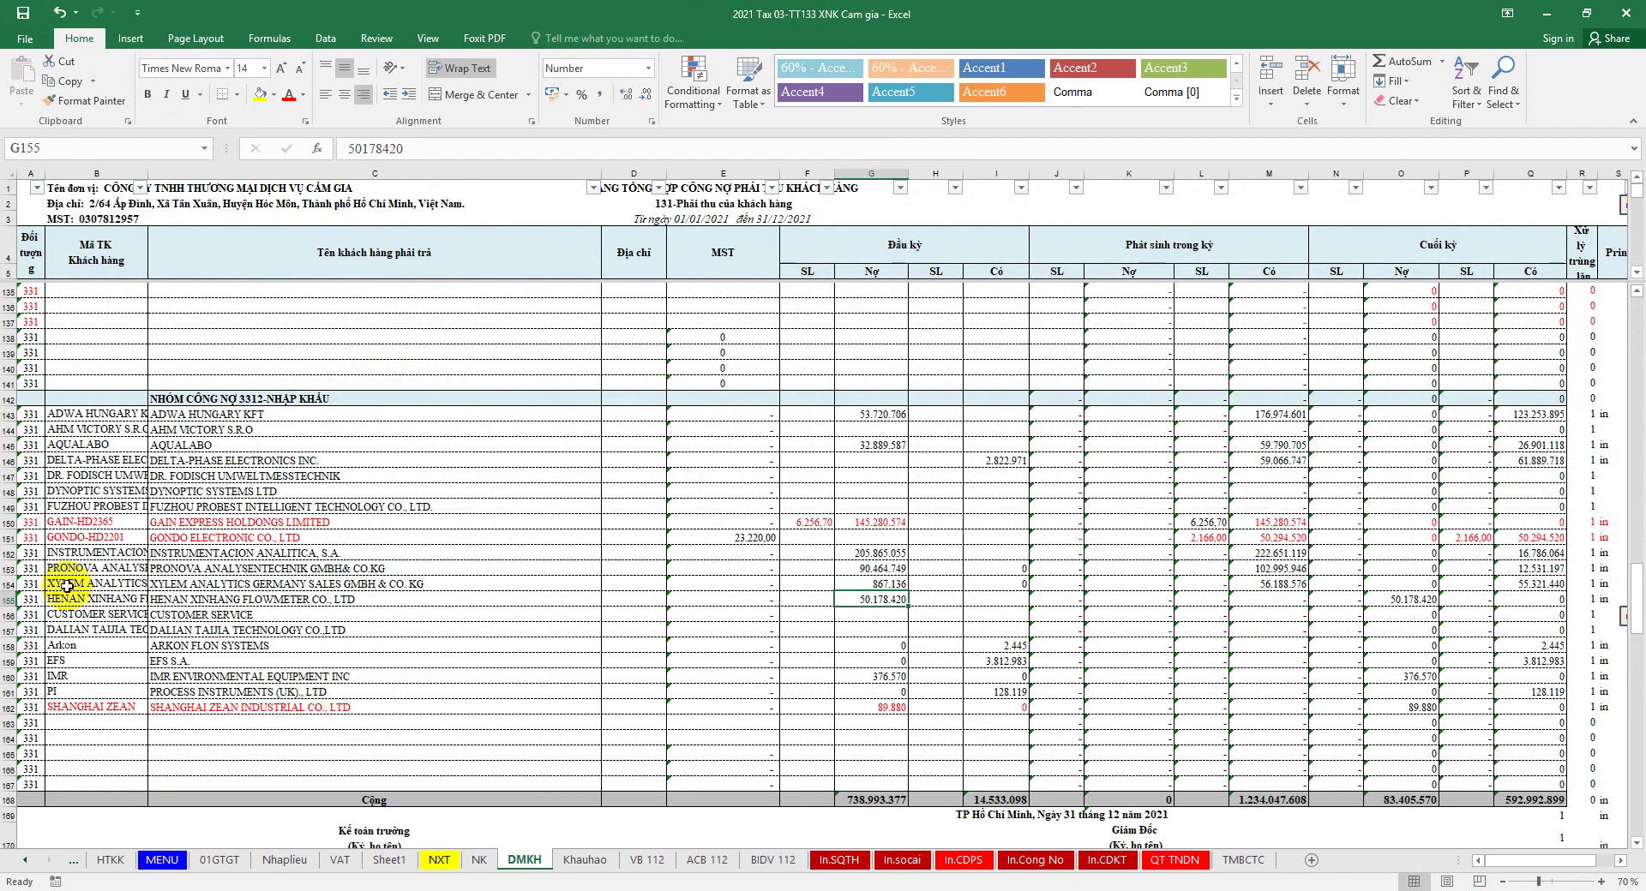
{"action": "left_click", "coordinate": [7, 537]}
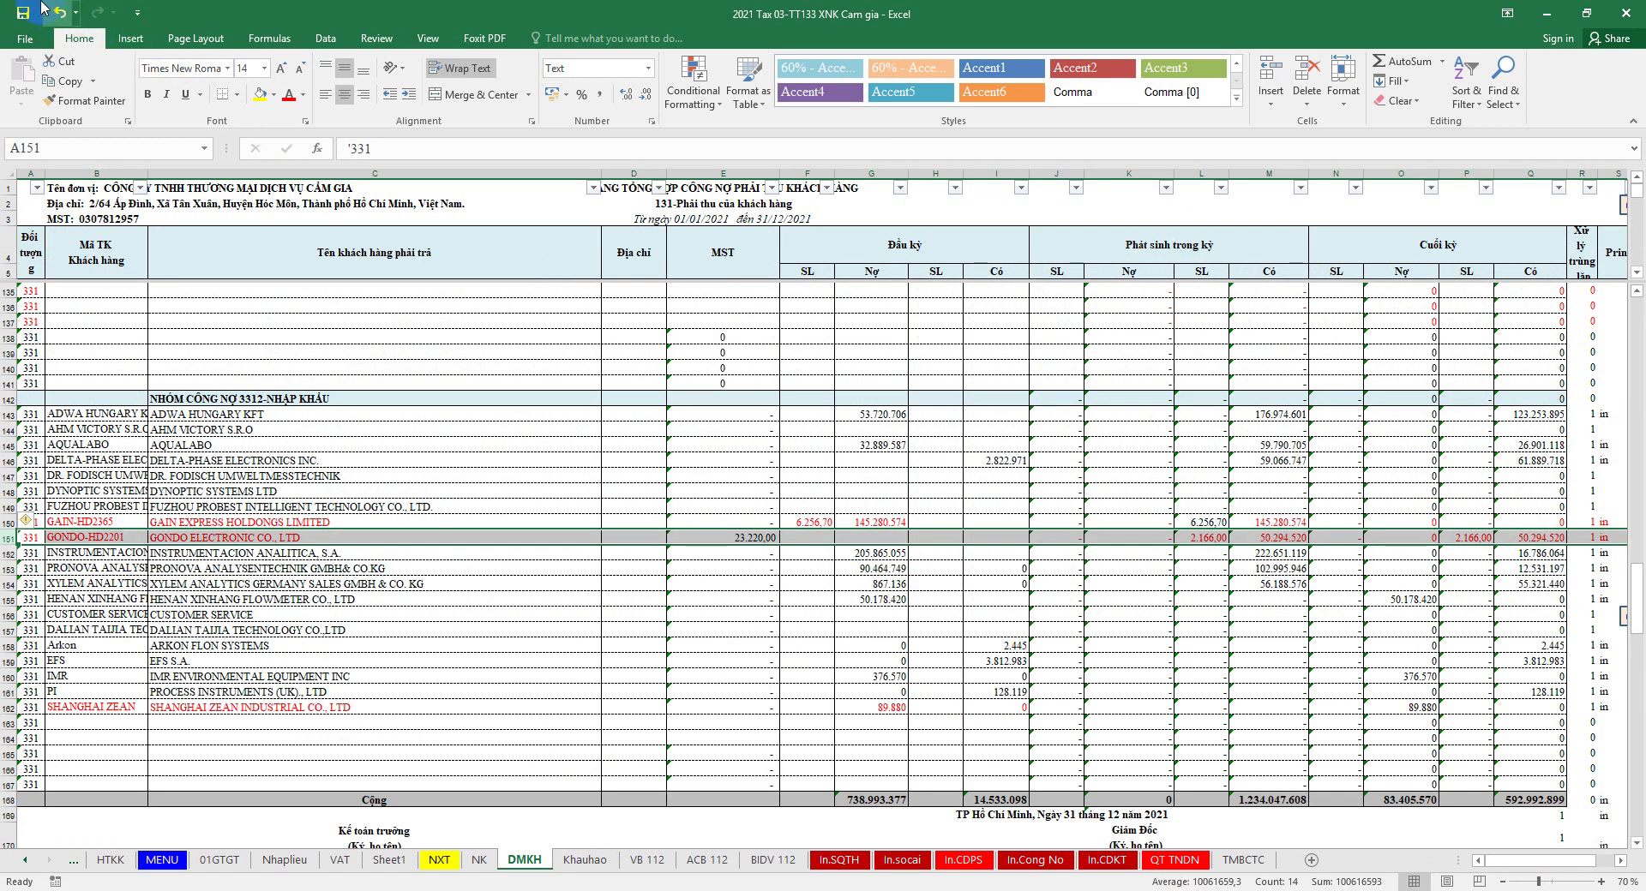
{"action": "left_click", "coordinate": [439, 860]}
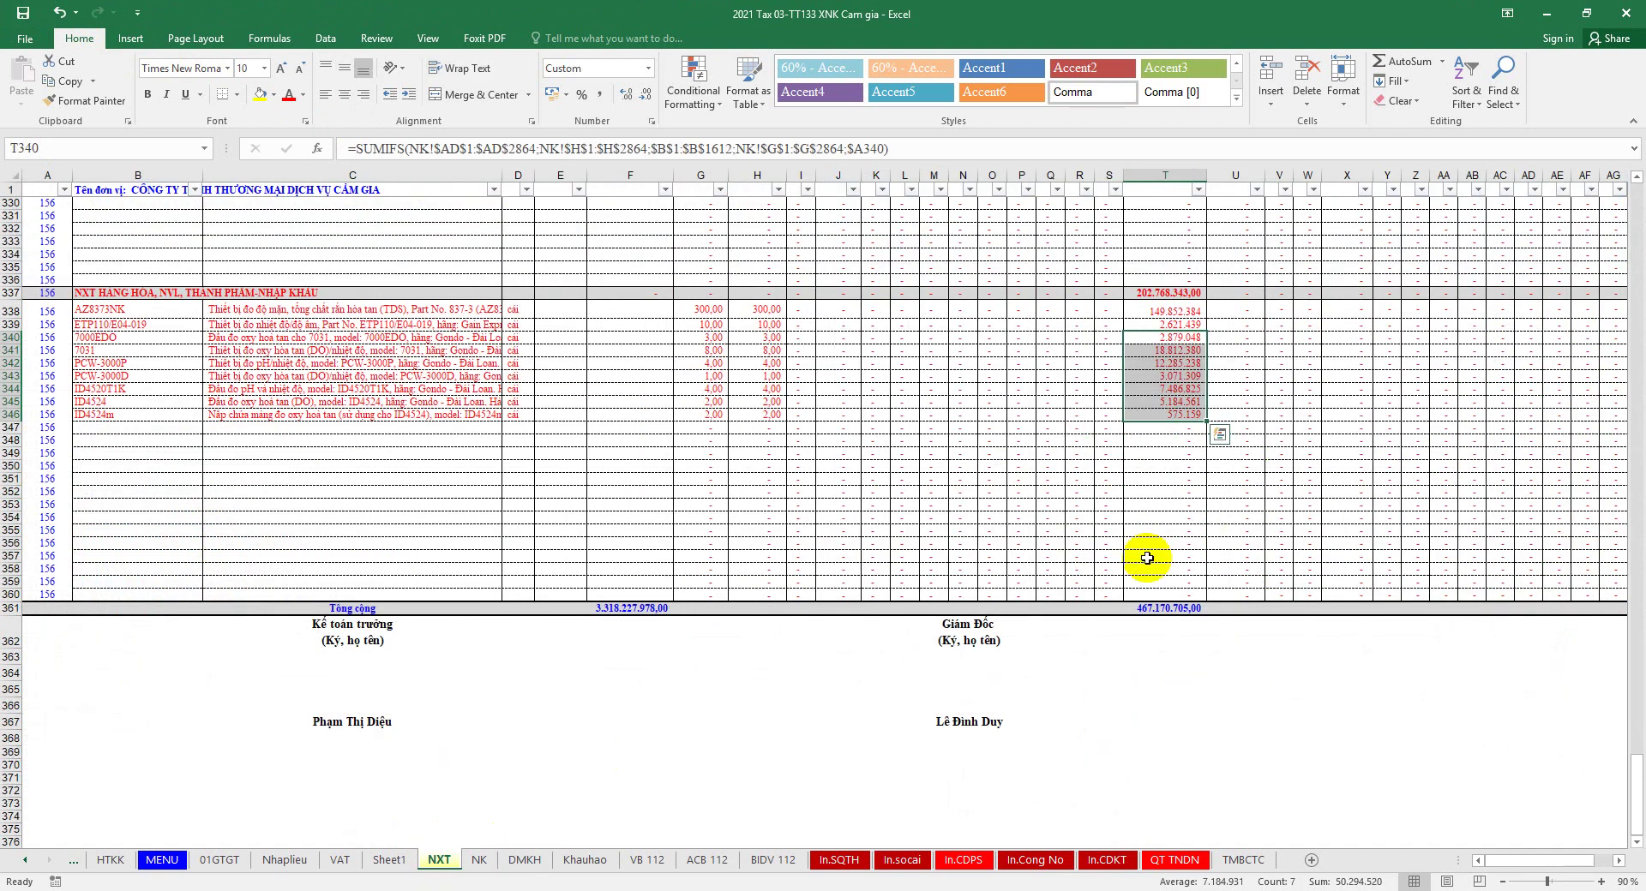
Step: Review the declaration 2201 journal entries in rows 21 to 24 of the Nhaplieu sheet, covering goods, freight and import VAT
{"action": "left_click", "coordinate": [282, 861]}
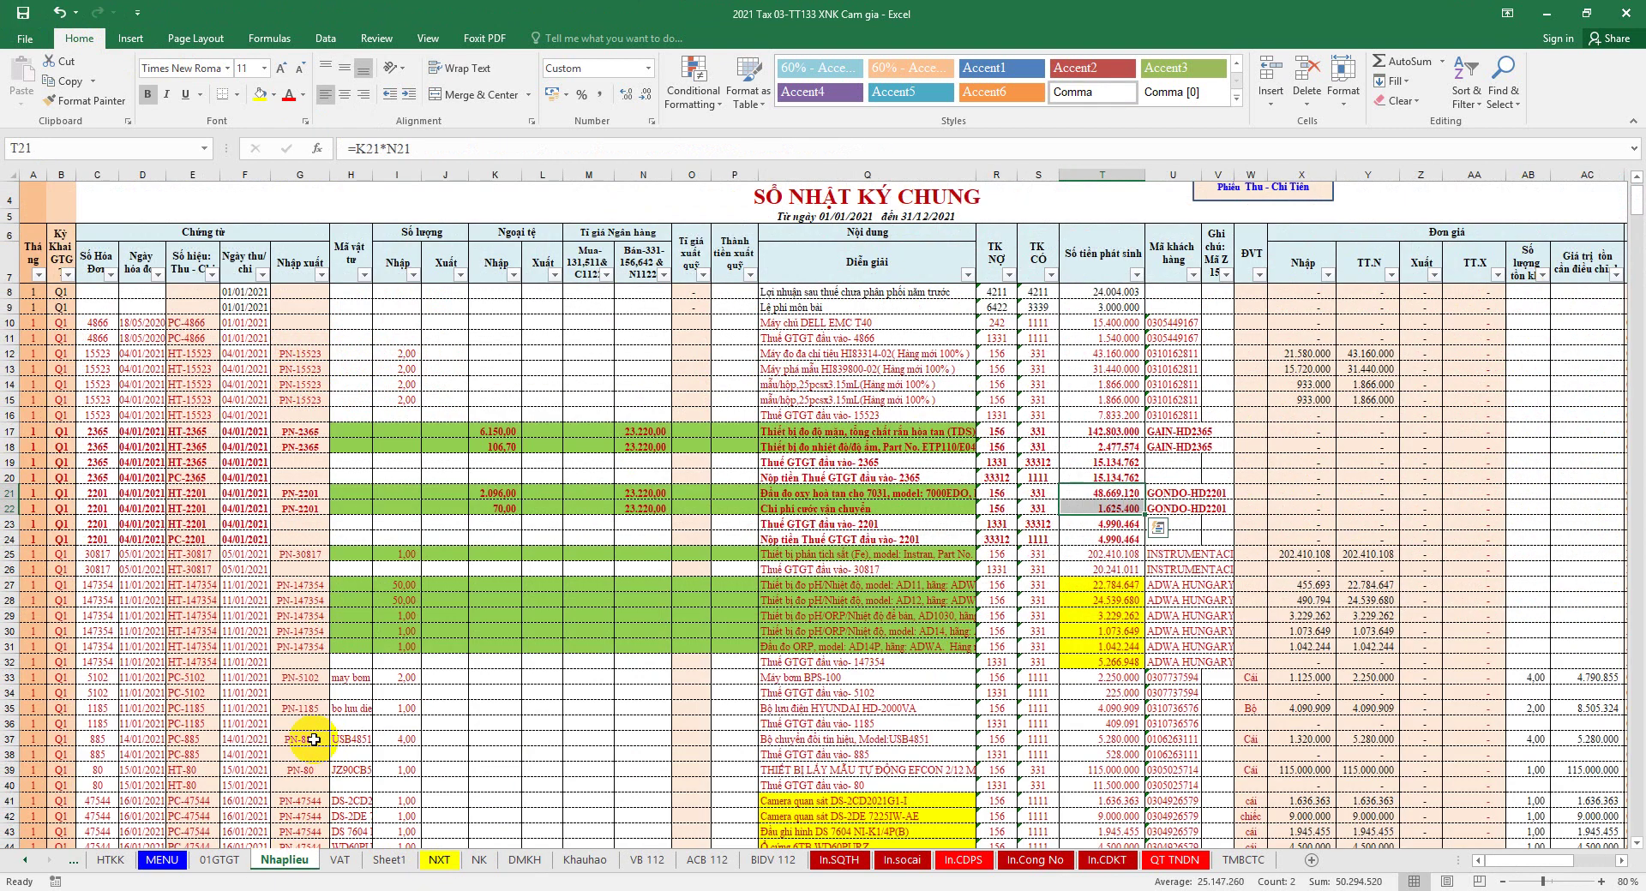
{"action": "left_click", "coordinate": [8, 493]}
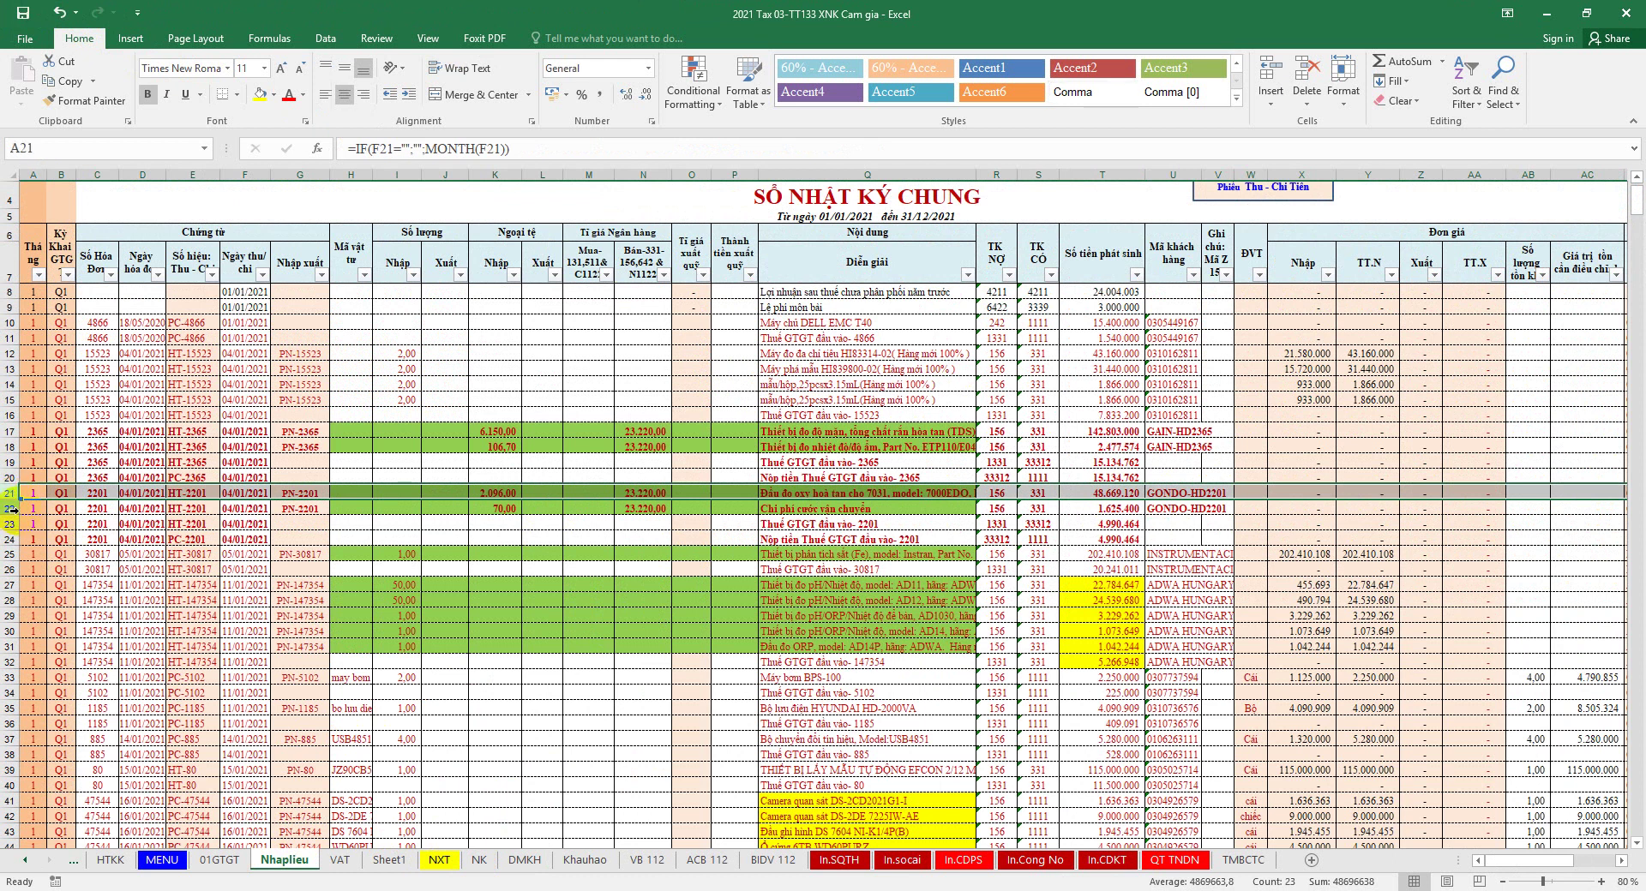
{"action": "left_click", "coordinate": [7, 509]}
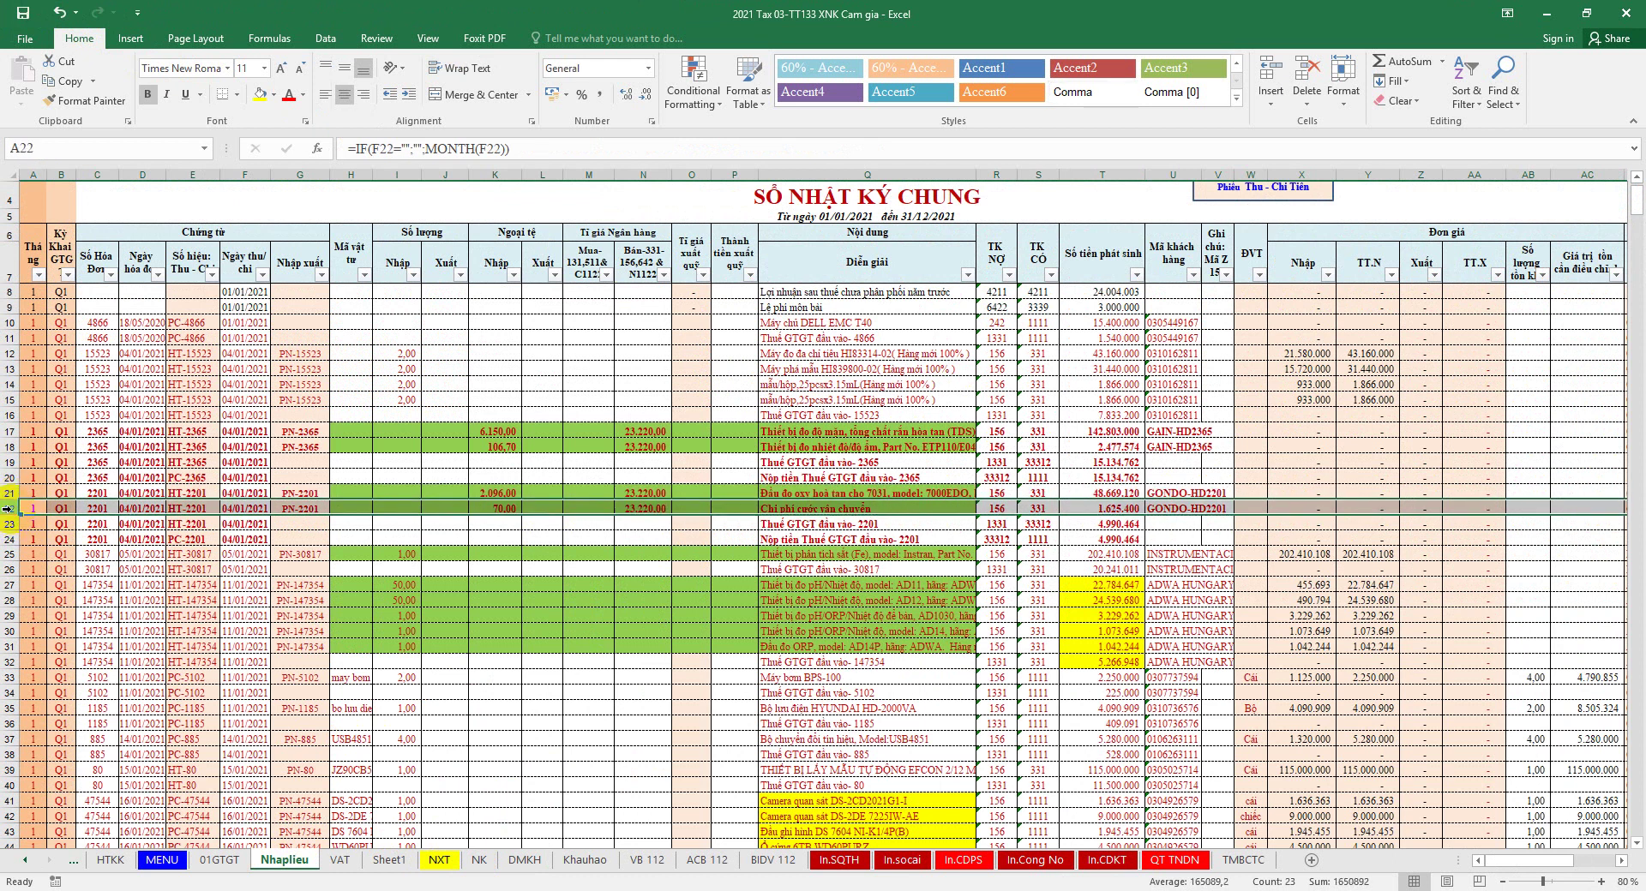
{"action": "left_click", "coordinate": [8, 524]}
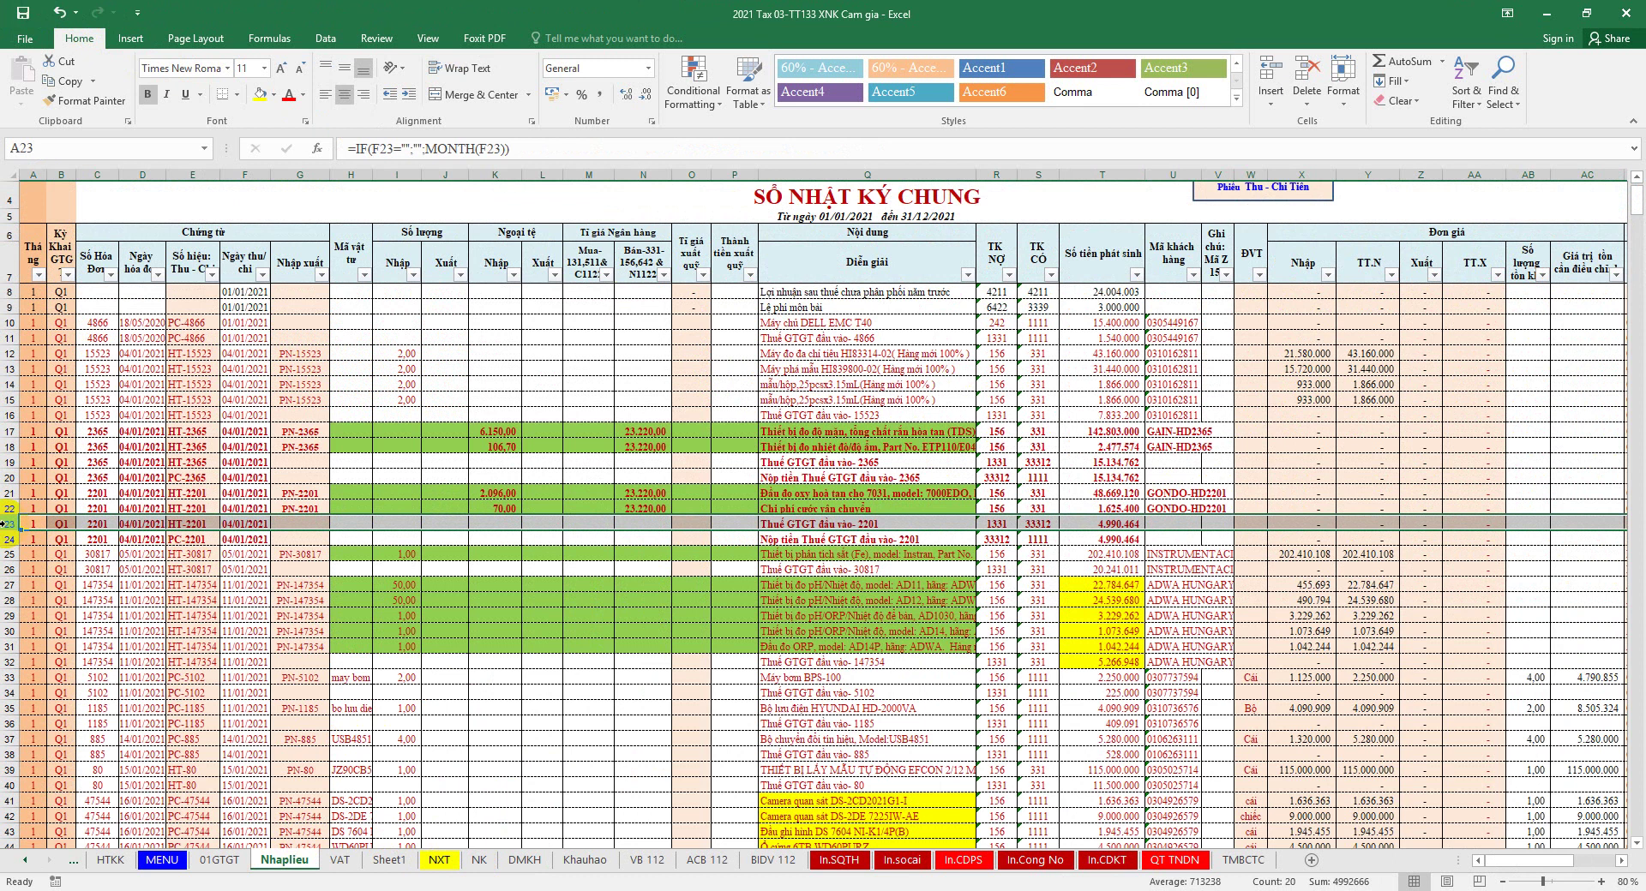
{"action": "left_click", "coordinate": [8, 539]}
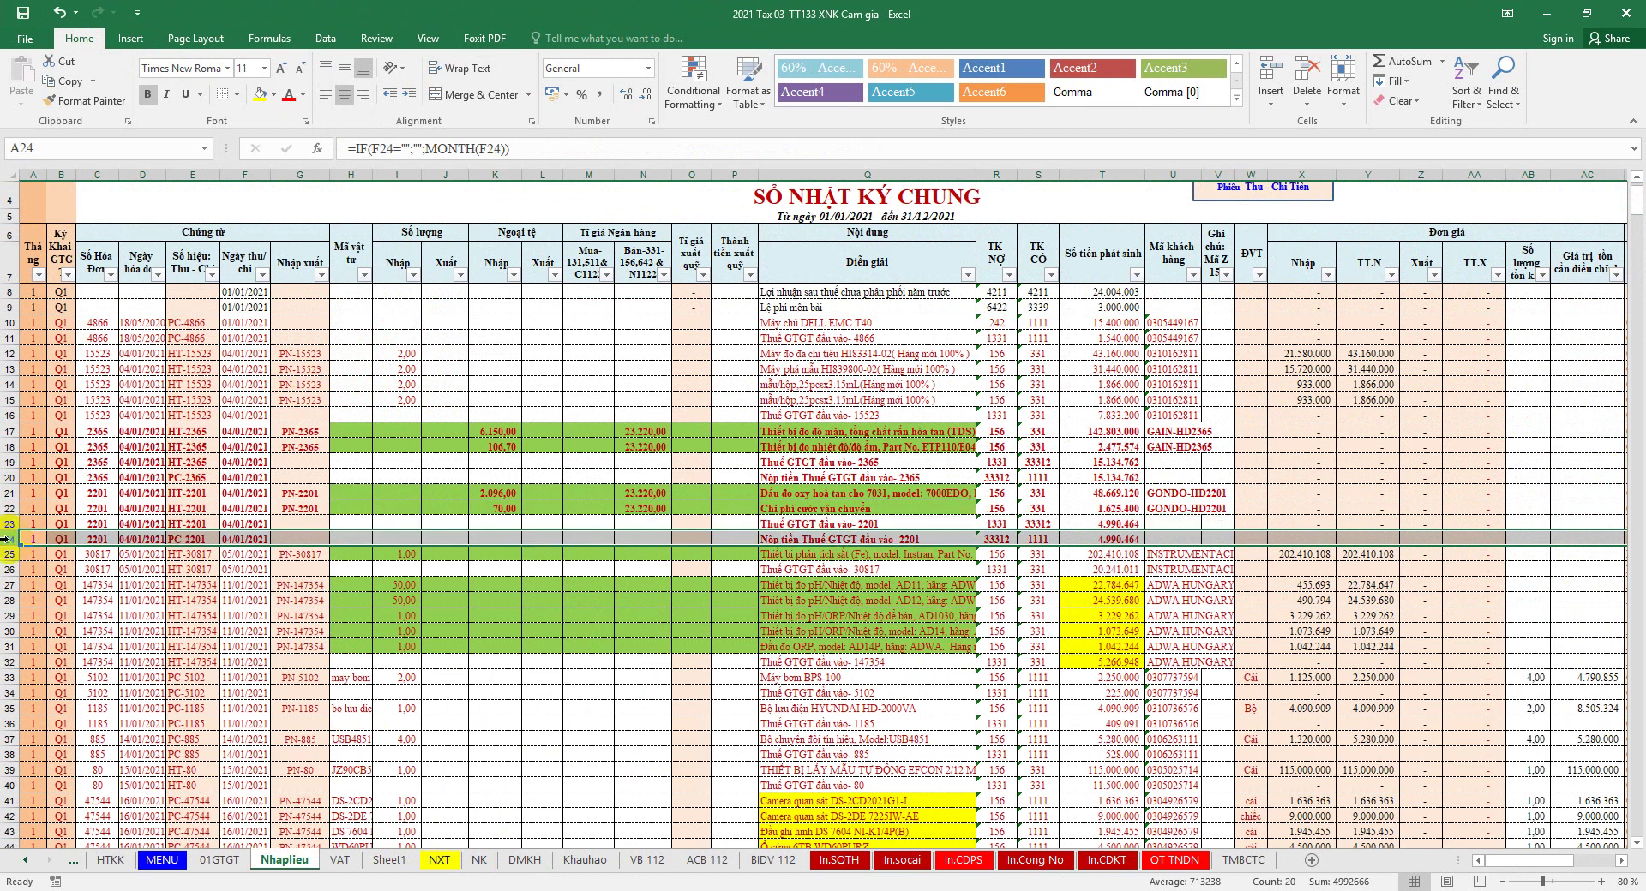